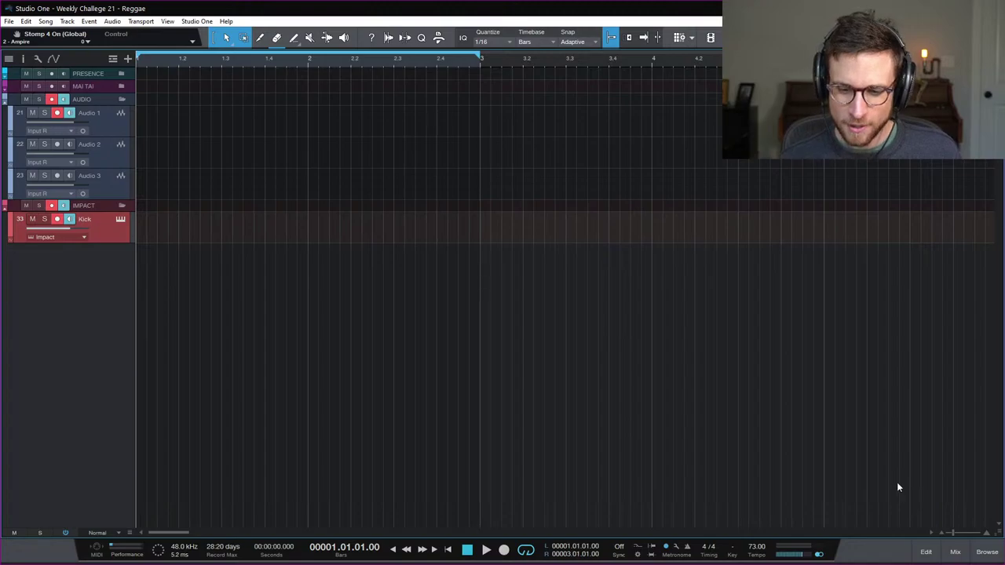
# Step: Review the drum channels in the mixer and the pads of the Impact XT kit, then return to the arrangement
pyautogui.click(955, 552)
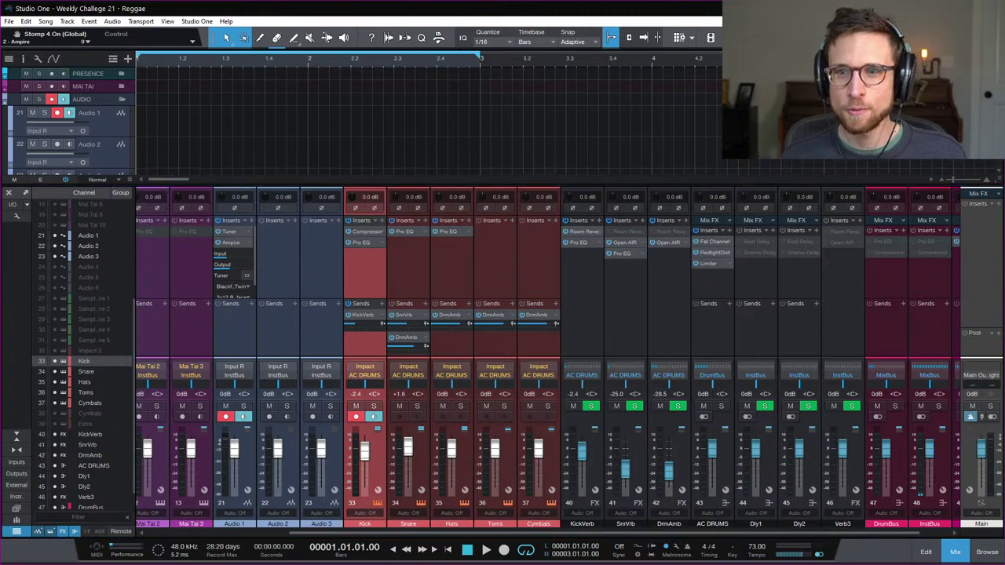
pyautogui.press('F11')
pyautogui.moveTo(667, 91); pyautogui.dragTo(398, 98)
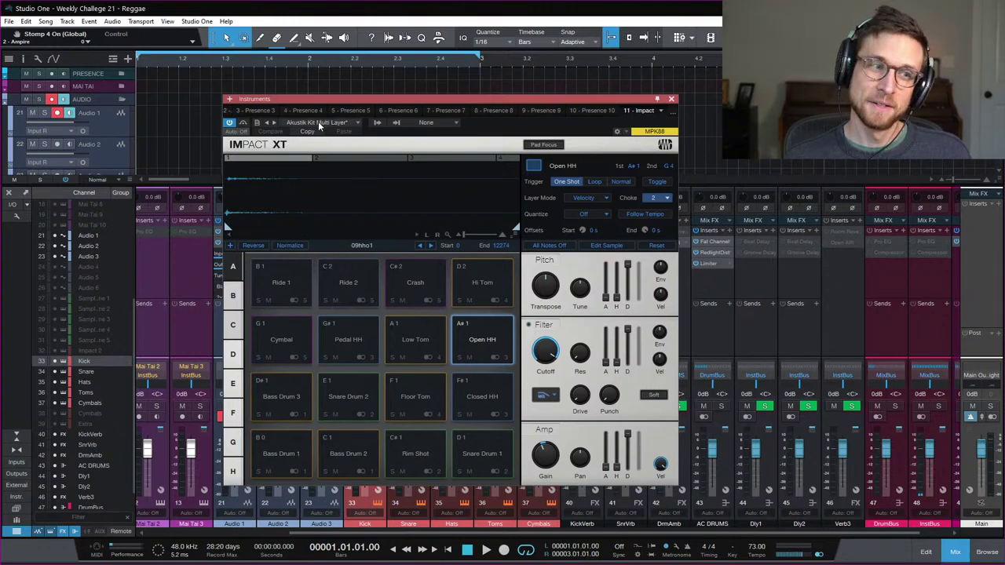
pyautogui.moveTo(467, 99); pyautogui.dragTo(846, 145)
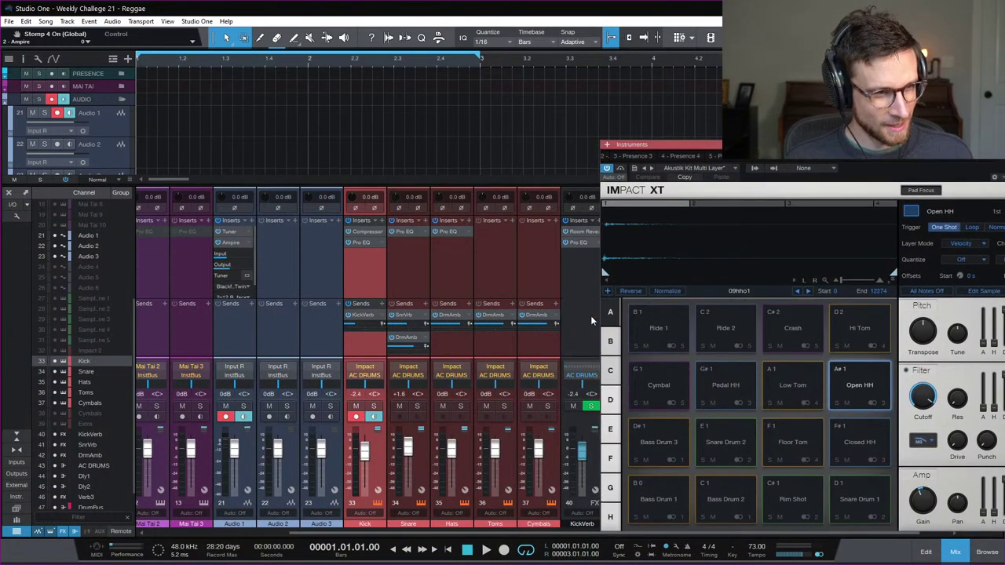
pyautogui.moveTo(721, 149); pyautogui.dragTo(655, 126)
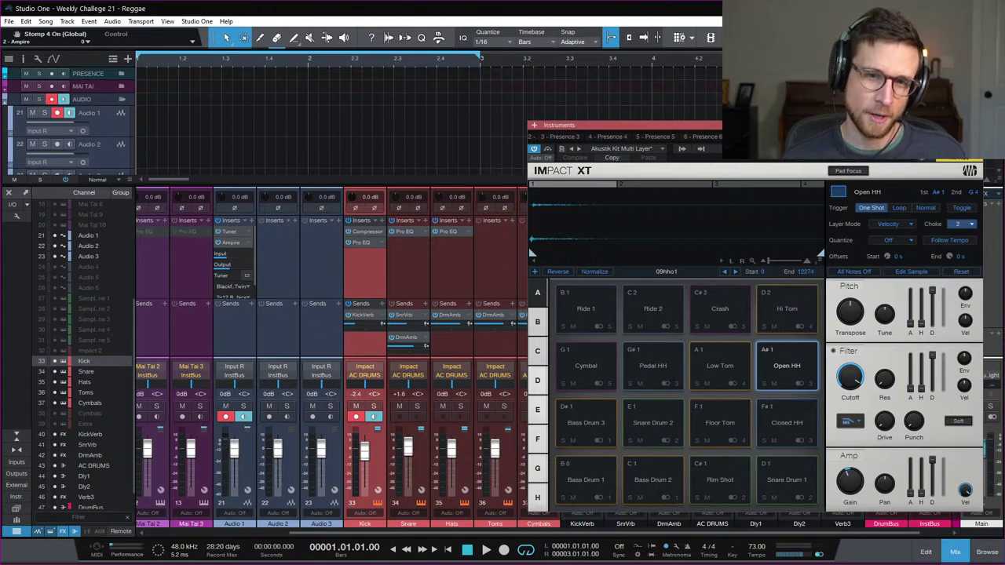
pyautogui.click(452, 264)
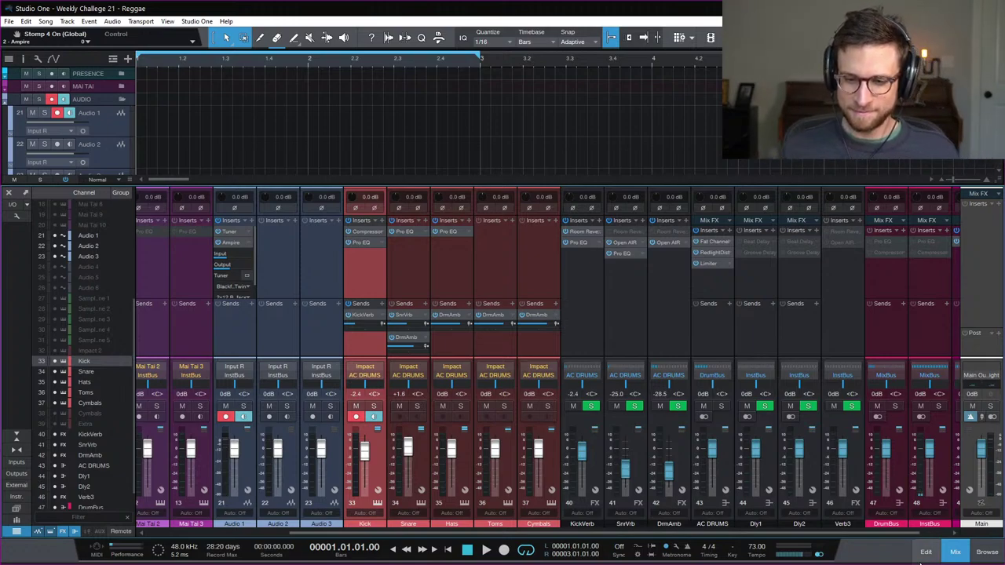
pyautogui.click(960, 552)
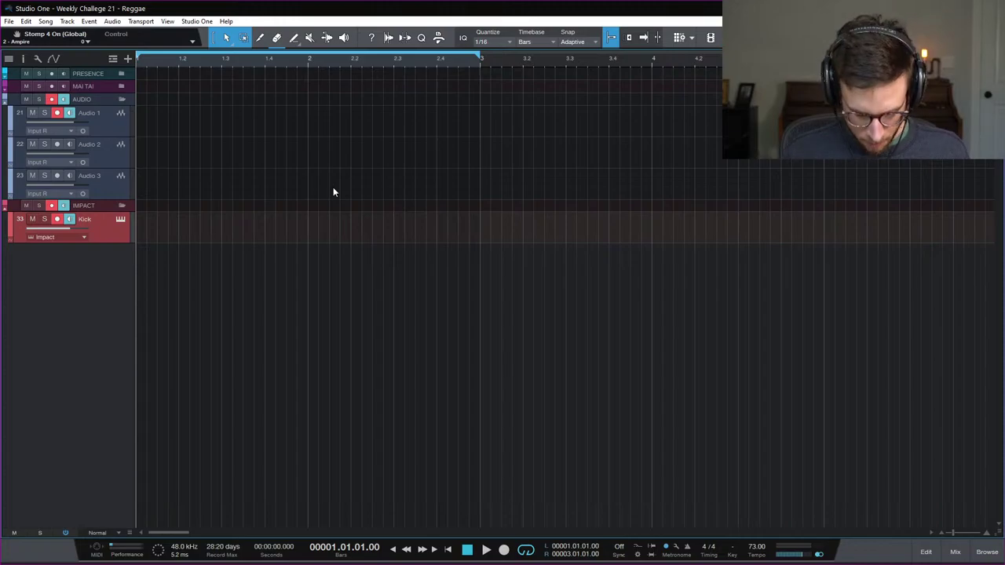
# Step: Play the empty two-bar loop at 73 BPM to get a feel for the groove, then stop
pyautogui.press('space')
pyautogui.press('space')
pyautogui.press('space')
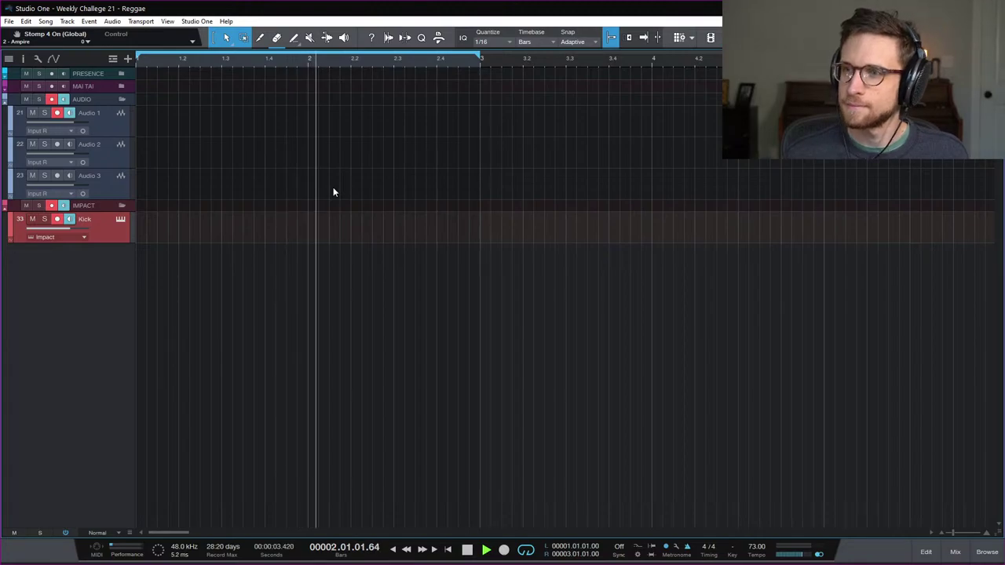
pyautogui.press('space')
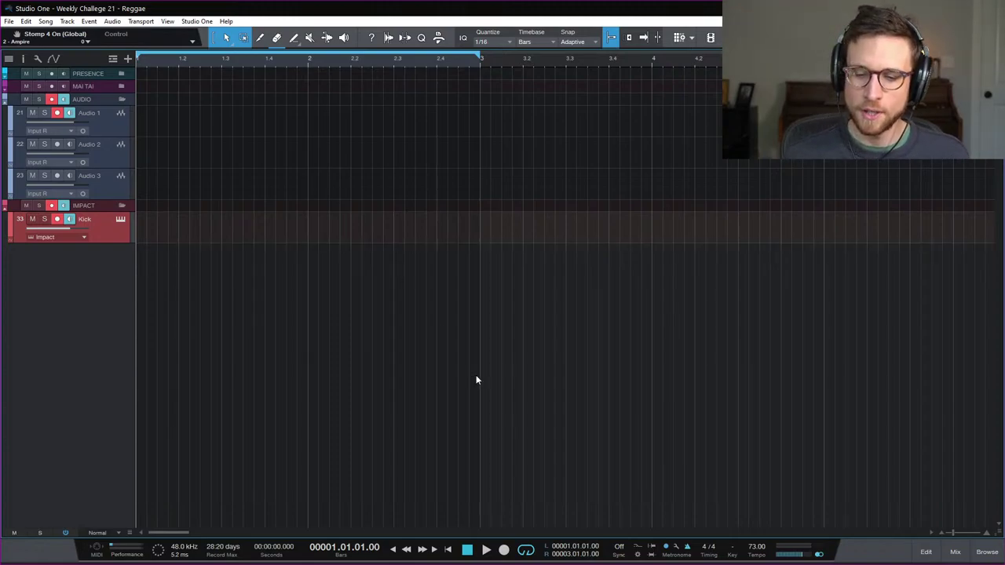
# Step: Route the Main channel's output to a Line Out pair in the mixer and run the loop to check the monitoring
pyautogui.click(955, 552)
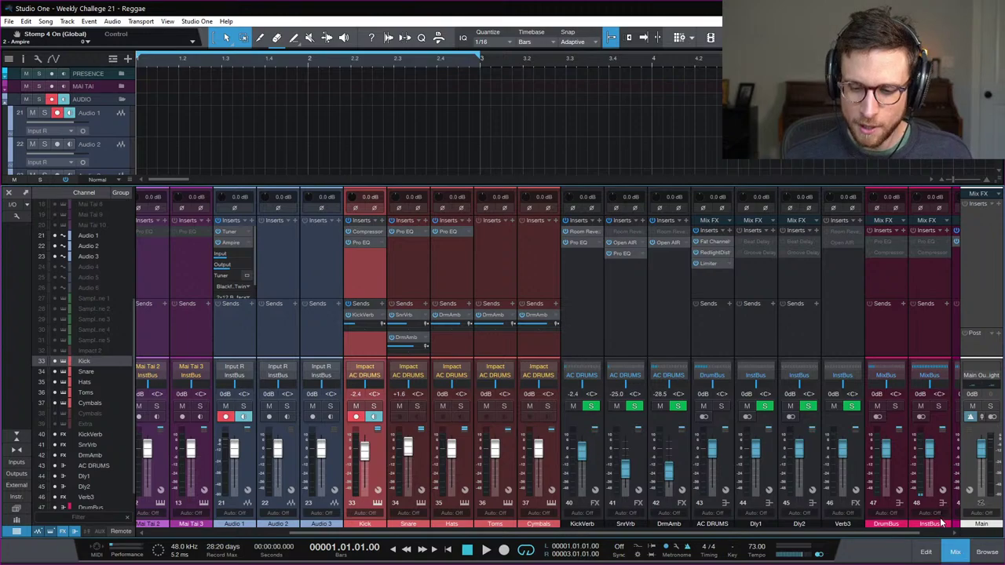
pyautogui.hscroll(1, 867, 334)
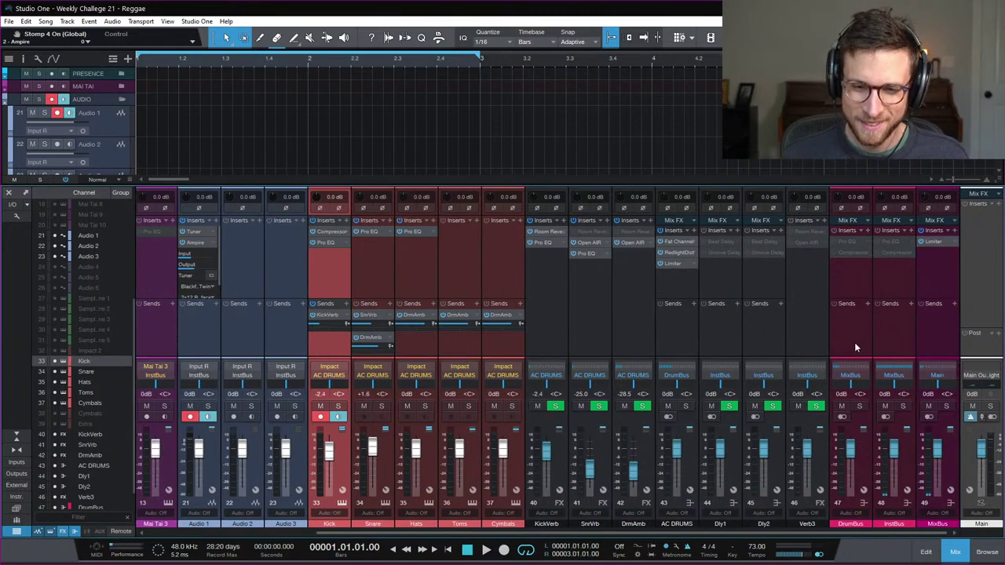
pyautogui.click(985, 375)
pyautogui.click(985, 421)
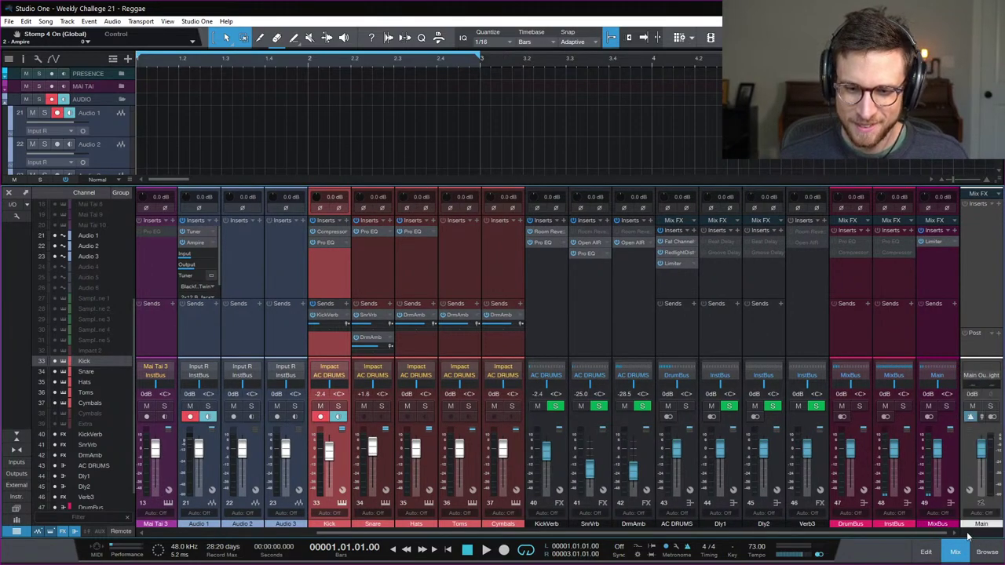
pyautogui.press('F3')
pyautogui.press('space')
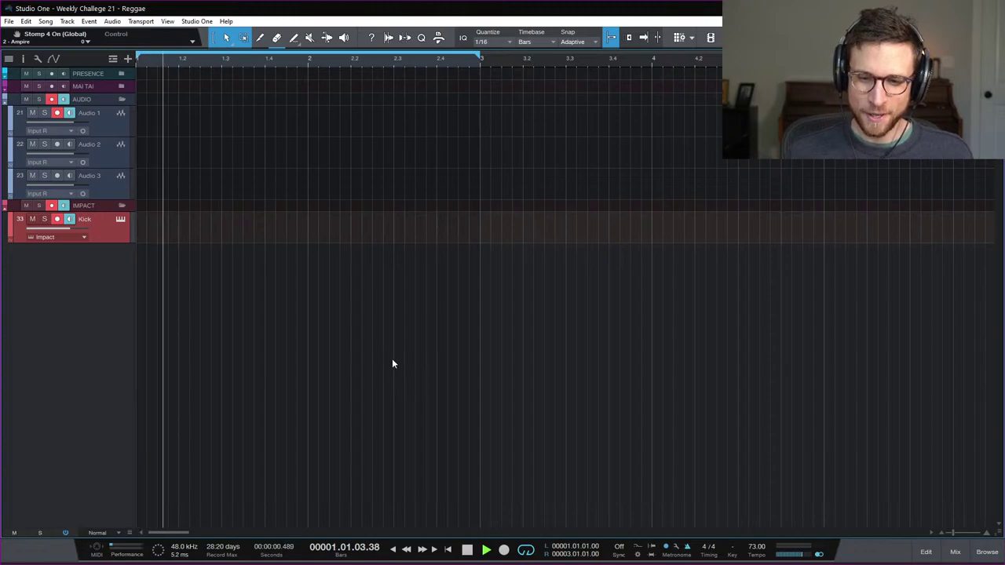
pyautogui.press('space')
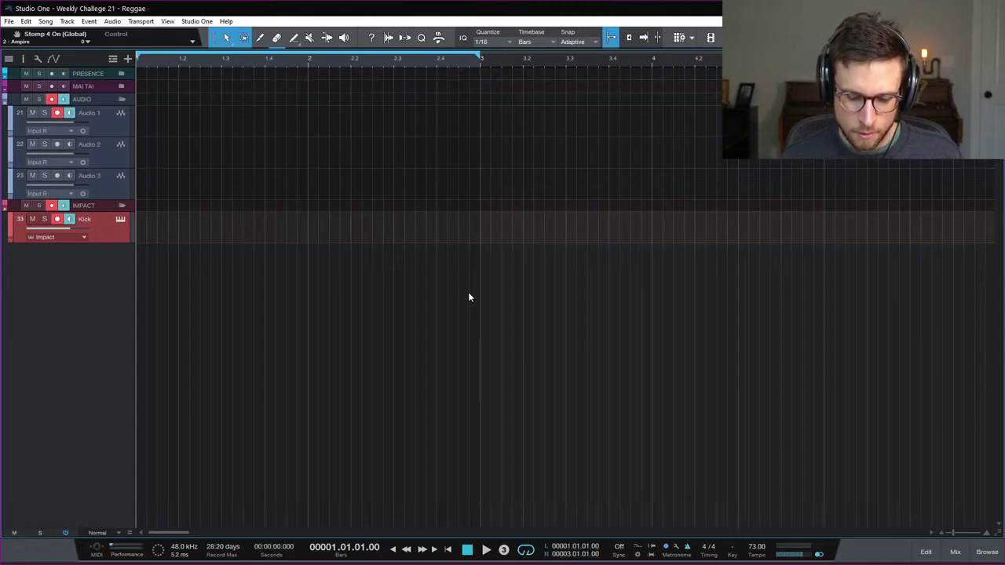
pyautogui.press('KP_Multiply')
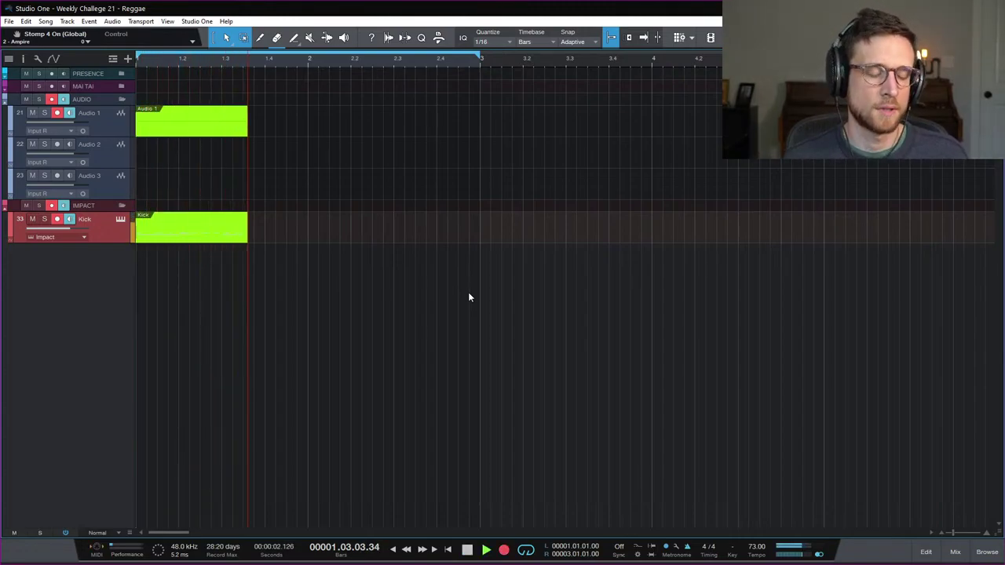
pyautogui.hotkey('ctrl', 'z')
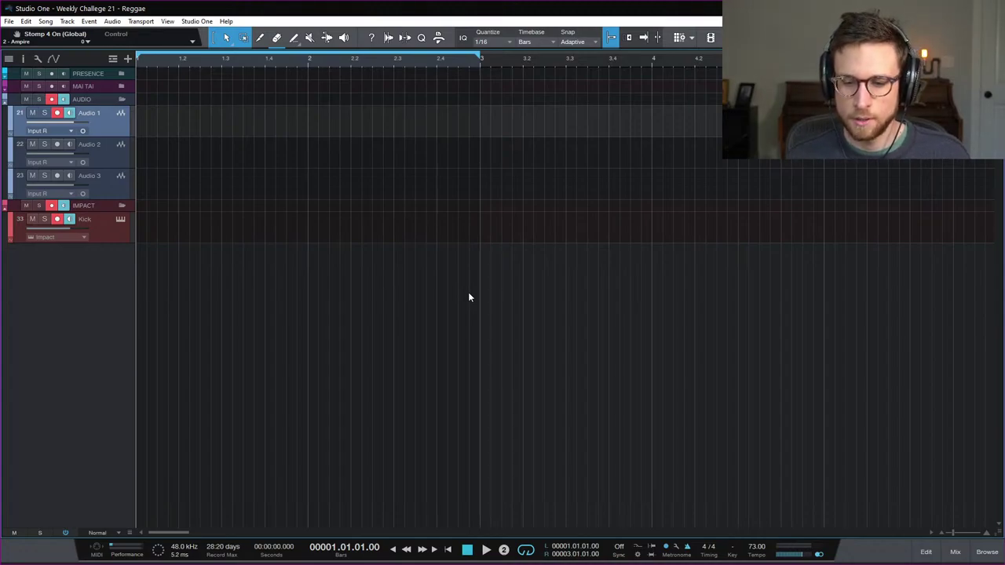
pyautogui.press('KP_Multiply')
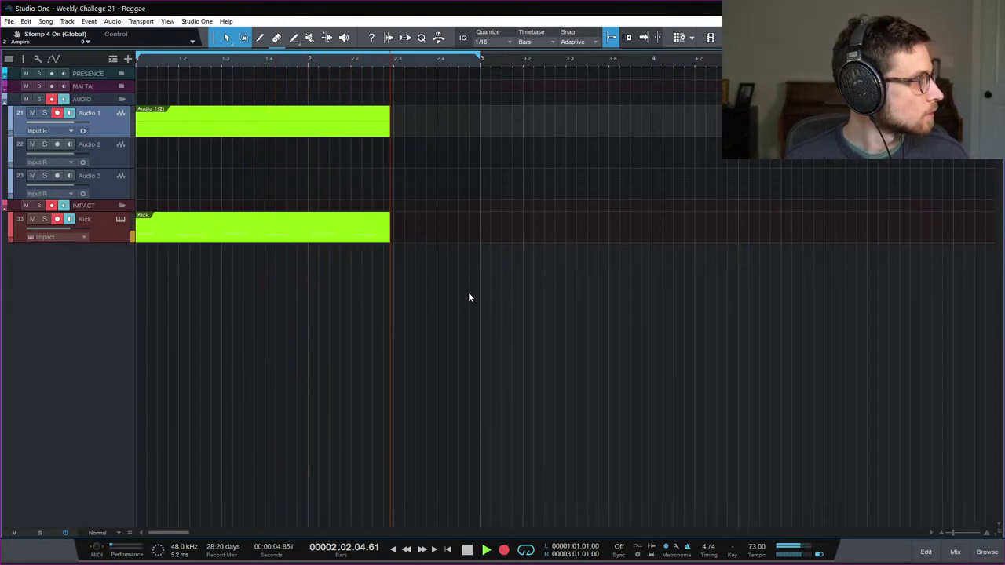
pyautogui.press('space')
pyautogui.hotkey('ctrl', 'z')
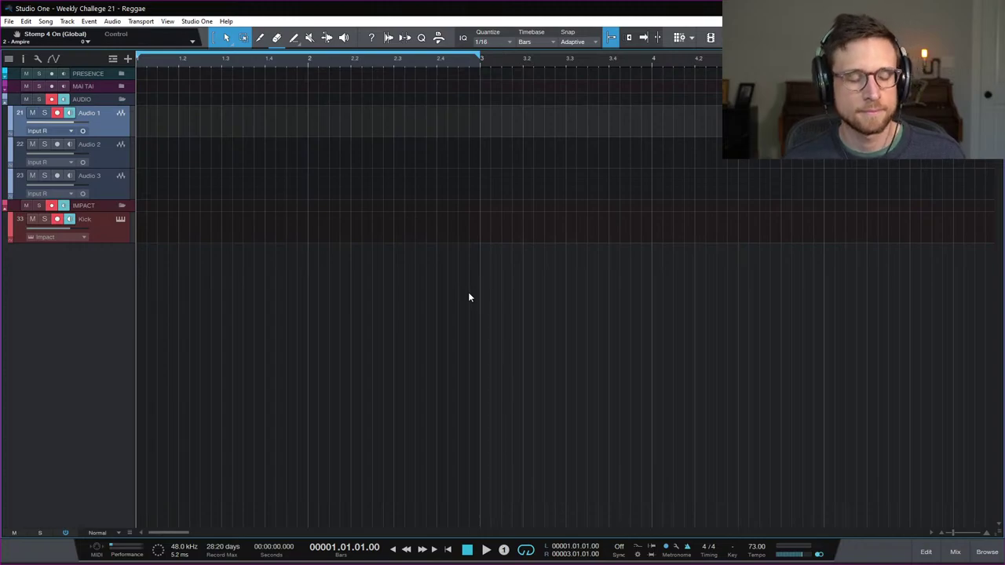
# Step: Record a two-bar kick and snare pattern on the Kick track, with Audio 1 still record-armed
pyautogui.press('KP_Multiply')
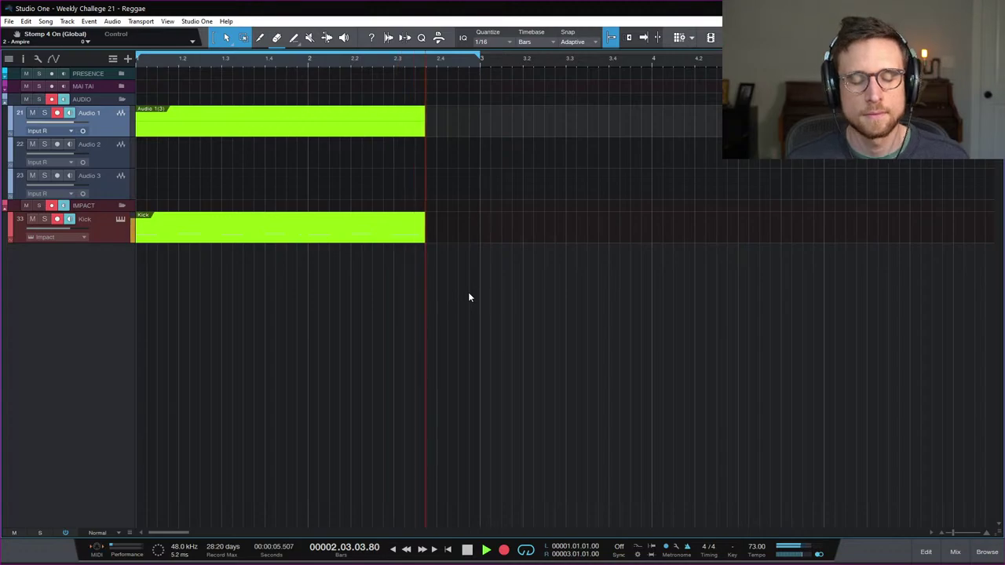
pyautogui.press('space')
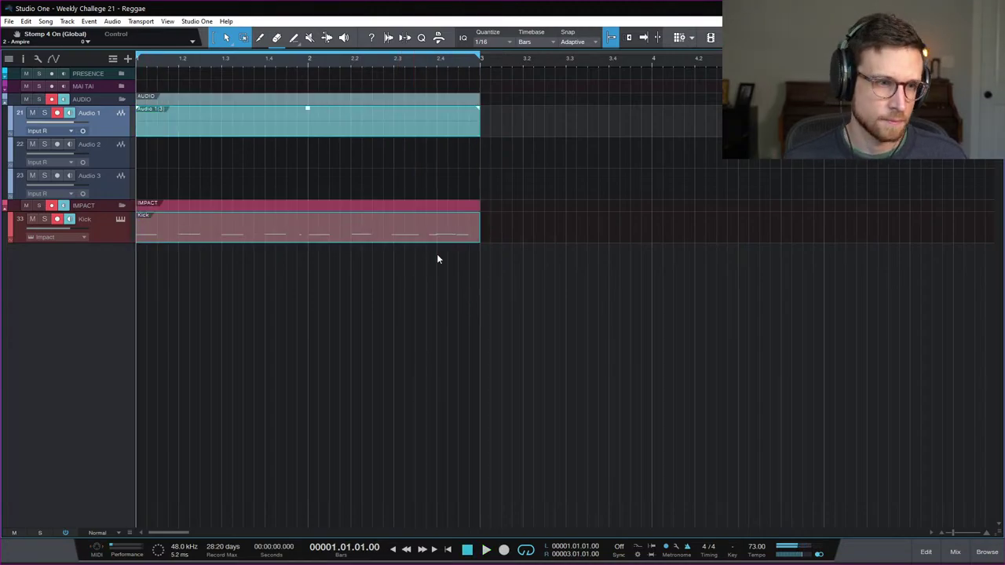
# Step: Quantize every note of the recorded Kick part to 1/16 with 85% swing
pyautogui.doubleClick(431, 236)
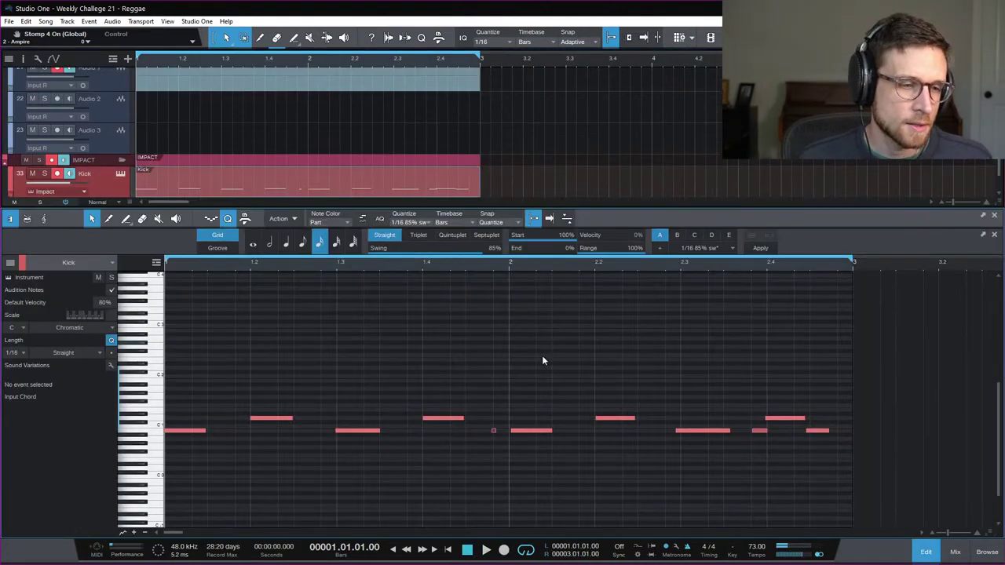
pyautogui.hotkey('ctrl', 'a')
pyautogui.press('q')
pyautogui.click(615, 383)
# Step: Set the velocity of every drum note except the short kick before bar 2 to 100% and play the loop
pyautogui.hotkey('ctrl', 'a')
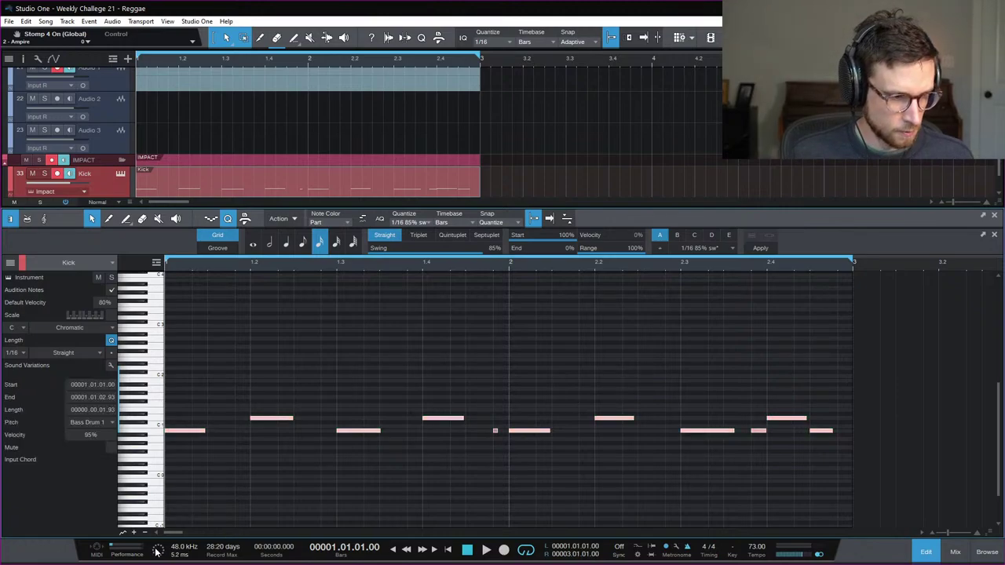
pyautogui.click(128, 534)
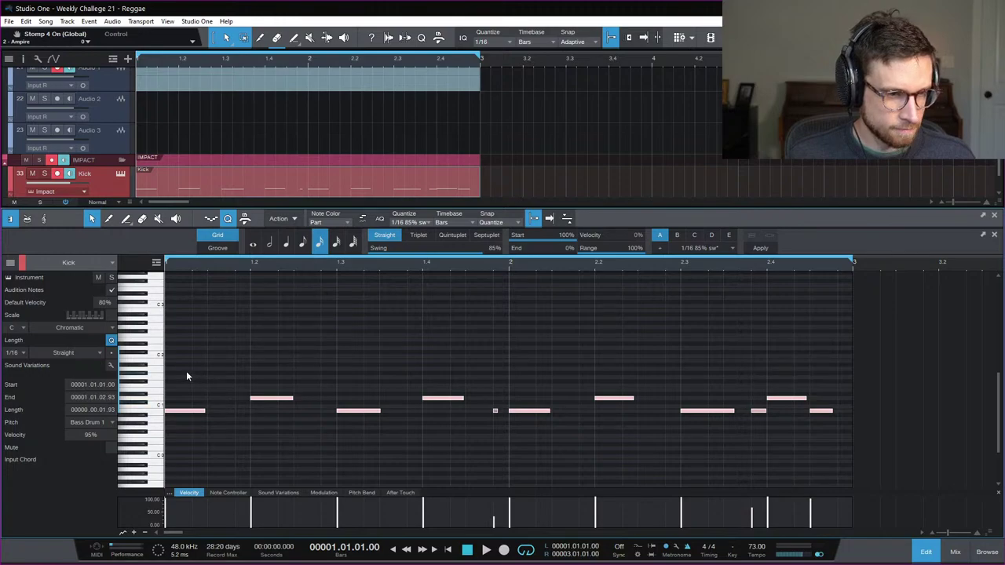
pyautogui.moveTo(186, 370); pyautogui.dragTo(989, 428)
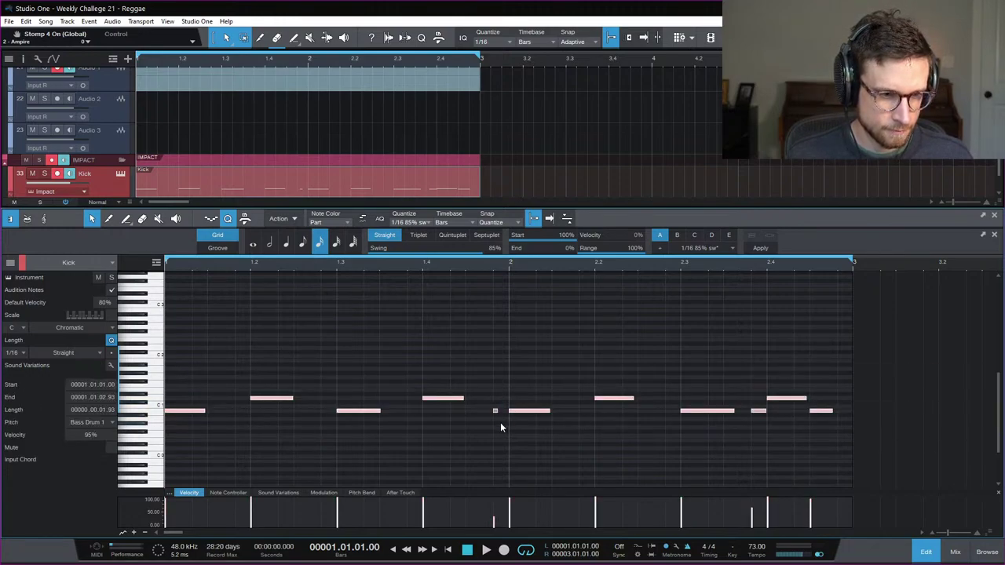
pyautogui.click(494, 412)
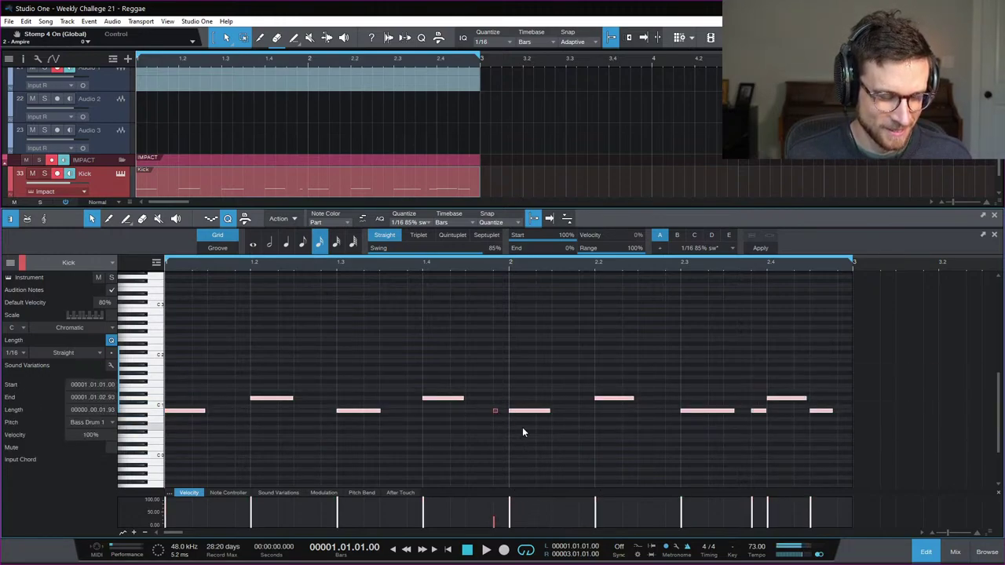
pyautogui.press('space')
pyautogui.click(494, 354)
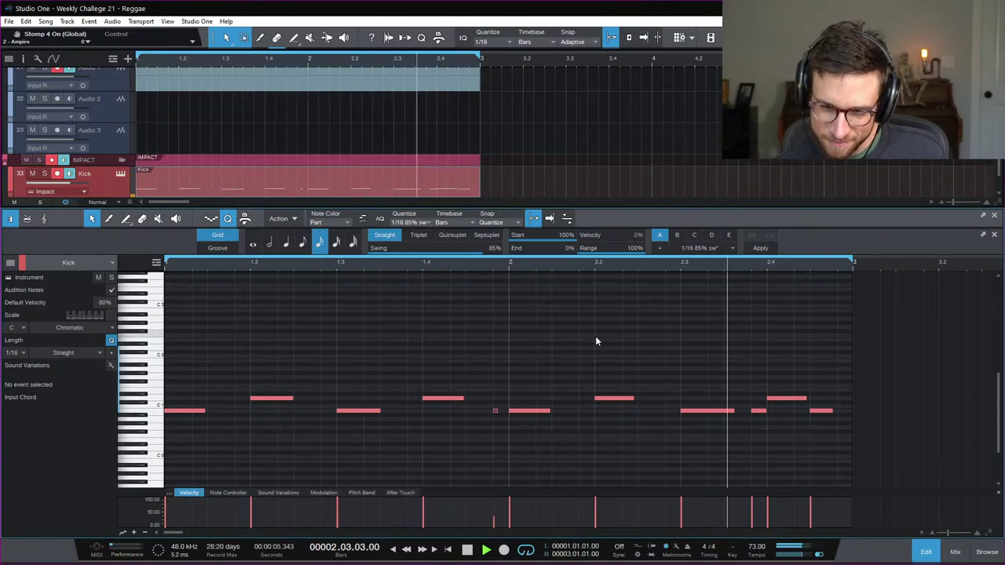
pyautogui.press('space')
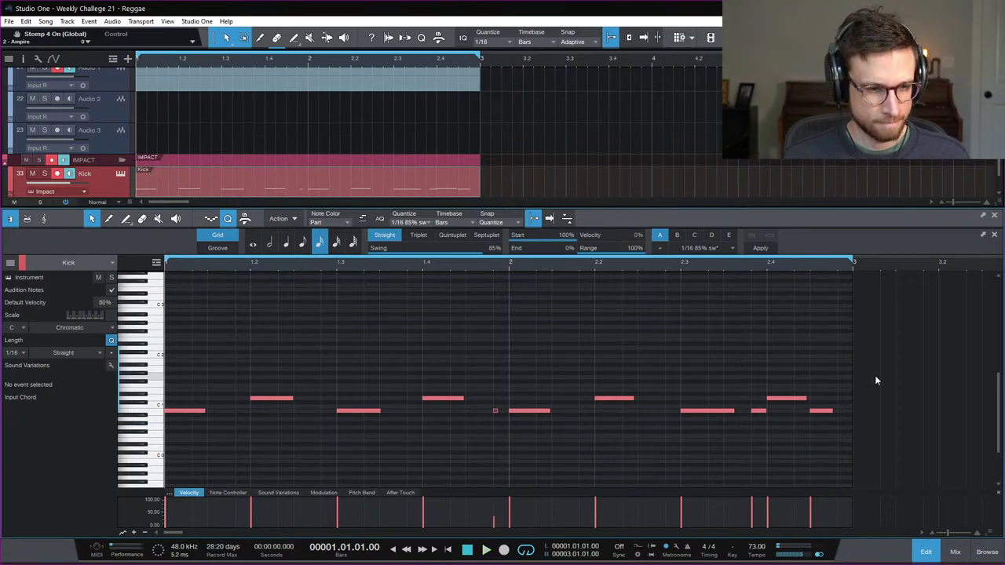
# Step: Shorten all notes together to a length of 0.00.01.28 and the soft kick before bar 2 to 0.00.00.46
pyautogui.moveTo(895, 379); pyautogui.dragTo(55, 451)
pyautogui.moveTo(383, 410); pyautogui.dragTo(363, 411)
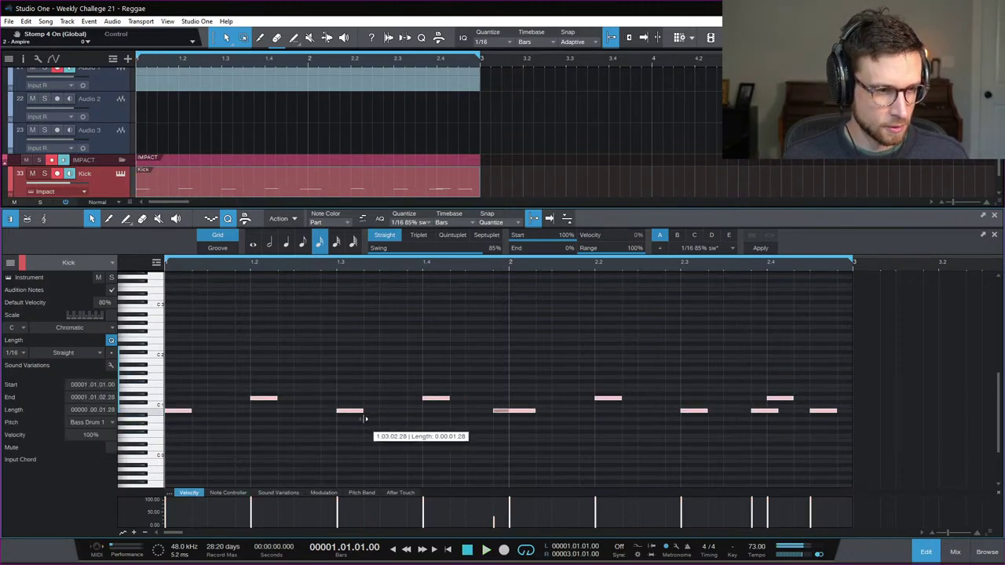
pyautogui.click(503, 411)
pyautogui.moveTo(516, 412); pyautogui.dragTo(501, 412)
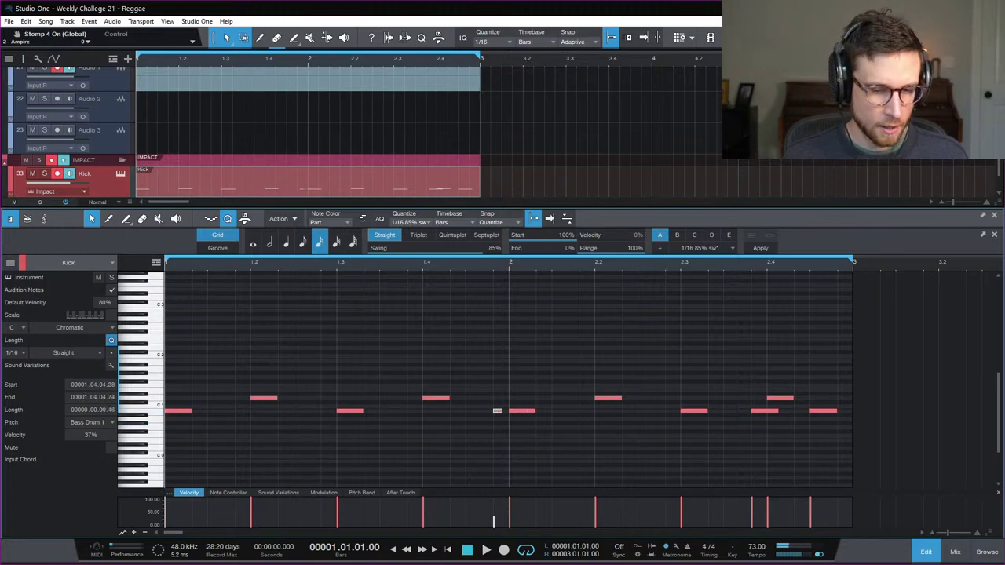
# Step: Solo the Kick channel in the mixer and play it with its inserts, KickVerb send and the AC DRUMS inserts bypassed
pyautogui.click(954, 552)
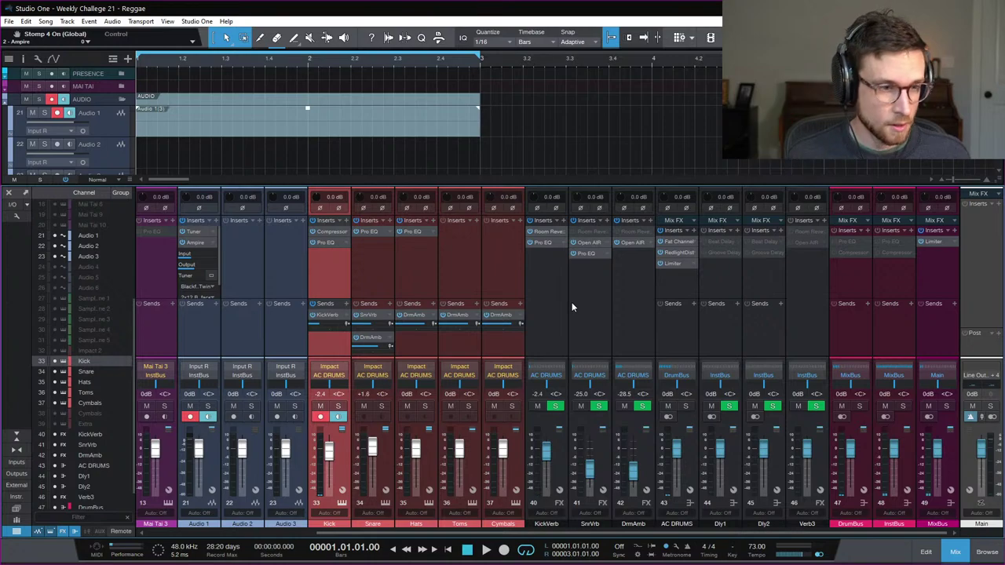
pyautogui.click(339, 407)
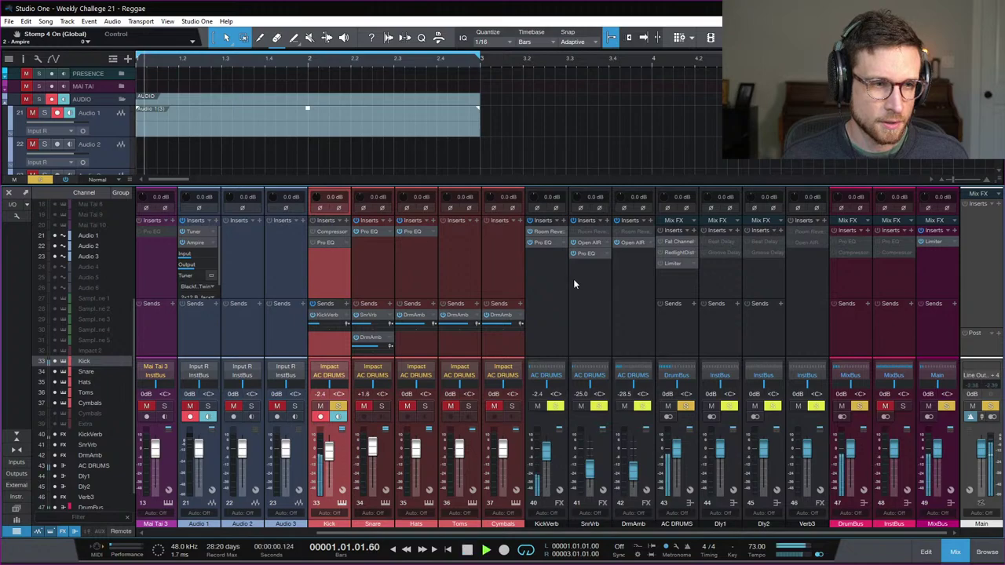
pyautogui.press('space')
pyautogui.press('space')
pyautogui.press('space')
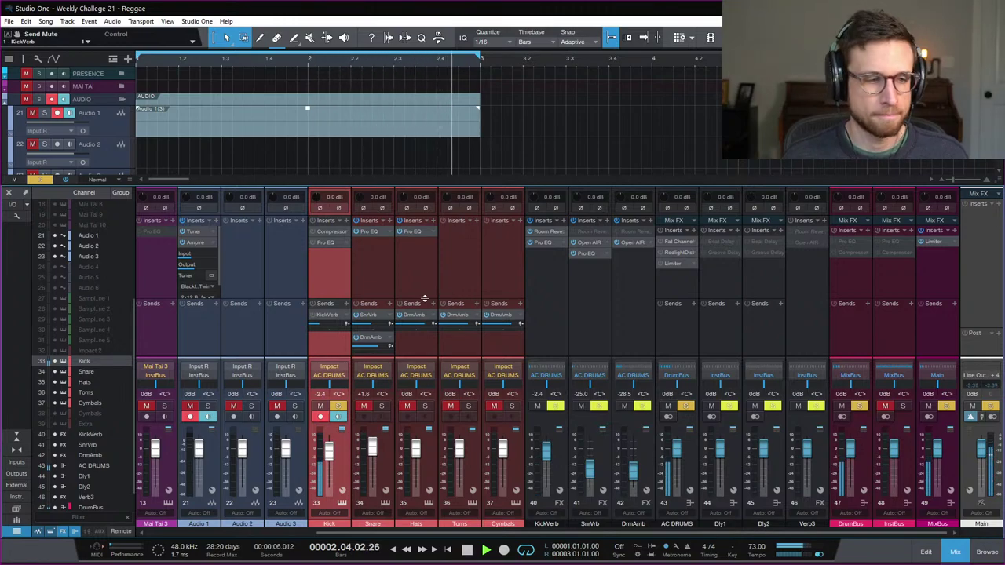
pyautogui.press('space')
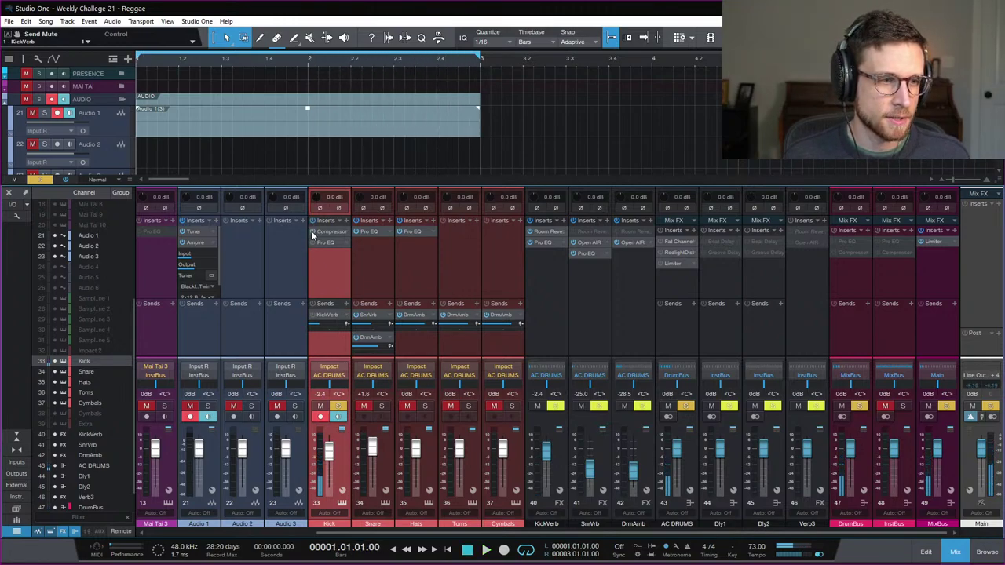
# Step: Play the soloed kick with its Compressor, Pro EQ and KickVerb send switched back on, and open KickVerb's Room Reverb
pyautogui.press('space')
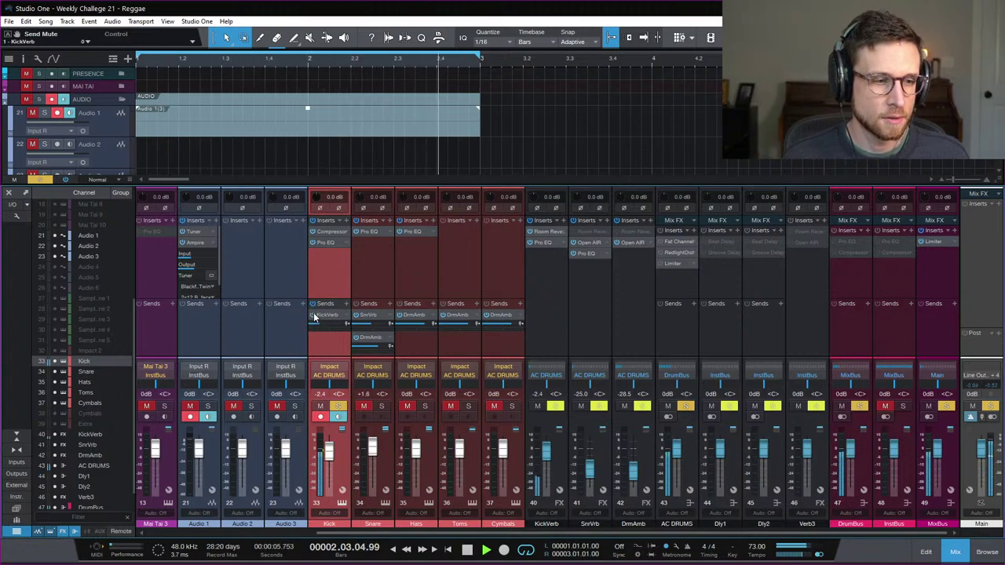
pyautogui.press('space')
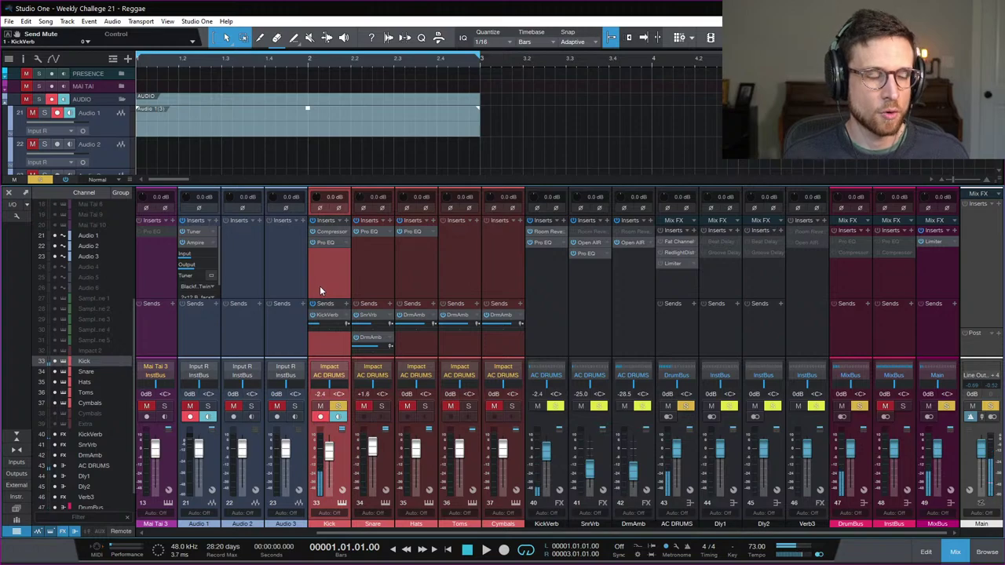
pyautogui.click(329, 318)
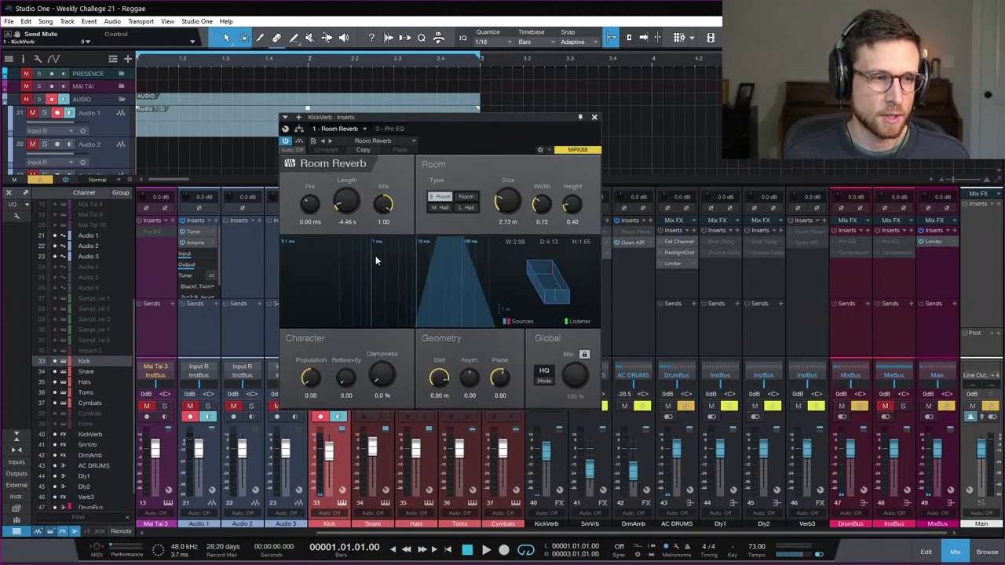
# Step: Close the Room Reverb and play the soloed kick with the AC DRUMS inserts bypassed and again with them switched on
pyautogui.click(594, 117)
pyautogui.press('space')
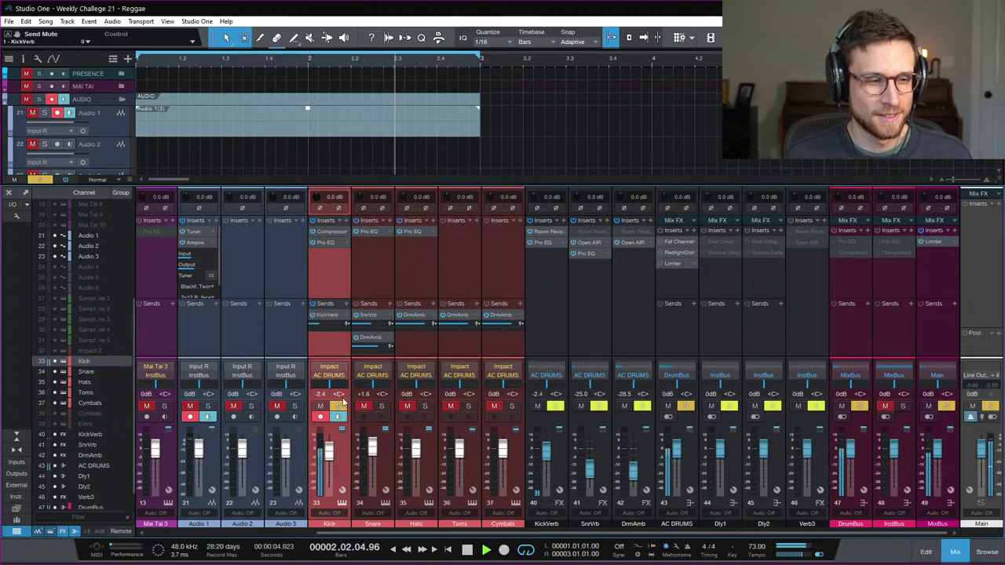
pyautogui.press('space')
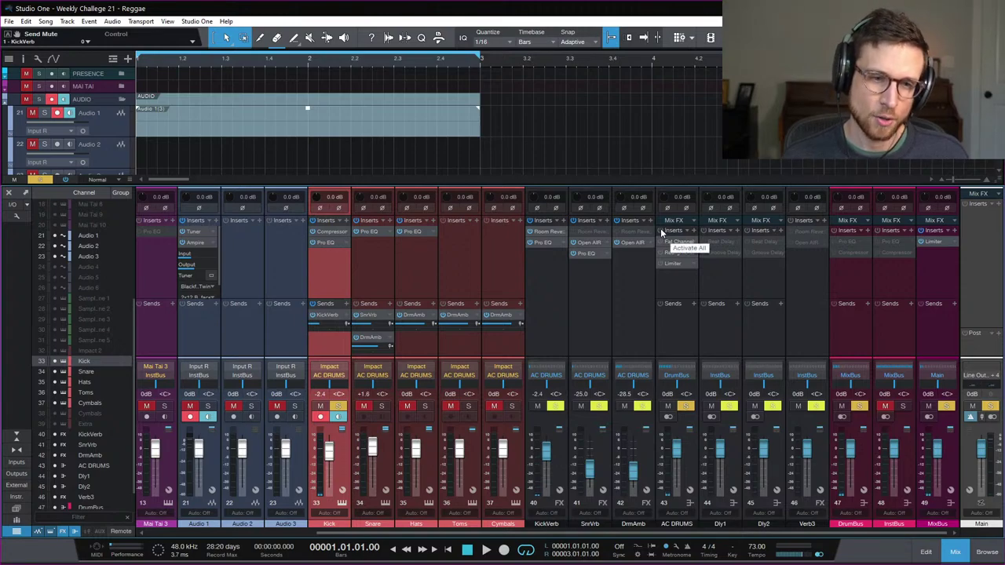
pyautogui.press('space')
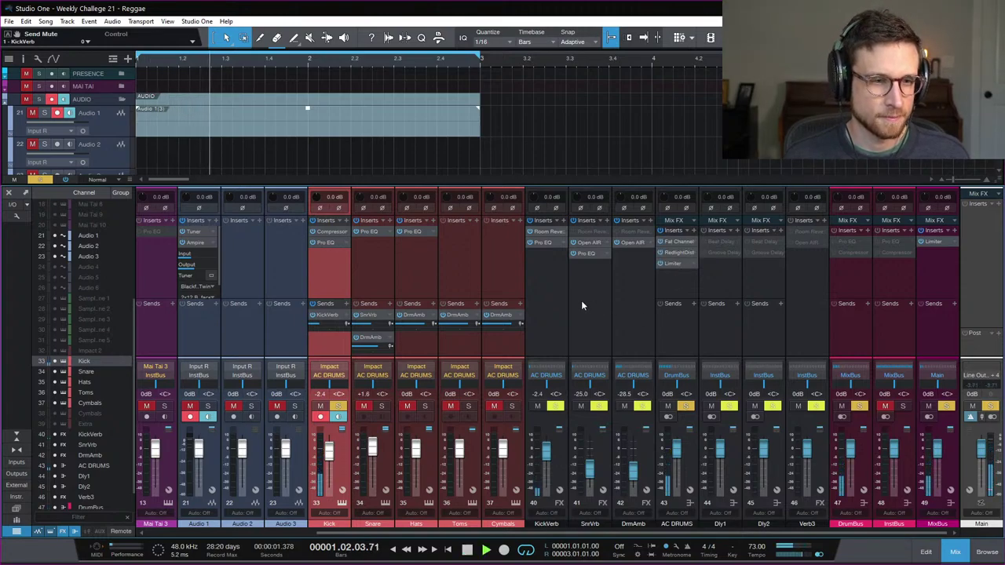
pyautogui.press('space')
# Step: Unsolo the Kick channel, play the full groove and close the mixer
pyautogui.press('space')
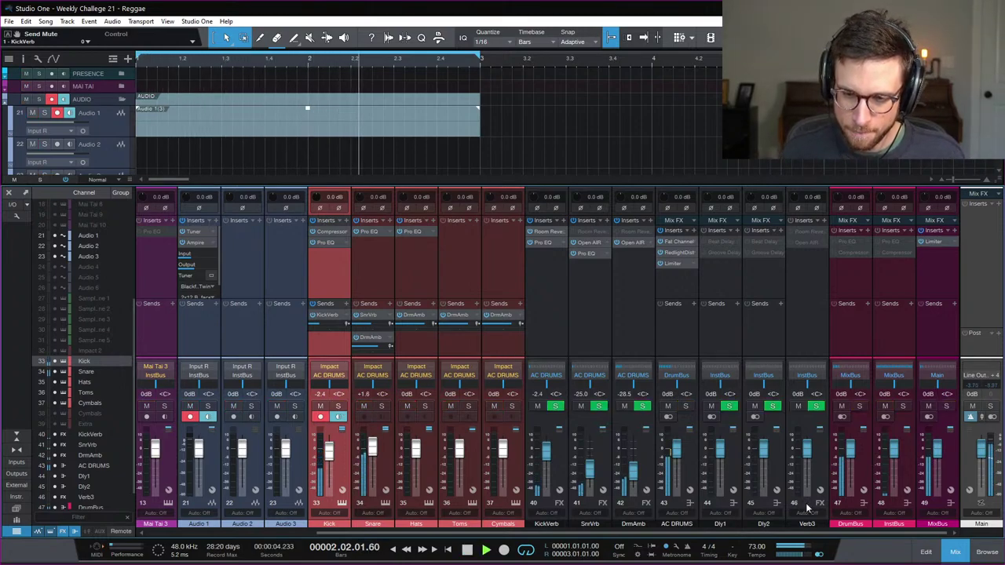
pyautogui.click(955, 552)
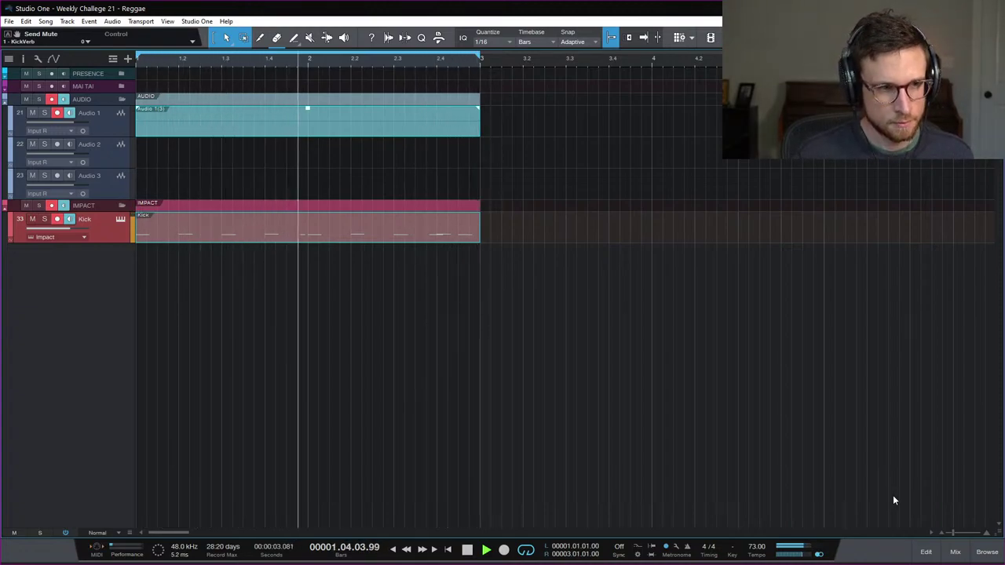
pyautogui.press('space')
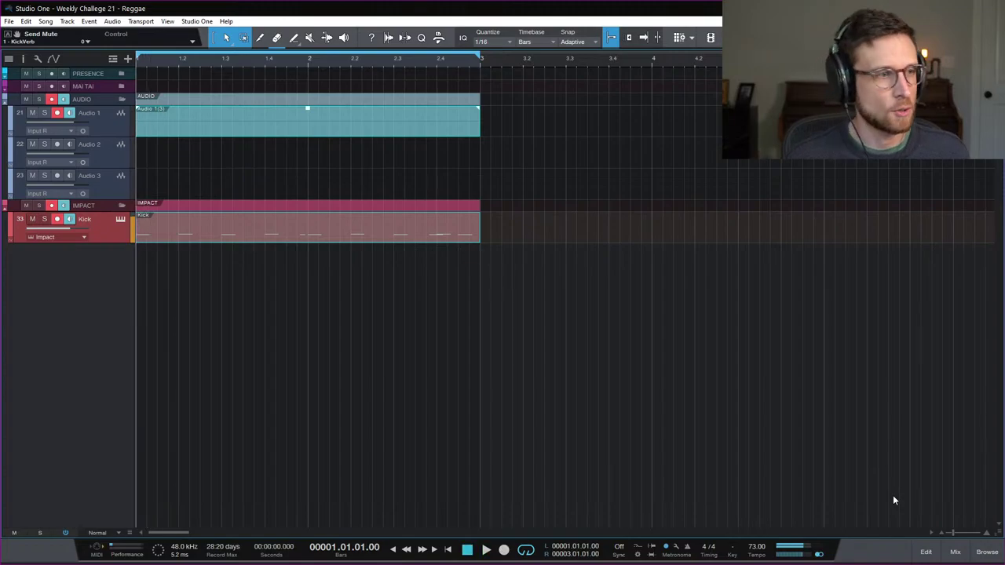
# Step: Remove the recorded clip from Audio 1 and disarm the AUDIO folder's tracks
pyautogui.click(366, 154)
pyautogui.hotkey('ctrl', 'z')
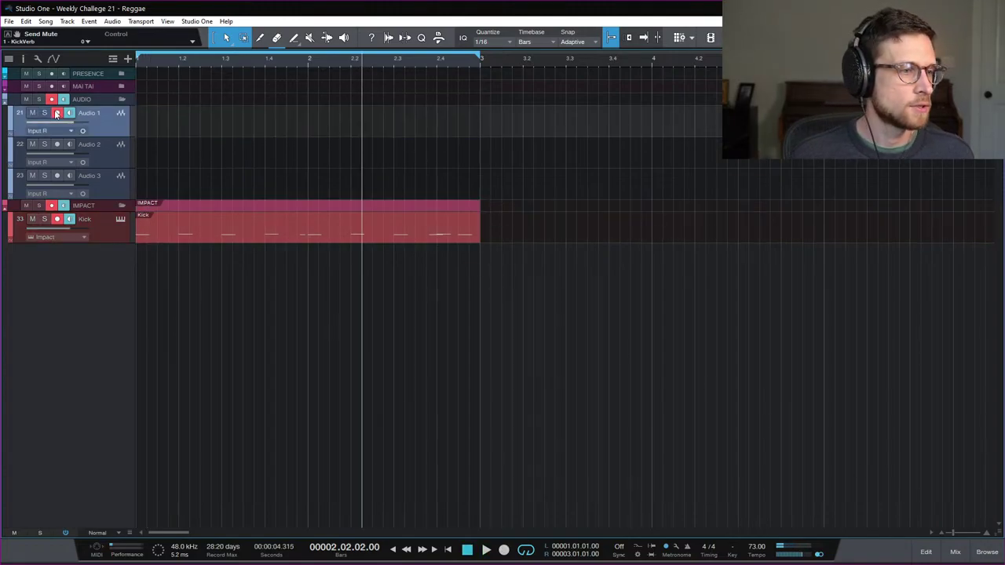
pyautogui.click(51, 99)
pyautogui.press('KP_Multiply')
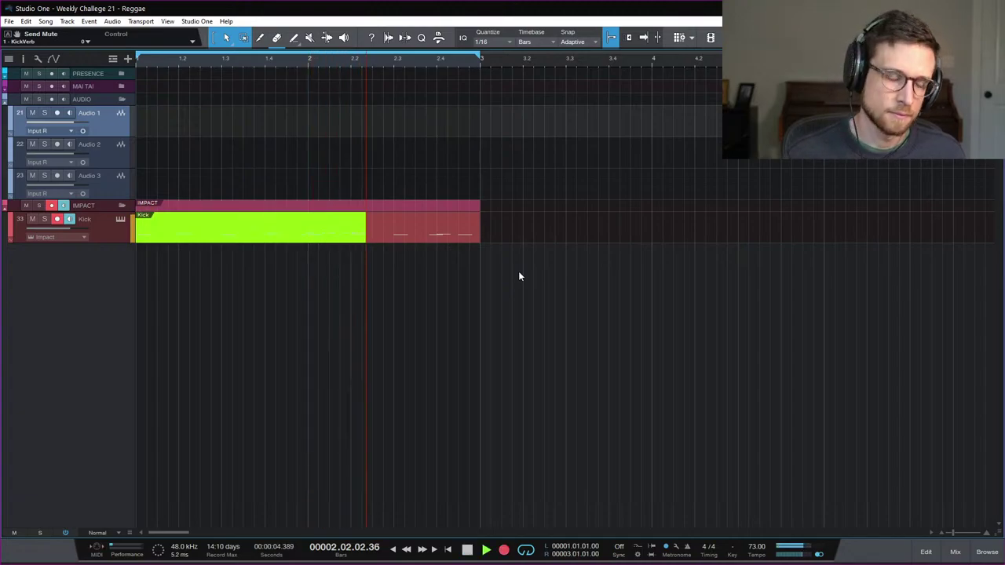
pyautogui.press('space')
pyautogui.click(518, 277)
pyautogui.press('Home')
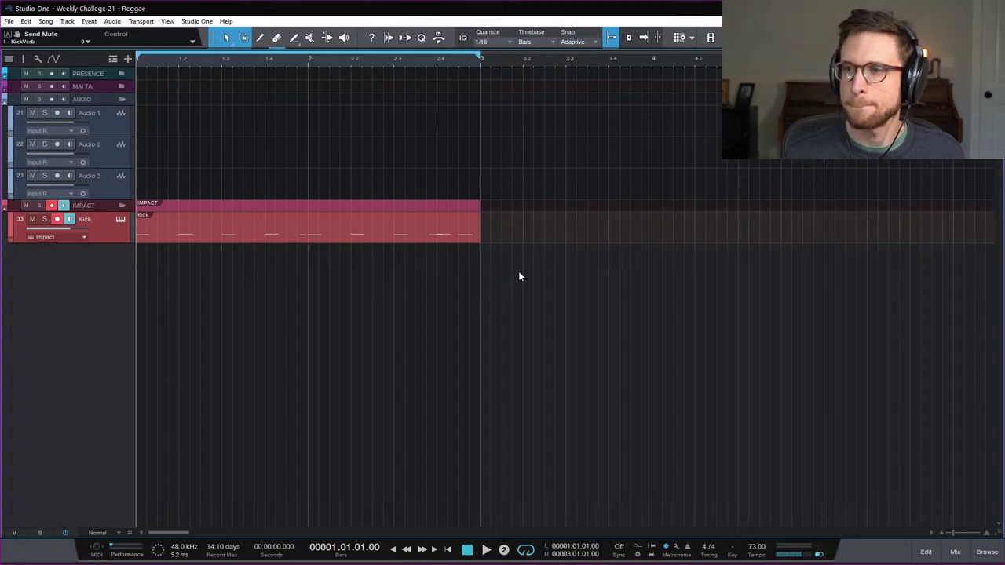
# Step: Record a closed hi-hat part over the two-bar Kick event and open the event in the note editor
pyautogui.press('KP_Multiply')
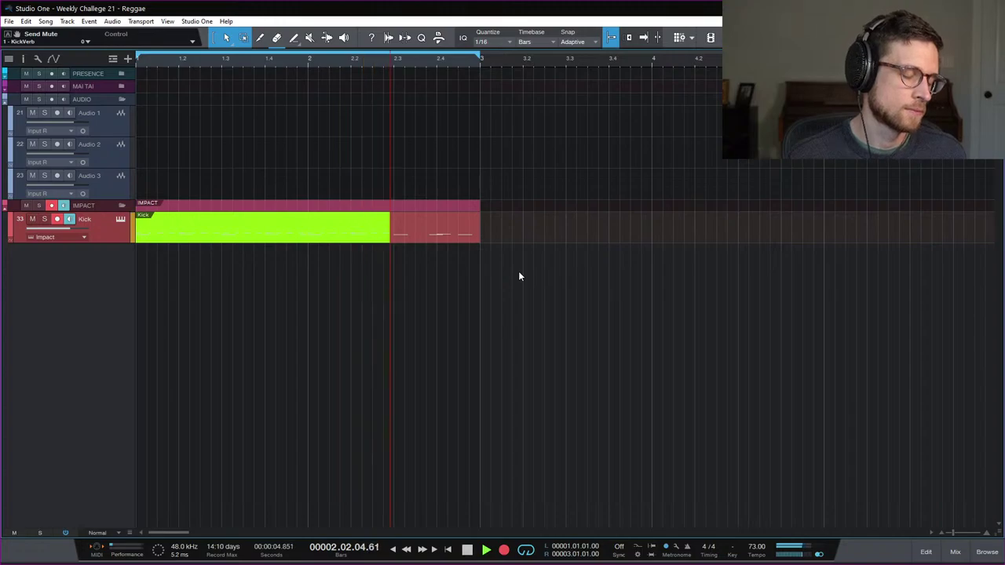
pyautogui.press('space')
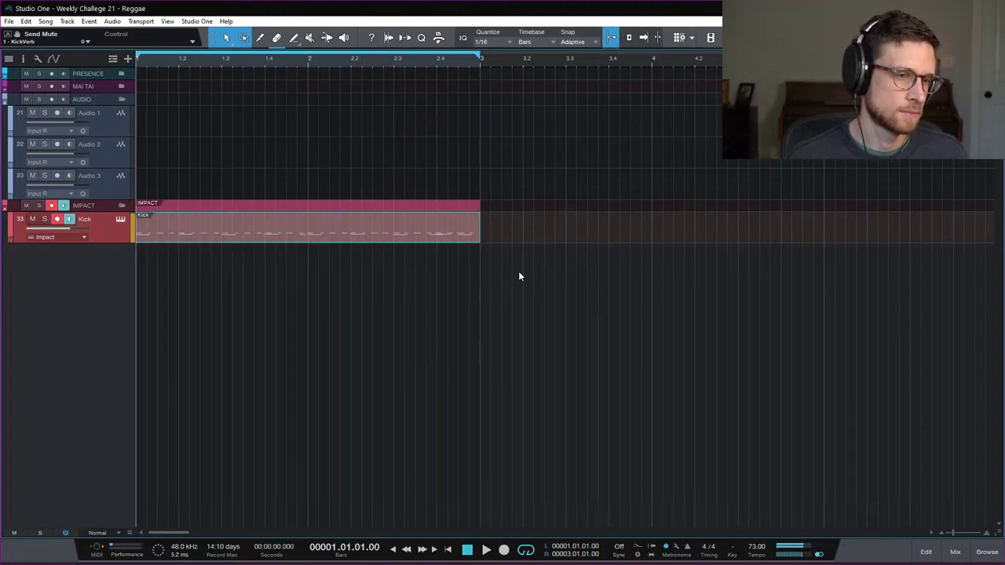
pyautogui.doubleClick(420, 236)
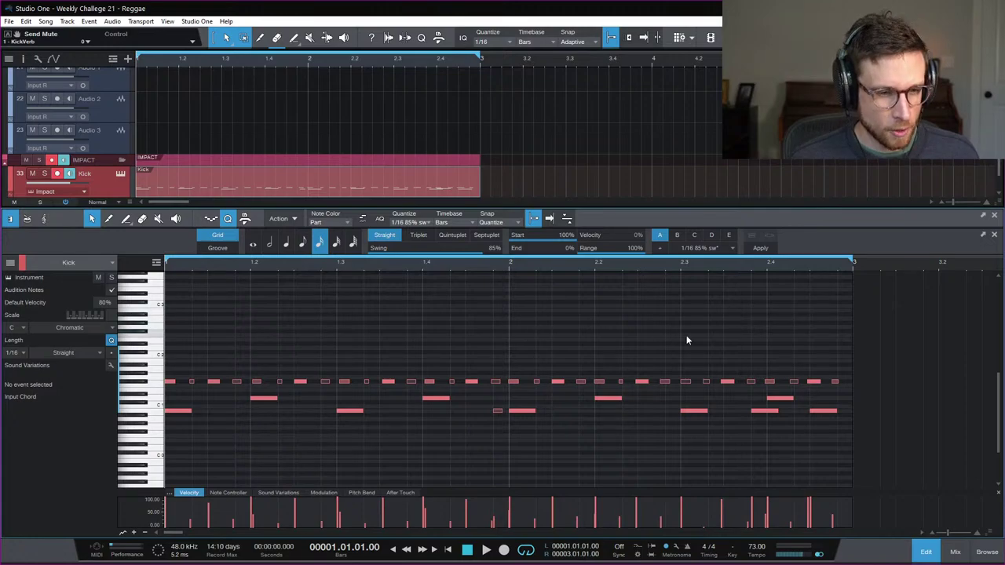
# Step: Quantize all closed hi-hat notes to the 1/16 grid with 85% swing and play the loop
pyautogui.moveTo(878, 363); pyautogui.dragTo(171, 384)
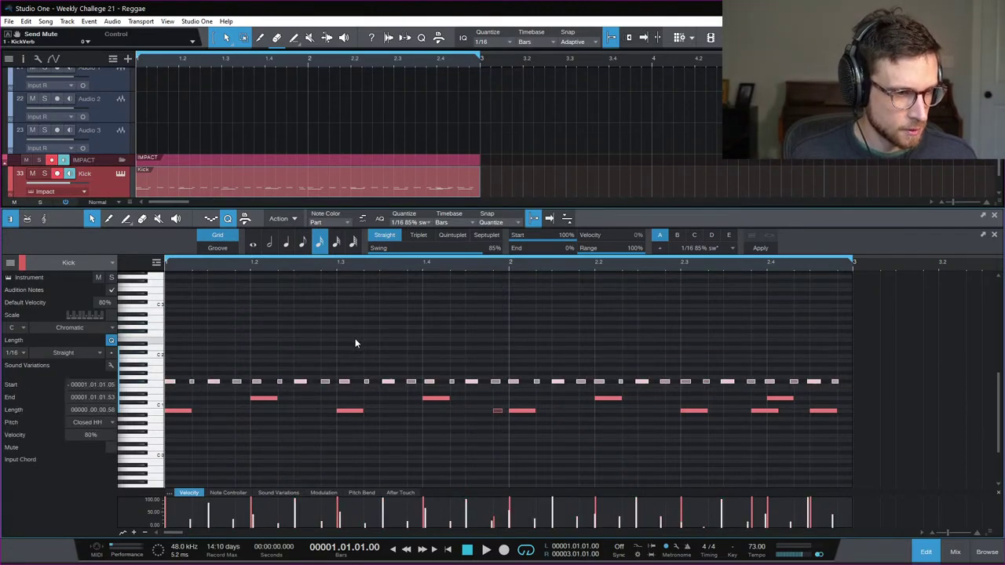
pyautogui.click(484, 253)
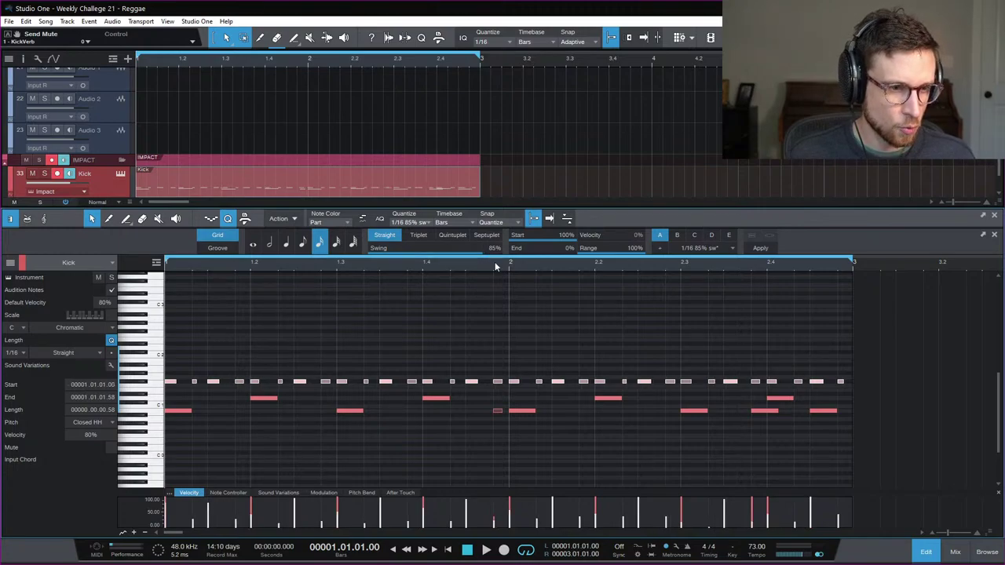
pyautogui.click(390, 337)
pyautogui.press('space')
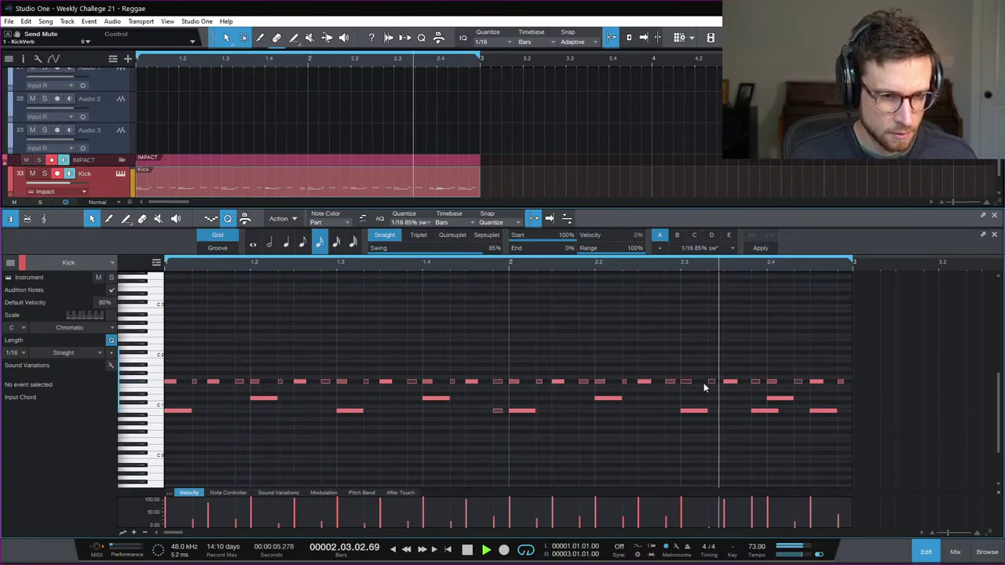
pyautogui.press('space')
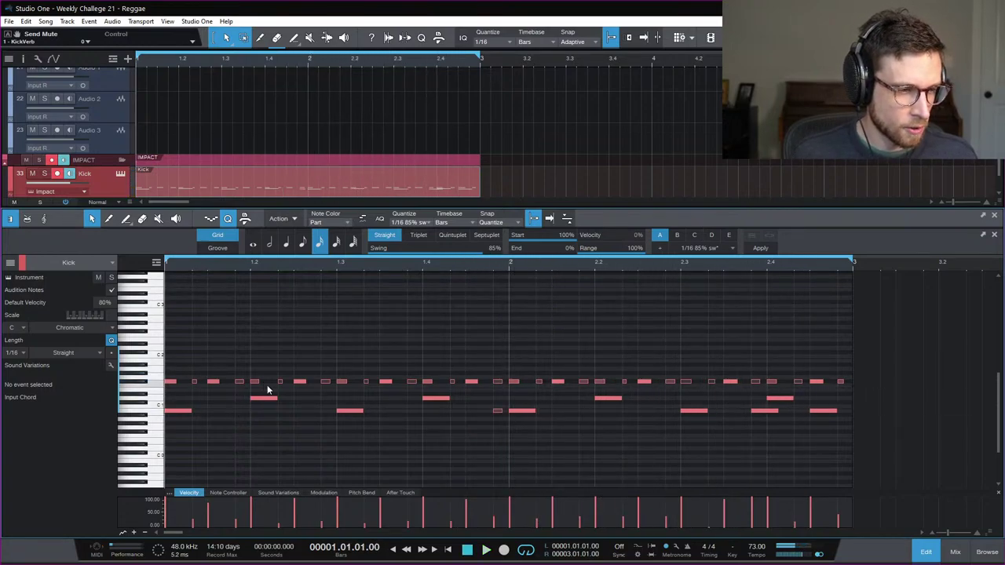
# Step: Set the first closed hi-hat's velocity to 78% and the one just before beat 1.2 to 10%, checking both by ear
pyautogui.click(172, 383)
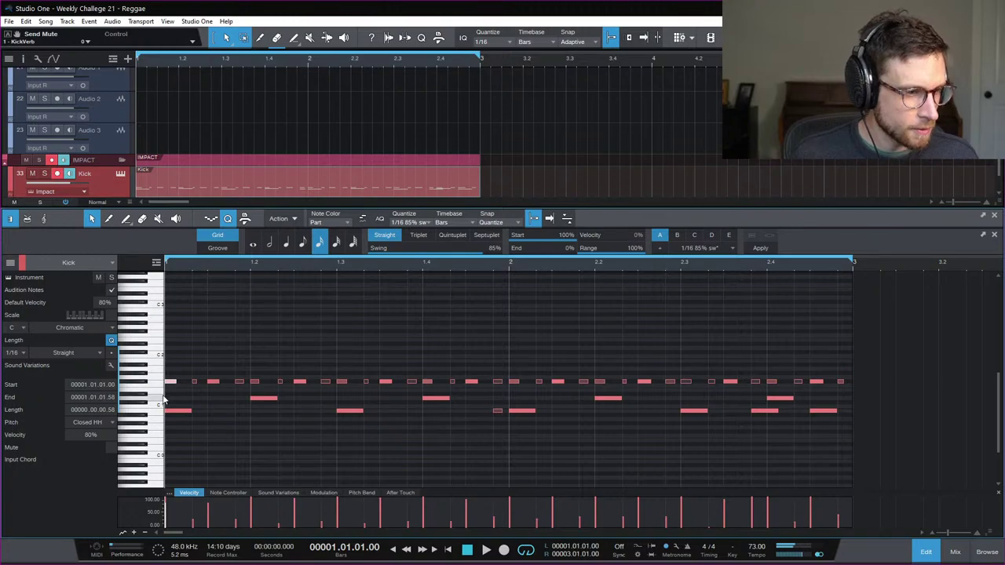
pyautogui.moveTo(168, 514); pyautogui.dragTo(168, 505)
pyautogui.press('space')
pyautogui.press('space')
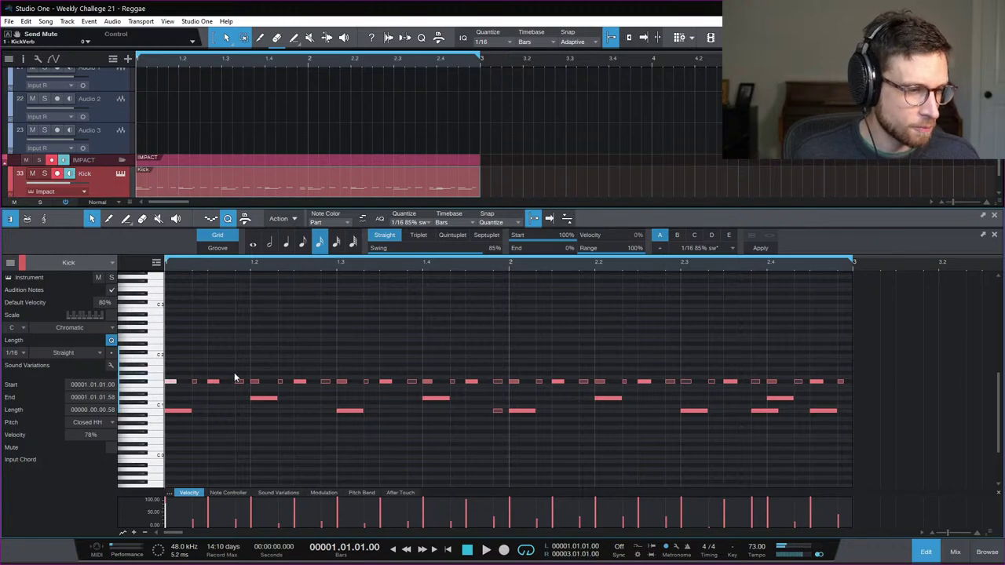
pyautogui.press('space')
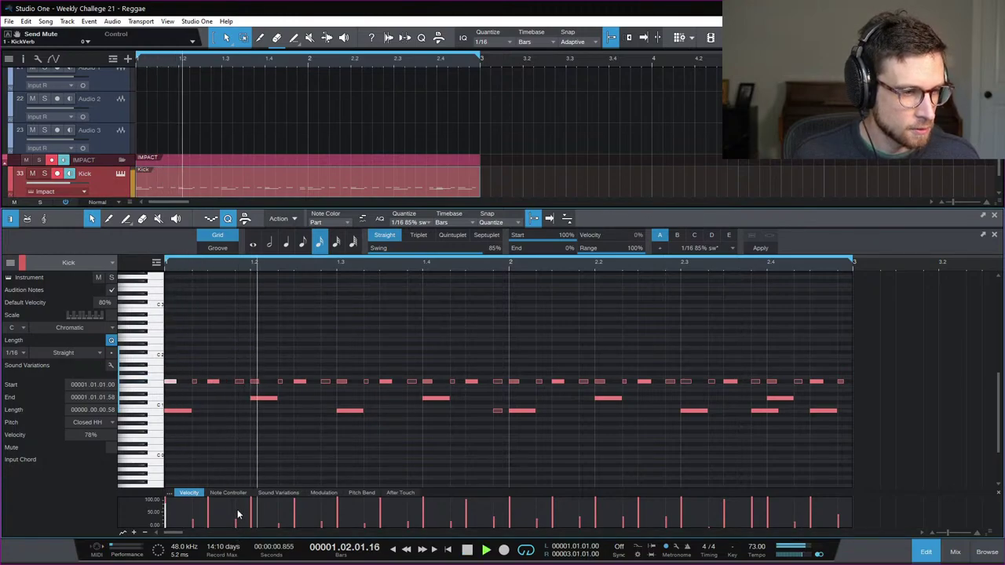
pyautogui.press('space')
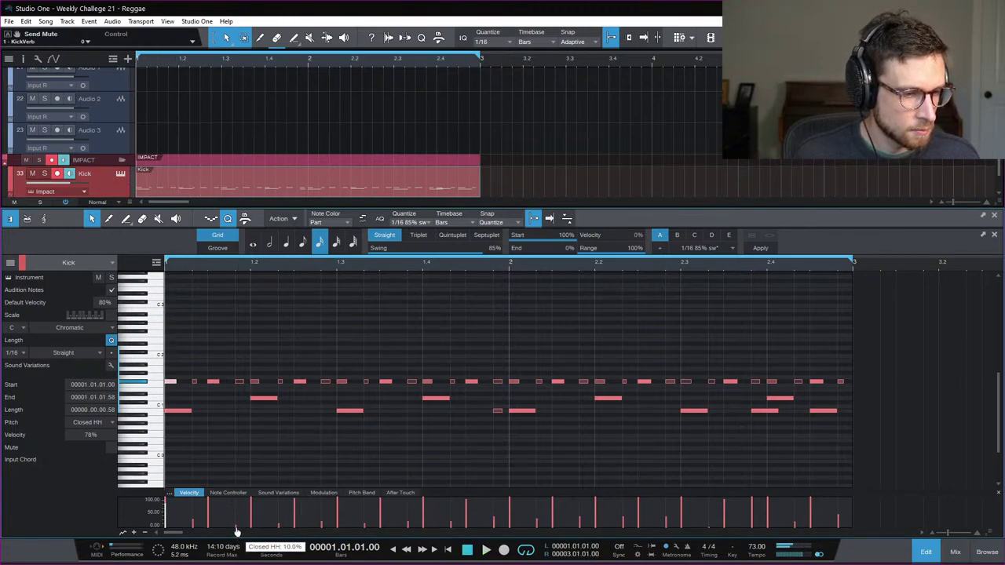
pyautogui.press('space')
pyautogui.press('space')
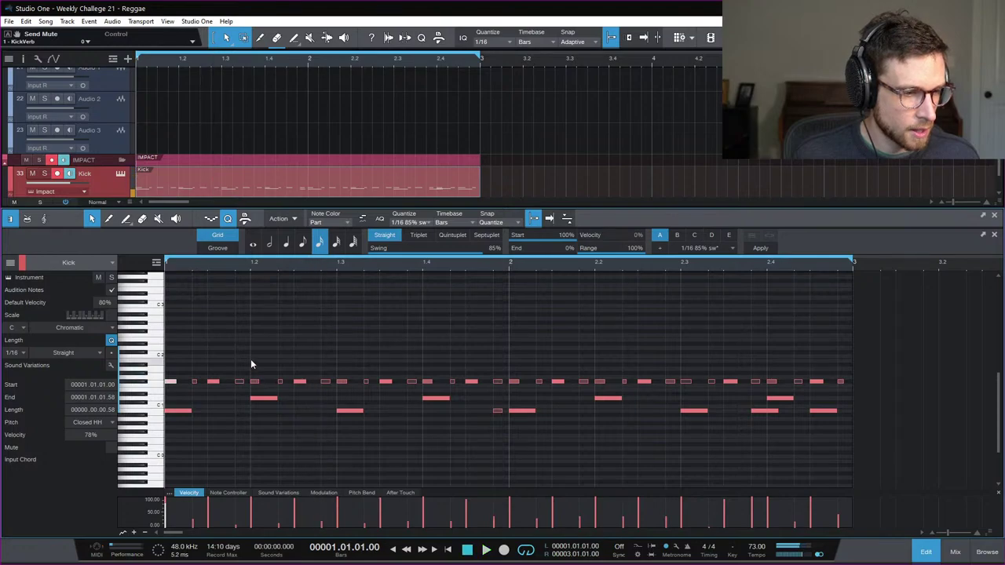
# Step: Delete every closed hi-hat from beat 1.2 onward, duplicate the first beat's hi-hats onto beat 1.2 and play them
pyautogui.moveTo(251, 363); pyautogui.dragTo(982, 393)
pyautogui.press('Delete')
pyautogui.moveTo(306, 354); pyautogui.dragTo(106, 393)
pyautogui.press('d')
pyautogui.press('space')
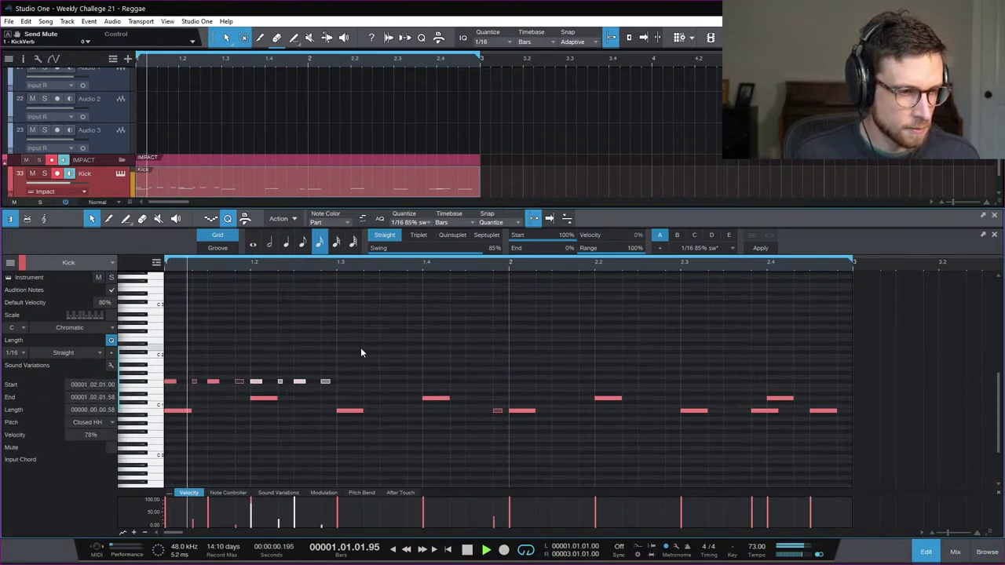
pyautogui.press('space')
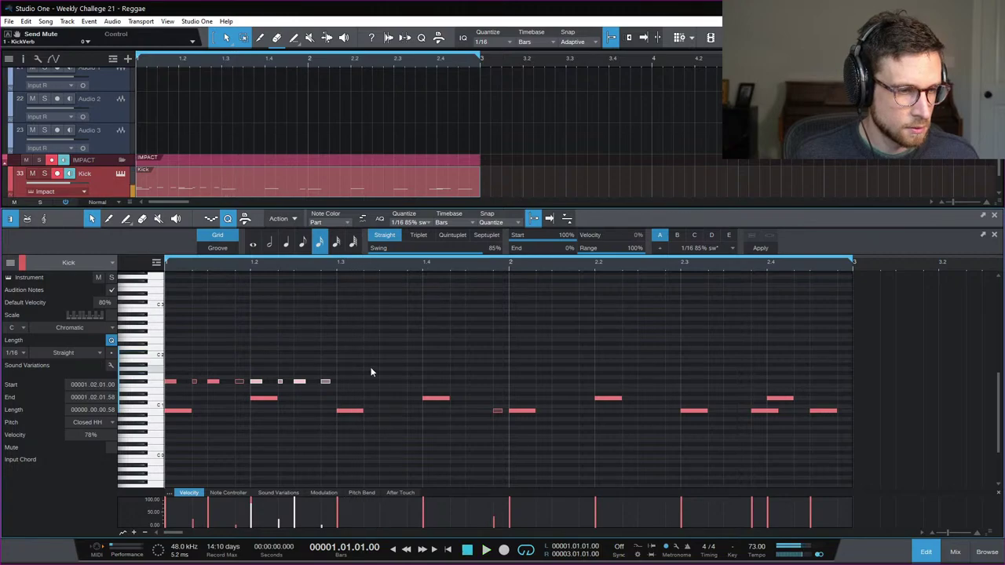
# Step: Duplicate the two-beat closed hi-hat pattern three times to fill both bars
pyautogui.moveTo(369, 365); pyautogui.dragTo(163, 385)
pyautogui.press('d')
pyautogui.press('d')
pyautogui.press('d')
# Step: Try humanizing all closed hi-hats with a velocity range from -12% to 14%, play the result and undo it
pyautogui.moveTo(880, 373); pyautogui.dragTo(61, 385)
pyautogui.hotkey('alt', 'h')
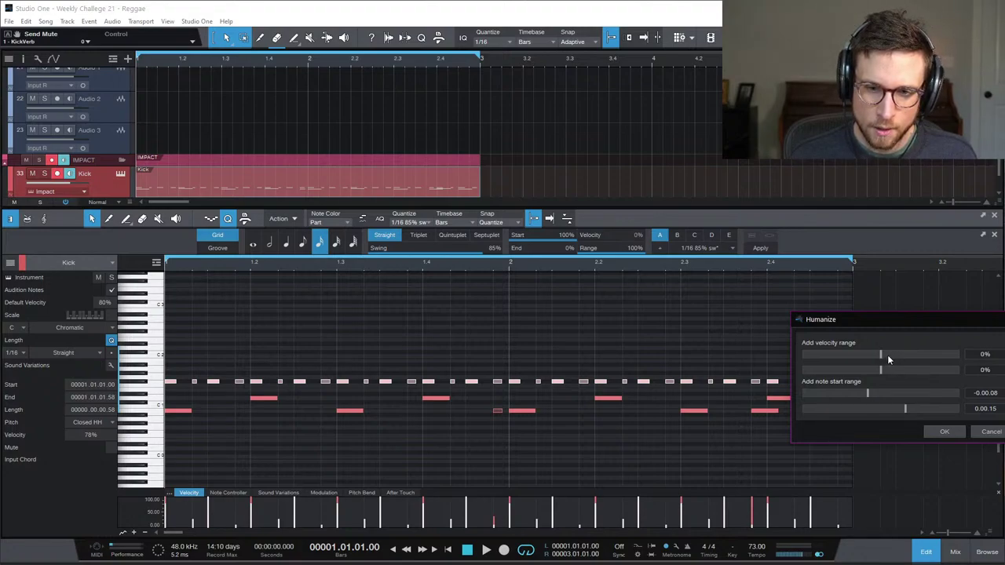
pyautogui.moveTo(866, 355); pyautogui.dragTo(862, 357)
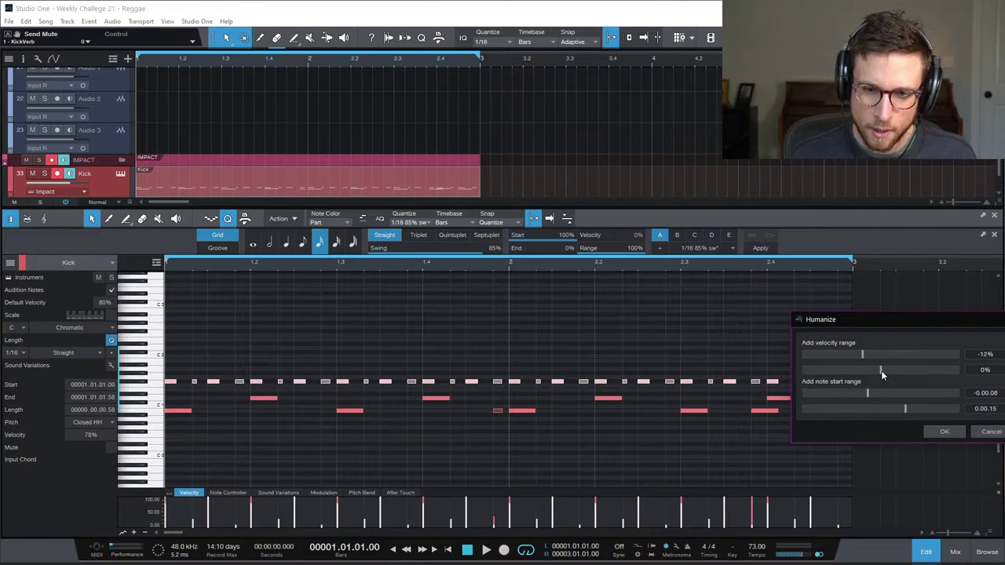
pyautogui.click(940, 431)
pyautogui.click(650, 355)
pyautogui.press('space')
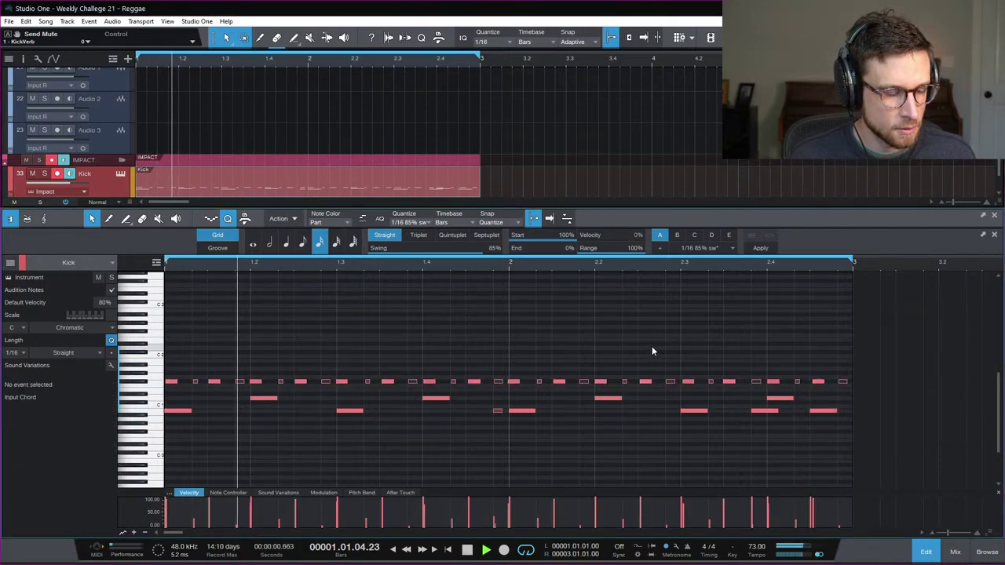
pyautogui.press('space')
pyautogui.hotkey('ctrl', 'z')
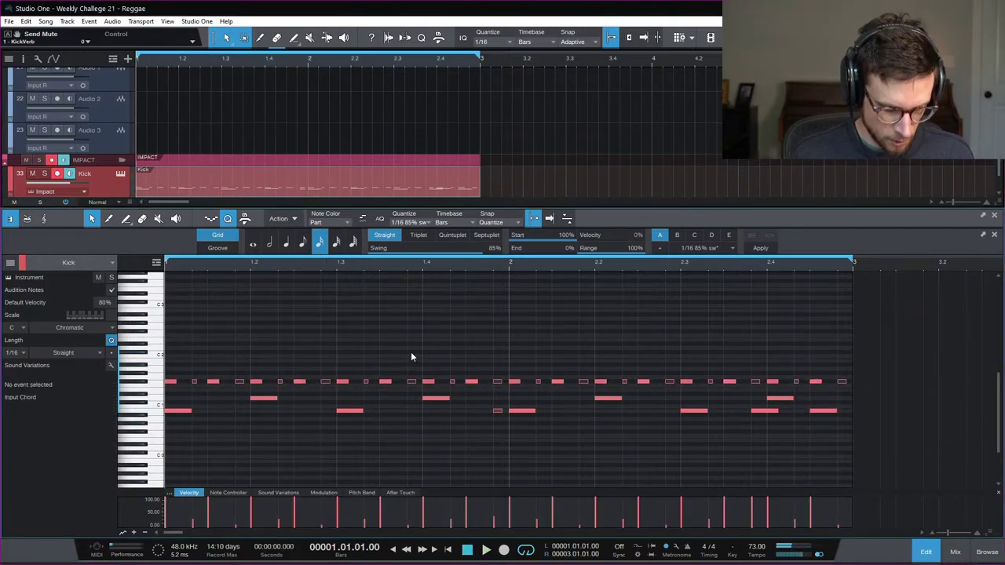
# Step: Humanize all closed hi-hats with a velocity range of -5% to 7% and note starts of -0.00.08 to 0.00.15, and play the loop
pyautogui.moveTo(857, 374); pyautogui.dragTo(341, 387)
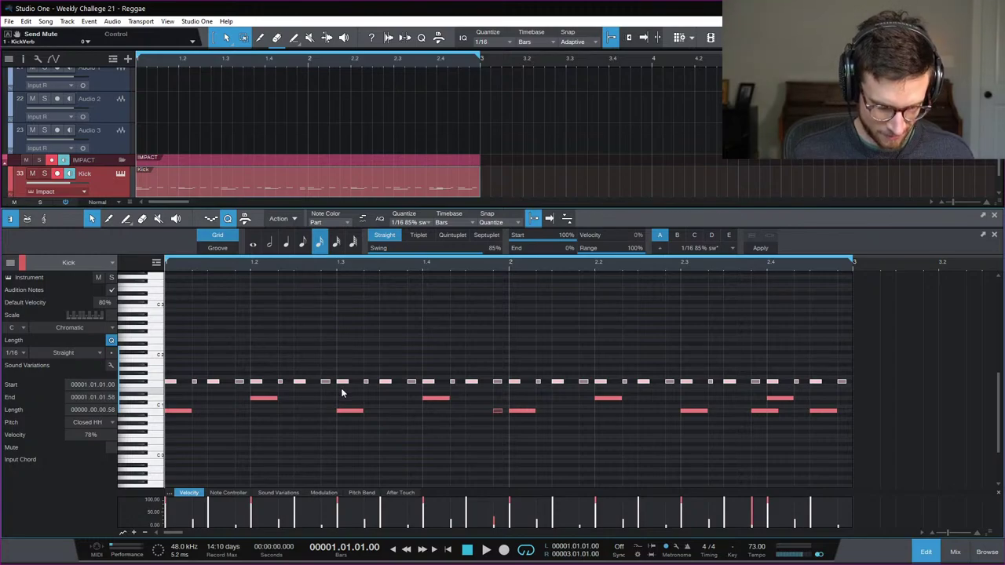
pyautogui.hotkey('alt', 'h')
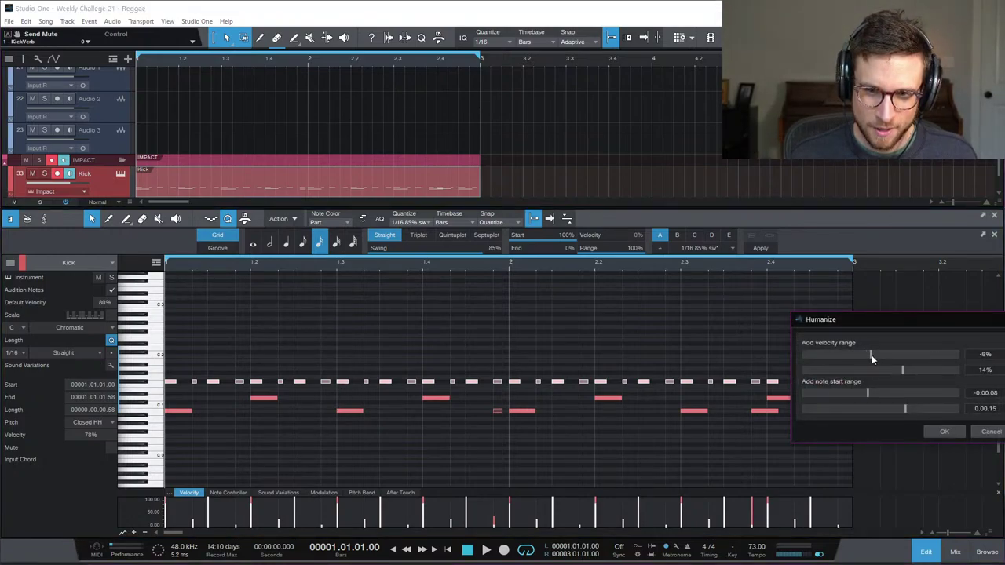
pyautogui.moveTo(900, 370); pyautogui.dragTo(895, 370)
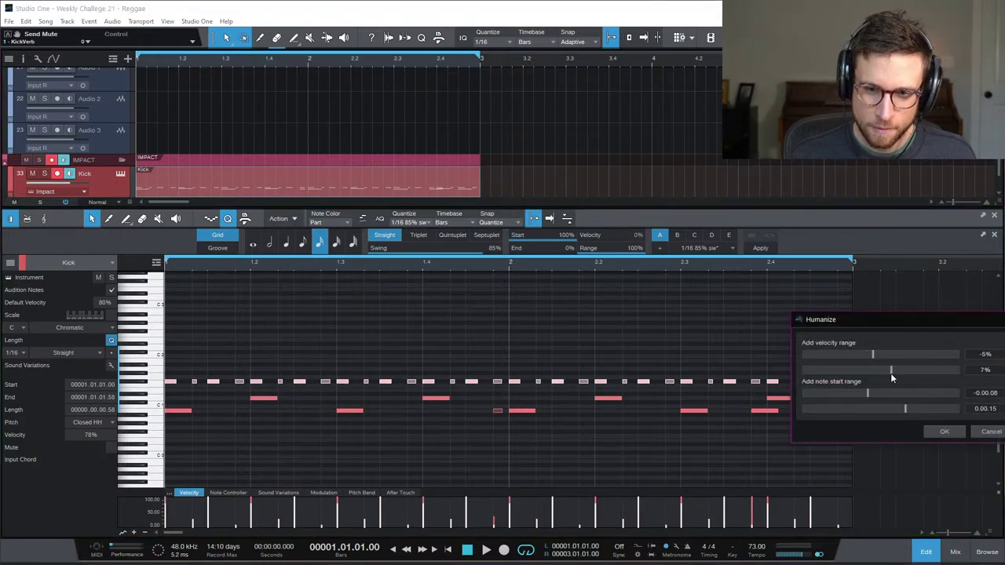
pyautogui.click(943, 431)
pyautogui.press('space')
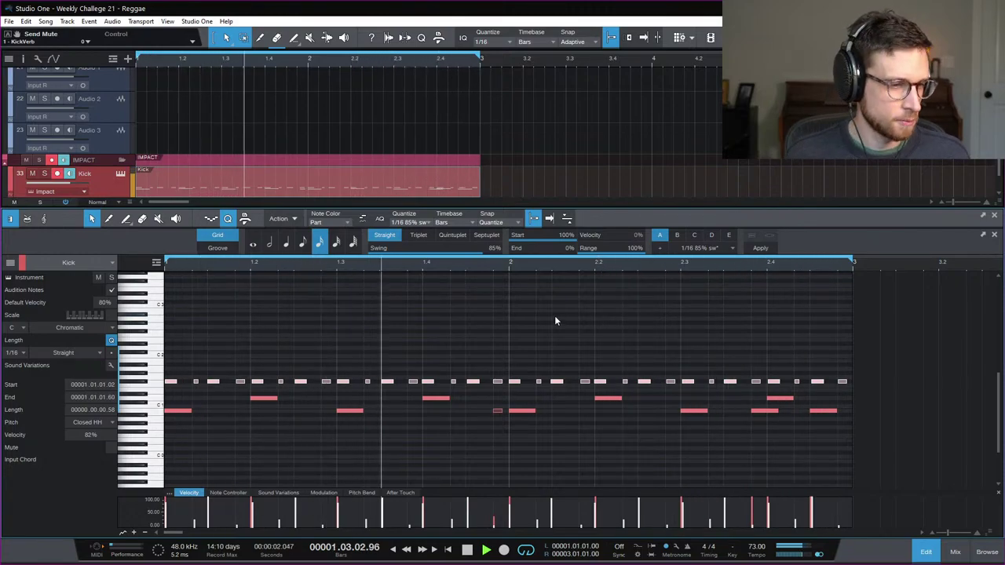
pyautogui.press('space')
pyautogui.click(309, 332)
pyautogui.press('space')
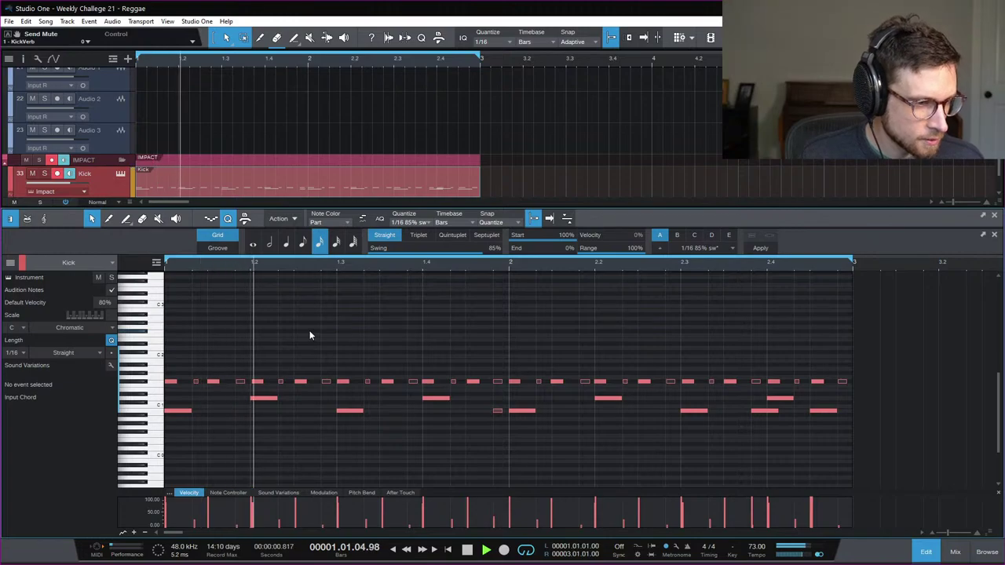
pyautogui.press('space')
# Step: Nudge the off-beat closed hi-hats on the first beat of each bar later, to start at 1.01.03.05 and 2.01.03.07
pyautogui.press('e')
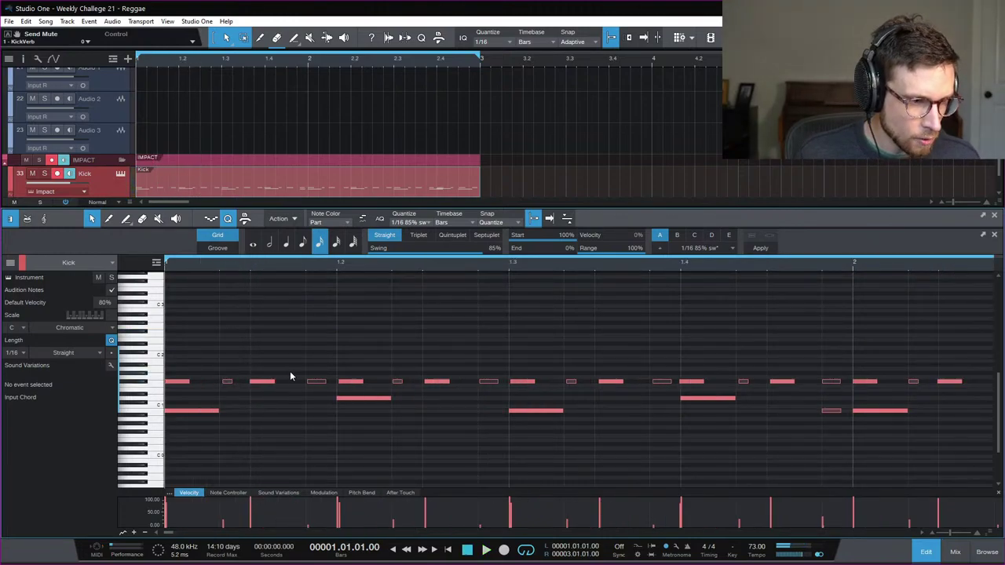
pyautogui.click(264, 382)
pyautogui.press('space')
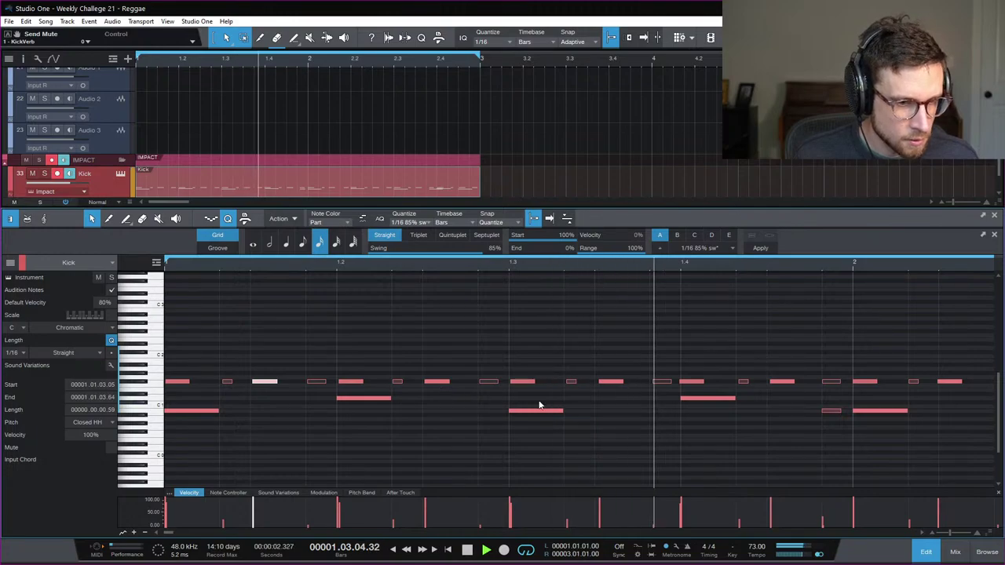
pyautogui.press('space')
pyautogui.click(695, 382)
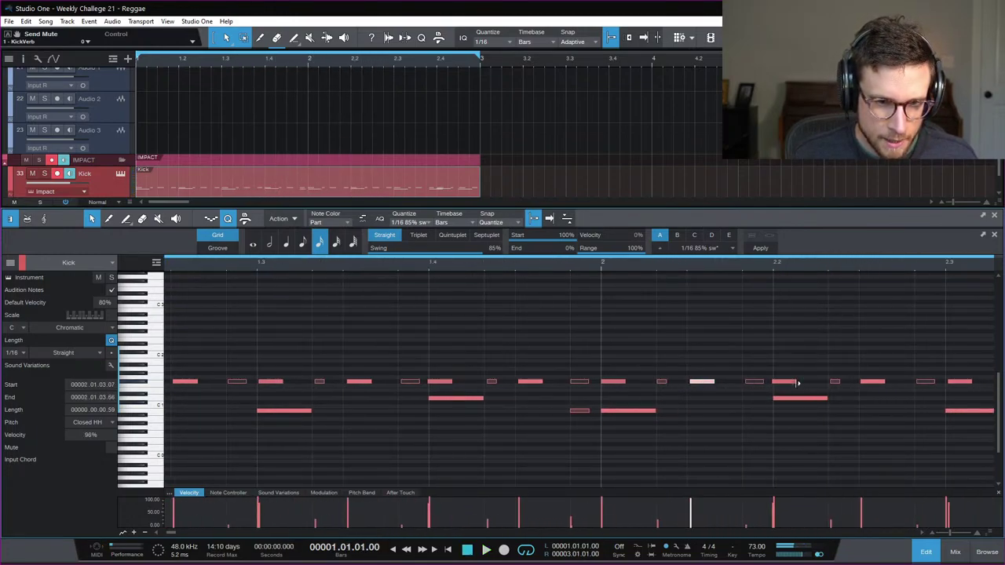
# Step: Play the two-bar drum loop to check the groove and close the note editor
pyautogui.hscroll(4, 701, 401)
pyautogui.hscroll(6, 697, 386)
pyautogui.press('space')
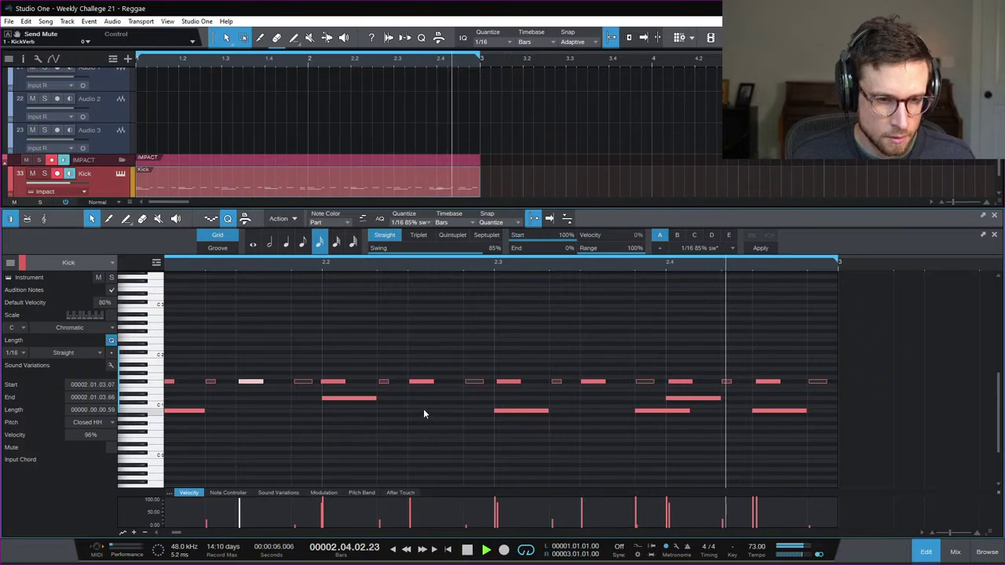
pyautogui.scroll(-5, 565, 431)
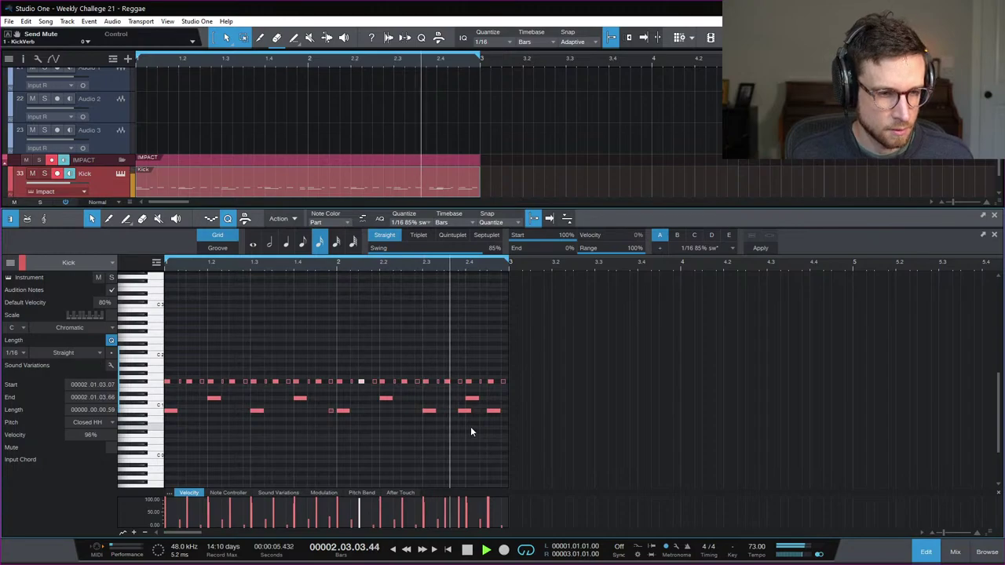
pyautogui.click(926, 552)
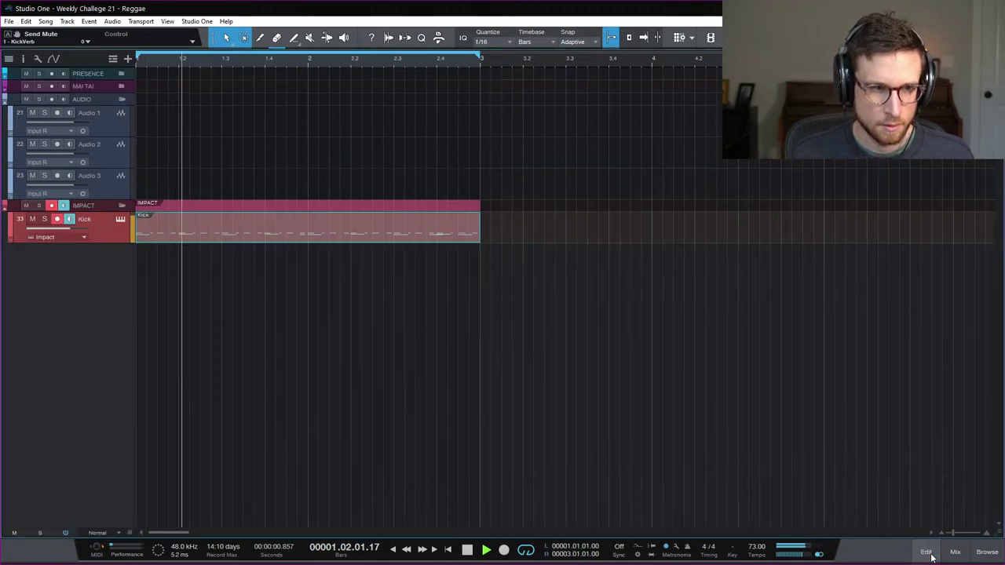
# Step: Raise the MixBus limiter's input gain to 2.16 dB during playback, return to the arrangement and stop playback
pyautogui.click(956, 553)
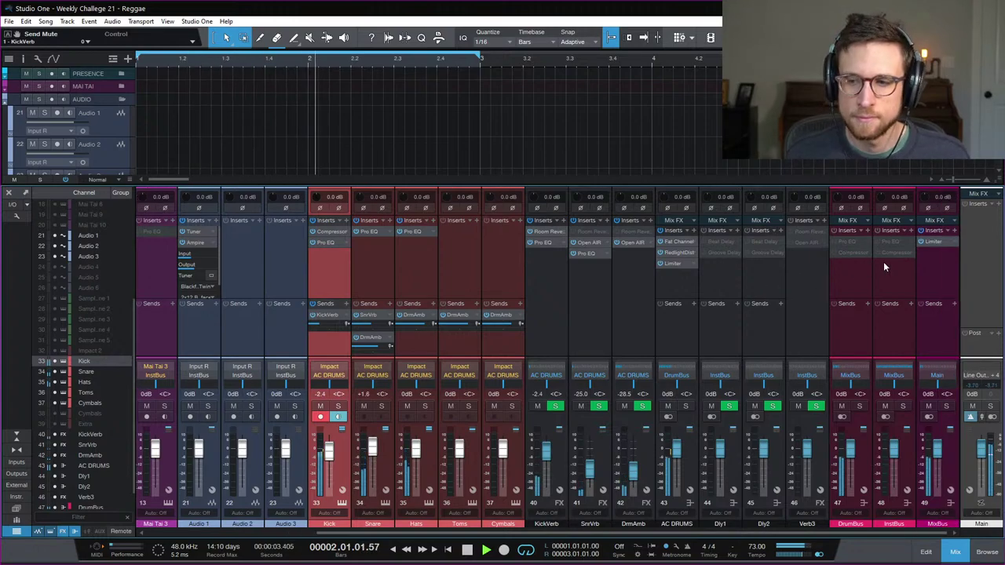
pyautogui.click(935, 242)
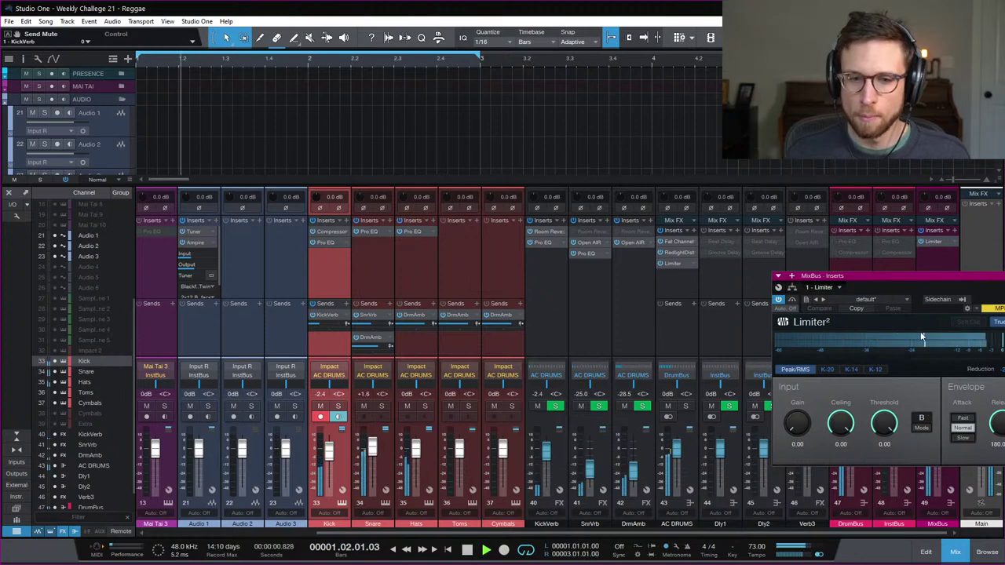
pyautogui.moveTo(805, 426); pyautogui.dragTo(802, 413)
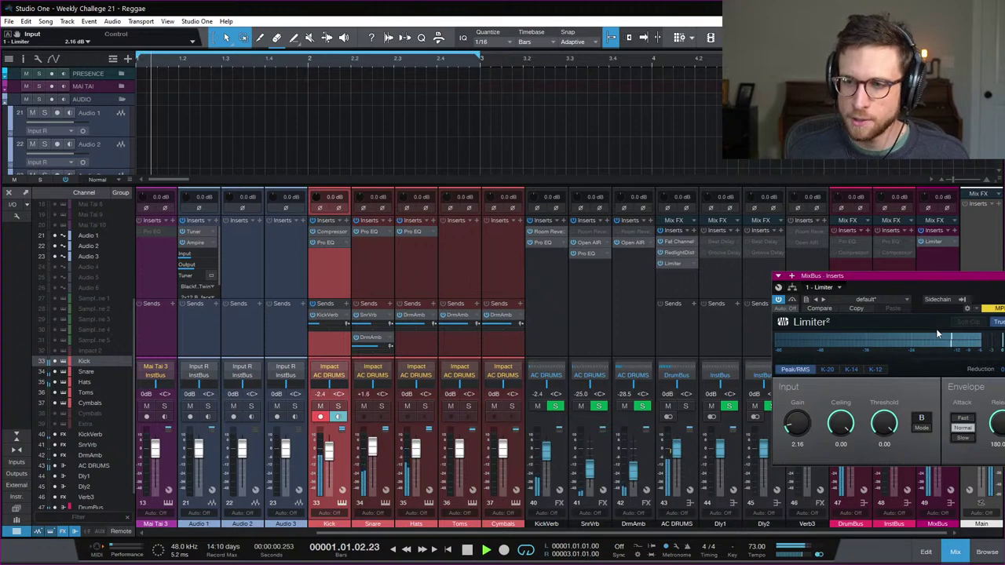
pyautogui.click(902, 281)
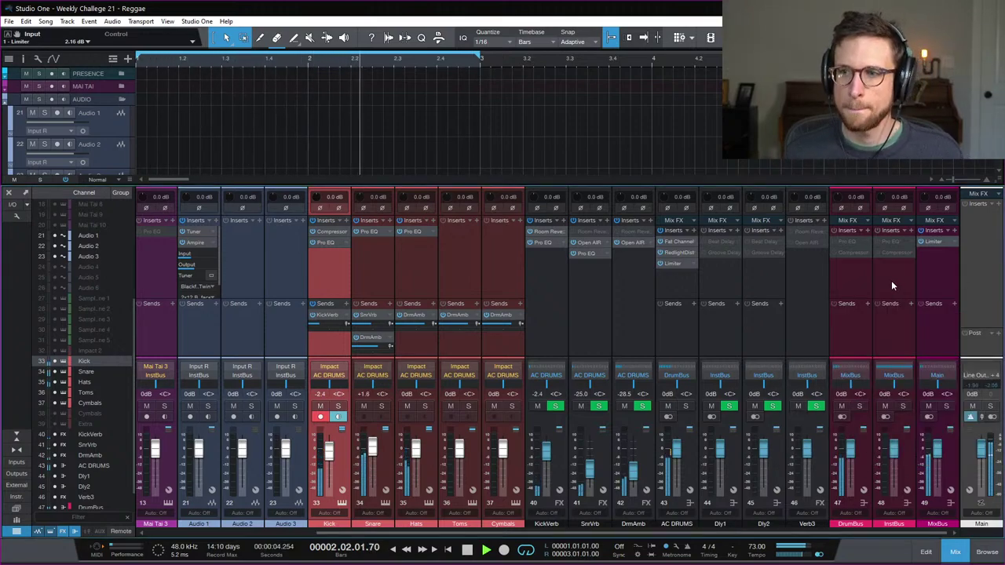
pyautogui.press('F3')
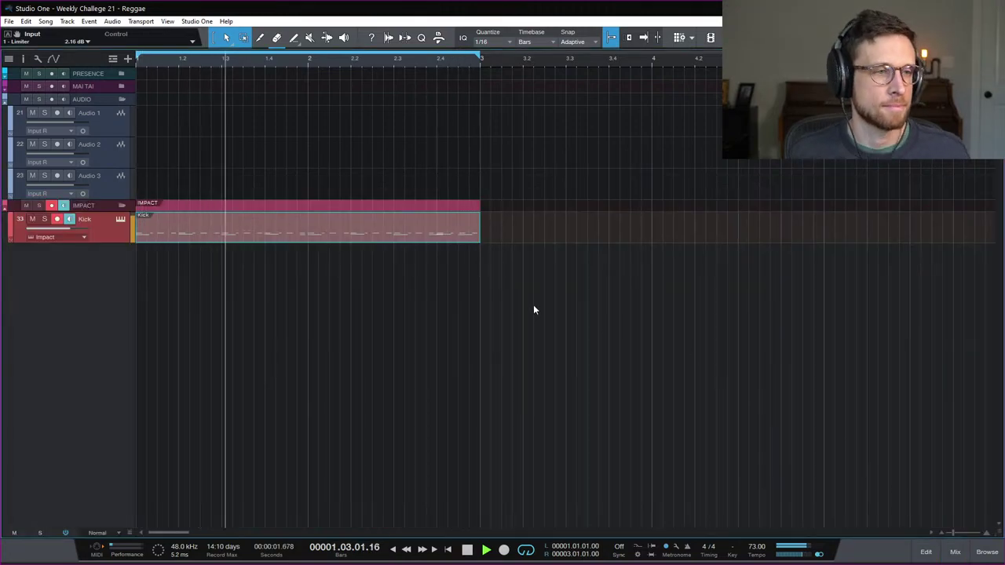
pyautogui.press('space')
pyautogui.click(511, 250)
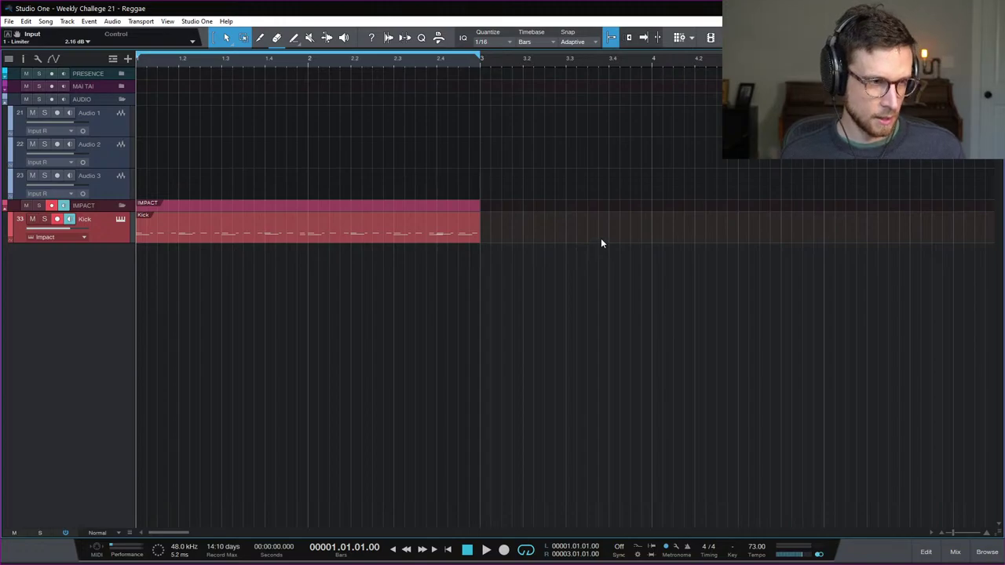
# Step: Expand the PRESENCE folder and check the sound loaded in the first Presence track's instrument
pyautogui.click(122, 73)
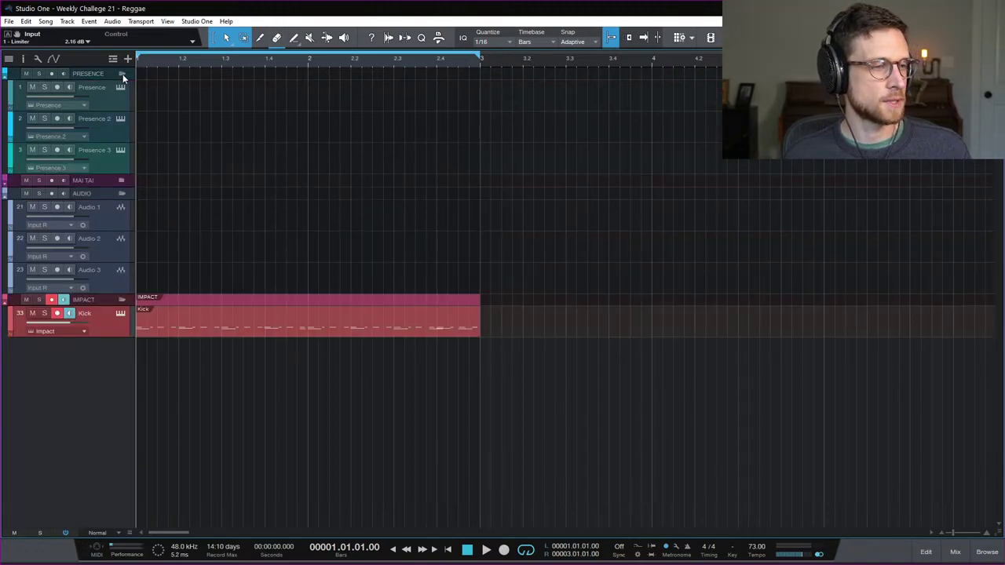
pyautogui.click(116, 226)
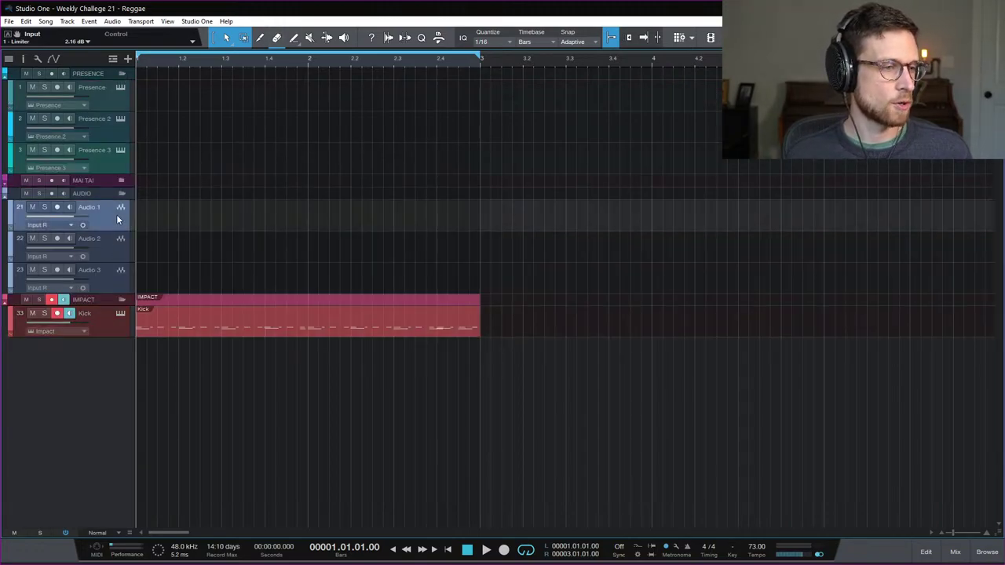
pyautogui.click(118, 100)
pyautogui.click(120, 87)
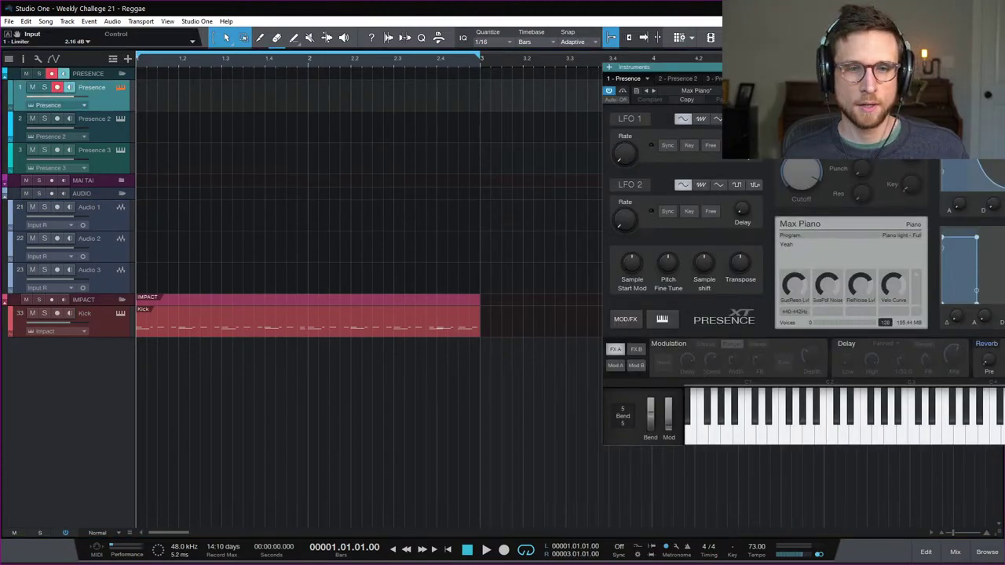
pyautogui.moveTo(878, 70); pyautogui.dragTo(618, 69)
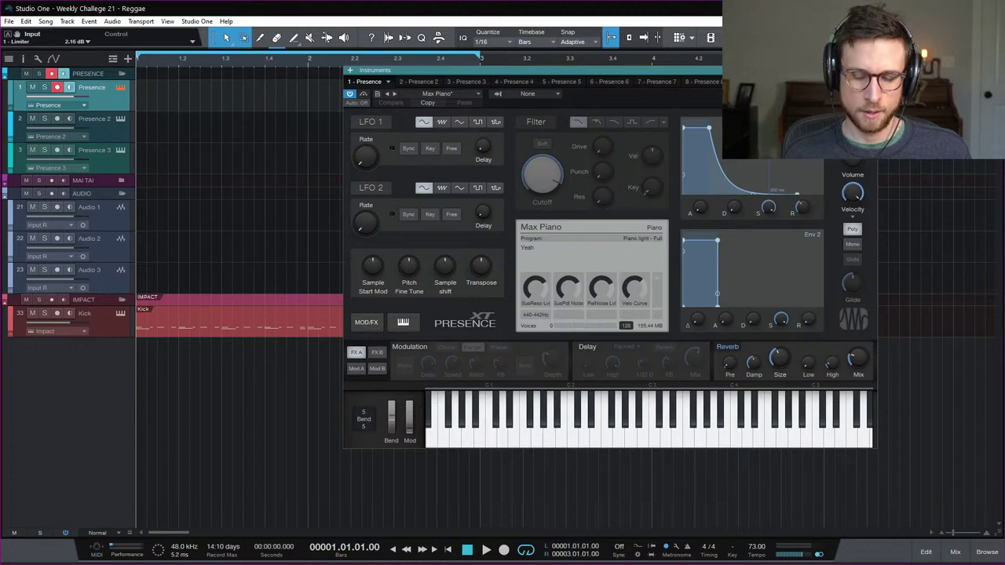
pyautogui.click(120, 87)
# Step: Open the Presence 2 track's instrument and load the Organ 16 & 8 preset
pyautogui.click(120, 118)
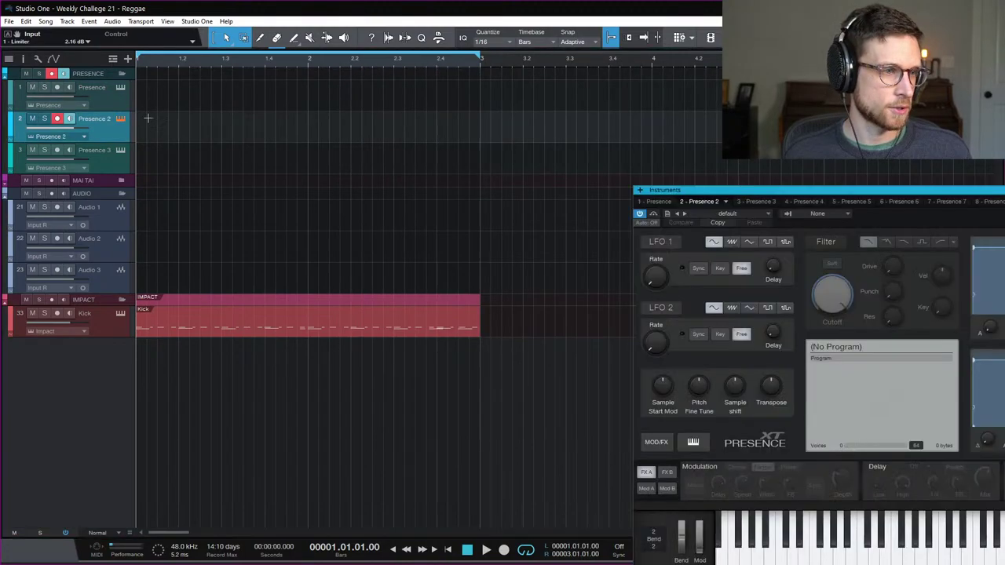
pyautogui.moveTo(796, 186); pyautogui.dragTo(350, 67)
pyautogui.click(306, 91)
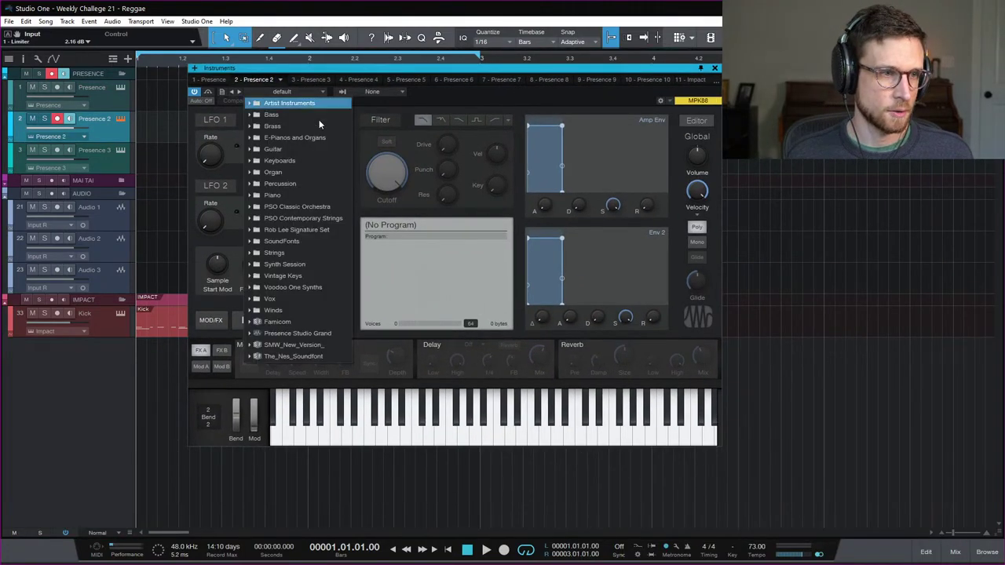
pyautogui.click(303, 172)
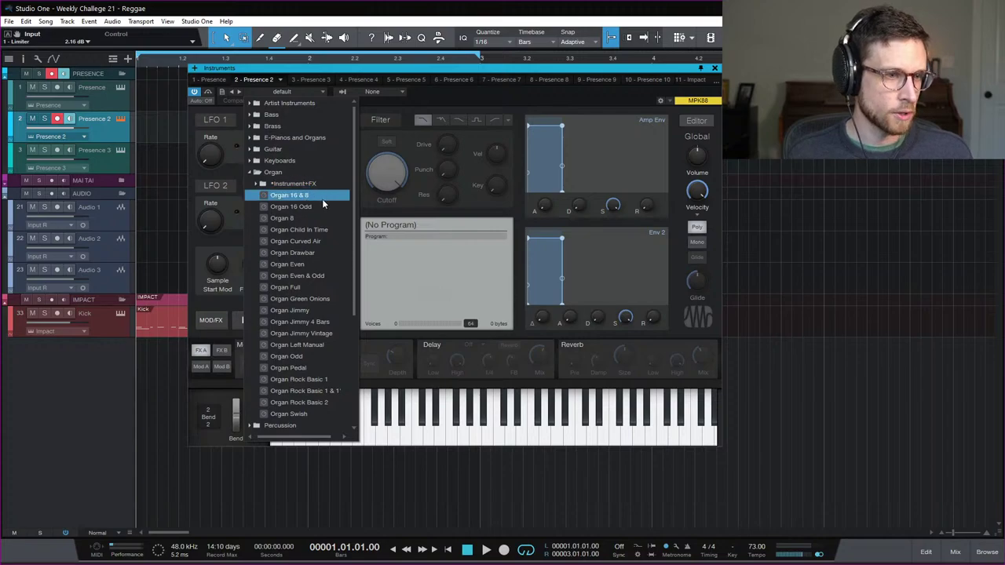
pyautogui.click(321, 197)
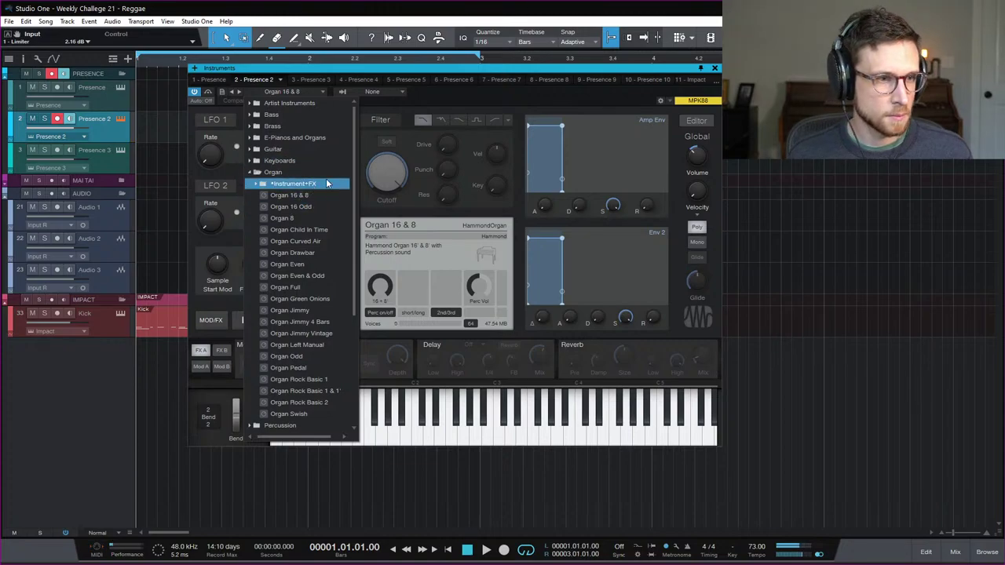
# Step: Audition the Organ presets on Presence 2 one after another, from Organ 16 Odd through the Organ Jimmy variants
pyautogui.click(318, 207)
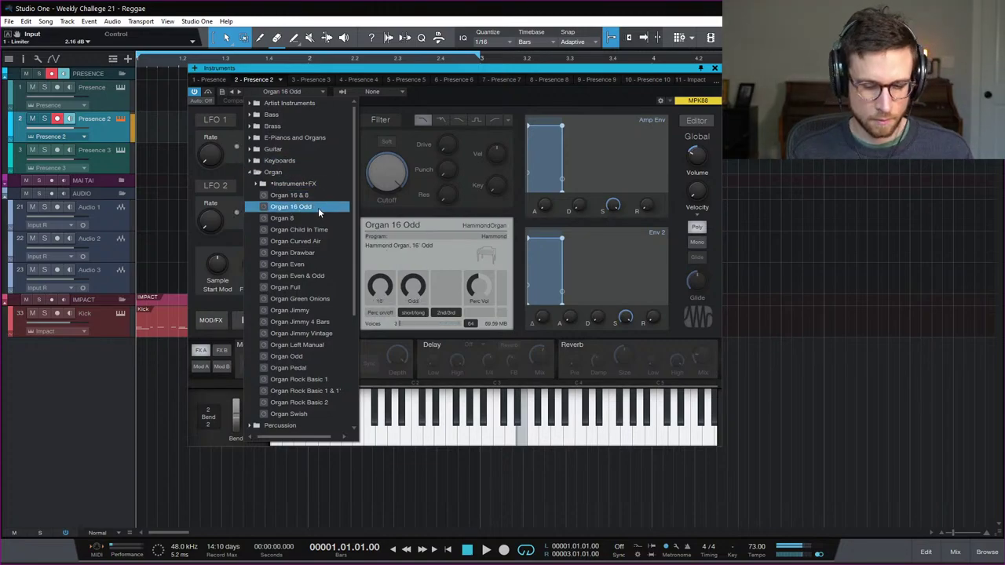
pyautogui.click(315, 219)
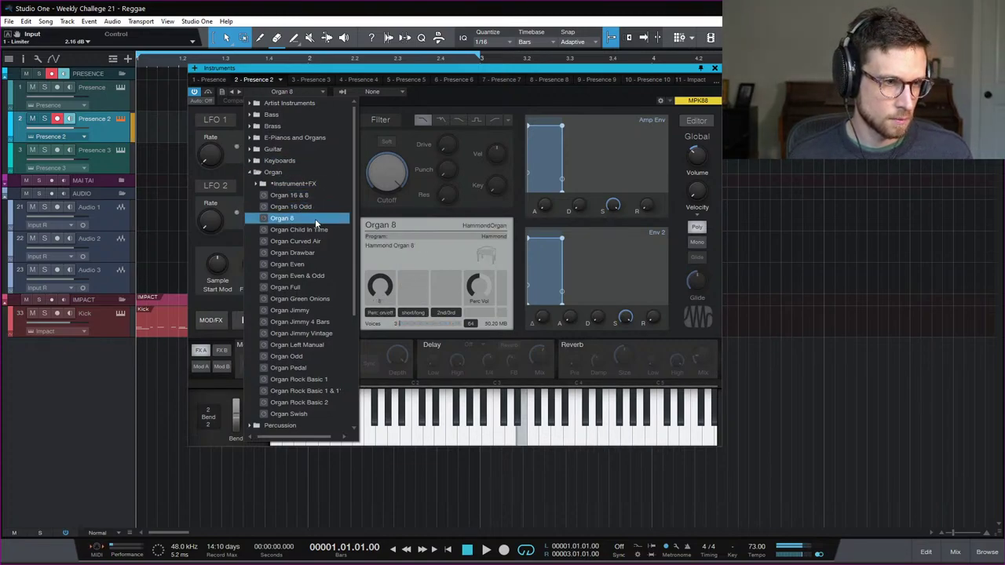
pyautogui.click(326, 243)
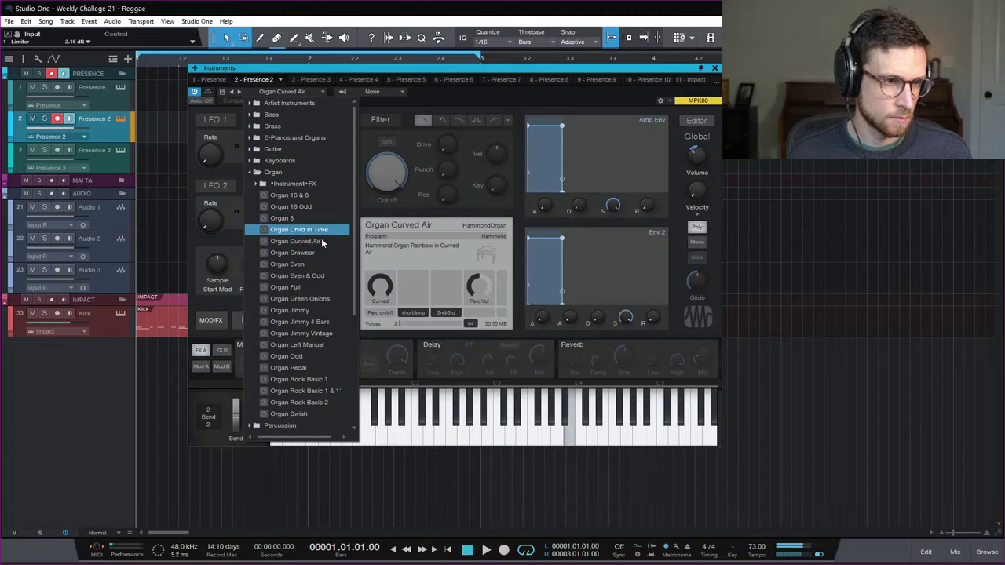
pyautogui.click(320, 253)
pyautogui.click(321, 265)
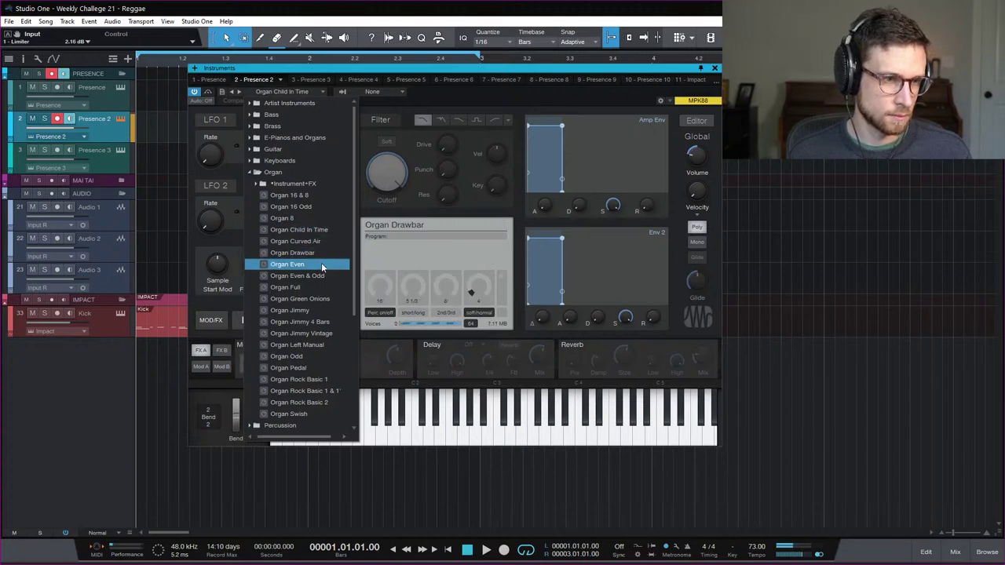
pyautogui.click(325, 275)
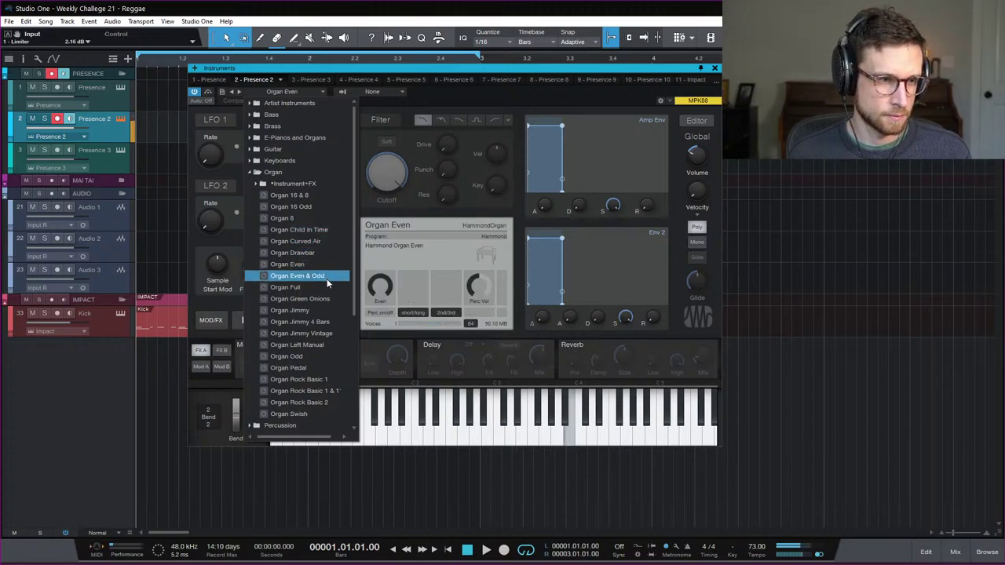
pyautogui.click(325, 288)
pyautogui.click(329, 299)
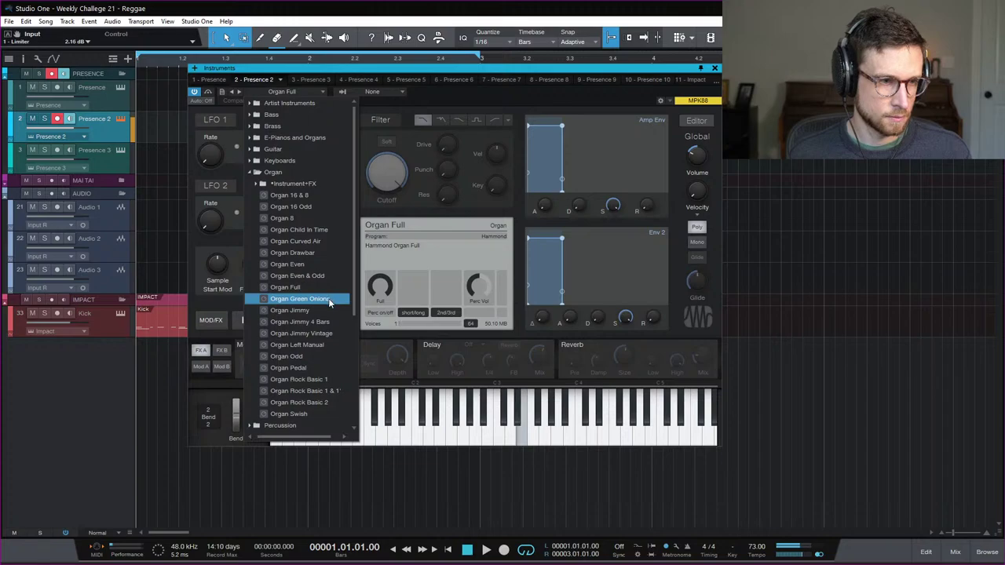
pyautogui.click(329, 311)
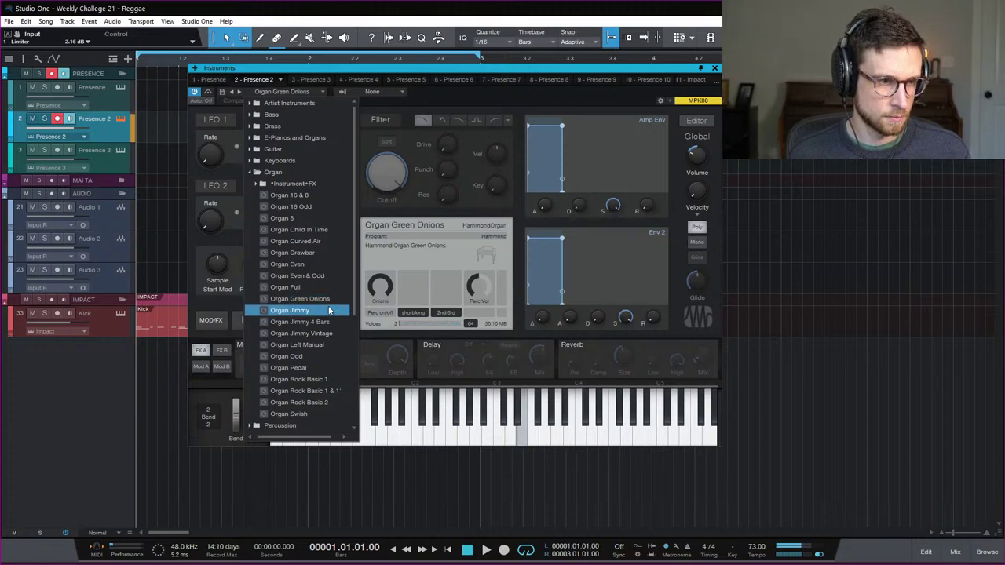
pyautogui.click(329, 322)
pyautogui.click(334, 333)
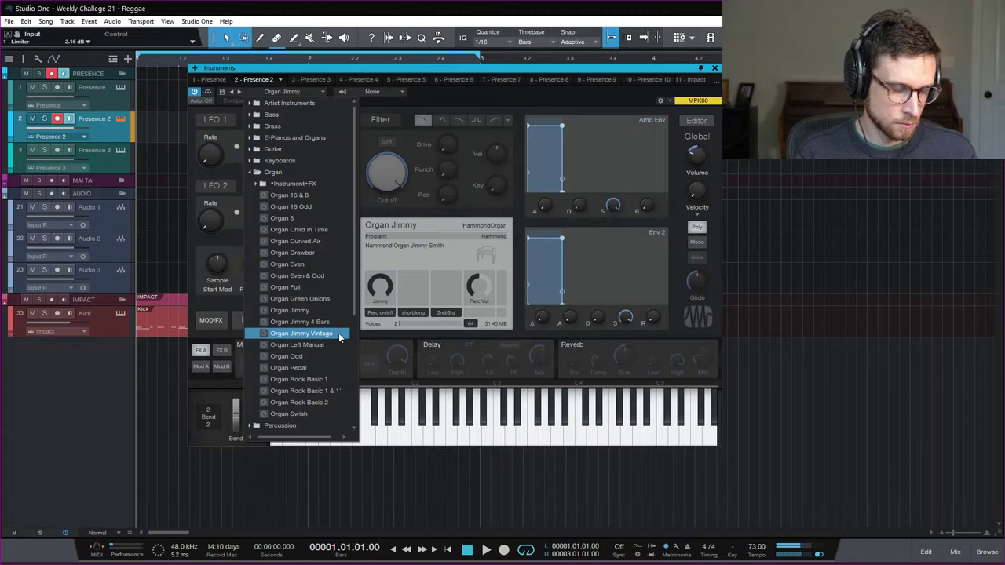
# Step: Browse the remaining organ presets and load Organ Jimmy Vintage on Presence 2
pyautogui.press('Down')
pyautogui.press('Down')
pyautogui.press('Down')
pyautogui.press('Down')
pyautogui.press('Up')
pyautogui.press('Up')
pyautogui.press('Up')
pyautogui.press('Up')
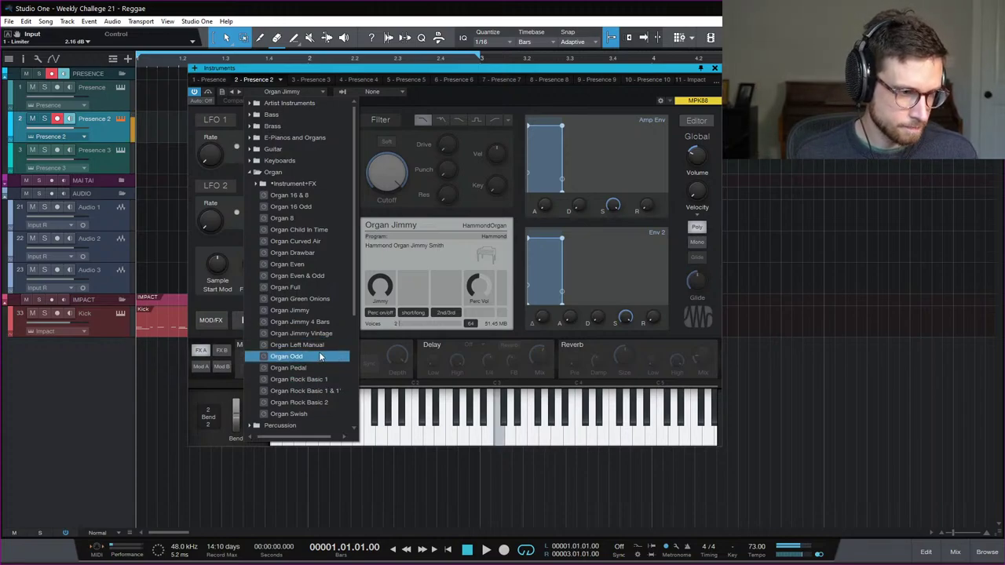
pyautogui.click(331, 333)
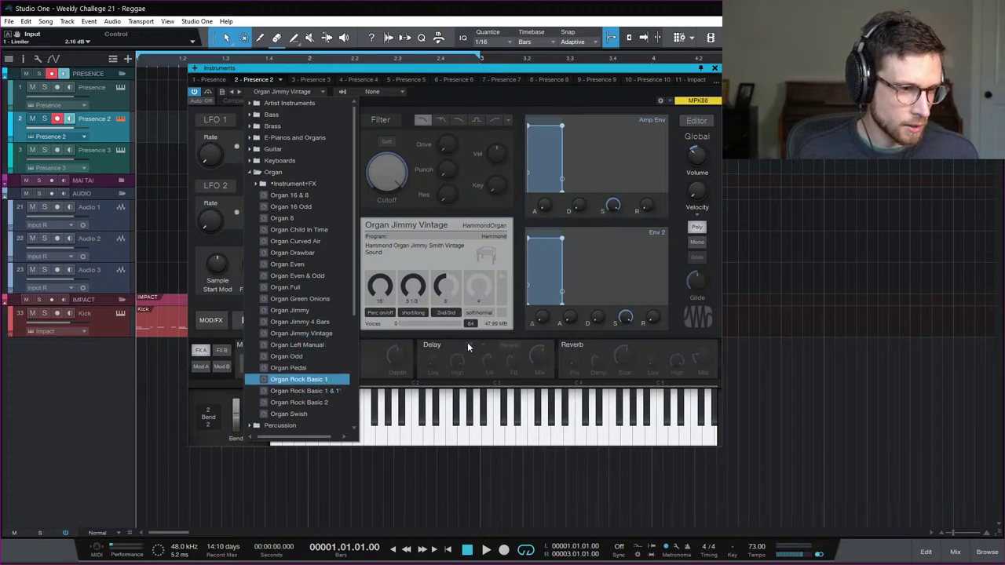
pyautogui.click(512, 206)
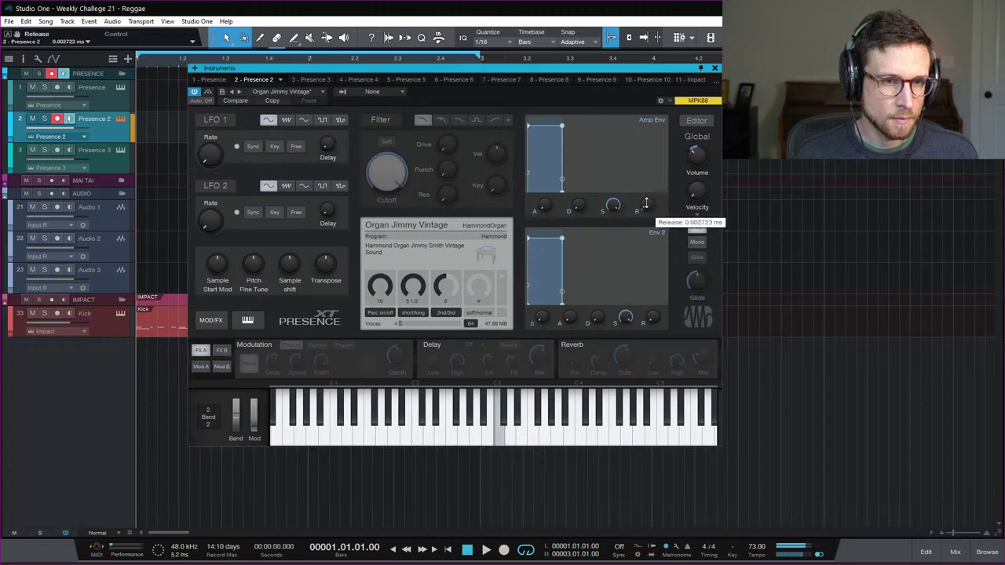
# Step: Set the organ's amp envelope release to 9.70 ms and toggle its percussion on/off and short/long options, closing the instrument
pyautogui.moveTo(646, 209)
pyautogui.mouseDown()
pyautogui.moveTo(654, 181)
pyautogui.moveTo(655, 196)
pyautogui.mouseUp()
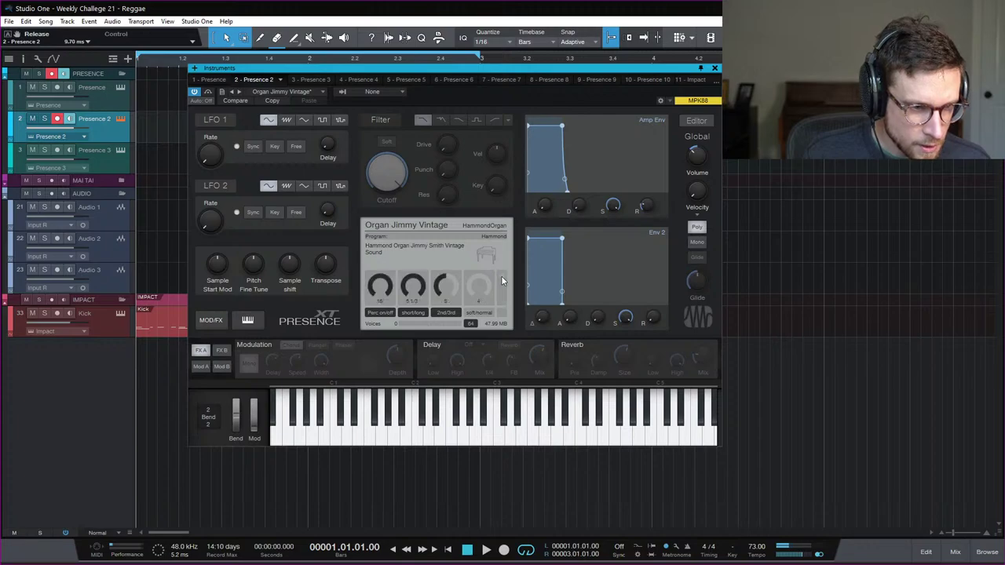
pyautogui.click(389, 313)
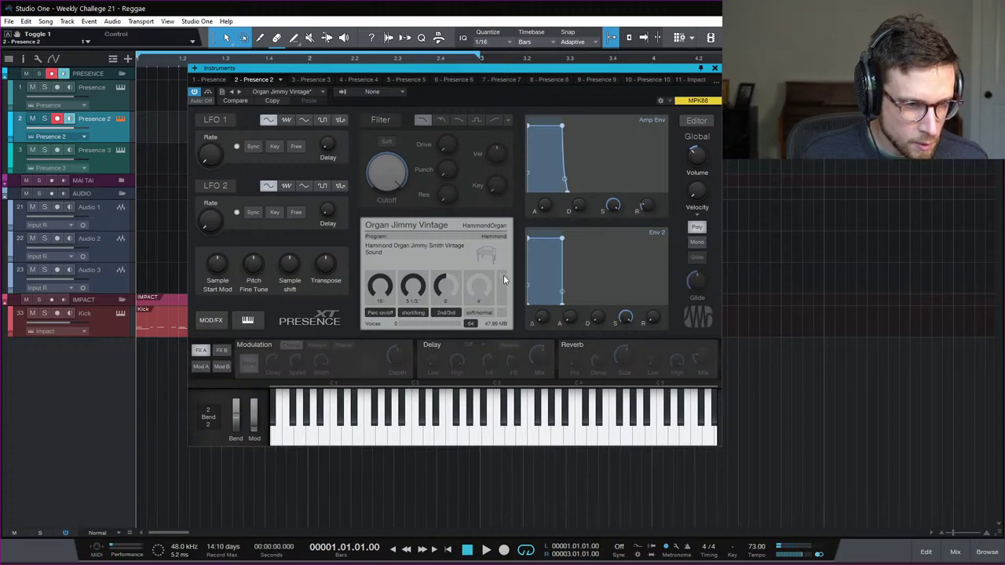
pyautogui.click(417, 314)
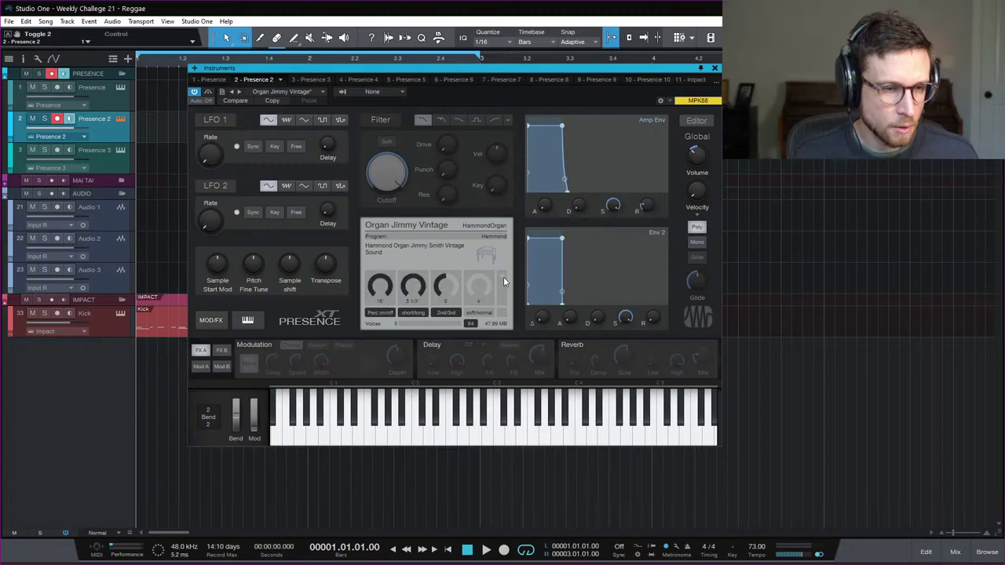
pyautogui.click(715, 70)
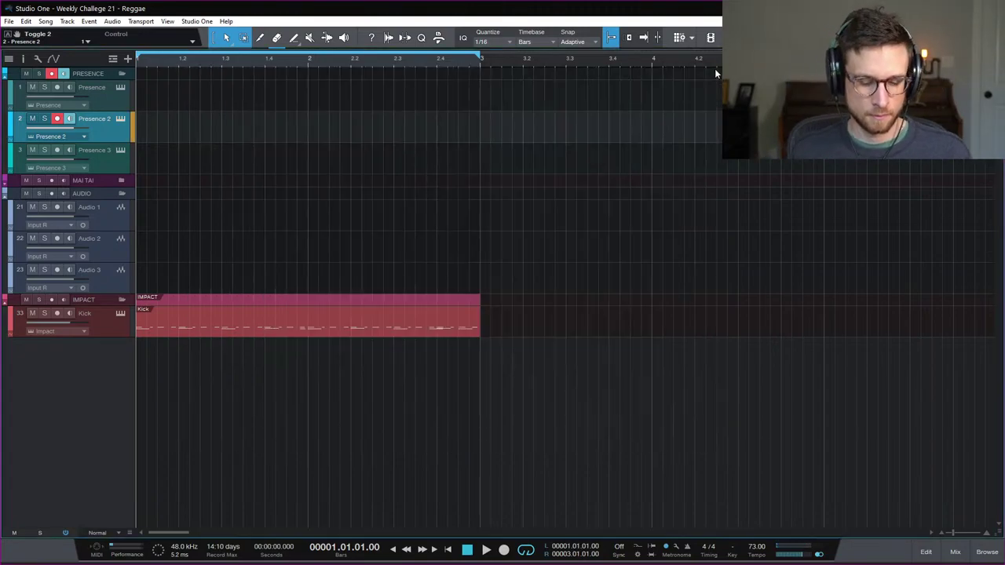
# Step: Lower the Presence 2 channel volume to -3.7 dB and add a send to Verb3
pyautogui.click(954, 552)
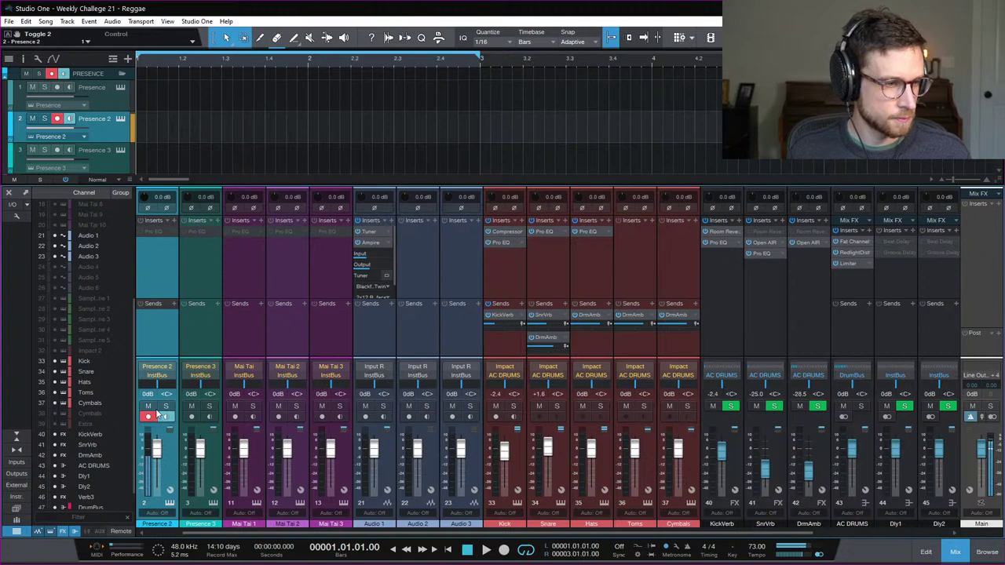
pyautogui.moveTo(155, 448); pyautogui.dragTo(156, 459)
pyautogui.click(173, 304)
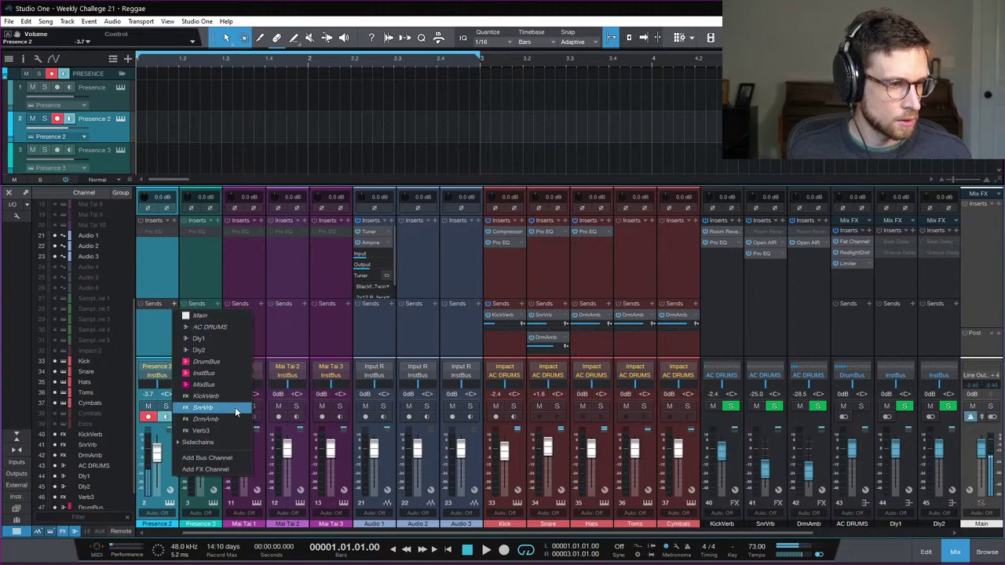
pyautogui.click(208, 424)
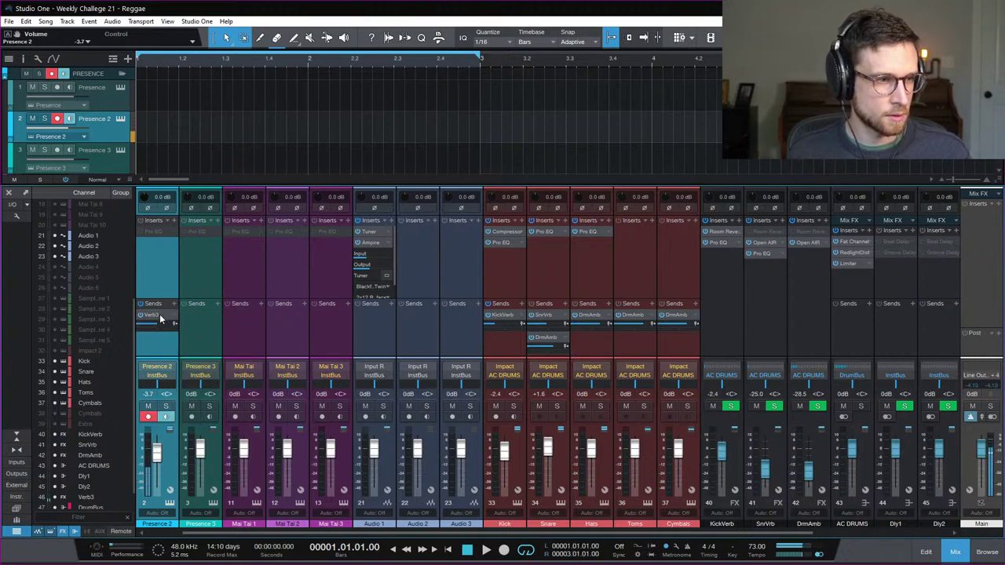
# Step: Enable Room Reverb on the Verb3 channel and load its Medium Studio preset
pyautogui.hscroll(4, 828, 278)
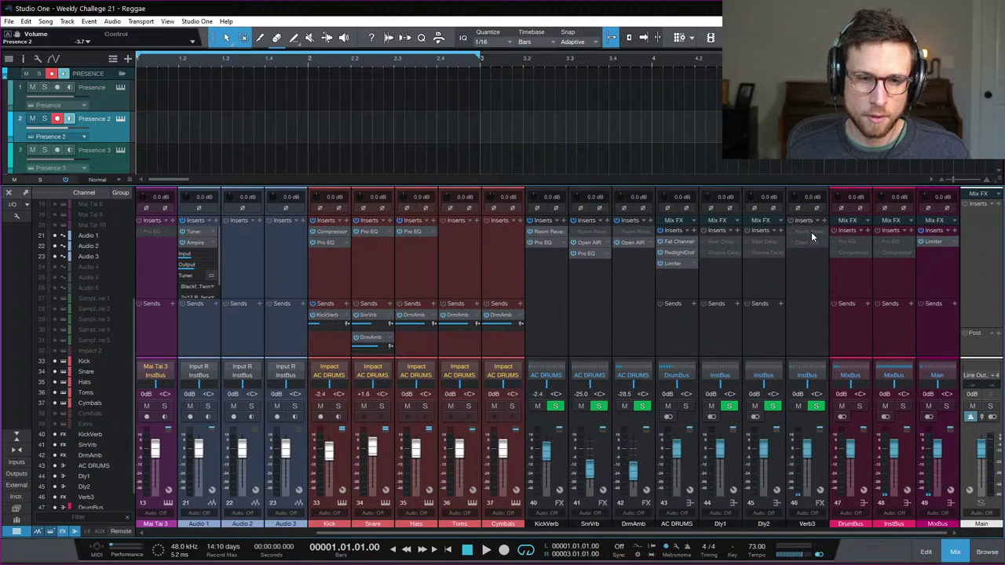
pyautogui.rightClick(811, 232)
pyautogui.click(816, 252)
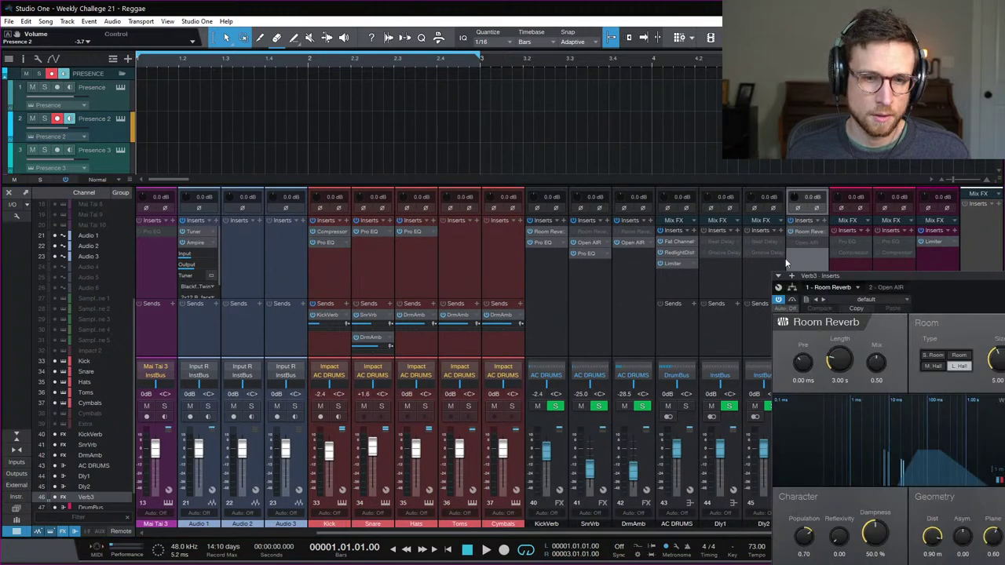
pyautogui.moveTo(900, 282); pyautogui.dragTo(722, 199)
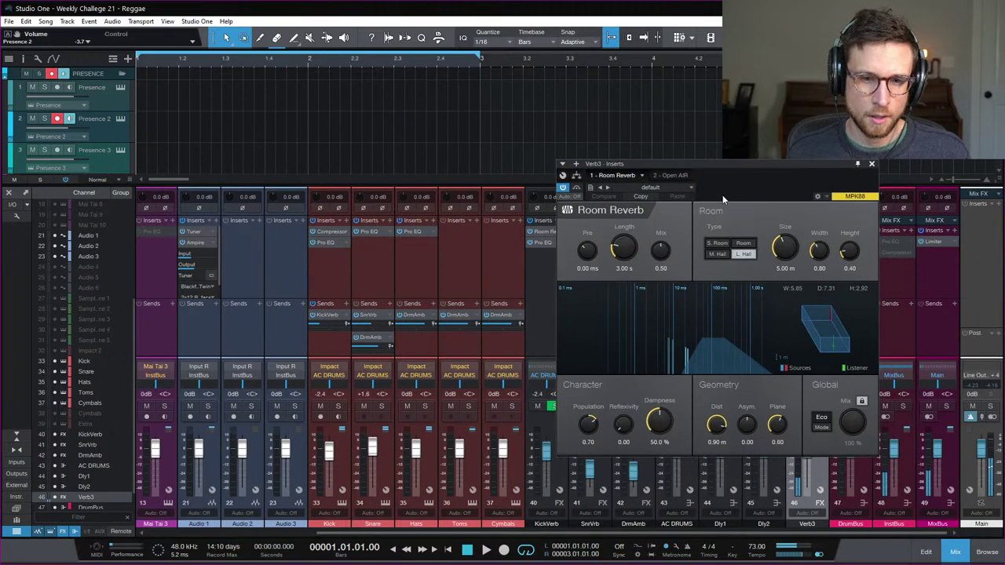
pyautogui.click(654, 187)
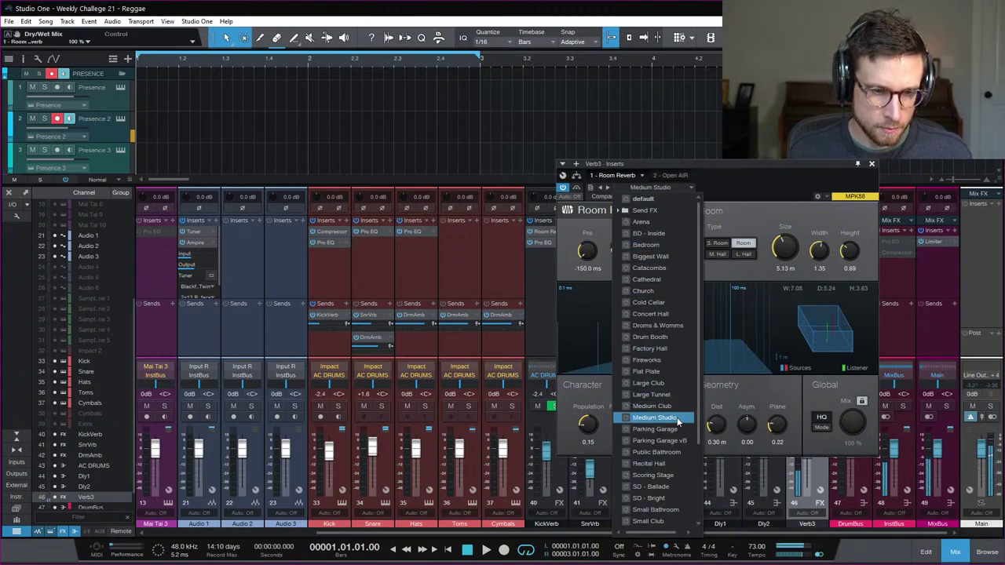
pyautogui.click(754, 261)
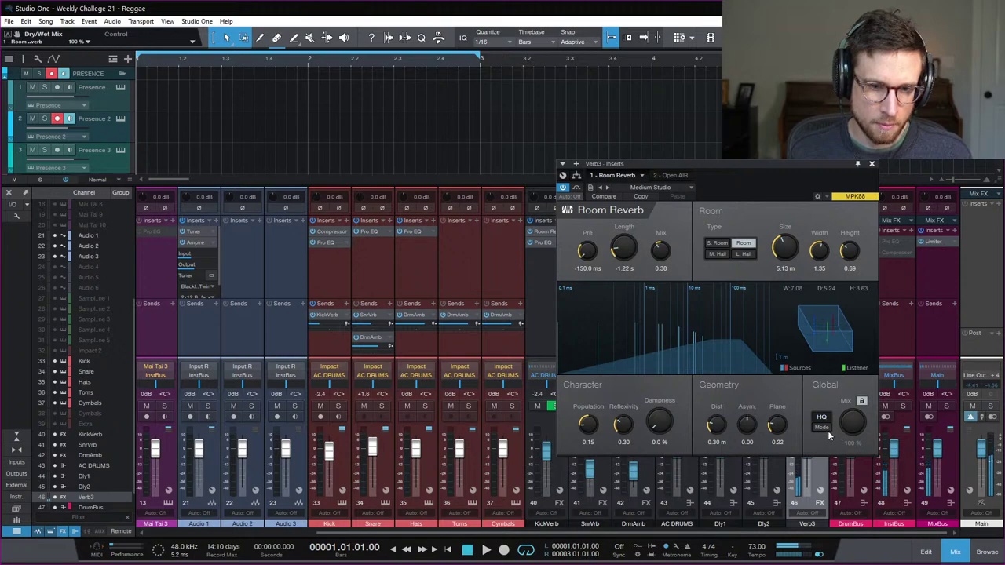
# Step: Raise the Presence 2 send level to Verb3 to -17.2 dB, closing the reverb window and hiding the mixer
pyautogui.hscroll(-5, 173, 400)
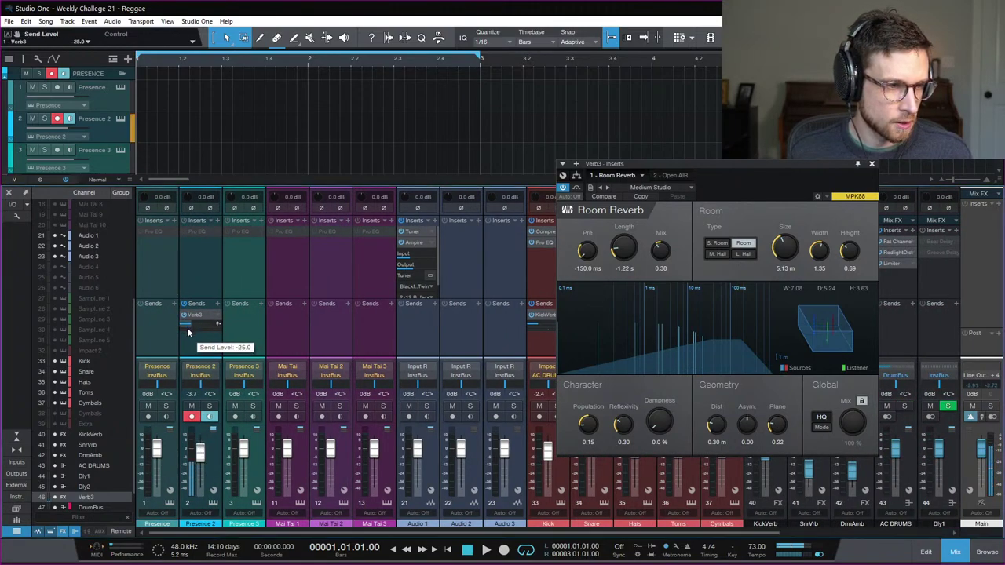
pyautogui.moveTo(189, 332); pyautogui.dragTo(210, 339)
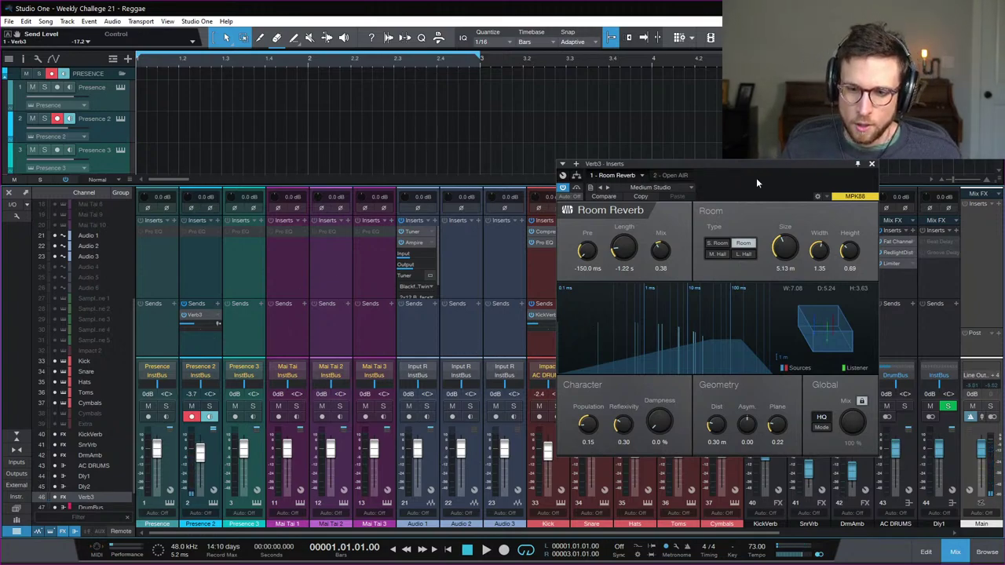
pyautogui.click(870, 165)
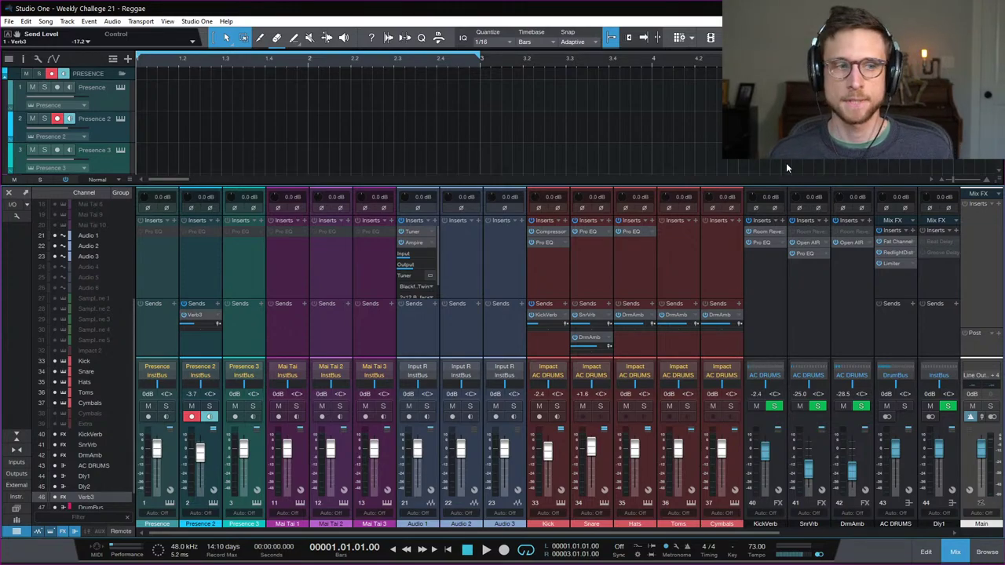
pyautogui.press('F3')
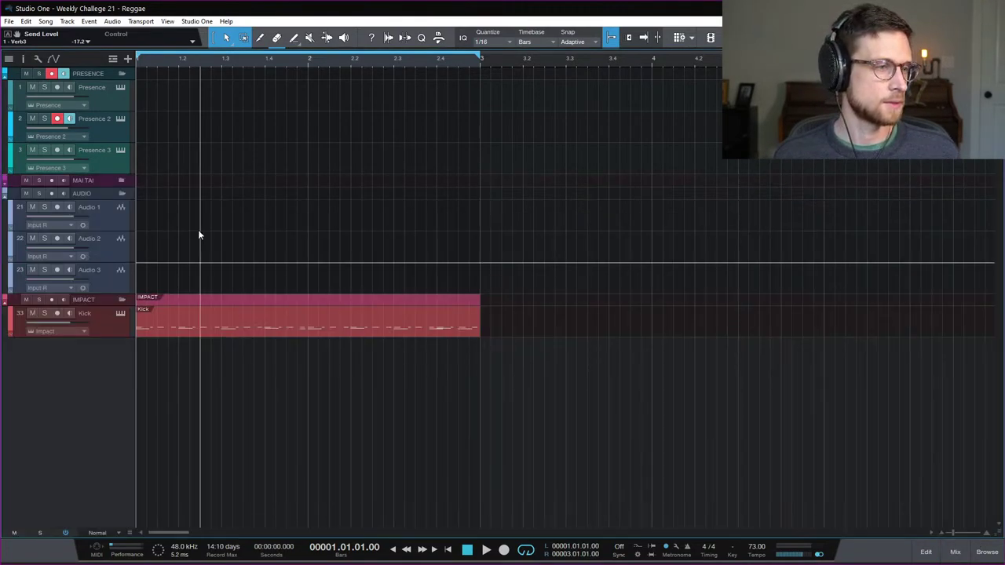
# Step: Lower the Presence 2 channel volume to -9.5 dB in the mixer and return to the arrangement
pyautogui.click(955, 554)
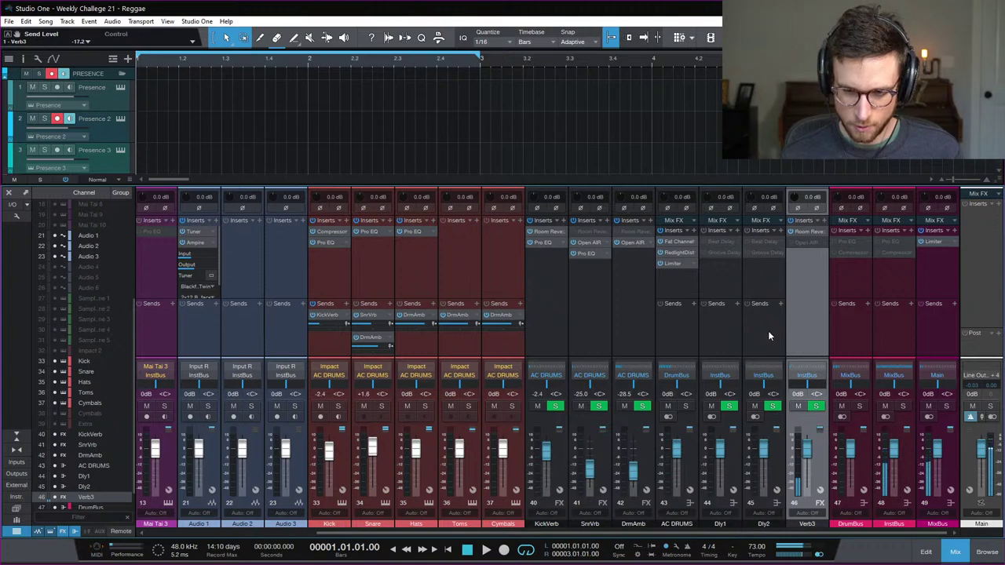
pyautogui.click(955, 553)
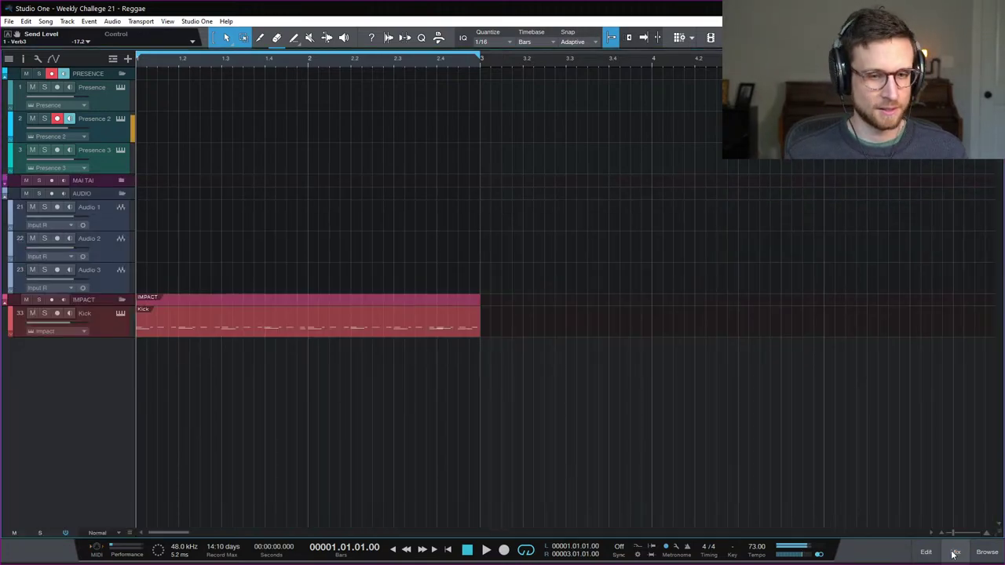
pyautogui.click(955, 553)
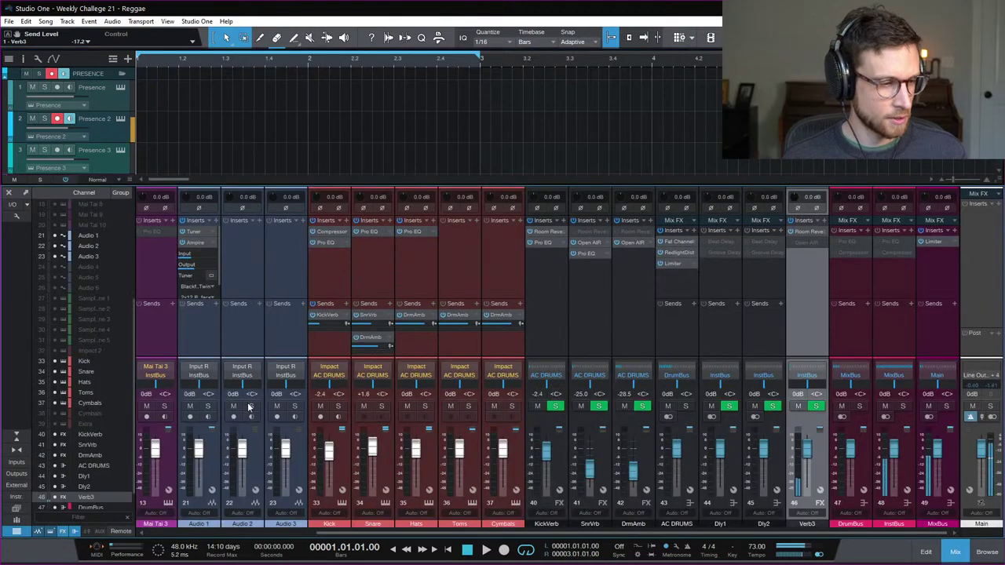
pyautogui.hscroll(-5, 243, 334)
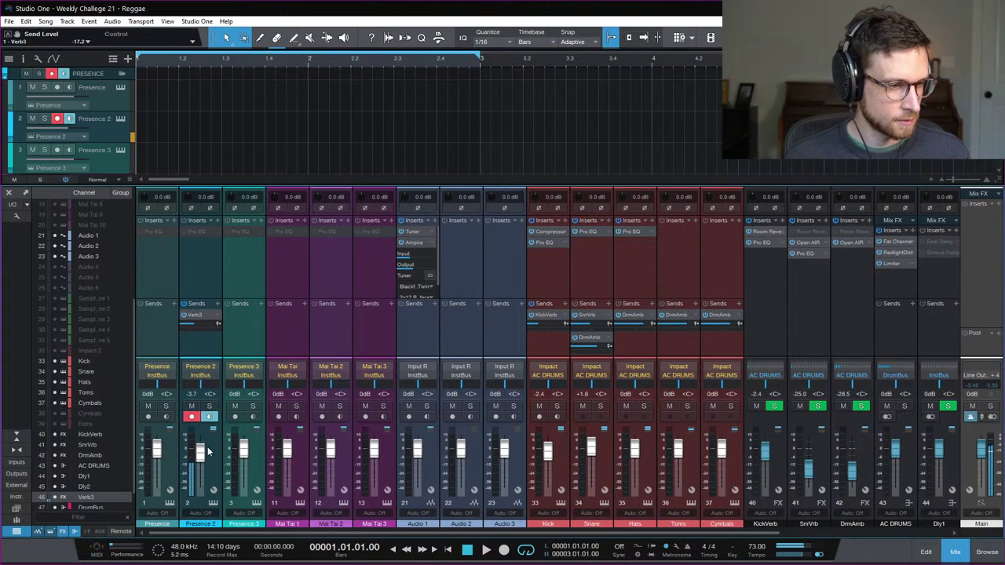
pyautogui.scroll(-5, 200, 457)
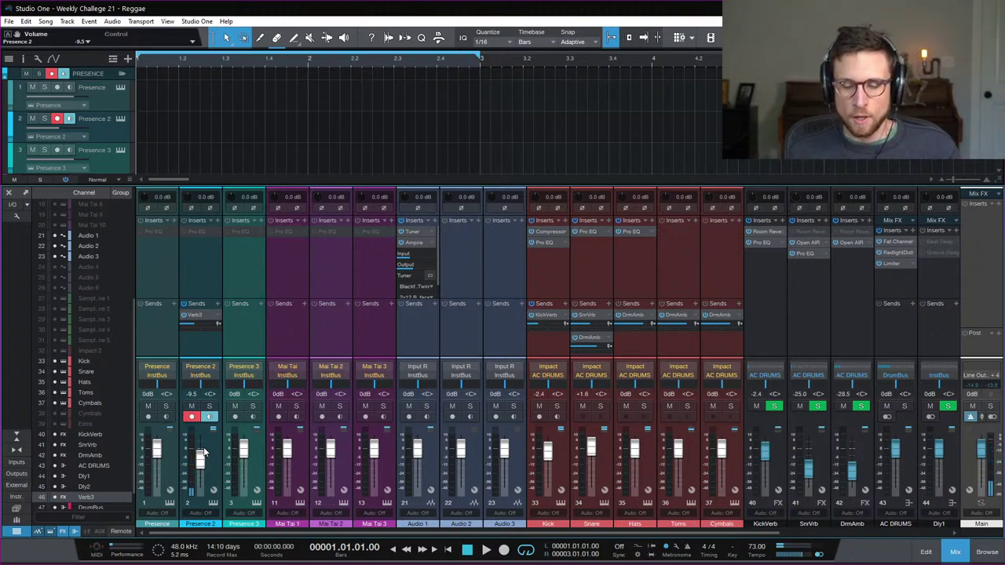
pyautogui.click(954, 552)
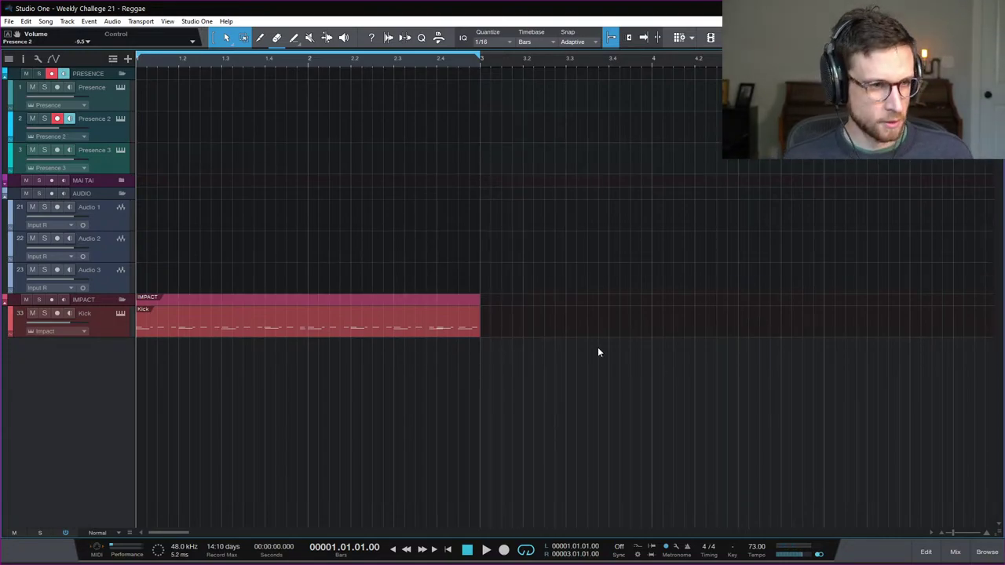
# Step: Duplicate the two-bar Kick drum event into bars 3 and 4 and extend the loop range to bar 5
pyautogui.click(397, 328)
pyautogui.press('d')
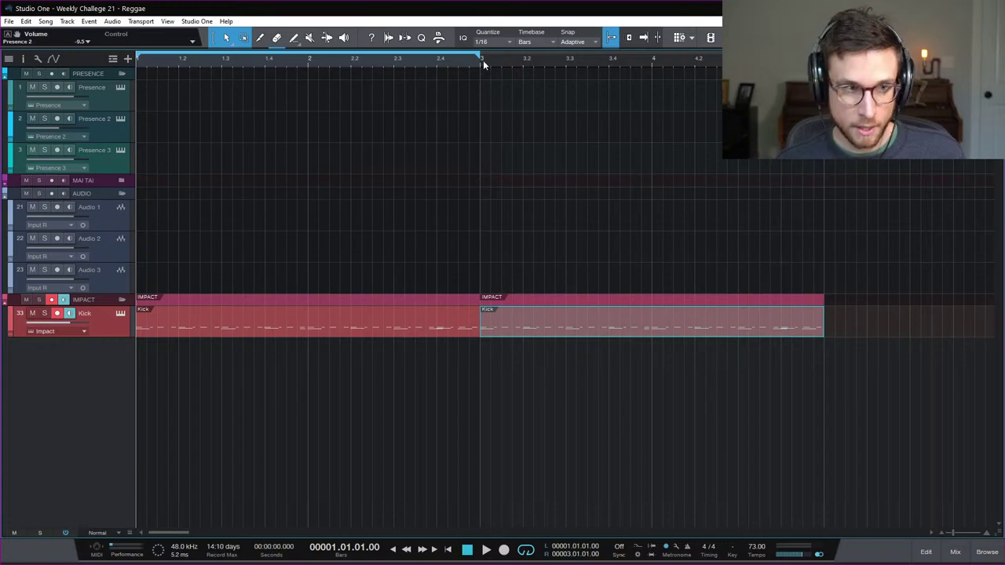
pyautogui.moveTo(482, 58)
pyautogui.mouseDown()
pyautogui.moveTo(785, 63)
pyautogui.moveTo(824, 79)
pyautogui.moveTo(824, 143)
pyautogui.mouseUp()
# Step: Duplicate both drum events into bars 5 to 8 and extend the loop range to bar 9
pyautogui.click(688, 358)
pyautogui.press('w')
pyautogui.moveTo(506, 325); pyautogui.dragTo(283, 326)
pyautogui.press('d')
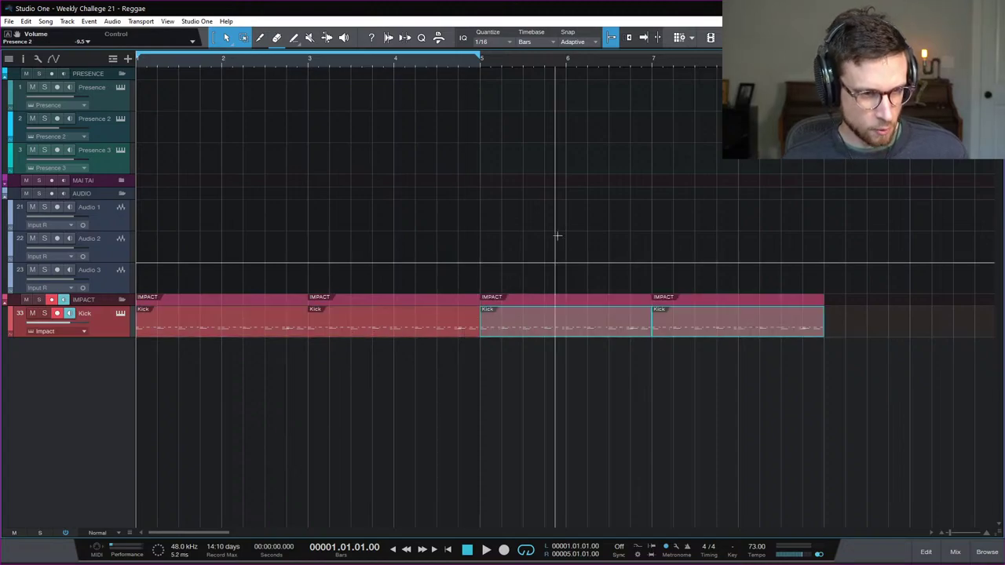
pyautogui.moveTo(483, 54); pyautogui.dragTo(826, 193)
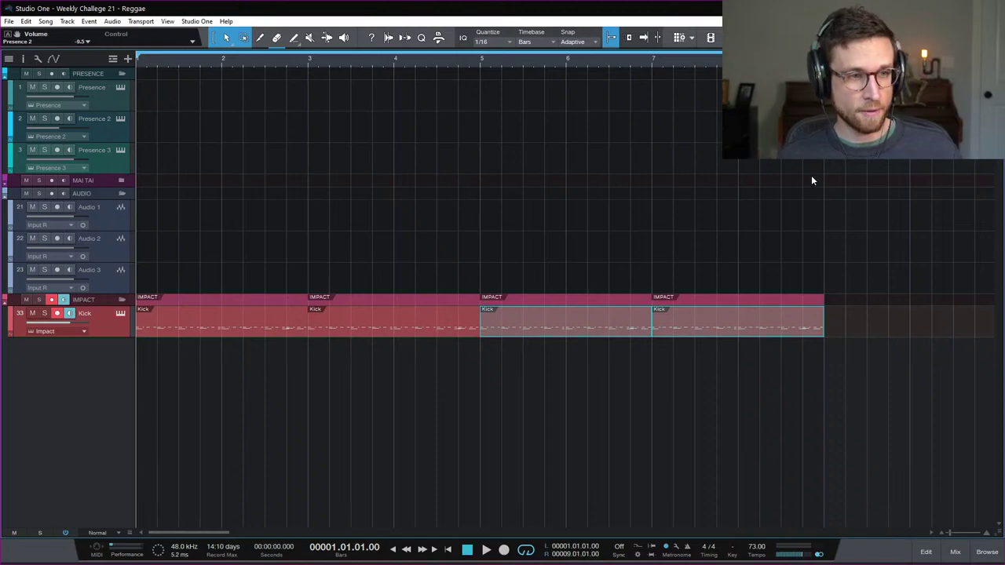
pyautogui.click(790, 165)
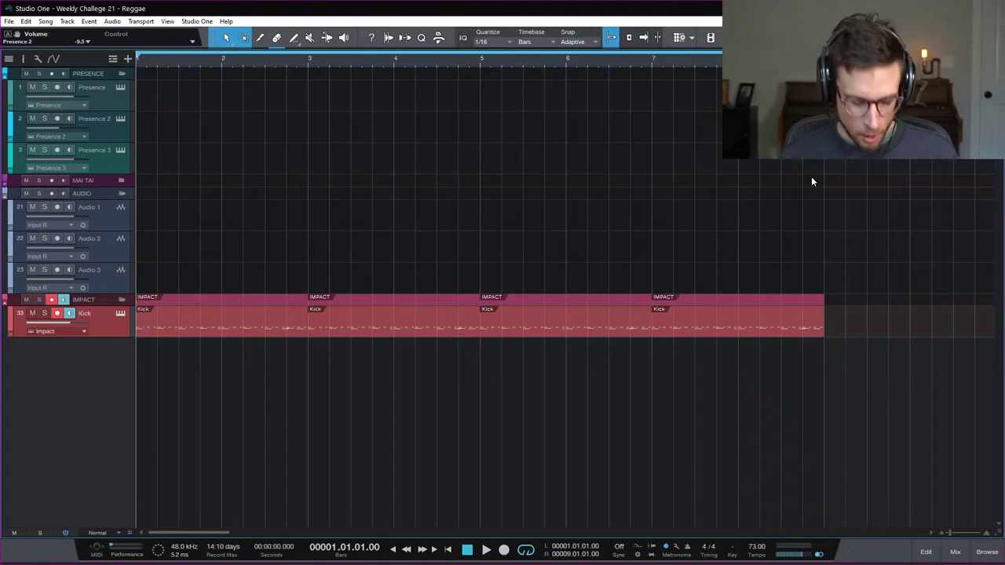
# Step: Launch the Chordwatch app and return to Studio One
pyautogui.press('super')
pyautogui.write('chord')
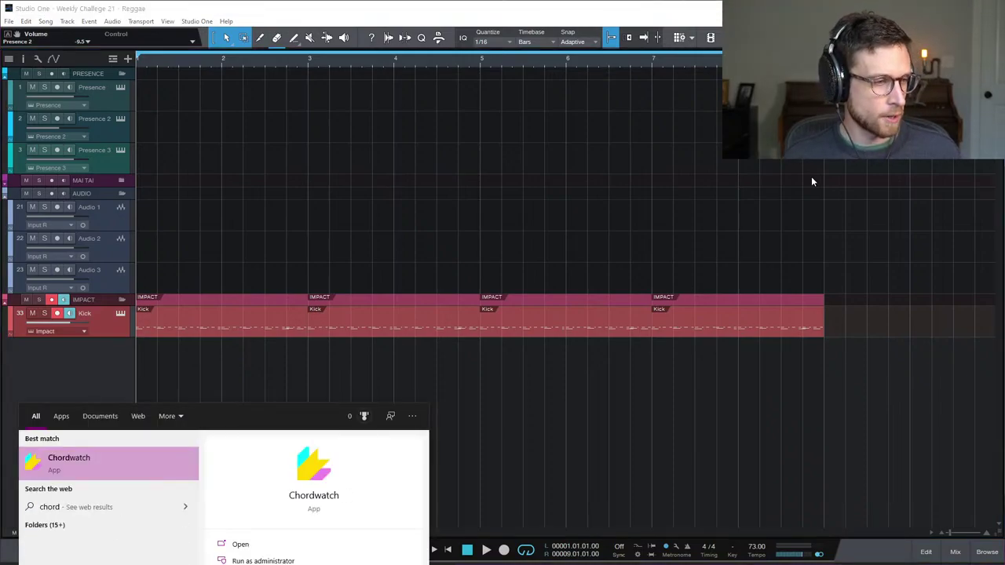
pyautogui.press('Return')
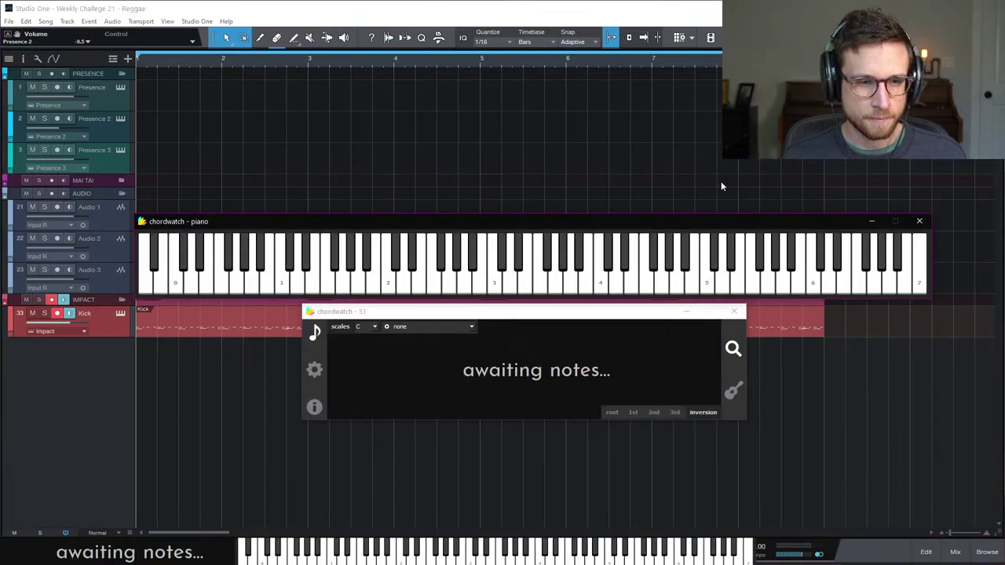
pyautogui.click(721, 183)
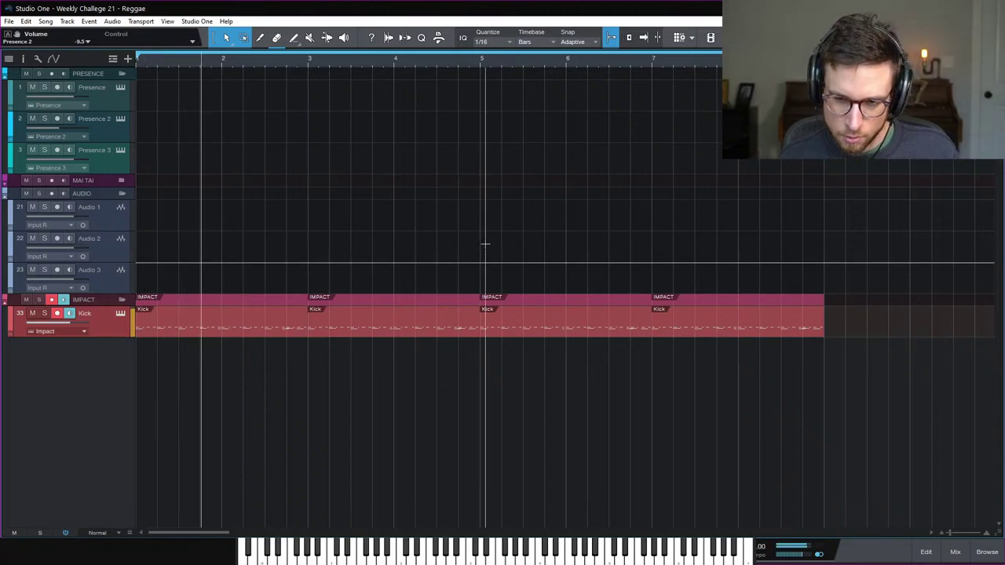
# Step: Select the Presence 2 track and record a four-bar organ part over the drum groove, retaking the first attempt
pyautogui.press('space')
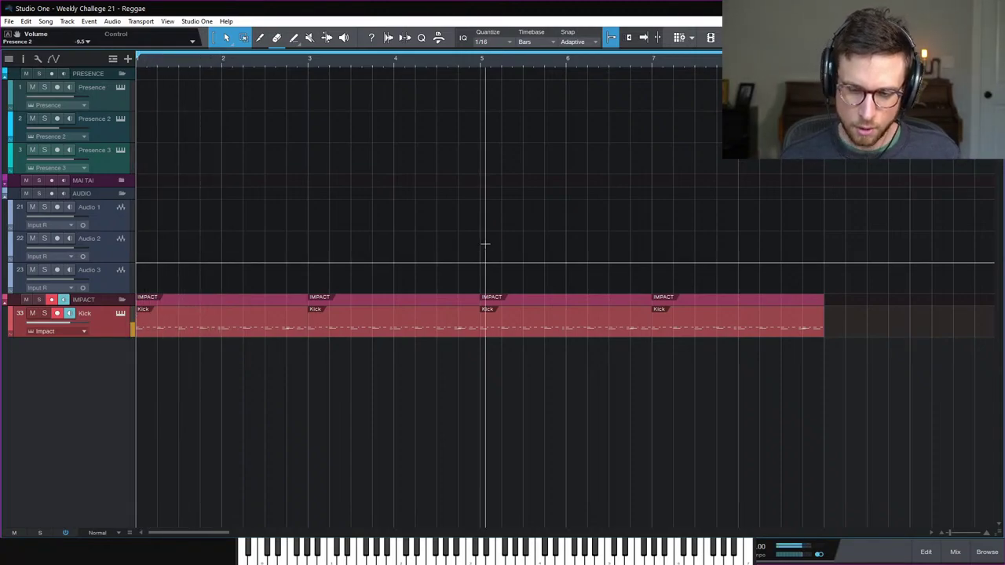
pyautogui.click(113, 126)
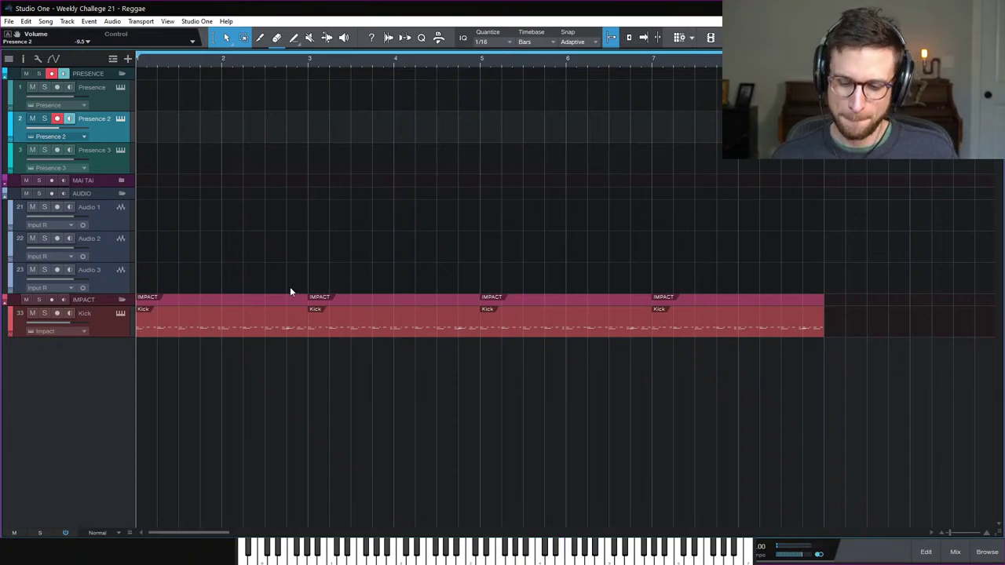
pyautogui.press('KP_Multiply')
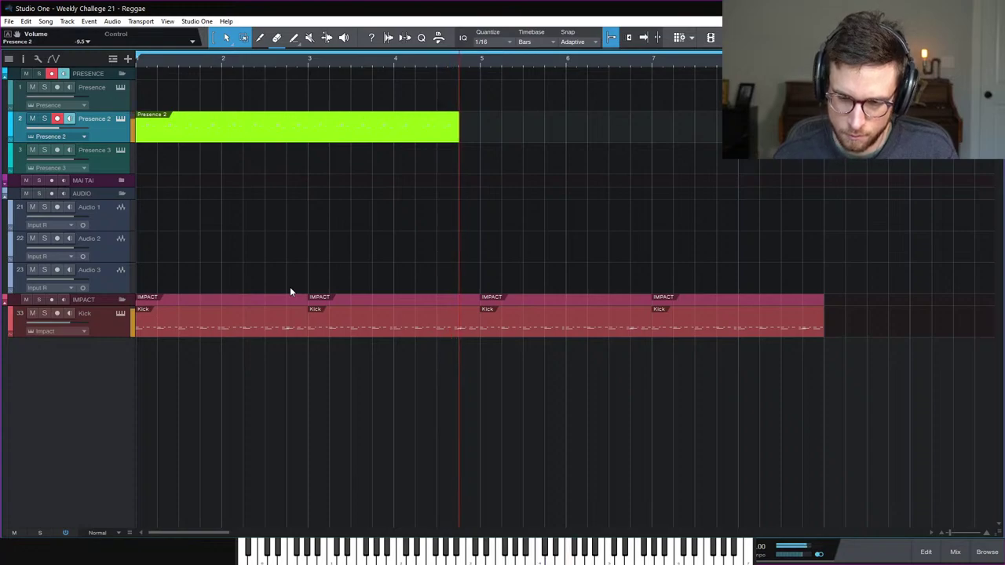
pyautogui.press('space')
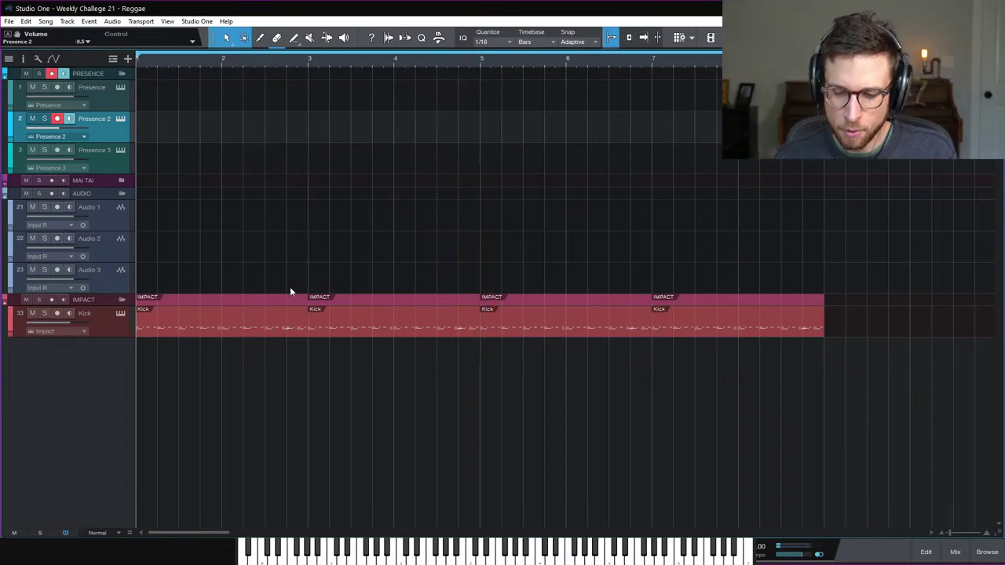
pyautogui.press('KP_Multiply')
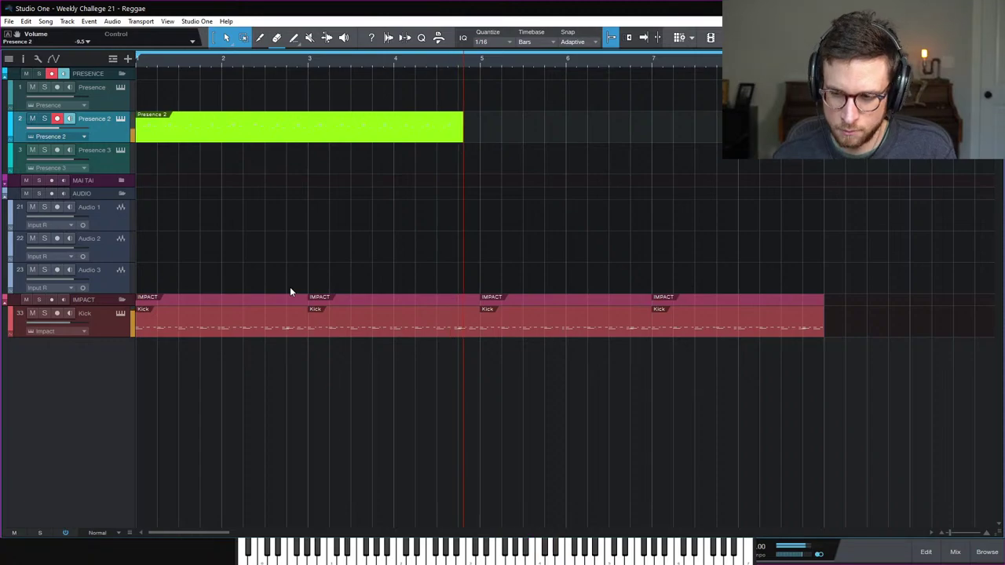
pyautogui.press('space')
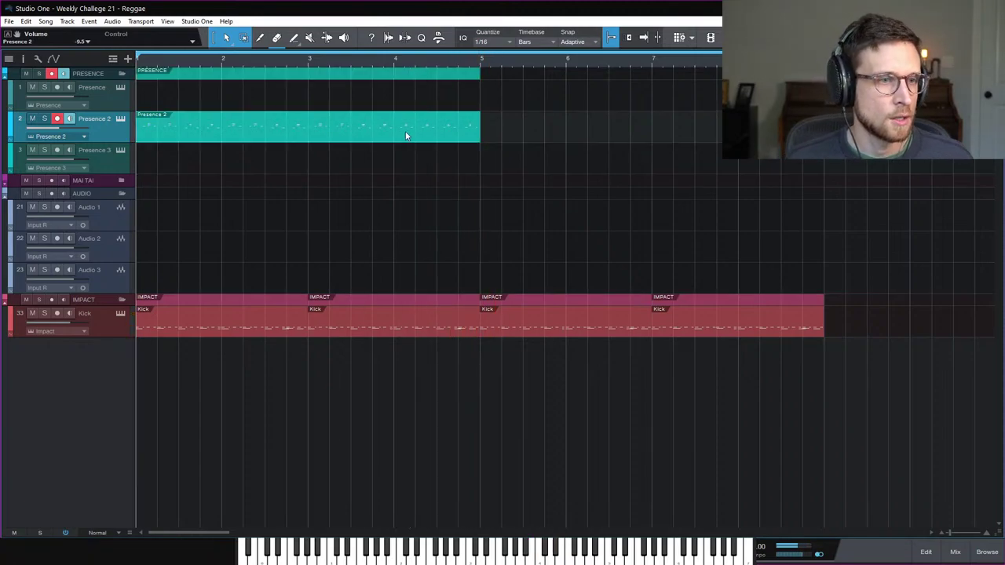
# Step: Open the Presence 2 event's notes and nudge the early bass notes on beats 3 and 4 of bar 1 and beats 1 and 2 of bar 2 slightly later
pyautogui.doubleClick(406, 132)
pyautogui.scroll(3, 463, 320)
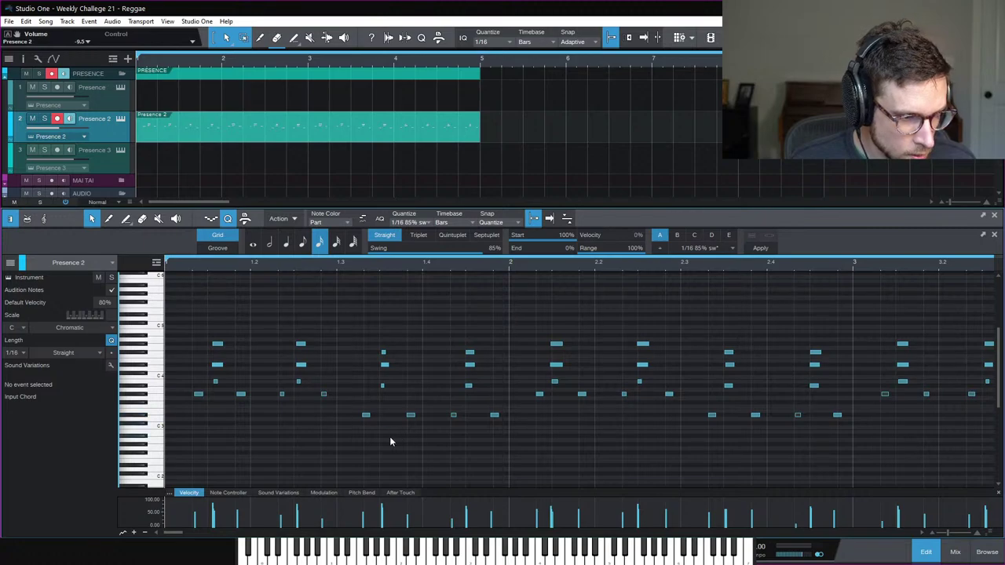
pyautogui.click(364, 415)
pyautogui.moveTo(366, 418); pyautogui.dragTo(371, 420)
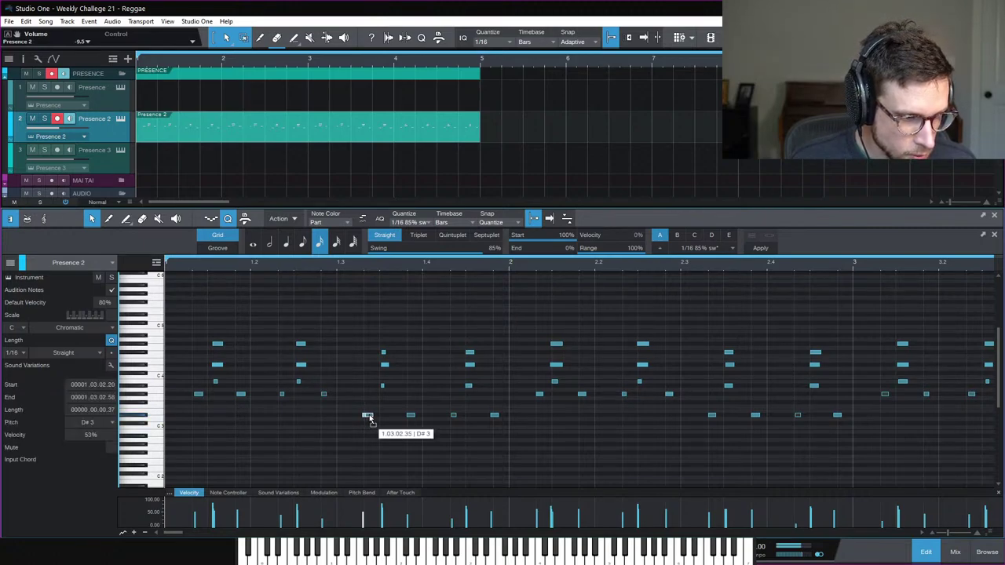
pyautogui.click(412, 419)
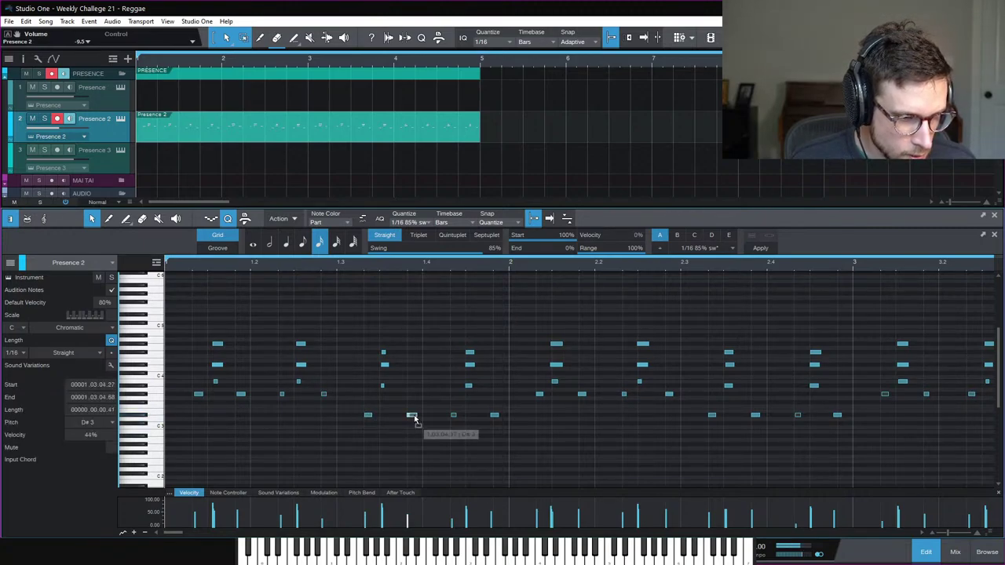
pyautogui.click(495, 418)
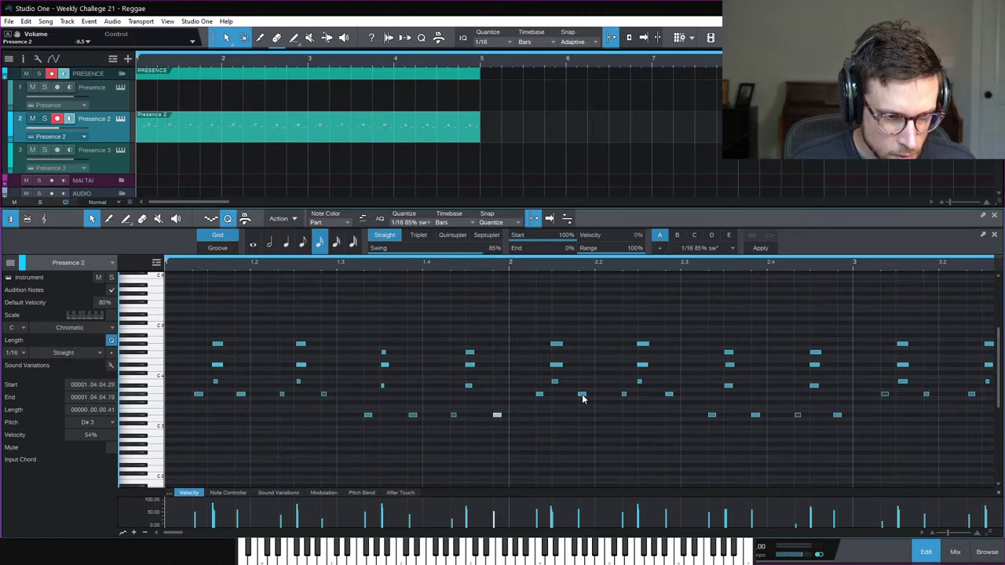
pyautogui.click(583, 397)
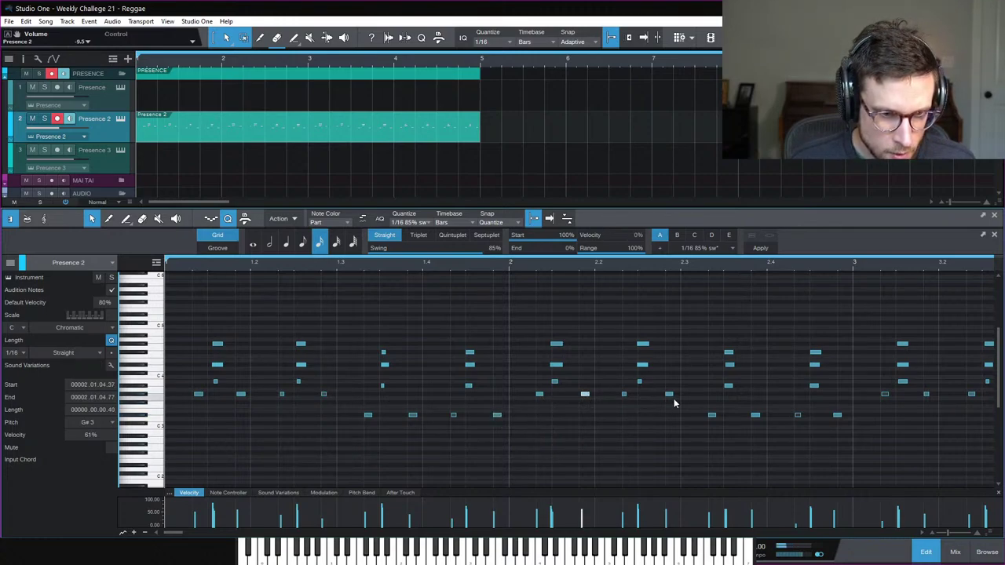
pyautogui.click(625, 395)
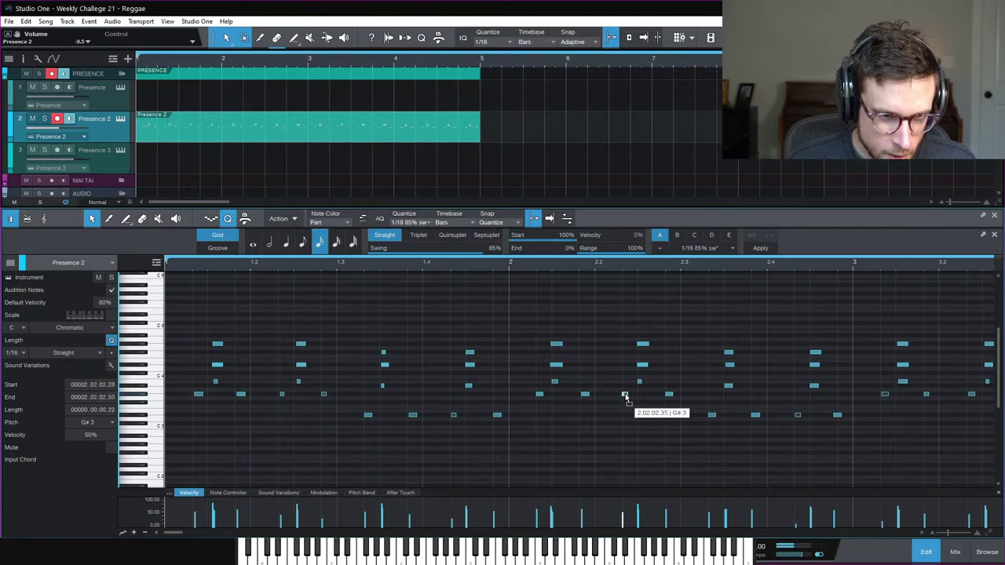
# Step: Nudge the last D#3 bass note of bar 3 slightly later, starting at 3.04.04.31
pyautogui.hscroll(3, 809, 415)
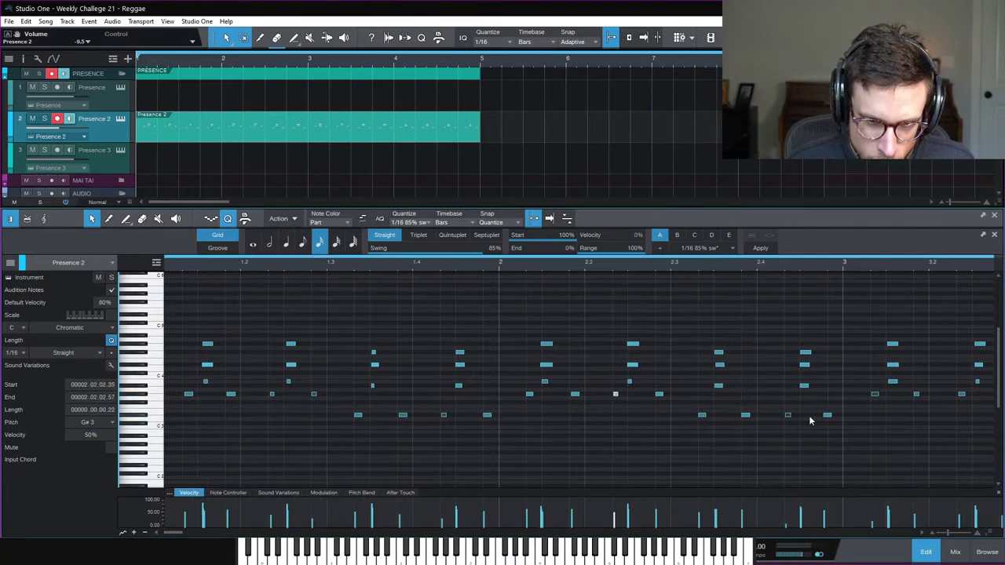
pyautogui.hscroll(1, 806, 418)
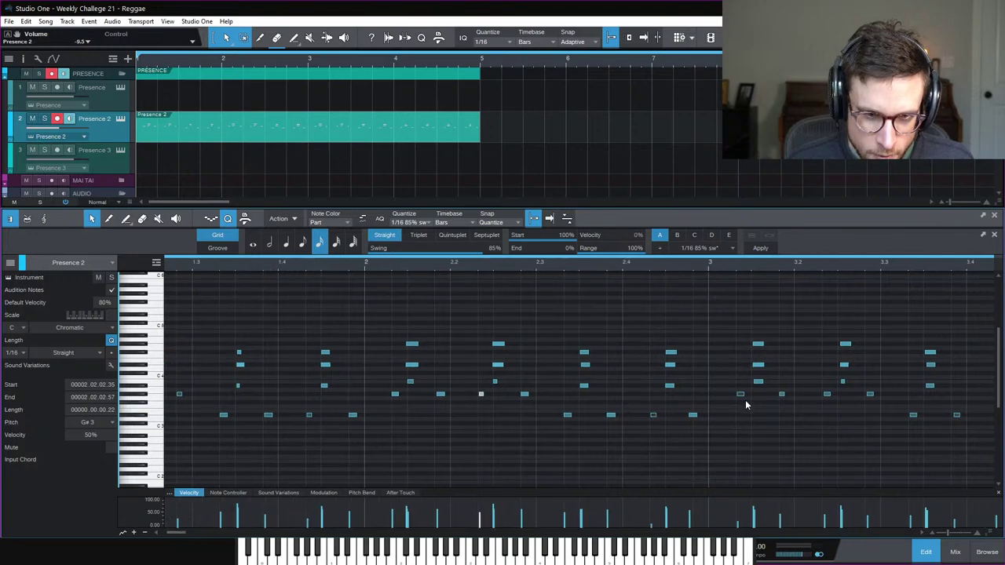
pyautogui.hscroll(4, 790, 403)
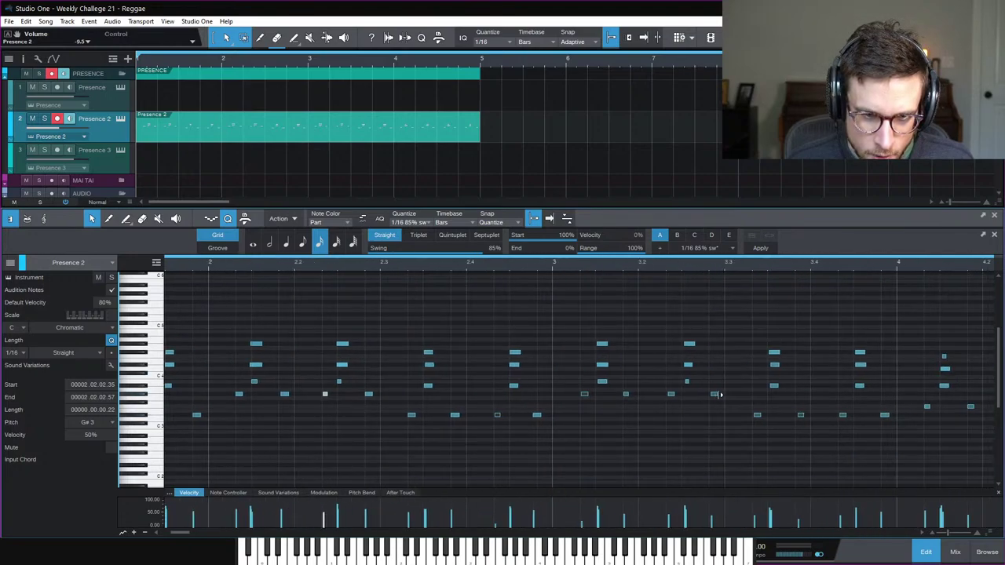
pyautogui.hscroll(3, 808, 429)
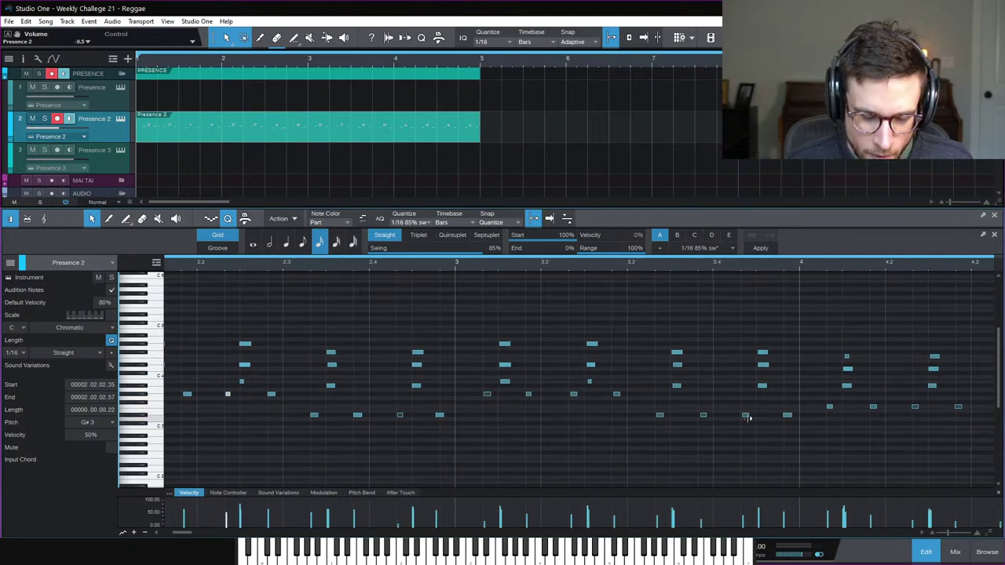
pyautogui.click(787, 417)
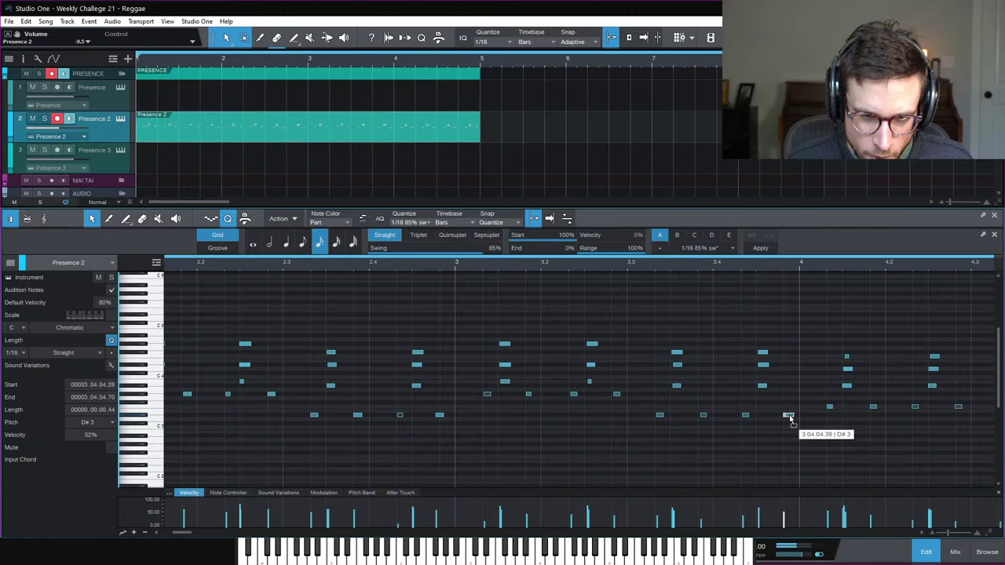
pyautogui.moveTo(790, 420); pyautogui.dragTo(790, 419)
pyautogui.hscroll(4, 832, 408)
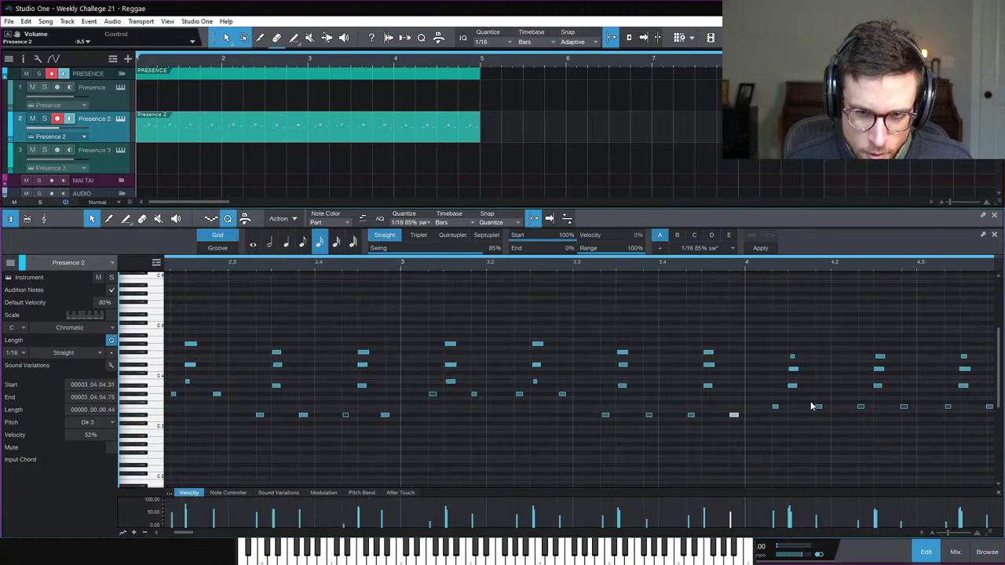
# Step: Nudge the F3 bass notes on beats 1 and 2 and the second F3 on beat 3 of bar 4 slightly later
pyautogui.click(709, 414)
pyautogui.moveTo(740, 415); pyautogui.dragTo(736, 406)
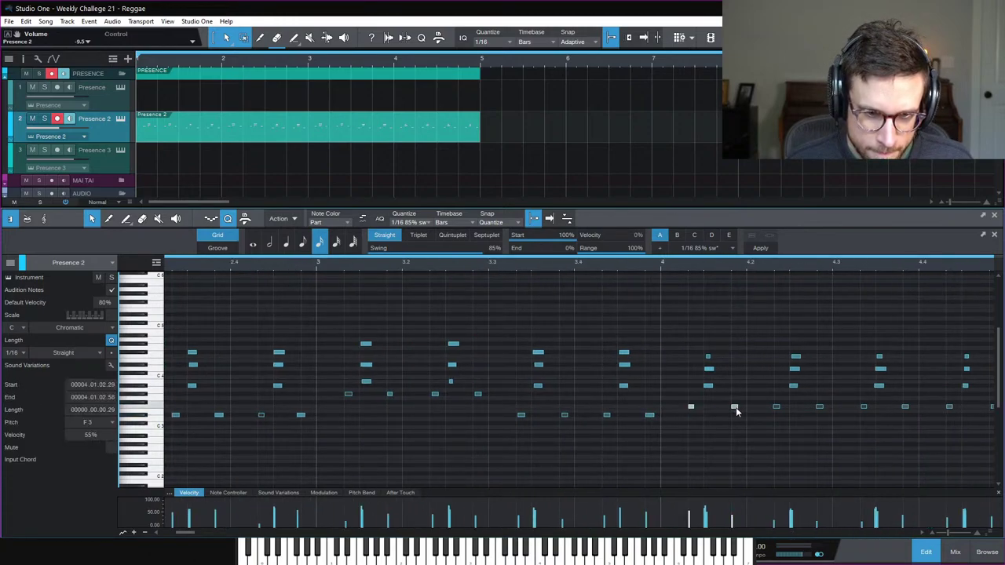
pyautogui.click(737, 410)
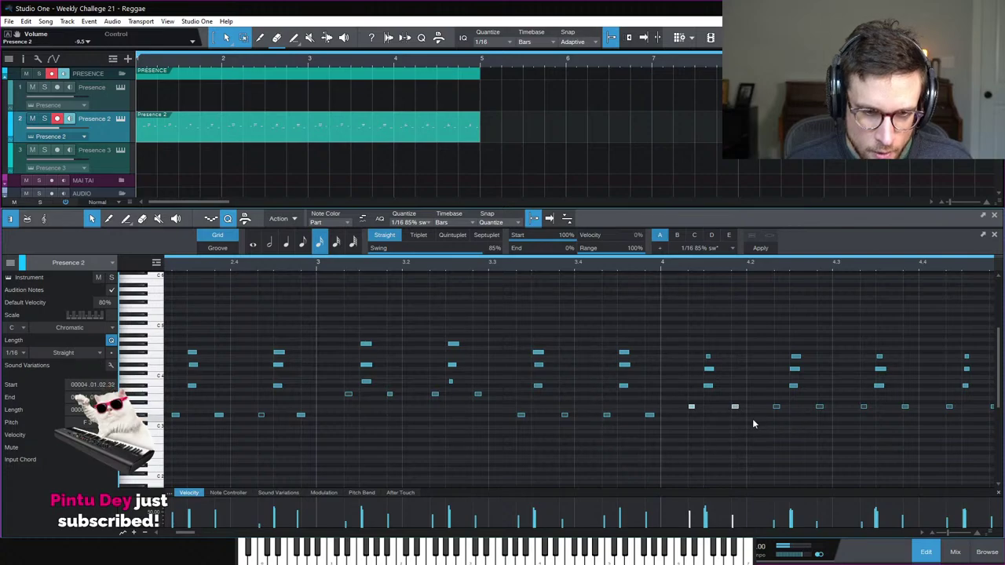
pyautogui.hscroll(3, 724, 409)
pyautogui.moveTo(655, 399); pyautogui.dragTo(708, 410)
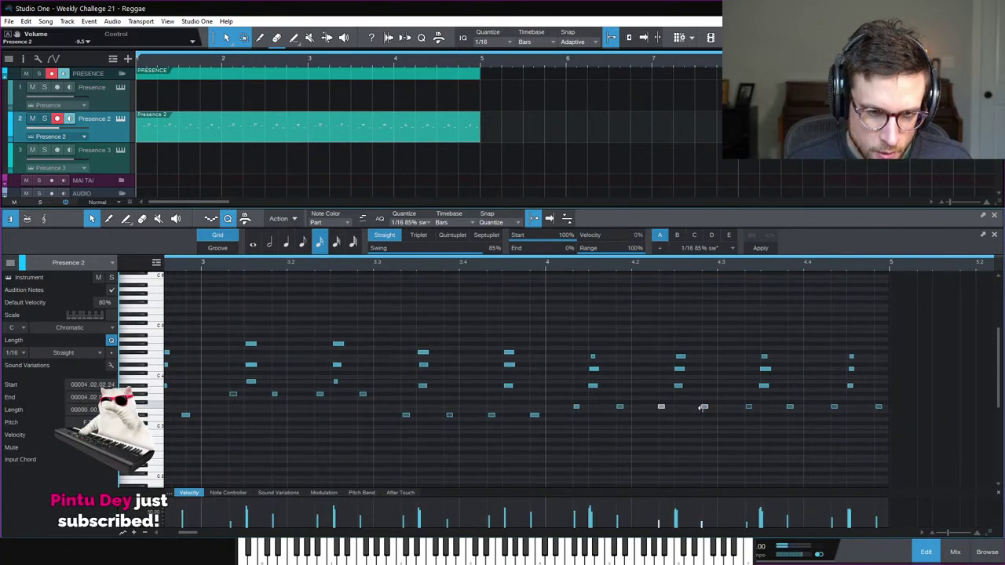
pyautogui.click(709, 418)
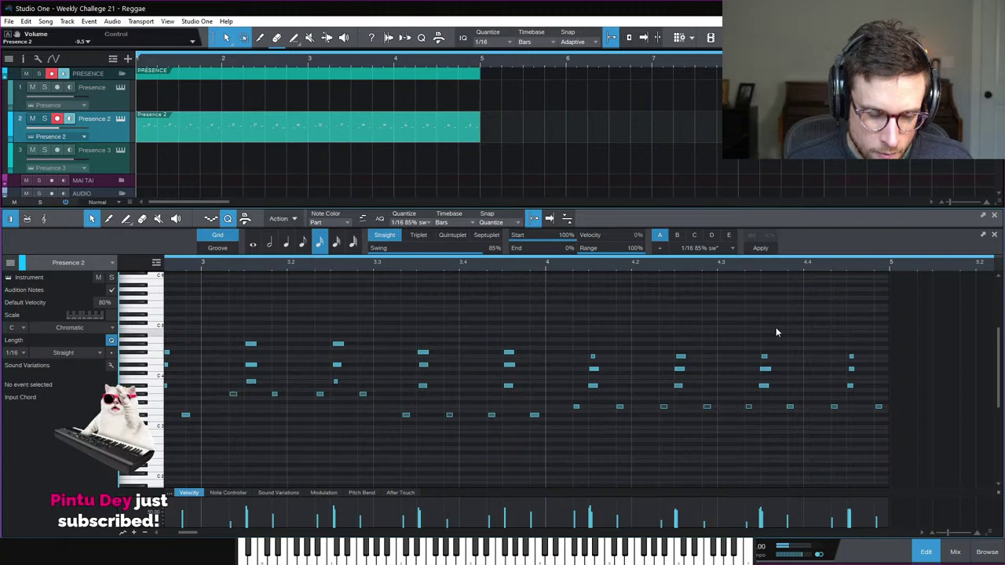
pyautogui.click(792, 408)
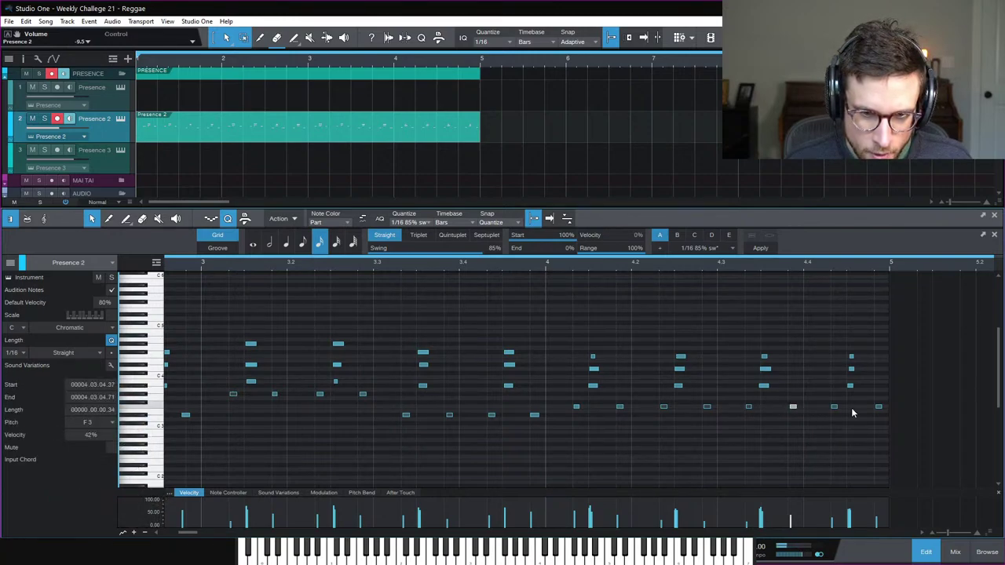
# Step: Nudge the chord on beat 3 of bar 4 slightly later and play the part back from bar 1
pyautogui.moveTo(747, 342); pyautogui.dragTo(769, 389)
pyautogui.hscroll(-3, 620, 346)
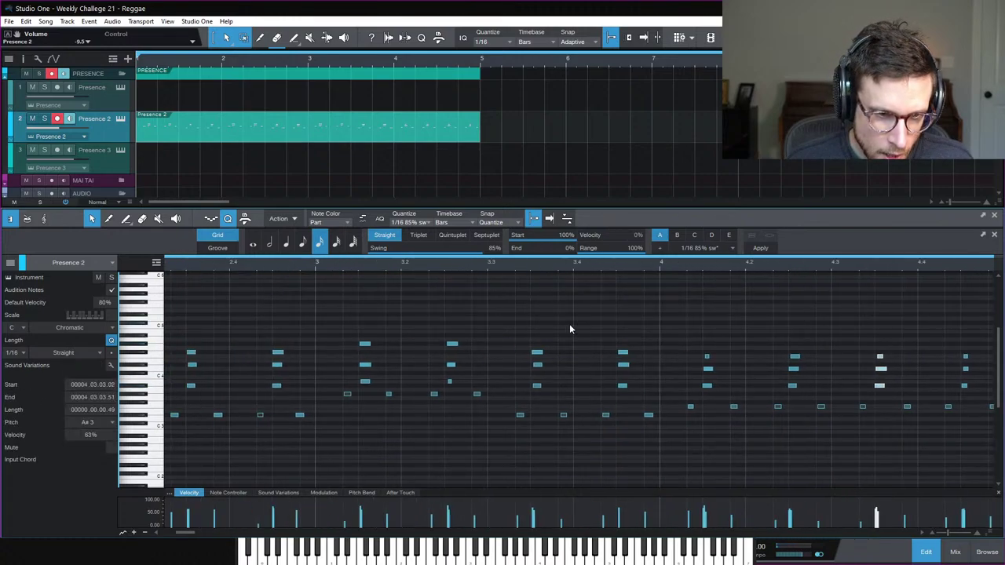
pyautogui.hscroll(-10, 485, 315)
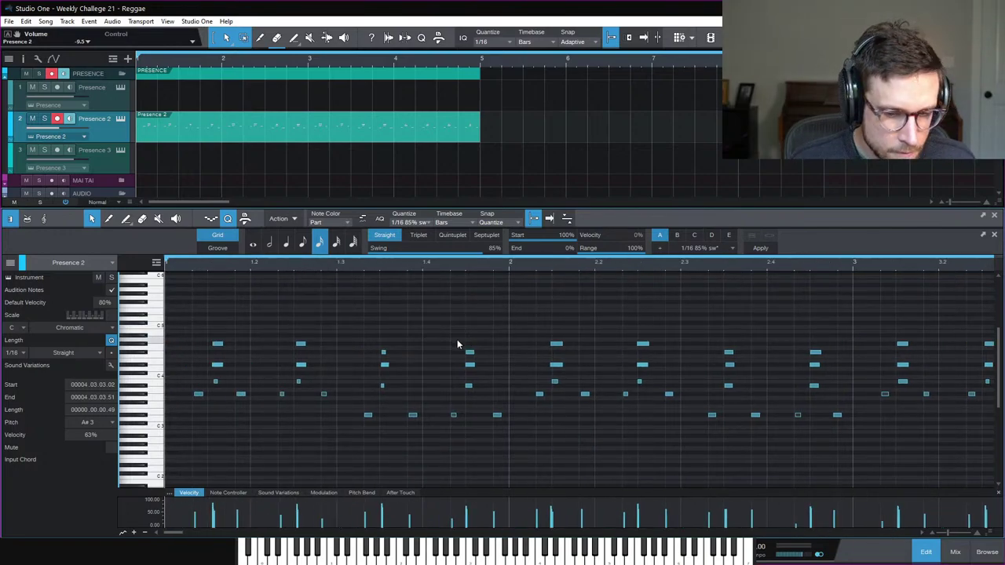
pyautogui.press('space')
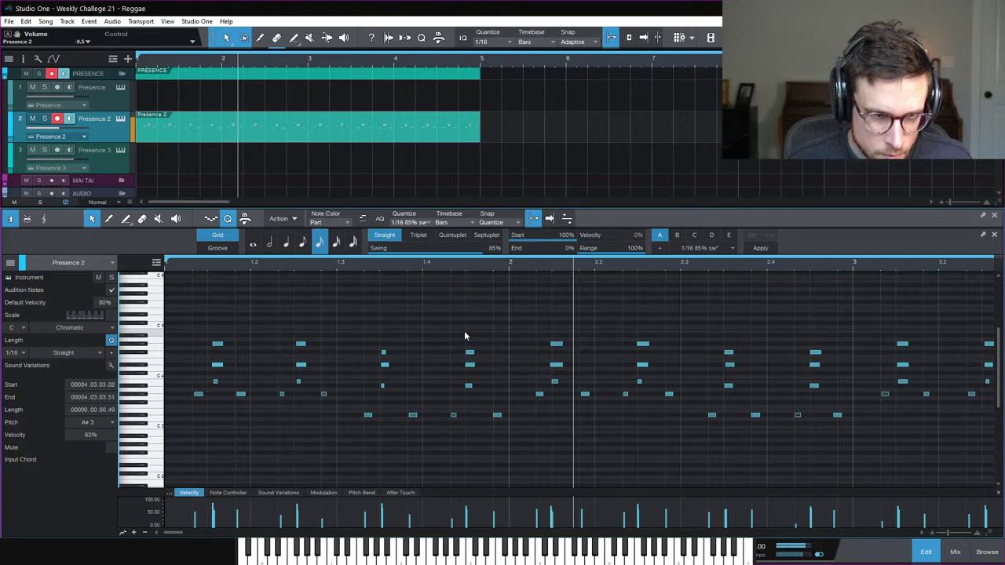
# Step: Move the first chord of bar 1 earlier to about 1.01.03.09 and play back the result
pyautogui.click(217, 344)
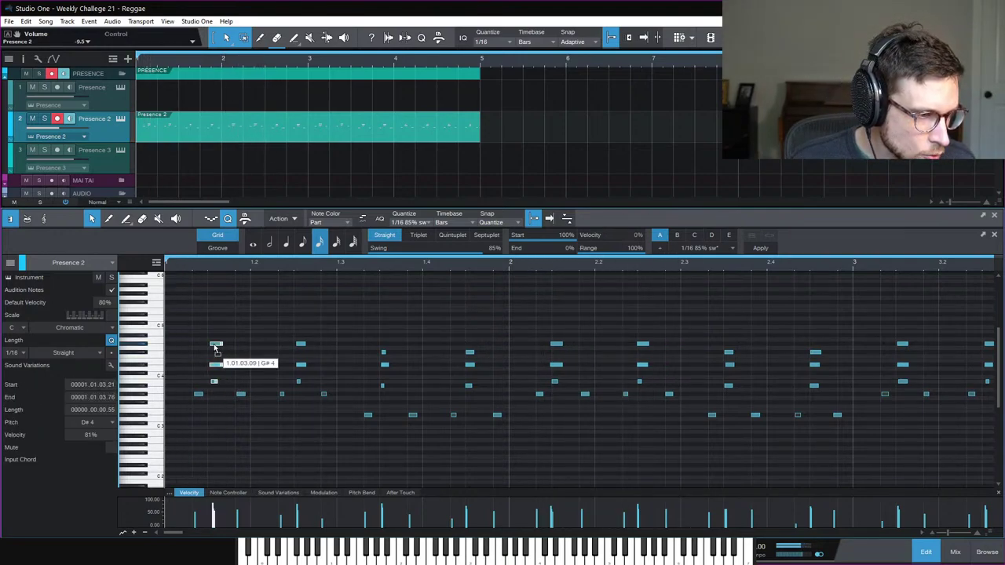
pyautogui.moveTo(216, 348); pyautogui.dragTo(215, 348)
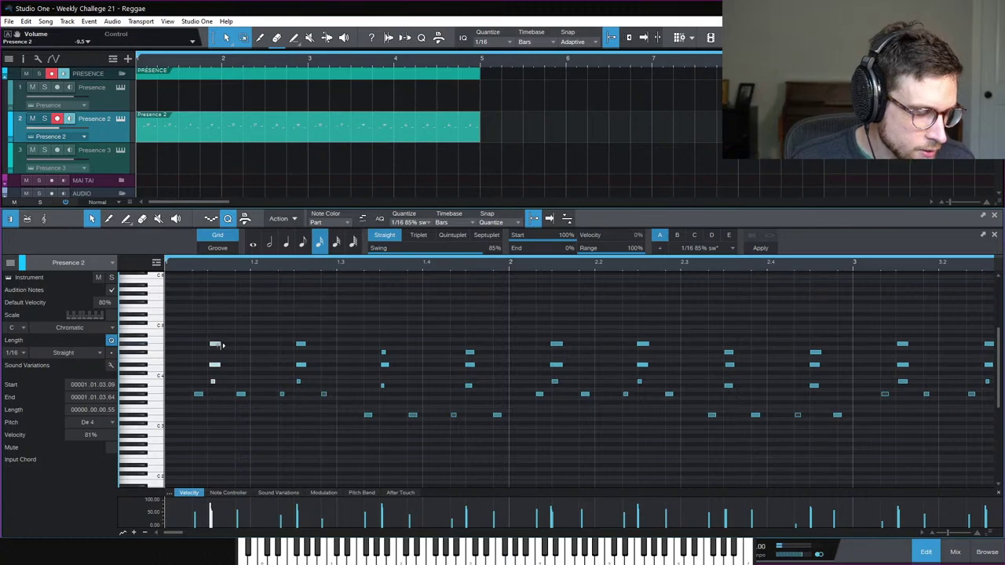
pyautogui.press('space')
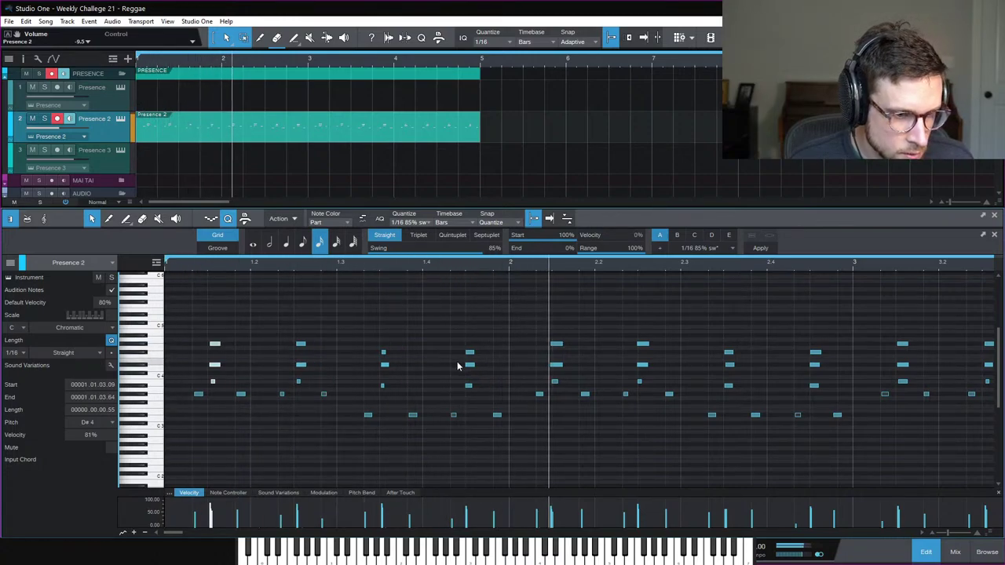
pyautogui.press('space')
# Step: Nudge the chords on beats 1 and 2 of bar 2 slightly later
pyautogui.moveTo(534, 327); pyautogui.dragTo(579, 386)
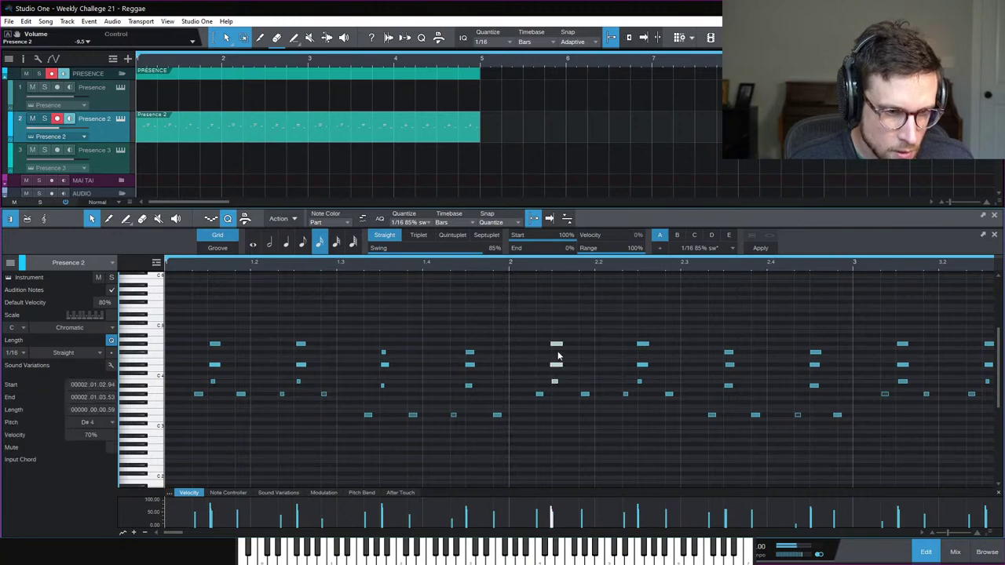
pyautogui.moveTo(559, 348); pyautogui.dragTo(560, 348)
pyautogui.moveTo(623, 333); pyautogui.dragTo(667, 390)
pyautogui.moveTo(642, 346); pyautogui.dragTo(644, 351)
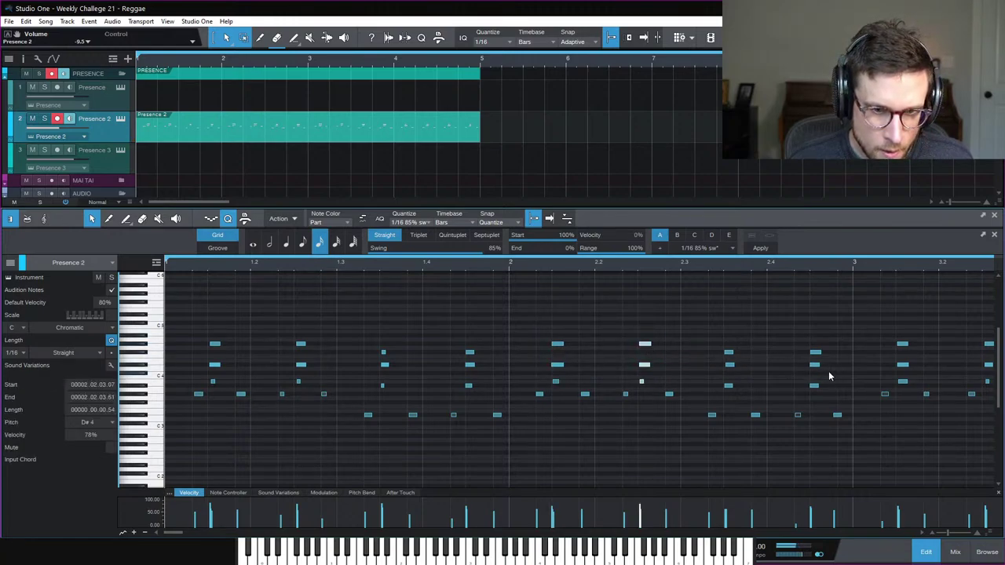
# Step: Listen through to bar 3 and nudge the last D#3 bass note of bar 2 later to 2.04.04.33
pyautogui.hscroll(3, 785, 368)
pyautogui.hscroll(2, 721, 353)
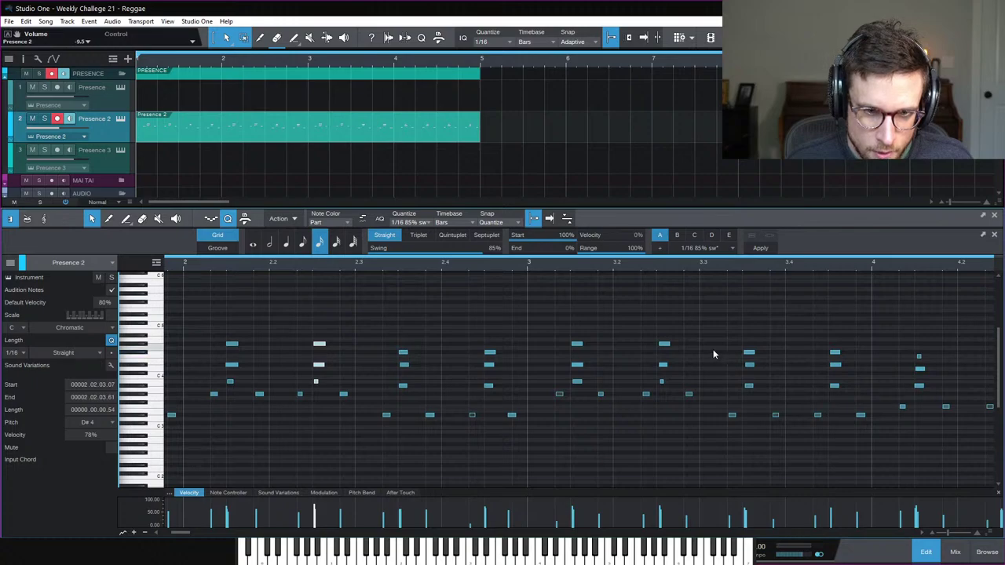
pyautogui.hscroll(2, 714, 350)
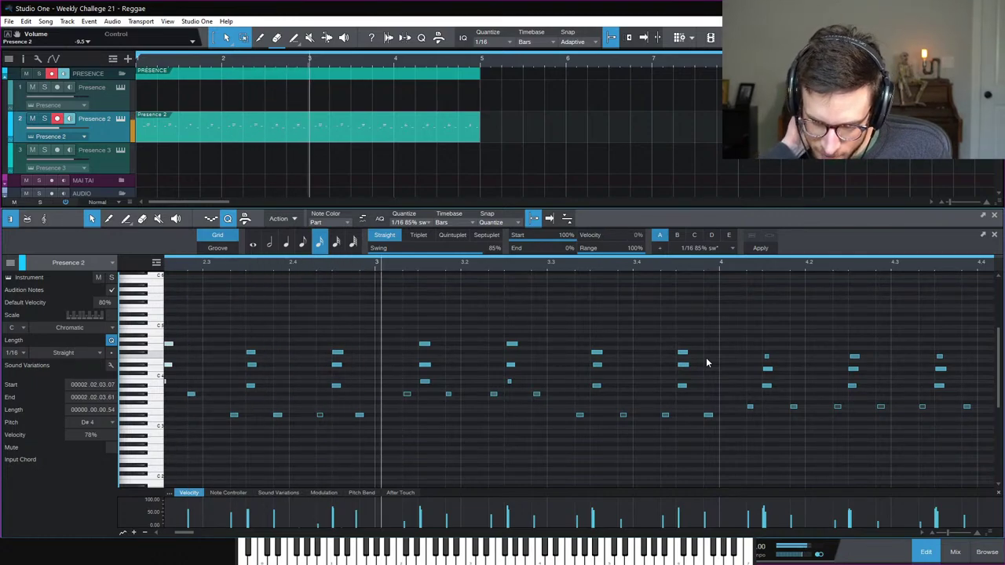
pyautogui.hscroll(-2, 424, 343)
pyautogui.press('space')
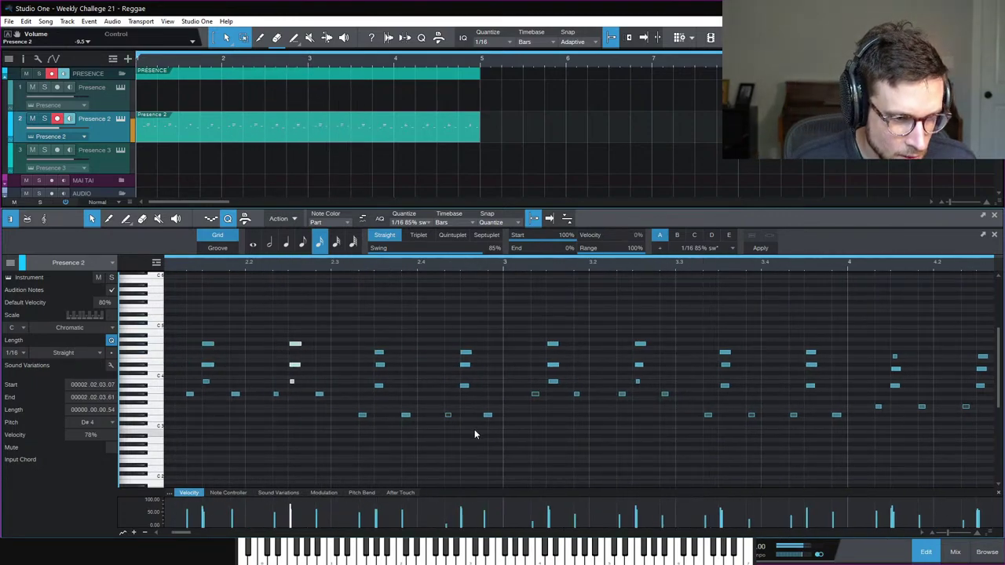
pyautogui.click(490, 415)
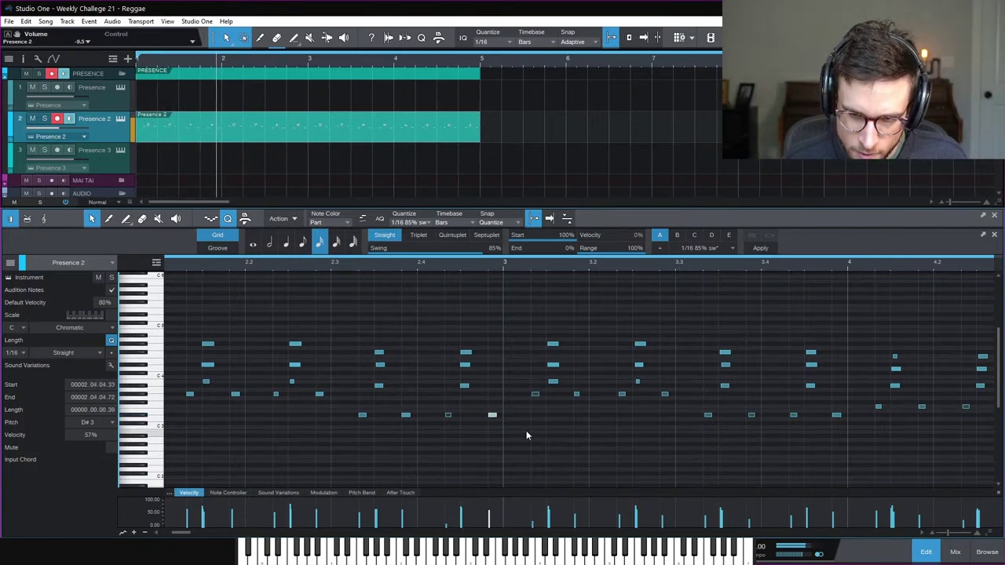
# Step: Play the part through bar 4 and nudge its chords on beats 1 and 2 slightly later
pyautogui.press('space')
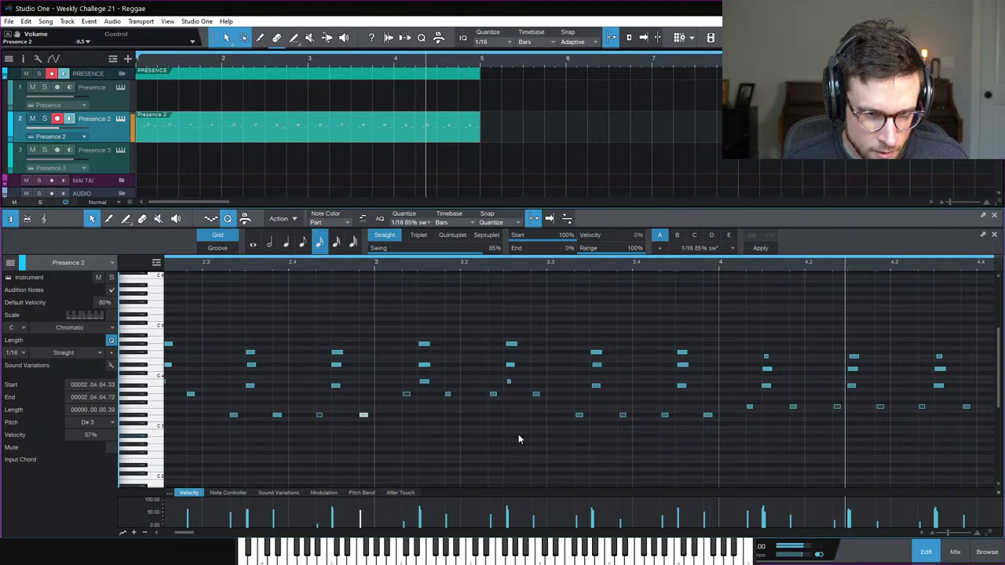
pyautogui.click(571, 385)
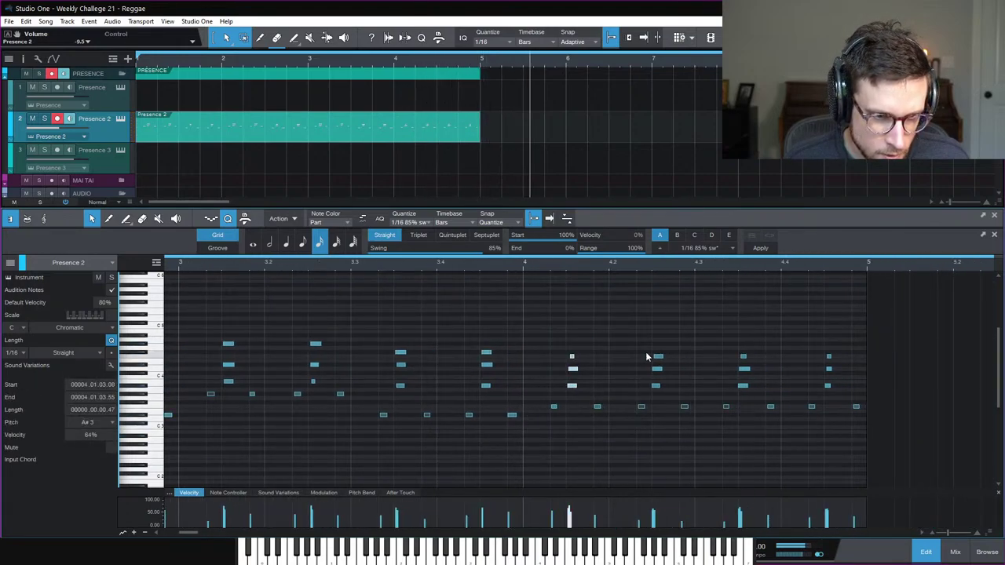
pyautogui.moveTo(650, 344); pyautogui.dragTo(659, 390)
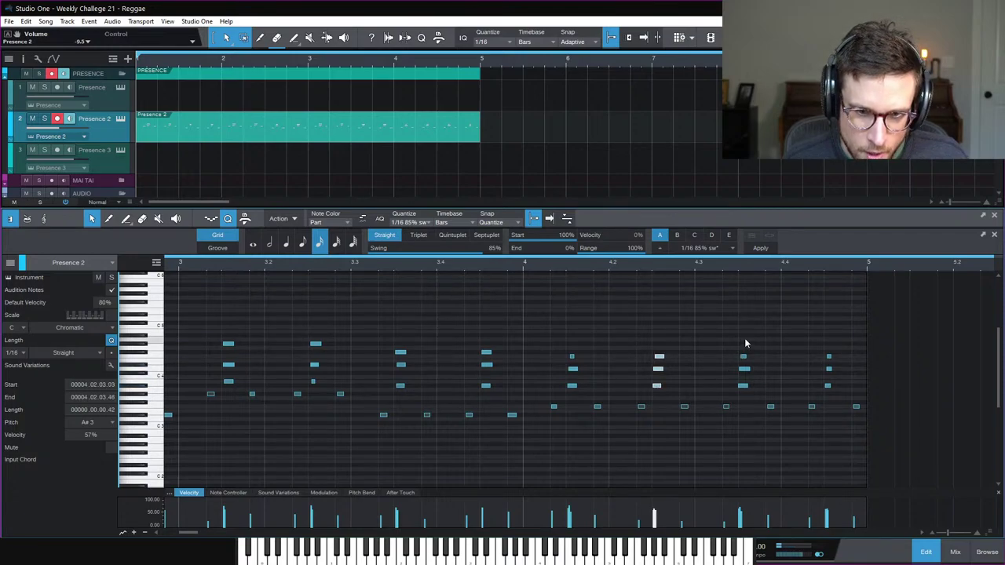
# Step: Close the note editor, rename the Presence 2 track as Organ and shorten the loop range to end at bar 5
pyautogui.click(926, 552)
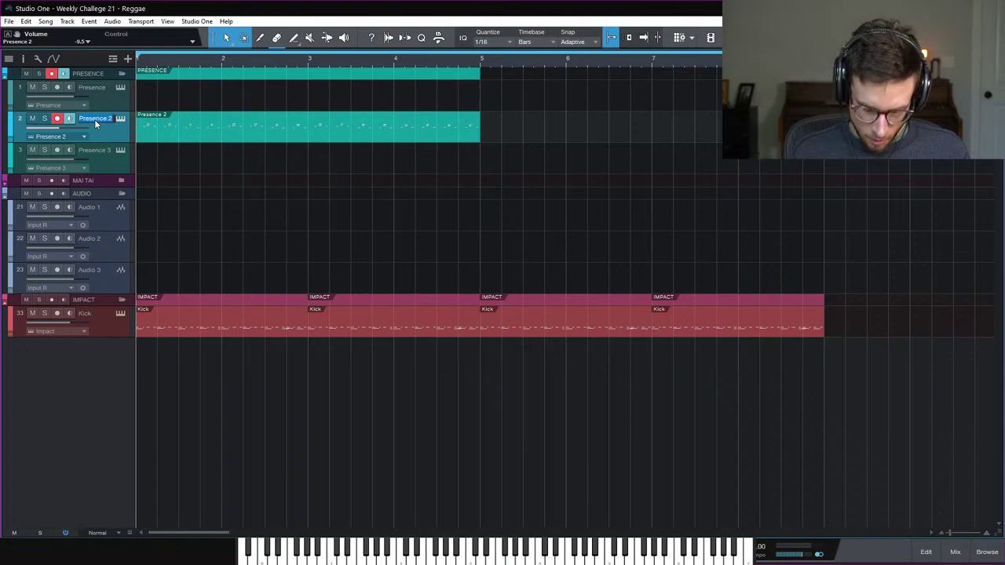
pyautogui.write('Organ')
pyautogui.press('Return')
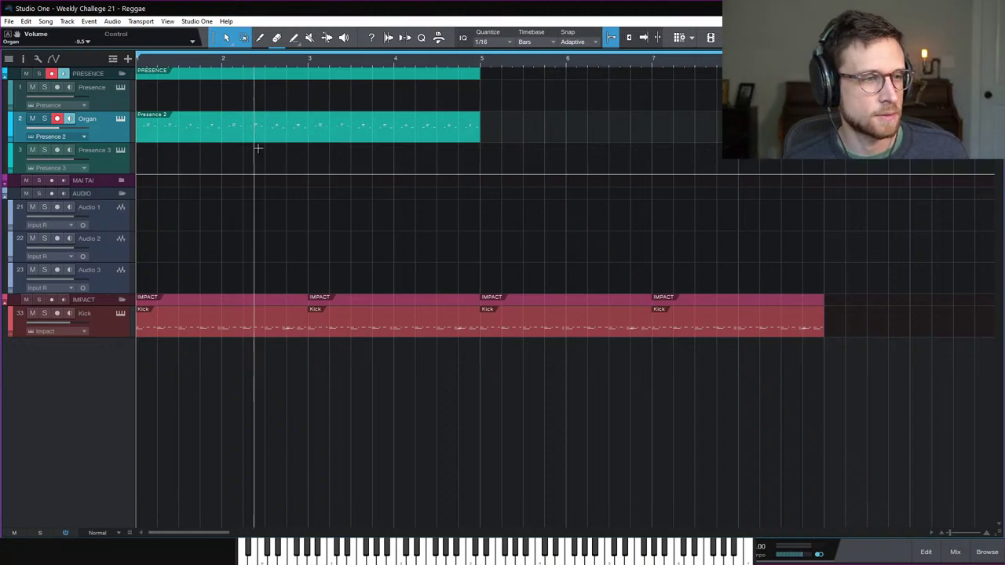
pyautogui.click(484, 51)
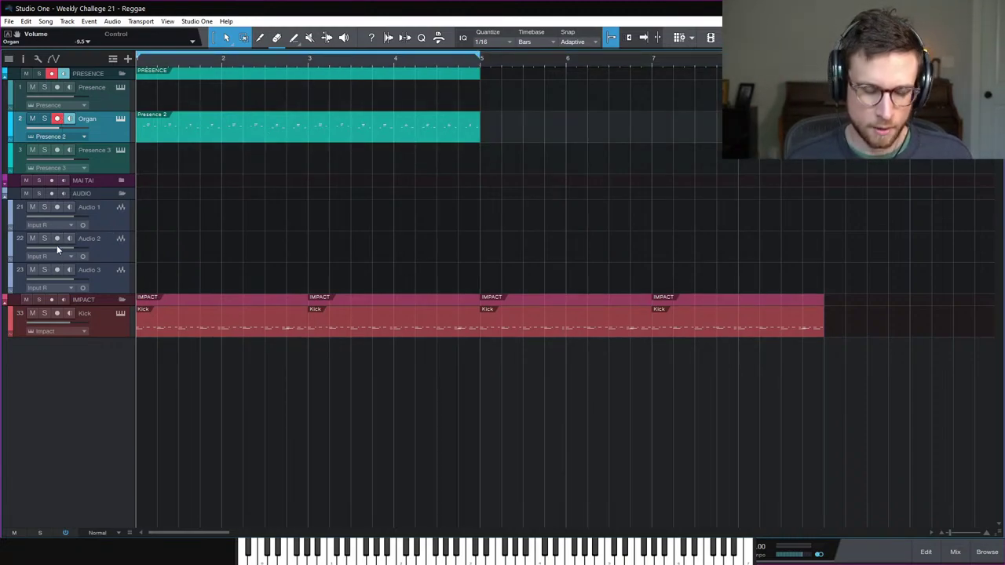
# Step: Arm Audio 1 for recording with monitoring on, and copy the Organ channel's Verb3 send onto it in the mixer
pyautogui.click(108, 224)
pyautogui.click(57, 206)
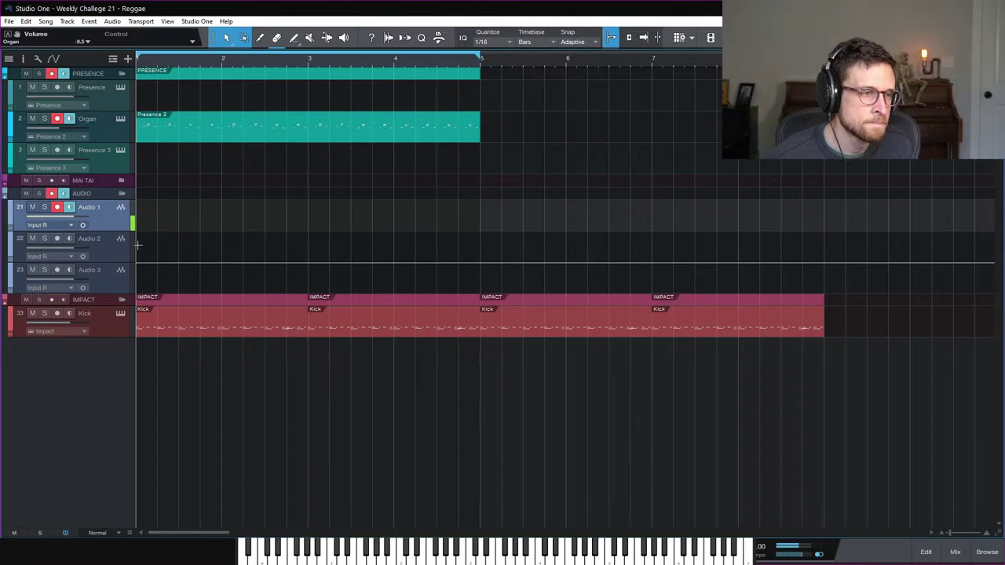
pyautogui.click(955, 552)
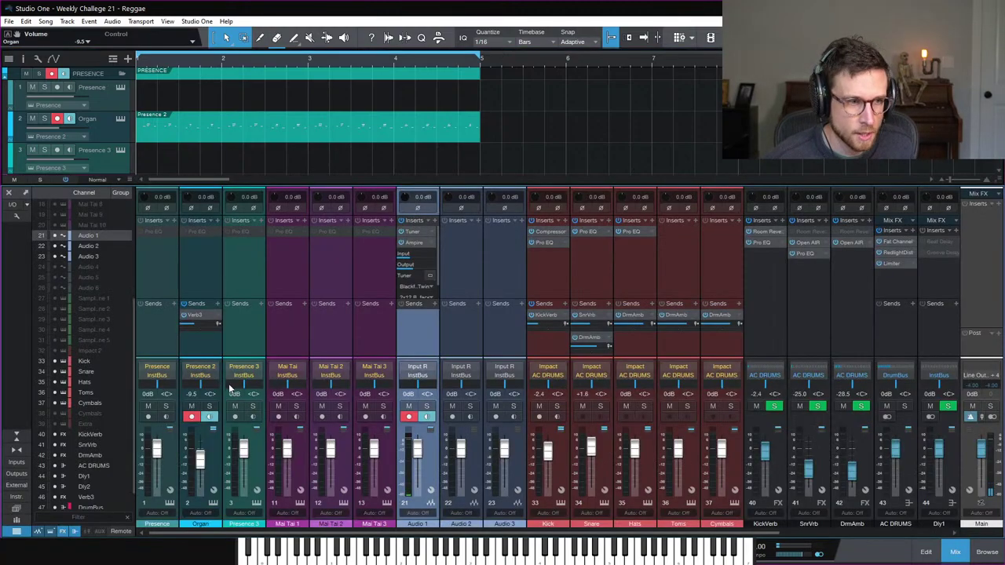
pyautogui.click(414, 244)
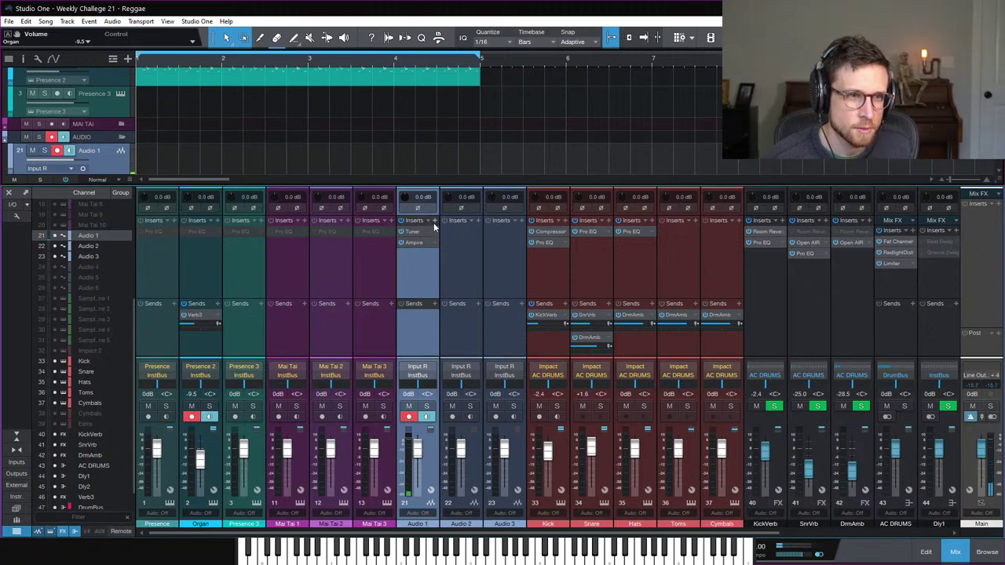
pyautogui.moveTo(201, 315); pyautogui.dragTo(427, 323)
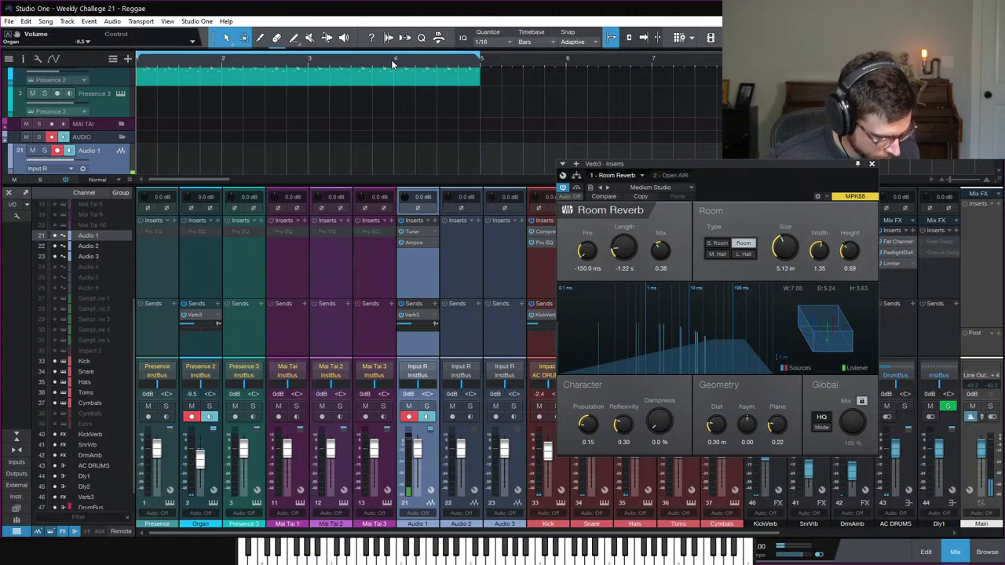
pyautogui.press('KP_Multiply')
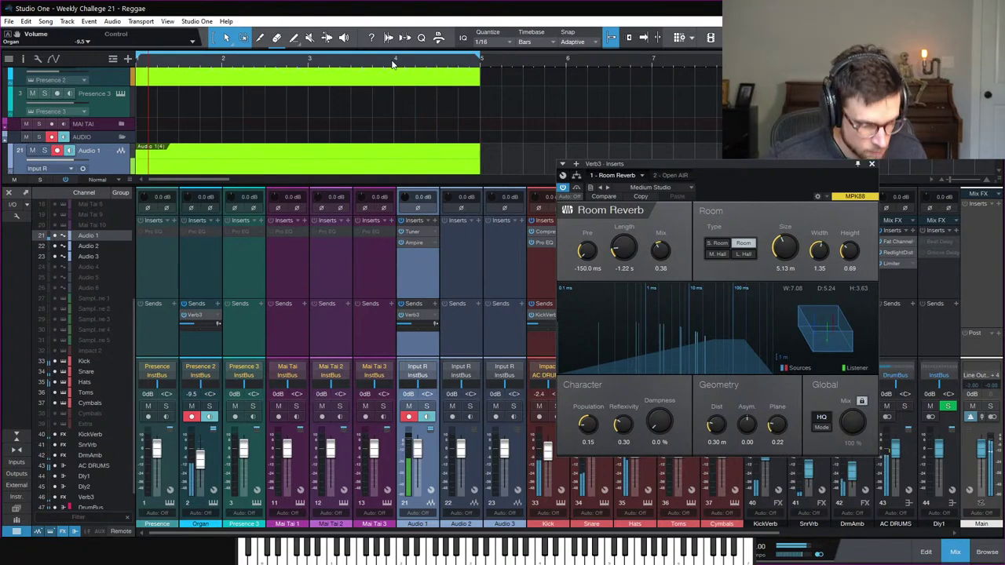
pyautogui.press('space')
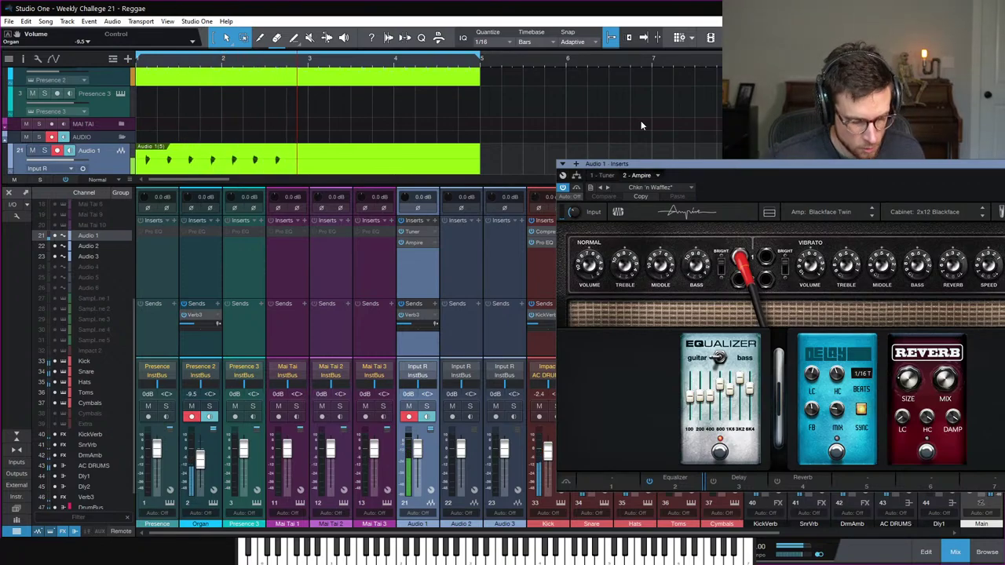
pyautogui.press('space')
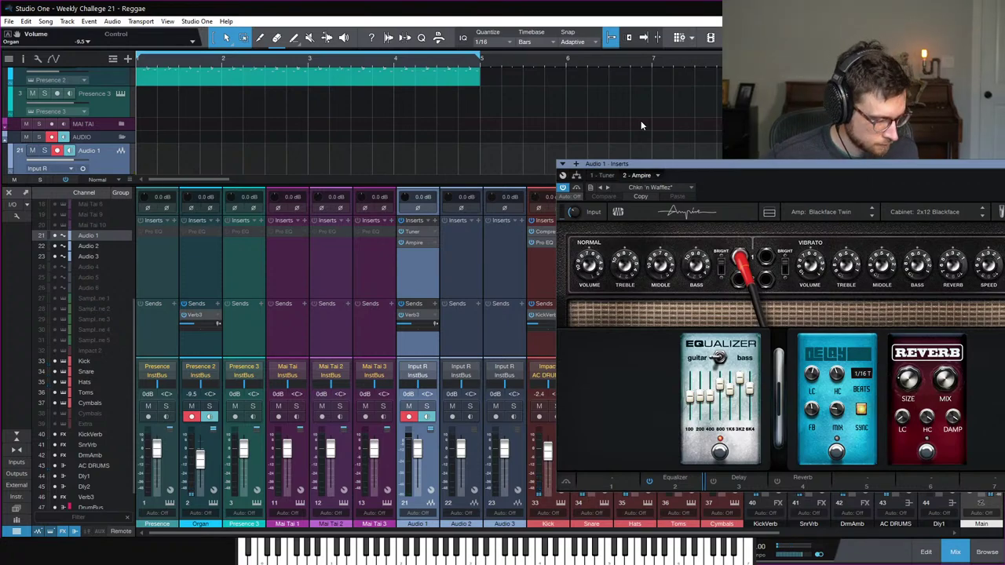
# Step: Record a guitar take on Audio 1 over bars 1 to 4, play it back, and close the Ampire window and mixer
pyautogui.press('KP_Multiply')
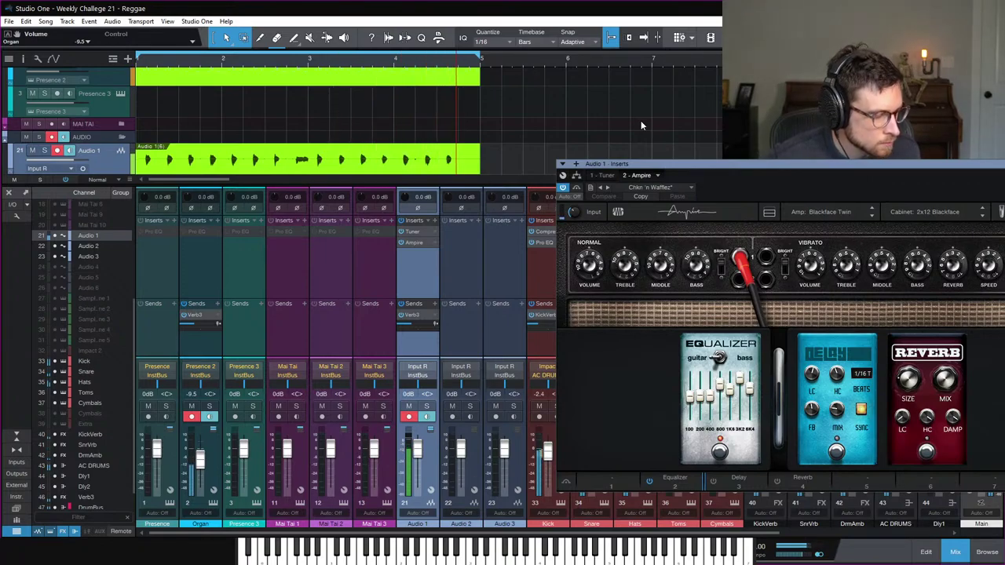
pyautogui.press('space')
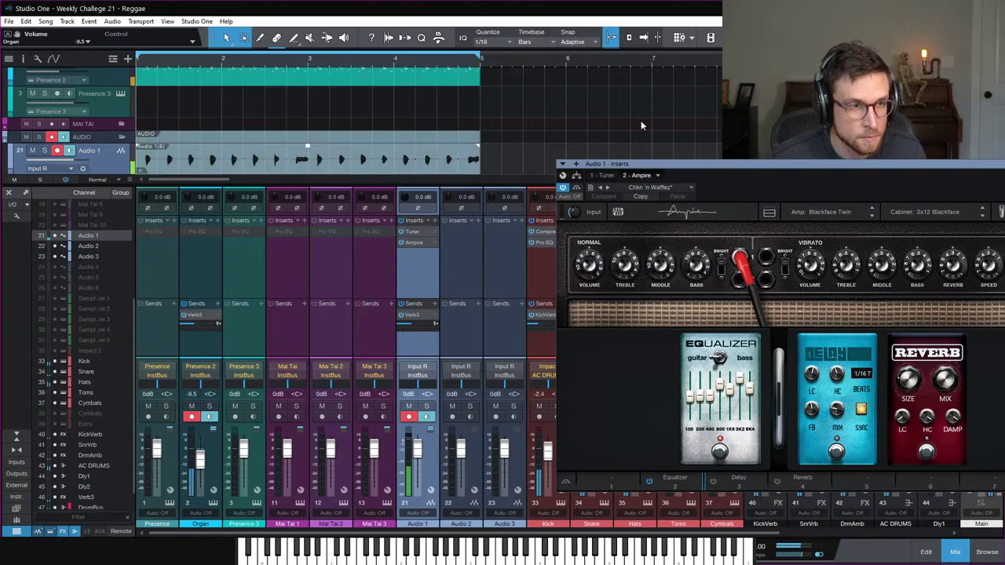
pyautogui.press('space')
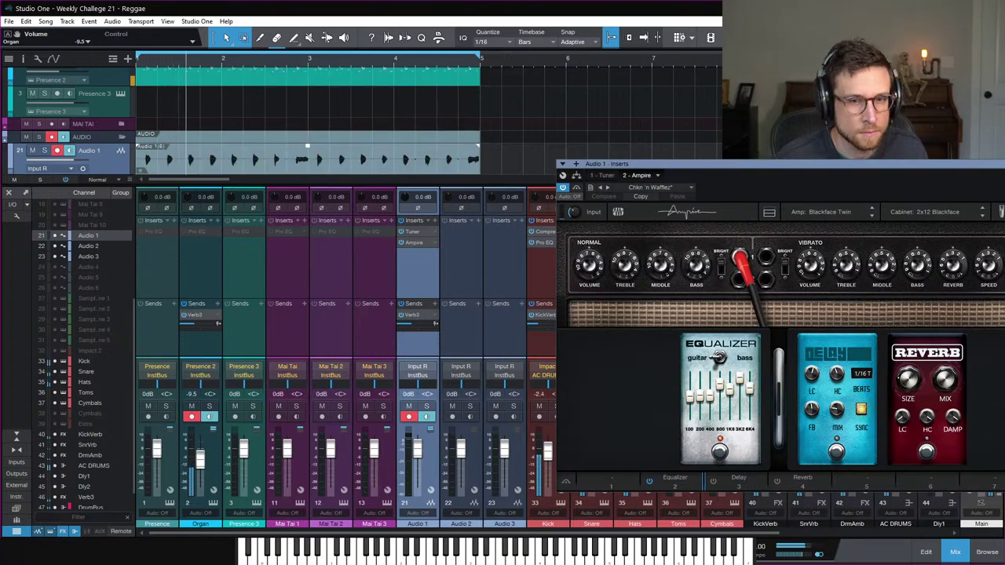
pyautogui.hotkey('ctrl', 'w')
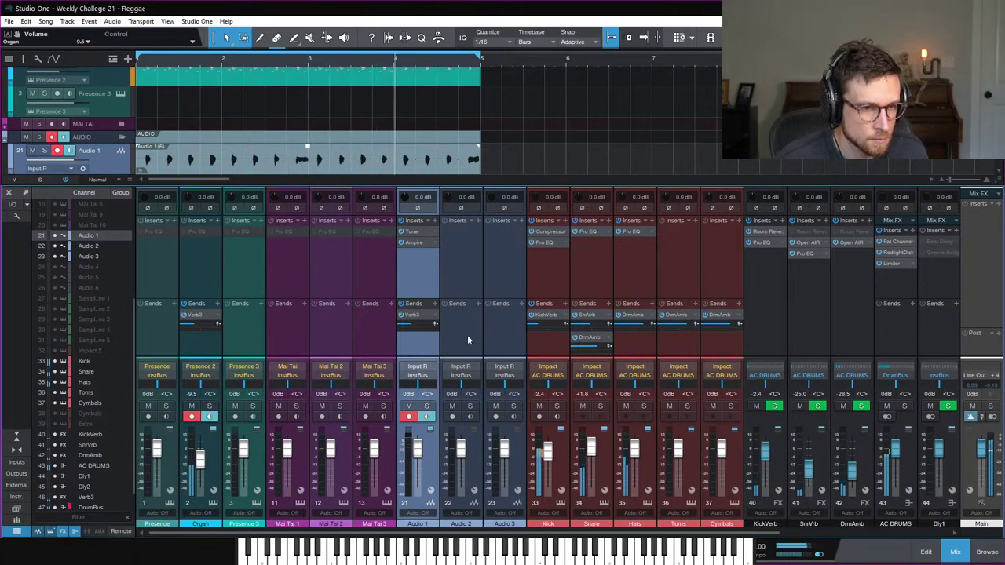
pyautogui.press('F3')
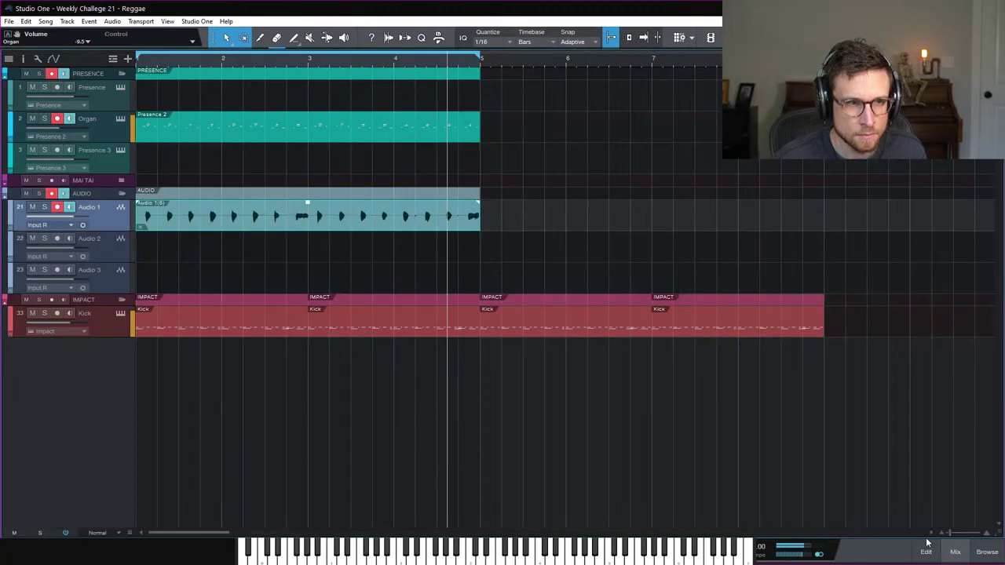
# Step: Analyze the recorded Audio 1 event with Standard detection to create bend markers on its guitar hits
pyautogui.scroll(2, 578, 263)
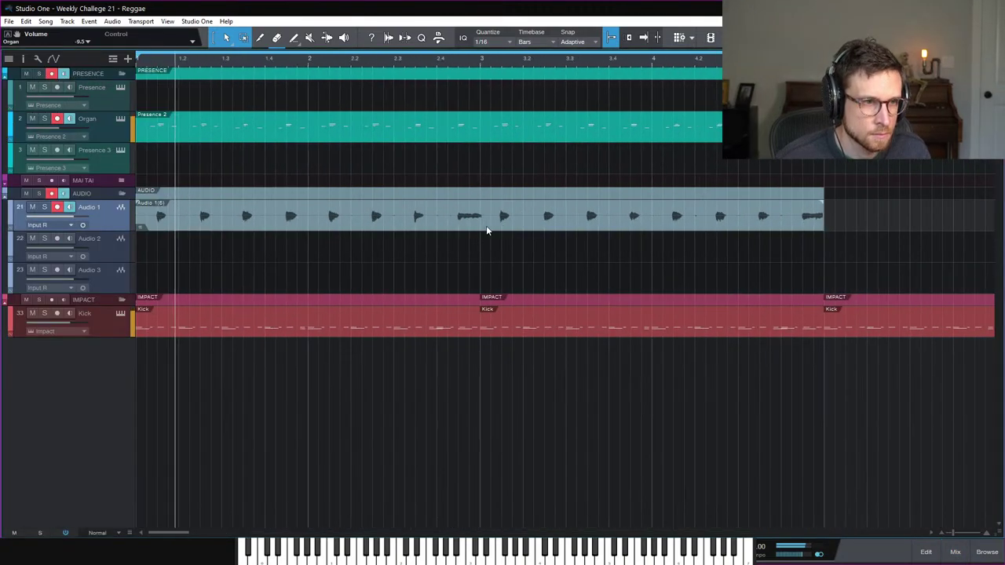
pyautogui.scroll(2, 347, 234)
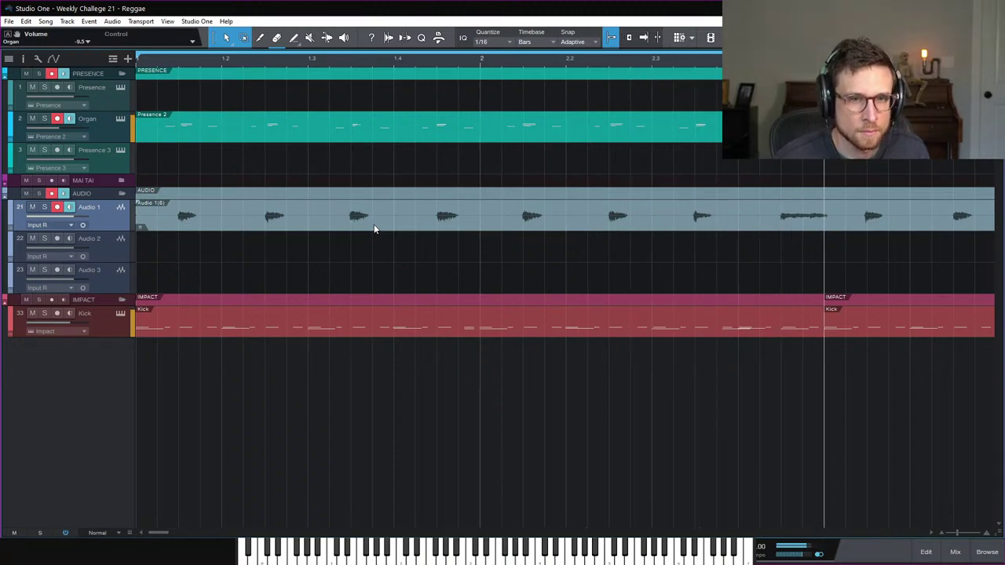
pyautogui.click(374, 227)
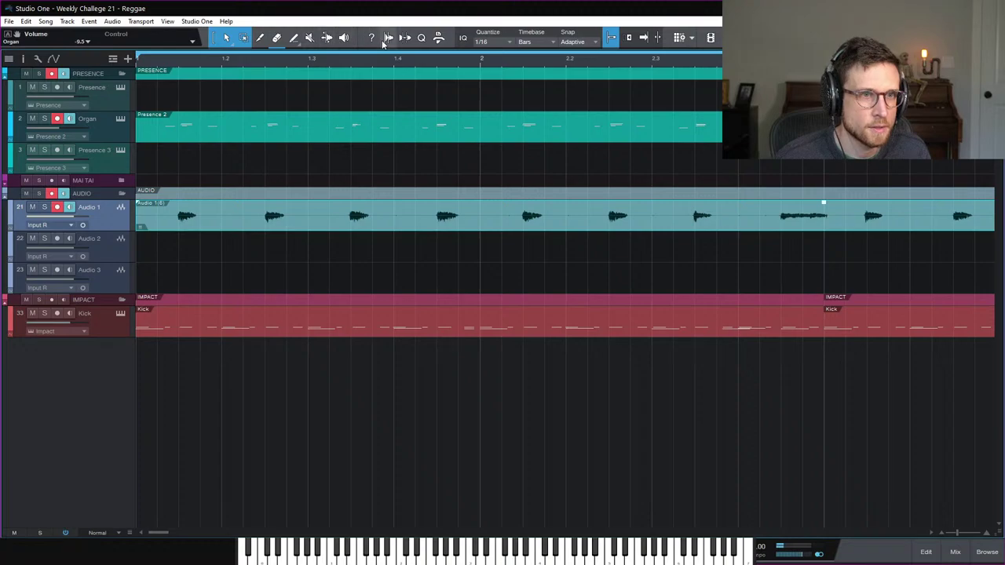
pyautogui.click(327, 39)
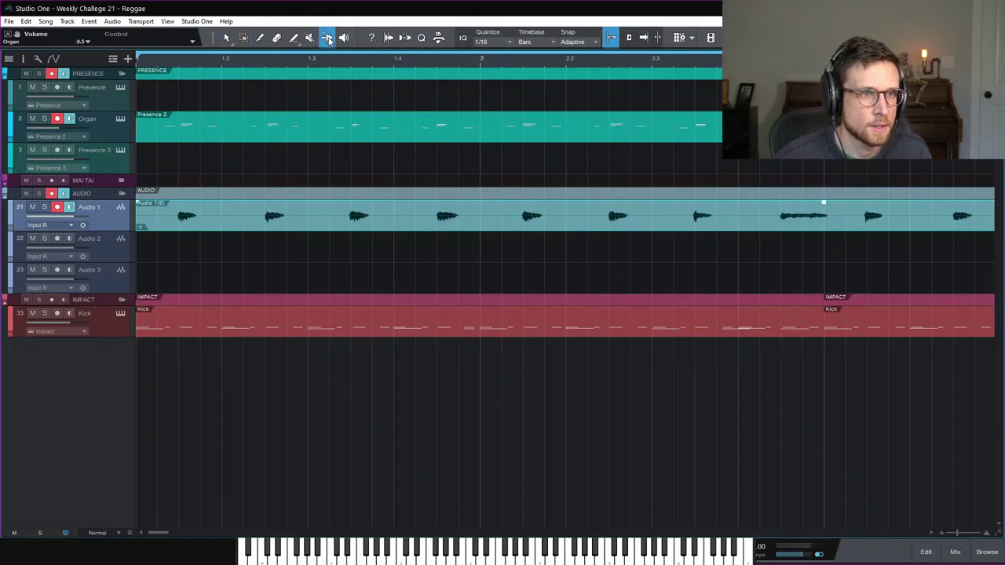
pyautogui.click(390, 39)
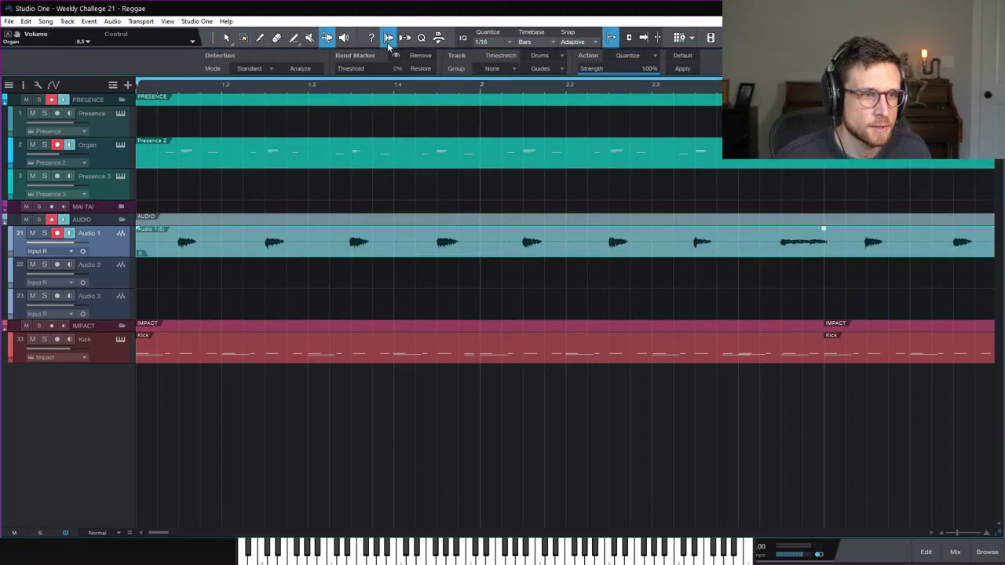
pyautogui.click(300, 69)
# Step: Play the guitar part into bar 2 and bend the off-beat hit after beat 3 slightly later
pyautogui.scroll(6, 205, 267)
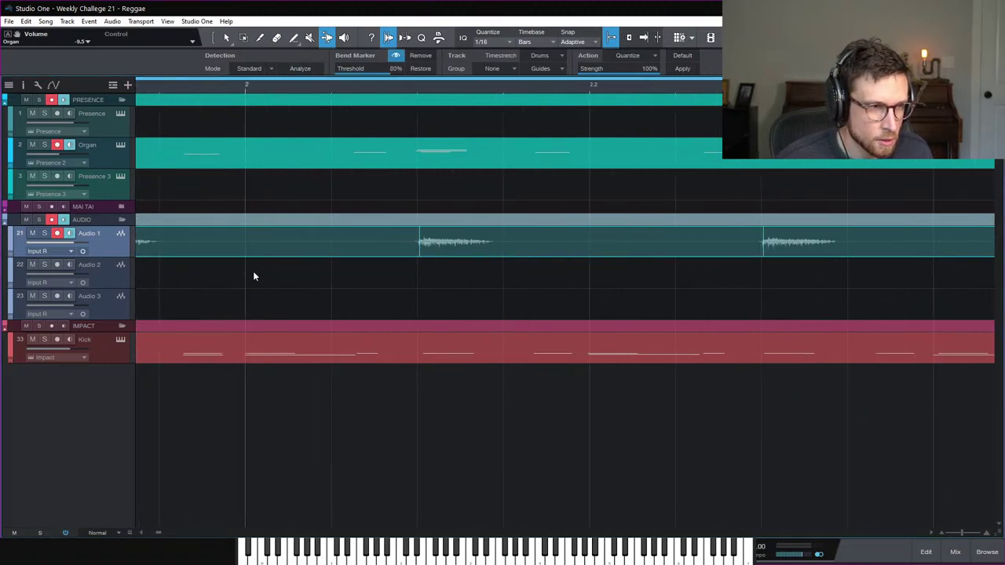
pyautogui.scroll(-1, 297, 286)
pyautogui.click(296, 286)
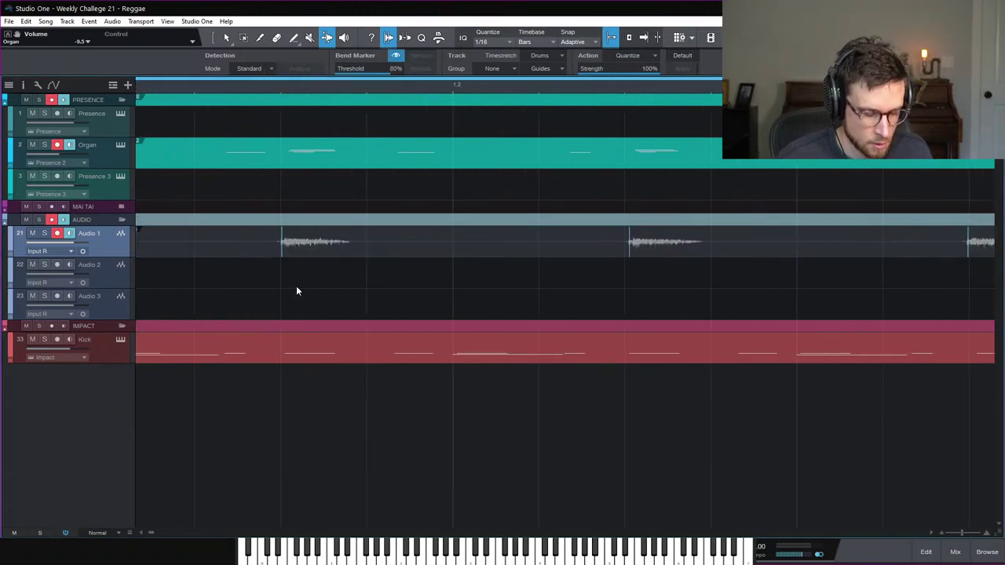
pyautogui.scroll(-2, 293, 286)
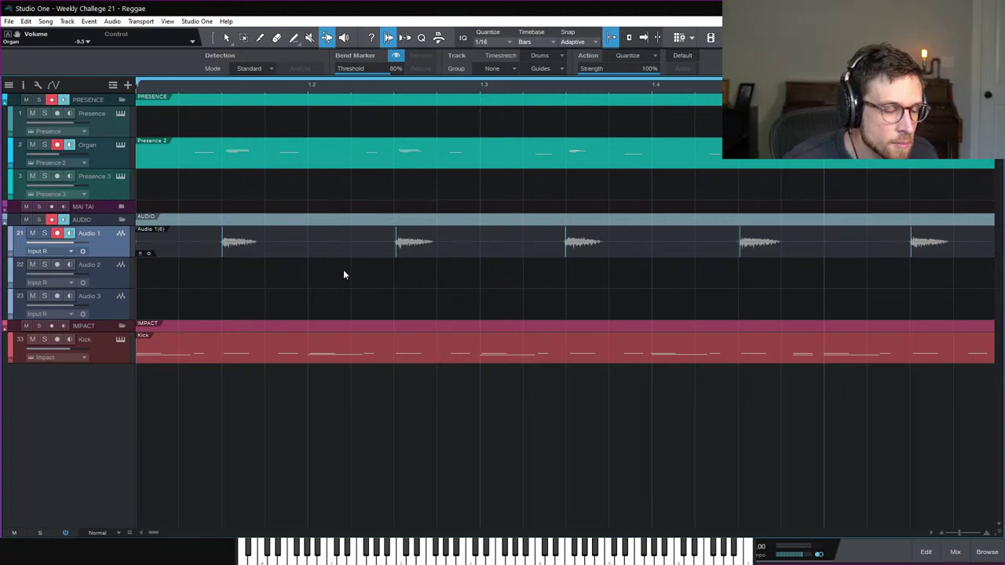
pyautogui.press('space')
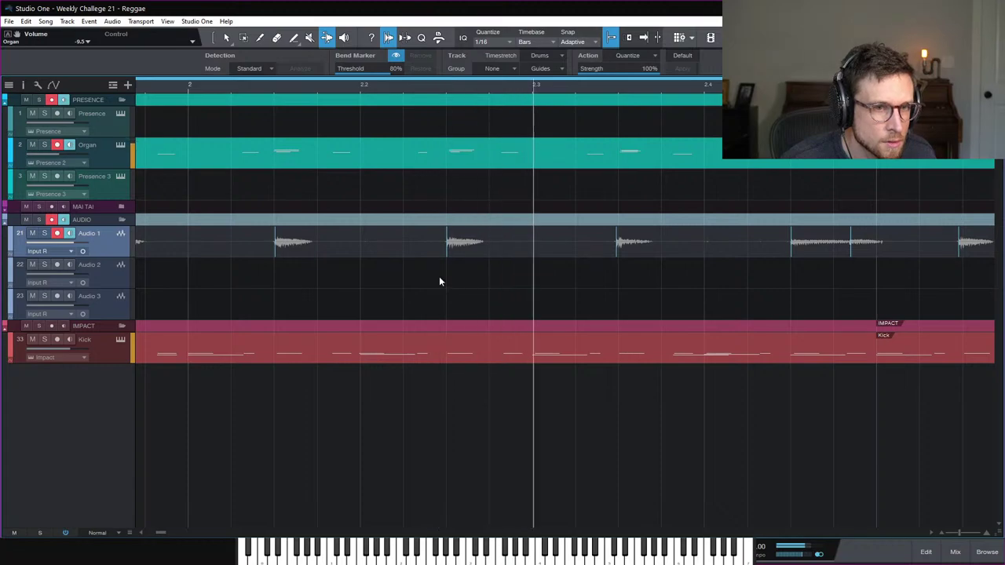
pyautogui.press('space')
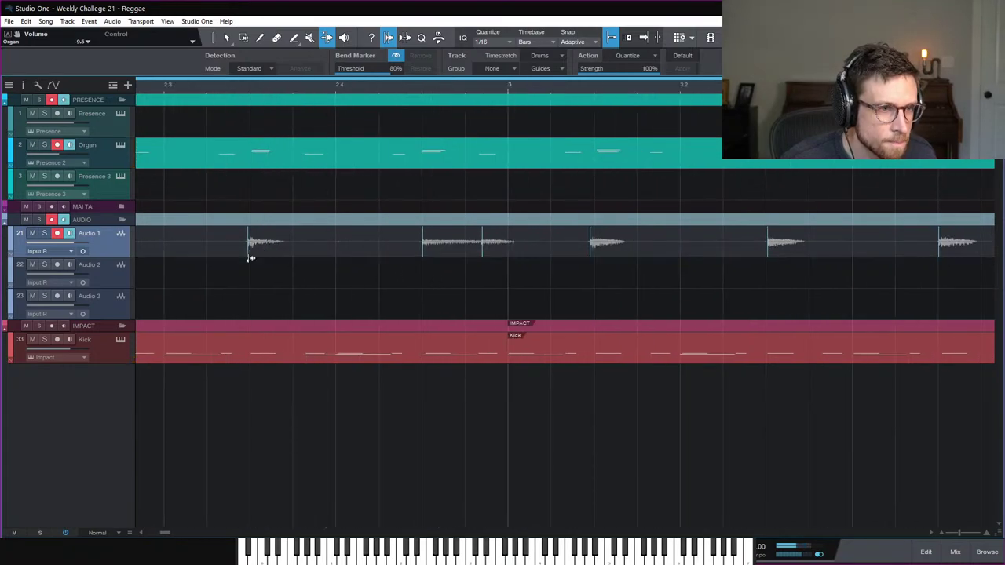
pyautogui.click(253, 258)
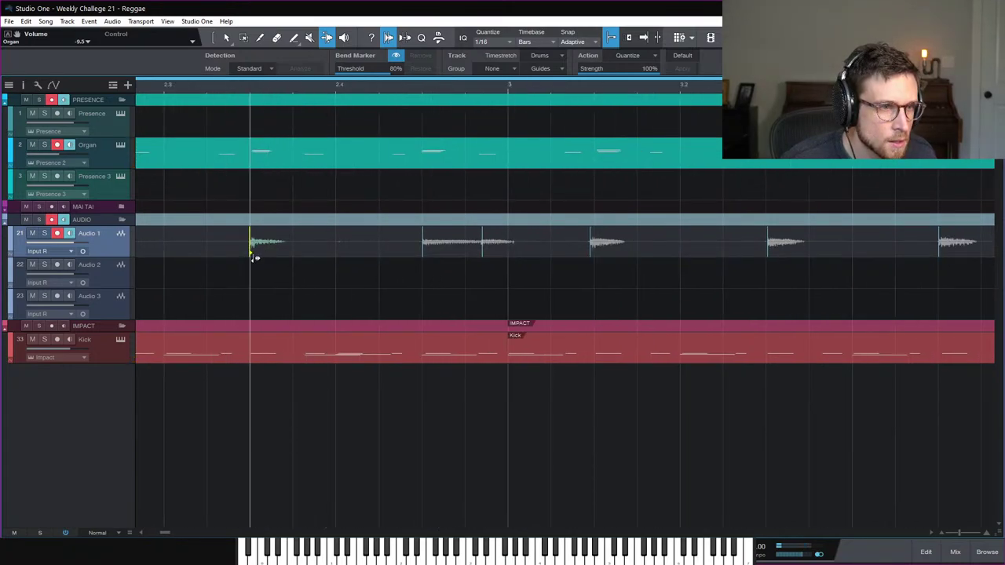
# Step: Replay the part through bar 3 and bend its off-beat guitar hits after beats 1 and 4 slightly later
pyautogui.click(163, 84)
pyautogui.press('space')
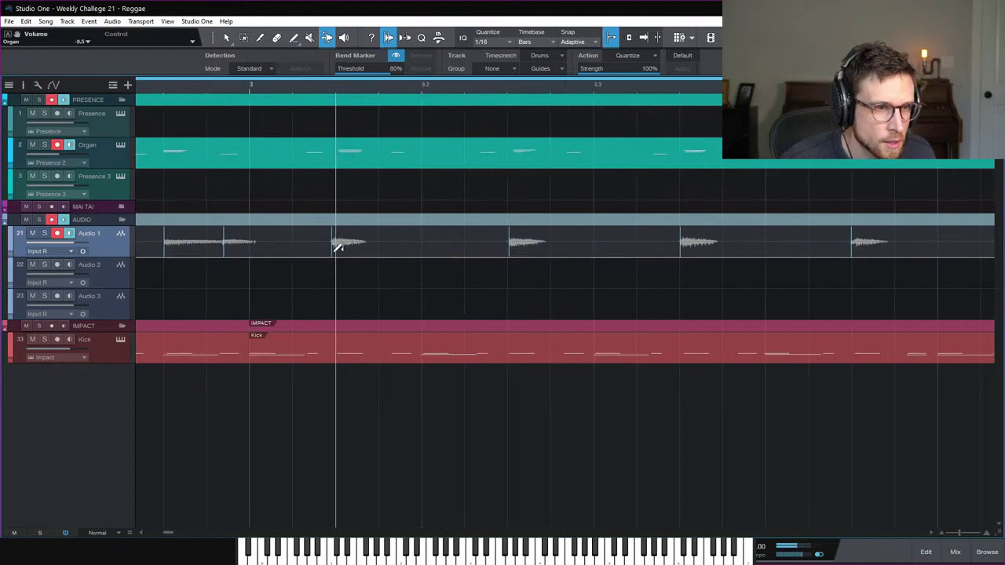
pyautogui.click(333, 250)
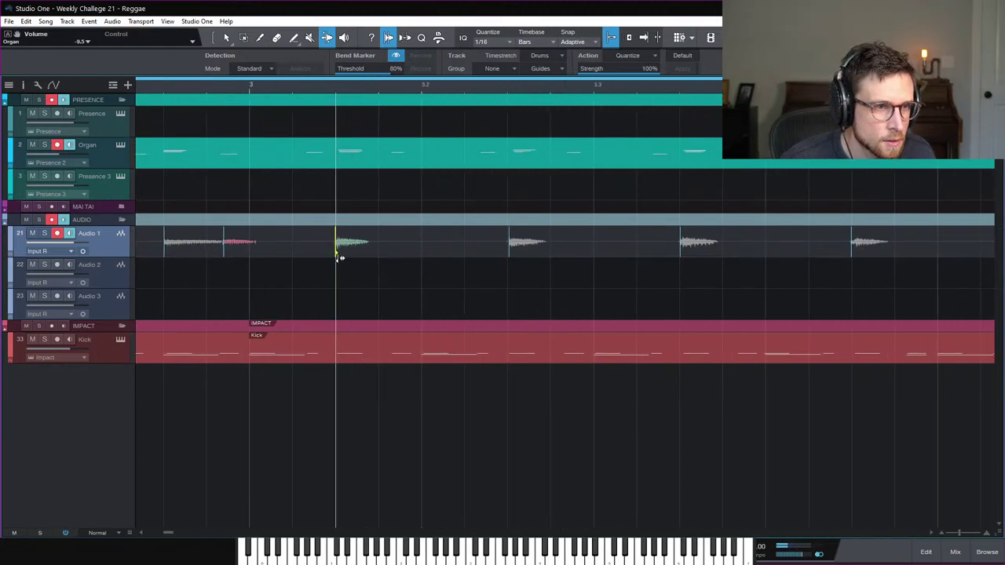
pyautogui.click(211, 85)
pyautogui.press('space')
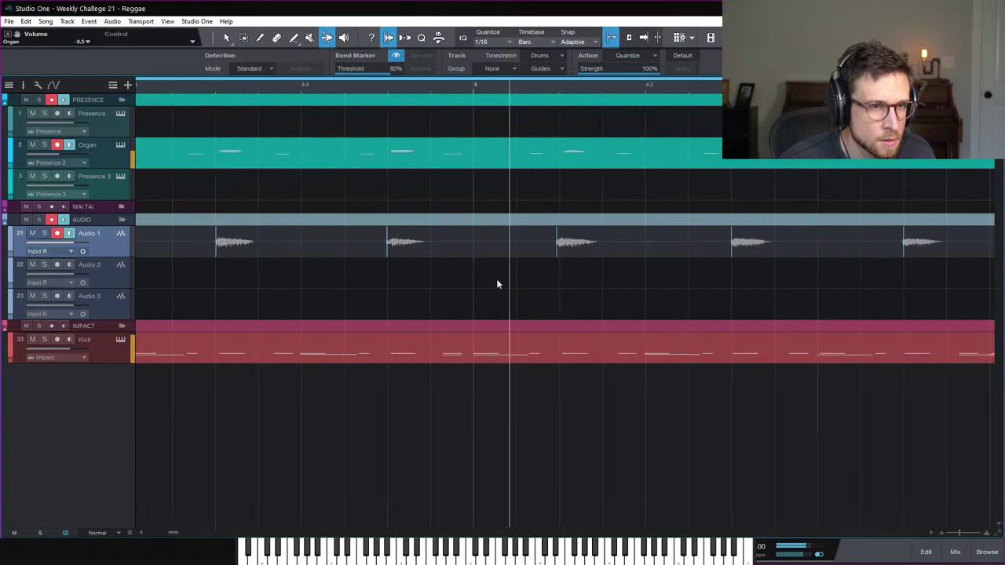
pyautogui.click(325, 254)
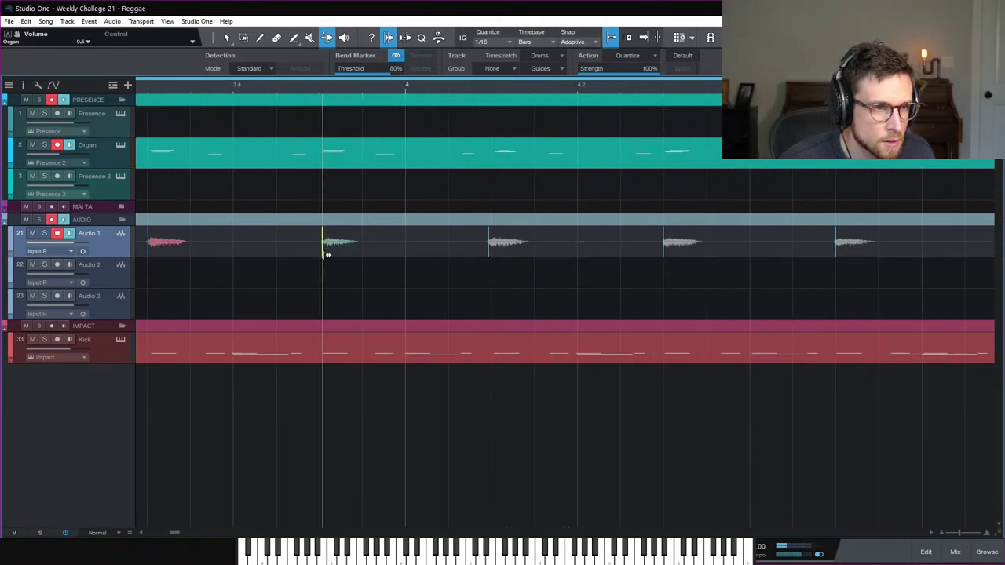
# Step: Play into bar 4 and bend the off-beat guitar hits after beats 1 and 2 slightly later
pyautogui.click(187, 82)
pyautogui.press('space')
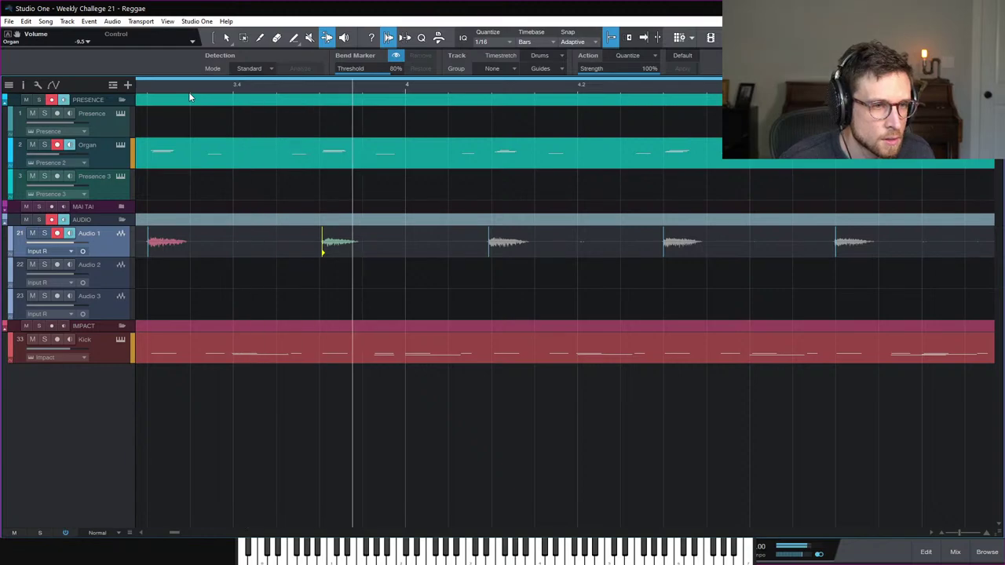
pyautogui.click(490, 252)
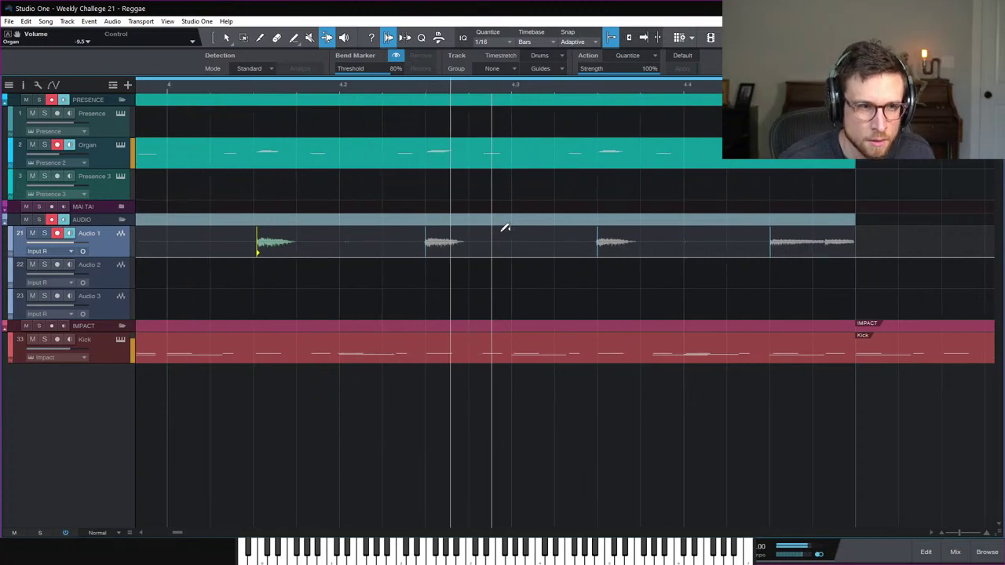
pyautogui.click(433, 245)
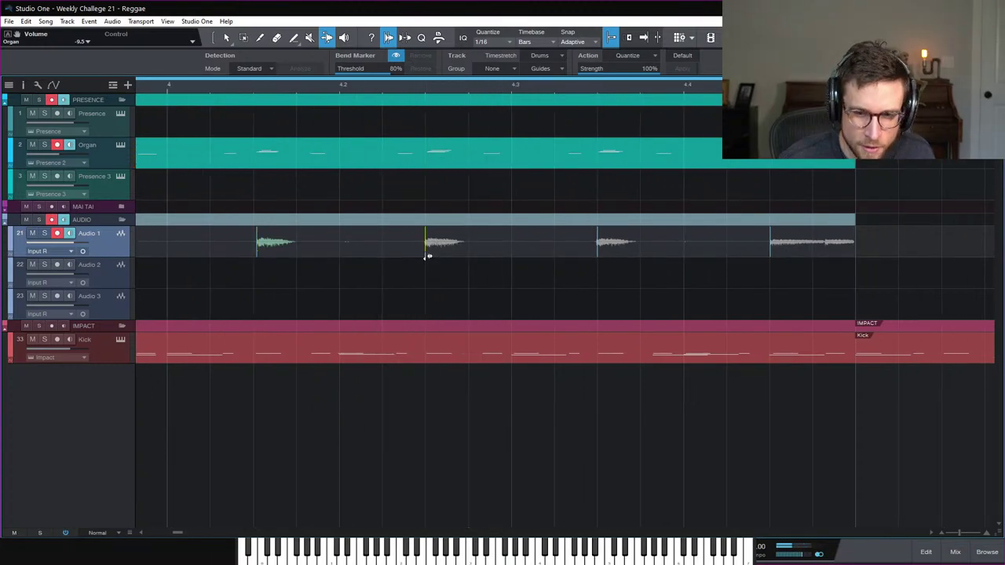
pyautogui.moveTo(429, 248); pyautogui.dragTo(432, 249)
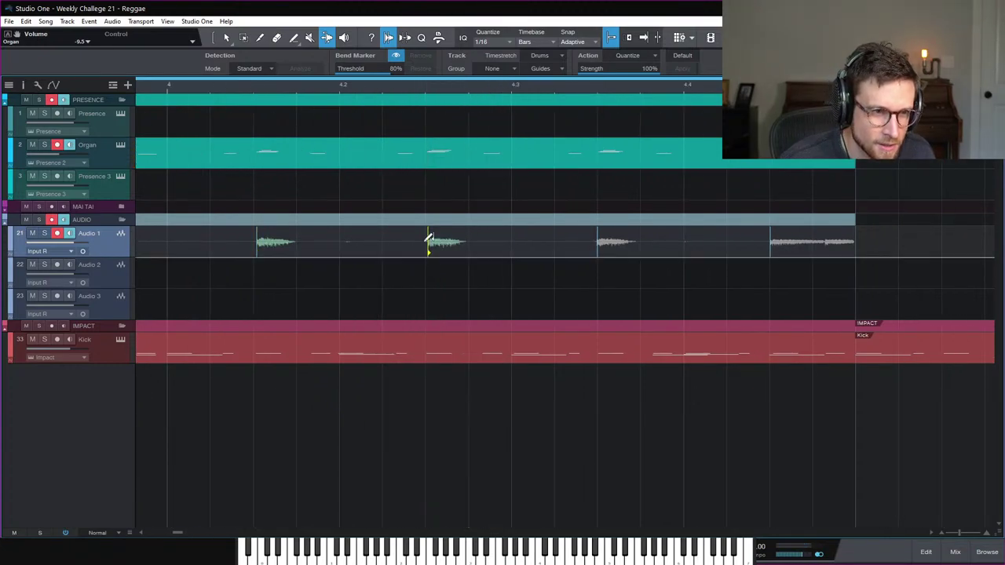
# Step: Bend the off-beat guitar hit after beat 3 of bar 4 slightly later and play the loop to check the timing
pyautogui.click(217, 85)
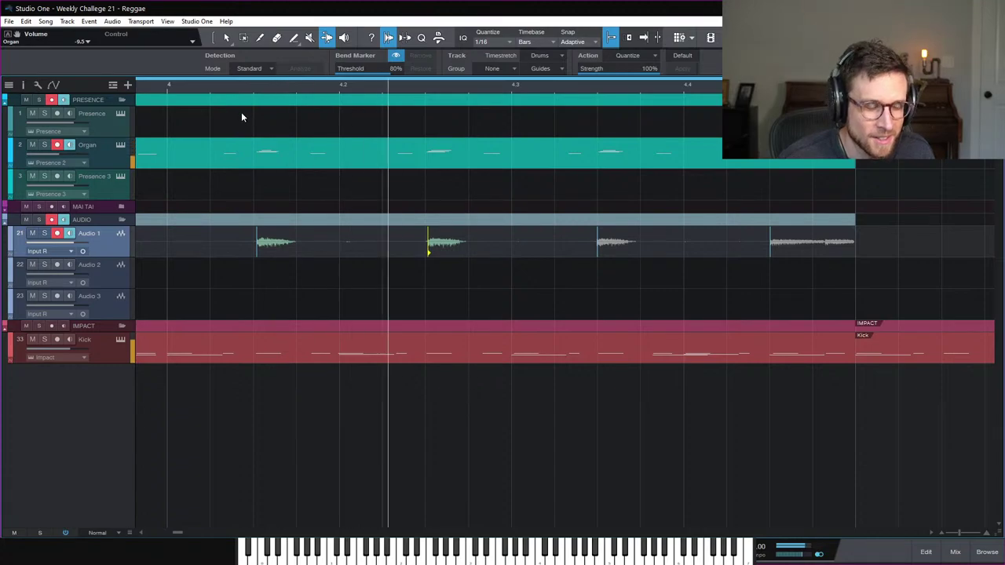
pyautogui.press('space')
pyautogui.click(601, 254)
pyautogui.moveTo(602, 255); pyautogui.dragTo(605, 254)
pyautogui.press('space')
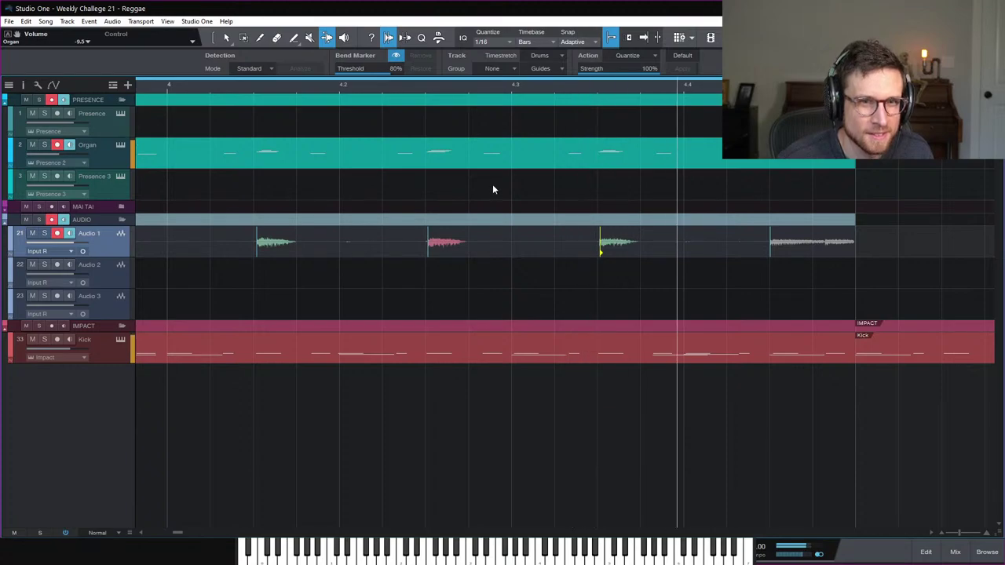
pyautogui.click(780, 250)
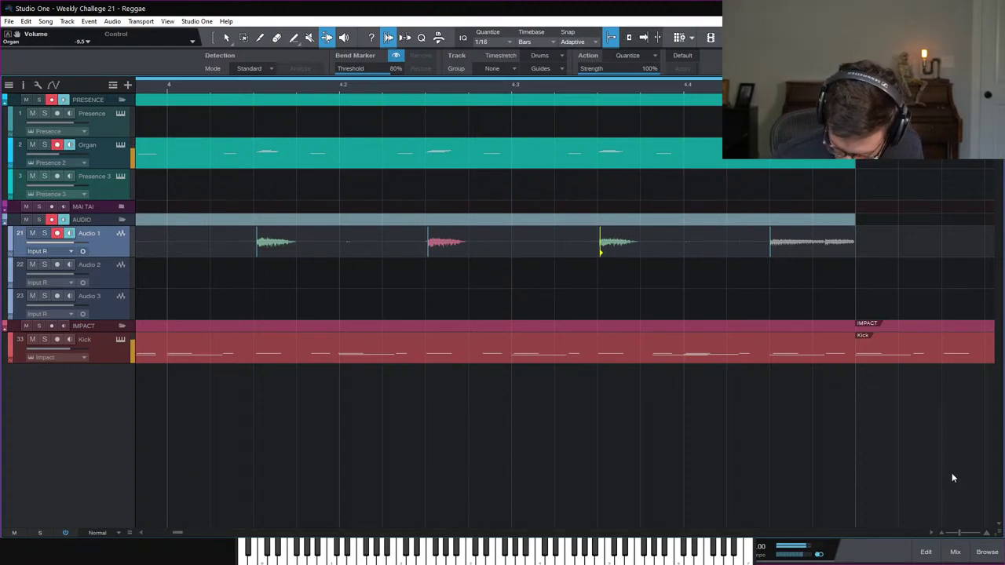
pyautogui.press('space')
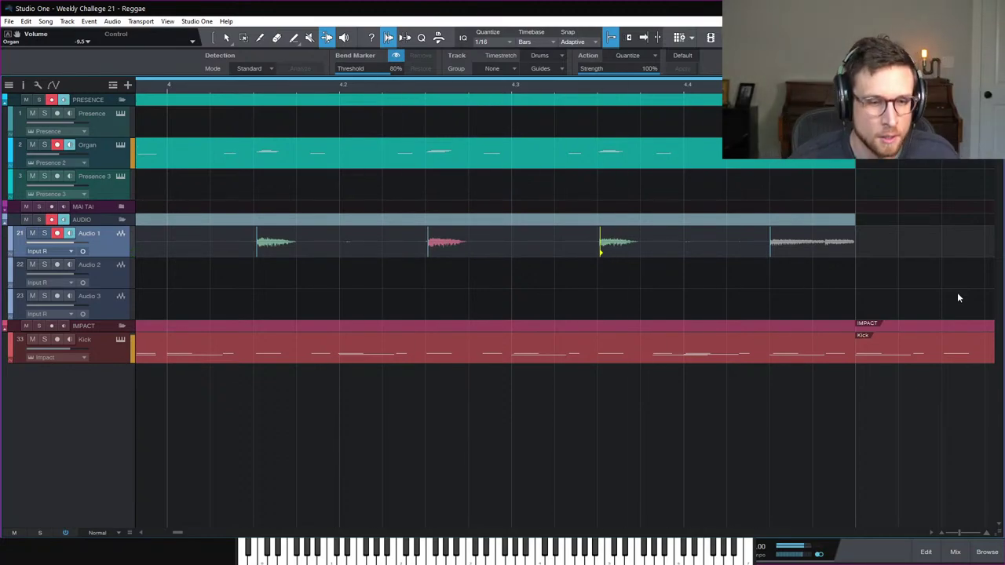
# Step: Insert a Compressor after Ampire on the Audio 1 channel
pyautogui.click(955, 552)
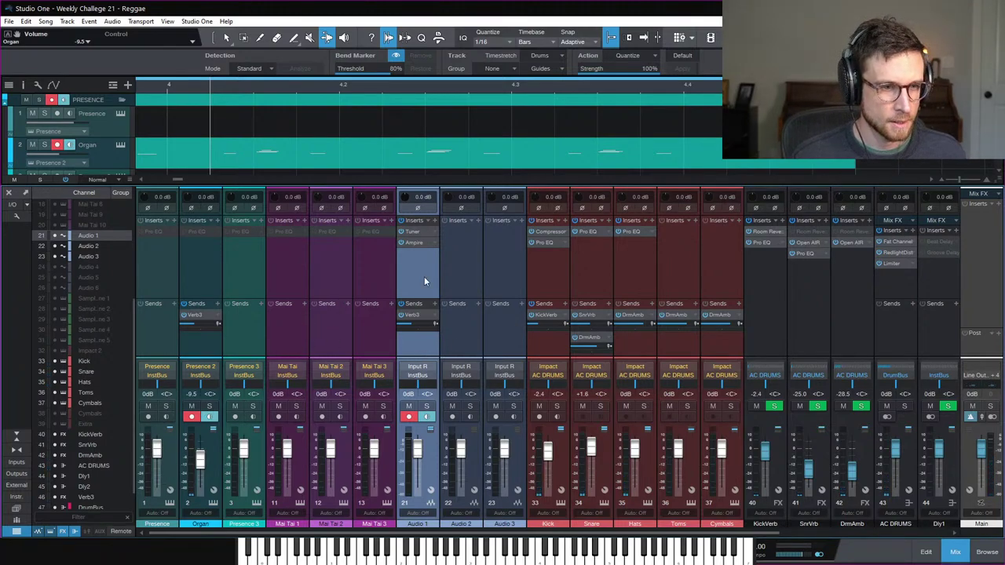
pyautogui.click(434, 223)
pyautogui.write('compre')
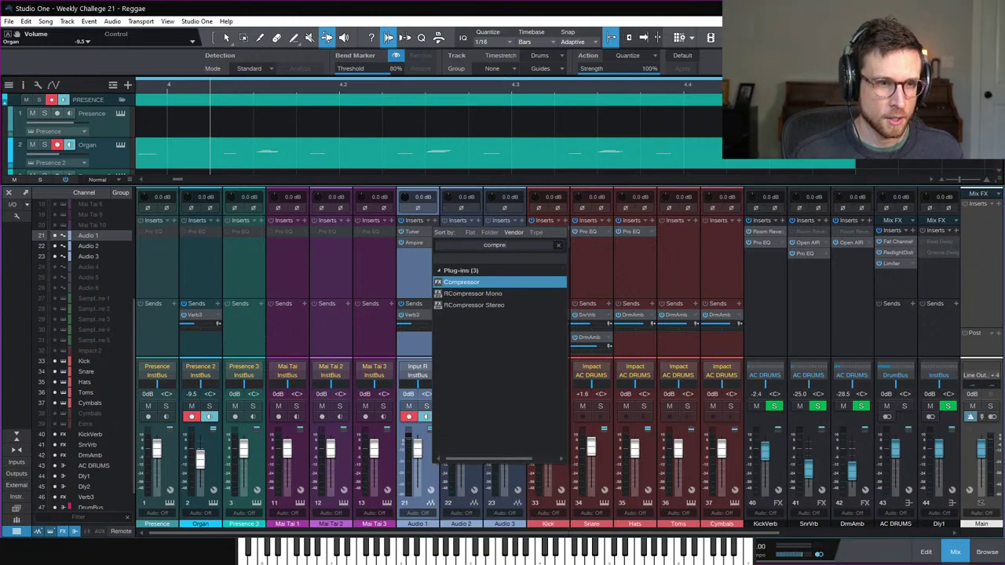
pyautogui.press('Return')
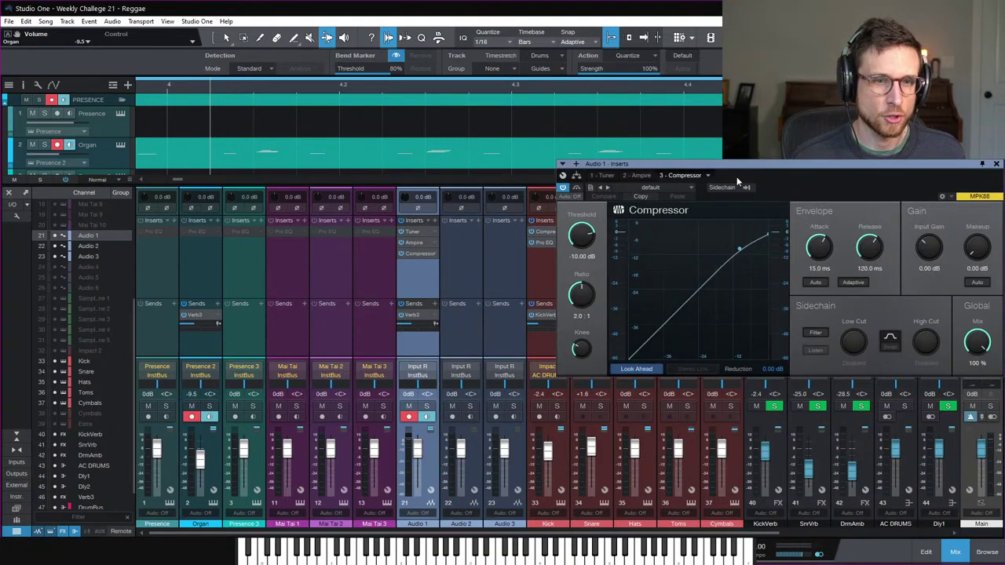
# Step: Set the guitar compressor to 4.32 ms attack, 28.3 ms release, 5.6:1 ratio and -11.44 dB threshold while the loop plays
pyautogui.moveTo(738, 182); pyautogui.dragTo(553, 154)
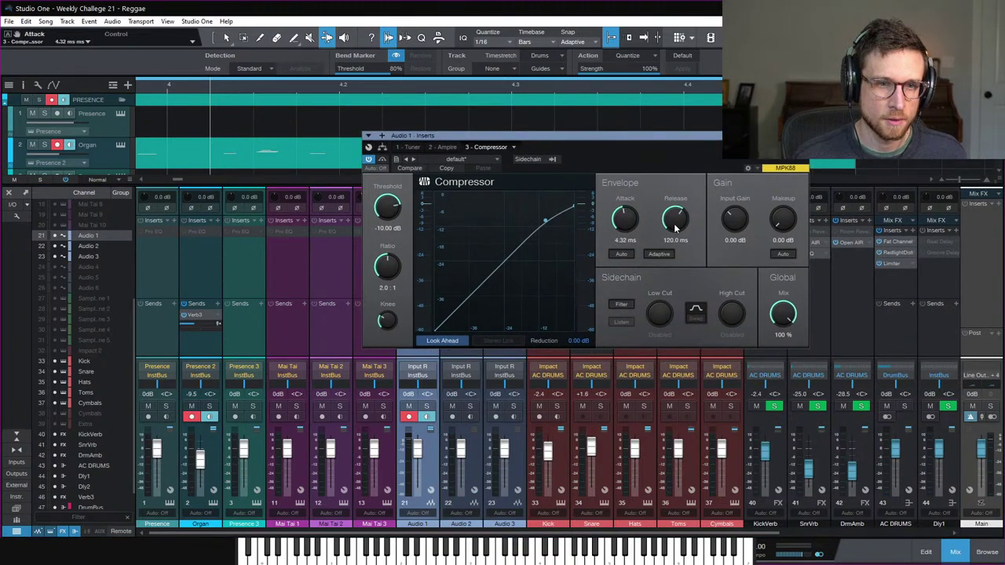
pyautogui.press('space')
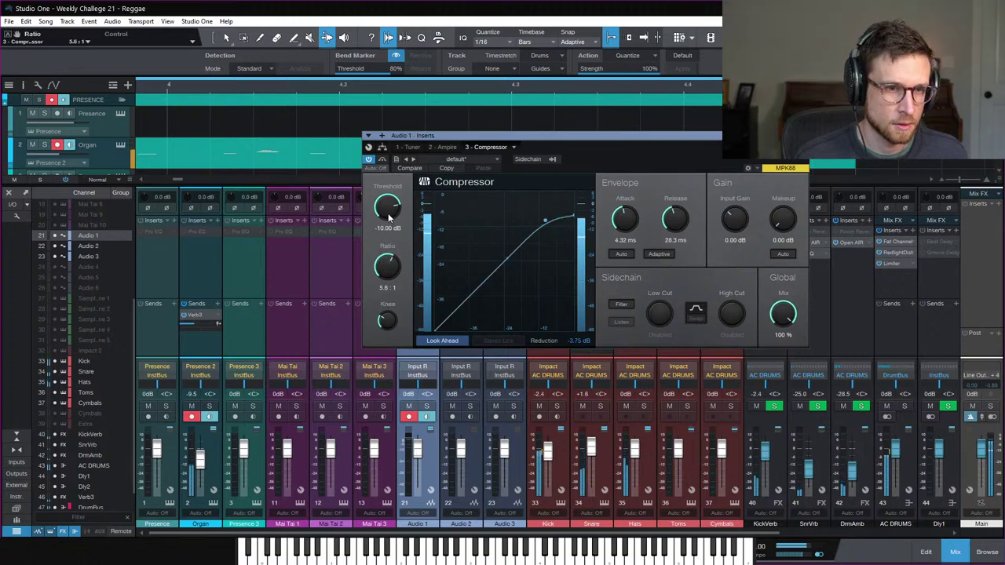
pyautogui.moveTo(387, 210); pyautogui.dragTo(386, 208)
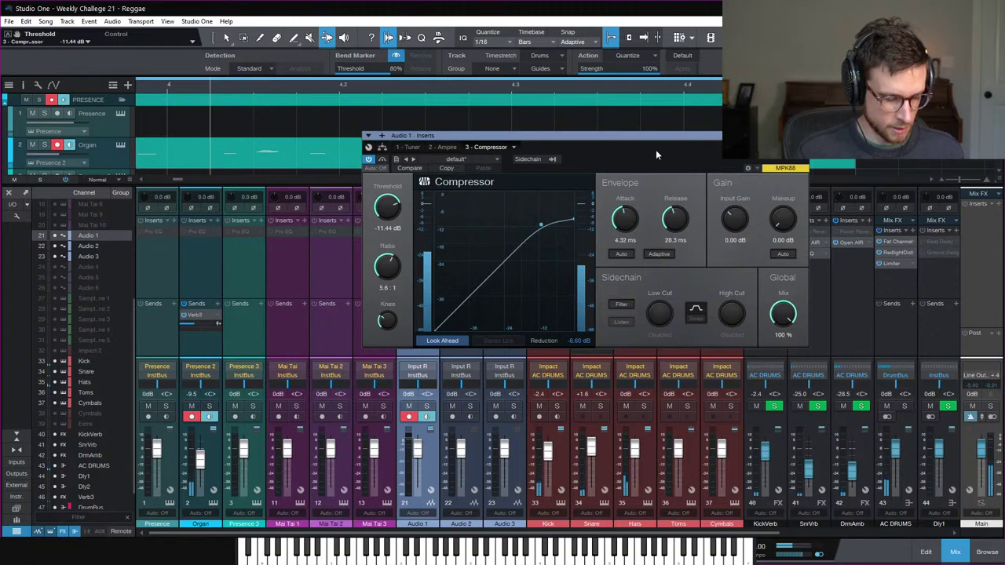
pyautogui.moveTo(675, 138); pyautogui.dragTo(640, 121)
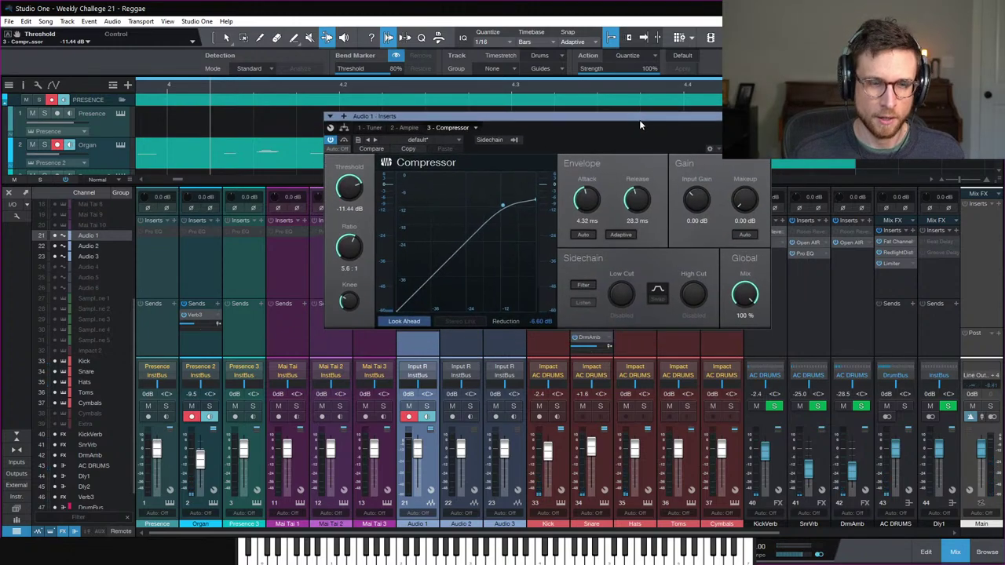
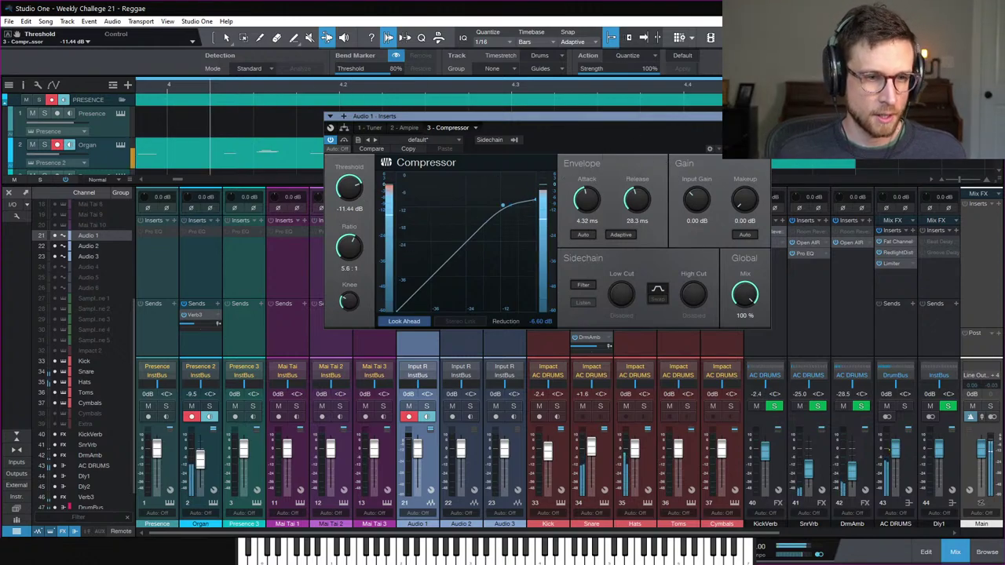
pyautogui.press('Escape')
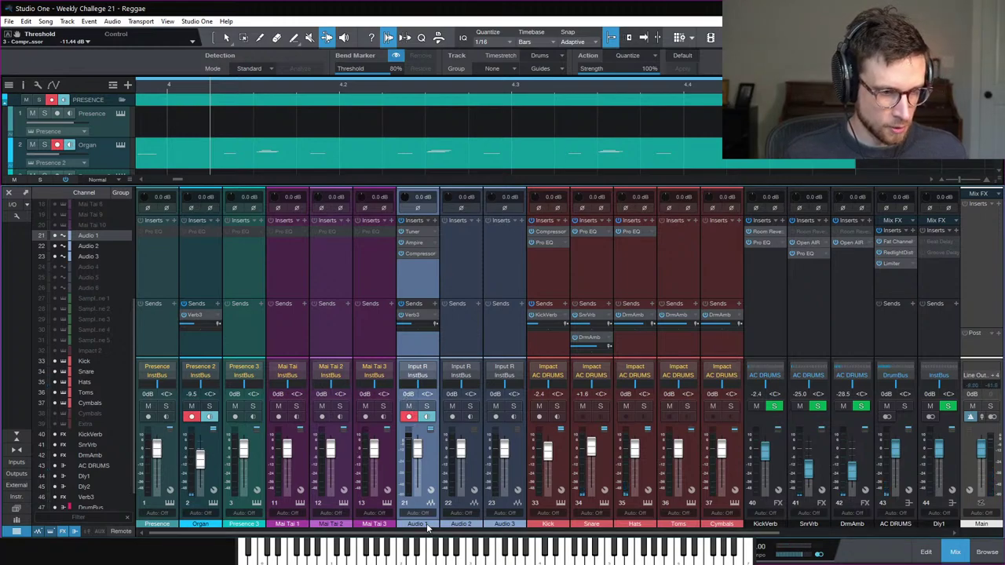
# Step: Rename the Audio 1 channel as Gtr 1, lower it to about -8.2 dB and the Organ to -16.1 dB, and disarm the guitar track
pyautogui.write('Gtr')
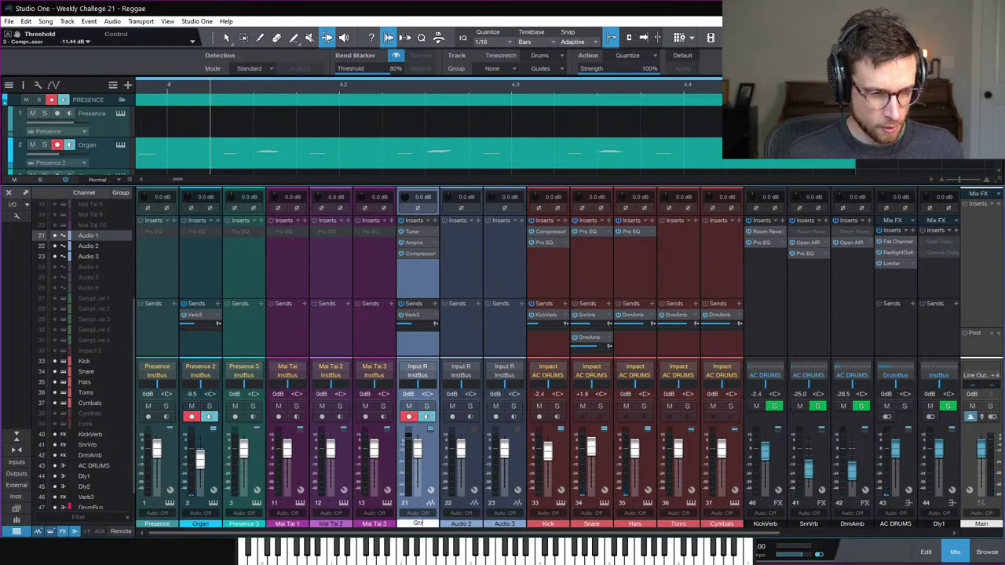
pyautogui.write(' 1')
pyautogui.press('Return')
pyautogui.moveTo(416, 456); pyautogui.dragTo(421, 469)
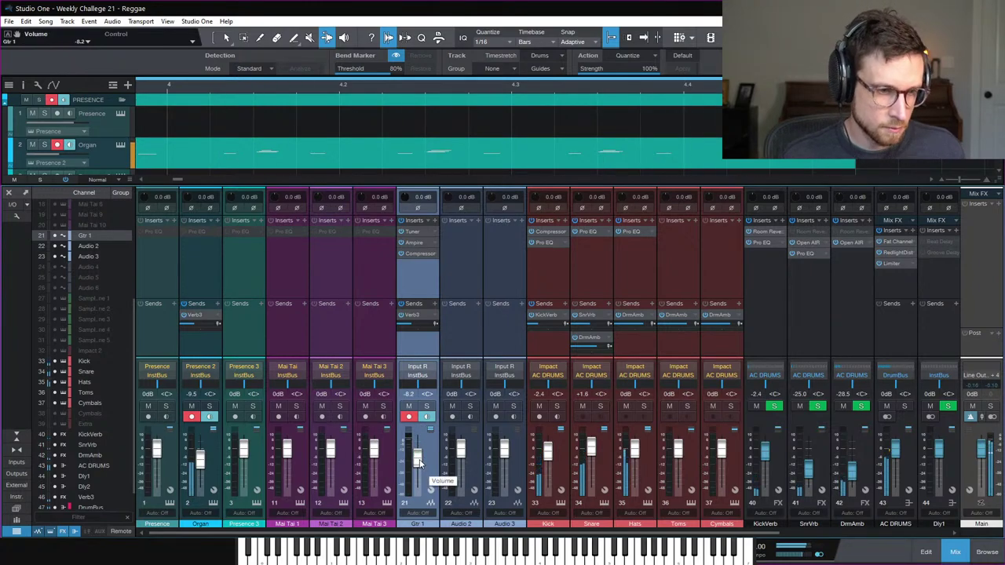
pyautogui.moveTo(421, 463); pyautogui.dragTo(420, 462)
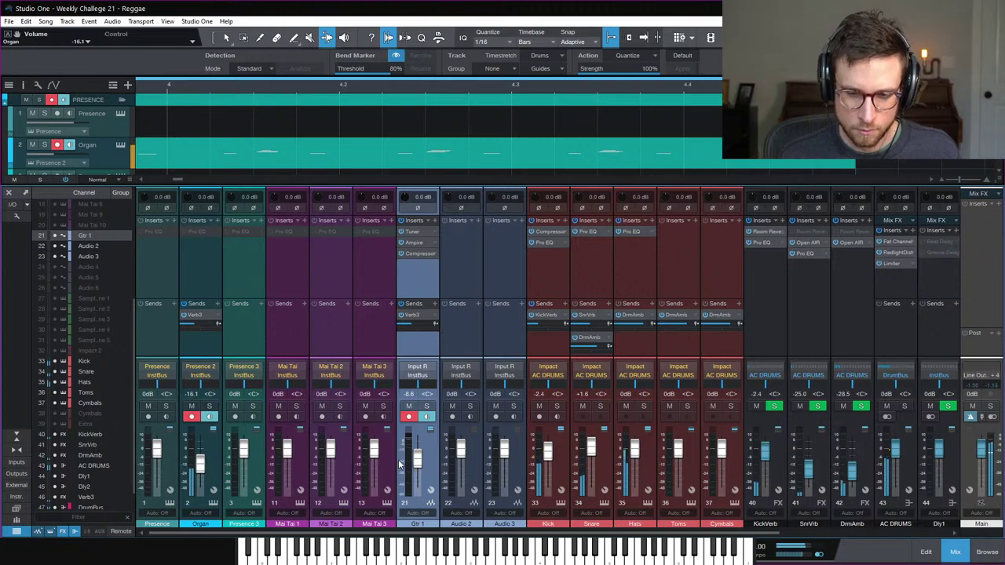
pyautogui.click(409, 417)
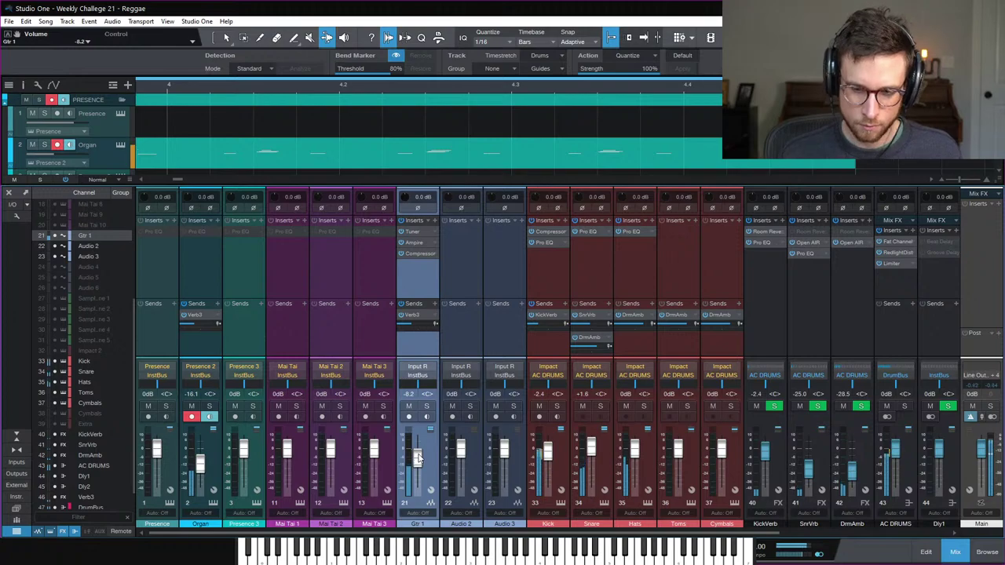
# Step: Hide the mixer, stop playback and bounce the bend-edited guitar event on the Gtr 1 track into a new audio clip
pyautogui.click(937, 551)
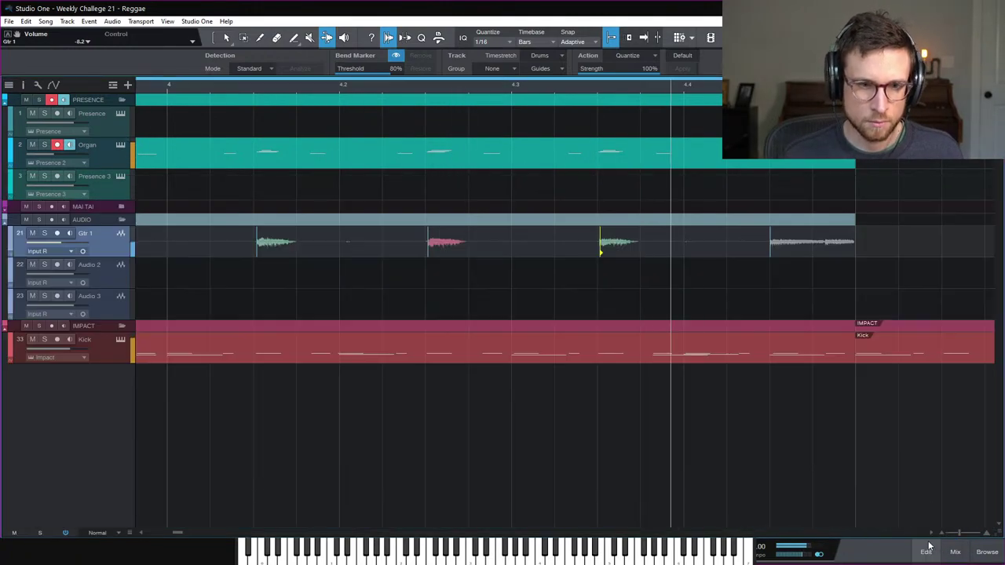
pyautogui.press('F2')
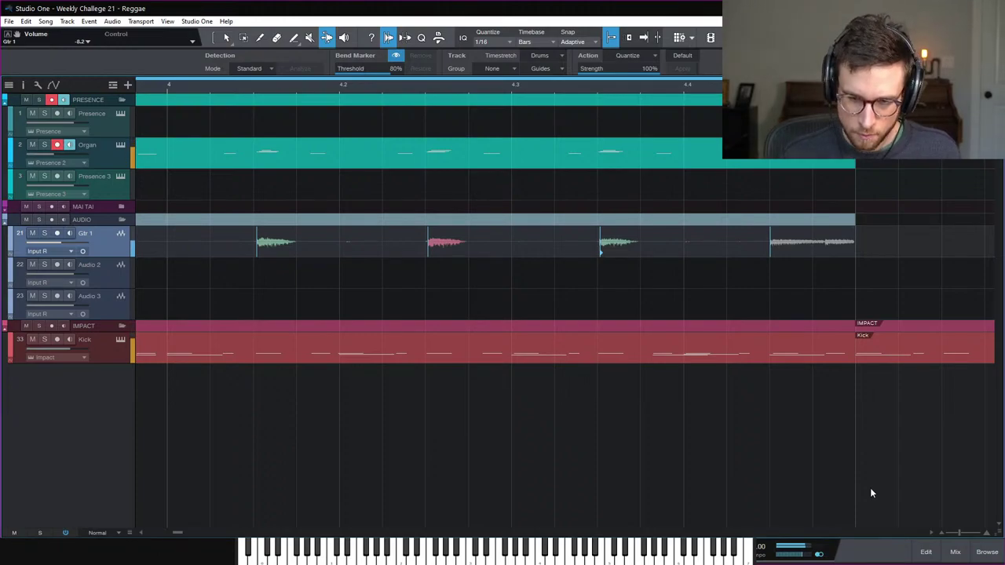
pyautogui.press('w')
pyautogui.press('w')
pyautogui.press('w')
pyautogui.press('space')
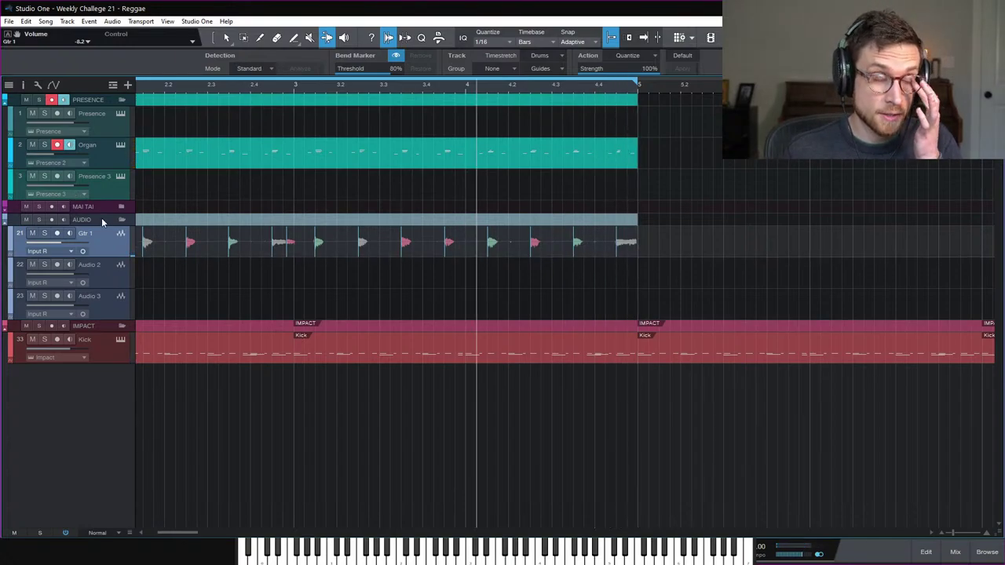
pyautogui.click(227, 37)
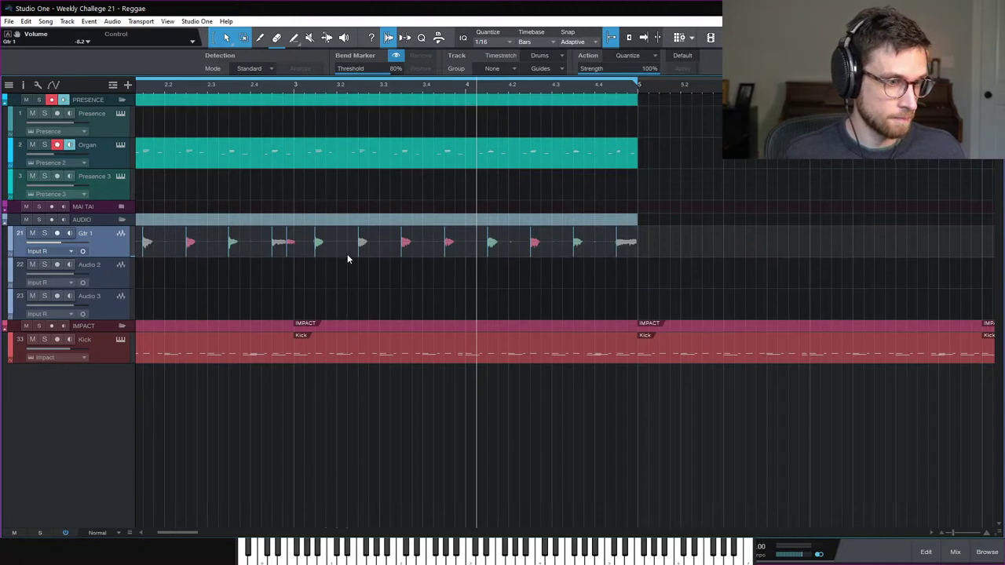
pyautogui.click(347, 256)
pyautogui.press('w')
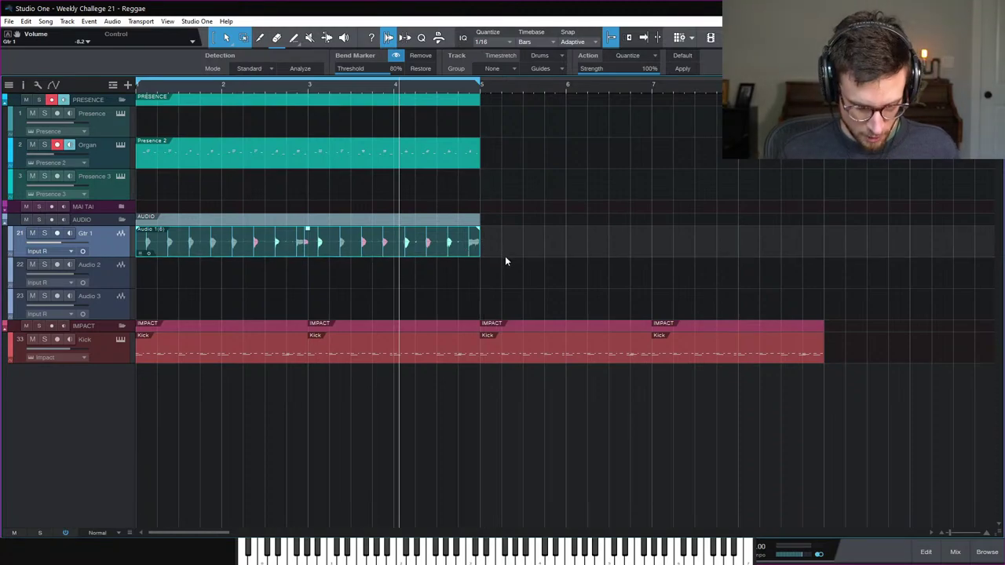
pyautogui.hotkey('ctrl', 'z')
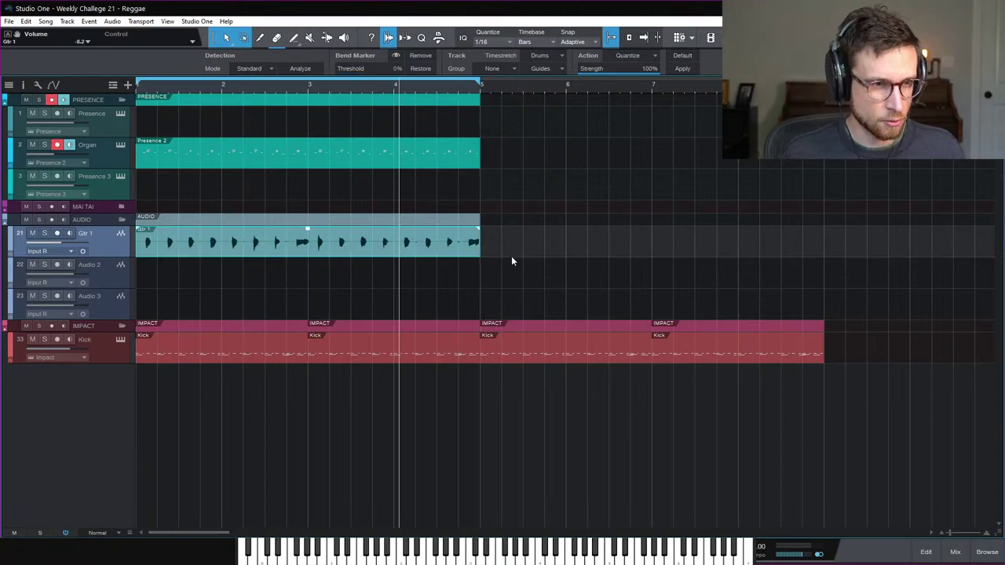
# Step: Play the loop with the Organ track soloed and set its Verb3 send level to about -10.1 dB
pyautogui.press('w')
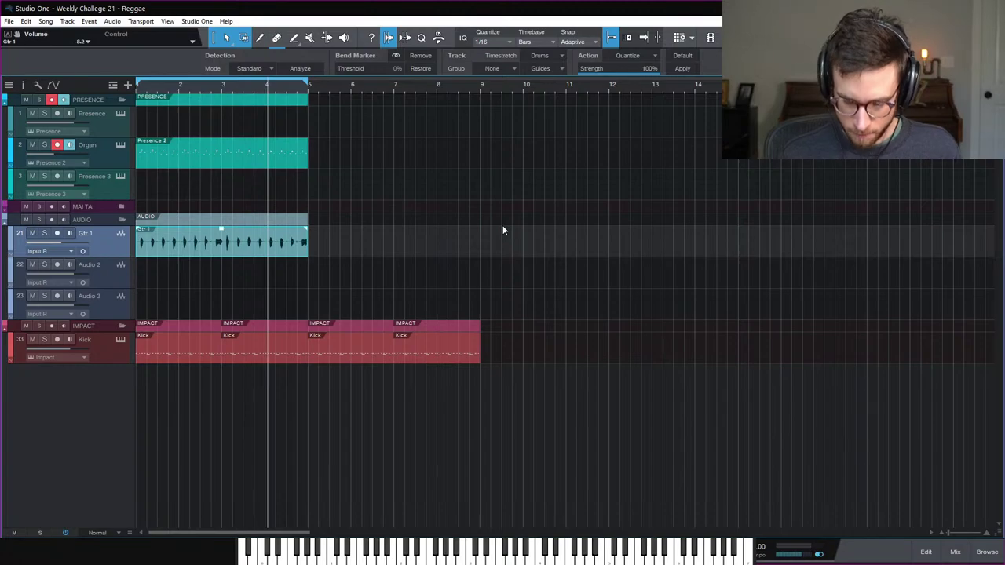
pyautogui.press('space')
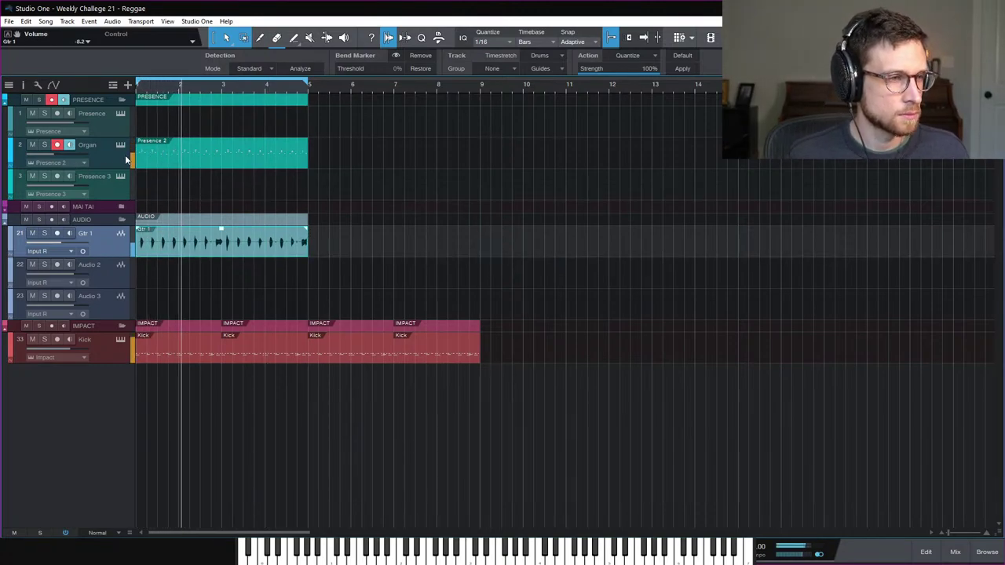
pyautogui.press('s')
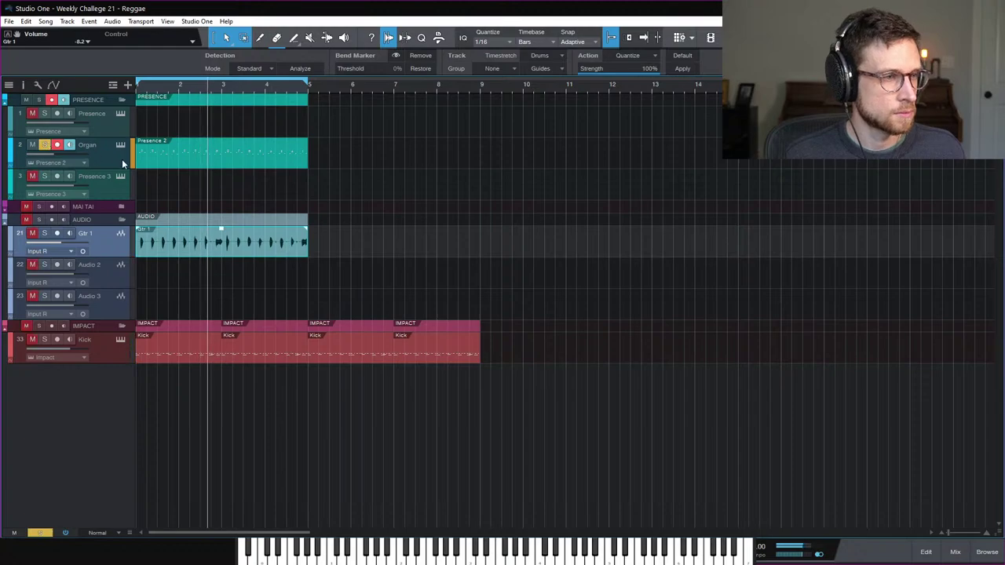
pyautogui.click(120, 160)
pyautogui.click(955, 552)
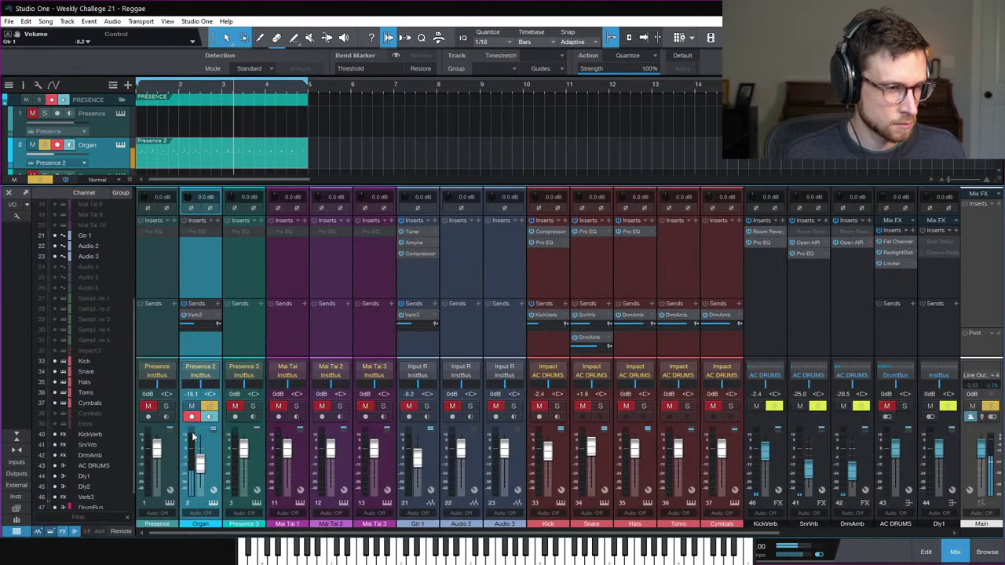
pyautogui.moveTo(195, 324); pyautogui.dragTo(213, 326)
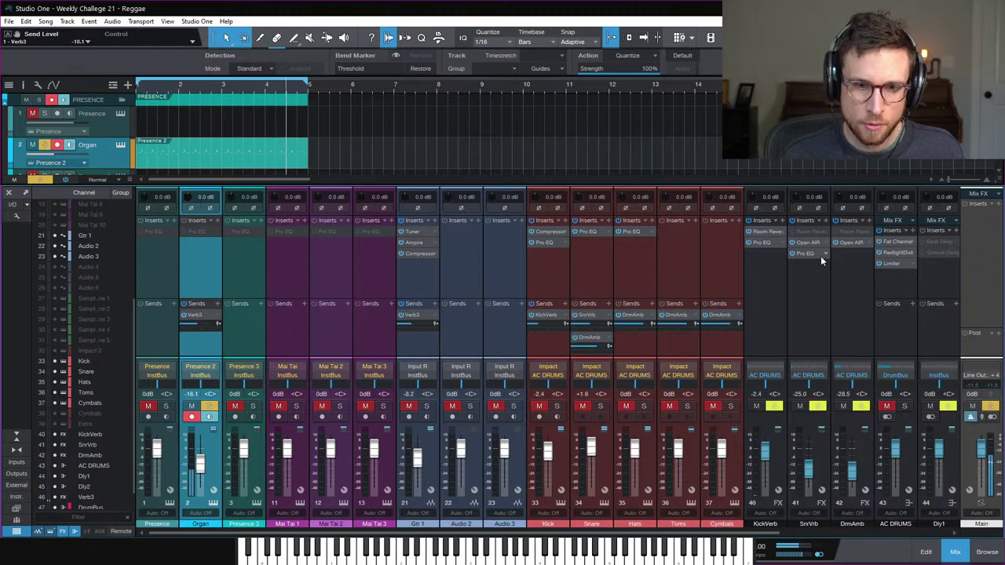
# Step: Copy the Pro EQ from the SnrVrb channel to the Verb3 channel and set its low cut to 204 Hz
pyautogui.hscroll(5, 817, 286)
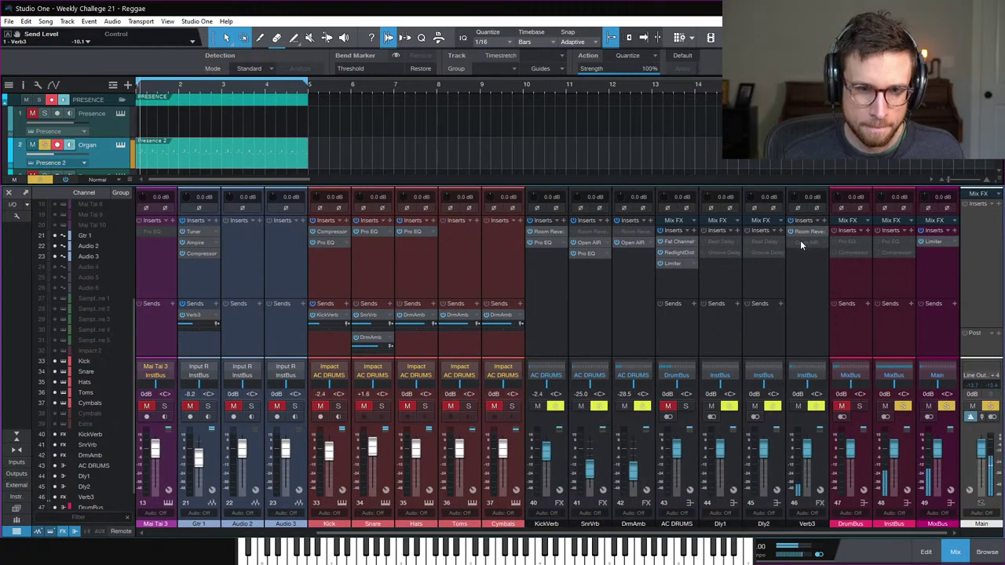
pyautogui.moveTo(604, 256); pyautogui.dragTo(809, 263)
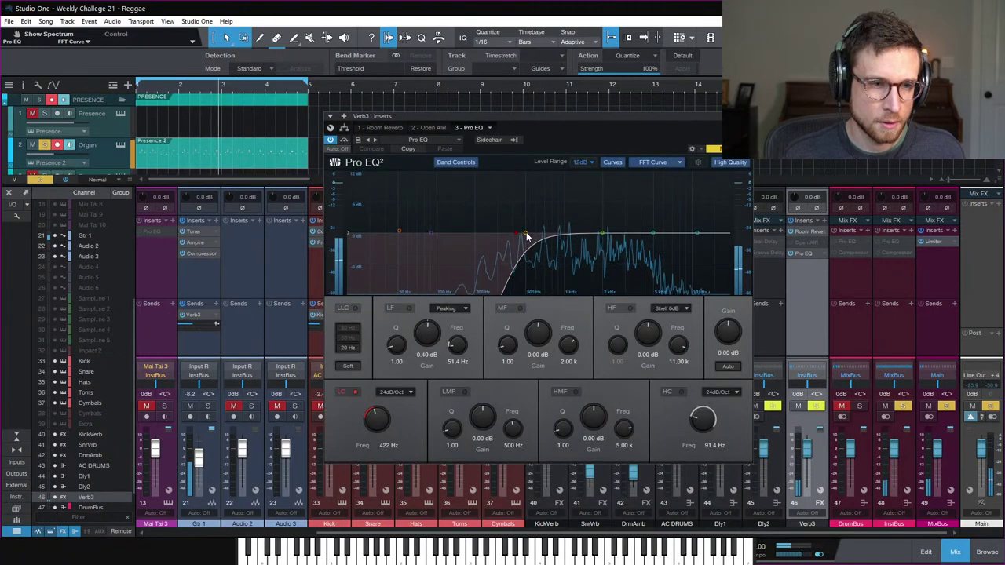
pyautogui.moveTo(372, 418); pyautogui.dragTo(371, 428)
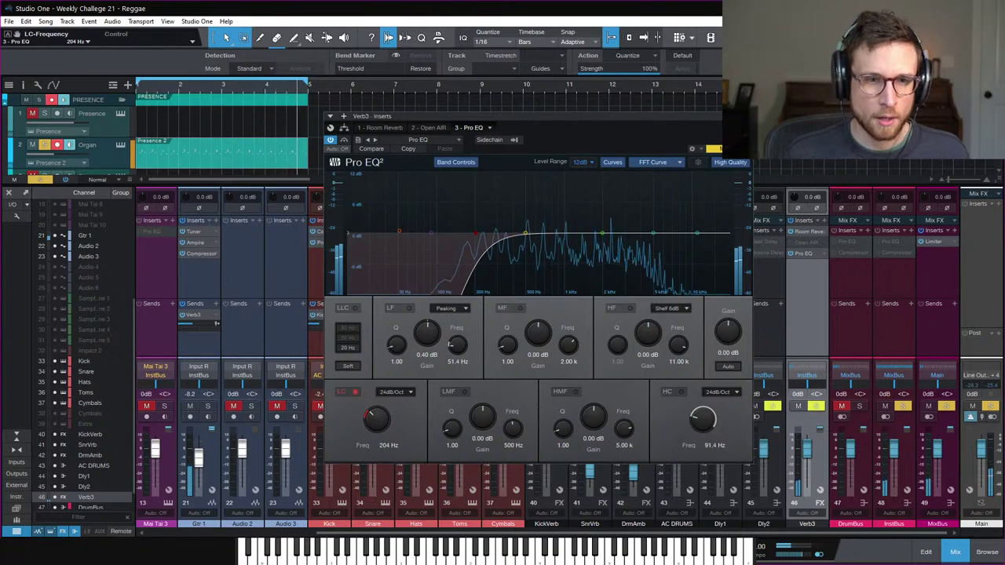
pyautogui.click(791, 416)
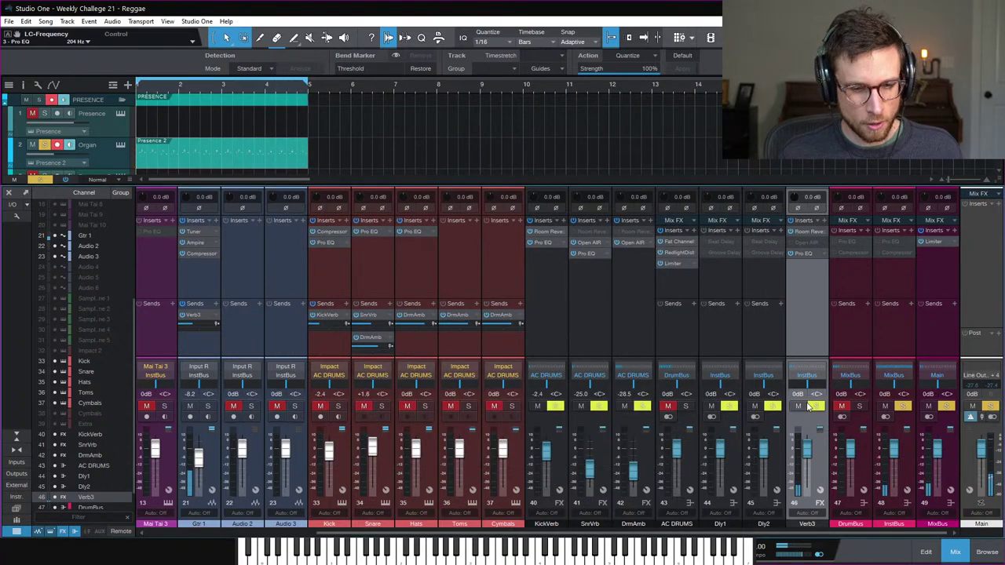
# Step: Return to the full arrangement view, clear all solos and play the loop with every track
pyautogui.hscroll(-5, 751, 366)
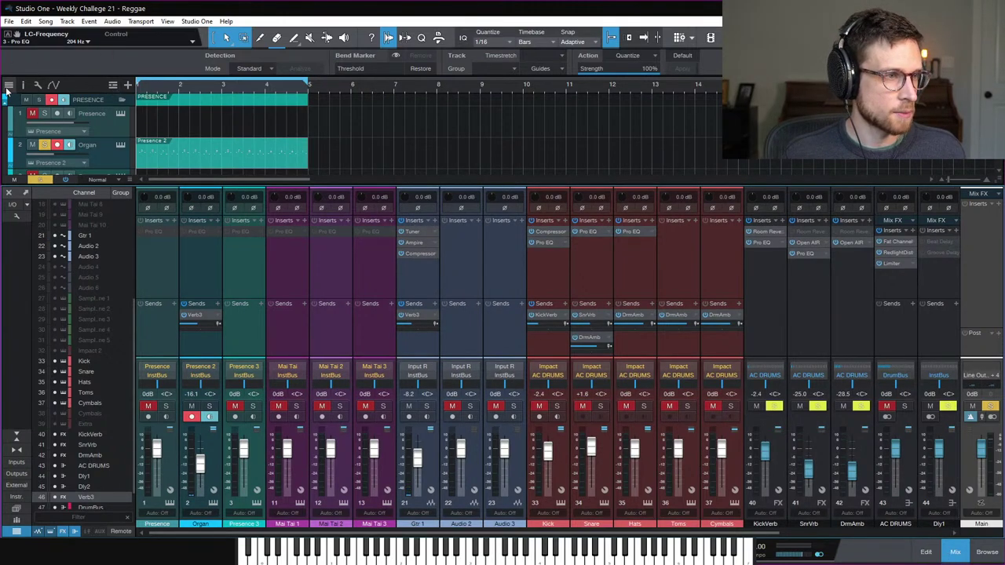
pyautogui.click(955, 552)
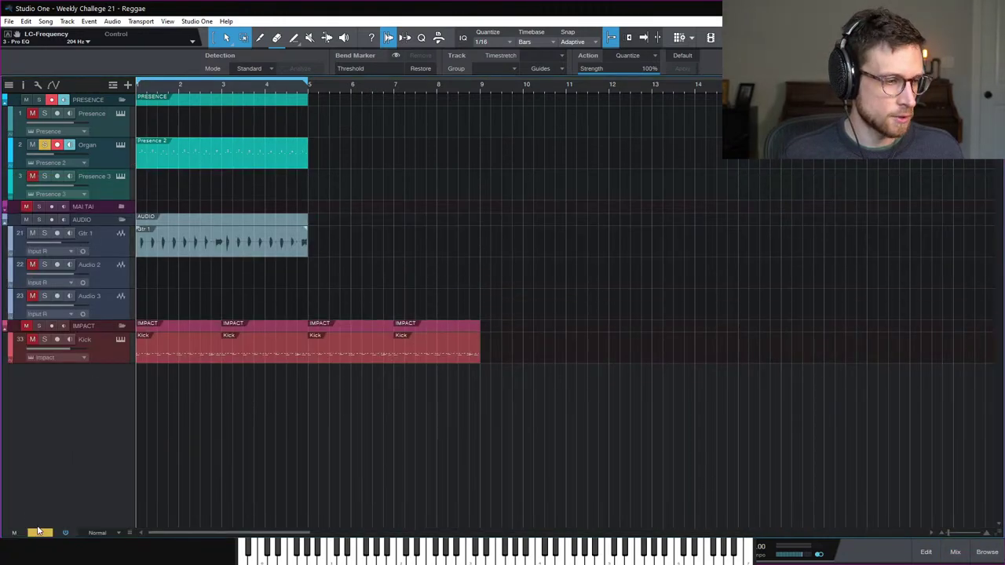
pyautogui.click(40, 531)
pyautogui.press('space')
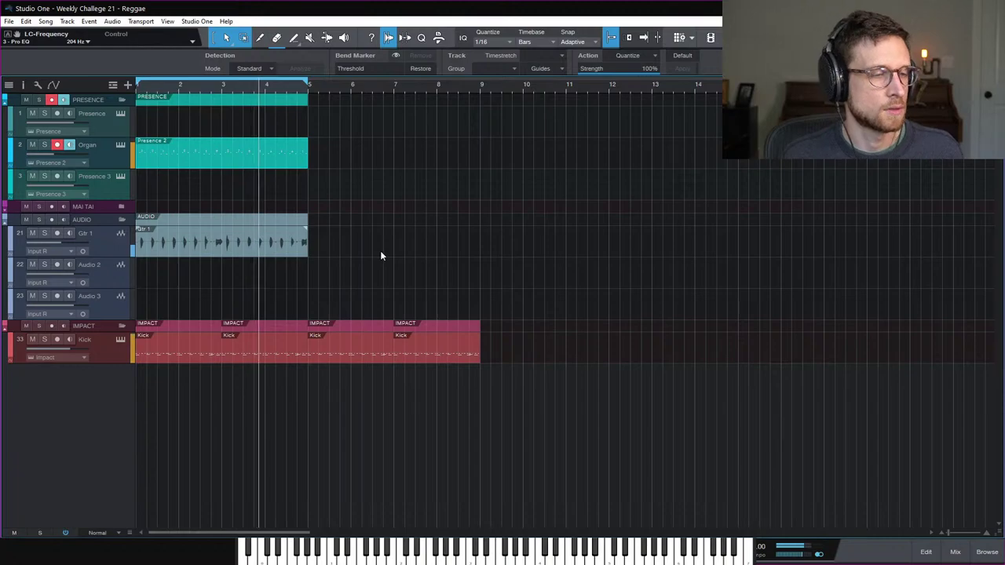
# Step: Move the last hi-hat note of bar 4 in the second drum part to Open HH, lengthen it to 00000.00.01.20 and lower its velocity to 73%
pyautogui.doubleClick(277, 352)
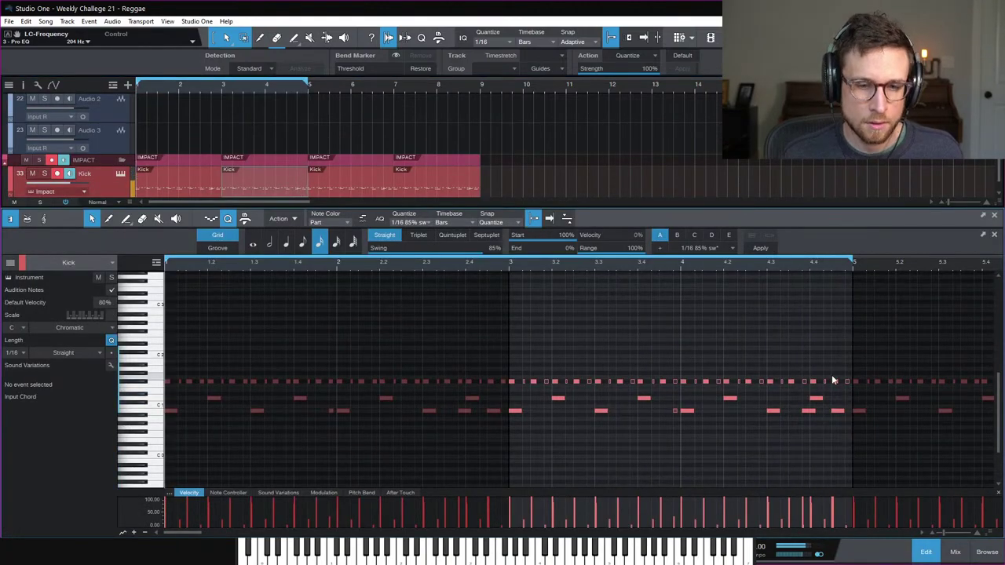
pyautogui.moveTo(836, 381); pyautogui.dragTo(836, 366)
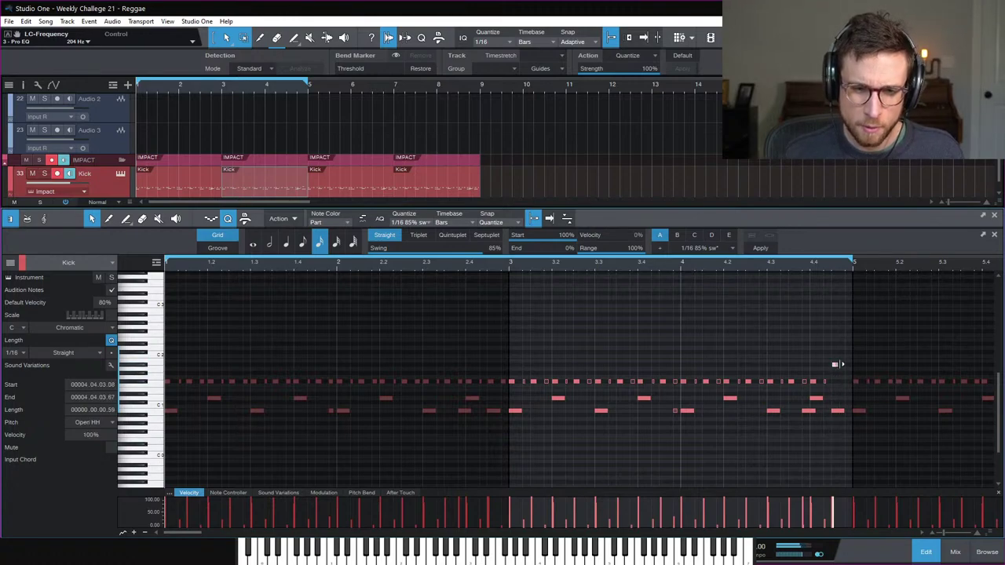
pyautogui.moveTo(837, 366); pyautogui.dragTo(840, 366)
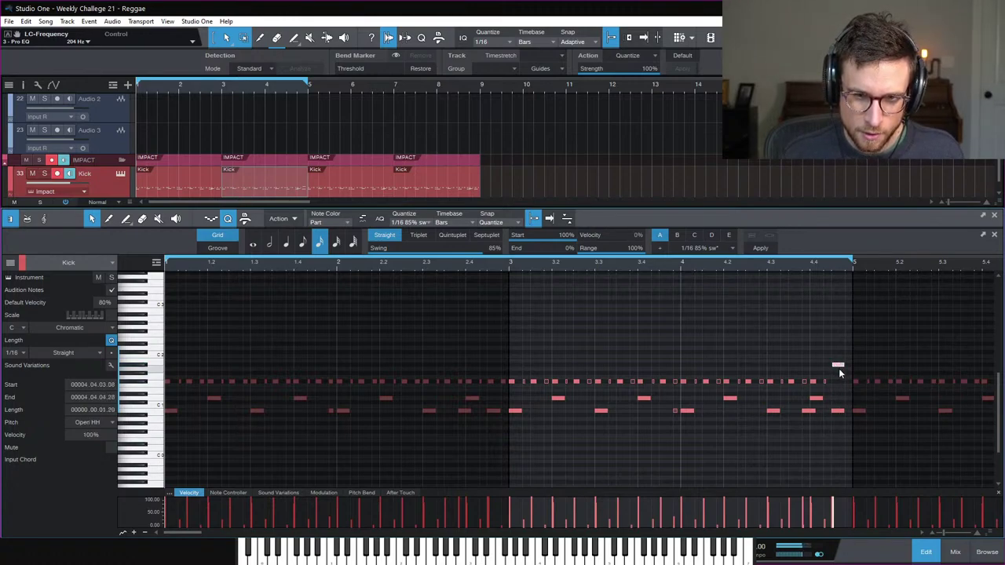
pyautogui.moveTo(831, 520); pyautogui.dragTo(833, 522)
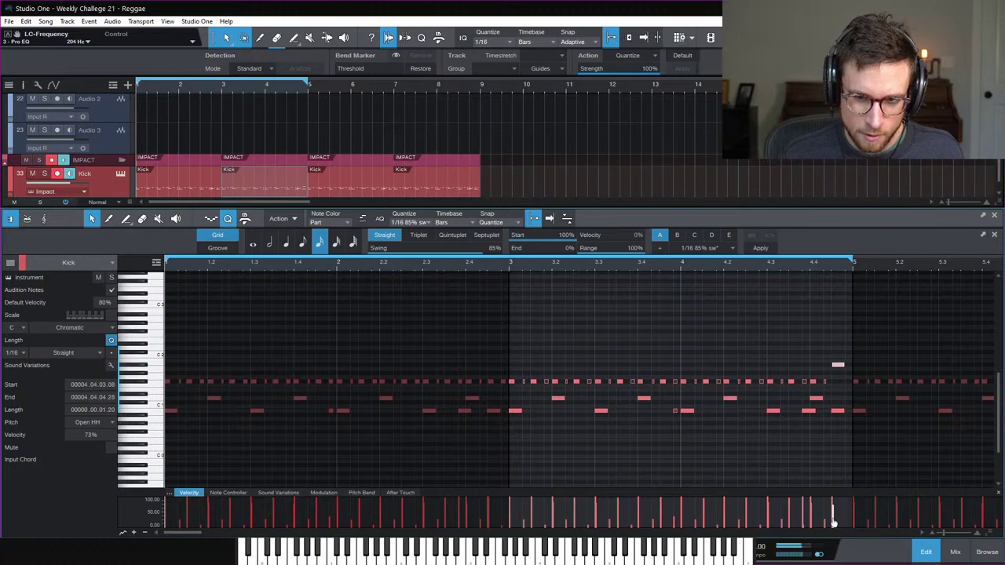
# Step: Play the loop with the edited drum part, then return to the full arrangement view and deselect the part
pyautogui.click(786, 263)
pyautogui.press('space')
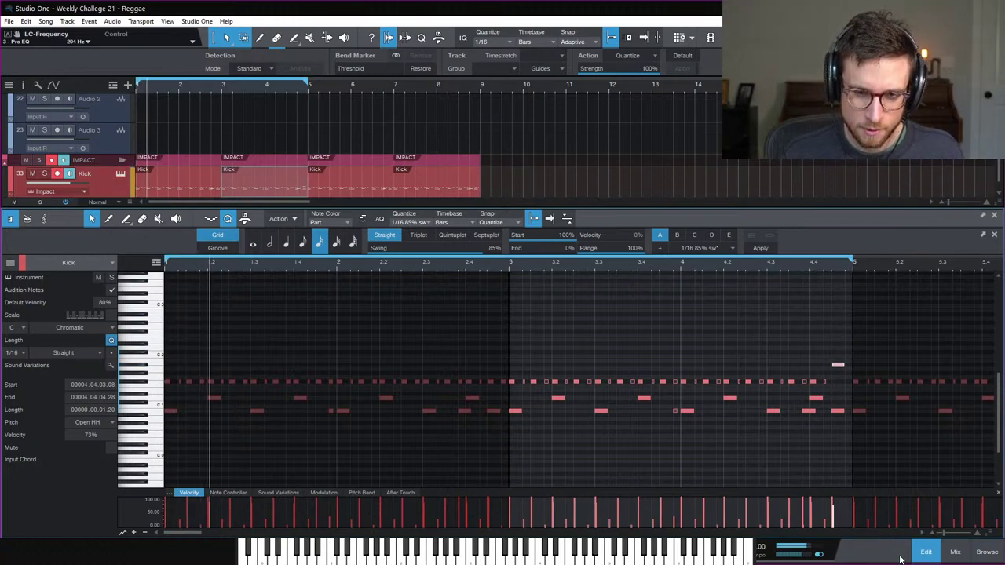
pyautogui.click(926, 553)
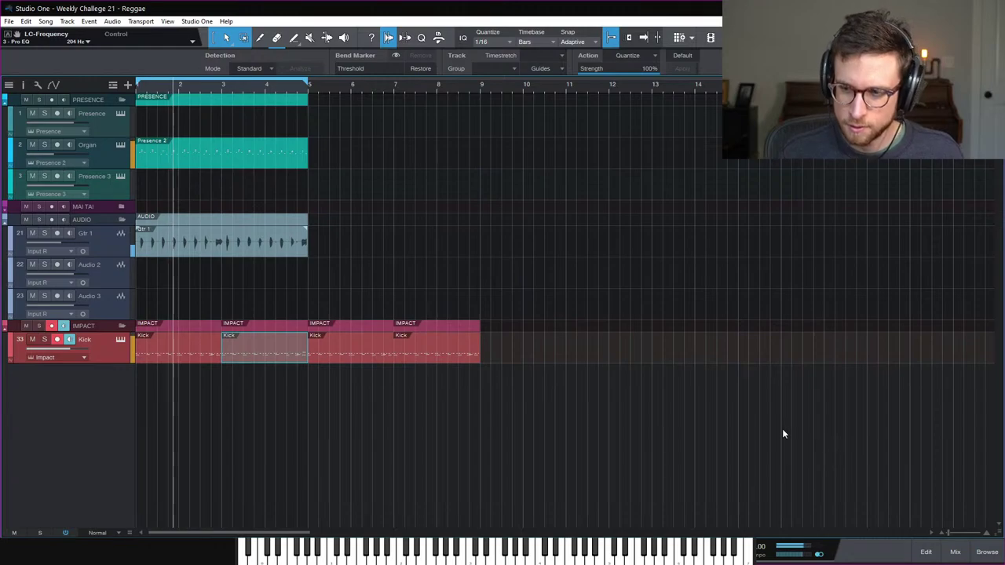
pyautogui.click(753, 420)
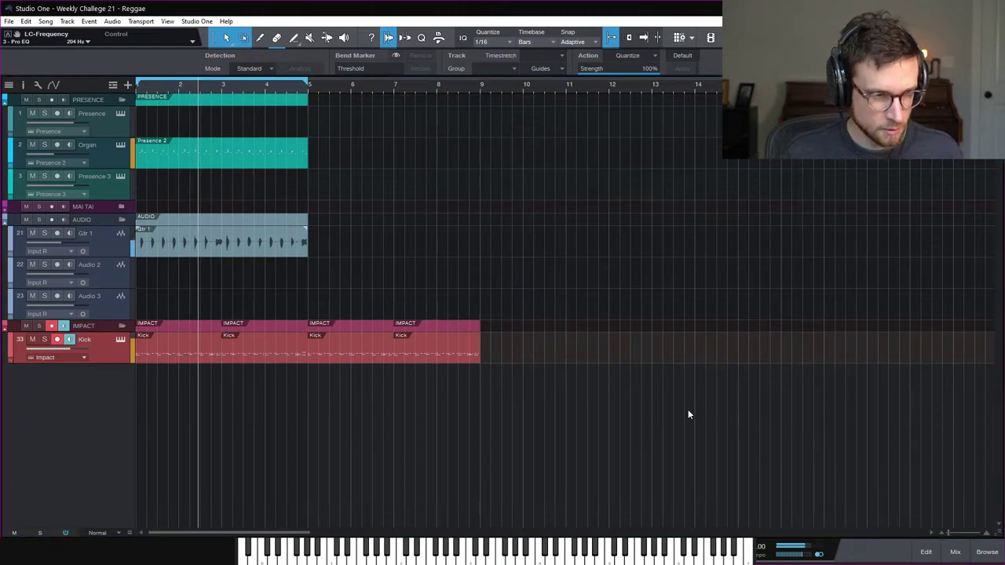
# Step: Expand the MAI TAI folder, select Mai Tai 1 as the record-armed track and play the loop
pyautogui.click(110, 132)
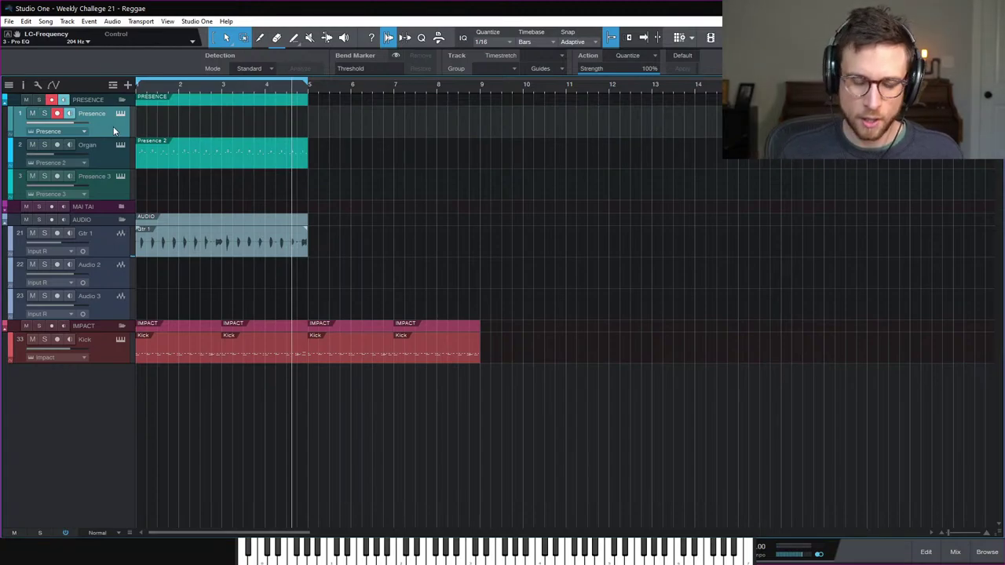
pyautogui.click(122, 208)
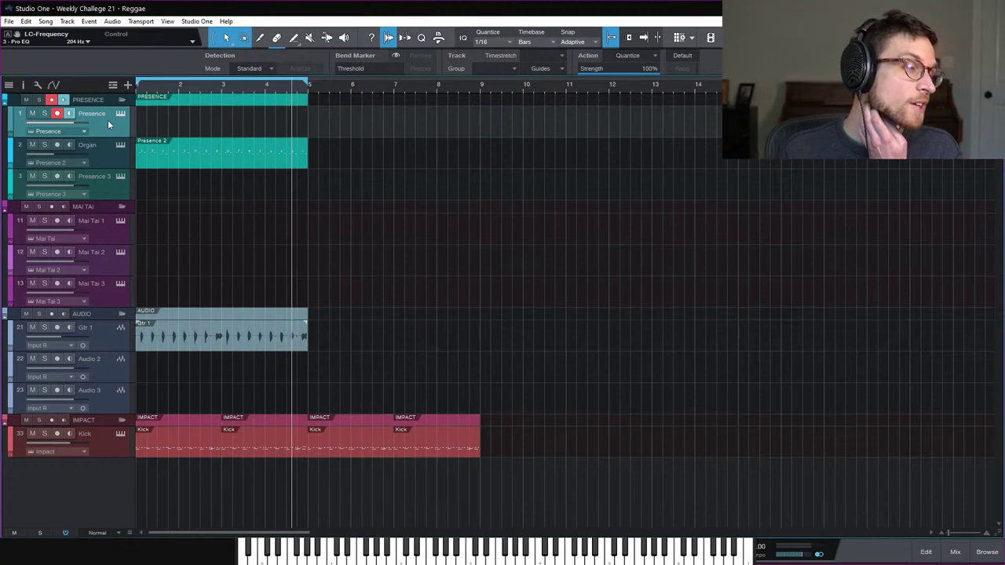
pyautogui.click(113, 234)
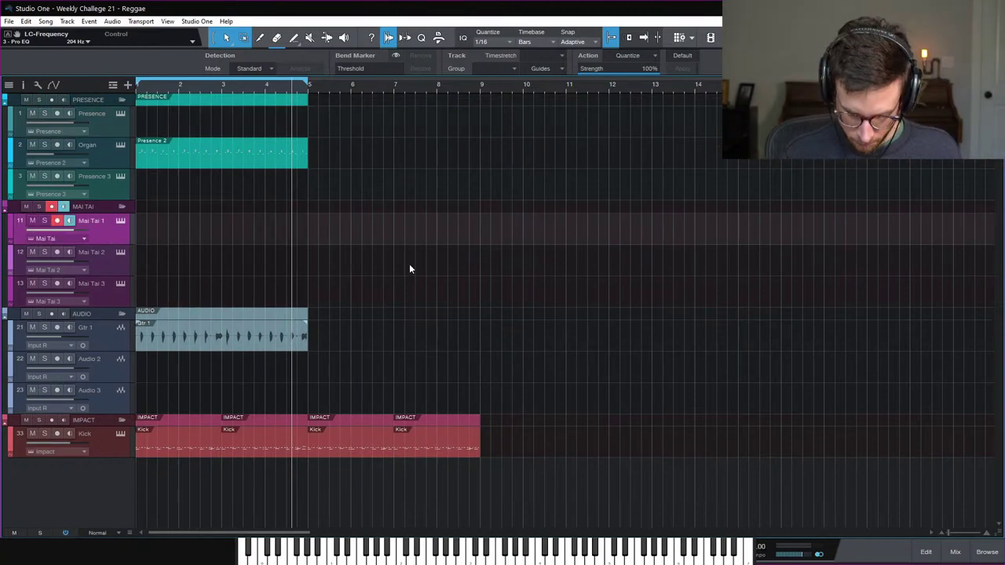
pyautogui.press('space')
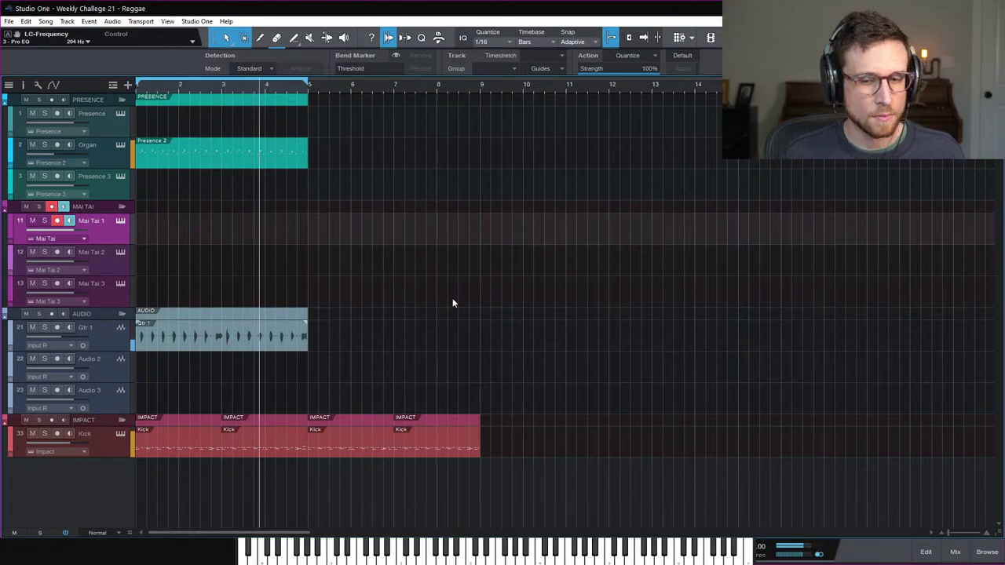
# Step: Show the mixer, activate the Compressor insert on the InstBus channel and open its editor
pyautogui.click(955, 552)
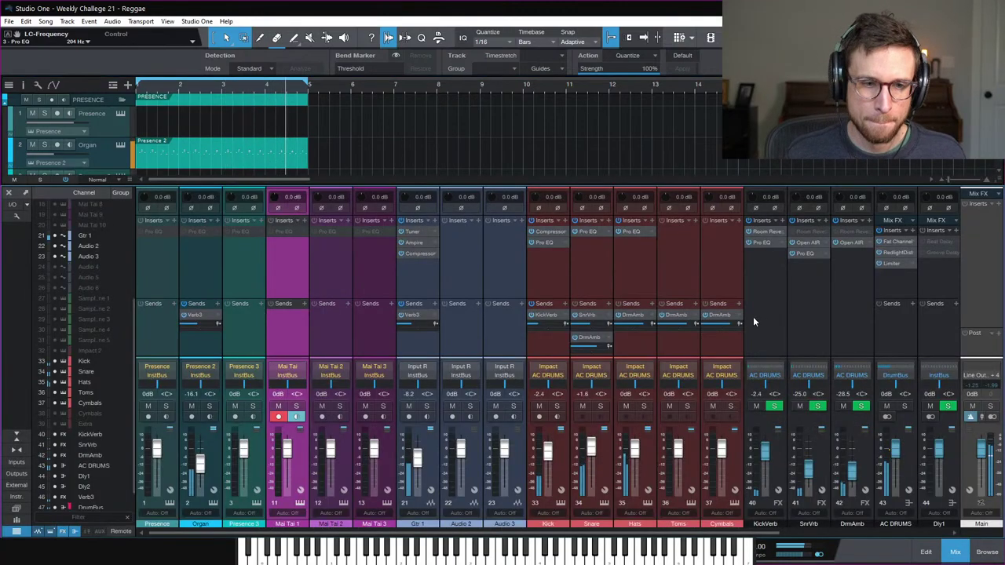
pyautogui.hscroll(4, 629, 278)
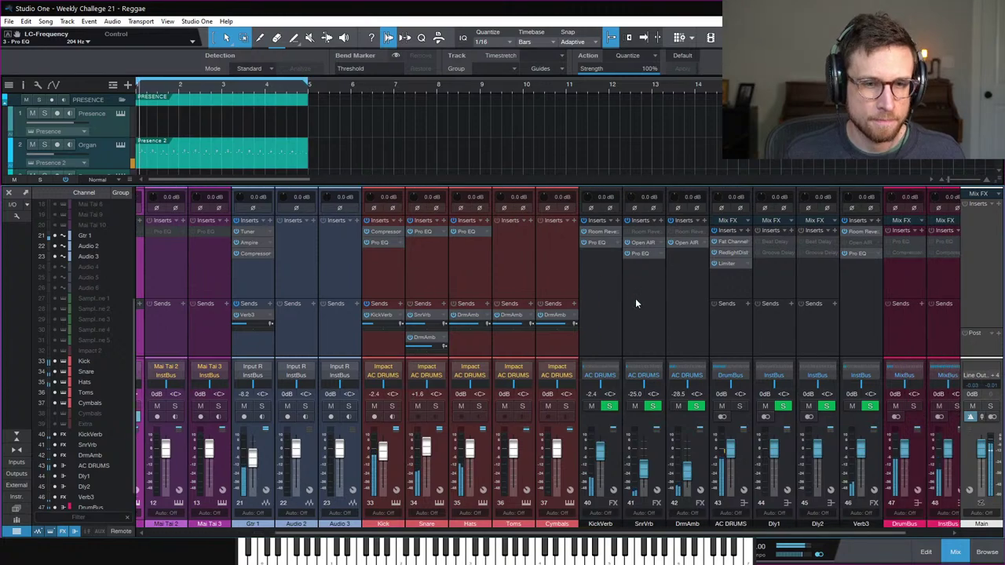
pyautogui.hscroll(1, 638, 301)
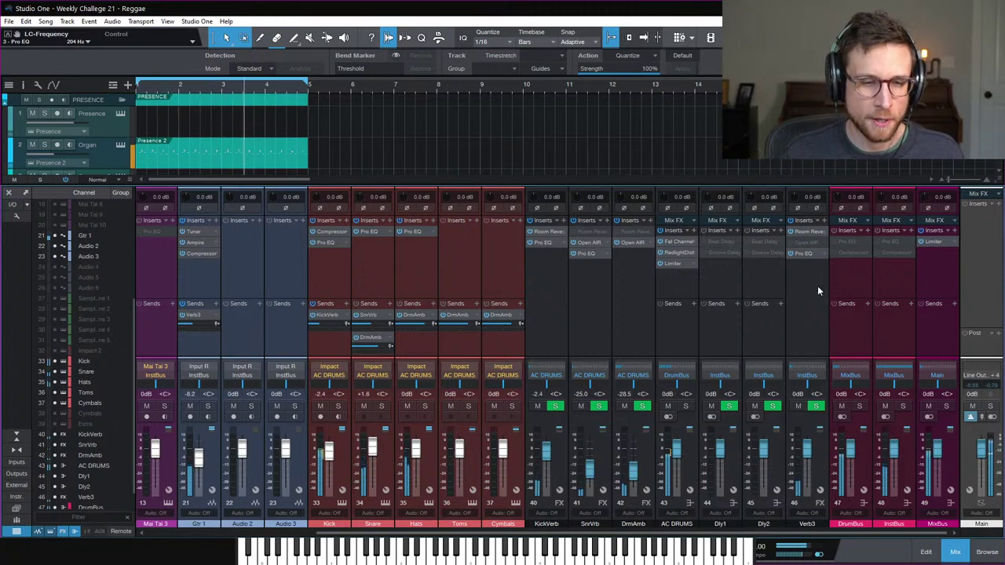
pyautogui.click(890, 269)
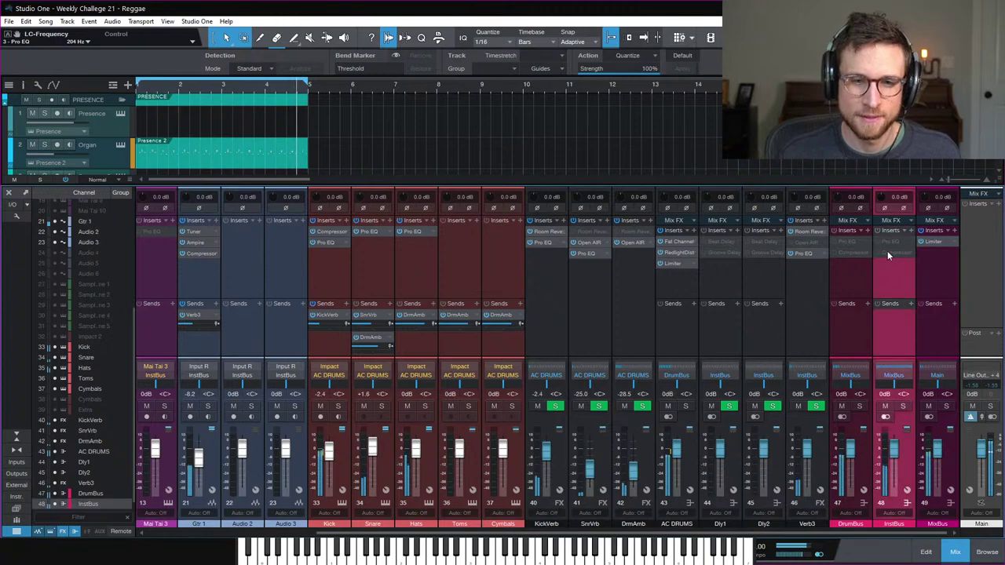
pyautogui.rightClick(888, 252)
pyautogui.click(900, 271)
pyautogui.click(892, 251)
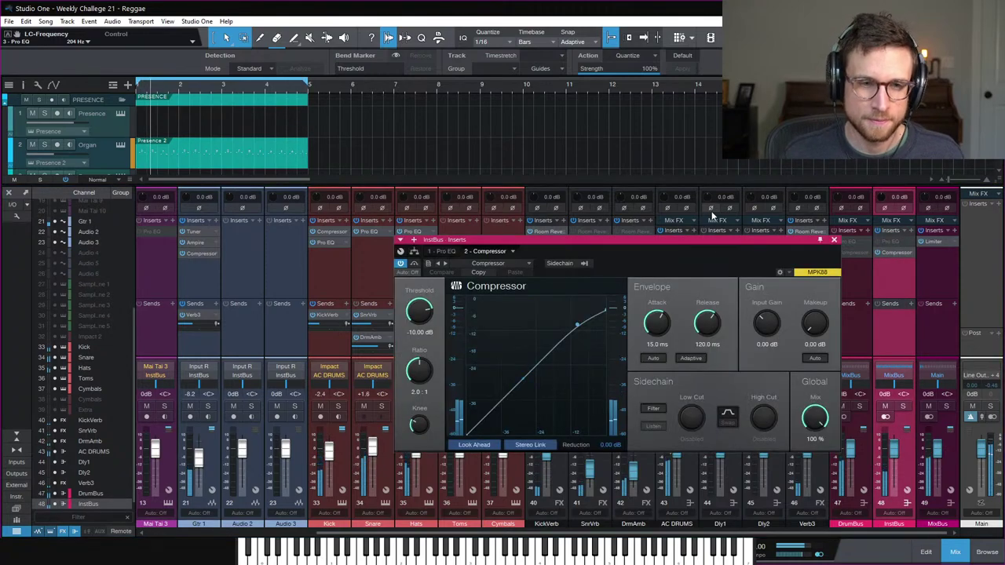
# Step: Route the Kick channel to the InstBus compressor's sidechain, with attack at 0.10 ms and release at 204.3 ms
pyautogui.click(585, 263)
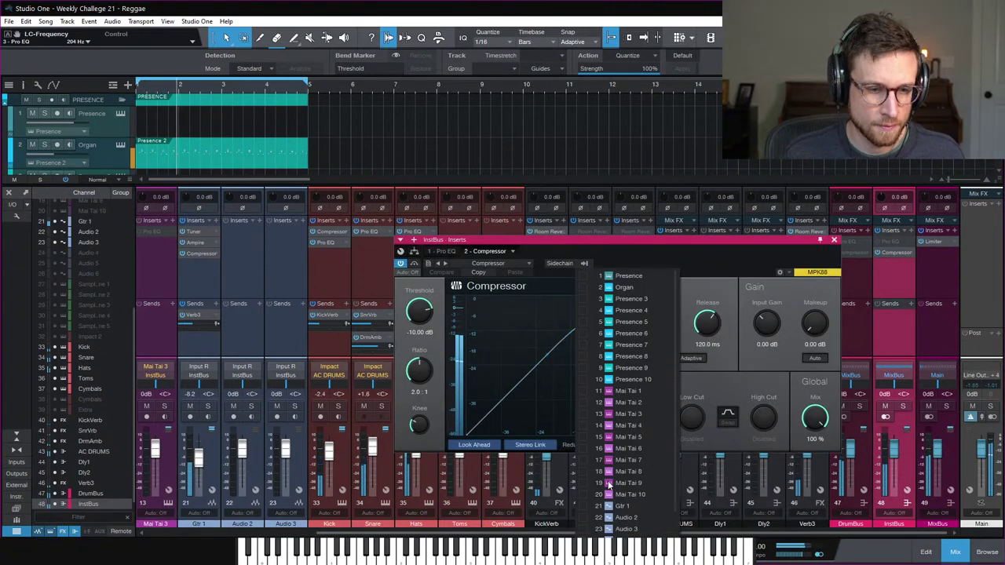
pyautogui.scroll(-3, 612, 481)
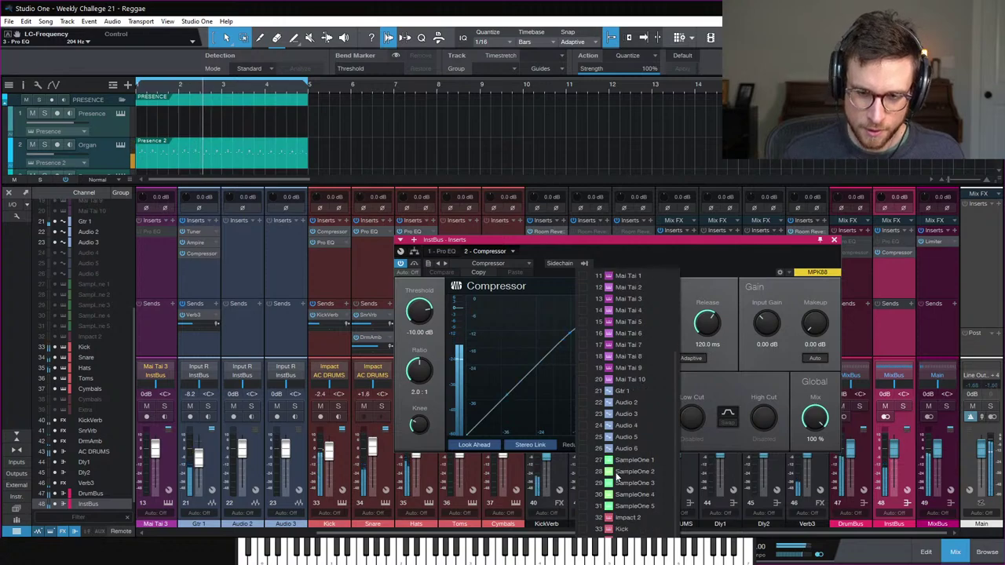
pyautogui.scroll(-1, 617, 477)
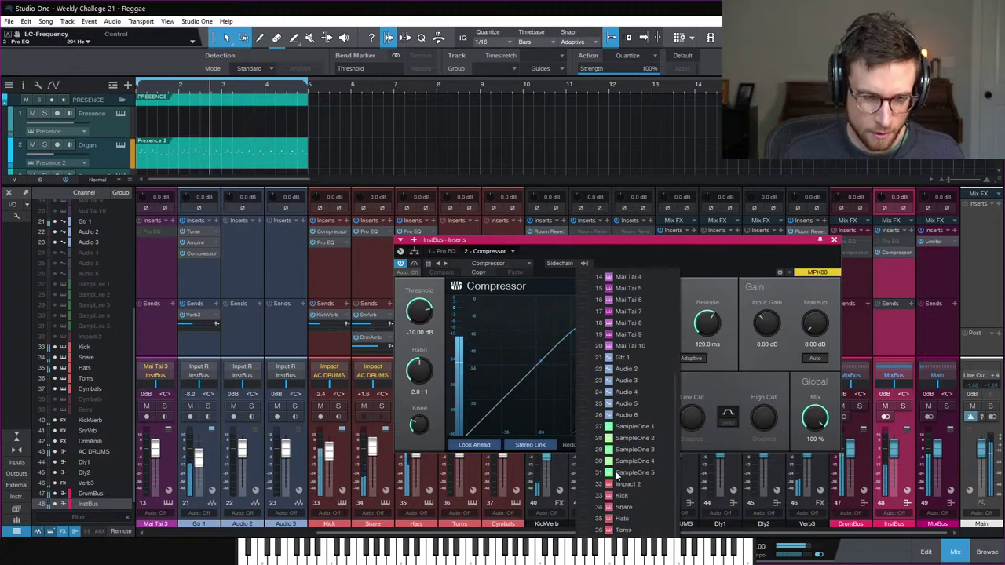
pyautogui.click(585, 498)
pyautogui.click(732, 384)
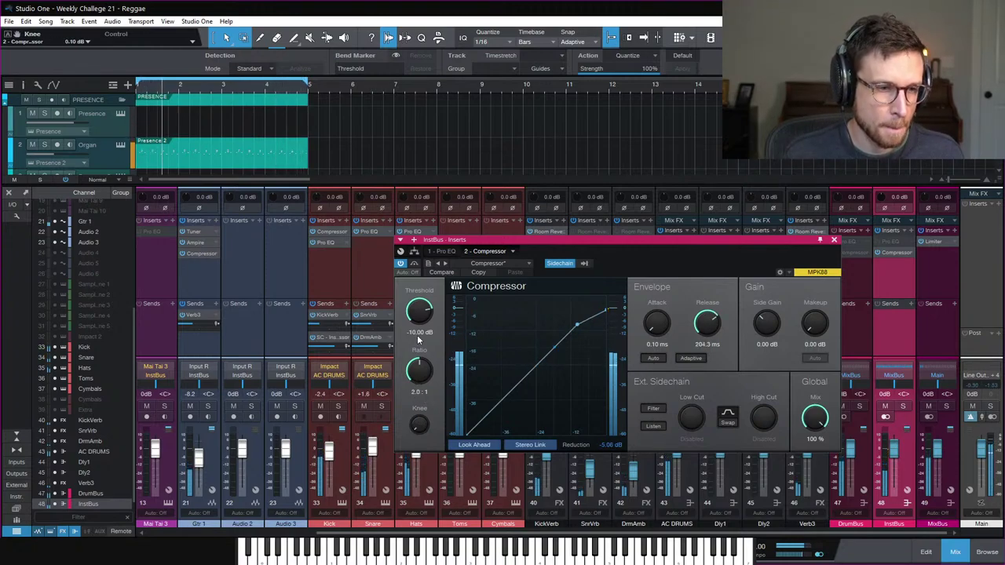
# Step: Set the InstBus compressor's ratio to 11.0:1 and threshold to about -7.84 dB, then return to the full arrangement view
pyautogui.moveTo(418, 366); pyautogui.dragTo(436, 348)
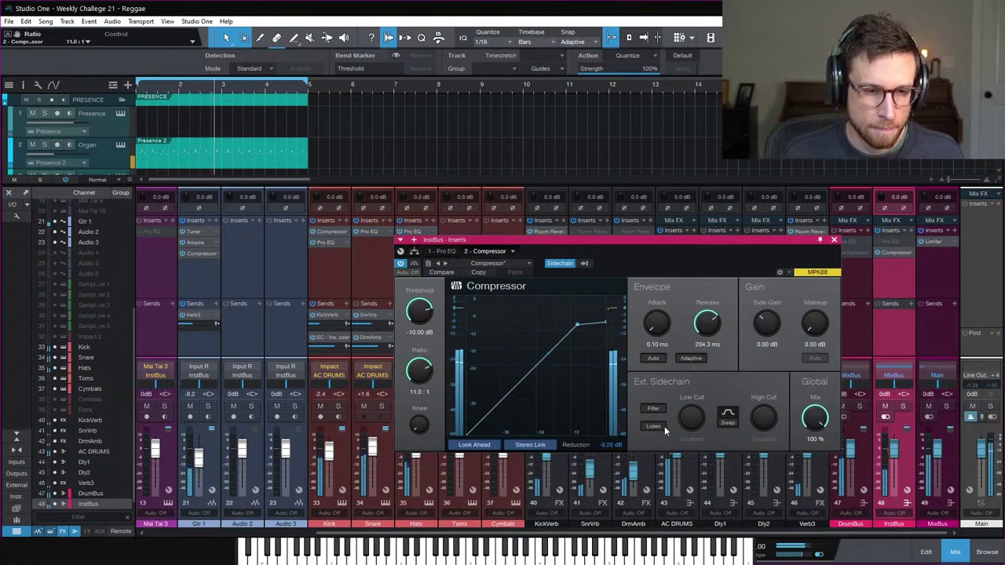
pyautogui.moveTo(422, 323); pyautogui.dragTo(420, 317)
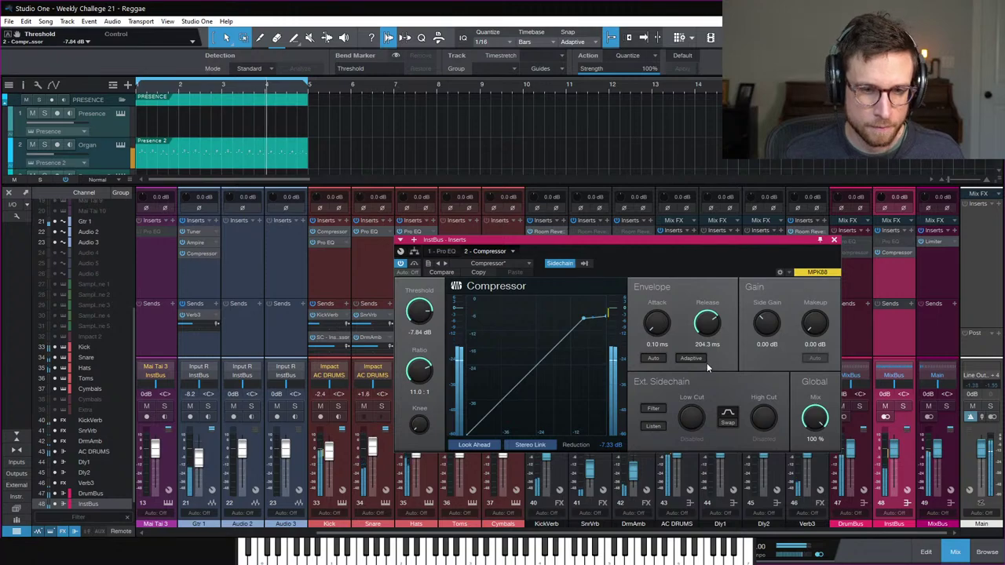
pyautogui.click(835, 241)
pyautogui.click(956, 552)
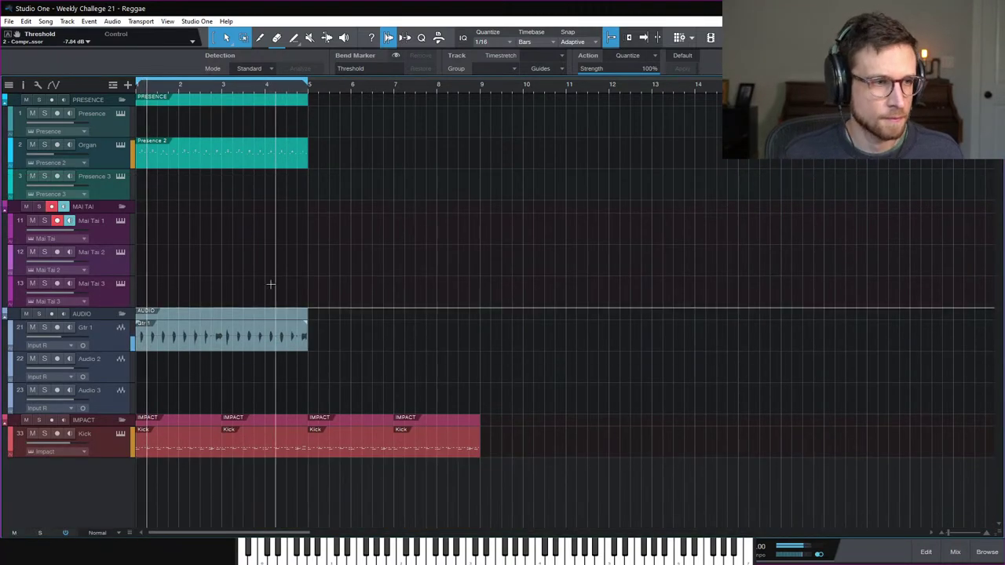
# Step: Open the Mai Tai 1 synth, set the Osc 1 octave to 16' and lower the filter cutoff to about 403.7 Hz
pyautogui.click(174, 228)
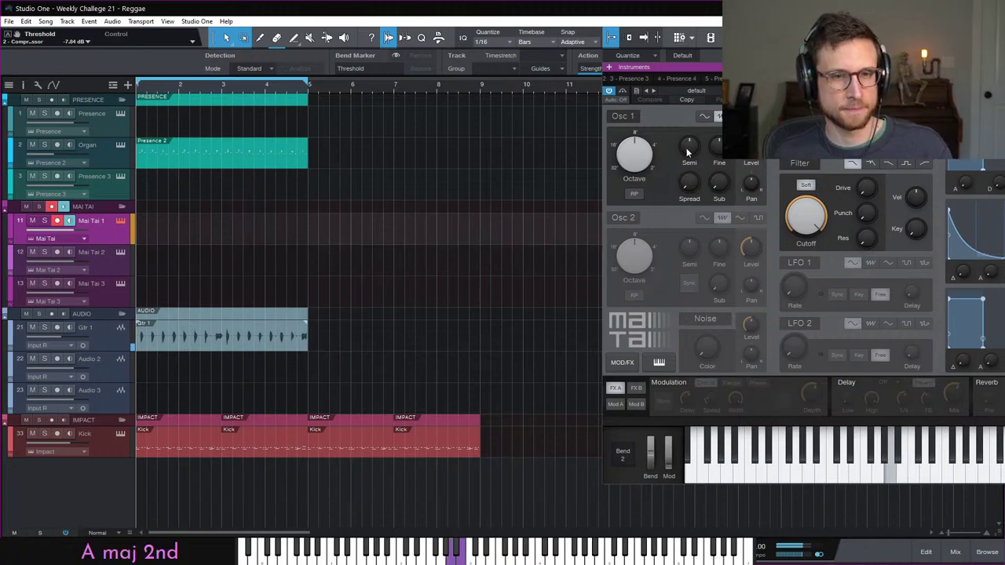
pyautogui.moveTo(753, 74); pyautogui.dragTo(563, 74)
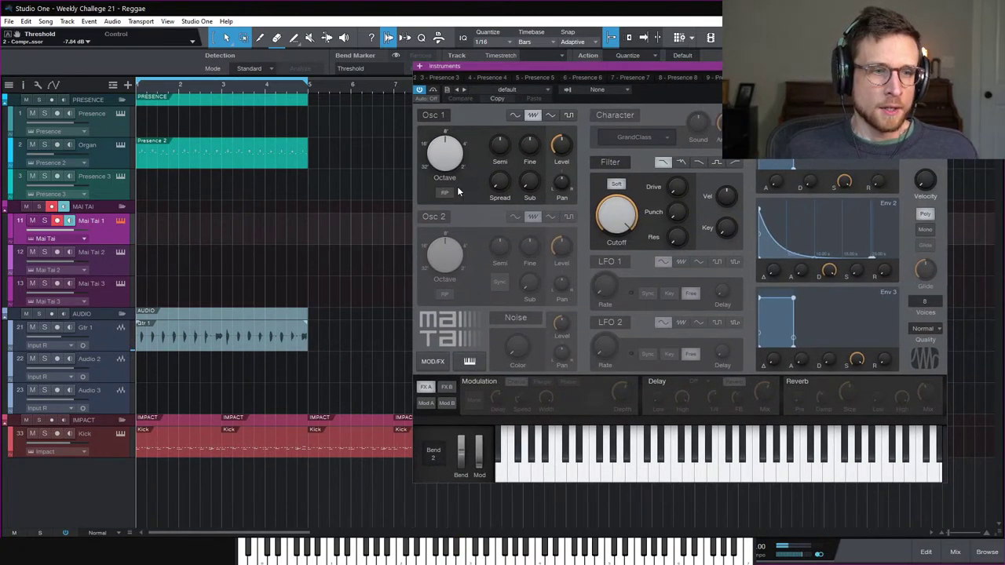
pyautogui.moveTo(444, 160); pyautogui.dragTo(457, 196)
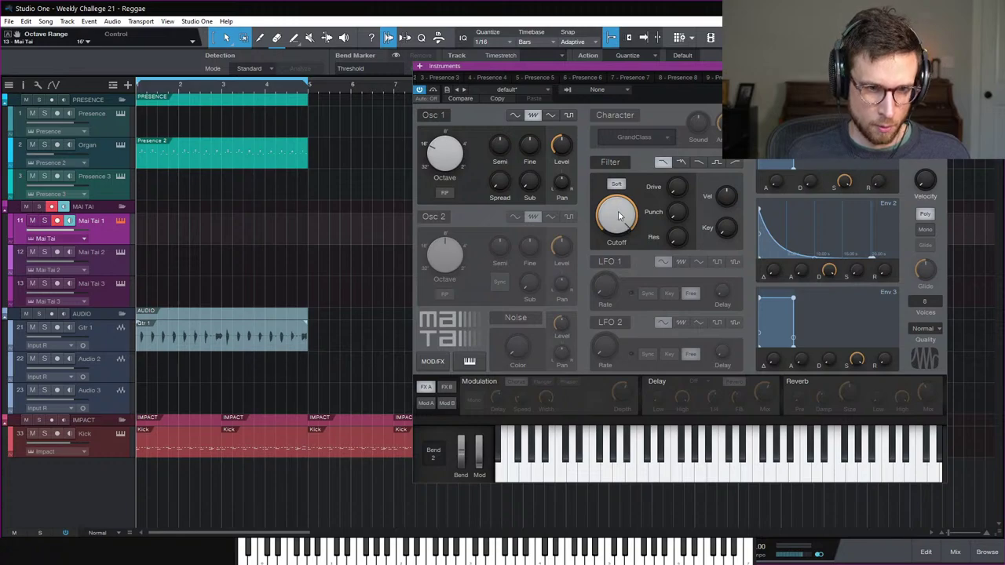
pyautogui.moveTo(621, 215); pyautogui.dragTo(618, 272)
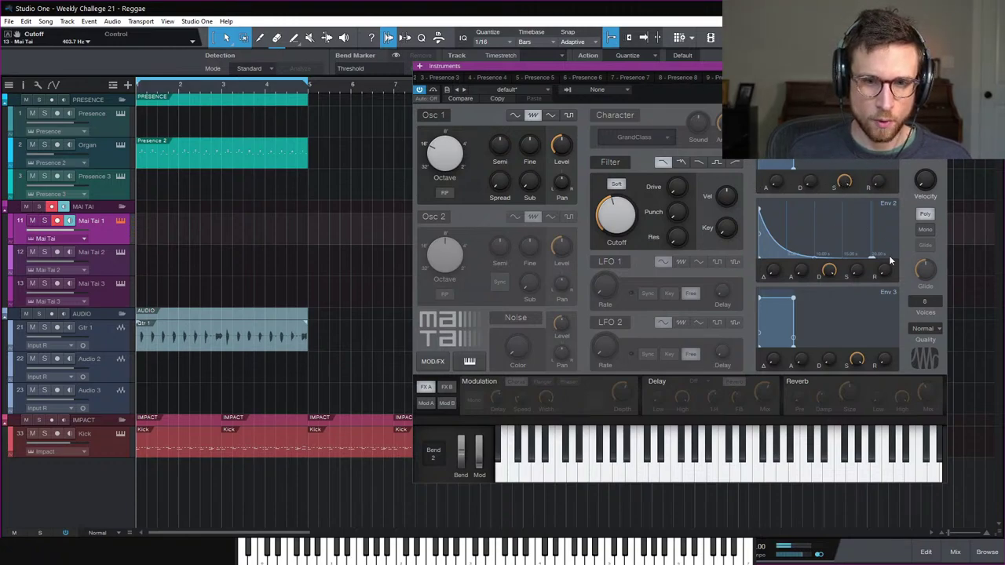
# Step: Switch the synth to Mono, lower the filter cutoff to about 91.42 Hz and set the amplitude envelope's release to 35.1 ms
pyautogui.click(925, 229)
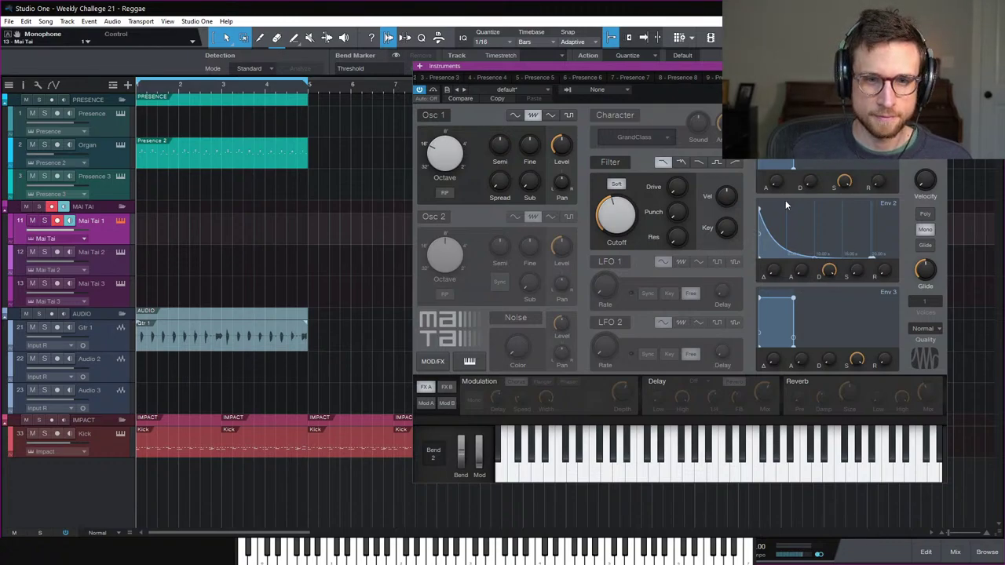
pyautogui.moveTo(607, 227); pyautogui.dragTo(614, 240)
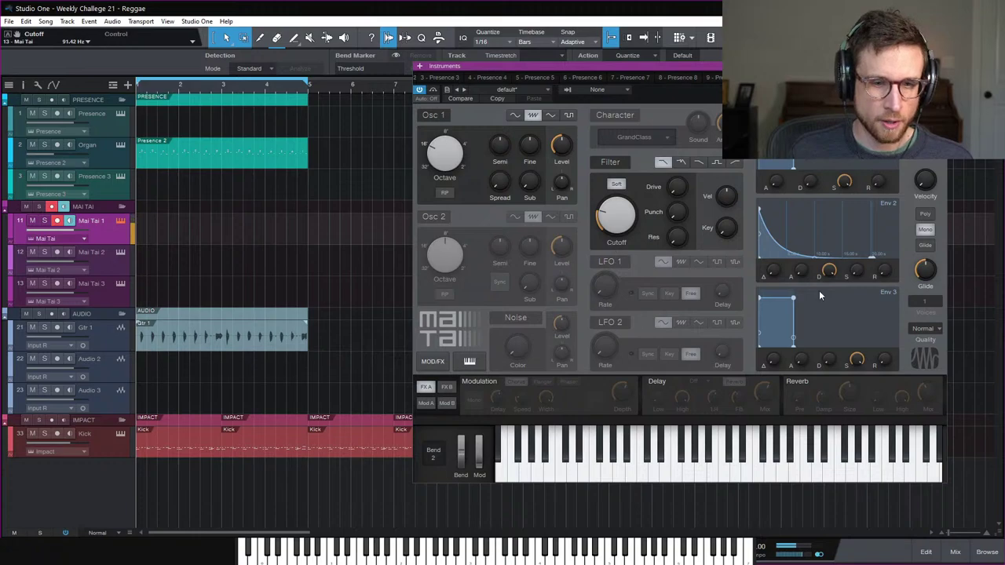
pyautogui.moveTo(877, 164); pyautogui.dragTo(873, 166)
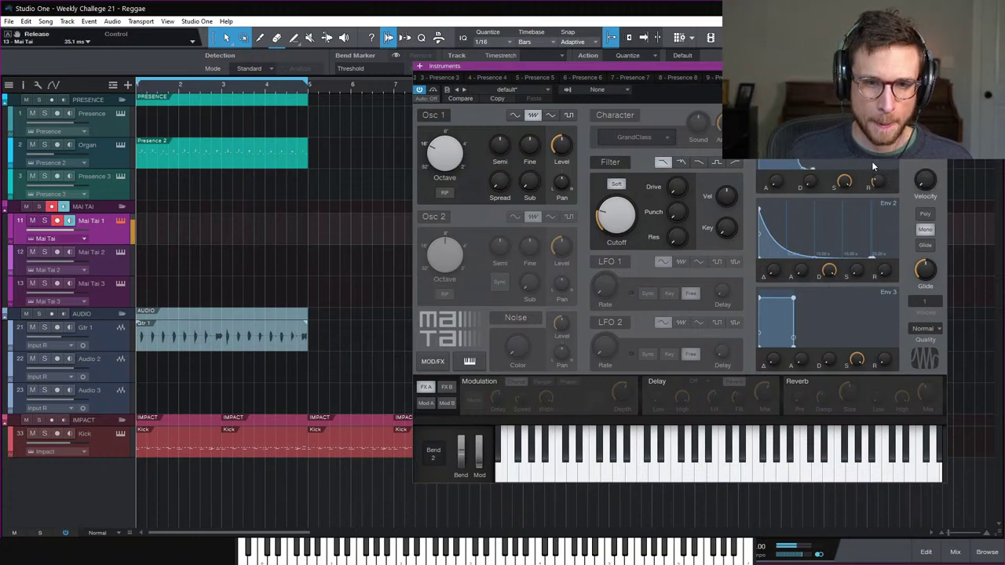
# Step: Shorten the Env 2 decay and set its modulation amount on the filter cutoff to about 34.4%
pyautogui.click(426, 403)
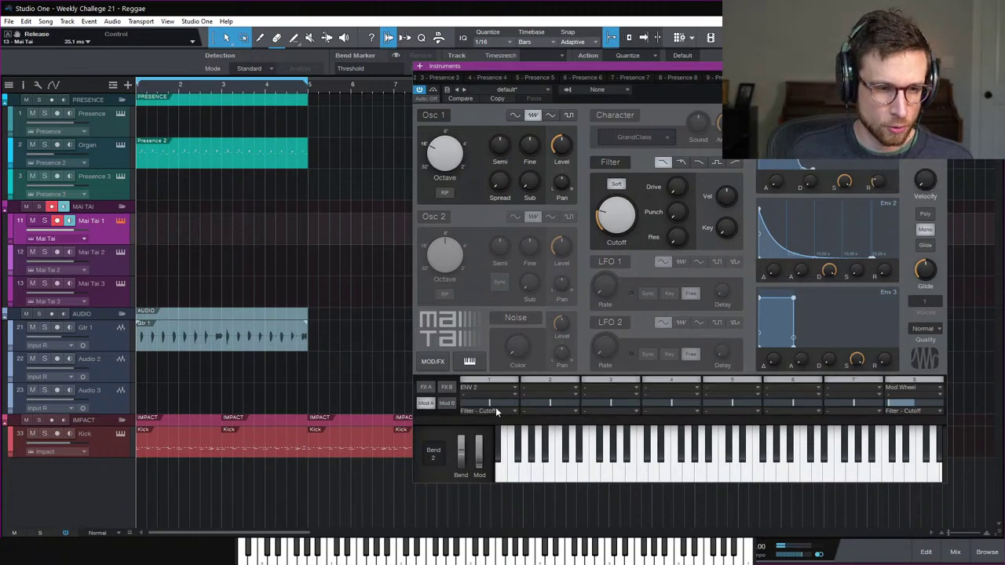
pyautogui.moveTo(493, 405); pyautogui.dragTo(505, 403)
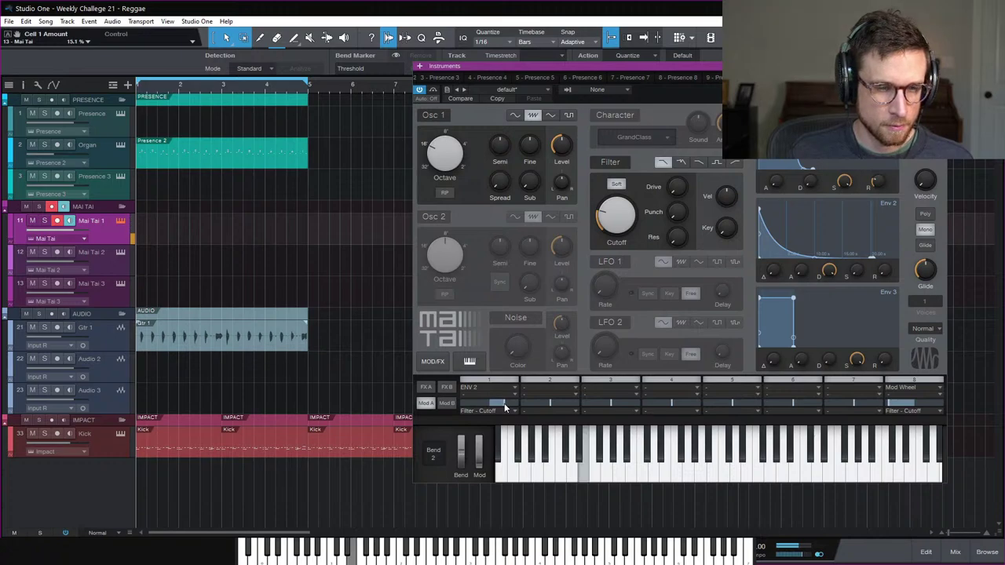
pyautogui.moveTo(829, 269); pyautogui.dragTo(829, 306)
pyautogui.moveTo(828, 269)
pyautogui.mouseDown()
pyautogui.moveTo(828, 249)
pyautogui.moveTo(828, 265)
pyautogui.mouseUp()
pyautogui.moveTo(484, 404); pyautogui.dragTo(508, 409)
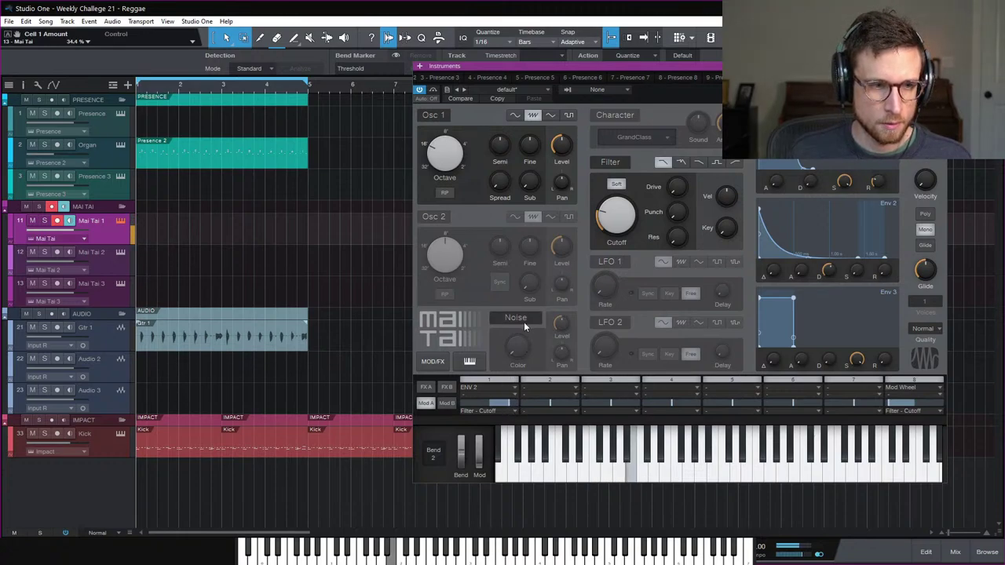
# Step: Raise the filter drive to about 45% and set the Env 2 modulation amount on the filter cutoff to 31.8%
pyautogui.moveTo(675, 188); pyautogui.dragTo(681, 154)
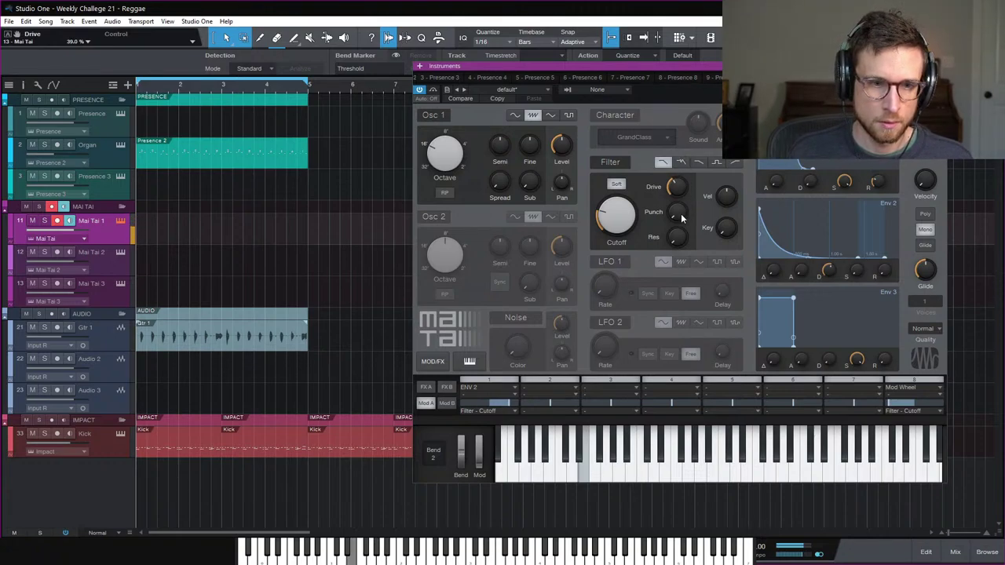
pyautogui.moveTo(685, 194); pyautogui.dragTo(658, 218)
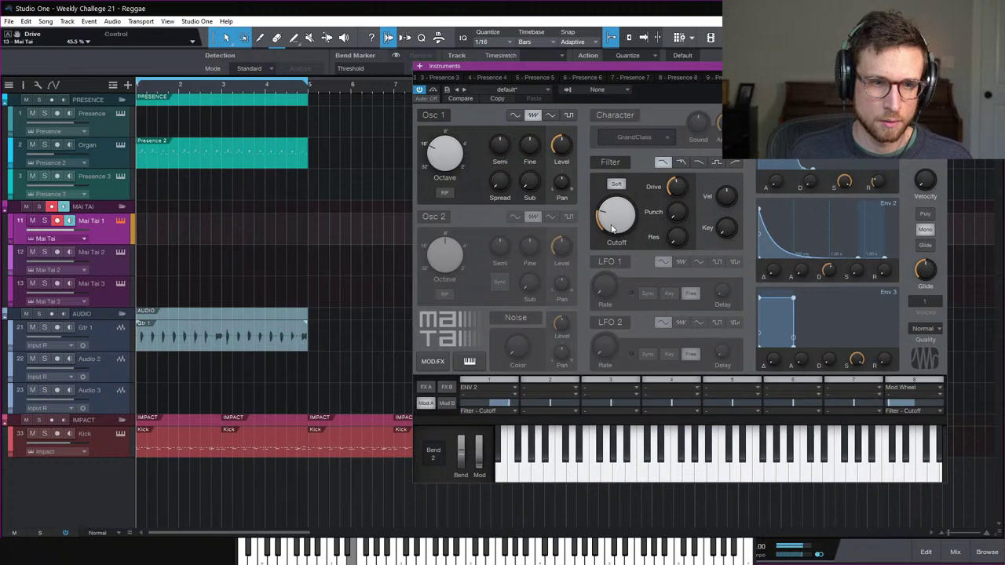
pyautogui.click(505, 403)
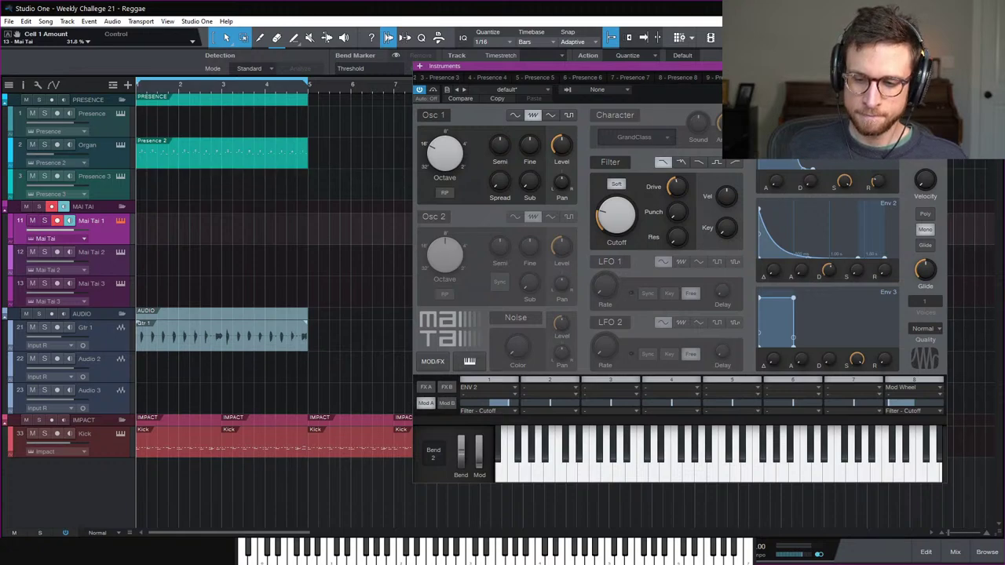
# Step: Close and reopen the Mai Tai 1 synth window and display the track's inspector with its channel inserts
pyautogui.click(122, 221)
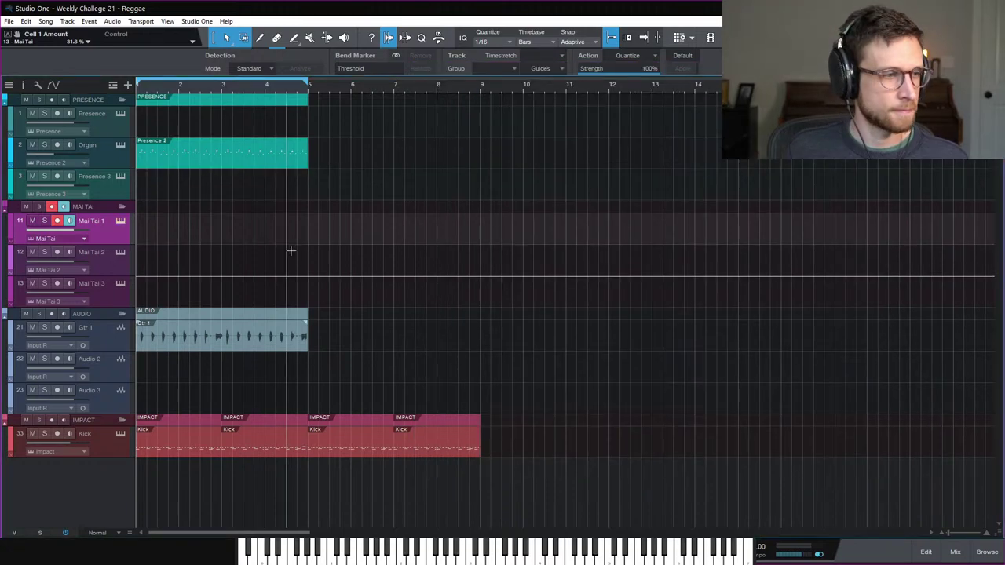
pyautogui.click(124, 219)
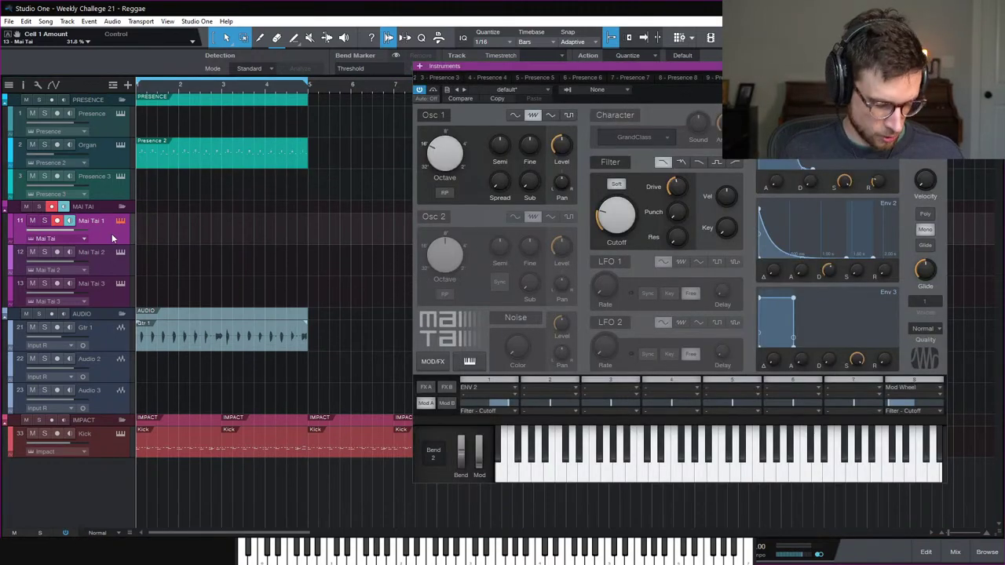
pyautogui.click(22, 84)
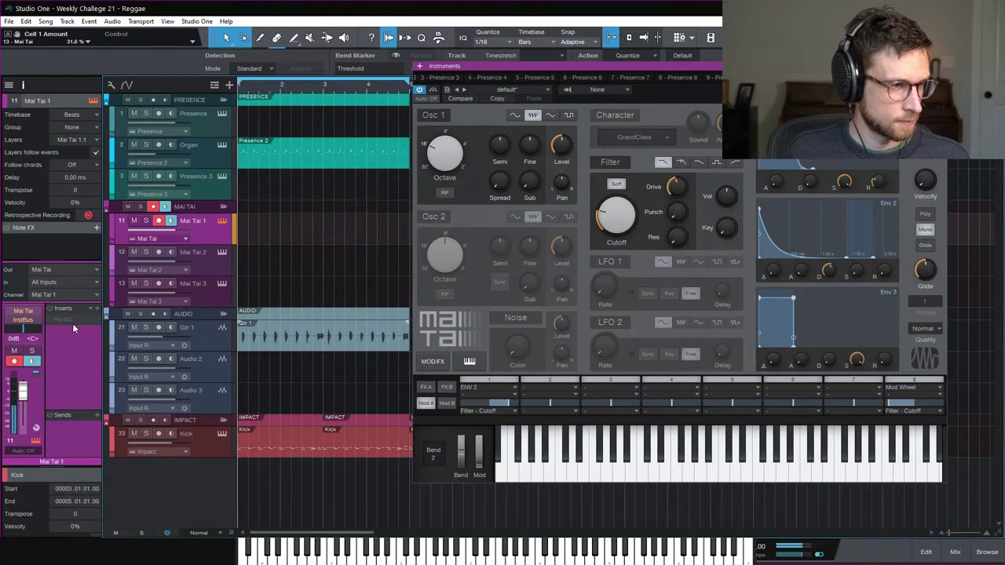
# Step: Insert RedlightDist on the Mai Tai 1 channel and try the Soft Tube type with the drive at about 4.15
pyautogui.click(98, 309)
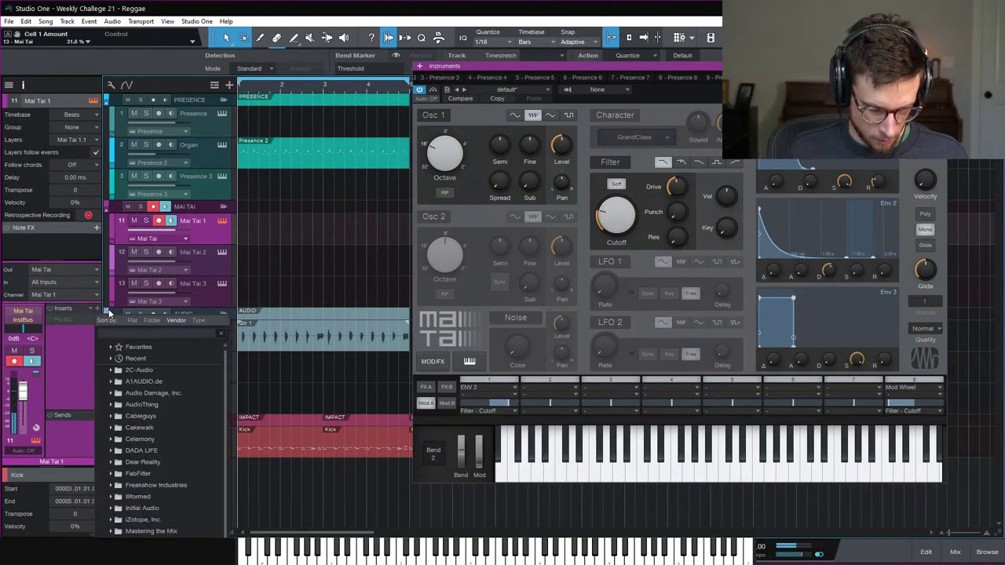
pyautogui.write('red')
pyautogui.press('Return')
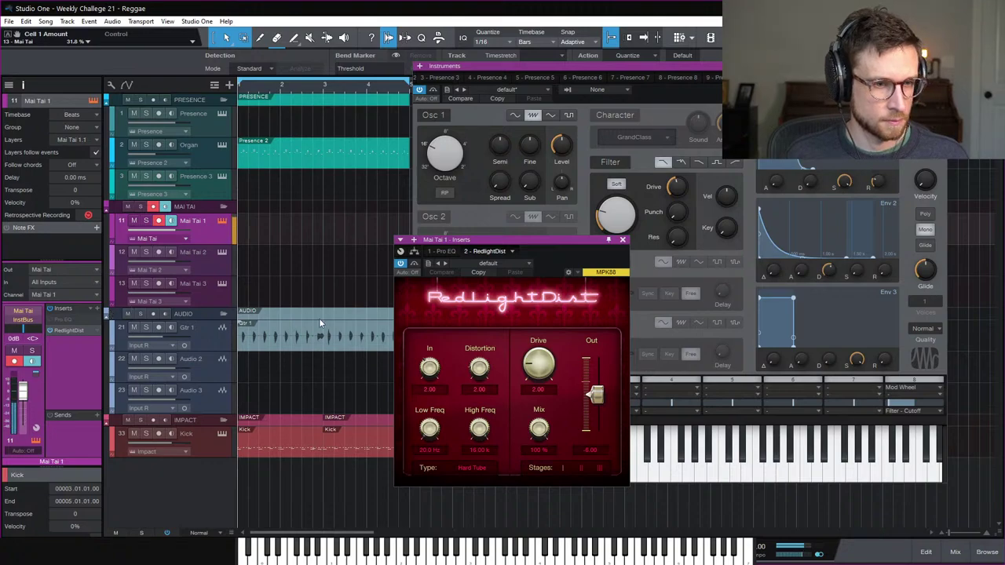
pyautogui.click(472, 468)
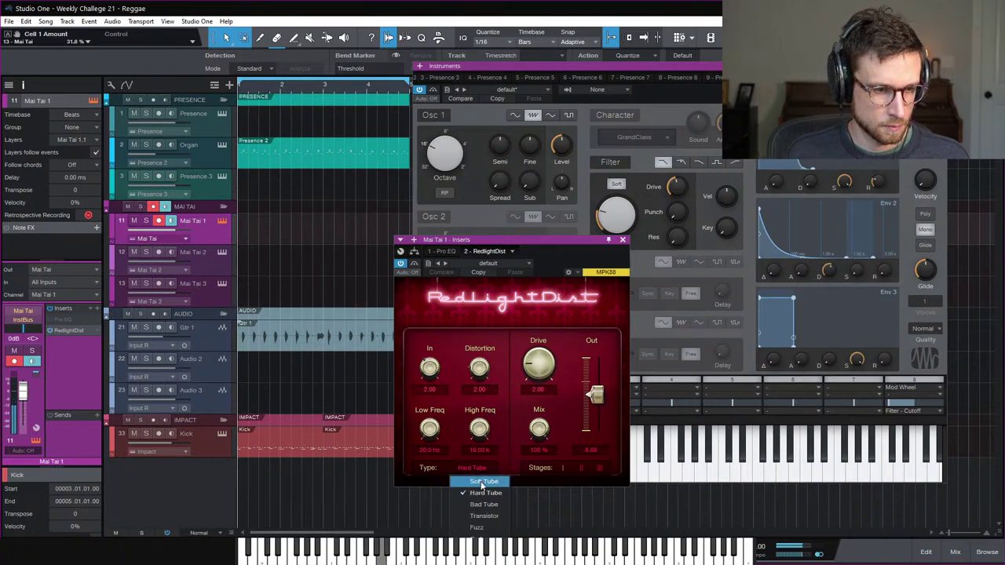
pyautogui.click(483, 481)
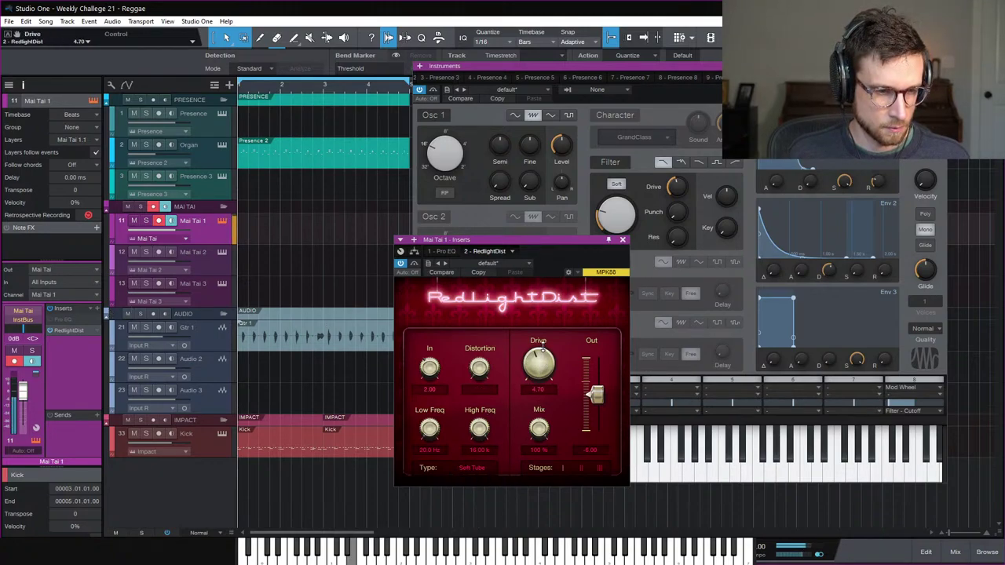
pyautogui.scroll(-3, 542, 347)
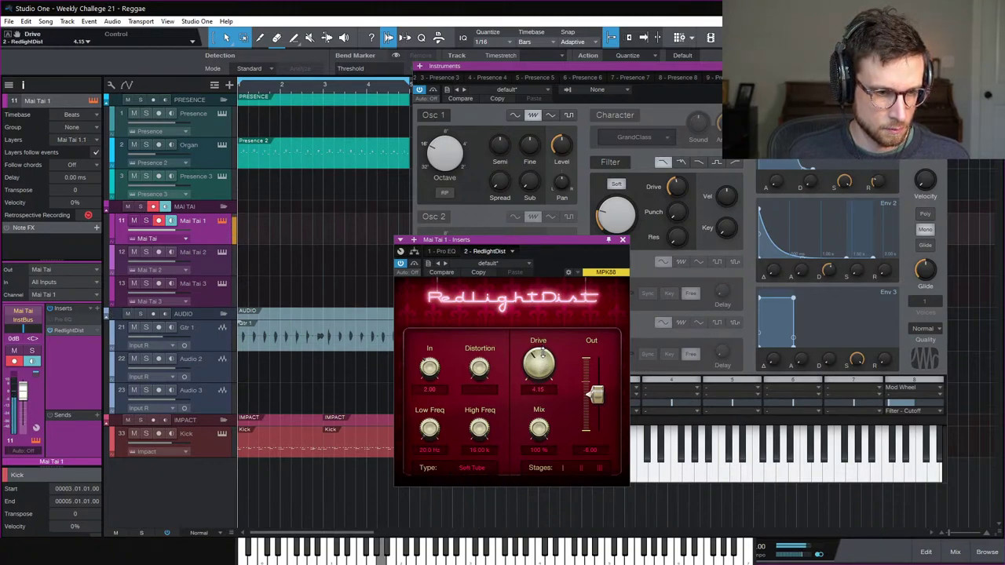
# Step: Set the distortion type to Transistor, drive to 6.51 and output gain to -10.79 dB, and compare it with the effect bypassed
pyautogui.click(472, 469)
pyautogui.click(495, 514)
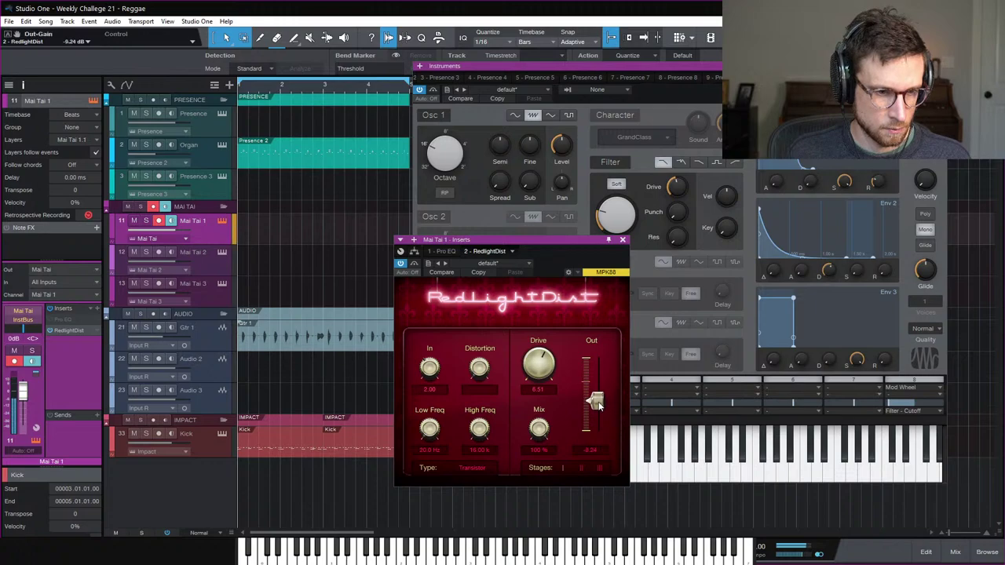
pyautogui.scroll(-1, 597, 406)
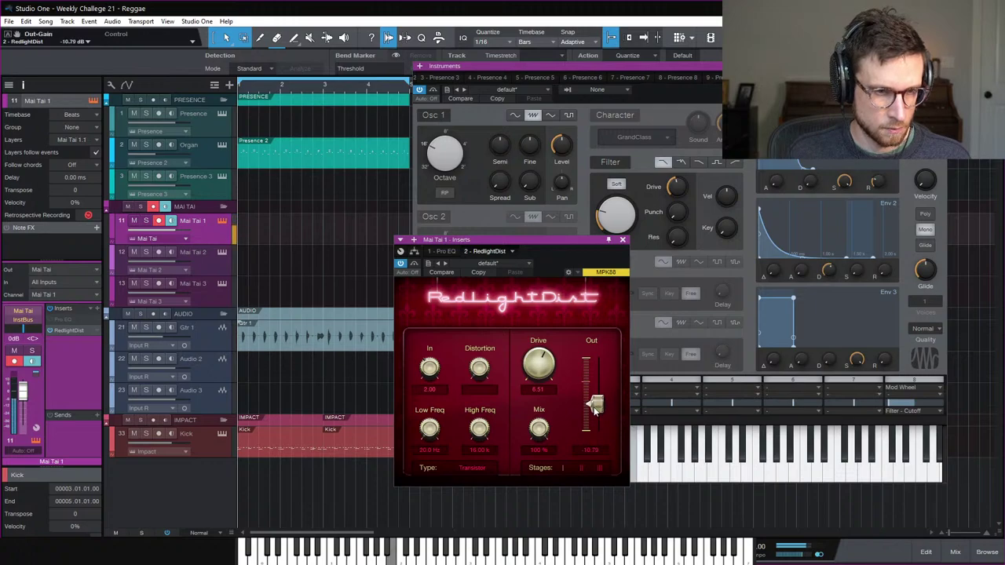
pyautogui.click(402, 262)
pyautogui.click(402, 262)
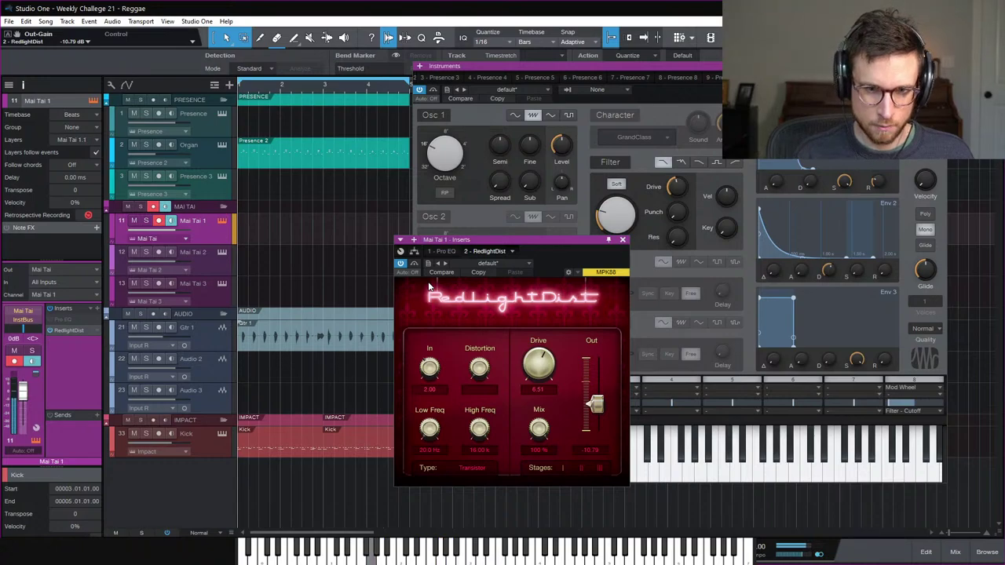
# Step: Set the Mai Tai synth's quality to High and close the instrument and distortion windows
pyautogui.click(925, 328)
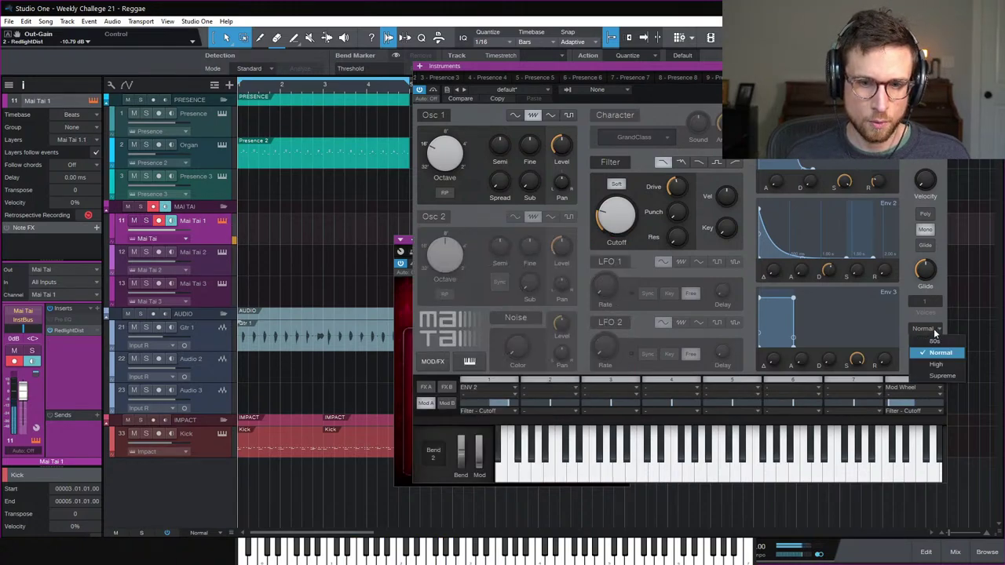
pyautogui.click(933, 359)
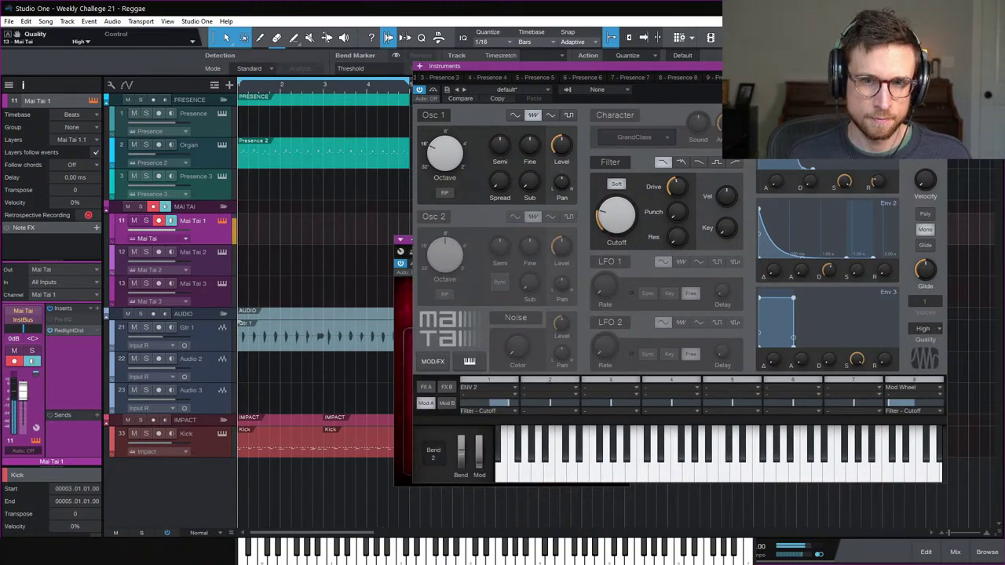
pyautogui.click(425, 235)
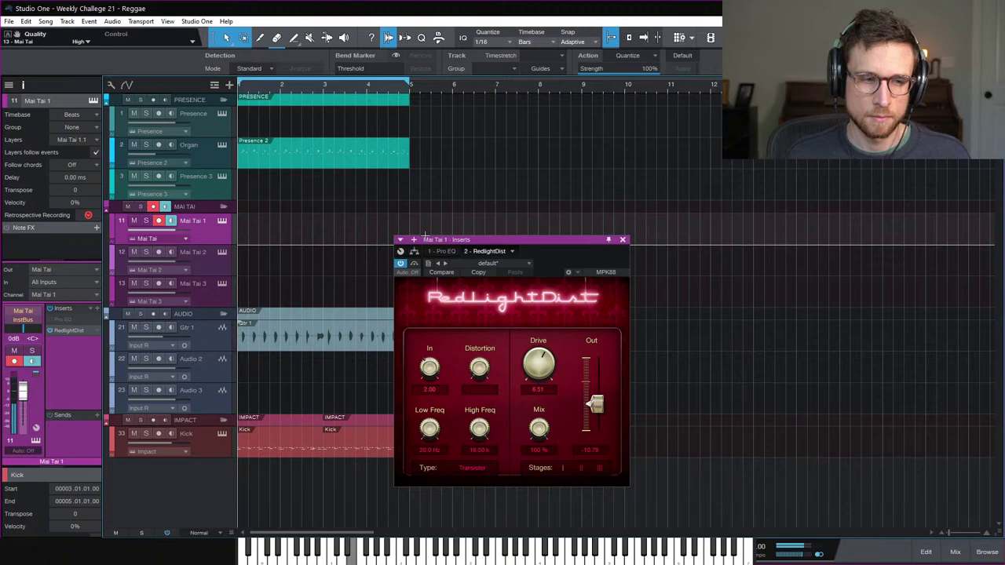
pyautogui.click(624, 240)
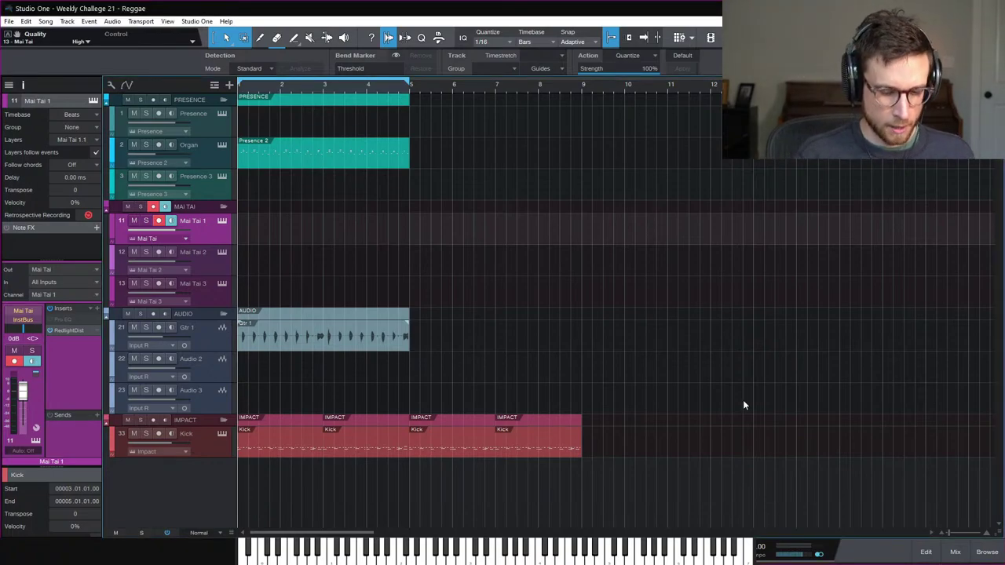
# Step: Record a four-bar bass take from bar 1 on the Mai Tai 1 track and move it to start at bar 7
pyautogui.press('space')
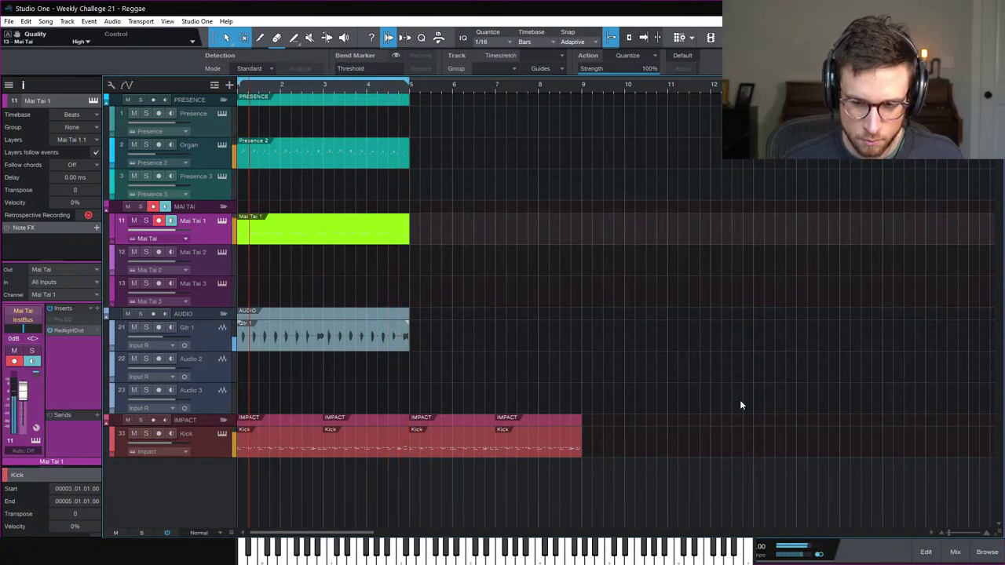
pyautogui.press('KP_Multiply')
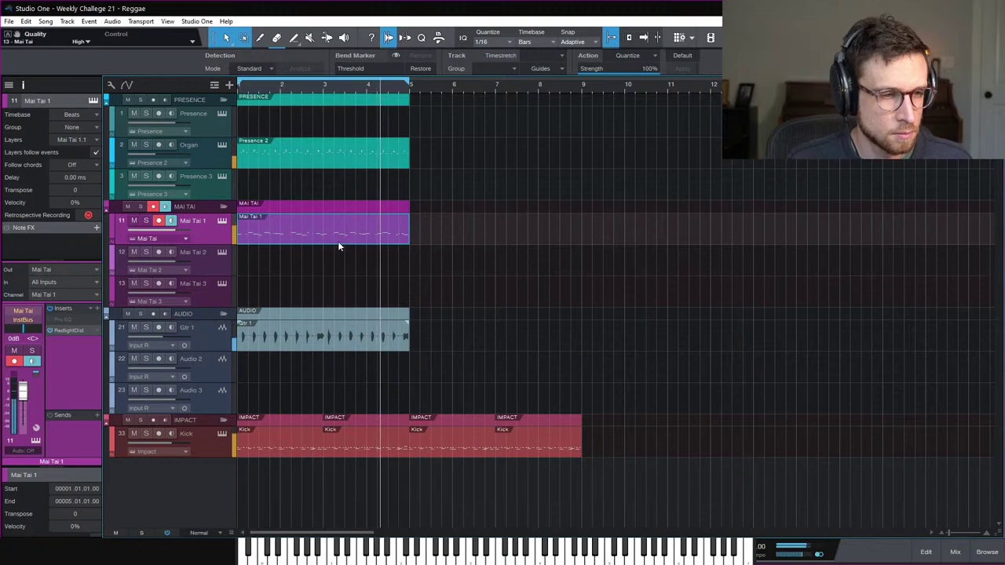
pyautogui.moveTo(302, 238); pyautogui.dragTo(553, 234)
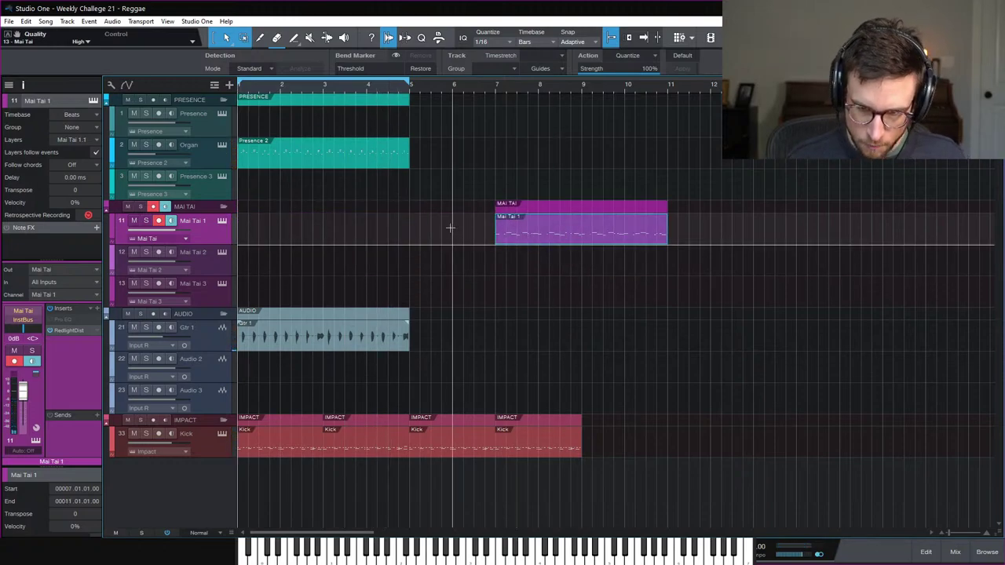
# Step: Record another four-bar bass take from bar 1 on the Mai Tai 1 track
pyautogui.press('space')
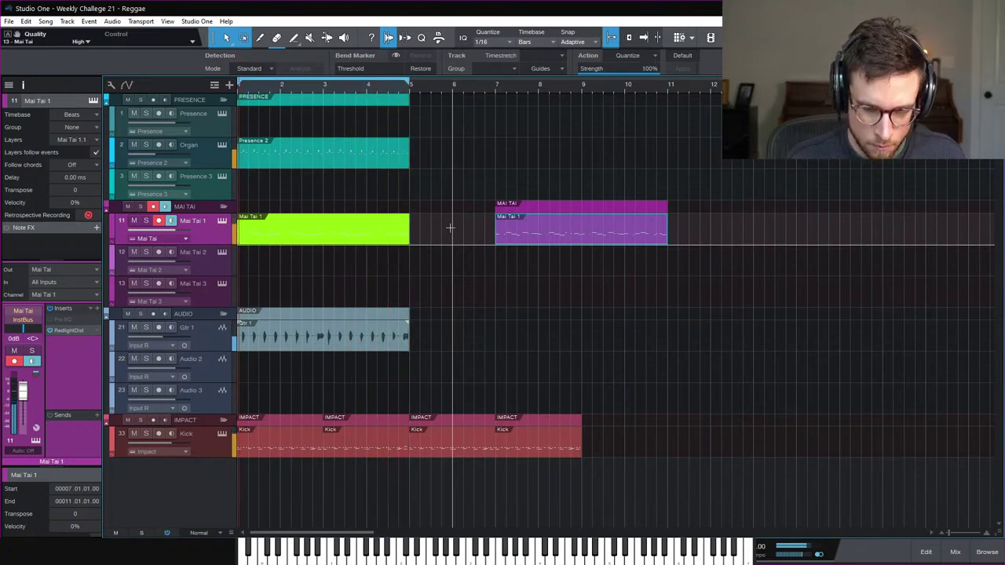
pyautogui.press('KP_Multiply')
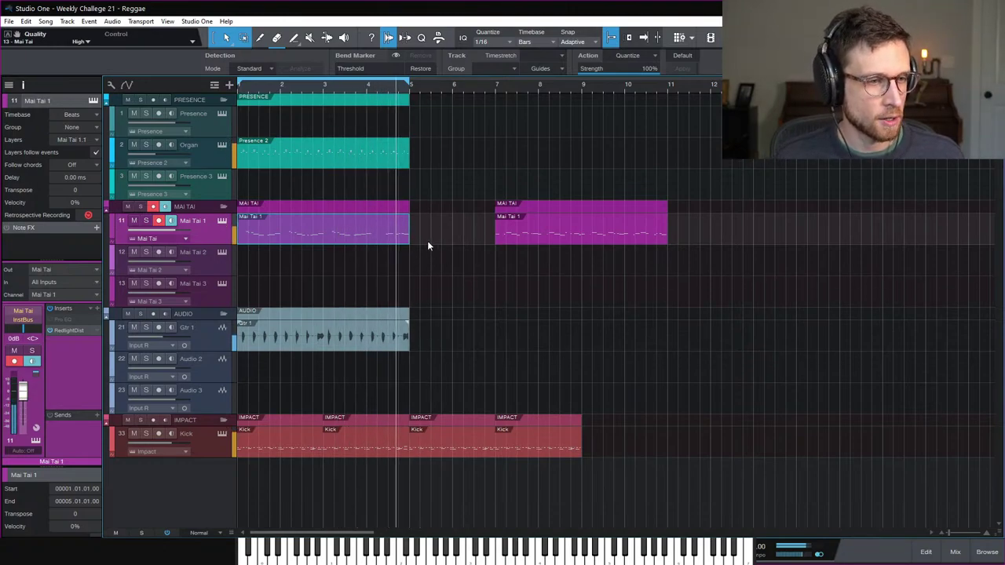
# Step: Solo the Mai Tai 1 track and raise the RedlightDist drive to 10.20
pyautogui.click(80, 330)
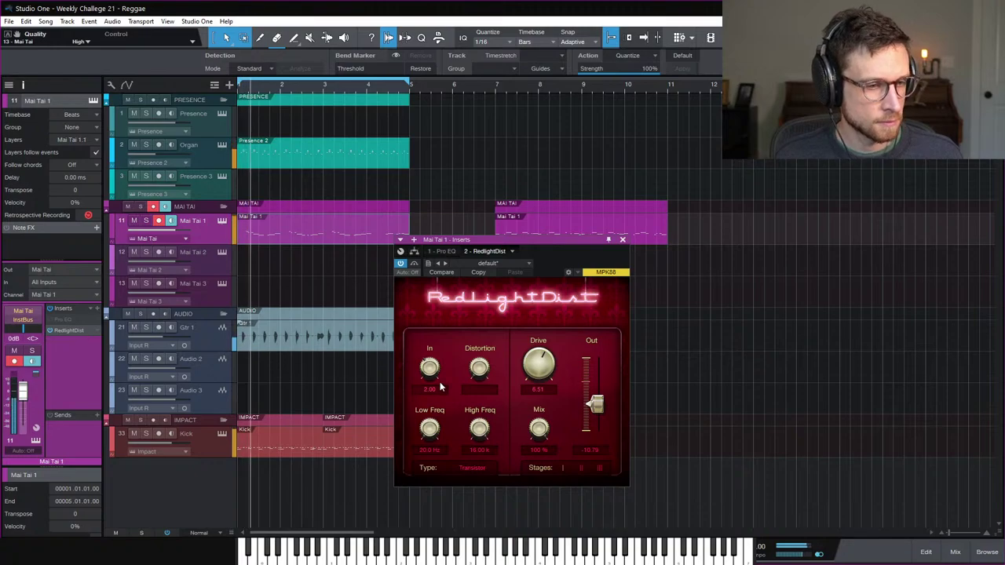
pyautogui.moveTo(520, 374); pyautogui.dragTo(532, 337)
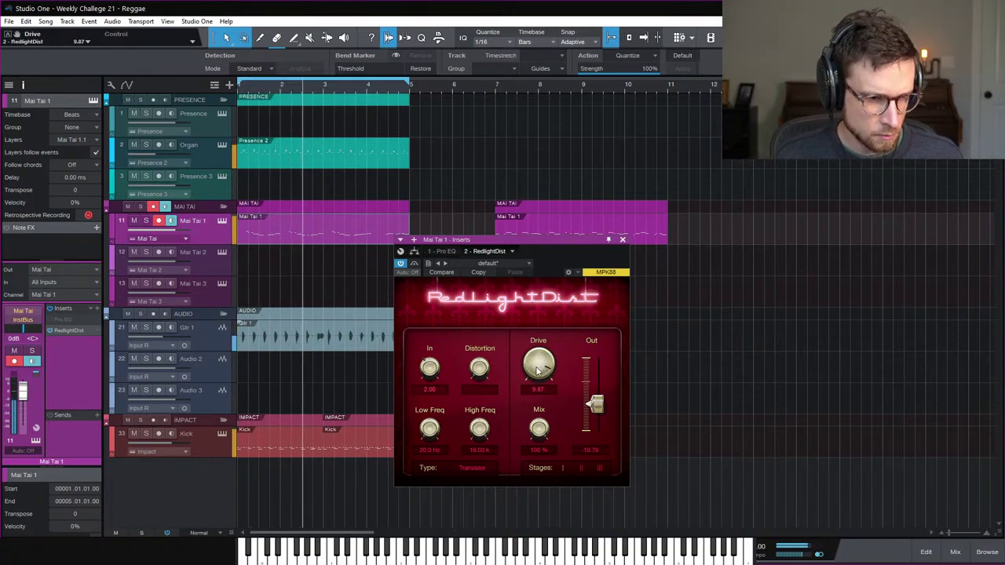
pyautogui.click(146, 221)
pyautogui.moveTo(539, 370)
pyautogui.mouseDown()
pyautogui.moveTo(542, 355)
pyautogui.moveTo(539, 373)
pyautogui.mouseUp()
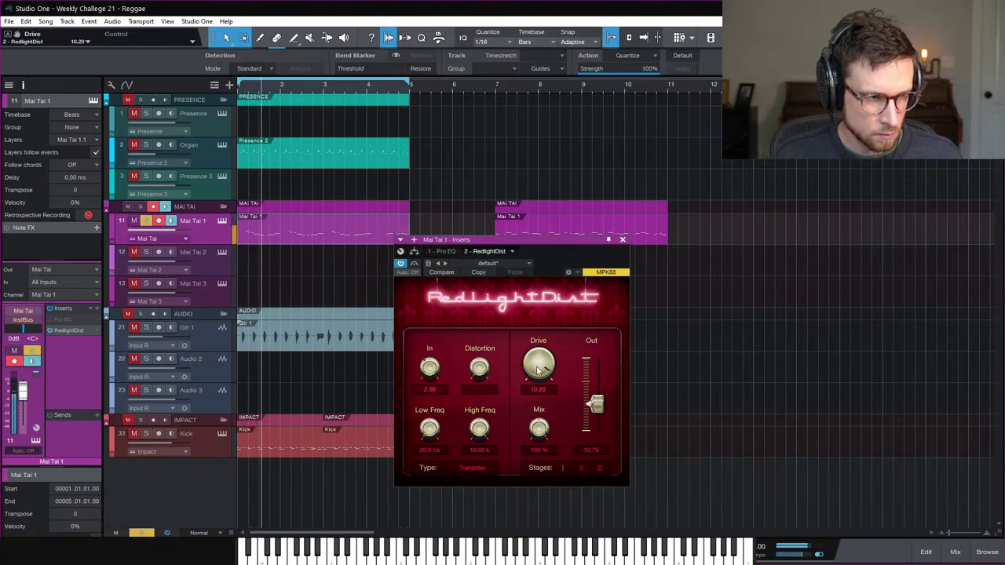
# Step: Try the Soft Tube distortion type on the bass and switch back to Transistor
pyautogui.click(471, 469)
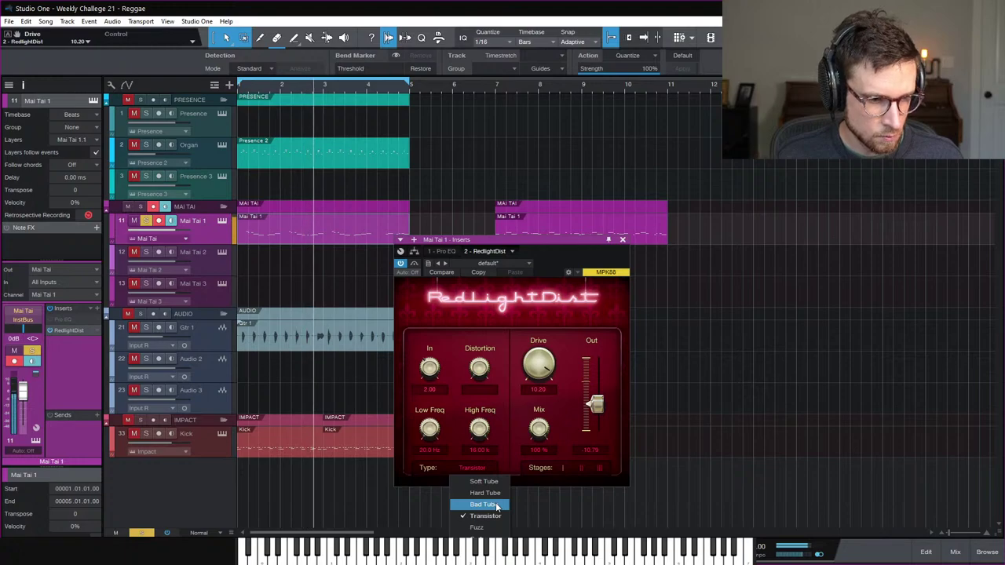
pyautogui.click(483, 481)
pyautogui.click(481, 470)
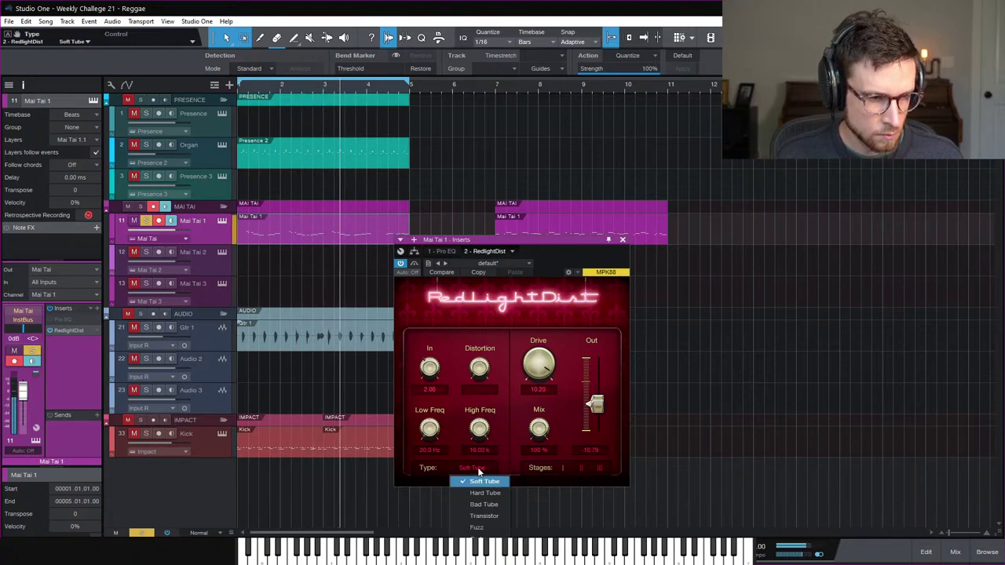
pyautogui.click(493, 515)
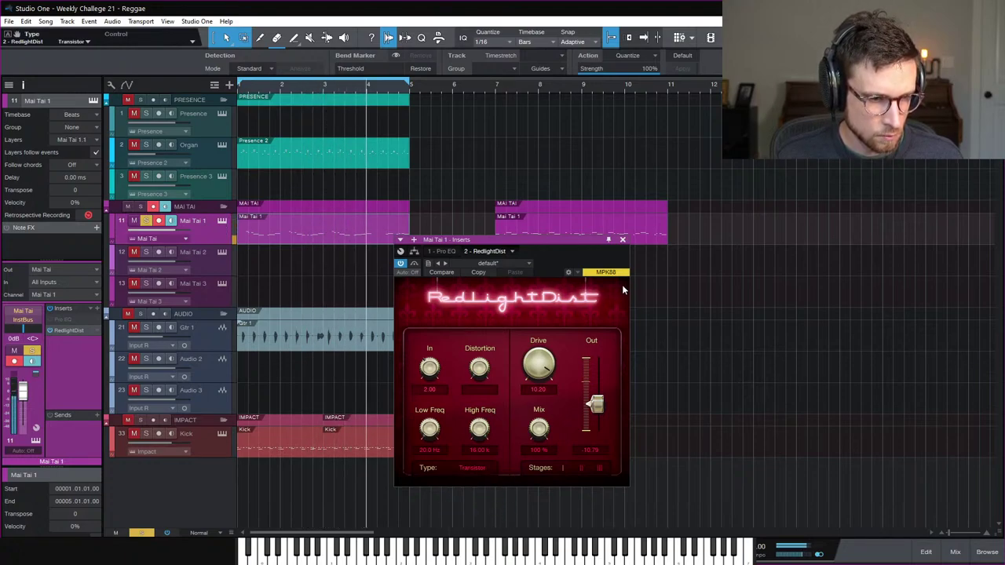
# Step: Close the distortion window, insert Pro EQ² on the Mai Tai 1 mixer channel and switch its spectrum display to FFT Curve
pyautogui.click(622, 239)
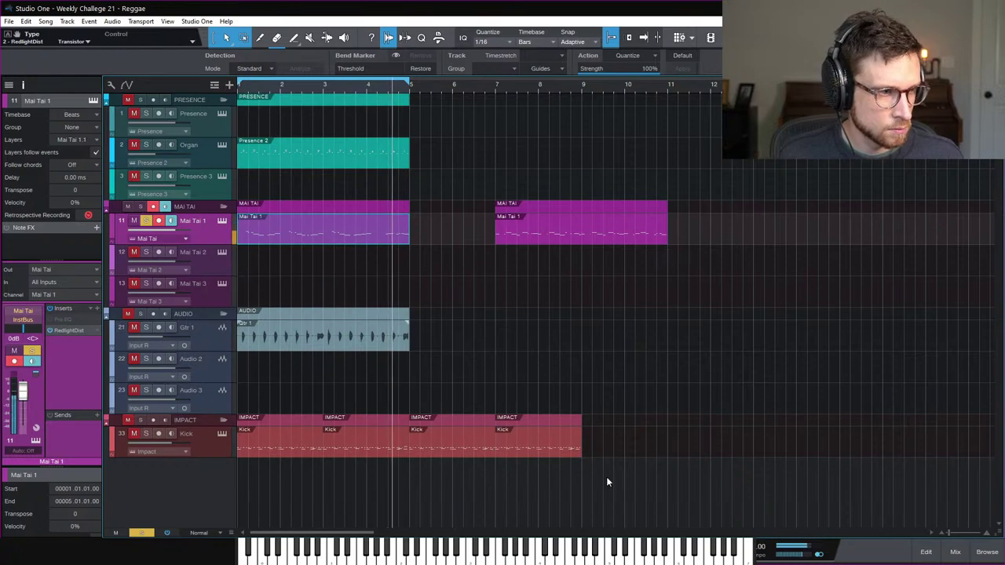
pyautogui.click(956, 552)
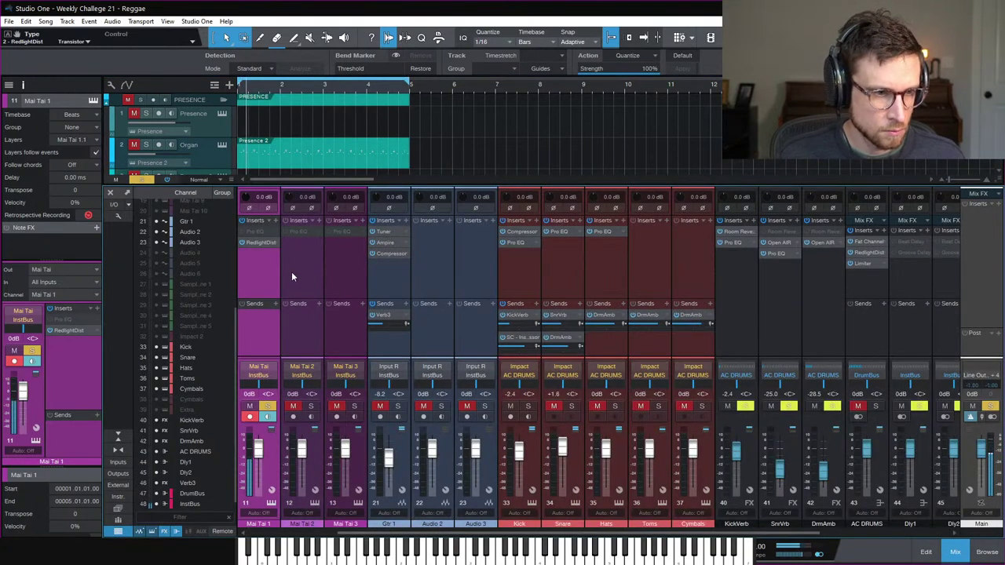
pyautogui.click(276, 222)
pyautogui.write('compre')
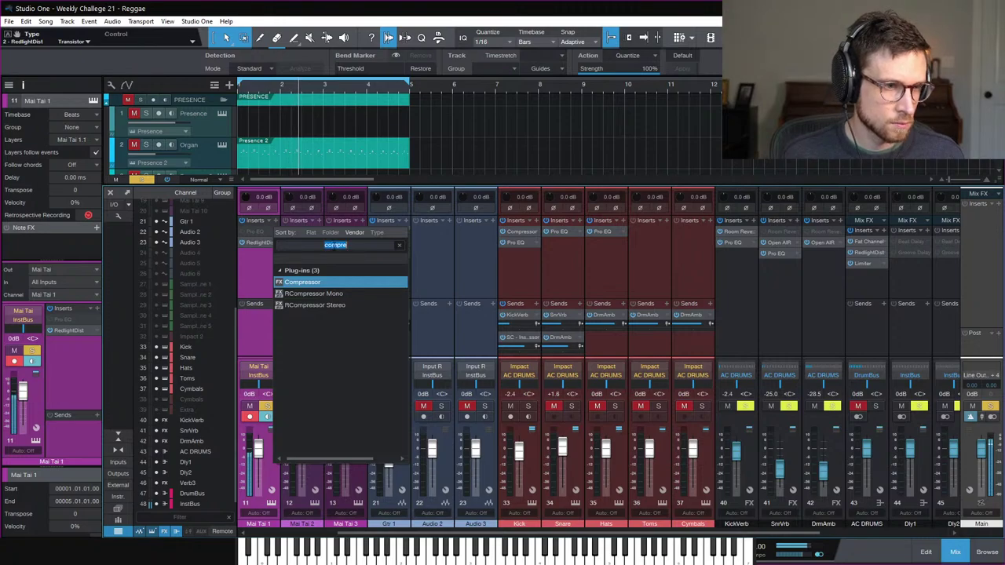
pyautogui.write('pro')
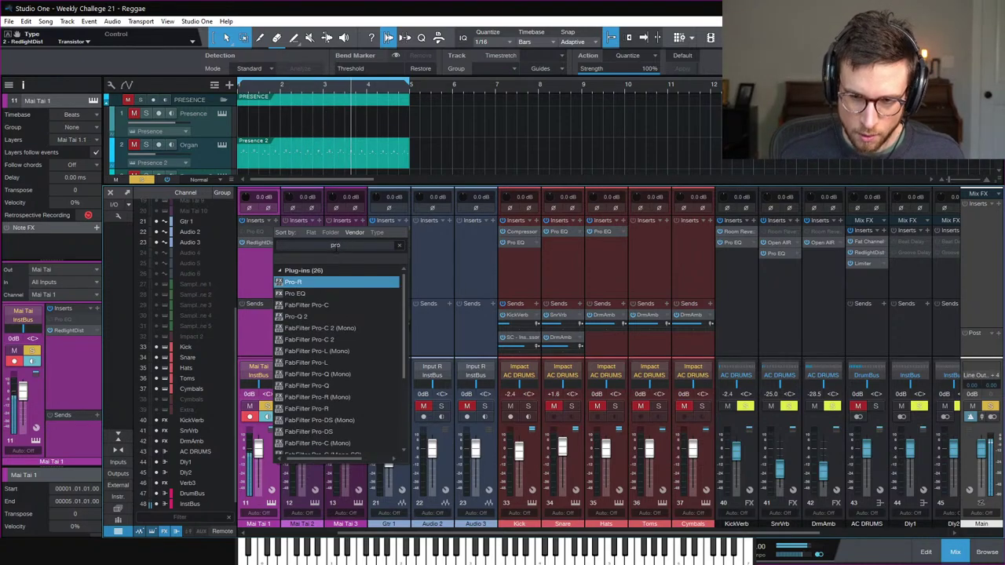
pyautogui.click(336, 295)
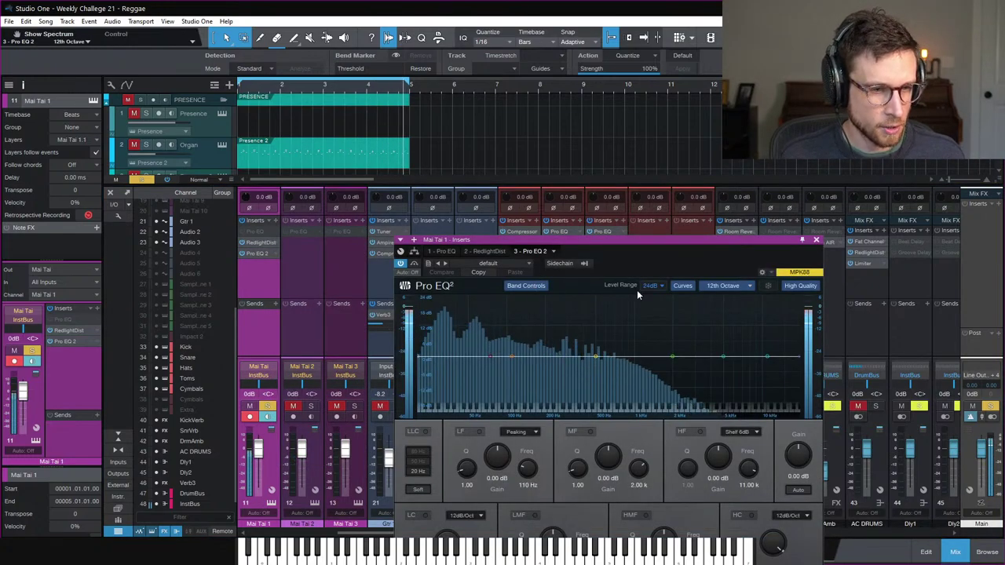
pyautogui.click(718, 288)
pyautogui.click(730, 320)
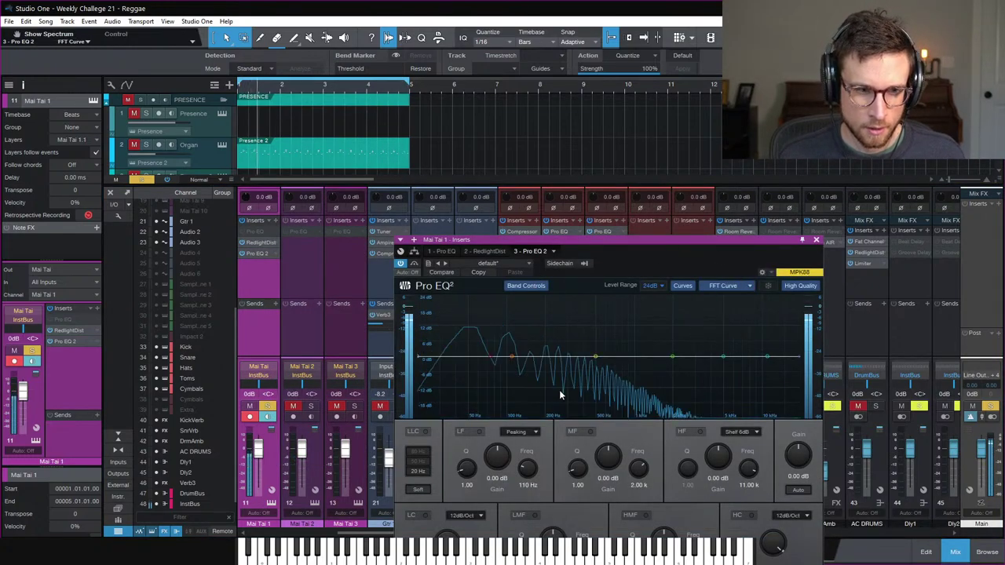
# Step: Enable the EQ's low cut filter with a 24 dB/Oct slope at 20 Hz
pyautogui.click(417, 515)
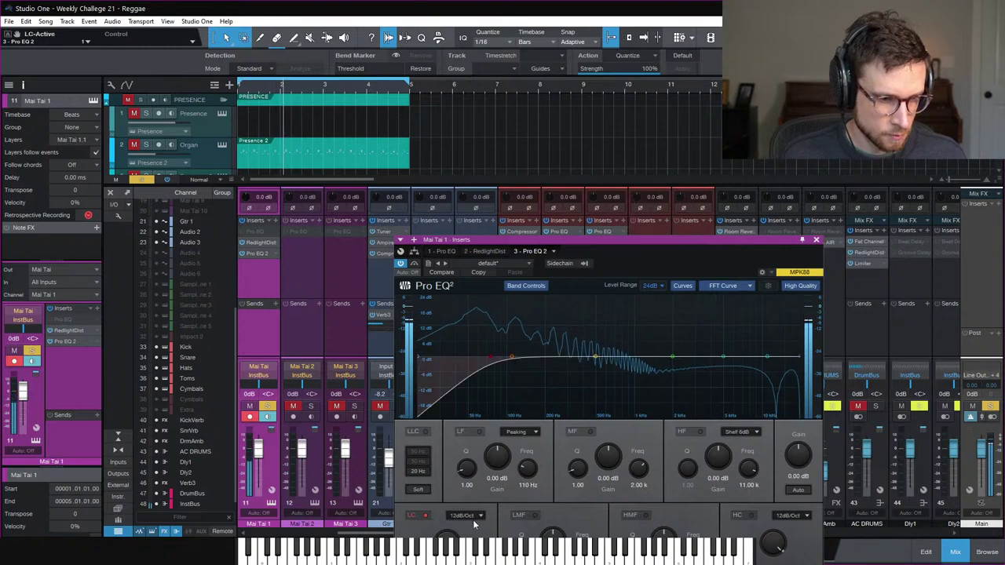
pyautogui.click(465, 515)
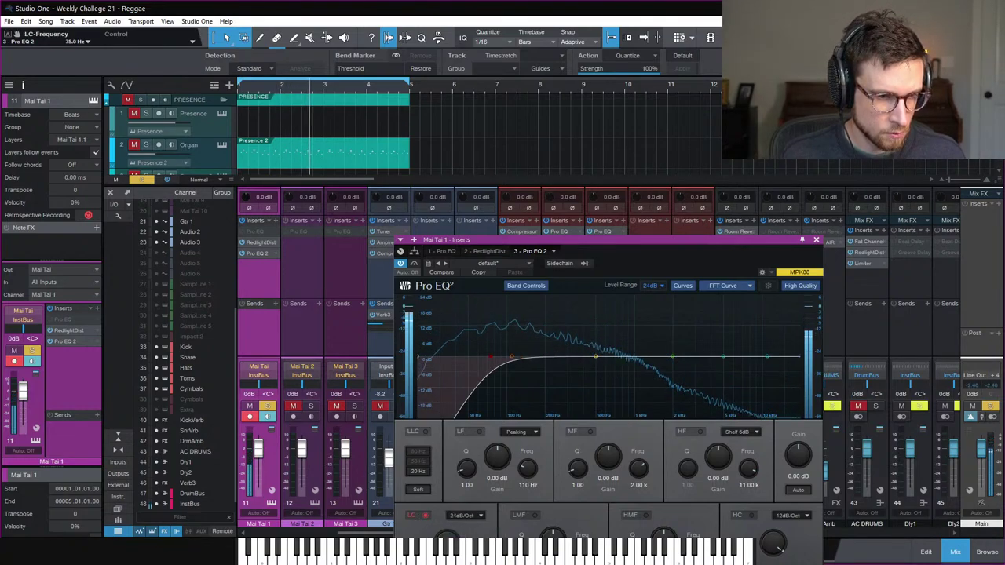
pyautogui.moveTo(490, 357); pyautogui.dragTo(445, 358)
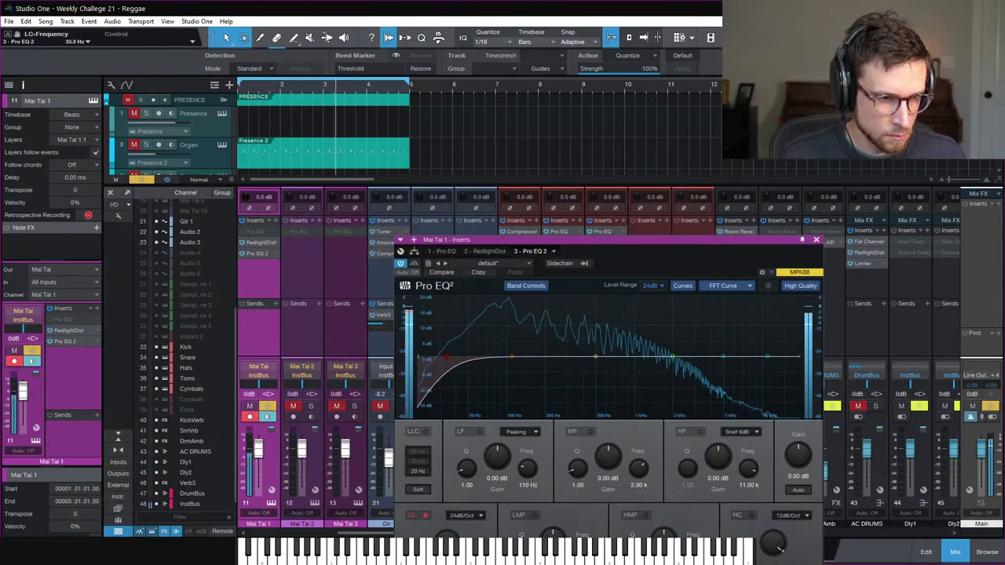
pyautogui.moveTo(445, 358); pyautogui.dragTo(426, 358)
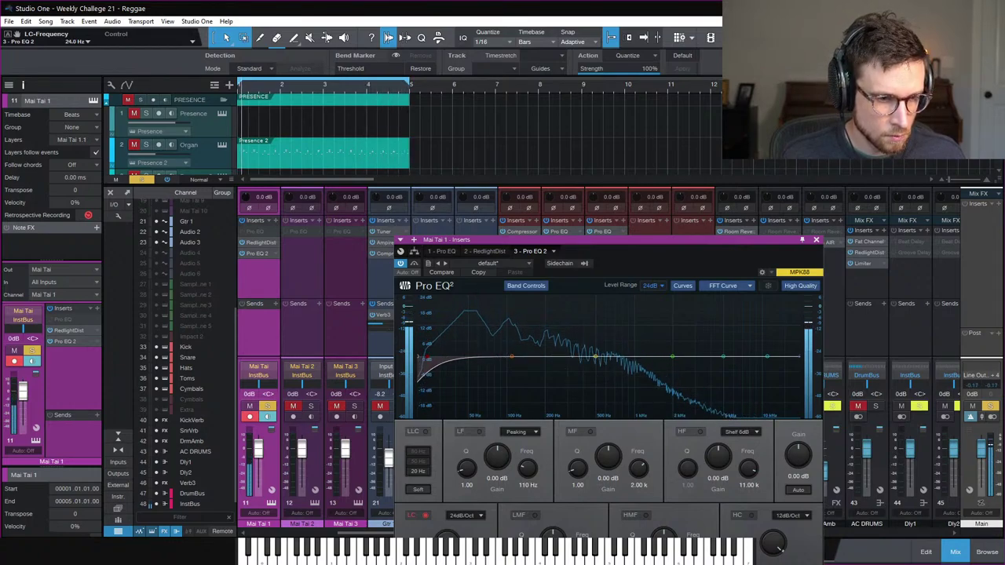
pyautogui.moveTo(426, 358); pyautogui.dragTo(418, 359)
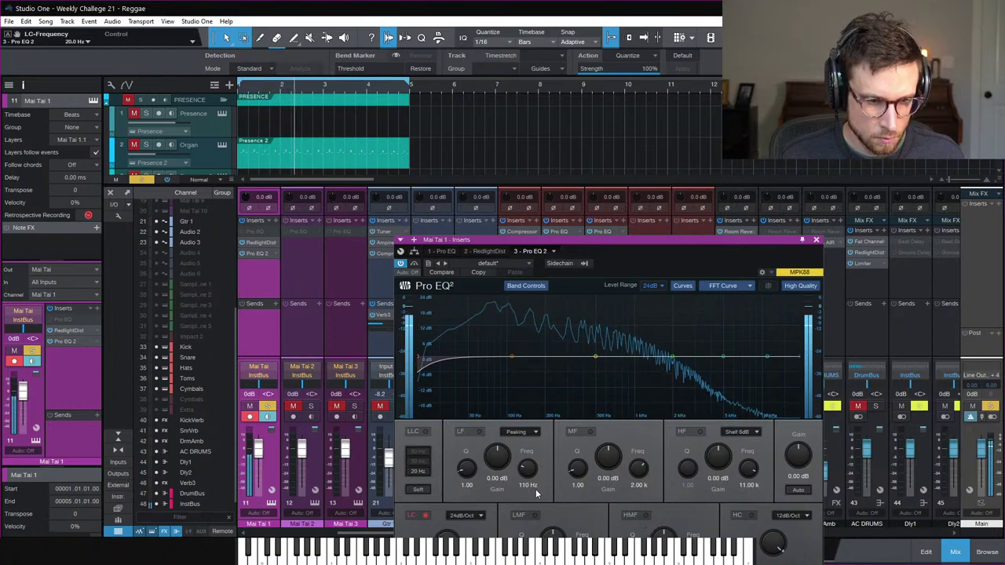
# Step: Boost the bass EQ's LF peaking band by 3.36 dB at 344 Hz and close the EQ window
pyautogui.moveTo(497, 459); pyautogui.dragTo(500, 440)
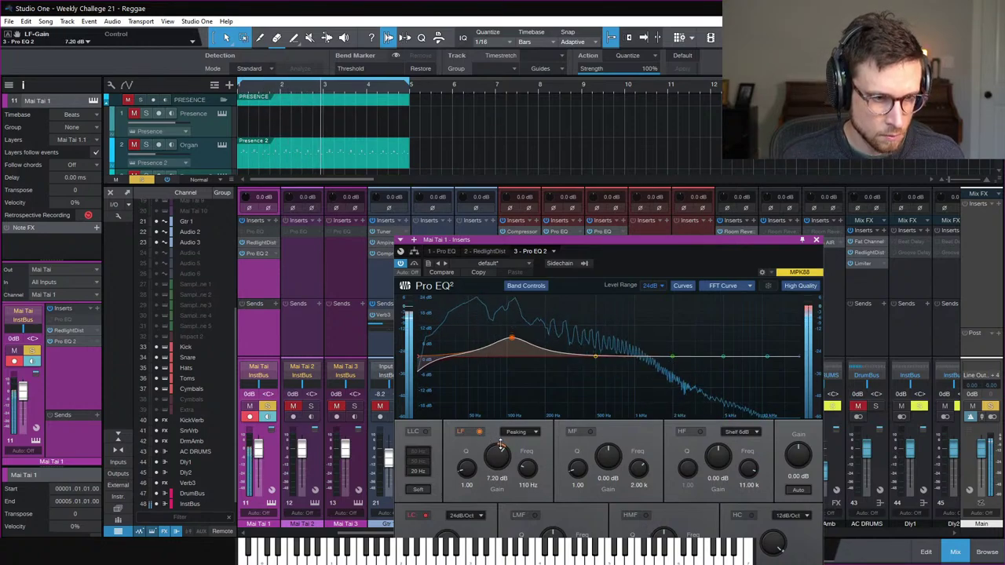
pyautogui.moveTo(467, 469); pyautogui.dragTo(532, 458)
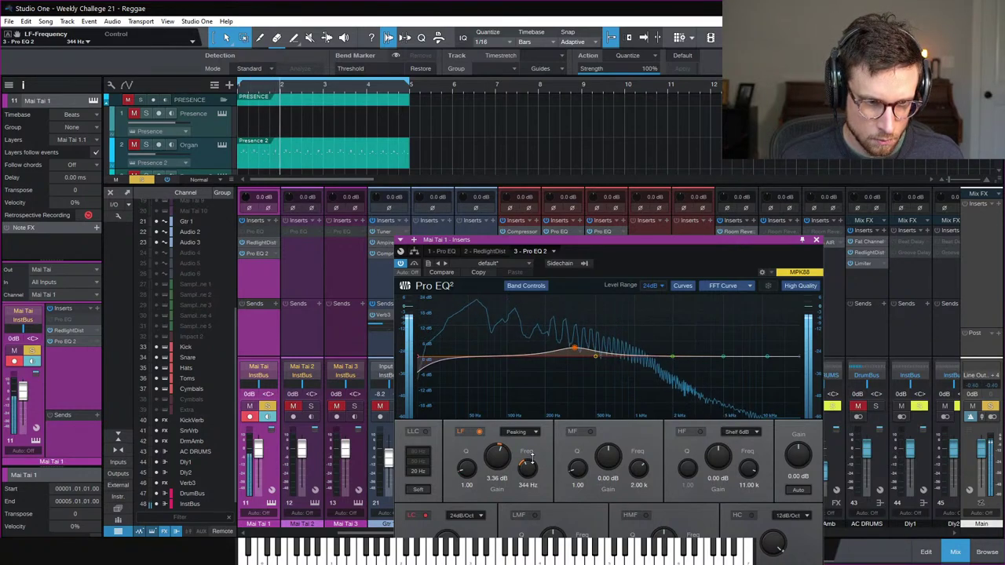
pyautogui.click(816, 240)
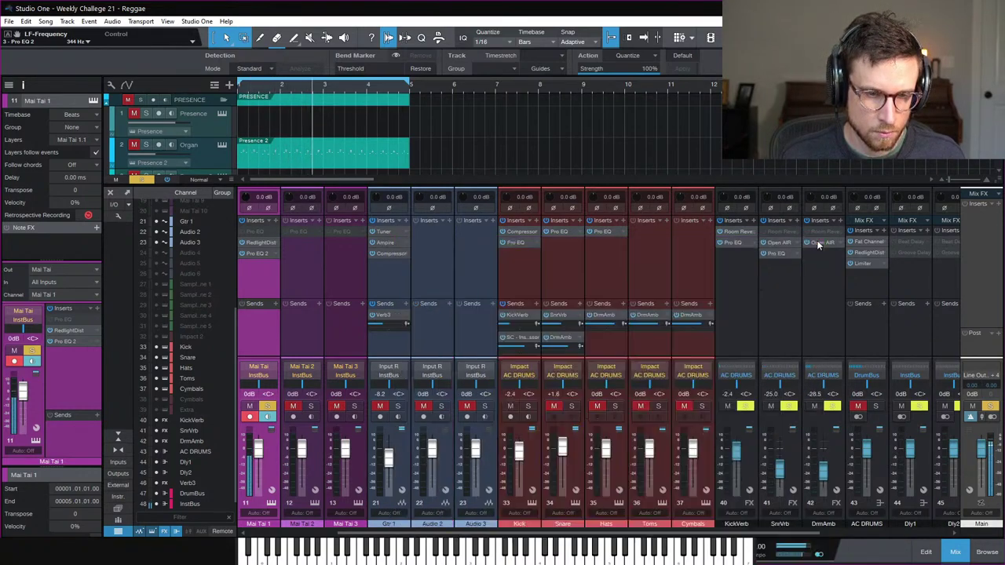
# Step: Open the Mai Tai 1 synth, set its ENV 2 modulation of the filter cutoff to 20.4% and close the synth
pyautogui.click(36, 441)
pyautogui.click(36, 441)
pyautogui.click(36, 441)
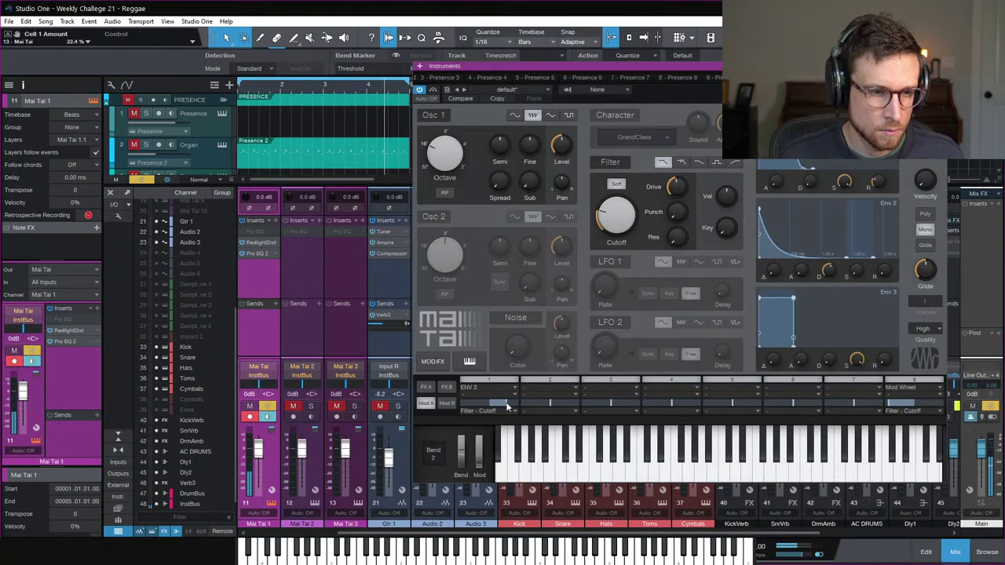
pyautogui.moveTo(503, 404); pyautogui.dragTo(505, 405)
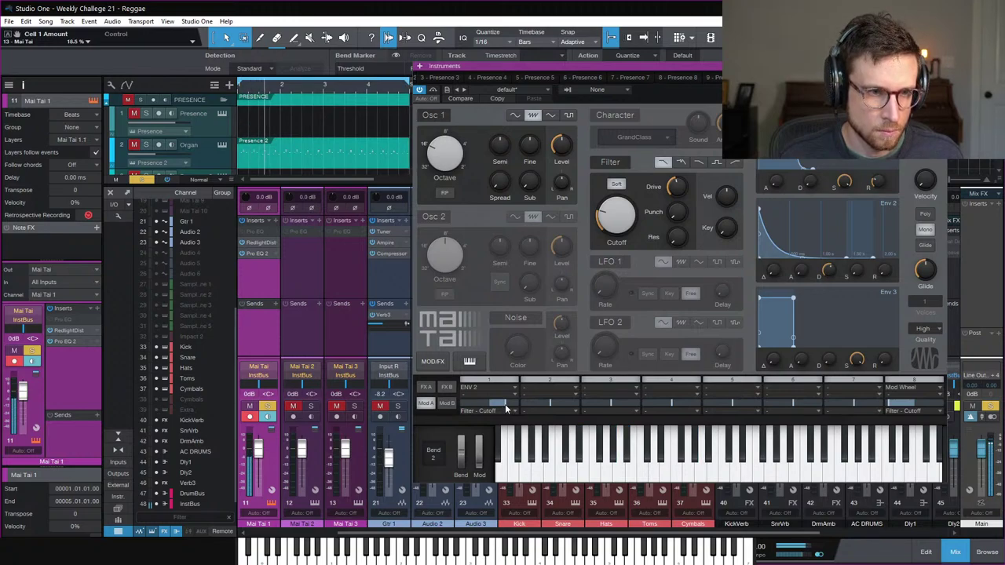
pyautogui.moveTo(505, 408); pyautogui.dragTo(506, 408)
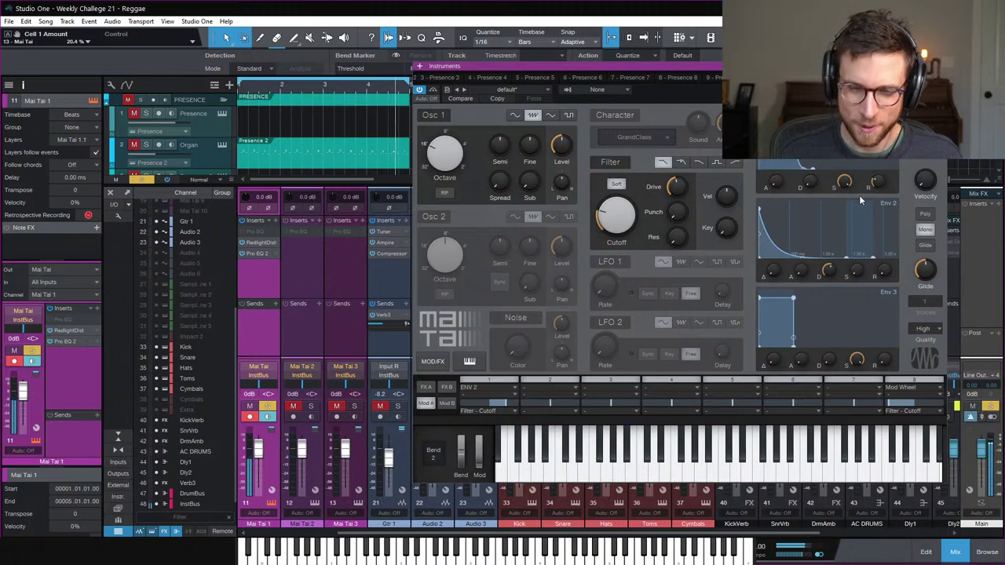
pyautogui.press('Escape')
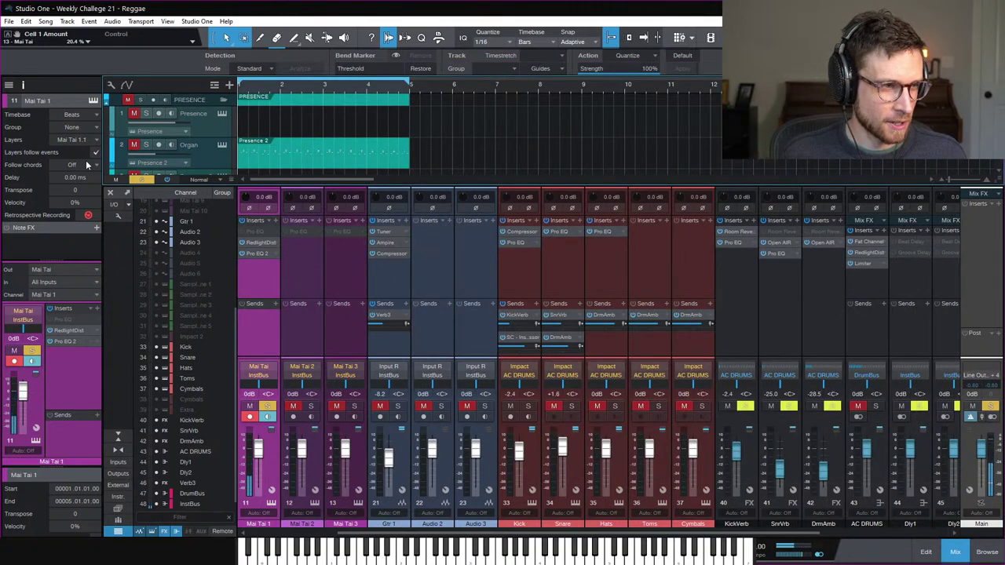
# Step: Hide the mixer's channel list and insert a Compressor on the Mai Tai 1 channel with a 7.41 ms attack
pyautogui.click(117, 532)
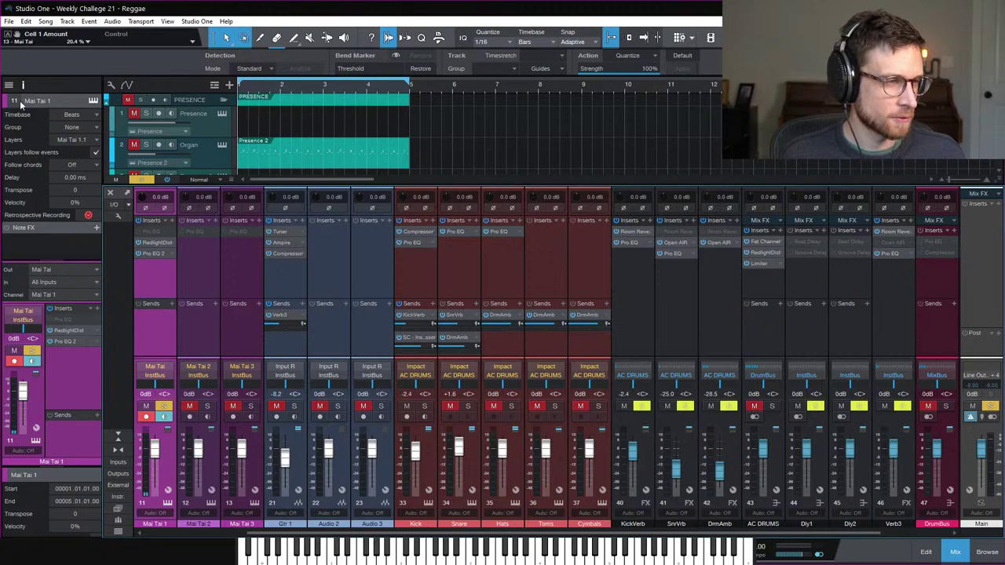
pyautogui.scroll(-3, 549, 145)
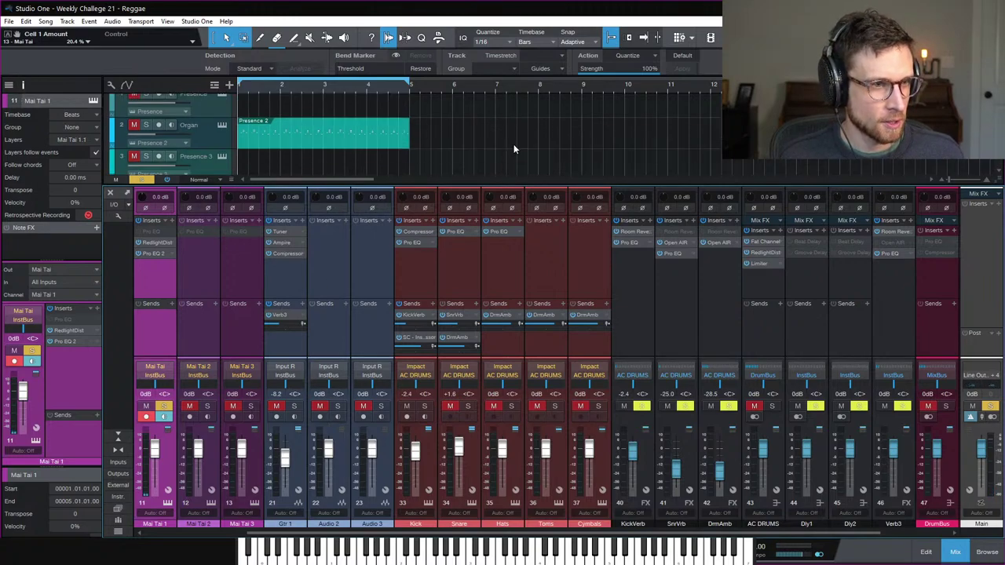
pyautogui.scroll(-4, 517, 145)
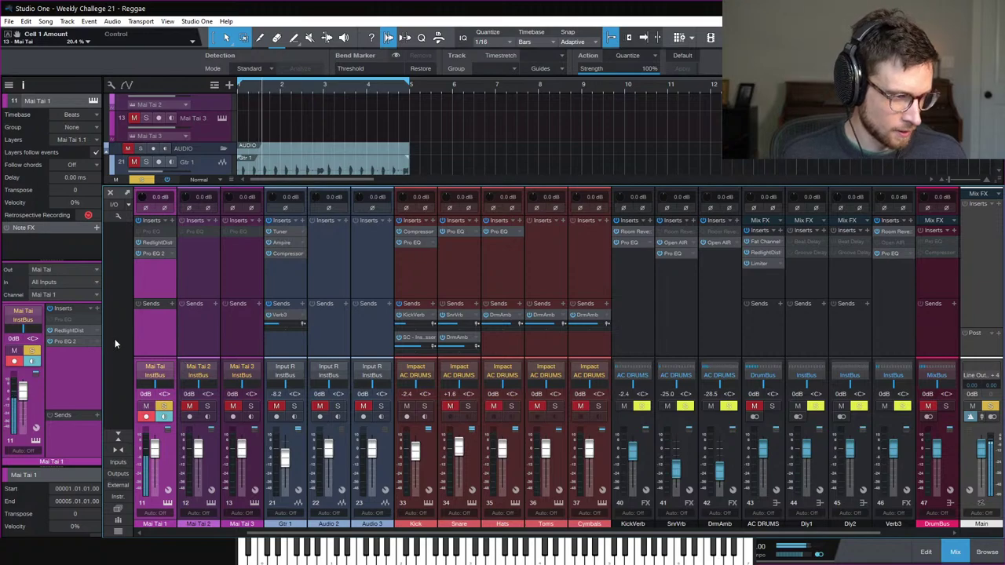
pyautogui.click(98, 309)
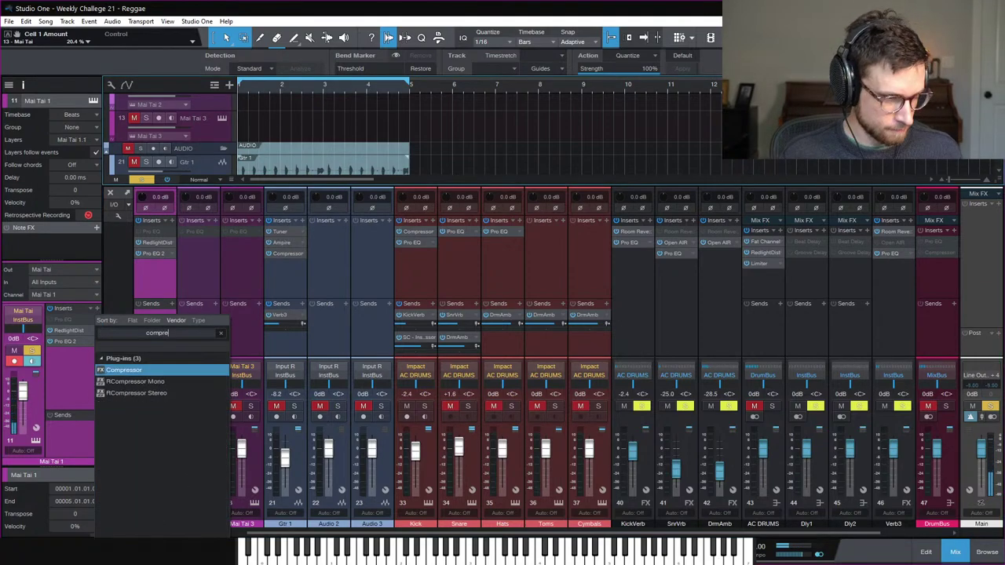
pyautogui.press('Return')
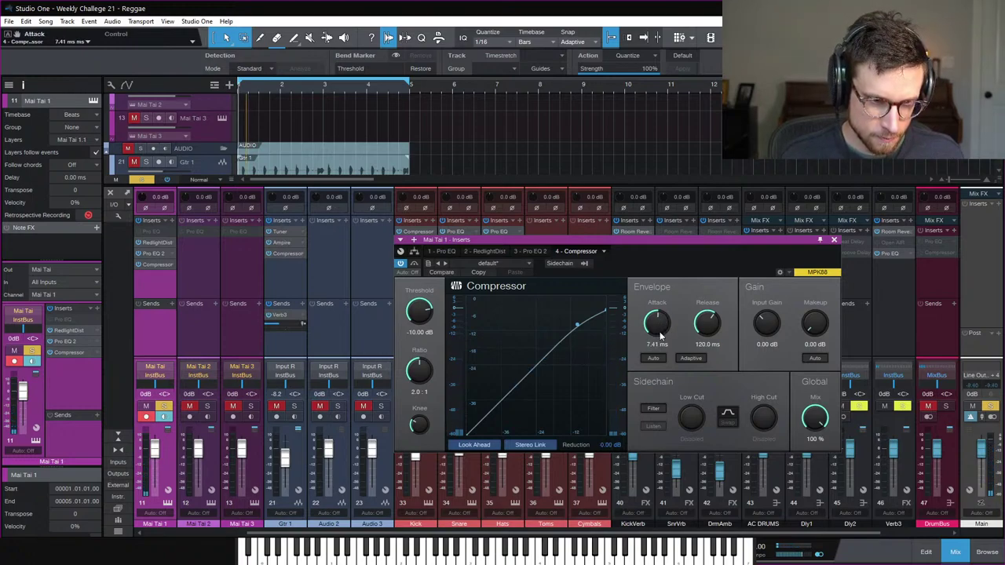
# Step: Set the compressor's release to 60.5 ms, ratio to 6.3:1, makeup gain to 3.36 dB and threshold to -16.48 dB, comparing against bypass
pyautogui.moveTo(706, 324); pyautogui.dragTo(706, 334)
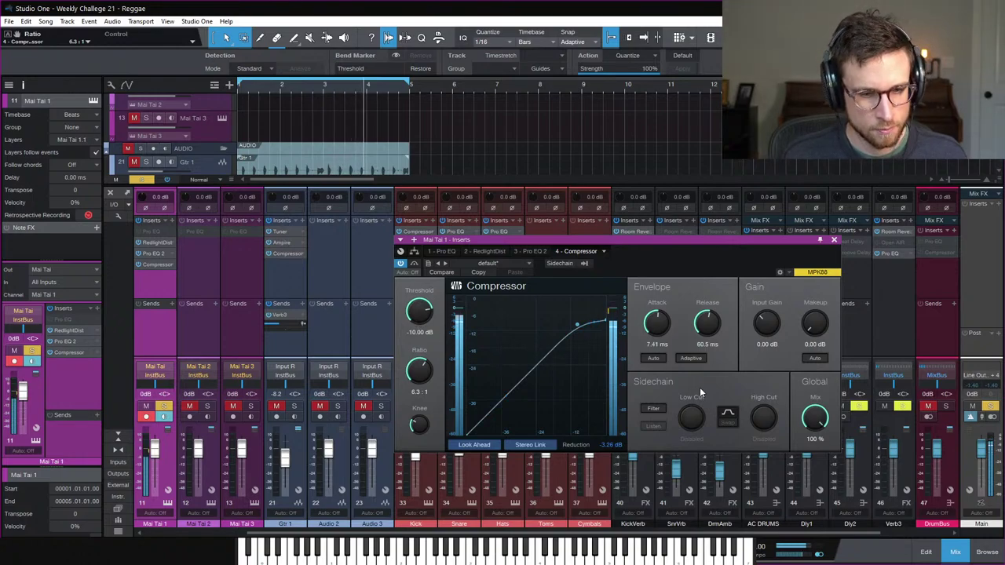
pyautogui.click(403, 267)
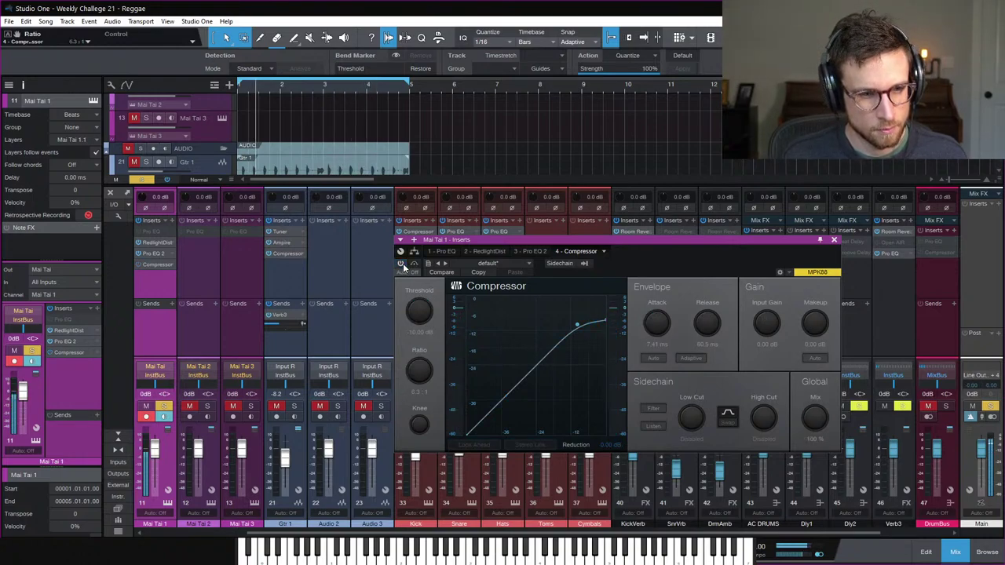
pyautogui.click(403, 267)
pyautogui.moveTo(818, 330); pyautogui.dragTo(822, 322)
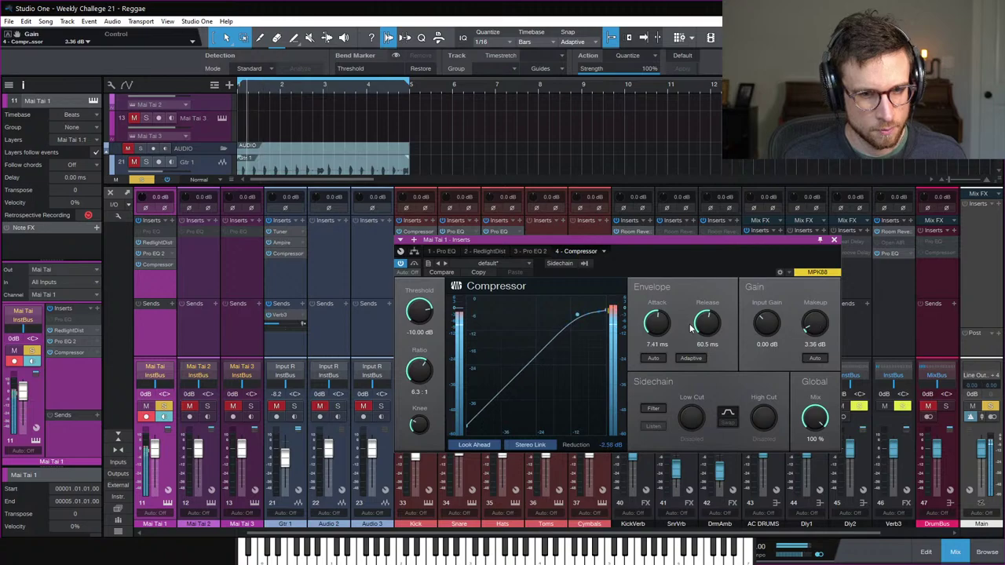
pyautogui.click(402, 266)
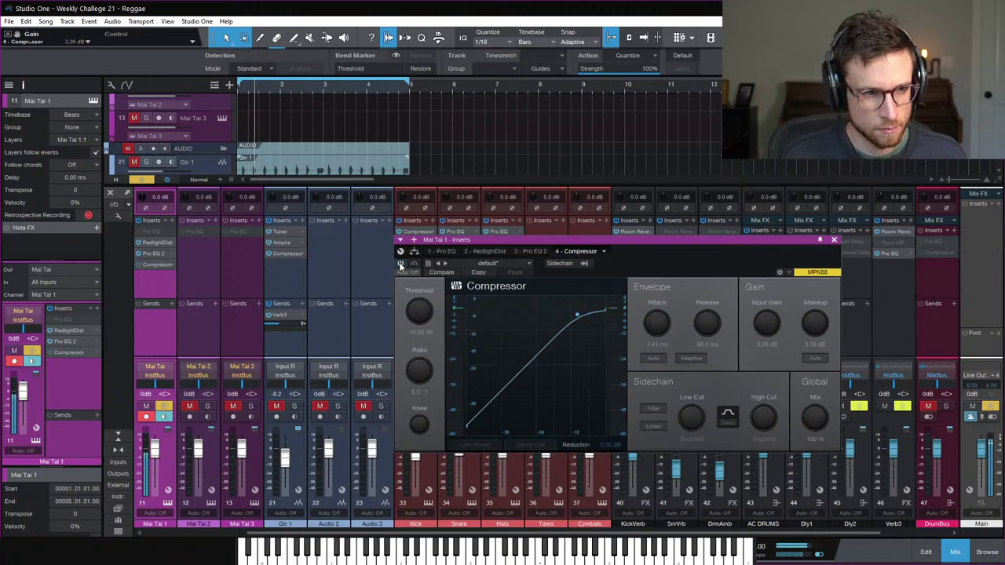
pyautogui.click(401, 266)
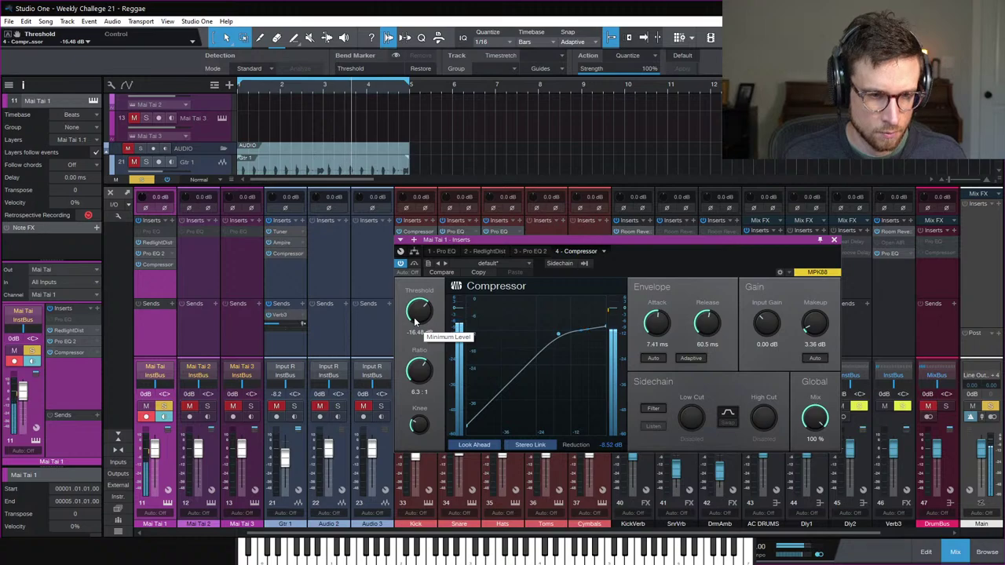
# Step: Set the Mai Tai 1 synth's envelope release to 71.4 ms and close the synth and compressor windows
pyautogui.click(167, 503)
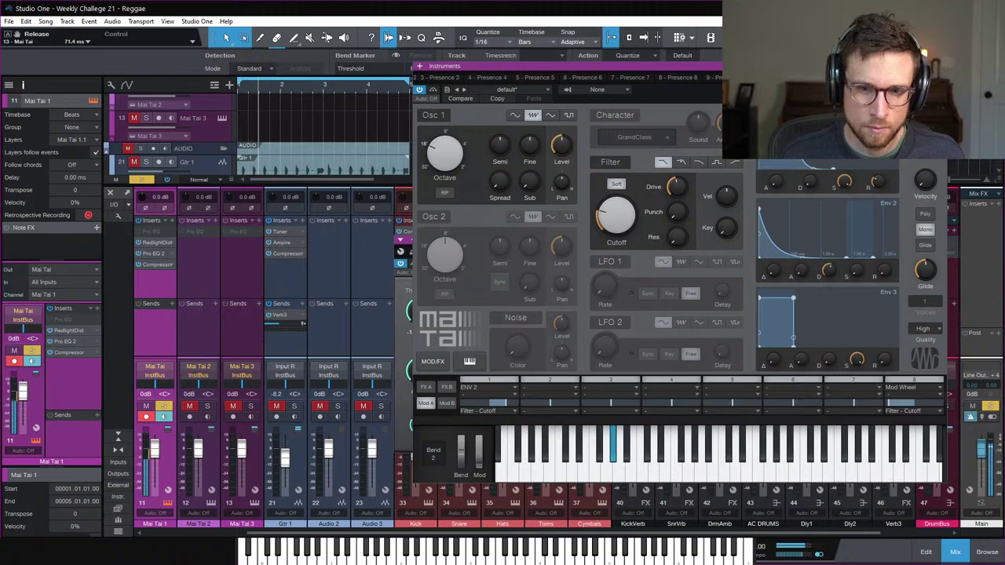
pyautogui.press('Escape')
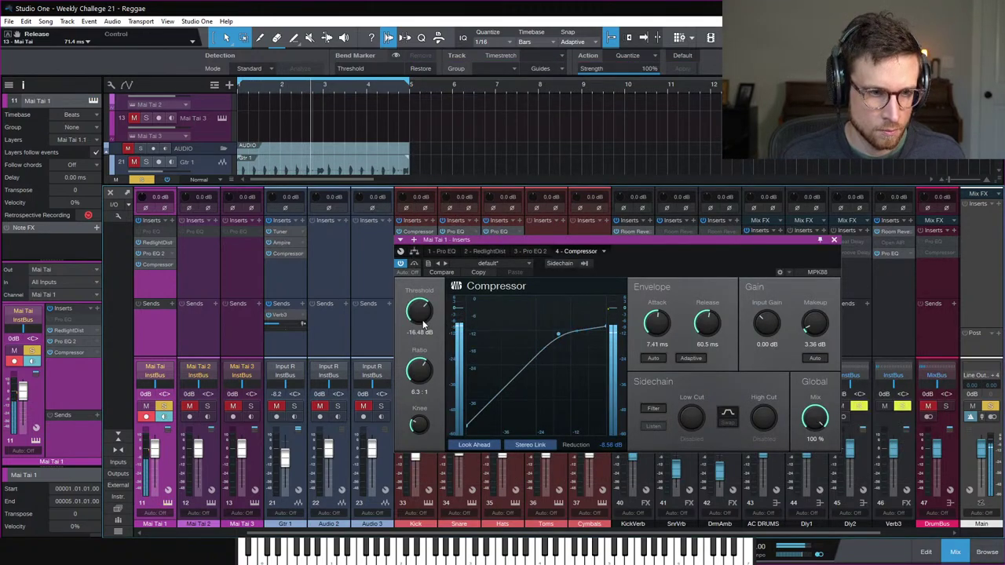
pyautogui.click(834, 240)
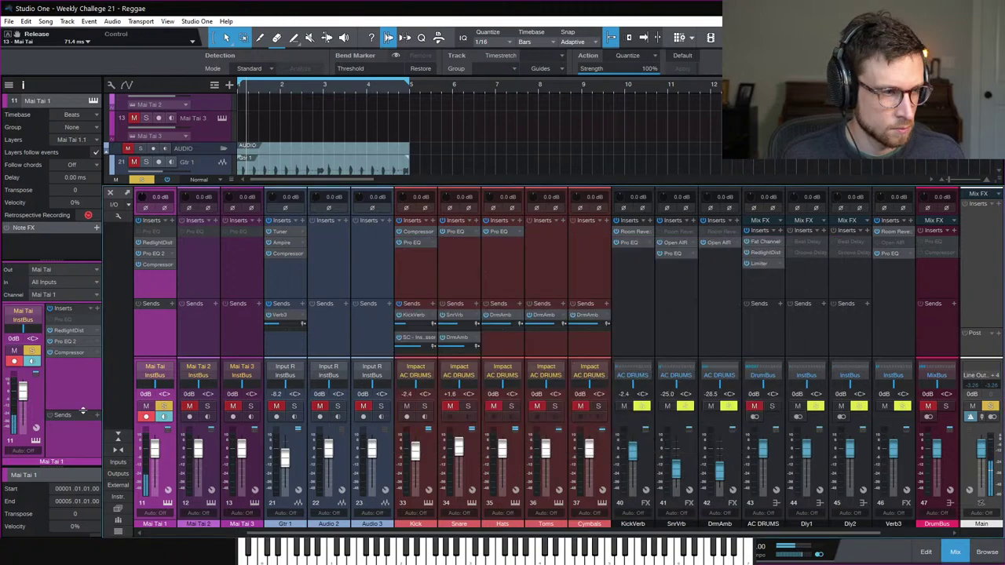
# Step: Unsolo the Mai Tai 1 track, lower its volume to -1.5 dB in the full mix and hide the mixer
pyautogui.click(31, 352)
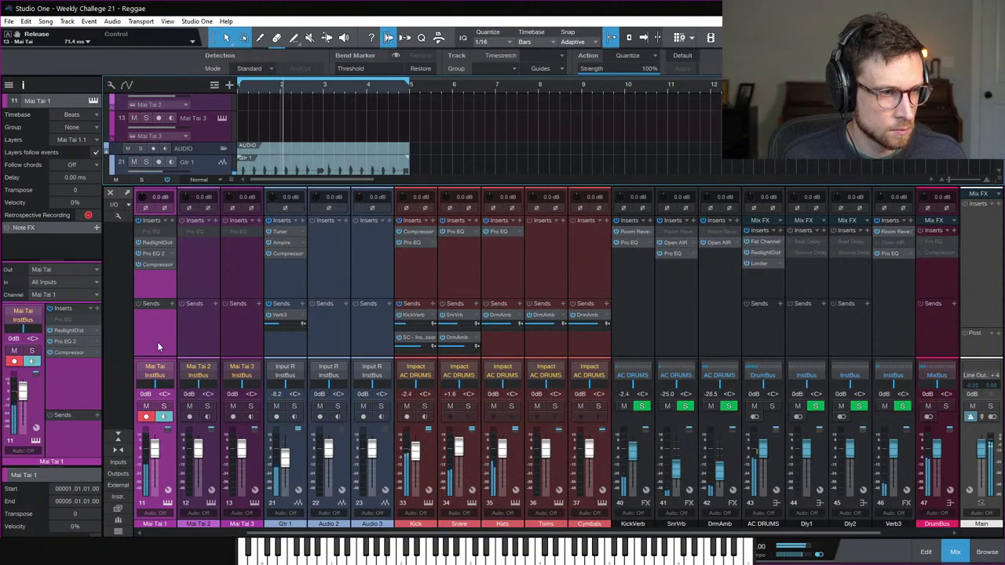
pyautogui.moveTo(154, 447); pyautogui.dragTo(154, 450)
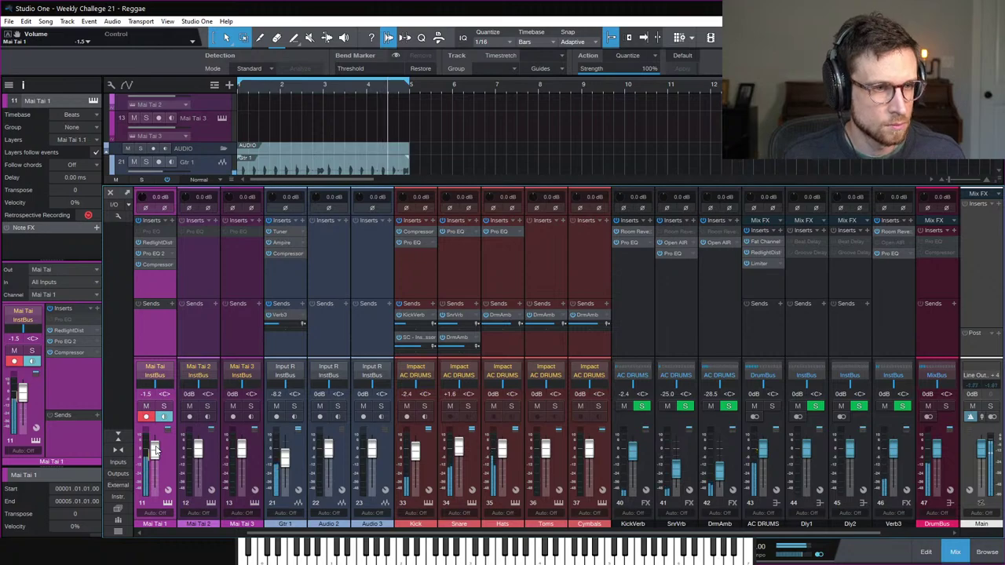
pyautogui.click(958, 553)
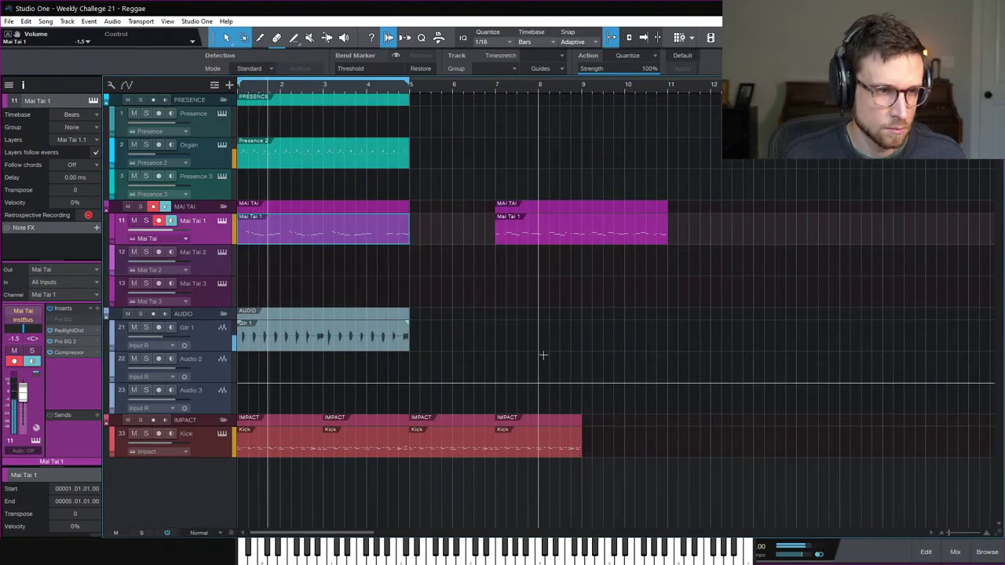
# Step: Move the Mai Tai 1 event from bar 7 to bar 1 and relocate the original bar 1 event to bar 5
pyautogui.click(473, 302)
pyautogui.press('space')
pyautogui.moveTo(319, 234); pyautogui.dragTo(748, 235)
pyautogui.moveTo(557, 234); pyautogui.dragTo(310, 236)
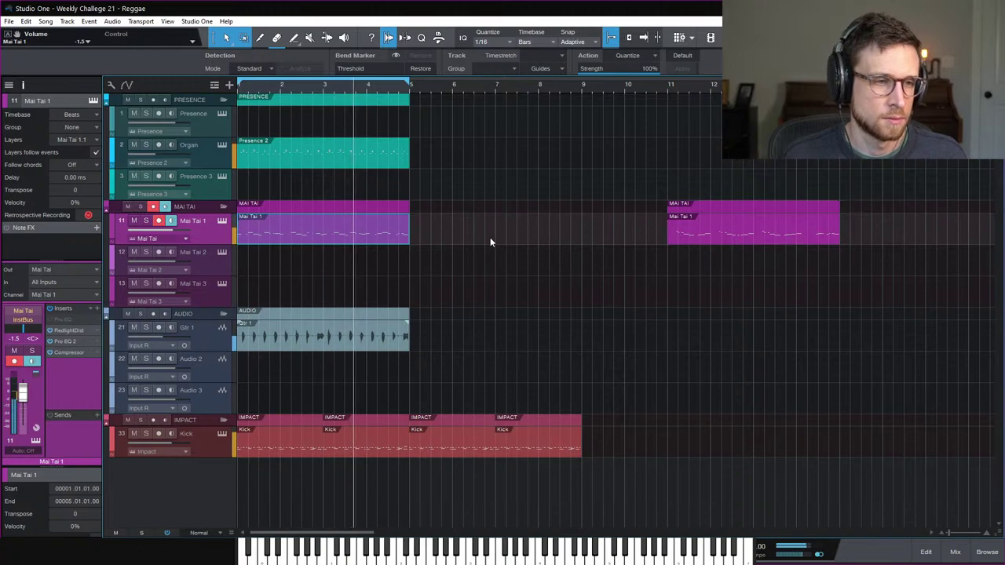
pyautogui.moveTo(717, 234); pyautogui.dragTo(482, 230)
# Step: Duplicate the Gtr 1 and Organ events to bar 5 and extend the loop range to bar 9
pyautogui.click(347, 334)
pyautogui.press('Delete')
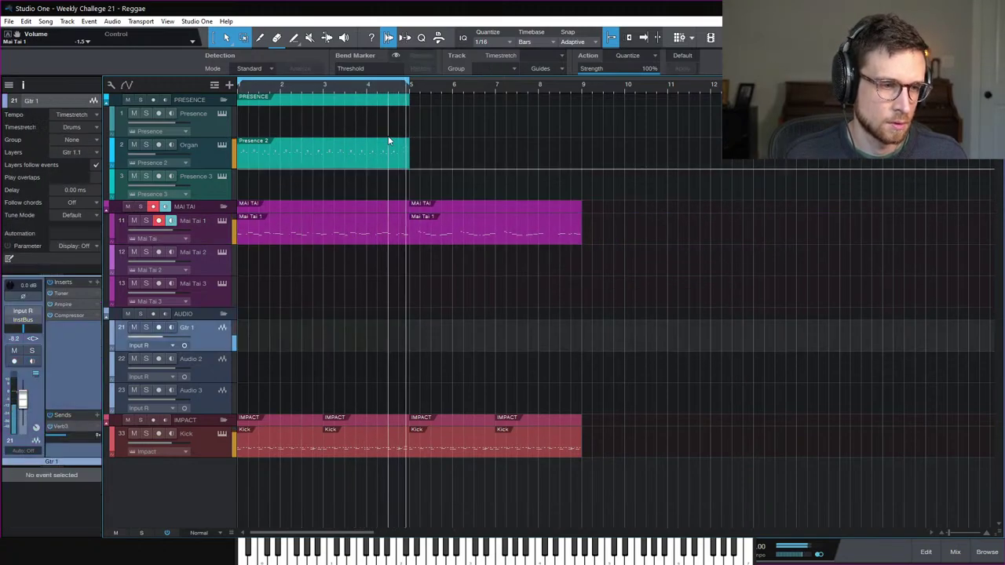
pyautogui.hotkey('ctrl', 'z')
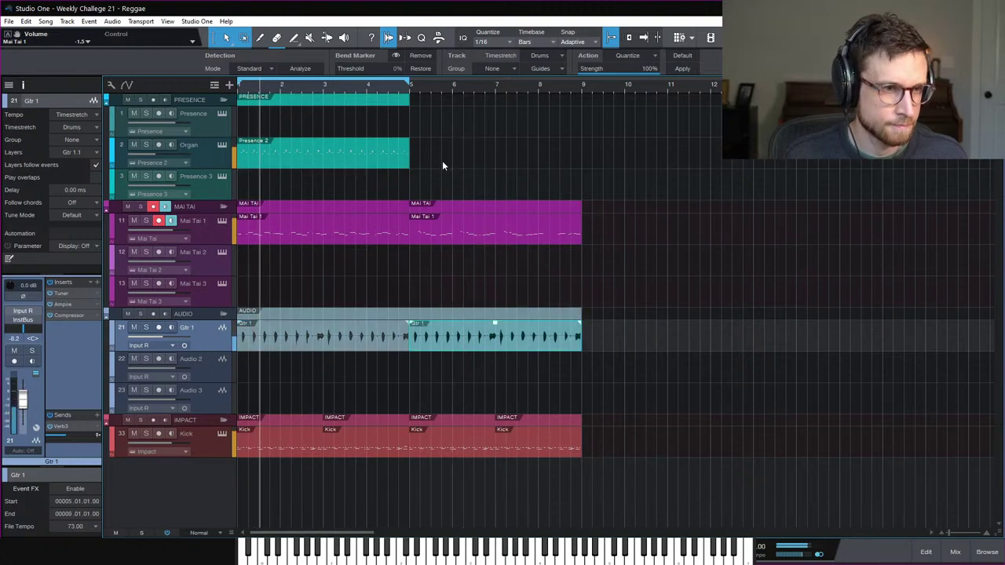
pyautogui.moveTo(442, 165); pyautogui.dragTo(360, 109)
pyautogui.press('d')
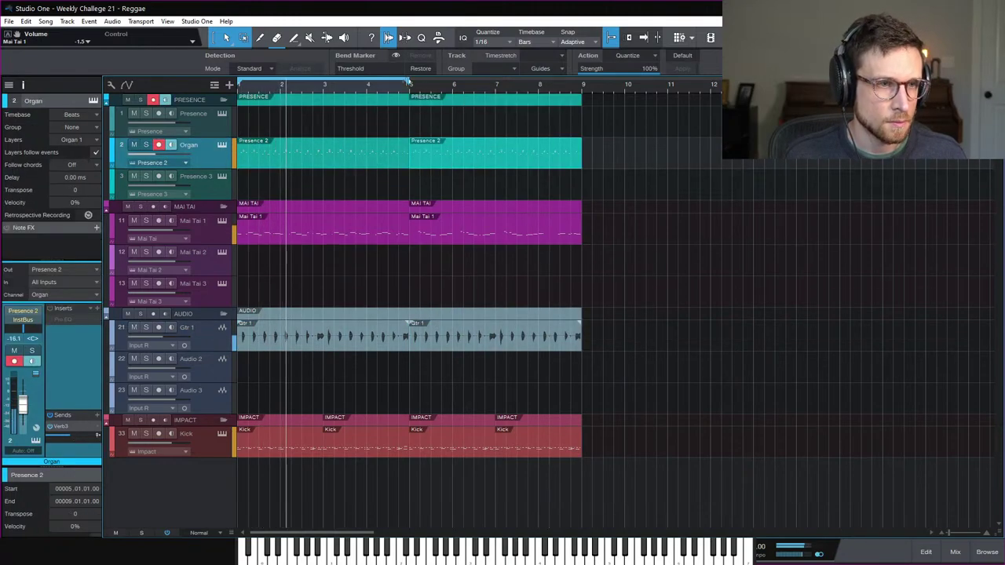
pyautogui.moveTo(408, 82); pyautogui.dragTo(581, 82)
# Step: Delete the Mai Tai 1 event at bar 1 and move the bar 5 event into its place
pyautogui.click(408, 235)
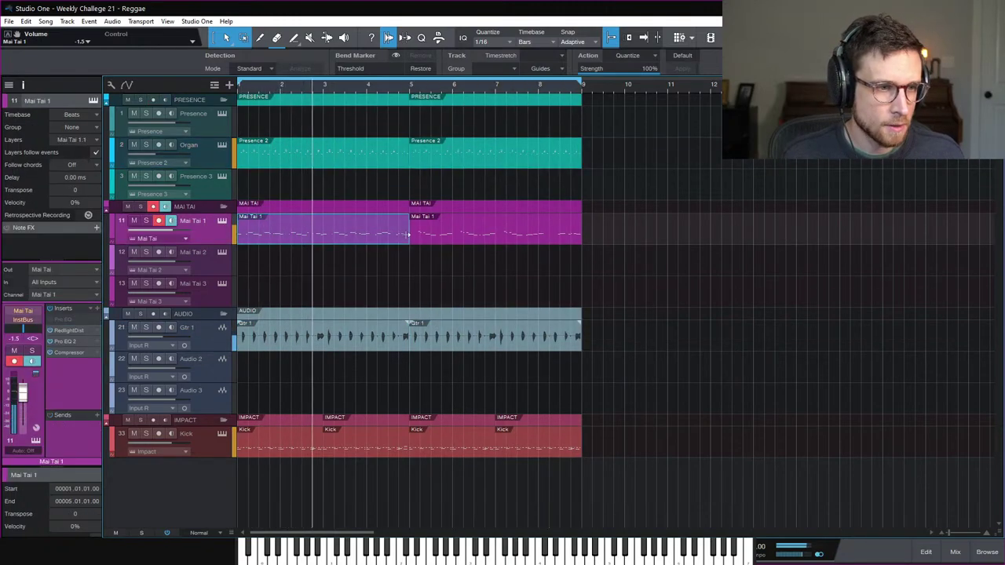
pyautogui.click(445, 233)
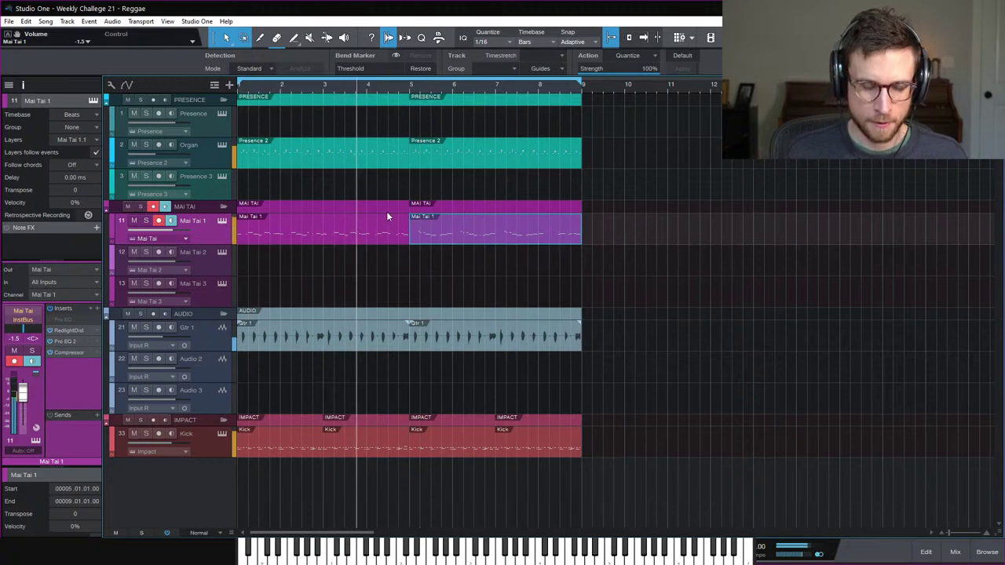
pyautogui.click(343, 235)
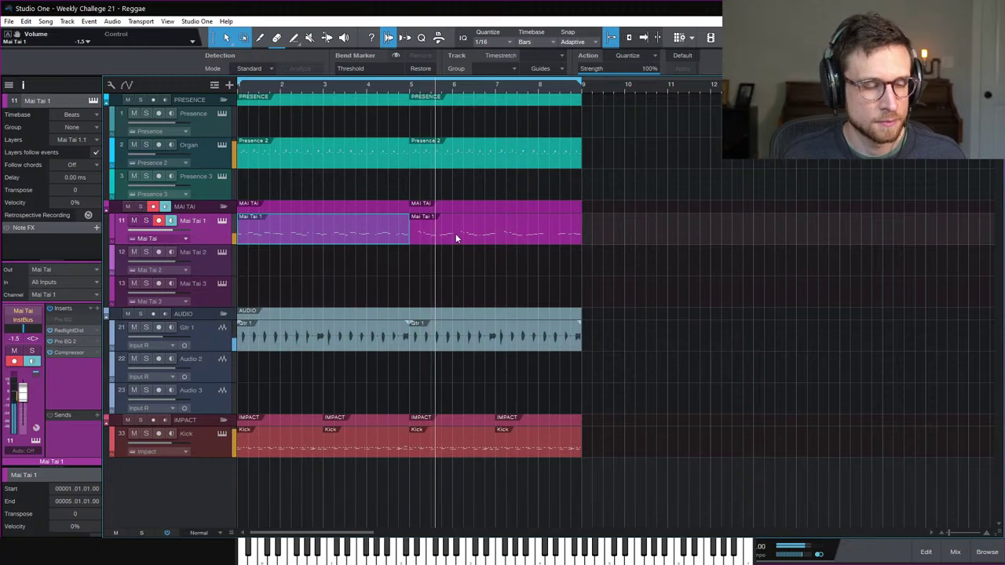
pyautogui.press('Delete')
pyautogui.click(461, 233)
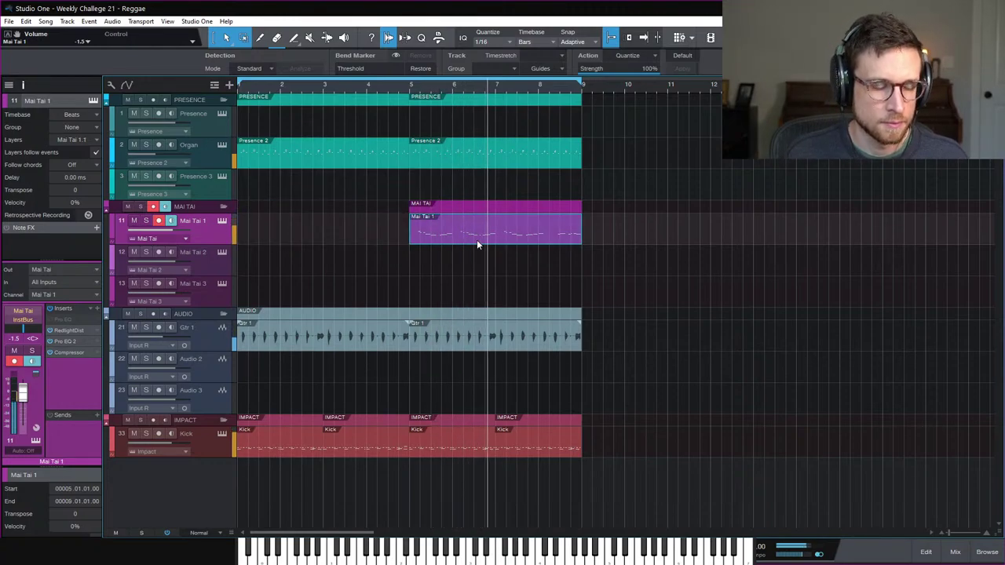
pyautogui.moveTo(488, 240); pyautogui.dragTo(313, 234)
# Step: Open the Mai Tai 1 event for note editing and listen through the bass notes in bars 1 to 4
pyautogui.doubleClick(313, 233)
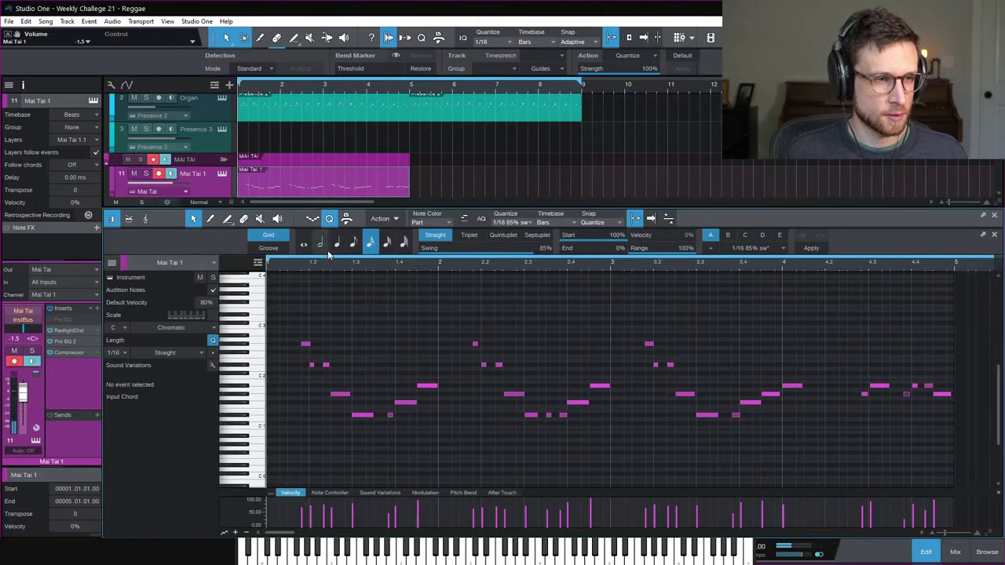
pyautogui.press('e')
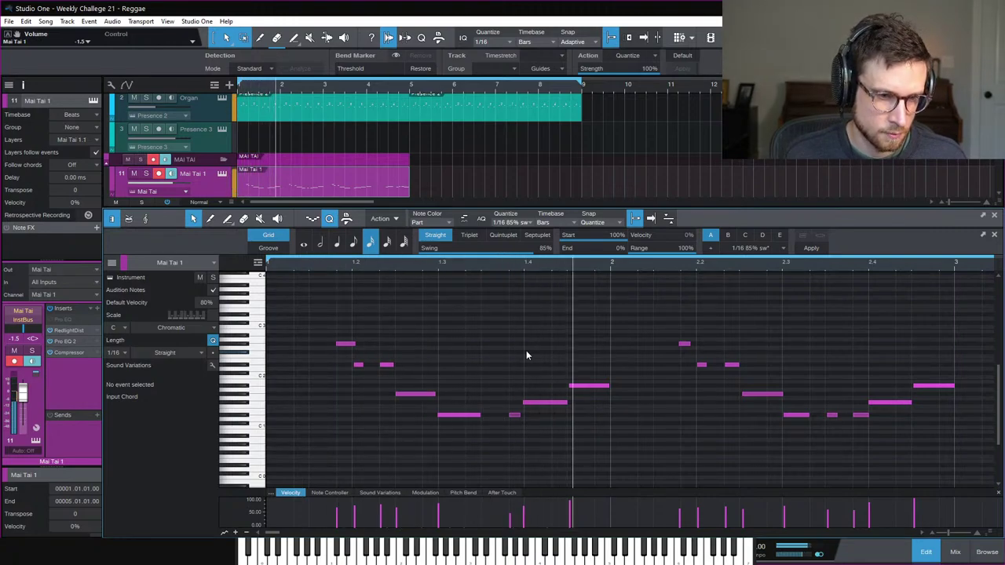
pyautogui.click(512, 345)
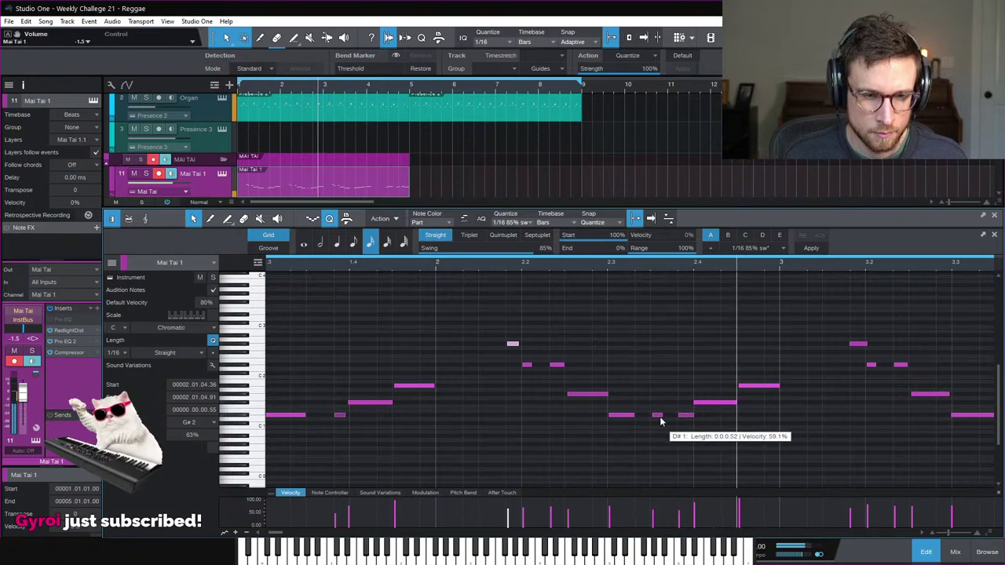
pyautogui.click(611, 358)
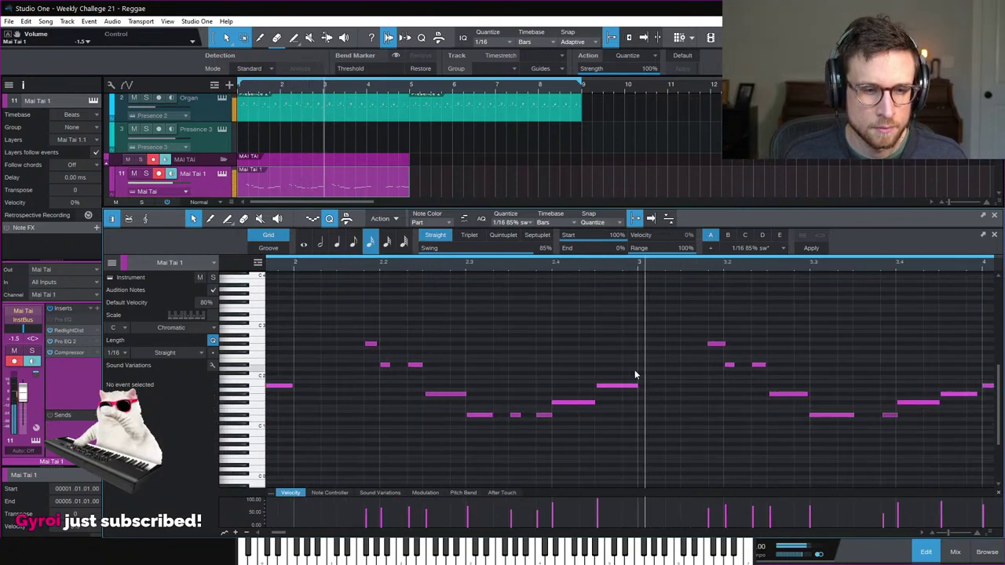
pyautogui.press('space')
pyautogui.click(586, 344)
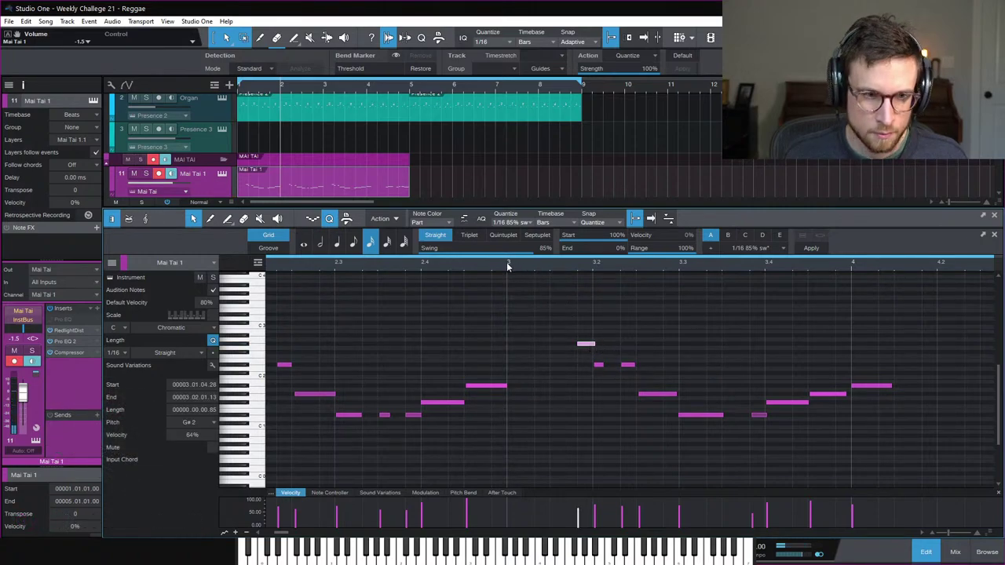
pyautogui.press('space')
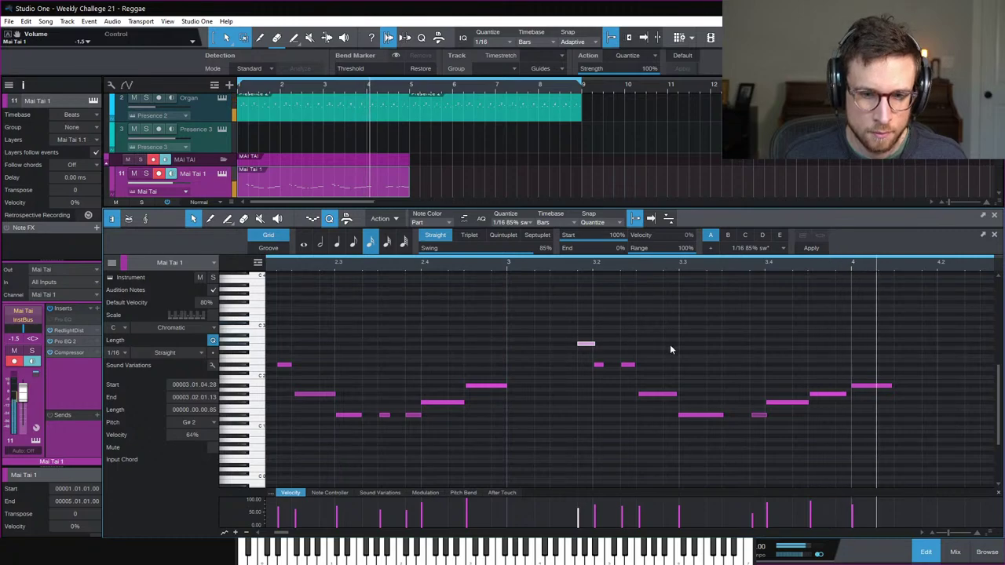
pyautogui.press('space')
# Step: Raise the G# 1 bass note leading into bar 4 by three semitones and play back the whole phrase
pyautogui.moveTo(848, 394); pyautogui.dragTo(854, 397)
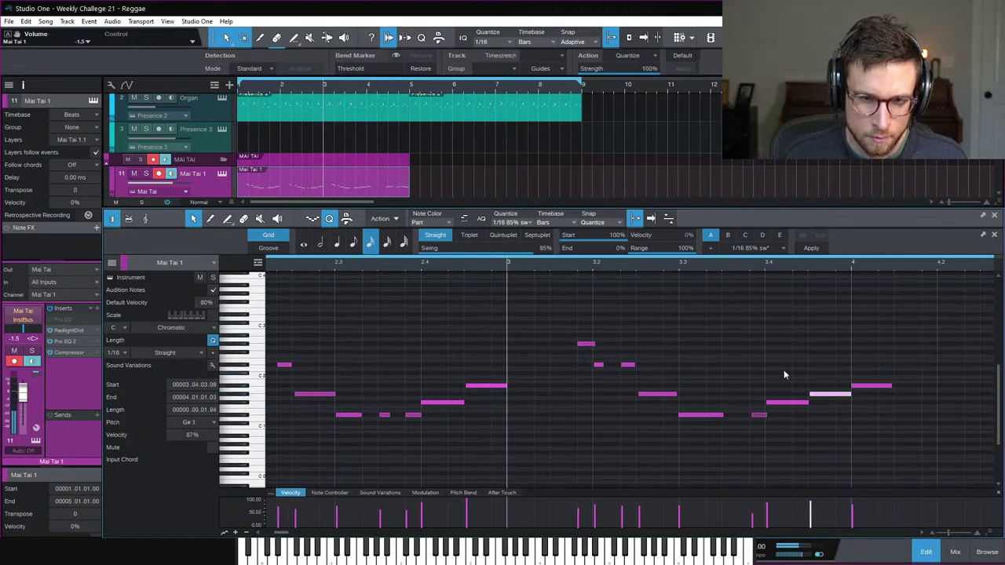
pyautogui.hscroll(4, 763, 360)
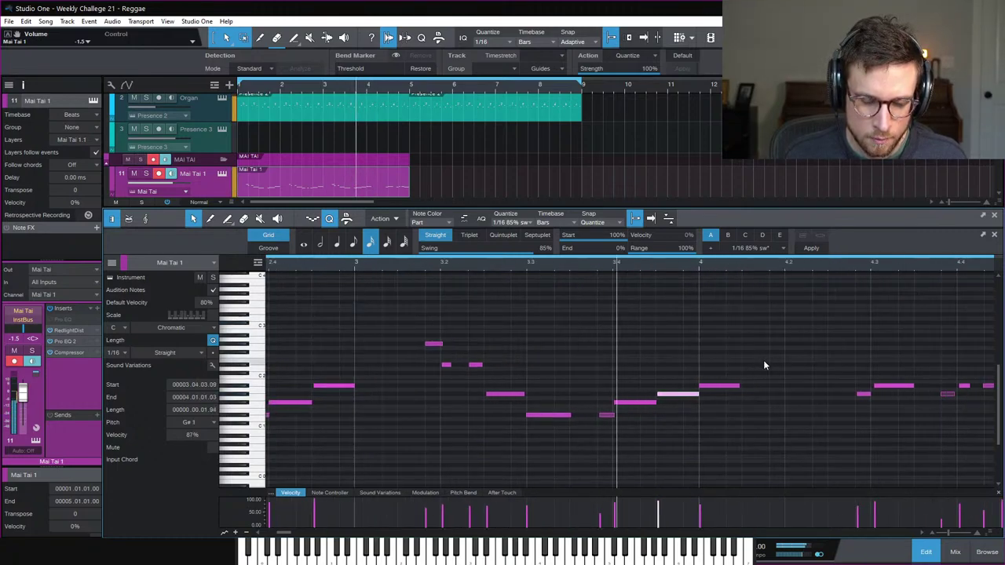
pyautogui.press('Up')
pyautogui.press('Up')
pyautogui.press('Up')
pyautogui.click(674, 398)
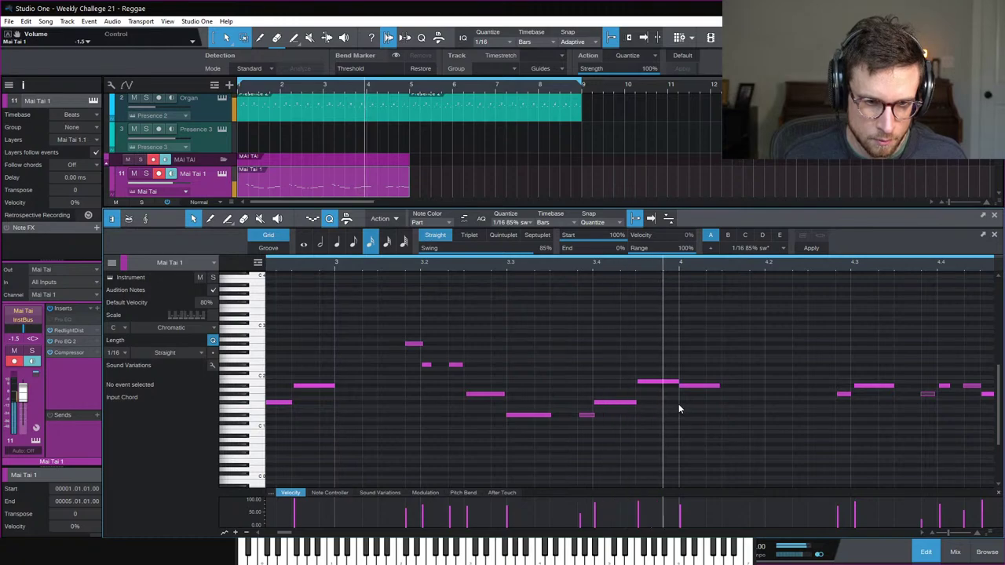
pyautogui.hscroll(3, 685, 402)
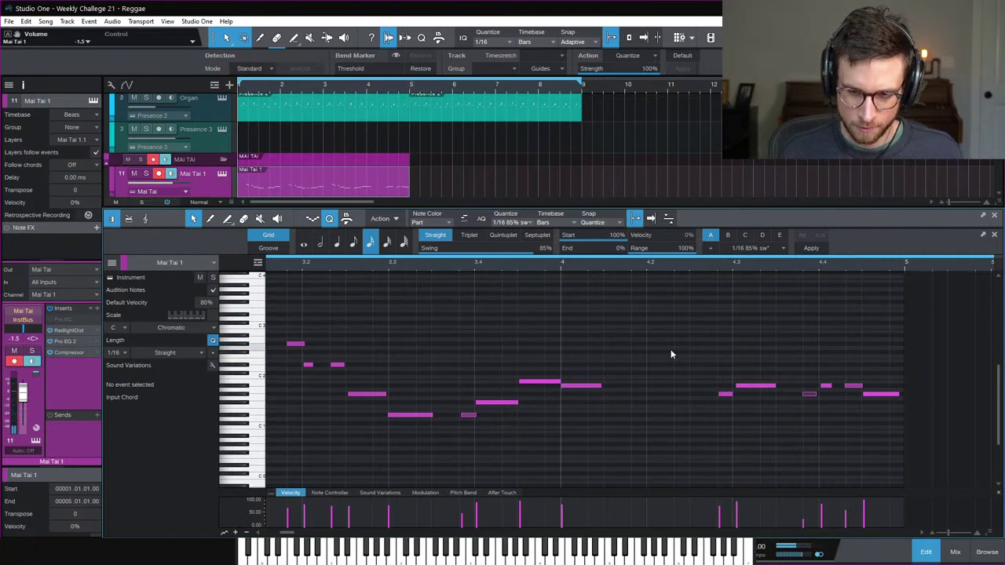
pyautogui.press('w')
pyautogui.press('w')
pyautogui.press('w')
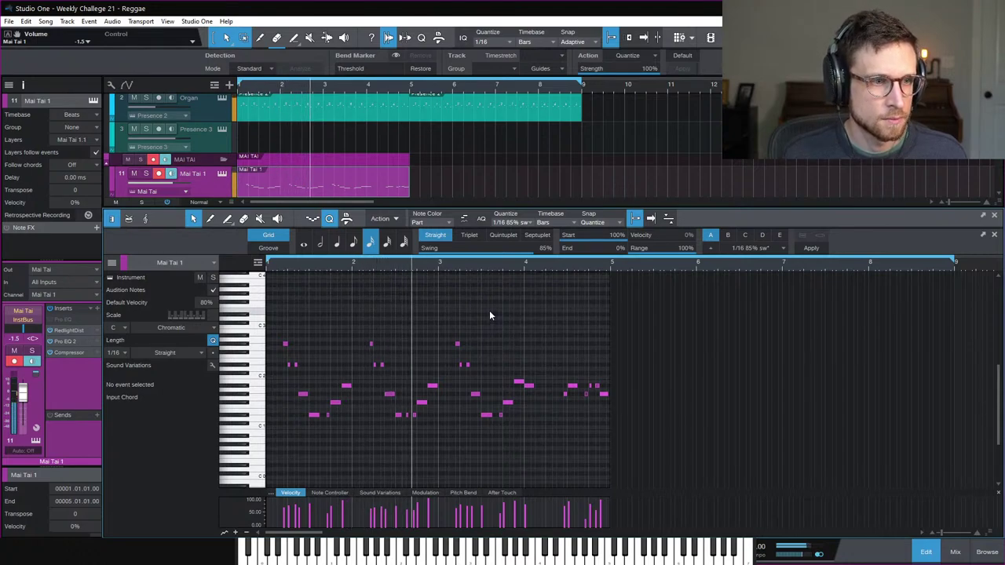
# Step: Lower the Mai Tai 1 channel volume to -4.6 dB and duplicate its event to bar 5
pyautogui.press('F3')
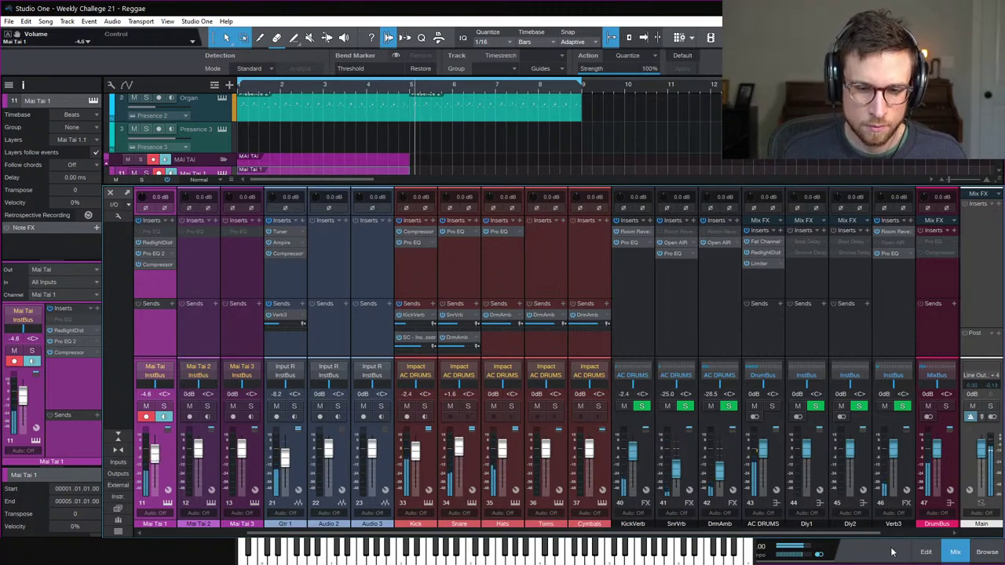
pyautogui.click(955, 555)
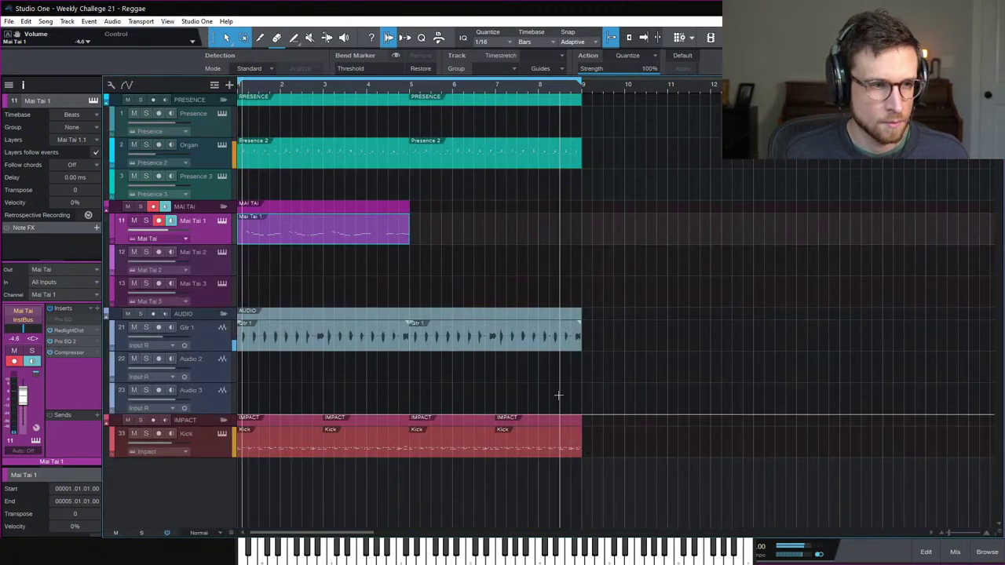
pyautogui.click(308, 242)
pyautogui.press('d')
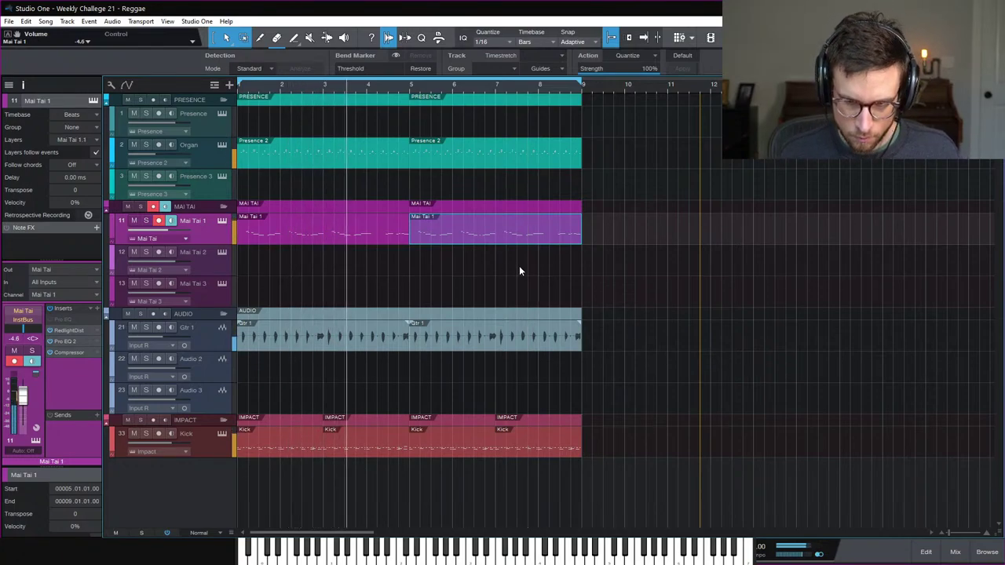
# Step: Turn the main output volume down to -26.4 dB and lower the Snare channel to -1.1 dB
pyautogui.press('5')
pyautogui.press('1')
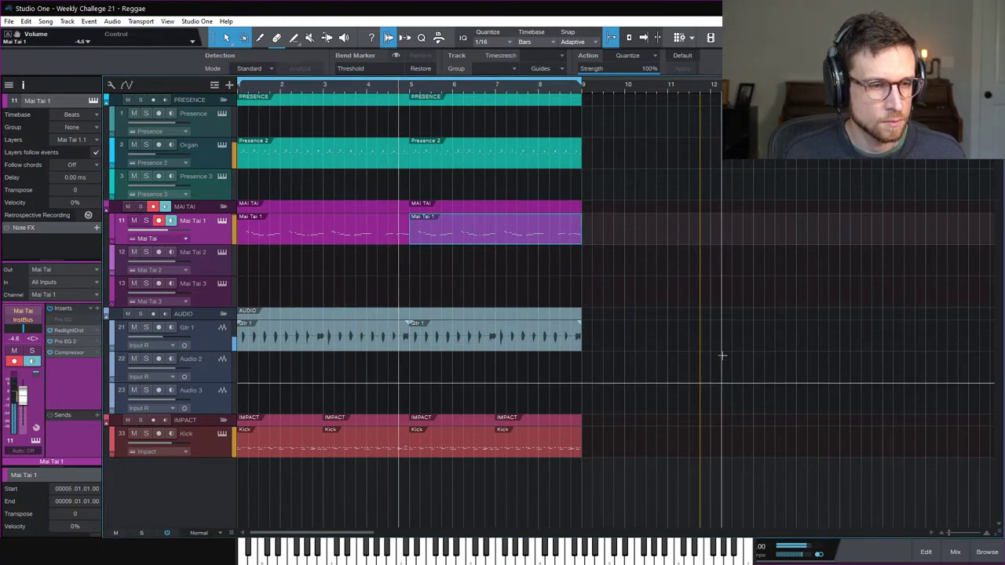
pyautogui.moveTo(801, 557); pyautogui.dragTo(789, 558)
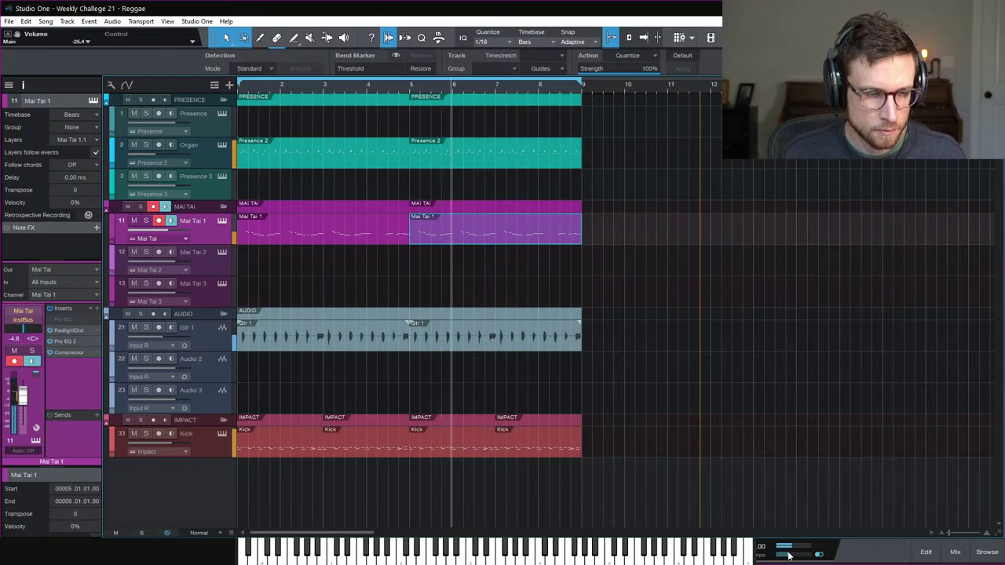
pyautogui.click(955, 552)
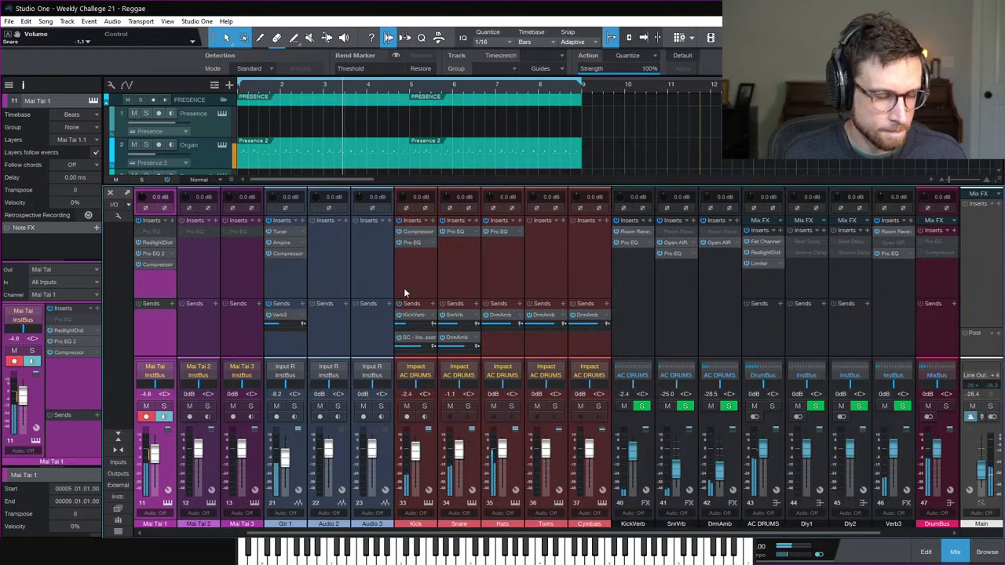
# Step: Set the Kick channel's Compressor to an attack of 28.1 ms and a threshold of -11.20 dB
pyautogui.click(417, 233)
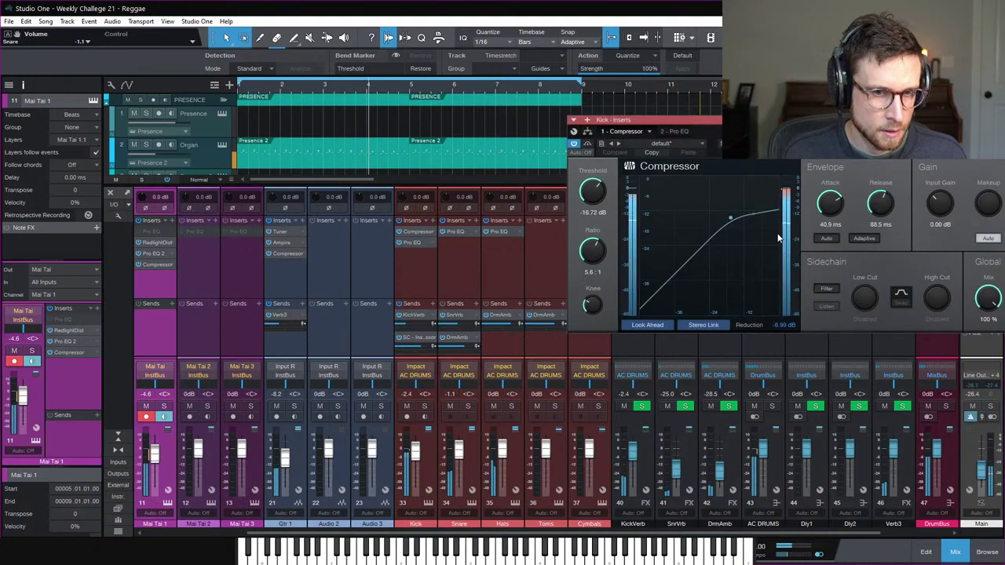
pyautogui.moveTo(825, 200); pyautogui.dragTo(826, 198)
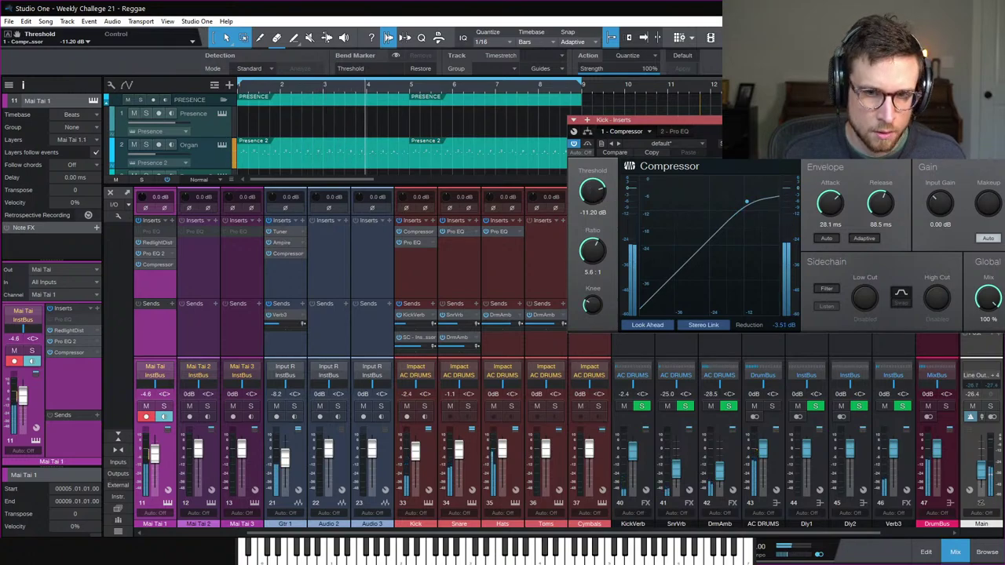
pyautogui.press('Escape')
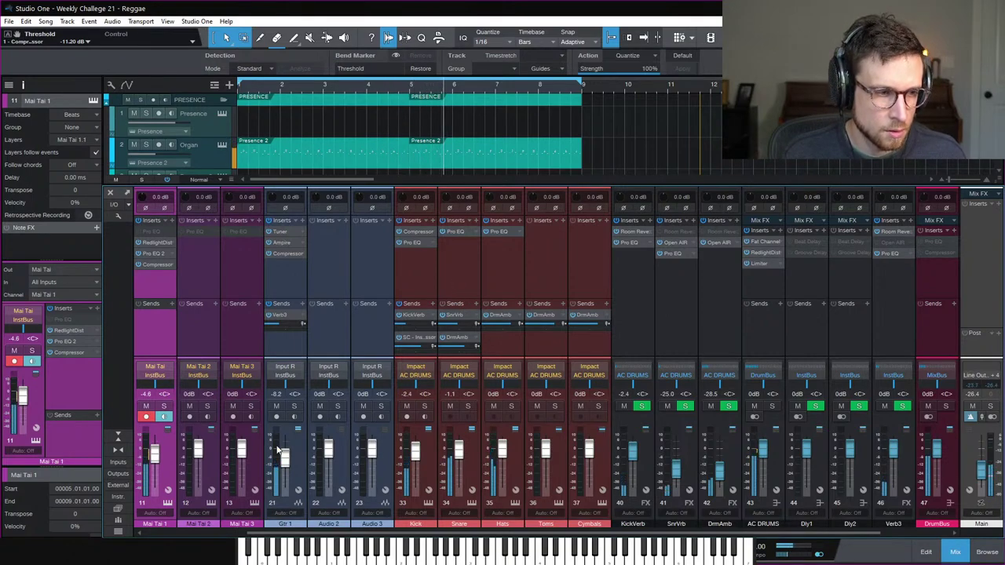
# Step: Lower the Mai Tai 1 channel to -5.1 dB and set the Snare's SnrVrb send level to -5.0 dB
pyautogui.moveTo(155, 449); pyautogui.dragTo(154, 452)
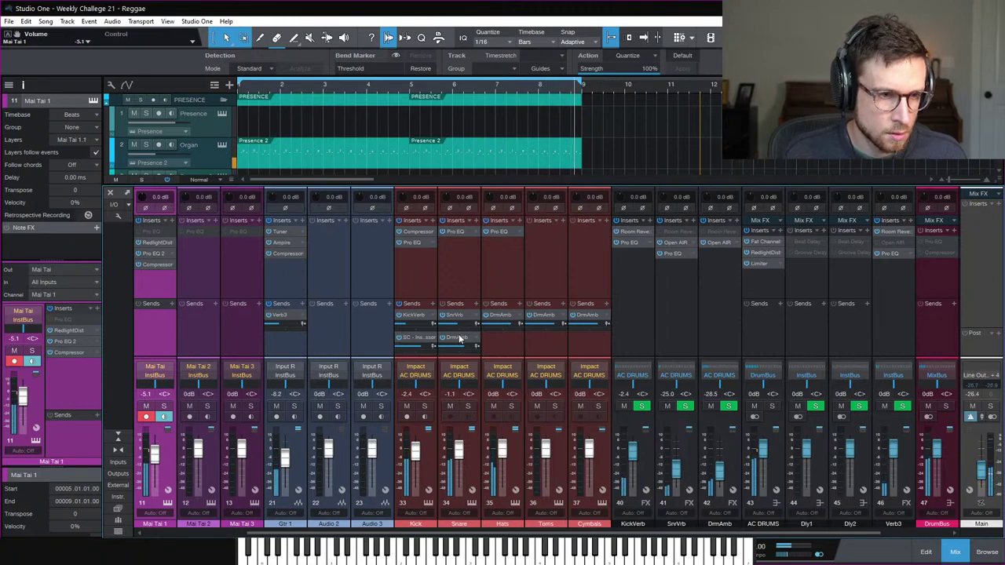
pyautogui.moveTo(455, 323)
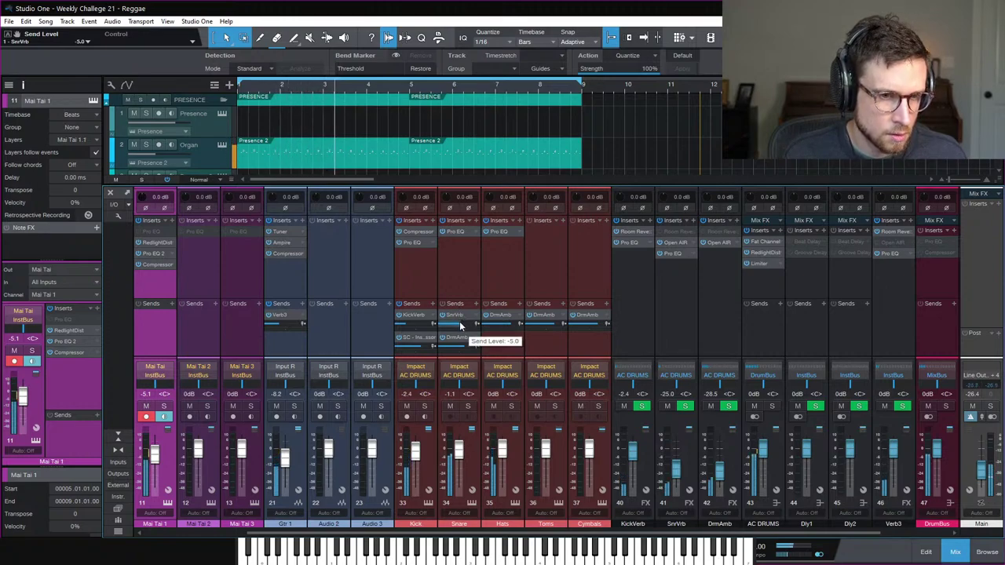
# Step: Look over the channels in the mixer and return the main output volume to 0 dB
pyautogui.hscroll(2, 701, 341)
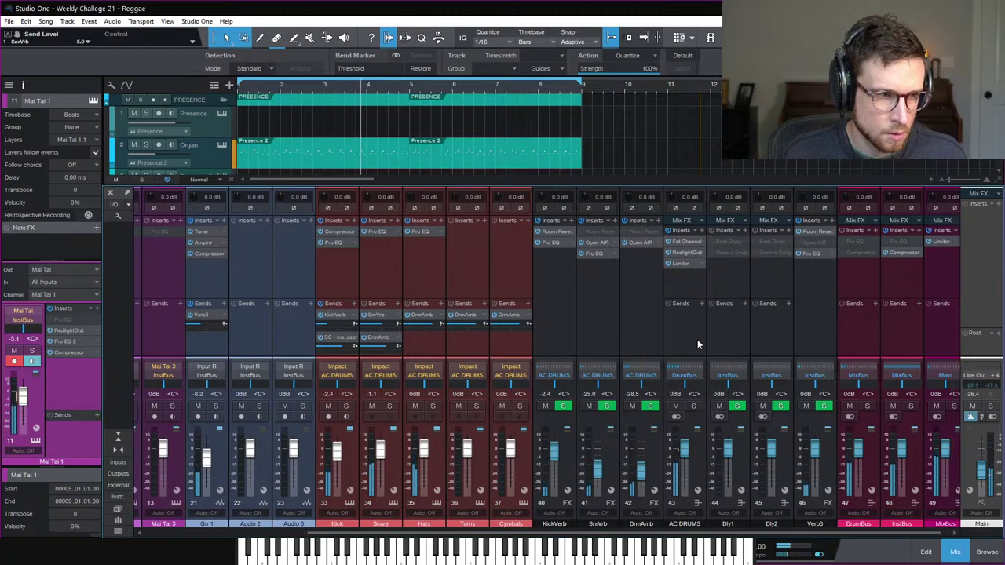
pyautogui.hscroll(-4, 691, 344)
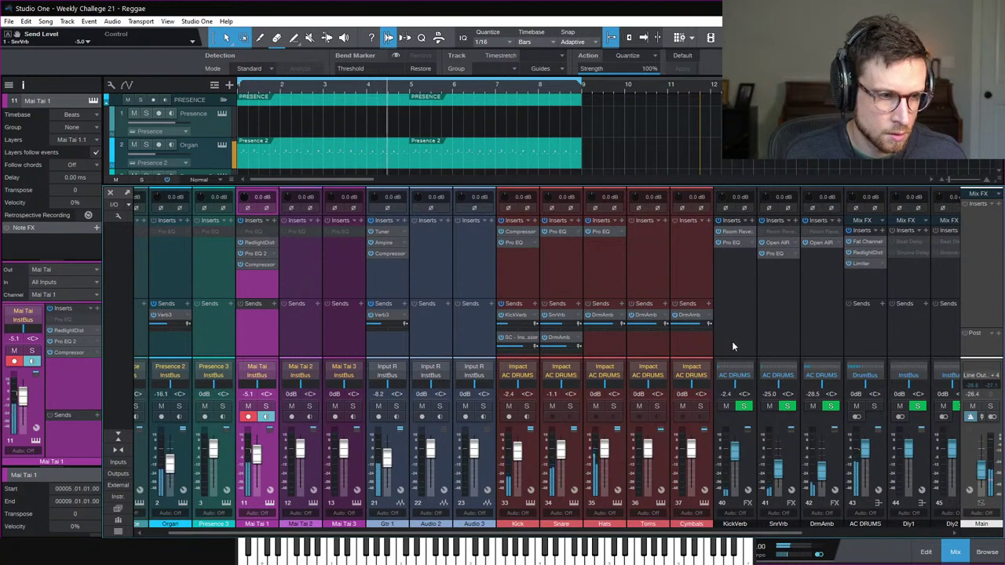
pyautogui.hscroll(1, 757, 342)
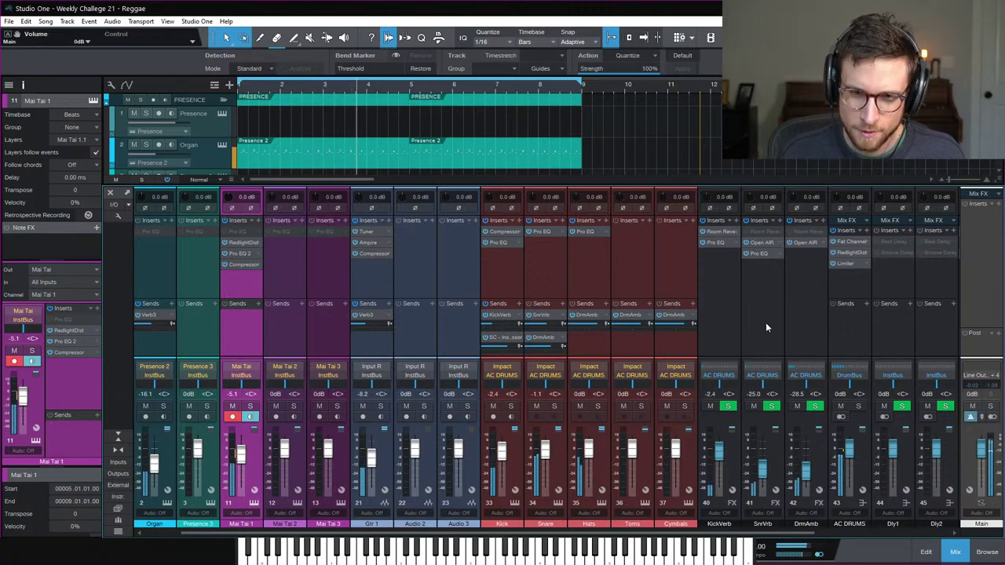
# Step: Insert a Compressor on the MixBus channel and place it ahead of the Limiter
pyautogui.hscroll(4, 766, 322)
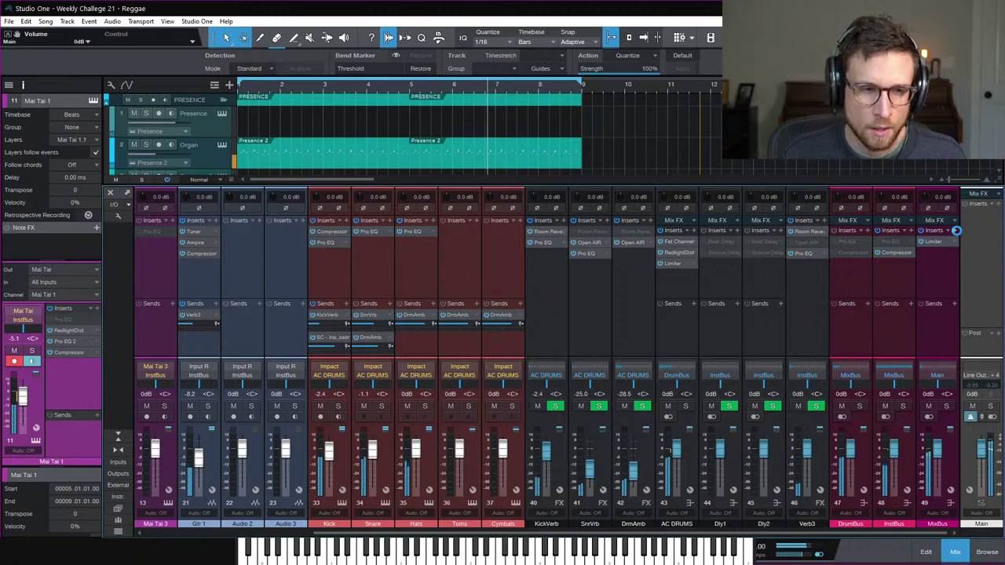
pyautogui.click(954, 230)
pyautogui.write('compressor')
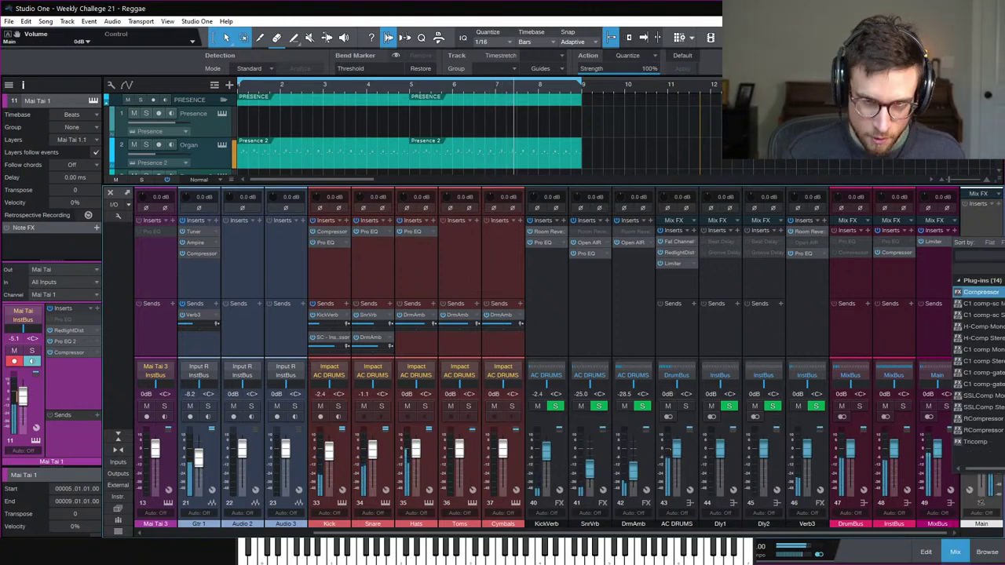
pyautogui.press('Return')
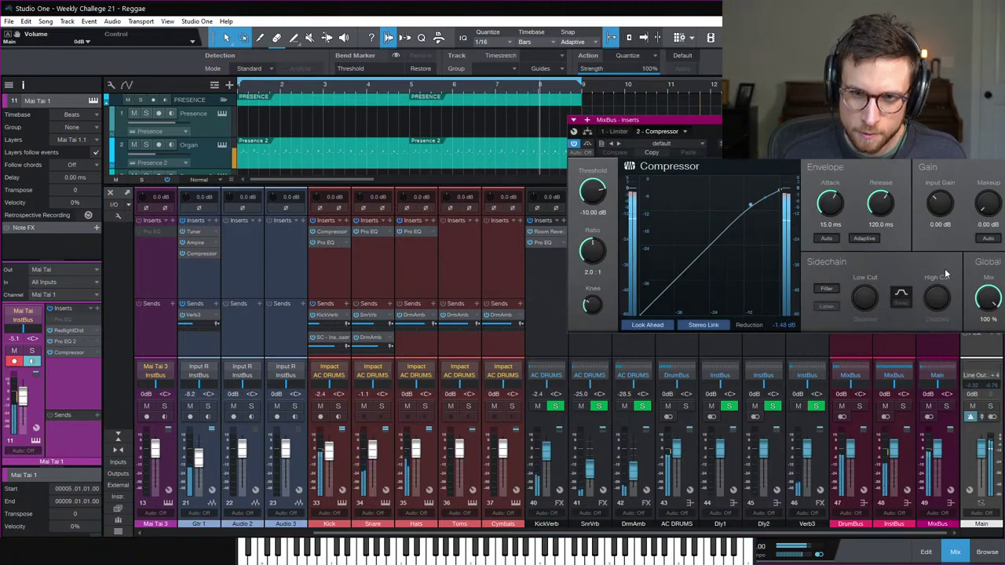
pyautogui.moveTo(620, 119); pyautogui.dragTo(291, 160)
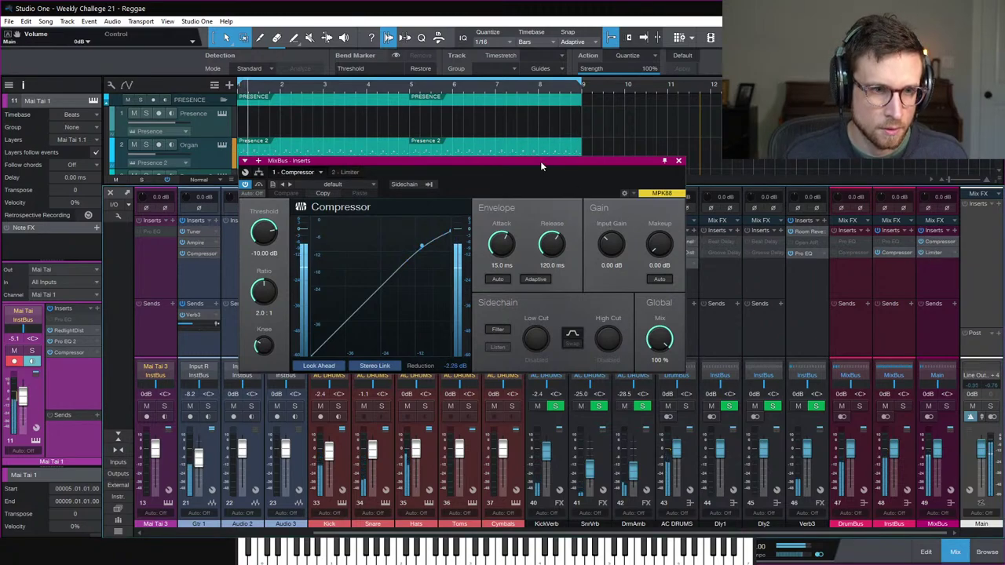
# Step: Set the MixBus Compressor to an attack of 93.0 ms, a release of 95.5 ms and a threshold of -18.16 dB
pyautogui.moveTo(540, 161); pyautogui.dragTo(650, 124)
pyautogui.moveTo(610, 209); pyautogui.dragTo(608, 182)
pyautogui.moveTo(662, 206); pyautogui.dragTo(664, 218)
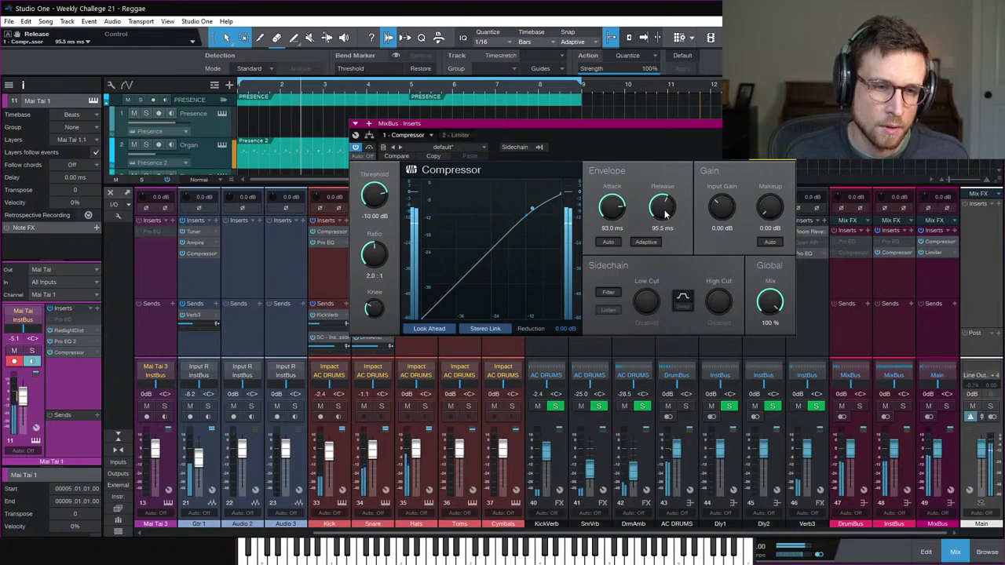
pyautogui.moveTo(374, 196)
pyautogui.mouseDown()
pyautogui.moveTo(376, 217)
pyautogui.moveTo(373, 207)
pyautogui.mouseUp()
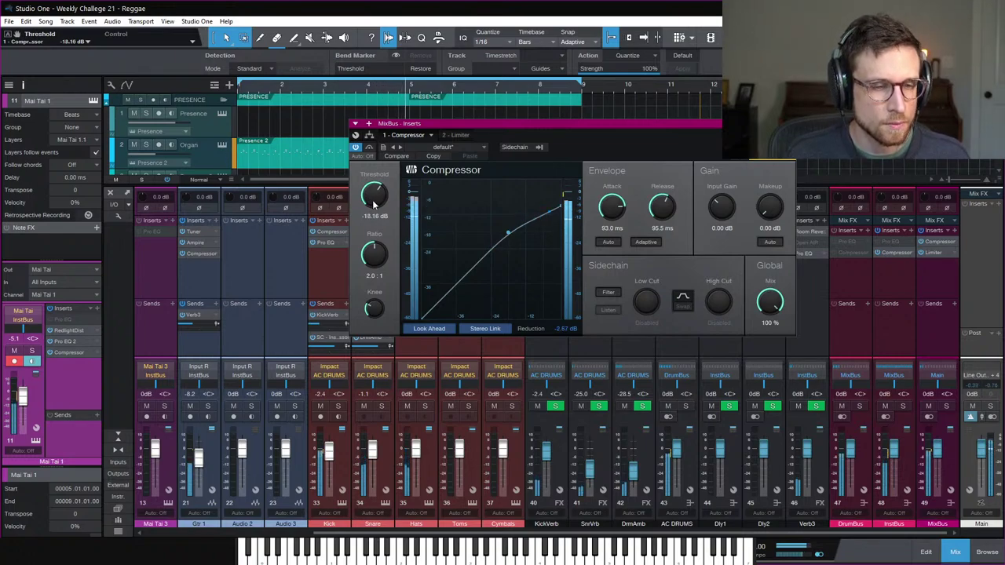
# Step: Enable the Compressor's internal sidechain filter with an 84.2 Hz low cut, lower the threshold to -22.96 dB and compare against bypass
pyautogui.click(610, 293)
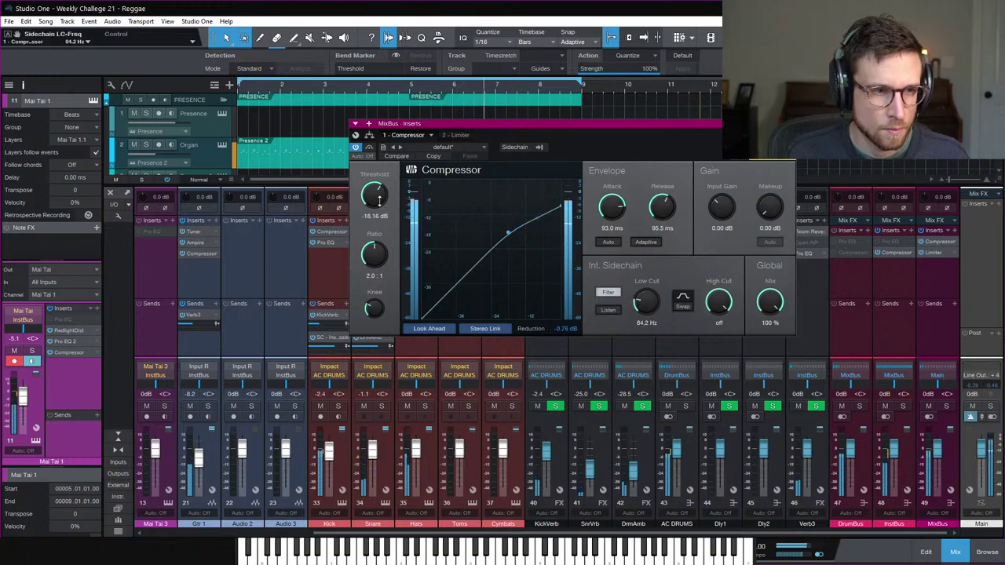
pyautogui.moveTo(379, 201); pyautogui.dragTo(382, 217)
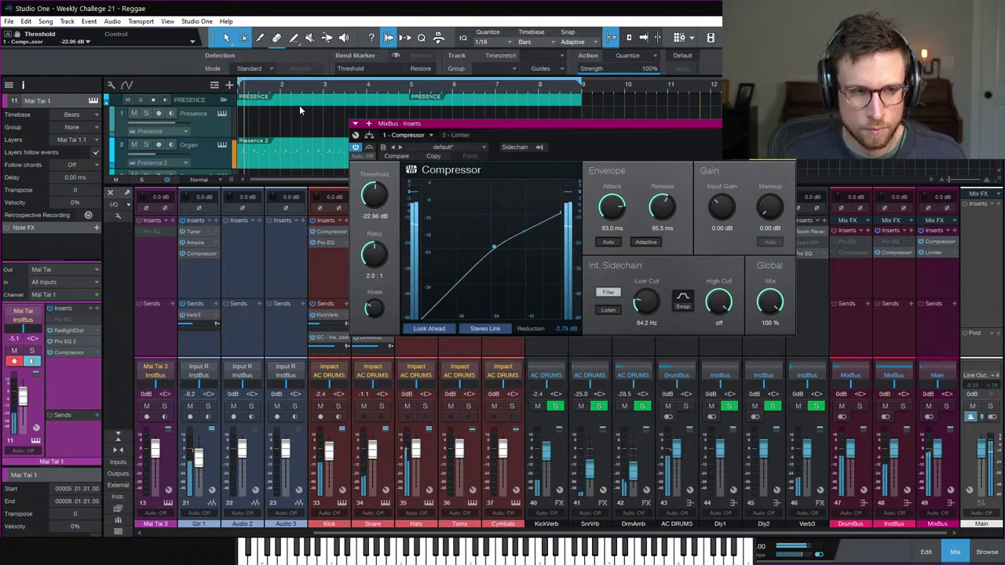
pyautogui.click(355, 148)
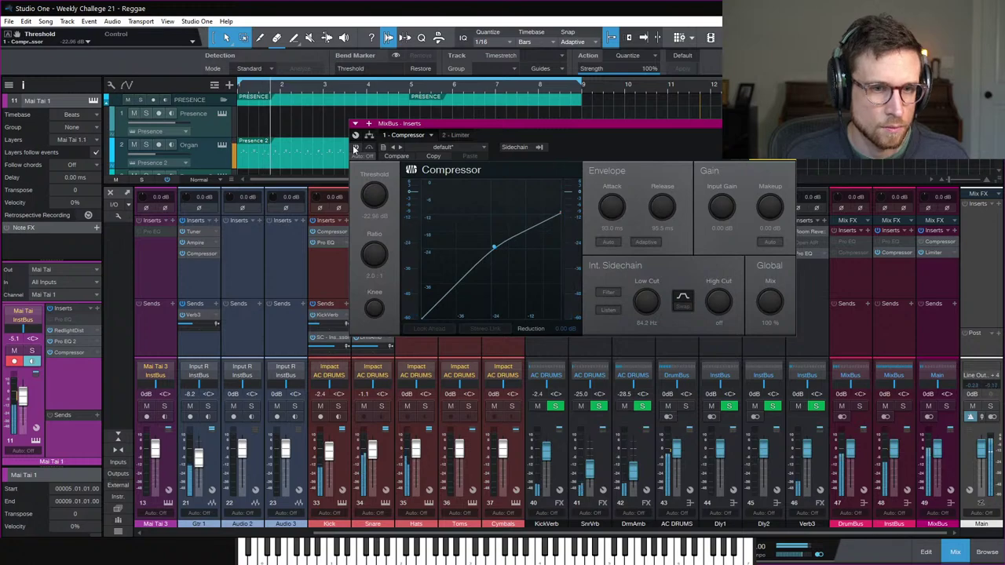
pyautogui.click(355, 148)
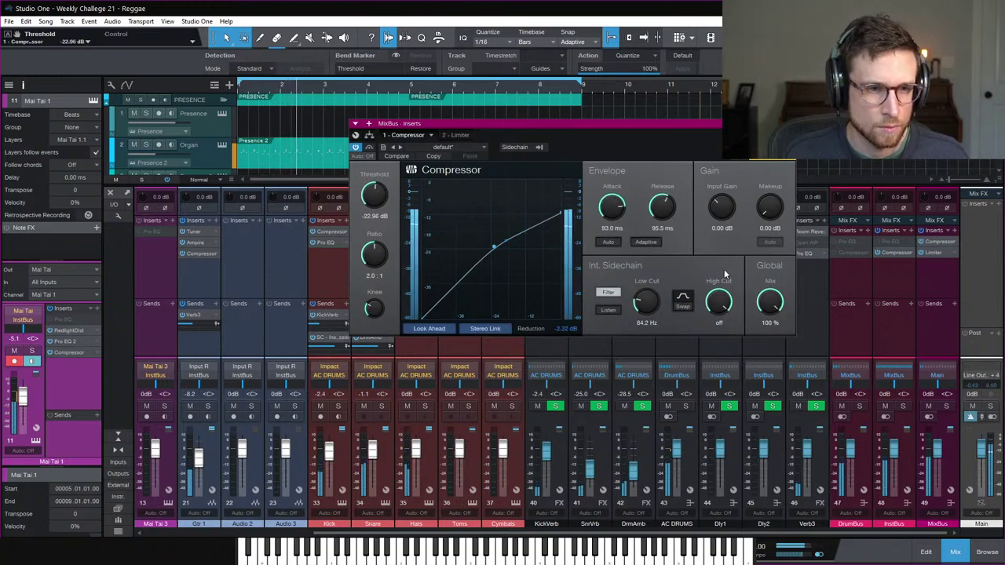
pyautogui.press('Escape')
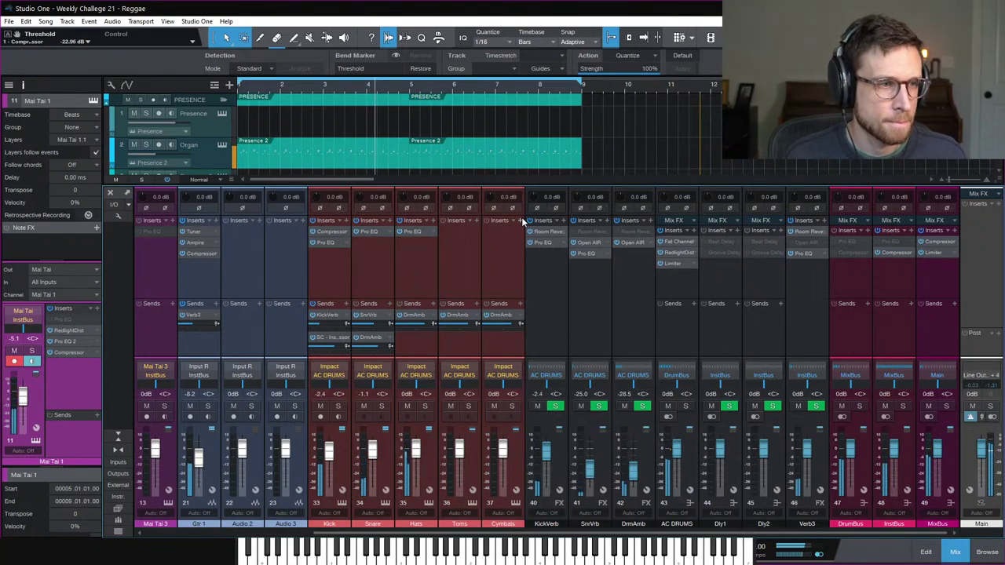
# Step: Copy Gtr 1's insert effects and its Verb3 send to Audio 2, and check the copied Tuner
pyautogui.click(954, 552)
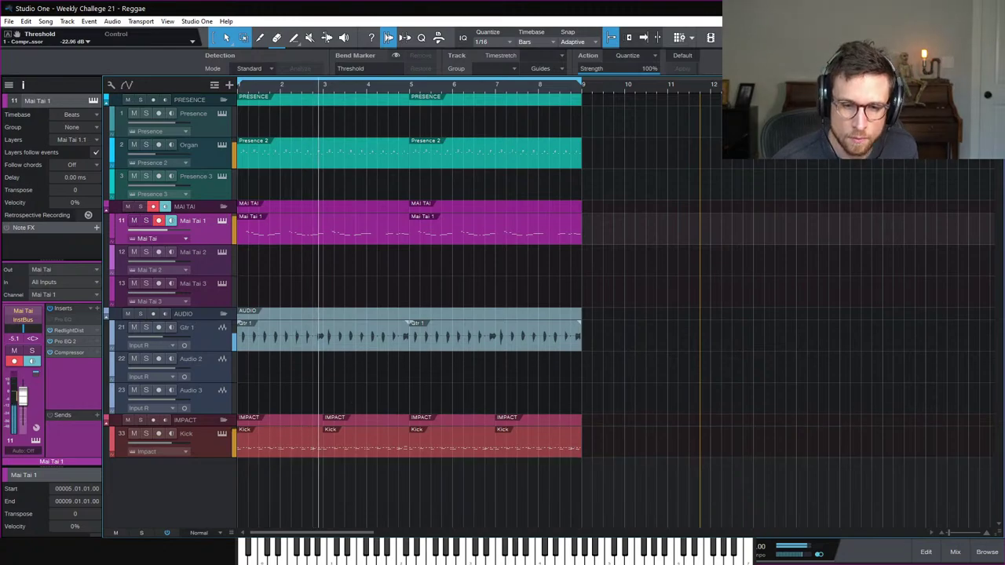
pyautogui.click(954, 552)
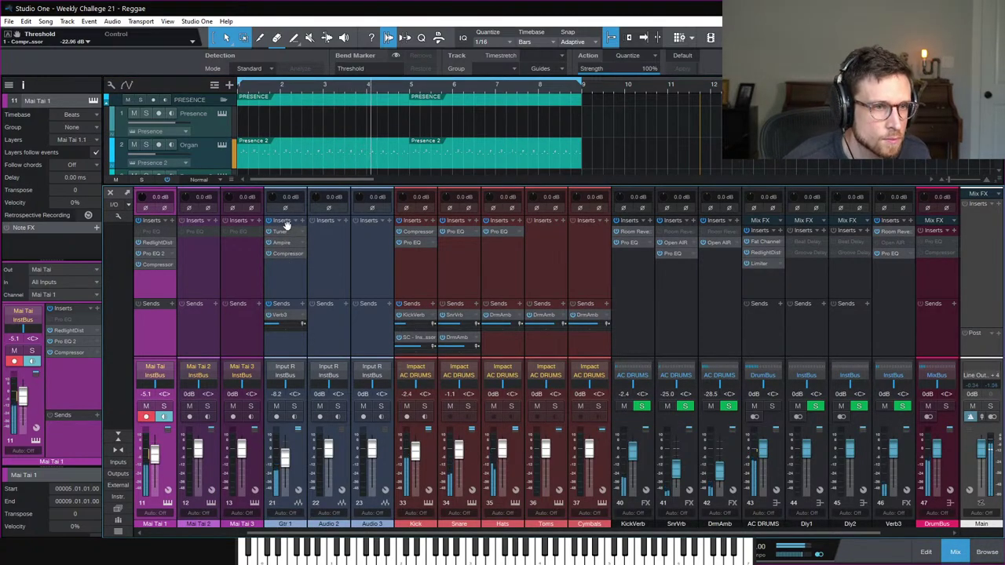
pyautogui.moveTo(281, 221); pyautogui.dragTo(329, 237)
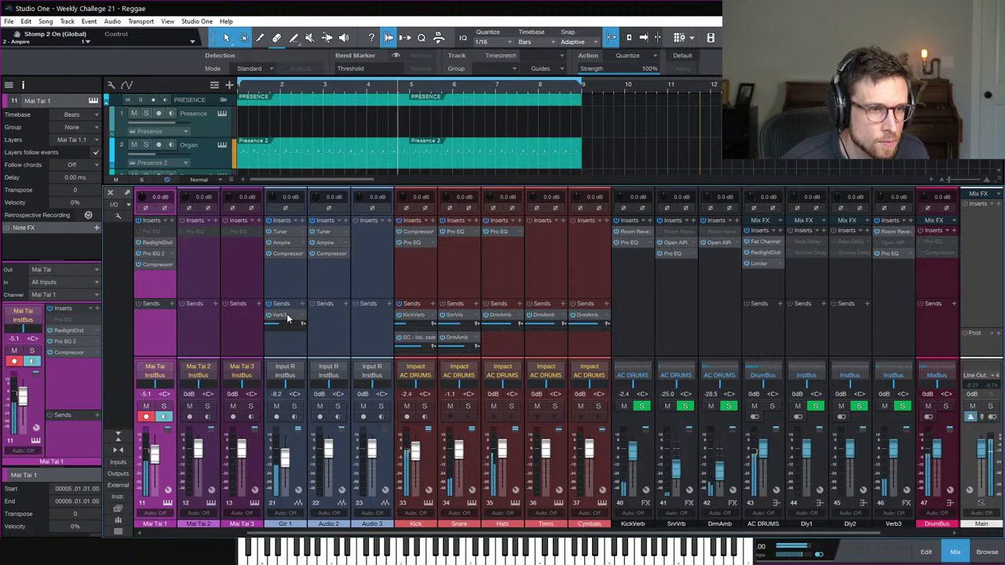
pyautogui.moveTo(287, 317); pyautogui.dragTo(318, 317)
pyautogui.click(313, 351)
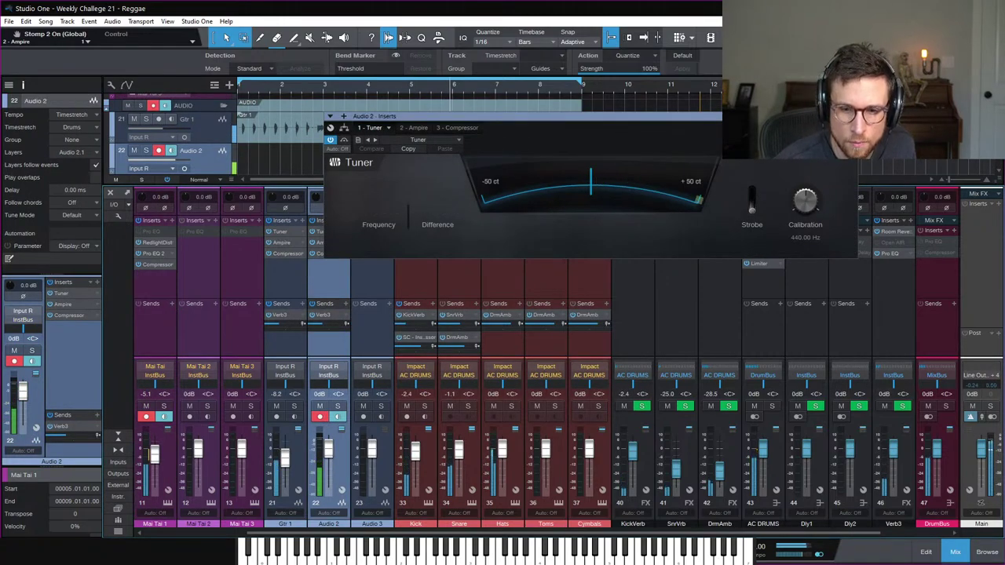
pyautogui.click(353, 278)
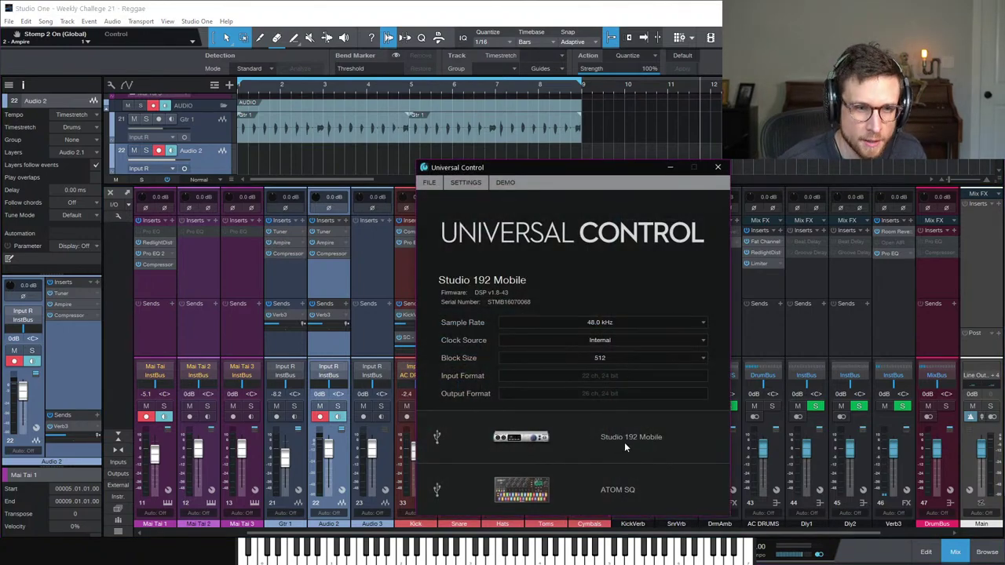
# Step: In Universal Control, open the Studio 192 Mobile mixer and mute the Gtr channel
pyautogui.click(669, 442)
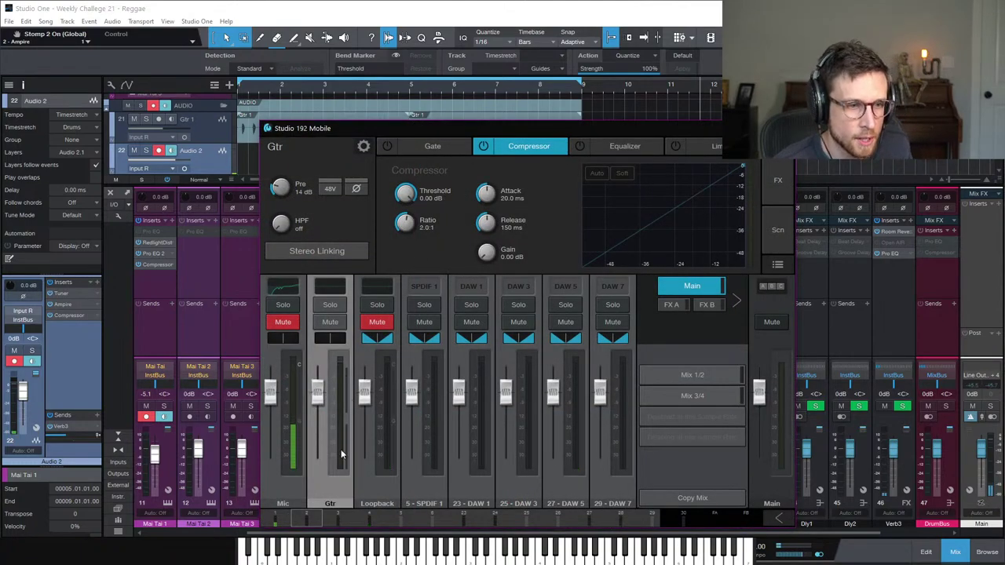
pyautogui.click(329, 323)
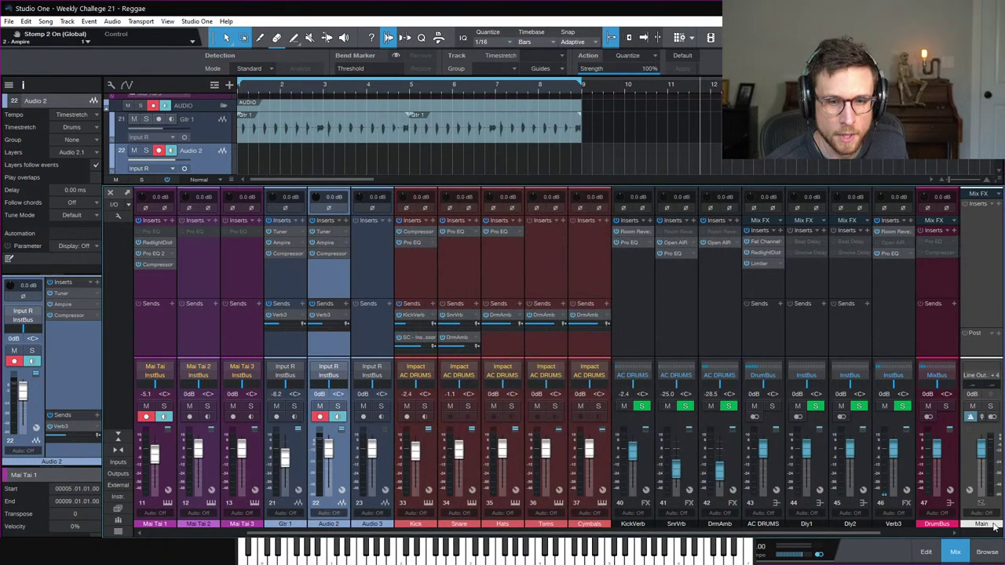
# Step: Hide the mixer, open the Verb3 bus effects from Audio 2's send and set Room Reverb to HQ mode
pyautogui.click(955, 554)
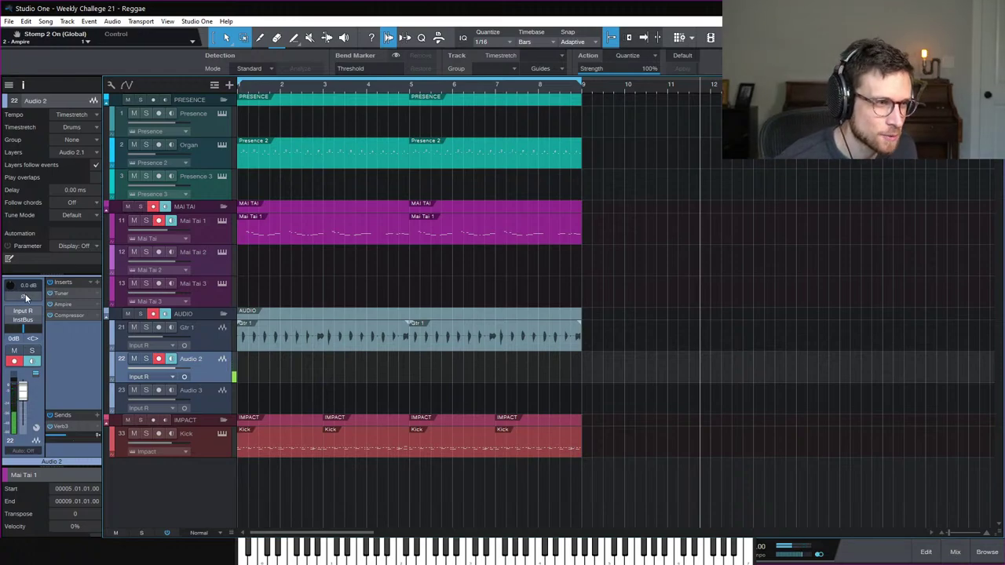
pyautogui.click(59, 426)
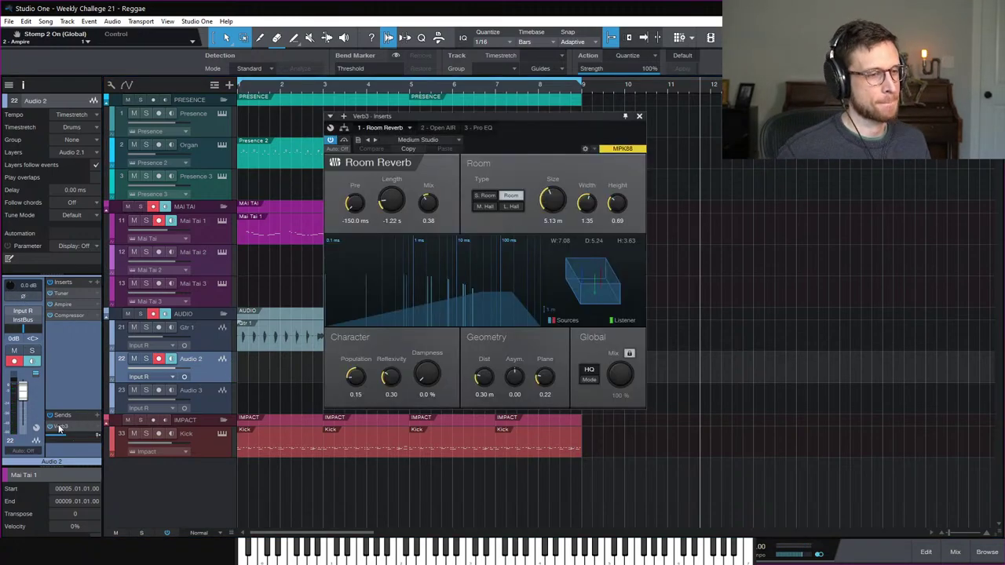
pyautogui.click(584, 378)
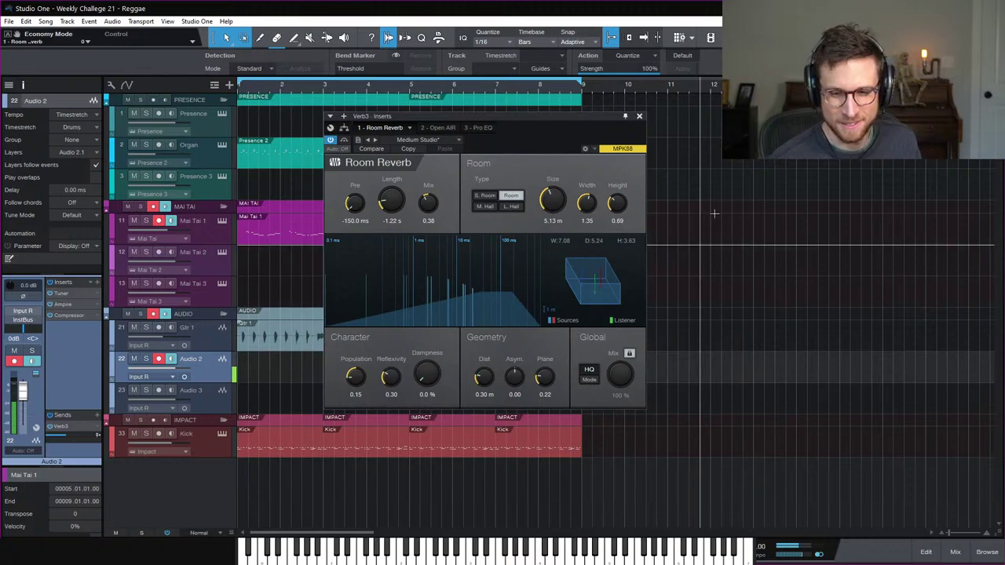
pyautogui.click(639, 115)
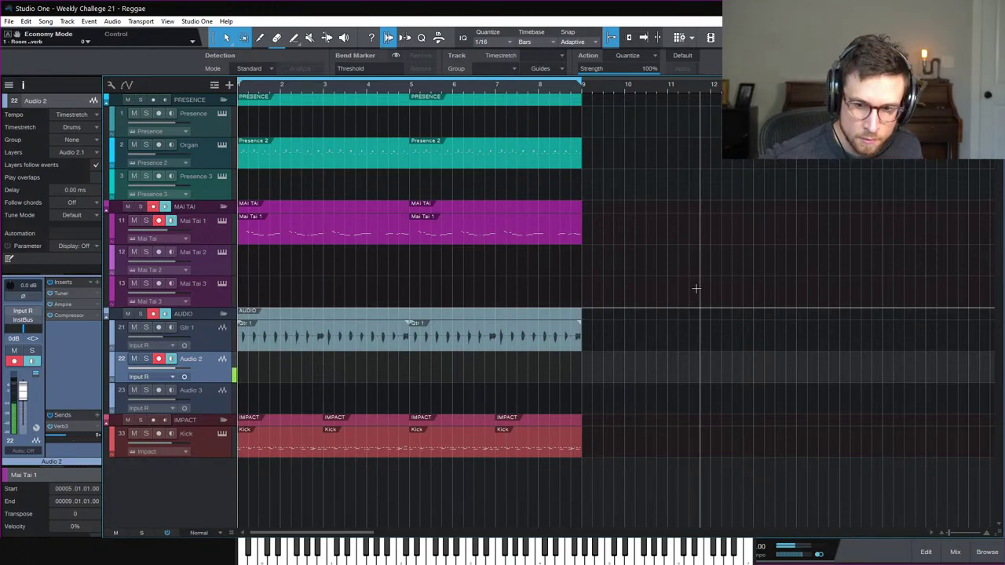
# Step: Record a guitar take on Audio 2 over the first four bars and play it back with the loop
pyautogui.hscroll(1, 696, 289)
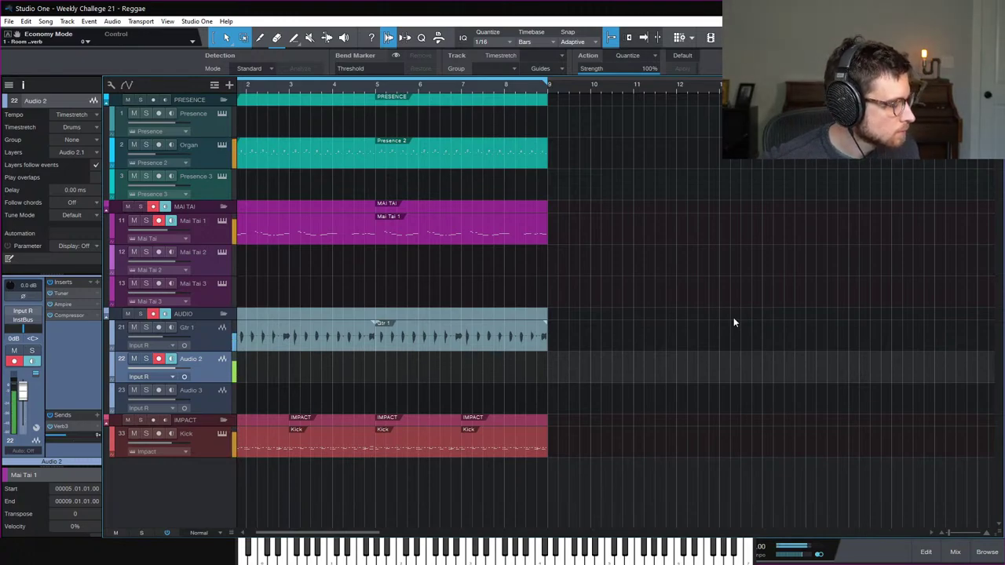
pyautogui.press('KP_Multiply')
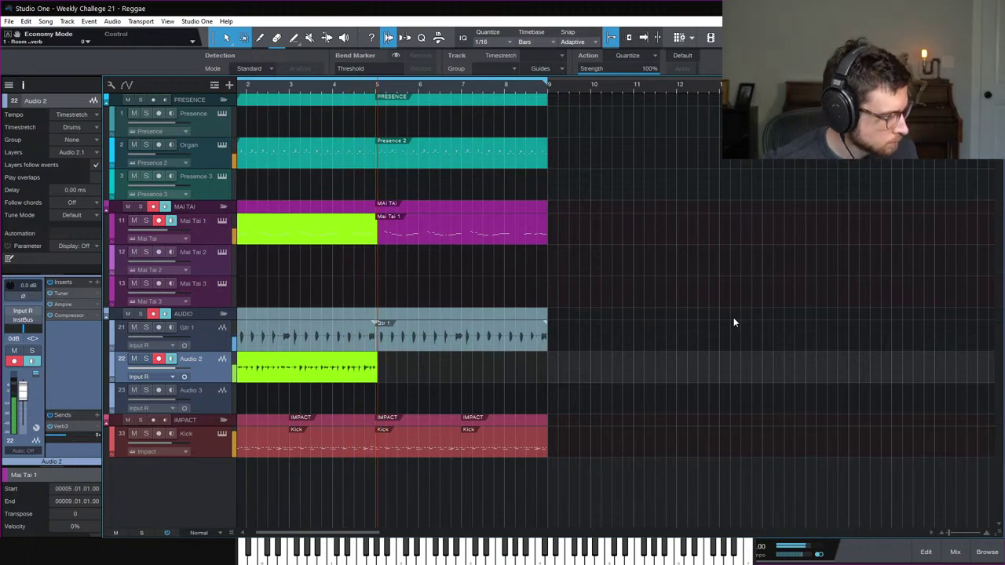
pyautogui.press('space')
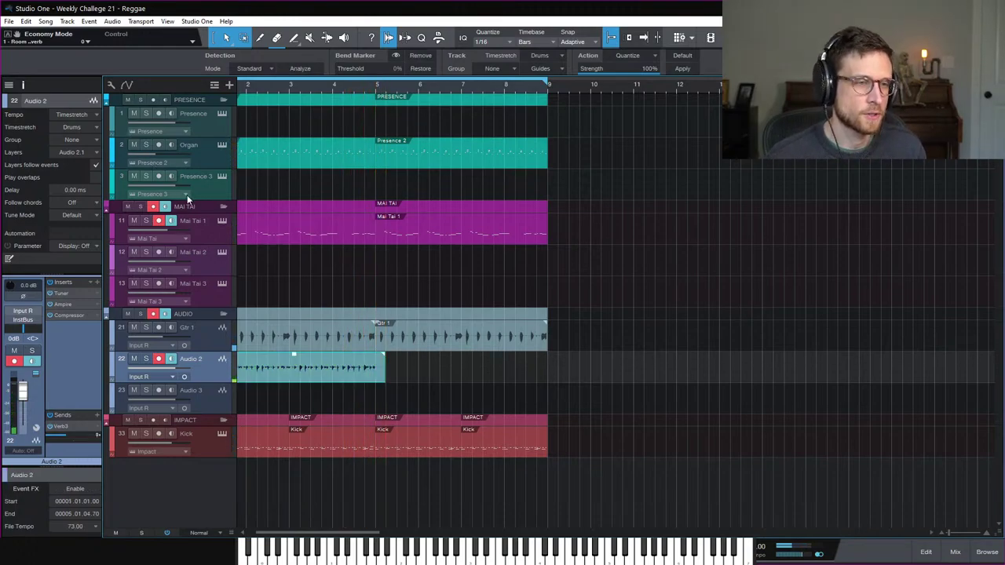
pyautogui.press('space')
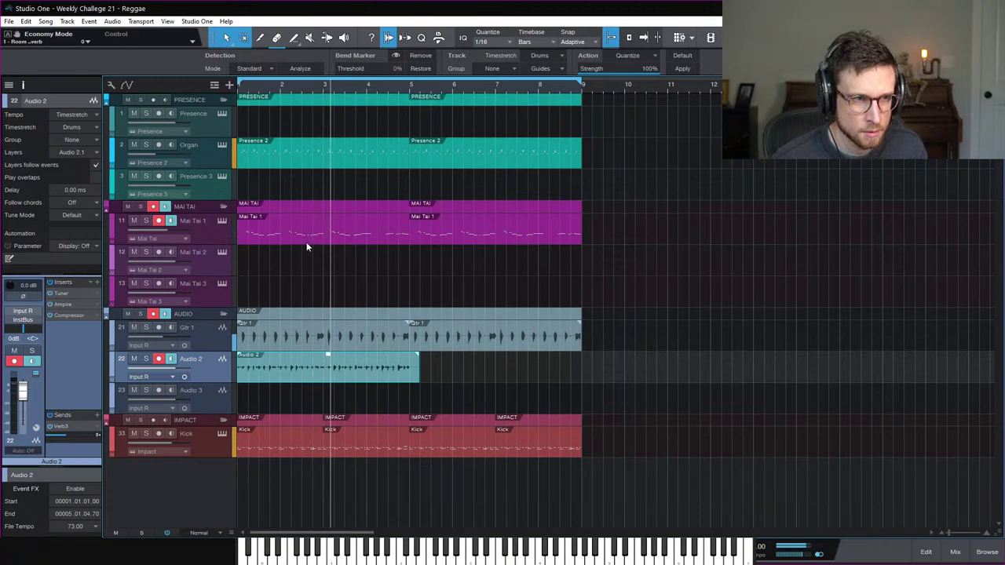
pyautogui.press('space')
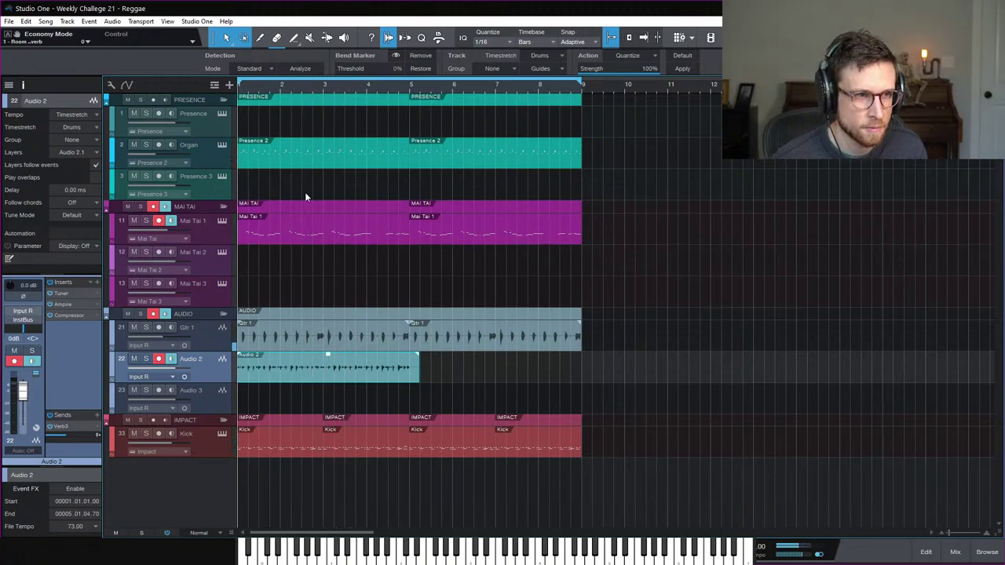
# Step: Mute all the low notes at G#3 and below in the first Organ part
pyautogui.doubleClick(286, 165)
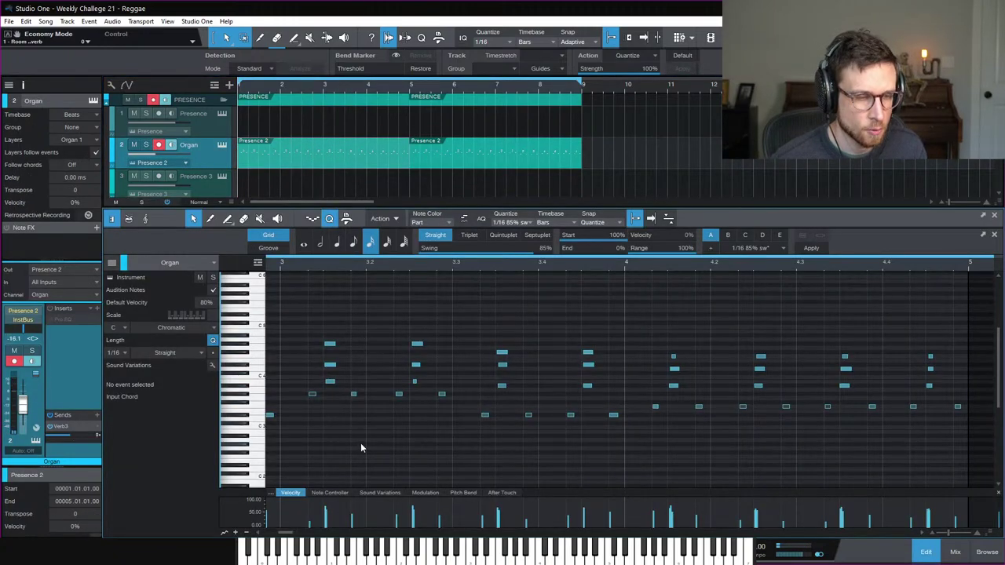
pyautogui.hotkey('shift', 'z')
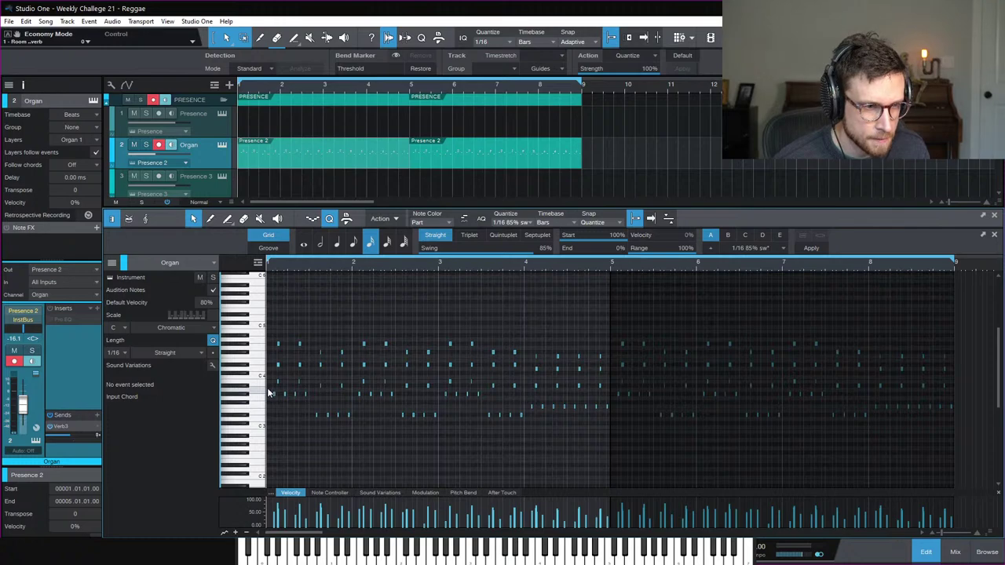
pyautogui.moveTo(271, 390); pyautogui.dragTo(612, 457)
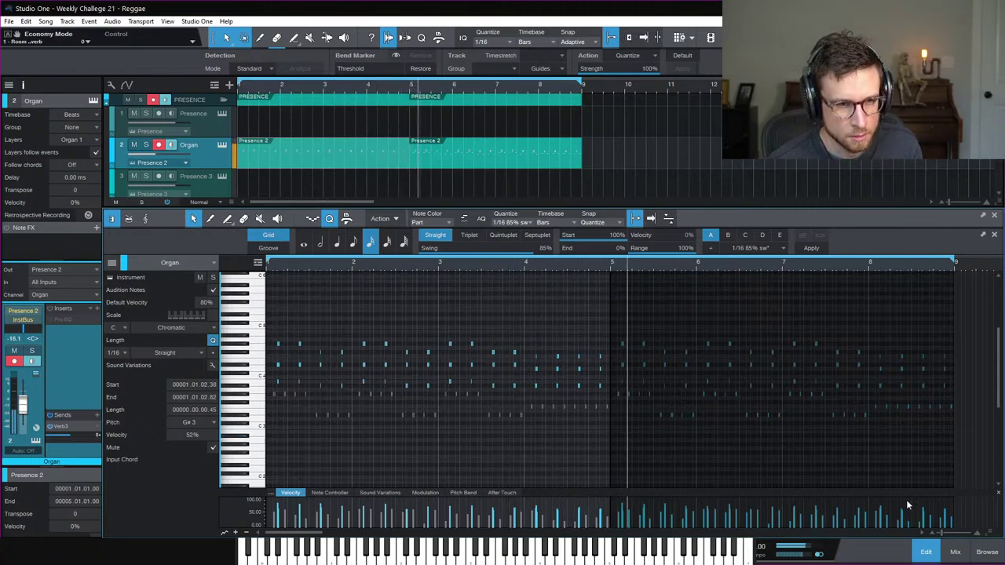
pyautogui.click(925, 552)
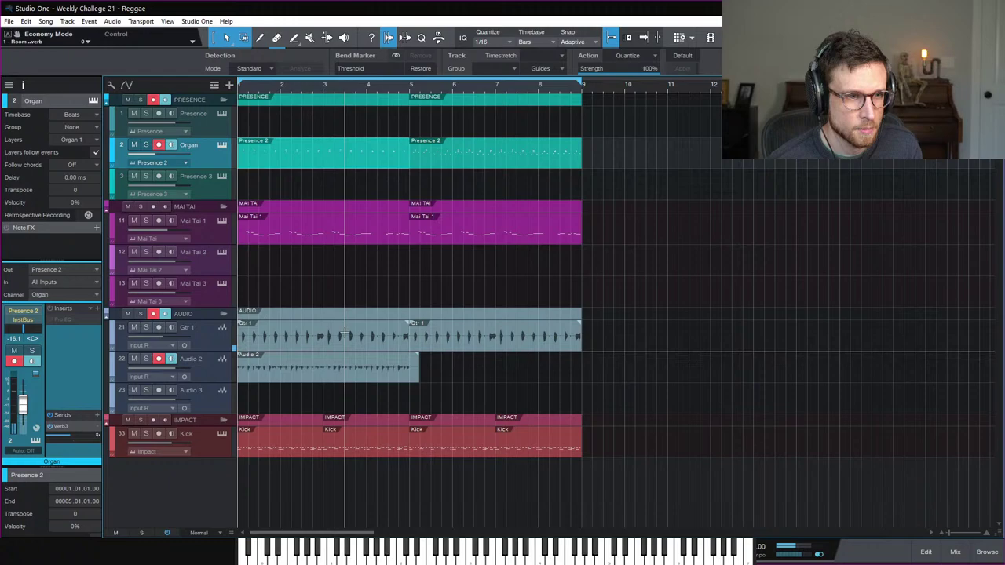
# Step: Delete the existing Audio 2 take and record a new guitar take over the first four bars
pyautogui.click(351, 374)
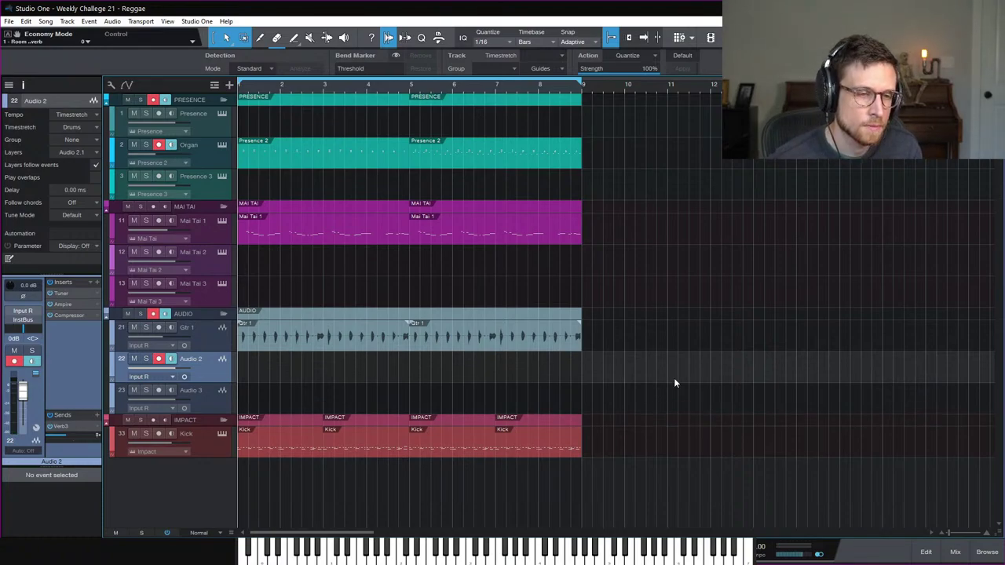
pyautogui.click(495, 91)
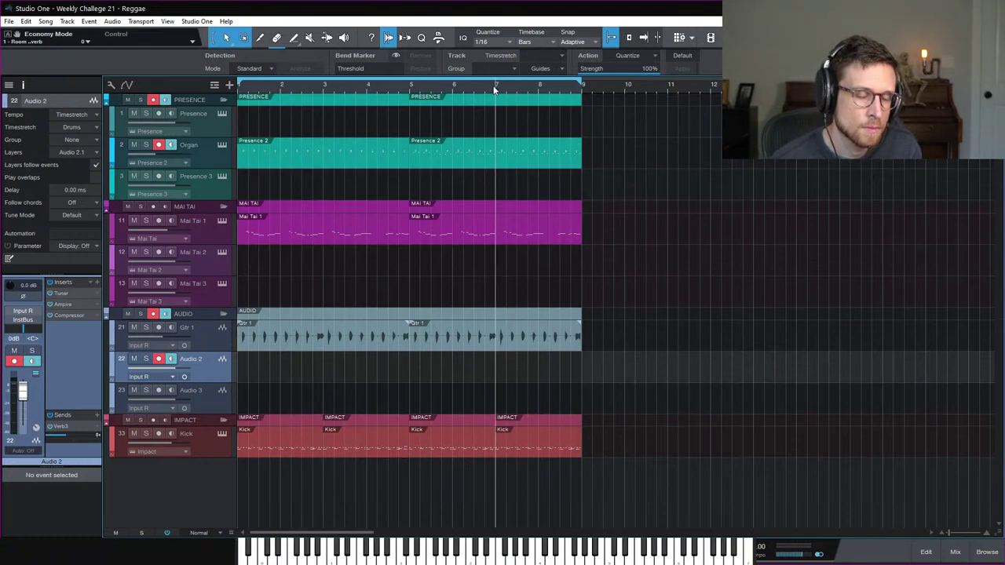
pyautogui.press('KP_Multiply')
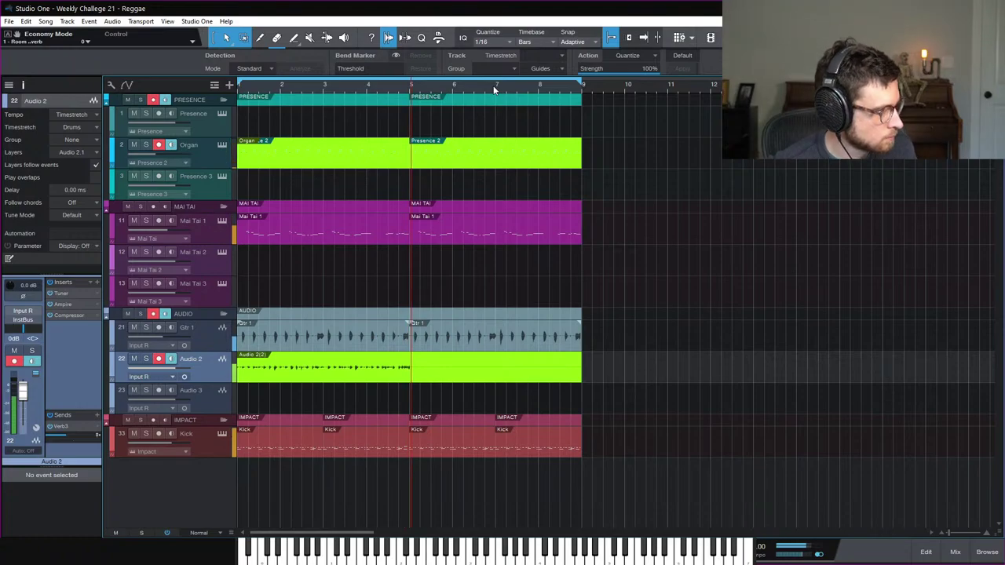
pyautogui.press('space')
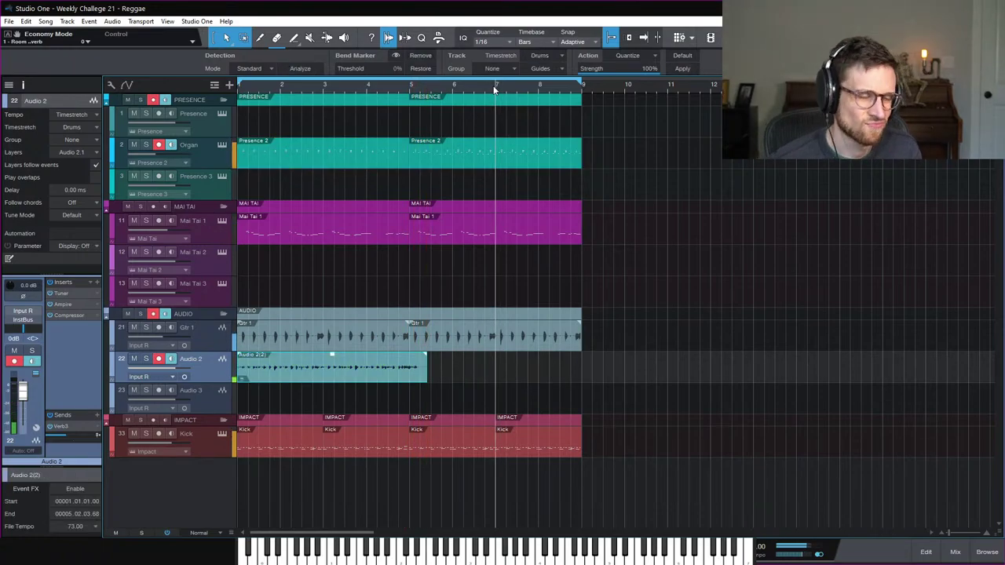
# Step: Play back the Audio 2 take, delete it, record a new guitar take from bar 1 to just past bar 7 and play it back
pyautogui.press('space')
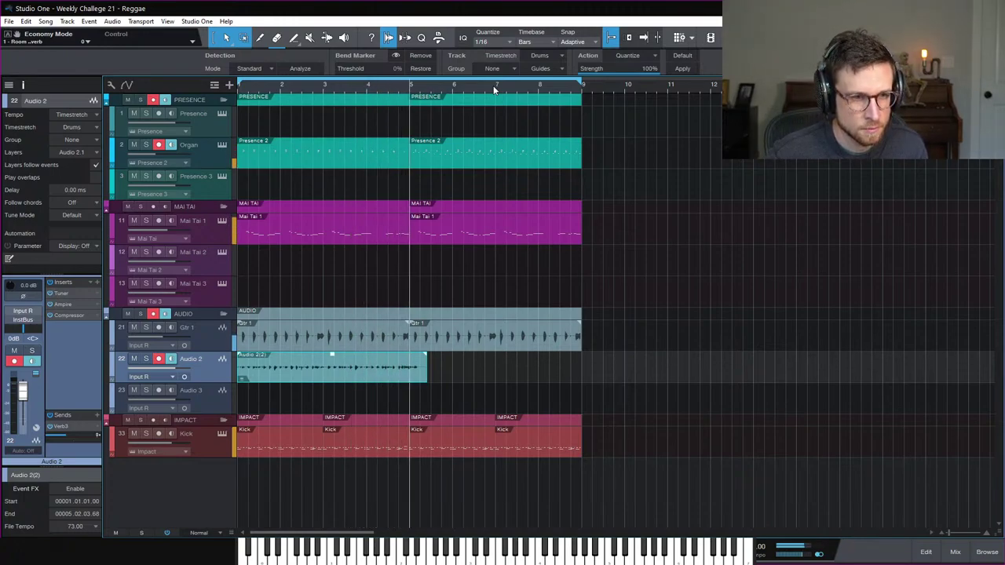
pyautogui.press('space')
pyautogui.press('Delete')
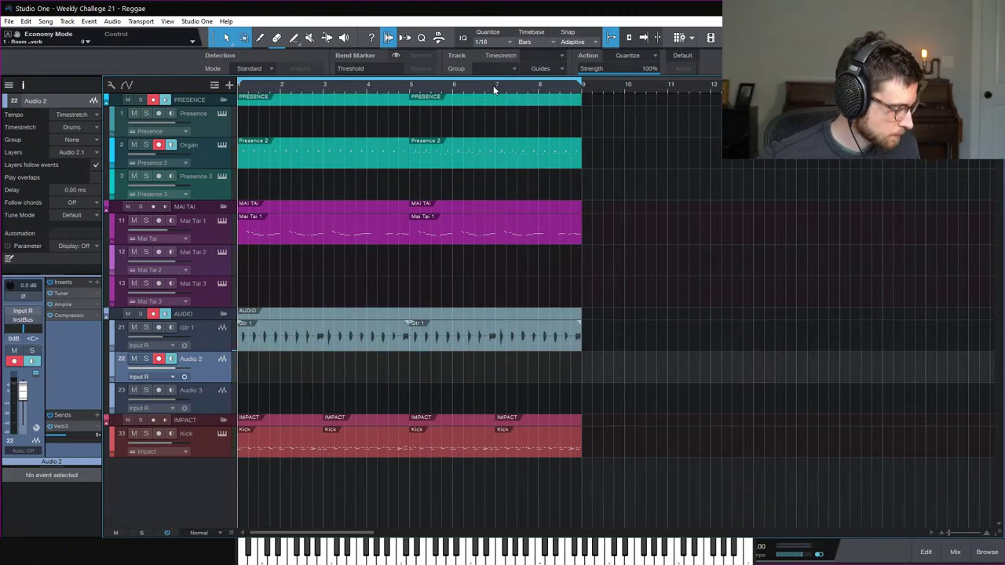
pyautogui.press('KP_Multiply')
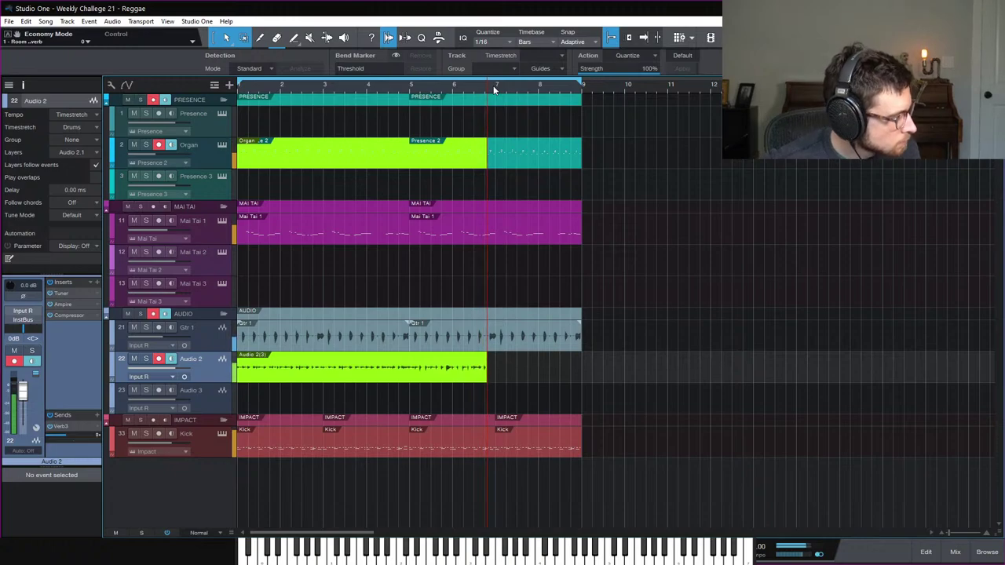
pyautogui.press('space')
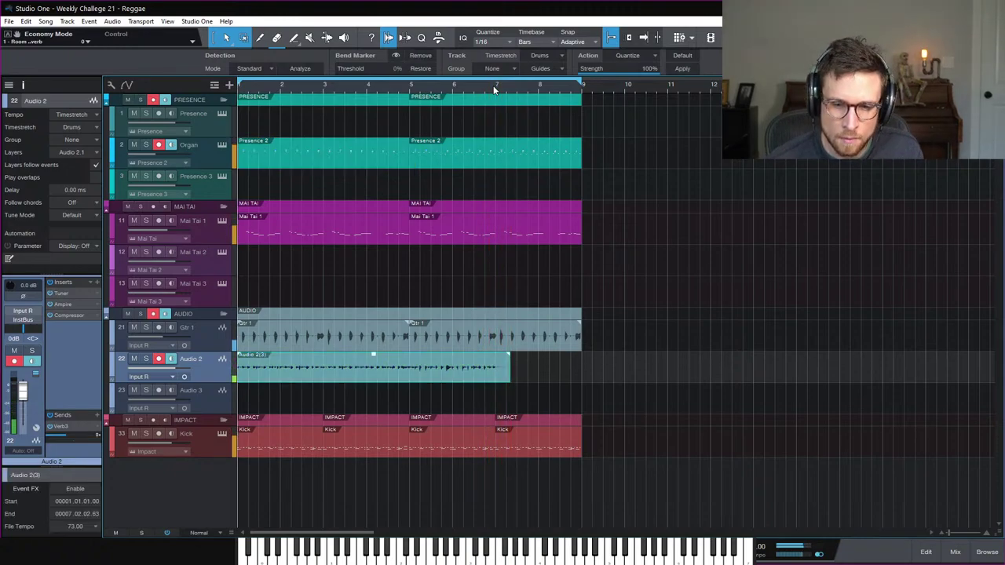
pyautogui.press('space')
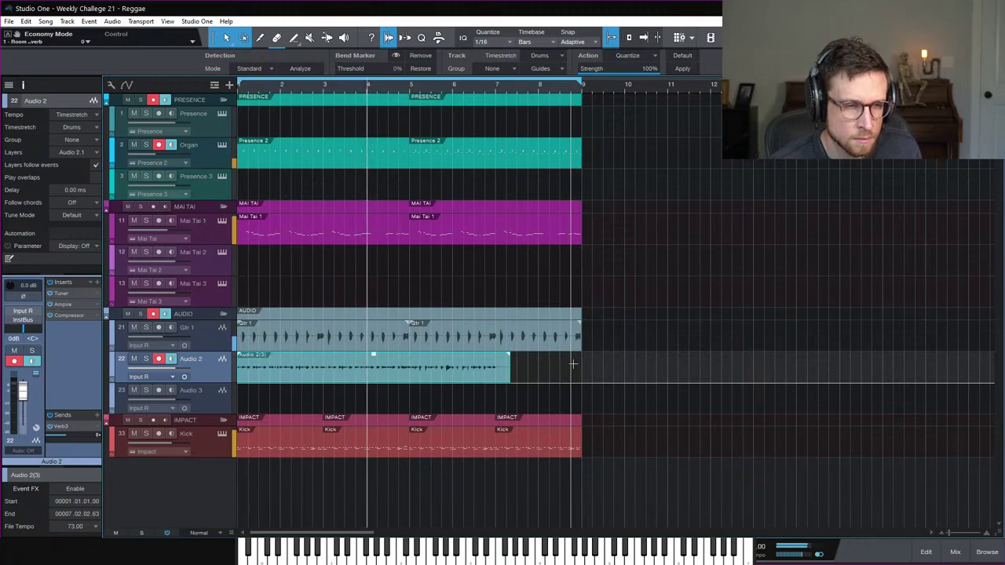
pyautogui.press('space')
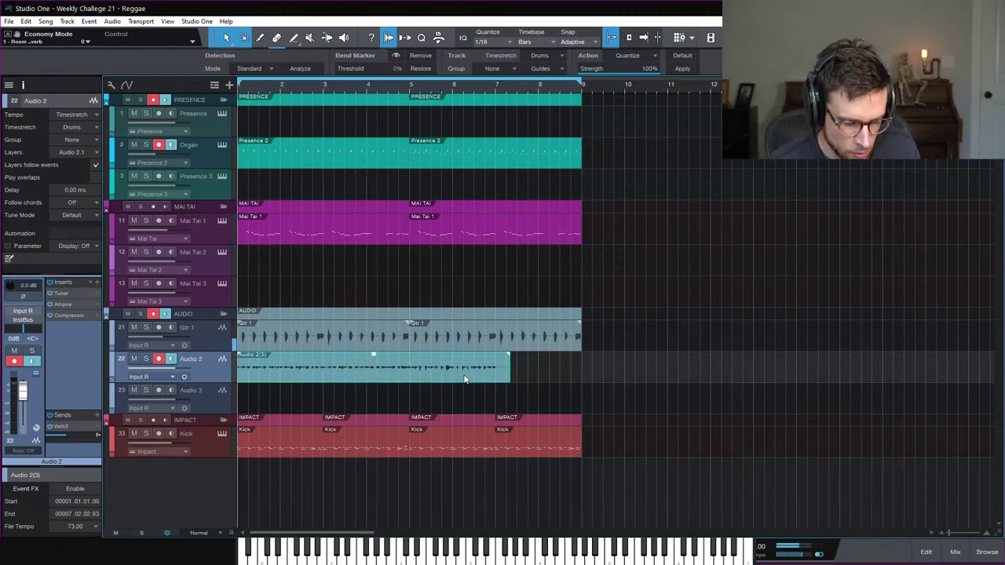
# Step: Delete the Audio 2 take, record a new guitar take over the first four bars and check its waveform in the audio editor
pyautogui.press('Delete')
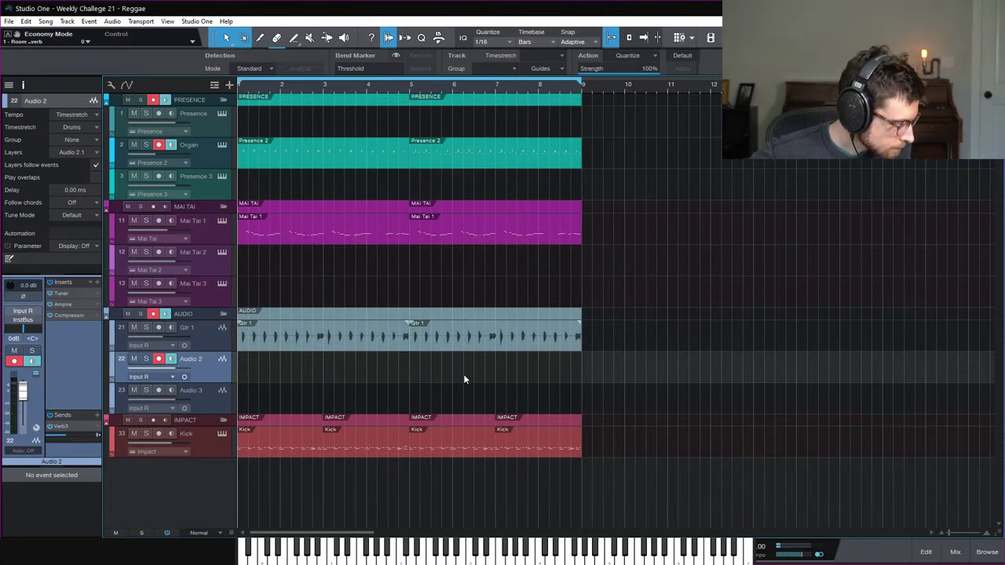
pyautogui.press('KP_Multiply')
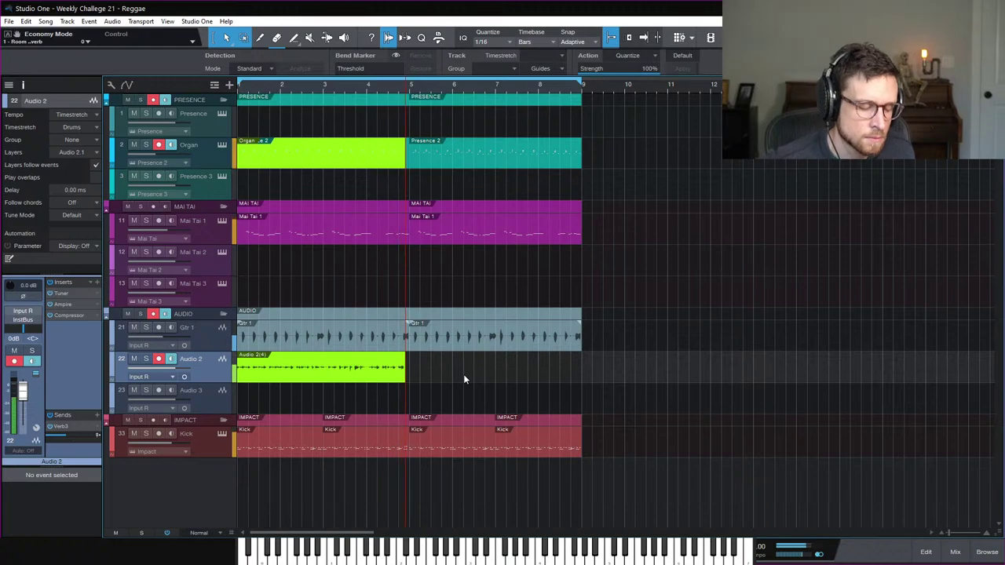
pyautogui.press('space')
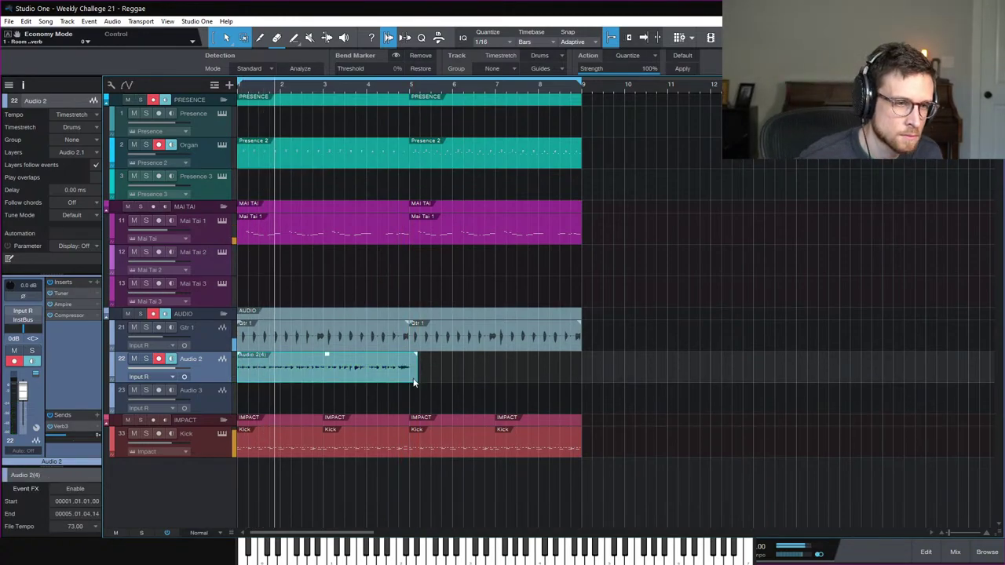
pyautogui.doubleClick(374, 380)
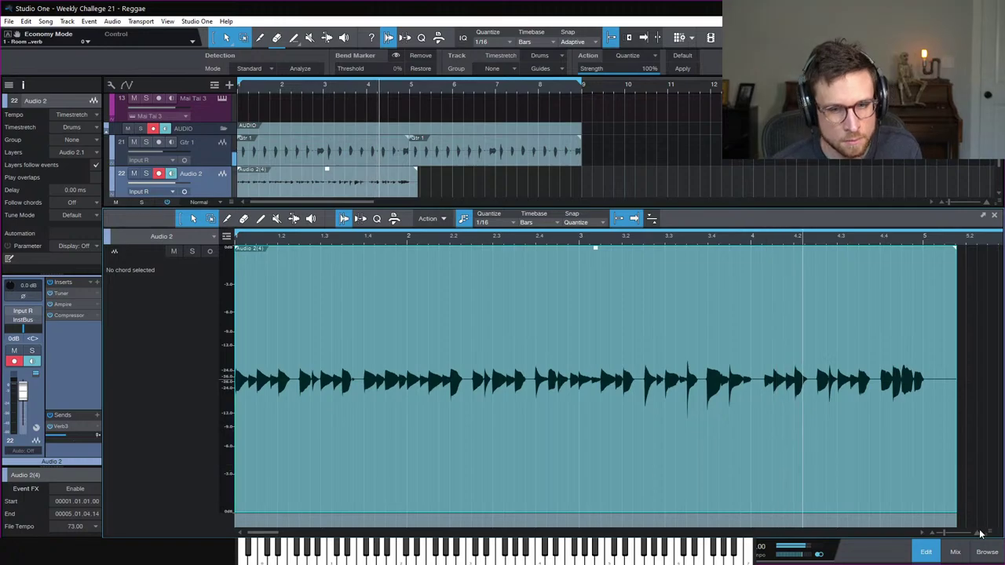
pyautogui.press('F2')
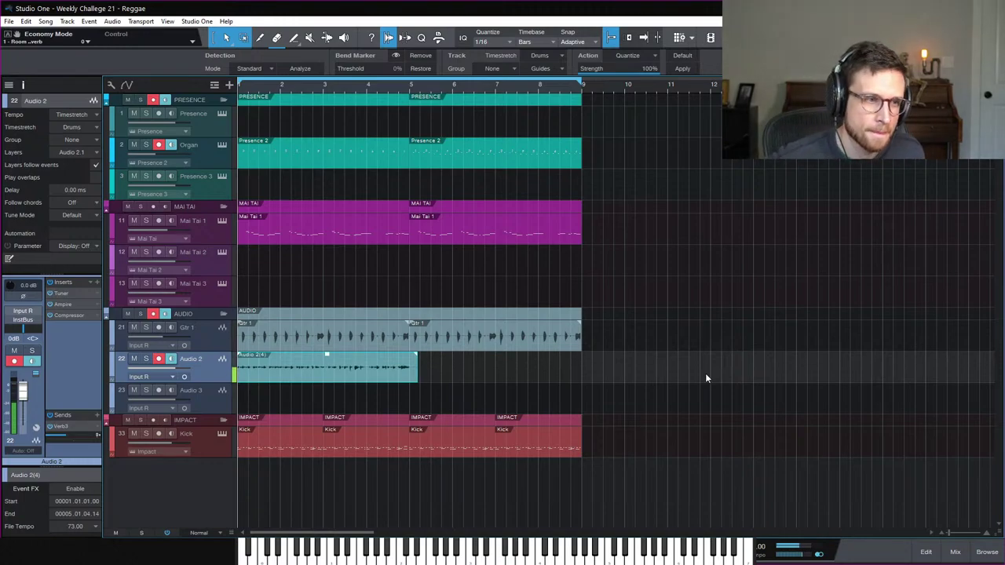
# Step: Copy Audio 2's Tuner, Ampire and Compressor inserts and its Verb3 send to the Audio 3 channel in the mixer
pyautogui.click(955, 552)
pyautogui.moveTo(336, 222); pyautogui.dragTo(370, 236)
pyautogui.click(373, 280)
pyautogui.moveTo(318, 321); pyautogui.dragTo(372, 318)
pyautogui.click(638, 117)
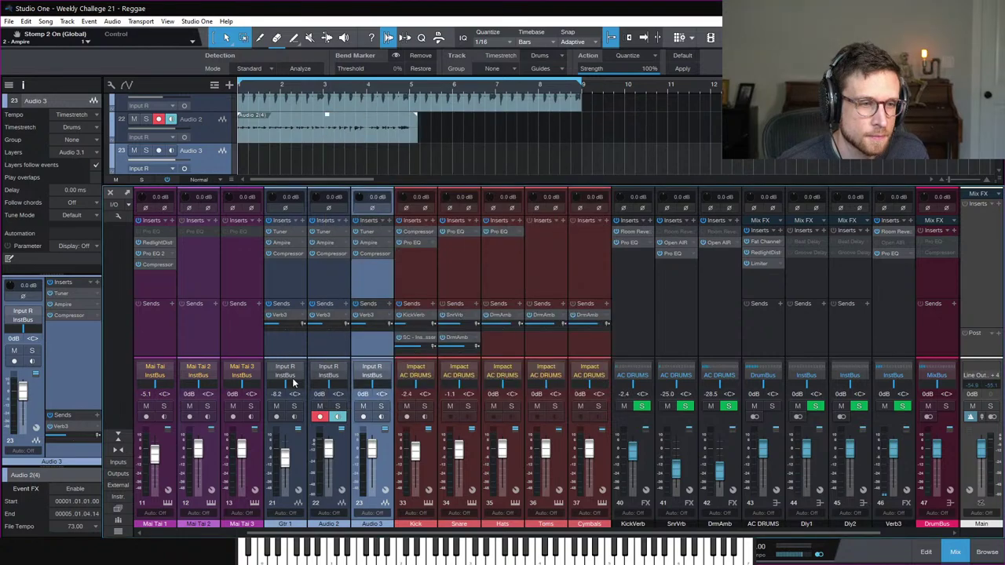
# Step: Arm and monitor Audio 3 instead of Audio 2 and play the loop to rehearse the second guitar layer
pyautogui.click(364, 417)
pyautogui.click(321, 416)
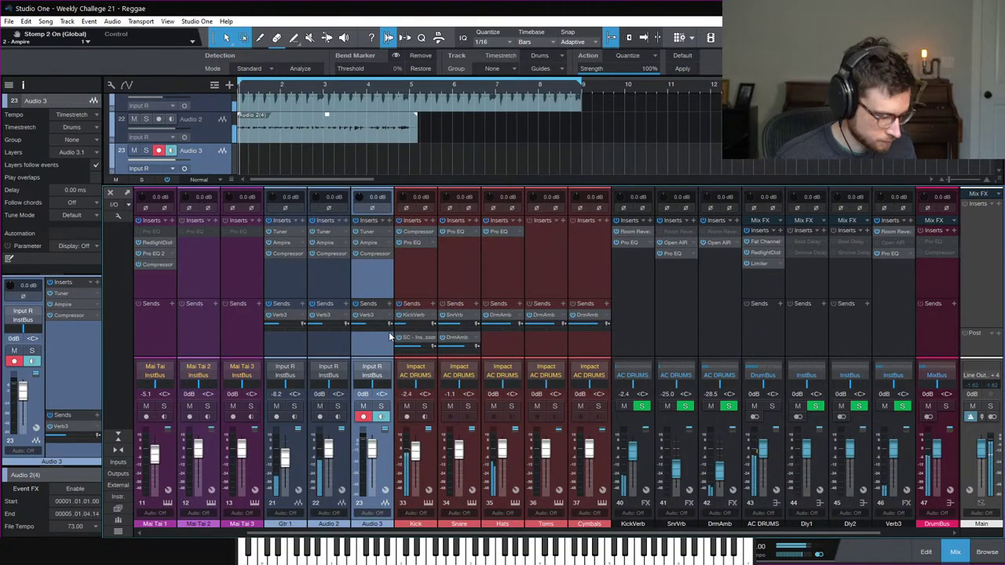
pyautogui.press('space')
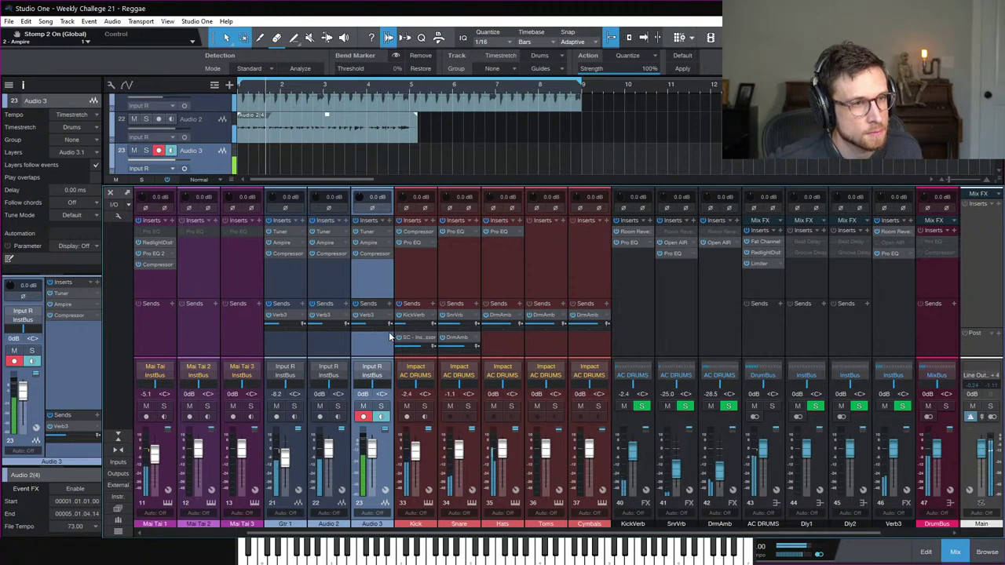
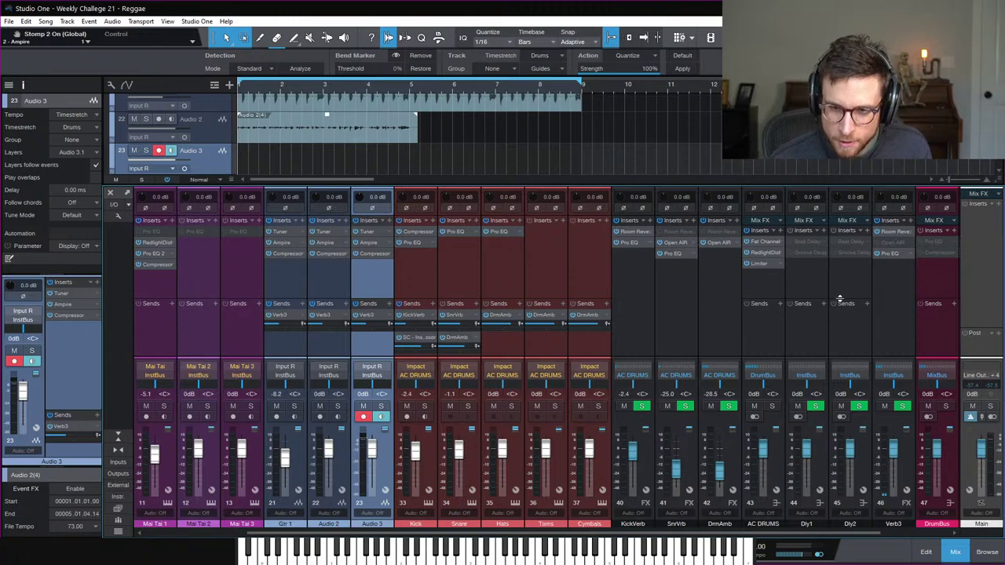
# Step: Hide the mixer and record a guitar take on Audio 3 over the first four bars, undoing and redoing the first attempt, and play it back
pyautogui.click(955, 552)
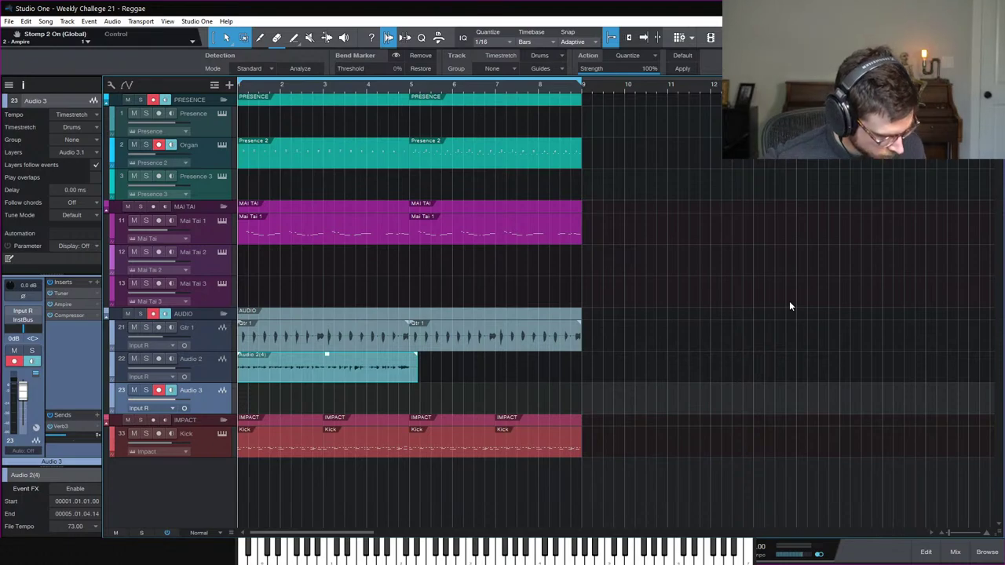
pyautogui.press('KP_Multiply')
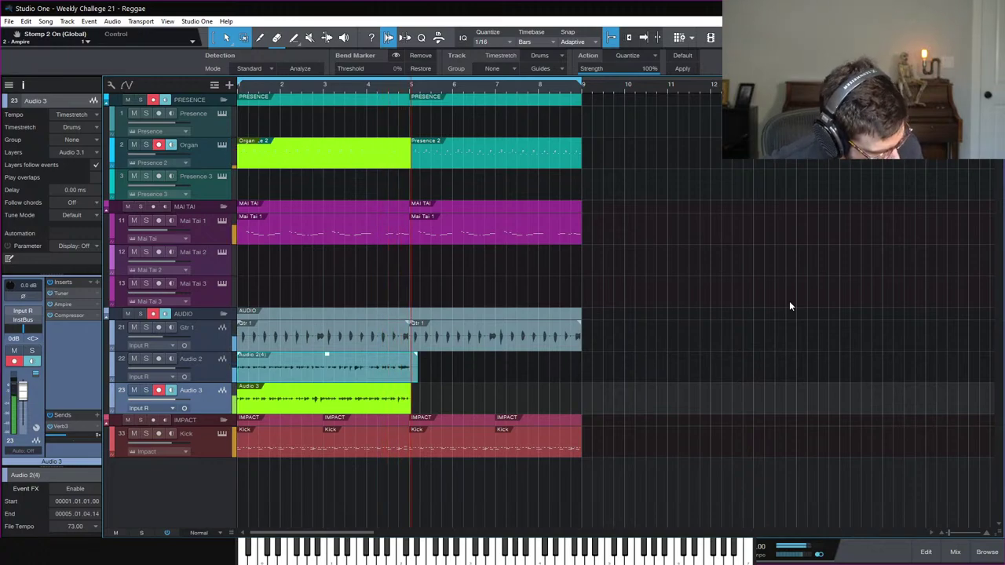
pyautogui.hotkey('ctrl', 'z')
pyautogui.hotkey('ctrl', 'z')
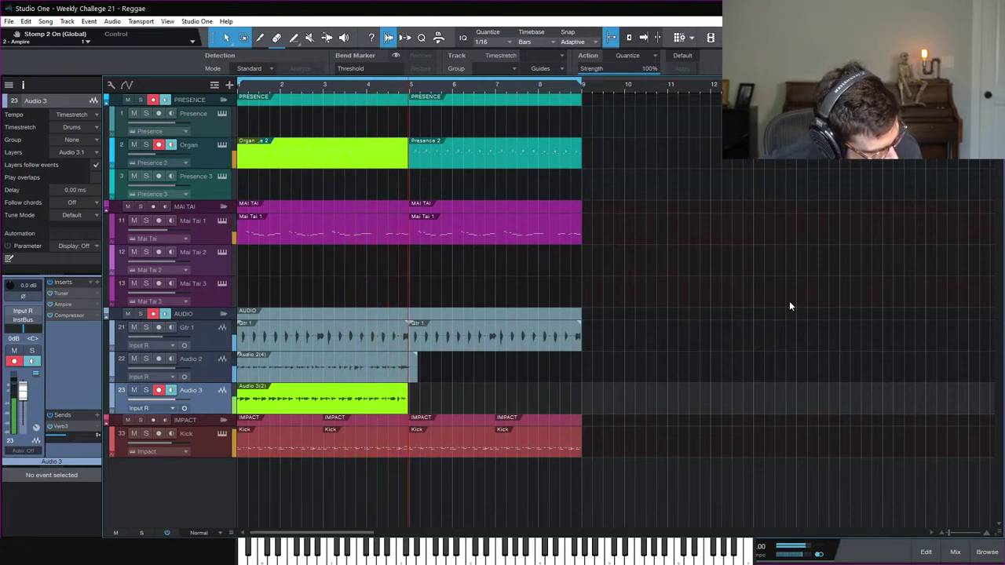
pyautogui.press('space')
pyautogui.press('space')
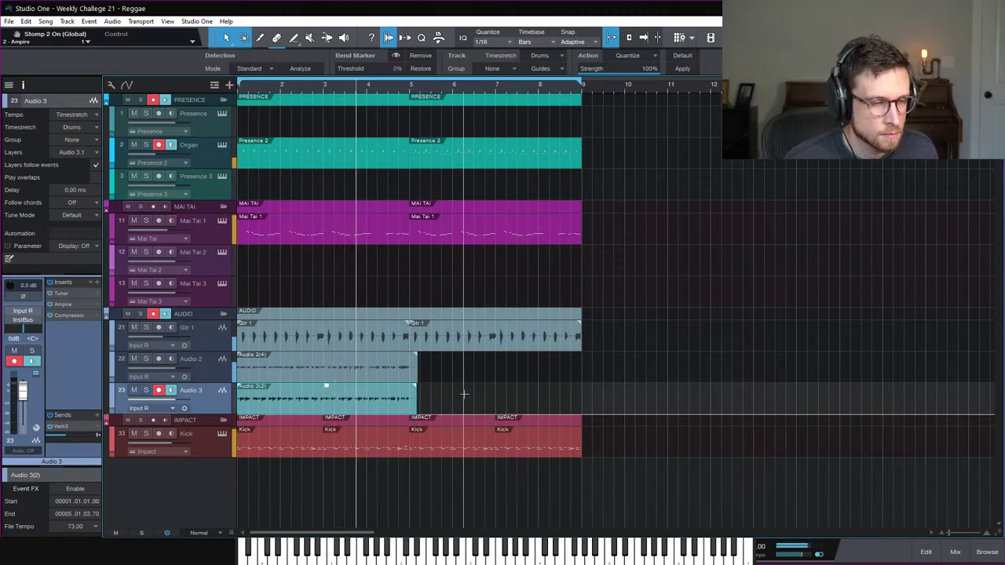
# Step: Pan Audio 2 to L54 and Audio 3 to R59 while the loop plays
pyautogui.click(209, 375)
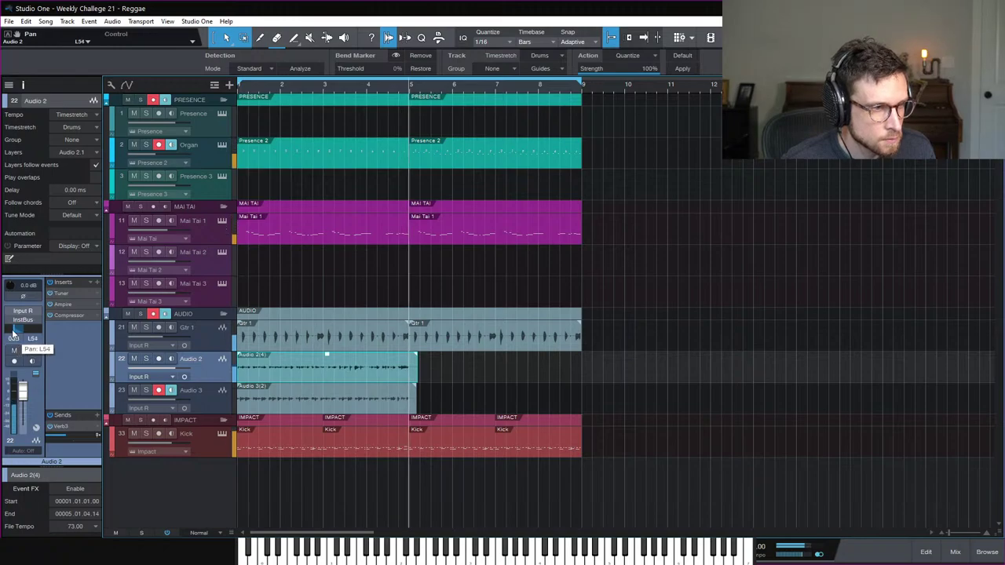
pyautogui.click(314, 395)
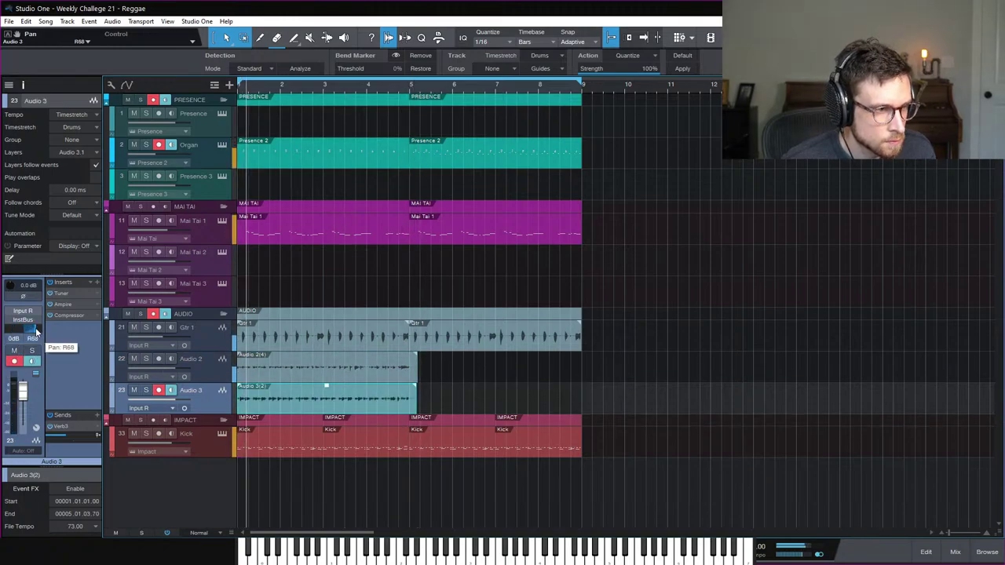
pyautogui.moveTo(36, 332); pyautogui.dragTo(43, 339)
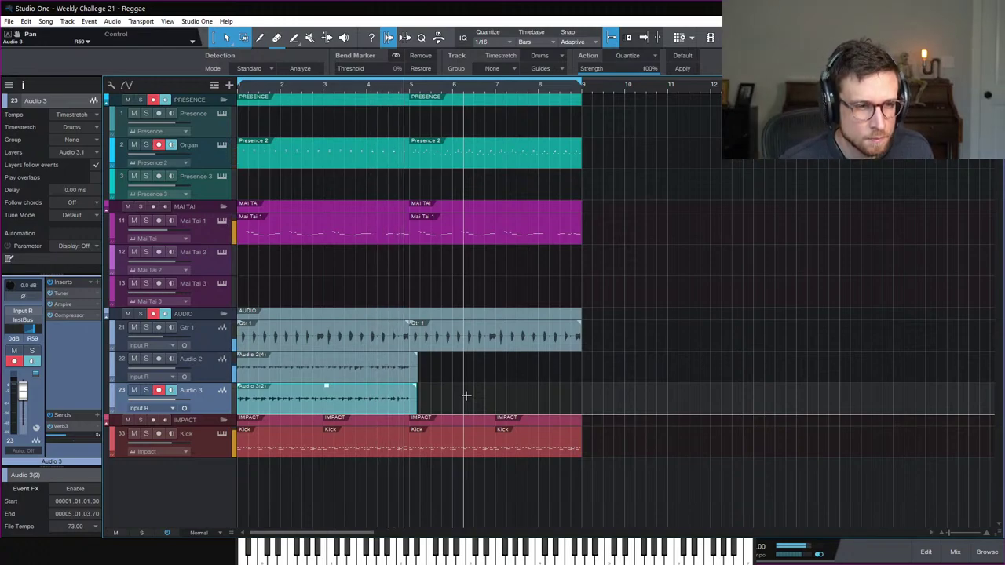
# Step: Stop playback, trim the Audio 2 and Audio 3 takes to end at bar 5 and check the Audio 3 waveform in the editor
pyautogui.press('space')
pyautogui.moveTo(416, 375); pyautogui.dragTo(412, 409)
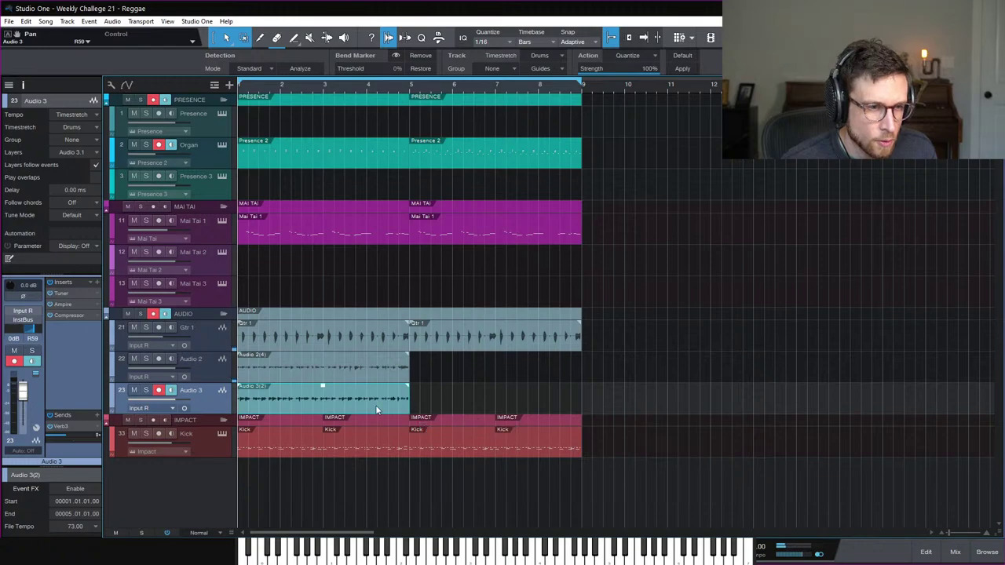
pyautogui.doubleClick(377, 409)
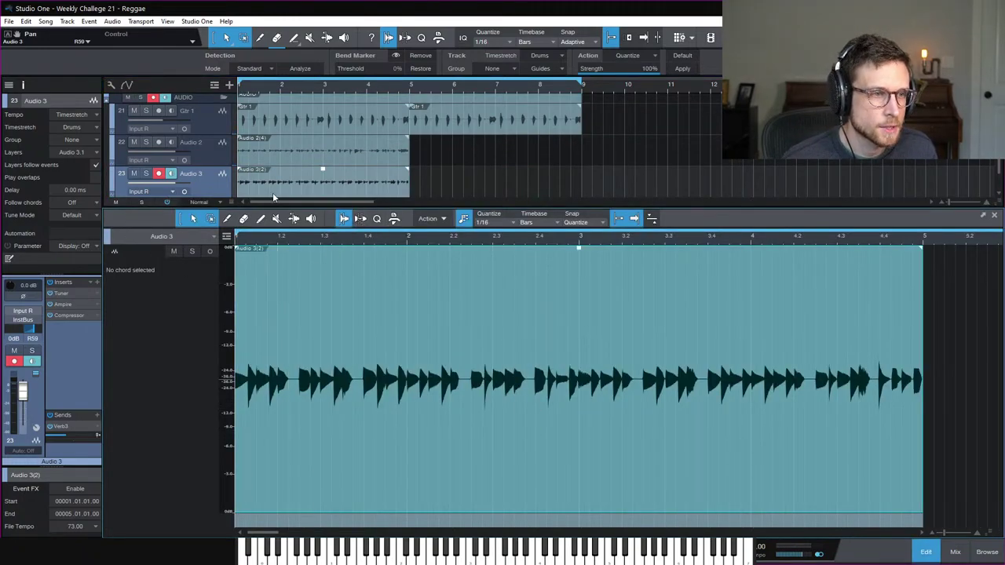
pyautogui.scroll(-2, 274, 189)
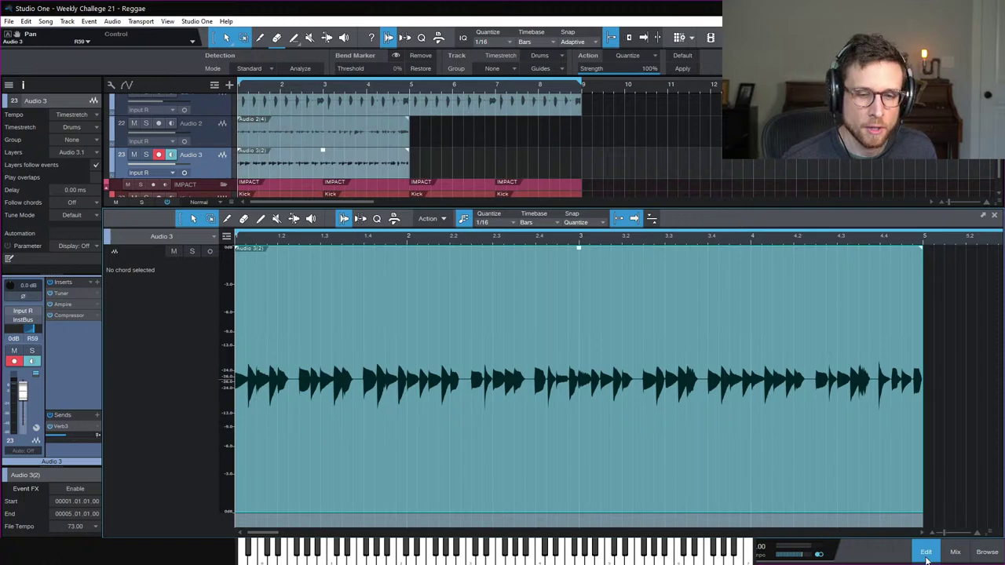
pyautogui.click(926, 552)
# Step: Select both the Audio 2 and Audio 3 takes, lower their channels together to -6.4 dB in the mixer and hide it
pyautogui.click(367, 377)
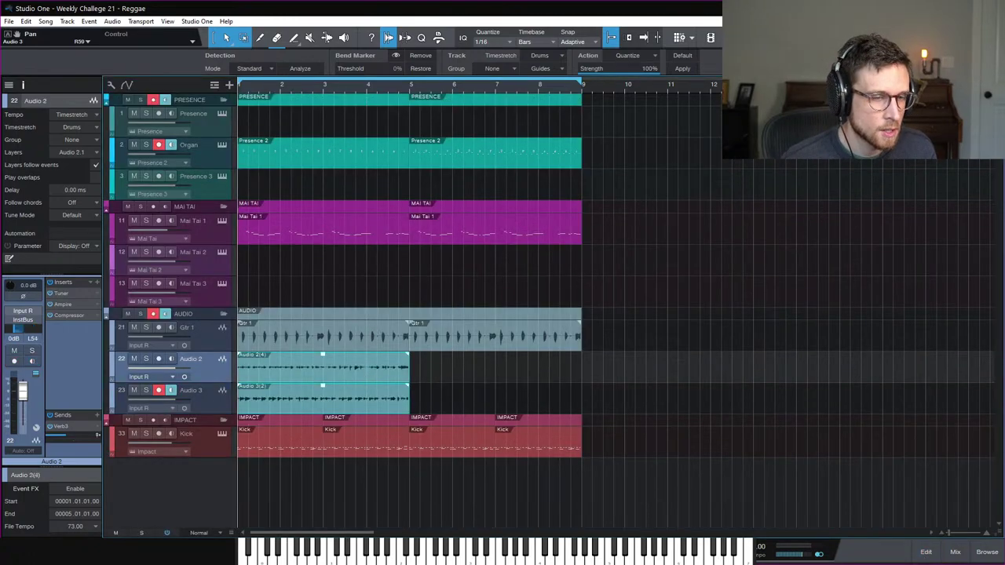
pyautogui.click(953, 552)
pyautogui.click(360, 280)
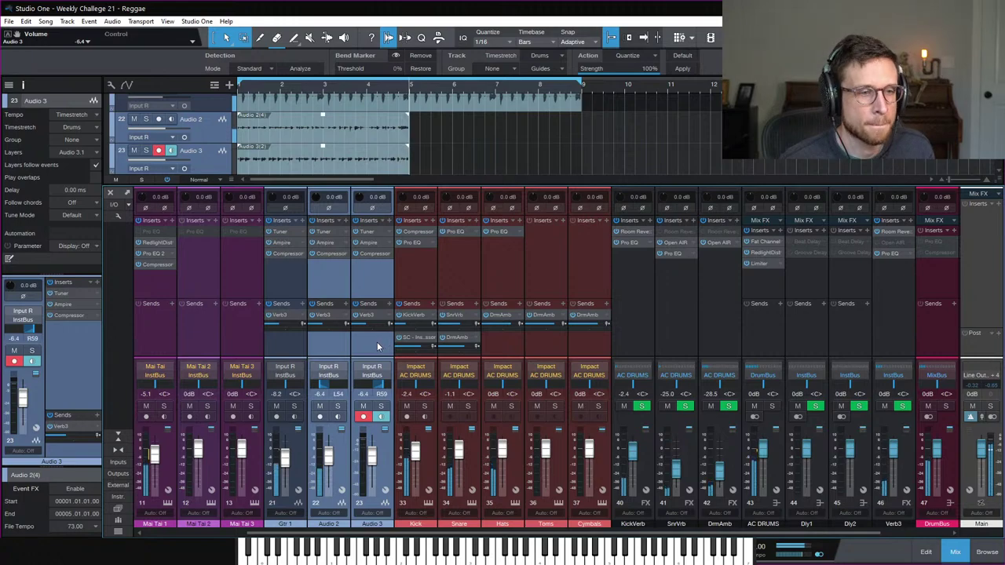
pyautogui.click(951, 553)
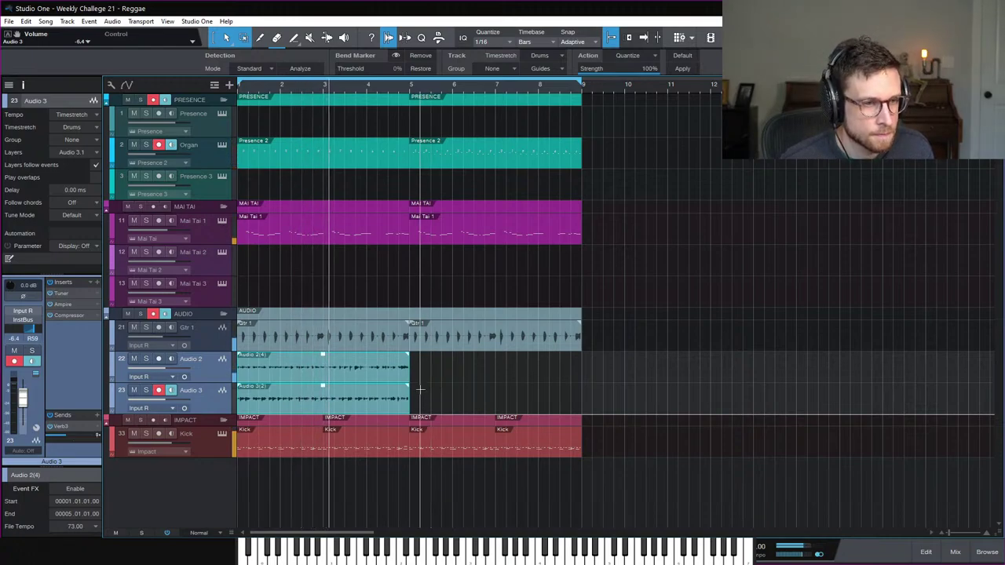
# Step: Analyze the Audio 3 take for transients and compare its bend markers with the grid and other tracks at the loop's start
pyautogui.click(363, 405)
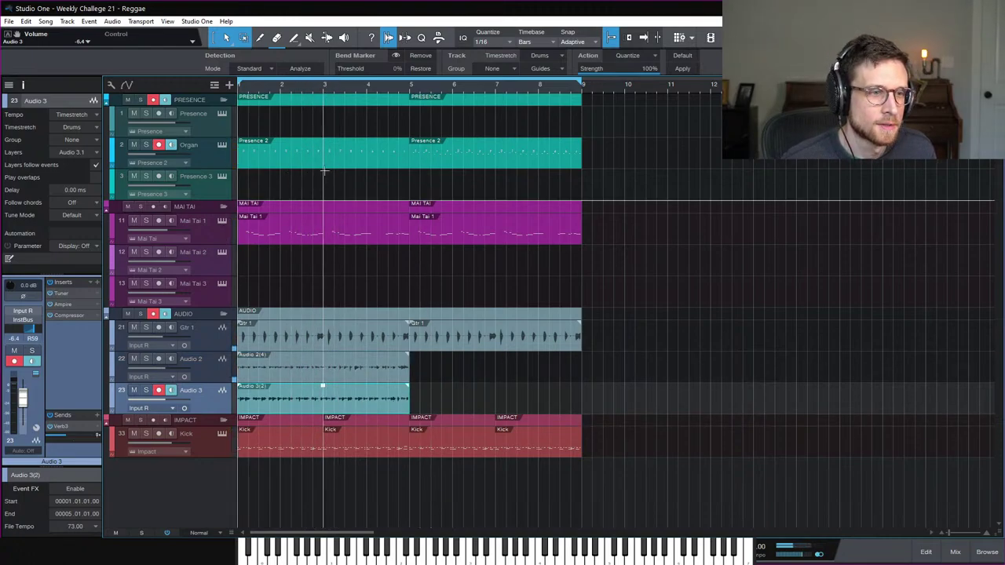
pyautogui.click(297, 69)
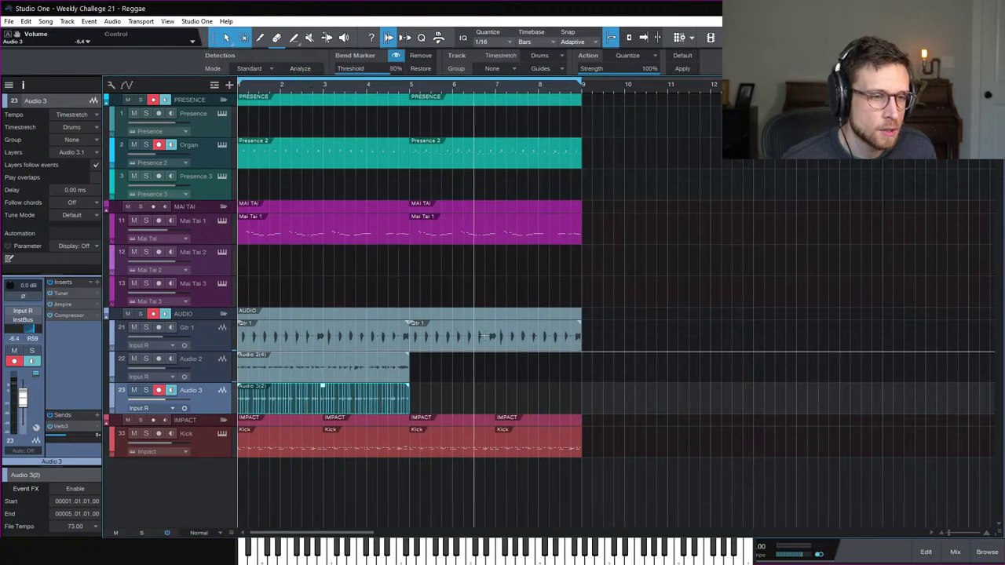
pyautogui.click(556, 348)
pyautogui.press('e')
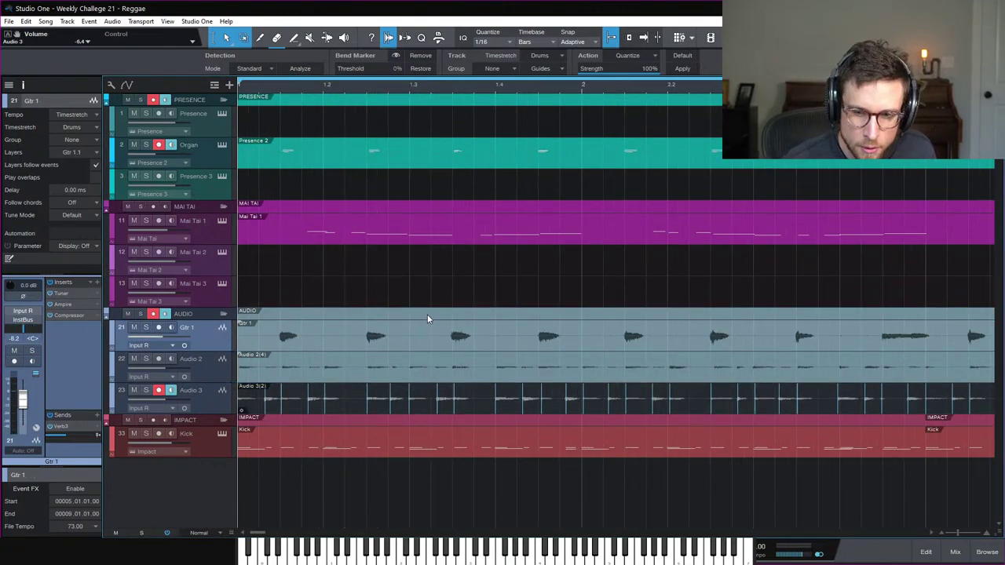
pyautogui.press('space')
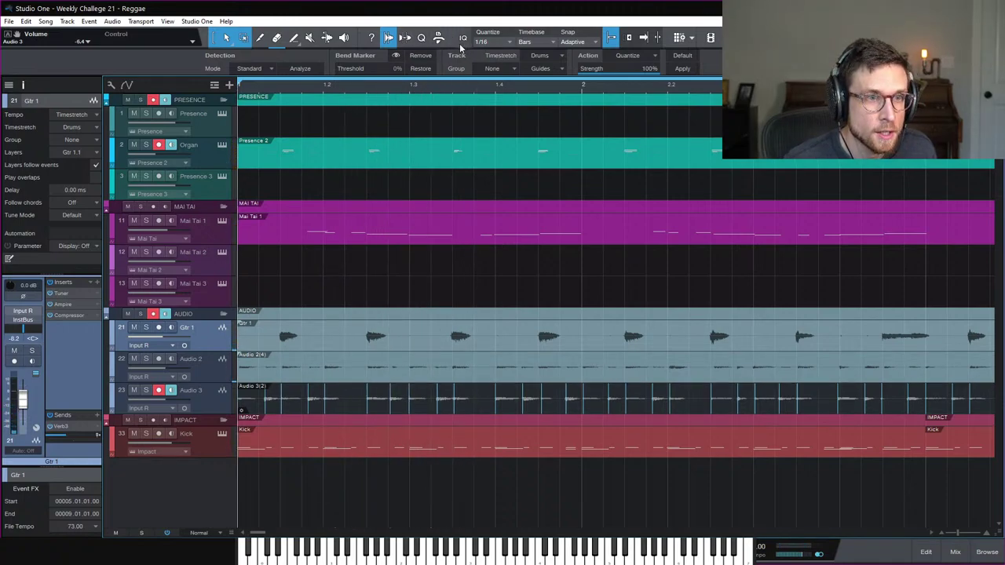
# Step: Show the quantize settings and set the swing of the straight 1/16 grid to 87%
pyautogui.click(420, 37)
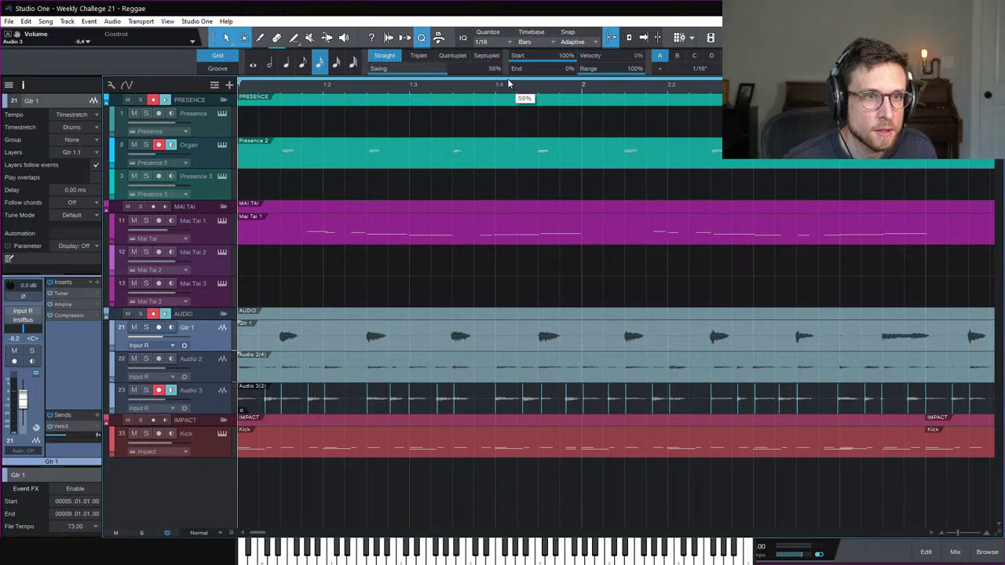
pyautogui.moveTo(568, 89); pyautogui.dragTo(549, 91)
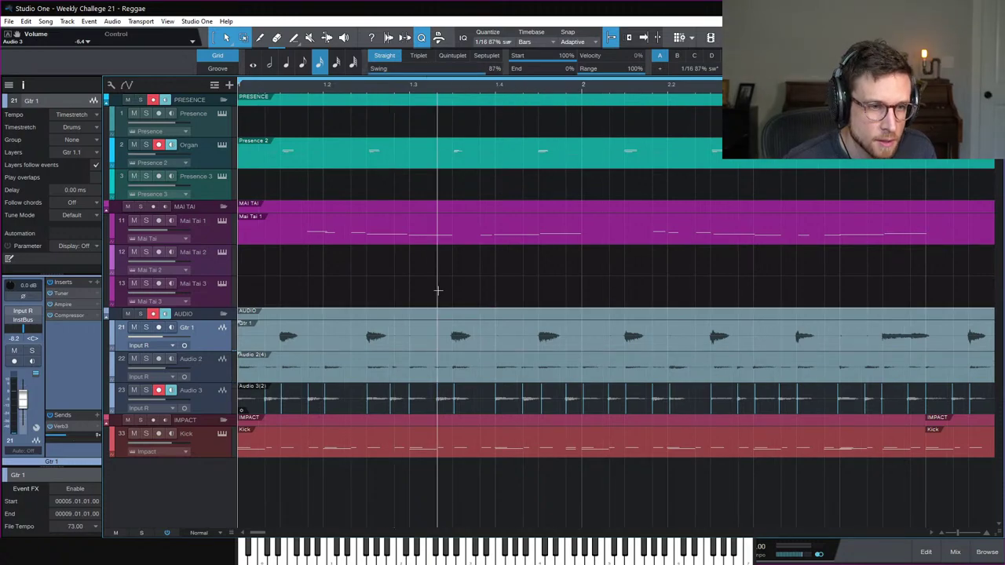
pyautogui.press('e')
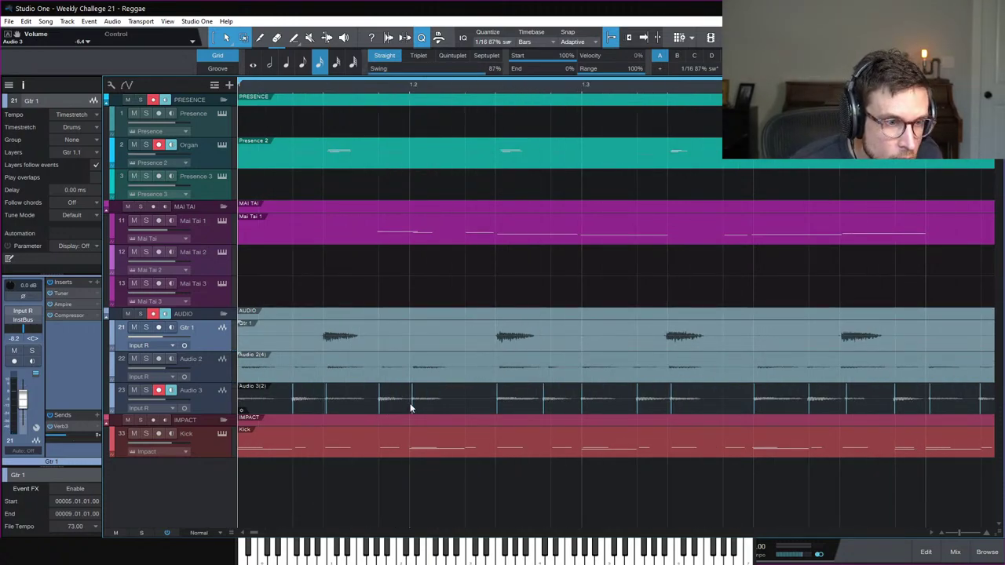
# Step: Play the loop and examine Audio 3's bend markers against the swung grid through bar 4 using the Bend tool
pyautogui.press('space')
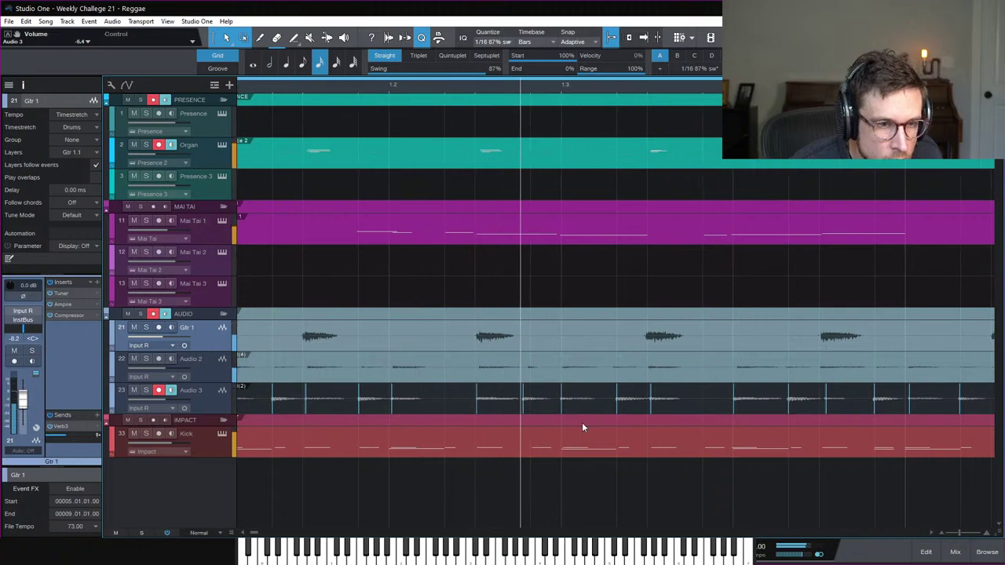
pyautogui.press('7')
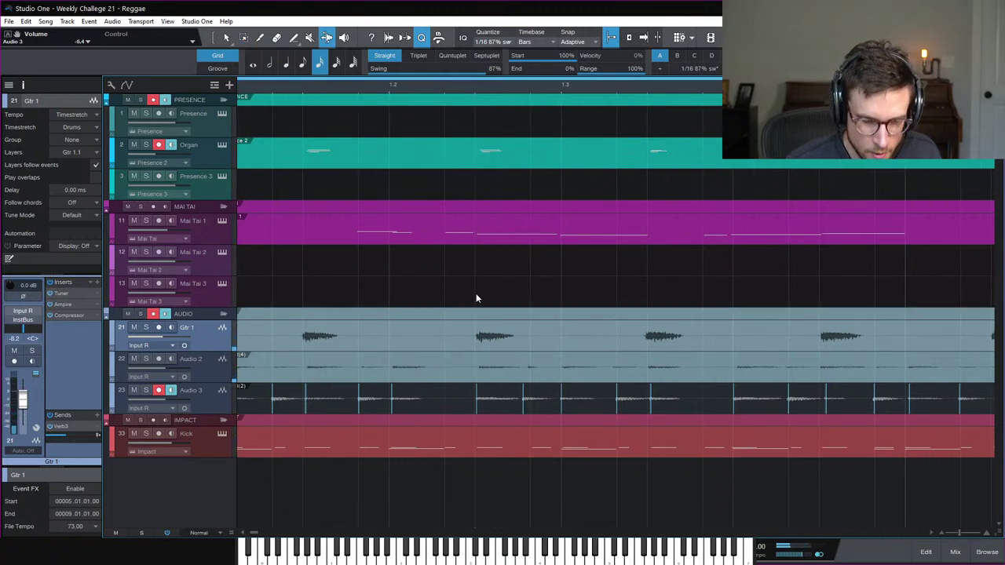
pyautogui.click(528, 404)
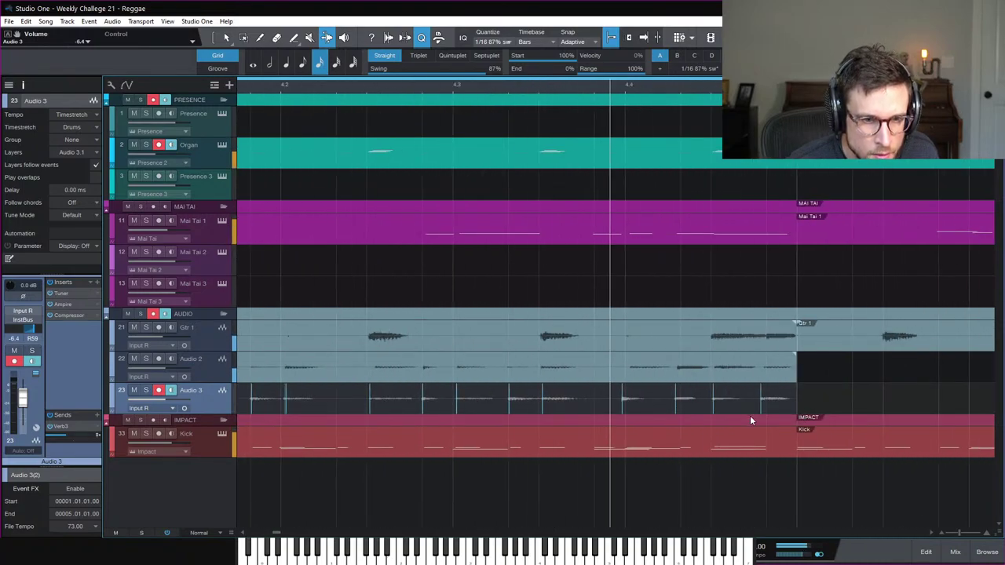
pyautogui.press('space')
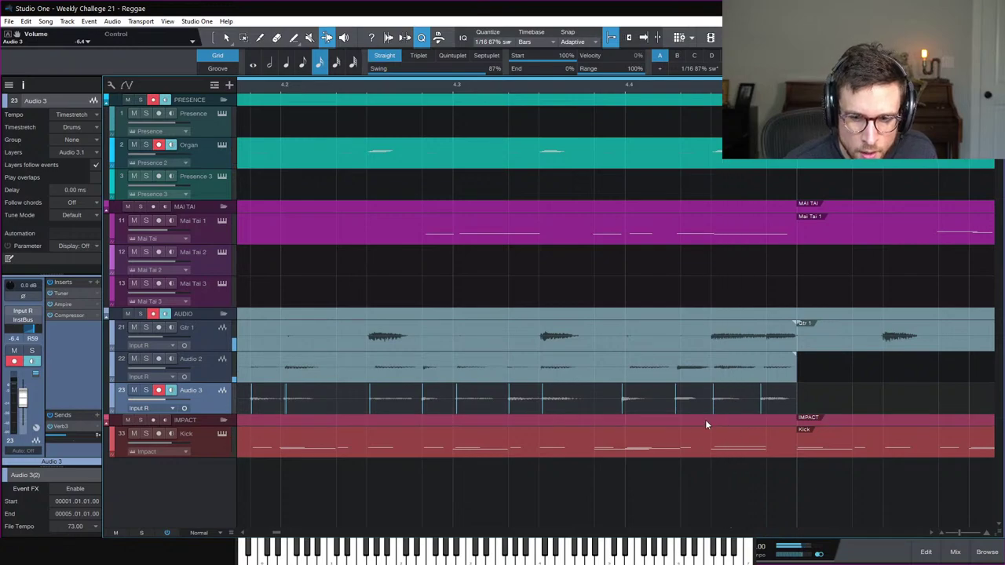
pyautogui.press('space')
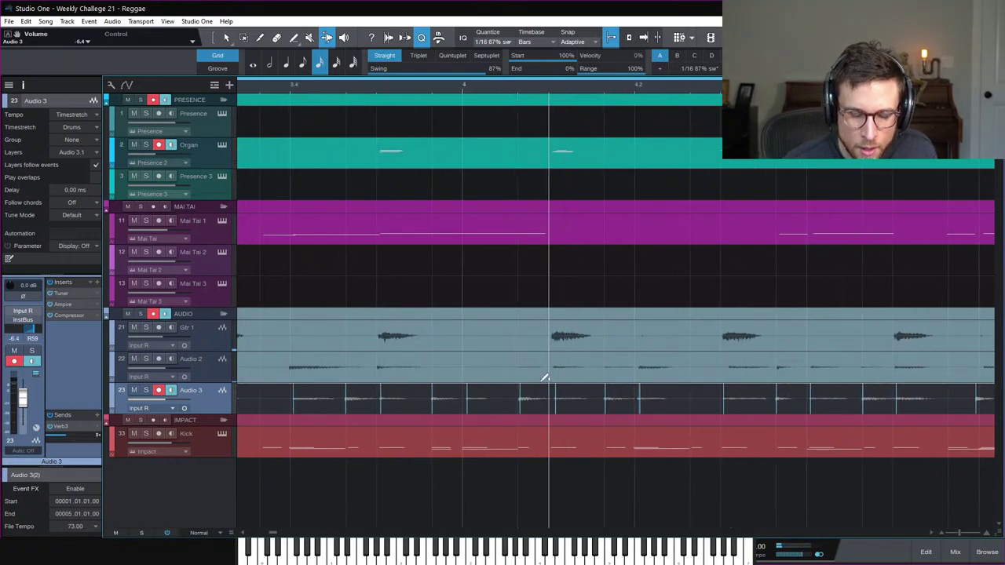
pyautogui.press('space')
pyautogui.press('a')
pyautogui.press('a')
pyautogui.press('w')
pyautogui.press('w')
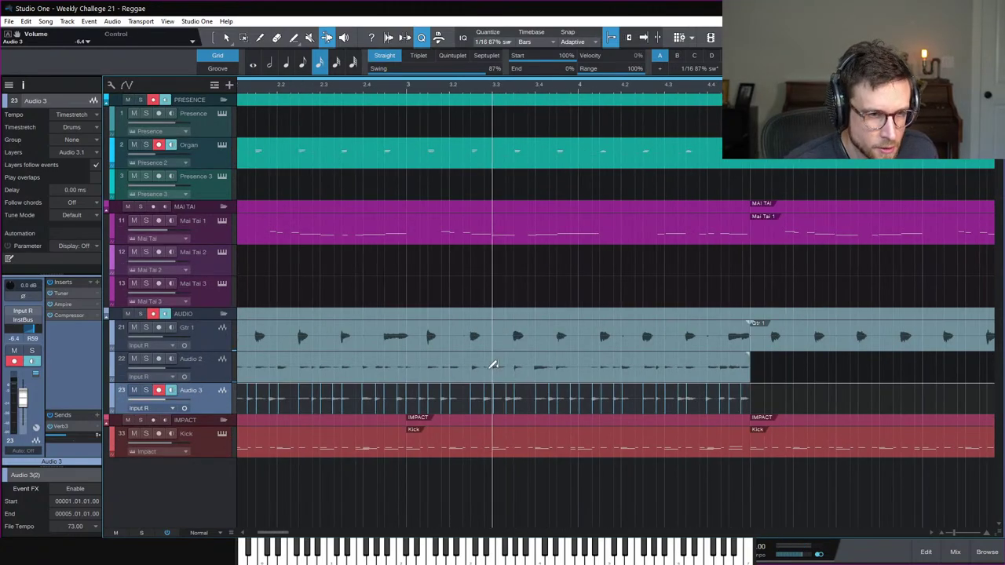
# Step: Select the Audio 2 track, play the loop and raise its channel to -5.5 dB in the mixer, then hide the mixer
pyautogui.click(220, 370)
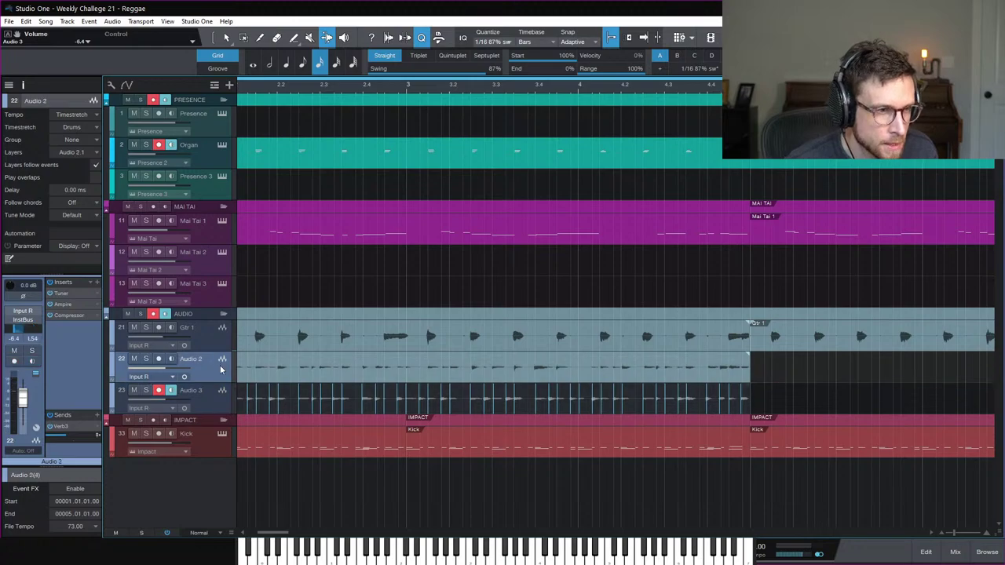
pyautogui.press('space')
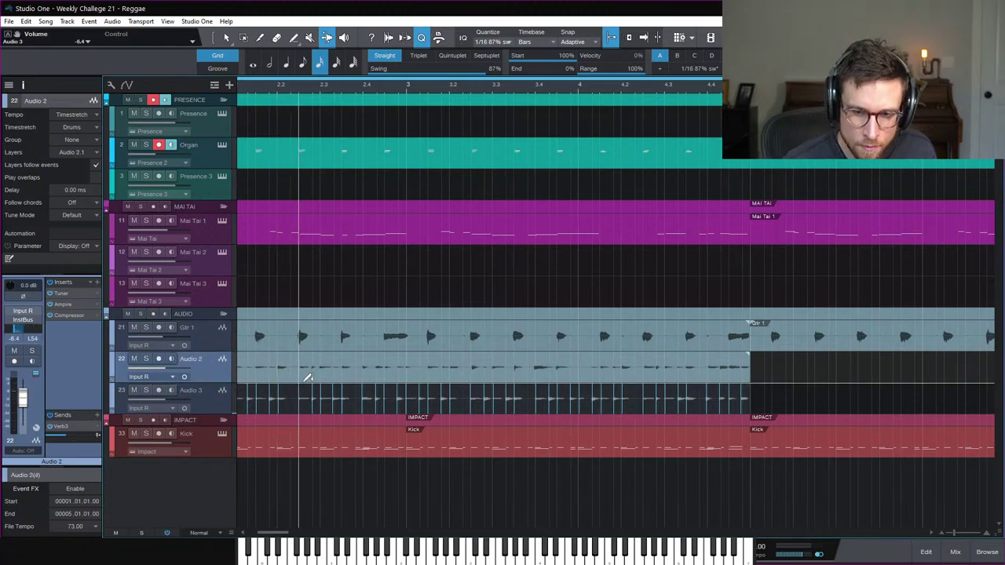
pyautogui.press('1')
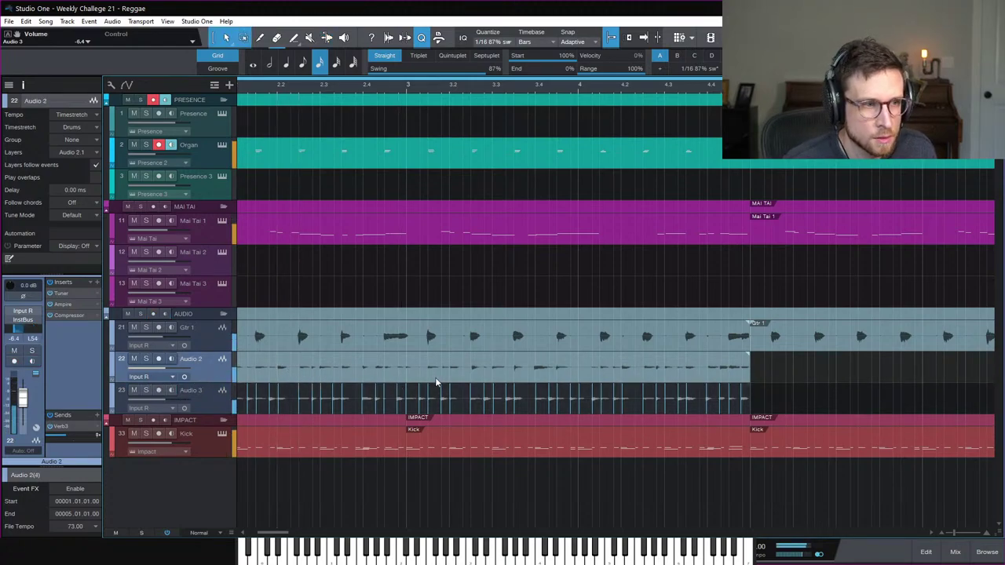
pyautogui.click(316, 395)
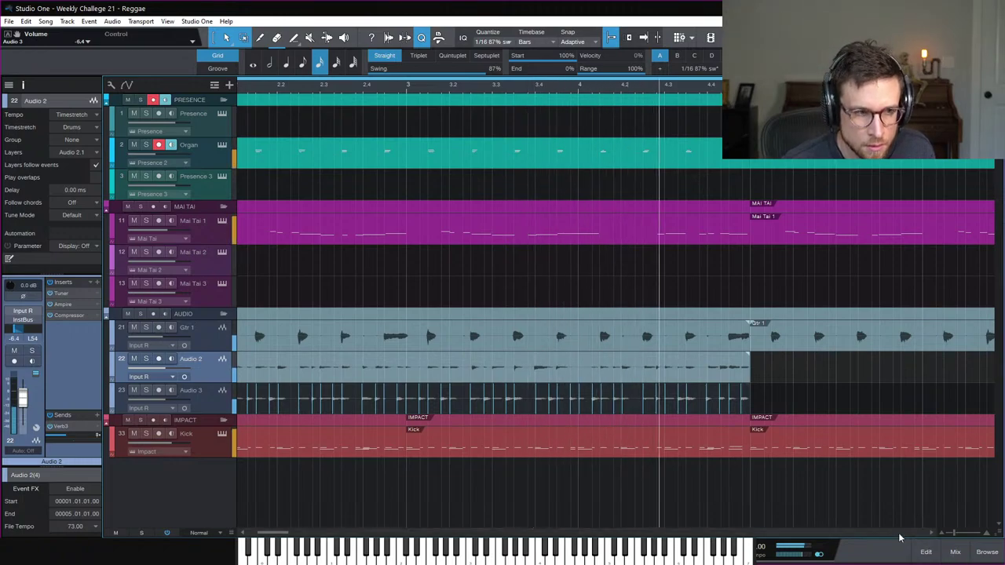
pyautogui.press('F3')
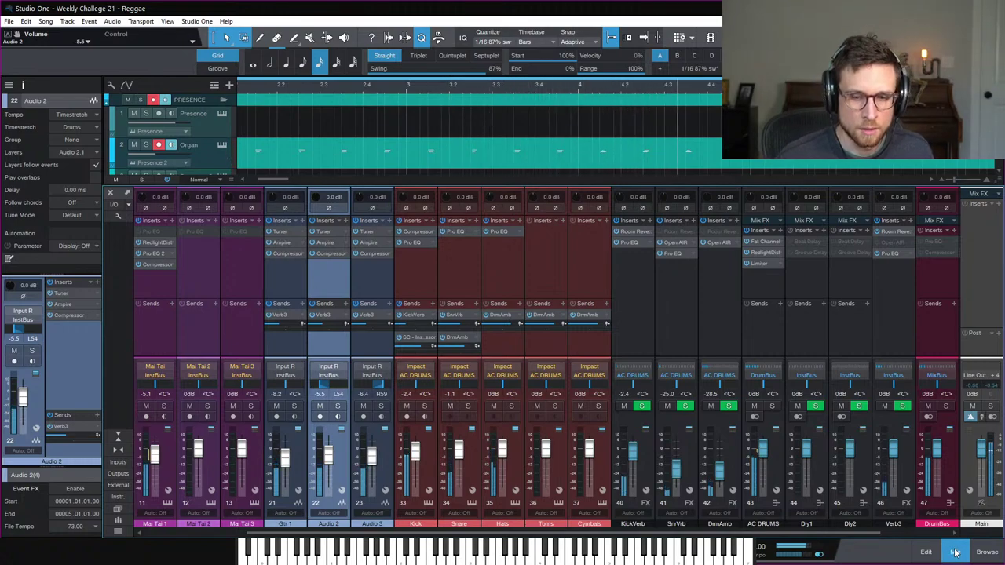
pyautogui.click(954, 553)
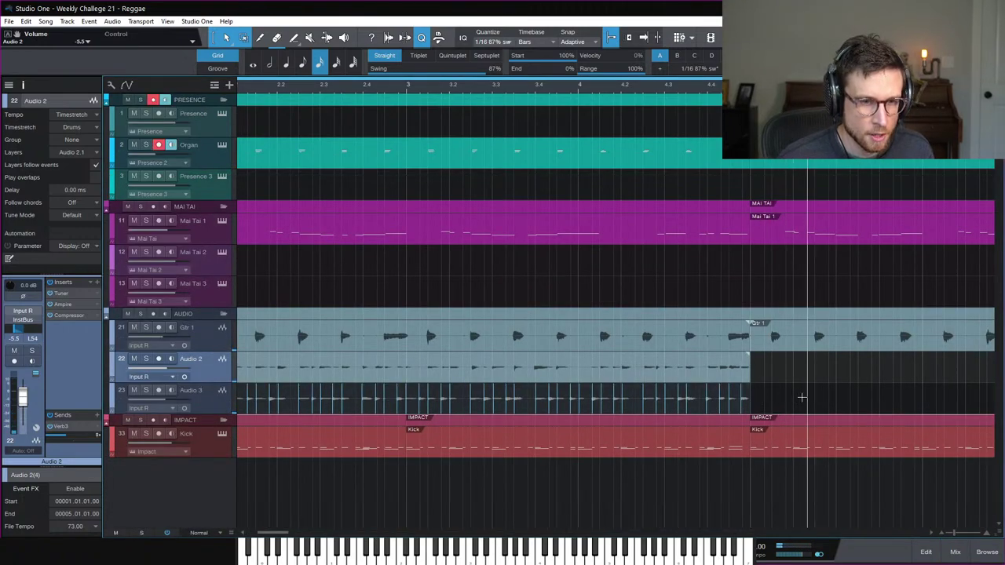
# Step: Duplicate the Audio 2 and Audio 3 takes to fill bars 5 to 8 and play the extended loop
pyautogui.hotkey('shift', 'f')
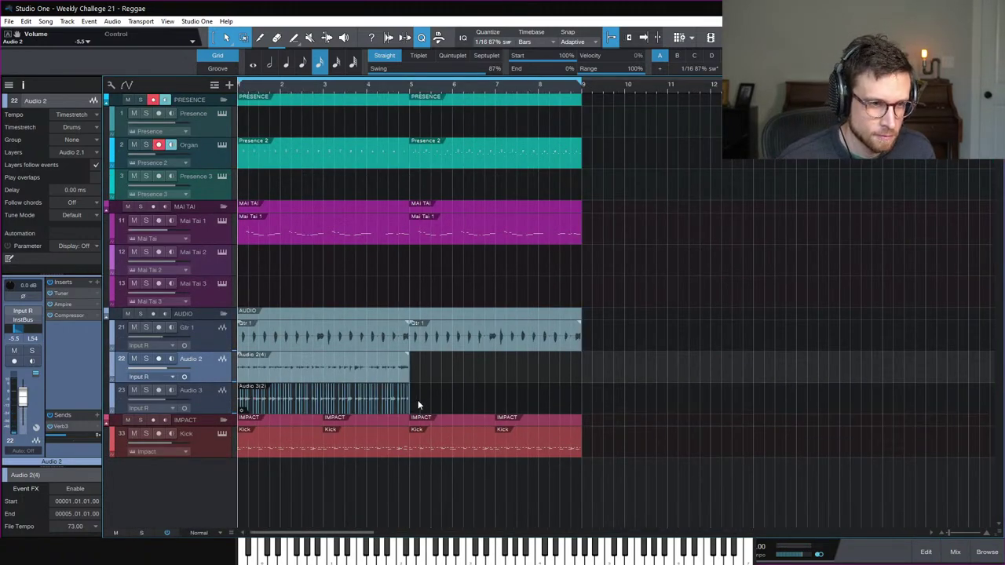
pyautogui.moveTo(417, 399); pyautogui.dragTo(341, 372)
pyautogui.press('d')
pyautogui.click(648, 381)
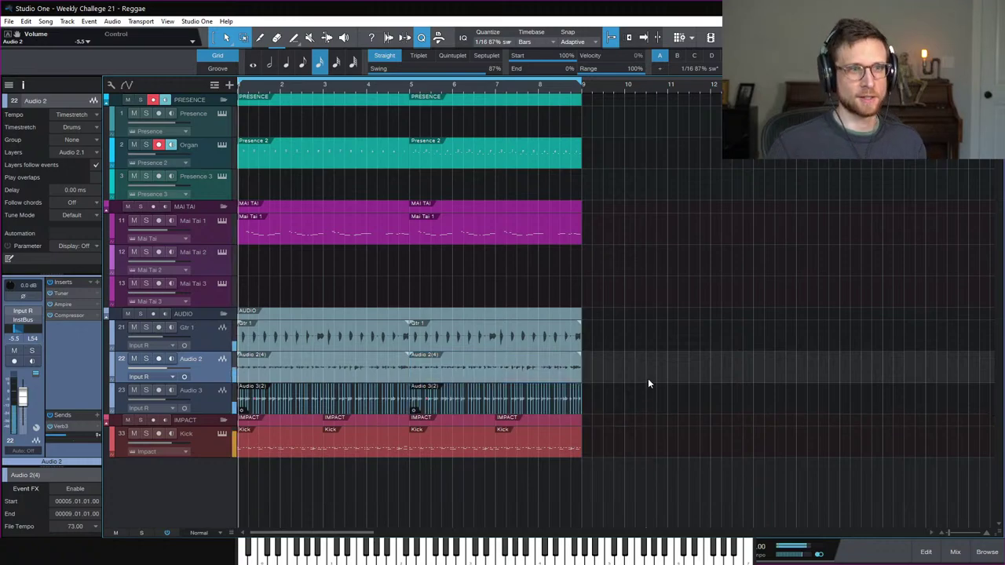
pyautogui.press('space')
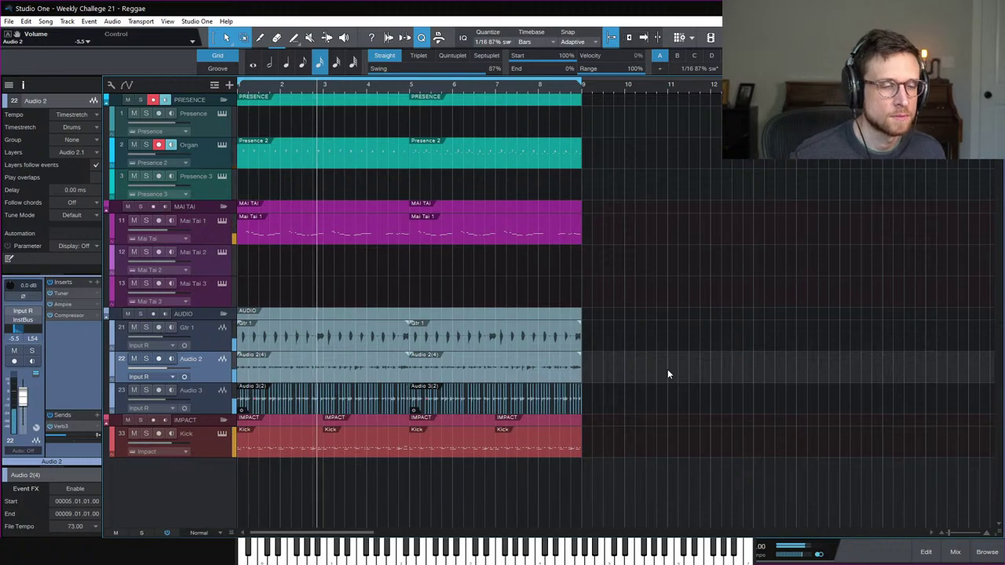
pyautogui.click(225, 233)
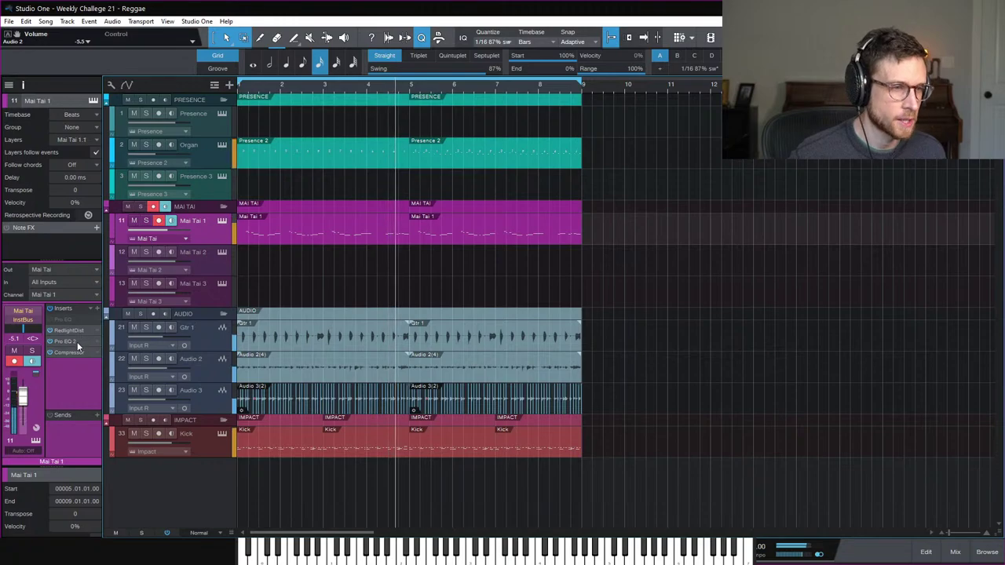
pyautogui.click(97, 309)
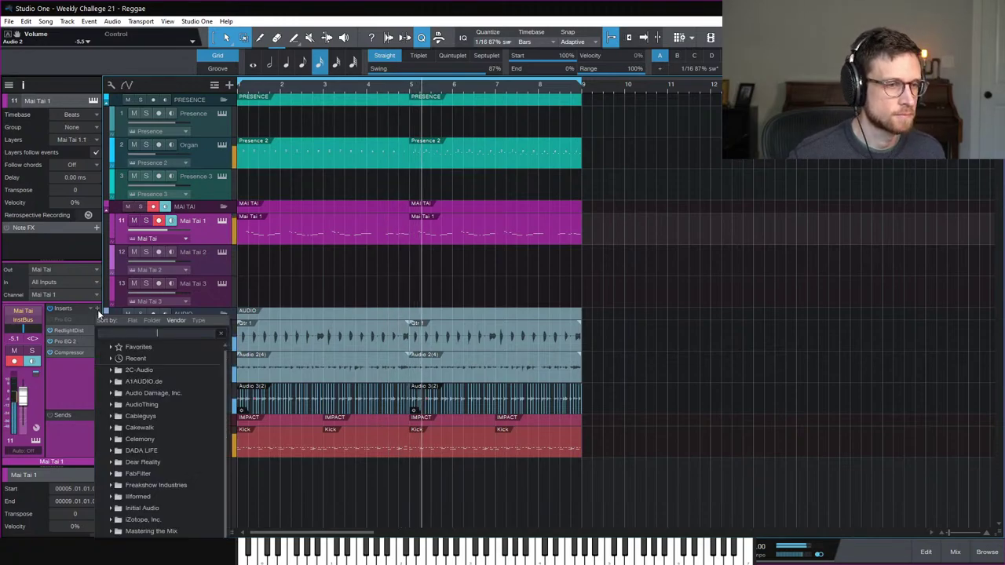
pyautogui.click(433, 266)
# Step: Mute the lowest organ notes in bars 5 to 8 of the second Presence 2 part and close the note editor
pyautogui.doubleClick(475, 160)
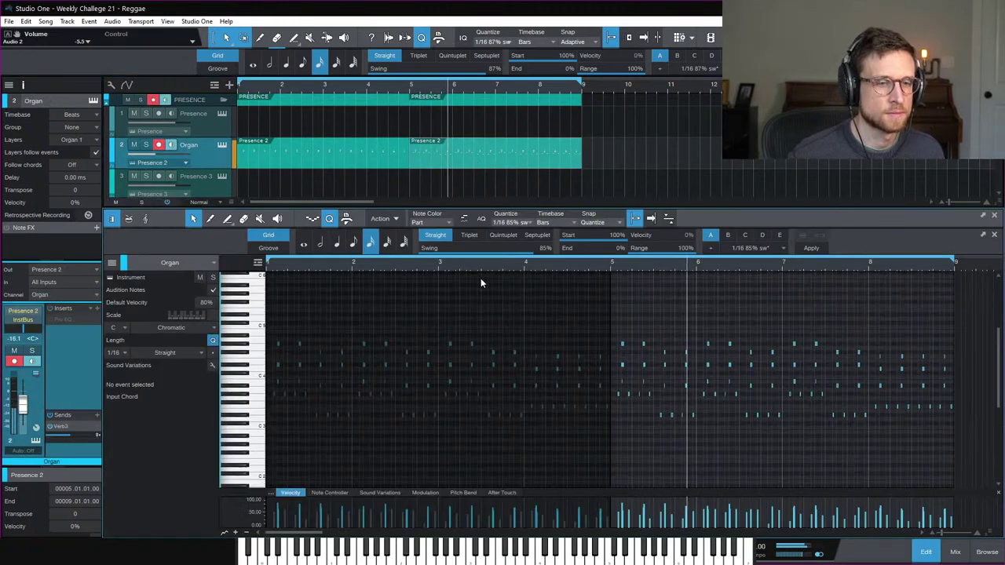
pyautogui.moveTo(613, 392); pyautogui.dragTo(986, 473)
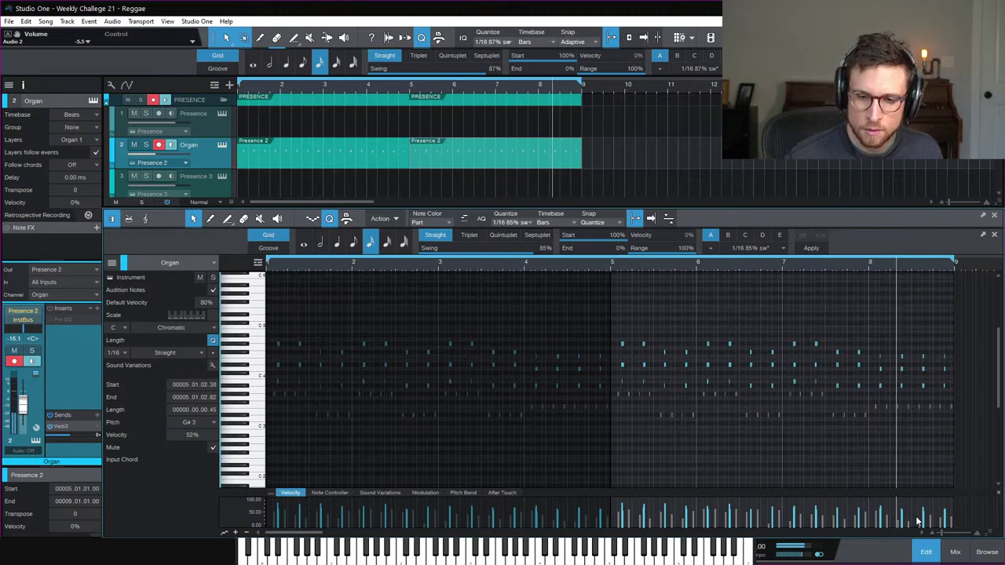
pyautogui.press('F2')
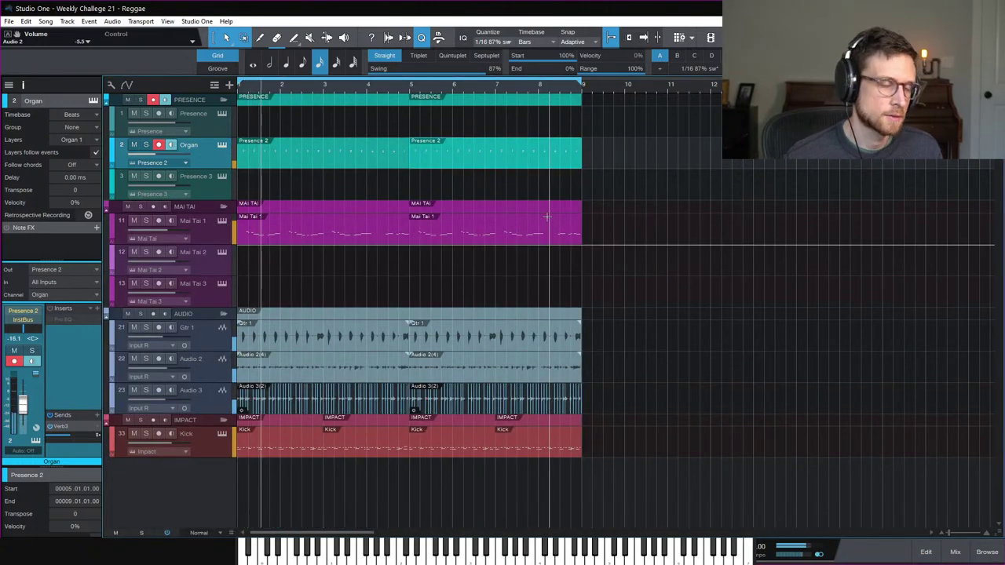
# Step: Move the Pro EQ on Mai Tai 1 to the end of the insert chain after the Compressor, enable it and open it
pyautogui.click(221, 230)
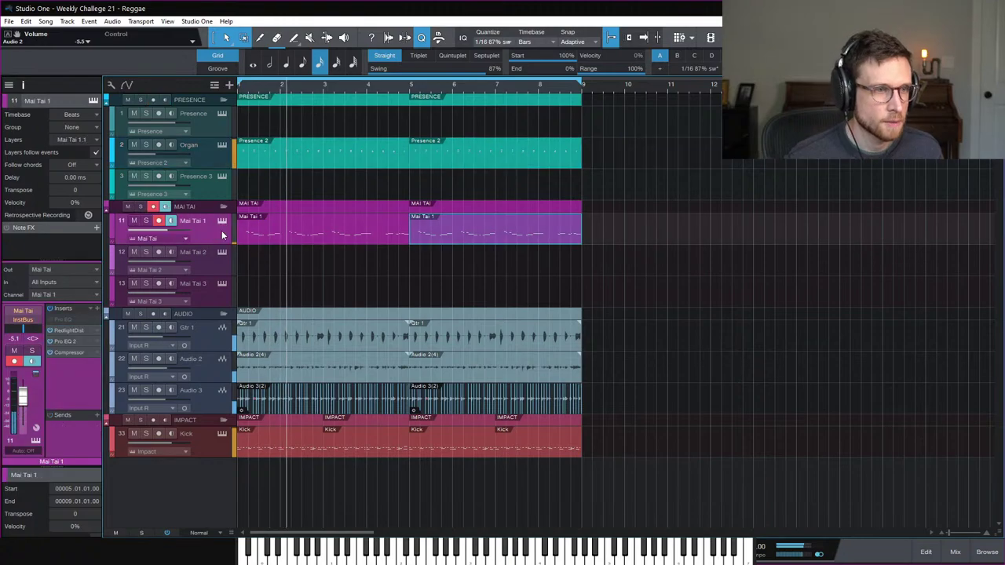
pyautogui.moveTo(71, 319); pyautogui.dragTo(66, 353)
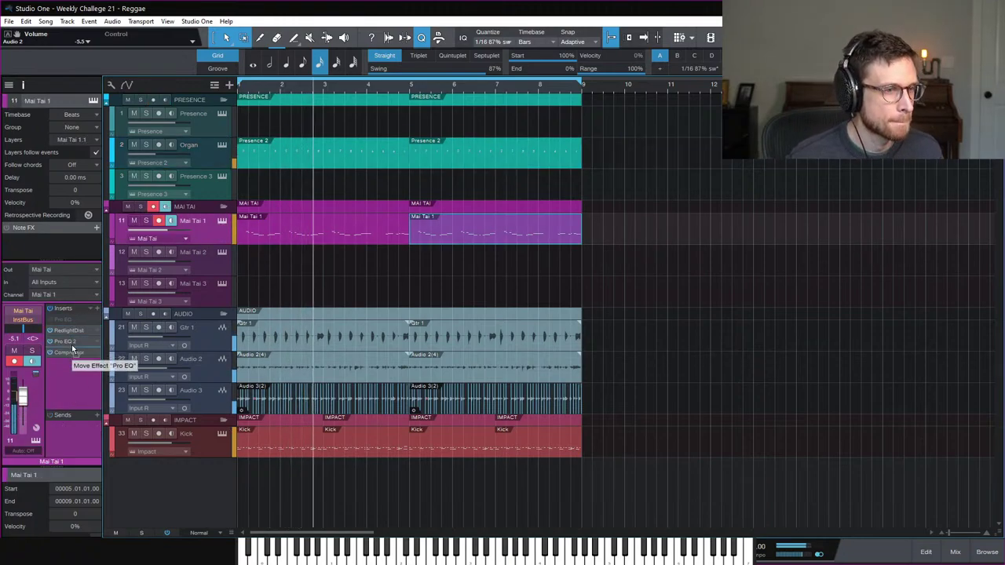
pyautogui.rightClick(64, 354)
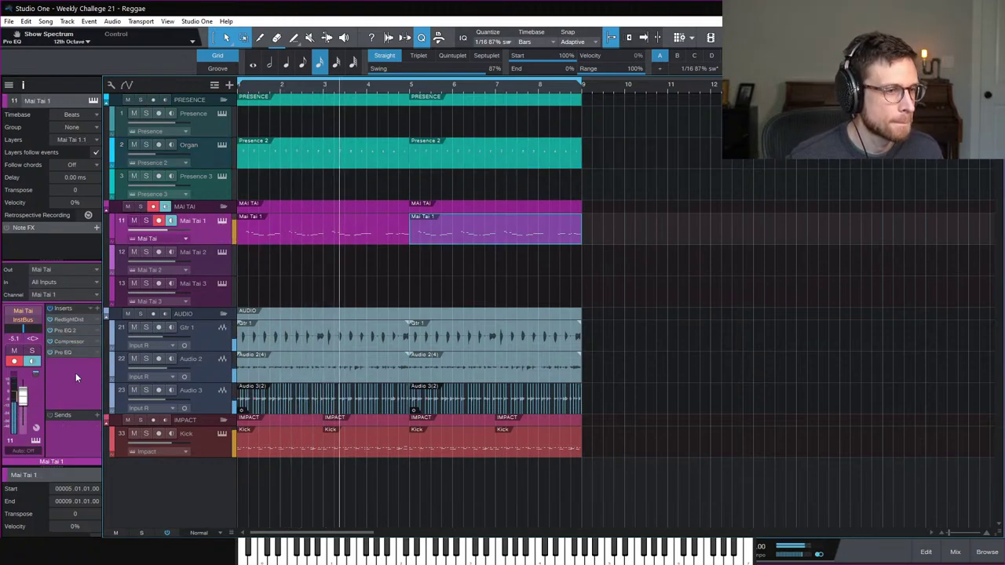
pyautogui.click(62, 364)
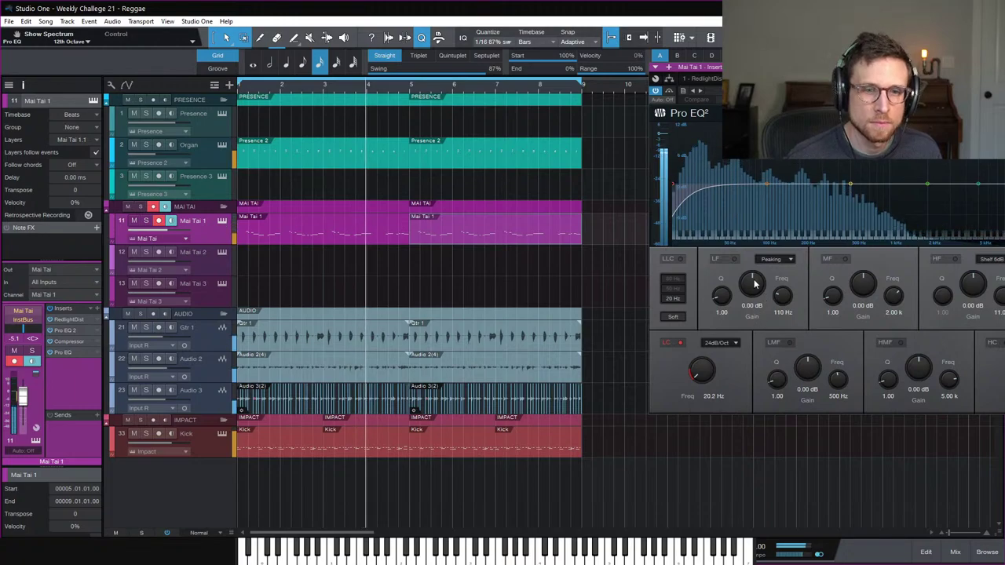
# Step: Switch the Pro EQ's LF band from peaking to a shelf, boost its gain to 3.84 dB and close the EQ
pyautogui.click(776, 259)
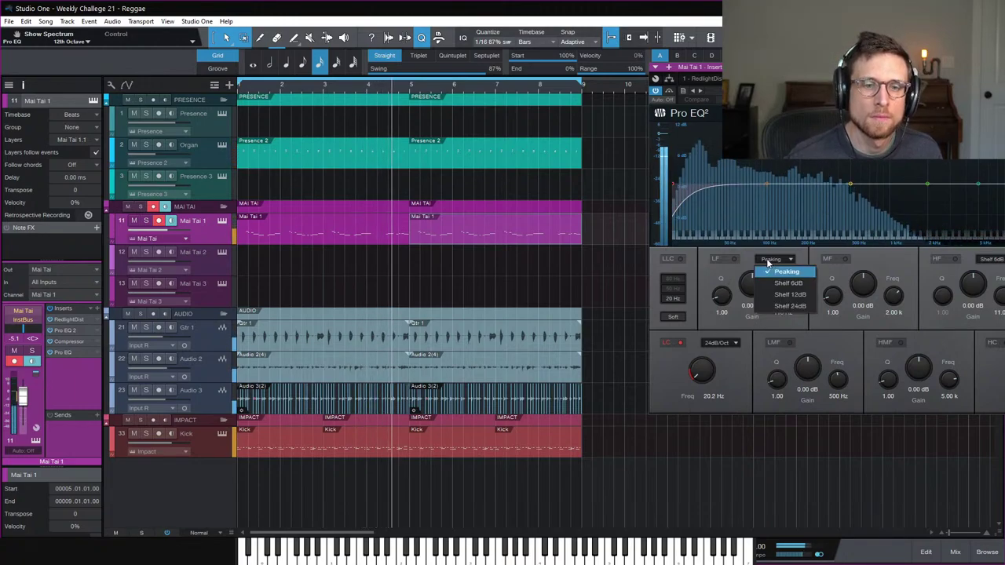
pyautogui.click(766, 301)
pyautogui.moveTo(752, 287); pyautogui.dragTo(754, 277)
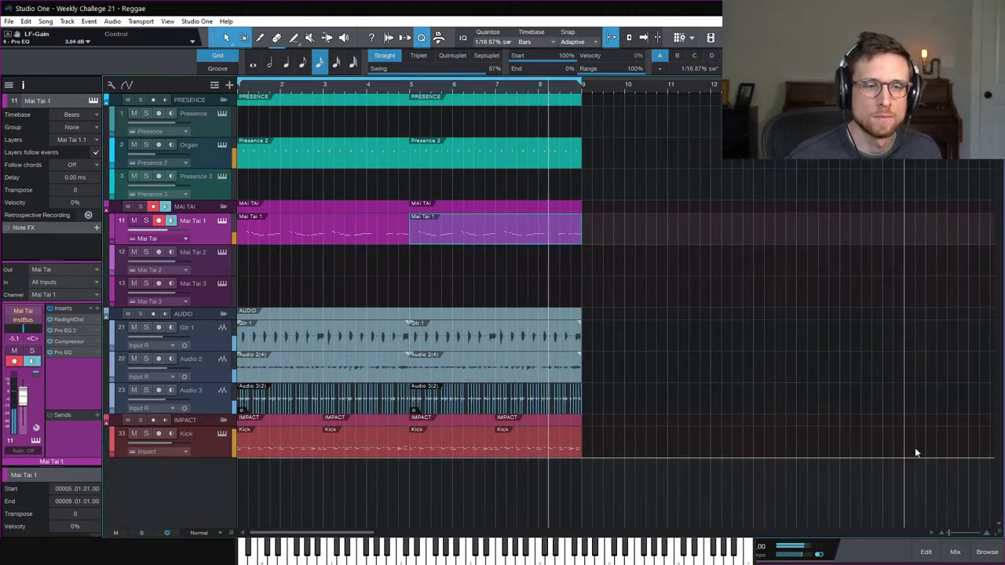
# Step: Show the mixer and check the MixBus Compressor's settings during playback
pyautogui.click(955, 552)
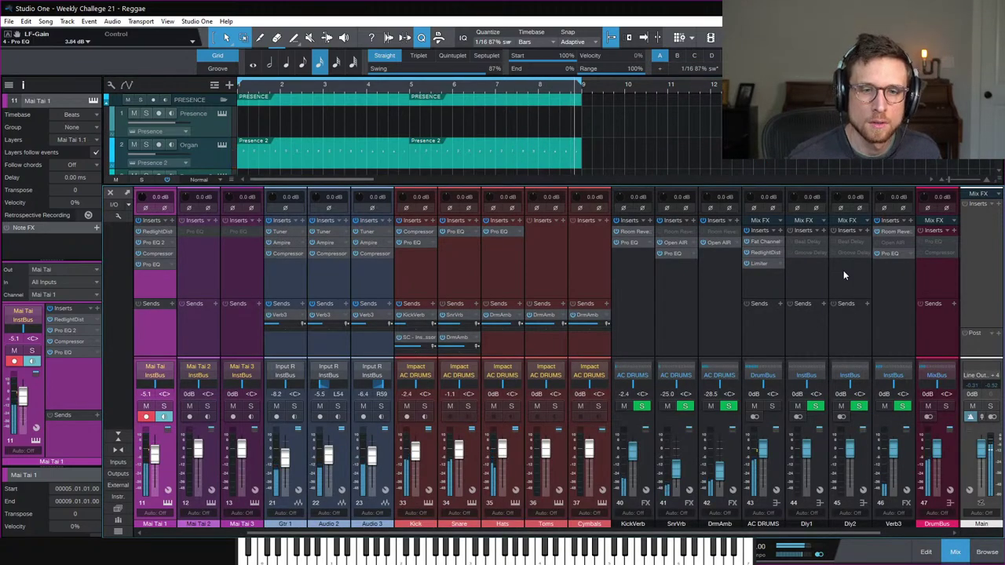
pyautogui.hscroll(2, 844, 271)
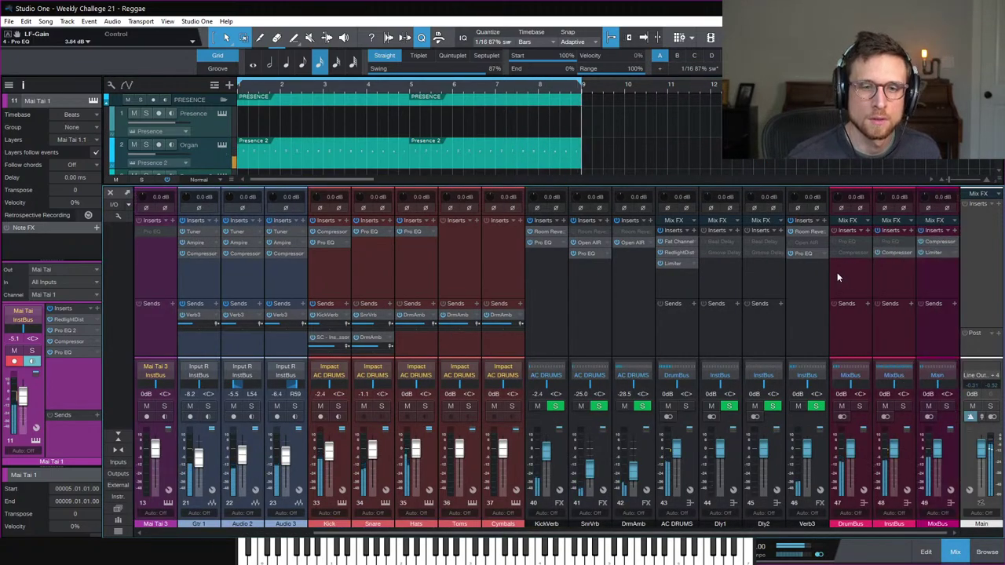
pyautogui.click(935, 244)
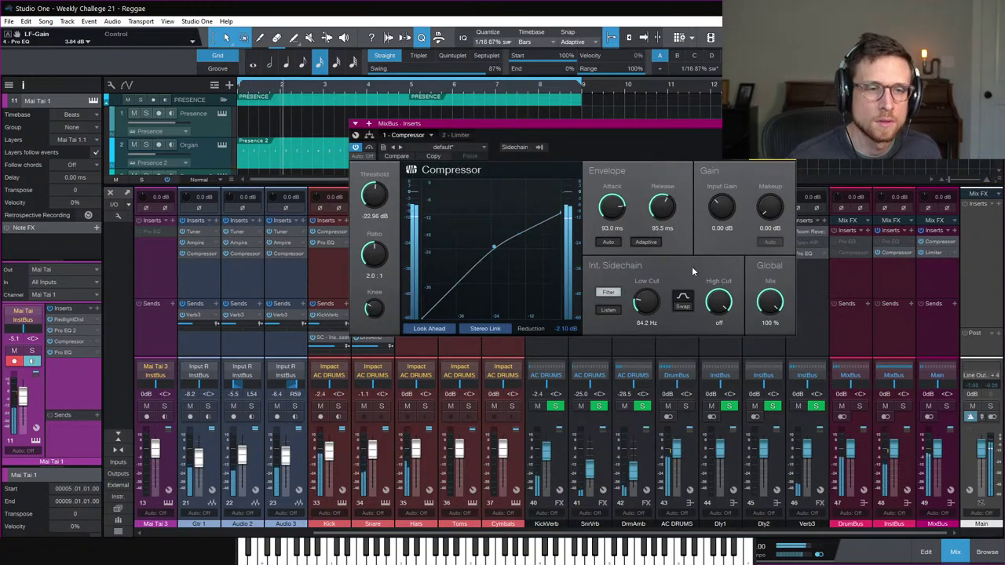
# Step: Set the threshold of the InstBus sidechain Compressor to -10.96 dB while the loop plays, then close its window
pyautogui.click(895, 253)
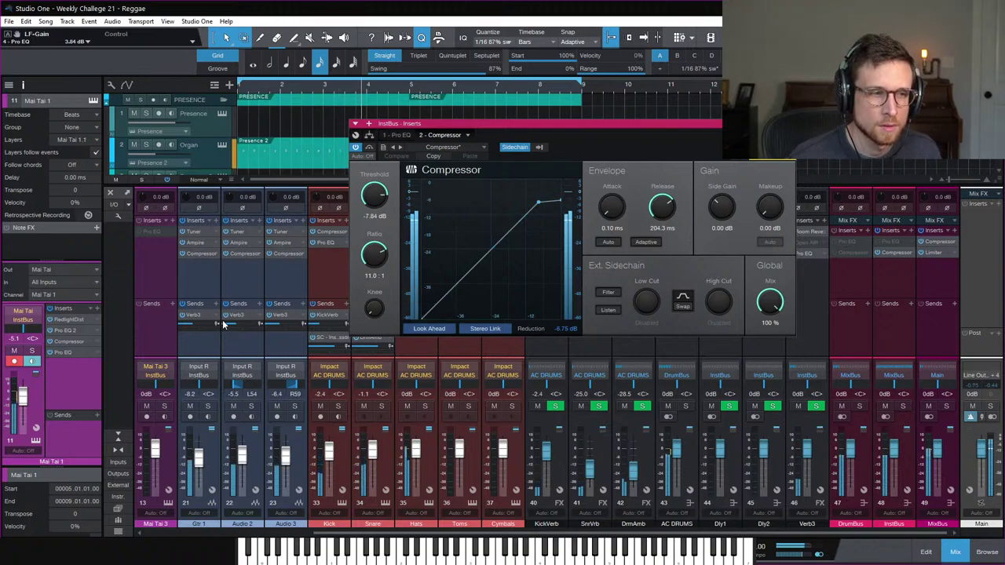
pyautogui.click(884, 407)
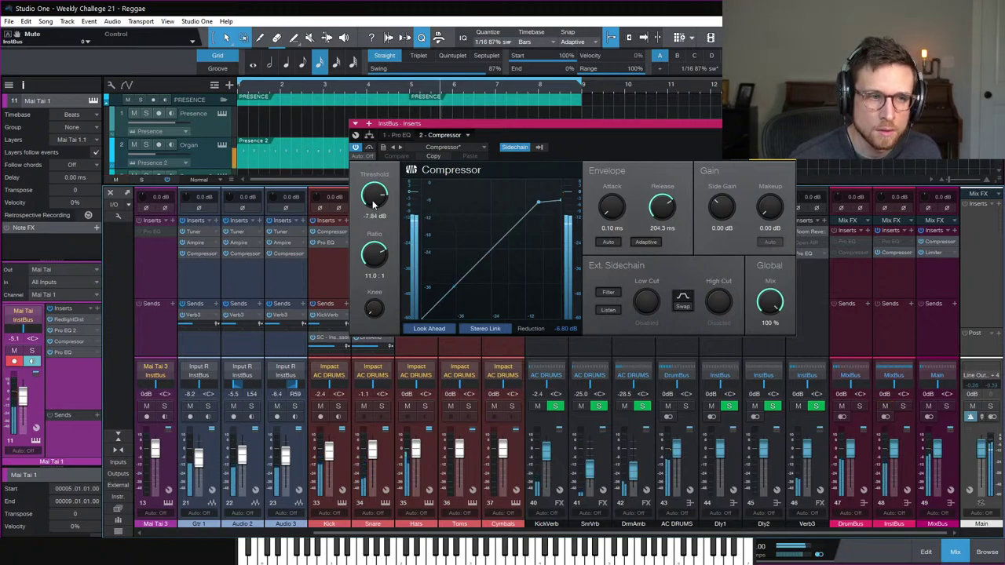
pyautogui.moveTo(373, 206); pyautogui.dragTo(374, 218)
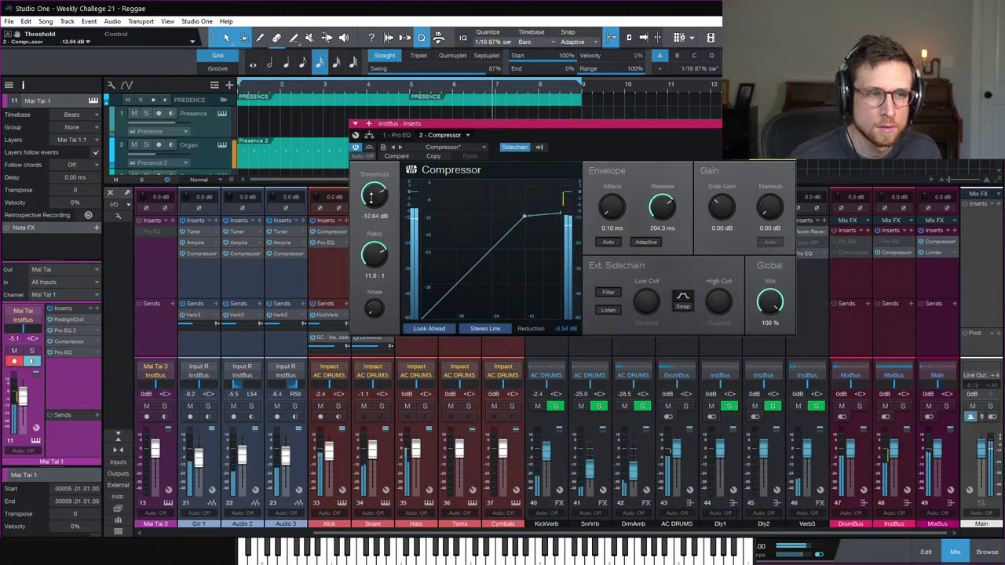
pyautogui.scroll(3, 374, 214)
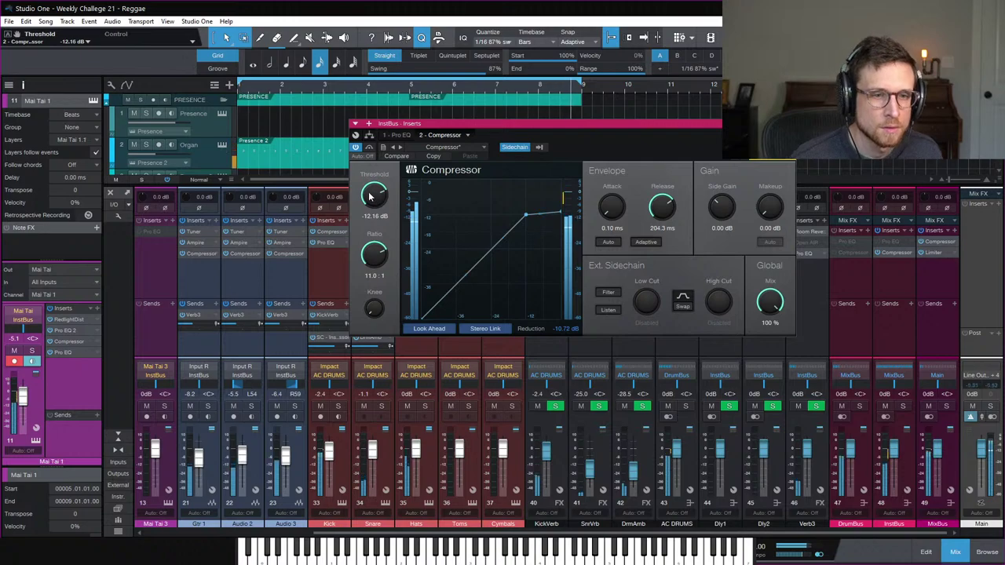
pyautogui.scroll(3, 367, 198)
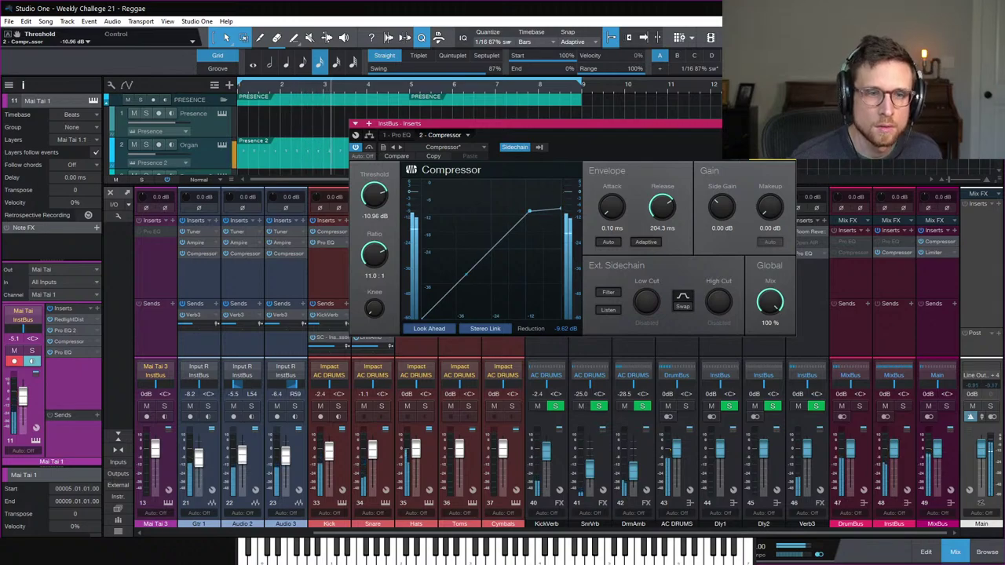
pyautogui.click(355, 123)
pyautogui.click(802, 253)
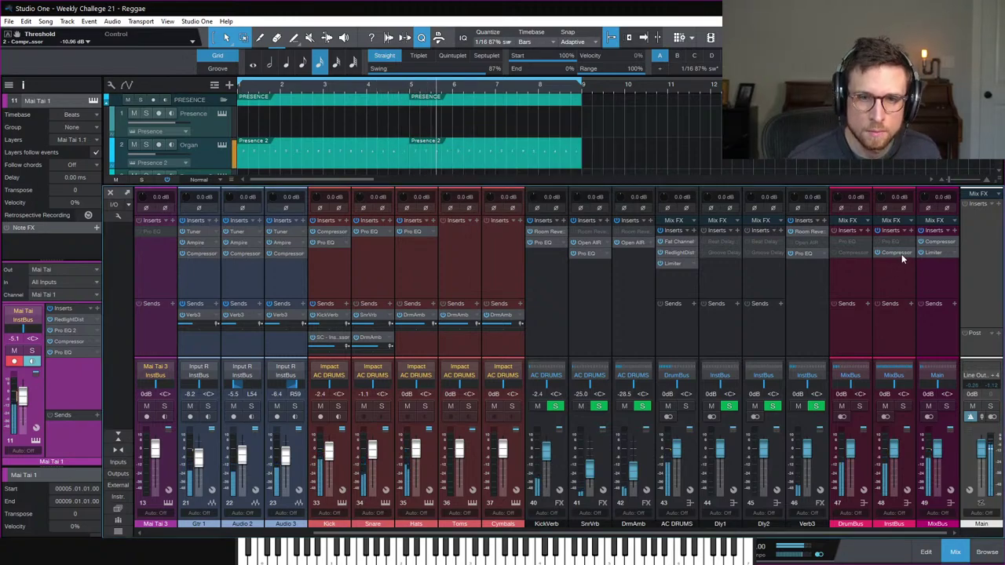
# Step: Insert a RedlightDist on the MixBus between the Compressor and the Limiter
pyautogui.click(955, 231)
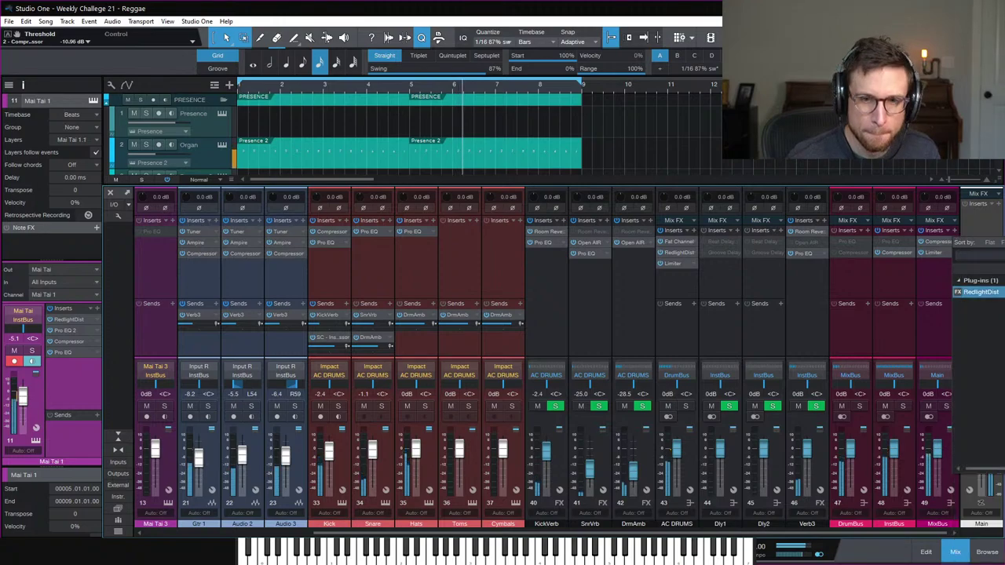
pyautogui.click(969, 238)
pyautogui.moveTo(935, 268); pyautogui.dragTo(931, 253)
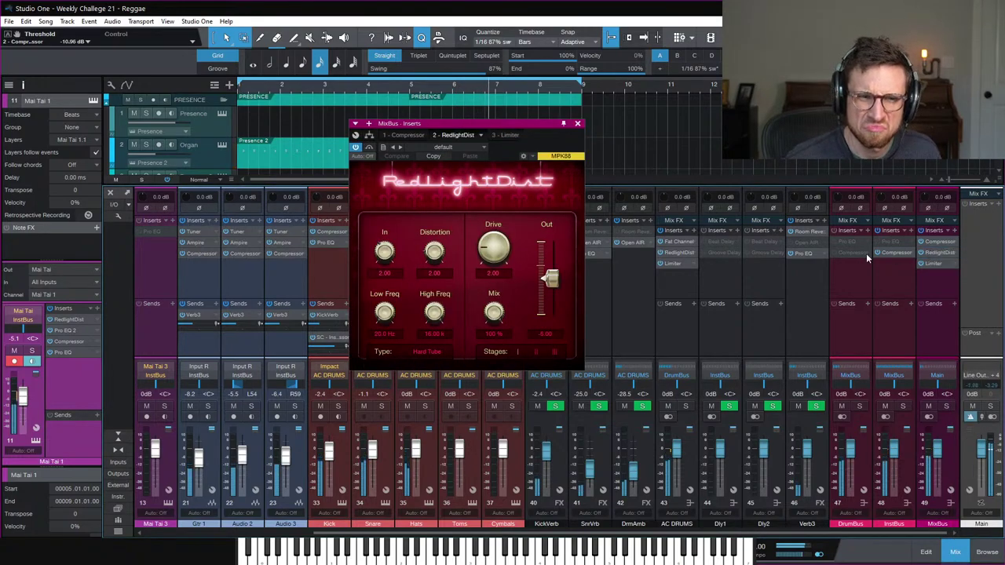
# Step: Set the MixBus RedlightDist to Soft Tube with drive at 1.89 and output at -6.65 dB, comparing it with bypass
pyautogui.click(428, 351)
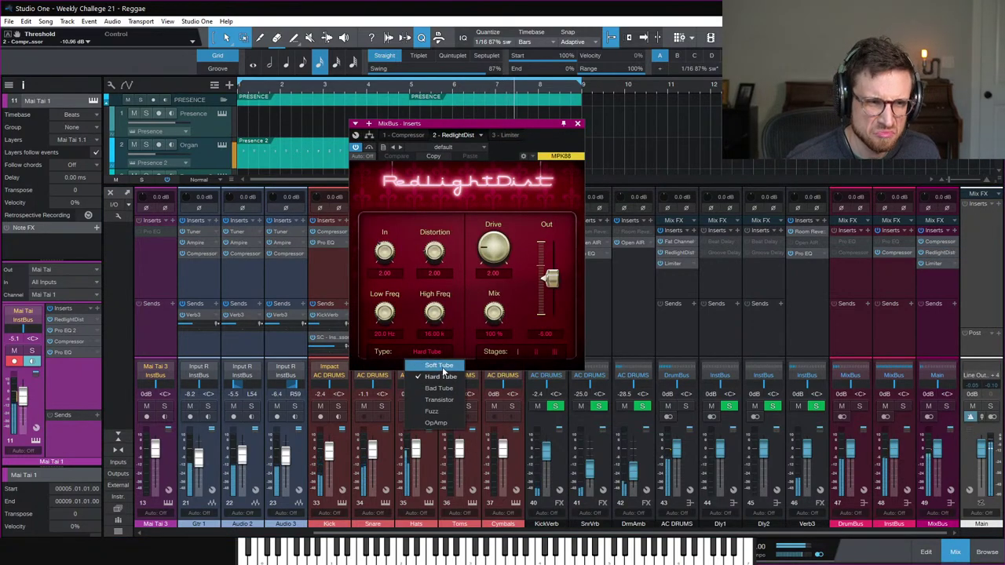
pyautogui.click(440, 366)
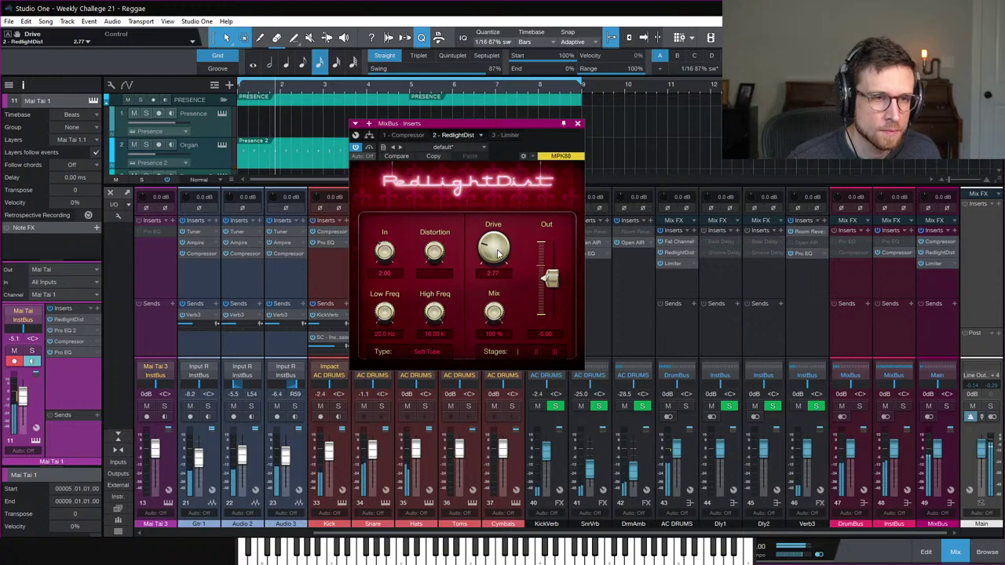
pyautogui.moveTo(495, 251); pyautogui.dragTo(497, 261)
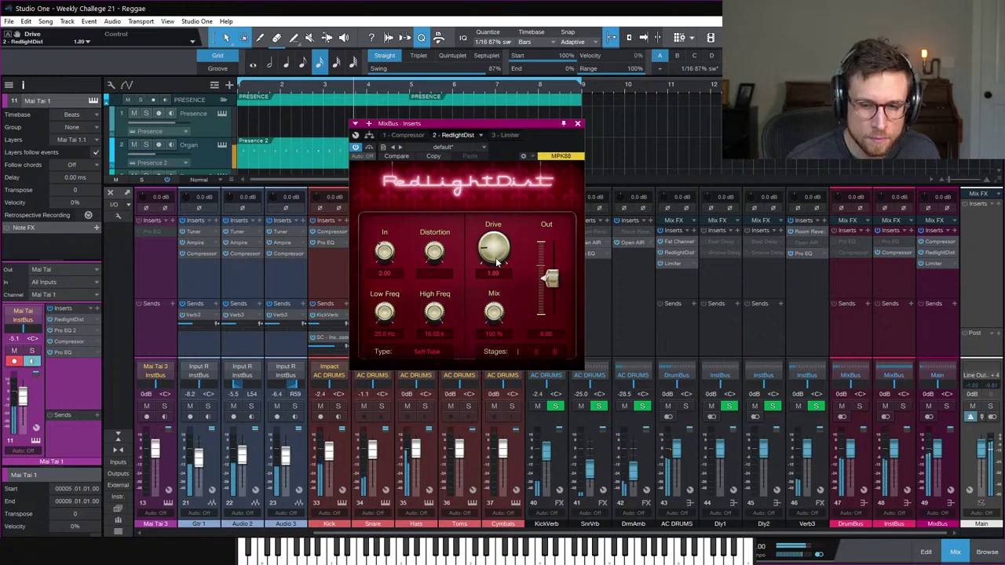
pyautogui.click(356, 147)
pyautogui.click(356, 148)
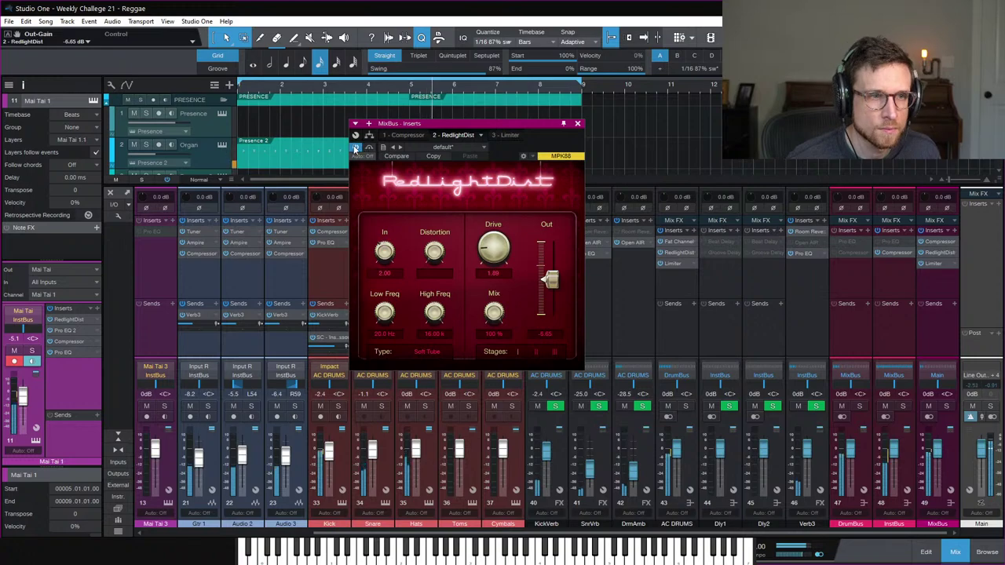
# Step: Compare the MixBus Limiter's level with RedlightDist bypassed and active, close both plug-in windows and save the song
pyautogui.click(932, 264)
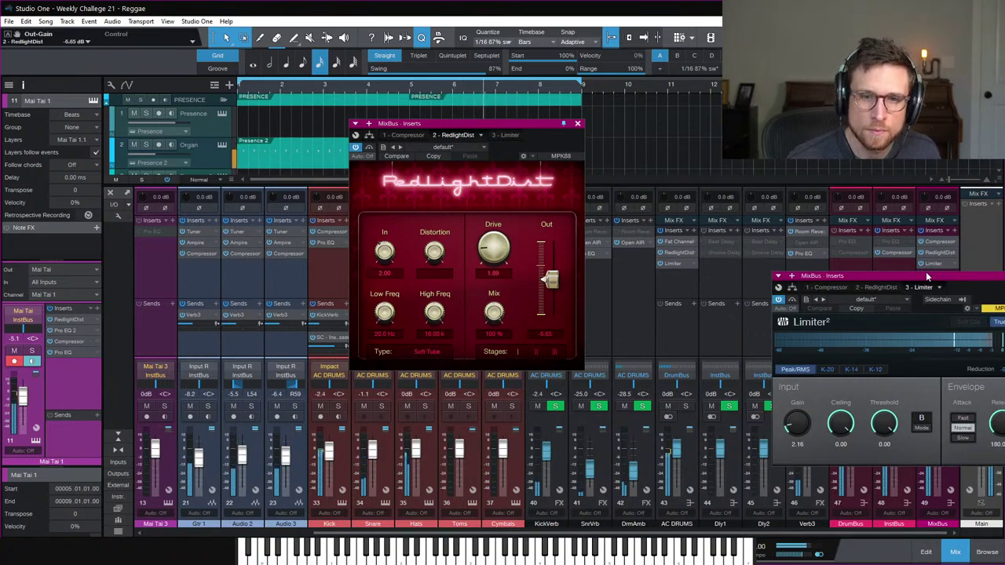
pyautogui.moveTo(928, 276); pyautogui.dragTo(832, 230)
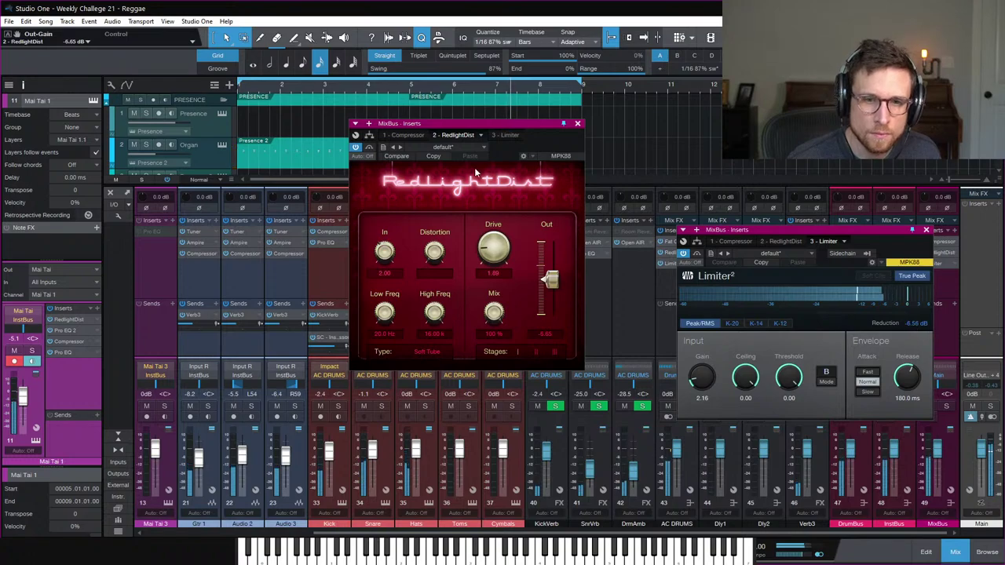
pyautogui.click(355, 149)
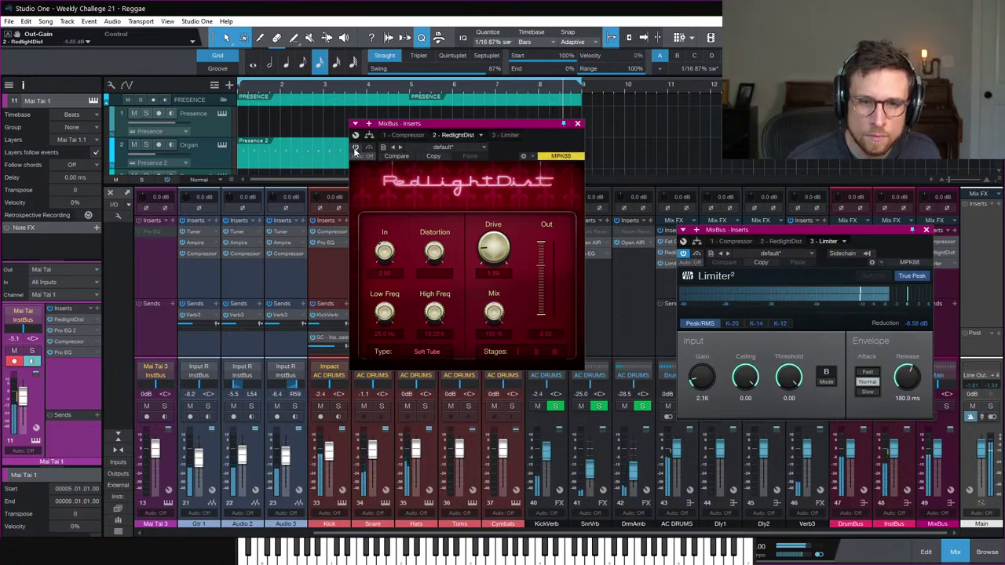
pyautogui.click(355, 149)
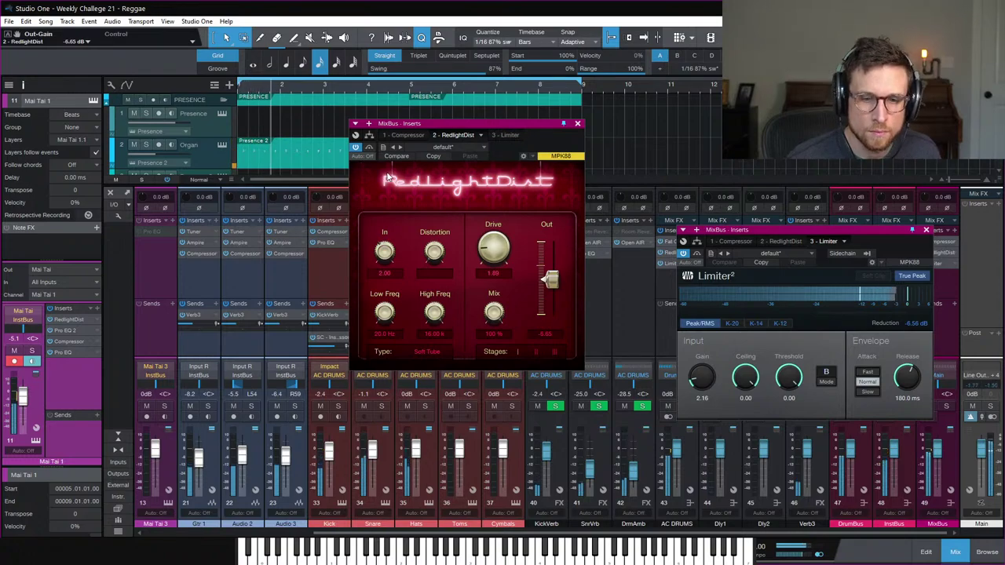
pyautogui.click(577, 123)
pyautogui.click(927, 231)
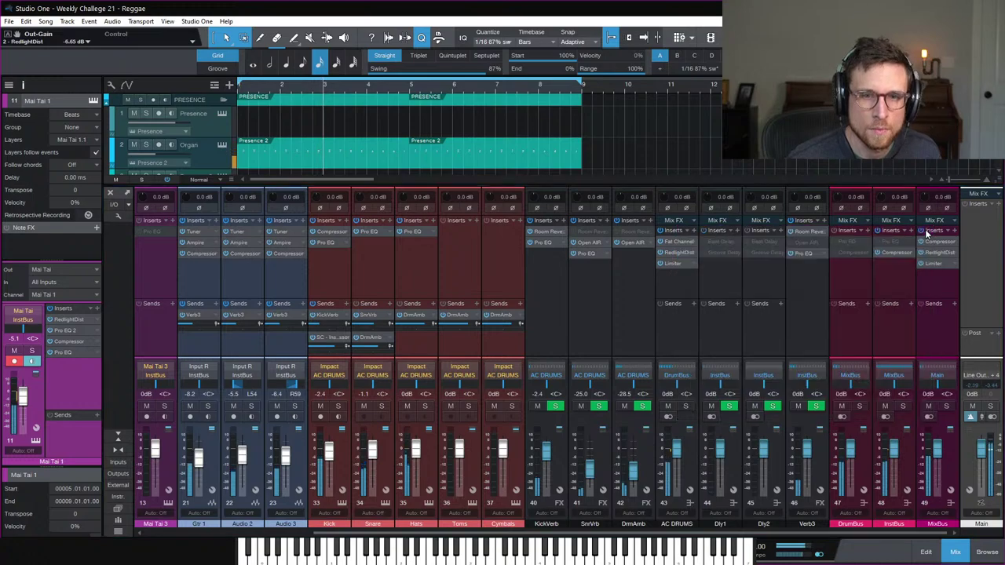
pyautogui.hotkey('ctrl', 's')
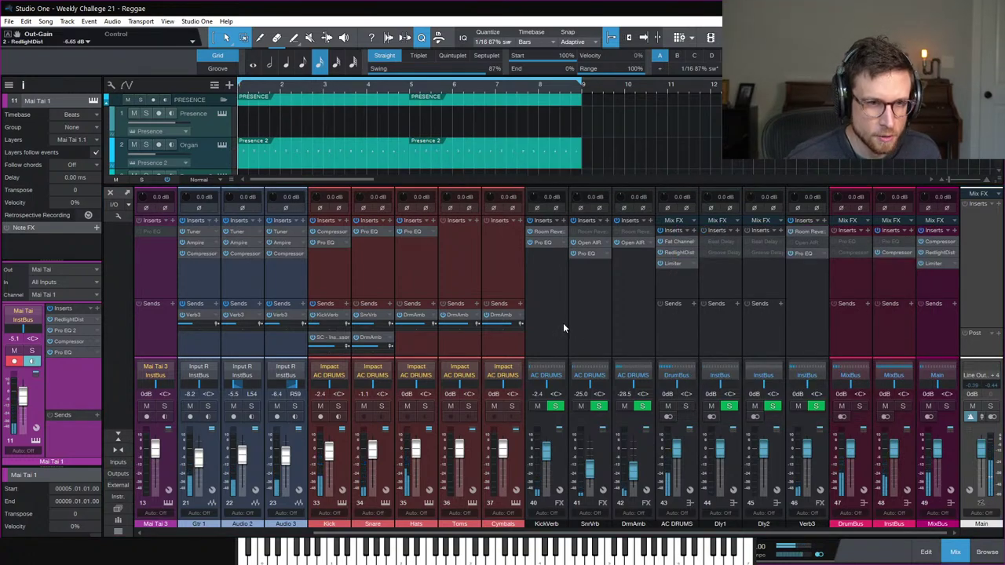
# Step: Try a 7.54 dB LF boost in the Kick's Pro EQ, restore the gain to 4.18 dB and close the EQ
pyautogui.hscroll(-5, 563, 323)
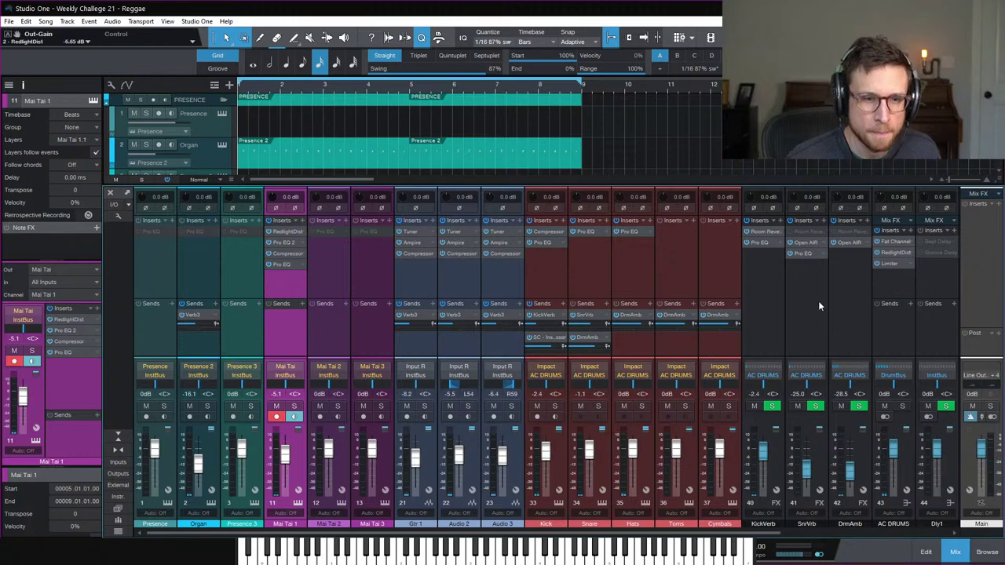
pyautogui.hscroll(3, 818, 301)
pyautogui.hscroll(2, 588, 289)
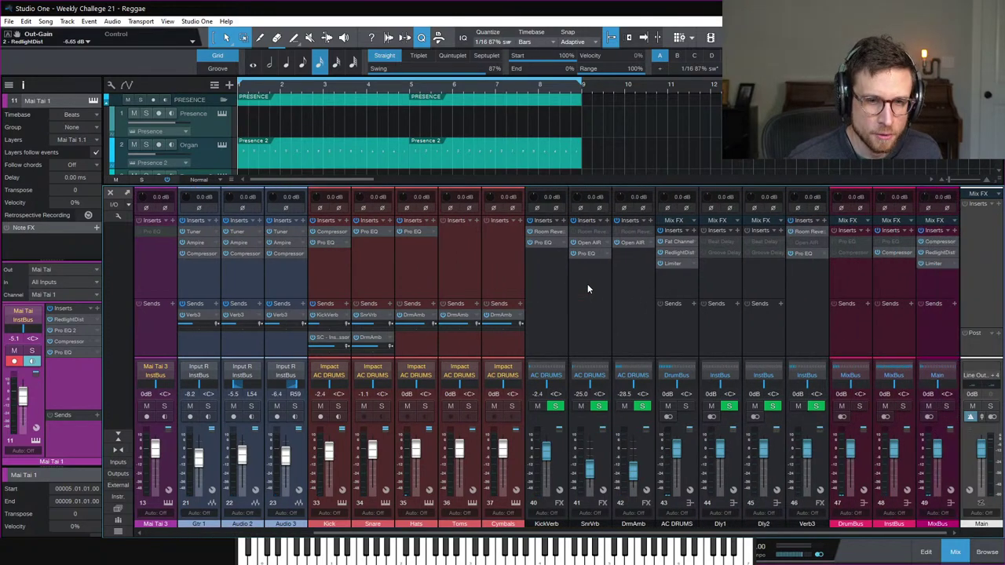
pyautogui.click(331, 243)
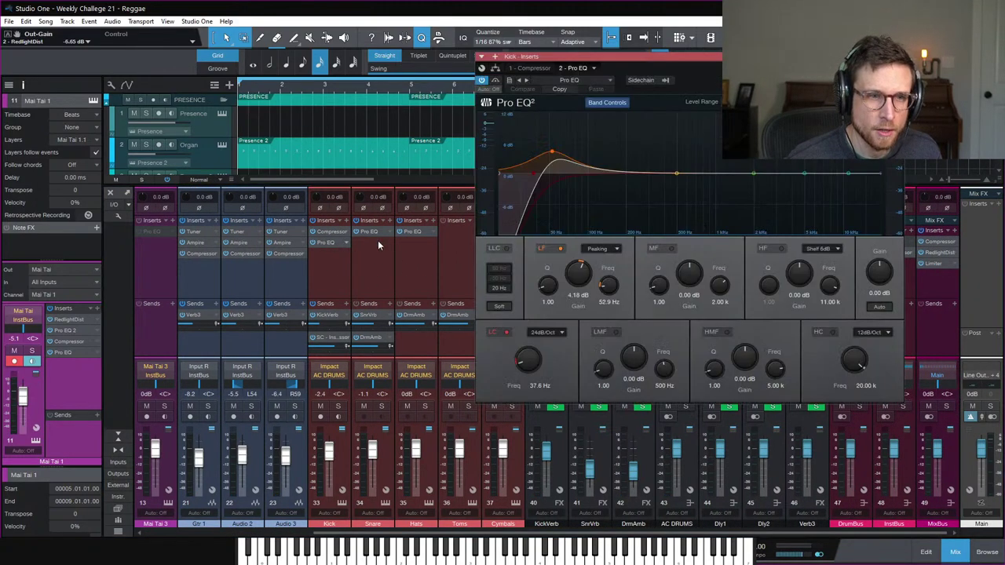
pyautogui.scroll(8, 579, 269)
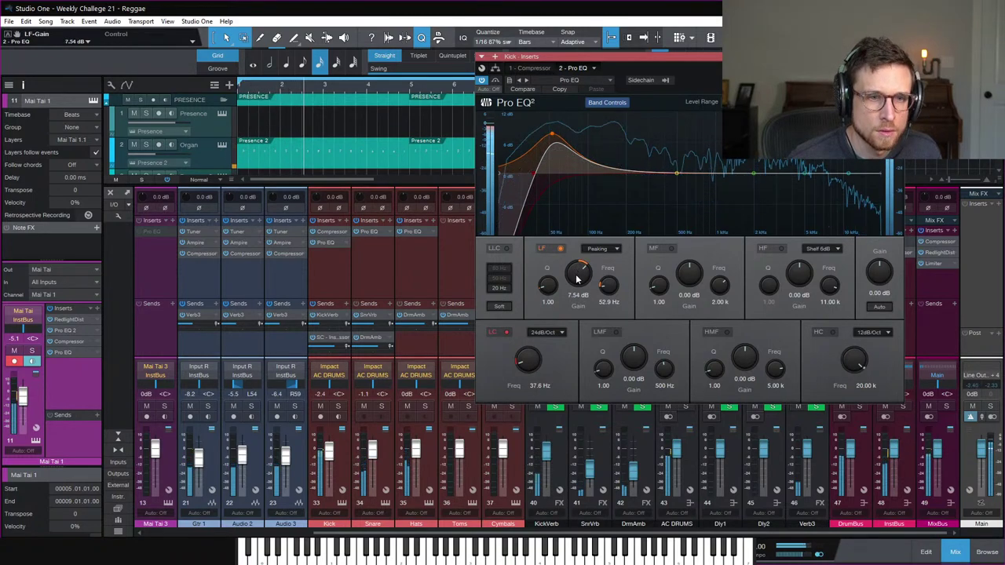
pyautogui.scroll(-1, 578, 275)
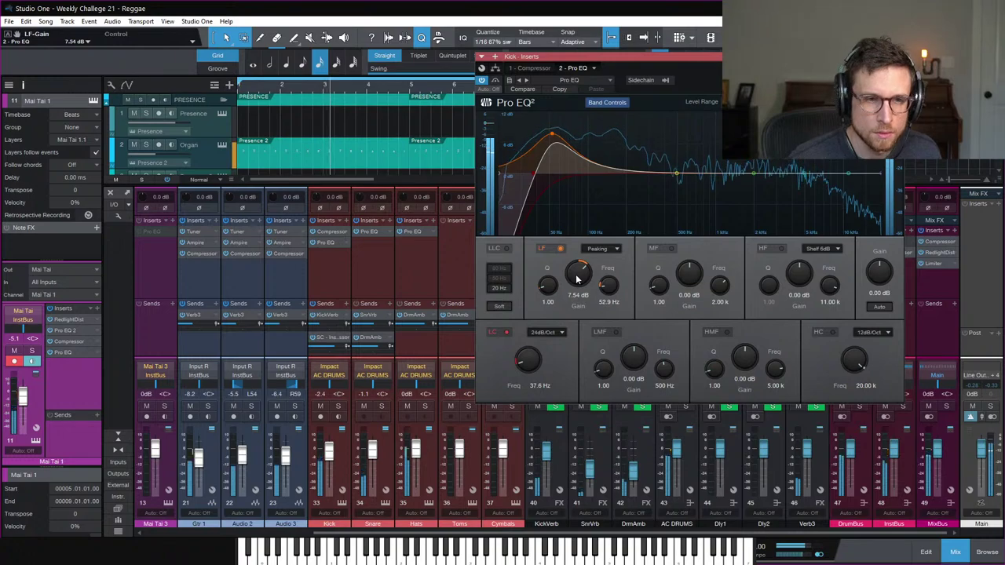
pyautogui.moveTo(578, 276); pyautogui.dragTo(576, 283)
pyautogui.click(901, 247)
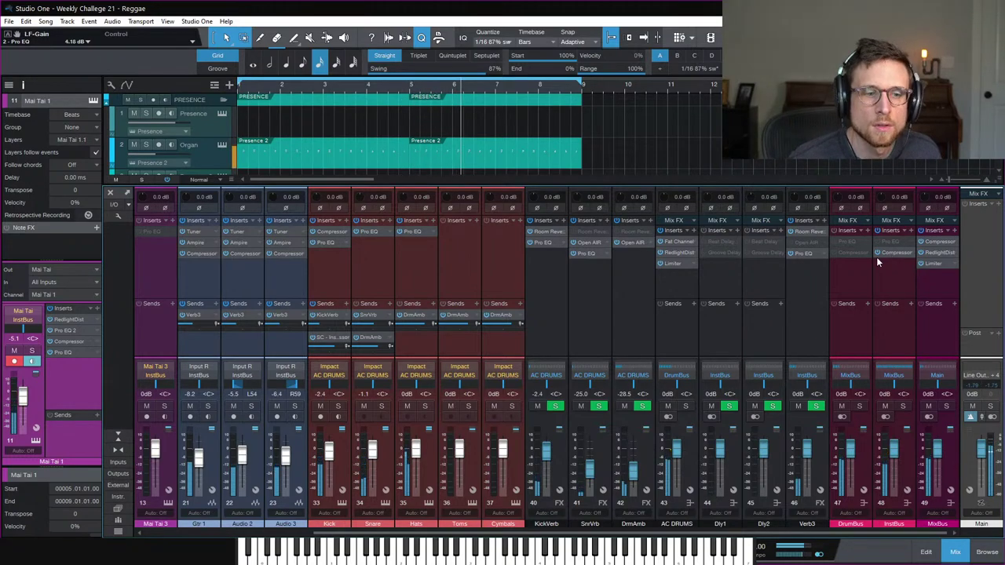
# Step: Copy the Verb3 channel's Pro EQ to the end of the AC DRUMS inserts and switch off its low-cut filter
pyautogui.click(681, 276)
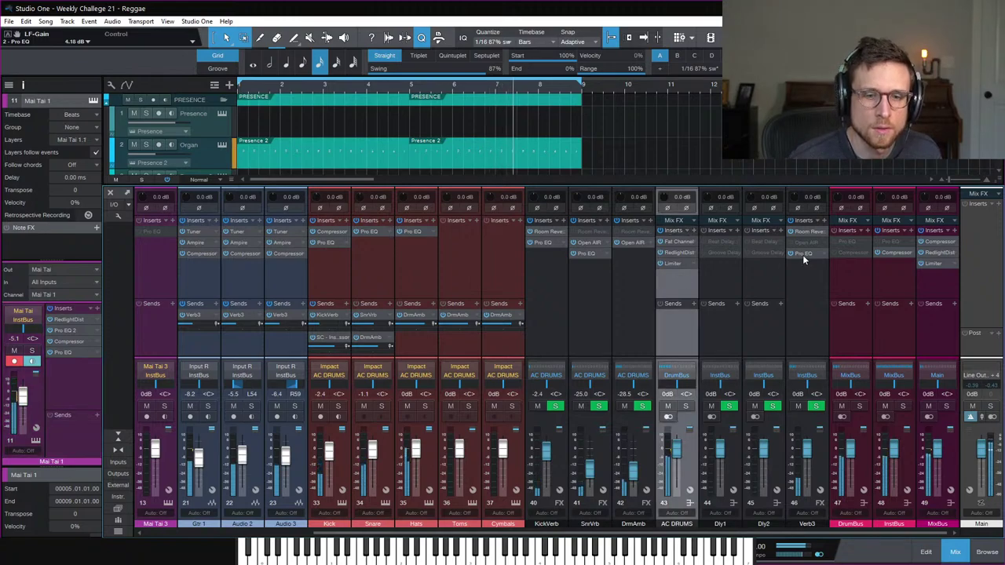
pyautogui.moveTo(802, 259); pyautogui.dragTo(673, 275)
pyautogui.moveTo(528, 358); pyautogui.dragTo(523, 342)
pyautogui.click(506, 330)
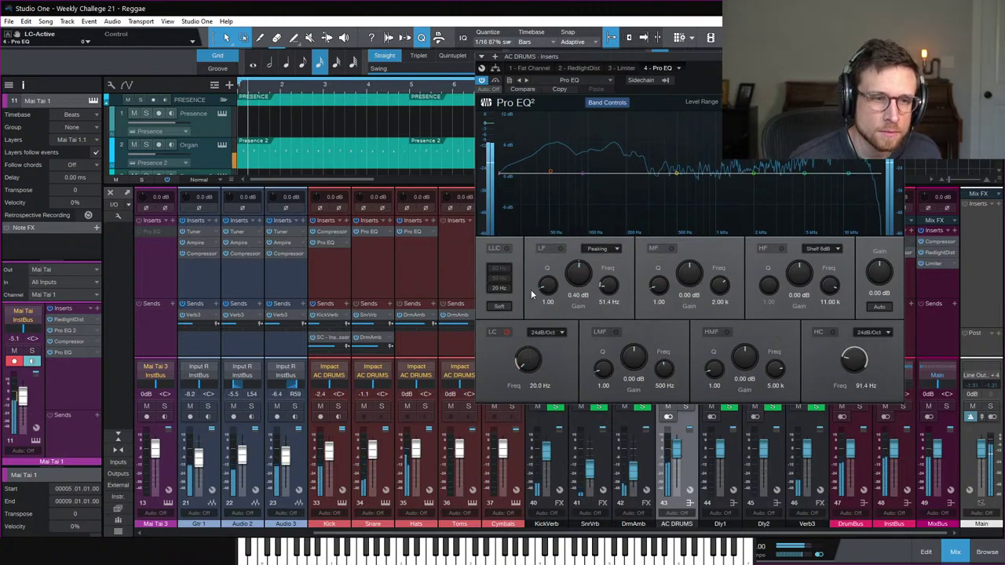
# Step: Enable the LF band of the AC DRUMS Pro EQ as a 6 dB shelf boosted 5.20 dB at 95.7 Hz
pyautogui.click(559, 249)
pyautogui.click(603, 249)
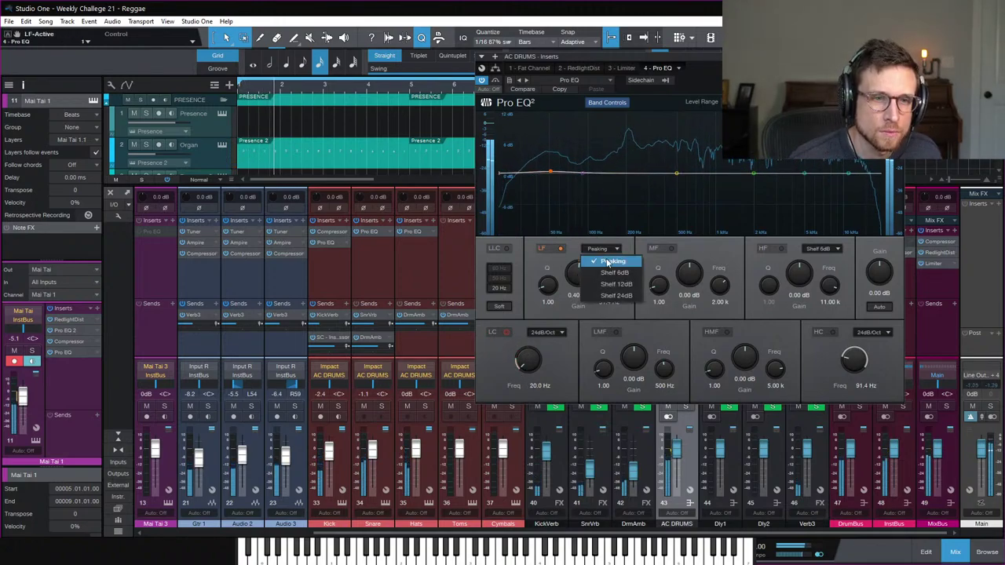
pyautogui.click(605, 258)
pyautogui.moveTo(579, 275); pyautogui.dragTo(611, 280)
# Step: Switch the AC DRUMS EQ's LF band to peaking, set it to 3.76 dB at 53.2 Hz and close the EQ
pyautogui.click(604, 249)
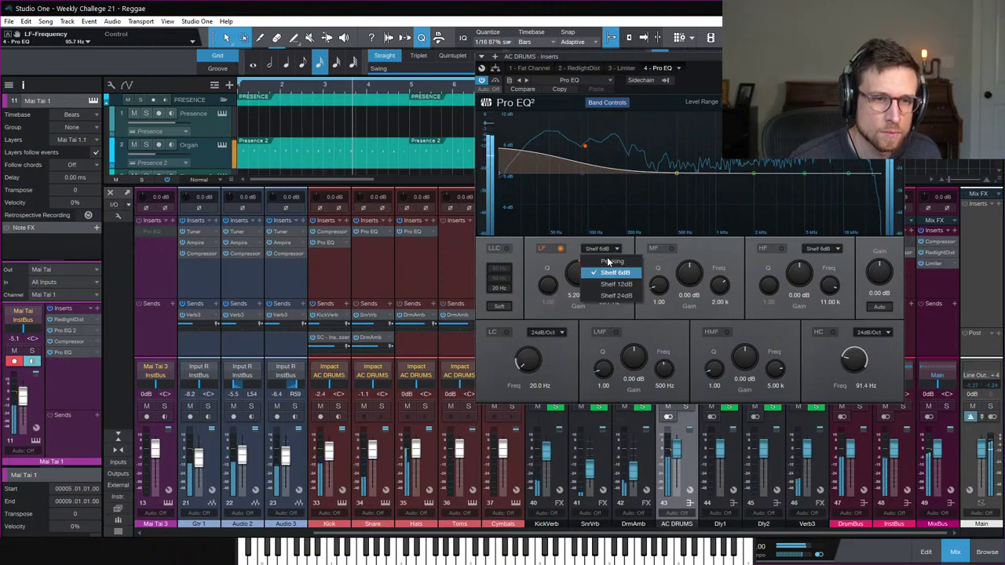
pyautogui.click(613, 262)
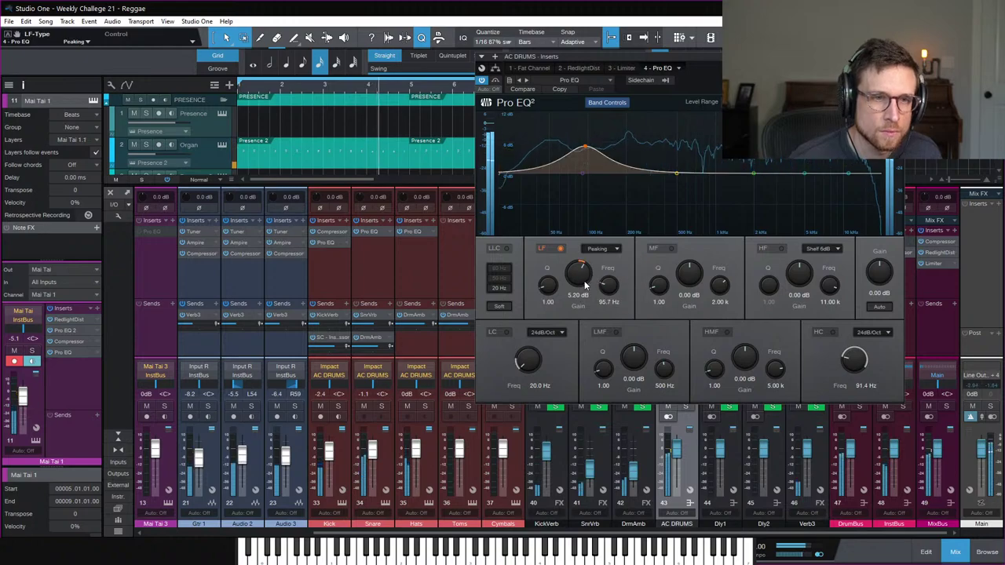
pyautogui.moveTo(580, 288); pyautogui.dragTo(608, 286)
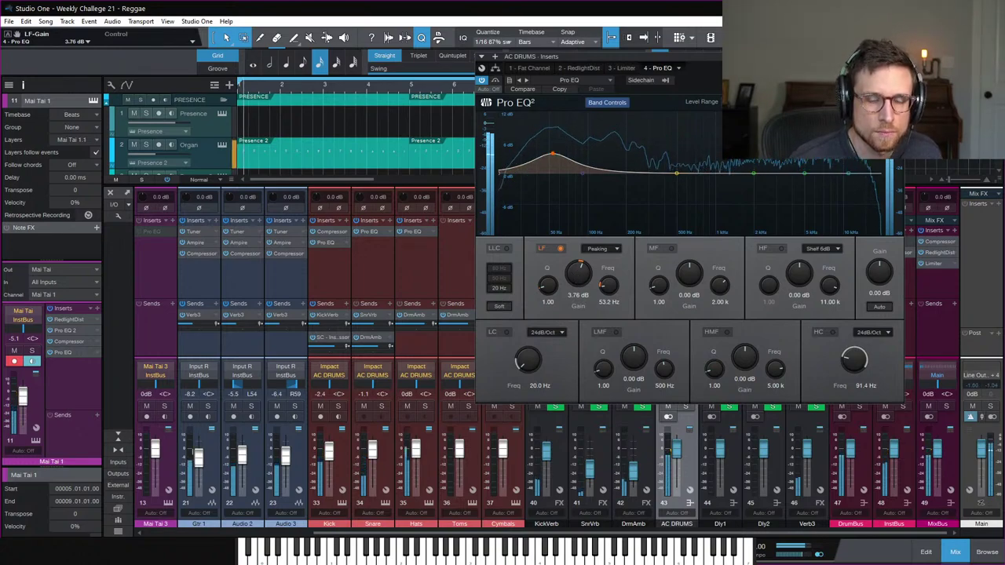
pyautogui.press('Escape')
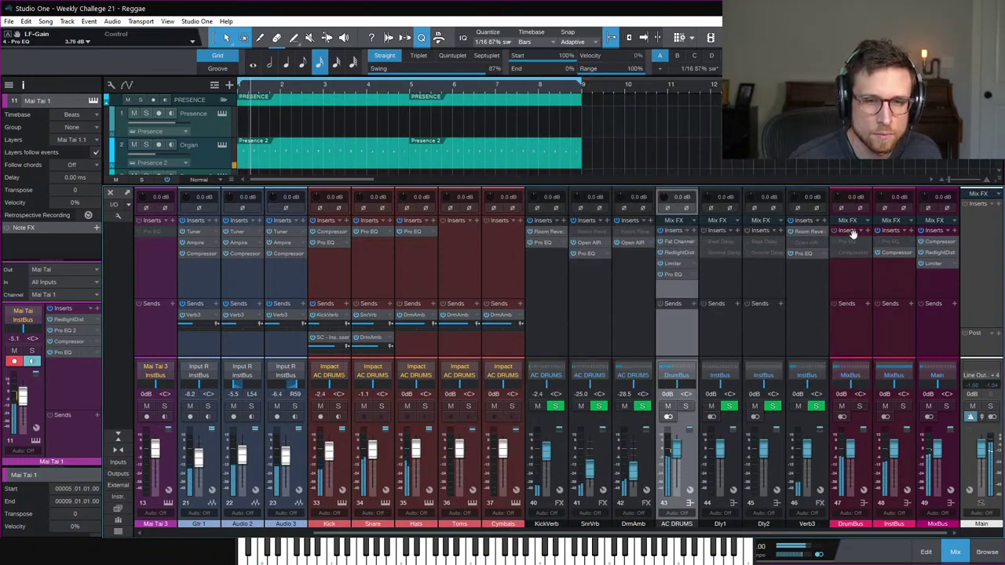
# Step: Hide the mixer and save the song
pyautogui.click(893, 254)
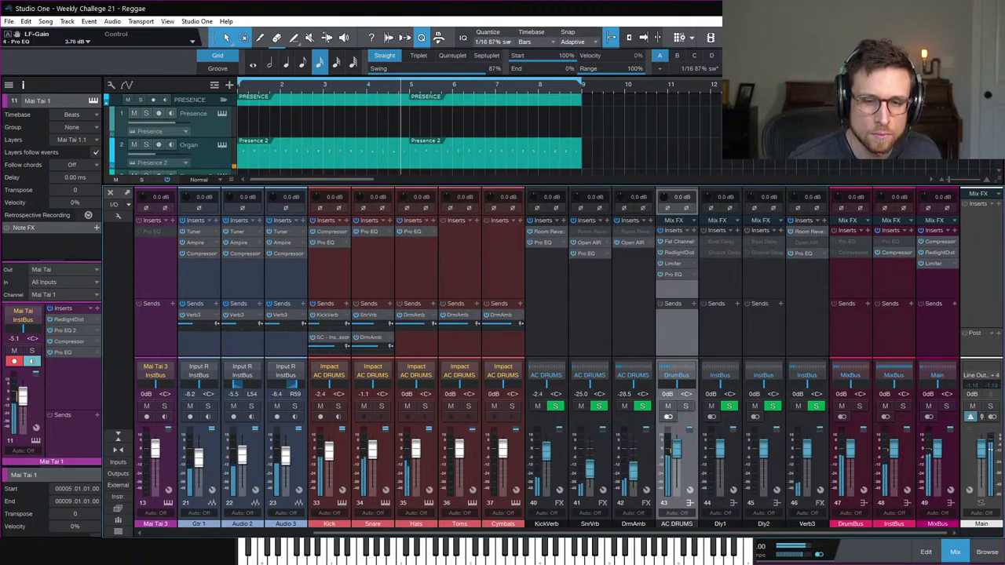
pyautogui.click(955, 552)
pyautogui.hotkey('ctrl', 's')
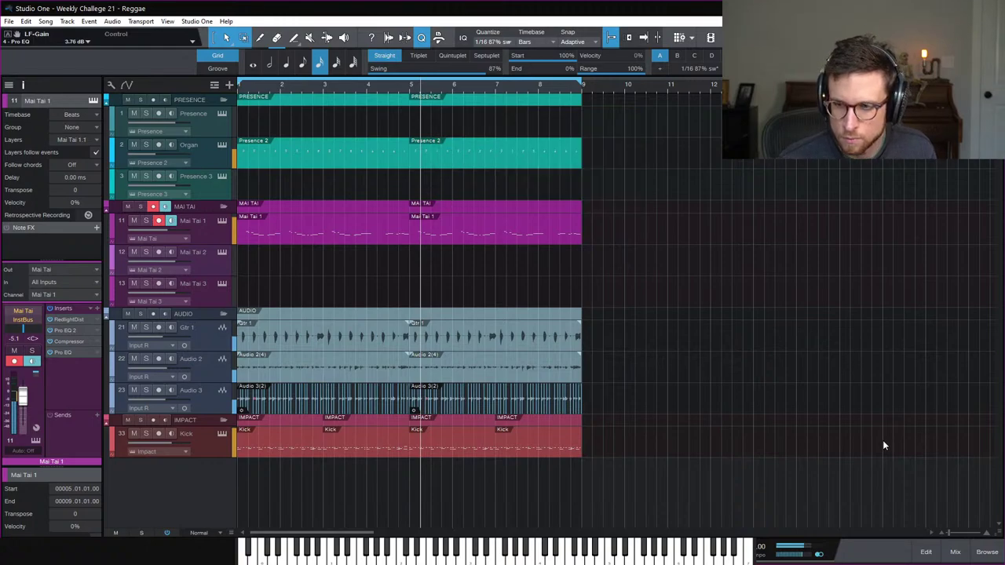
# Step: Restart the loop playback from the beginning and lower the Main output volume to -26.4 dB
pyautogui.press('space')
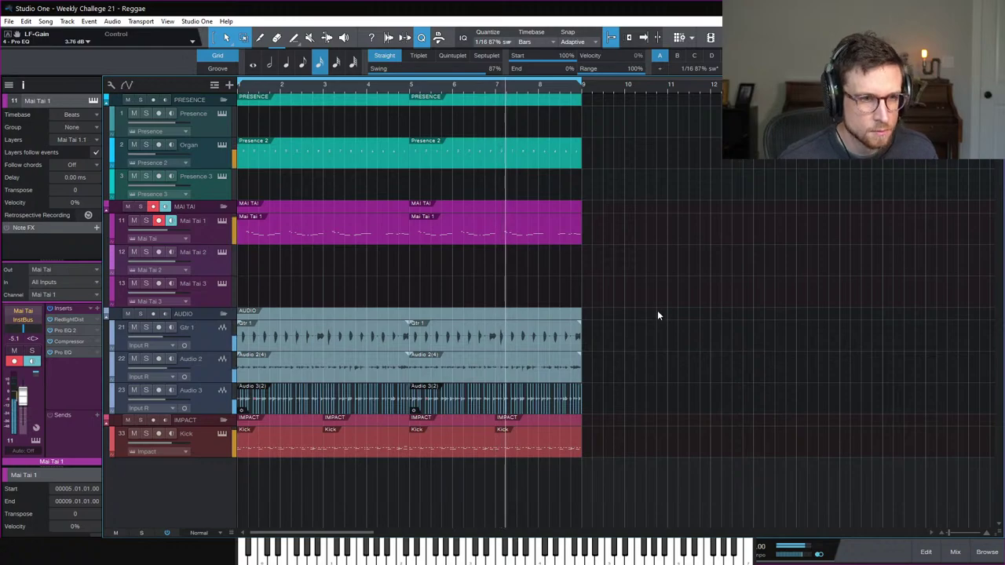
pyautogui.press('space')
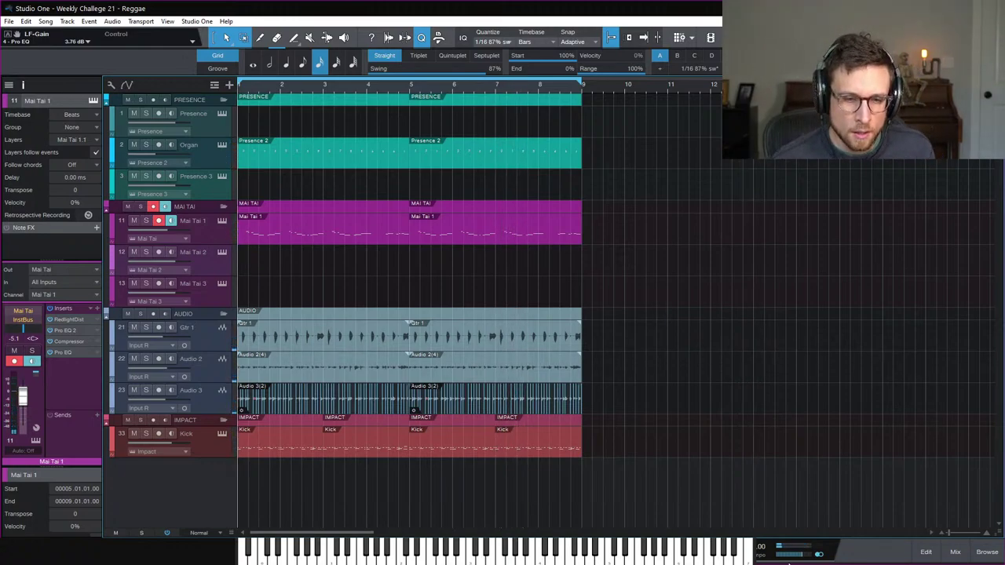
pyautogui.press('space')
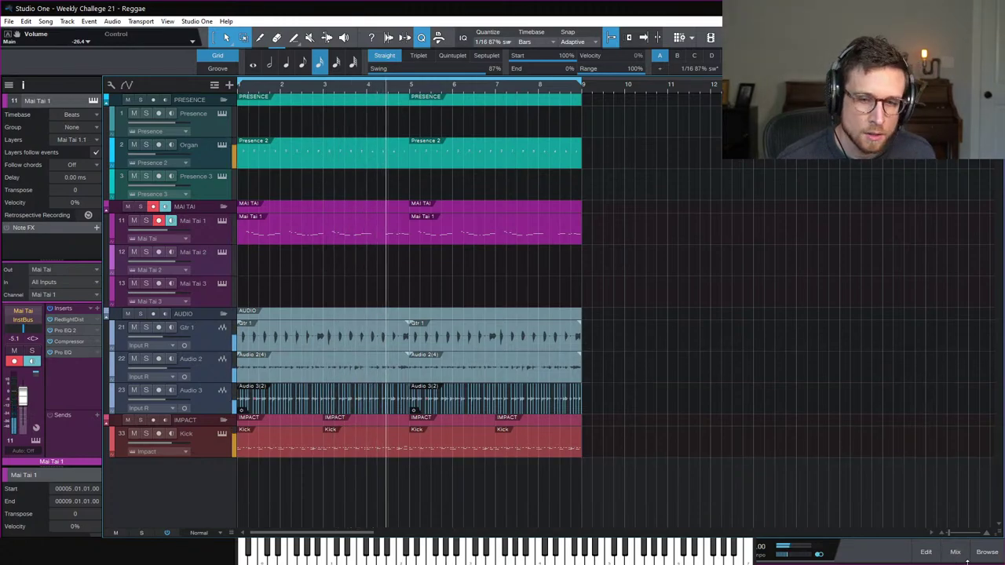
# Step: Cut the MF band of the Kick's Pro EQ by 6.35 dB at 4.95 kHz and compare it with the band off
pyautogui.click(954, 552)
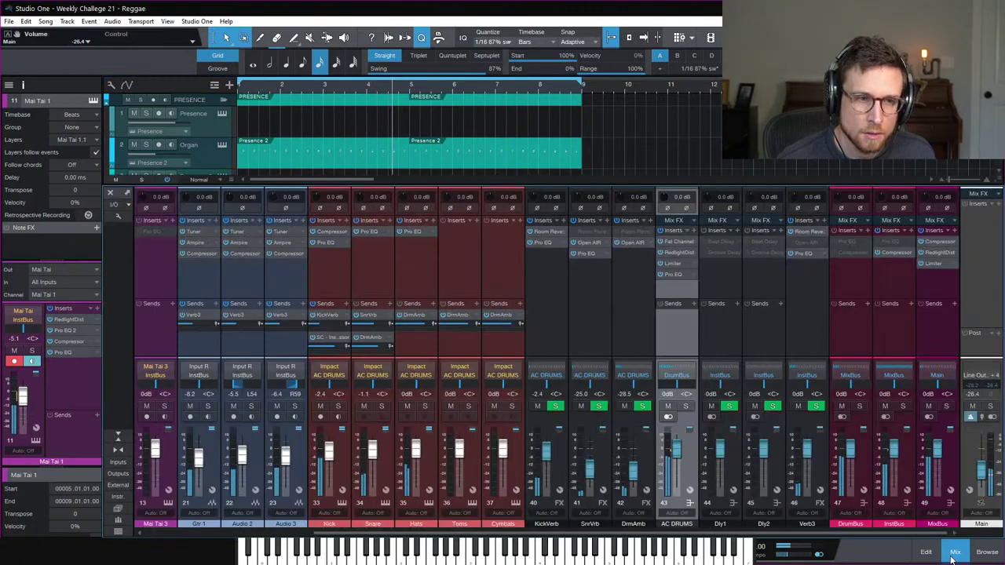
pyautogui.click(327, 246)
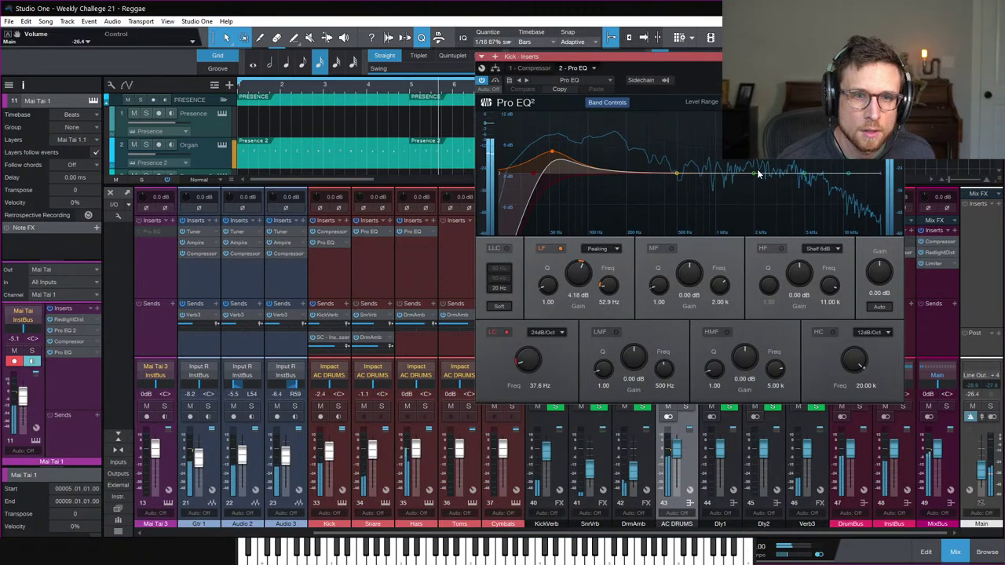
pyautogui.moveTo(756, 161); pyautogui.dragTo(803, 208)
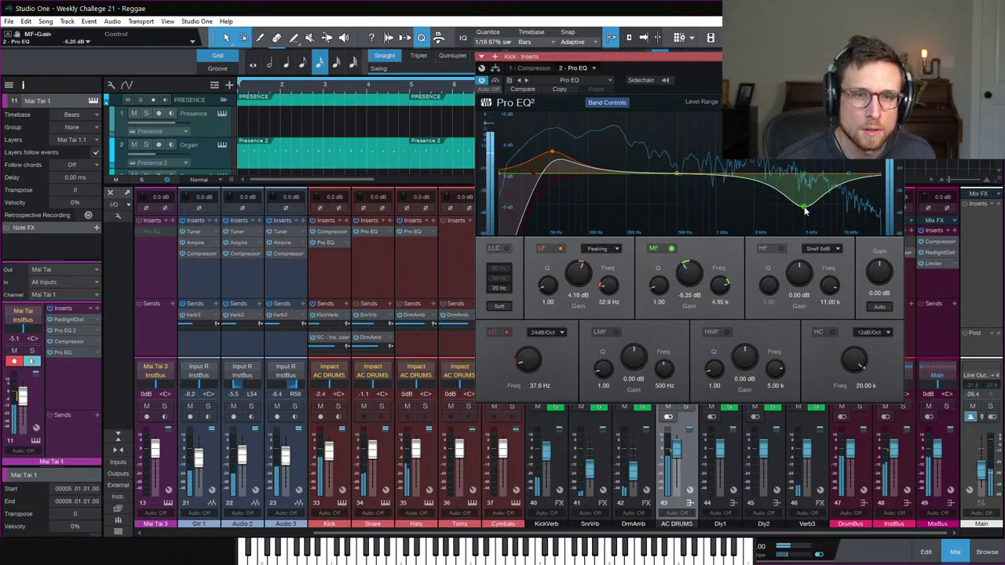
pyautogui.click(672, 250)
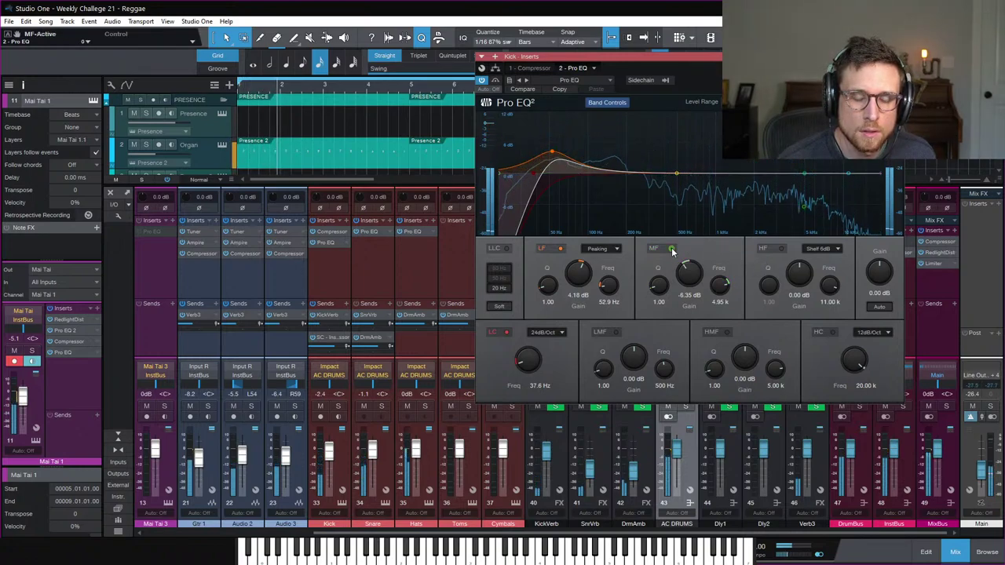
pyautogui.click(672, 250)
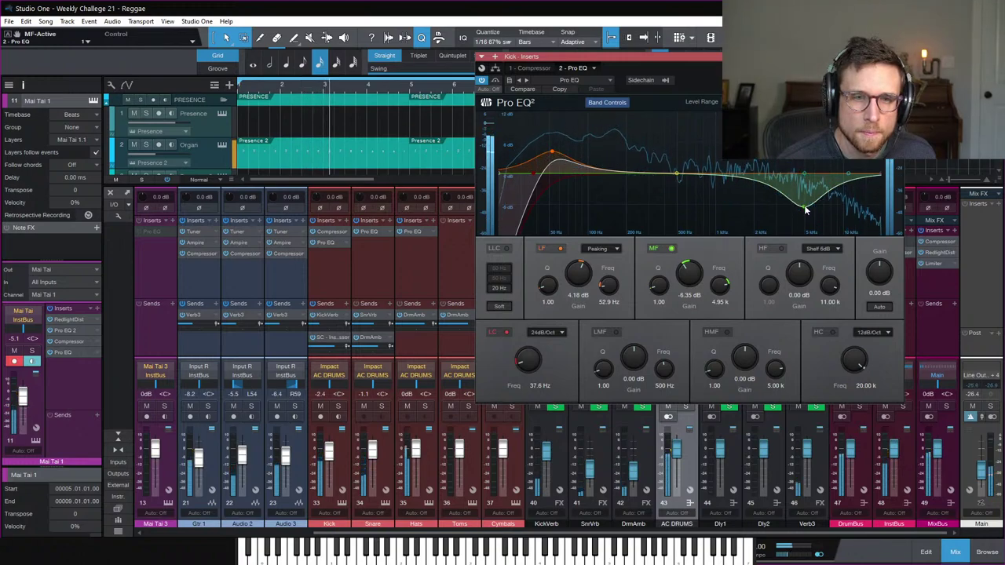
# Step: Sweep the Kick EQ's MF band, set it to -9.27 dB at 7.05 kHz and close the EQ
pyautogui.moveTo(805, 206); pyautogui.dragTo(731, 212)
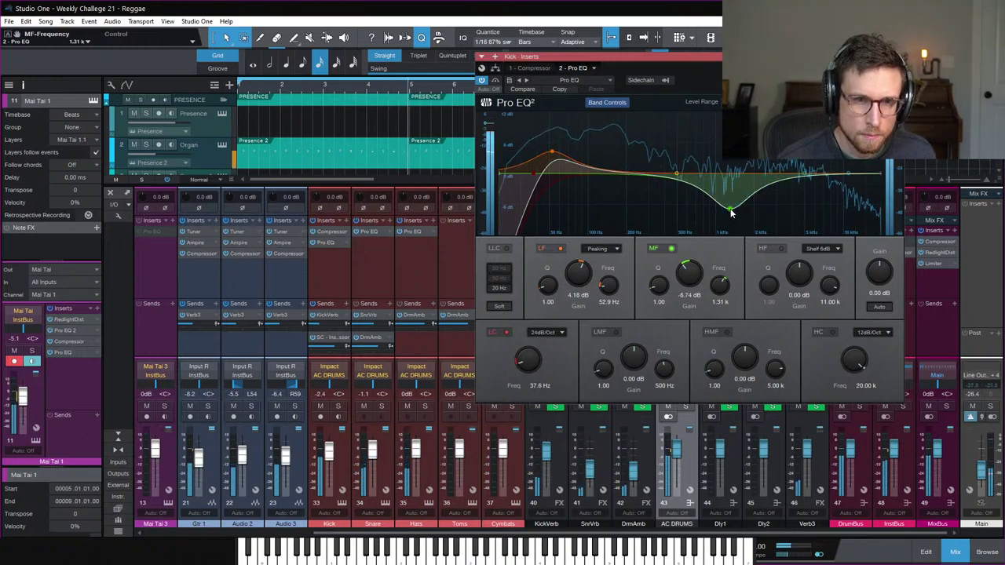
pyautogui.moveTo(730, 212); pyautogui.dragTo(765, 163)
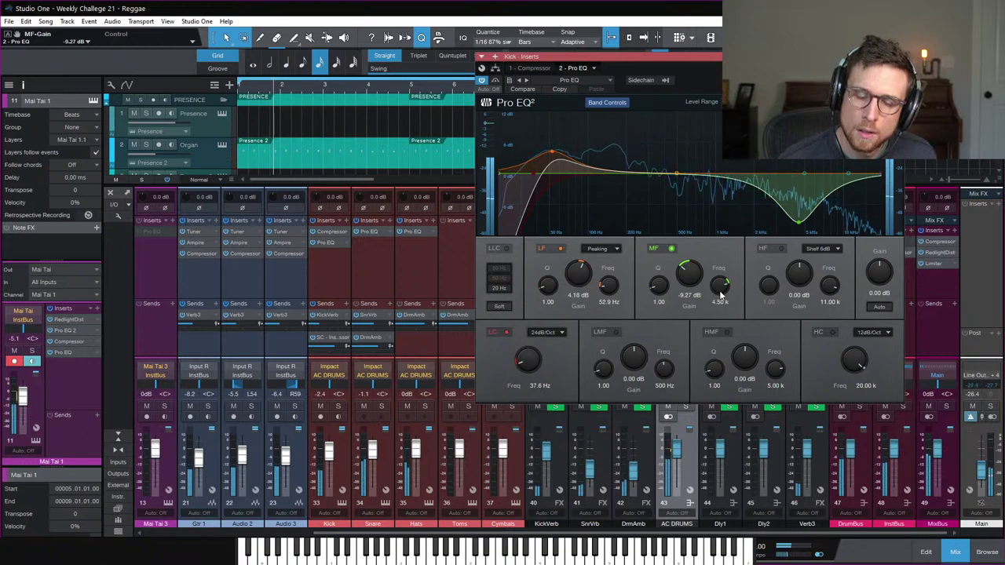
pyautogui.moveTo(719, 287); pyautogui.dragTo(720, 283)
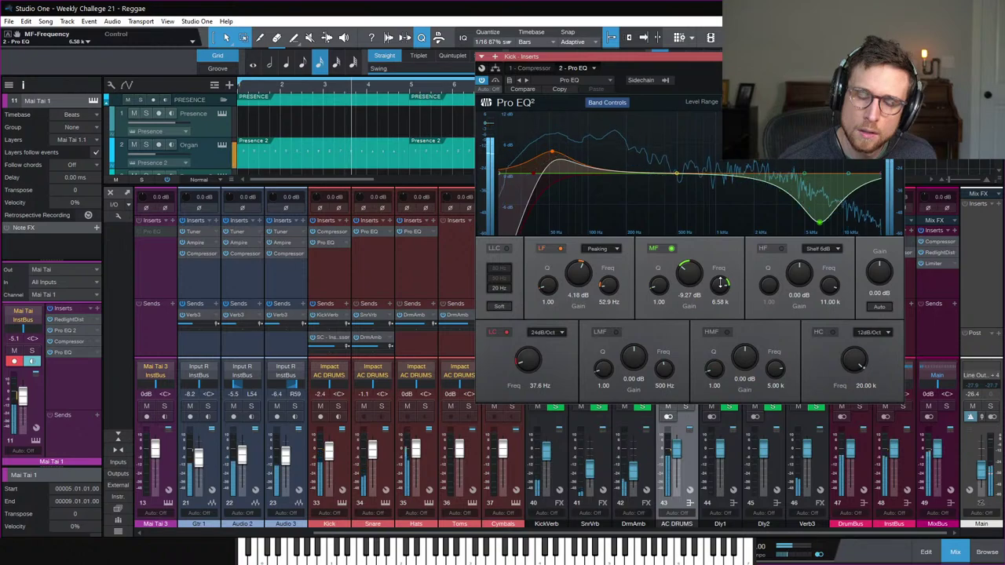
pyautogui.moveTo(720, 283); pyautogui.dragTo(720, 285)
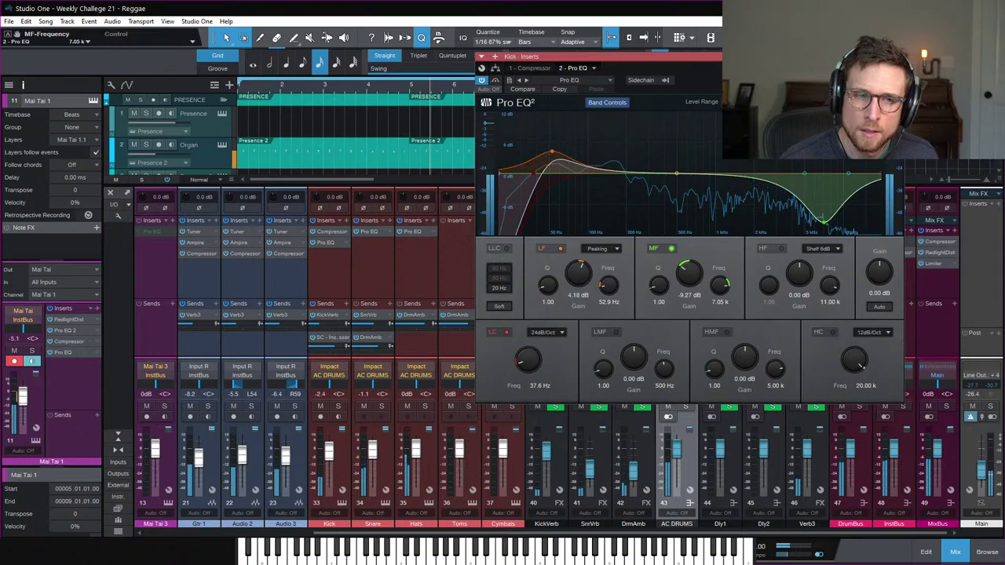
pyautogui.click(717, 56)
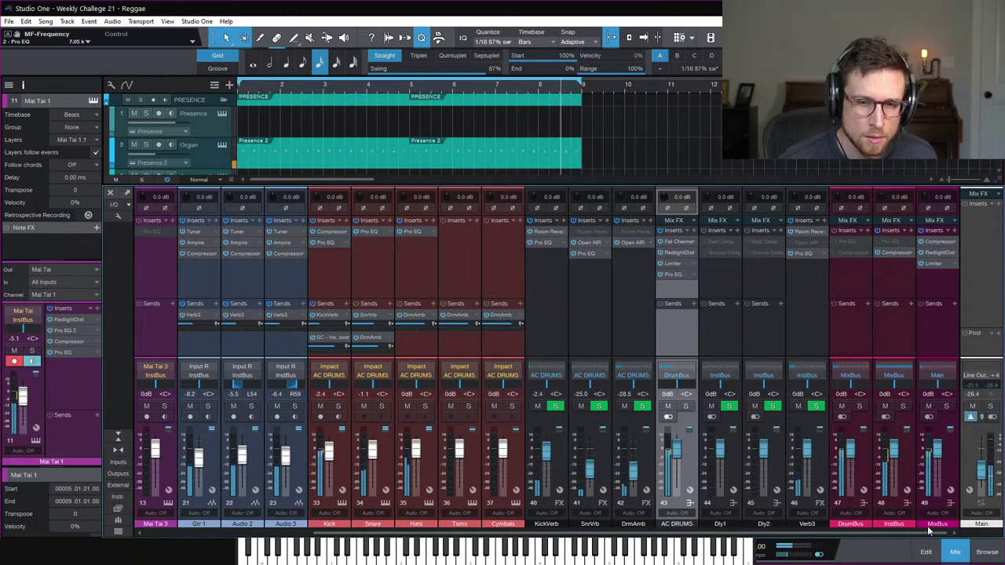
# Step: Hide the mixer and stop the loop playback
pyautogui.click(957, 553)
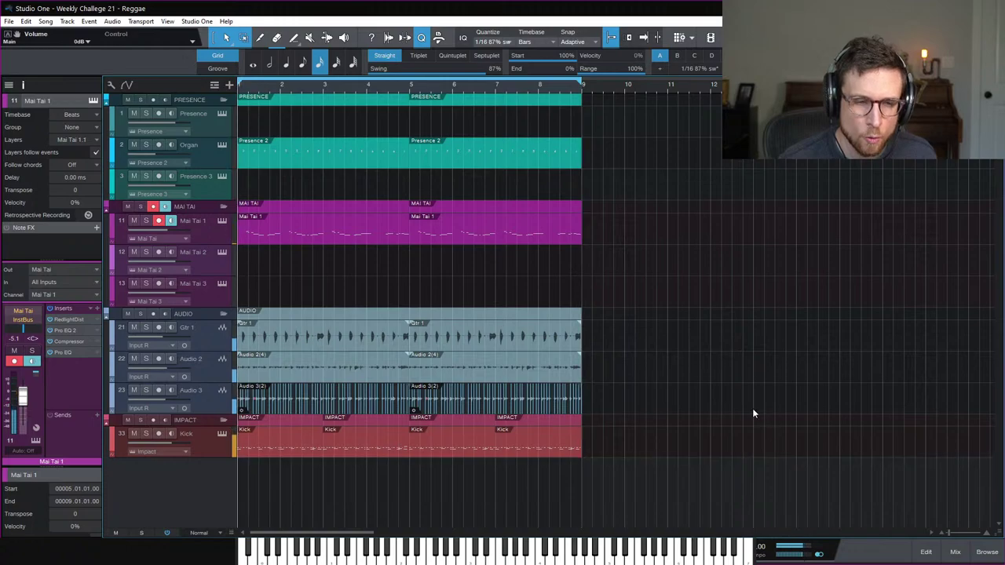
pyautogui.press('space')
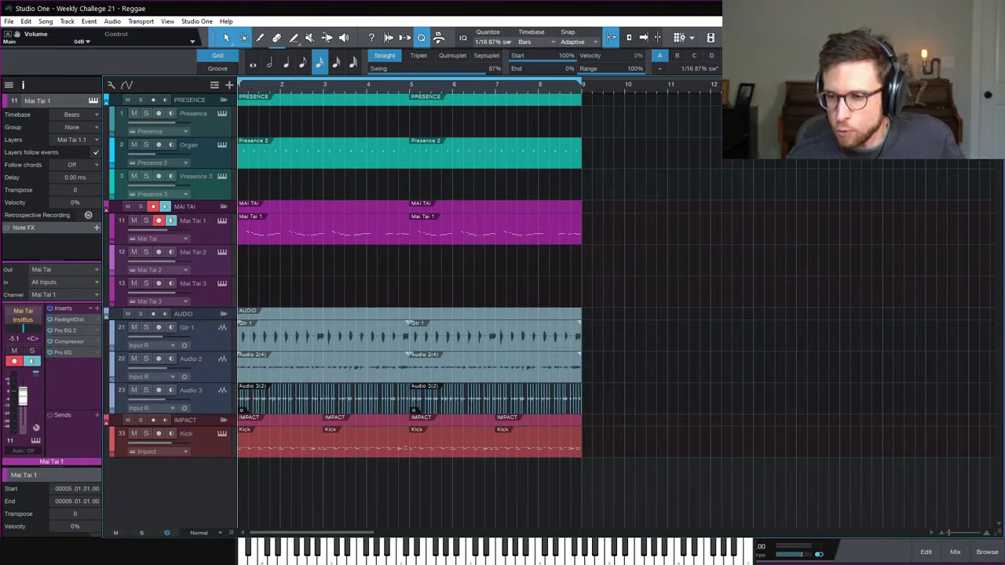
# Step: Open the loop library's tag view and filter the loops by the Percussion instrument
pyautogui.click(988, 552)
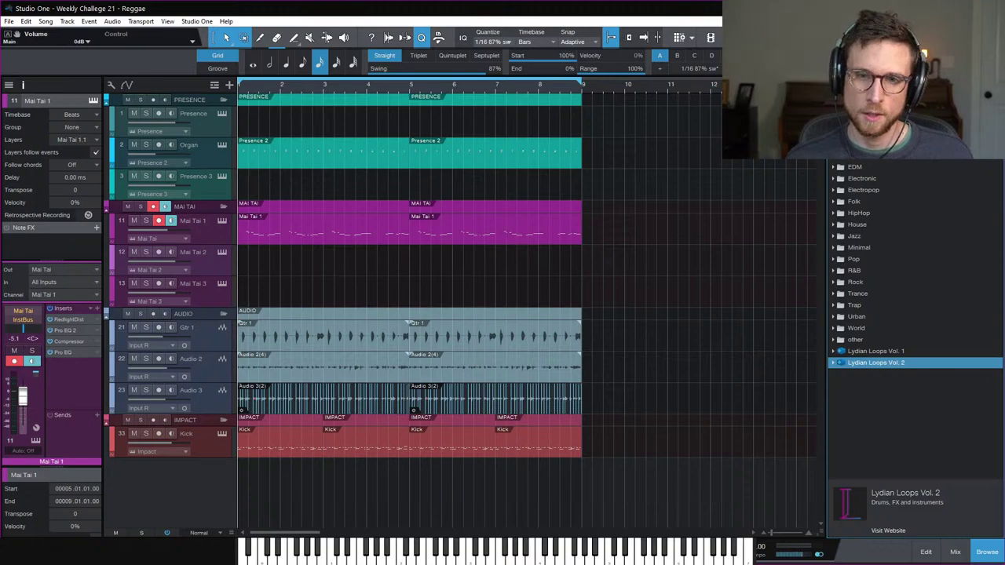
pyautogui.click(954, 157)
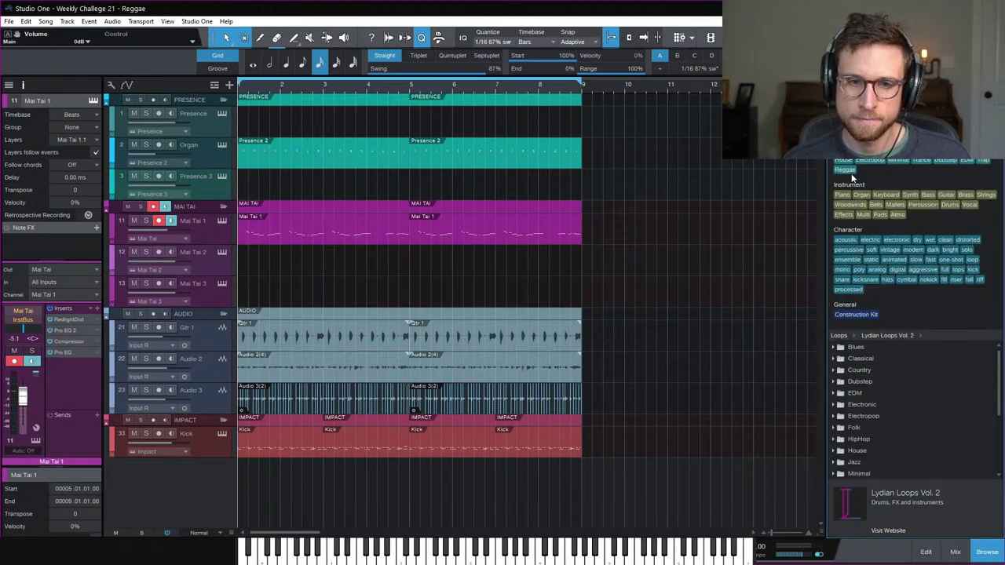
pyautogui.click(927, 207)
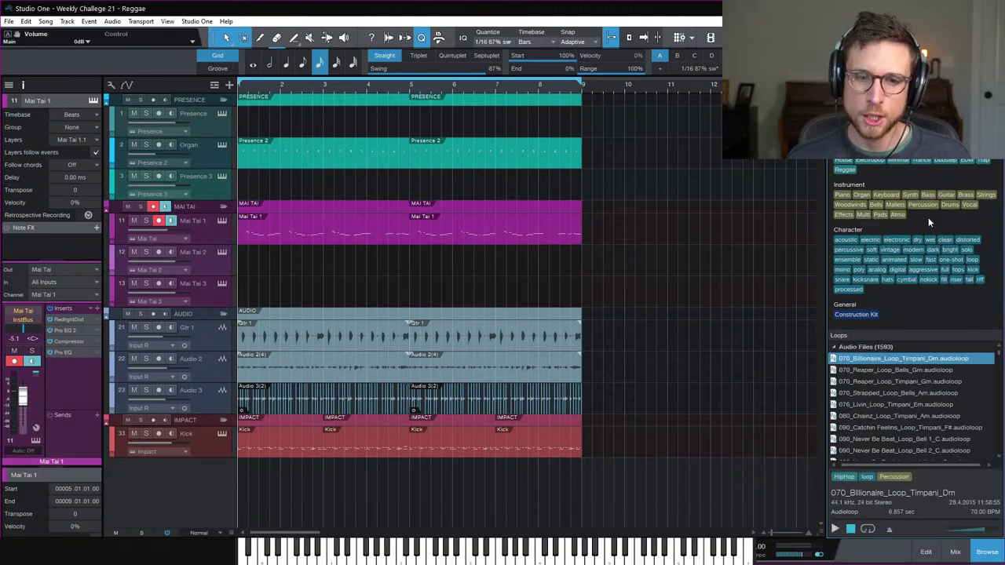
# Step: Audition the hip-hop percussion loops, from the Reaper timpani and bells to the Kalimba and West Coast shaker
pyautogui.click(915, 380)
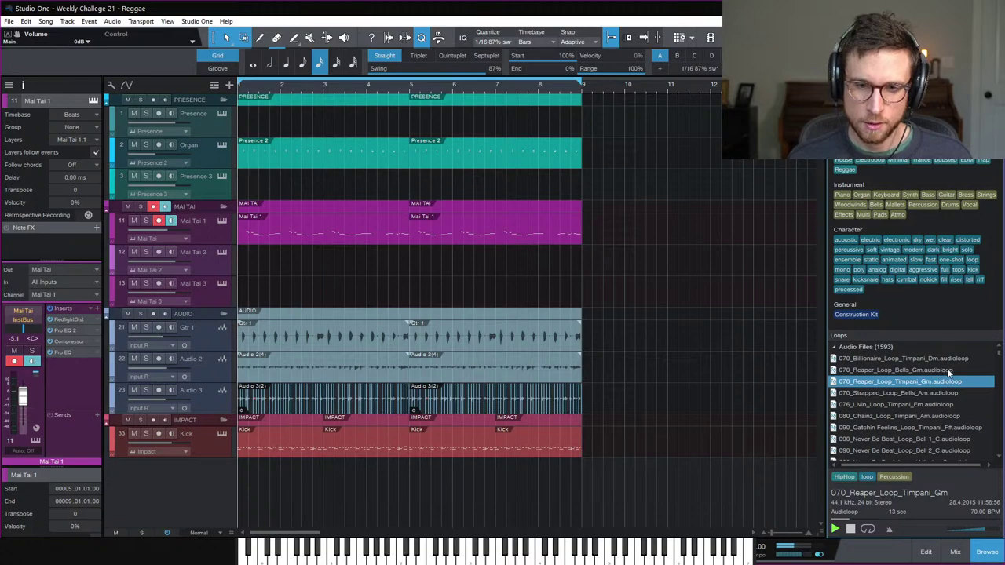
pyautogui.click(945, 370)
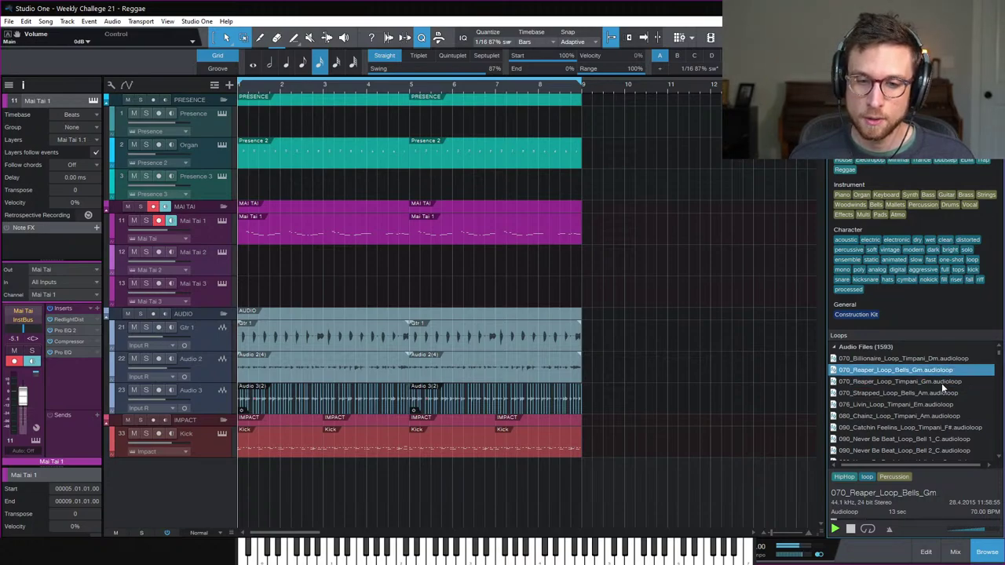
pyautogui.click(924, 392)
pyautogui.click(932, 405)
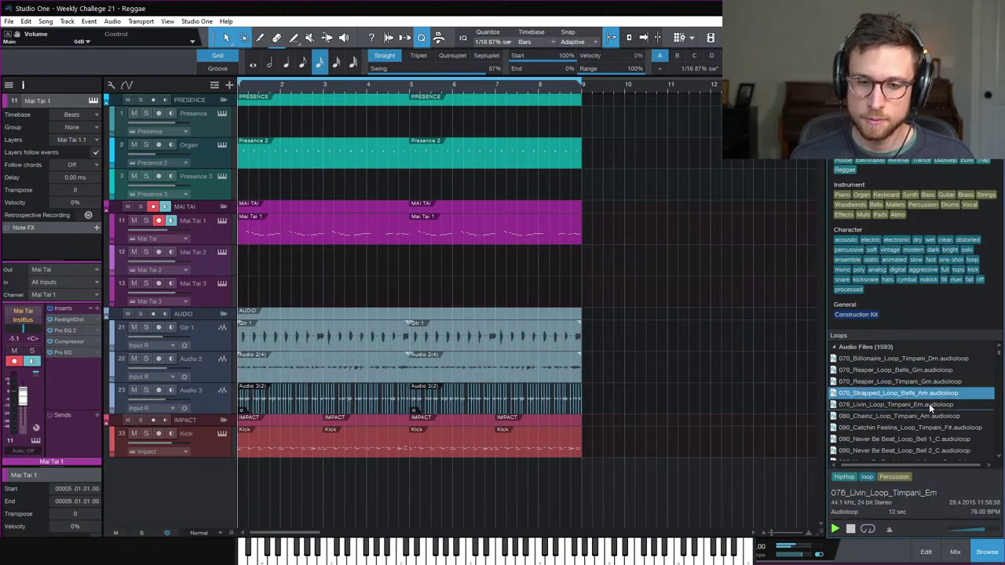
pyautogui.click(937, 416)
pyautogui.scroll(-2, 936, 430)
pyautogui.click(936, 429)
pyautogui.click(930, 417)
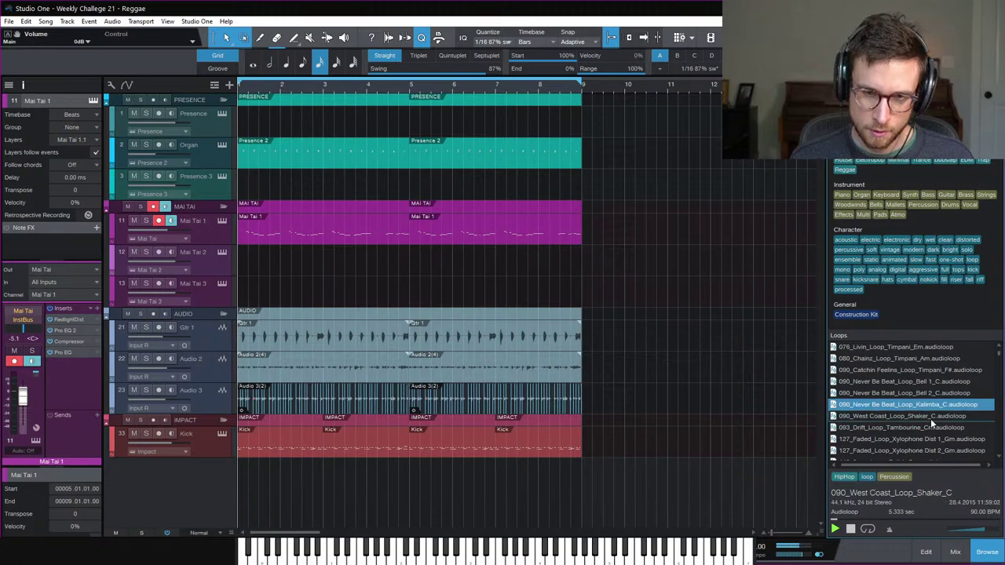
# Step: Audition Pop_Perc 3, Atmo Cinematic Perc 1, Ether Bongo 2 and Atmo Darbuka 3 among the percussion samples
pyautogui.scroll(-5, 930, 419)
pyautogui.click(922, 393)
pyautogui.click(919, 426)
pyautogui.scroll(-3, 923, 423)
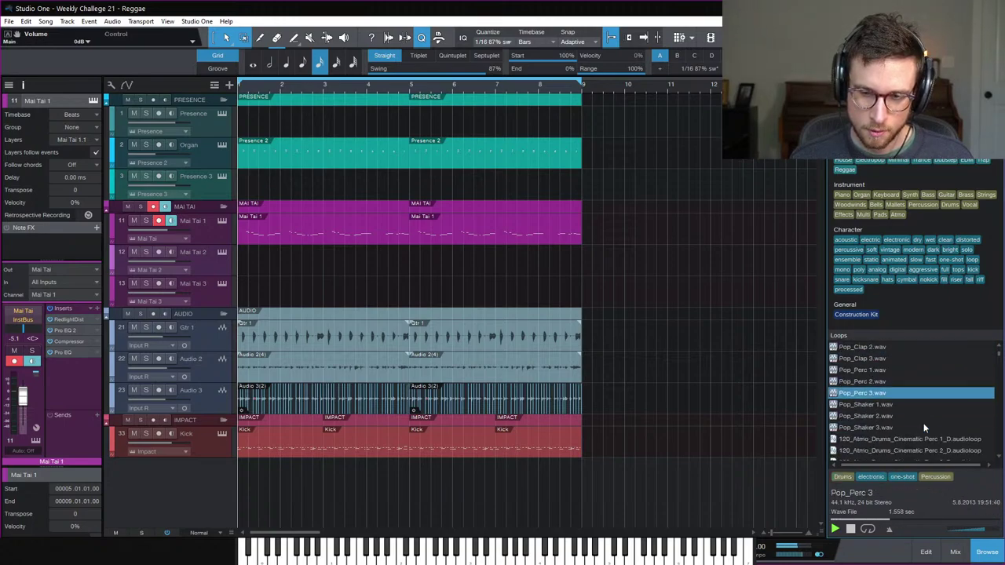
pyautogui.click(924, 422)
pyautogui.scroll(-2, 925, 422)
pyautogui.scroll(-2, 924, 422)
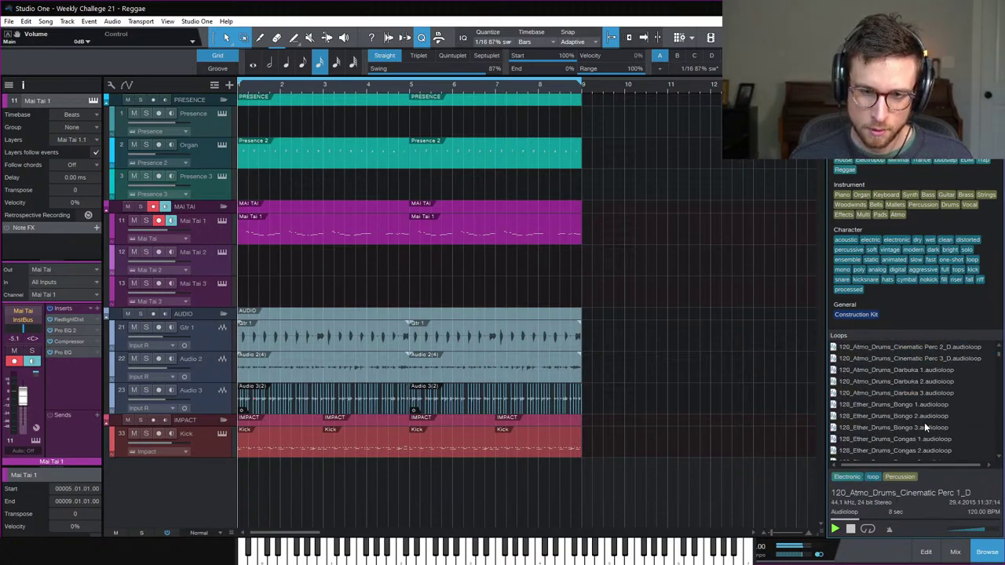
pyautogui.click(916, 382)
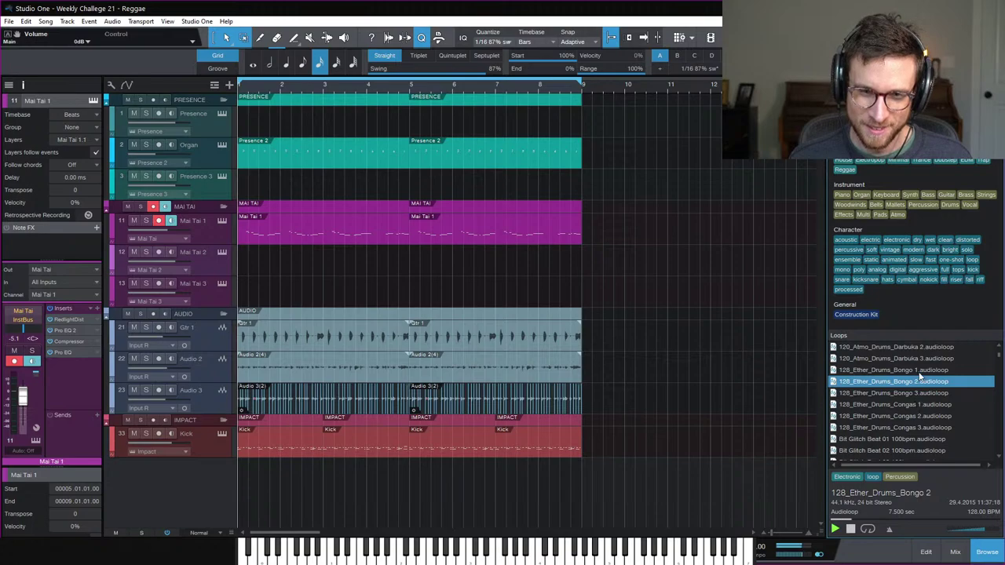
pyautogui.click(911, 358)
# Step: Look through the electronic percussion loops, previewing Crash 01 150bpm and Percussion 01 160bpm
pyautogui.scroll(-2, 915, 377)
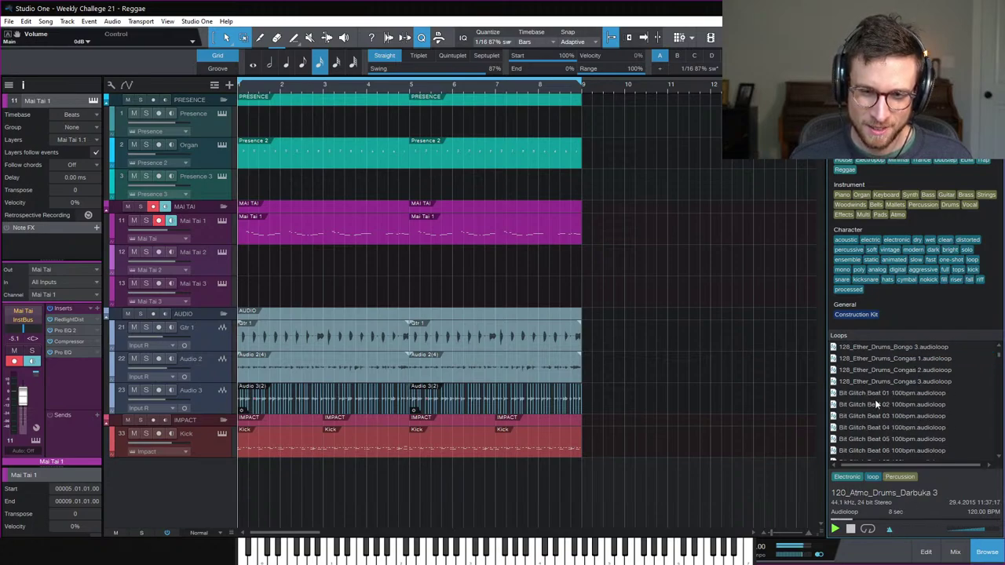
pyautogui.scroll(-1, 880, 405)
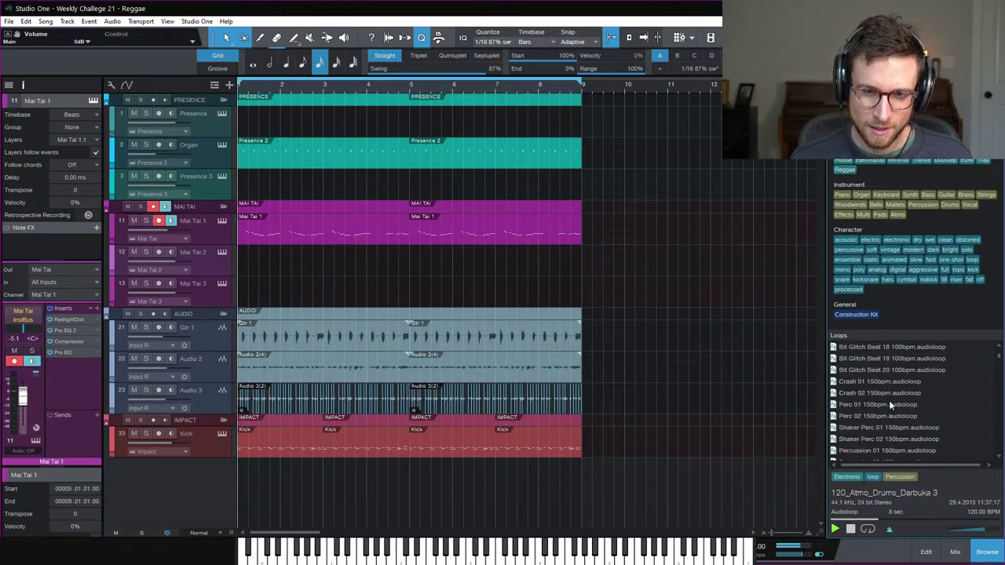
pyautogui.scroll(-3, 889, 400)
pyautogui.click(899, 370)
pyautogui.press('Down')
pyautogui.press('Down')
pyautogui.press('Down')
pyautogui.press('Down')
pyautogui.press('Down')
pyautogui.press('Down')
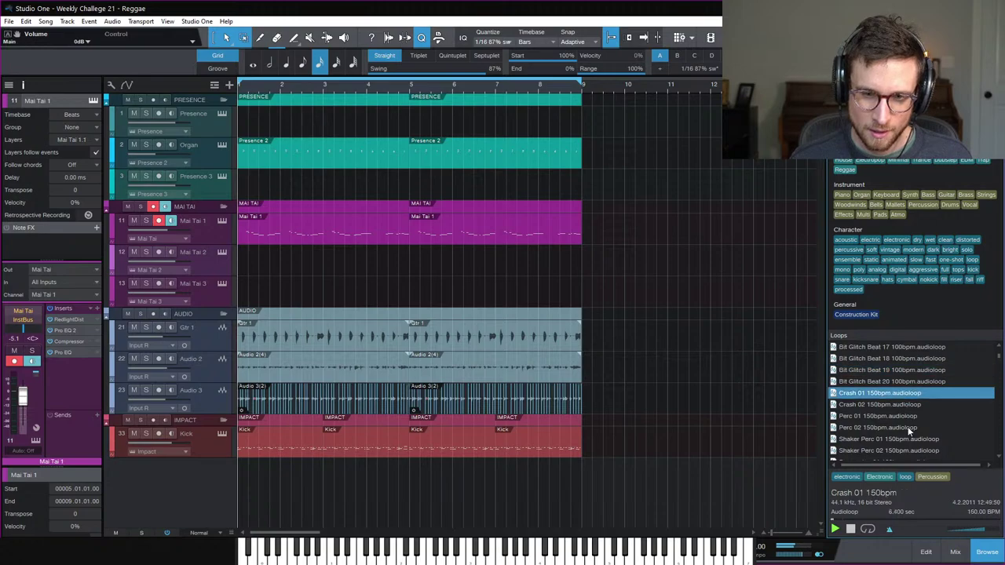
pyautogui.scroll(-1, 910, 443)
pyautogui.click(921, 418)
pyautogui.scroll(-4, 923, 428)
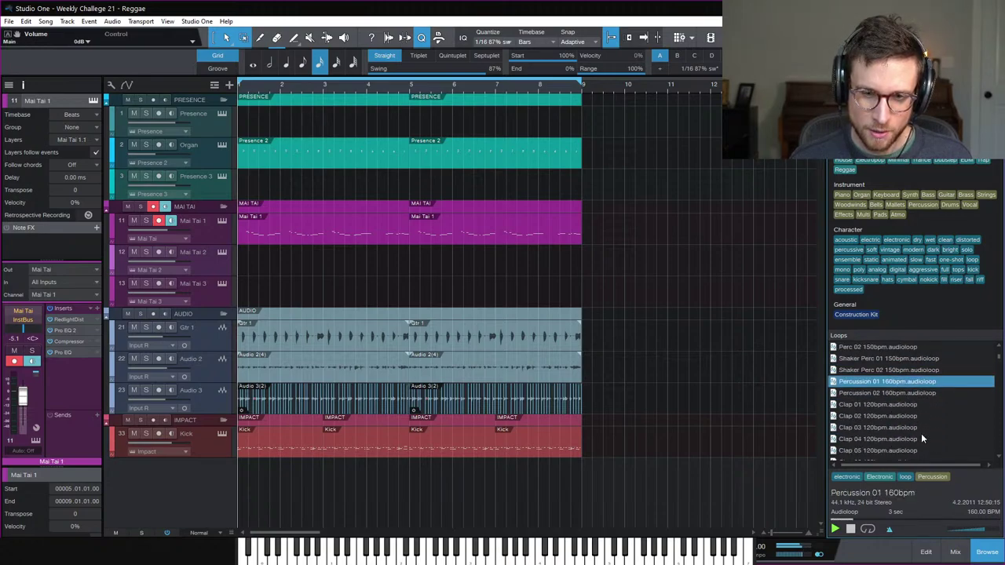
pyautogui.scroll(-3, 935, 415)
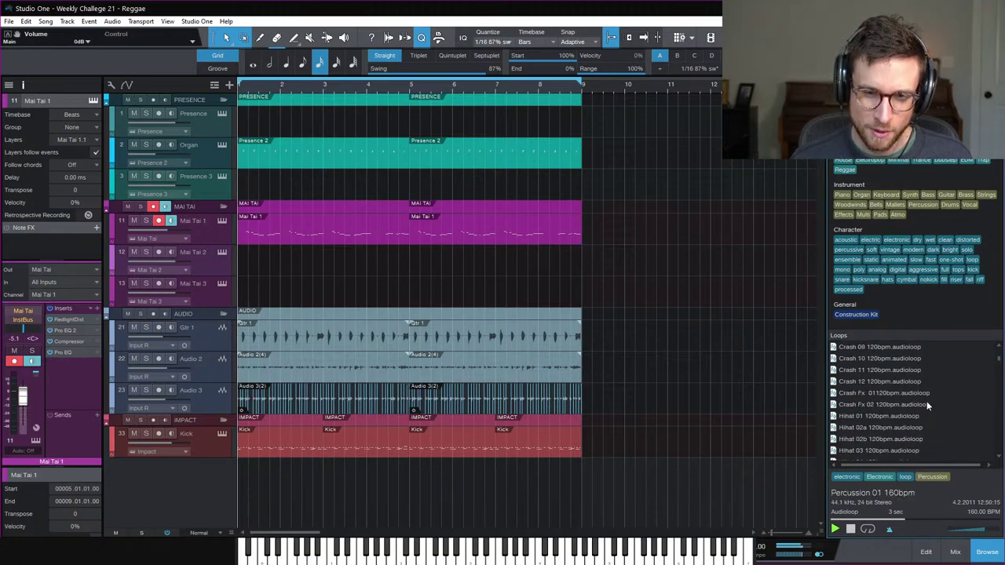
# Step: Preview the Crash Fx 02 120bpm loop and both Perc Fx 95bpm loops further down the list
pyautogui.click(927, 403)
pyautogui.scroll(-3, 929, 423)
pyautogui.scroll(-8, 930, 415)
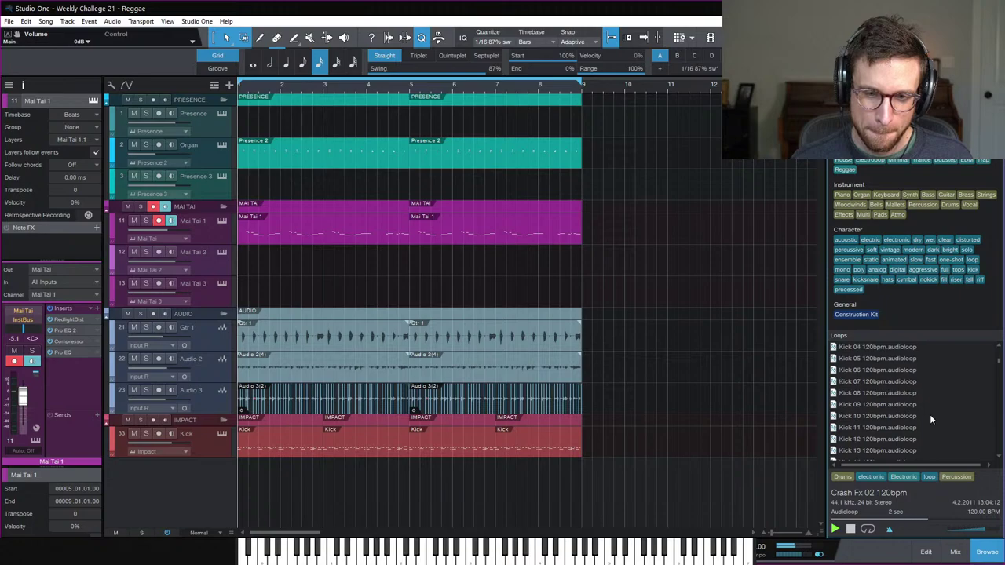
pyautogui.scroll(-10, 930, 415)
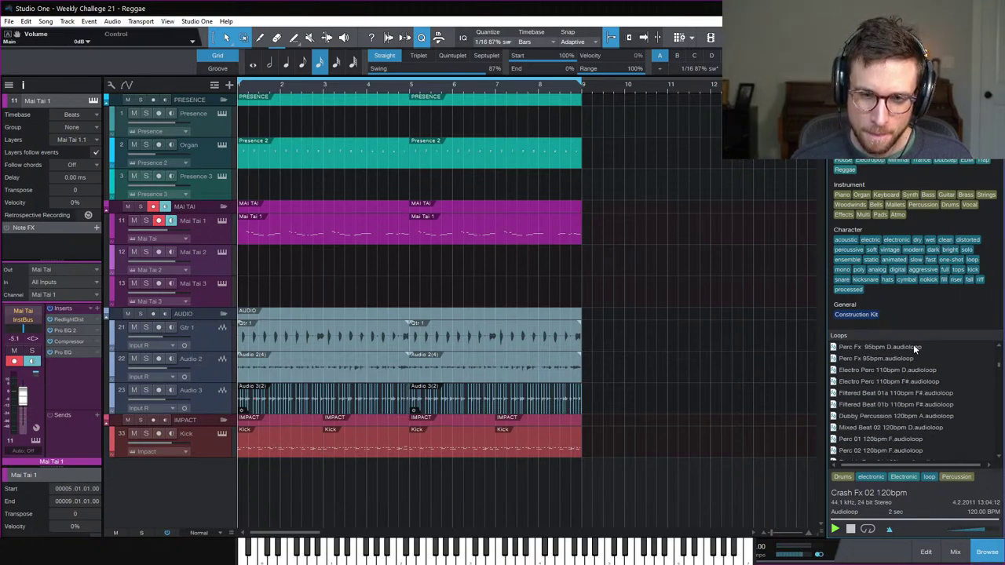
pyautogui.click(912, 347)
pyautogui.click(913, 359)
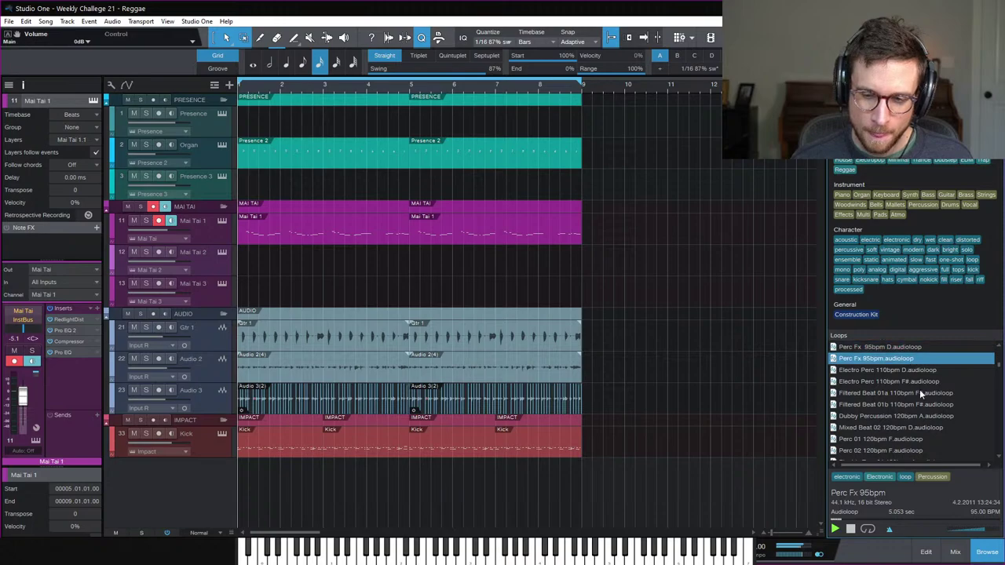
# Step: Look through the Ethnic Percussion and Tribal Groove loops, then close the browser
pyautogui.scroll(-2, 920, 390)
pyautogui.scroll(-3, 923, 421)
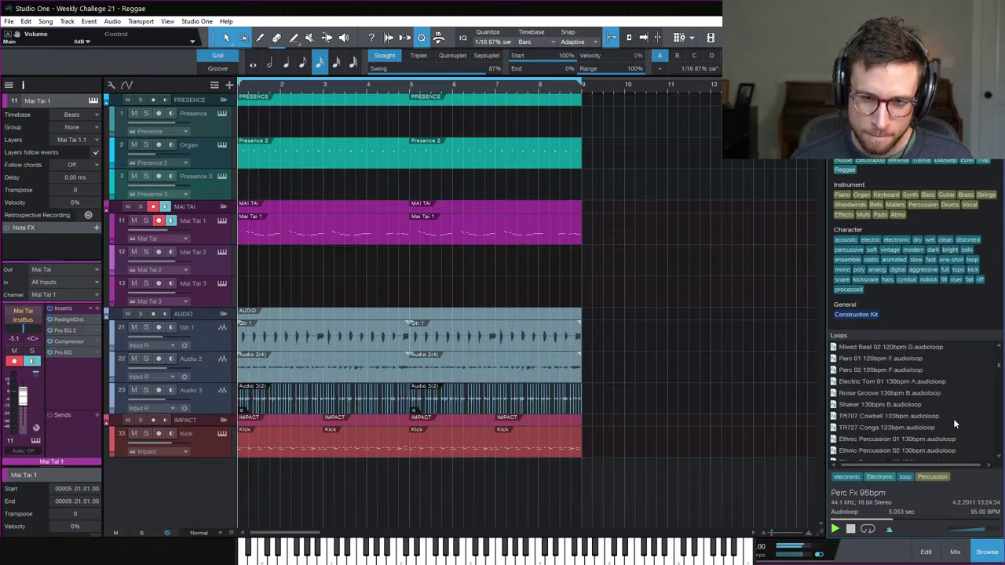
pyautogui.scroll(-2, 947, 425)
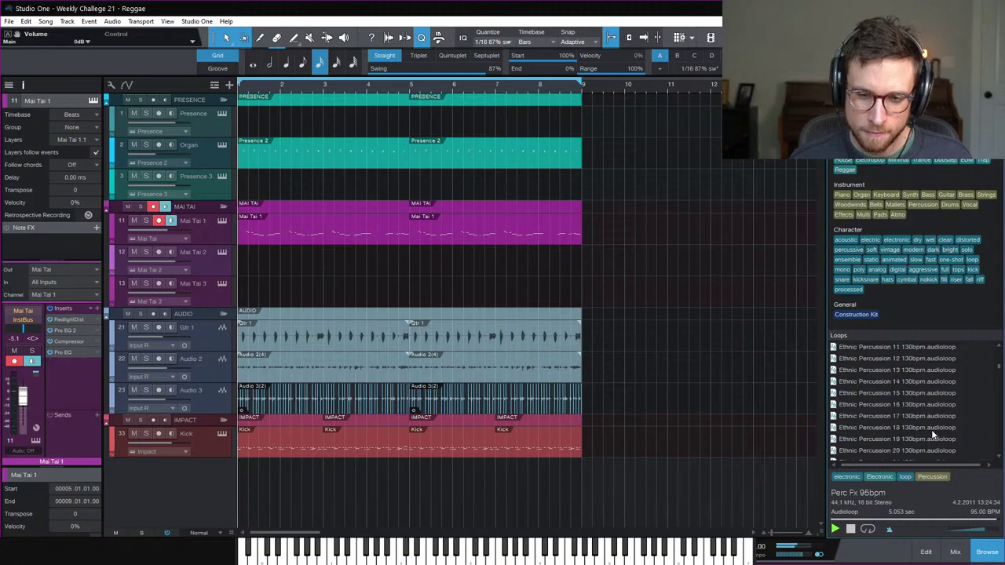
pyautogui.scroll(-2, 932, 430)
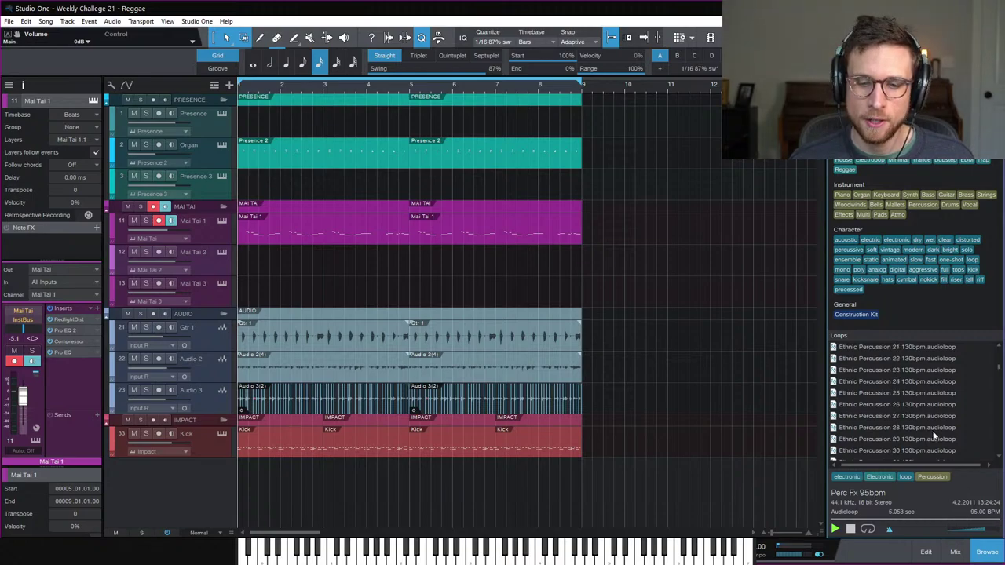
pyautogui.scroll(-5, 937, 434)
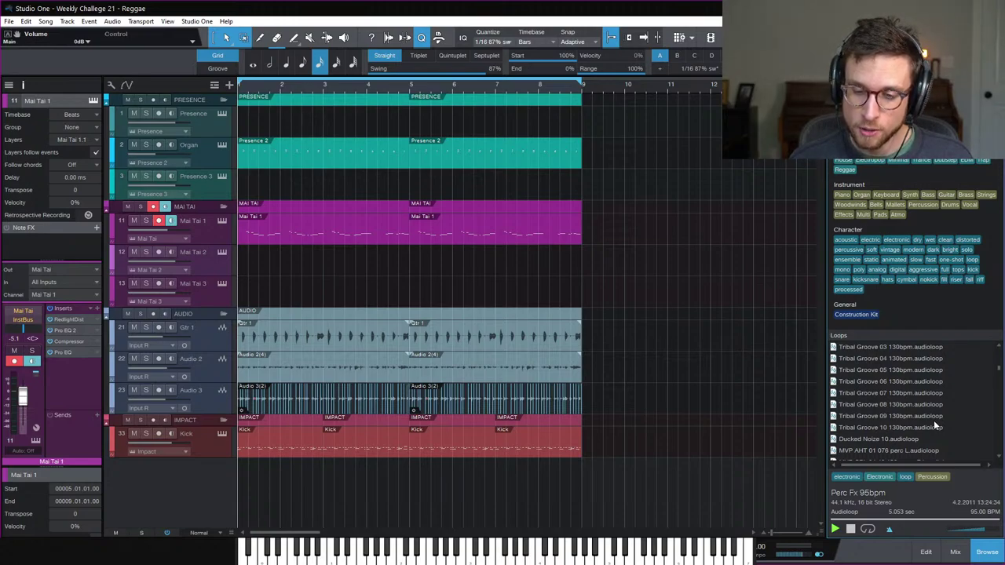
pyautogui.scroll(-2, 933, 425)
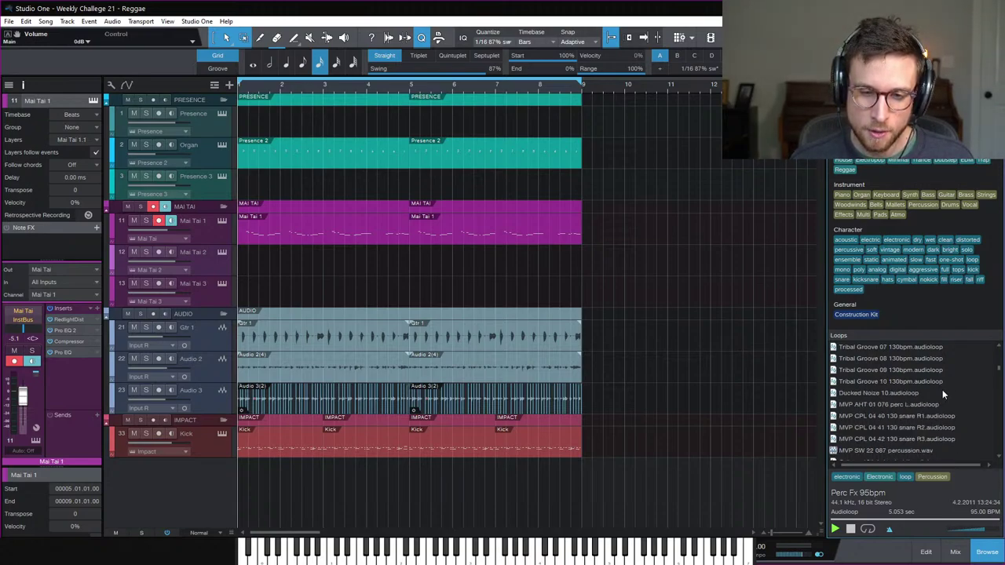
pyautogui.click(987, 552)
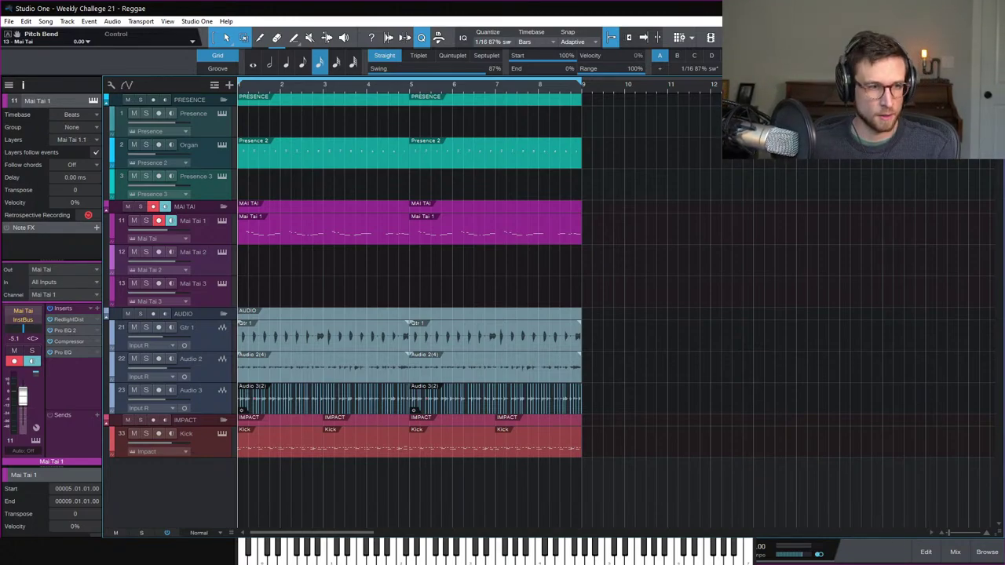
# Step: Open the track list, show the hidden Audio 4 and Audio 5 tracks, and select Audio 4
pyautogui.click(213, 409)
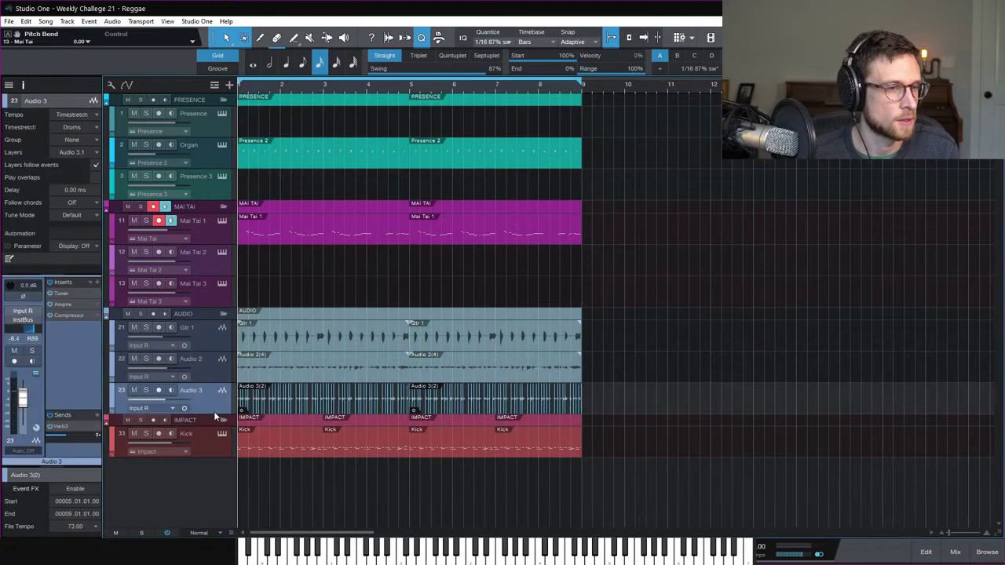
pyautogui.click(10, 87)
pyautogui.click(9, 85)
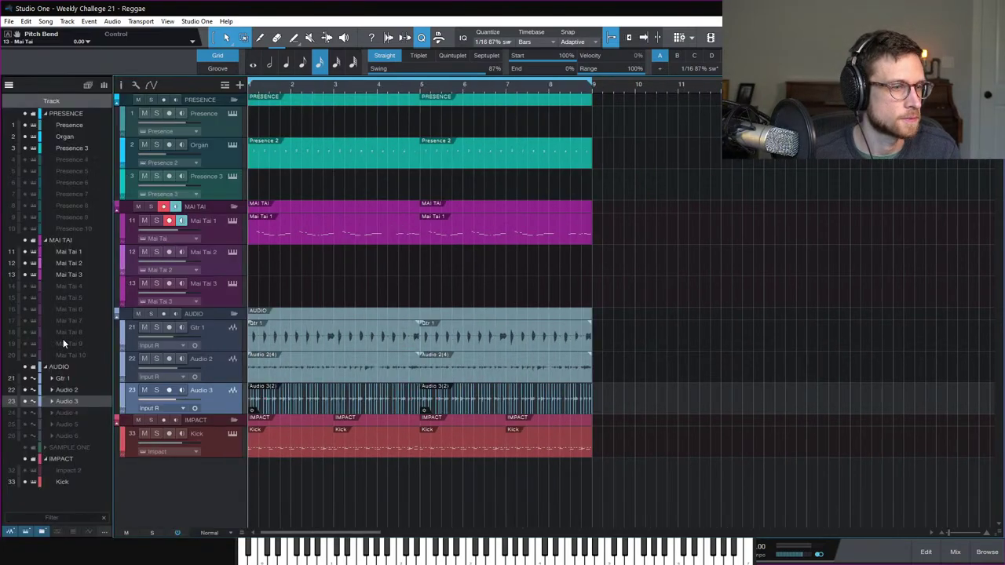
pyautogui.moveTo(27, 414); pyautogui.dragTo(25, 428)
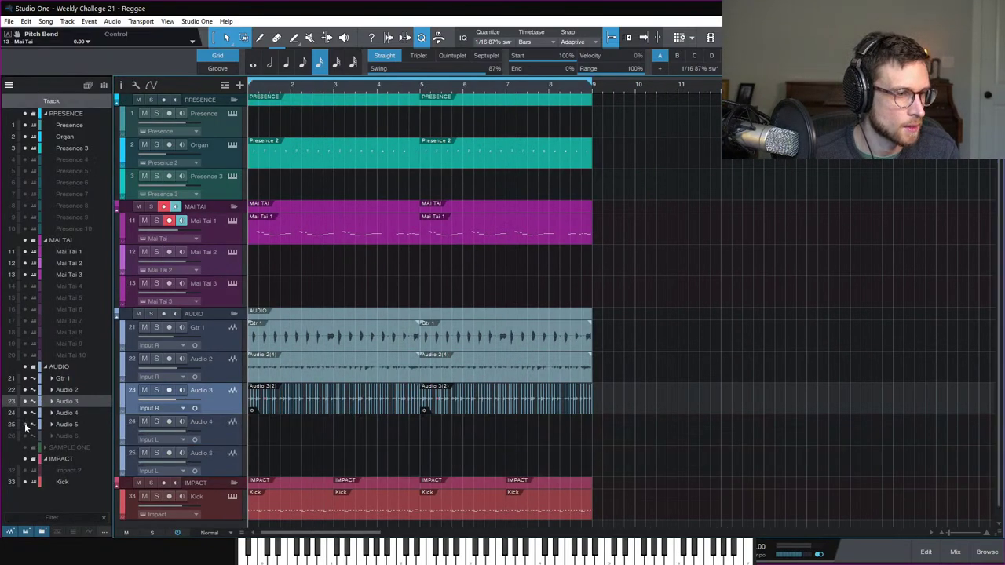
pyautogui.click(226, 432)
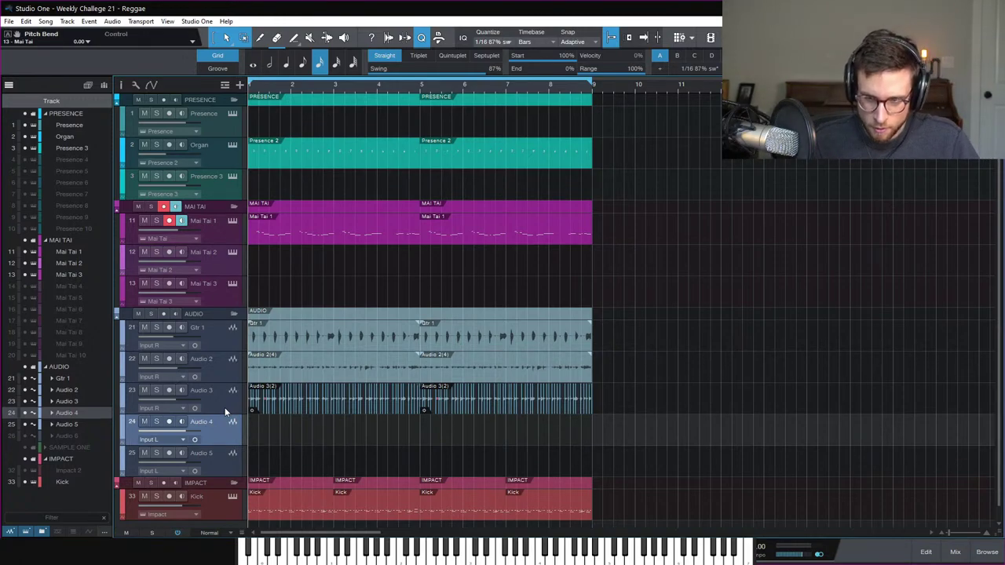
# Step: Arm Audio 4 for recording, turn off its input monitoring in the mixer, and check the Studio 192 Mobile's channels in Universal Control
pyautogui.click(169, 423)
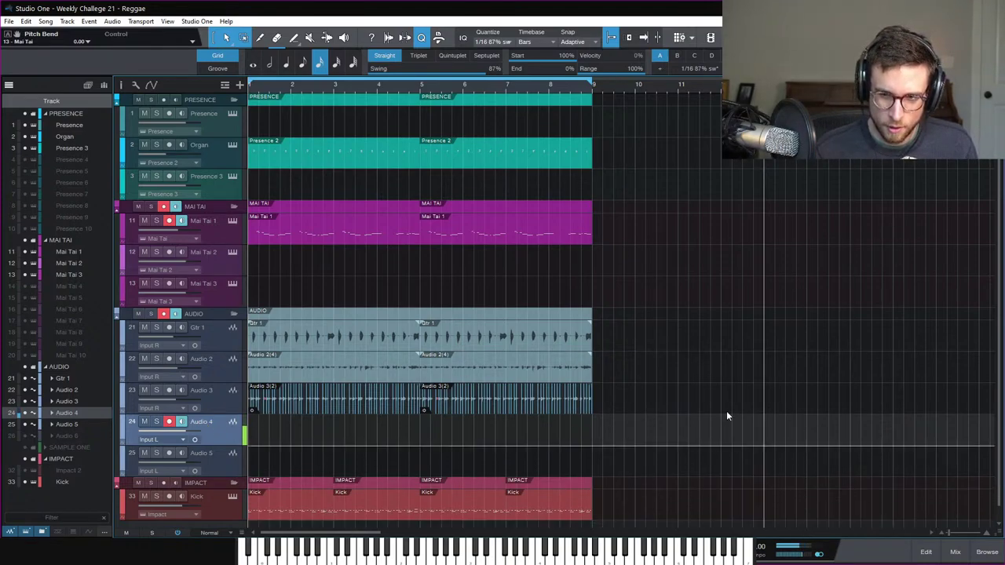
pyautogui.click(957, 552)
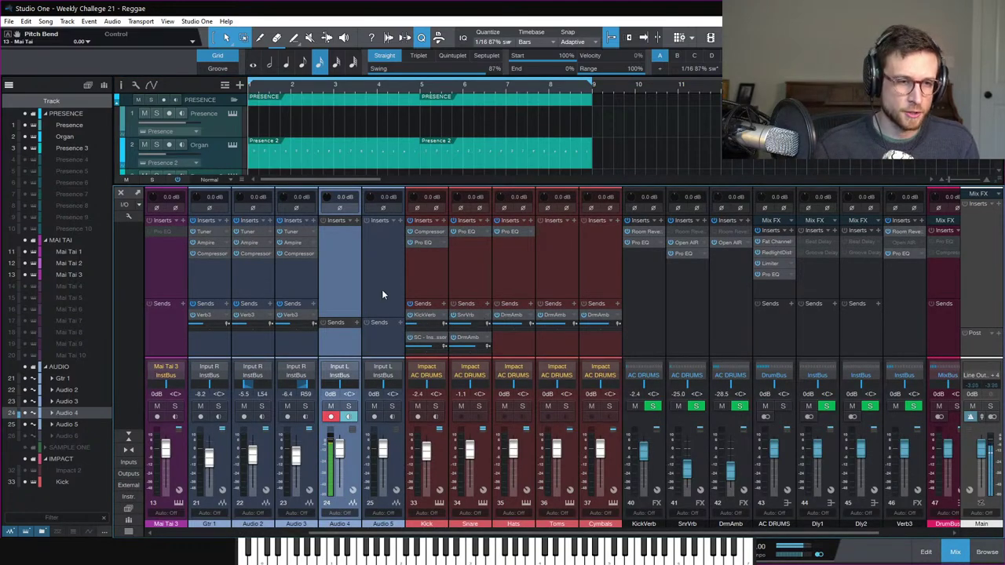
pyautogui.click(348, 417)
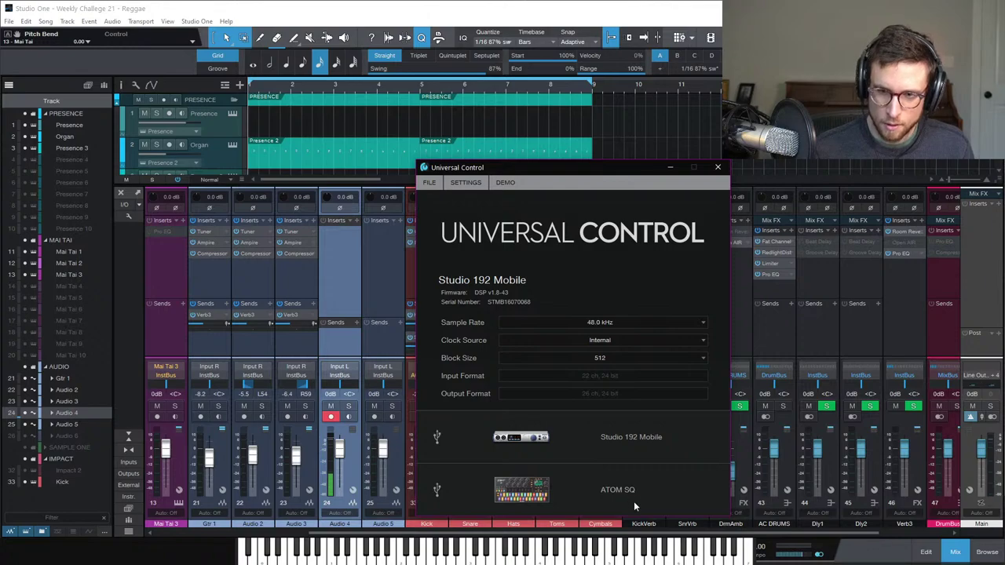
pyautogui.click(635, 448)
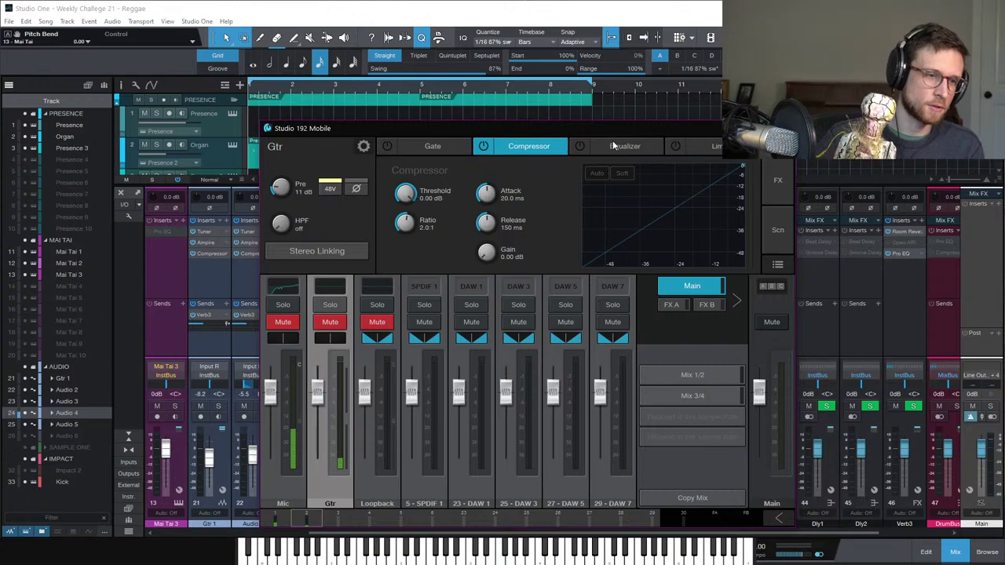
pyautogui.moveTo(476, 135); pyautogui.dragTo(614, 130)
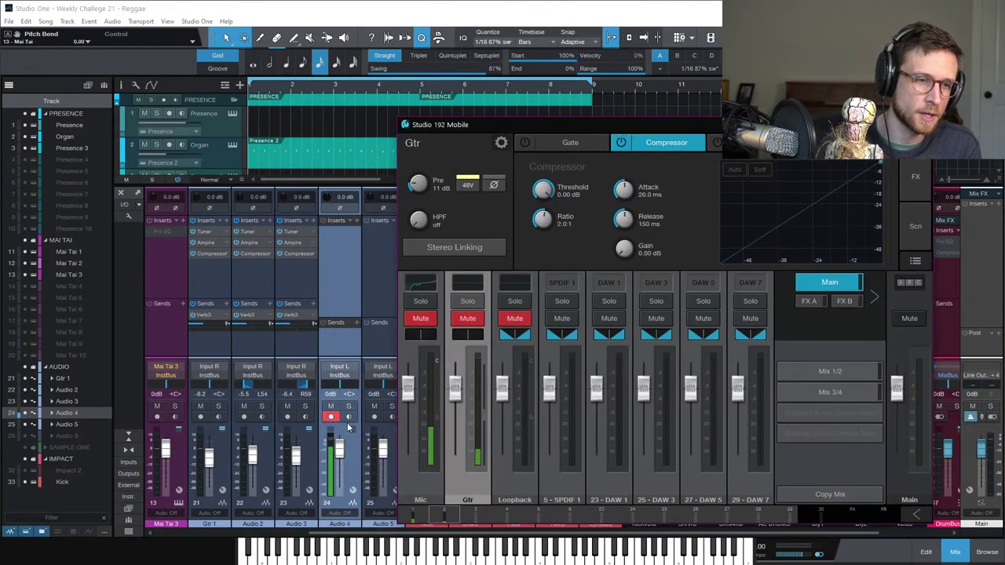
# Step: Set Audio 4's input to Input R (Mic/Inst 2), leave it armed with monitoring on, and close the mixer
pyautogui.click(346, 369)
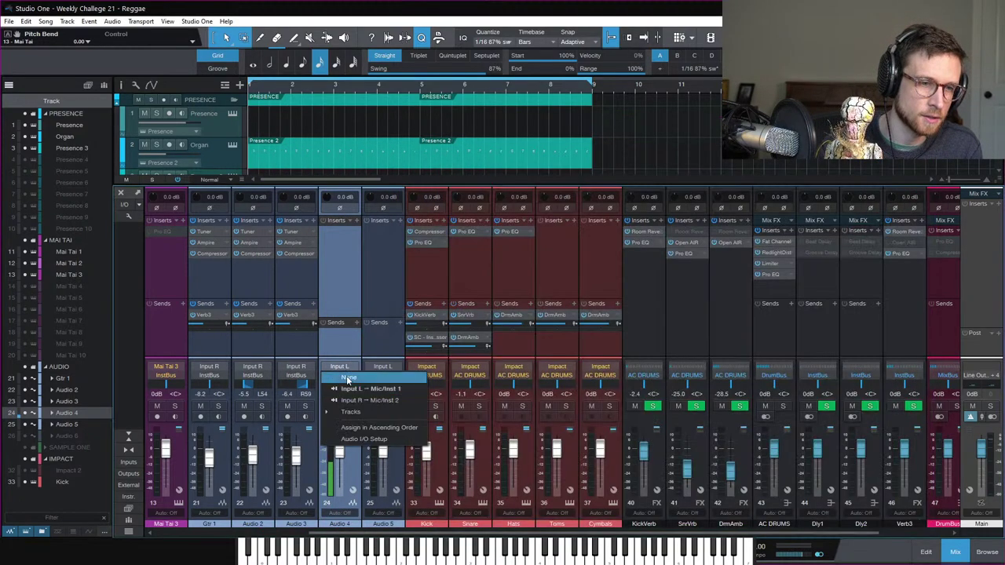
pyautogui.click(369, 401)
pyautogui.click(331, 417)
pyautogui.click(349, 417)
pyautogui.click(340, 264)
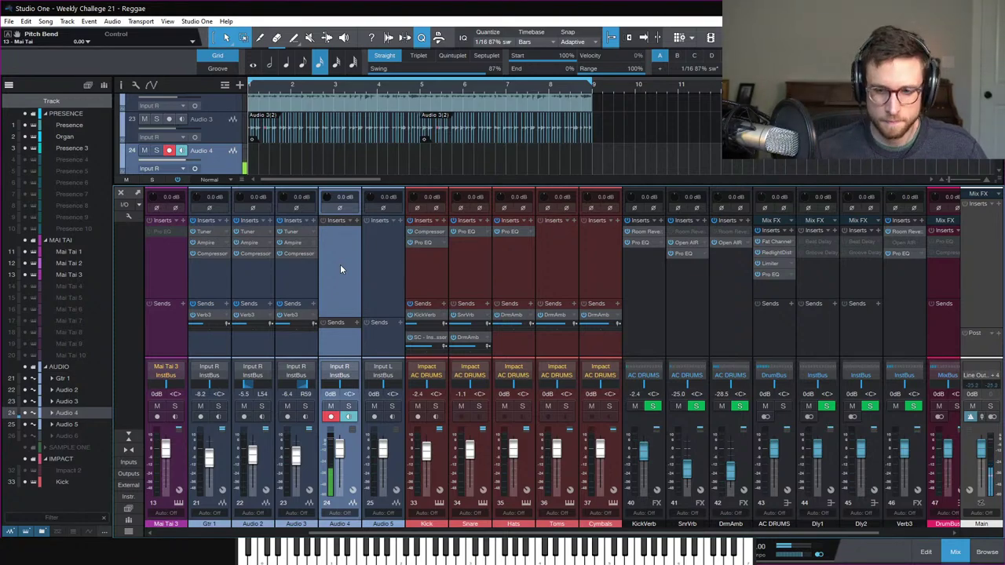
pyautogui.click(955, 554)
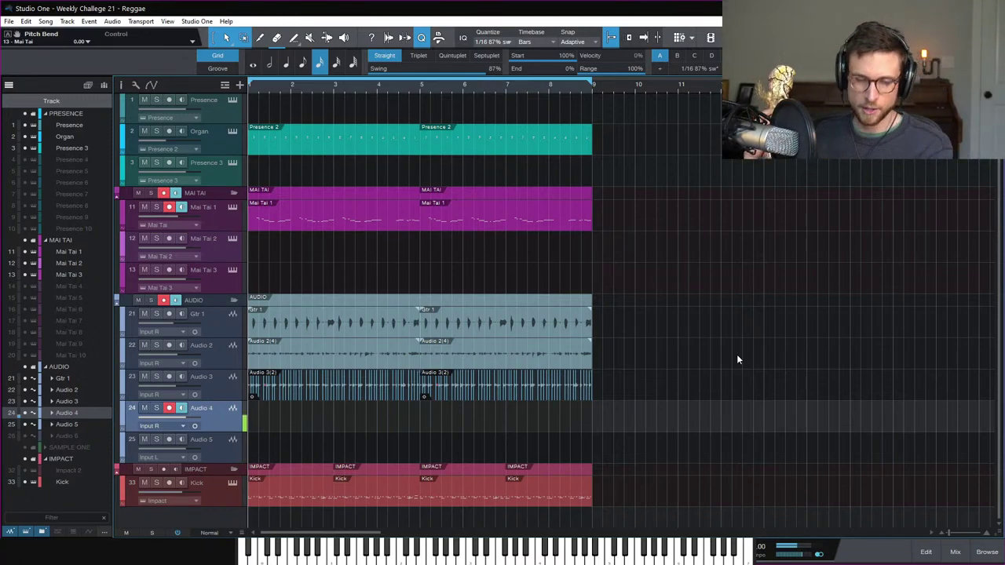
# Step: Record a percussion take on Audio 4 starting at bar 10, and play it back with the track disarmed
pyautogui.click(633, 82)
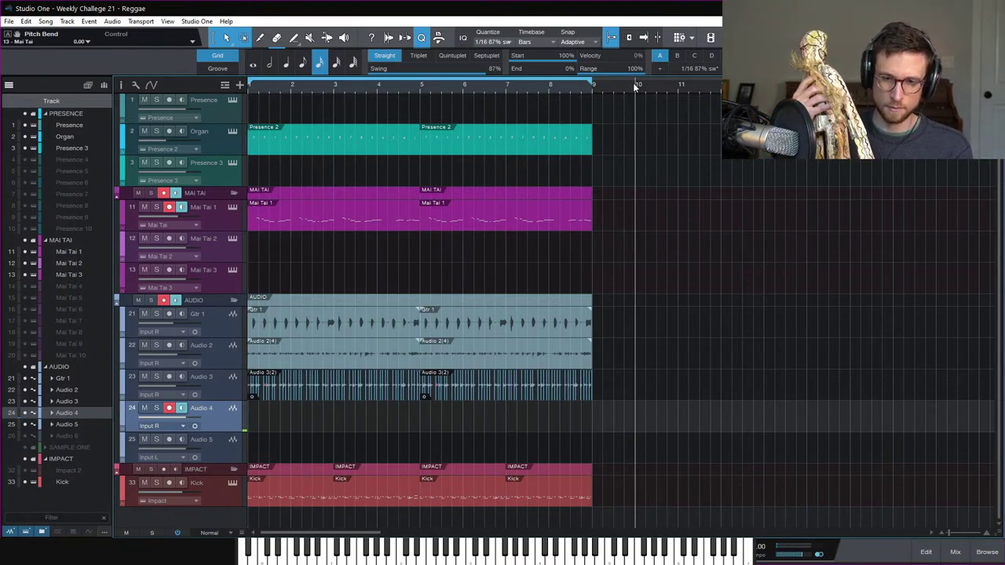
pyautogui.press('KP_Multiply')
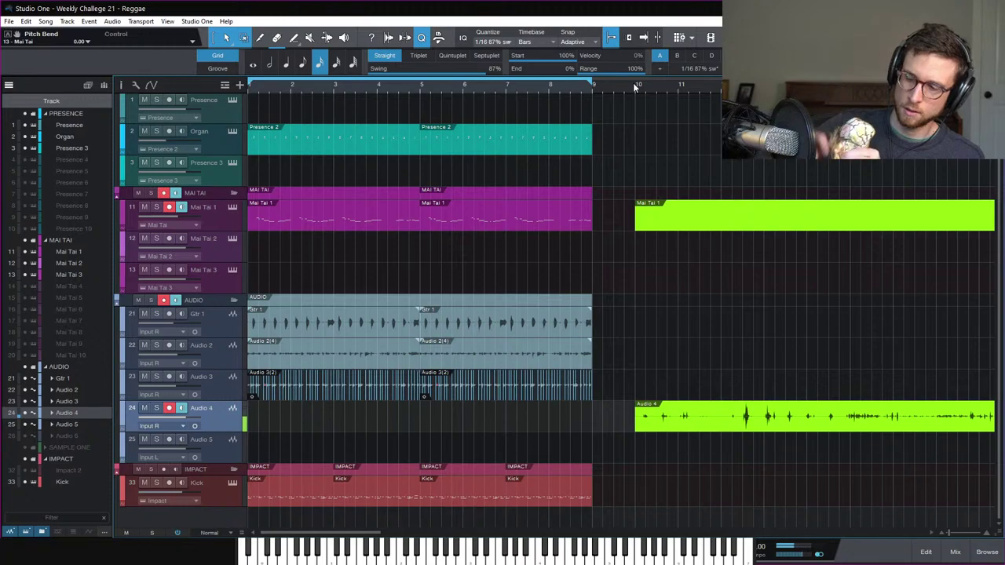
pyautogui.press('space')
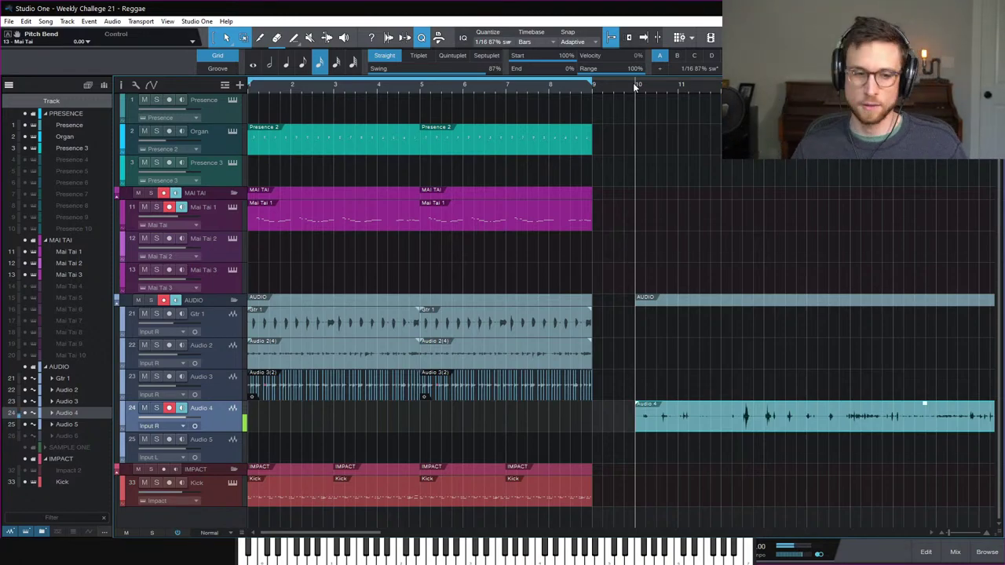
pyautogui.click(171, 408)
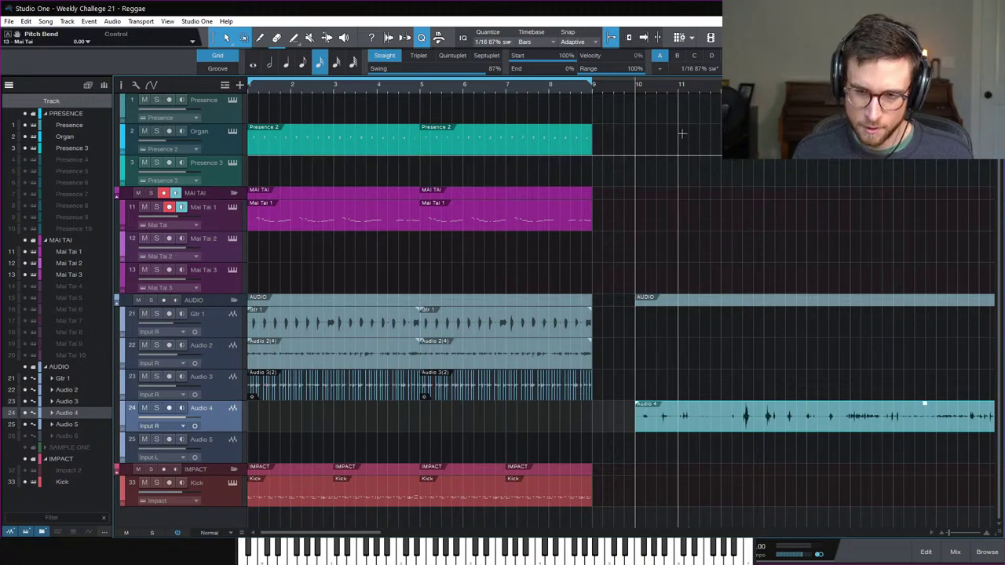
pyautogui.press('space')
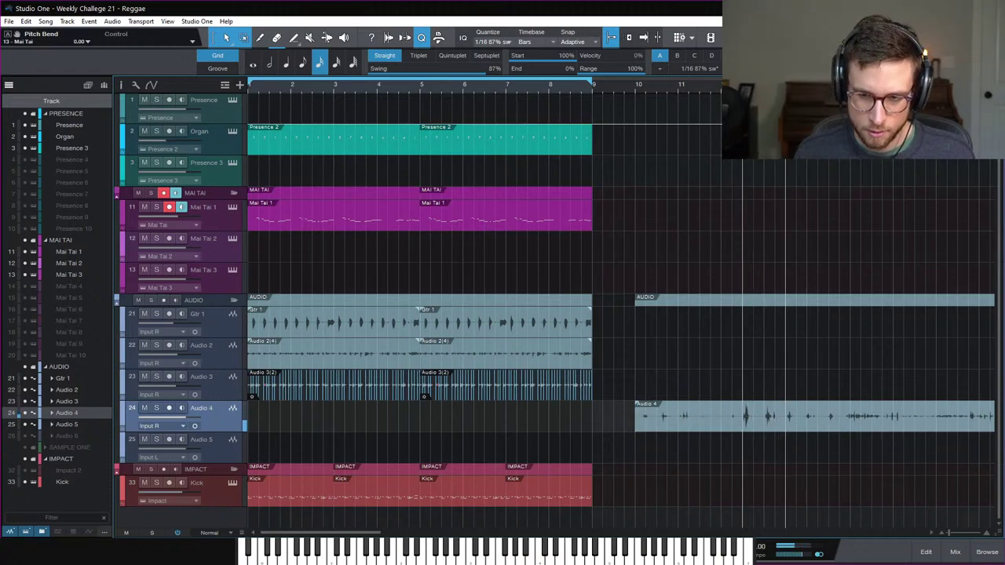
pyautogui.press('space')
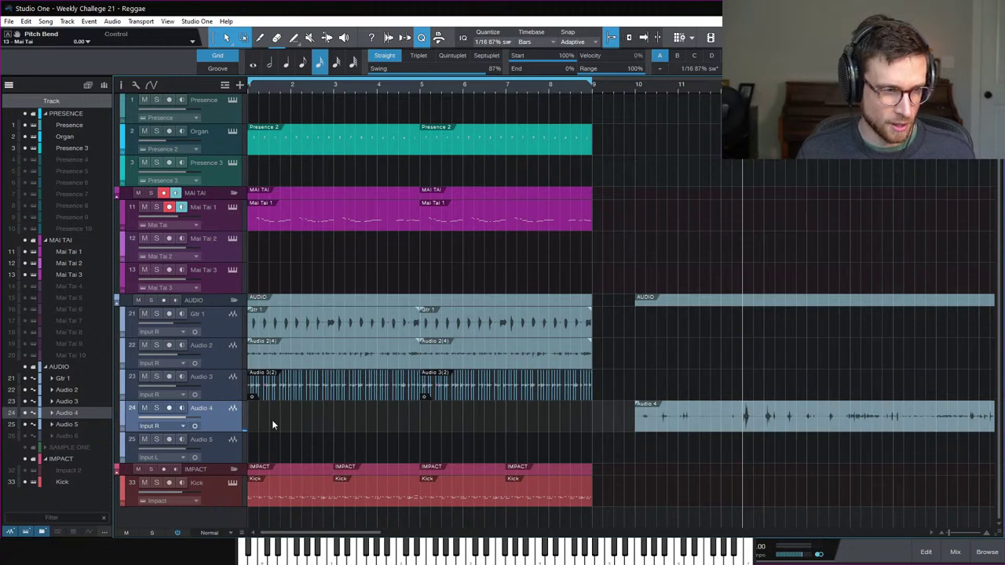
# Step: Duplicate Audio 4 twice without its events and rename the two new tracks SkellySnrL and SkellySnrR
pyautogui.rightClick(225, 427)
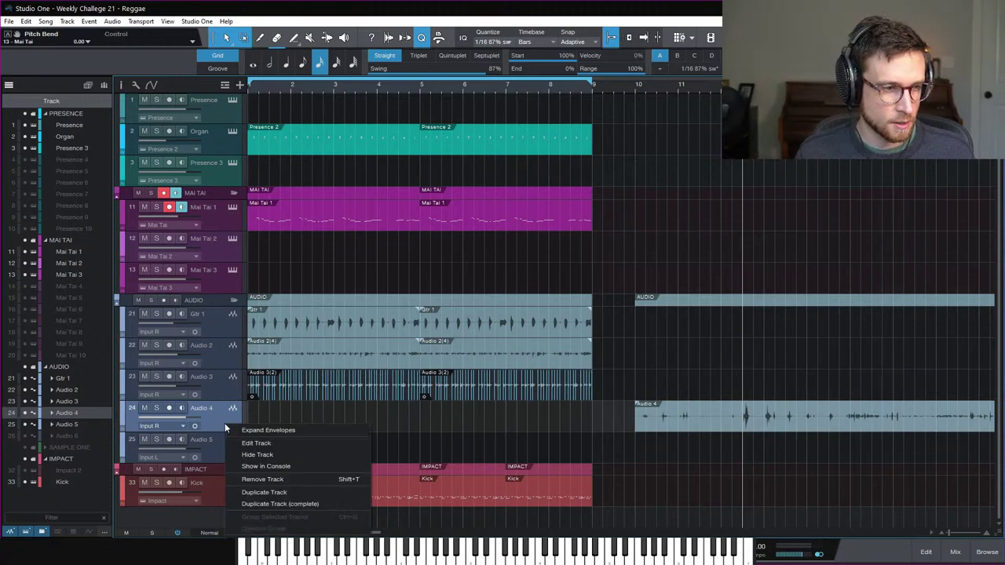
pyautogui.click(259, 479)
pyautogui.rightClick(227, 453)
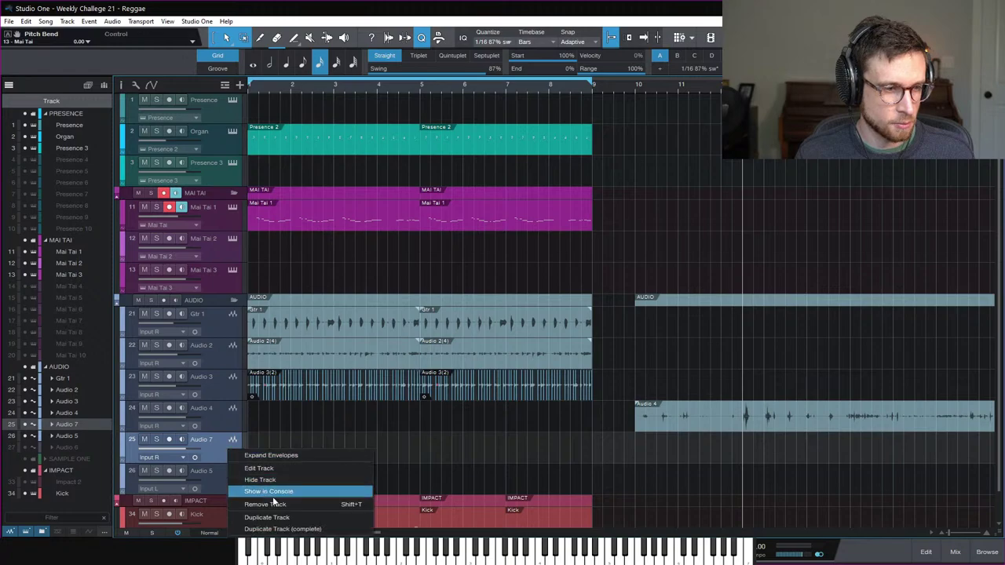
pyautogui.click(275, 518)
pyautogui.doubleClick(201, 441)
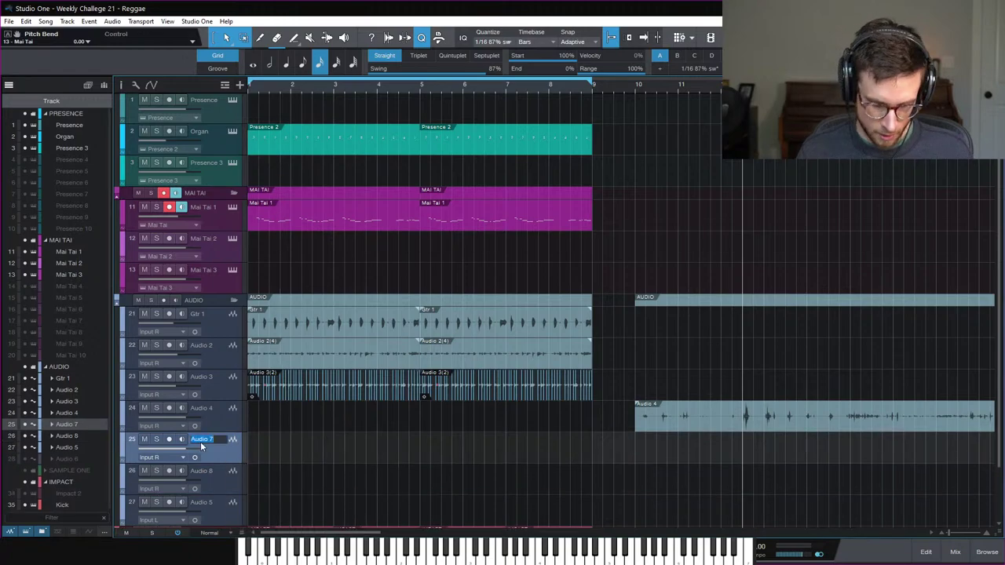
pyautogui.write('SkellySnrL')
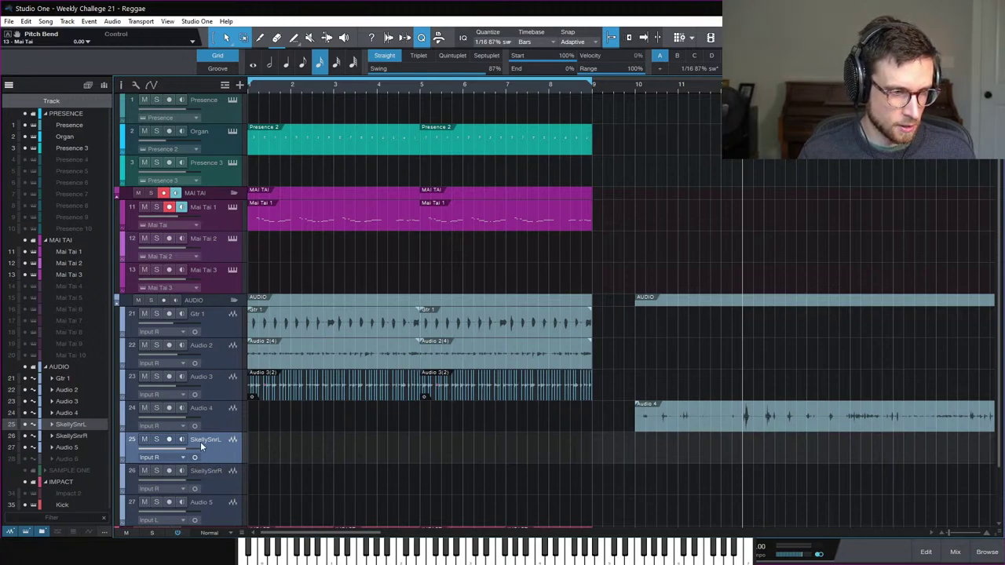
# Step: Play part of the Audio 4 take and split the event at its first loud hit after bar 12
pyautogui.press('space')
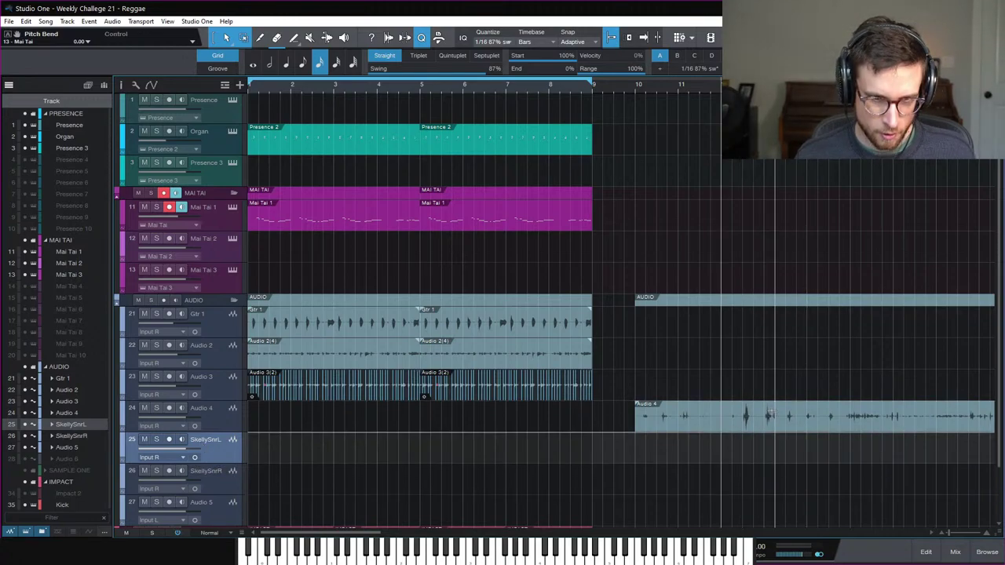
pyautogui.press('space')
pyautogui.keyDown('alt'); pyautogui.click(745, 416); pyautogui.keyUp('alt')
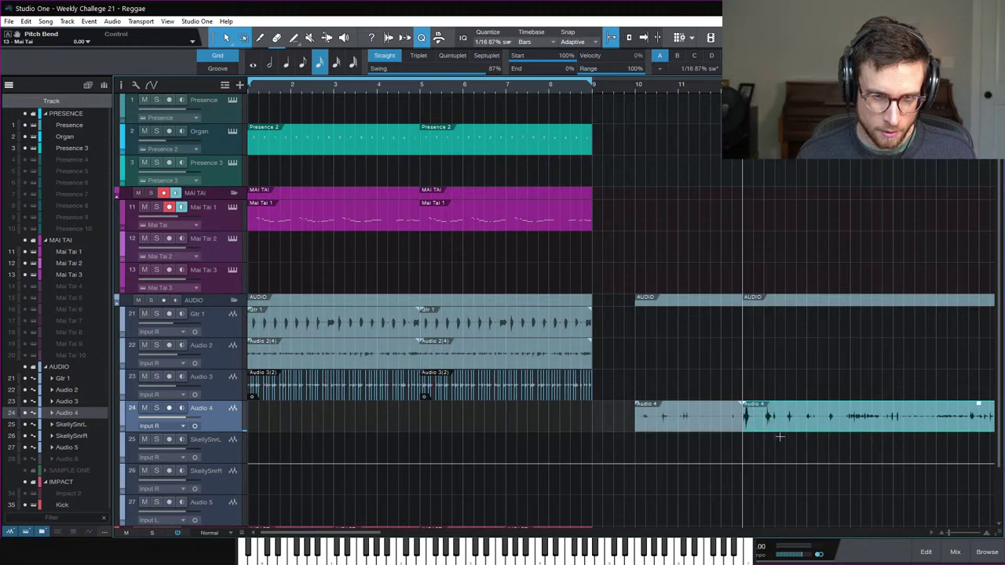
# Step: Turn off snapping and split the Audio 4 take tightly around the first loud hit and the one following it
pyautogui.press('e')
pyautogui.press('e')
pyautogui.press('e')
pyautogui.press('e')
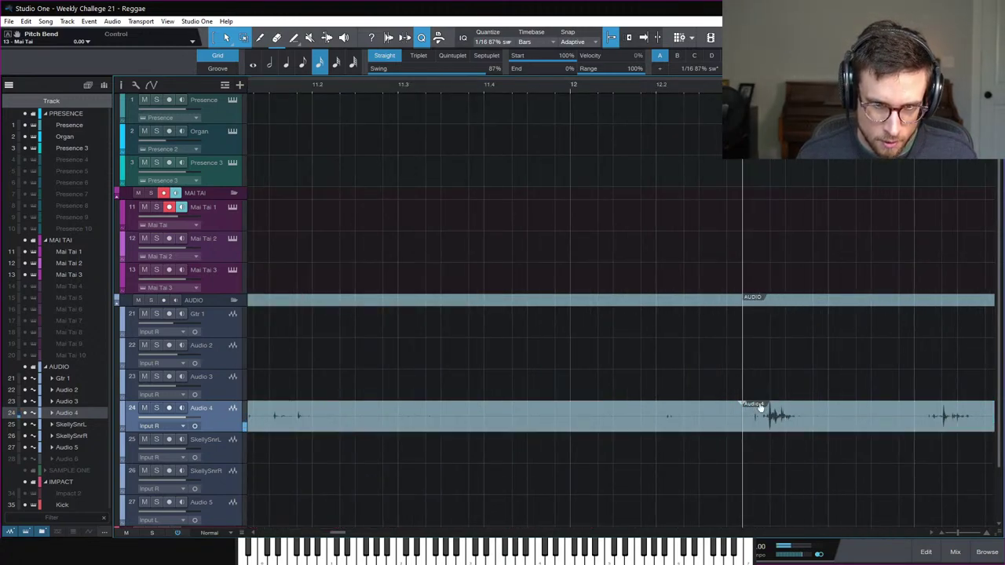
pyautogui.press('n')
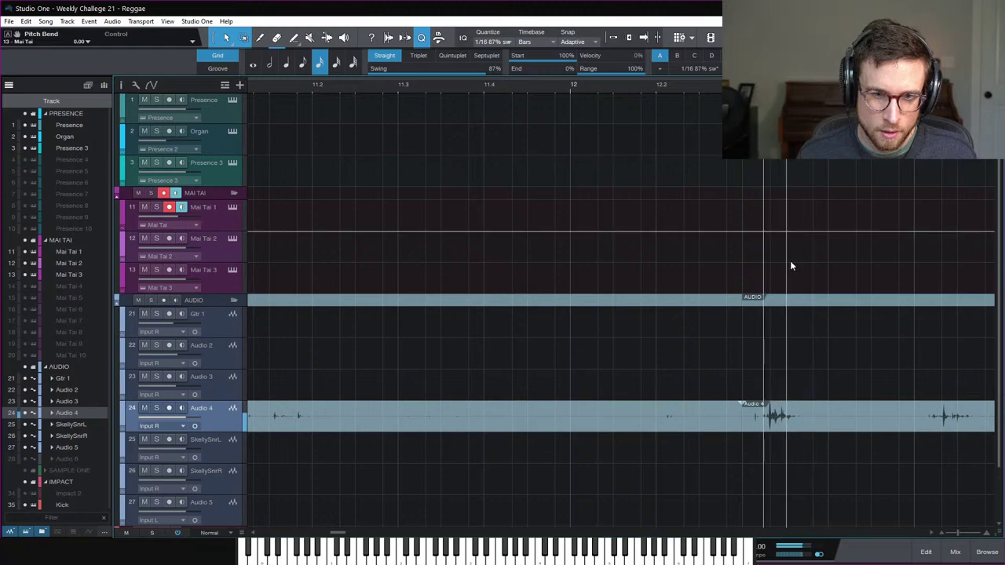
pyautogui.keyDown('alt'); pyautogui.click(762, 410); pyautogui.keyUp('alt')
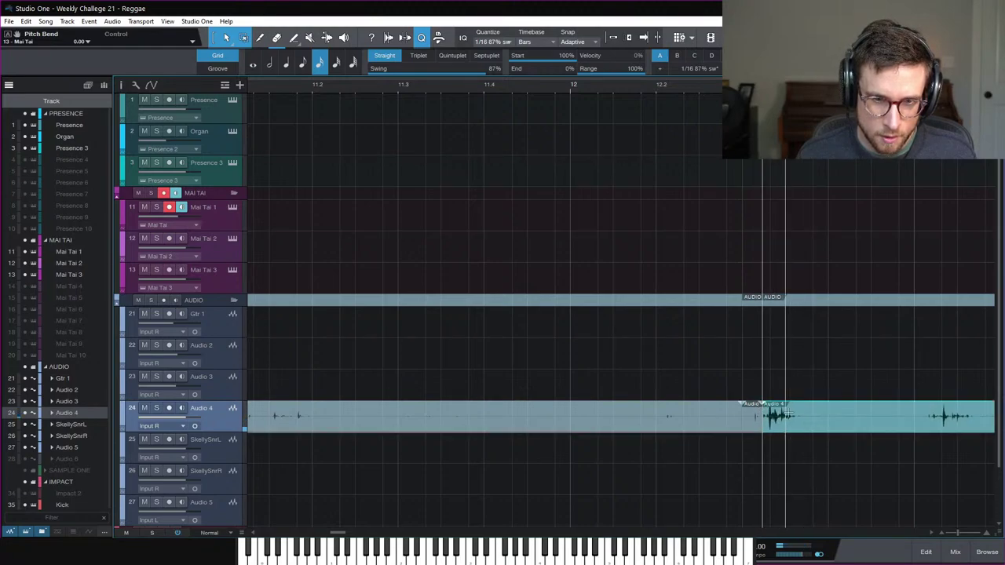
pyautogui.keyDown('alt'); pyautogui.click(803, 410); pyautogui.keyUp('alt')
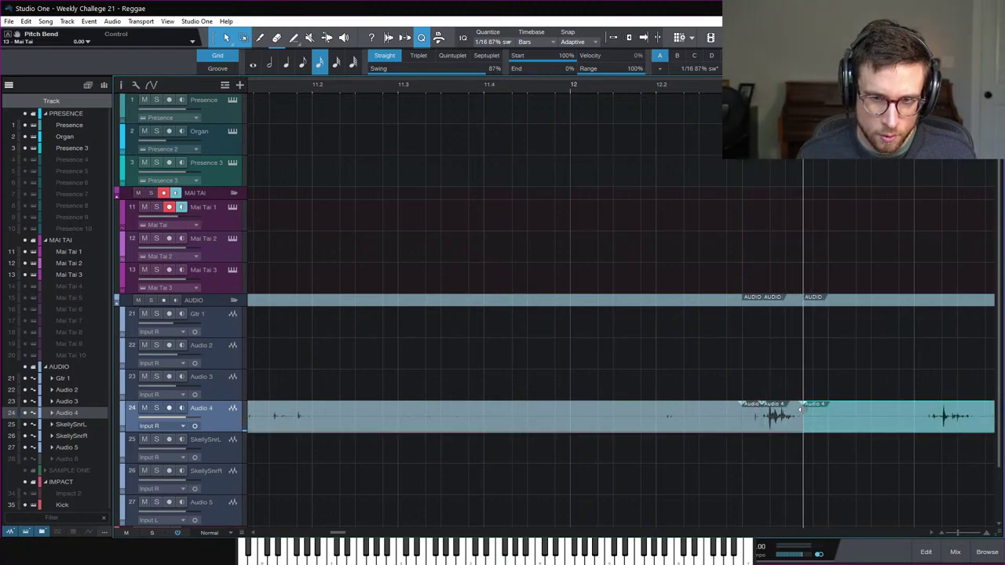
pyautogui.keyDown('alt'); pyautogui.click(929, 410); pyautogui.keyUp('alt')
pyautogui.hscroll(2, 945, 410)
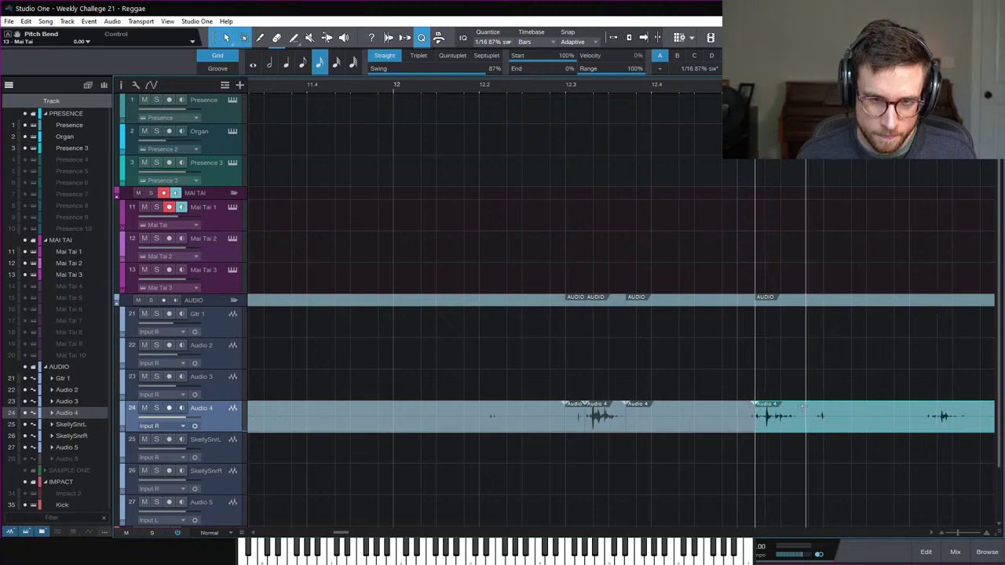
# Step: Move the first isolated hit onto SkellySnrL and the second onto SkellySnrR directly beneath it
pyautogui.click(613, 422)
pyautogui.moveTo(612, 420); pyautogui.dragTo(612, 449)
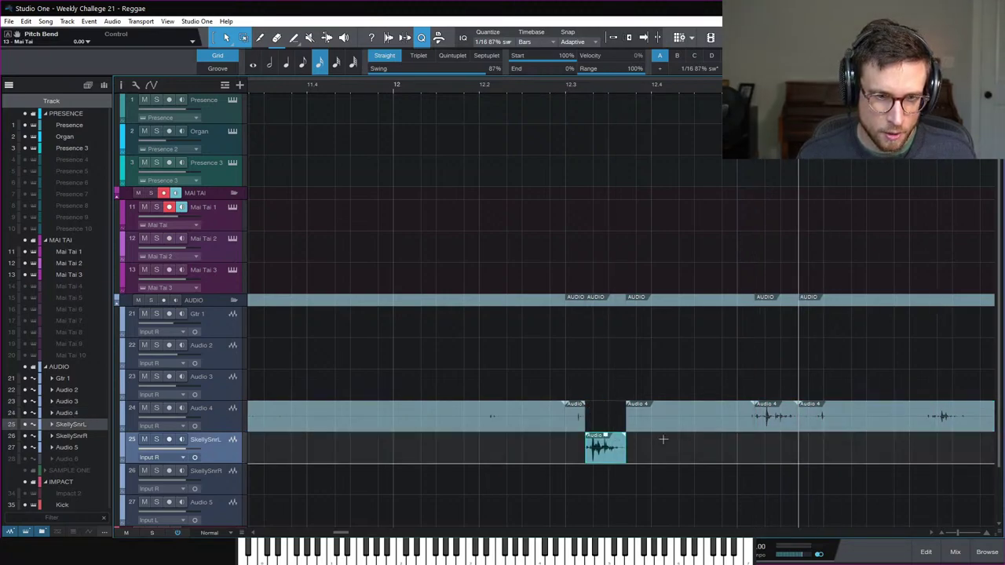
pyautogui.moveTo(793, 420); pyautogui.dragTo(620, 478)
# Step: Select both isolated hits and move them together to bar 1 of the song, just after beat 2
pyautogui.press('w')
pyautogui.press('w')
pyautogui.press('w')
pyautogui.press('w')
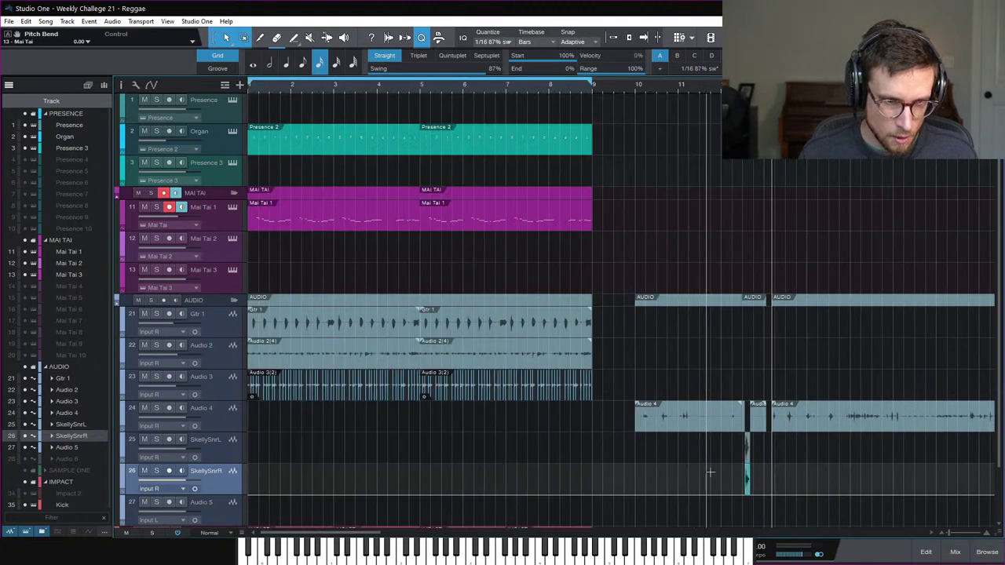
pyautogui.moveTo(729, 491); pyautogui.dragTo(749, 489)
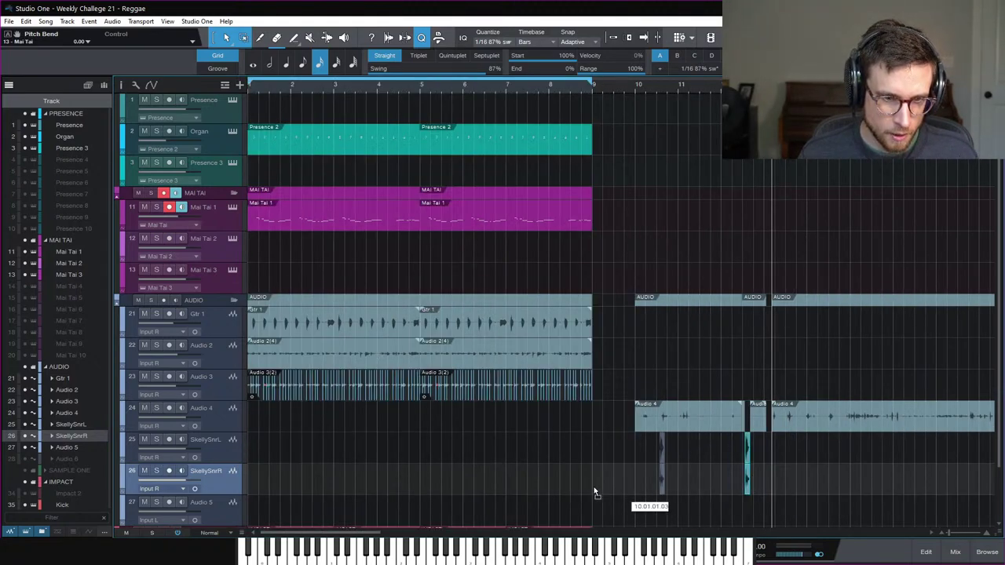
pyautogui.moveTo(595, 493); pyautogui.dragTo(259, 482)
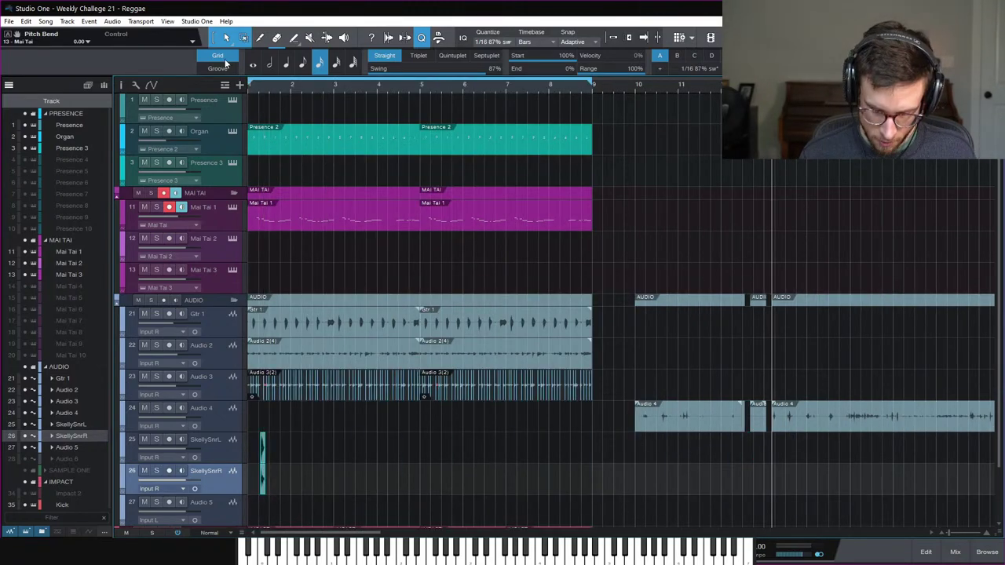
# Step: Line up both Skelly hits with beat 2 of bar 1, then shorten the events and give them fade-ins and fade-outs
pyautogui.press('e')
pyautogui.press('e')
pyautogui.press('e')
pyautogui.press('e')
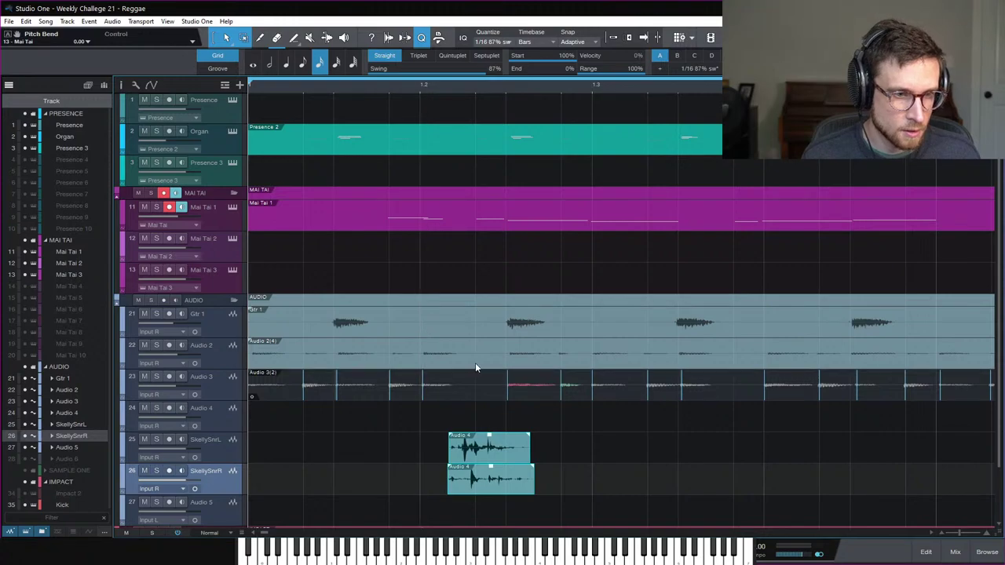
pyautogui.press('space')
pyautogui.moveTo(491, 480); pyautogui.dragTo(446, 475)
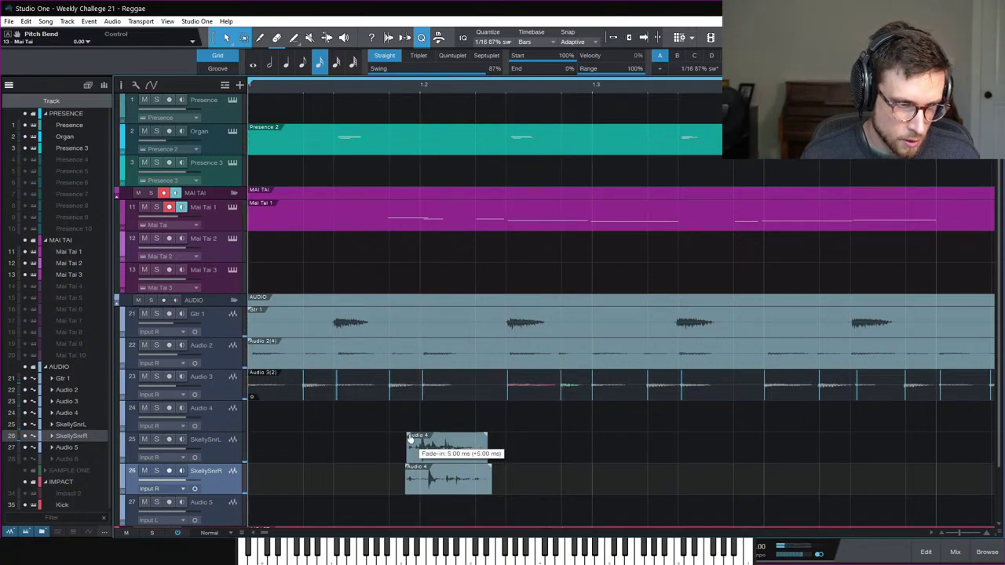
pyautogui.moveTo(406, 468); pyautogui.dragTo(462, 489)
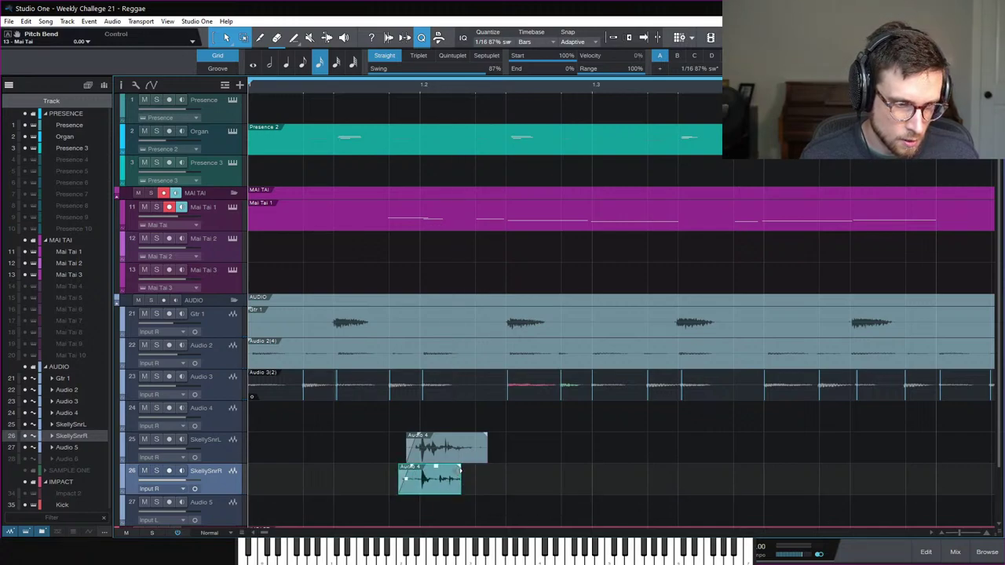
pyautogui.moveTo(484, 454); pyautogui.dragTo(438, 443)
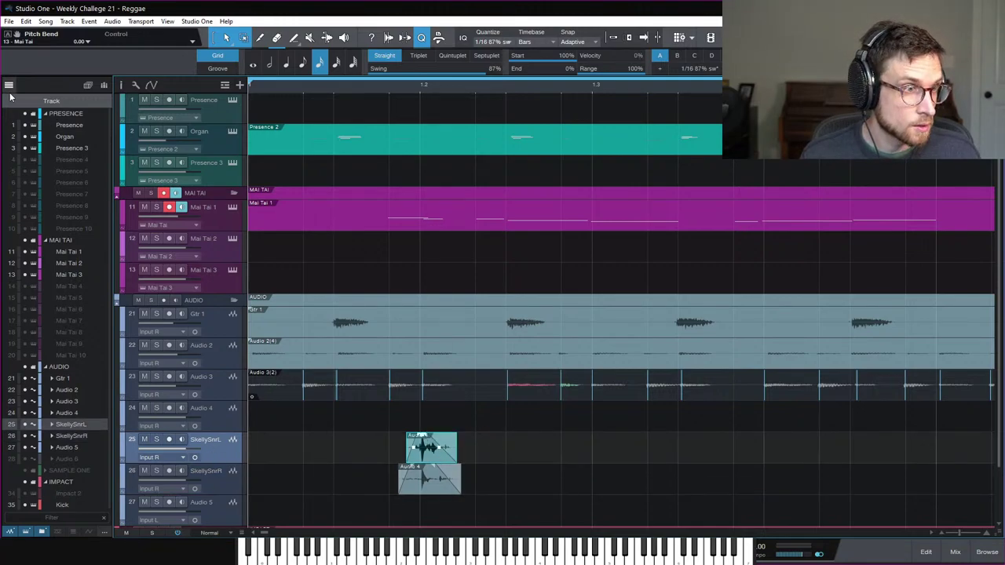
# Step: Pan SkellySnrL fully left and SkellySnrR fully right in the track inspector, and play the loop to hear them
pyautogui.click(8, 84)
pyautogui.click(17, 85)
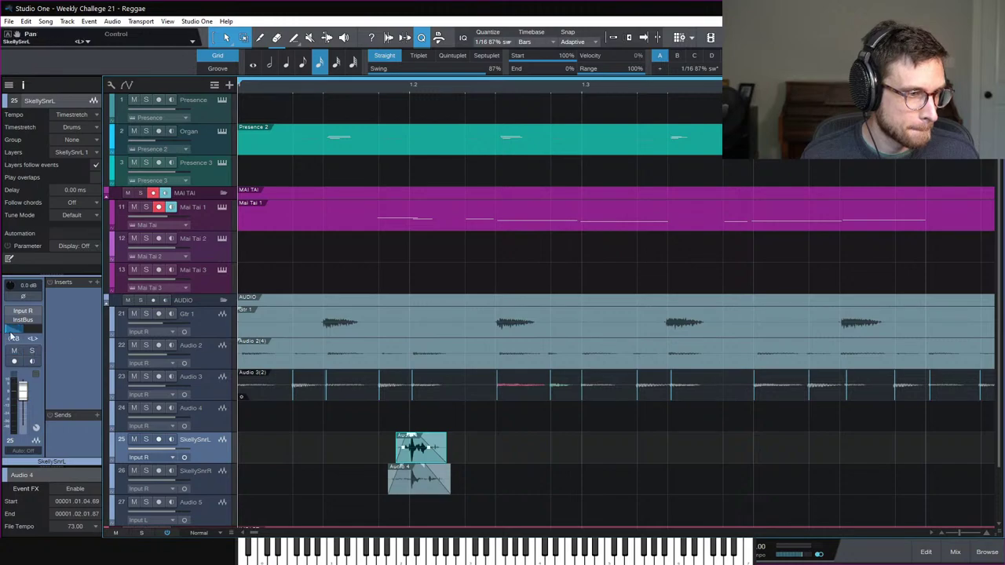
pyautogui.click(207, 493)
pyautogui.moveTo(43, 334); pyautogui.dragTo(43, 326)
pyautogui.press('space')
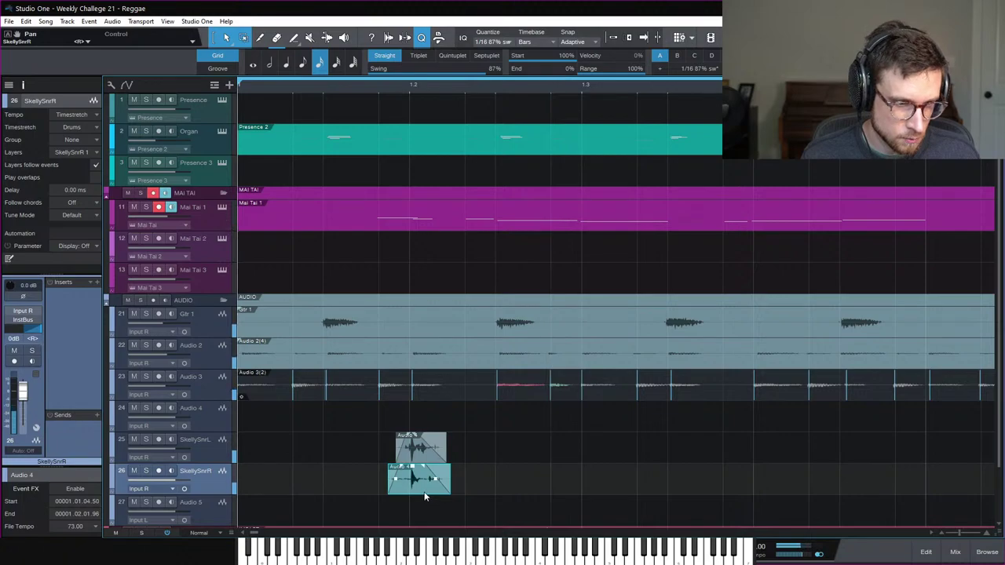
# Step: Nudge the SkellySnrR hit slightly later than the SkellySnrL hit, reshape its fade-out, and play the loop to check the timing
pyautogui.moveTo(427, 491); pyautogui.dragTo(444, 494)
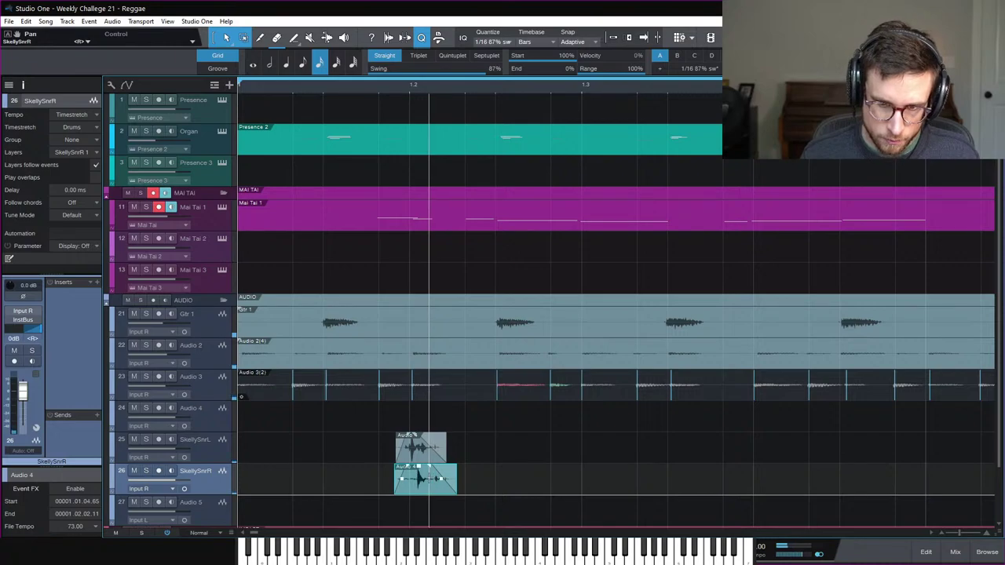
pyautogui.press('space')
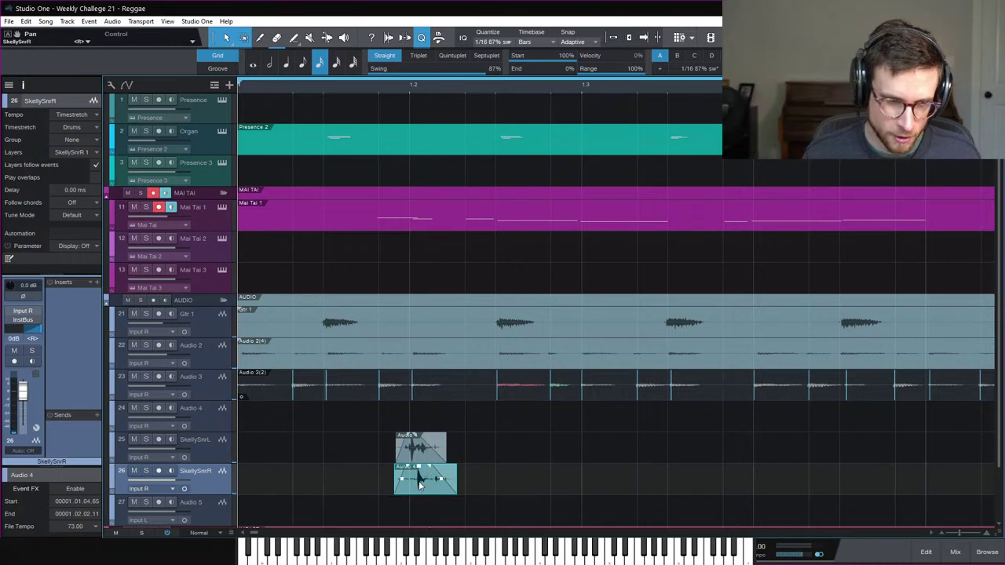
pyautogui.press('space')
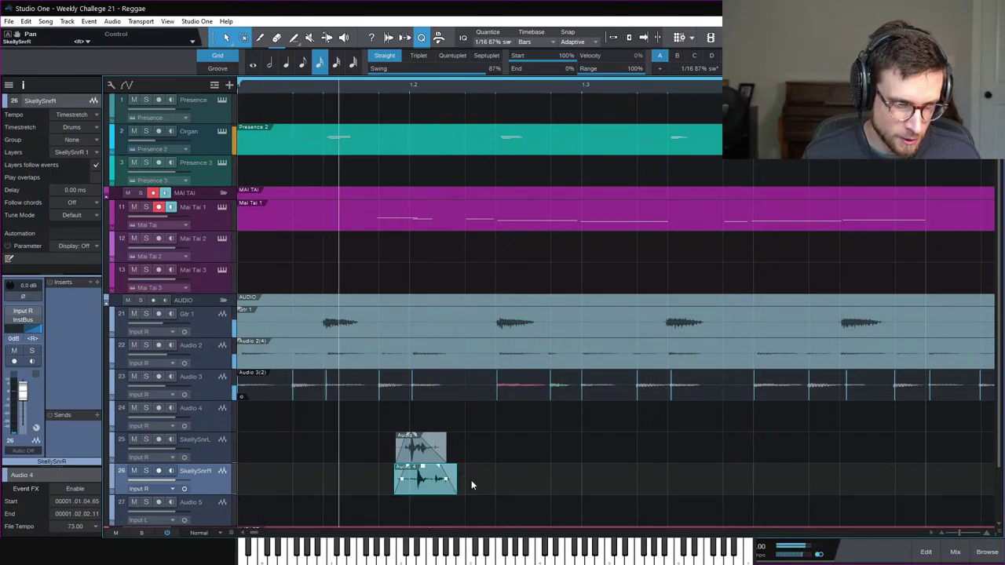
pyautogui.moveTo(445, 466); pyautogui.dragTo(416, 476)
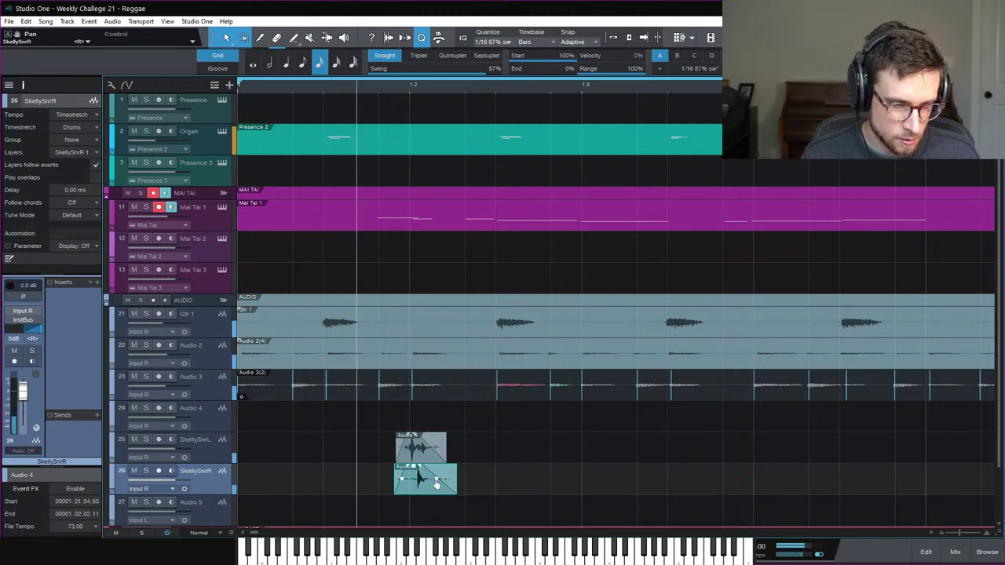
pyautogui.press('space')
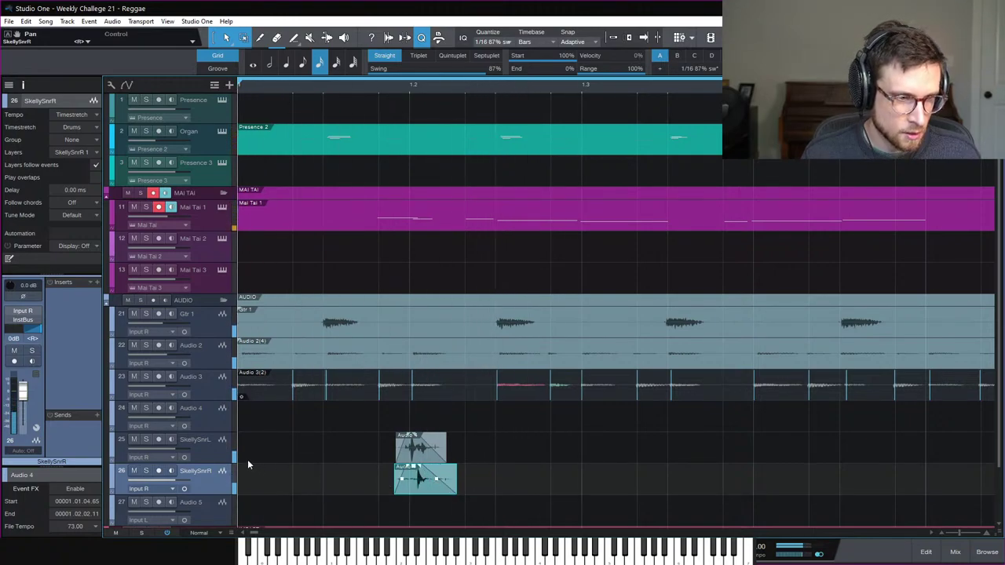
# Step: Select the SkellySnrL and SkellySnrR channels in the mixer and route both to a new bus named SkellySnr
pyautogui.click(206, 452)
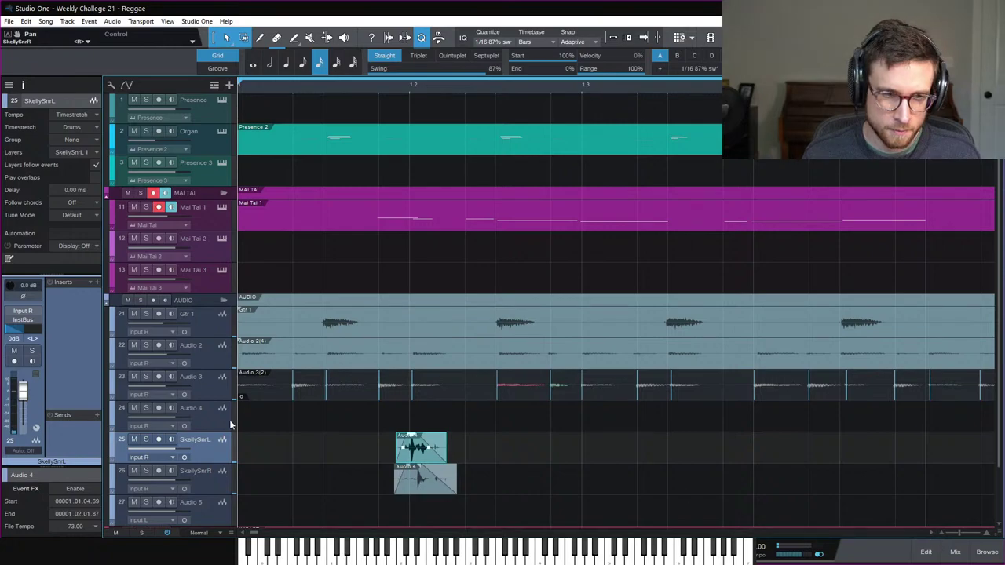
pyautogui.click(955, 553)
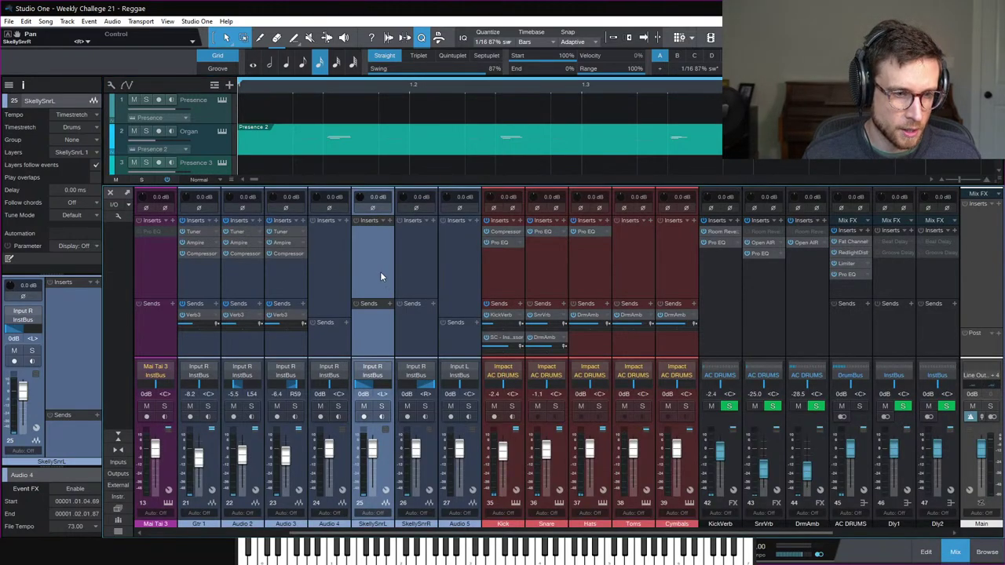
pyautogui.keyDown('shift'); pyautogui.click(408, 275); pyautogui.keyUp('shift')
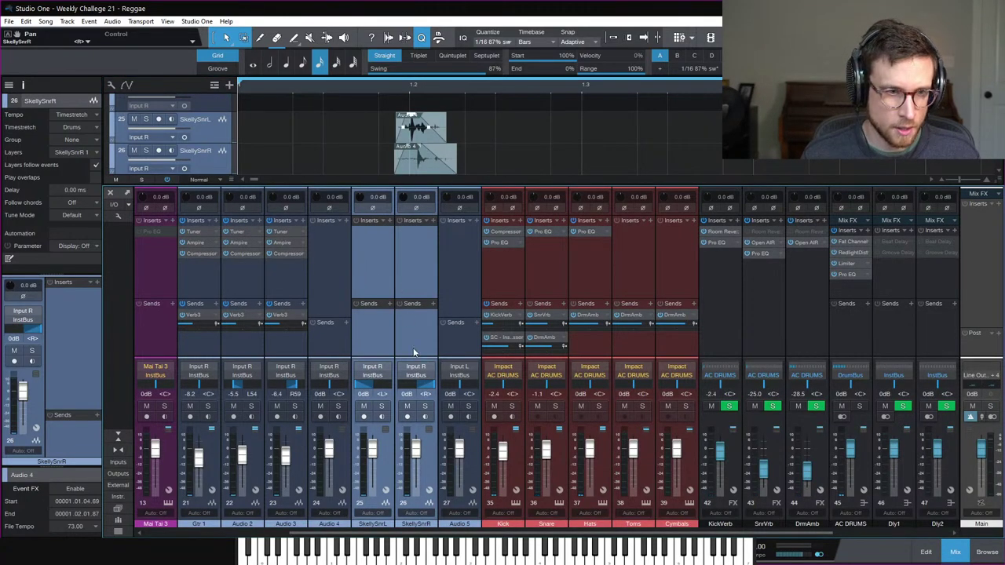
pyautogui.rightClick(415, 286)
pyautogui.click(443, 386)
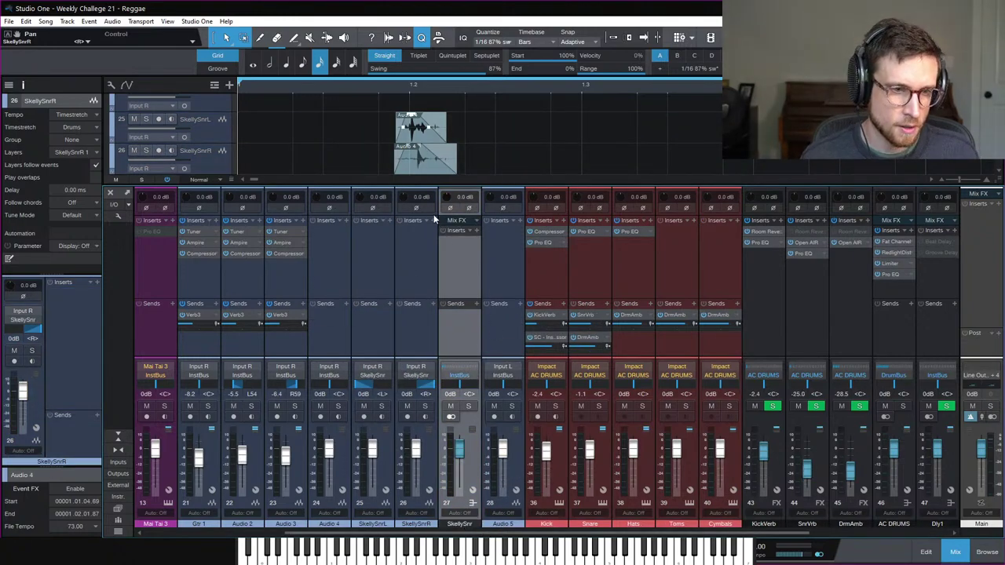
# Step: Insert Pro EQ on the SkellySnr bus with a 24 dB/Oct low cut at 871 Hz and an 11.11 dB high shelf at 5.81 kHz
pyautogui.click(476, 232)
pyautogui.write('pro eq')
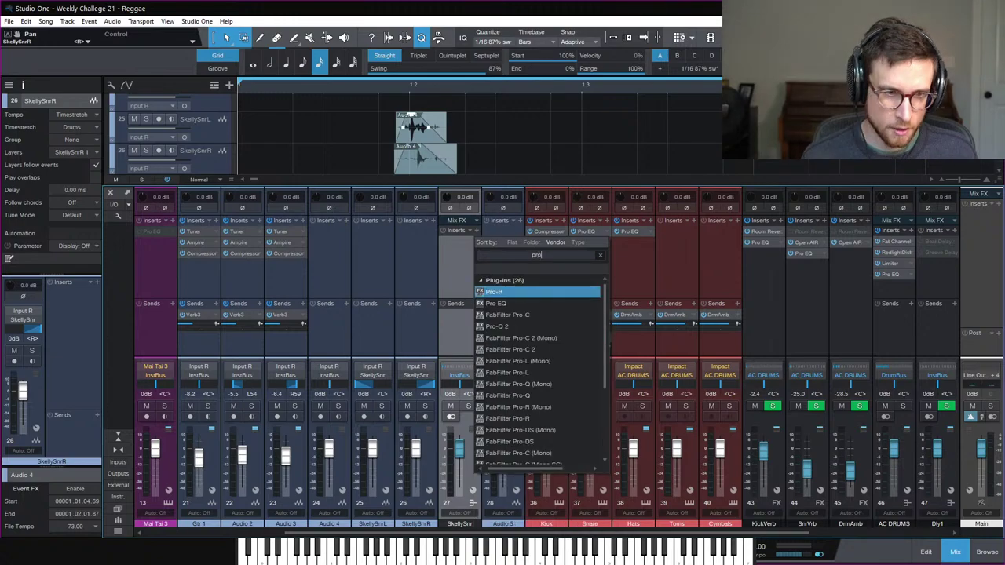
pyautogui.press('Return')
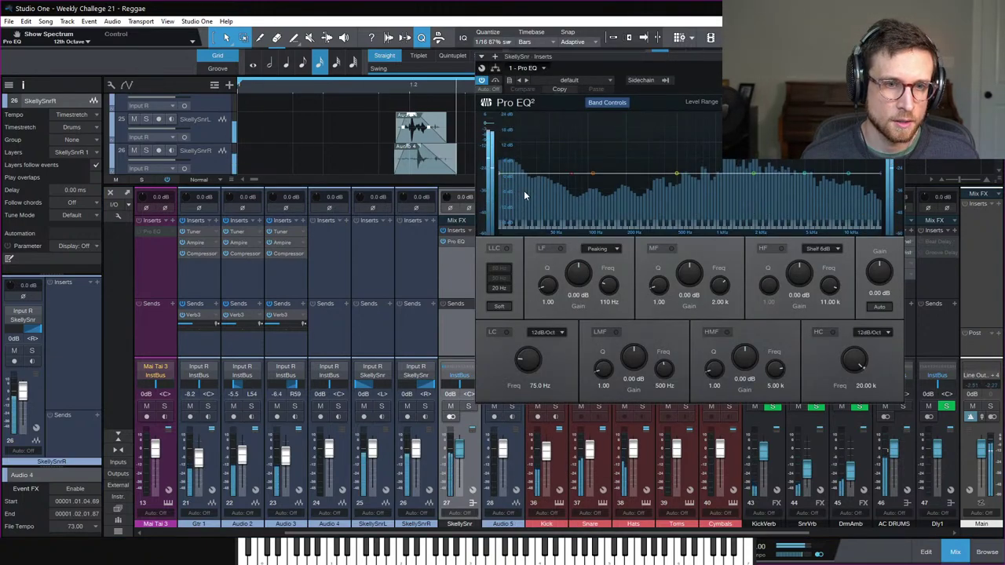
pyautogui.click(507, 333)
pyautogui.click(550, 332)
pyautogui.click(548, 369)
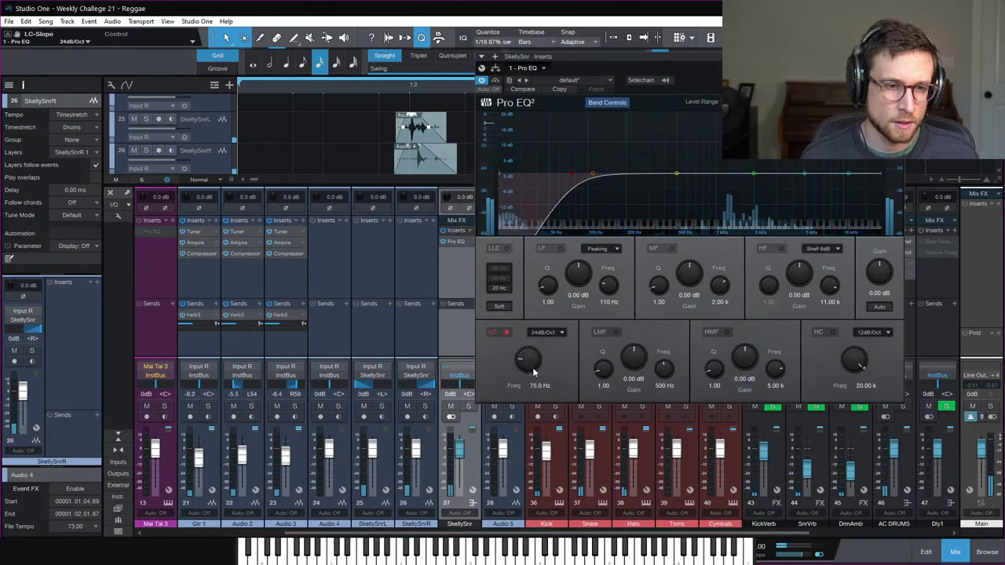
pyautogui.scroll(15, 533, 367)
pyautogui.scroll(5, 534, 366)
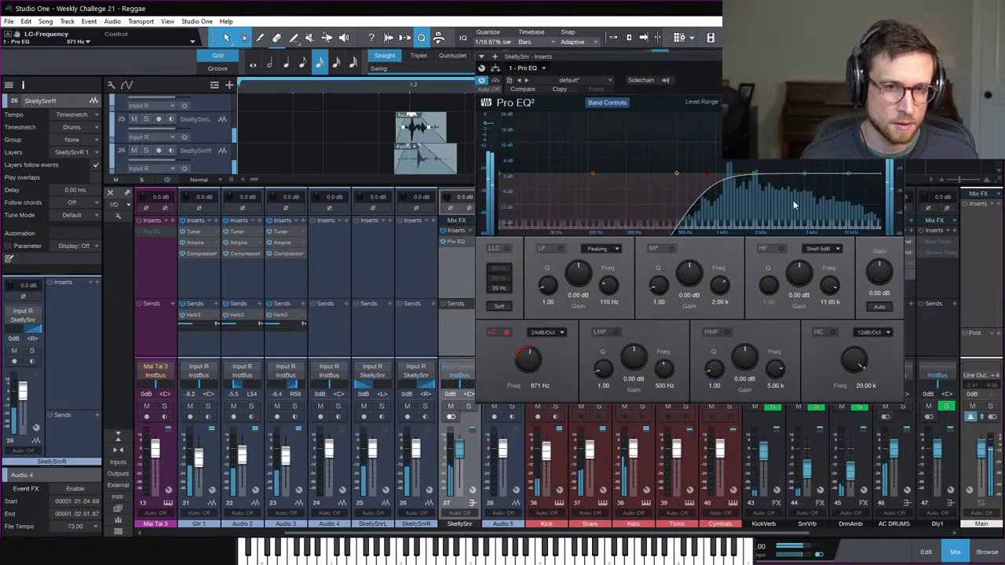
pyautogui.moveTo(848, 173); pyautogui.dragTo(811, 147)
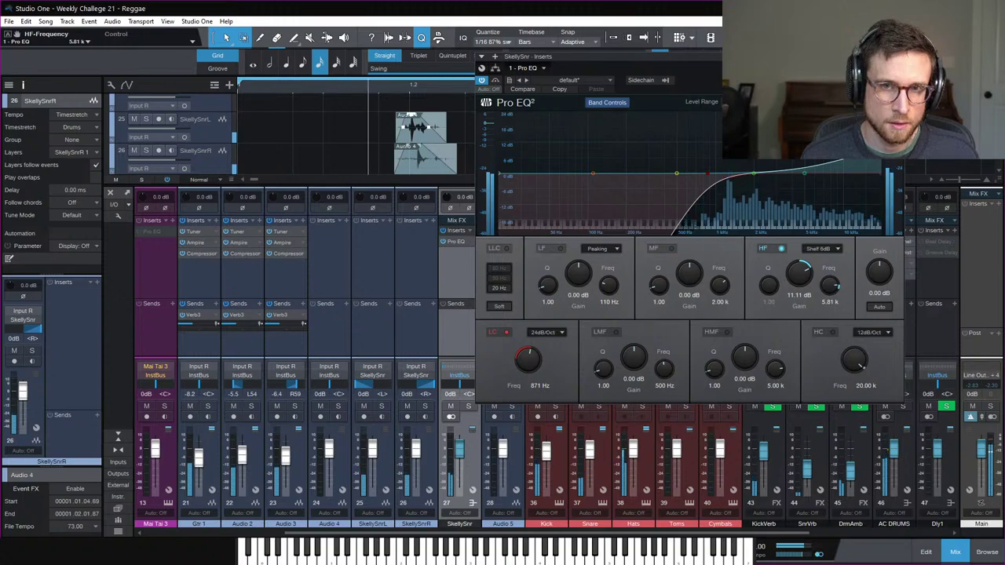
pyautogui.click(458, 326)
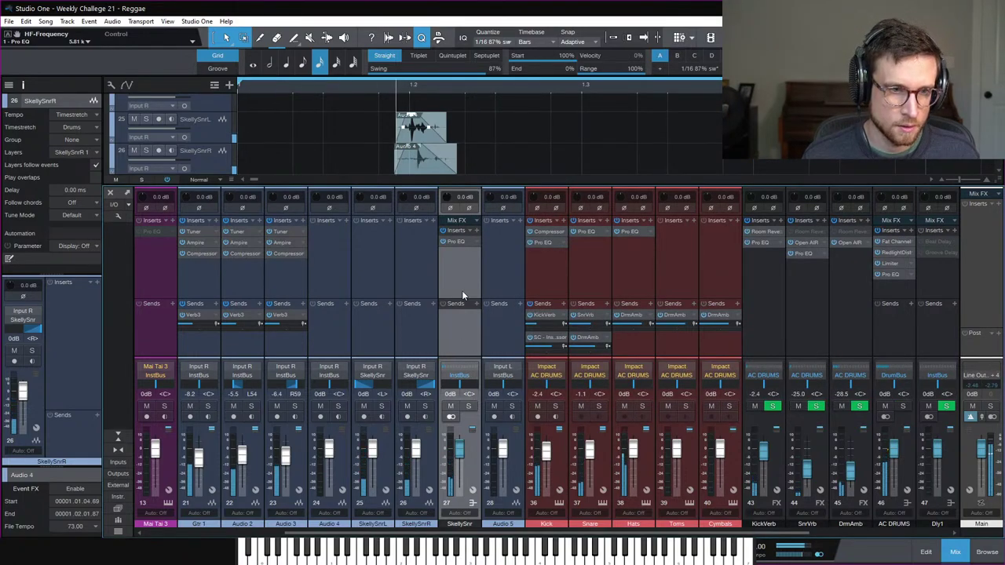
# Step: Add a Compressor to the SkellySnr bus with ratio 4.7:1, threshold -19.36 dB, attack 5.54 ms and release 54 ms
pyautogui.click(476, 231)
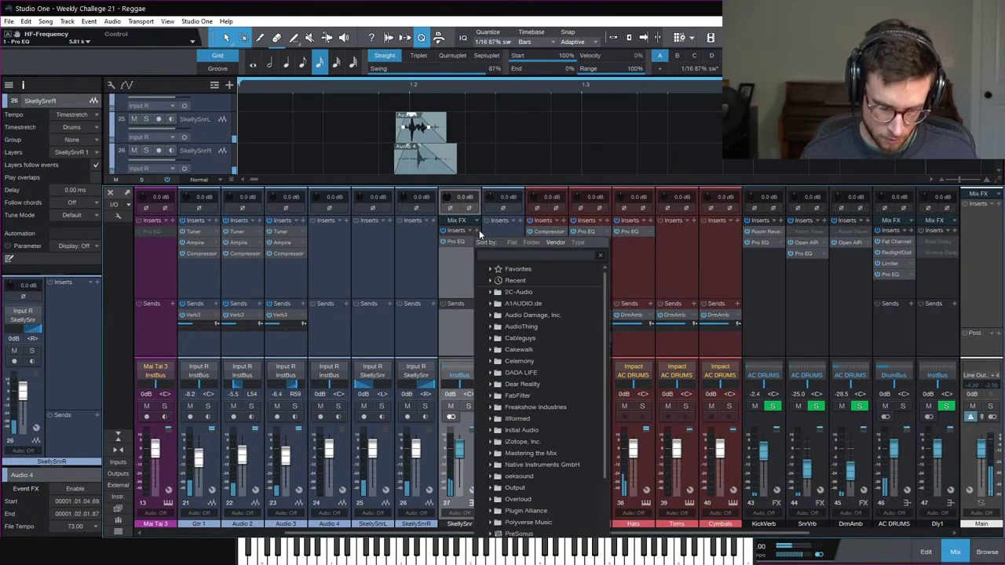
pyautogui.write('compressor')
pyautogui.press('Return')
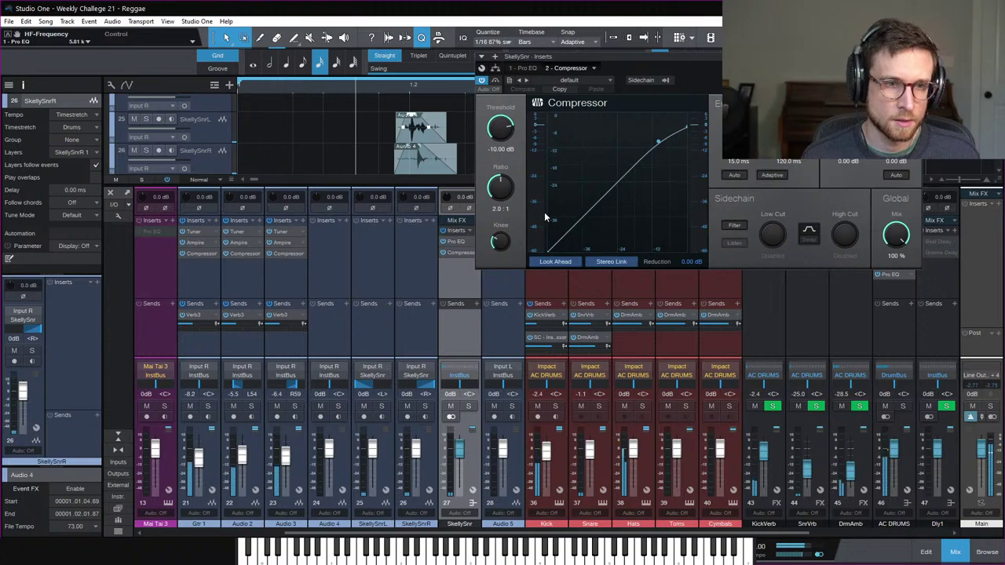
pyautogui.press('space')
pyautogui.moveTo(508, 198); pyautogui.dragTo(505, 186)
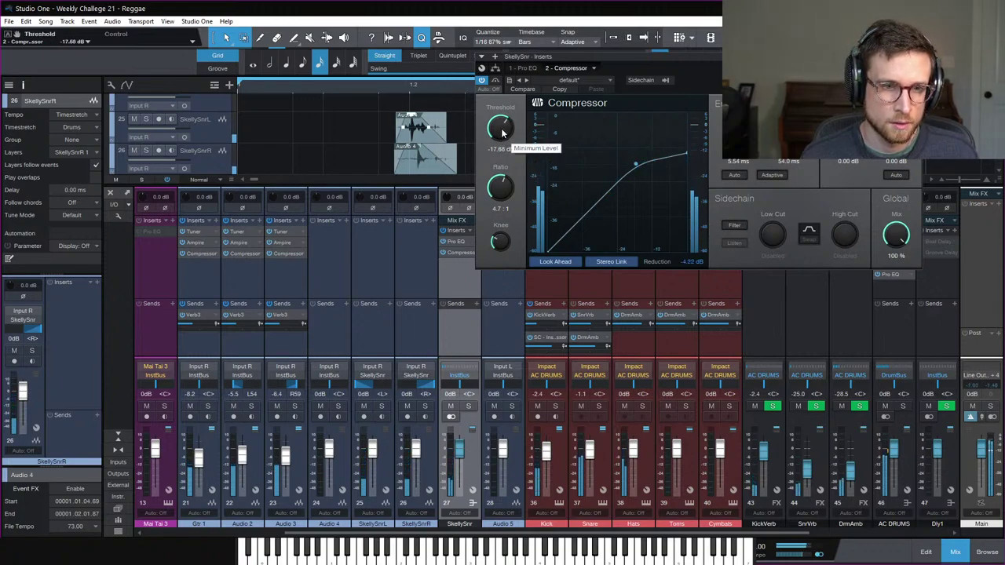
pyautogui.moveTo(502, 132); pyautogui.dragTo(501, 132)
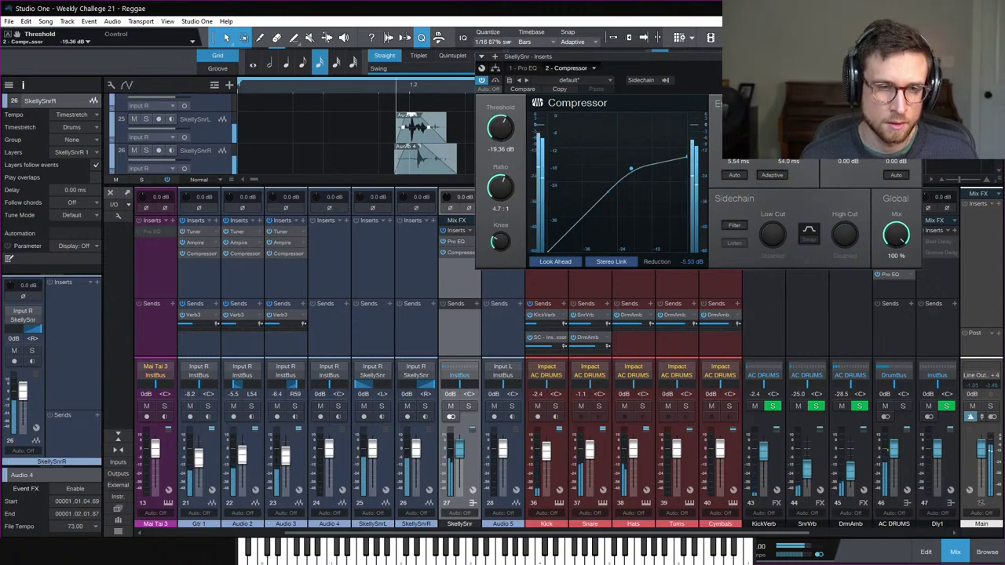
pyautogui.click(541, 283)
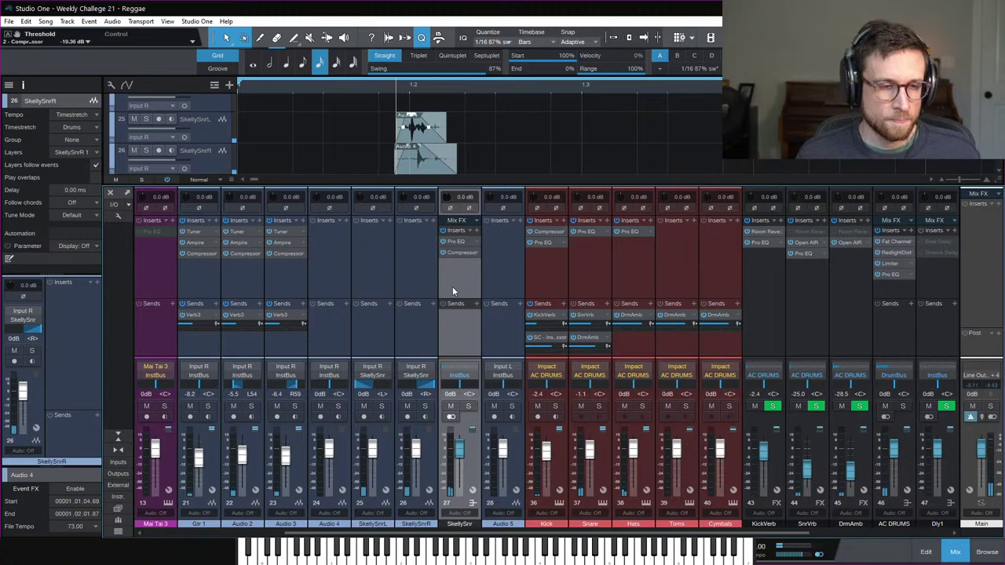
# Step: Move both Skelly hits together from beat 2 to beat 4 of bar 1 in the arrangement and play the loop
pyautogui.click(954, 552)
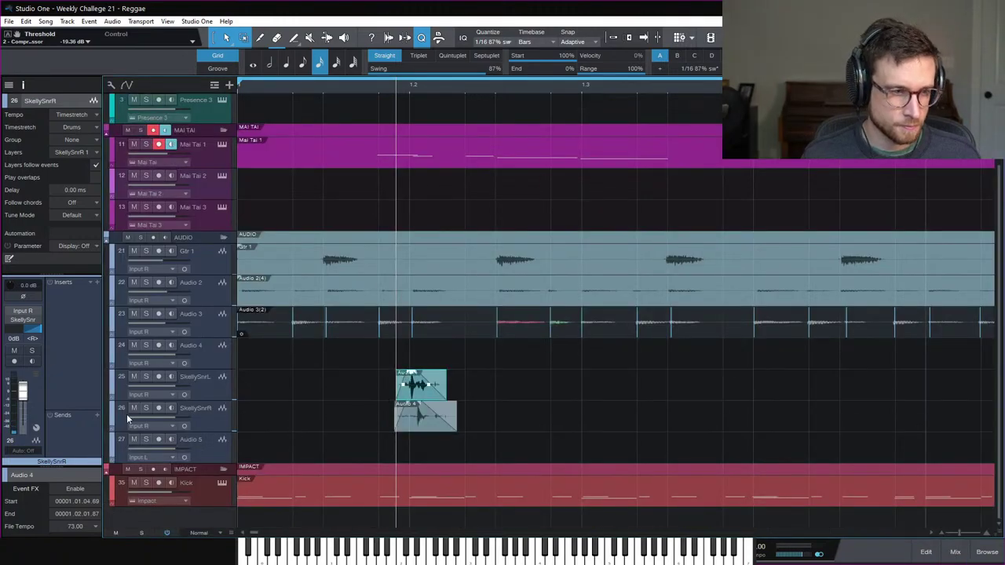
pyautogui.click(956, 552)
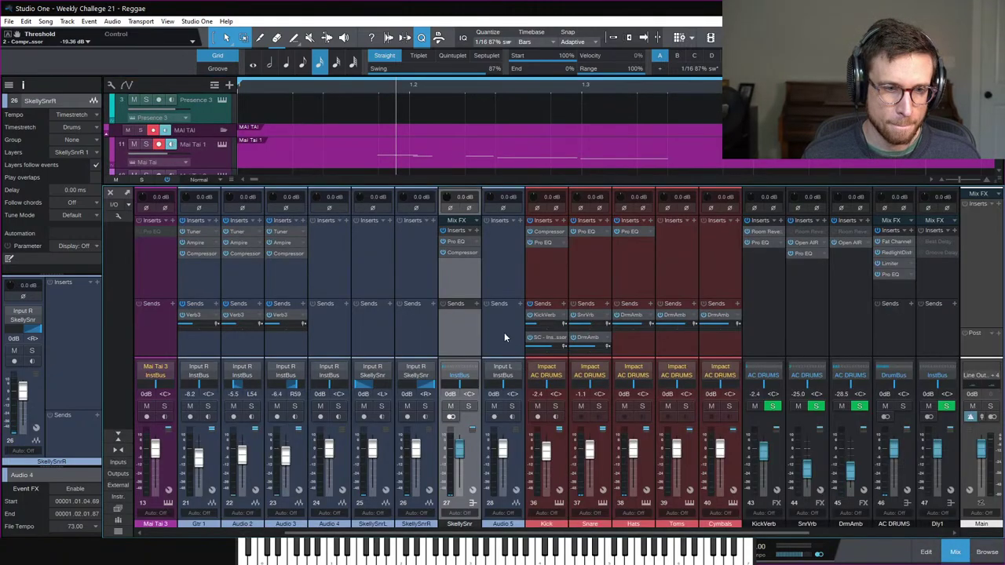
pyautogui.click(956, 552)
pyautogui.press('w')
pyautogui.press('w')
pyautogui.press('w')
pyautogui.press('w')
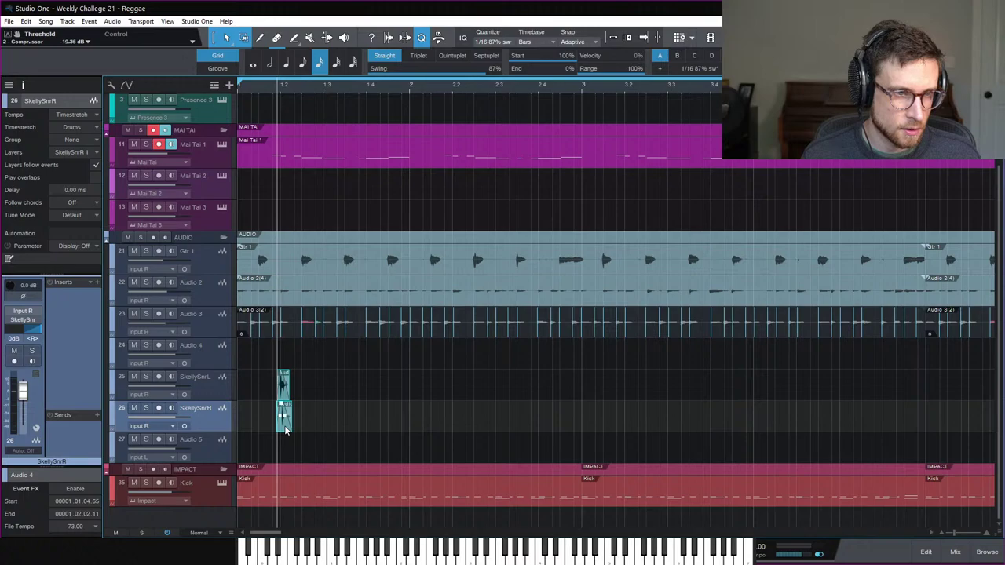
pyautogui.moveTo(285, 429); pyautogui.dragTo(374, 430)
pyautogui.hotkey('ctrl', 'z')
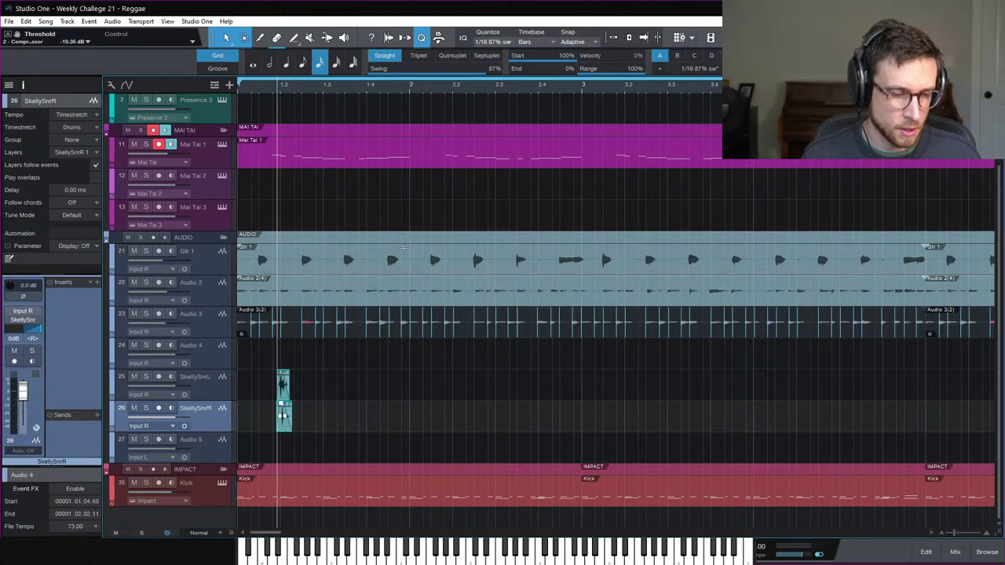
pyautogui.moveTo(285, 430); pyautogui.dragTo(369, 424)
pyautogui.press('space')
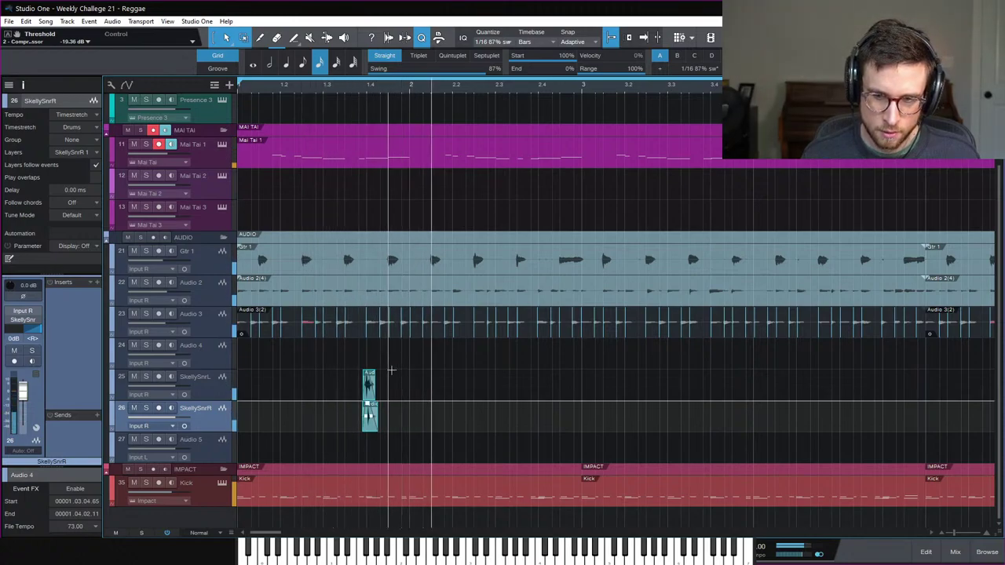
# Step: Copy the pair of Skelly hits to beat 4 of bar 2, then duplicate both pairs into bars 3 and 4
pyautogui.press('space')
pyautogui.moveTo(370, 414); pyautogui.dragTo(541, 435)
pyautogui.moveTo(603, 391); pyautogui.dragTo(291, 426)
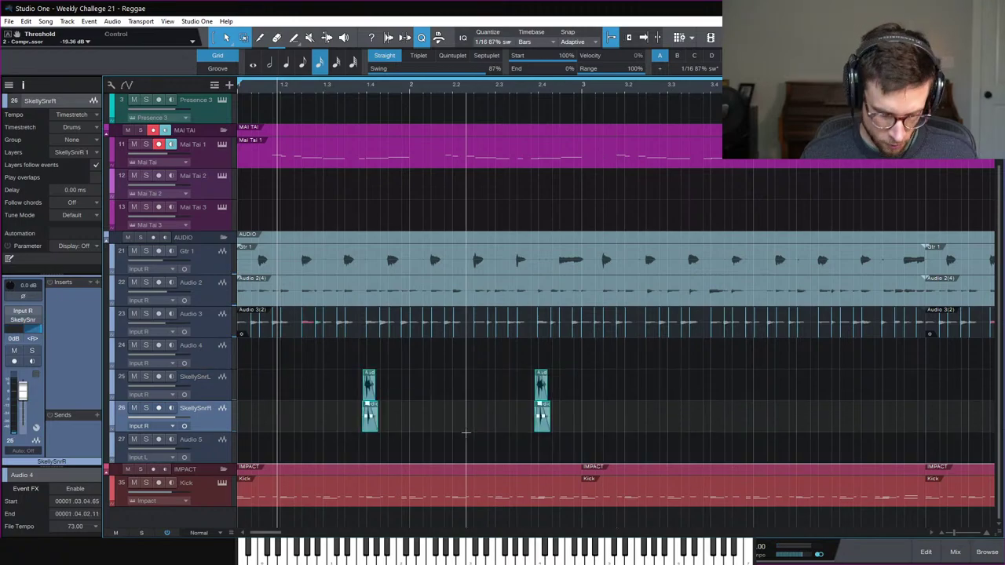
pyautogui.press('d')
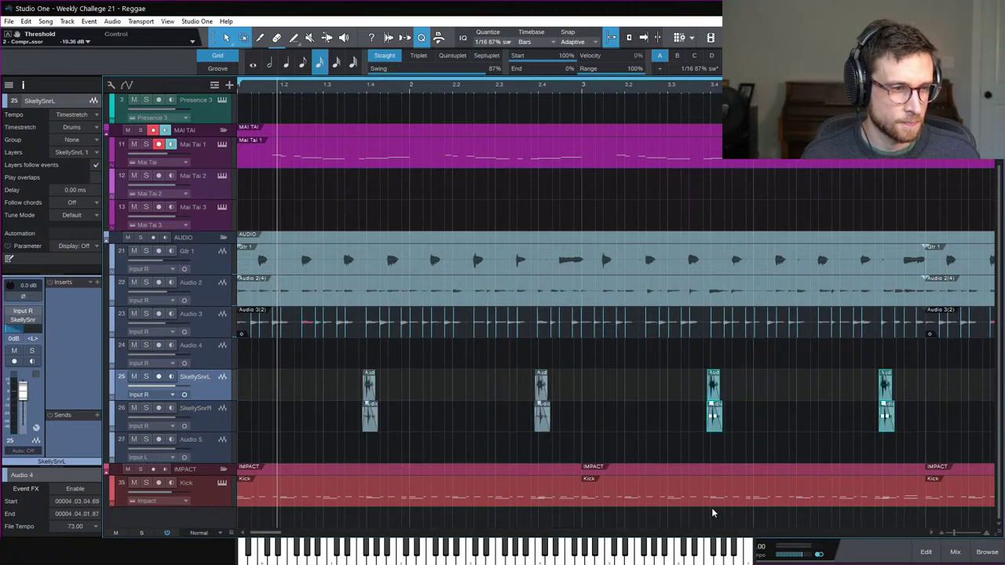
# Step: Add Room Reverb to the SkellySnr bus in HQ mode, with the M. Hall type and a length of 630 ms
pyautogui.click(955, 552)
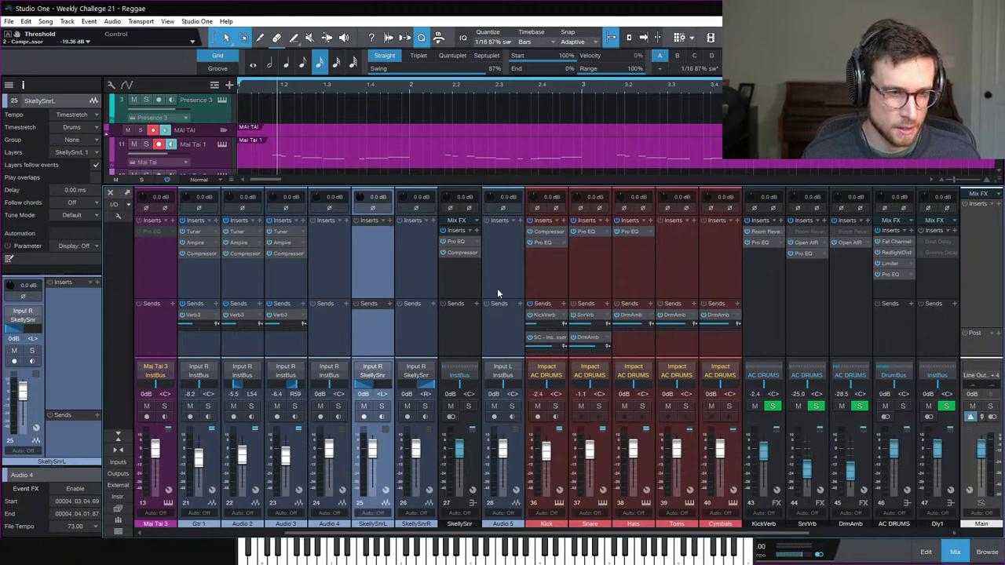
pyautogui.click(478, 229)
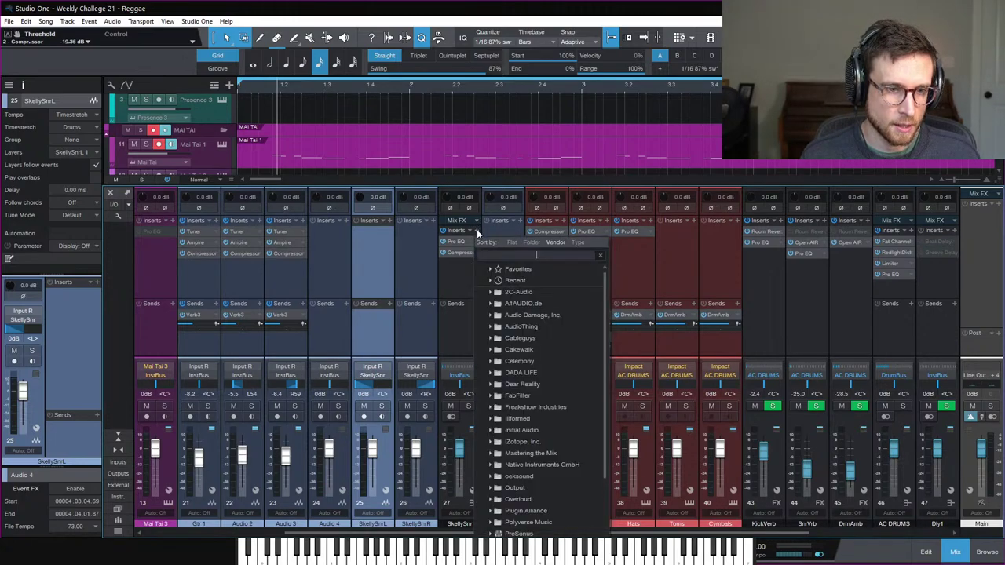
pyautogui.write('roo')
pyautogui.click(546, 290)
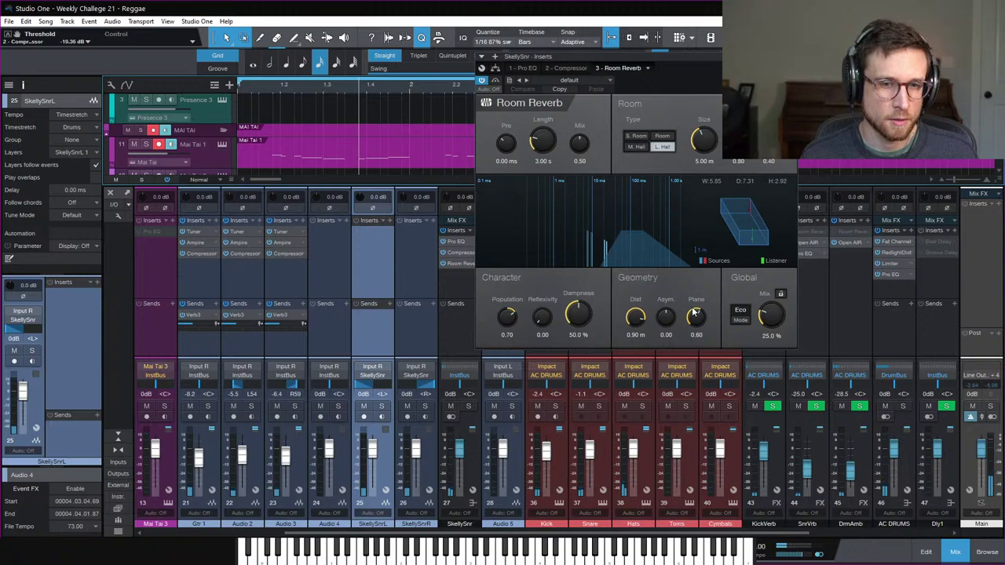
pyautogui.click(738, 319)
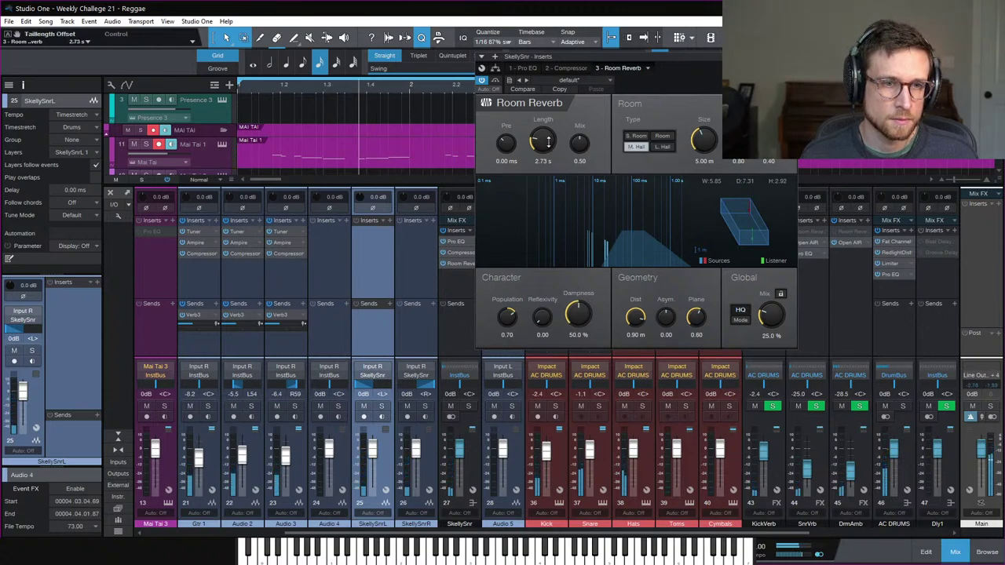
pyautogui.moveTo(548, 141); pyautogui.dragTo(553, 182)
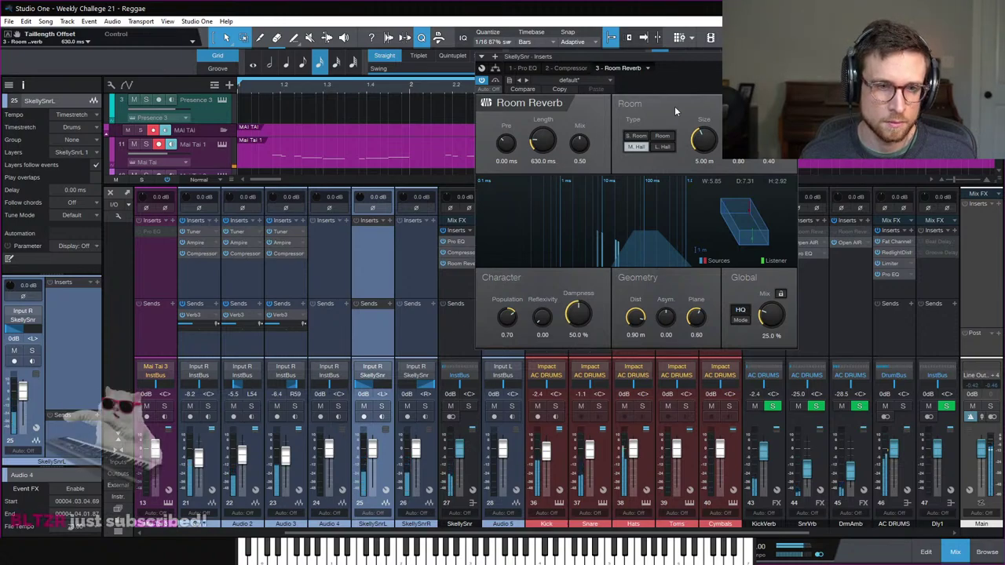
pyautogui.press('Escape')
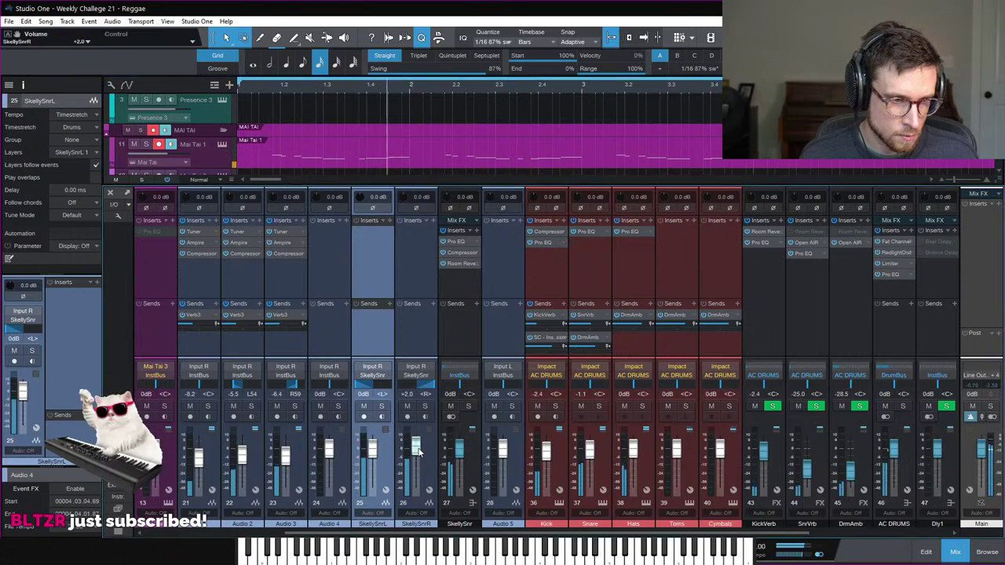
# Step: Raise the SkellySnrR channel level to +2.0 dB in the mixer while the loop plays
pyautogui.scroll(2, 421, 453)
pyautogui.scroll(3, 421, 449)
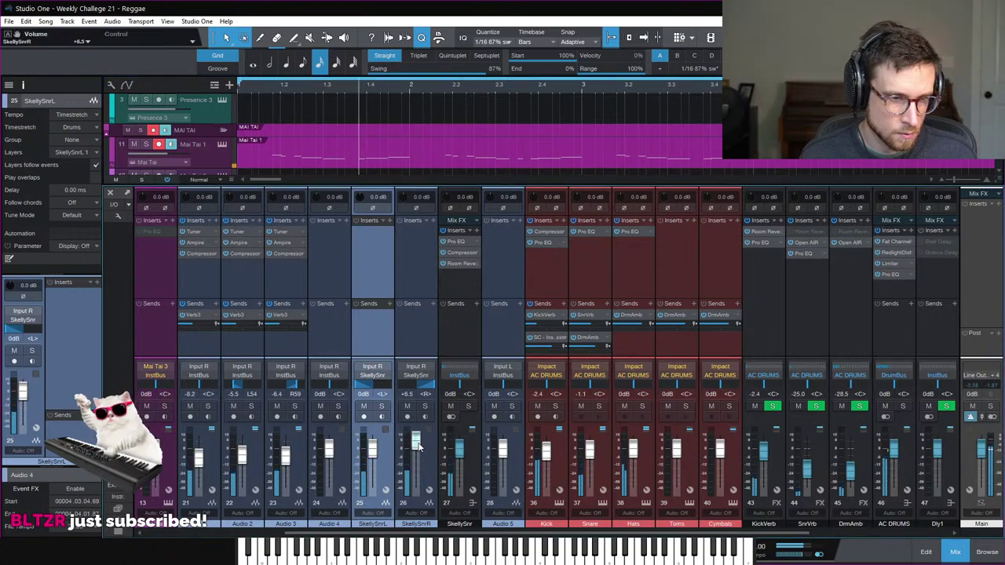
pyautogui.scroll(-1, 420, 449)
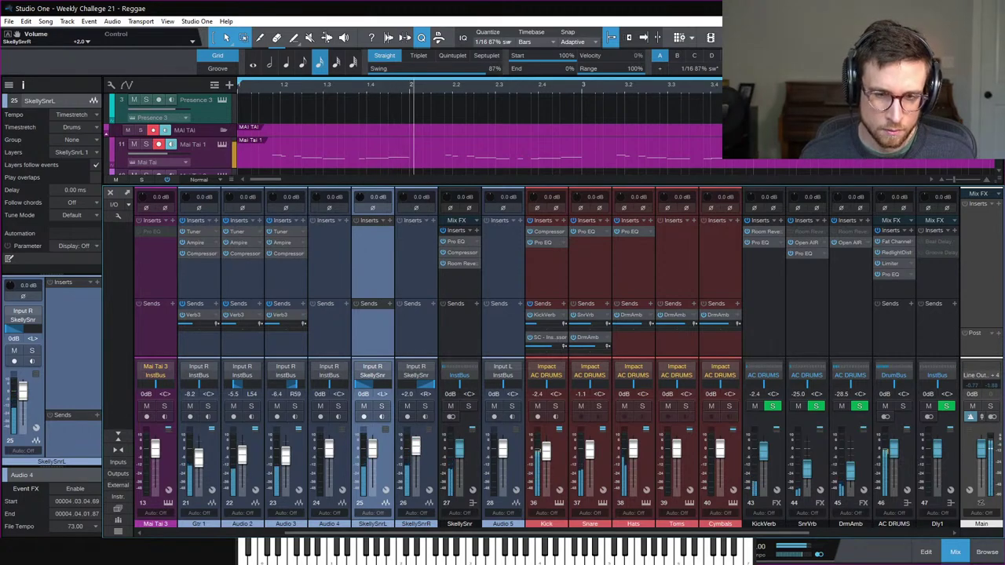
# Step: Set the SkellySnr bus level to -5.5 dB in the mixer, save the song and play the loop
pyautogui.click(956, 552)
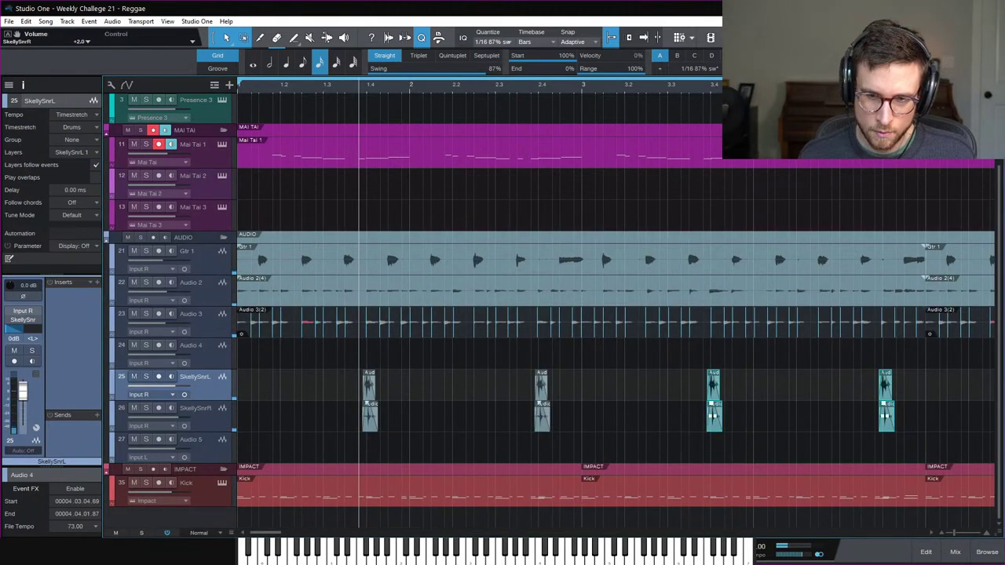
pyautogui.click(955, 552)
pyautogui.click(465, 347)
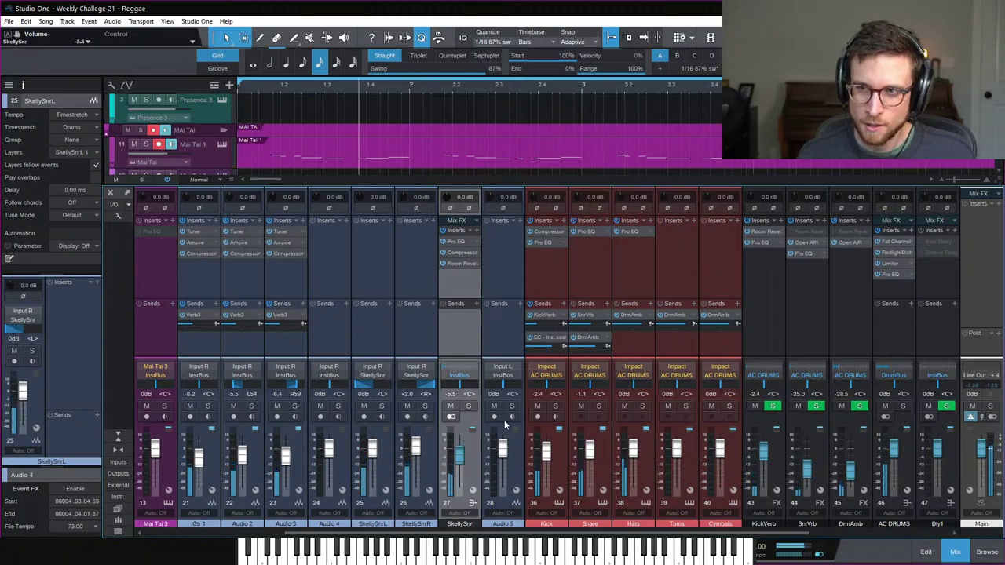
pyautogui.click(957, 553)
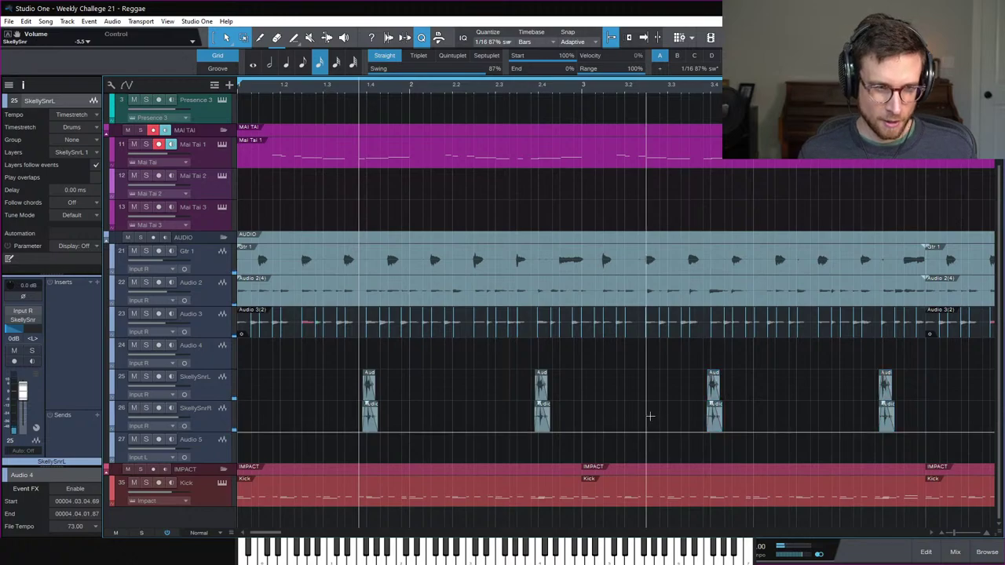
pyautogui.hotkey('ctrl', 's')
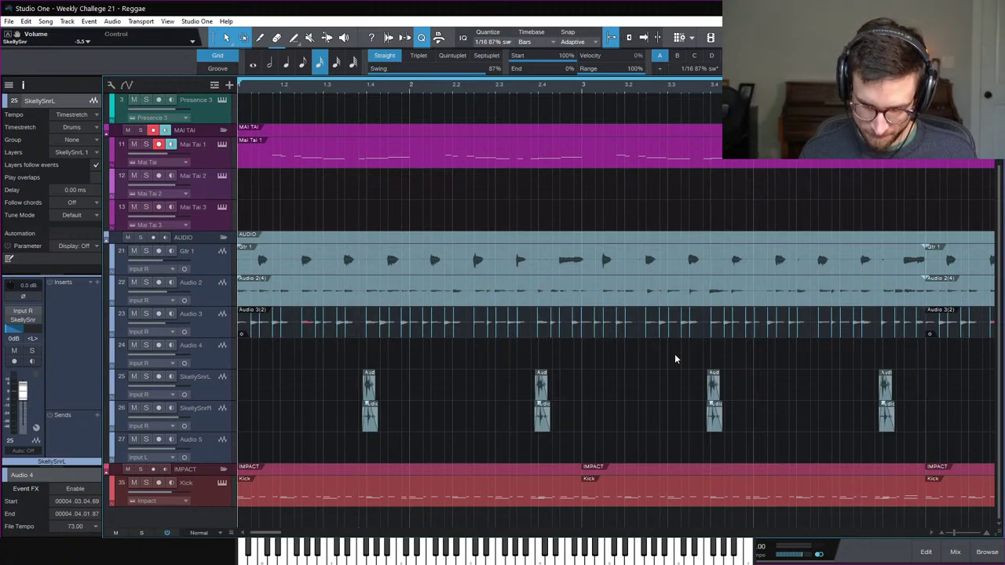
pyautogui.press('space')
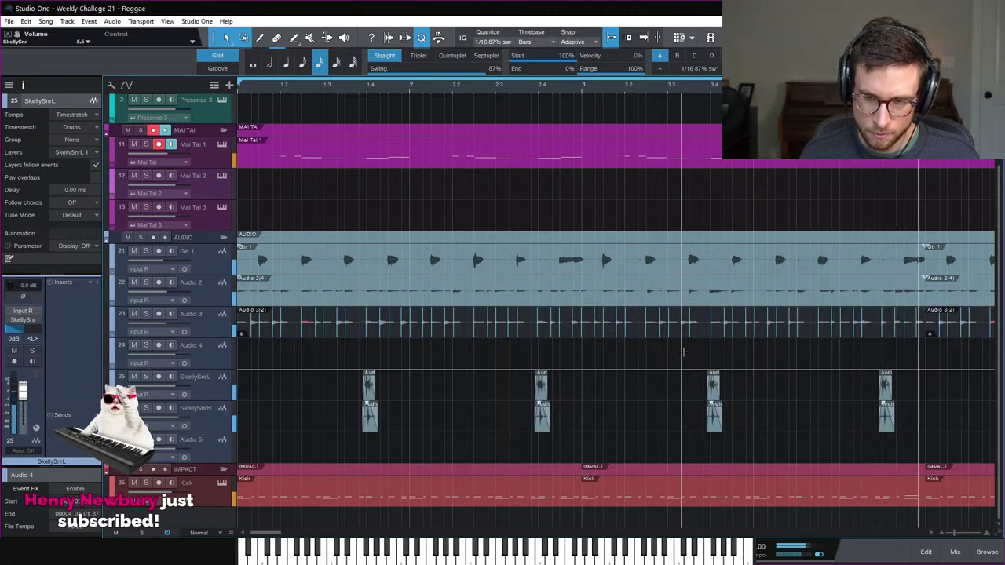
pyautogui.click(685, 352)
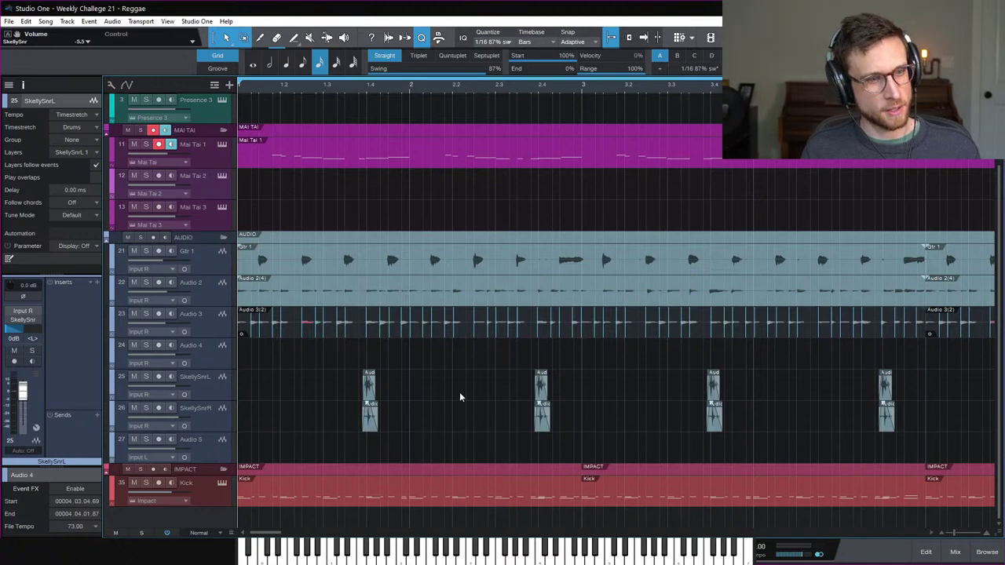
# Step: Try duplicating the bar 1 pair of Skelly hits, first with the swung 1/16 quantize and again with quantize at 1/1
pyautogui.moveTo(434, 394); pyautogui.dragTo(322, 440)
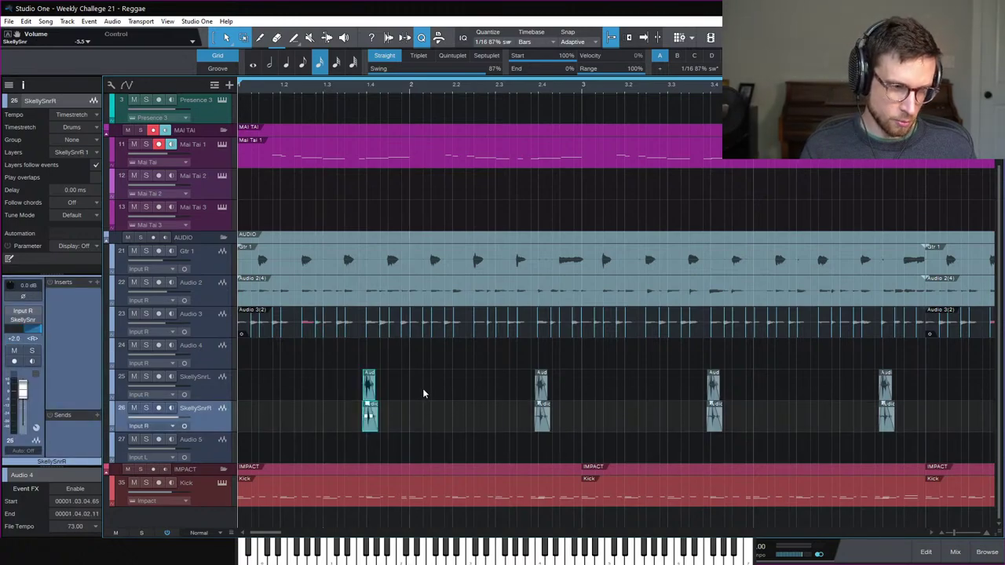
pyautogui.press('d')
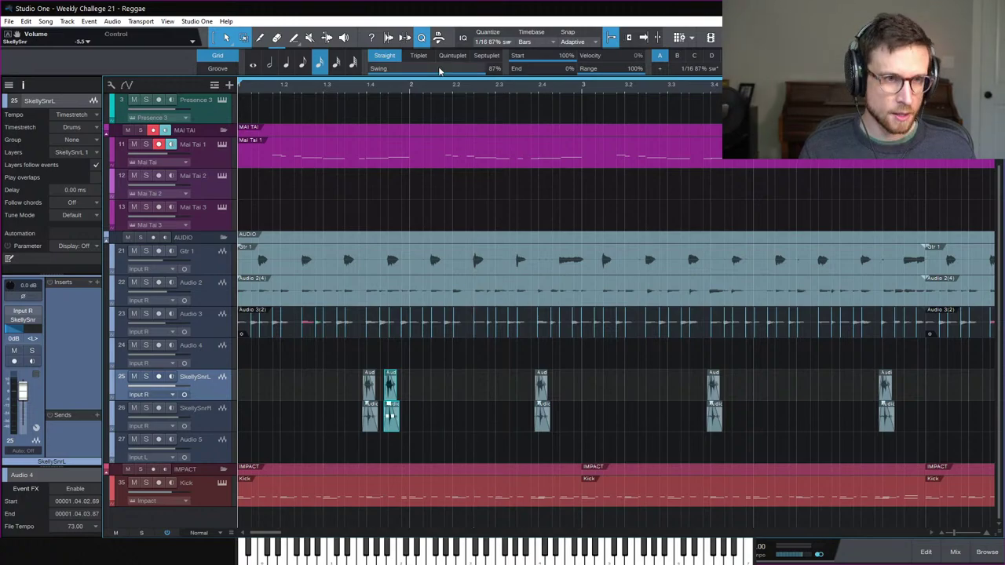
pyautogui.hotkey('ctrl', 'z')
pyautogui.click(493, 43)
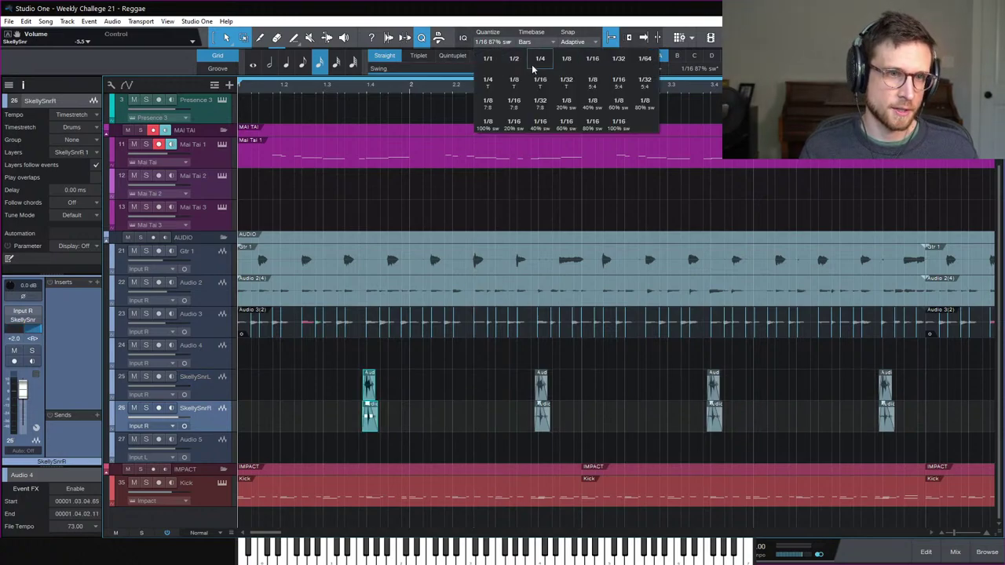
pyautogui.click(490, 62)
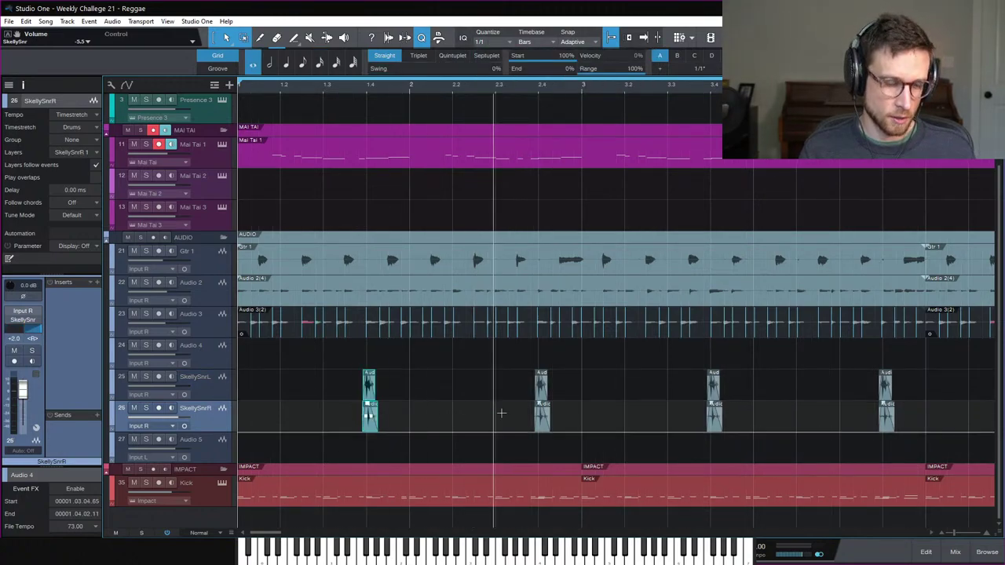
pyautogui.press('d')
pyautogui.hotkey('ctrl', 'z')
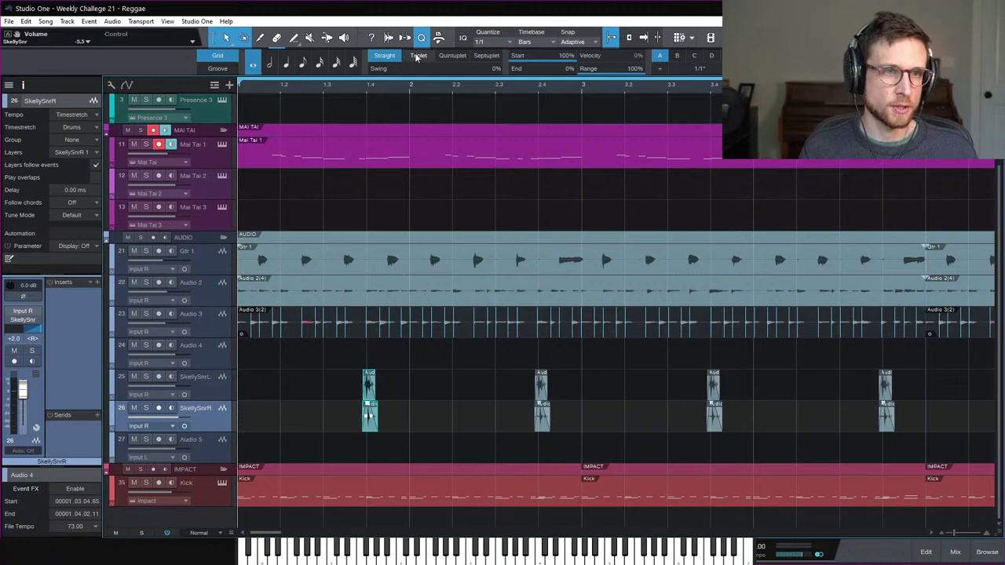
# Step: Set the quantize value to straight 1/16 and play the loop
pyautogui.click(499, 44)
pyautogui.click(593, 60)
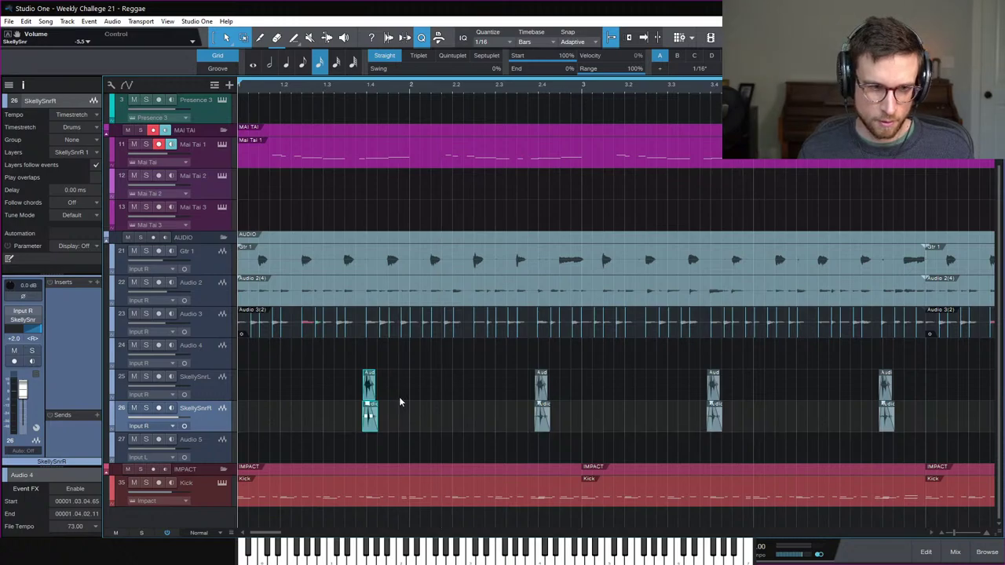
pyautogui.press('space')
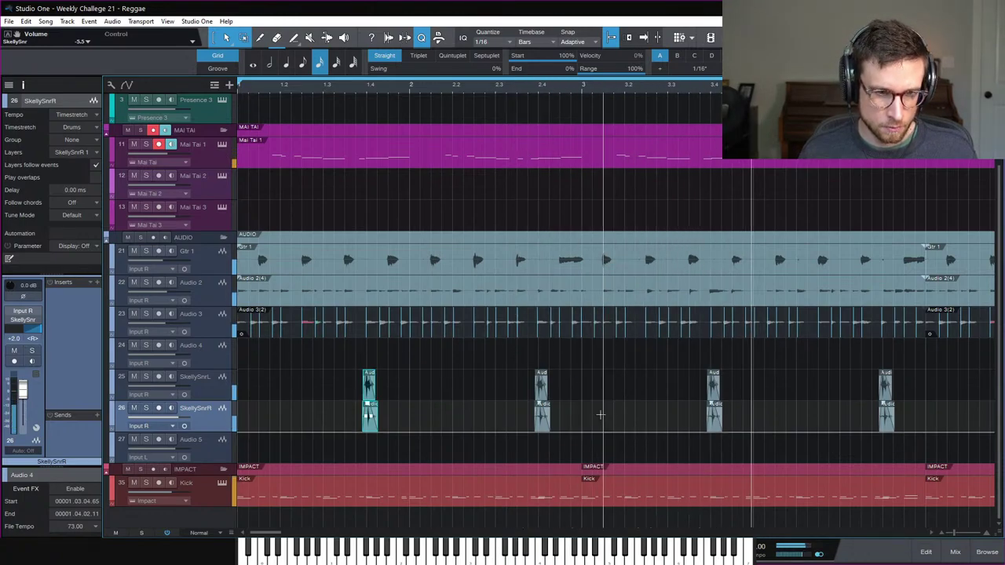
# Step: Trim the start of the SkellySnrR hit on beat 4 of bar 2 to 2.03.04.79 while the loop plays
pyautogui.press('e')
pyautogui.press('e')
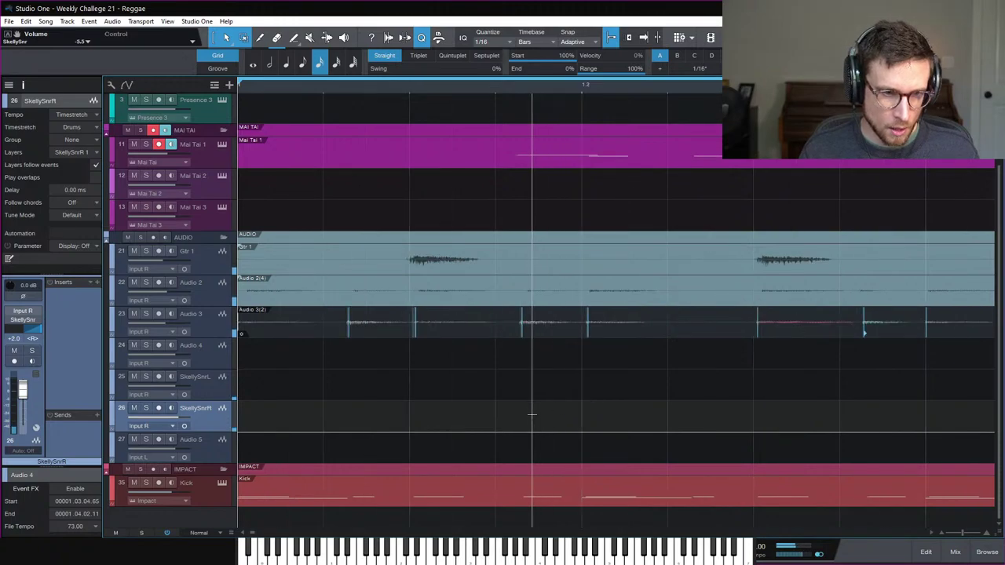
pyautogui.press('w')
pyautogui.press('w')
pyautogui.press('w')
pyautogui.press('e')
pyautogui.hscroll(-3, 482, 362)
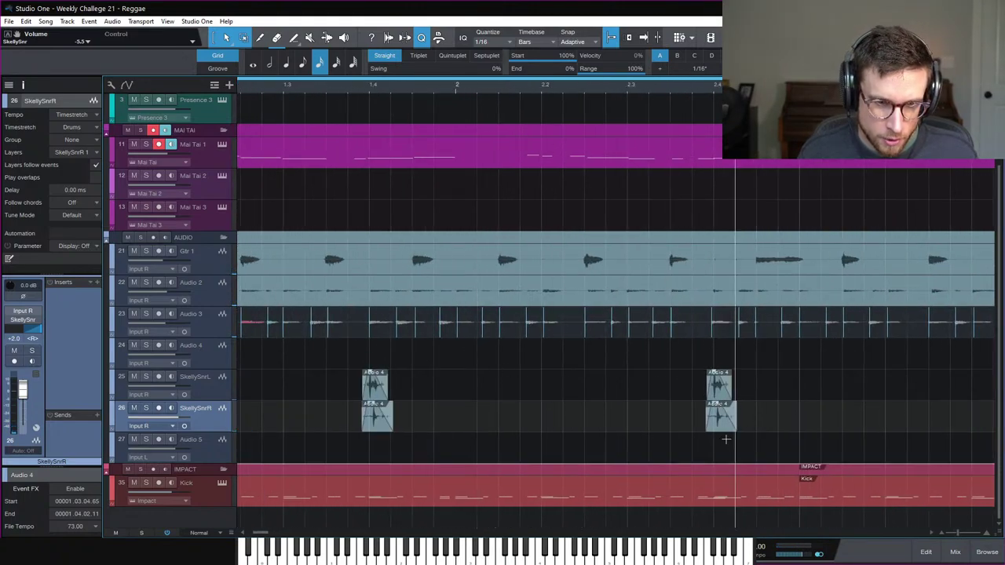
pyautogui.click(707, 424)
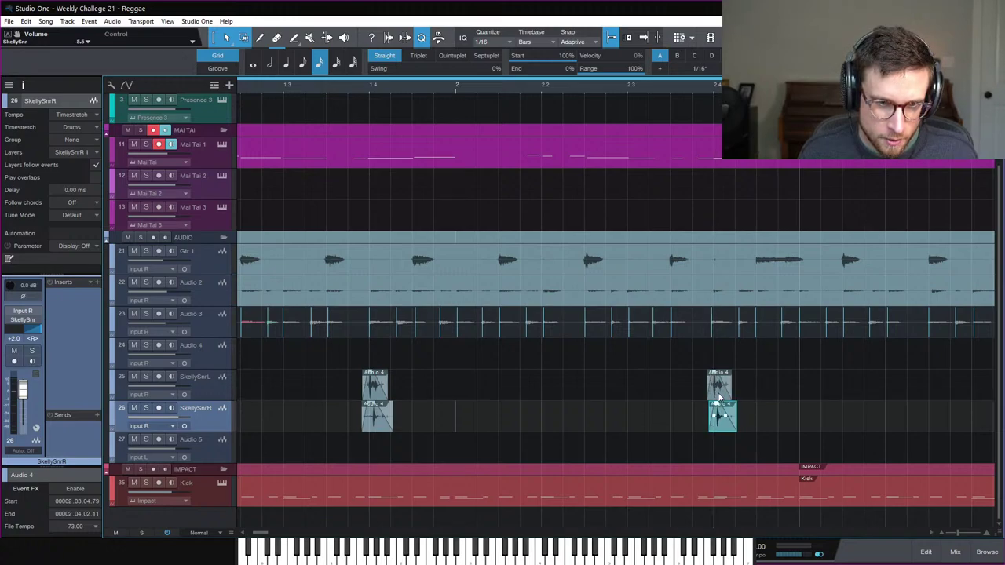
pyautogui.click(719, 398)
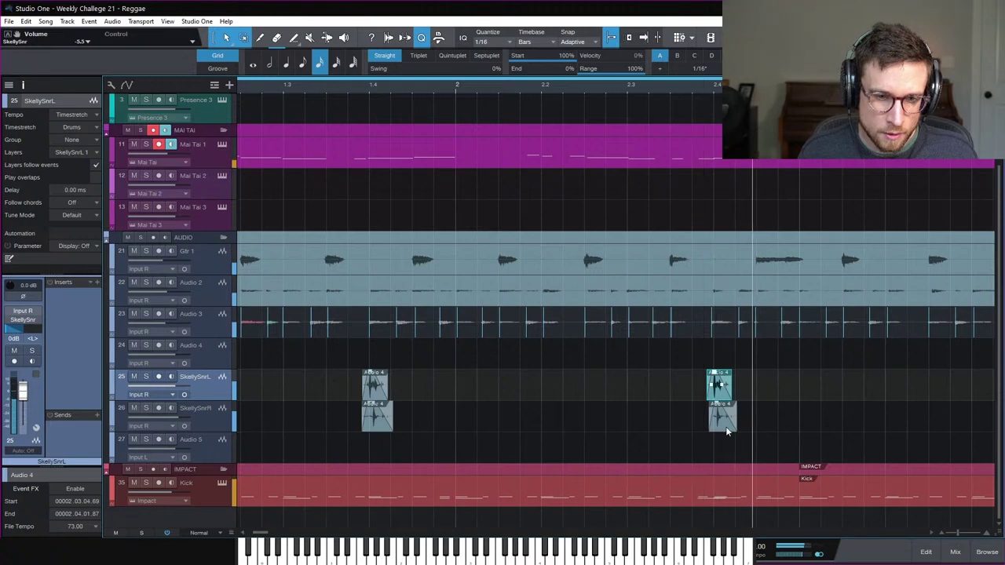
pyautogui.moveTo(713, 410); pyautogui.dragTo(717, 410)
pyautogui.press('space')
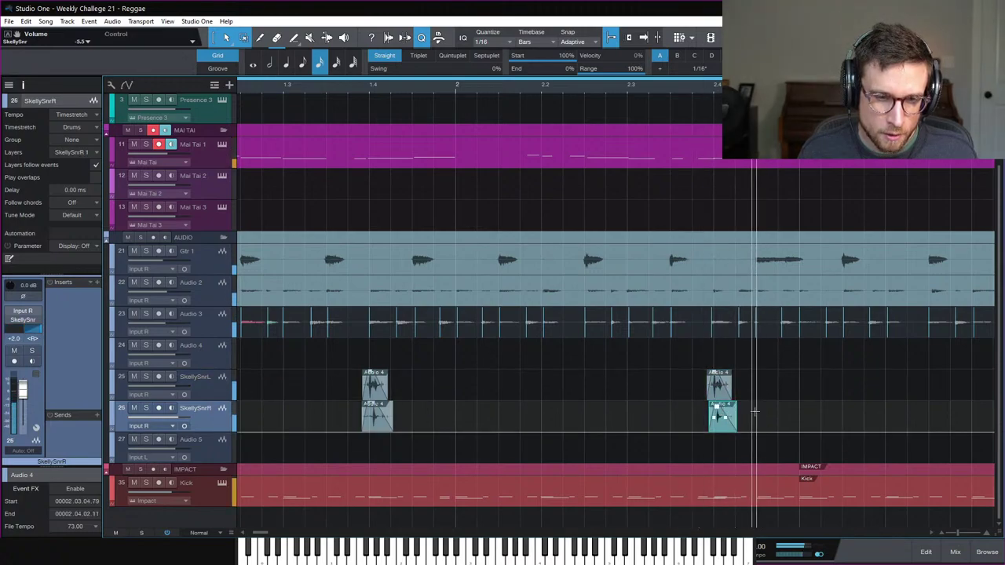
pyautogui.hotkey('shift', 'z')
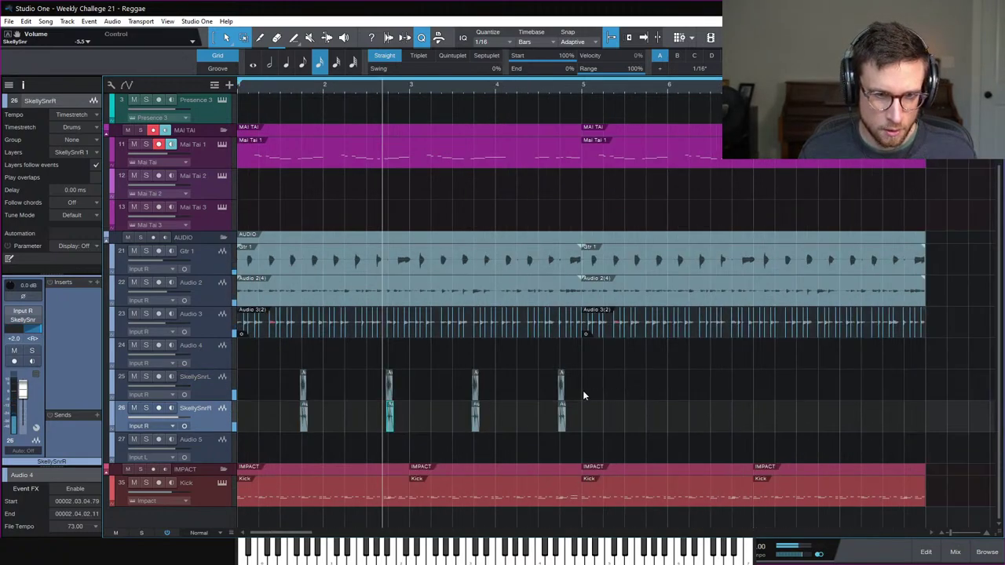
# Step: Copy the trimmed SkellySnrR hit from bar 2 to bar 4, then duplicate all four Skelly pairs into bars 5 to 8
pyautogui.press('Delete')
pyautogui.moveTo(391, 425); pyautogui.dragTo(562, 427)
pyautogui.moveTo(602, 371); pyautogui.dragTo(292, 419)
pyautogui.press('d')
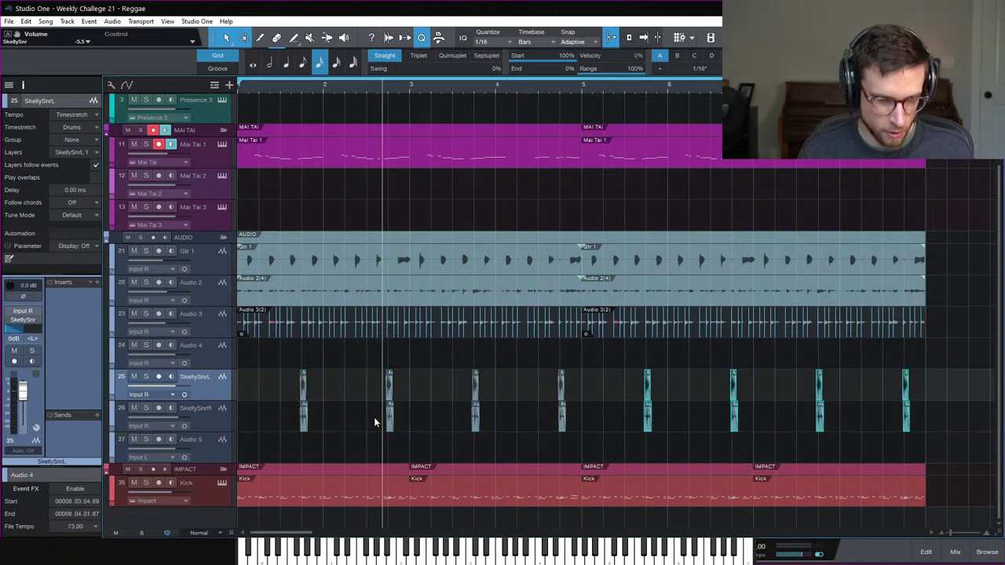
pyautogui.press('w')
pyautogui.press('space')
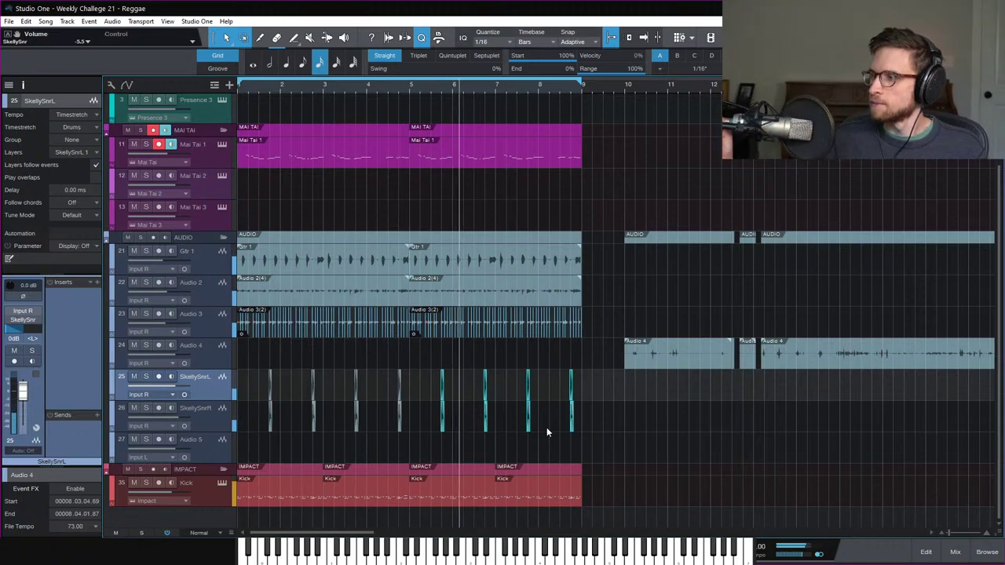
pyautogui.press('space')
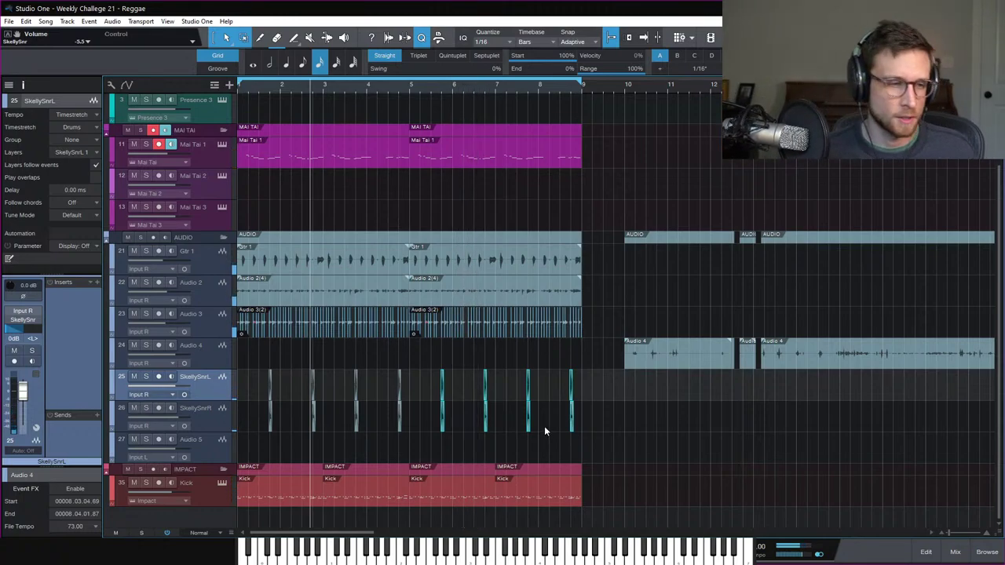
# Step: Set the Audio 5 track's input to Input R and arm the track for recording
pyautogui.click(200, 449)
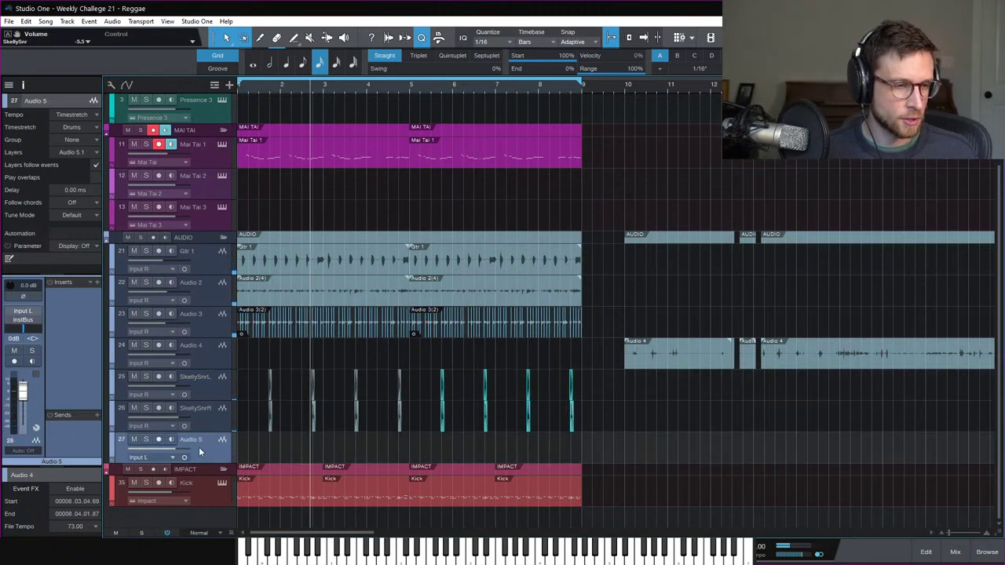
pyautogui.click(28, 317)
pyautogui.click(39, 346)
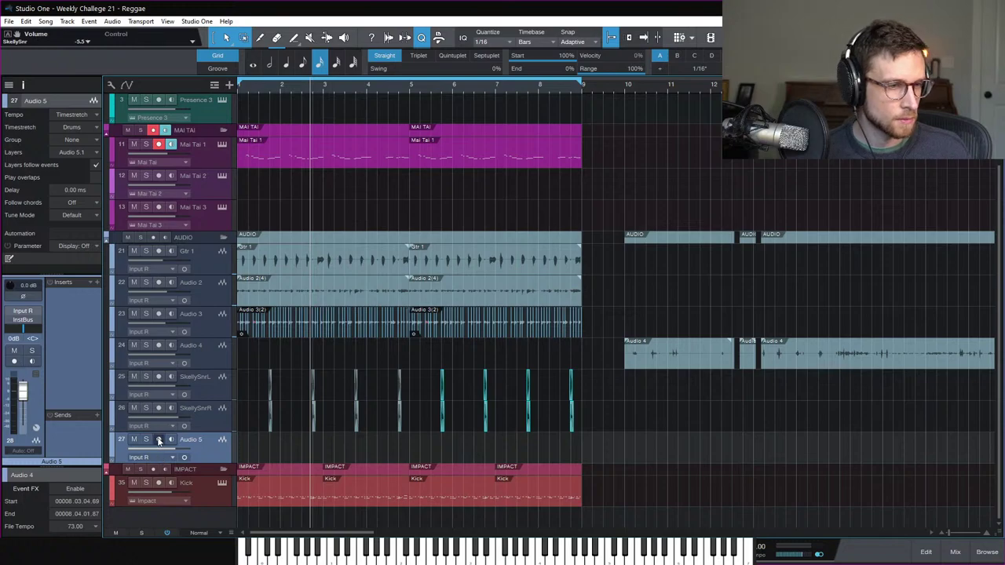
pyautogui.click(159, 440)
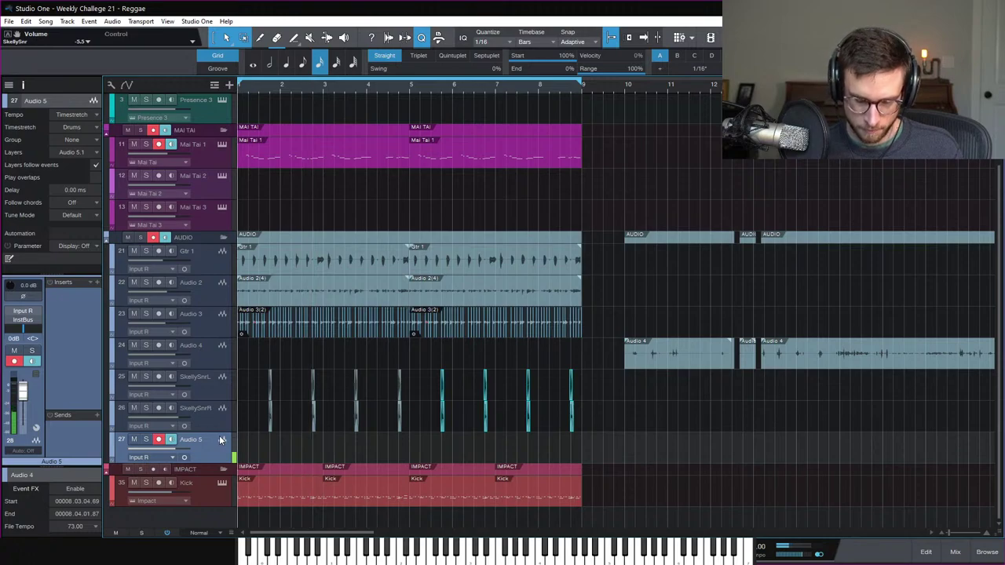
# Step: Record a first take on the Audio 5 track over the opening bars, then discard it
pyautogui.press('KP_Multiply')
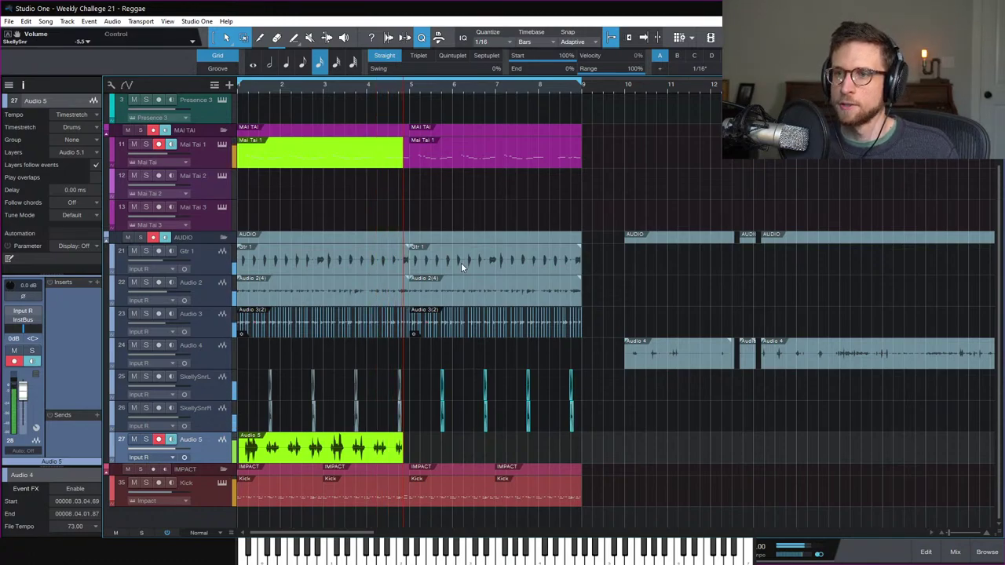
pyautogui.press('space')
pyautogui.press('Delete')
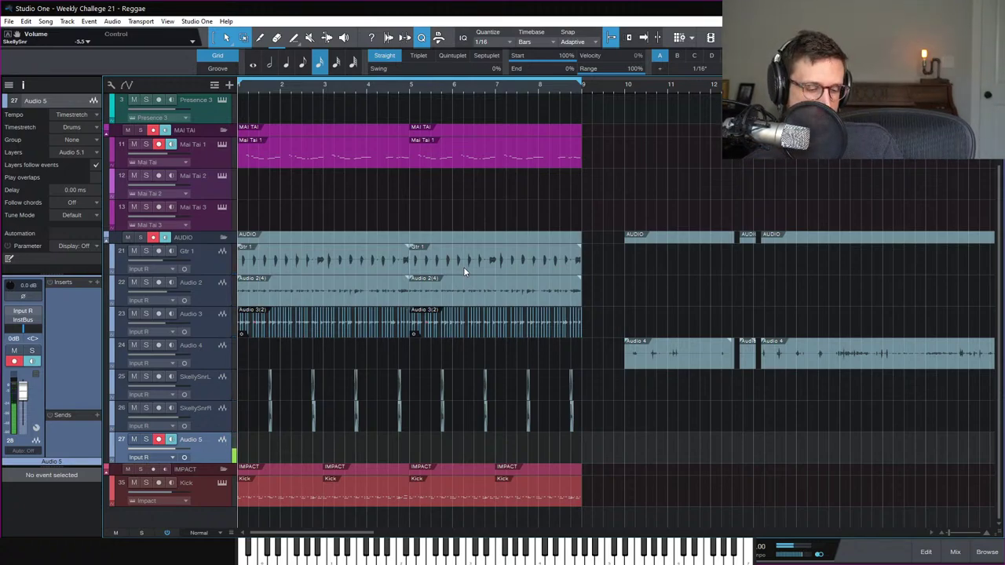
# Step: Record a new take on the Audio 5 track across bars 1 to 4 and play it back
pyautogui.press('space')
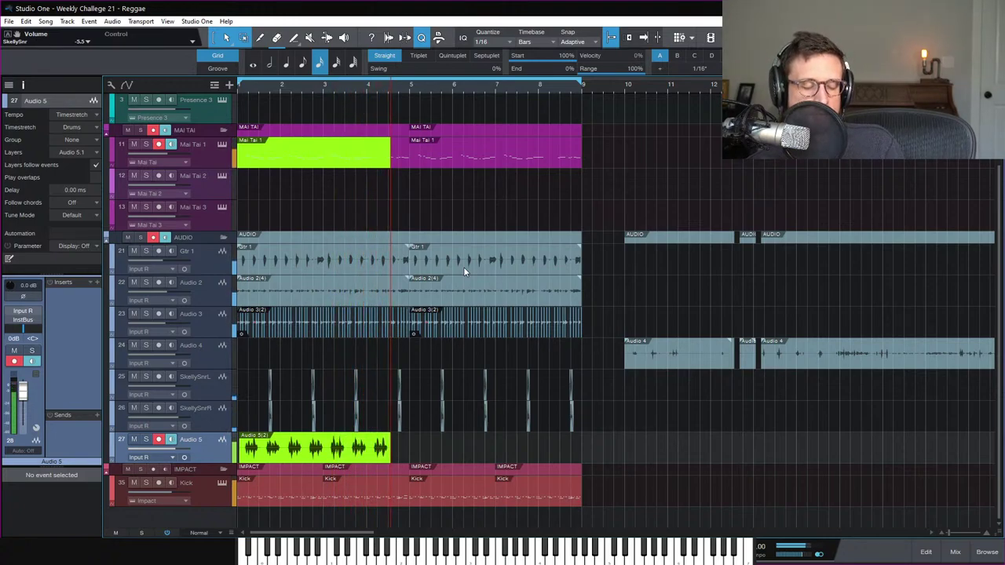
pyautogui.press('space')
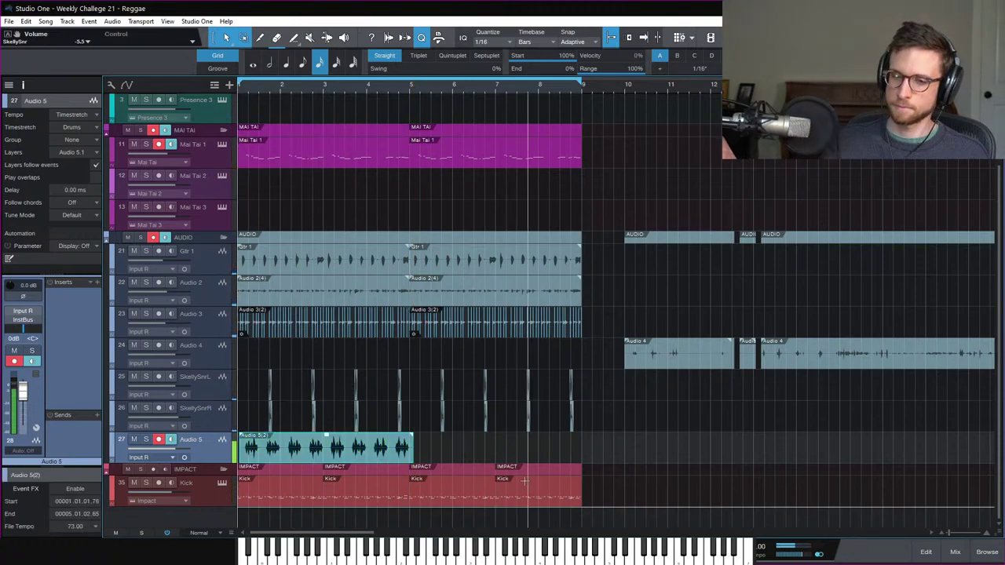
pyautogui.press('space')
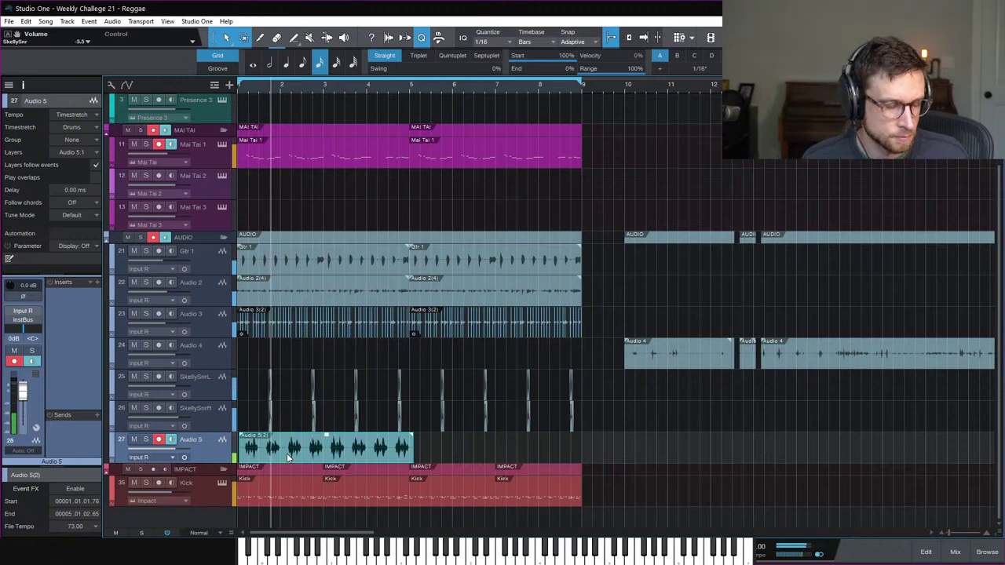
# Step: Nudge the Audio 5 take slightly later so it starts at 1.01.02.02, checking its timing against the loop
pyautogui.scroll(4, 288, 462)
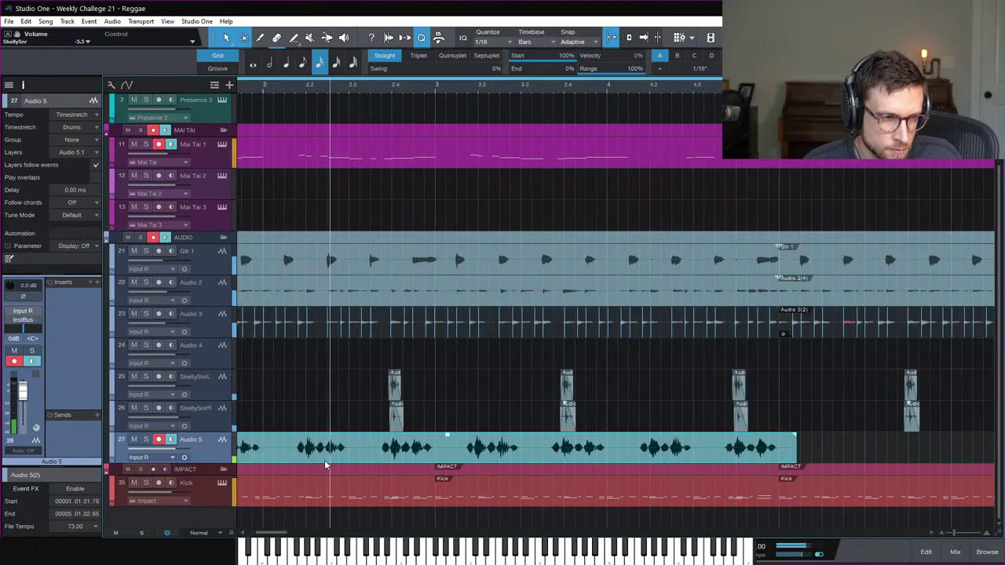
pyautogui.scroll(2, 330, 459)
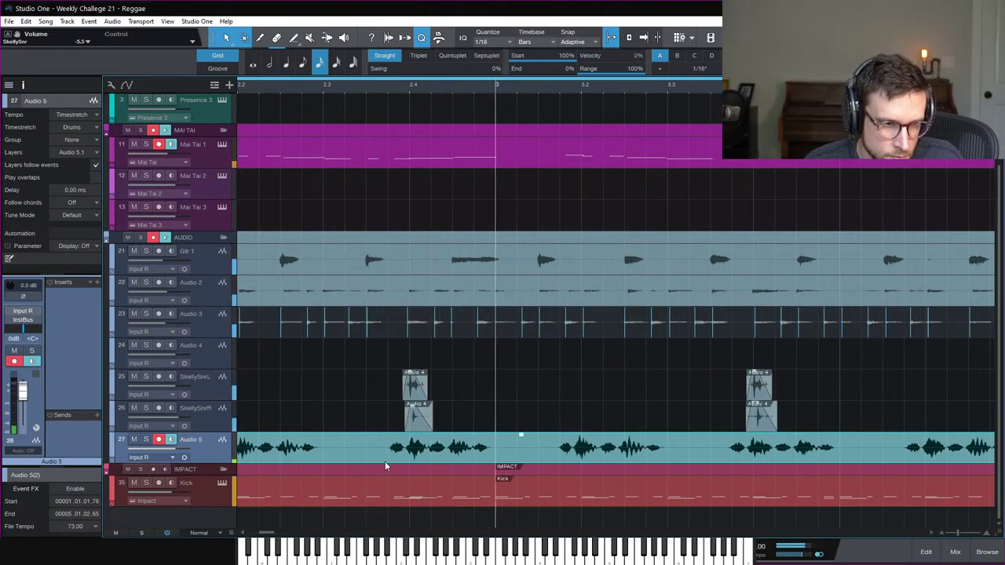
pyautogui.moveTo(400, 457); pyautogui.dragTo(407, 458)
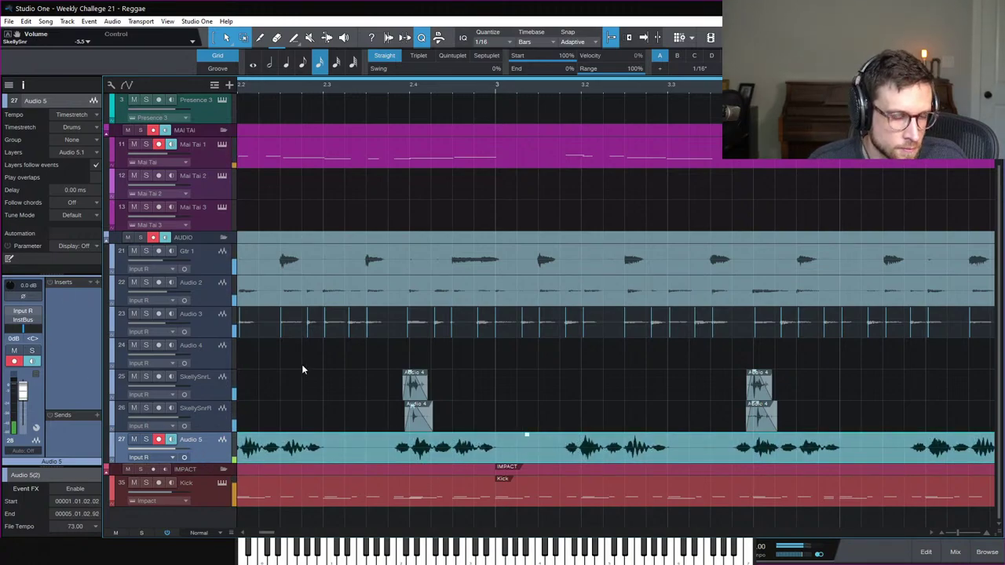
pyautogui.press('w')
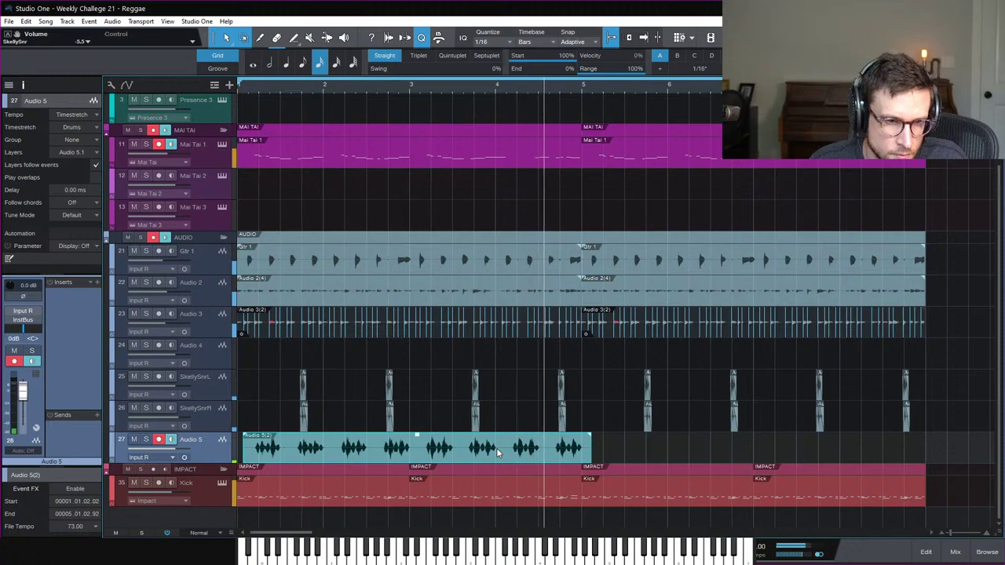
pyautogui.press('space')
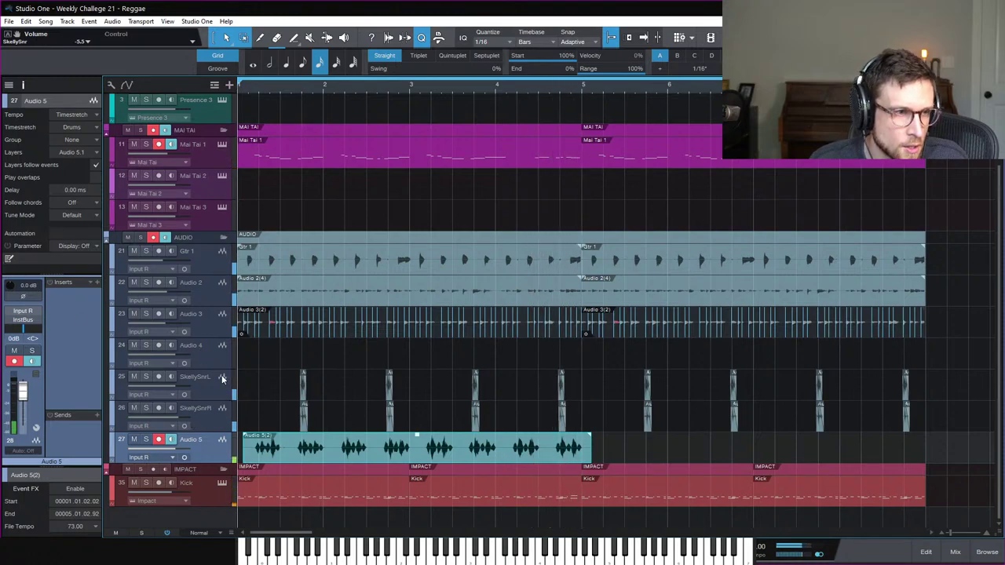
# Step: Solo the Audio 5 track and insert a Pro EQ on it
pyautogui.click(31, 351)
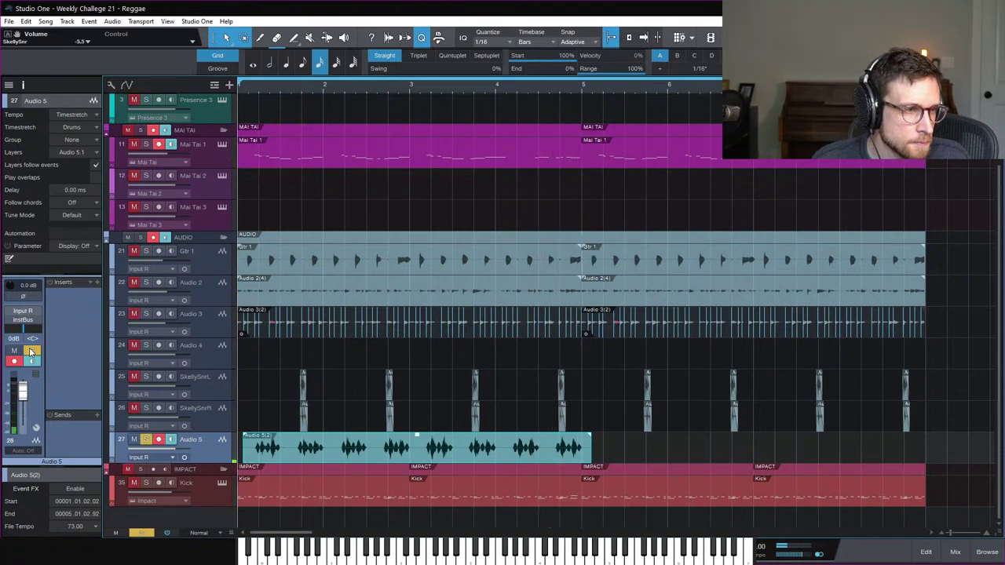
pyautogui.click(97, 282)
pyautogui.write('pro')
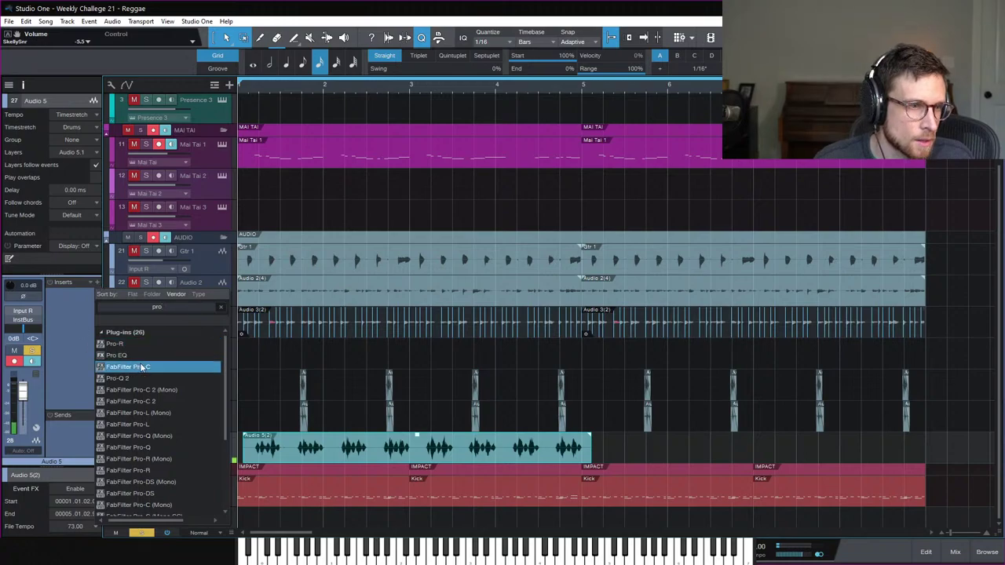
pyautogui.click(117, 355)
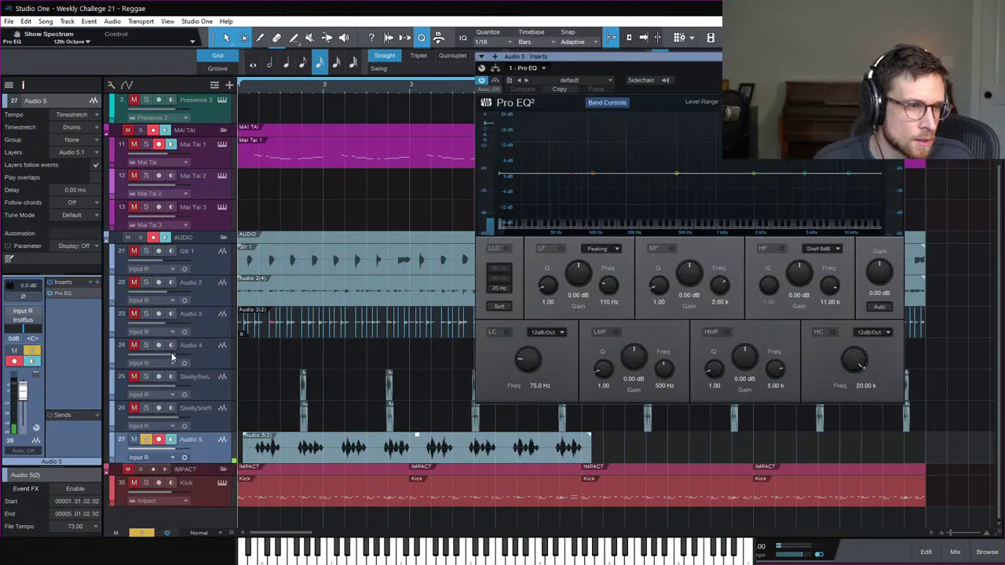
# Step: Enable the EQ's low cut at 24dB/Oct and 2.21 kHz, and dip the MF band by 9.32 dB at 2.10 kHz
pyautogui.click(506, 333)
pyautogui.click(547, 332)
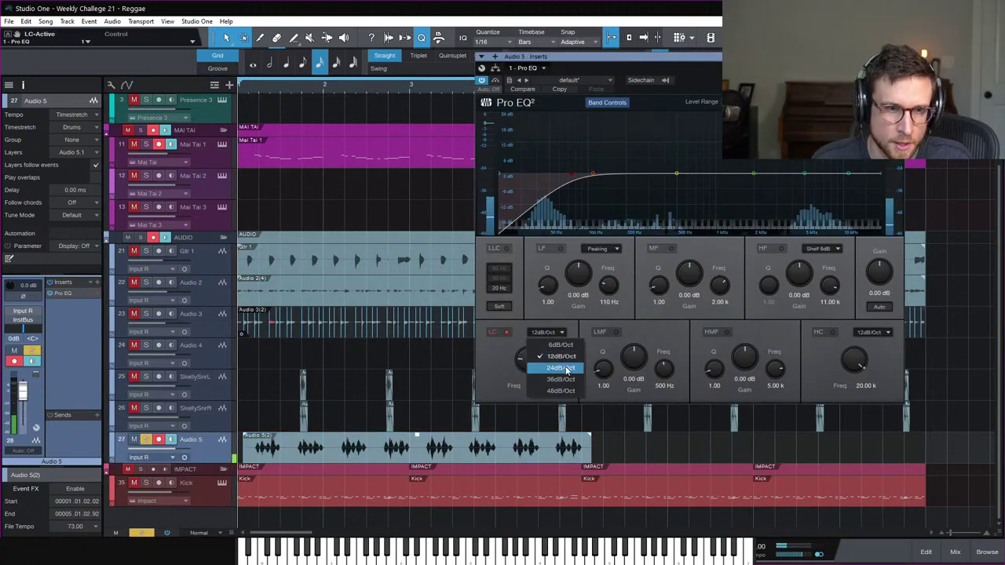
pyautogui.click(567, 368)
pyautogui.moveTo(528, 359)
pyautogui.mouseDown()
pyautogui.moveTo(541, 328)
pyautogui.moveTo(533, 369)
pyautogui.moveTo(527, 358)
pyautogui.mouseUp()
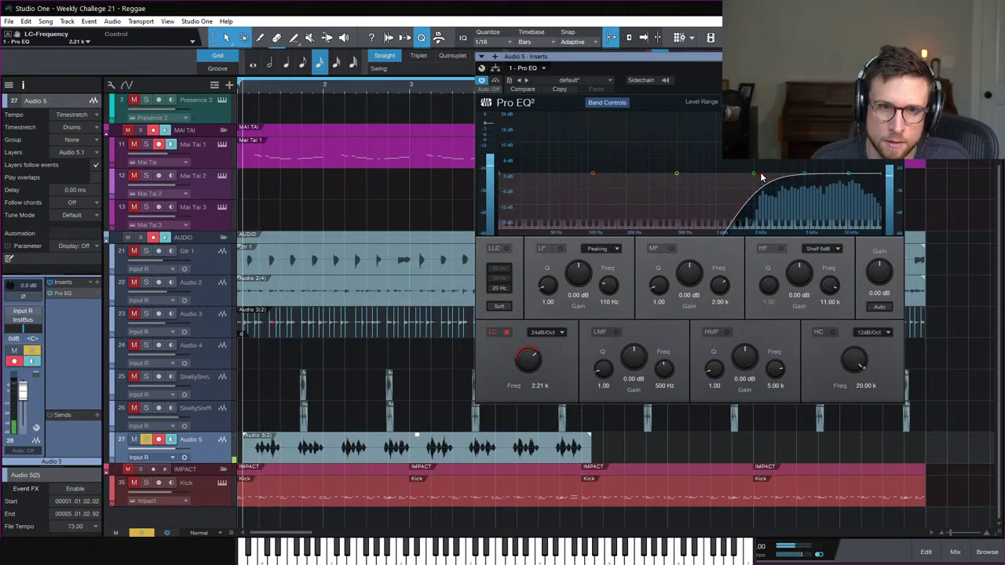
pyautogui.moveTo(754, 174); pyautogui.dragTo(756, 198)
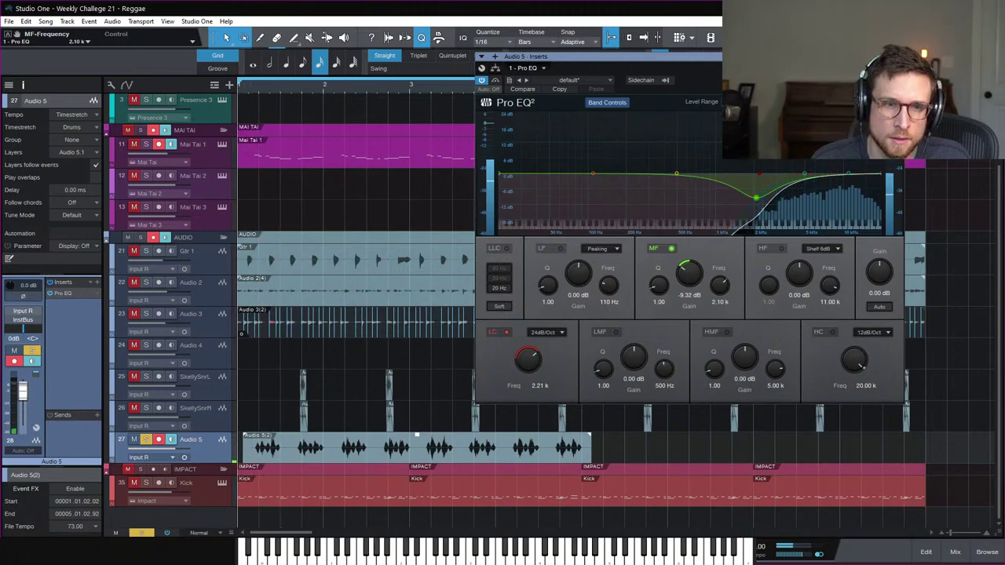
# Step: Insert a Compressor on Audio 5 and, during playback, set threshold -23.68 dB, ratio 3.1:1, attack 30.4 ms and release 82.1 ms
pyautogui.click(98, 282)
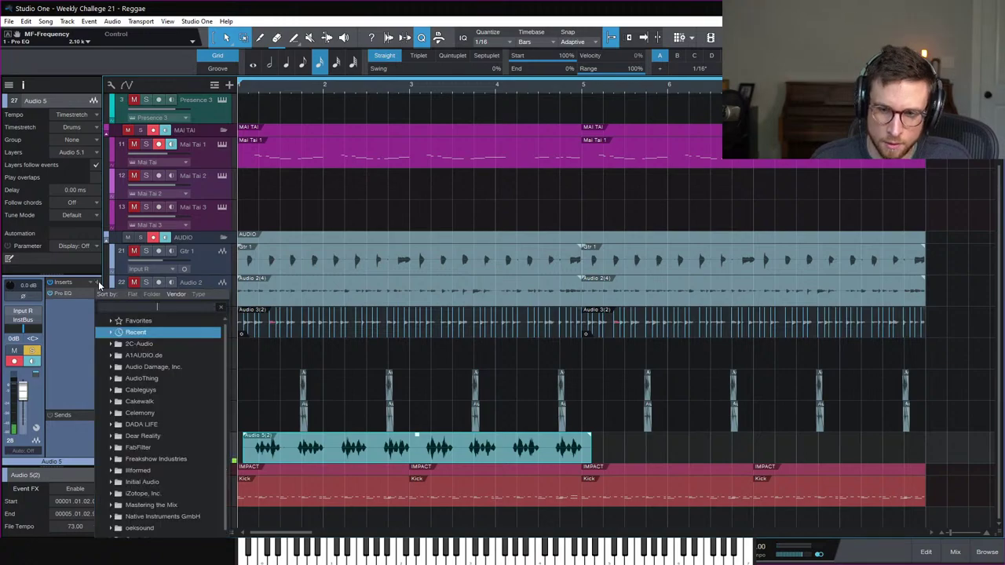
pyautogui.write('compressor')
pyautogui.press('Return')
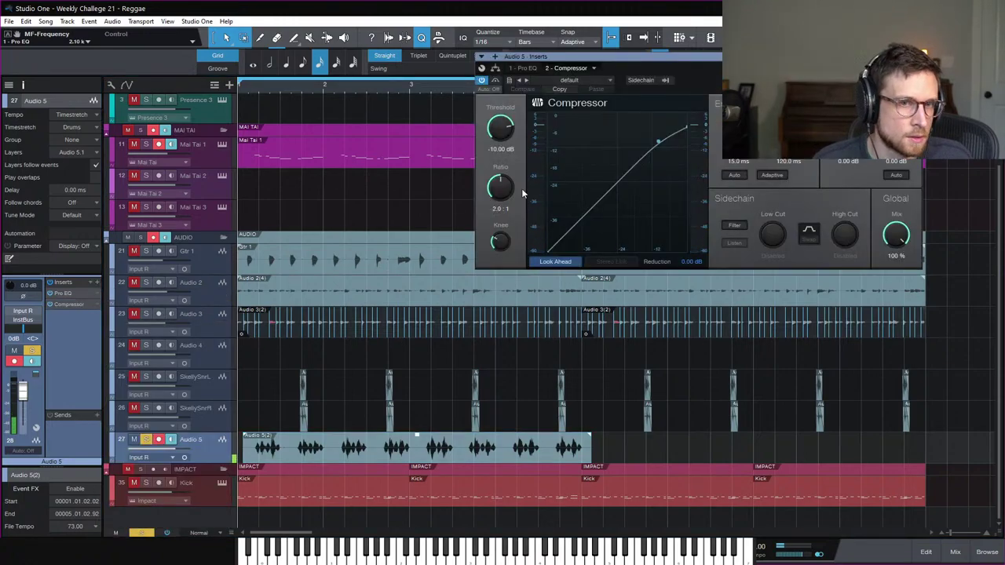
pyautogui.press('space')
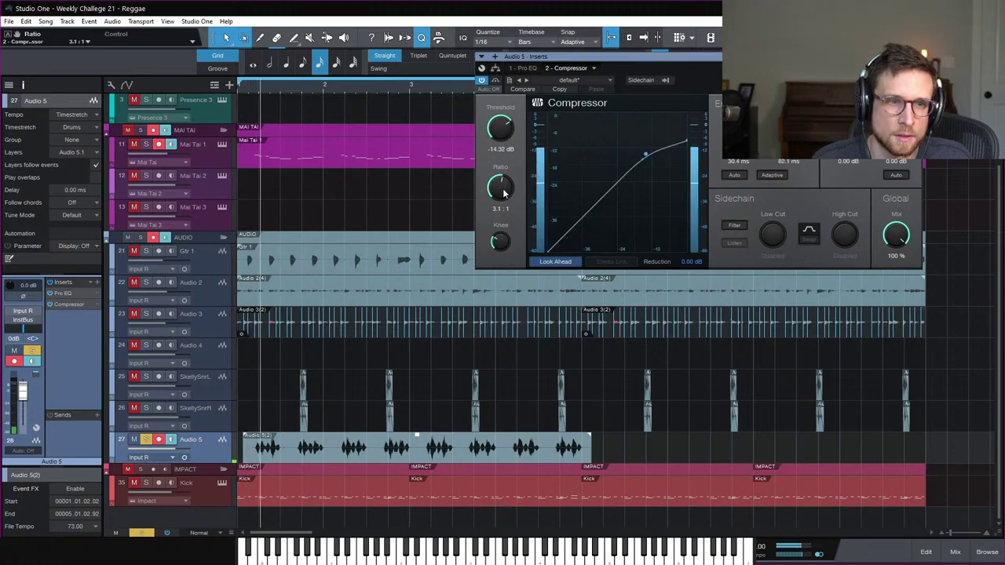
pyautogui.moveTo(503, 185); pyautogui.dragTo(504, 201)
pyautogui.moveTo(500, 128); pyautogui.dragTo(500, 144)
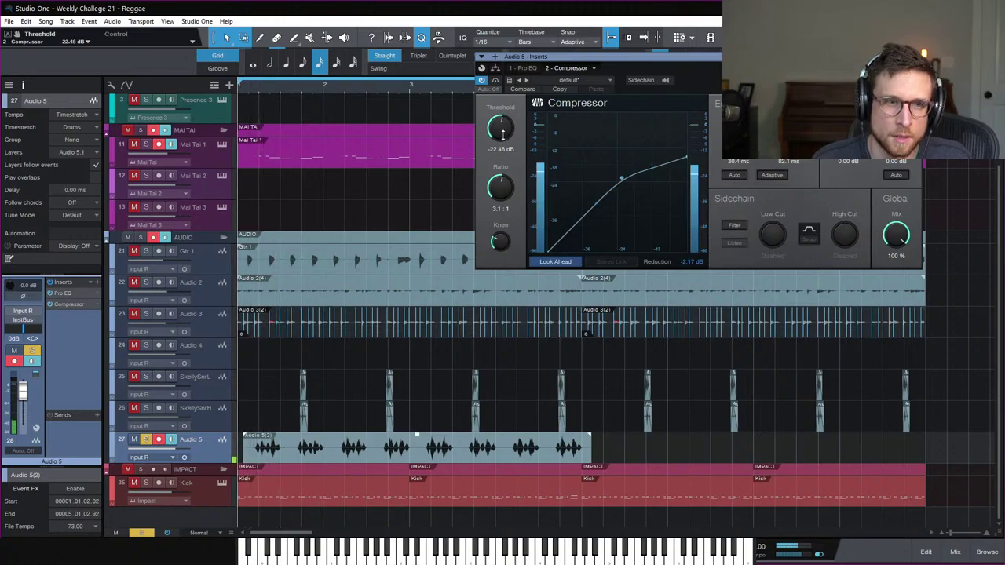
pyautogui.moveTo(502, 134); pyautogui.dragTo(505, 140)
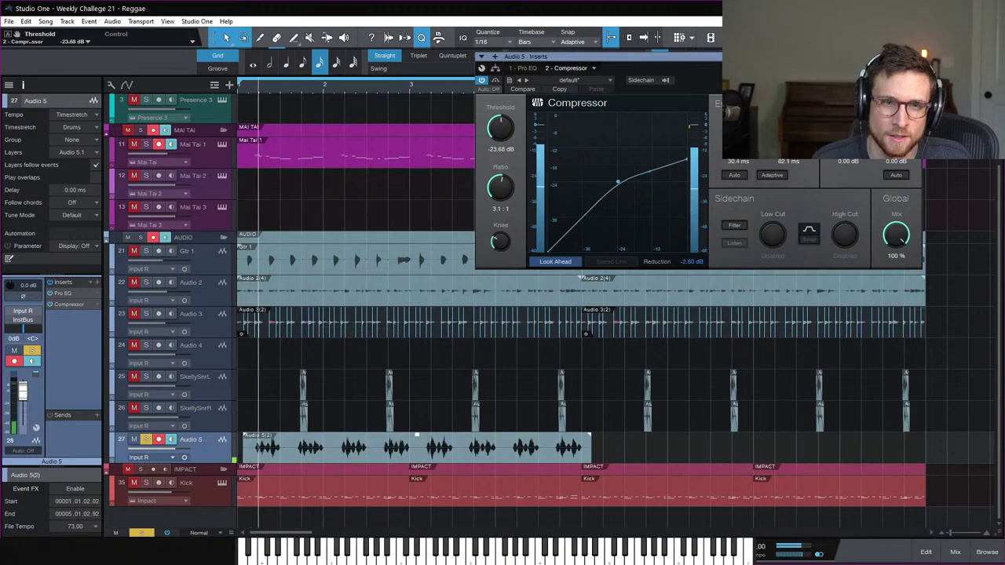
pyautogui.click(480, 56)
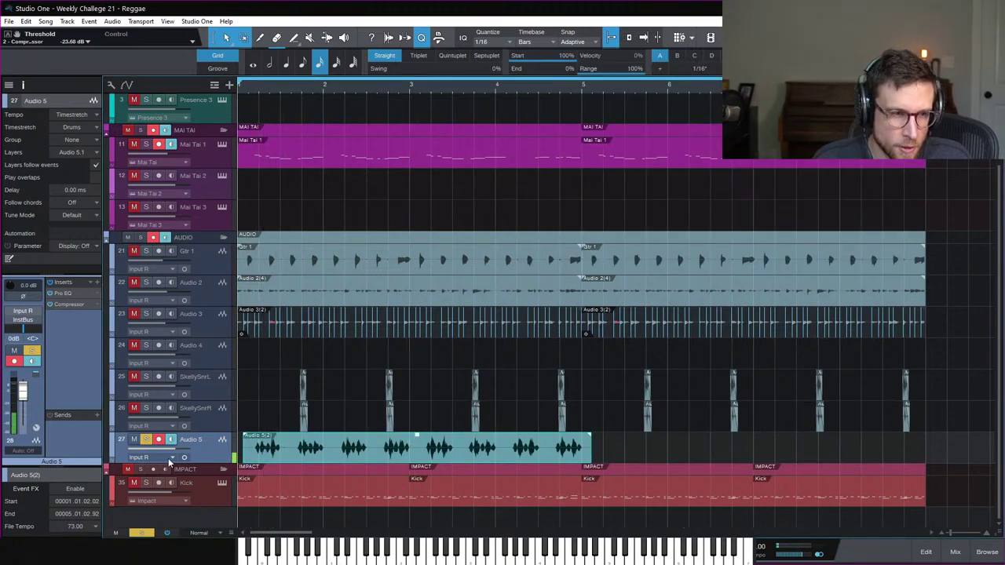
# Step: Duplicate the Audio 5 track with its effects but without its take, and split the original take at bar 3
pyautogui.rightClick(211, 450)
pyautogui.click(259, 519)
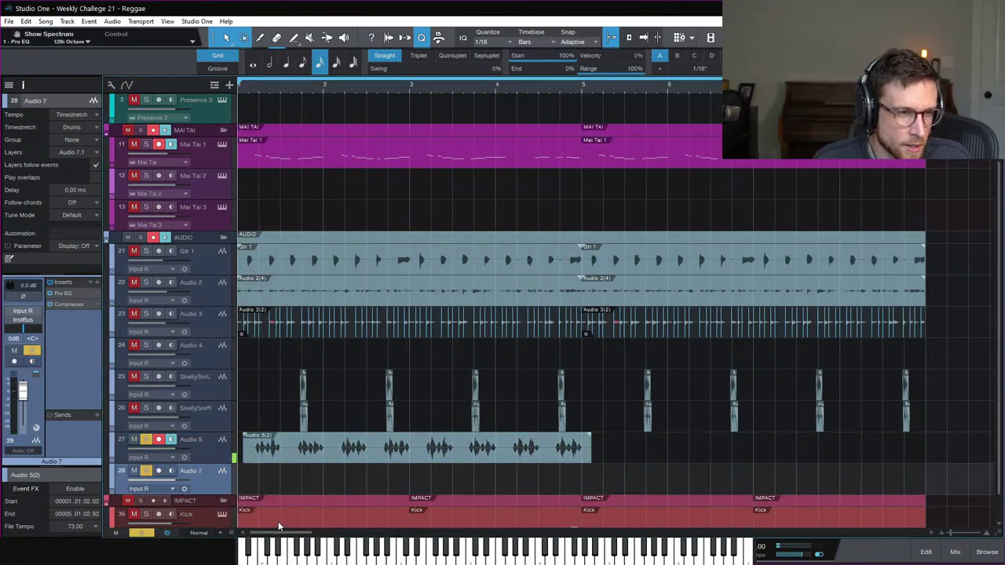
pyautogui.keyDown('alt'); pyautogui.click(409, 440); pyautogui.keyUp('alt')
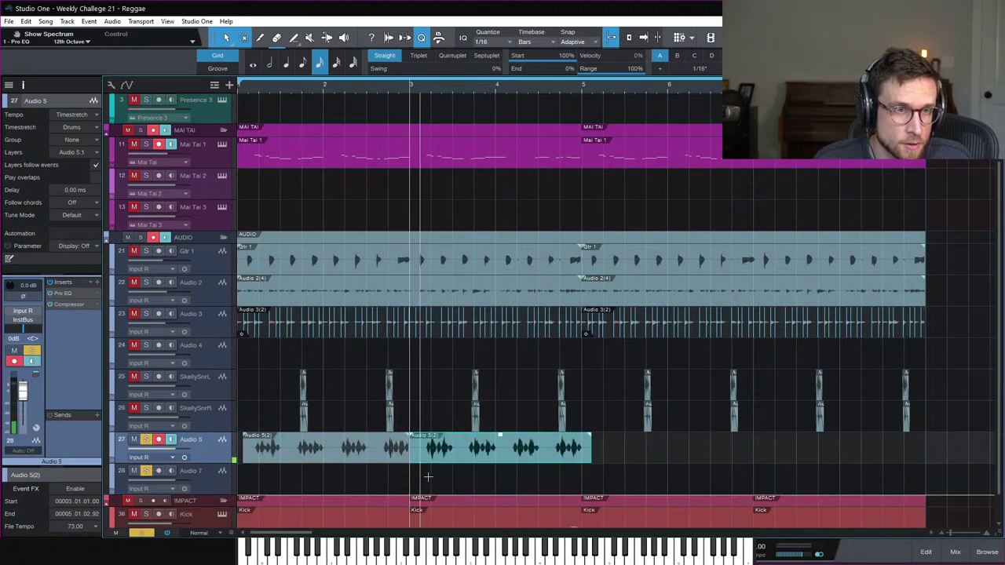
# Step: Copy the second half of the Audio 5 take to the start of bar 1 on the Audio 7 track, keeping the original in place
pyautogui.moveTo(489, 461); pyautogui.dragTo(320, 479)
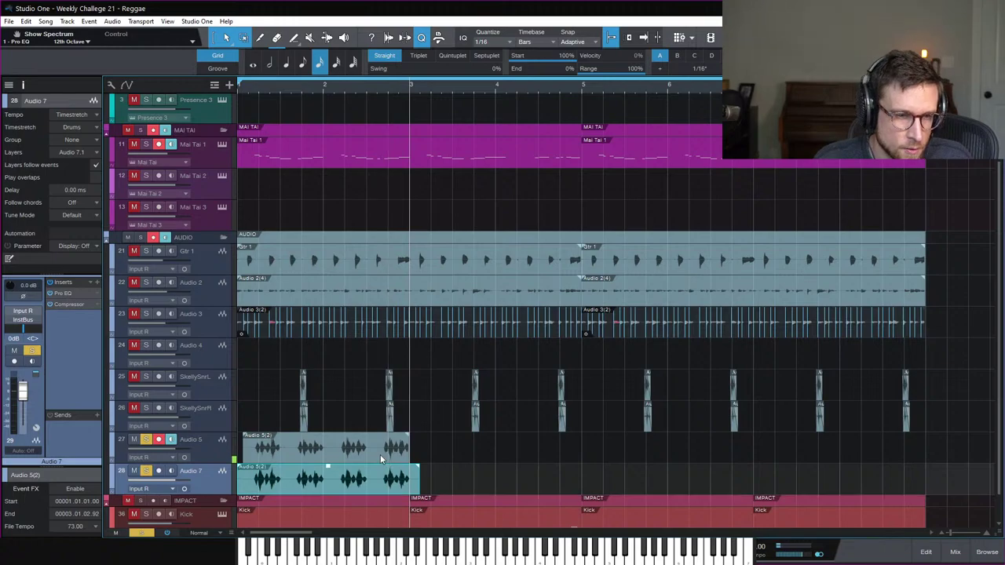
pyautogui.hotkey('ctrl', 'z')
pyautogui.moveTo(473, 454); pyautogui.dragTo(287, 492)
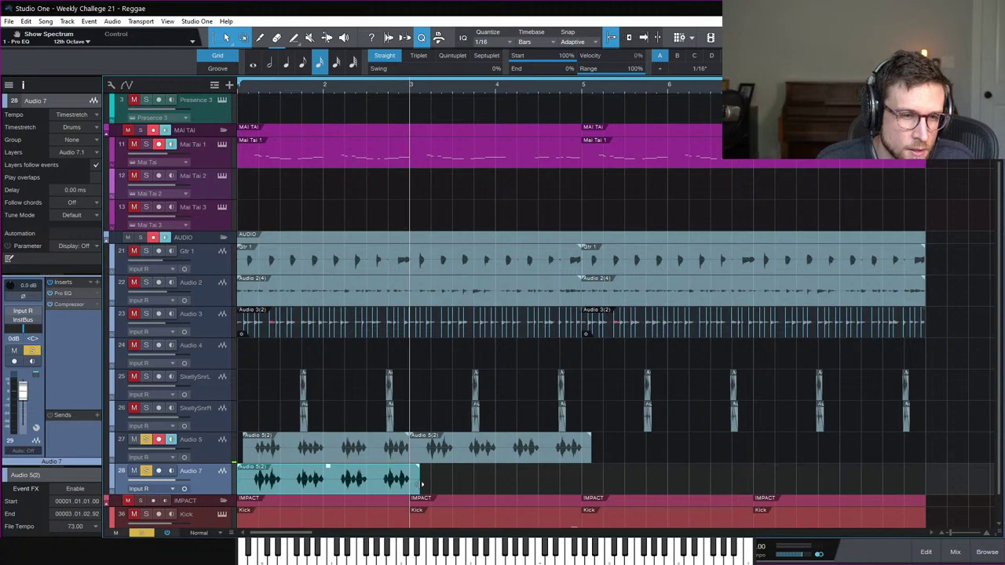
# Step: Trim the Audio 7 clip to end at bar 3, copy it to bars 3–4, and merge the clips on Audio 5 and Audio 7
pyautogui.moveTo(422, 485); pyautogui.dragTo(411, 486)
pyautogui.moveTo(375, 453); pyautogui.dragTo(545, 485)
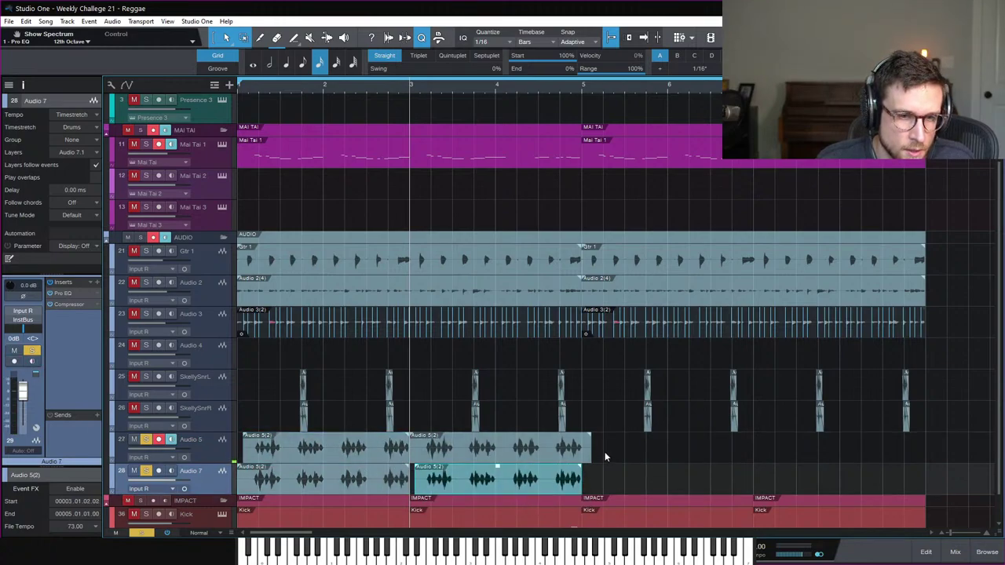
pyautogui.moveTo(603, 452); pyautogui.dragTo(239, 481)
pyautogui.hotkey('ctrl', 'b')
pyautogui.click(675, 455)
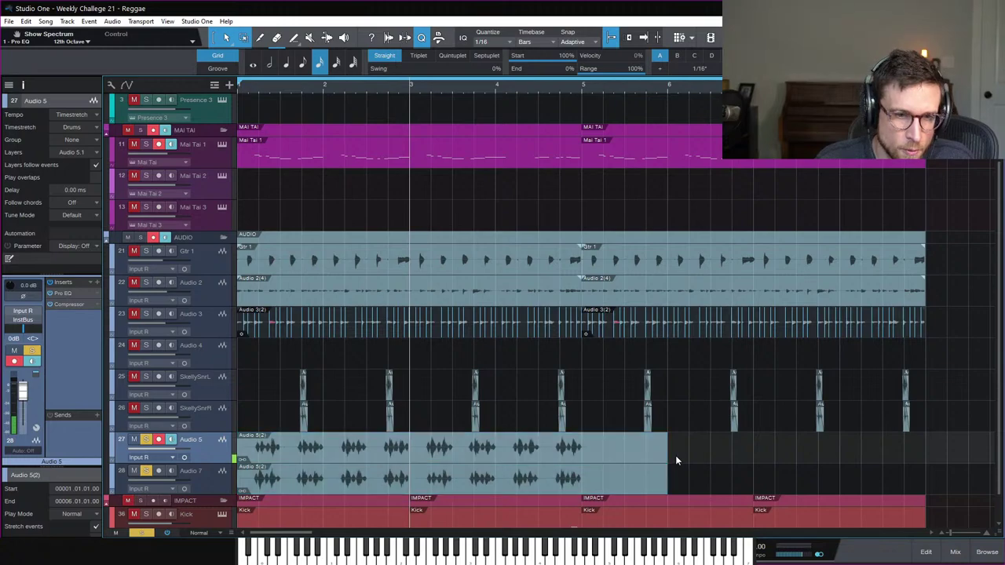
# Step: Trim the merged Audio 5 and Audio 7 clips to end at bar 5 and play them back
pyautogui.moveTo(682, 450); pyautogui.dragTo(585, 492)
pyautogui.click(586, 491)
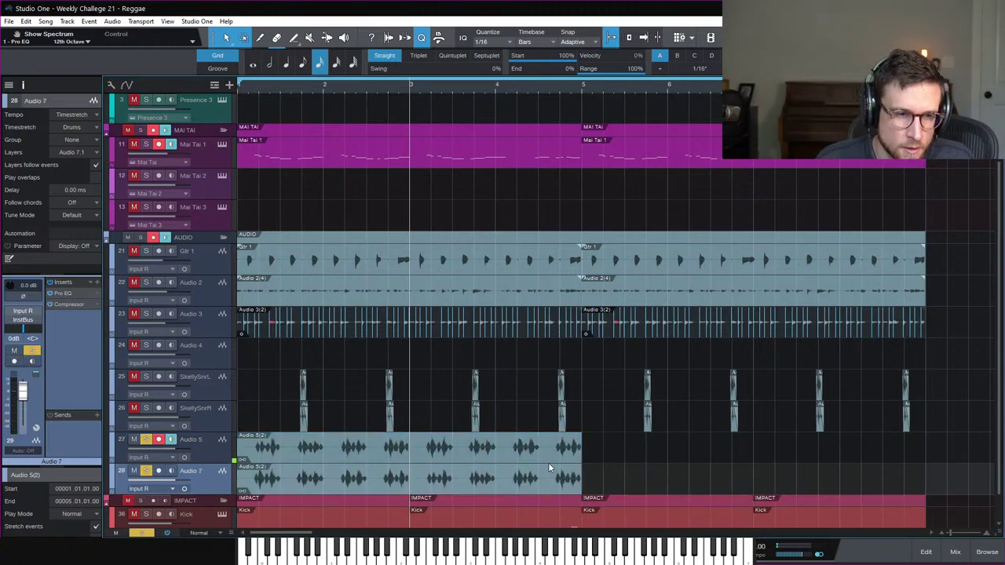
pyautogui.press('space')
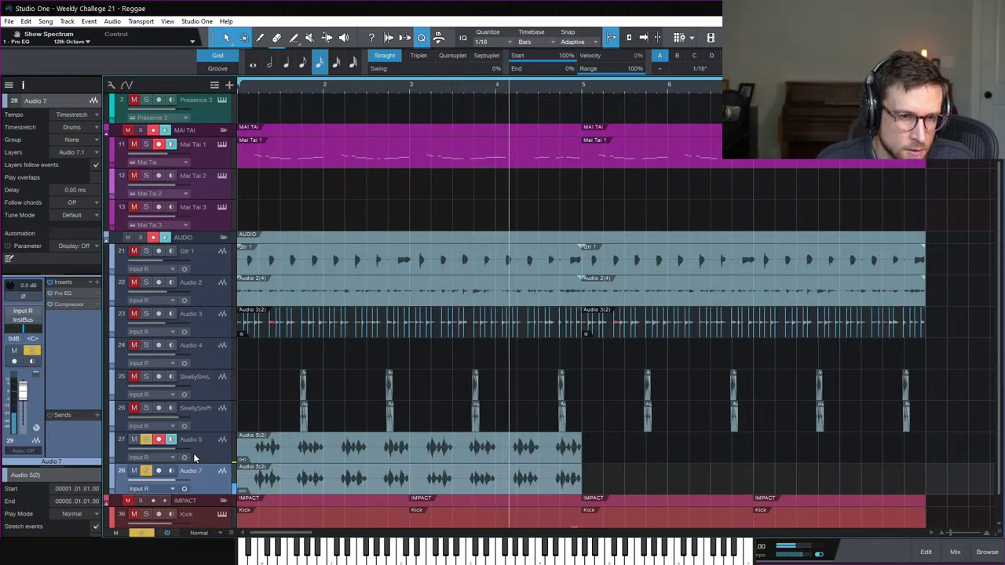
pyautogui.press('space')
# Step: Pan Audio 5 to L88 and Audio 7 to R91, and disarm recording on Audio 5
pyautogui.click(193, 453)
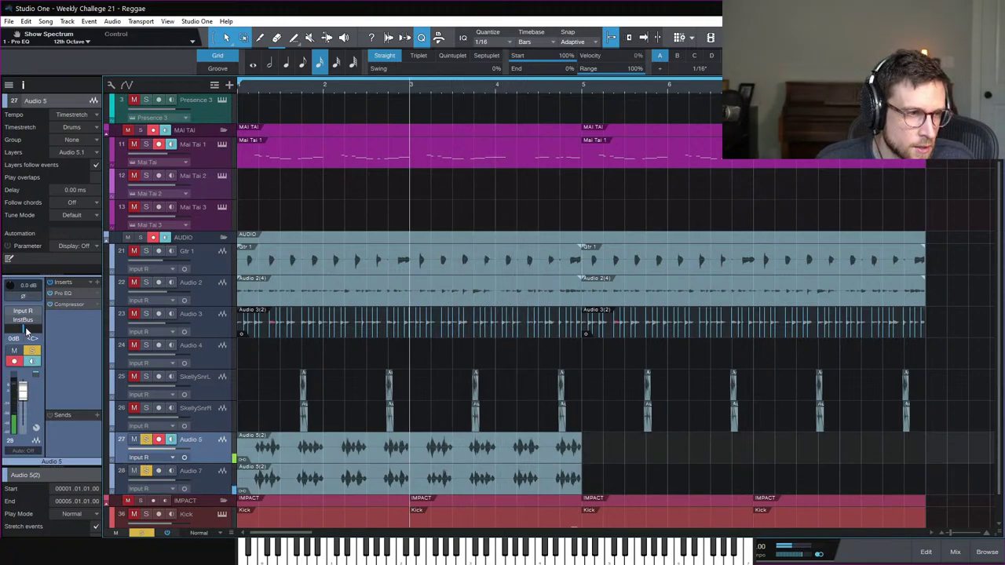
pyautogui.click(220, 483)
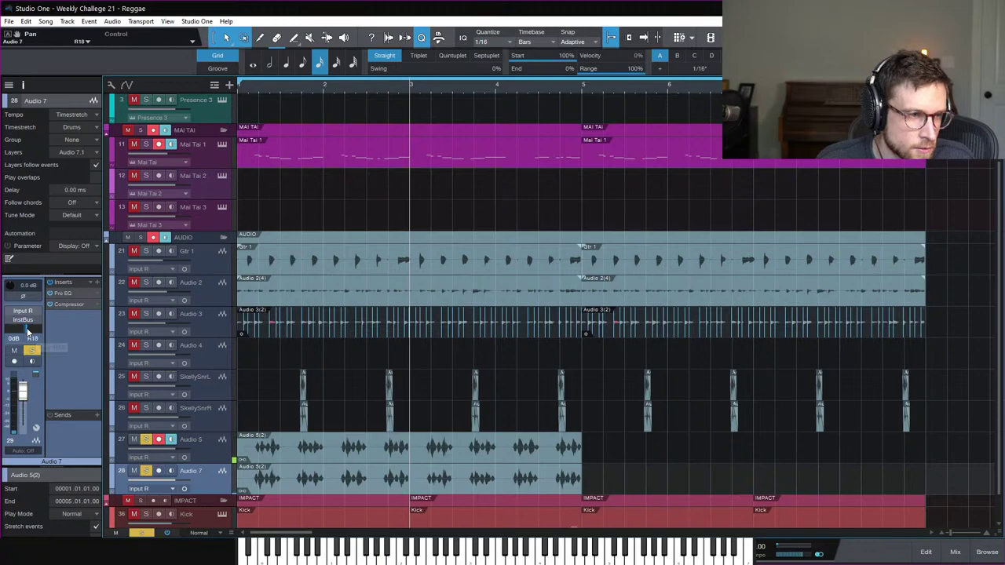
pyautogui.click(158, 439)
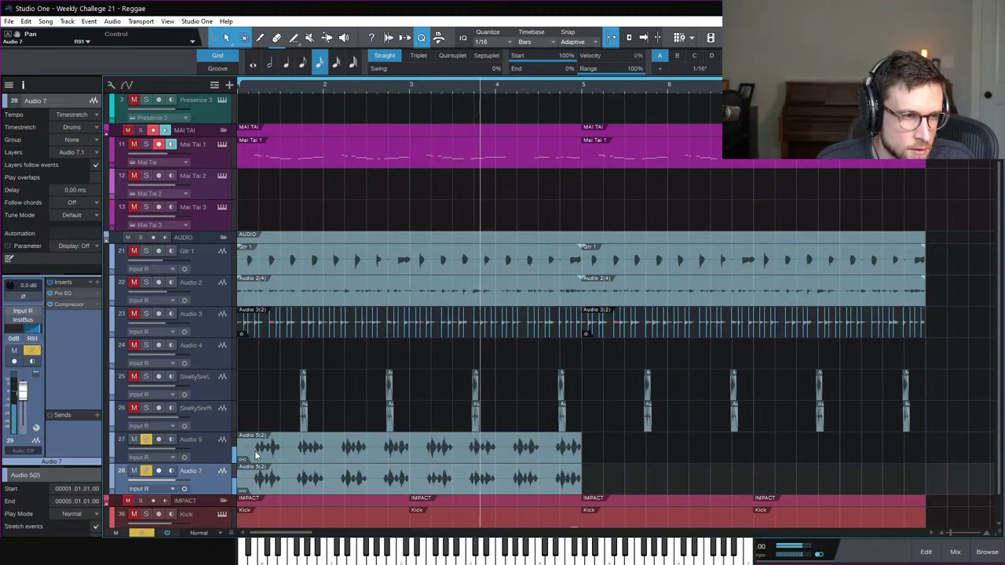
# Step: Route the Audio 5 and Audio 7 channels to a new bus named Shakers, and rename them ShakerL and ShakerR
pyautogui.click(951, 552)
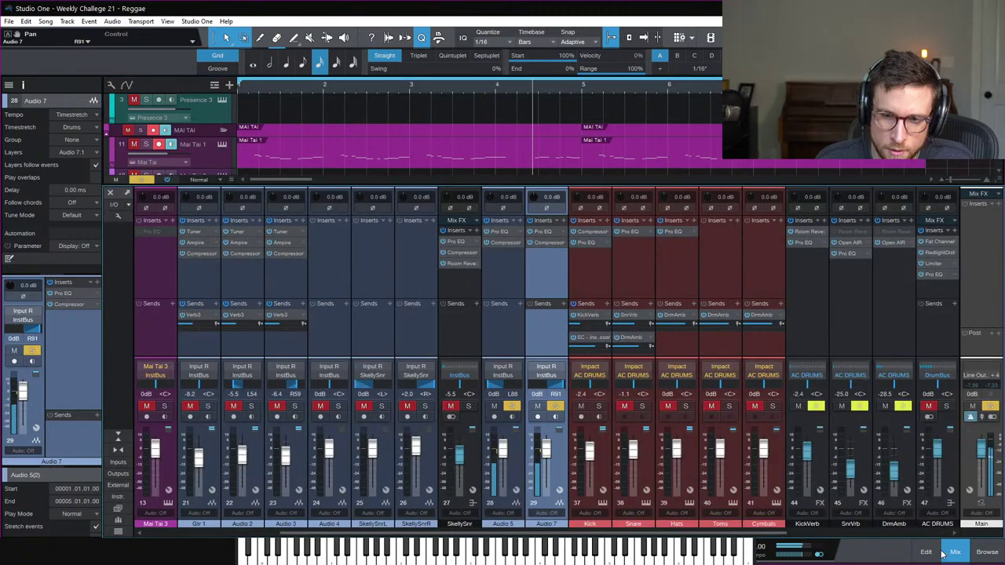
pyautogui.click(496, 328)
pyautogui.keyDown('shift'); pyautogui.click(549, 331); pyautogui.keyUp('shift')
pyautogui.rightClick(550, 333)
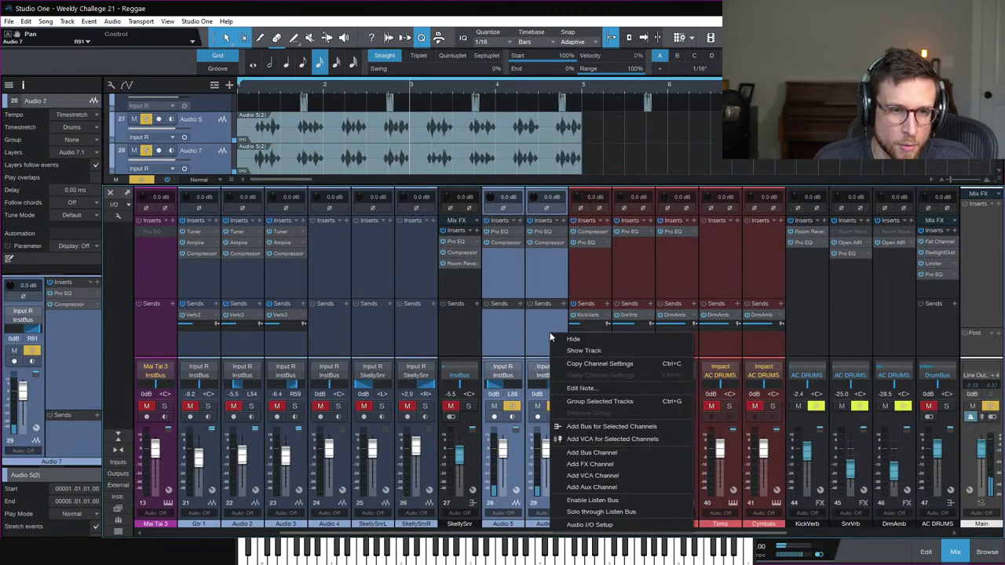
pyautogui.click(628, 426)
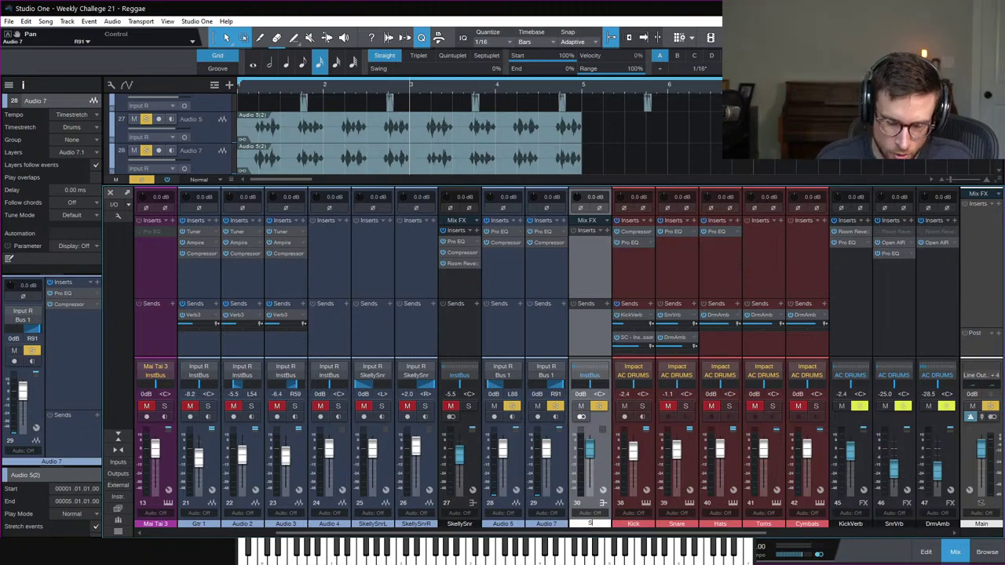
pyautogui.doubleClick(497, 524)
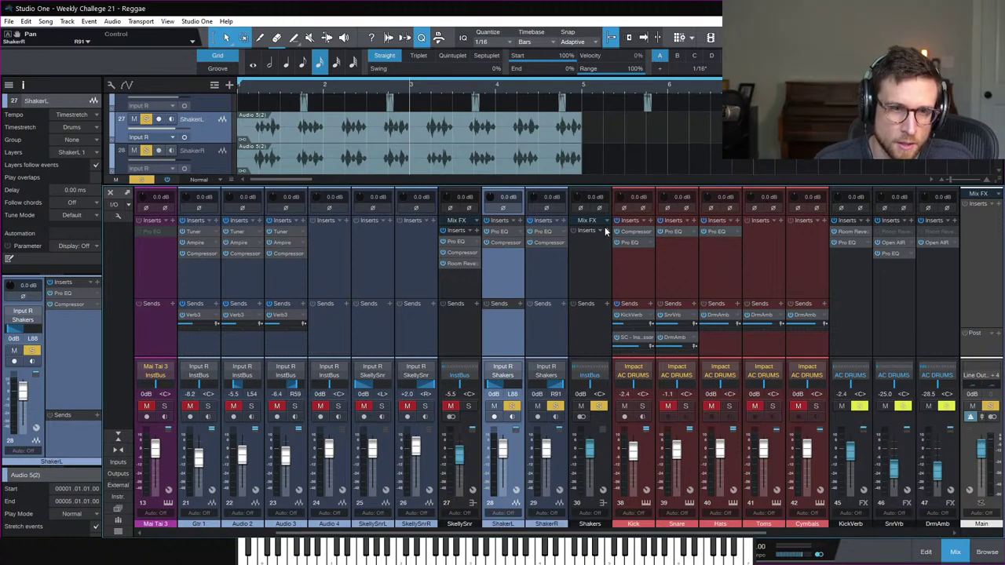
# Step: Add a DrmAmb send to the Shakers bus and set its send level to about +2.2 dB
pyautogui.click(607, 303)
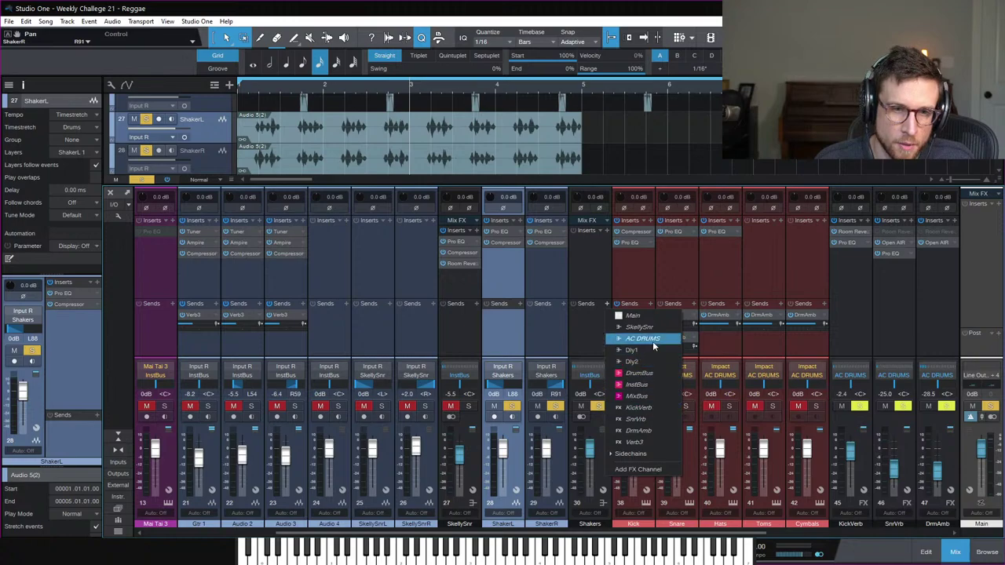
pyautogui.click(666, 433)
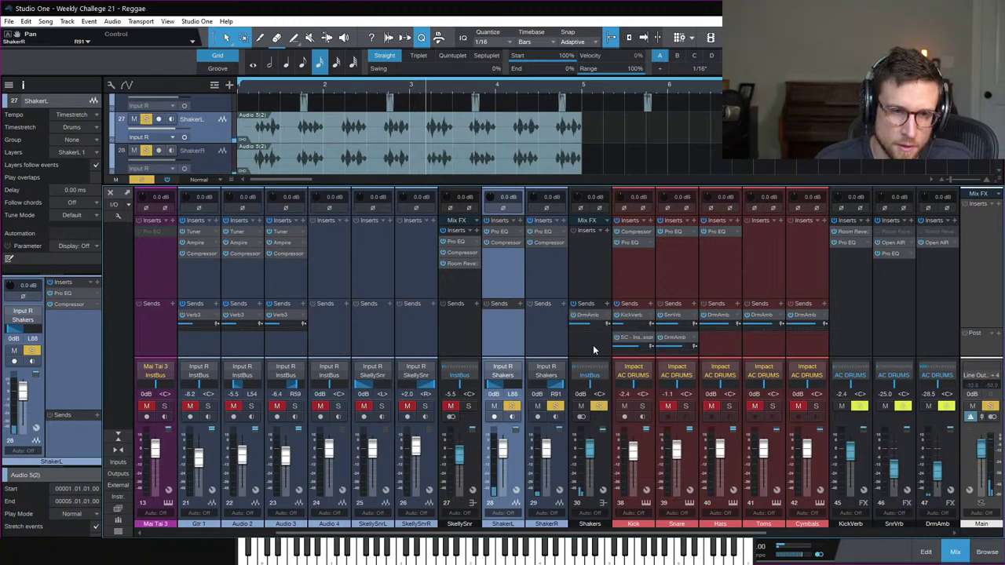
pyautogui.moveTo(593, 328)
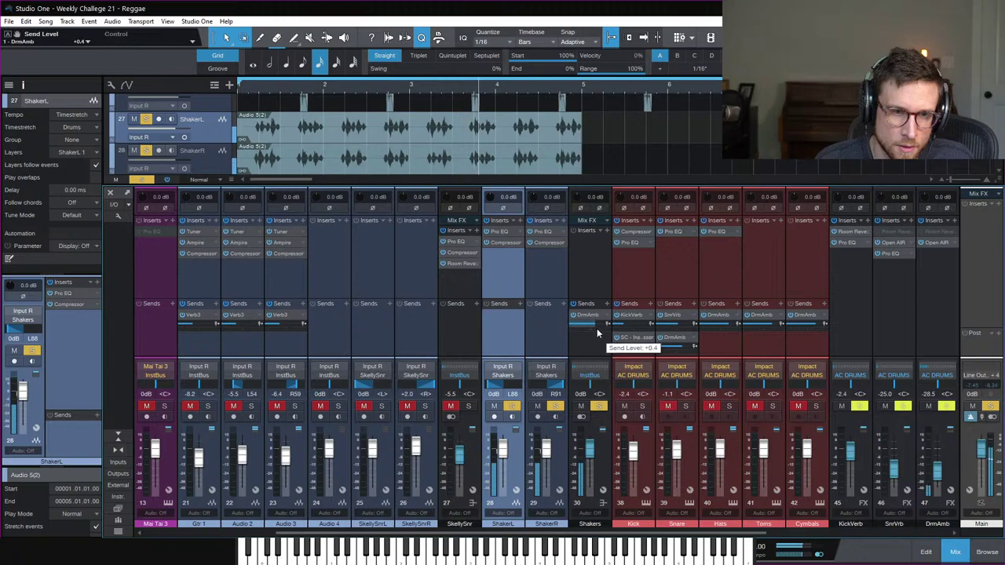
pyautogui.moveTo(597, 332); pyautogui.dragTo(611, 336)
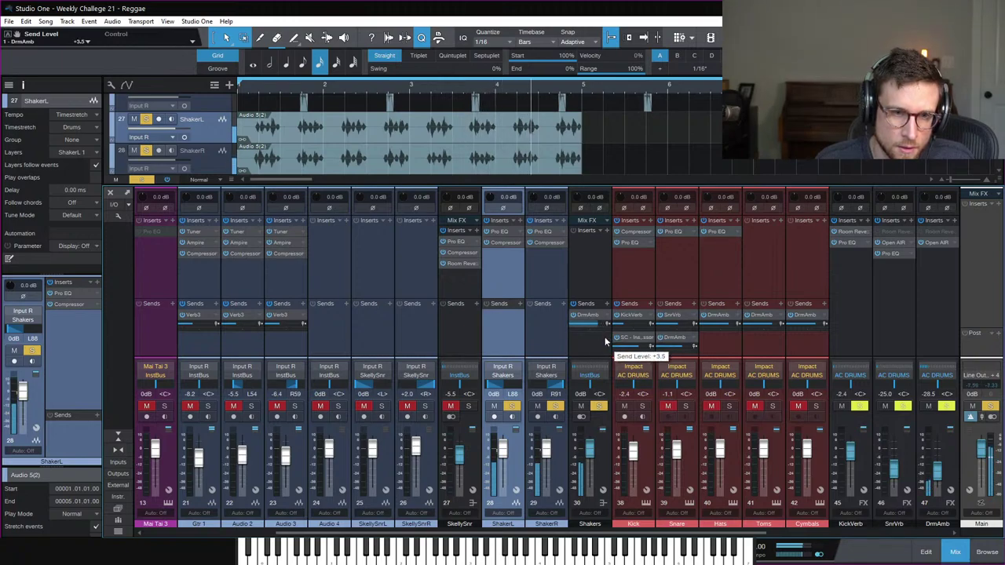
# Step: Unsolo the shaker channels and lower the Shakers bus volume to -21.4 dB while the full mix plays
pyautogui.click(599, 407)
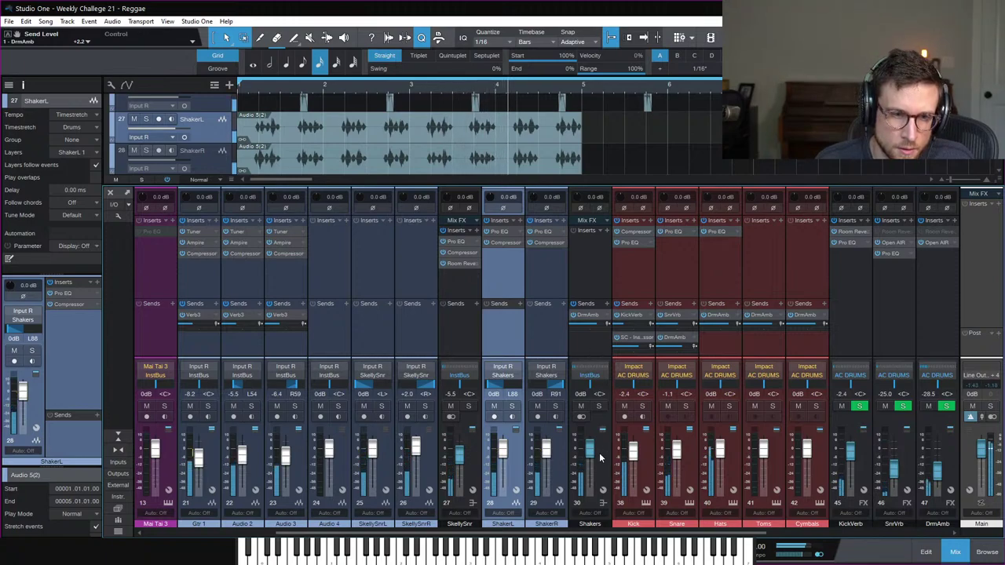
pyautogui.moveTo(590, 448); pyautogui.dragTo(593, 462)
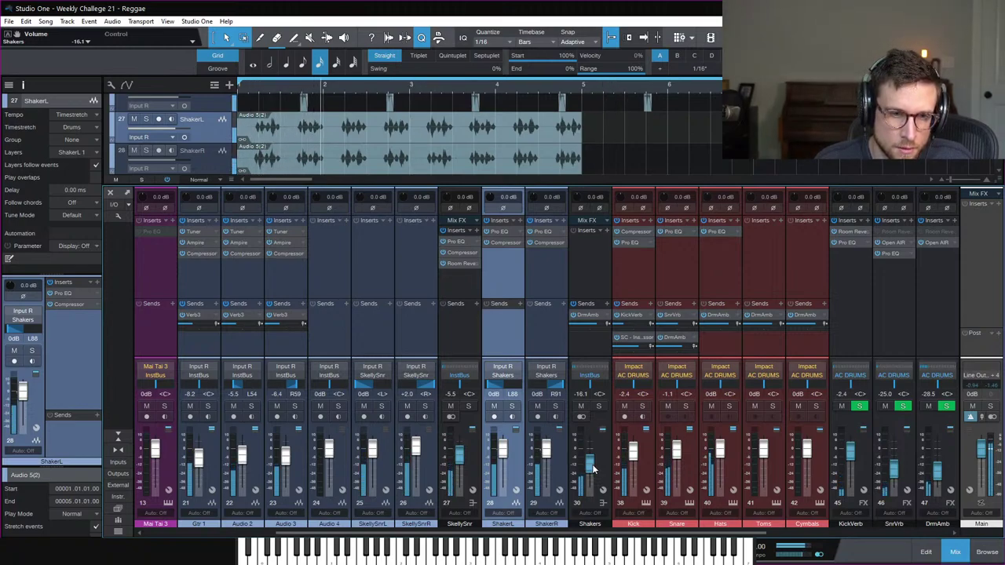
pyautogui.moveTo(592, 464); pyautogui.dragTo(594, 472)
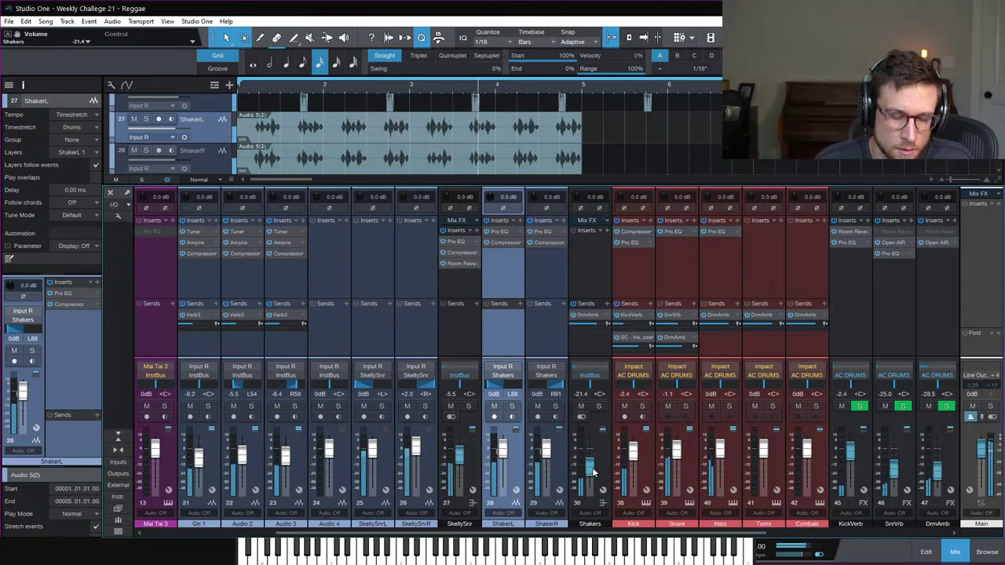
# Step: Shorten the ShakerL and ShakerR clips in the arrangement to end at bar 4
pyautogui.press('F3')
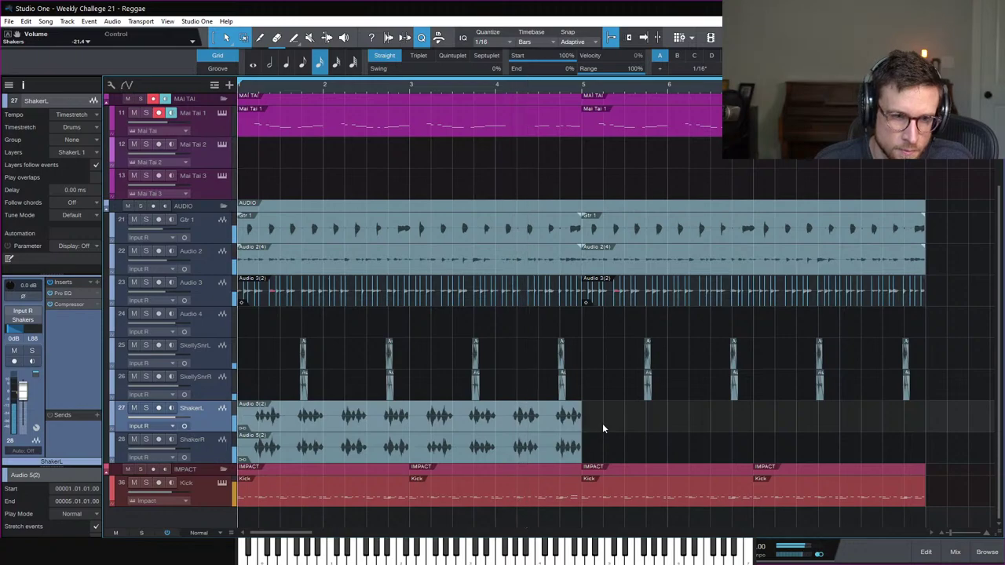
pyautogui.moveTo(602, 428); pyautogui.dragTo(499, 460)
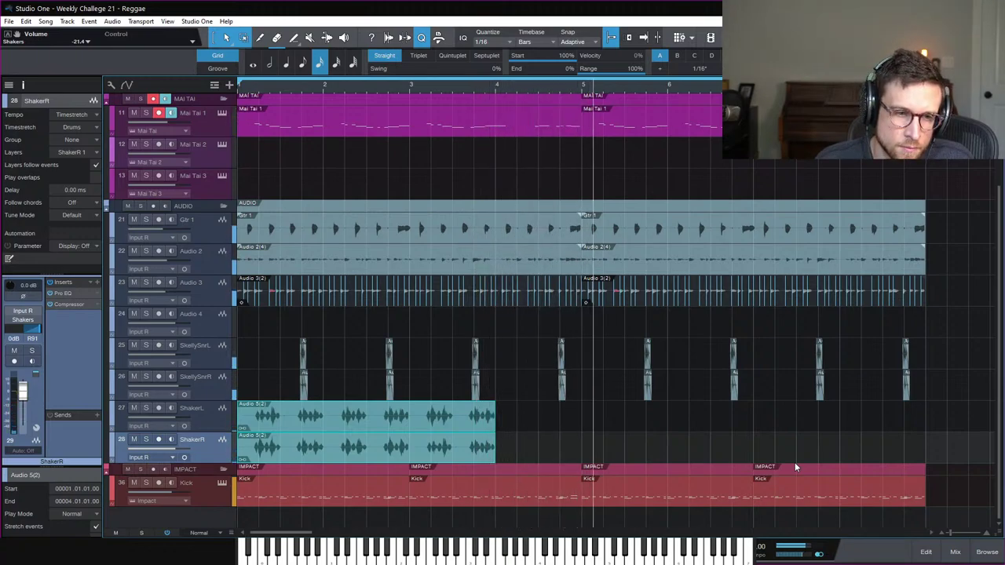
# Step: Copy ShakerR's Pro EQ to the Shakers bus and switch off its MF and low-cut bands
pyautogui.click(957, 553)
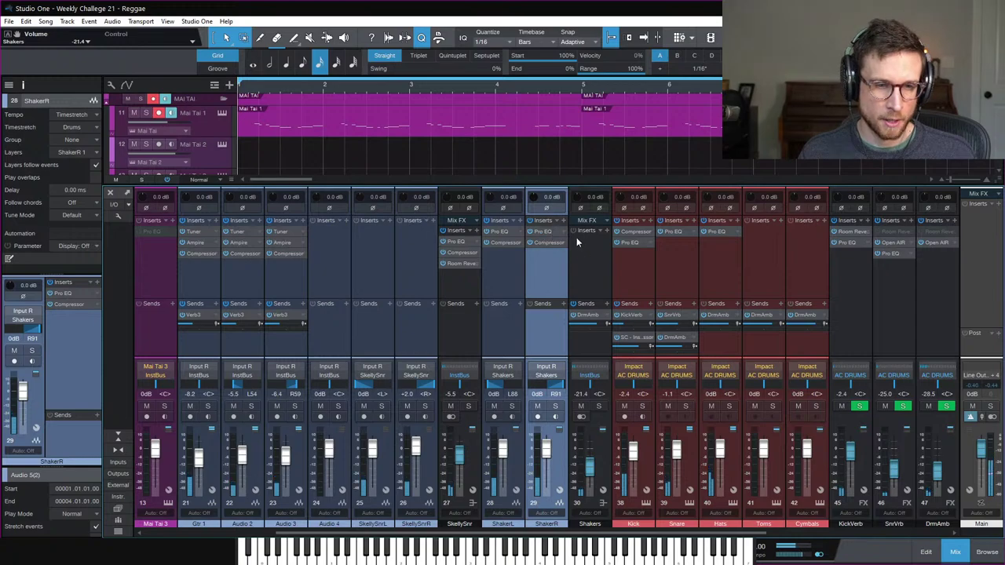
pyautogui.click(606, 231)
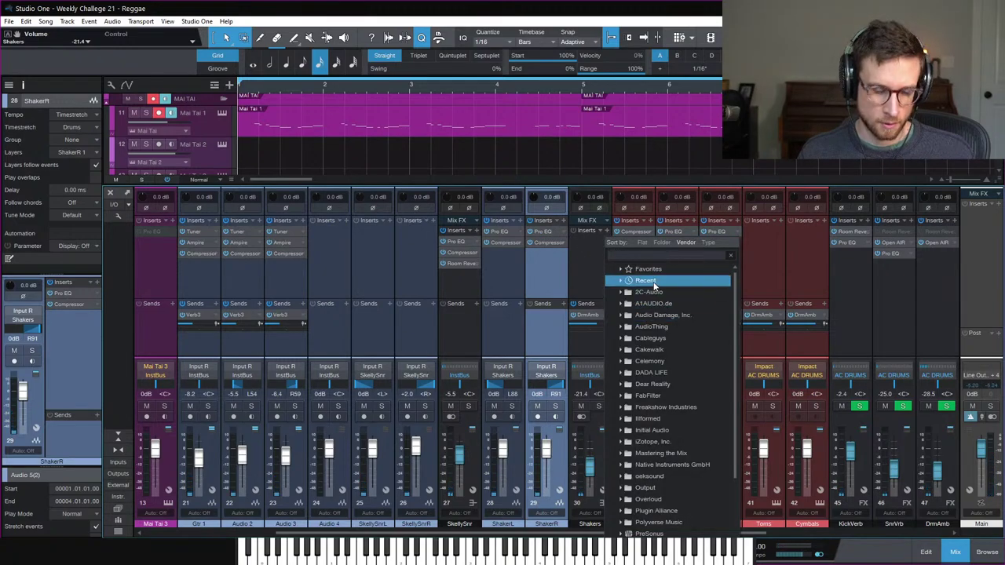
pyautogui.click(555, 280)
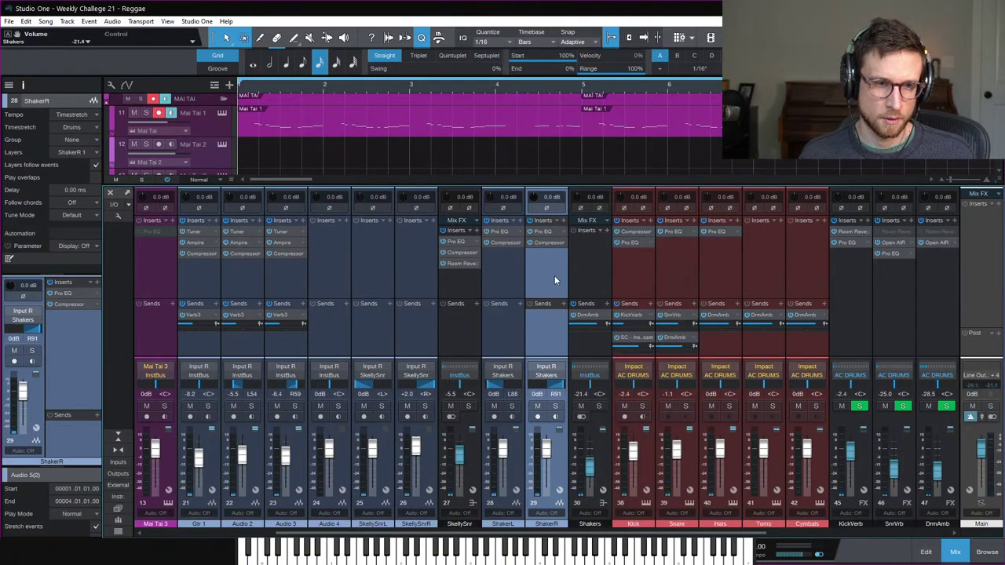
pyautogui.click(550, 232)
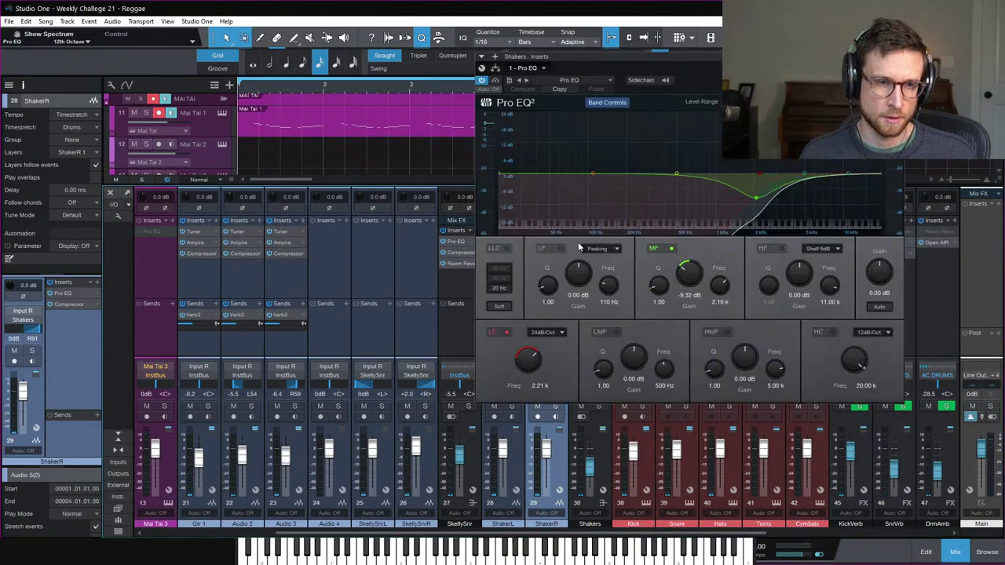
pyautogui.click(664, 250)
pyautogui.click(509, 333)
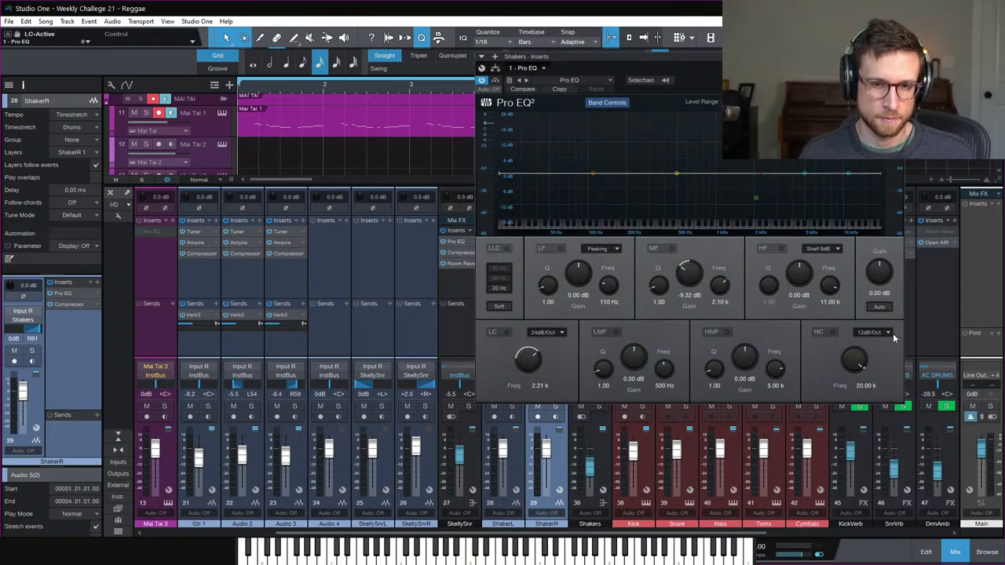
# Step: Enable the Shakers Pro EQ's high-cut filter with a 6dB/Oct slope at 5.20 kHz
pyautogui.click(871, 332)
pyautogui.click(873, 347)
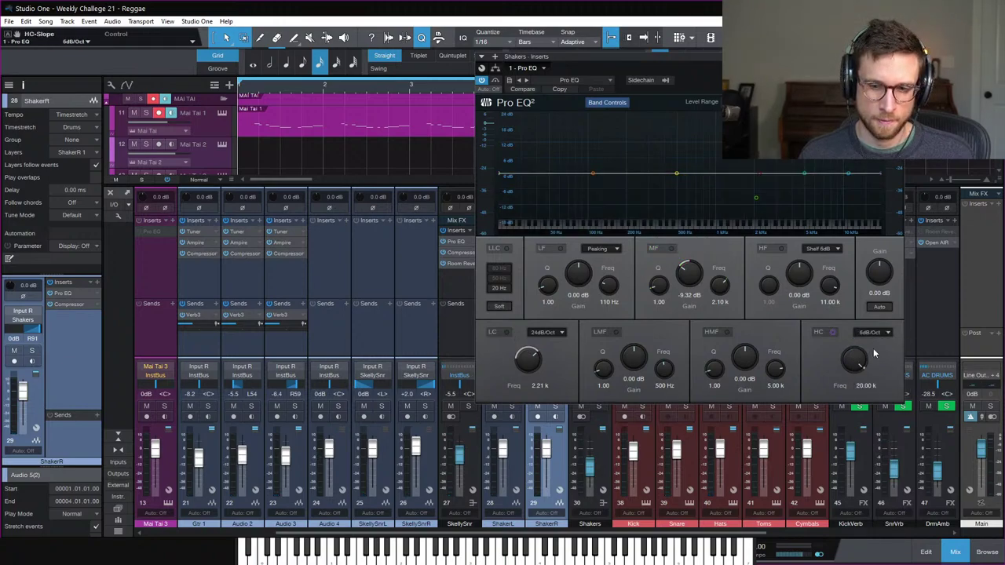
pyautogui.click(833, 332)
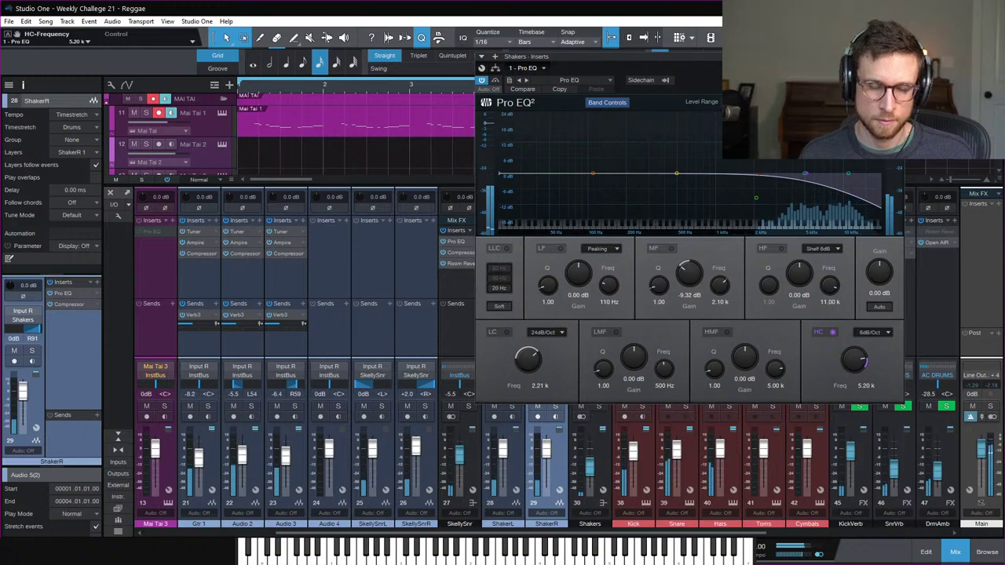
pyautogui.press('Escape')
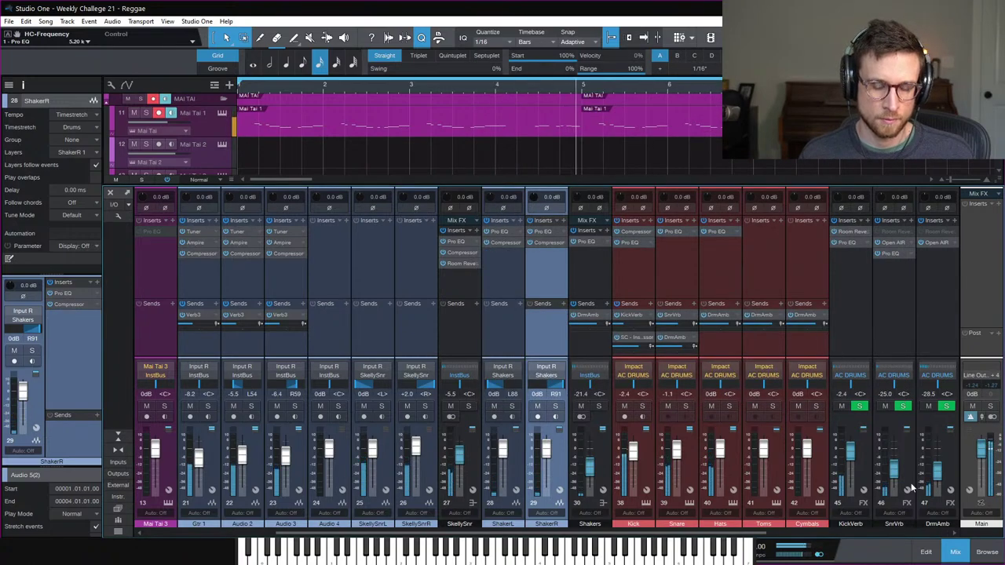
# Step: Return to the arrangement and play the song from around beat 3 of bar 1 to check the shakers
pyautogui.click(953, 553)
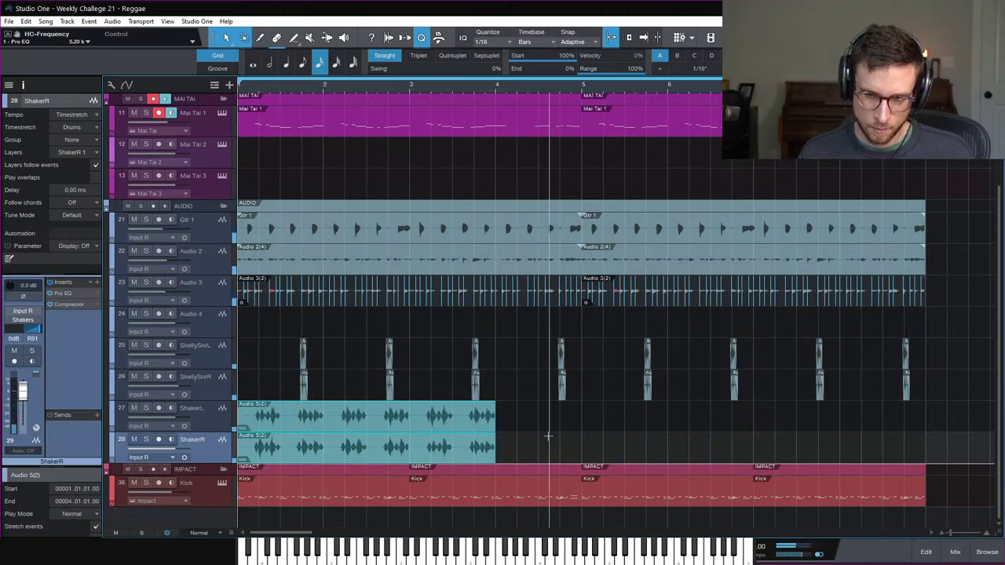
pyautogui.click(549, 436)
pyautogui.press('e')
pyautogui.press('space')
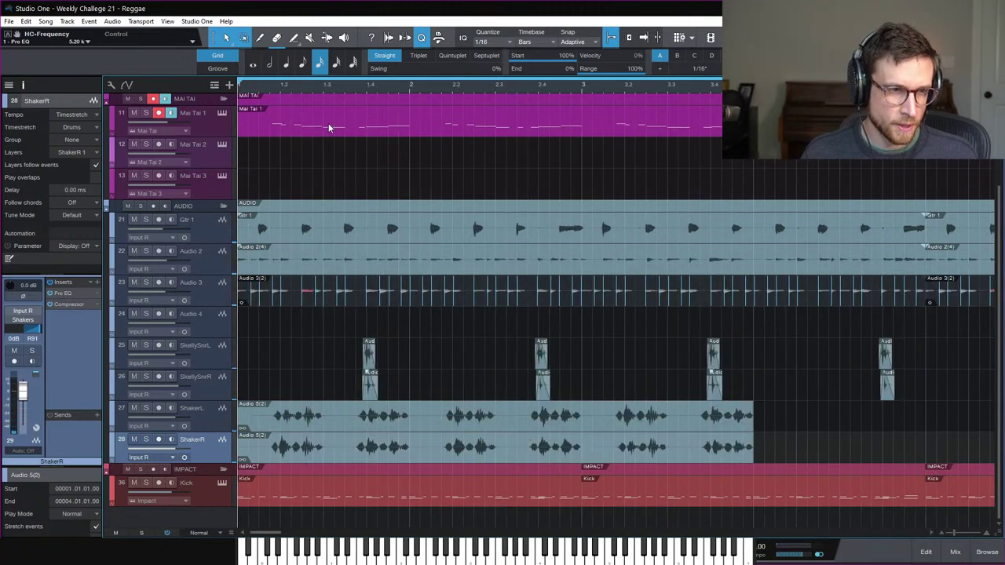
pyautogui.click(322, 95)
pyautogui.press('space')
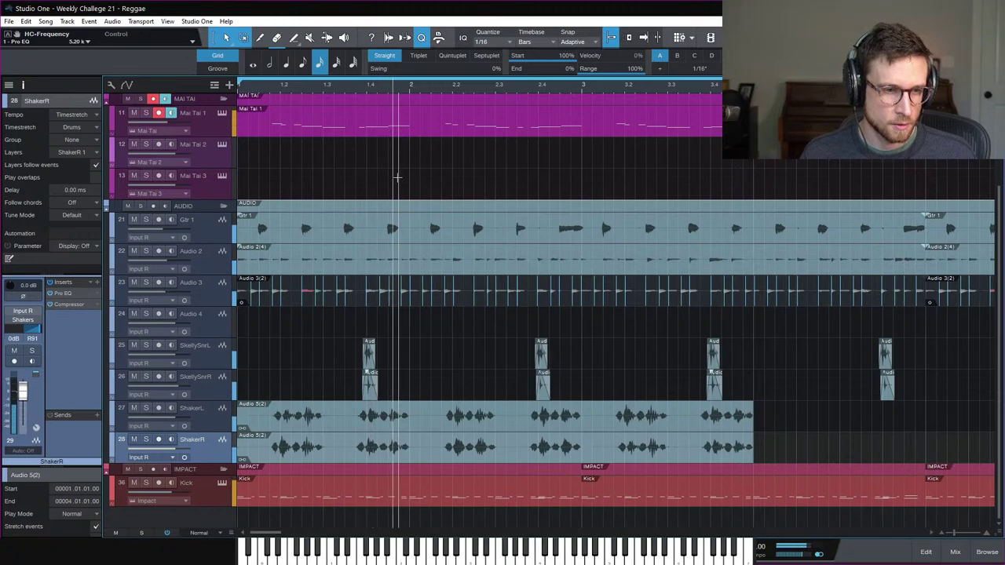
# Step: Cut the stretch from 1.4.4 to bar 2 out of both shaker clips and fade out the ends of the bar 1 clips
pyautogui.click(408, 424)
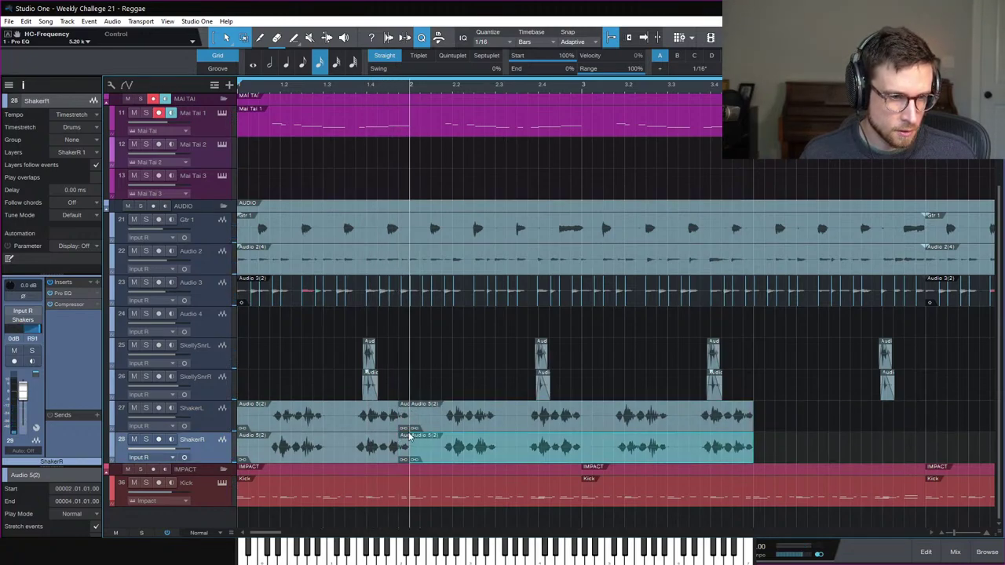
pyautogui.click(408, 446)
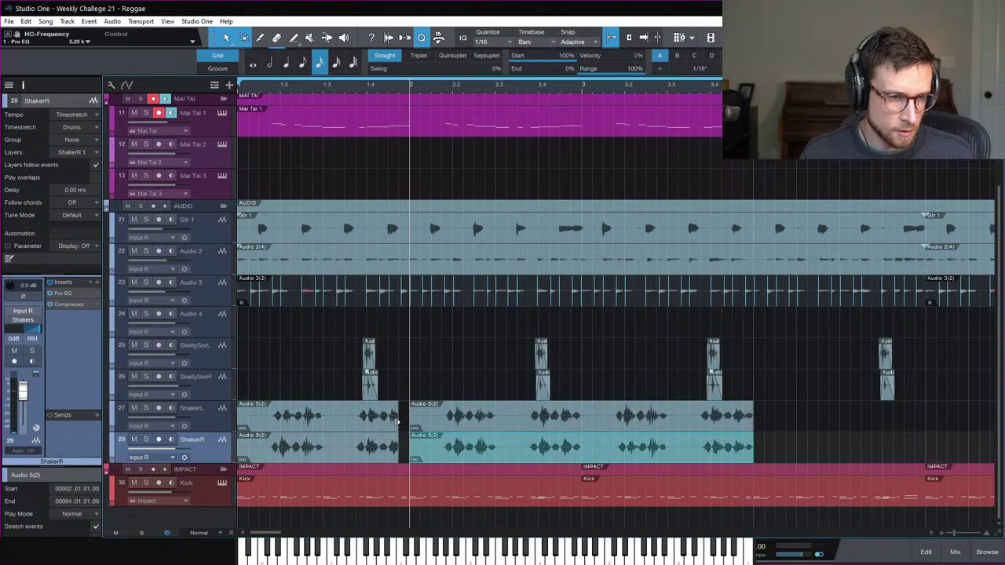
pyautogui.click(384, 420)
pyautogui.keyDown('shift'); pyautogui.click(391, 440); pyautogui.keyUp('shift')
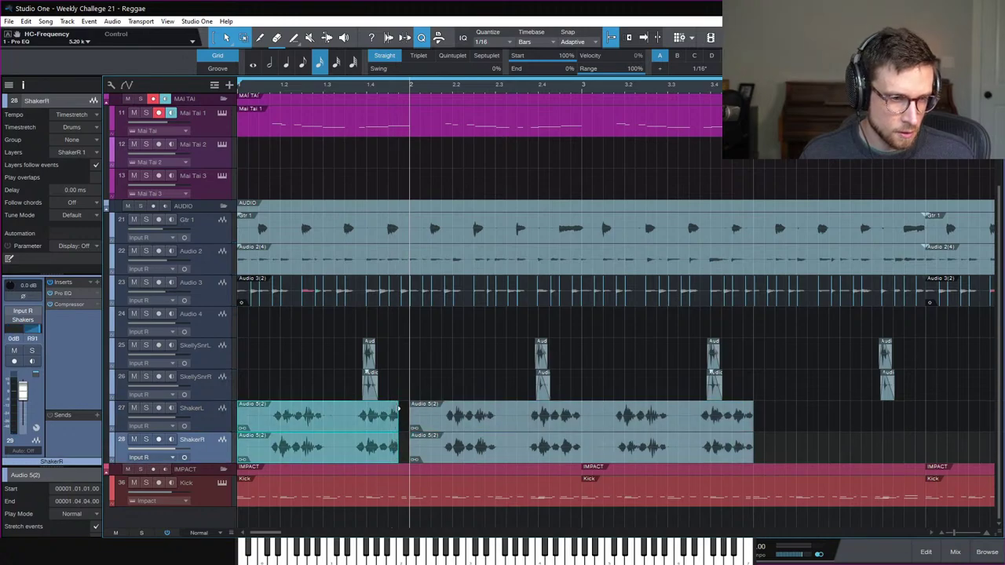
pyautogui.press('e')
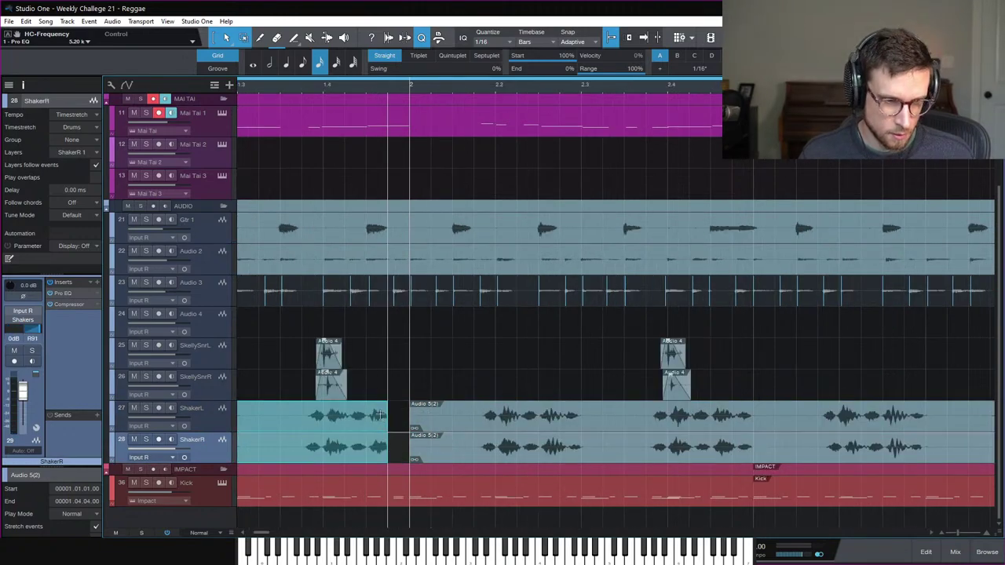
pyautogui.moveTo(386, 410)
pyautogui.mouseDown()
pyautogui.moveTo(398, 407)
pyautogui.moveTo(388, 422)
pyautogui.mouseUp()
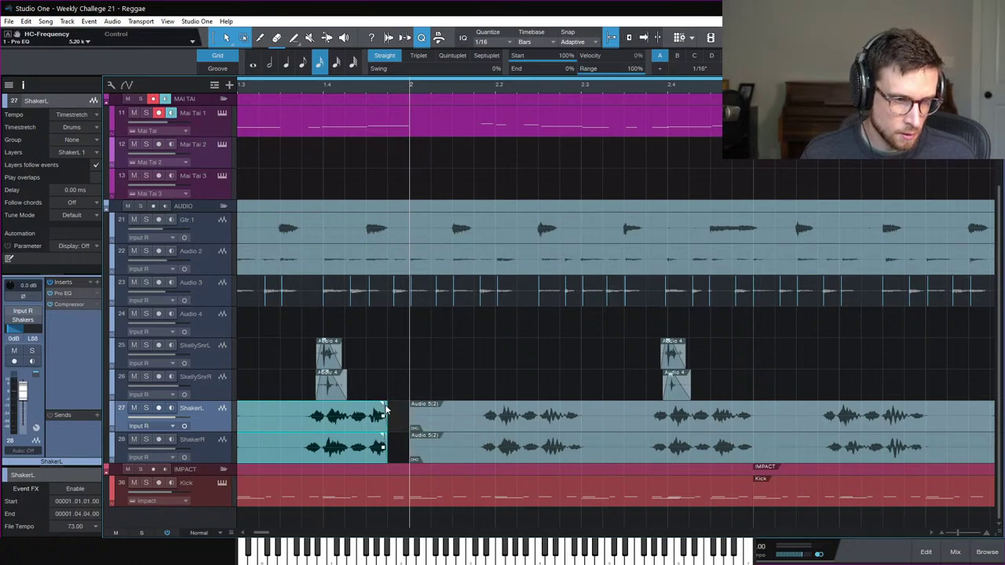
pyautogui.press('space')
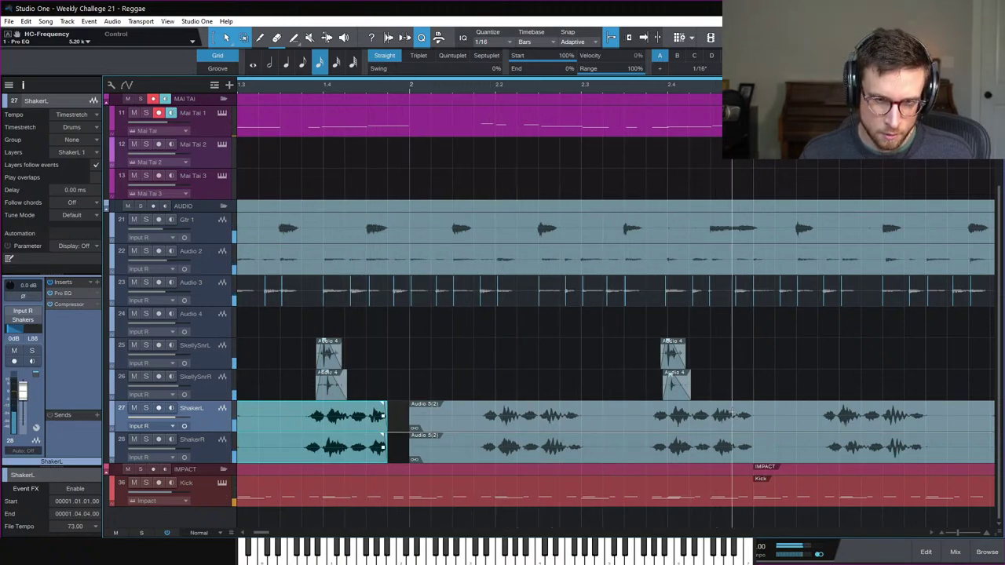
# Step: Split the ShakerL and ShakerR clips at 2.4.4 and at bar 3, and delete the short pieces in between
pyautogui.keyDown('alt'); pyautogui.click(736, 427); pyautogui.keyUp('alt')
pyautogui.keyDown('alt'); pyautogui.click(749, 444); pyautogui.keyUp('alt')
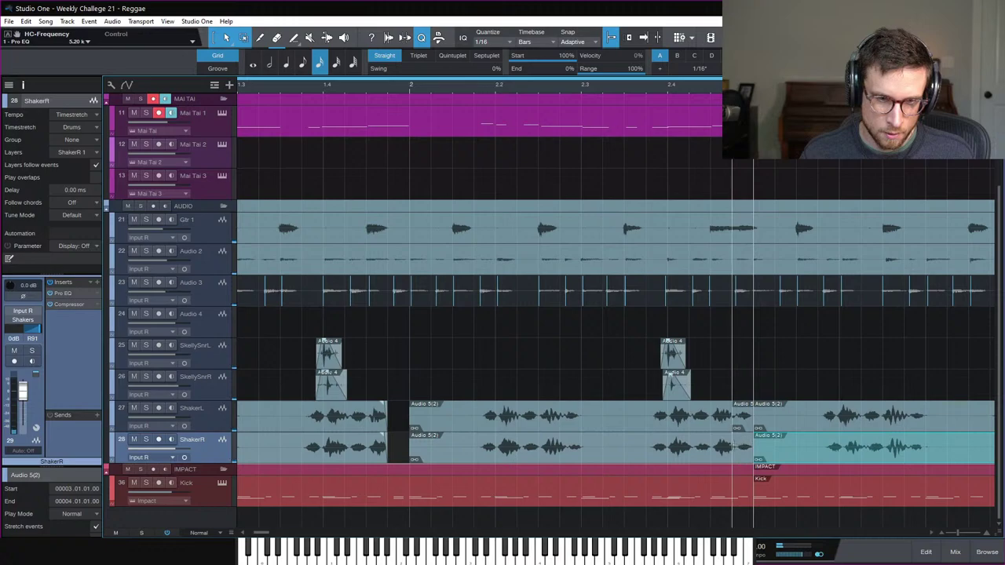
pyautogui.keyDown('alt'); pyautogui.click(733, 445); pyautogui.keyUp('alt')
pyautogui.click(742, 416)
pyautogui.press('Delete')
pyautogui.click(746, 448)
pyautogui.press('Delete')
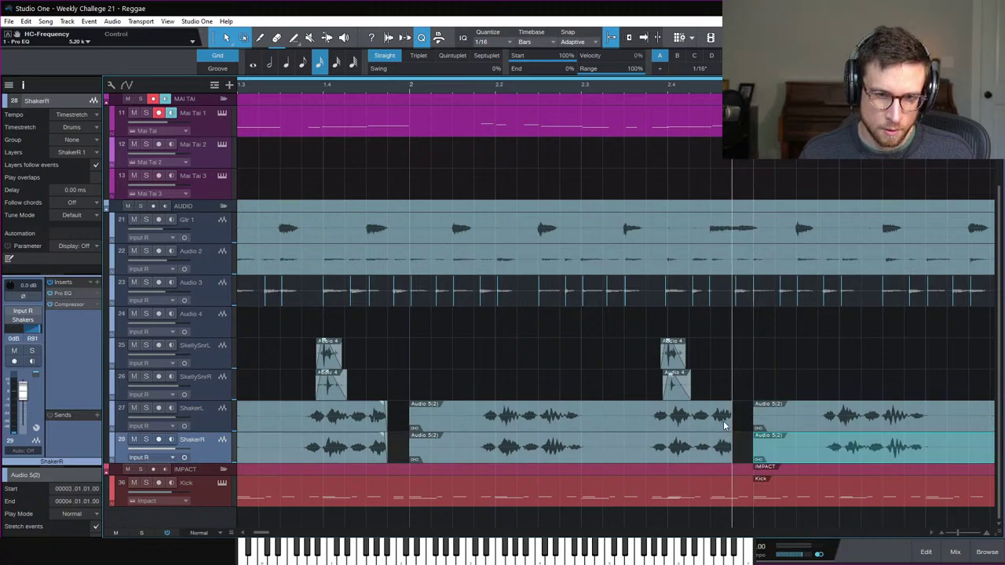
# Step: Add short fade-outs to the ends of both bar 2 shaker clips and play from just before beat 4 to check
pyautogui.click(724, 425)
pyautogui.keyDown('shift'); pyautogui.click(724, 442); pyautogui.keyUp('shift')
pyautogui.moveTo(729, 444); pyautogui.dragTo(735, 423)
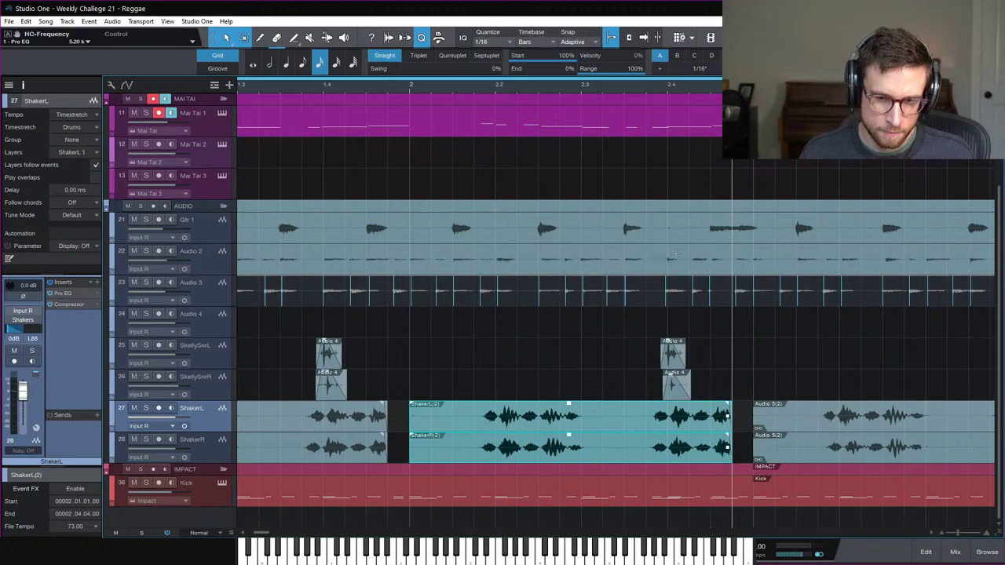
pyautogui.click(650, 90)
pyautogui.press('space')
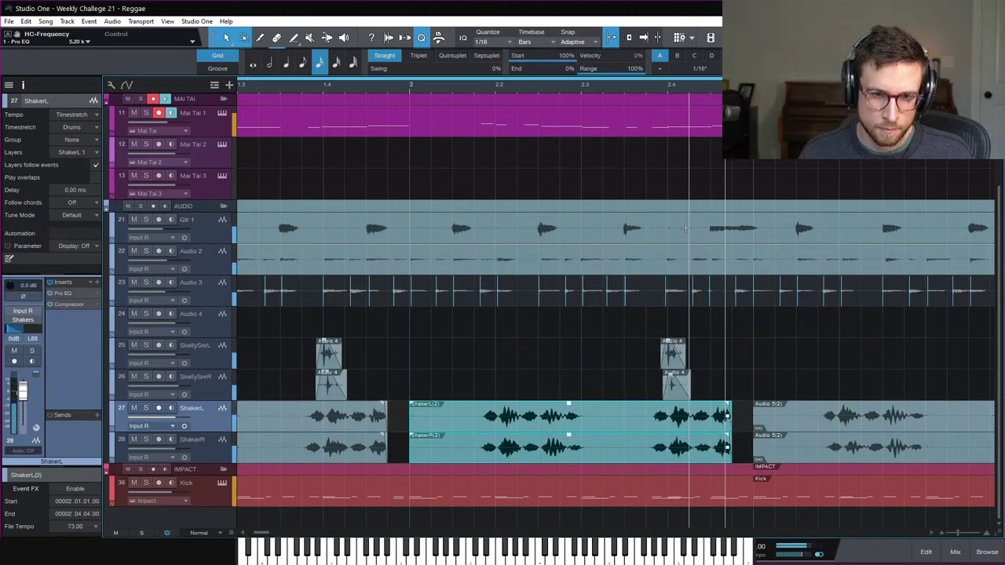
# Step: Replace the ShakerL and ShakerR clips in bar 3 with copies of the bar 1 clips, ending at 3.4.4
pyautogui.press('w')
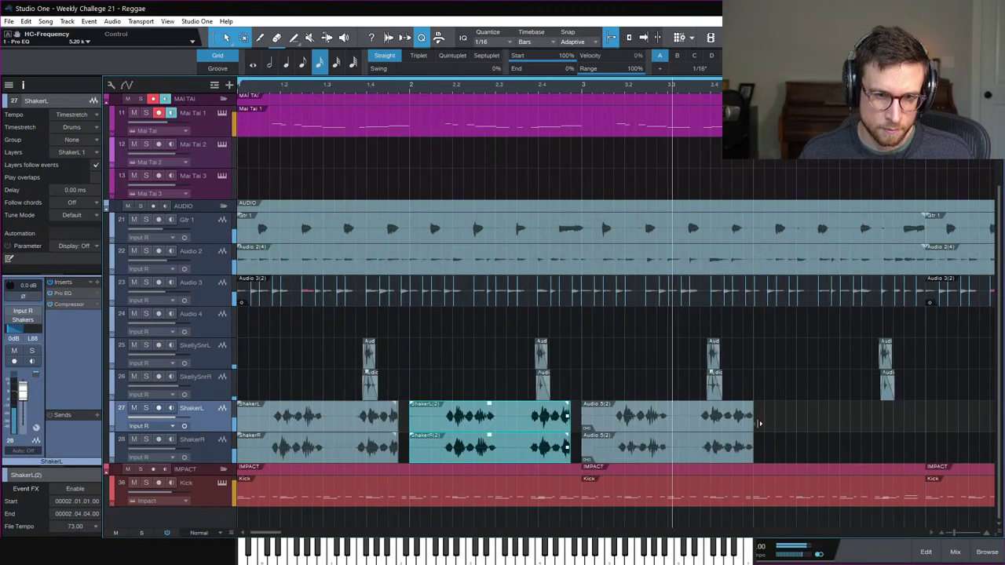
pyautogui.moveTo(774, 415); pyautogui.dragTo(691, 428)
pyautogui.press('Delete')
pyautogui.click(405, 428)
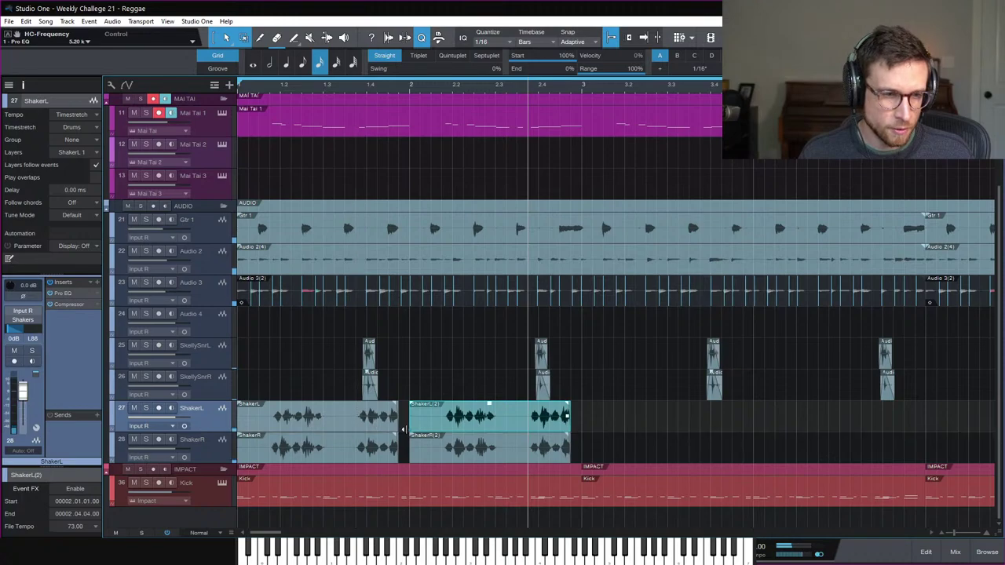
pyautogui.click(387, 454)
pyautogui.moveTo(386, 454); pyautogui.dragTo(703, 453)
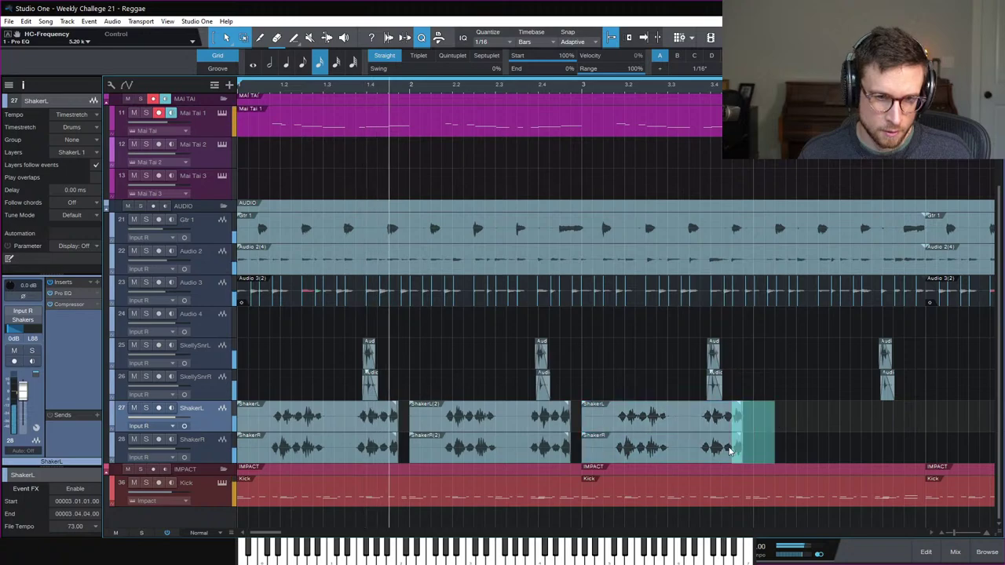
pyautogui.moveTo(745, 453); pyautogui.dragTo(667, 454)
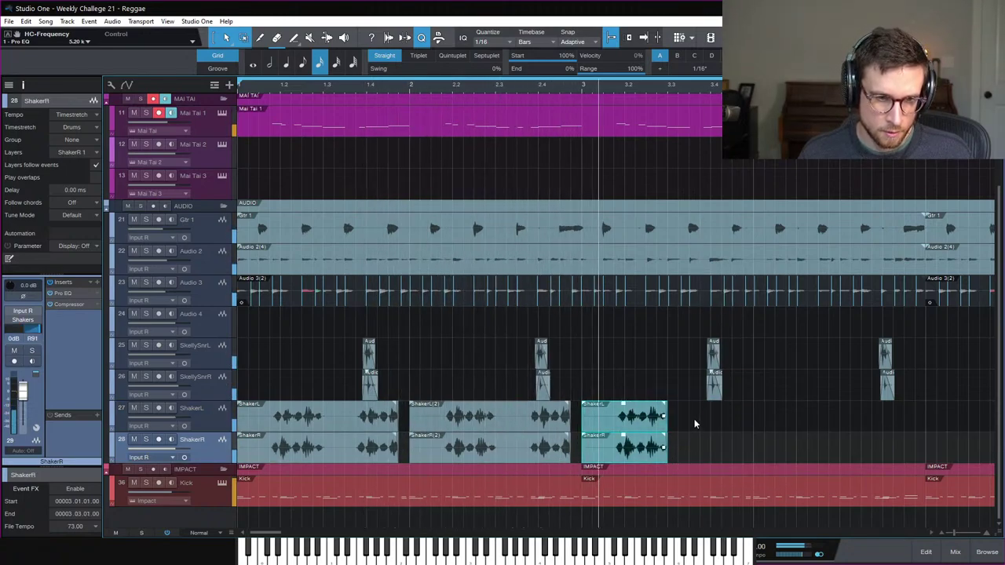
pyautogui.moveTo(667, 421); pyautogui.dragTo(743, 428)
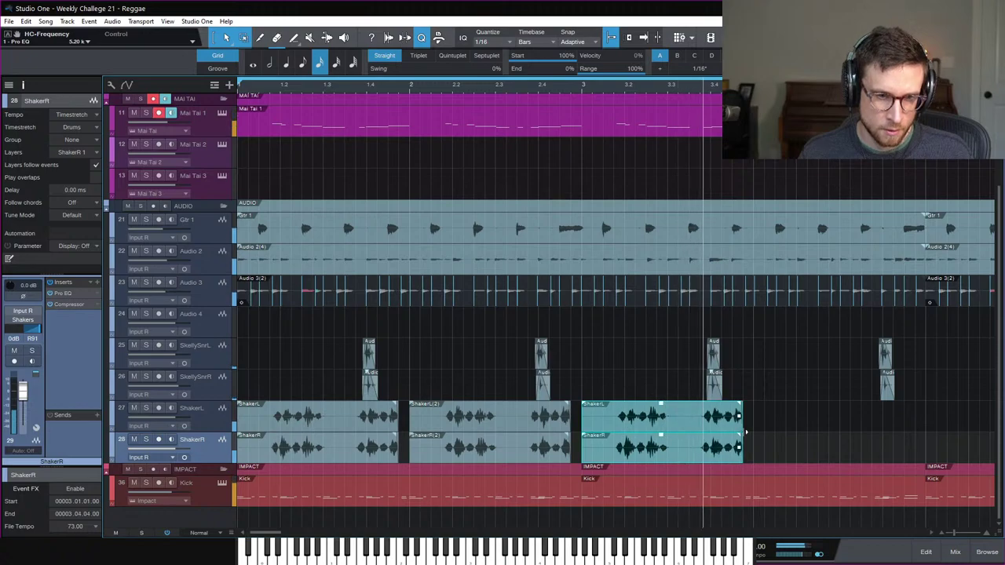
# Step: Duplicate all six shaker clips from bars 1 to 3, place the copies starting at bar 5, and play the song
pyautogui.keyDown('shift'); pyautogui.click(424, 439); pyautogui.keyUp('shift')
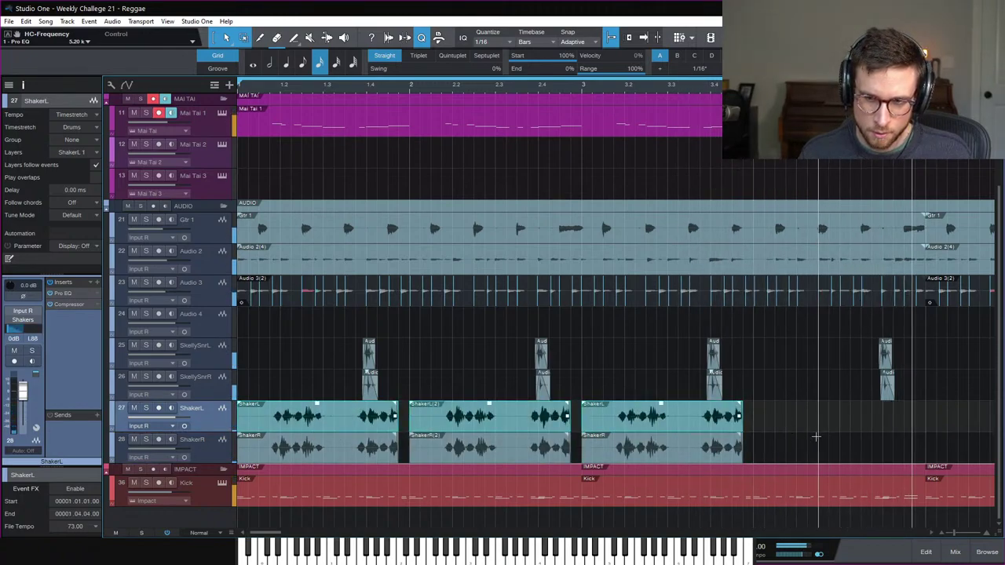
pyautogui.moveTo(774, 426); pyautogui.dragTo(361, 463)
pyautogui.press('d')
pyautogui.press('w')
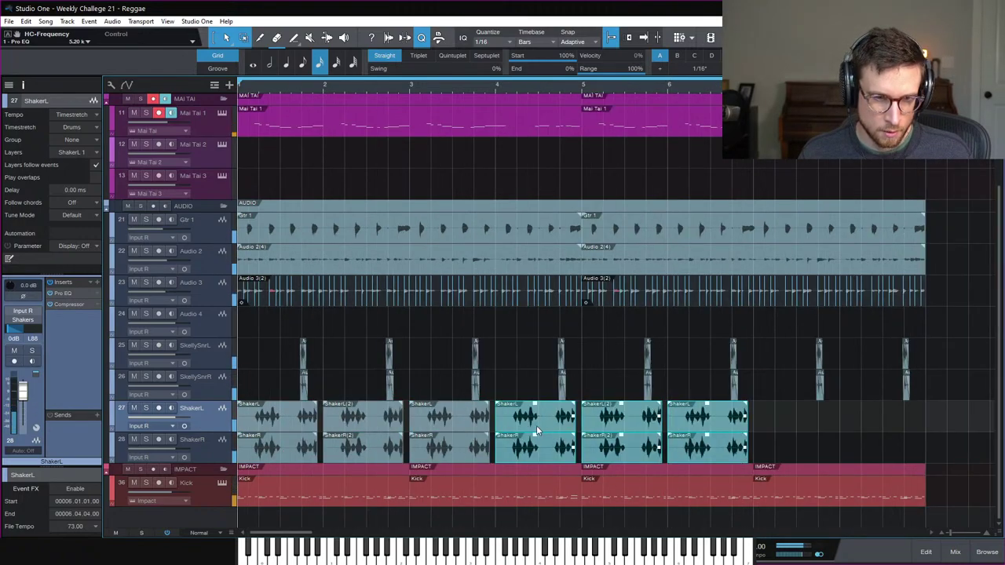
pyautogui.moveTo(526, 428); pyautogui.dragTo(612, 433)
pyautogui.press('space')
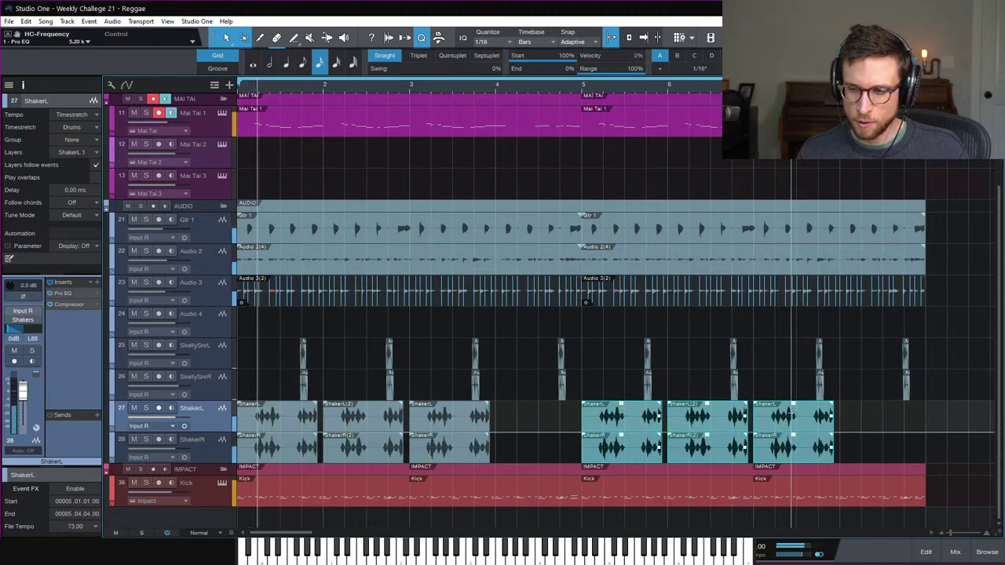
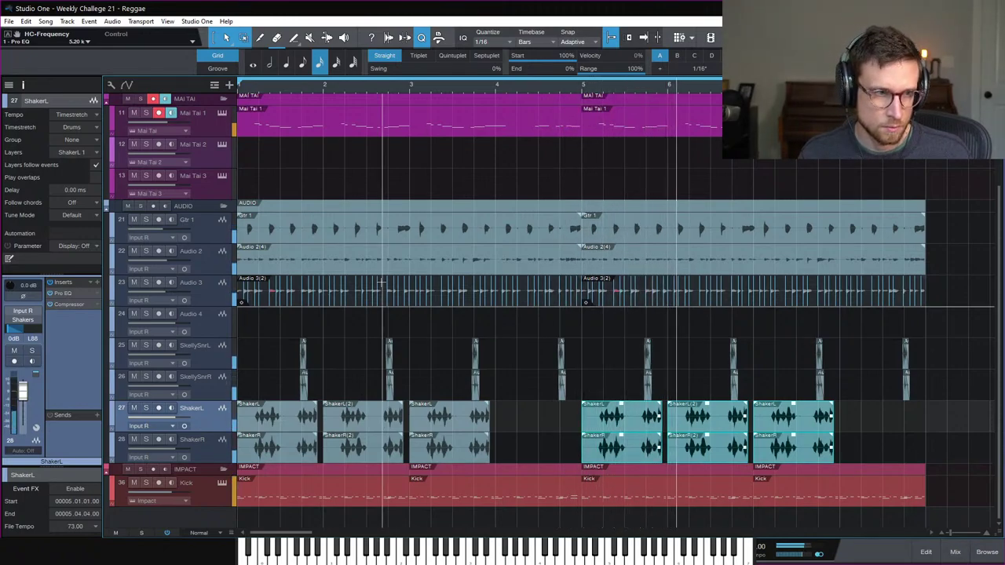
# Step: Set Mai Tai 1's RedlightDist to two stages with an input gain of 6.68 dB
pyautogui.click(210, 129)
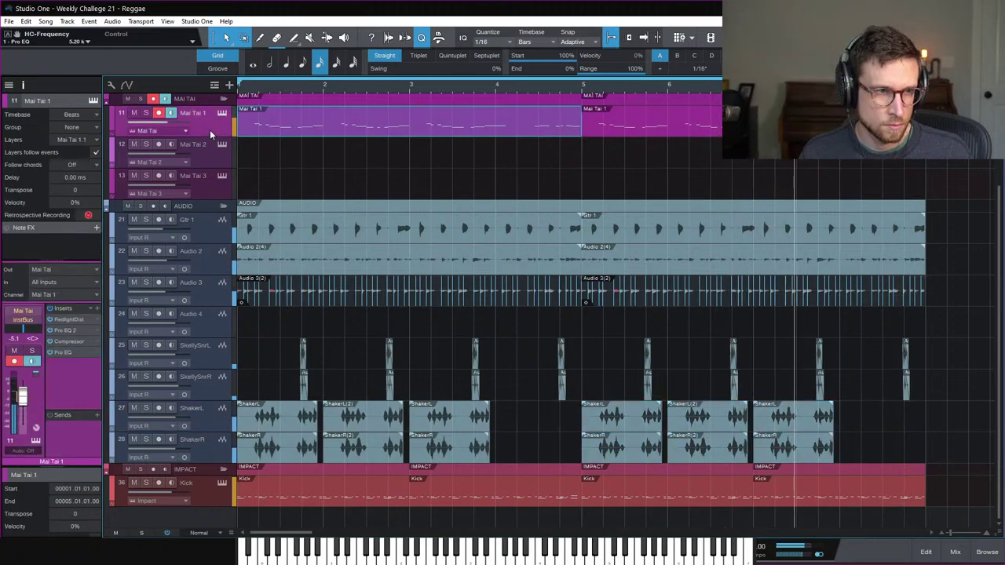
pyautogui.click(66, 320)
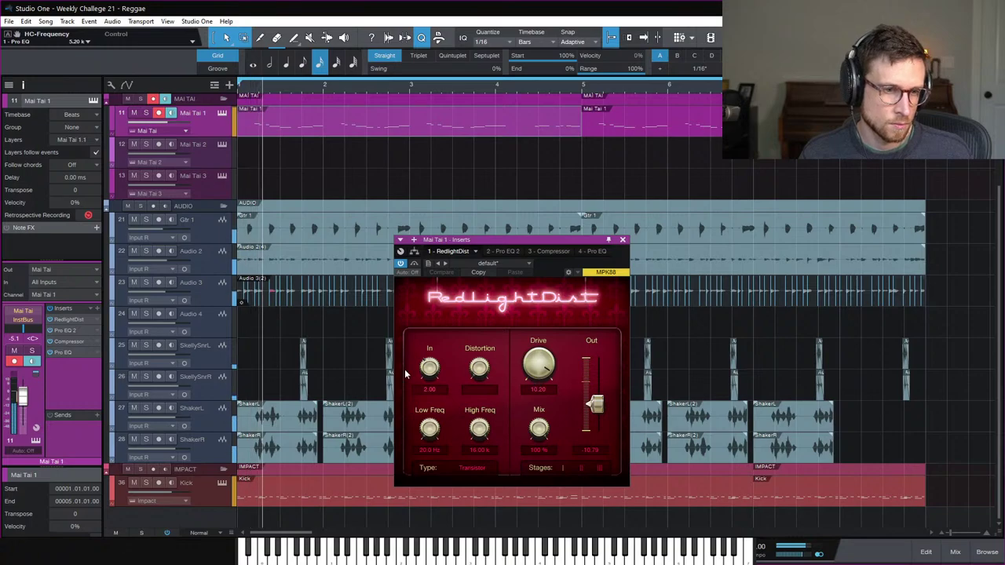
pyautogui.click(580, 469)
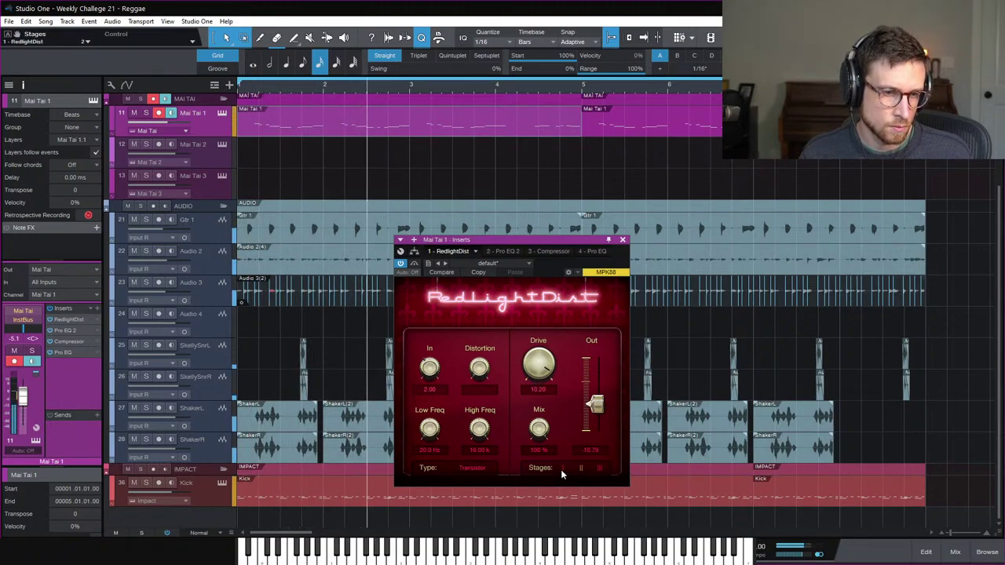
pyautogui.click(593, 469)
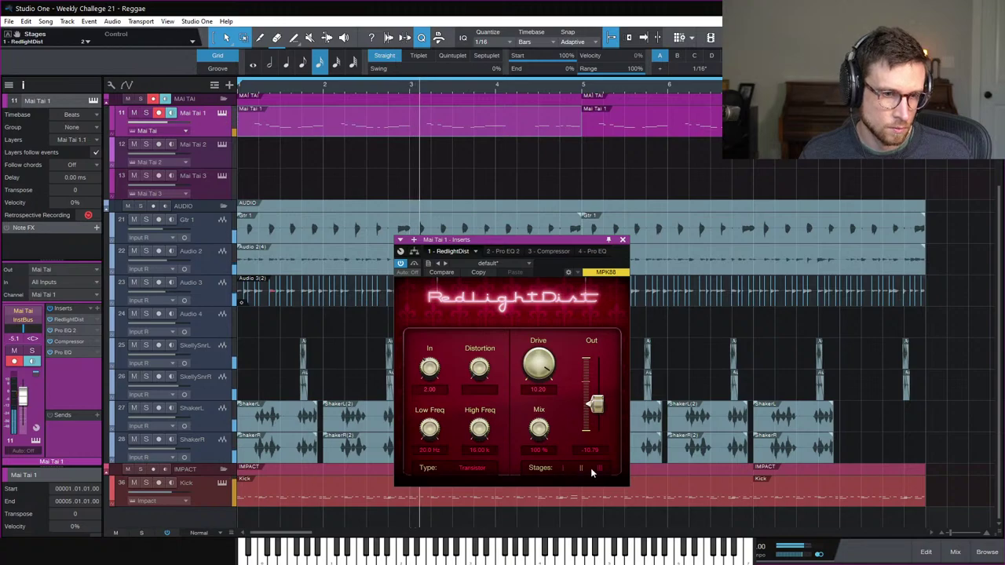
pyautogui.click(598, 470)
pyautogui.click(580, 468)
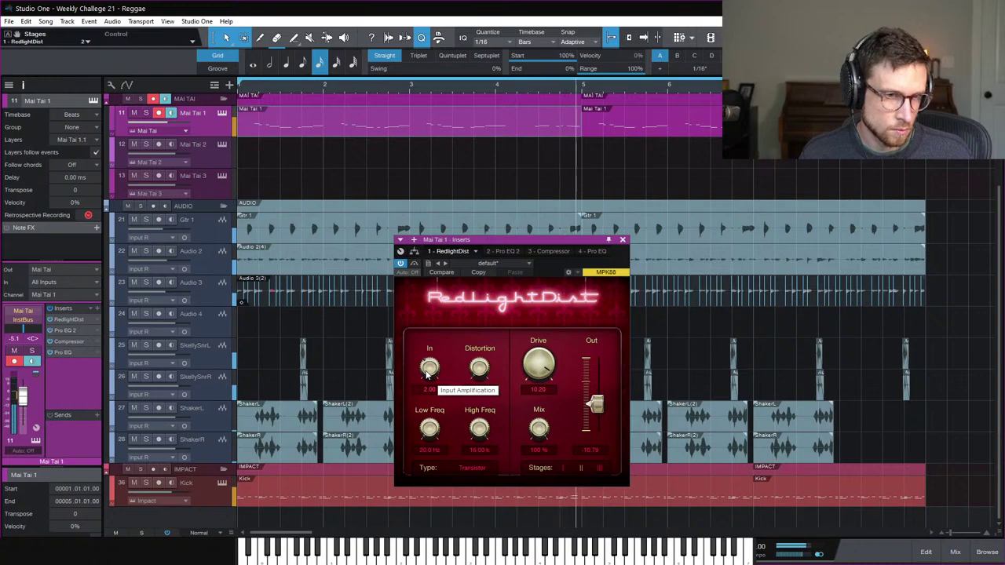
pyautogui.moveTo(428, 373)
pyautogui.mouseDown()
pyautogui.moveTo(429, 350)
pyautogui.moveTo(438, 383)
pyautogui.mouseUp()
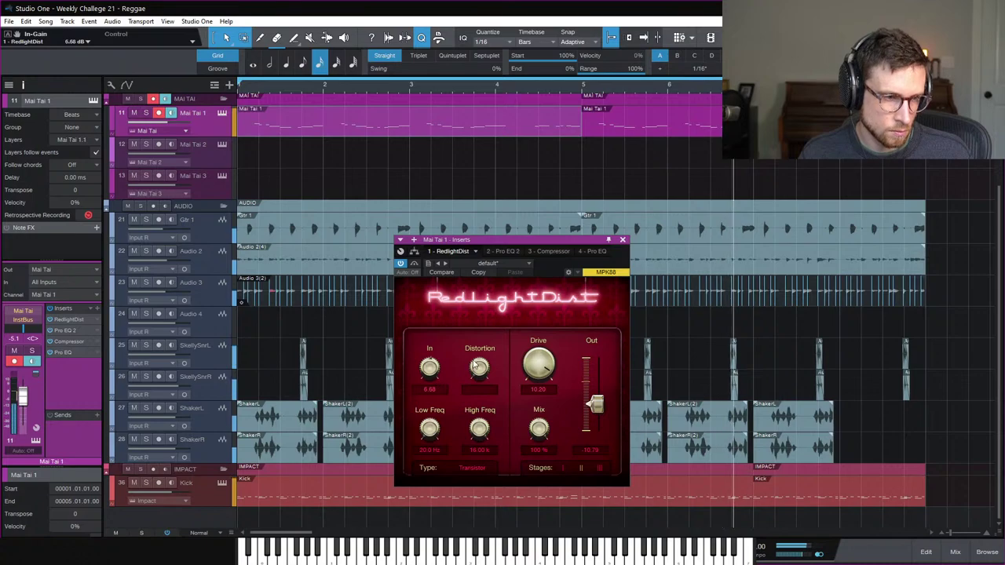
pyautogui.click(622, 241)
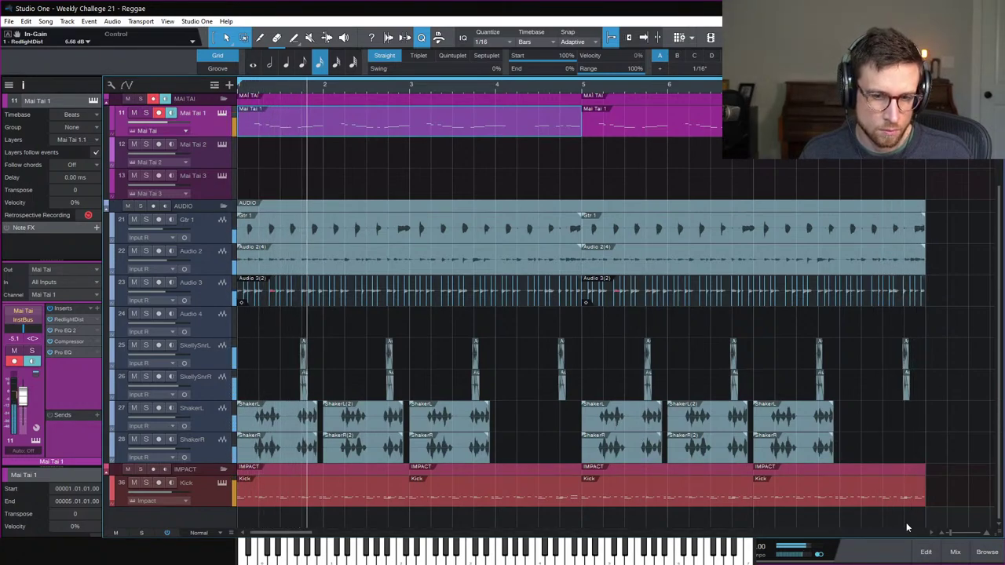
# Step: Save the song and delete the leftover Audio 4 clips after bar 9
pyautogui.click(942, 460)
pyautogui.hotkey('ctrl', 's')
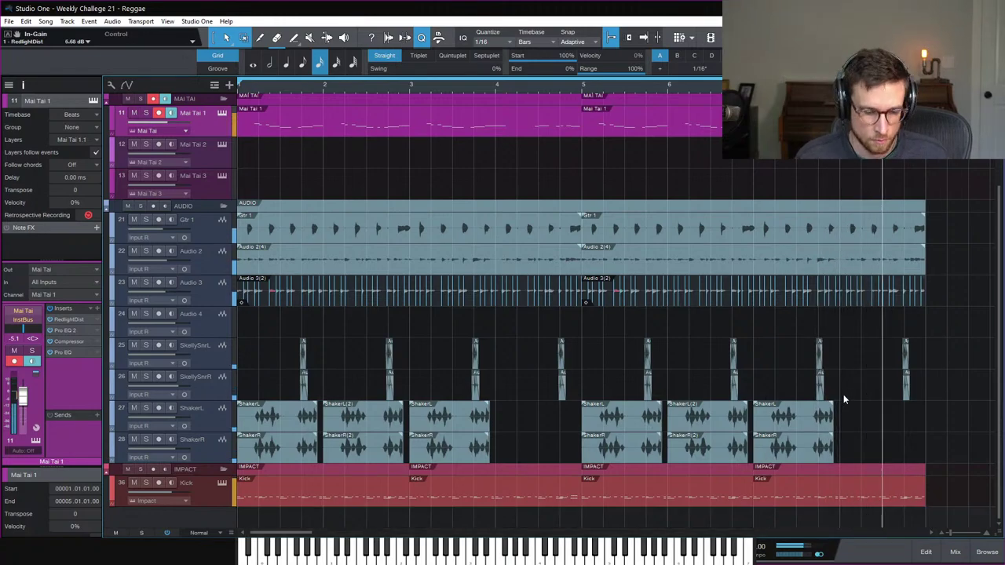
pyautogui.press('w')
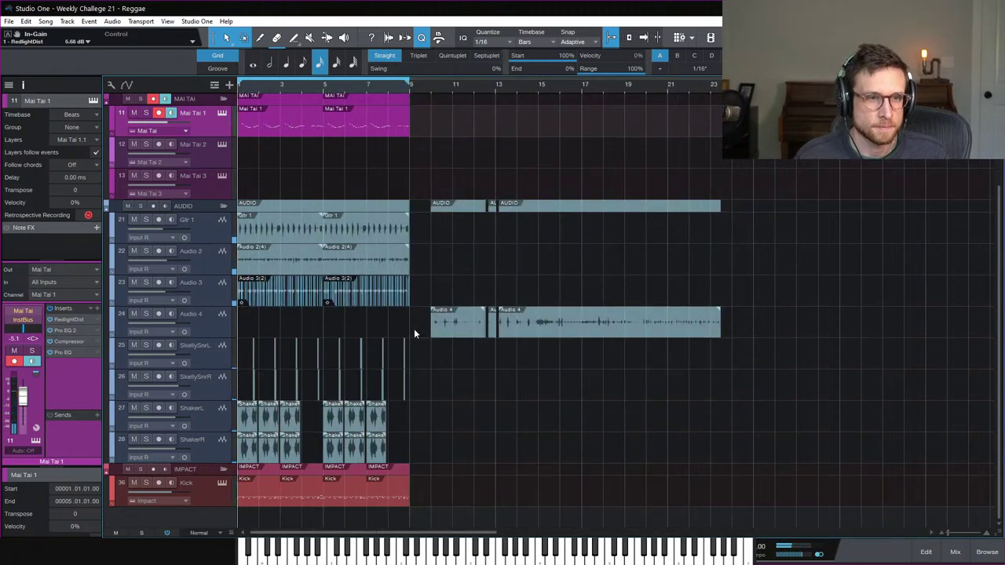
pyautogui.moveTo(414, 329); pyautogui.dragTo(549, 314)
pyautogui.press('Delete')
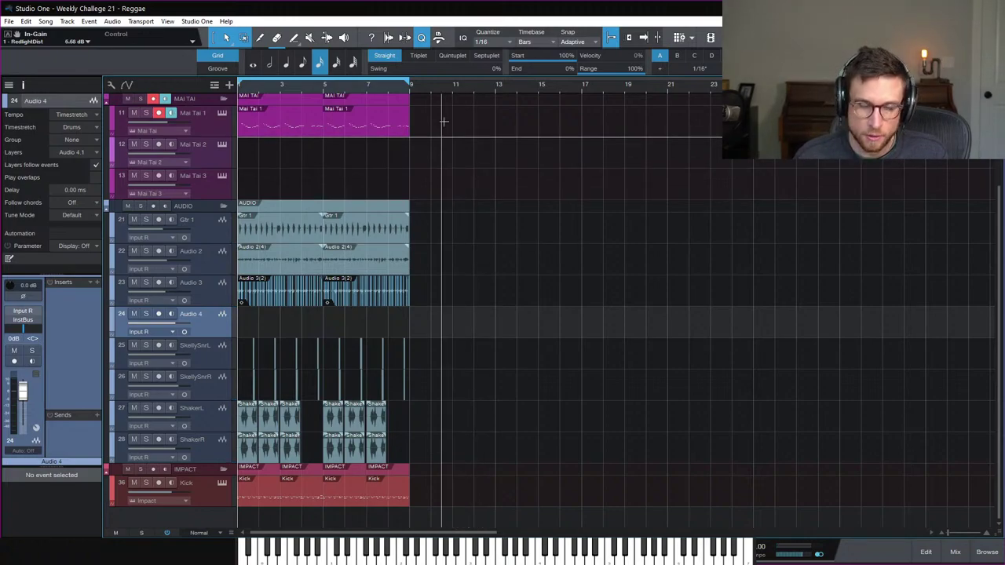
# Step: Move all the arrangement's clips to start at bar 9 and arm the Gtr 1 track for recording
pyautogui.moveTo(454, 127); pyautogui.dragTo(424, 493)
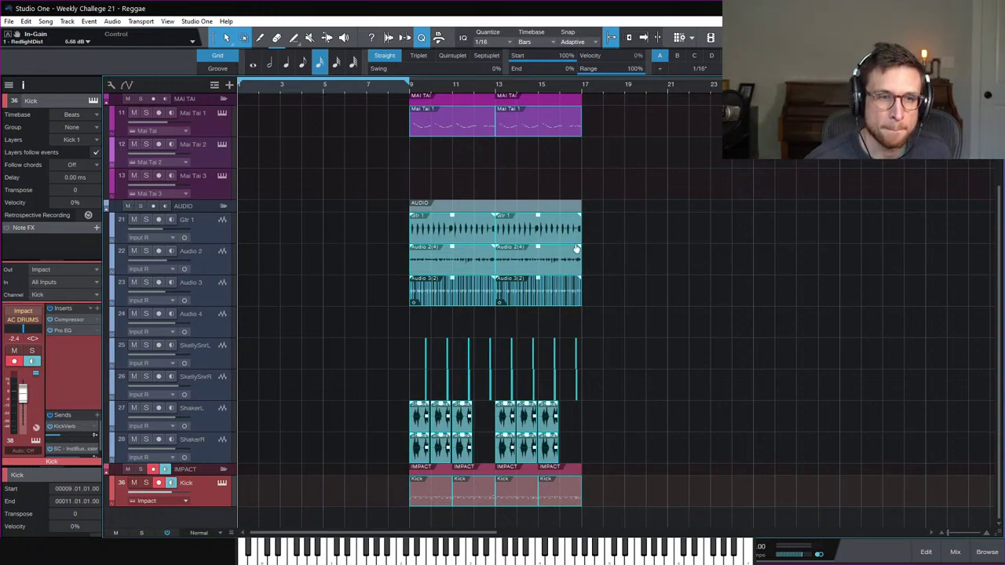
pyautogui.click(221, 237)
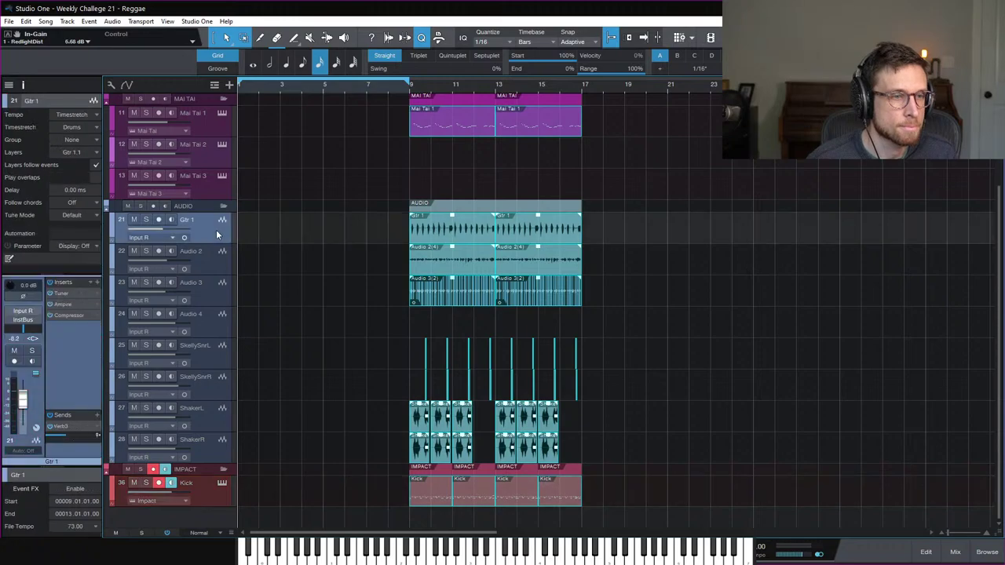
pyautogui.click(157, 220)
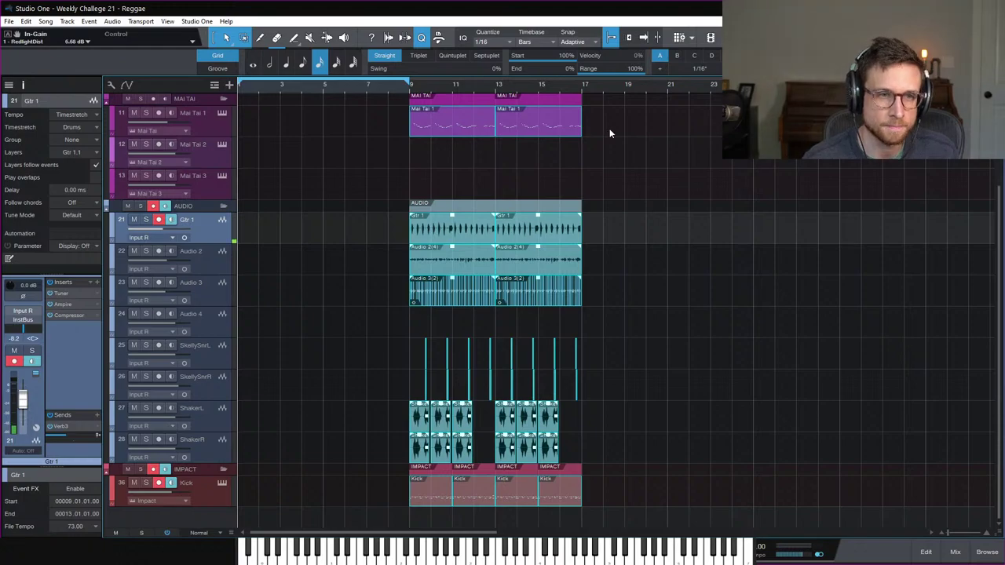
# Step: Move all the arrangement's clips to start at bar 17 and play the song from there
pyautogui.moveTo(609, 128); pyautogui.dragTo(631, 490)
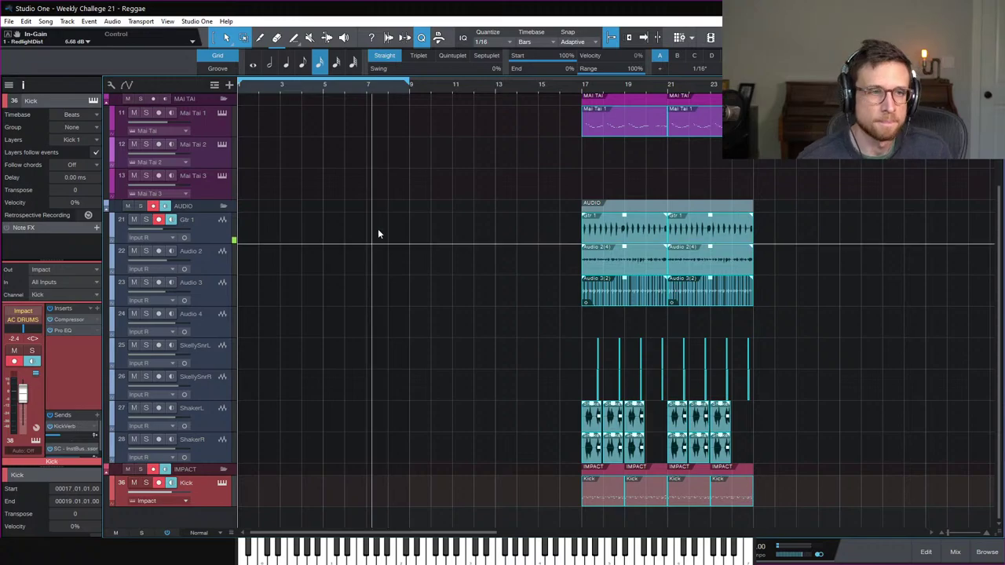
pyautogui.click(582, 87)
pyautogui.press('space')
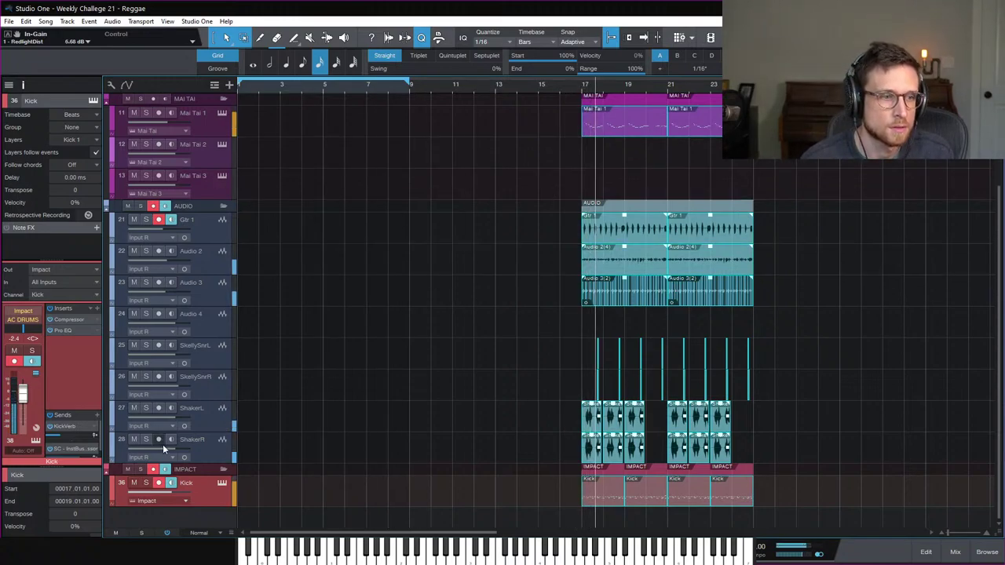
pyautogui.scroll(1, 207, 165)
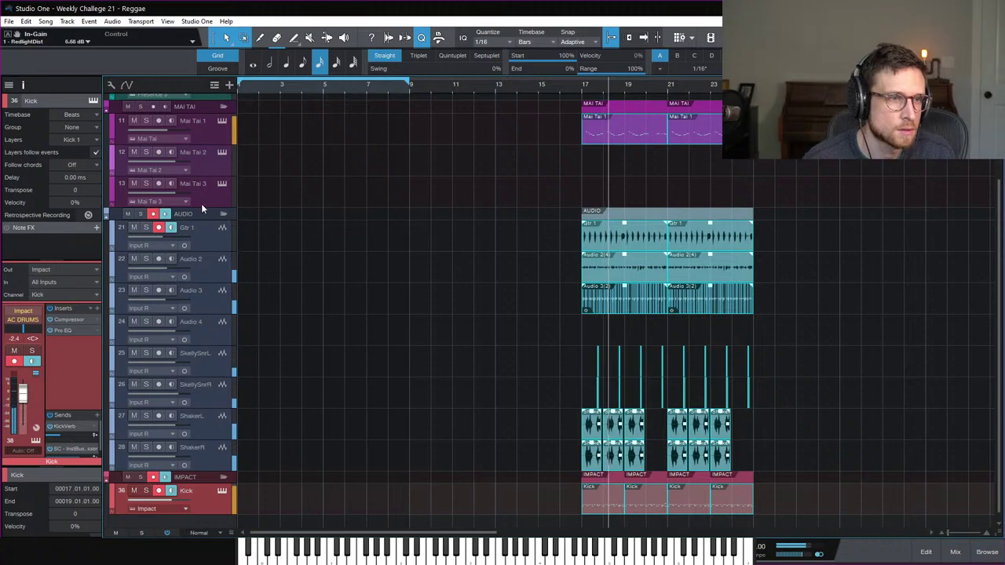
# Step: Play the song from bar 17 and review all instrument channels and levels in the mixer
pyautogui.press('F3')
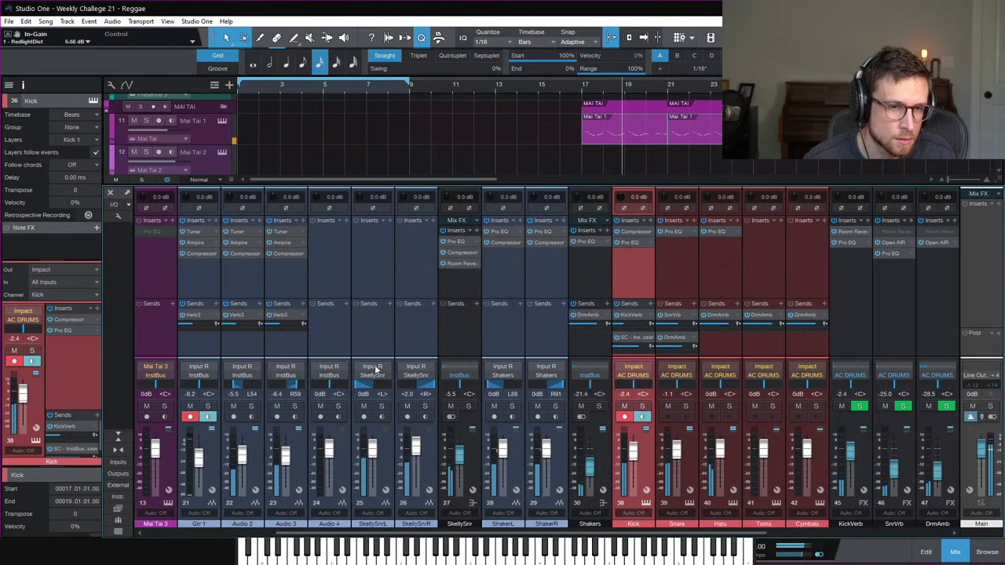
pyautogui.hscroll(-5, 366, 349)
pyautogui.scroll(-3, 287, 465)
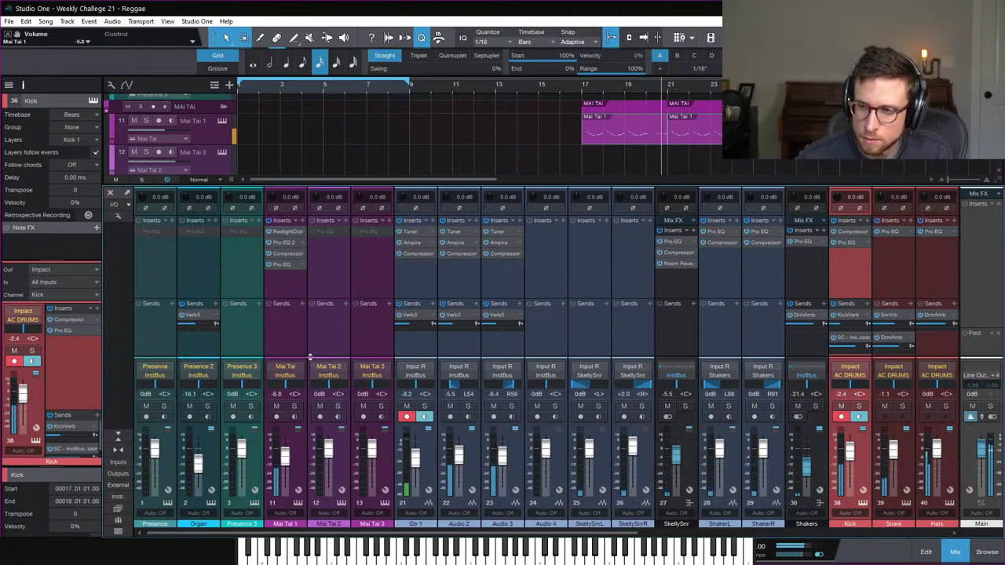
pyautogui.press('space')
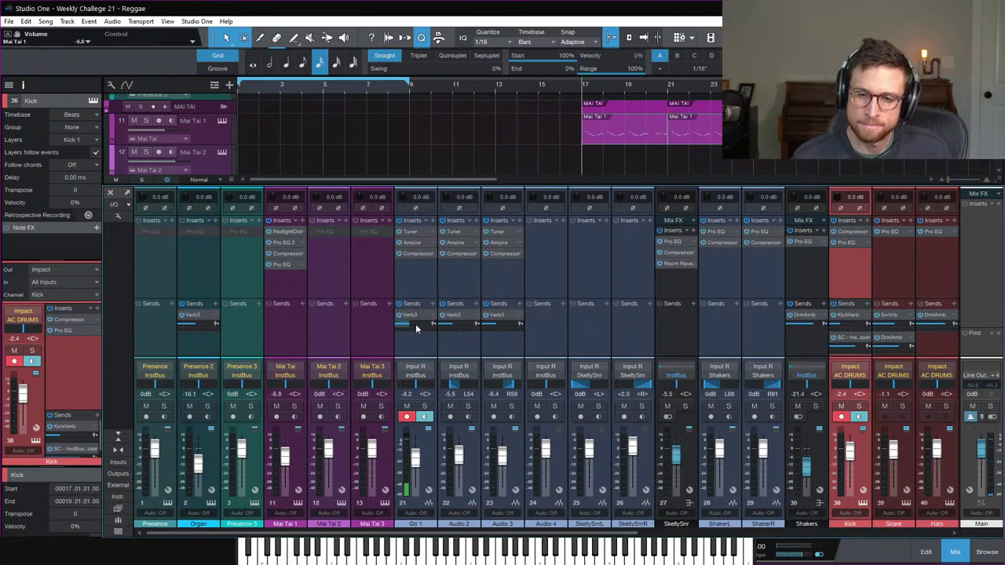
pyautogui.press('space')
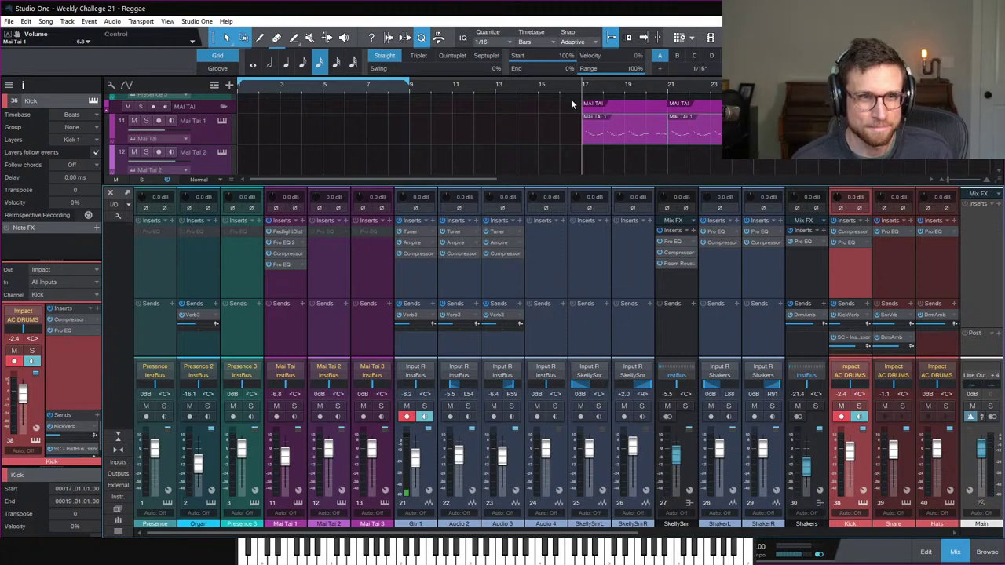
pyautogui.press('space')
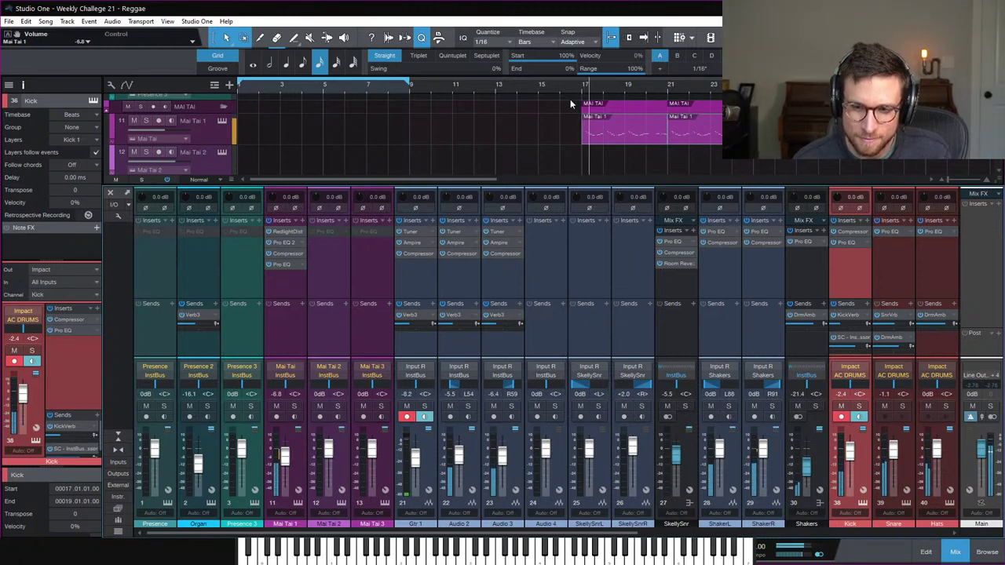
pyautogui.click(934, 553)
pyautogui.press('space')
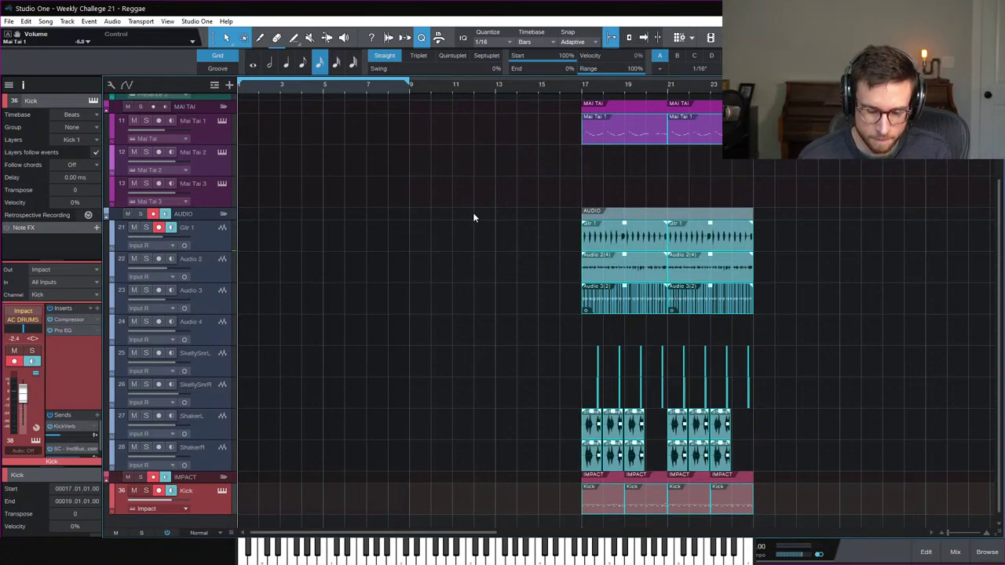
# Step: Start recording Gtr 1 from the song's beginning and move both organ clips to start at bar 17
pyautogui.press('KP_Multiply')
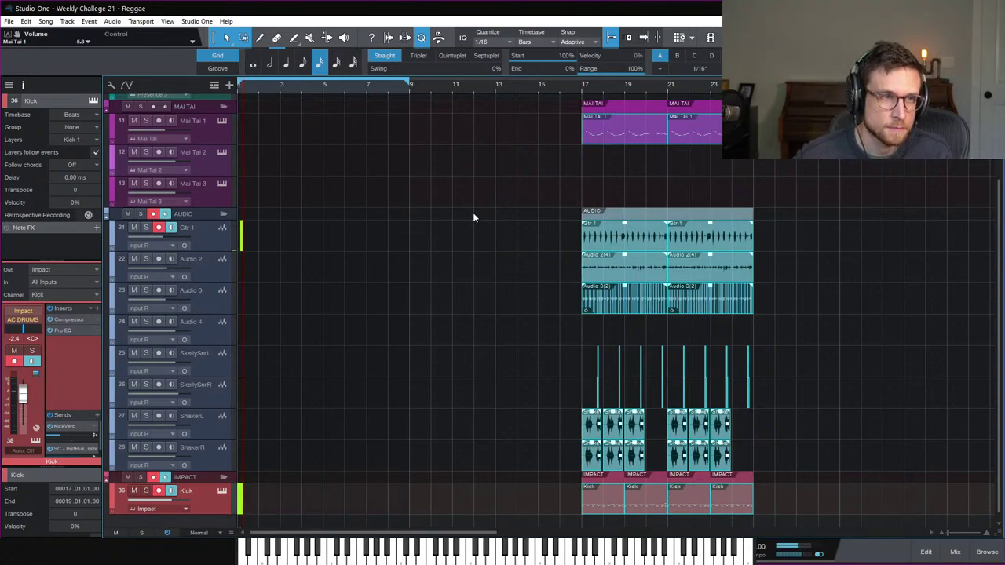
pyautogui.scroll(3, 455, 224)
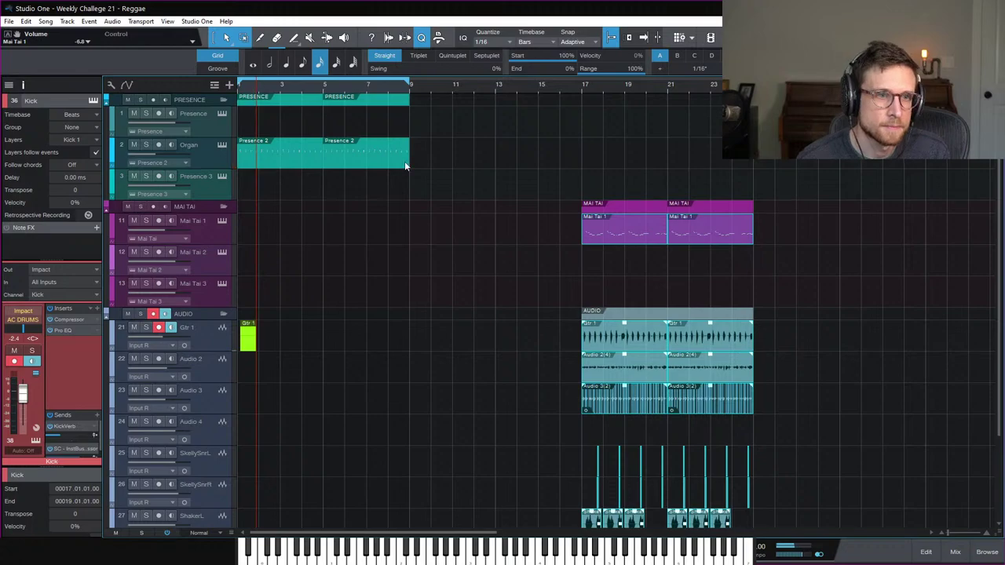
pyautogui.click(280, 156)
pyautogui.moveTo(280, 157); pyautogui.dragTo(622, 157)
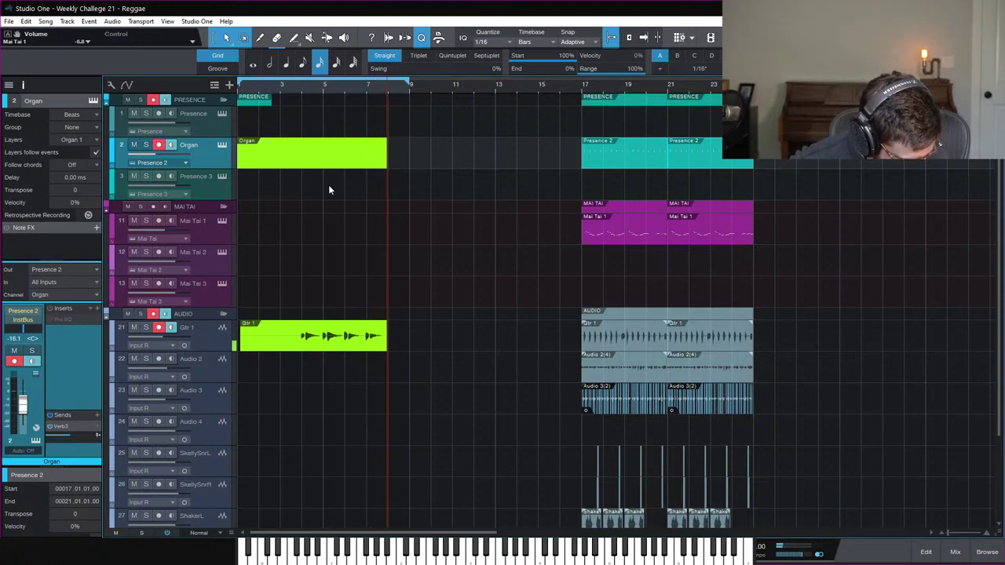
# Step: End the recording, trim the silent beginning off the new Gtr 1 take and start it at bar 5
pyautogui.press('space')
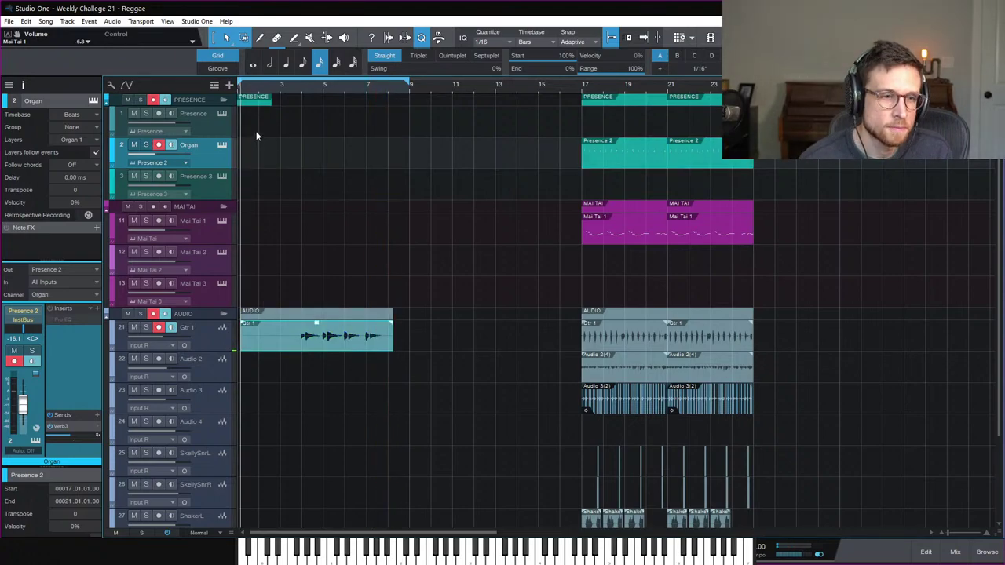
pyautogui.click(300, 99)
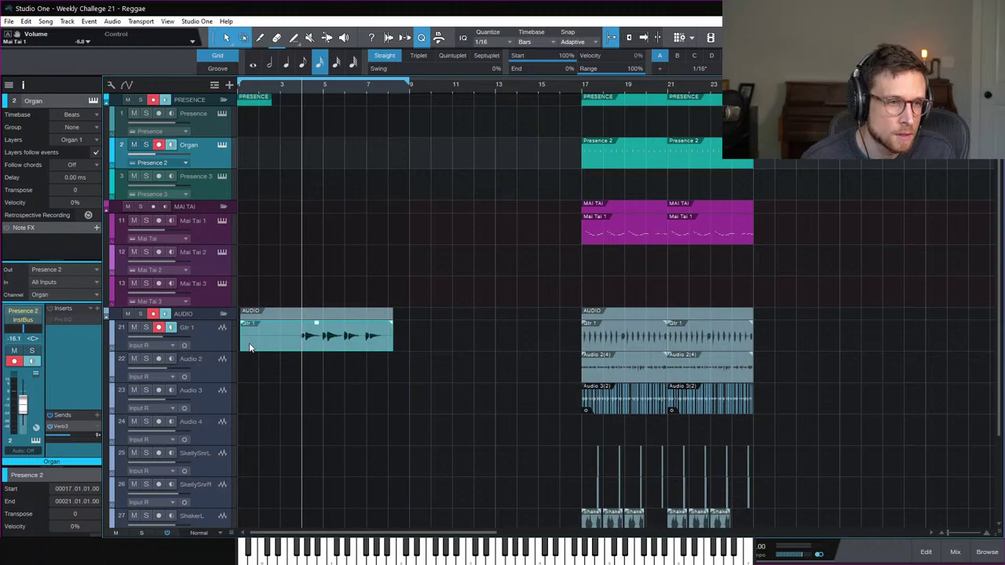
pyautogui.moveTo(241, 345); pyautogui.dragTo(377, 344)
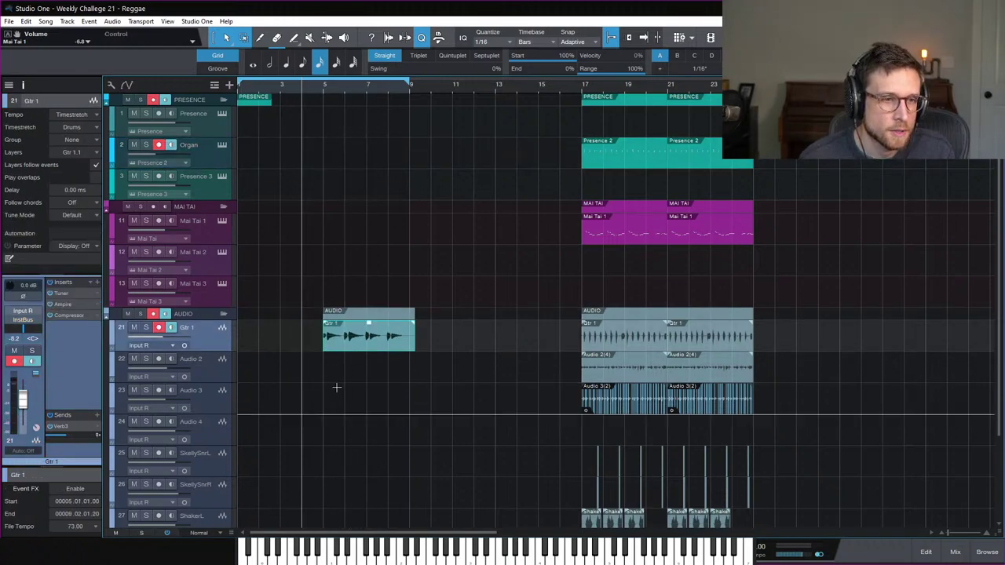
# Step: Create an empty Kick clip from bar 5 to bar 13, loop that range and open the clip for note editing
pyautogui.scroll(-3, 356, 269)
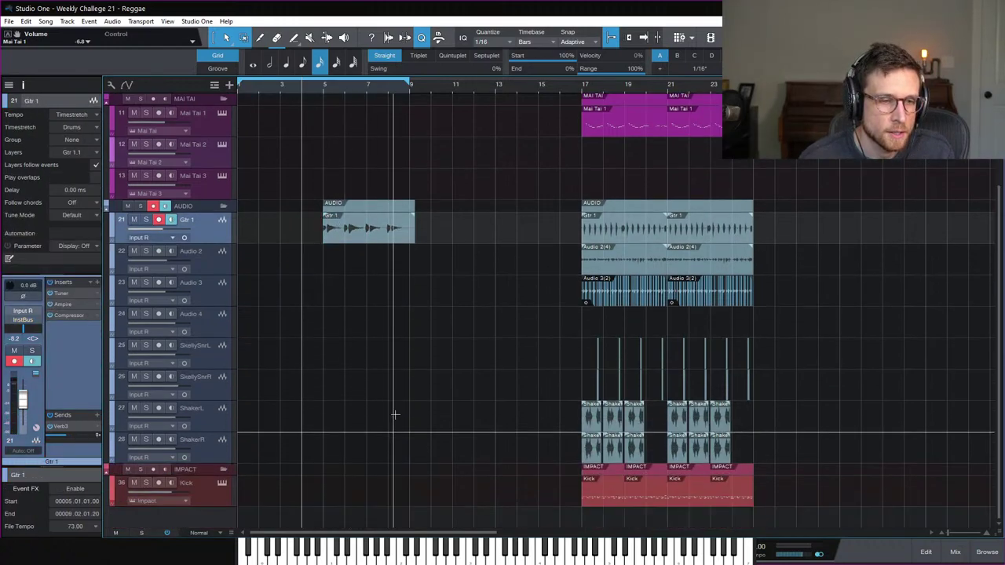
pyautogui.click(339, 498)
pyautogui.moveTo(348, 494); pyautogui.dragTo(392, 498)
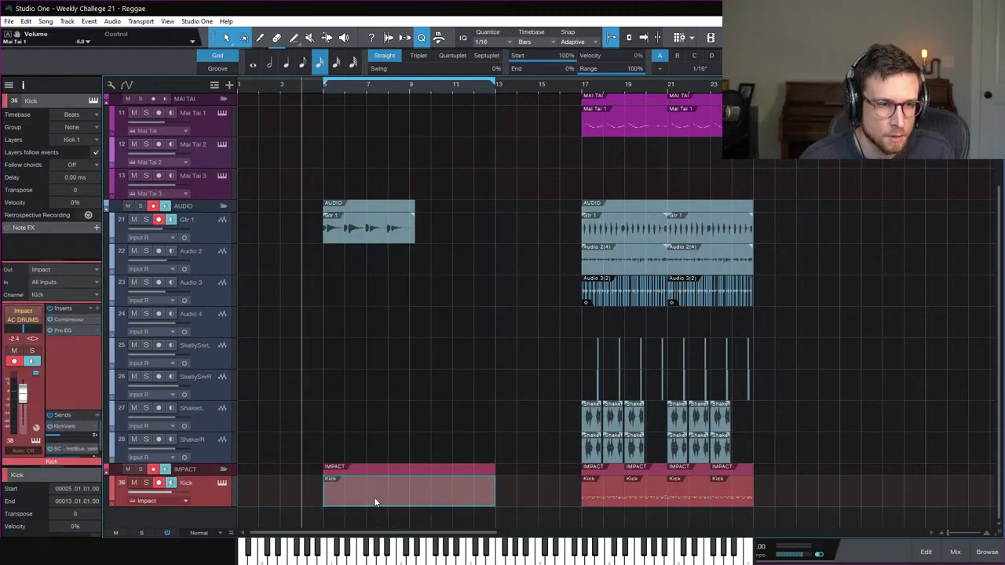
pyautogui.doubleClick(373, 498)
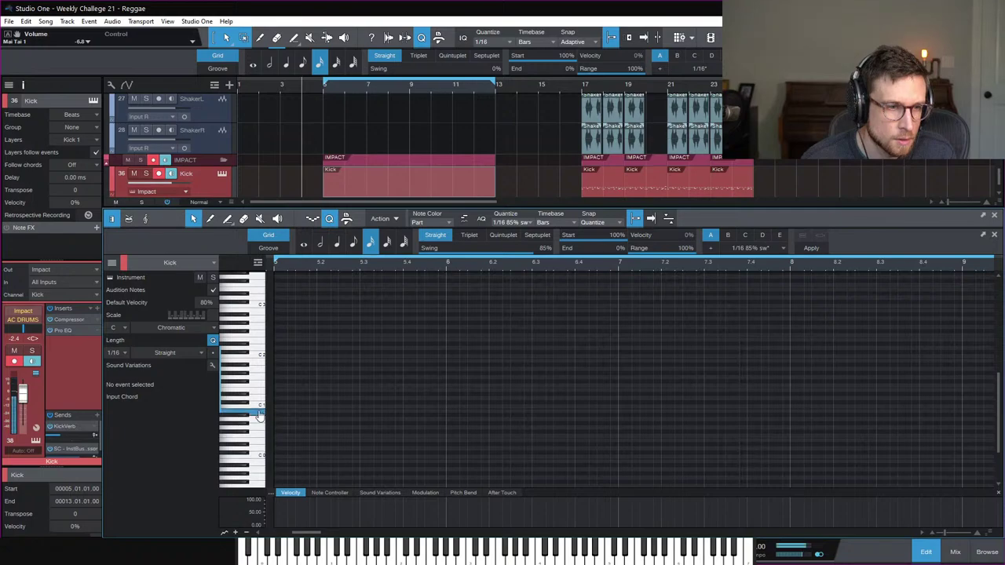
# Step: Add two Bass Drum 1 notes at 100% velocity, one at the start of bar 5 and one on 5.1.4
pyautogui.click(277, 411)
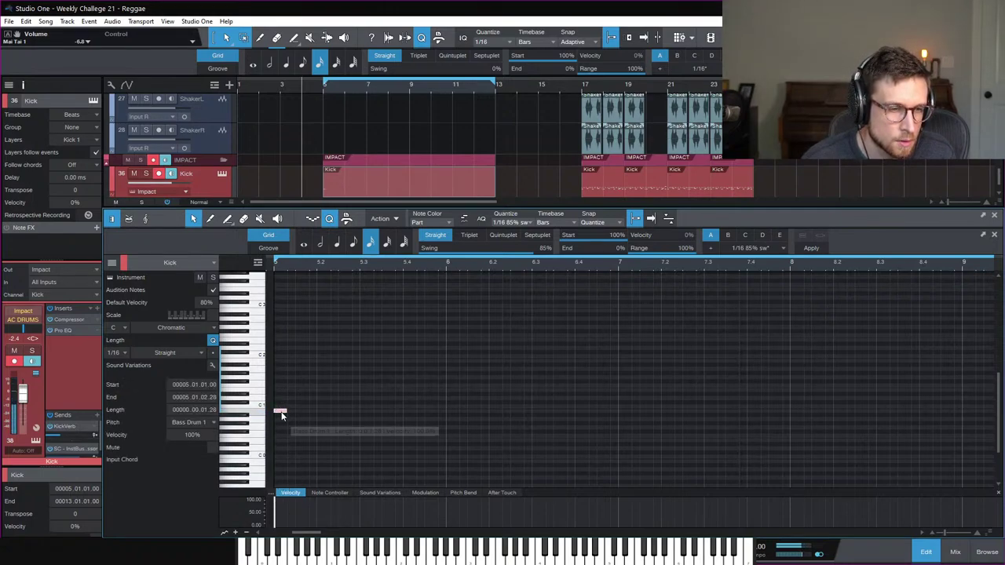
pyautogui.moveTo(279, 413); pyautogui.dragTo(341, 415)
pyautogui.click(273, 265)
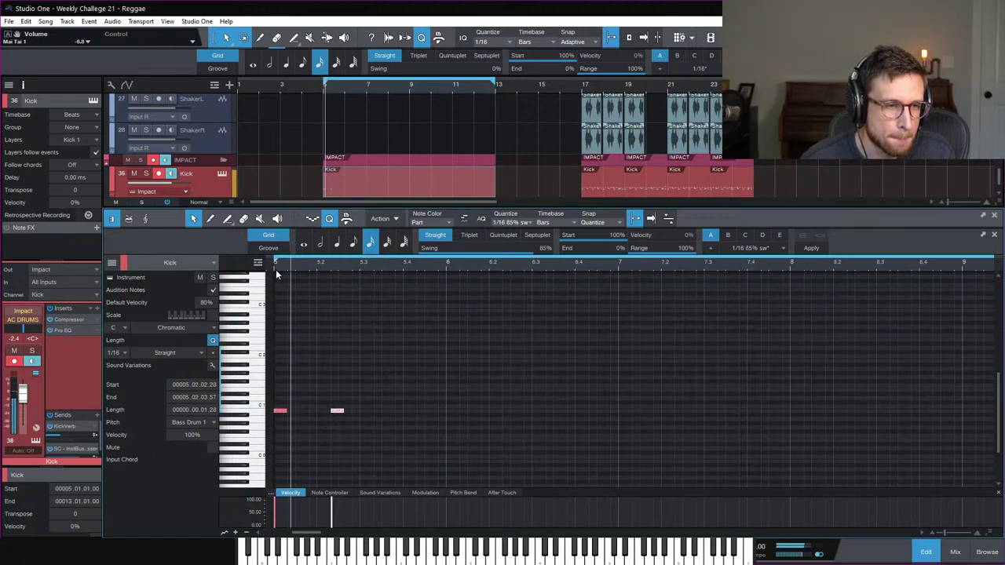
pyautogui.moveTo(340, 414); pyautogui.dragTo(319, 413)
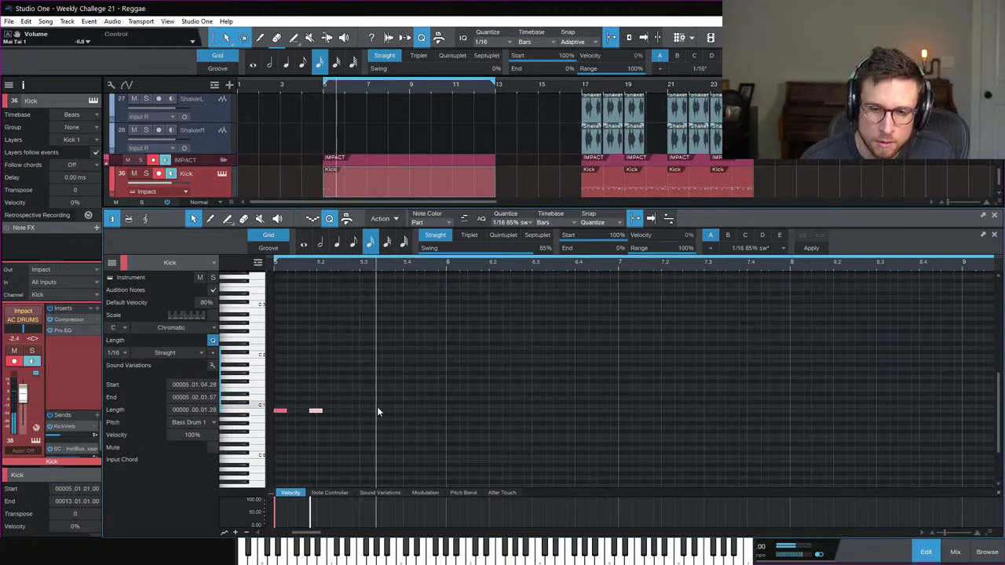
# Step: Add a Snare Drum 2 note at 5.4.3 with 100% velocity
pyautogui.click(429, 396)
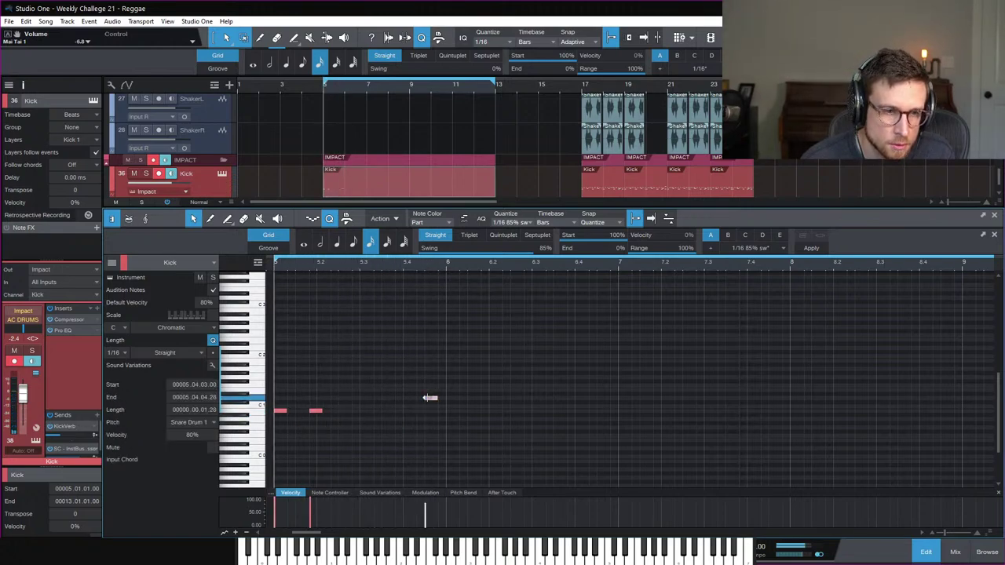
pyautogui.moveTo(431, 399); pyautogui.dragTo(431, 390)
pyautogui.moveTo(426, 515); pyautogui.dragTo(425, 499)
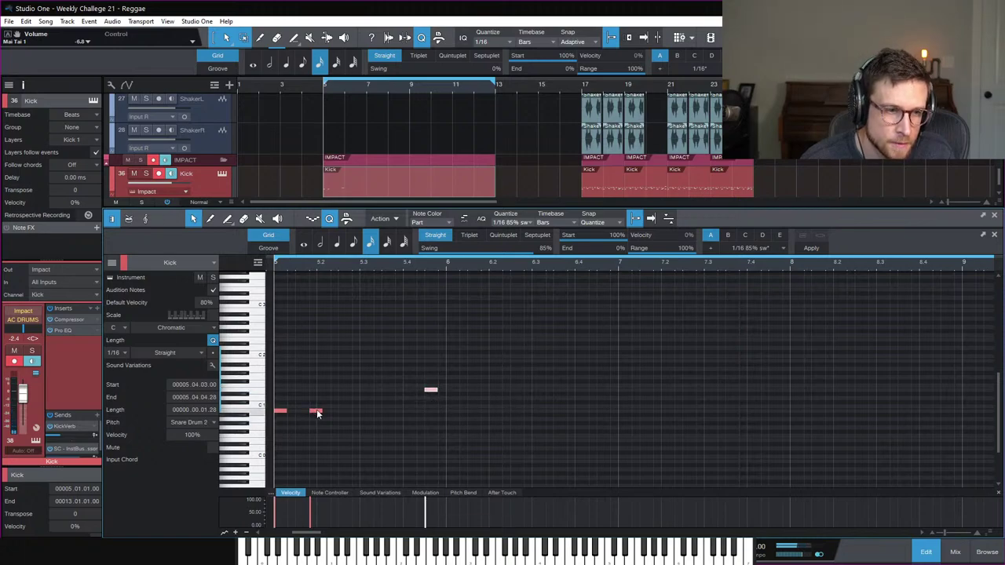
# Step: Add a Bass Drum 1 note one sixteenth before the snare hit in bar 5 and play the pattern
pyautogui.click(420, 408)
pyautogui.click(441, 418)
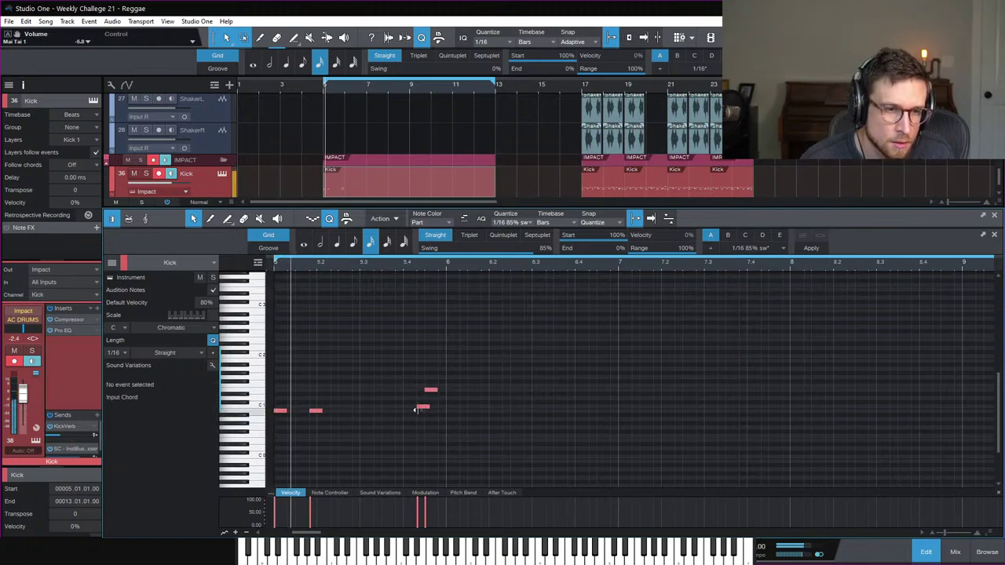
pyautogui.moveTo(416, 408); pyautogui.dragTo(420, 411)
pyautogui.press('space')
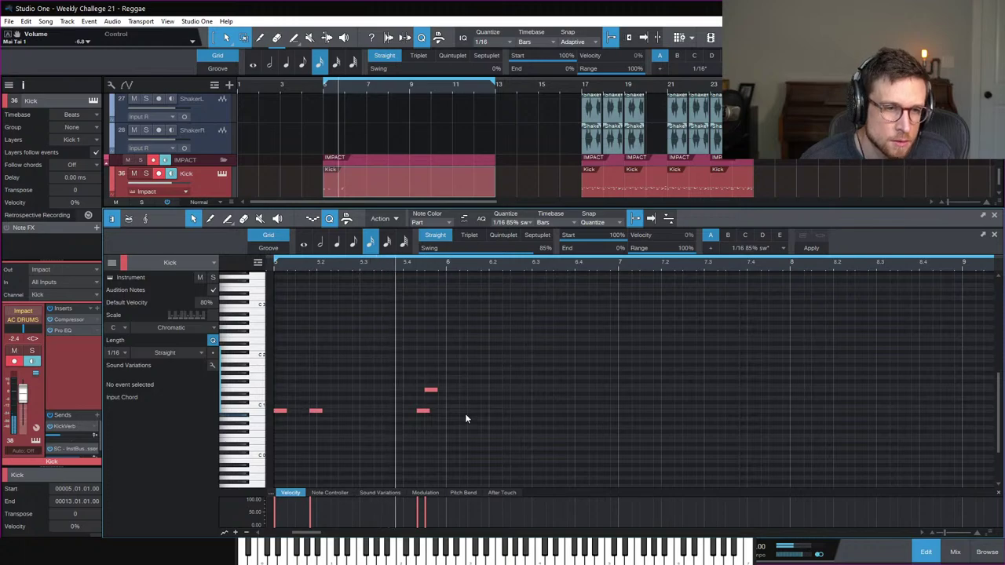
# Step: Stop playback and duplicate all four drum notes of bar 5 into bar 6
pyautogui.press('space')
pyautogui.moveTo(460, 366); pyautogui.dragTo(276, 444)
pyautogui.press('d')
pyautogui.click(337, 373)
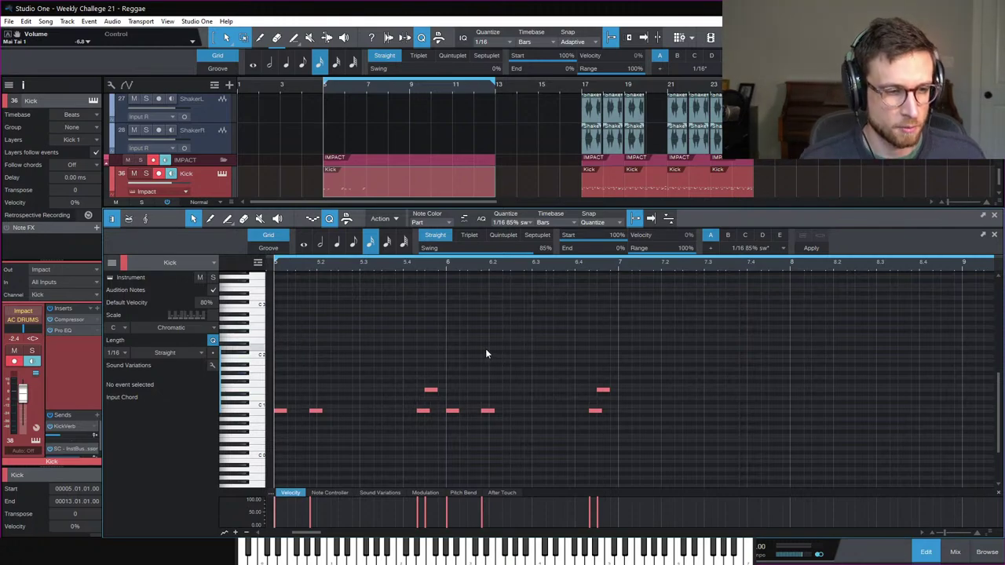
# Step: Play the pattern, copy bar 5's snare note up to the Open HH pitch and close the note editor
pyautogui.press('space')
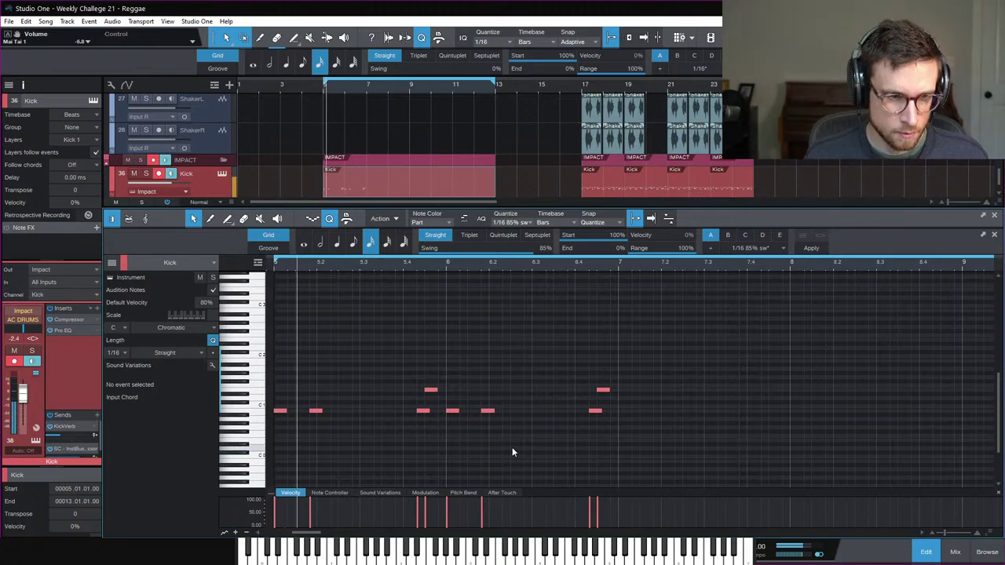
pyautogui.click(432, 390)
pyautogui.moveTo(433, 391); pyautogui.dragTo(433, 366)
pyautogui.click(926, 552)
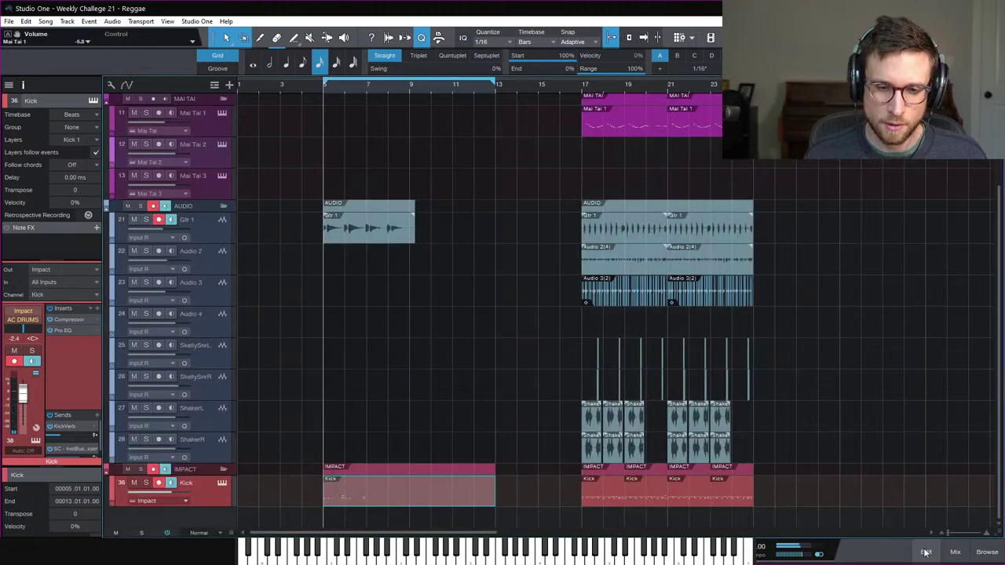
# Step: Set the gain of the Crash and Cymbal pads in the Kick track's Impact XT to -9.7 dB
pyautogui.click(223, 482)
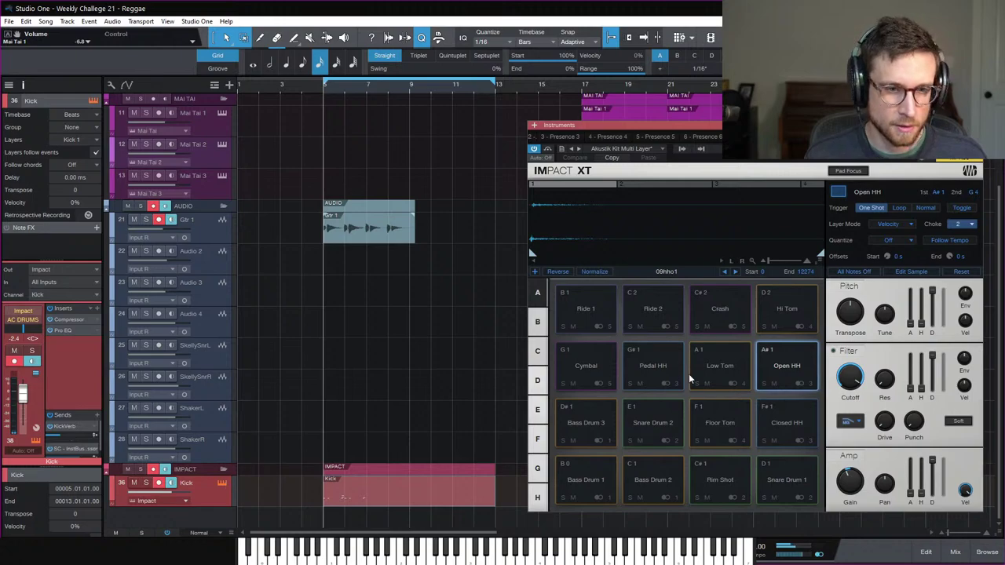
pyautogui.click(723, 308)
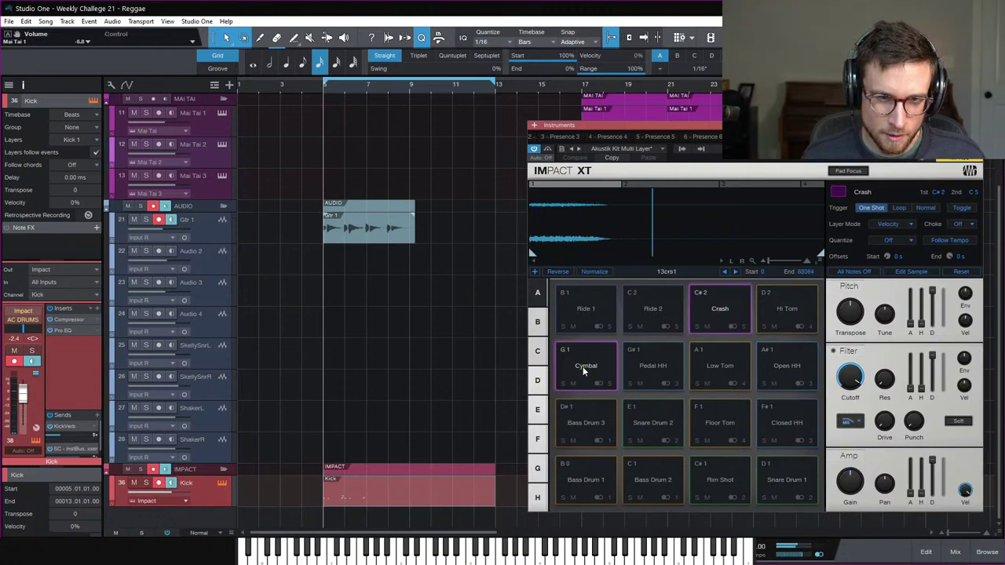
pyautogui.moveTo(856, 480); pyautogui.dragTo(855, 493)
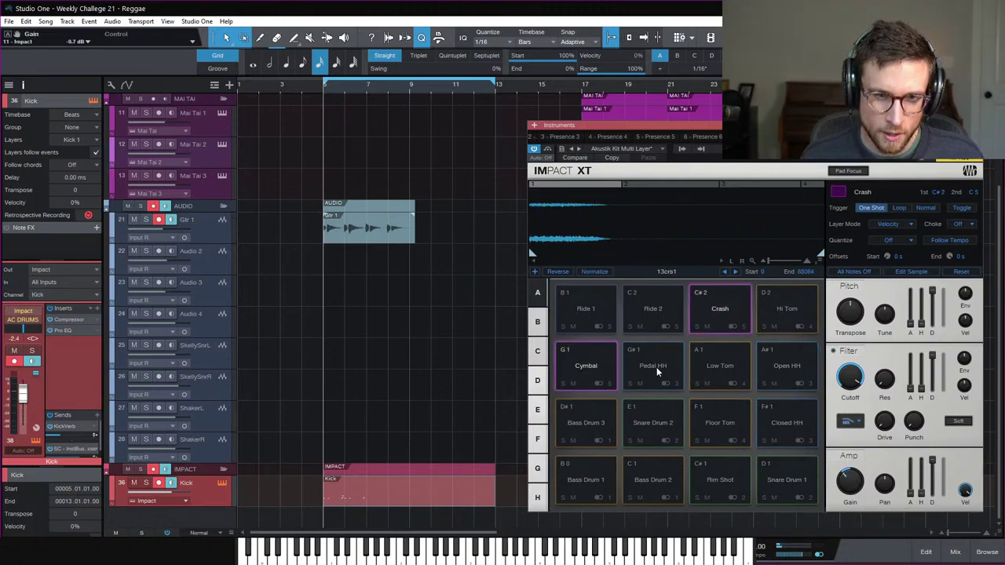
# Step: Audition and compare the Ride 1 and Ride 2 pads in Impact XT
pyautogui.click(653, 307)
pyautogui.click(589, 307)
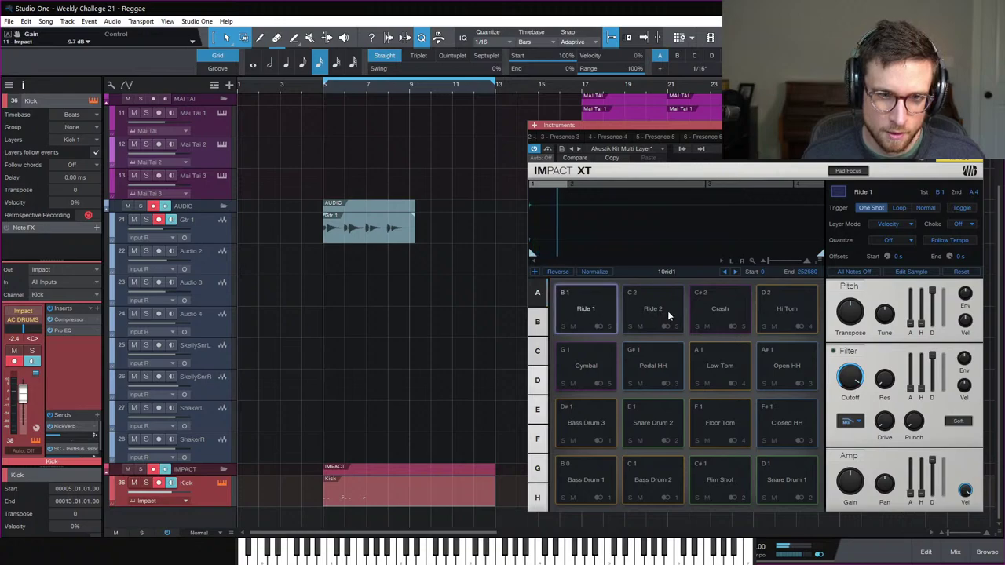
pyautogui.click(655, 305)
pyautogui.click(586, 311)
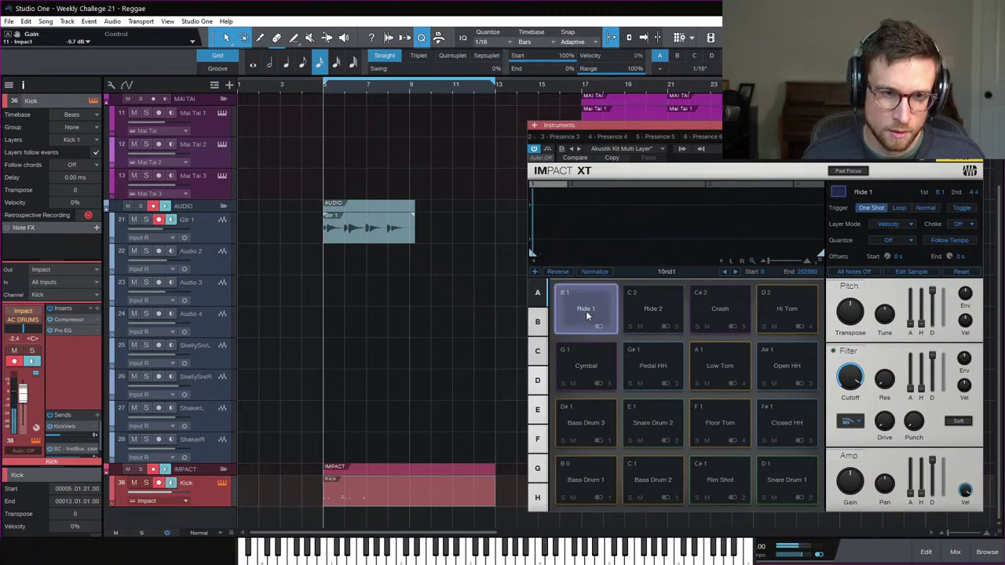
pyautogui.click(586, 311)
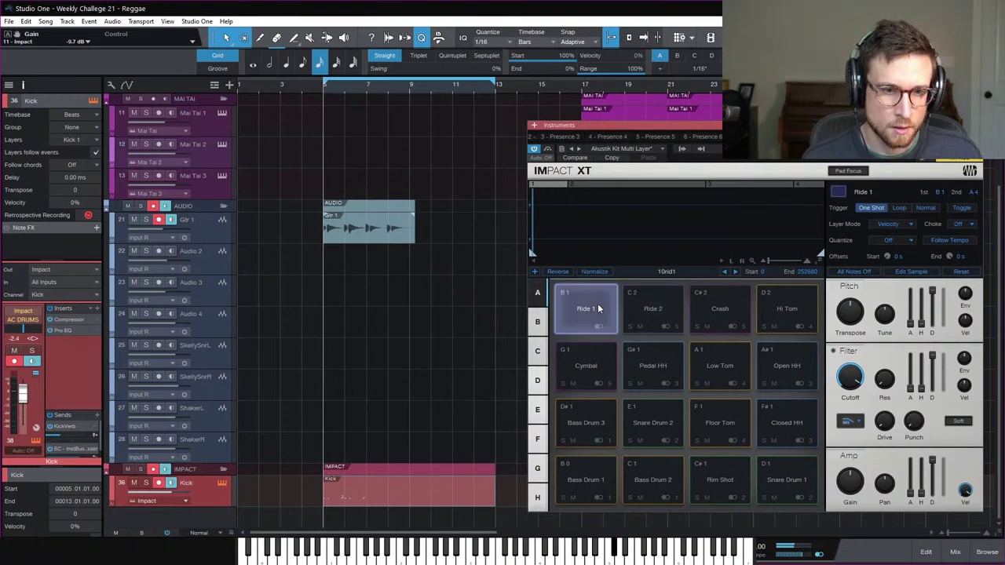
# Step: Reopen the Kick clip's note editor and find the Ride 1 key (B1) by auditioning the keyboard
pyautogui.press('F2')
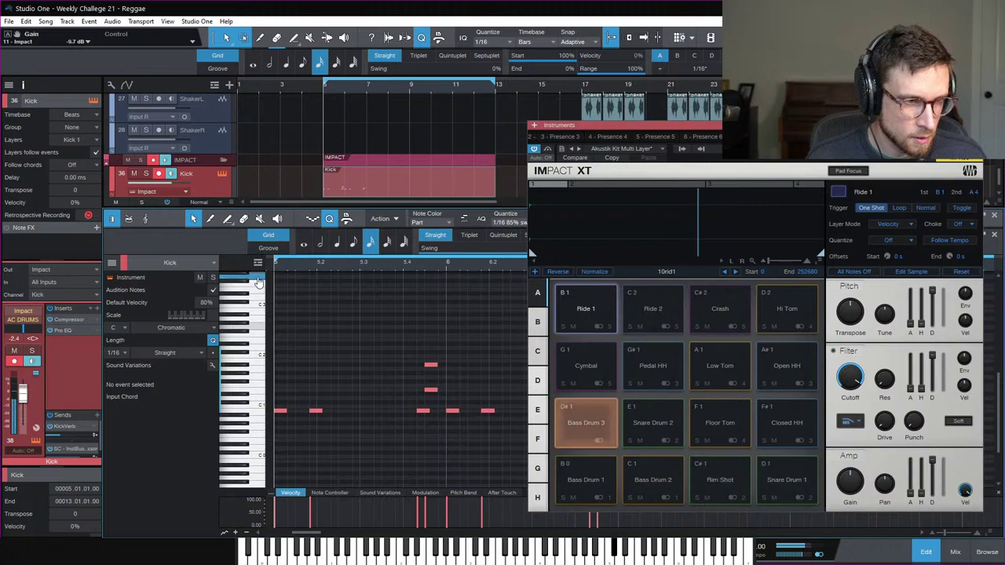
pyautogui.scroll(2, 253, 322)
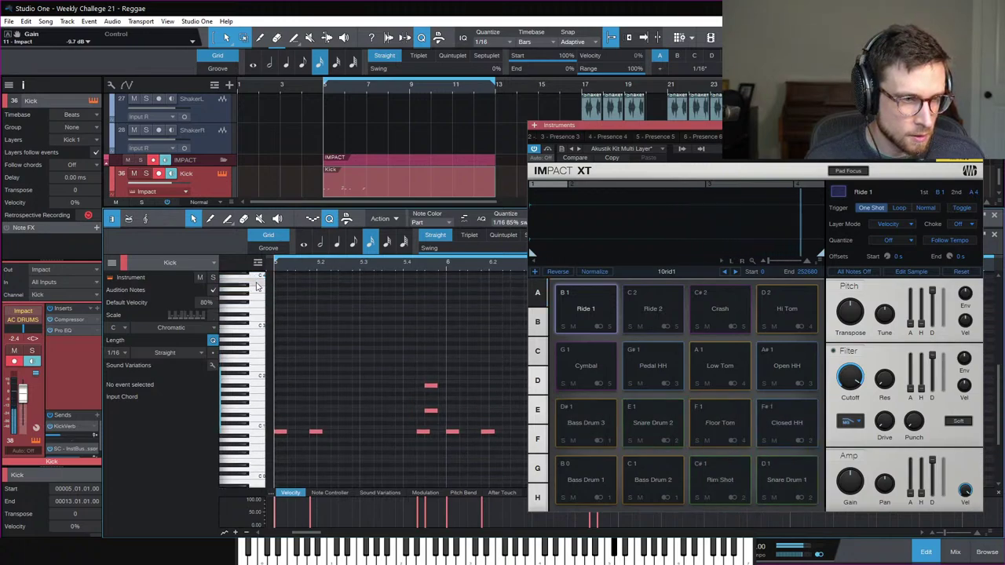
pyautogui.scroll(2, 255, 326)
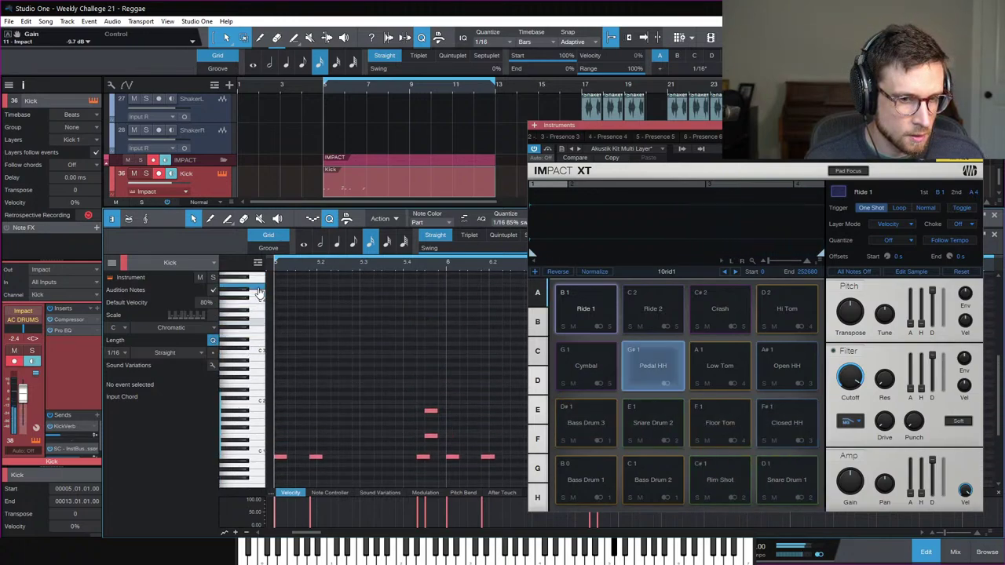
pyautogui.scroll(1, 311, 461)
pyautogui.moveTo(311, 462)
pyautogui.mouseDown()
pyautogui.moveTo(259, 459)
pyautogui.moveTo(253, 409)
pyautogui.moveTo(254, 422)
pyautogui.mouseUp()
pyautogui.click(253, 421)
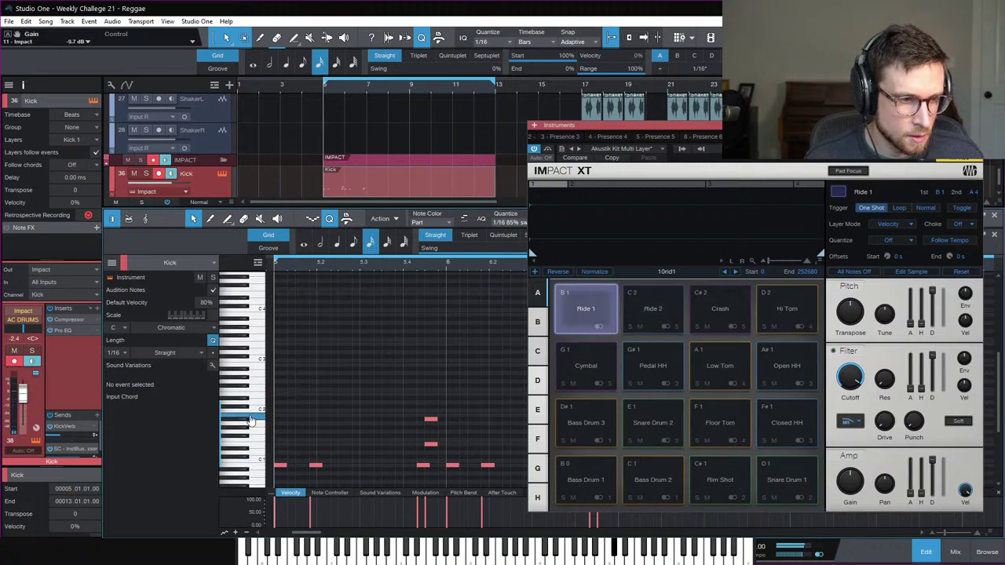
# Step: Audition the ride keys and add two Ride 2 notes in bar 5, aligned with its first two Bass Drum 1 notes
pyautogui.click(254, 422)
pyautogui.click(255, 411)
pyautogui.click(255, 411)
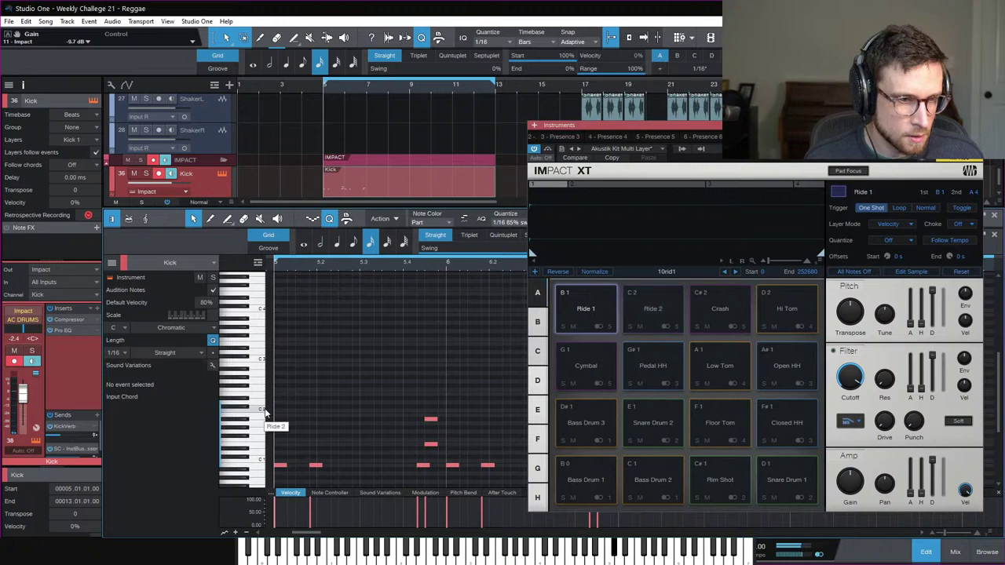
pyautogui.click(280, 411)
pyautogui.click(315, 411)
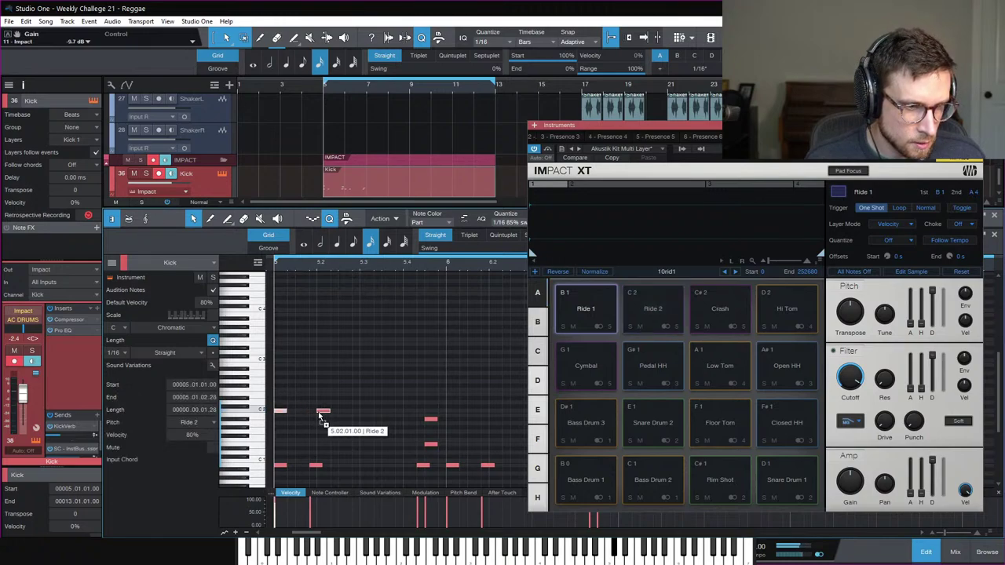
pyautogui.click(318, 412)
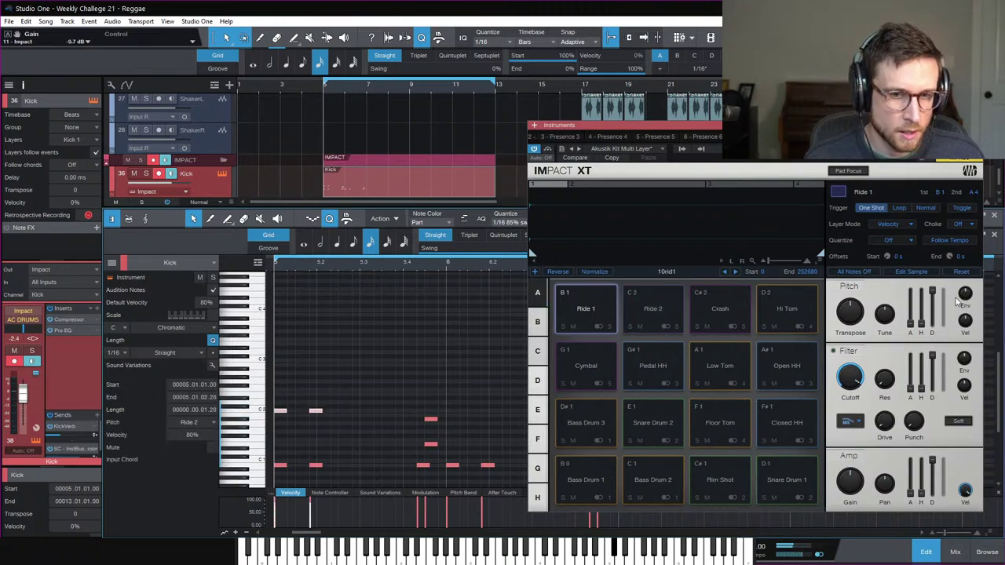
# Step: Switch the Ride 1 and Ride 2 pads' filters to HP12 Ladder and set Ride 2's cutoff to 1.82 kHz
pyautogui.click(848, 424)
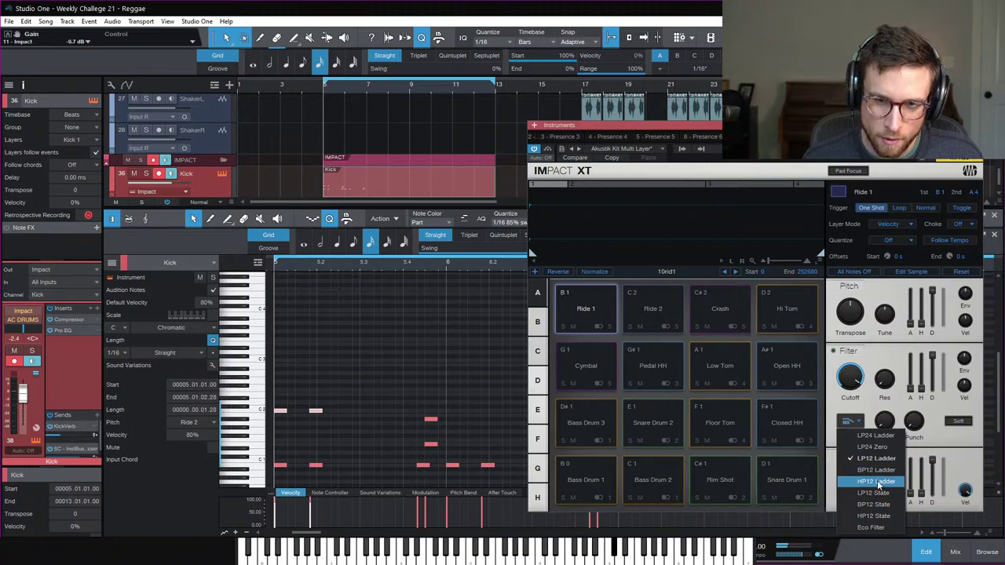
pyautogui.click(878, 487)
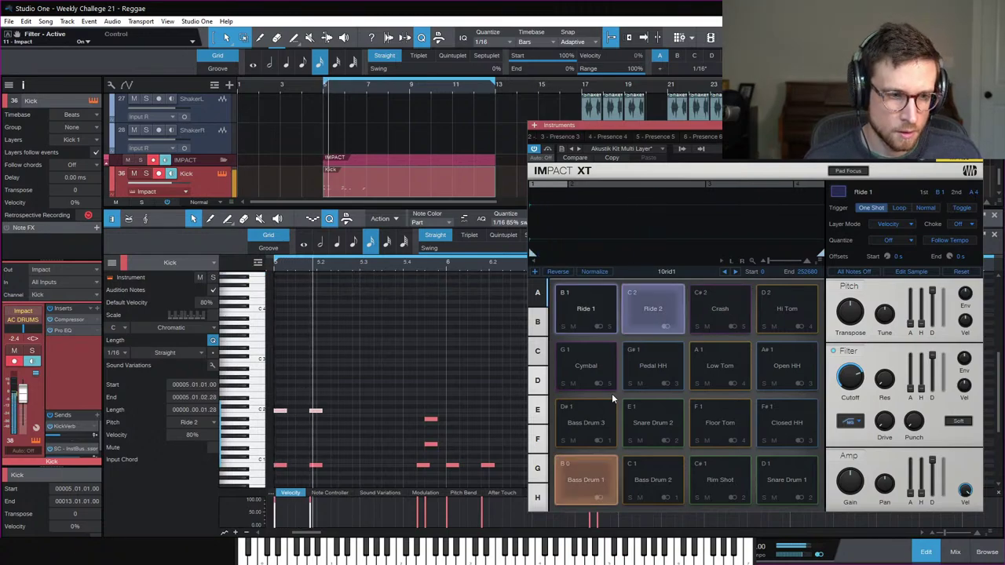
pyautogui.click(656, 318)
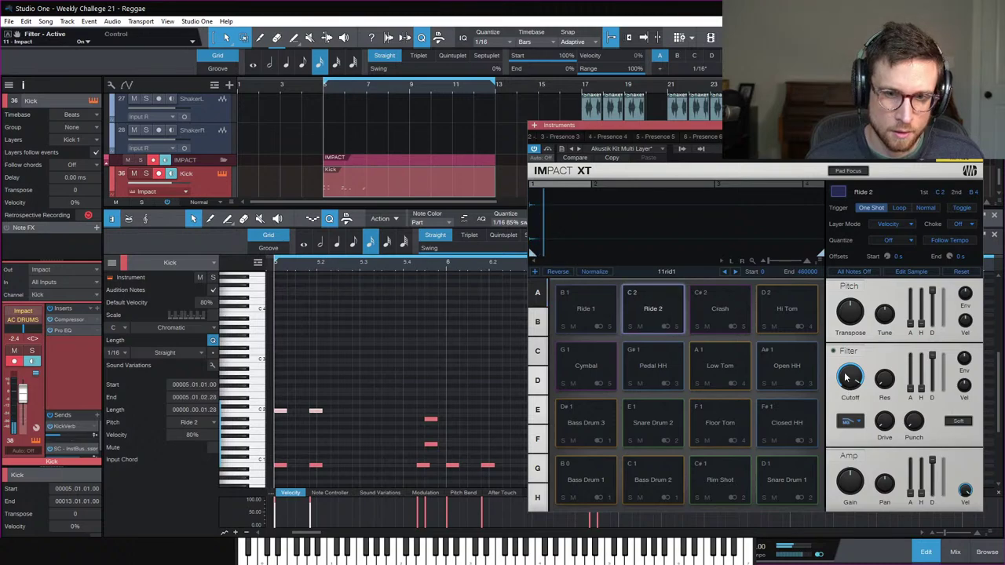
pyautogui.click(860, 422)
pyautogui.click(878, 478)
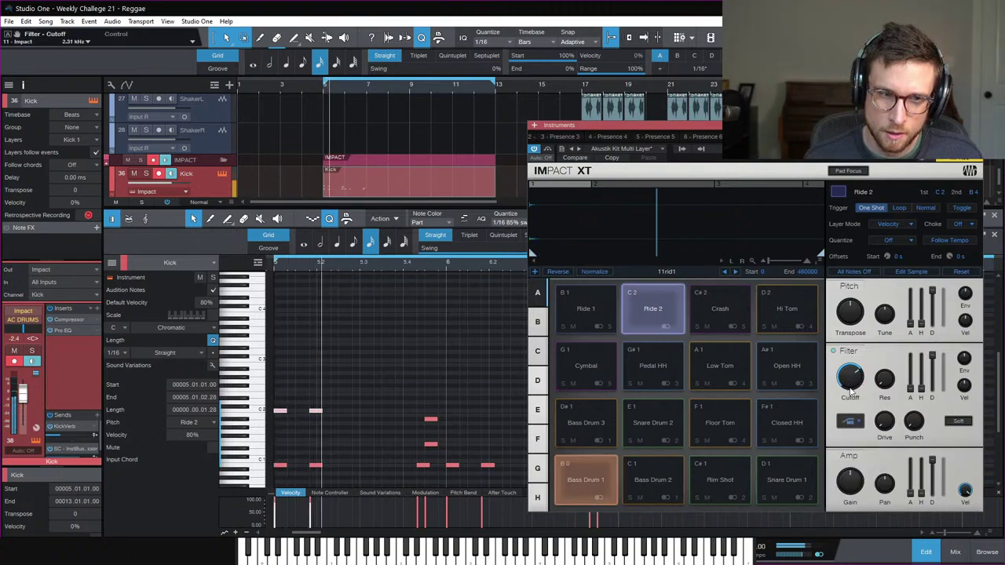
pyautogui.moveTo(852, 387); pyautogui.dragTo(852, 399)
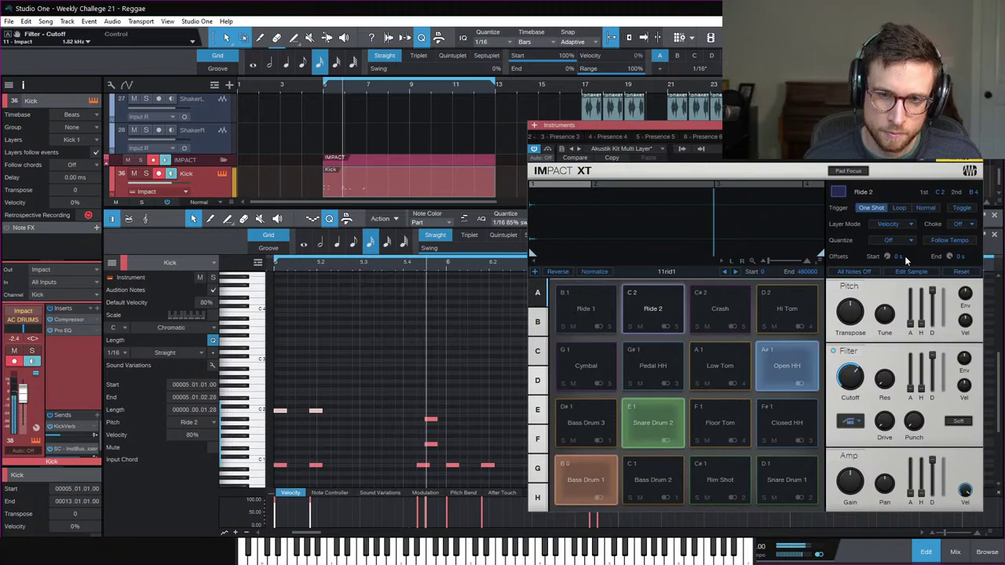
# Step: Set bar 5's Open HH note velocity to 82% and copy the two Ride 2 notes to the start of bar 6
pyautogui.click(428, 418)
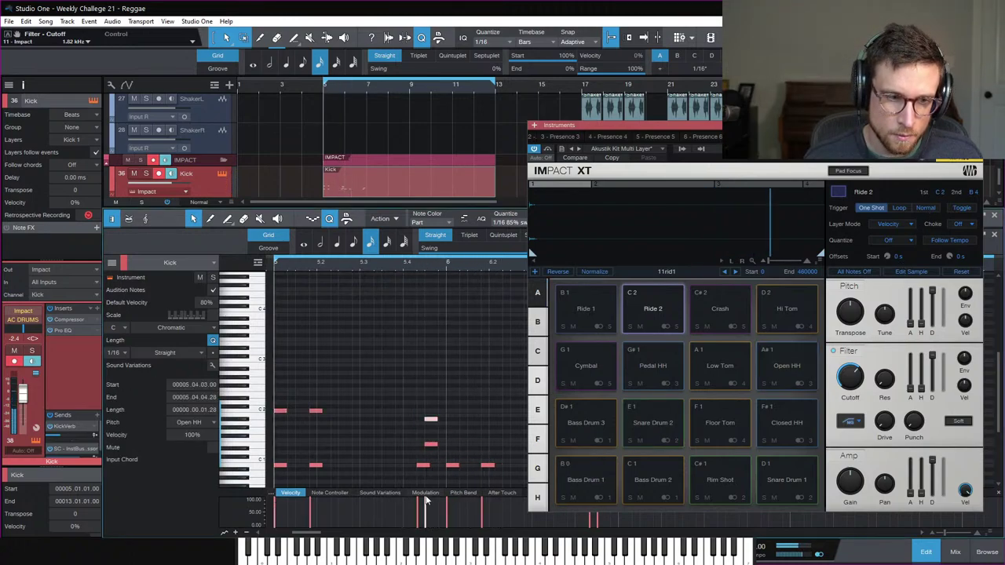
pyautogui.moveTo(426, 514); pyautogui.dragTo(427, 516)
pyautogui.click(815, 388)
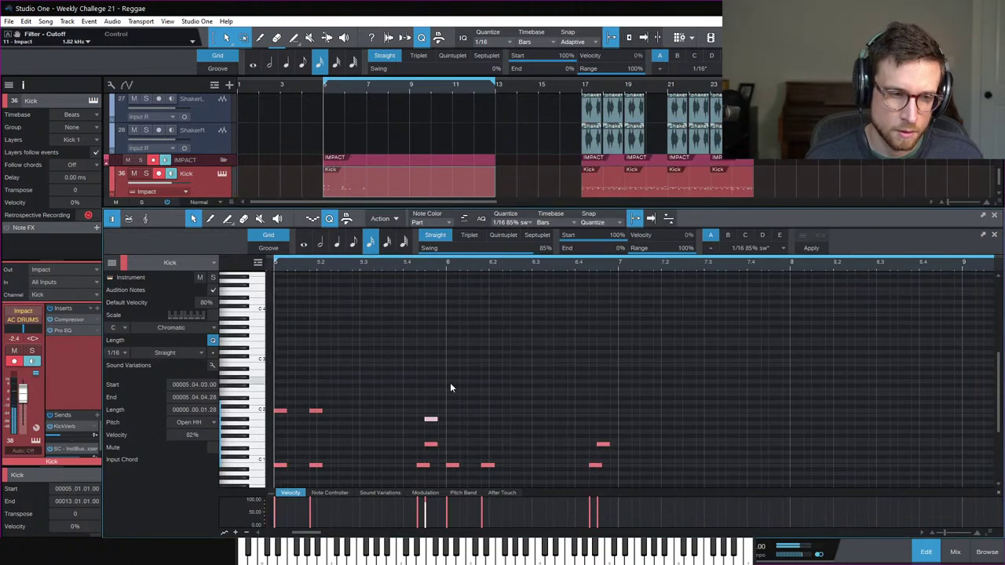
pyautogui.moveTo(395, 392); pyautogui.dragTo(357, 408)
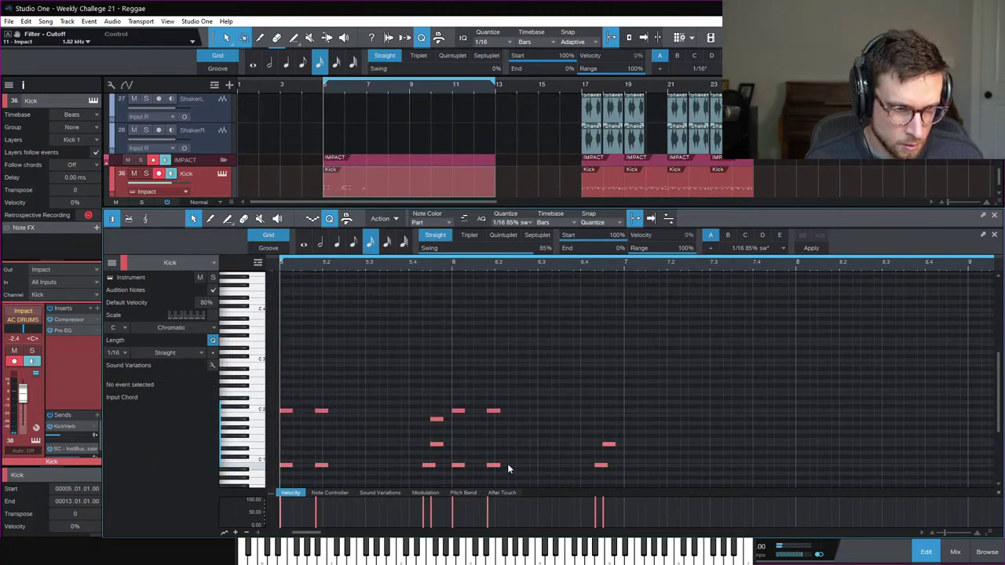
# Step: Add a short Bass Drum 1 note at 38% velocity just before bar 7 and copy the Open HH note onto bar 6's snare
pyautogui.click(620, 466)
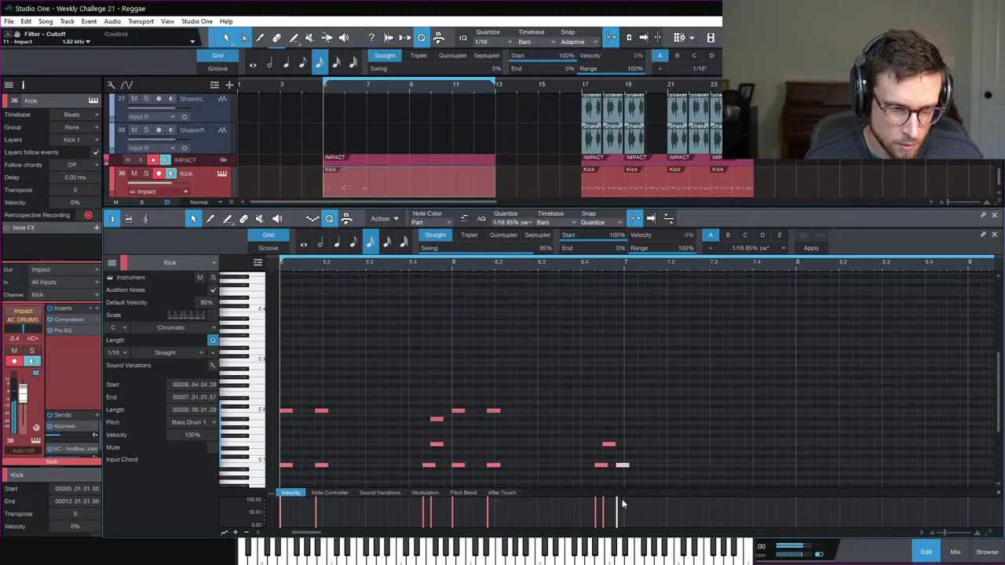
pyautogui.moveTo(618, 520); pyautogui.dragTo(617, 523)
pyautogui.moveTo(633, 467); pyautogui.dragTo(626, 466)
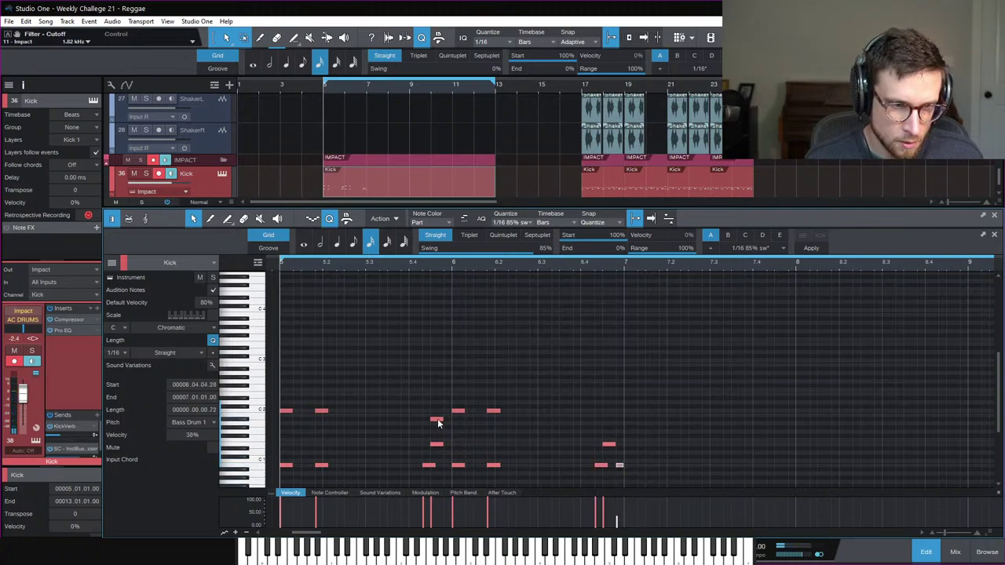
pyautogui.moveTo(438, 422); pyautogui.dragTo(609, 419)
# Step: Duplicate the two-bar drum pattern into bars 7 and 8, play it back and close the note editor
pyautogui.moveTo(646, 485); pyautogui.dragTo(275, 385)
pyautogui.press('d')
pyautogui.press('w')
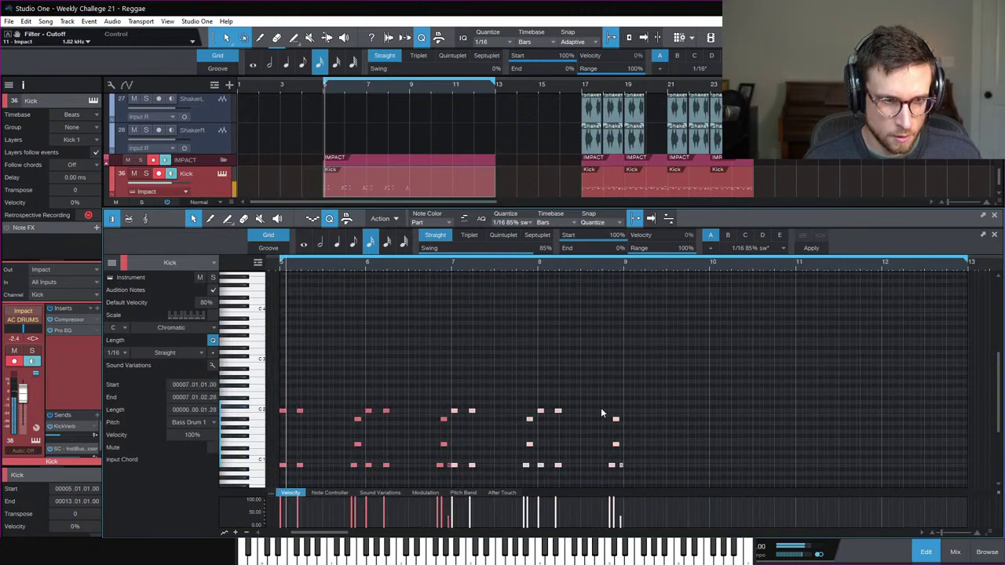
pyautogui.click(647, 369)
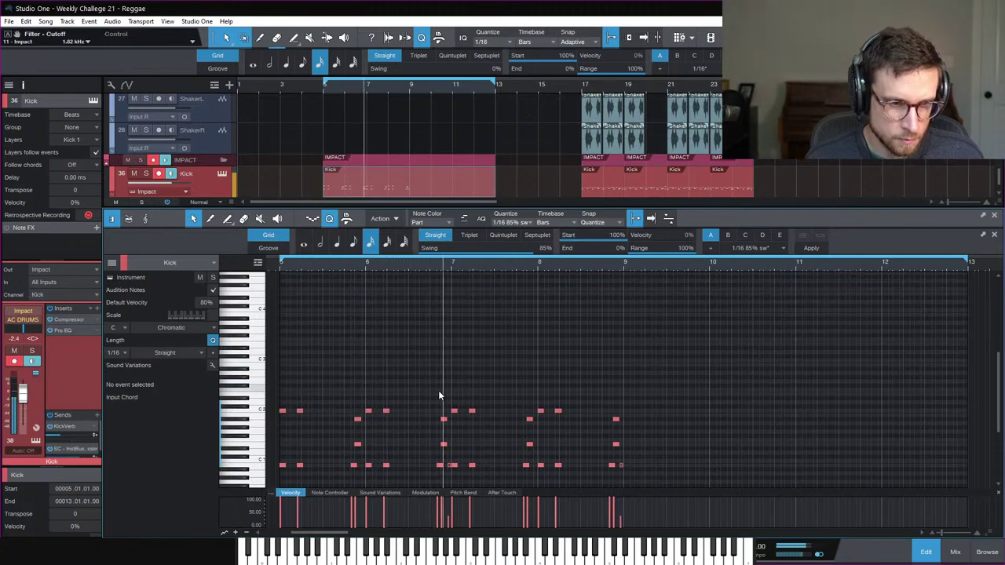
pyautogui.click(925, 552)
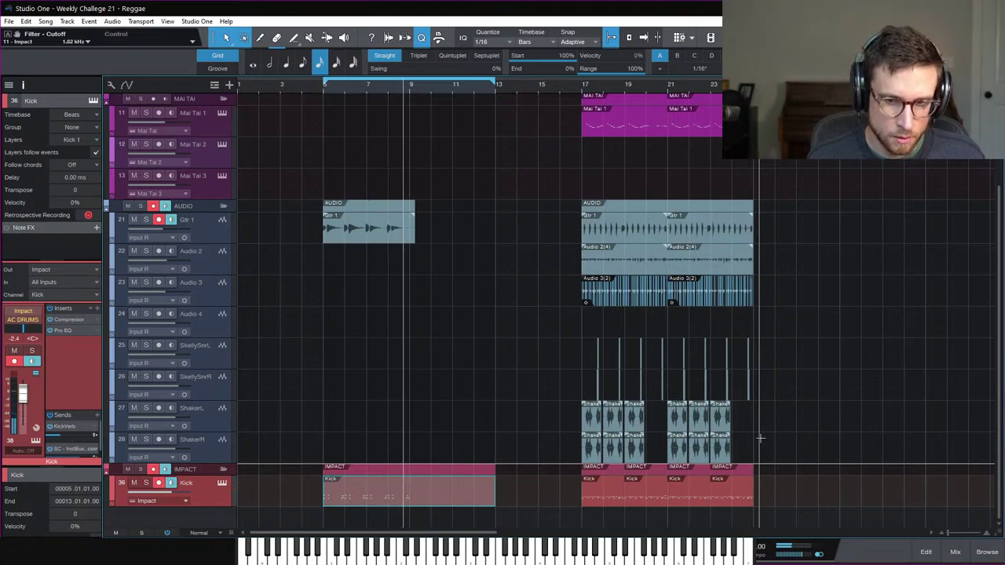
# Step: Stop playback and shorten the intro Kick clip so that it ends at bar 9
pyautogui.press('space')
pyautogui.moveTo(493, 501); pyautogui.dragTo(410, 508)
pyautogui.scroll(3, 346, 392)
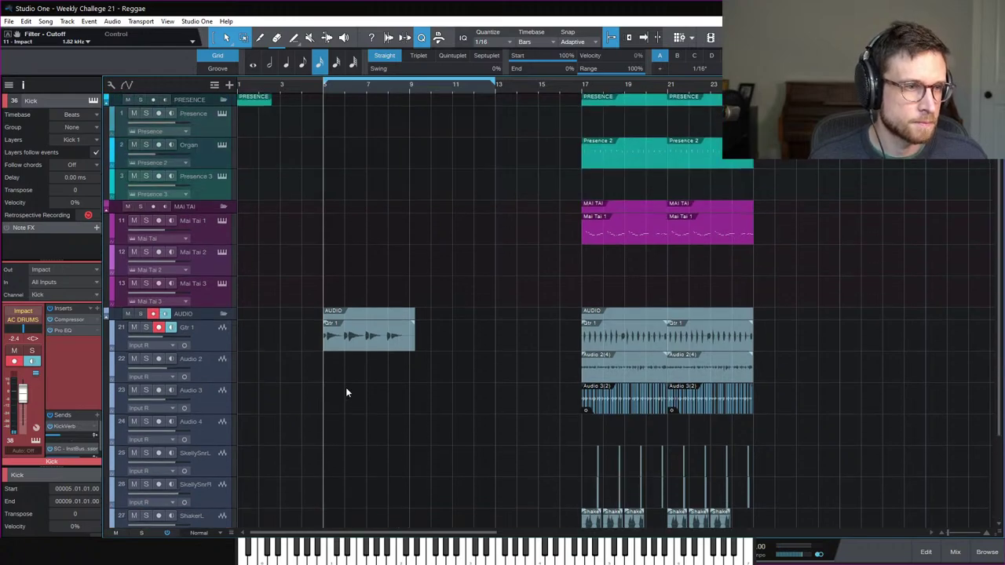
# Step: Select the Organ track and try out chords on it over the intro's playback from bar 5
pyautogui.click(217, 162)
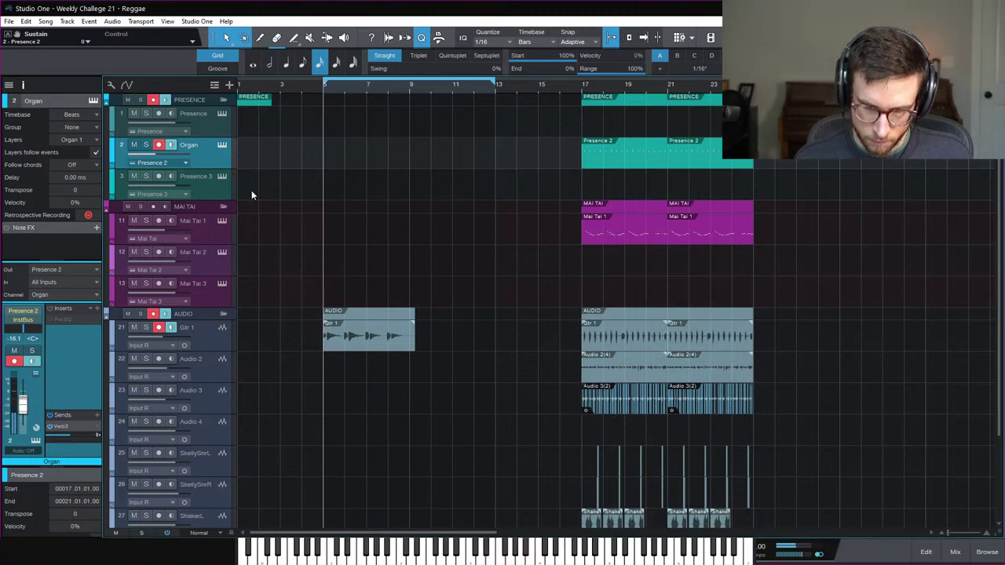
pyautogui.press('space')
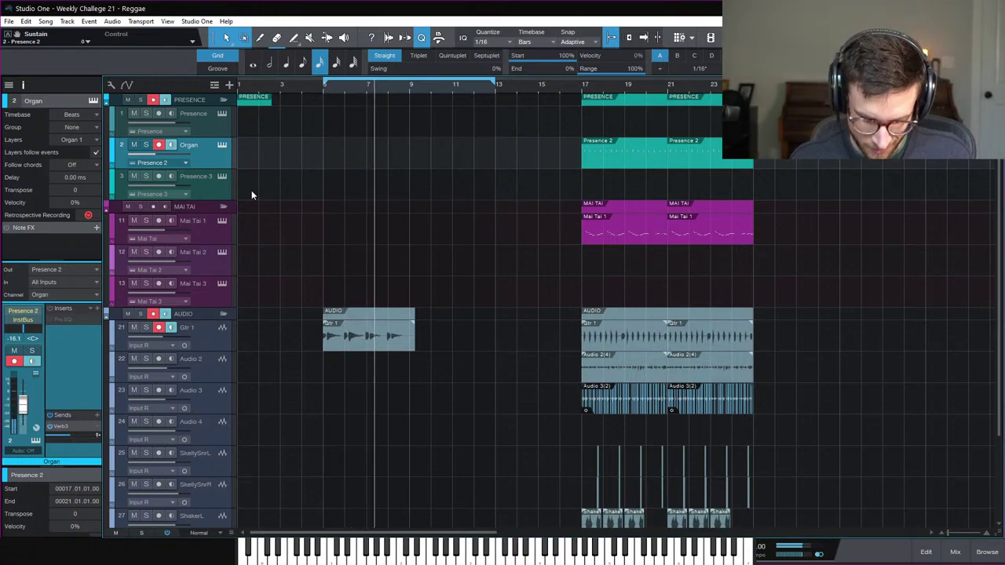
pyautogui.press('space')
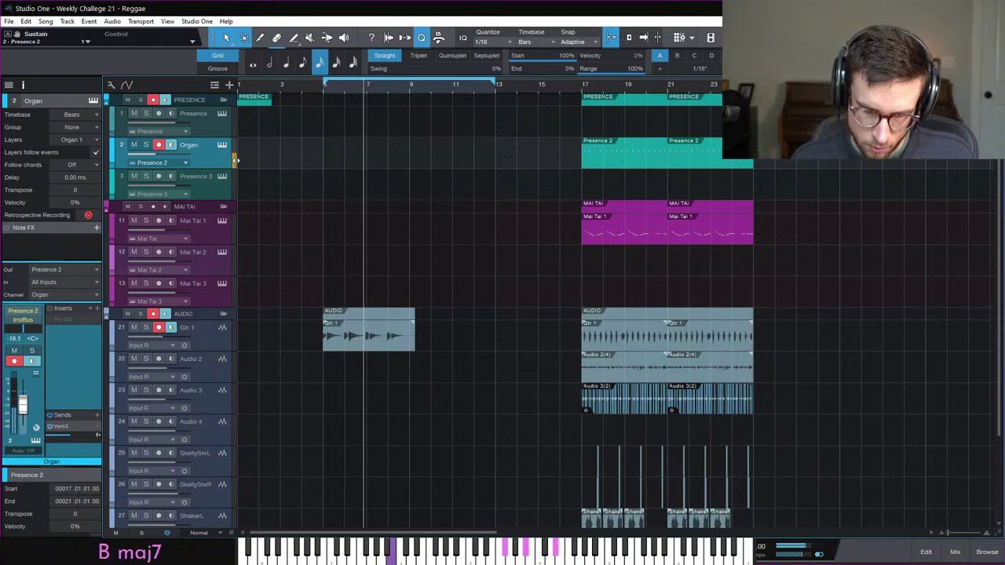
pyautogui.press('space')
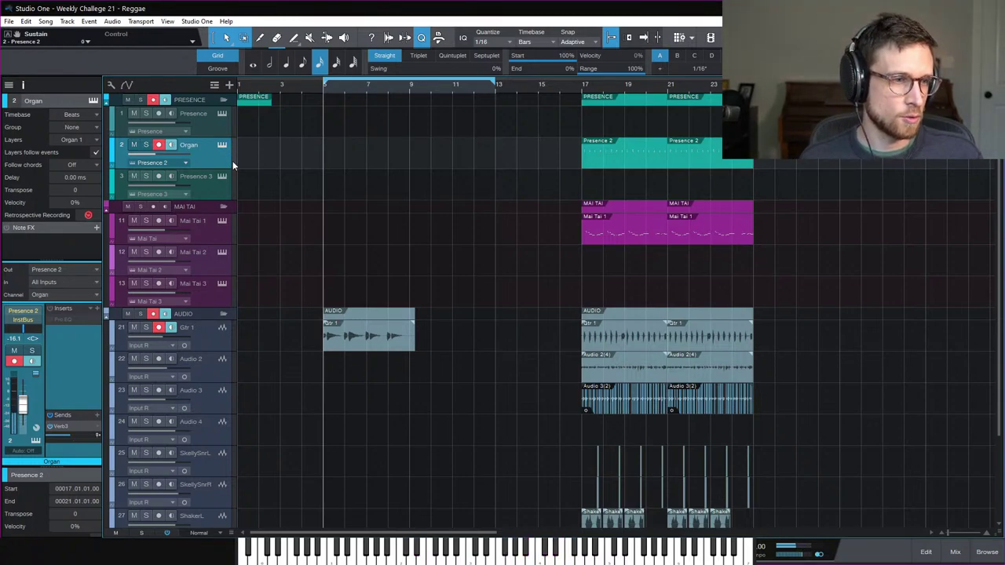
# Step: Open the Mai Tai 2 synth, set the filter cutoff to 1.10 kHz, and turn on Osc 1's random phase with increased spread
pyautogui.click(216, 262)
pyautogui.click(221, 253)
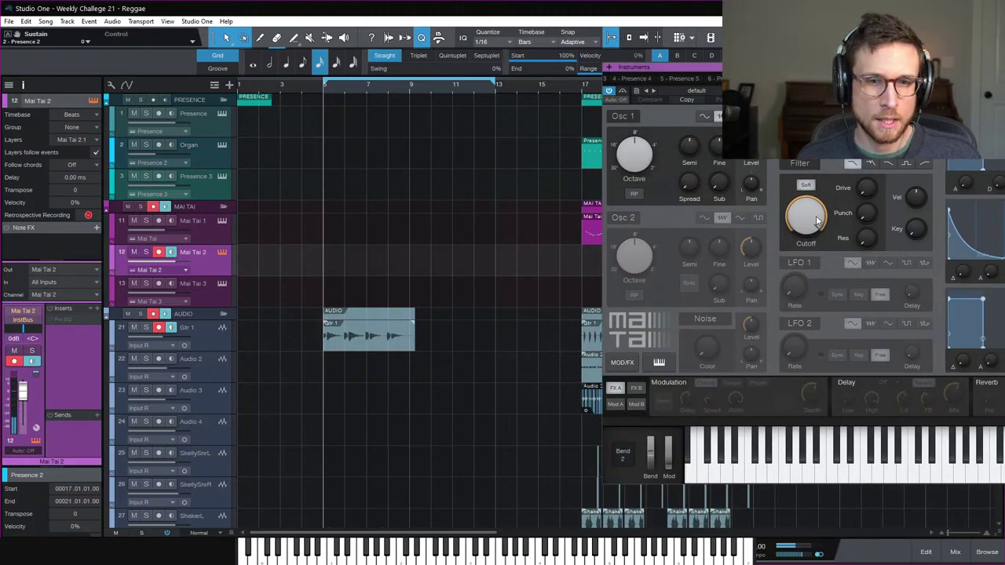
pyautogui.moveTo(690, 182); pyautogui.dragTo(690, 153)
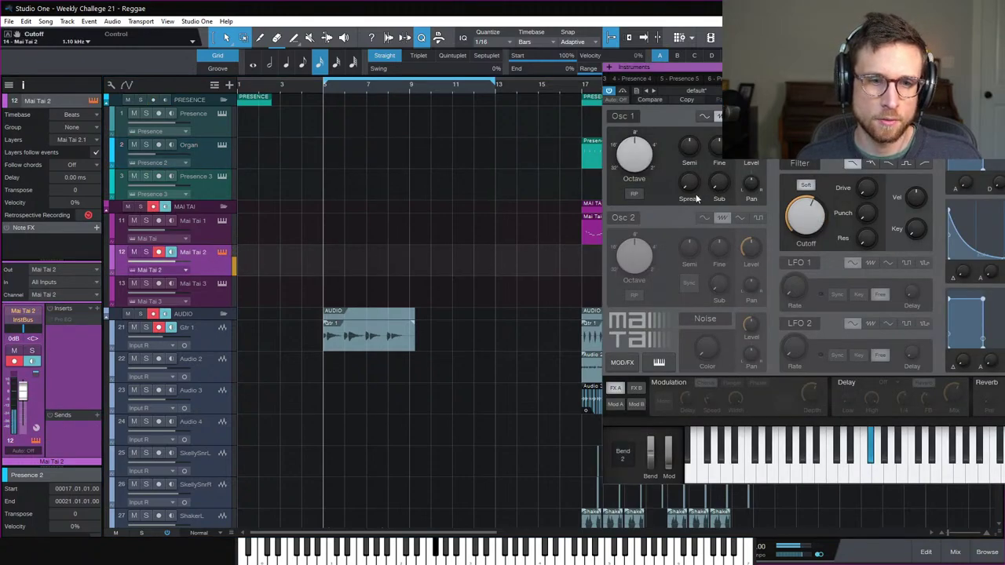
pyautogui.click(636, 193)
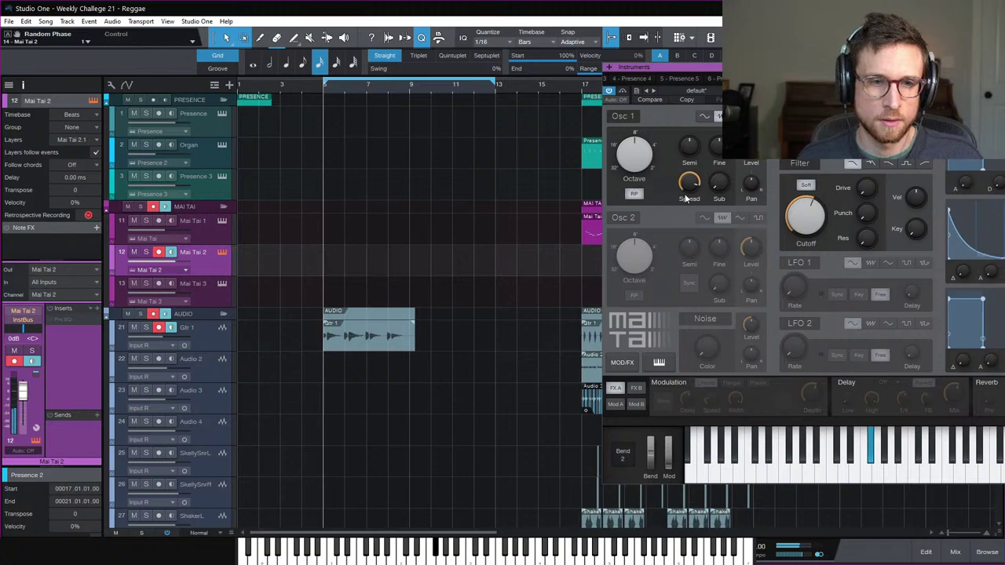
pyautogui.moveTo(689, 187); pyautogui.dragTo(690, 189)
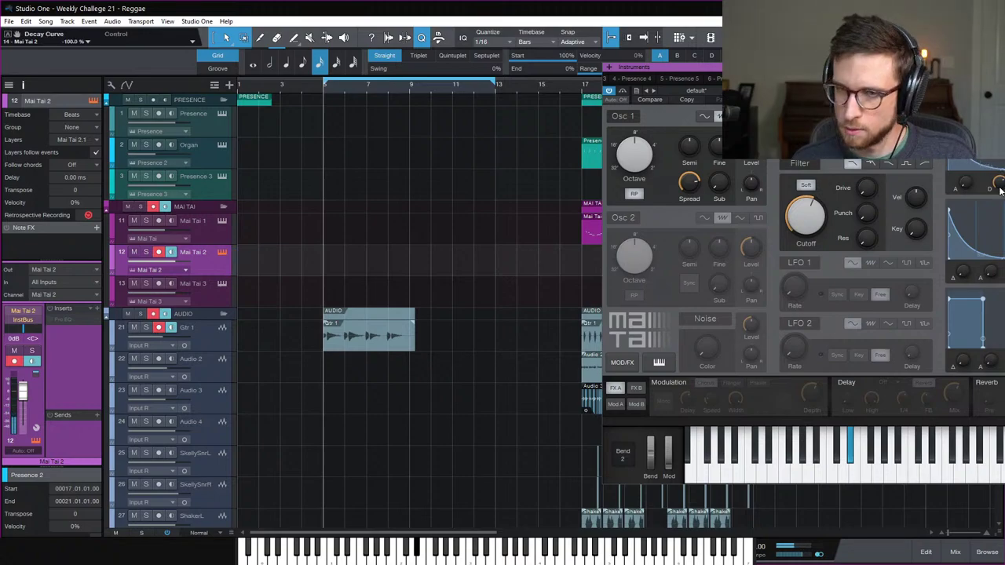
# Step: Set the first envelope's decay to 7.30 s, enable the synth's Reverb and close the instrument window
pyautogui.moveTo(1001, 191); pyautogui.dragTo(999, 180)
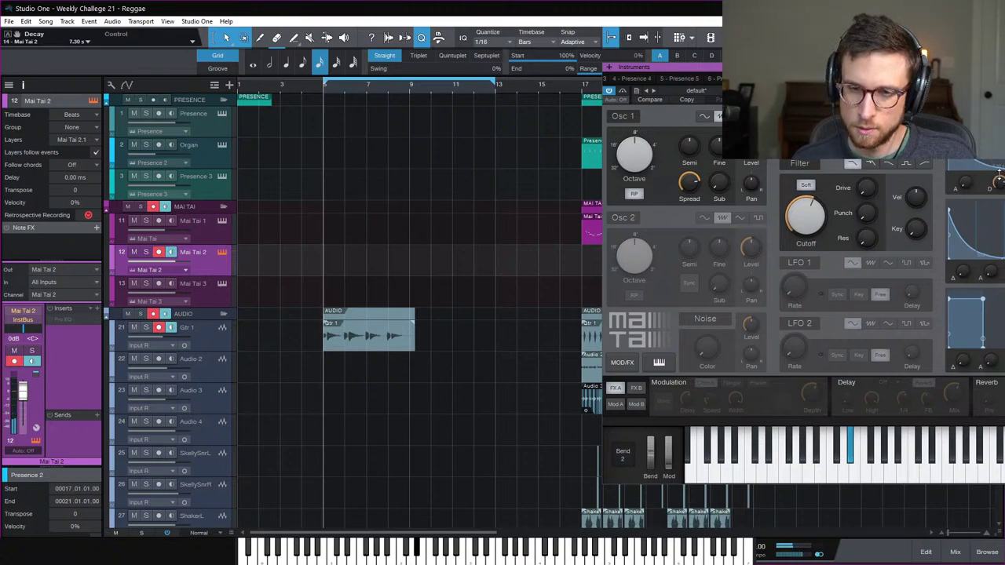
pyautogui.click(988, 398)
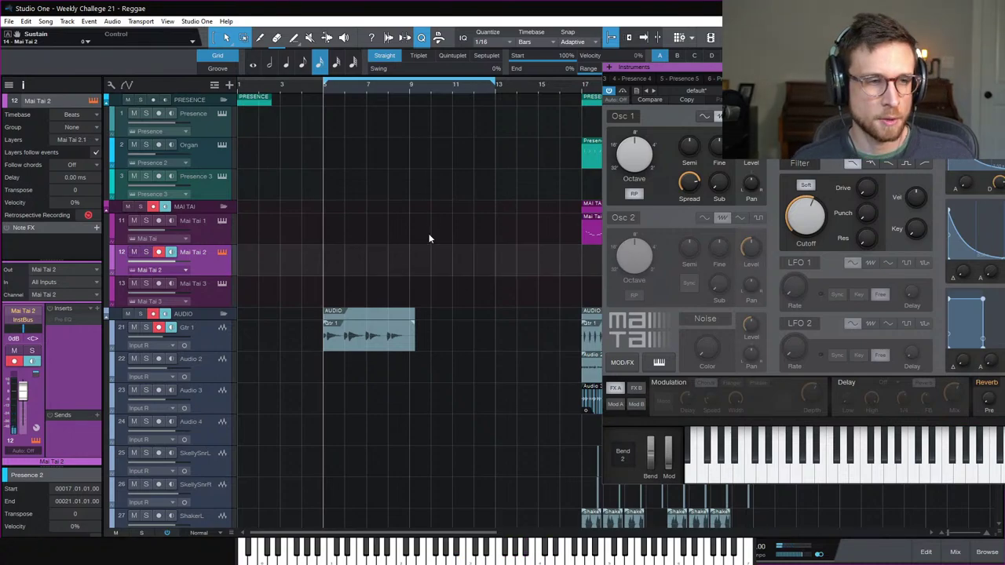
pyautogui.hotkey('ctrl', 'w')
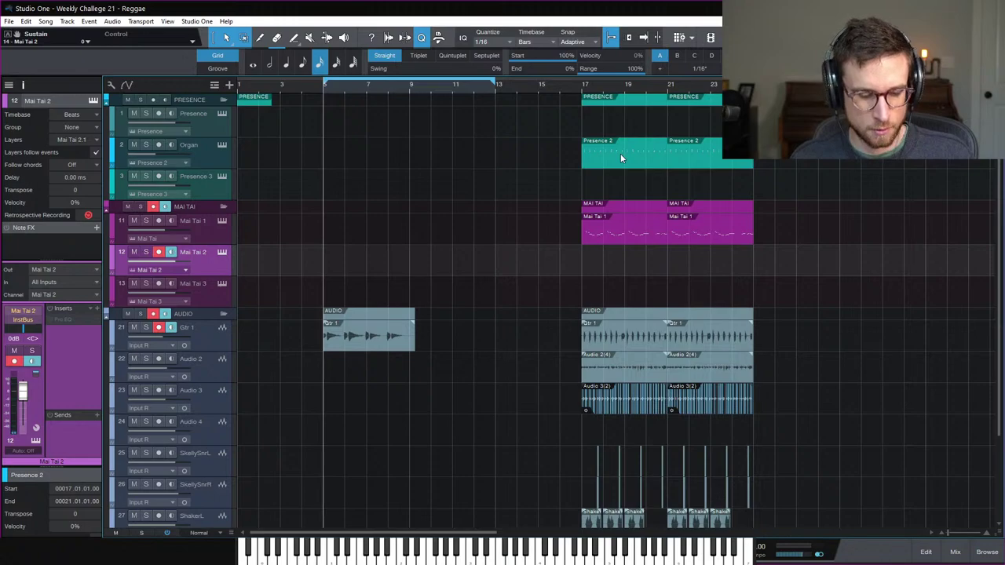
pyautogui.press('KP_Multiply')
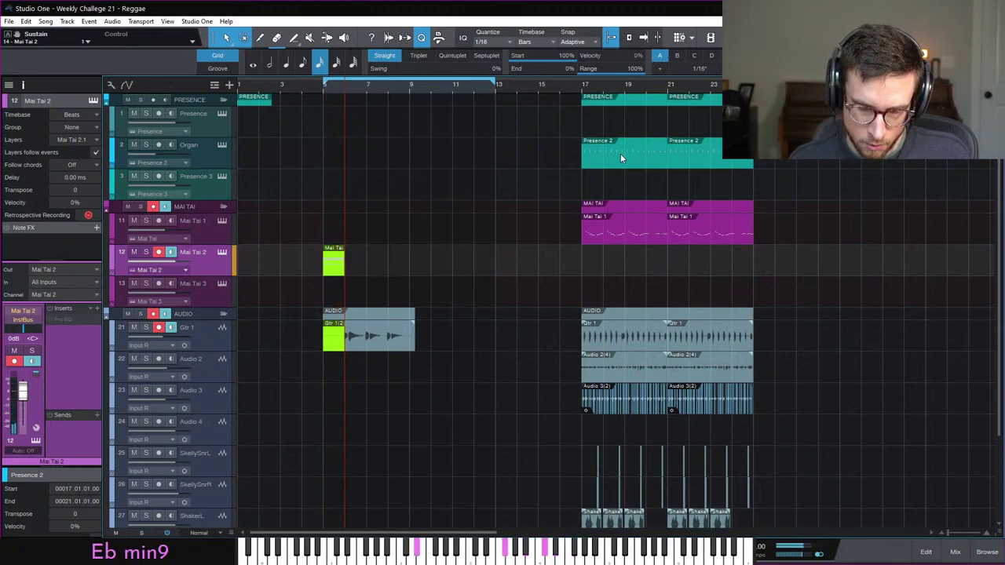
pyautogui.press('space')
pyautogui.hotkey('ctrl', 'z')
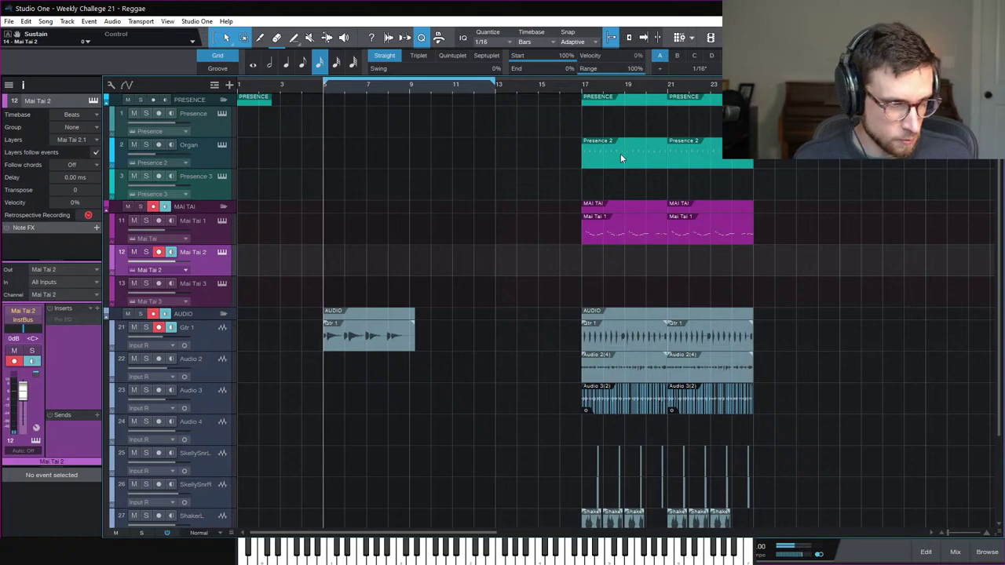
# Step: Disarm the AUDIO folder and record a four-bar chord part on Mai Tai 2 starting at bar 5
pyautogui.click(153, 315)
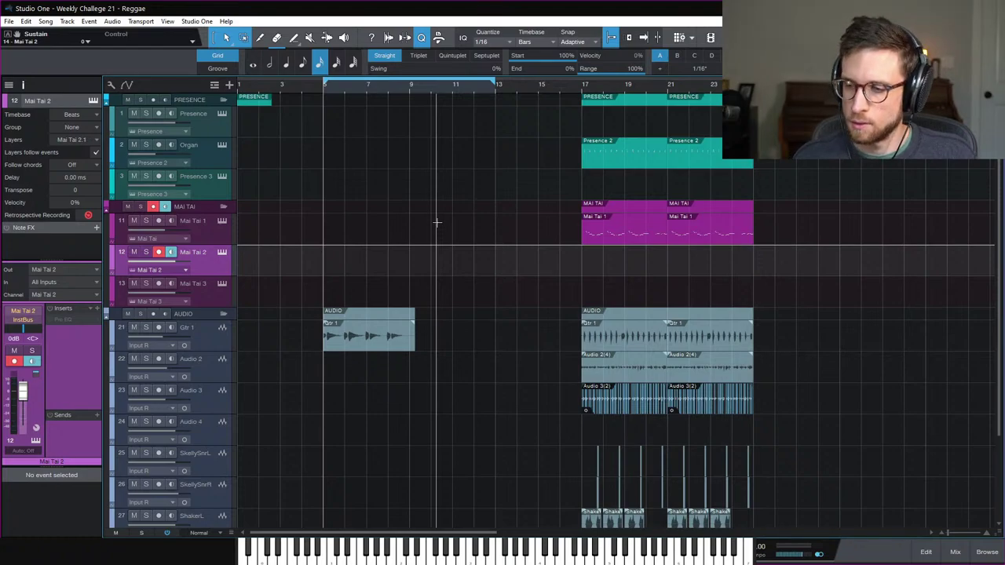
pyautogui.press('KP_Multiply')
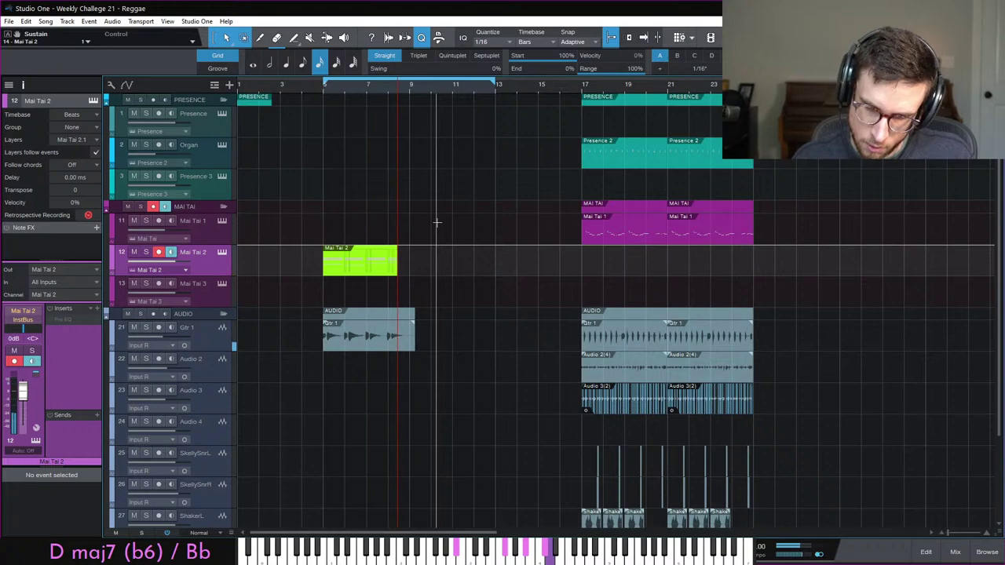
pyautogui.press('space')
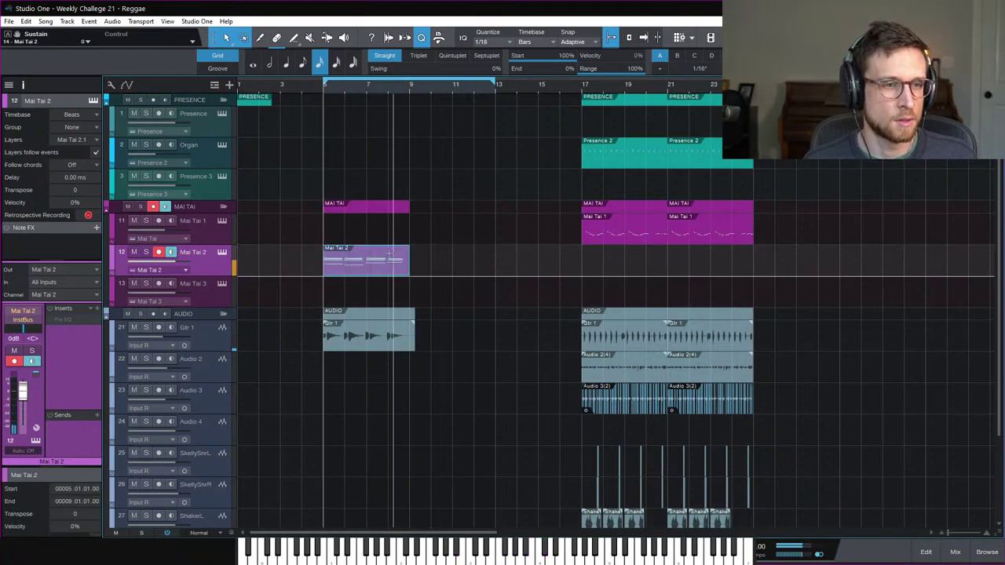
# Step: Open the Mai Tai 2 part, start the long D#4 in bar 6 slightly later, and lower the bar 7 chord's C#4 to B3
pyautogui.doubleClick(384, 274)
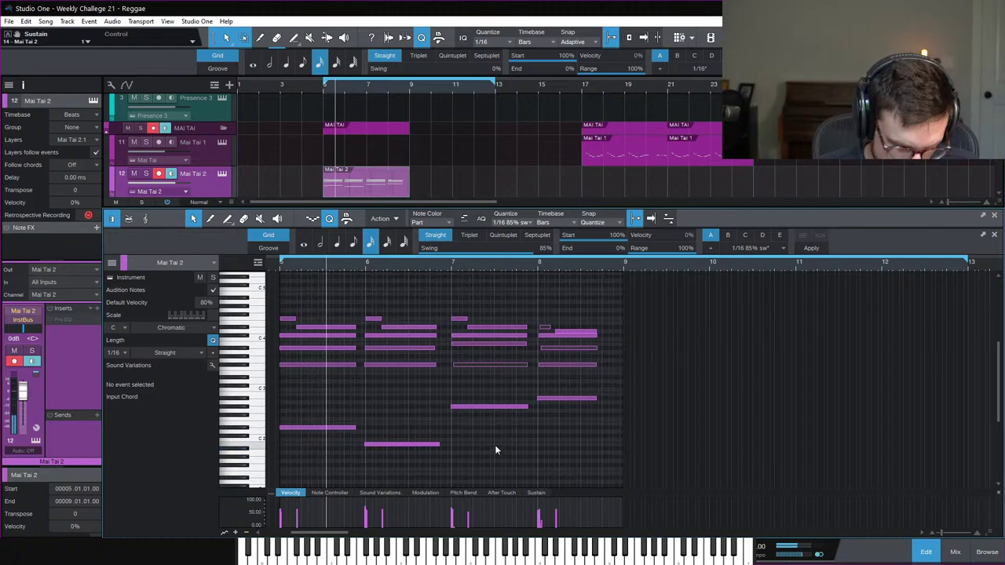
pyautogui.press('e')
pyautogui.hscroll(-3, 489, 426)
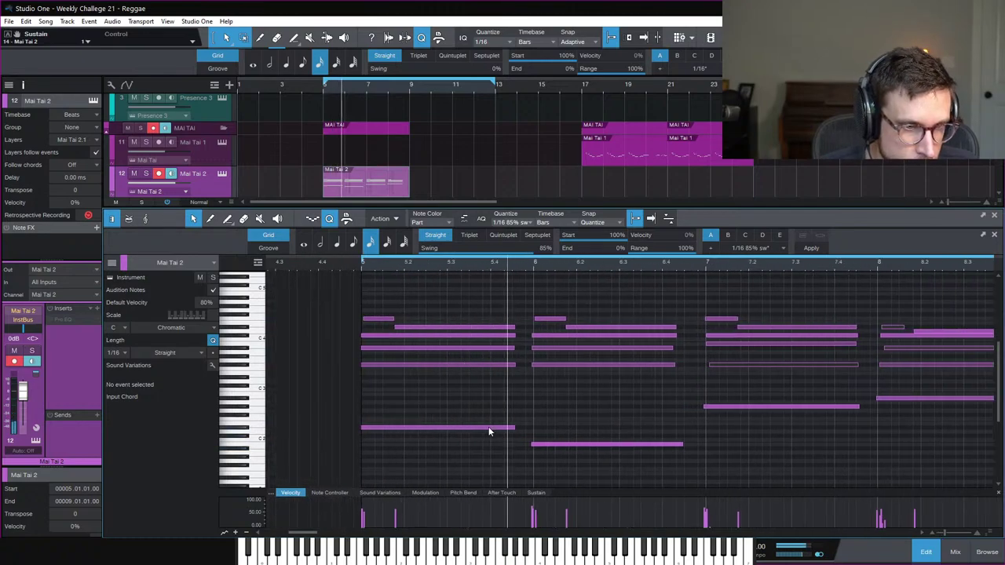
pyautogui.click(566, 328)
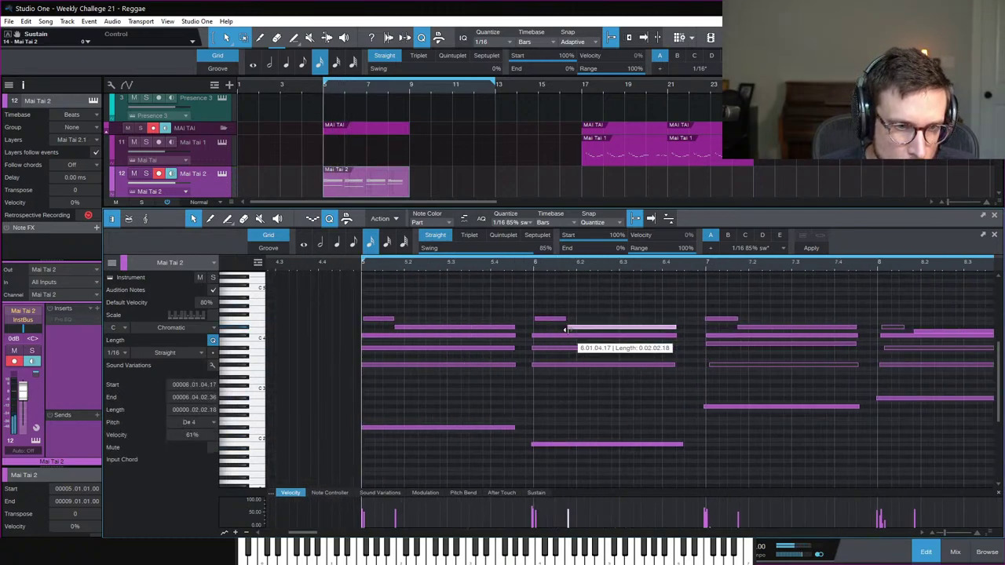
pyautogui.click(722, 364)
pyautogui.click(719, 342)
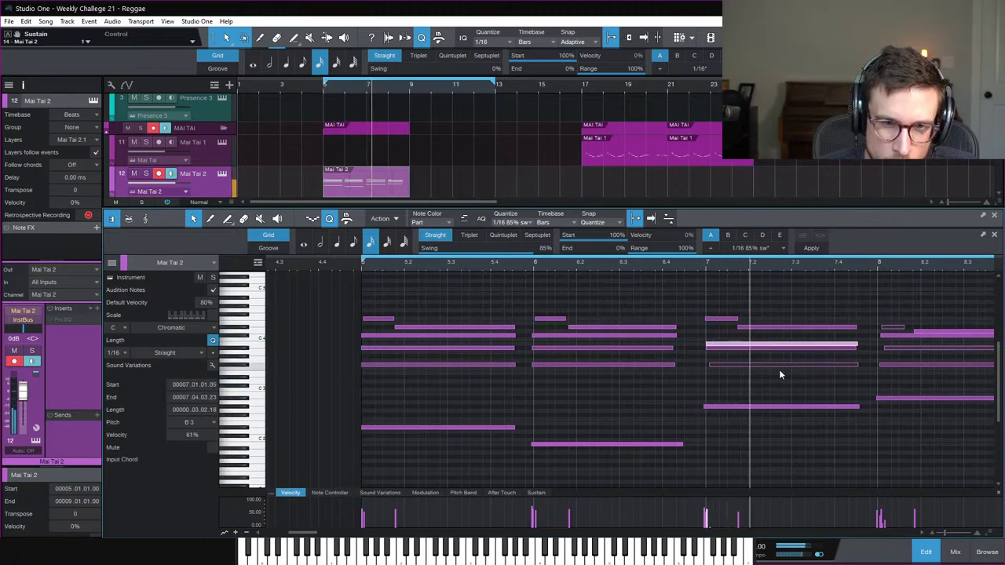
# Step: Re-voice the bar 8 chord by removing its C#4 note and lowering the quiet A#3 note to G#3
pyautogui.hscroll(3, 832, 388)
pyautogui.hscroll(1, 830, 390)
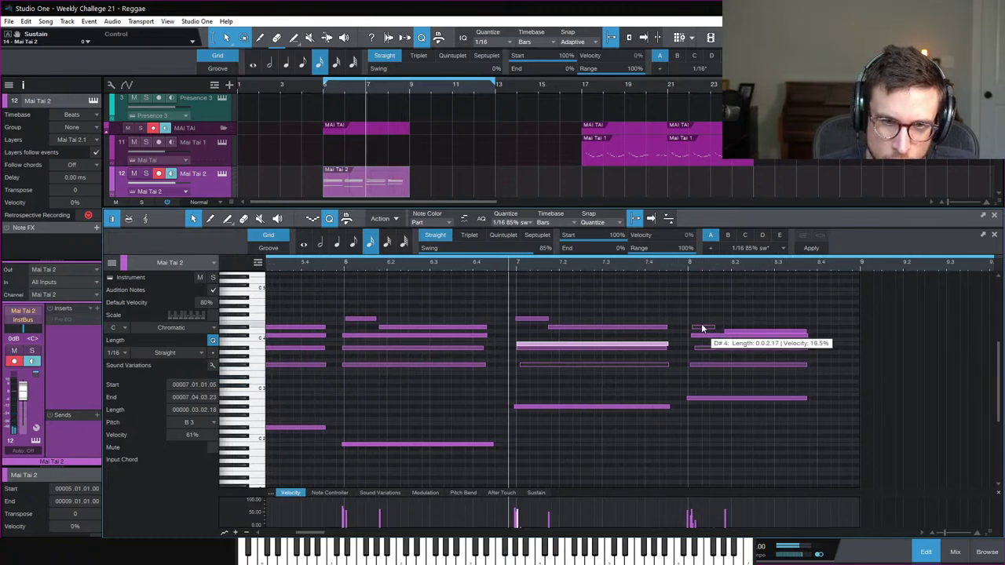
pyautogui.click(730, 333)
pyautogui.click(725, 338)
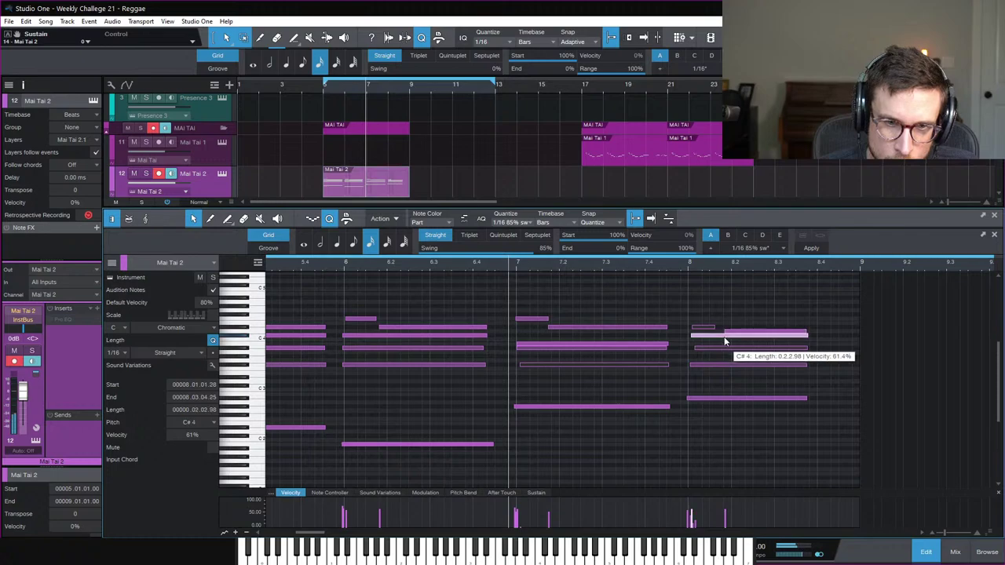
pyautogui.moveTo(713, 337); pyautogui.dragTo(717, 358)
pyautogui.click(688, 265)
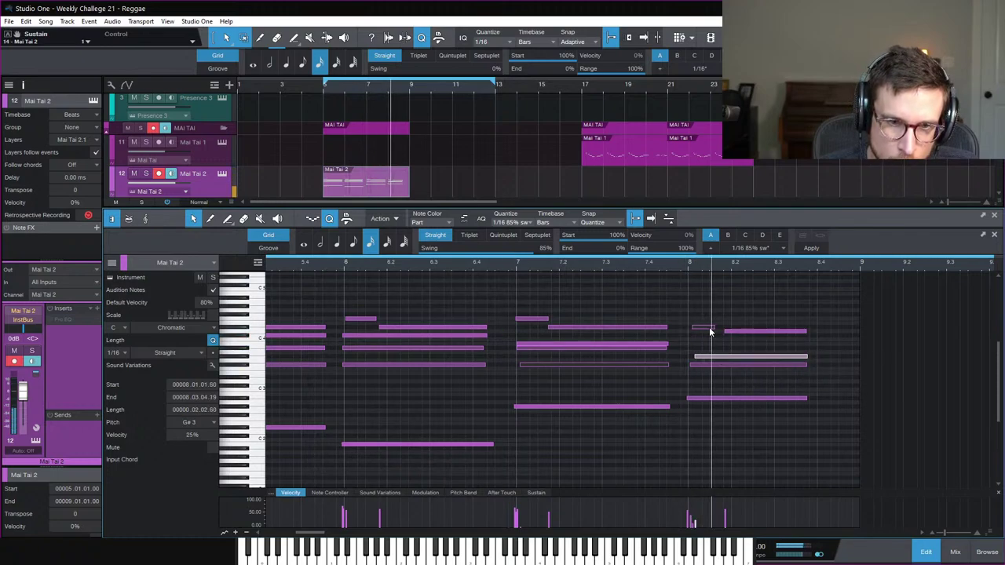
# Step: Move the starts of the short D#4 and the G#3 in bar 8 slightly closer to the downbeat
pyautogui.press('space')
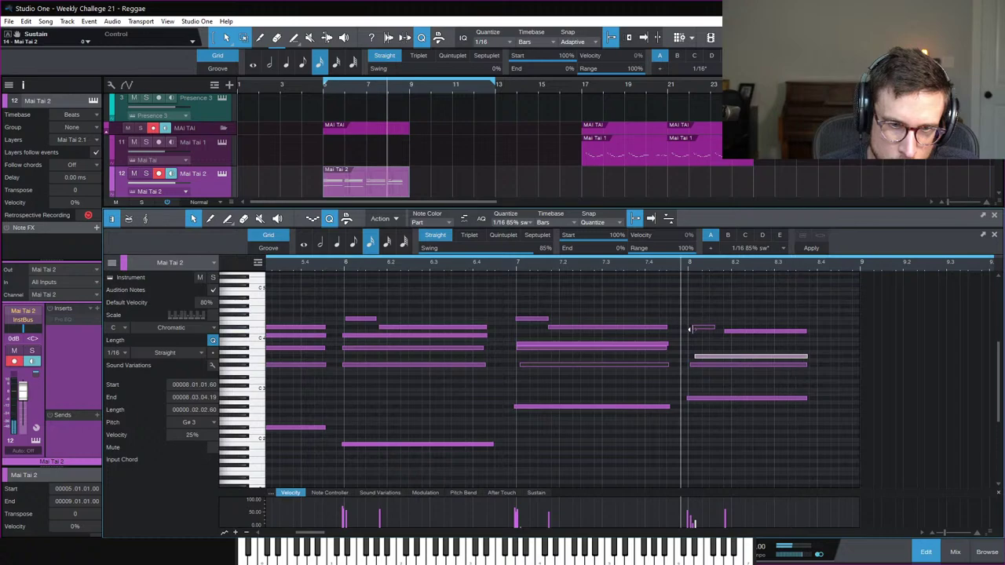
pyautogui.click(689, 329)
pyautogui.click(691, 359)
pyautogui.press('space')
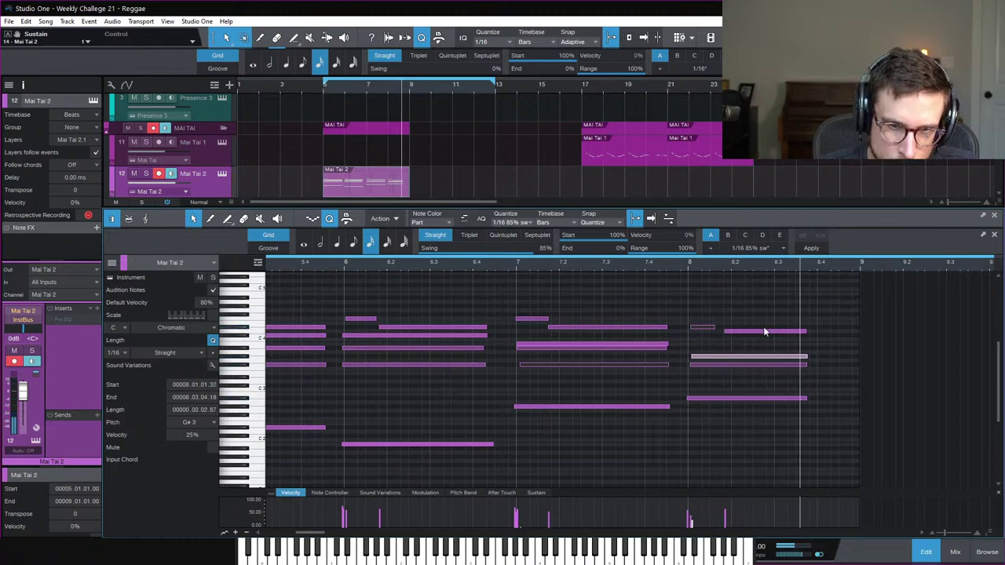
# Step: Extend the held notes of the bar 8 chord past beat 4, check the sustain data and close the note editor
pyautogui.press('space')
pyautogui.moveTo(768, 308); pyautogui.dragTo(830, 400)
pyautogui.click(532, 493)
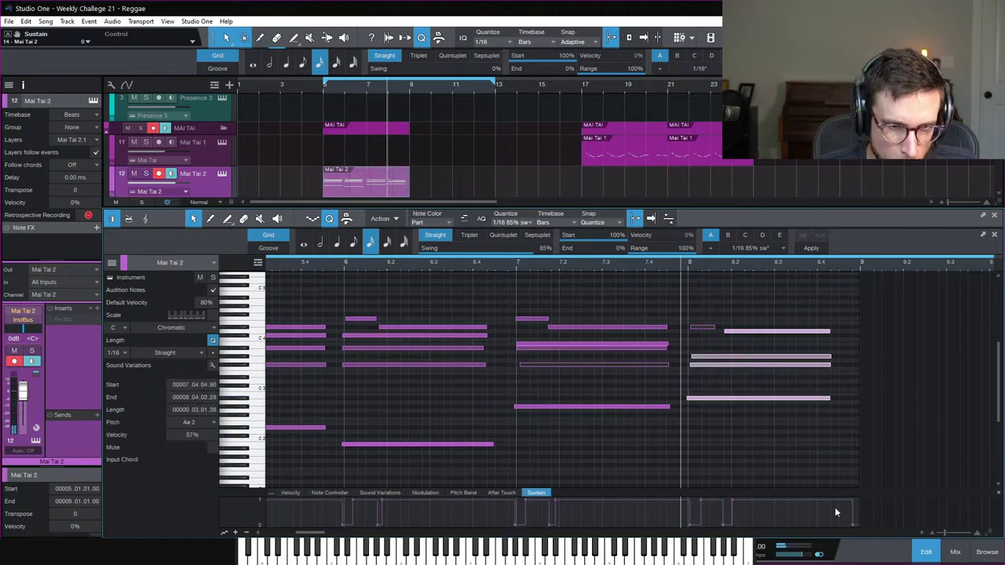
pyautogui.click(925, 552)
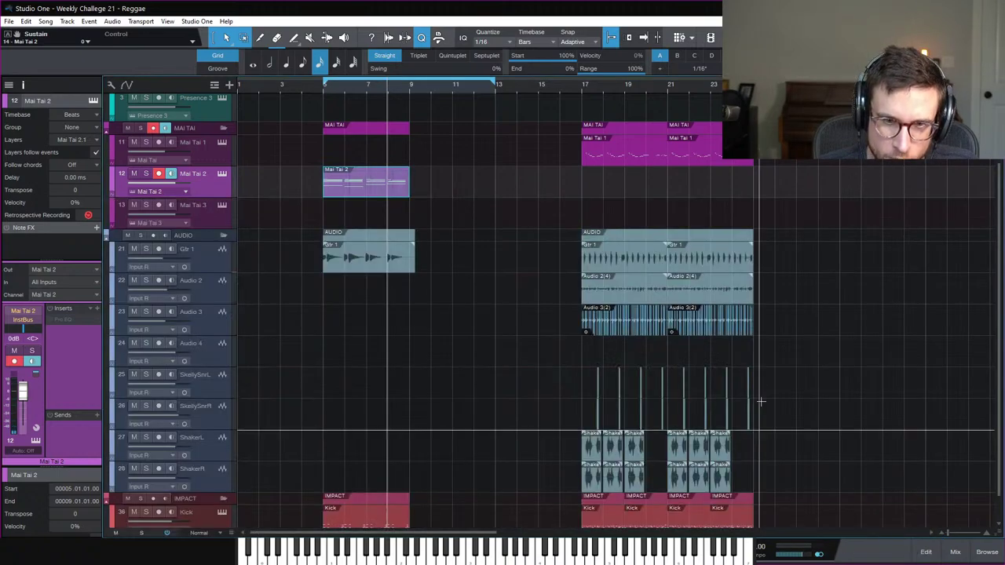
# Step: Play the intro from bar 5 and lower the Mai Tai 2 track's volume to -4.9 dB
pyautogui.click(326, 88)
pyautogui.press('space')
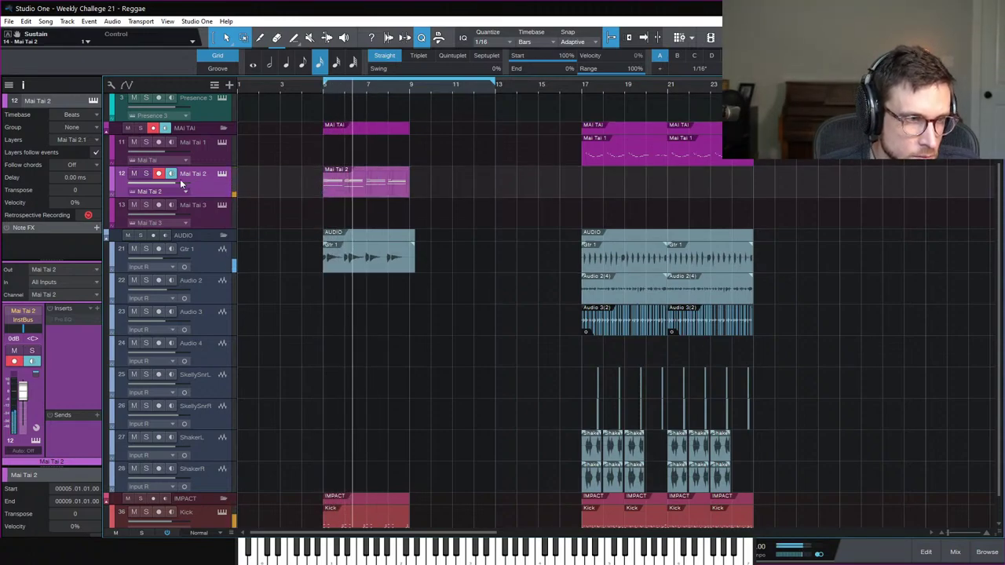
pyautogui.moveTo(23, 393); pyautogui.dragTo(23, 398)
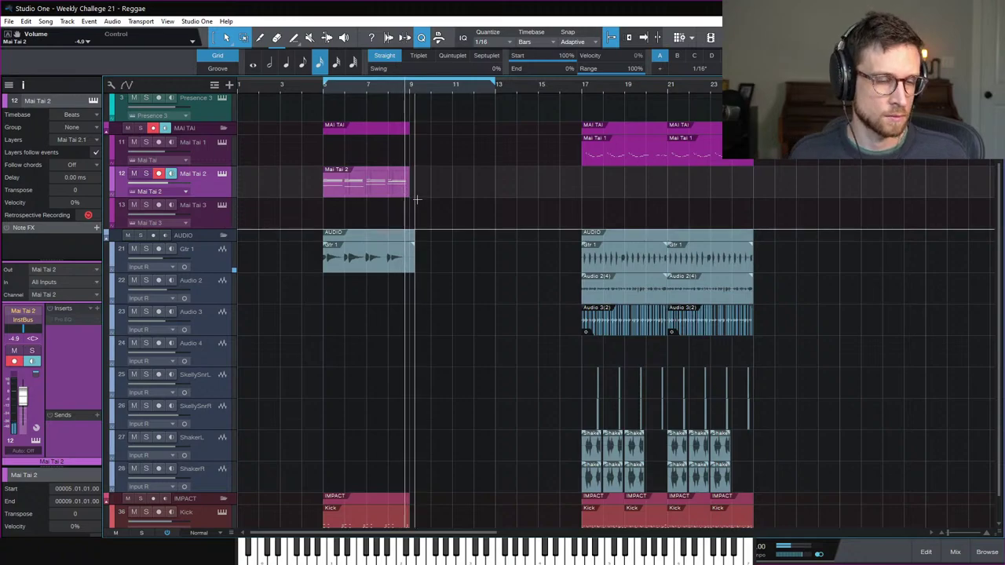
pyautogui.press('space')
# Step: Open the Mai Tai 1 synth to check its sound settings, then close the instrument window
pyautogui.click(197, 216)
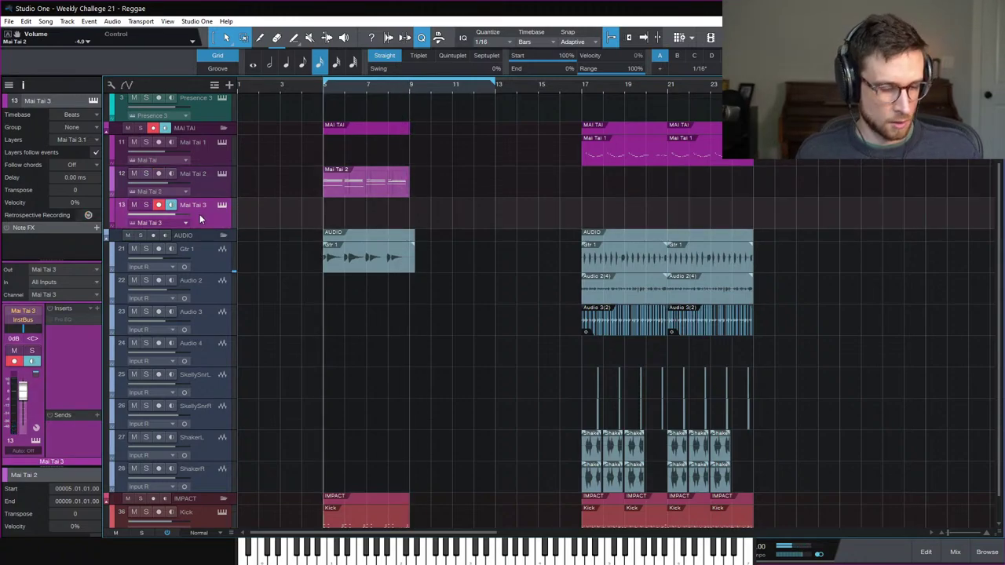
pyautogui.click(221, 155)
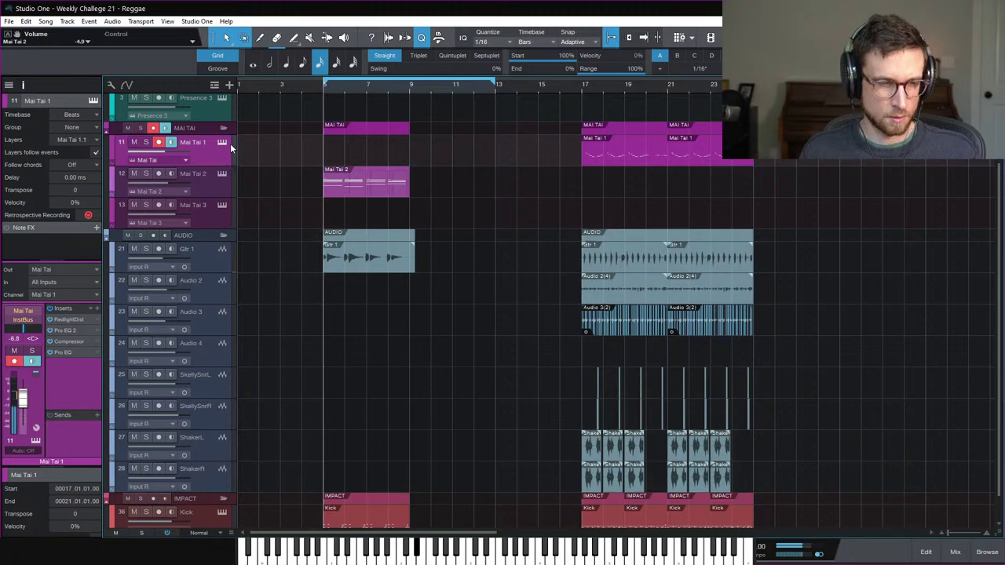
pyautogui.click(223, 144)
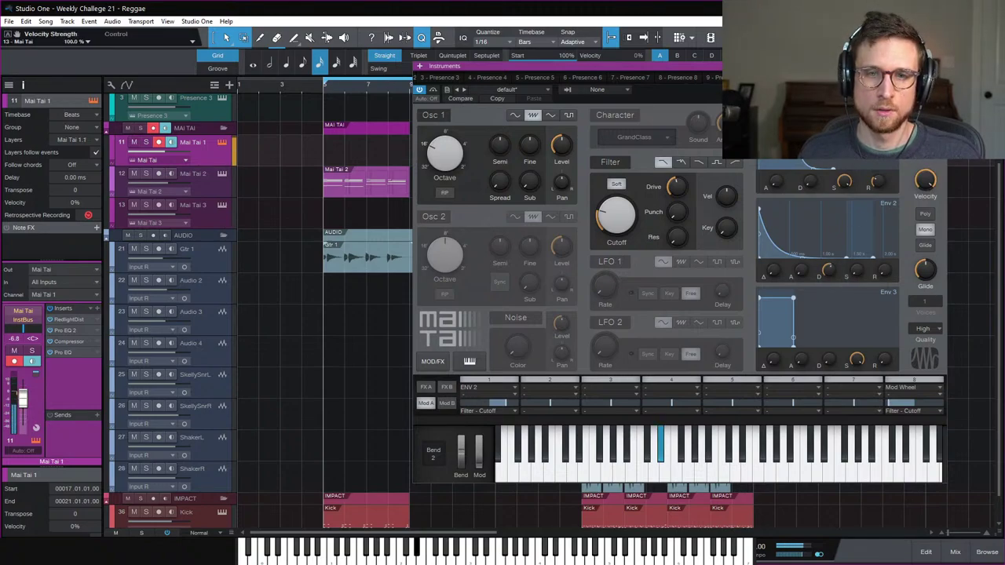
pyautogui.click(330, 151)
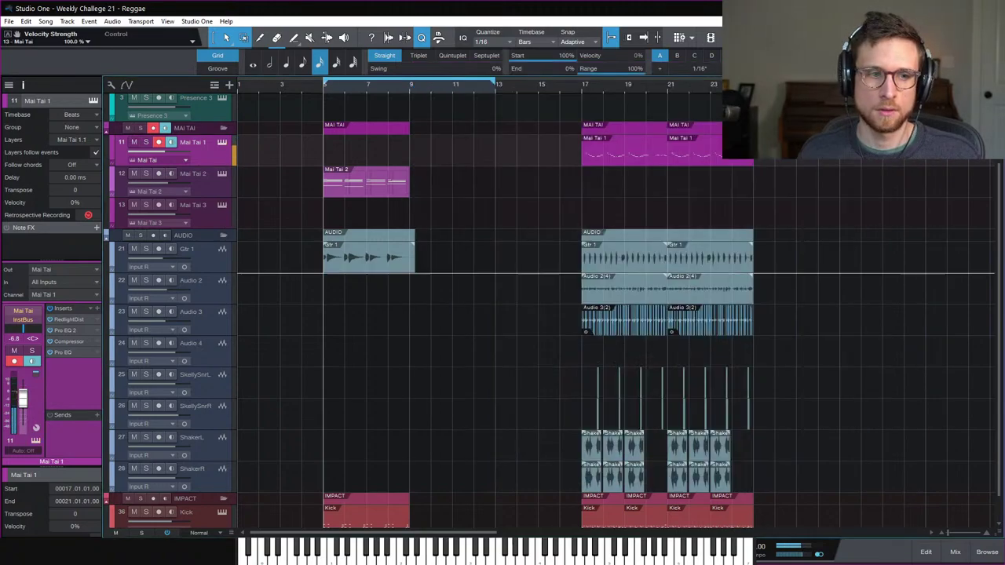
# Step: Create an empty Mai Tai 1 part from bar 5 to bar 13 and draw a one-beat D#2 note at its start
pyautogui.doubleClick(330, 151)
pyautogui.doubleClick(383, 159)
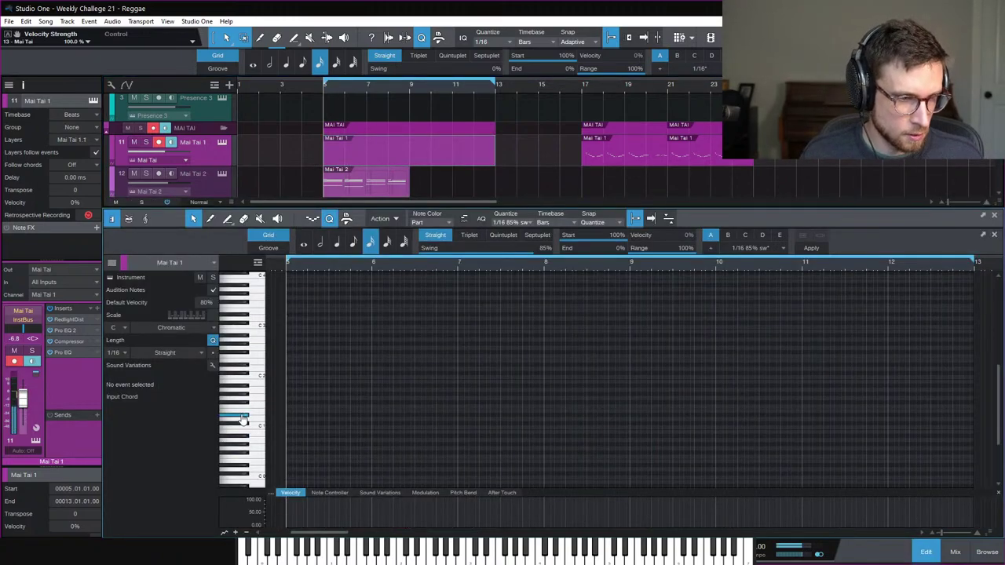
pyautogui.click(289, 364)
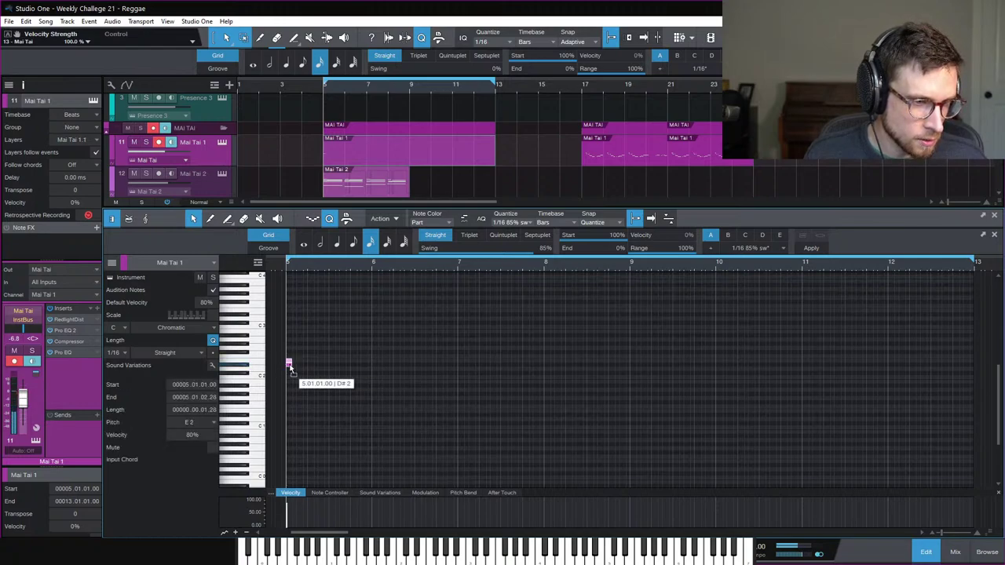
pyautogui.moveTo(290, 369); pyautogui.dragTo(318, 382)
pyautogui.click(352, 402)
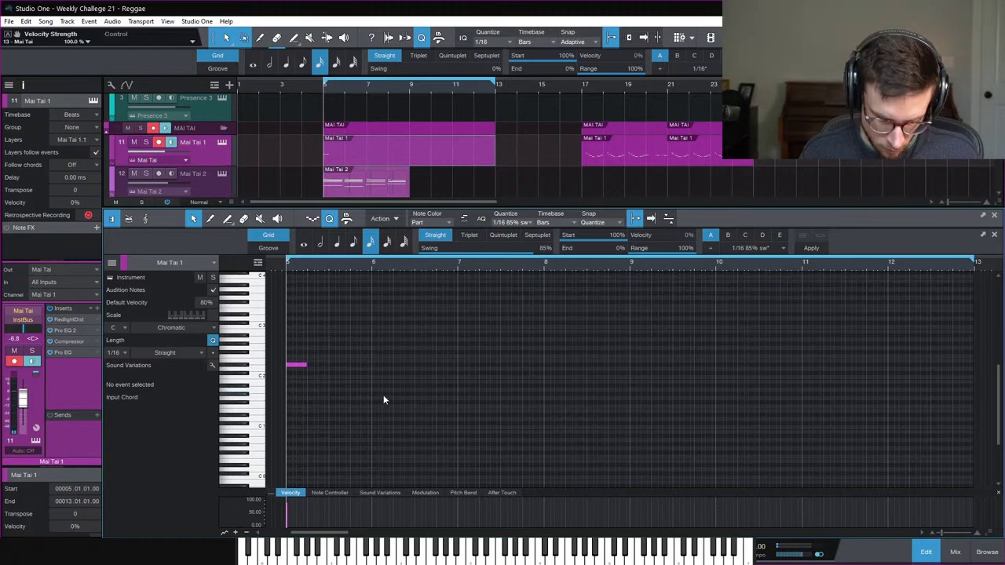
# Step: Shorten the D#2 note, add a second D#2 filling the rest of bar 5, and set both velocities to 25%
pyautogui.press('e')
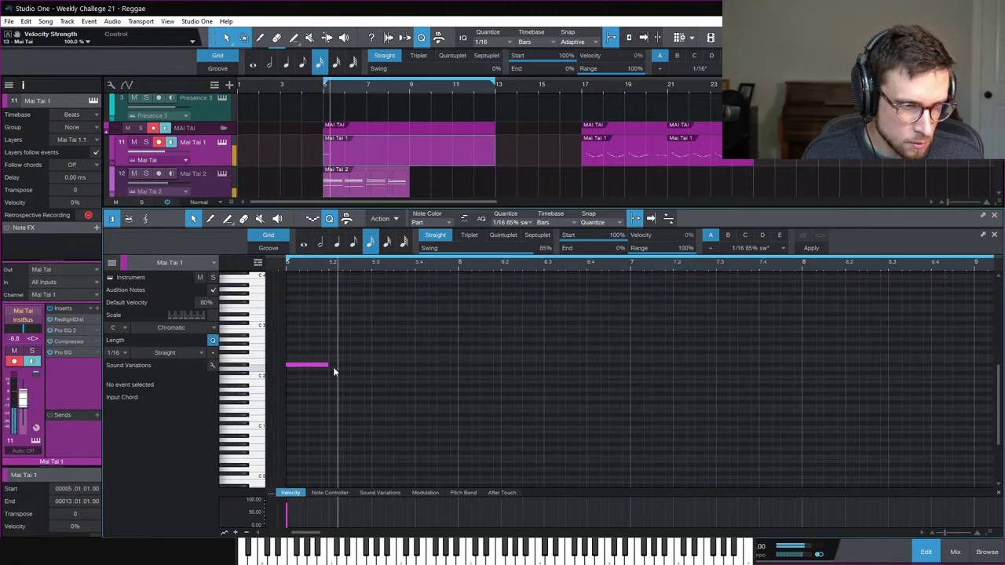
pyautogui.moveTo(329, 366); pyautogui.dragTo(324, 368)
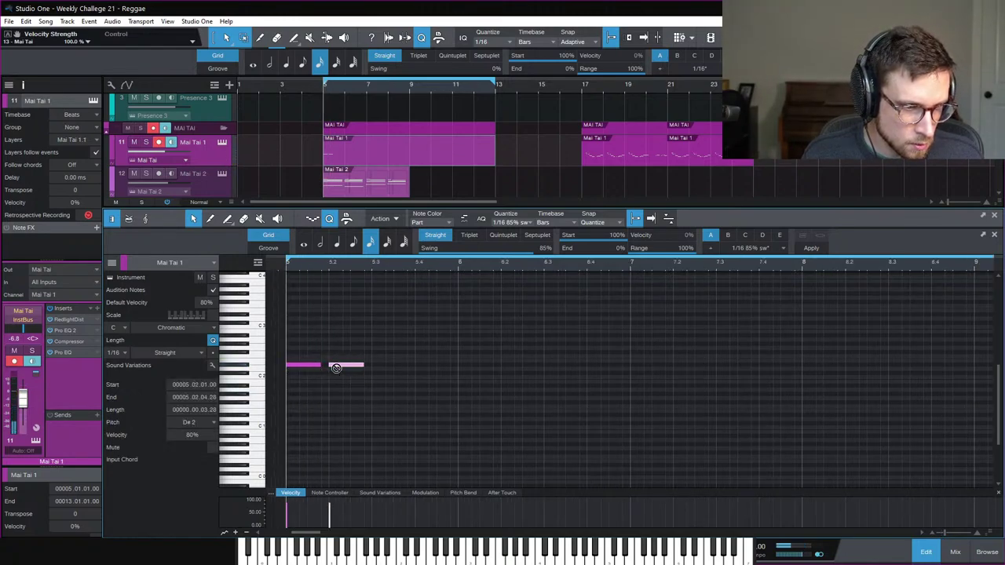
pyautogui.hotkey('ctrl', 'a')
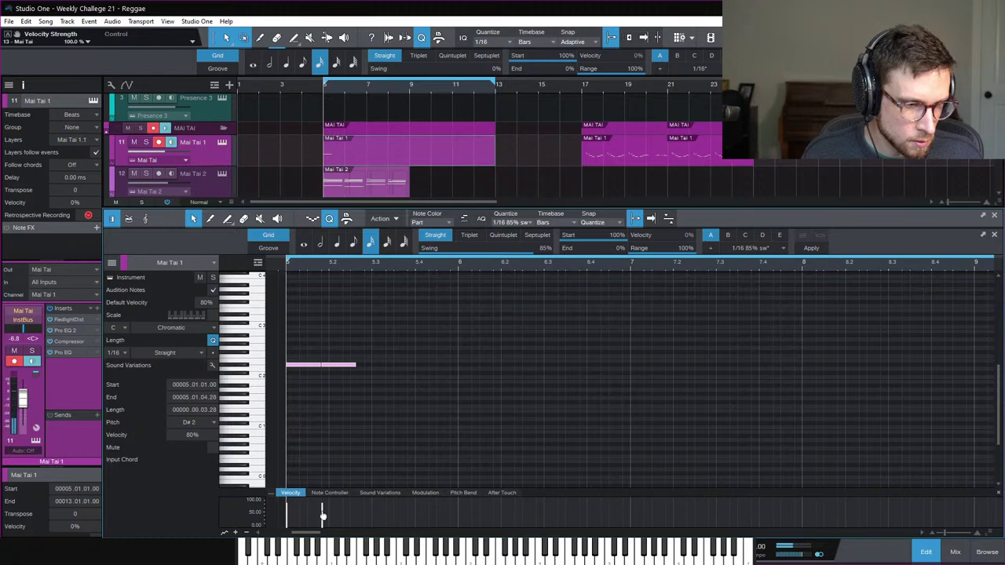
pyautogui.click(366, 361)
pyautogui.moveTo(358, 364); pyautogui.dragTo(285, 392)
# Step: Duplicate the pair of bass notes into bars 6, 7 and 8, transposed to B1, G#1 and A#1
pyautogui.press('space')
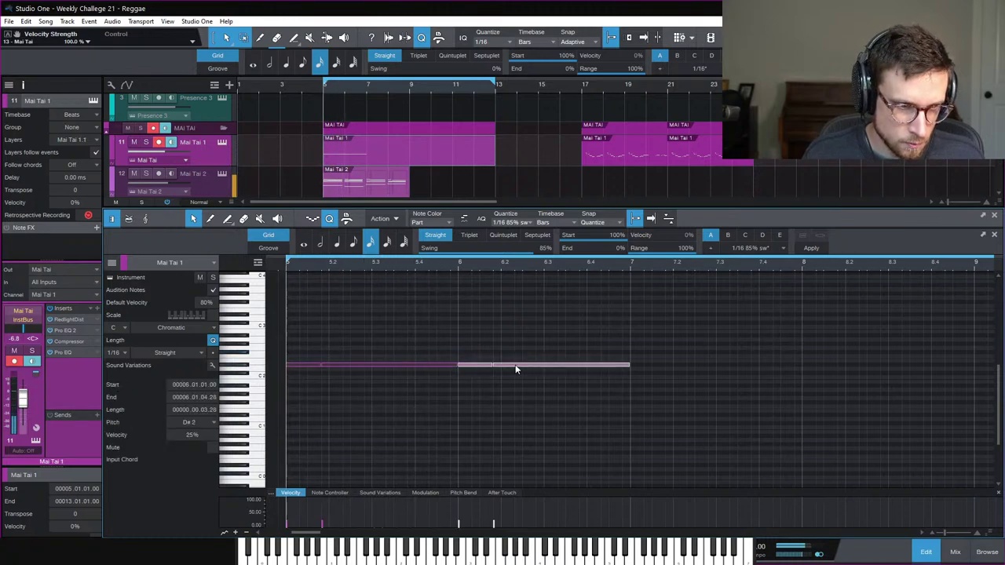
pyautogui.moveTo(514, 366); pyautogui.dragTo(518, 387)
pyautogui.press('d')
pyautogui.moveTo(679, 384); pyautogui.dragTo(691, 395)
pyautogui.press('d')
pyautogui.moveTo(830, 401); pyautogui.dragTo(825, 389)
pyautogui.press('space')
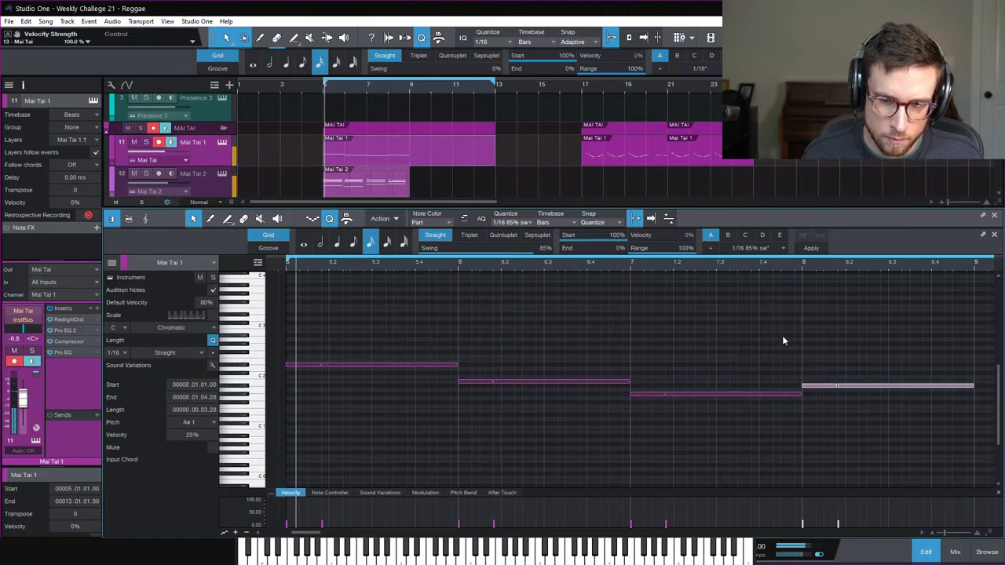
# Step: Close the note editor and shorten the intro's Mai Tai 1 part to end at bar 9
pyautogui.click(778, 339)
pyautogui.press('w')
pyautogui.press('w')
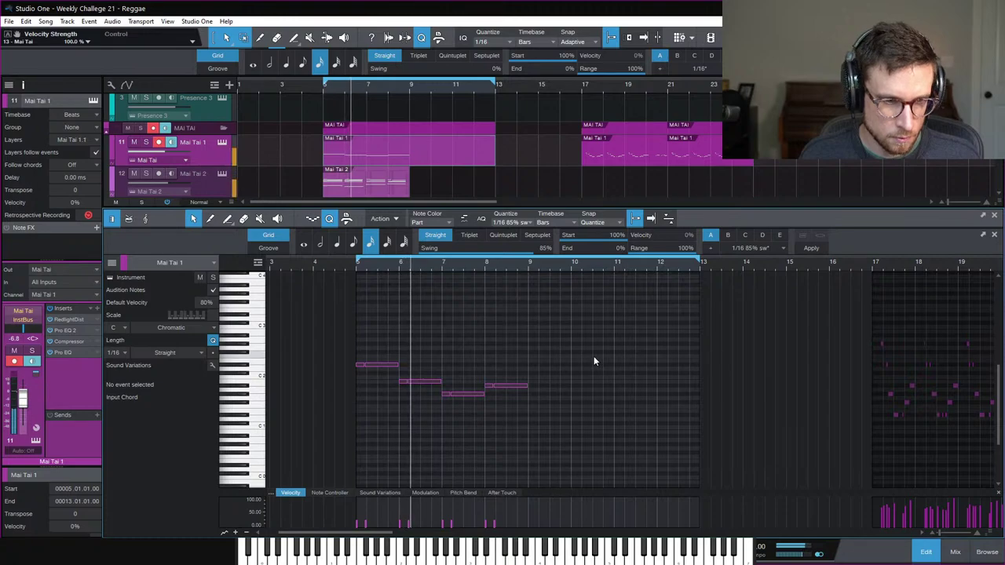
pyautogui.click(923, 552)
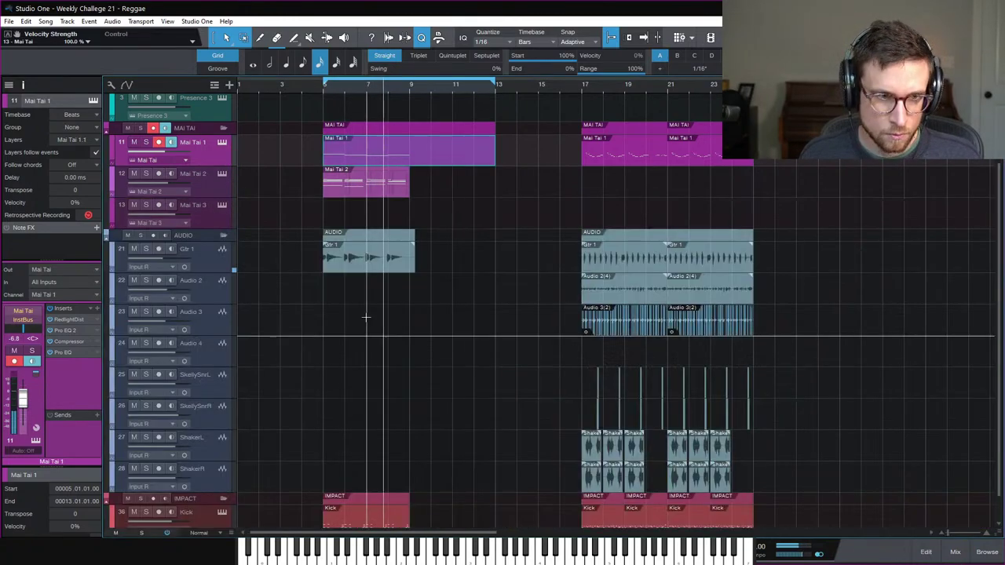
pyautogui.click(449, 245)
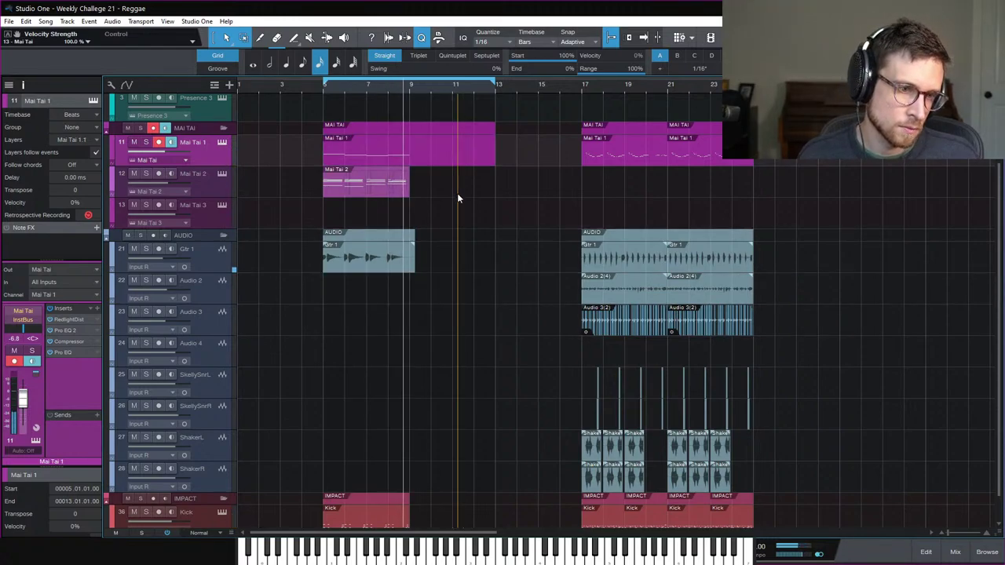
pyautogui.click(478, 161)
pyautogui.moveTo(496, 159); pyautogui.dragTo(409, 160)
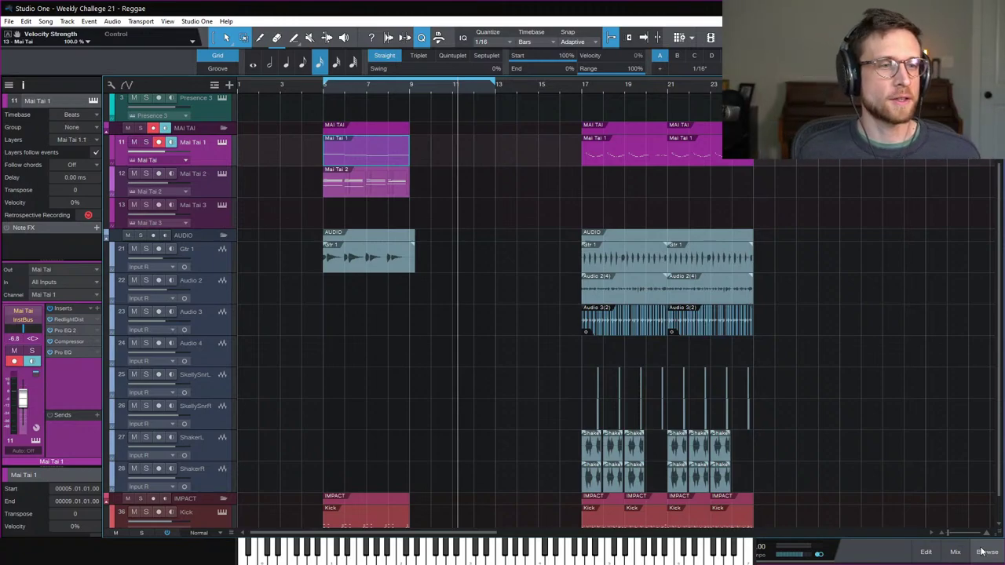
# Step: Show the loop browser and listen to the intro from bar 5
pyautogui.click(986, 553)
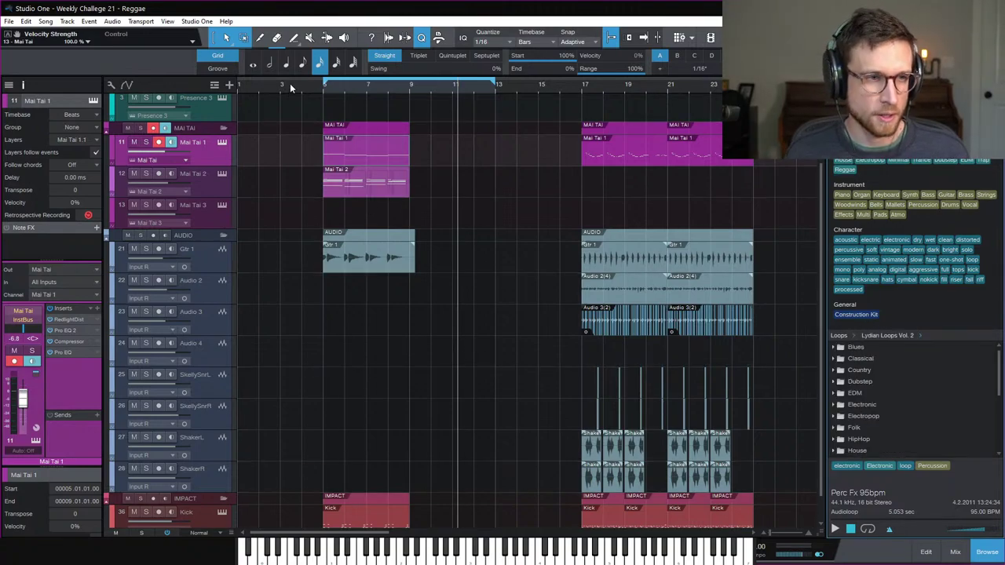
pyautogui.click(323, 90)
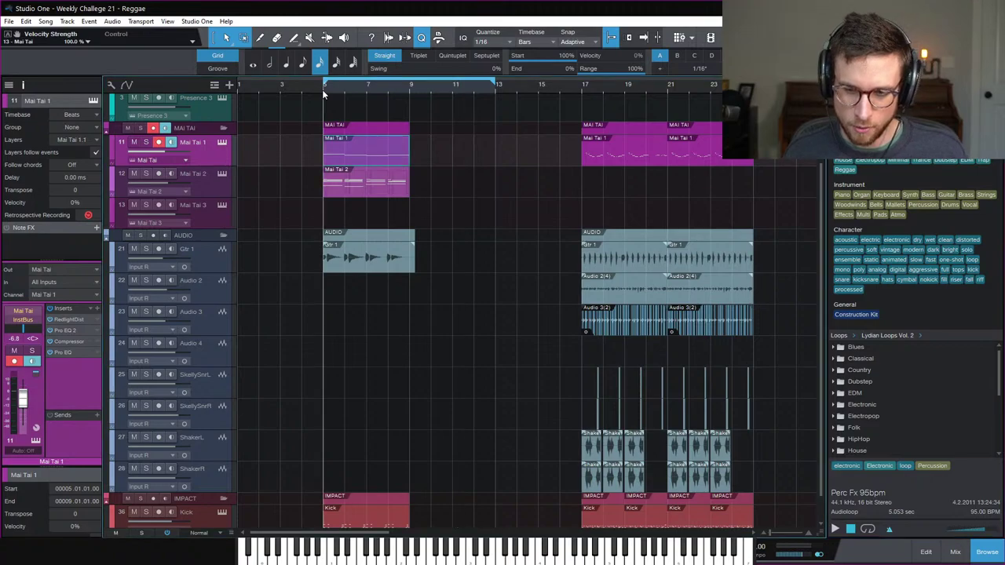
pyautogui.click(336, 157)
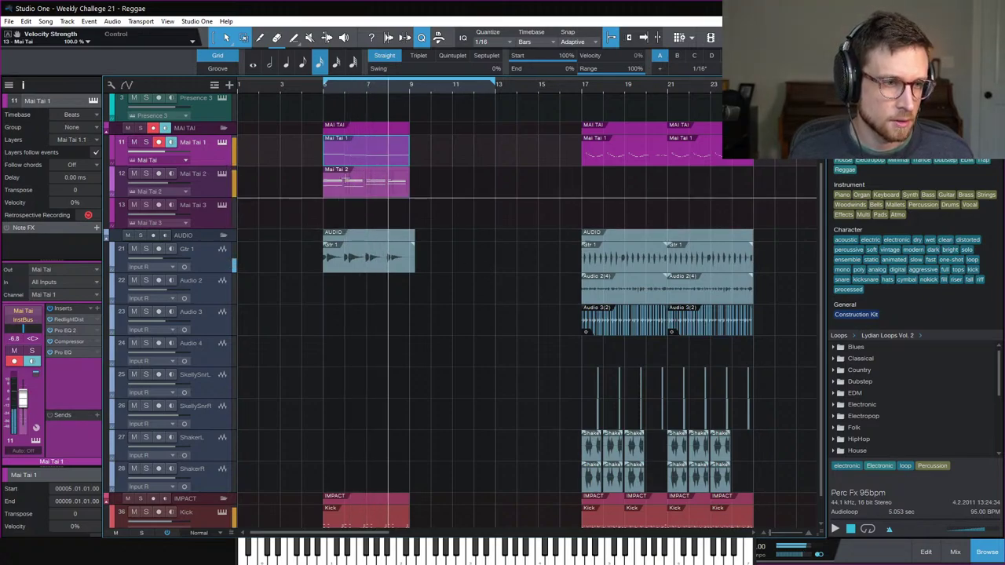
pyautogui.press('space')
# Step: Open the intro's Kick part and add Pedal HH notes on every beat of bars 5 to 8 with velocity 20%
pyautogui.scroll(-1, 348, 439)
pyautogui.doubleClick(344, 497)
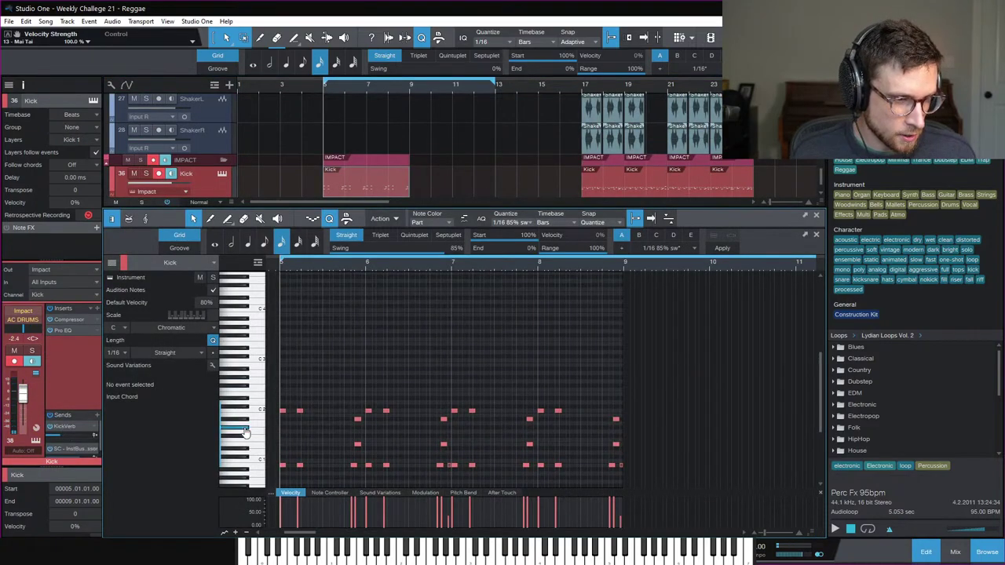
pyautogui.click(283, 428)
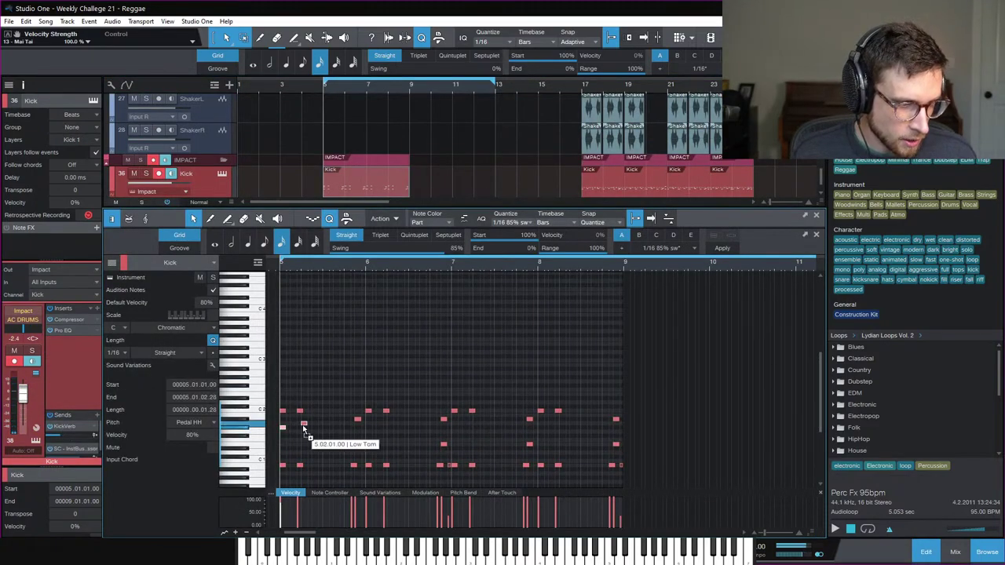
pyautogui.moveTo(326, 424); pyautogui.dragTo(281, 432)
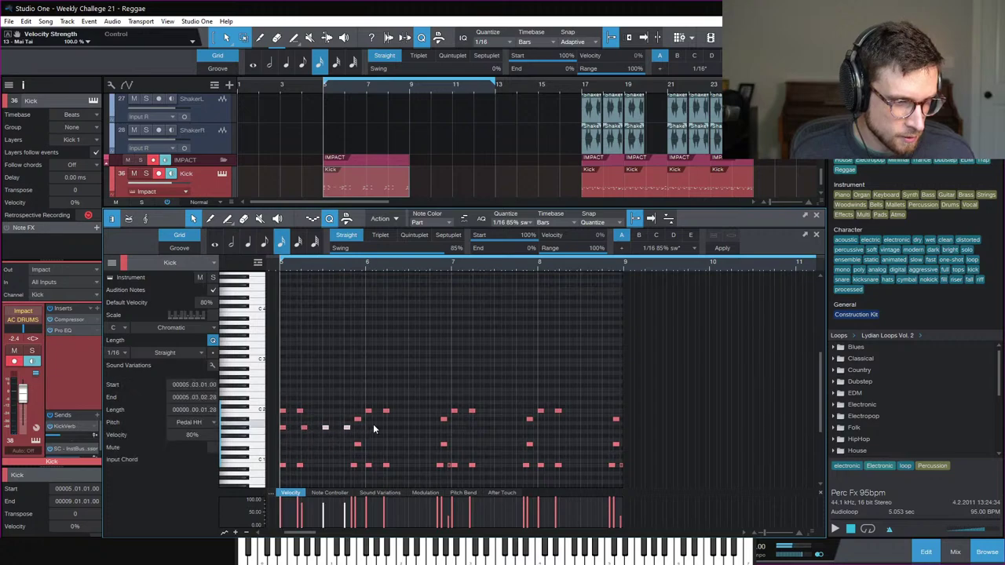
pyautogui.moveTo(373, 424); pyautogui.dragTo(282, 432)
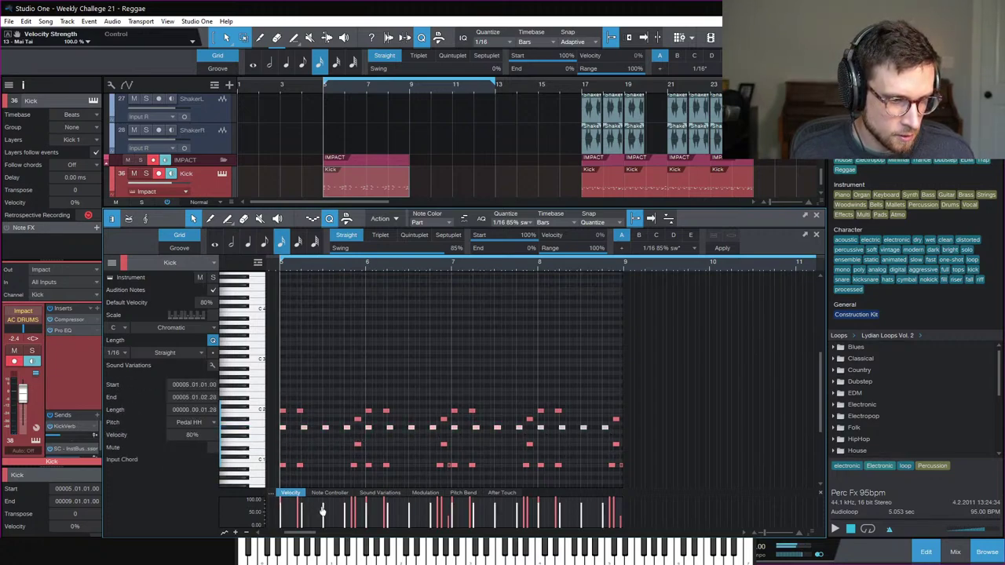
pyautogui.moveTo(326, 527); pyautogui.dragTo(326, 523)
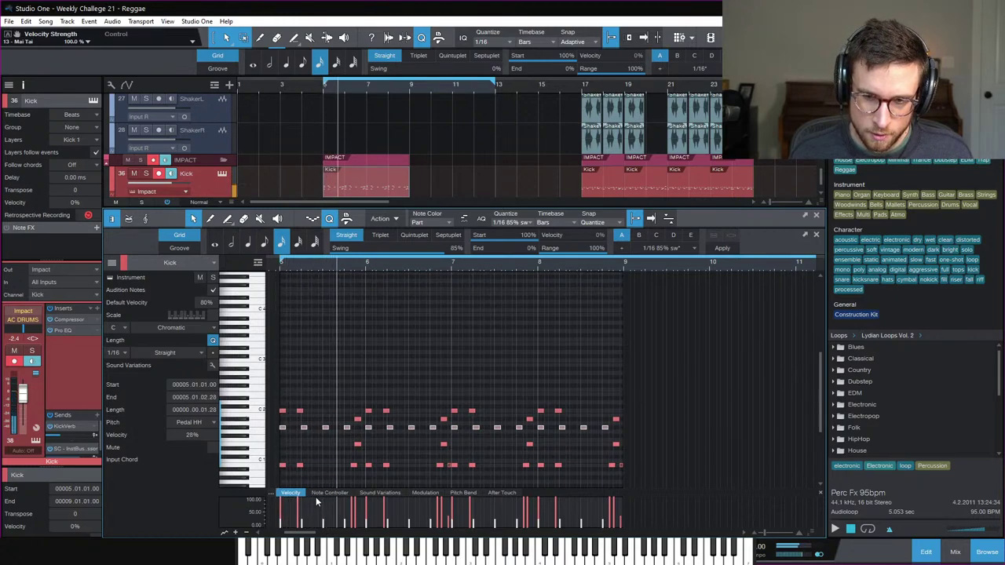
pyautogui.moveTo(320, 518); pyautogui.dragTo(325, 522)
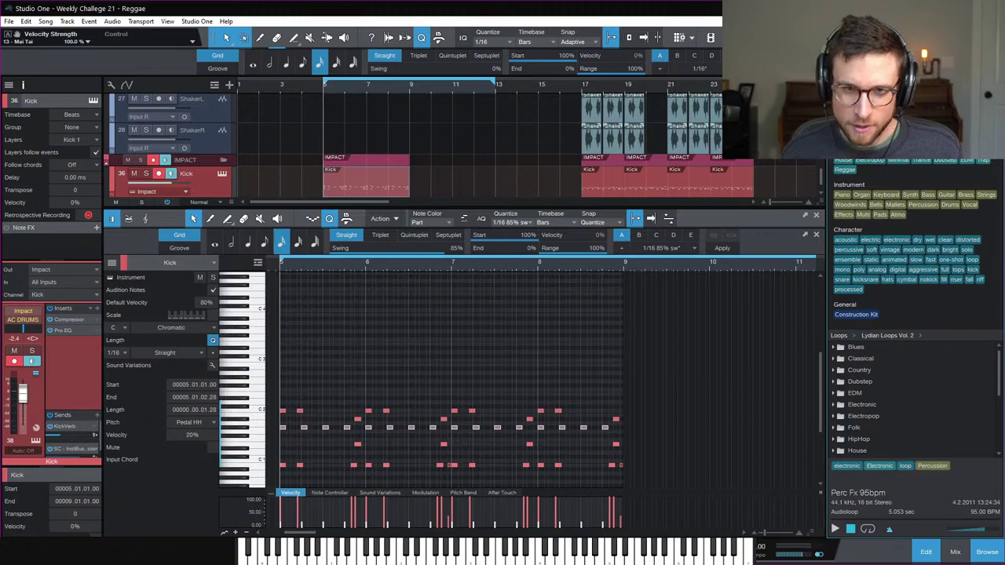
# Step: Search the loop browser for reggae samples and audition the reggae fundamentals one-shots, including 12tmb, 13cob and 15tim
pyautogui.click(920, 161)
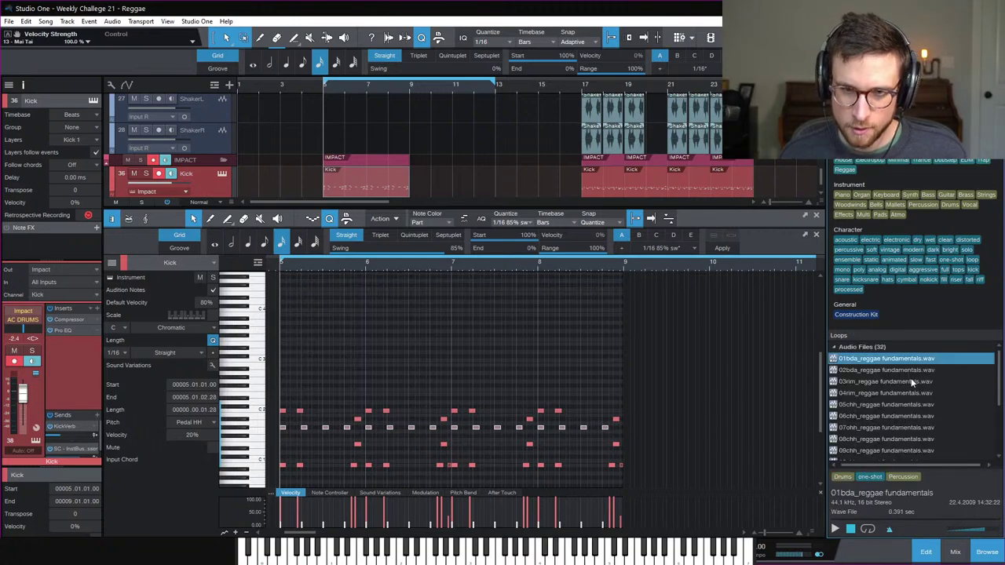
pyautogui.click(911, 380)
pyautogui.press('Down')
pyautogui.press('Down')
pyautogui.press('Down')
pyautogui.press('Down')
pyautogui.press('Down')
pyautogui.press('Down')
pyautogui.press('Down')
pyautogui.press('Down')
pyautogui.press('Down')
pyautogui.press('Down')
pyautogui.press('Down')
pyautogui.press('Down')
pyautogui.press('Down')
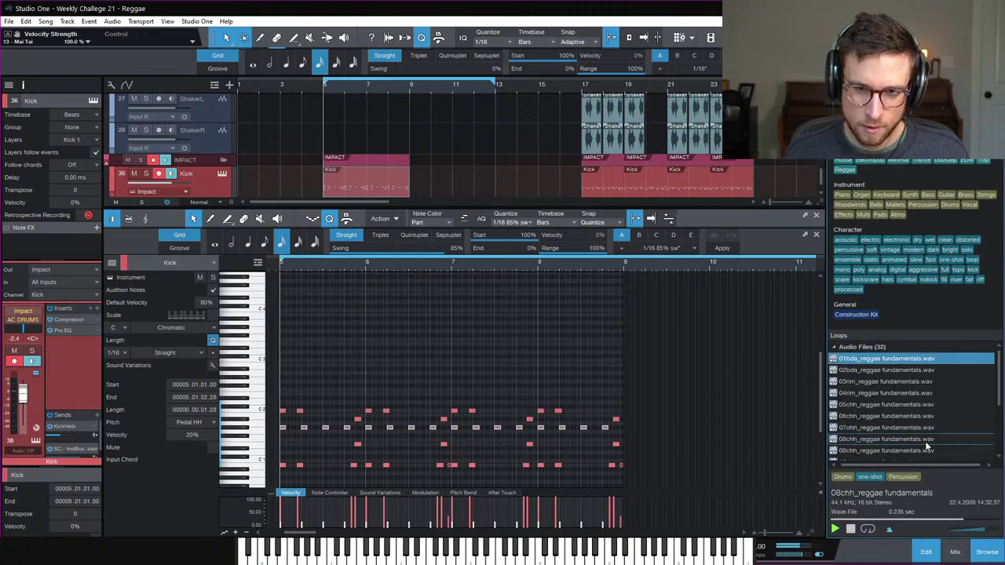
pyautogui.press('Up')
pyautogui.scroll(-1, 924, 435)
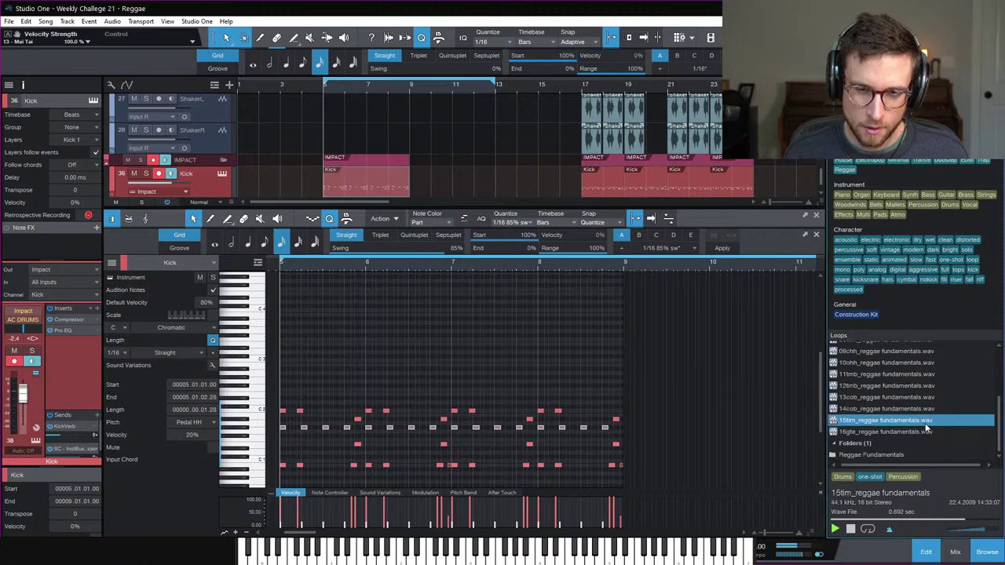
pyautogui.press('Up')
pyautogui.click(921, 421)
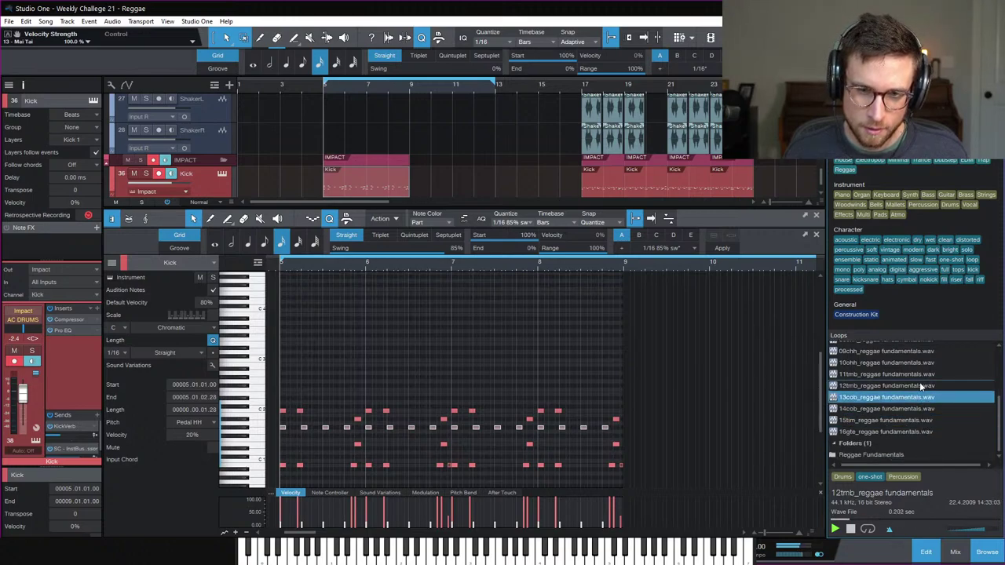
pyautogui.click(920, 384)
pyautogui.click(911, 421)
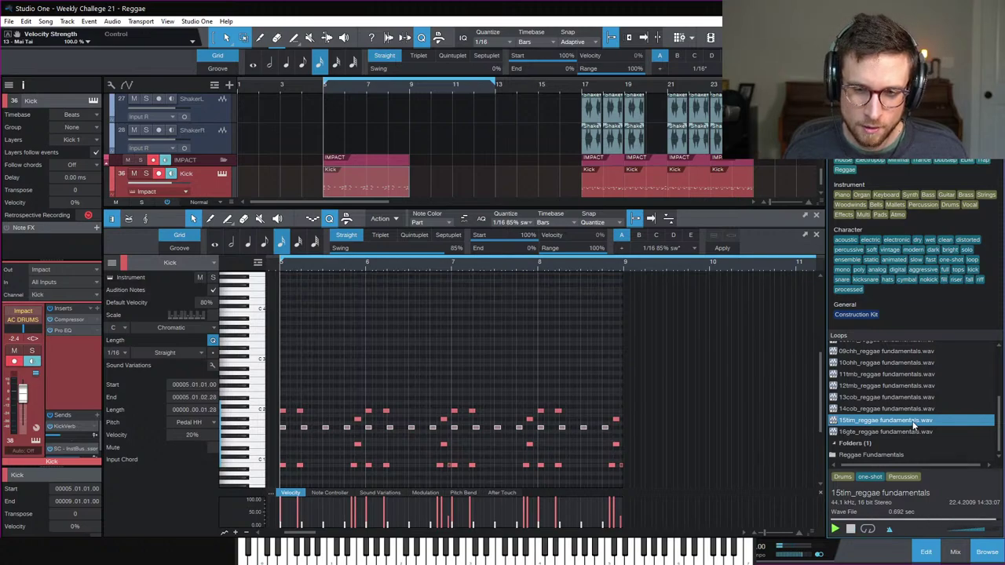
# Step: Close the note editor, place 15tim_reggae fundamentals.wav on beat 4 of bar 8 on a new track, and listen to it
pyautogui.click(928, 552)
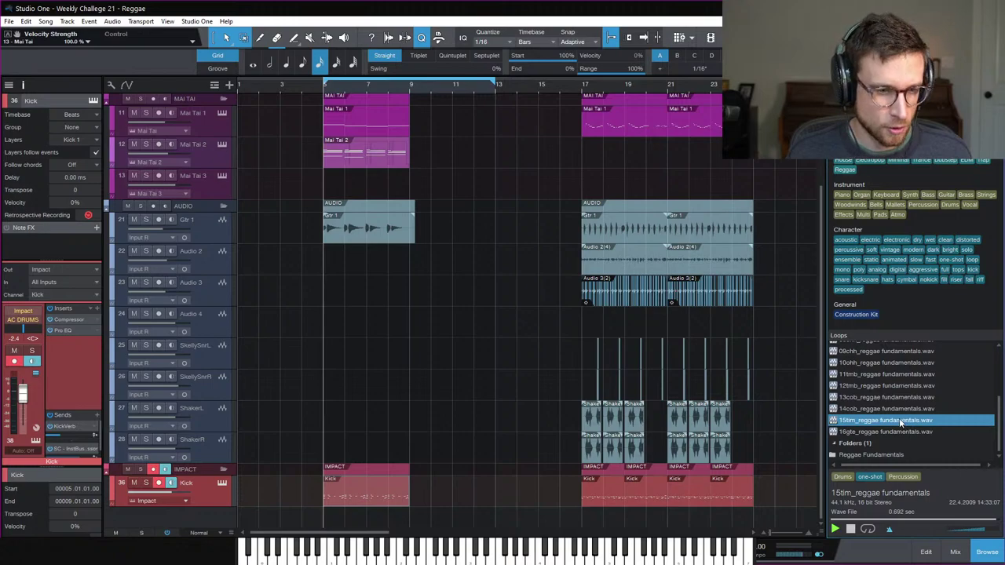
pyautogui.moveTo(412, 463); pyautogui.dragTo(409, 463)
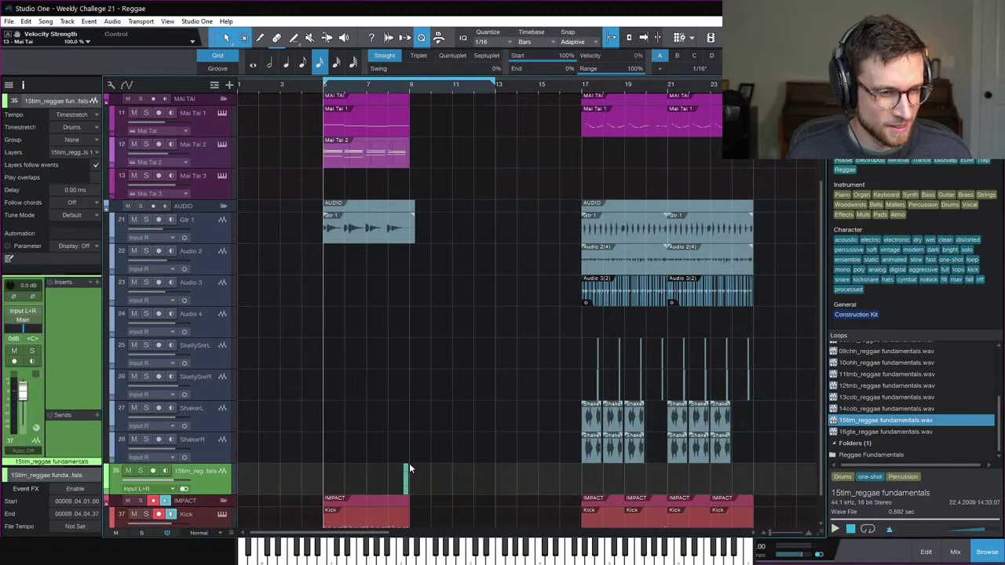
pyautogui.press('e')
pyautogui.press('e')
pyautogui.scroll(-1, 546, 422)
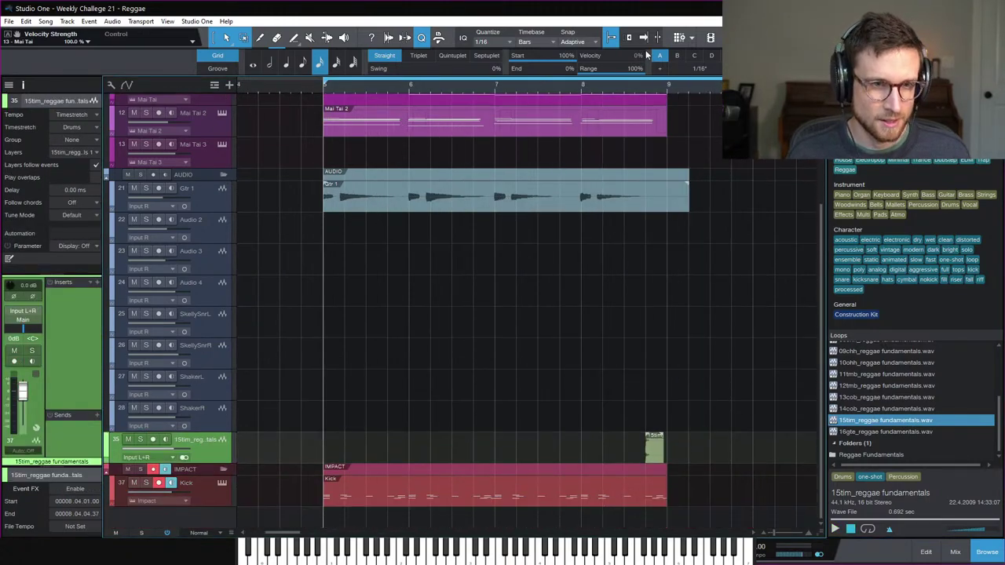
pyautogui.hscroll(3, 681, 392)
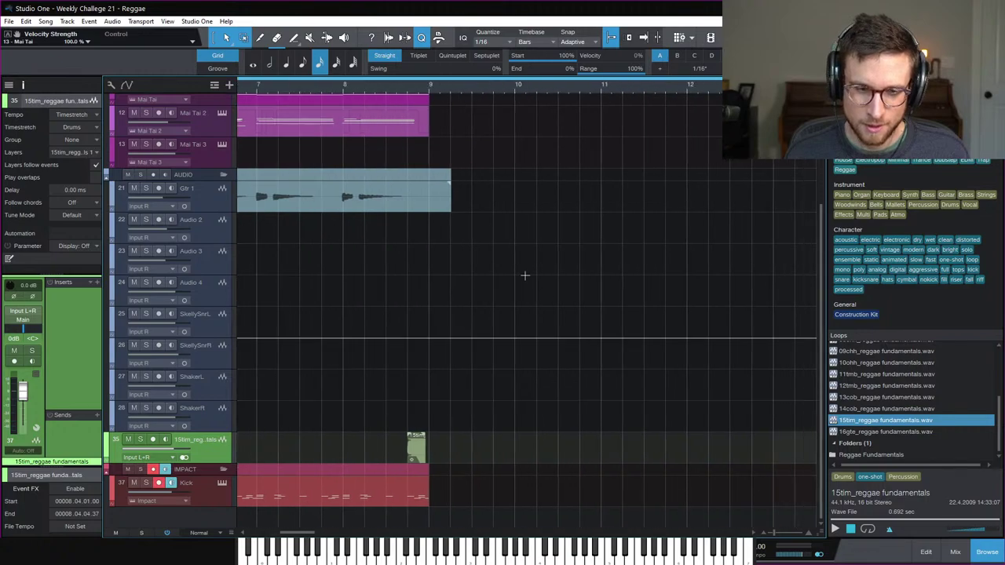
pyautogui.click(366, 87)
pyautogui.press('space')
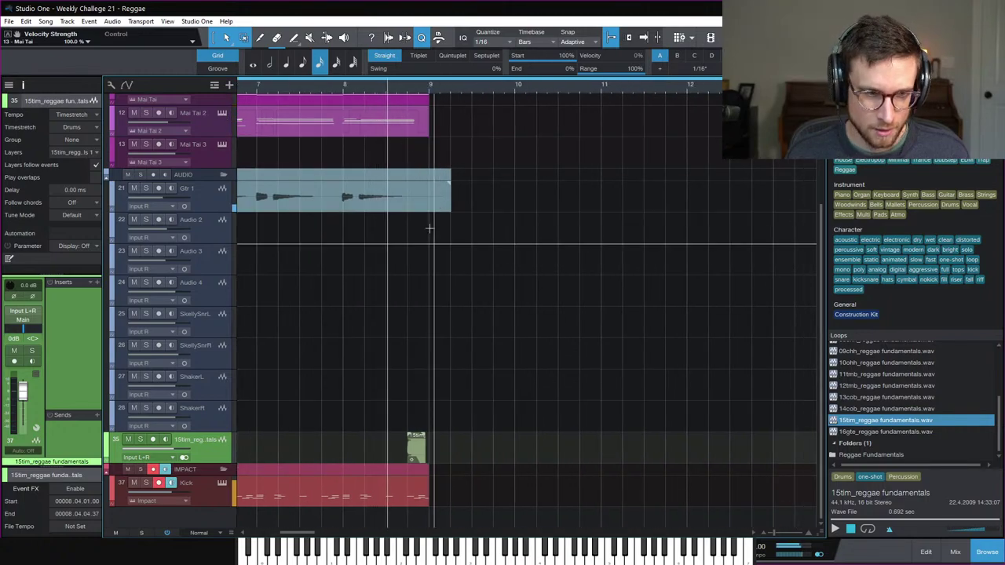
pyautogui.press('space')
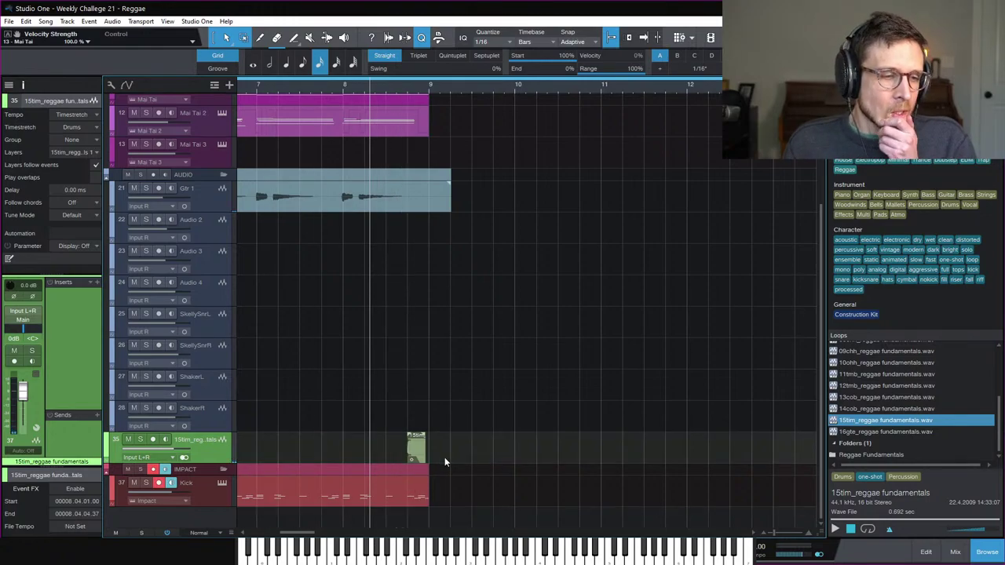
# Step: Search the loop browser for drum fills and audition the acoustic, rock, metal and R&B ones
pyautogui.press('w')
pyautogui.press('w')
pyautogui.press('w')
pyautogui.press('w')
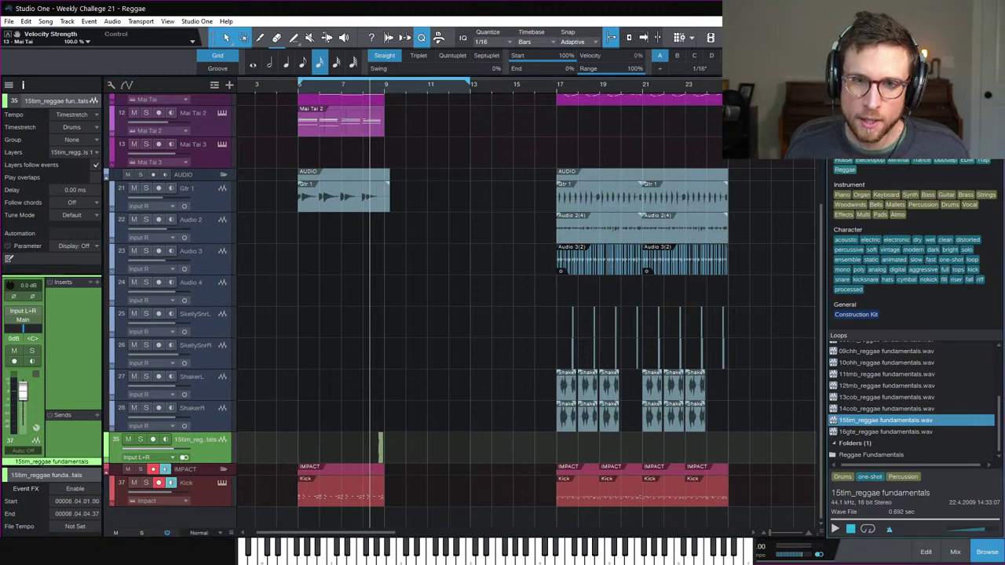
pyautogui.press('BackSpace')
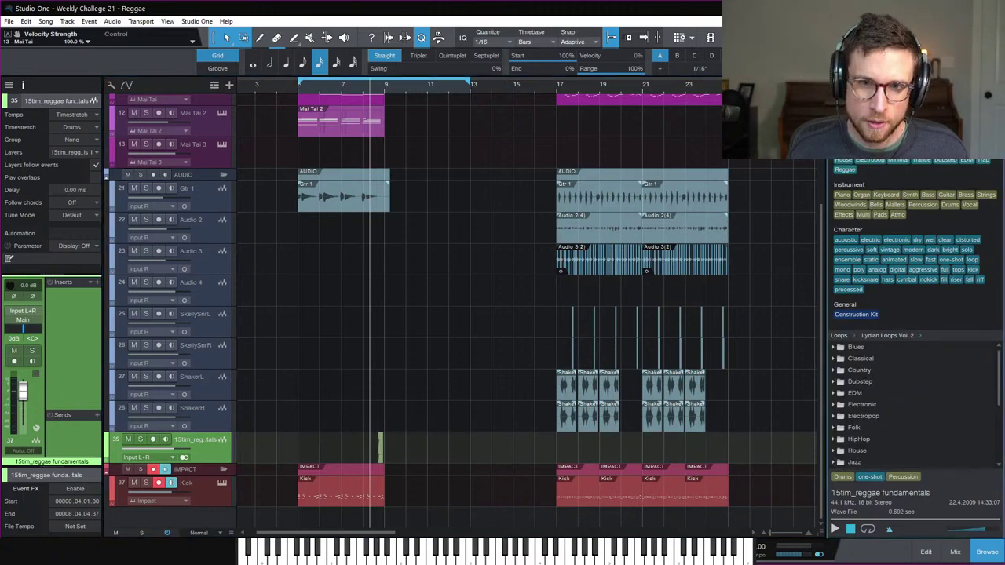
pyautogui.doubleClick(966, 347)
pyautogui.click(966, 358)
pyautogui.click(921, 382)
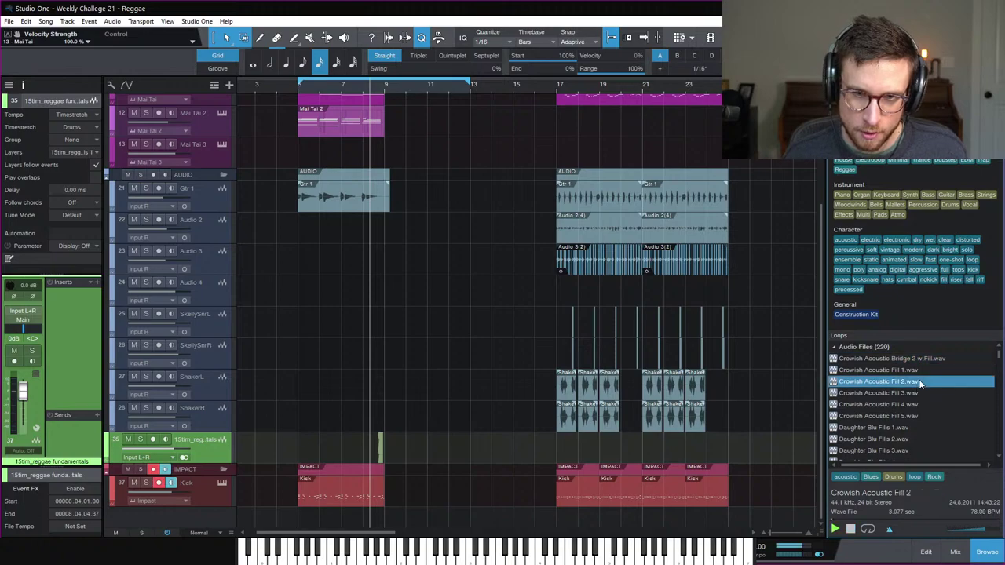
pyautogui.scroll(-3, 907, 431)
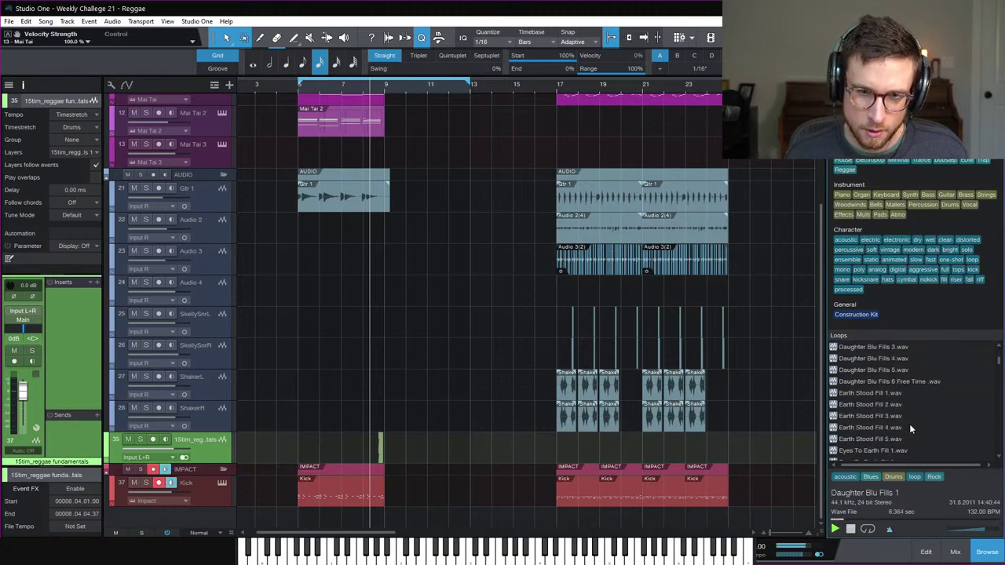
pyautogui.click(909, 426)
pyautogui.scroll(-5, 908, 438)
pyautogui.click(908, 436)
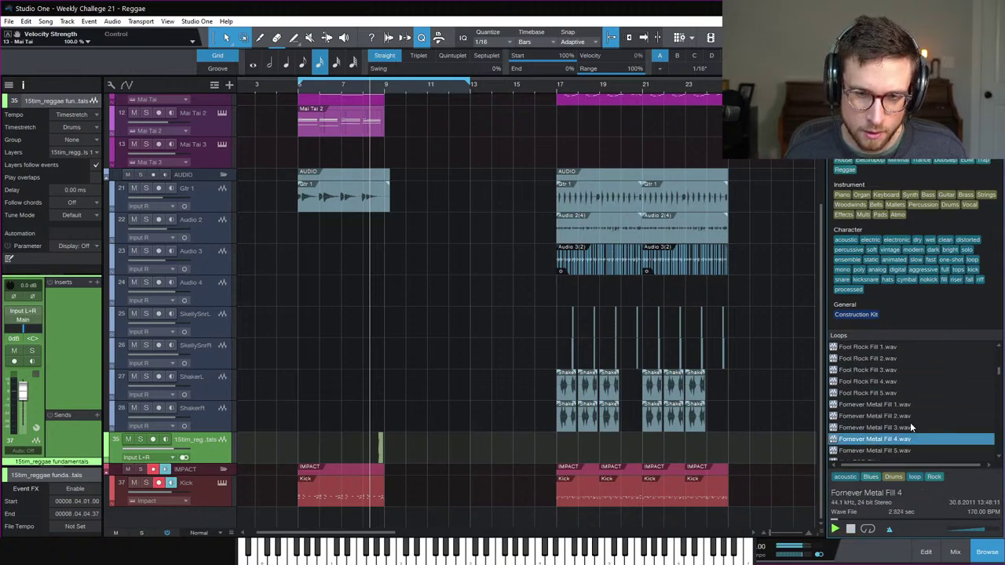
pyautogui.click(910, 417)
pyautogui.press('Down')
pyautogui.press('Down')
pyautogui.press('Down')
pyautogui.press('Down')
pyautogui.scroll(-6, 906, 432)
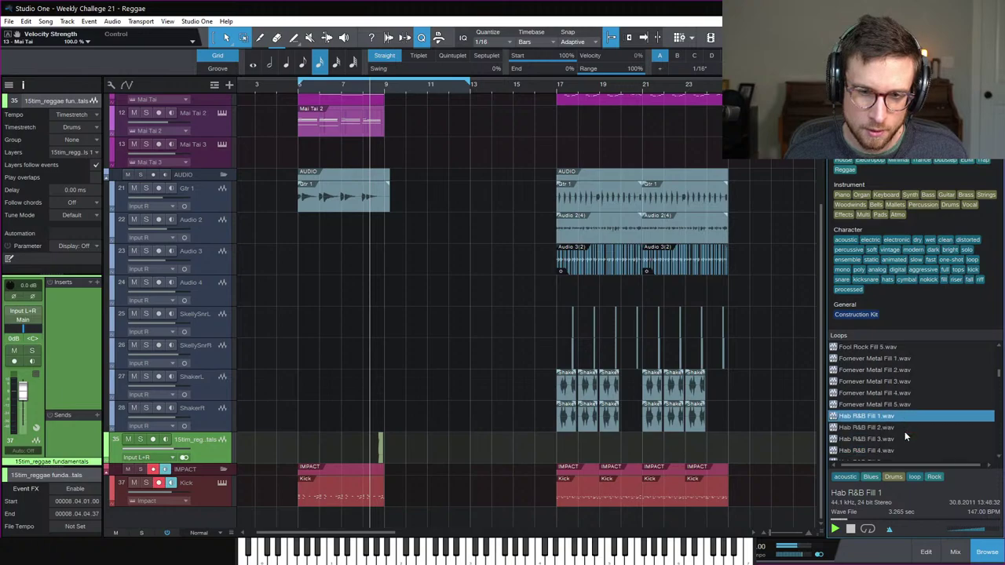
pyautogui.scroll(-5, 908, 426)
pyautogui.click(909, 425)
pyautogui.click(894, 381)
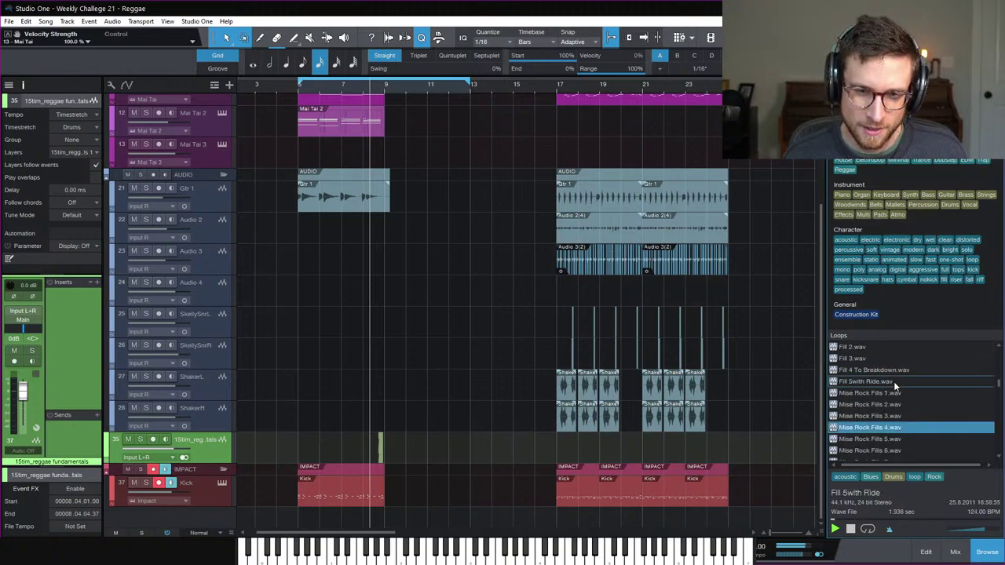
pyautogui.scroll(-5, 905, 391)
pyautogui.click(905, 393)
pyautogui.click(903, 451)
pyautogui.scroll(-4, 901, 432)
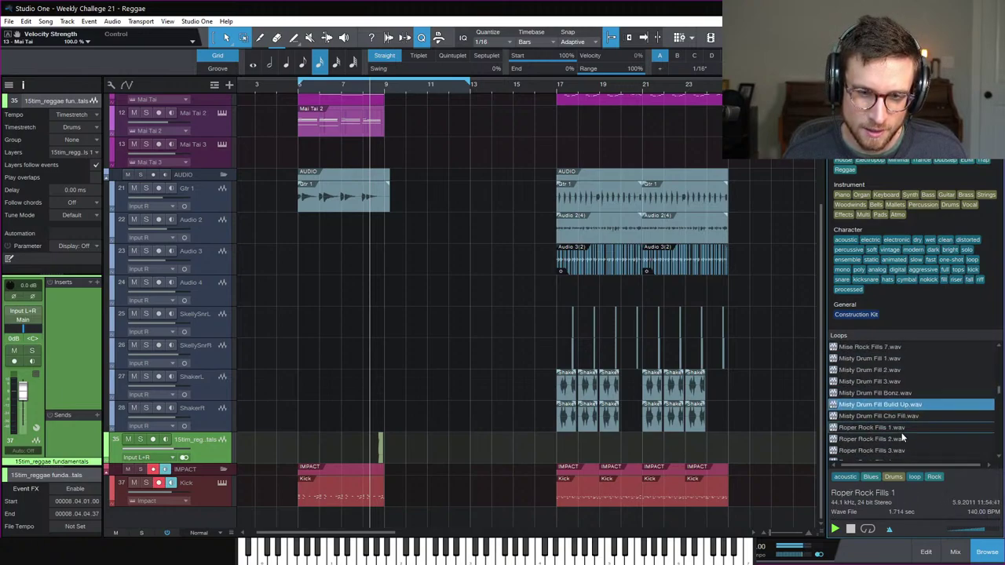
pyautogui.click(901, 427)
pyautogui.click(903, 450)
pyautogui.scroll(-7, 903, 439)
pyautogui.click(905, 438)
pyautogui.scroll(-4, 901, 439)
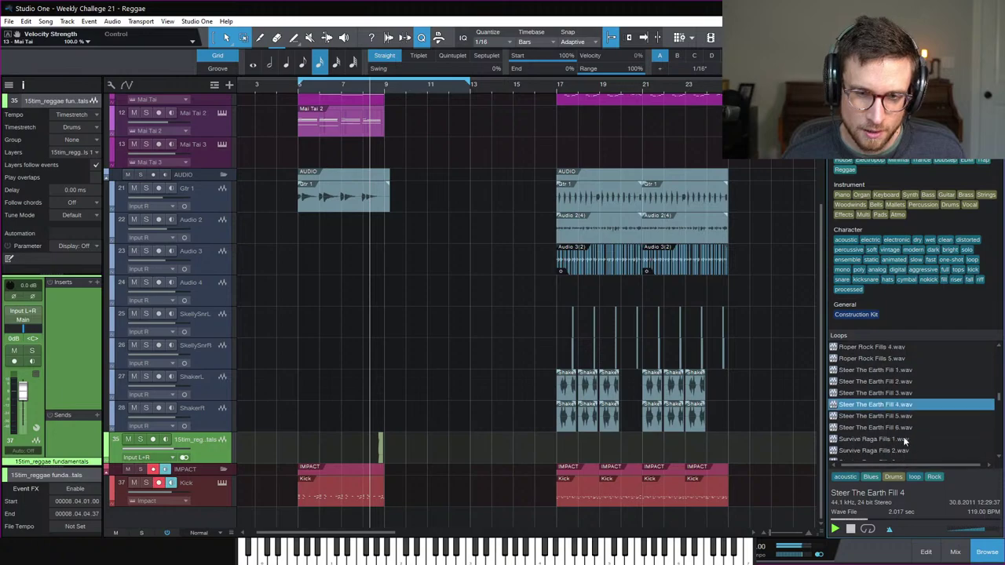
# Step: Audition the Survive Raga Fills loops from 1 to 7 and compare them with the first one
pyautogui.click(903, 439)
pyautogui.click(902, 450)
pyautogui.scroll(-6, 905, 434)
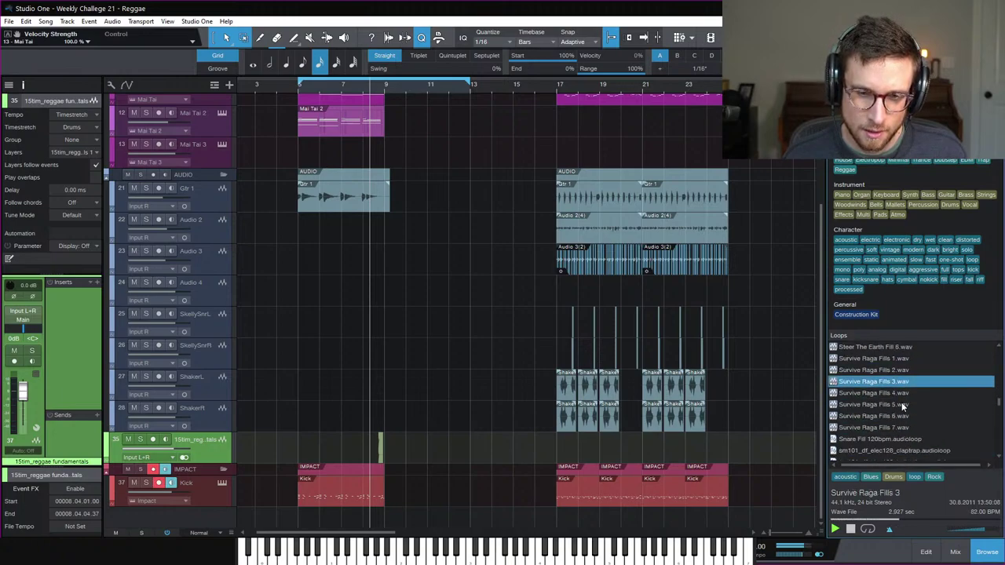
pyautogui.click(905, 395)
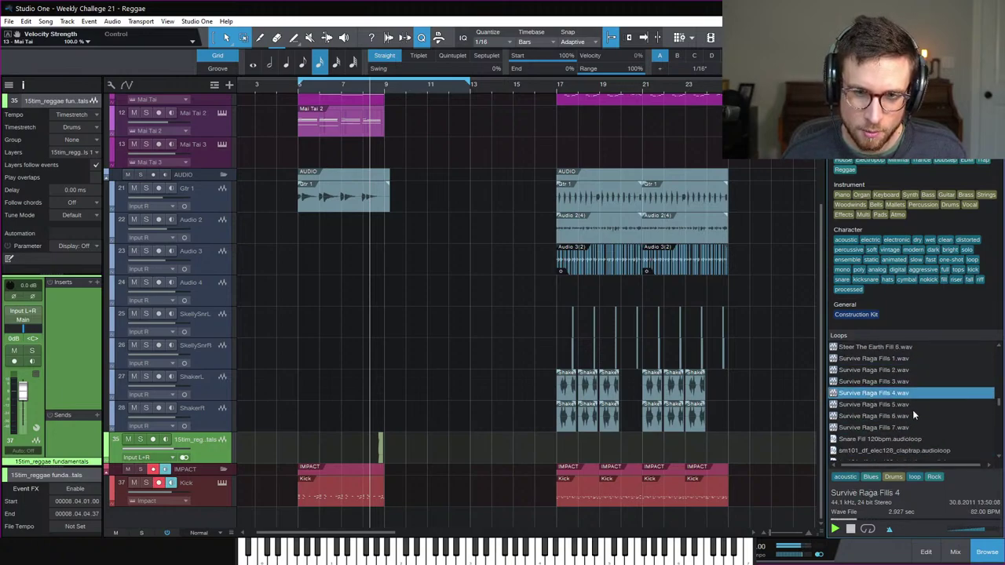
pyautogui.click(913, 408)
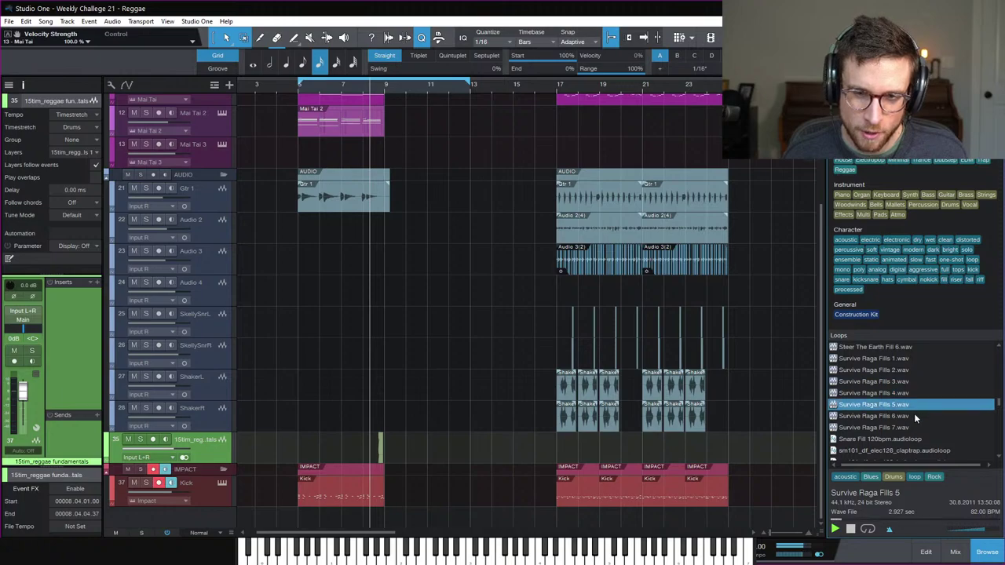
pyautogui.click(915, 417)
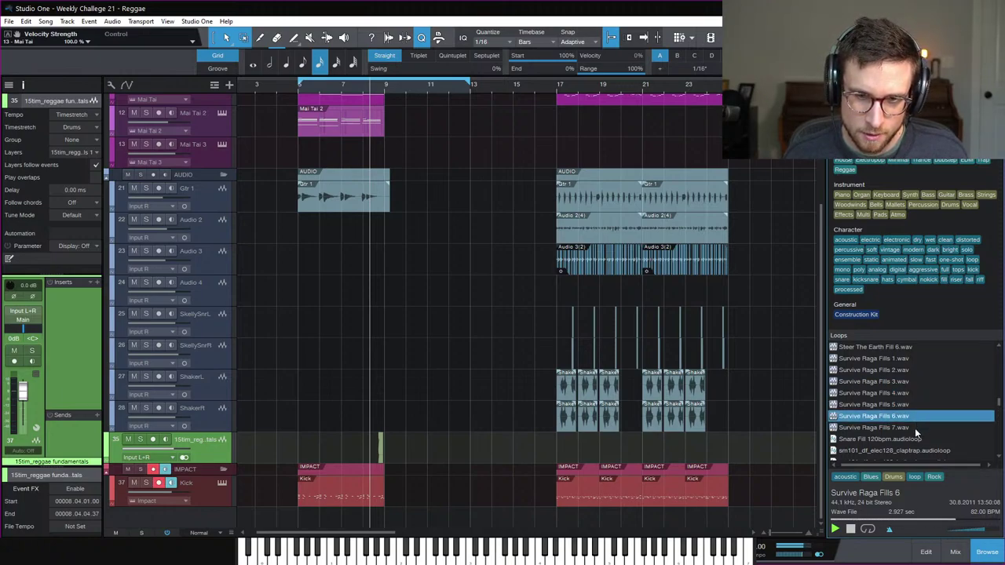
pyautogui.click(915, 427)
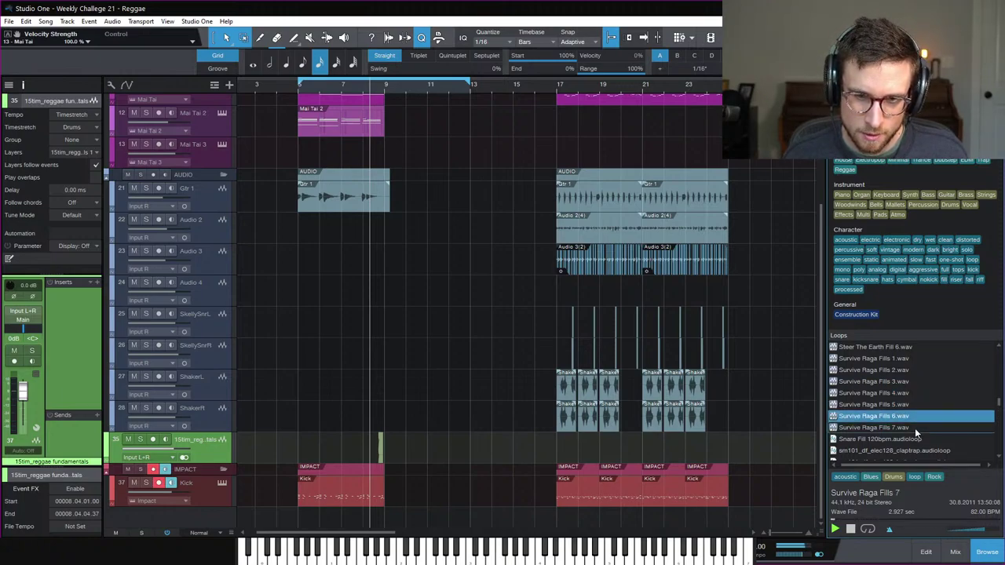
pyautogui.click(903, 360)
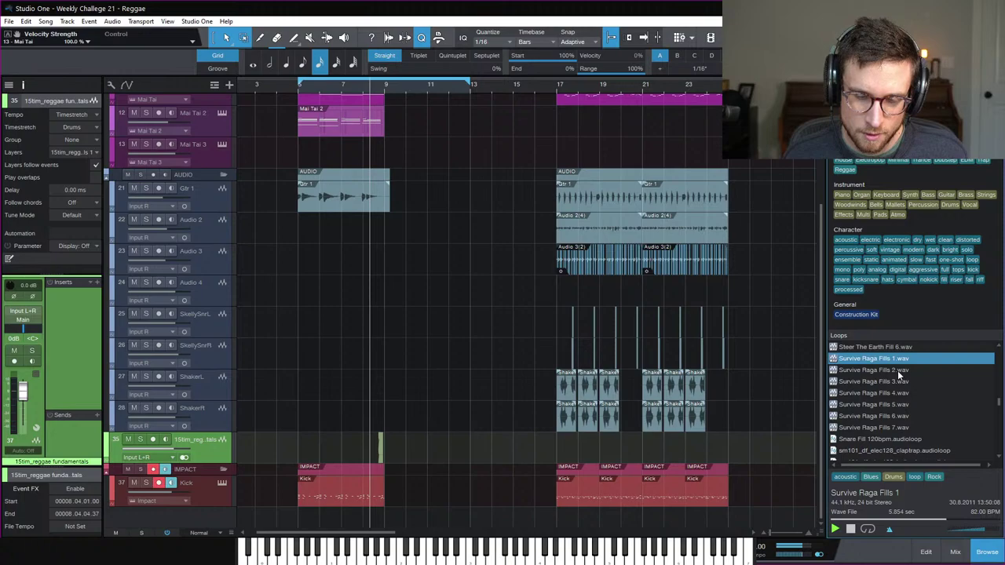
# Step: Place Survive Raga Fills 1 at bar 7 on a new track, soloed and routed to DrumBus
pyautogui.moveTo(900, 360); pyautogui.dragTo(314, 480)
pyautogui.press('e')
pyautogui.click(140, 470)
pyautogui.click(25, 319)
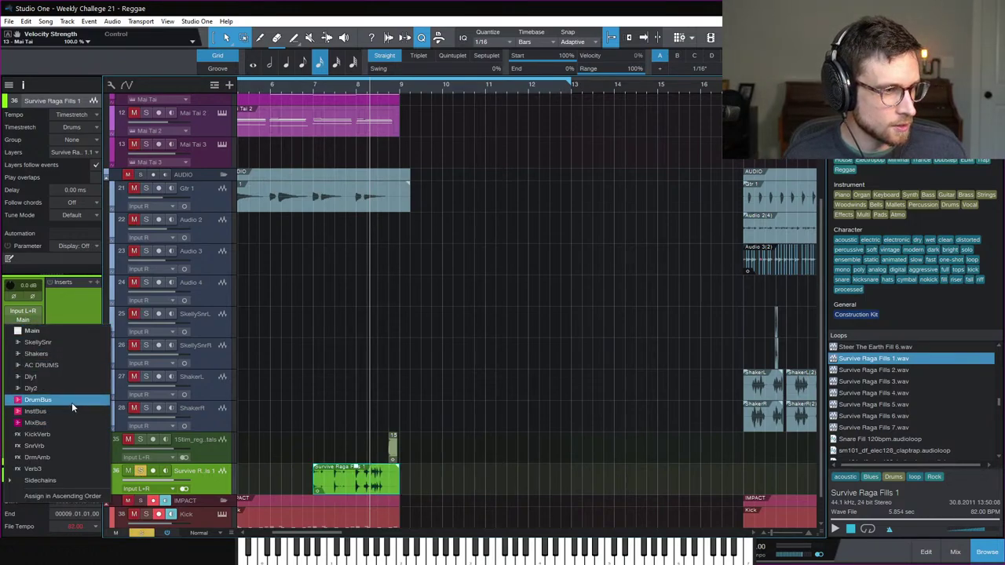
pyautogui.click(72, 401)
pyautogui.click(94, 282)
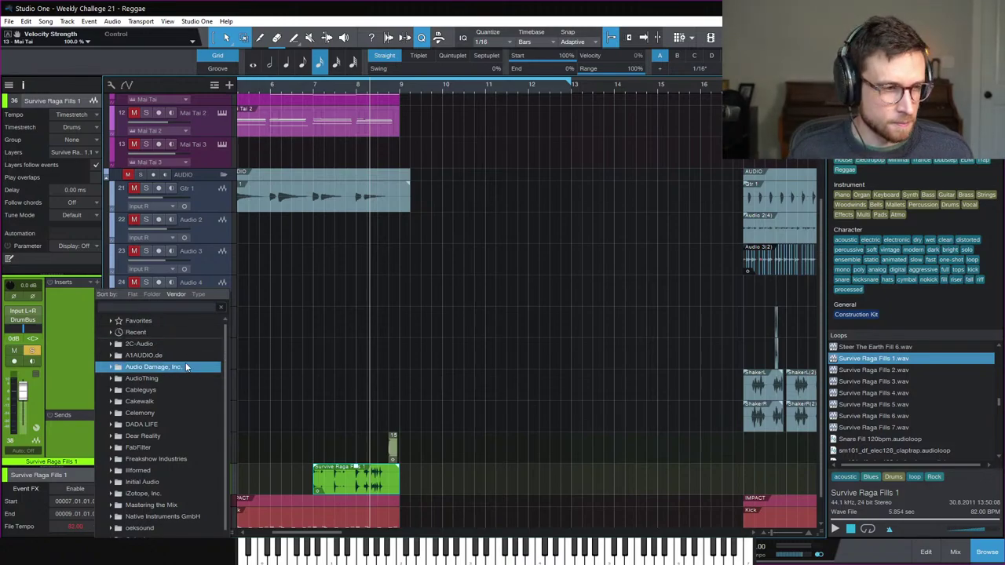
pyautogui.write('pro')
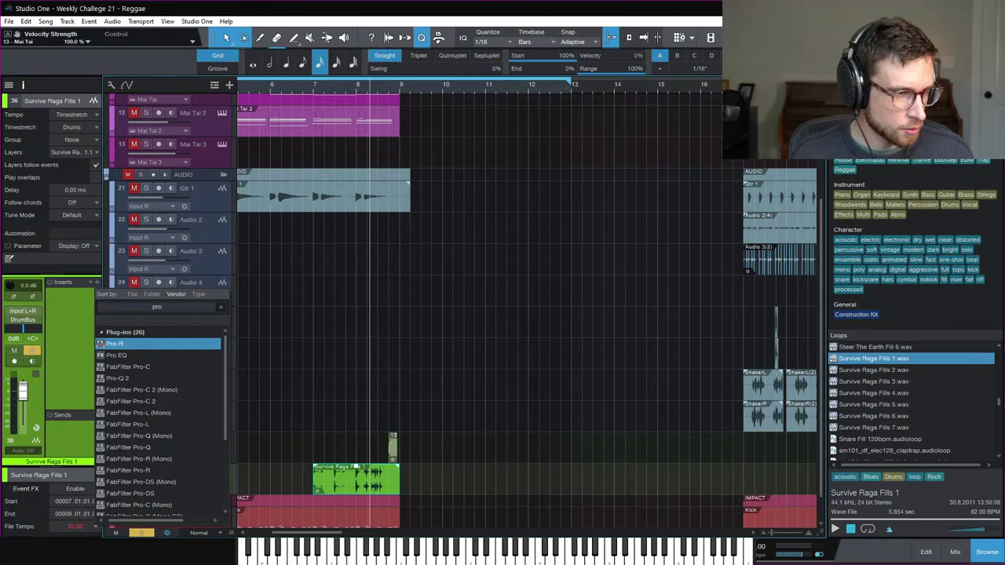
pyautogui.click(139, 347)
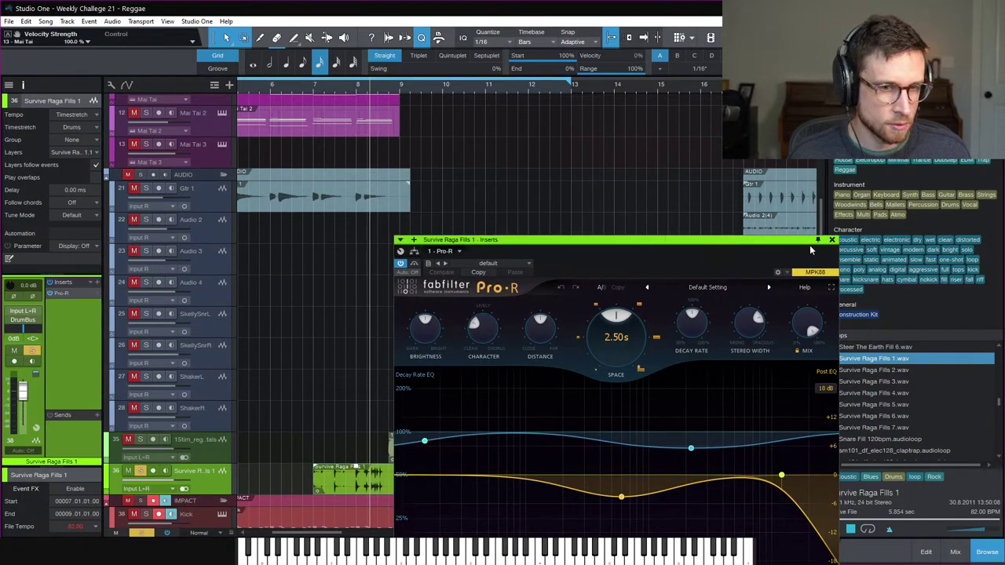
pyautogui.click(833, 240)
pyautogui.rightClick(97, 307)
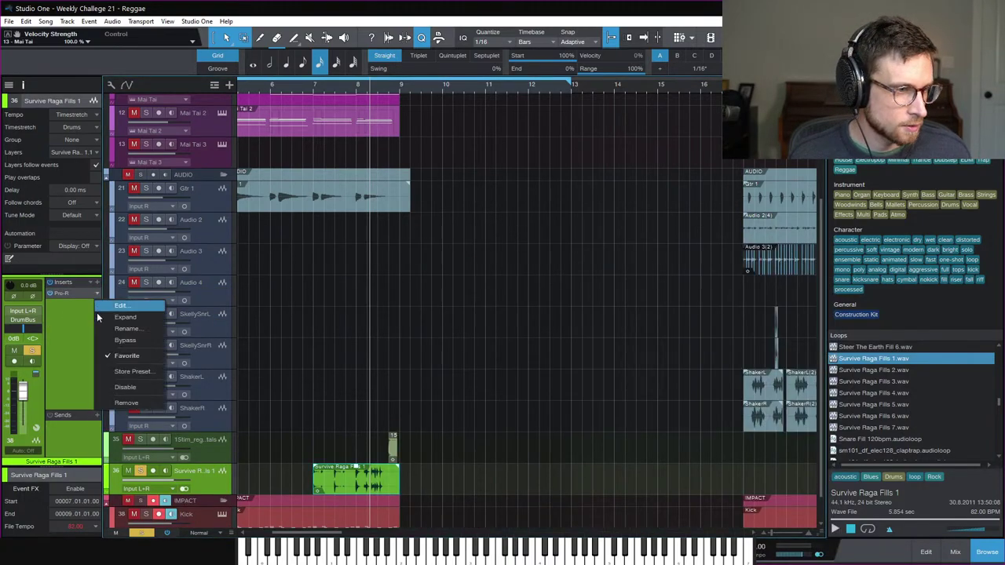
pyautogui.click(118, 392)
# Step: Insert Pro EQ on the Survive Raga Fills 1 track and reposition its window over the arrangement
pyautogui.click(96, 282)
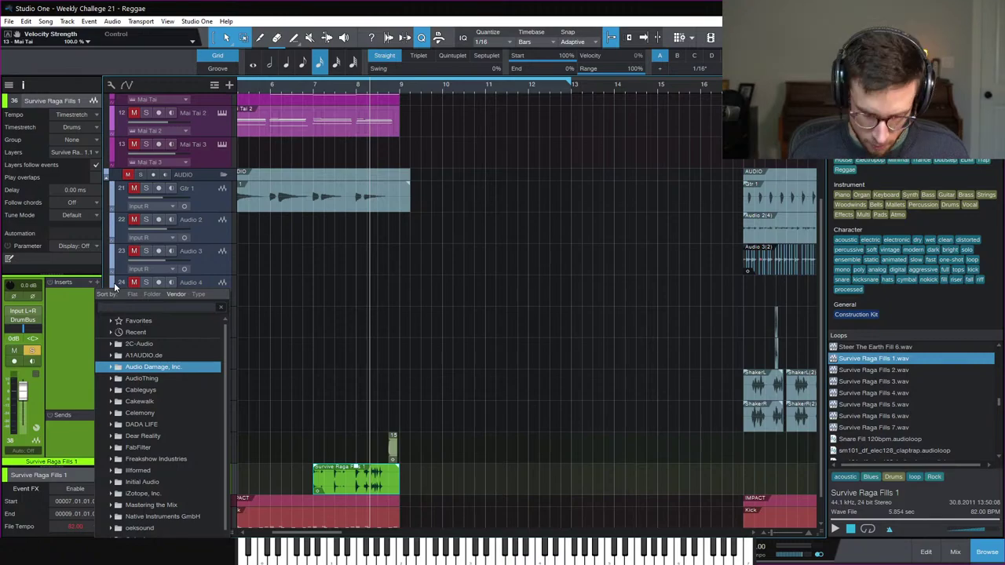
pyautogui.write('fab')
pyautogui.doubleClick(124, 349)
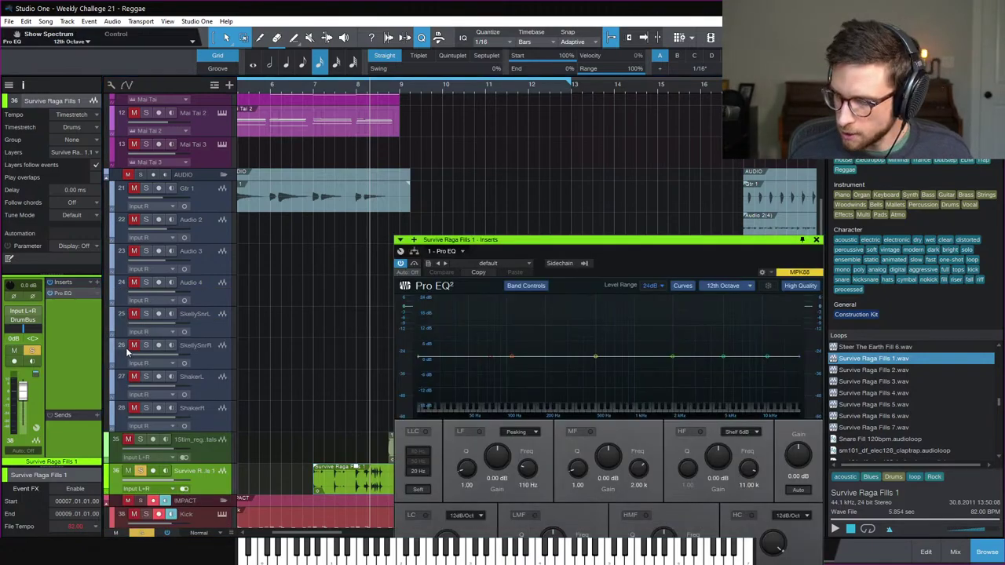
pyautogui.moveTo(495, 248); pyautogui.dragTo(374, 171)
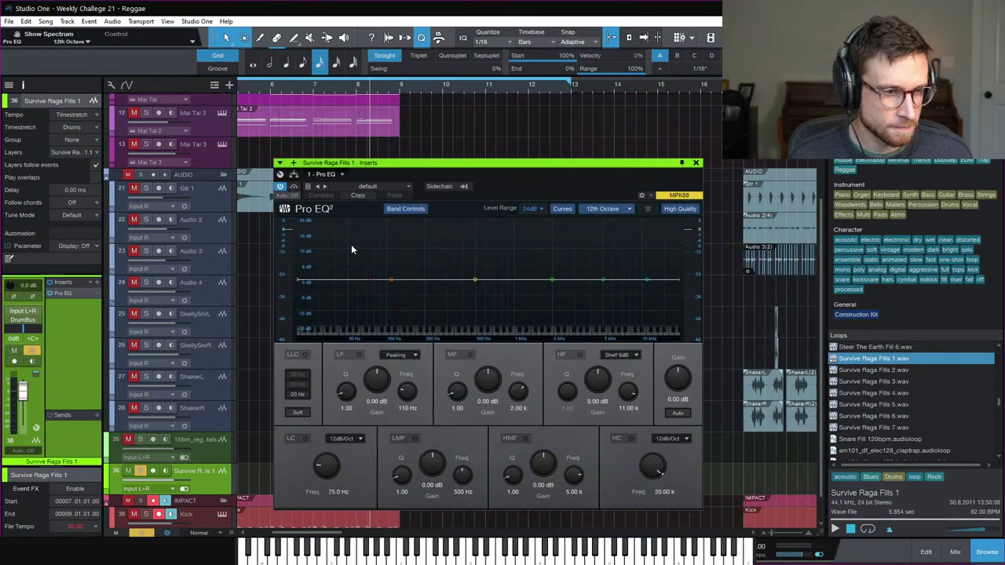
# Step: Enable the EQ's low cut and high cut at 36dB/Oct each, with the high cut at about 10.38 kHz
pyautogui.click(305, 438)
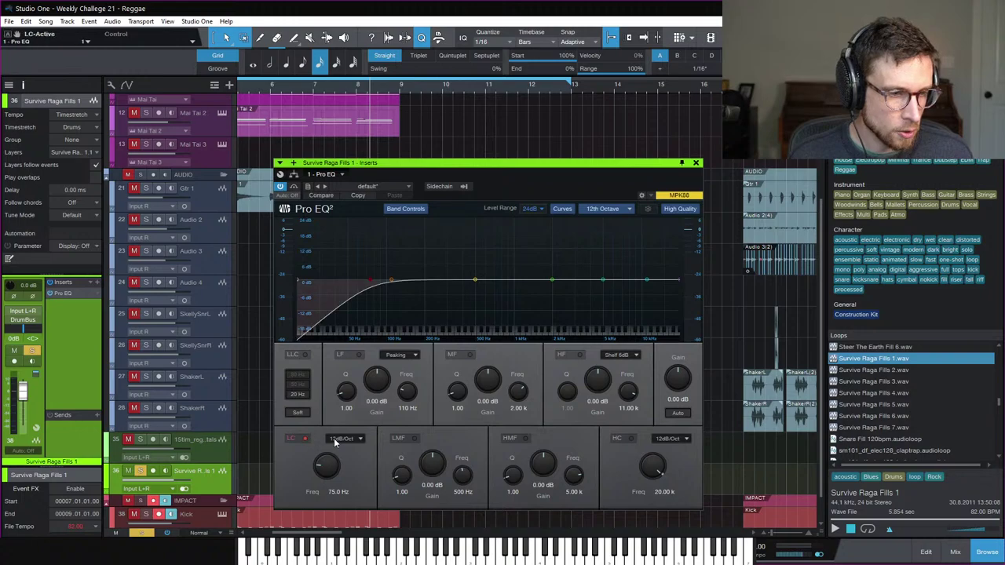
pyautogui.click(346, 438)
pyautogui.click(346, 487)
pyautogui.click(666, 440)
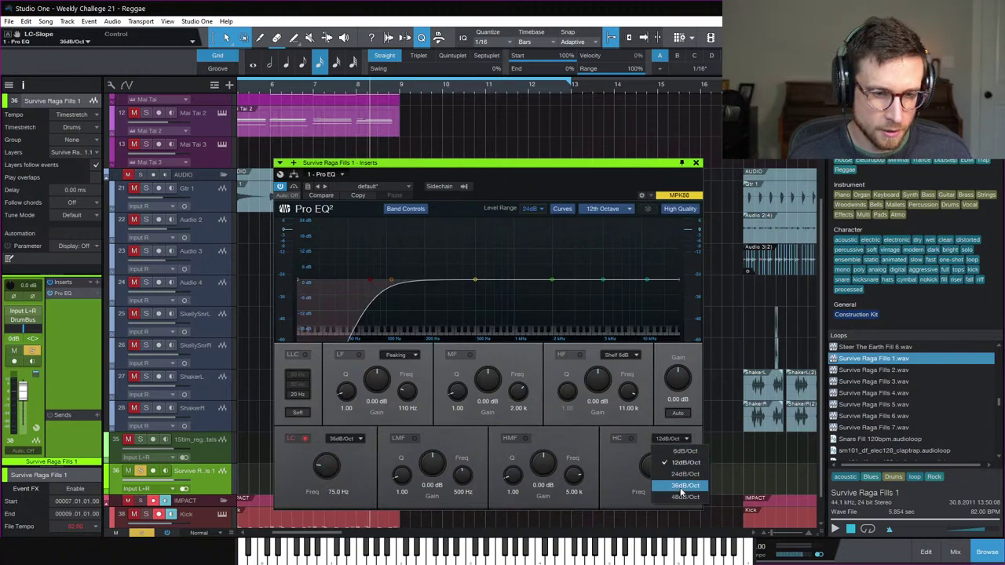
pyautogui.click(667, 488)
pyautogui.moveTo(651, 466); pyautogui.dragTo(659, 481)
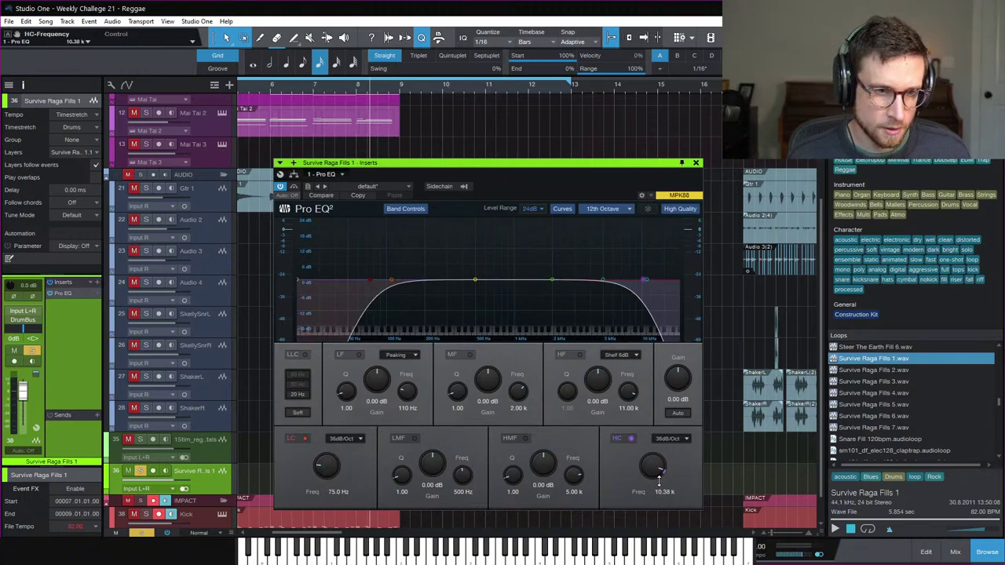
# Step: Raise the low-cut frequency to about 1.19 kHz during playback and move the EQ window clear of the fill
pyautogui.press('space')
pyautogui.moveTo(328, 470)
pyautogui.mouseDown()
pyautogui.moveTo(320, 477)
pyautogui.moveTo(329, 475)
pyautogui.moveTo(329, 504)
pyautogui.moveTo(331, 466)
pyautogui.mouseUp()
pyautogui.moveTo(377, 162); pyautogui.dragTo(718, 179)
pyautogui.press('space')
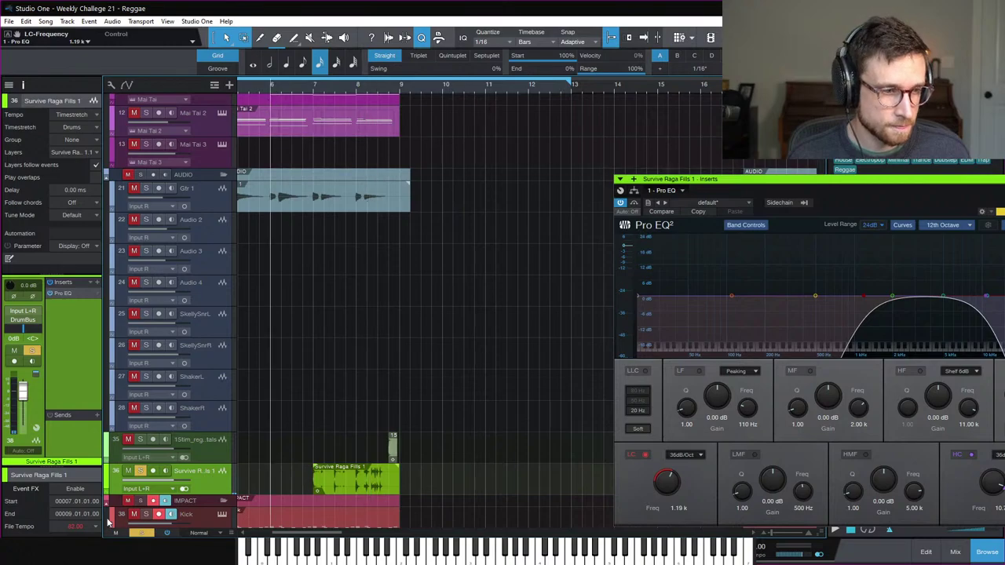
# Step: Clear the solo and trim the start of the Survive Raga Fills 1 event to beat 4 of bar 7
pyautogui.click(141, 533)
pyautogui.moveTo(315, 476); pyautogui.dragTo(346, 476)
pyautogui.press('space')
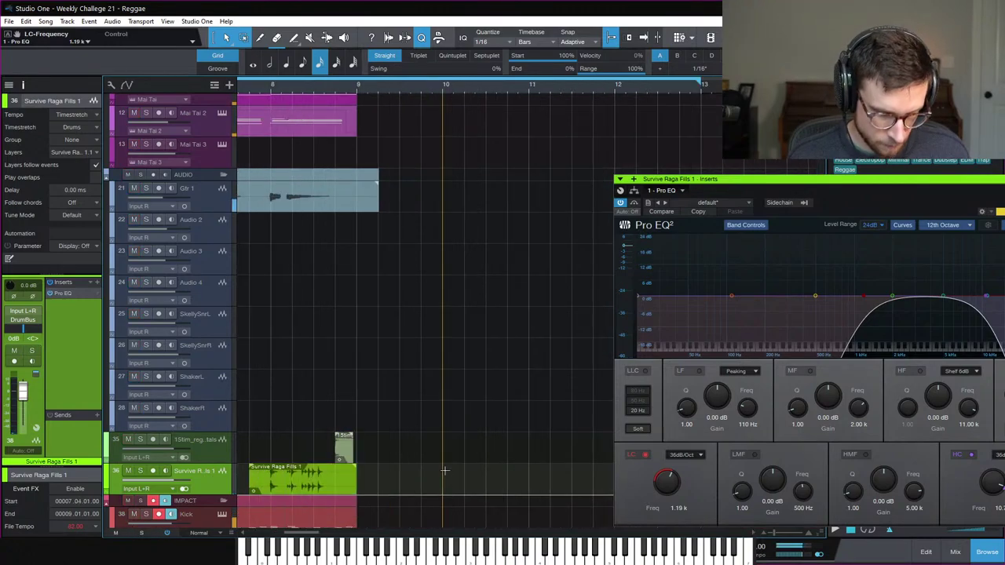
# Step: Move the Survive Raga Fills 1 event later during playback so it starts at 8.1.2
pyautogui.scroll(-1, 358, 450)
pyautogui.keyDown('ctrl'); pyautogui.scroll(2, 454, 436); pyautogui.keyUp('ctrl')
pyautogui.hscroll(2, 454, 436)
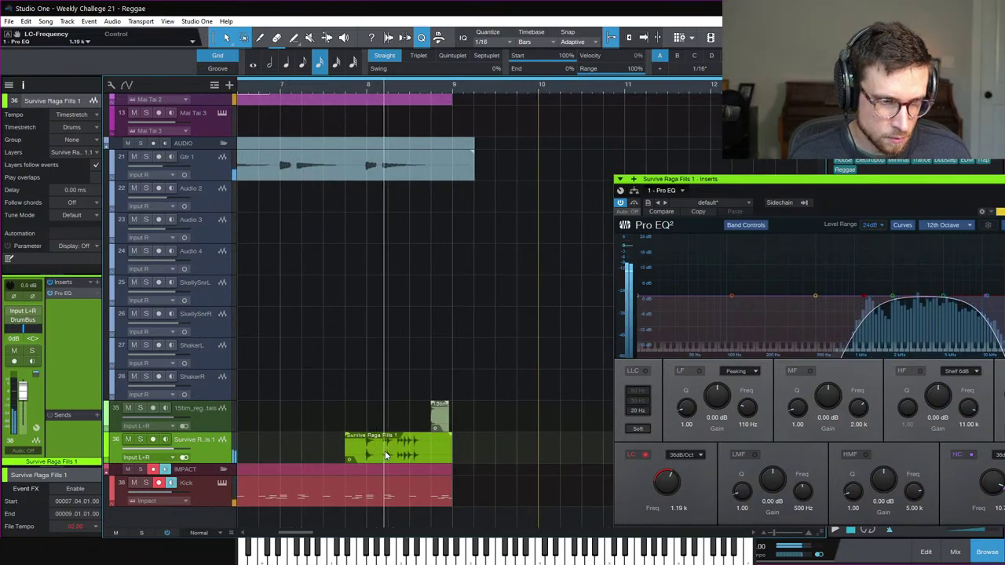
pyautogui.moveTo(385, 450); pyautogui.dragTo(413, 456)
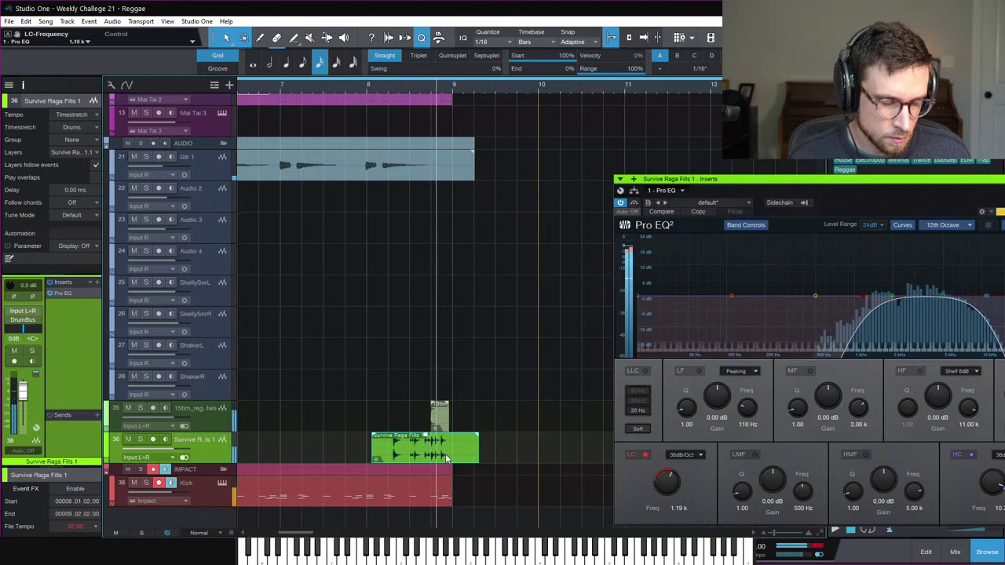
pyautogui.press('space')
# Step: Trim the start of the drum fill event to 8.2.4 and listen to it from bar 8
pyautogui.click(371, 81)
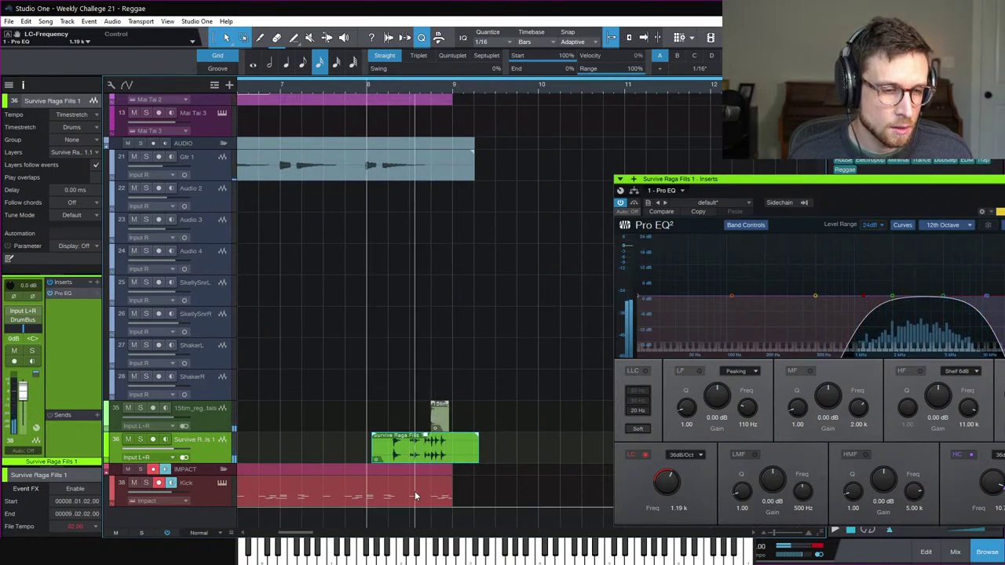
pyautogui.moveTo(373, 456); pyautogui.dragTo(406, 459)
pyautogui.press('space')
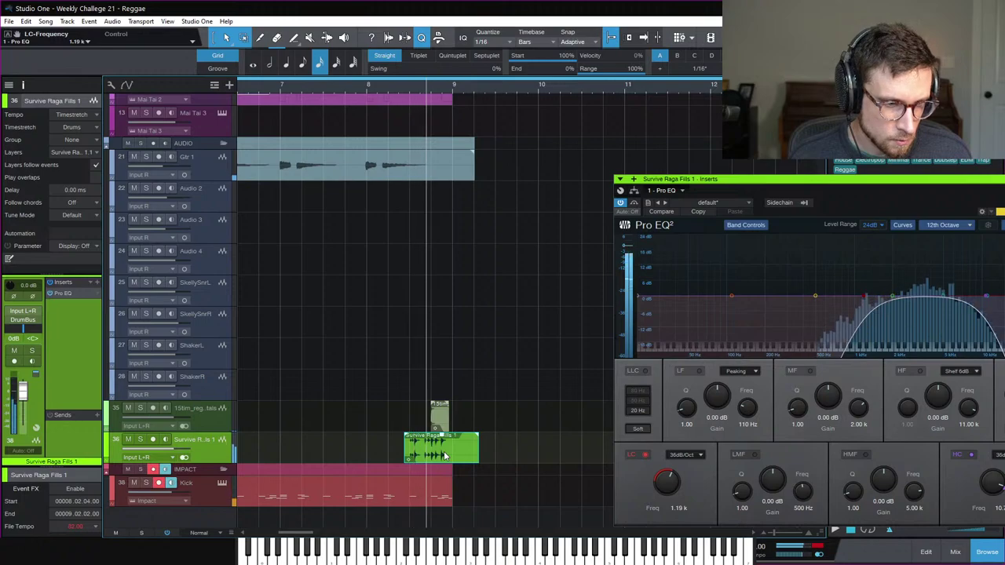
pyautogui.press('e')
pyautogui.hscroll(-4, 384, 455)
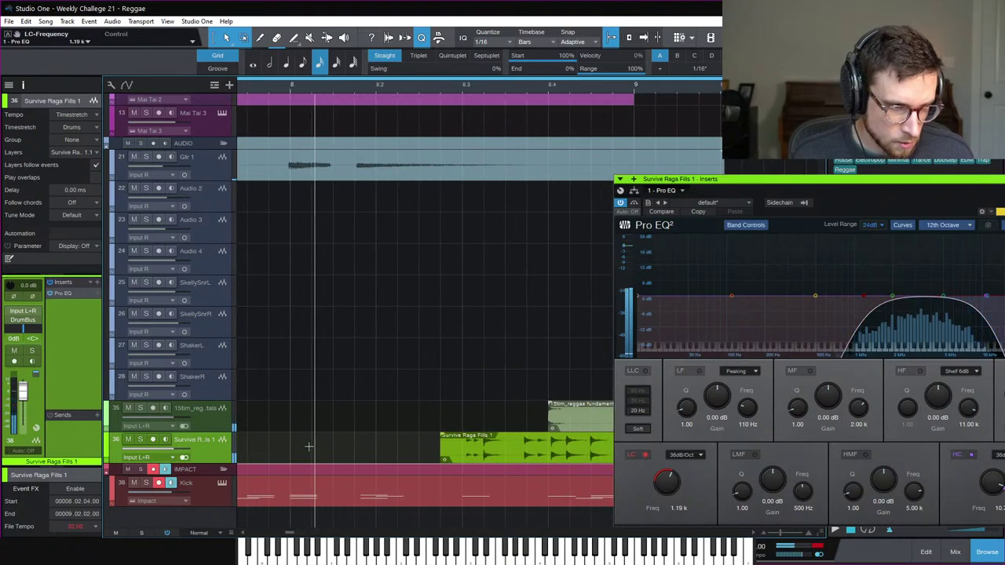
# Step: Mute the reggae fundamentals track, nudge the drum fill slightly earlier to start at 8.2.3.93, and play it back
pyautogui.hscroll(1, 384, 455)
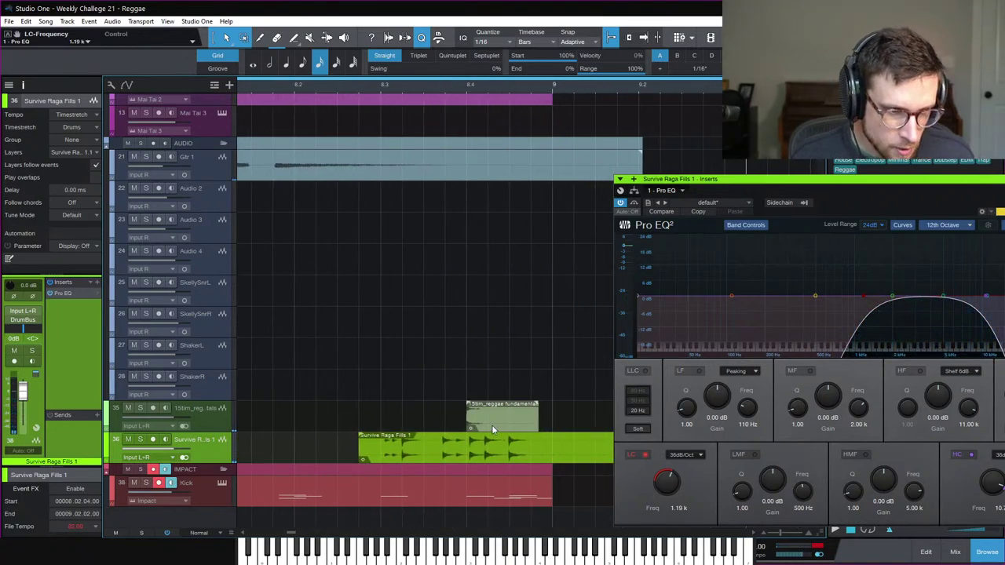
pyautogui.click(129, 408)
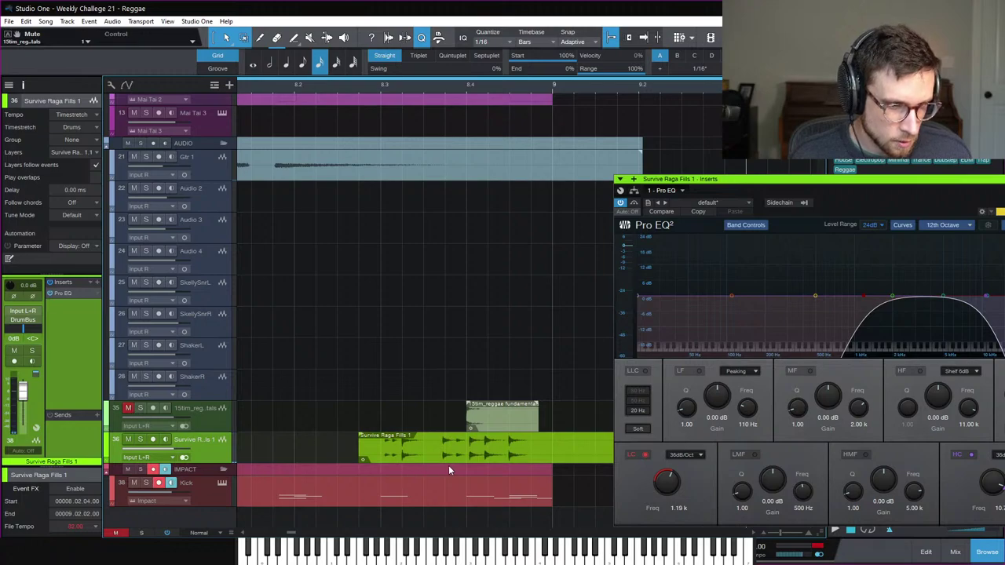
pyautogui.moveTo(448, 457); pyautogui.dragTo(445, 456)
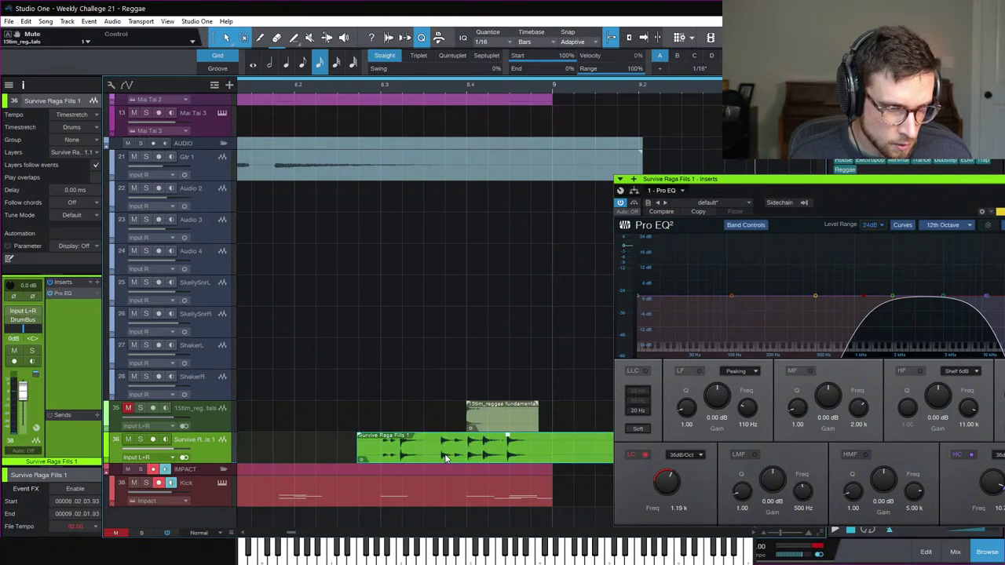
pyautogui.press('space')
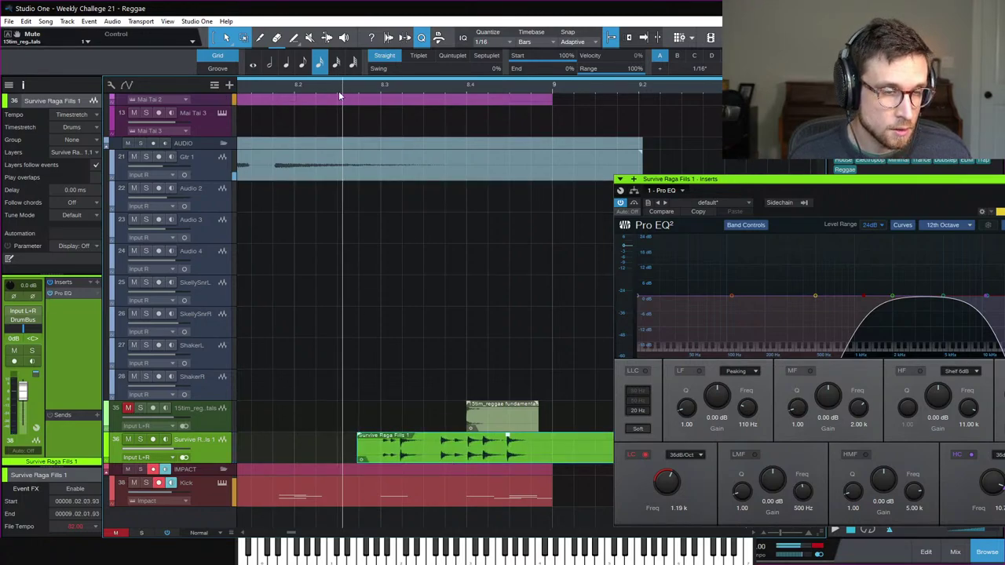
pyautogui.press('space')
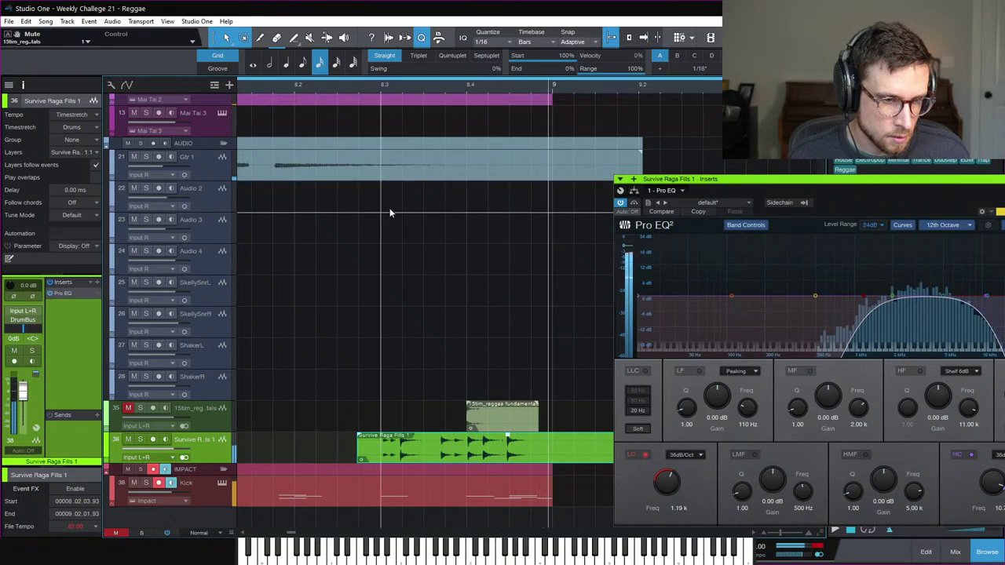
# Step: Mute the Kick part's notes on beat 4 of bar 8, and close the browser and the note editor
pyautogui.doubleClick(512, 499)
pyautogui.hscroll(4, 492, 359)
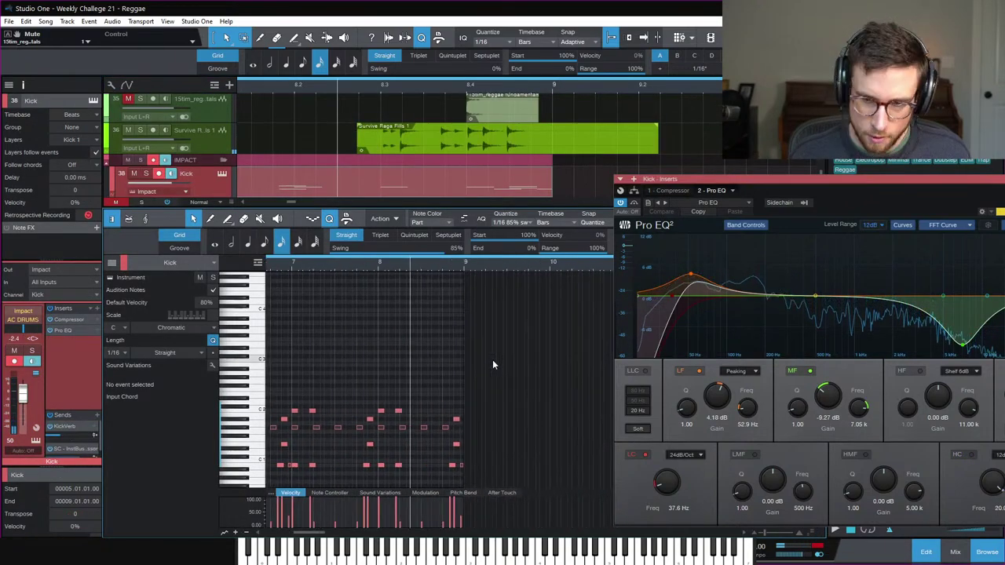
pyautogui.hscroll(-2, 437, 367)
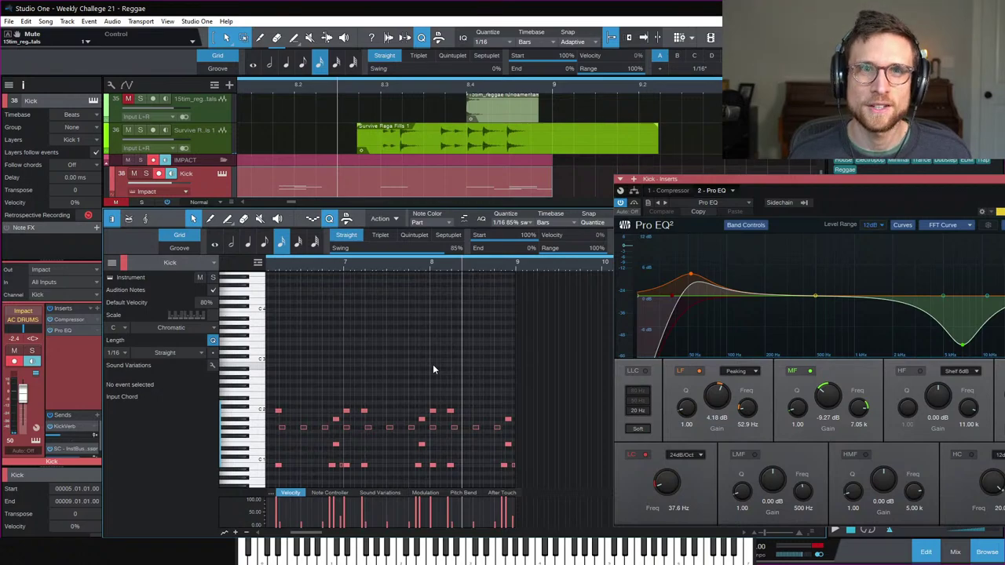
pyautogui.scroll(-2, 494, 410)
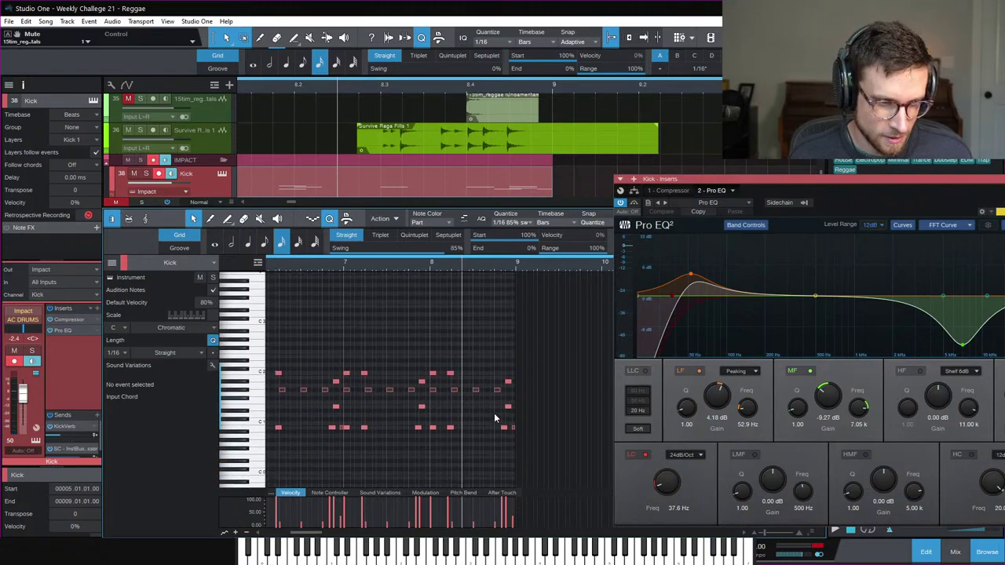
pyautogui.moveTo(490, 364); pyautogui.dragTo(545, 453)
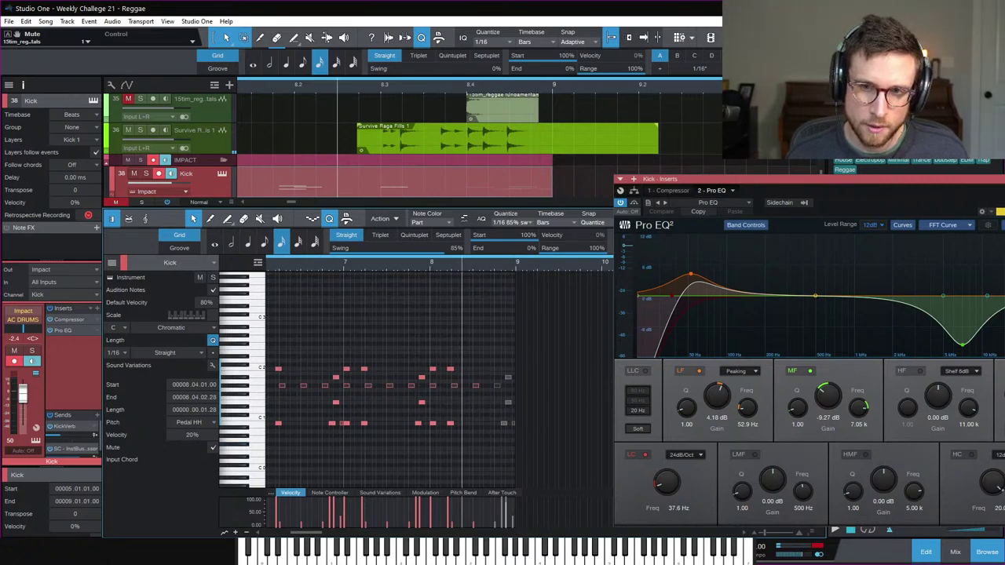
pyautogui.press('F5')
pyautogui.click(986, 552)
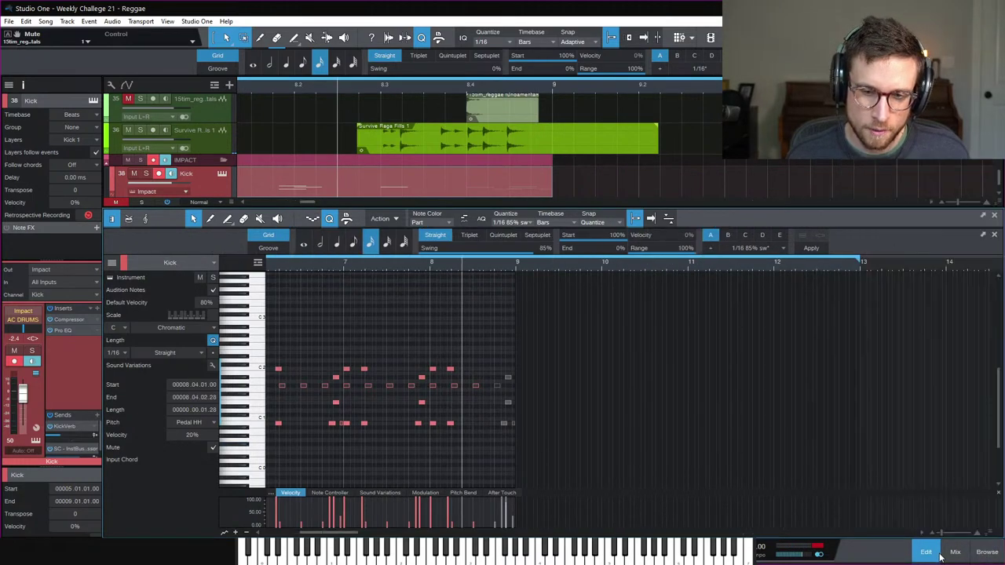
pyautogui.click(926, 552)
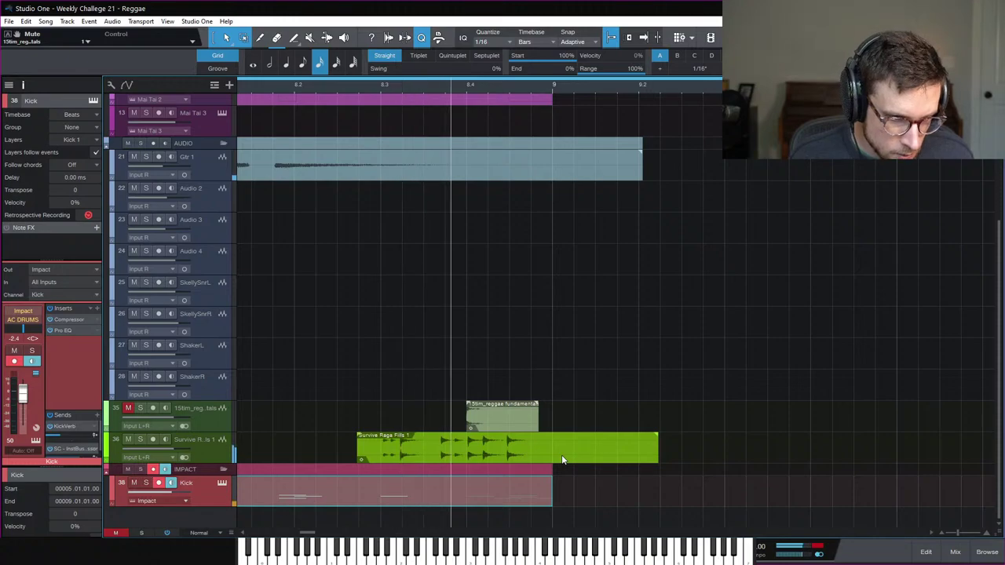
# Step: Examine the Survive Raga Fills 1 event around beat 4 of bar 8, check its event settings, and listen to its timing
pyautogui.press('e')
pyautogui.press('e')
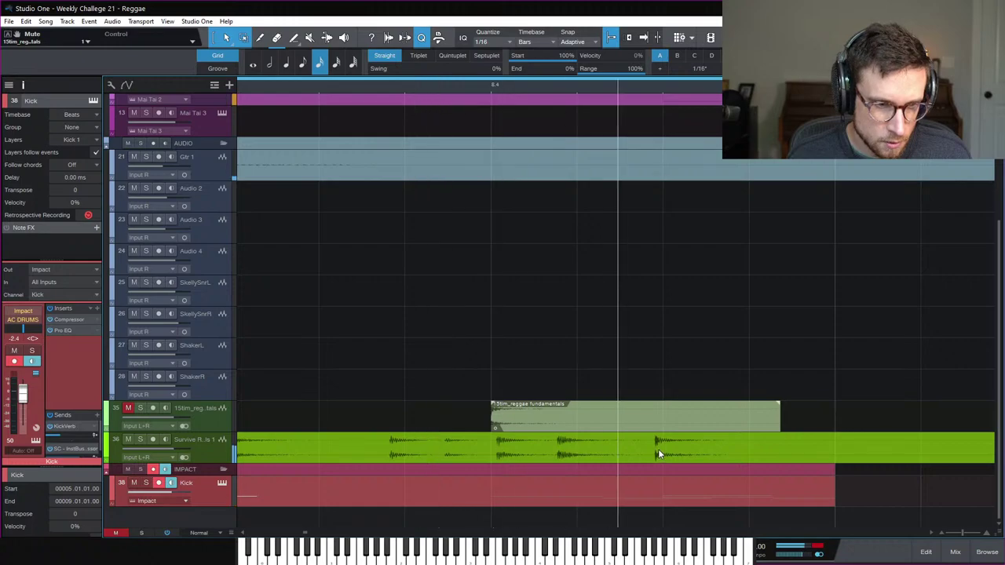
pyautogui.click(217, 452)
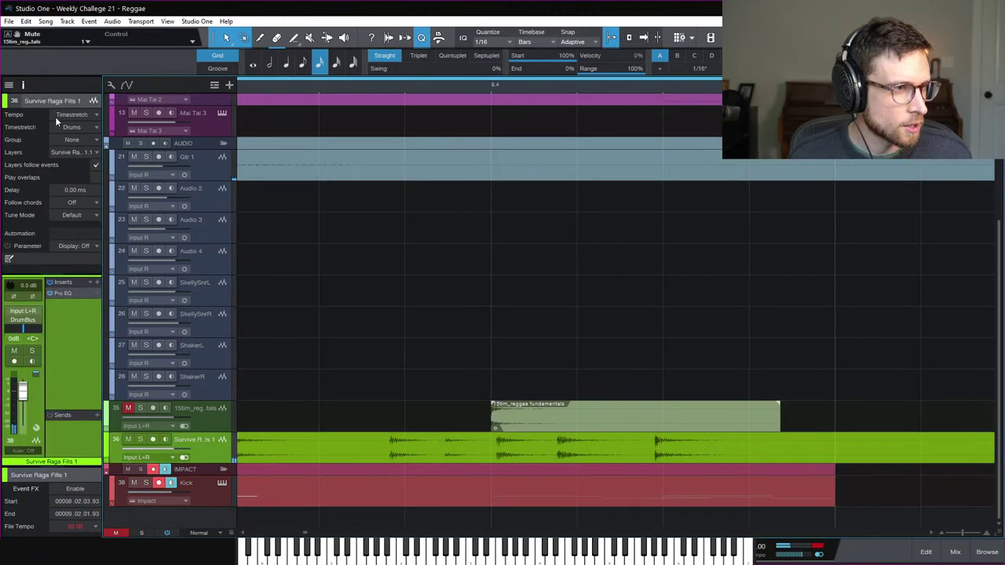
pyautogui.rightClick(382, 454)
pyautogui.click(383, 427)
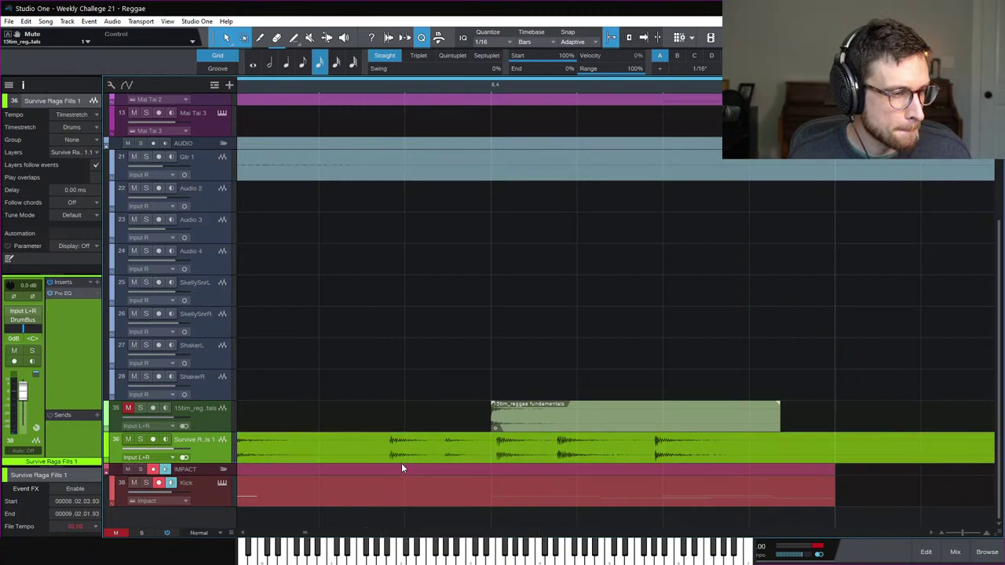
pyautogui.rightClick(393, 455)
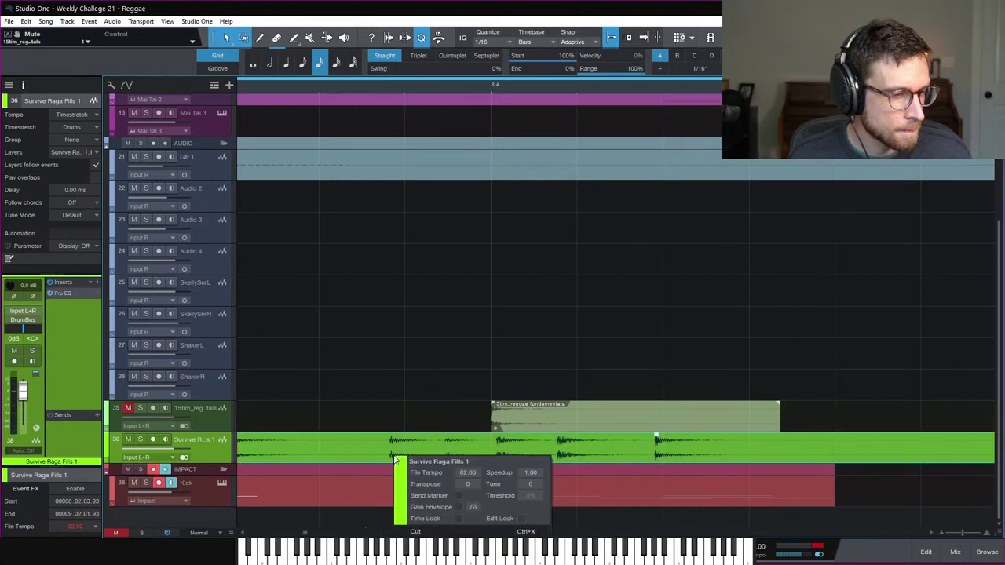
pyautogui.click(401, 420)
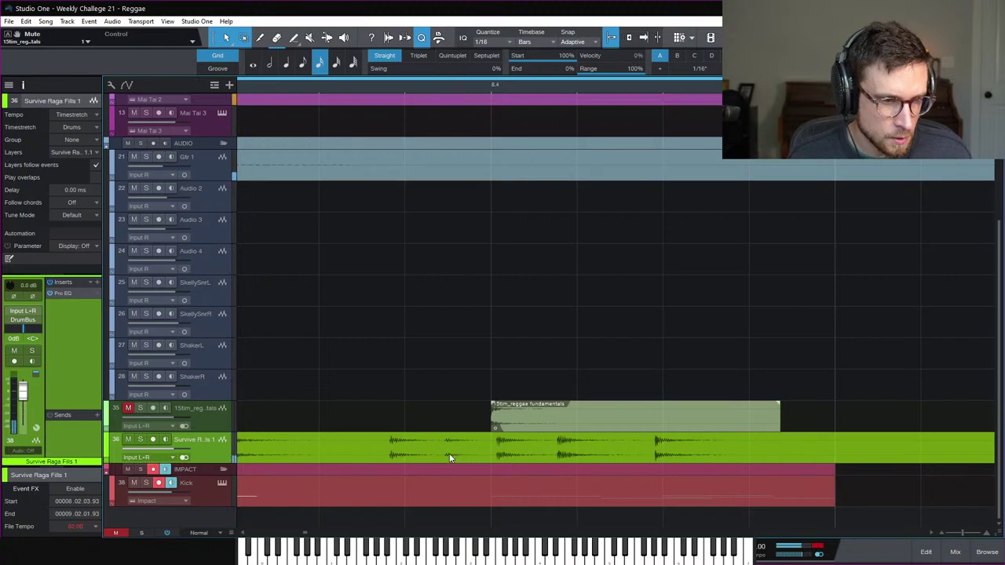
pyautogui.press('space')
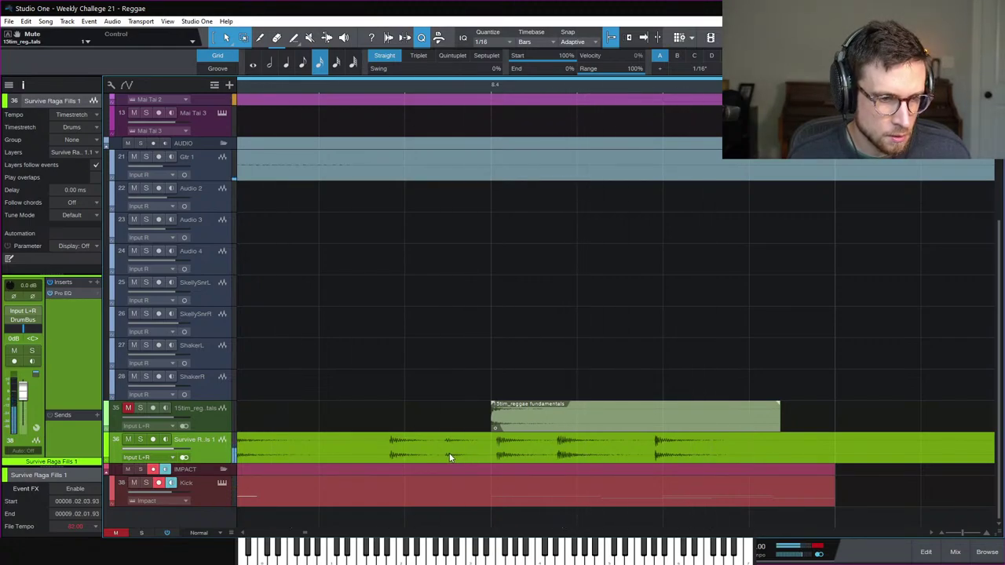
pyautogui.press('space')
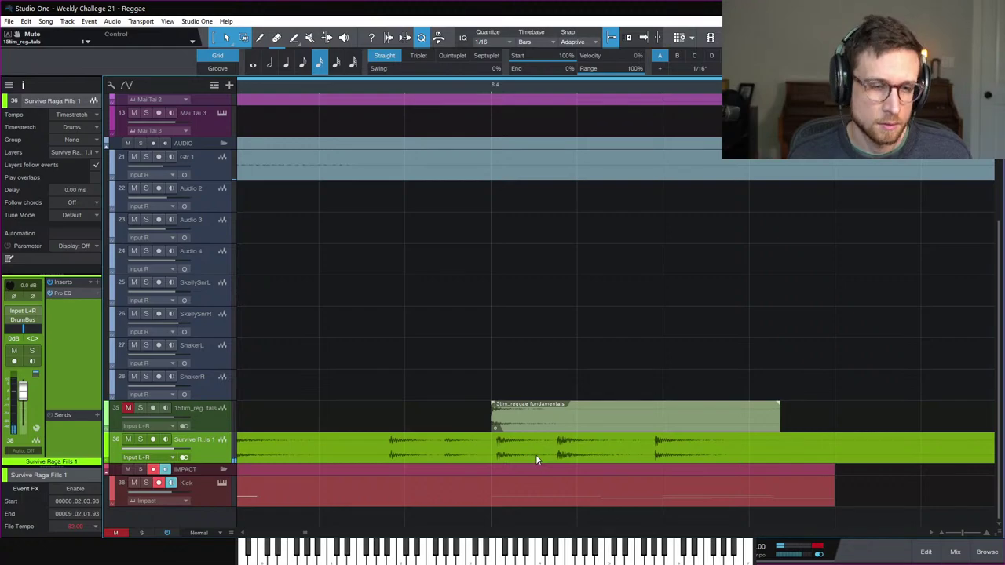
# Step: Move the Survive Raga fill earlier to start at 8.2.3.17 and the reggae fundamentals hit to 8.4.3
pyautogui.moveTo(536, 459); pyautogui.dragTo(472, 464)
pyautogui.press('space')
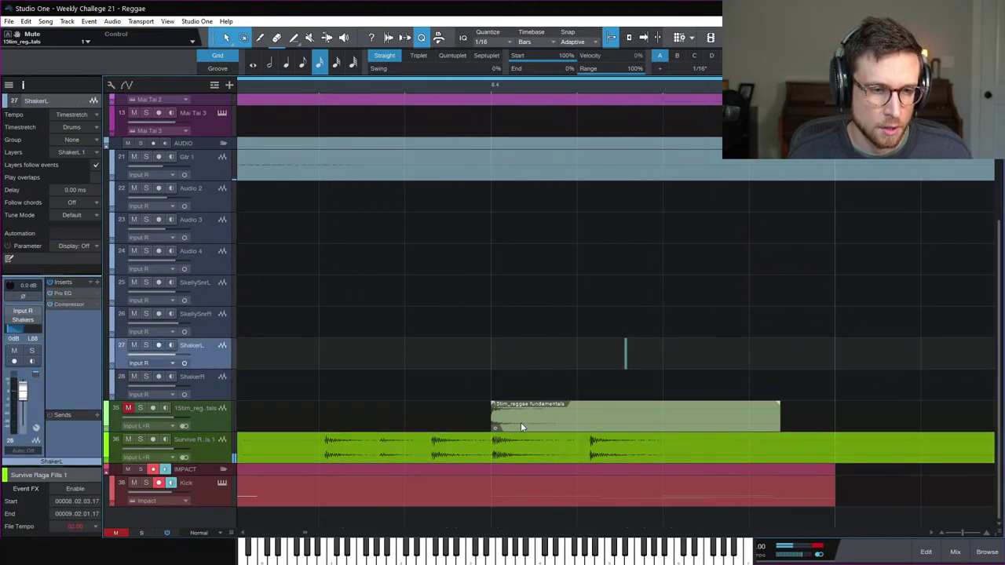
pyautogui.moveTo(521, 423); pyautogui.dragTo(692, 422)
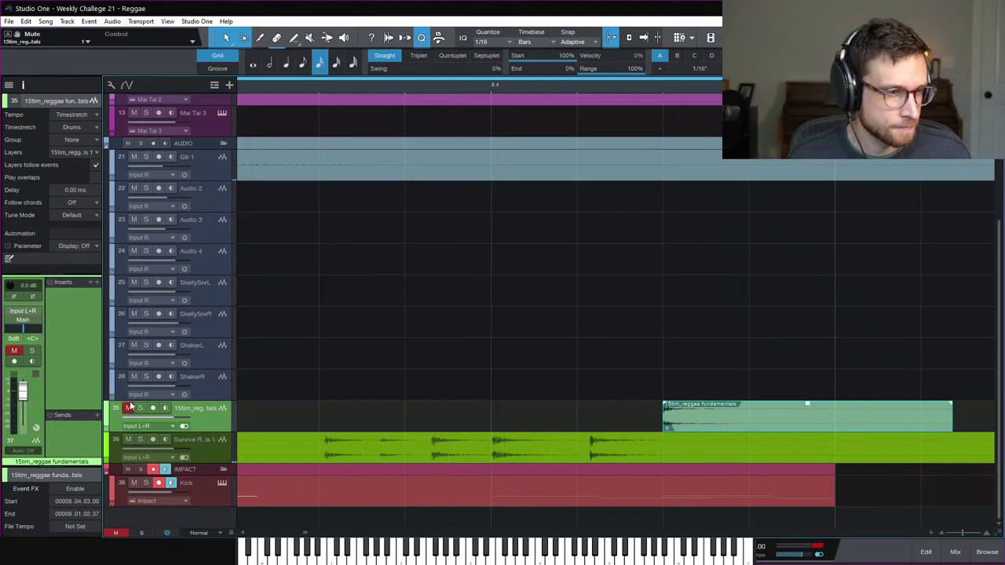
# Step: Unmute the reggae fundamentals track, route its output to DrumBus, and play back the end of bar 8
pyautogui.click(23, 322)
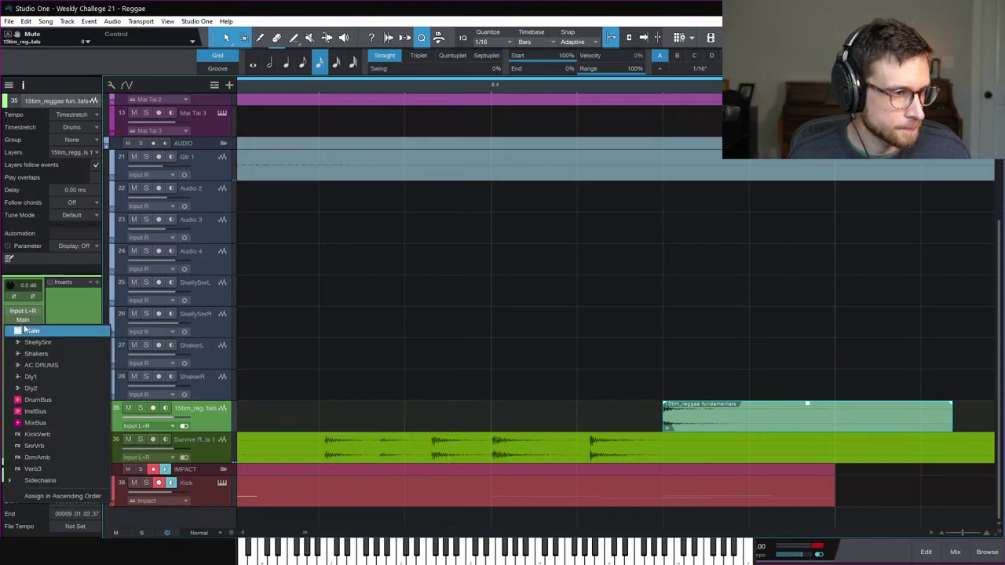
pyautogui.click(74, 401)
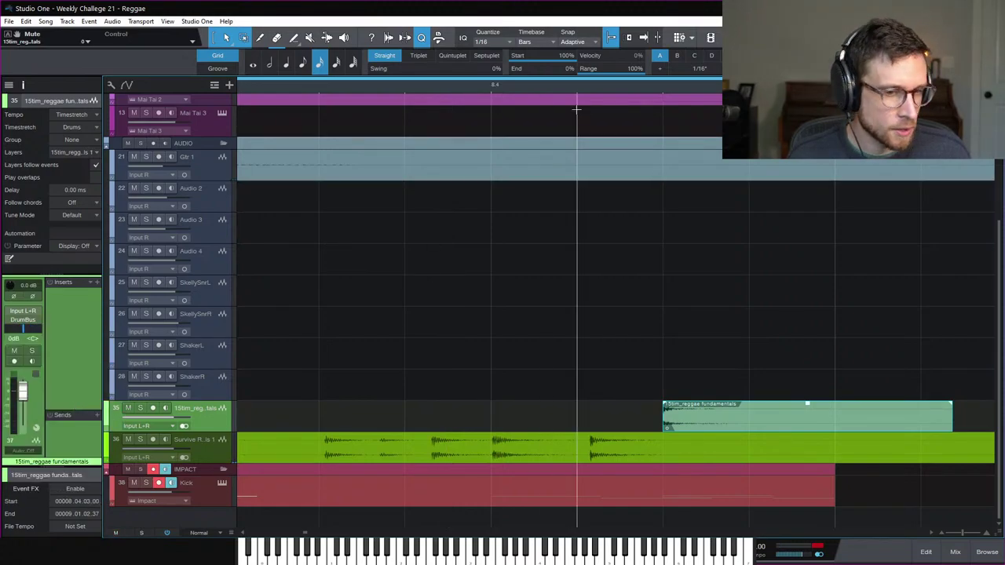
pyautogui.press('space')
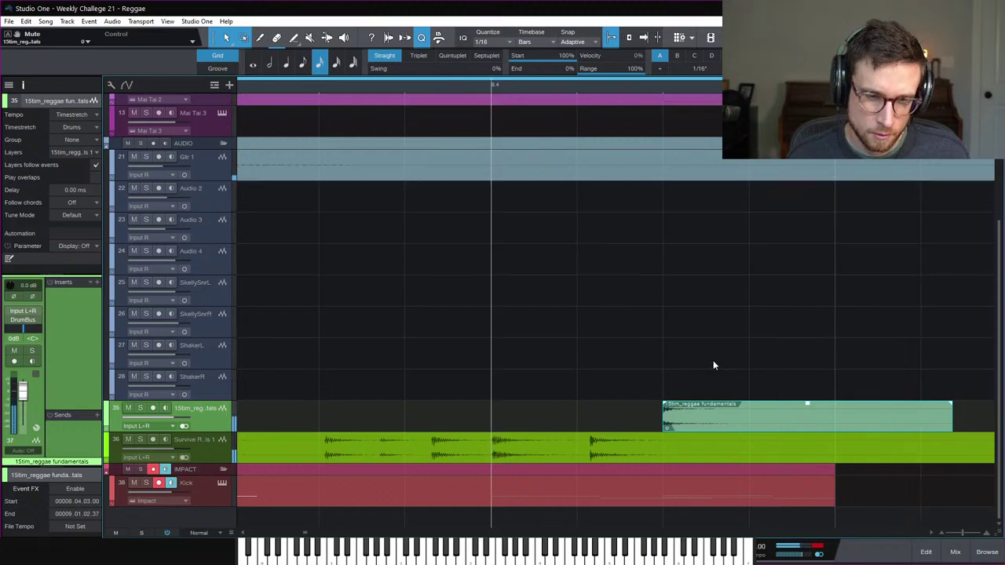
# Step: Listen to the reggae fundamentals hit and trim the end of its event to 9.1.1
pyautogui.rightClick(707, 425)
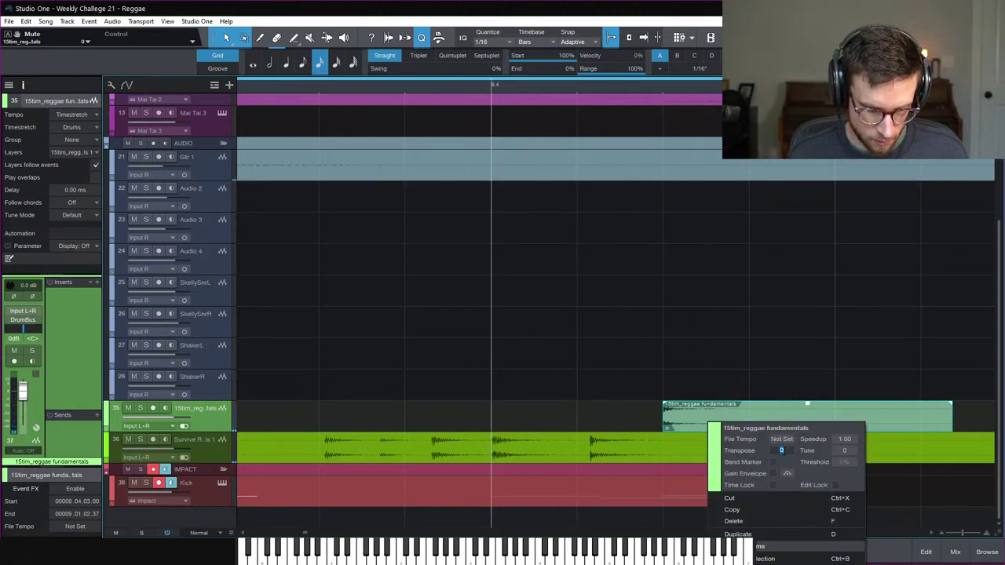
pyautogui.click(779, 373)
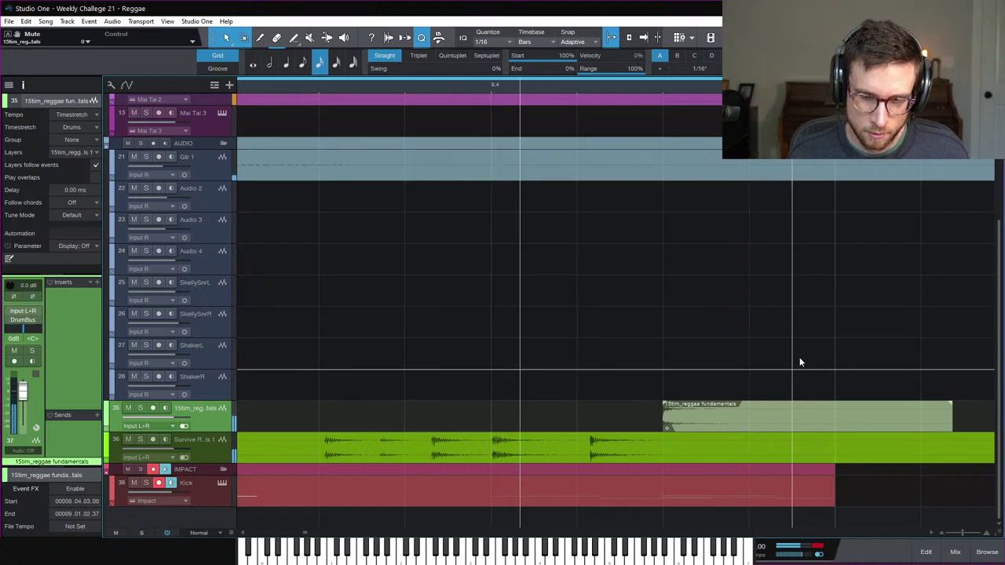
pyautogui.press('space')
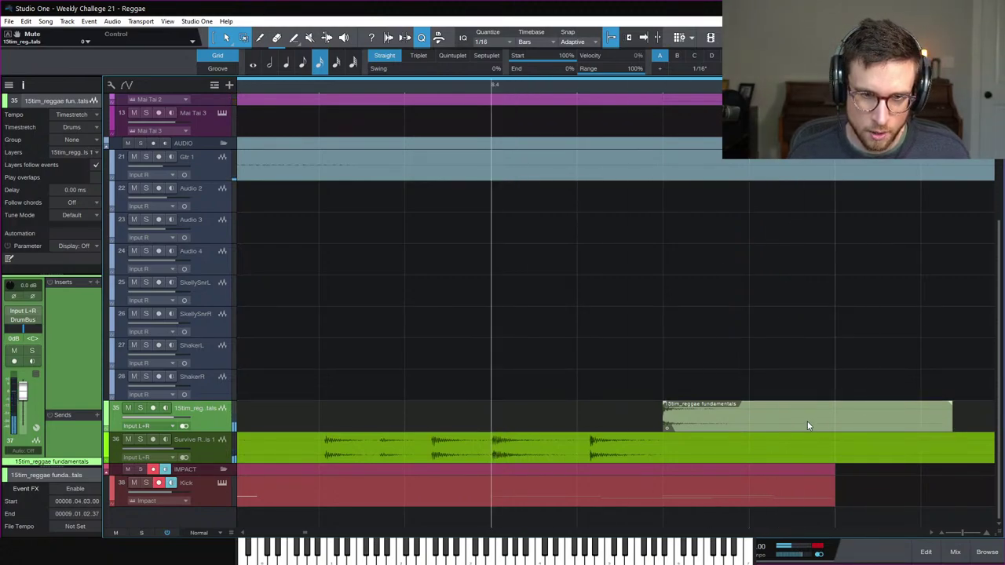
pyautogui.press('w')
pyautogui.moveTo(605, 428); pyautogui.dragTo(576, 431)
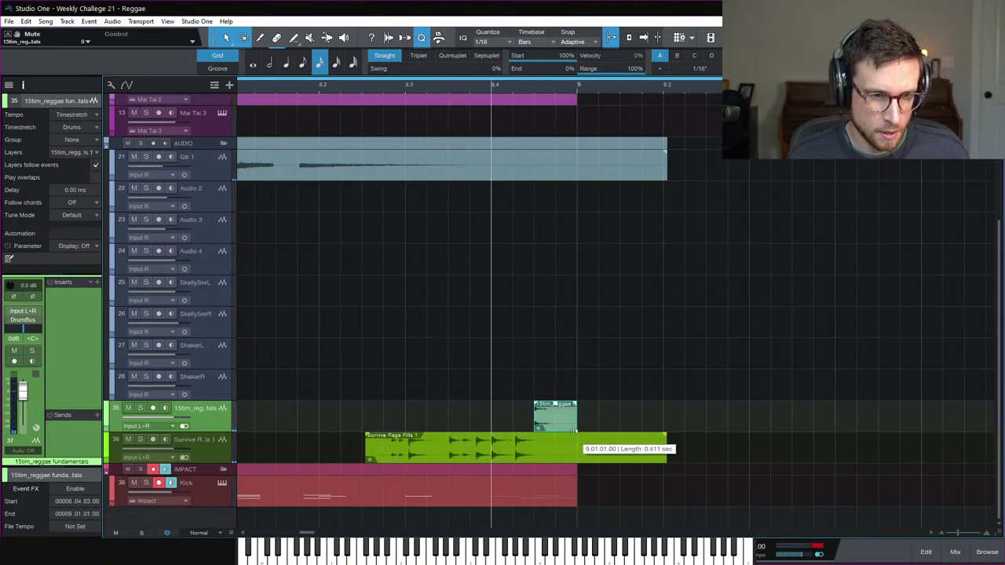
# Step: Try SnrVrb and Verb3 as reverb sends on the reggae fundamentals track, then remove the send
pyautogui.click(96, 416)
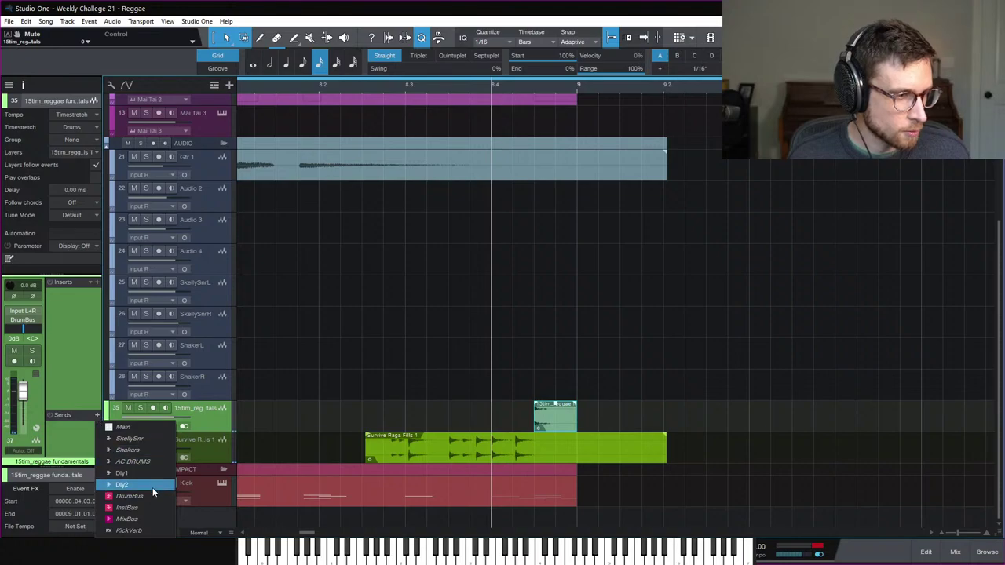
pyautogui.click(129, 531)
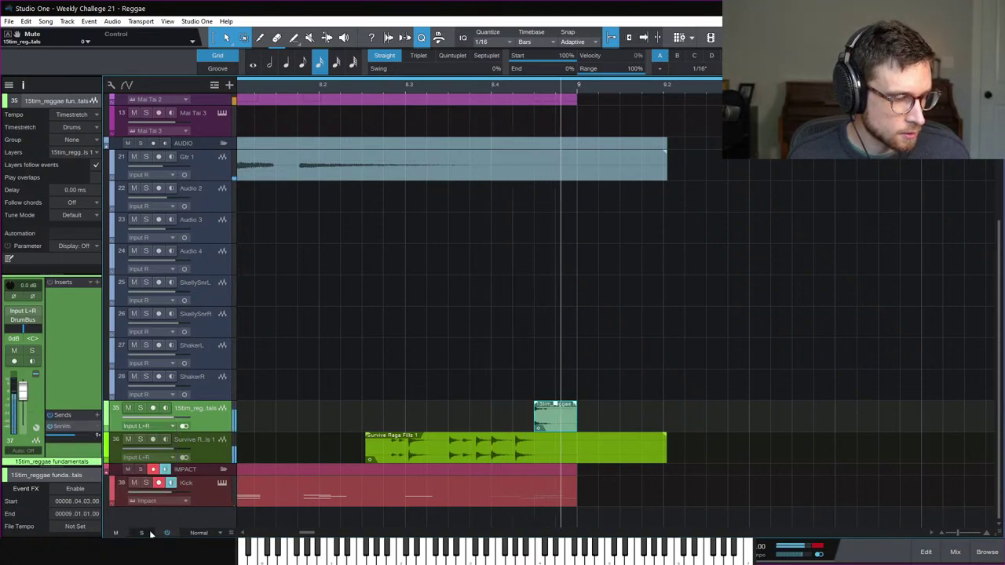
pyautogui.click(97, 431)
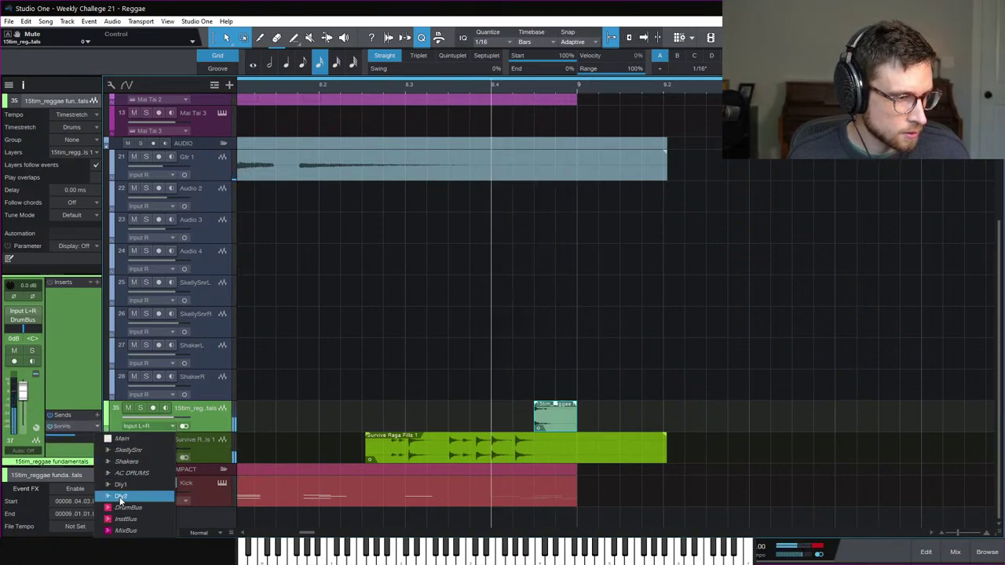
pyautogui.click(98, 431)
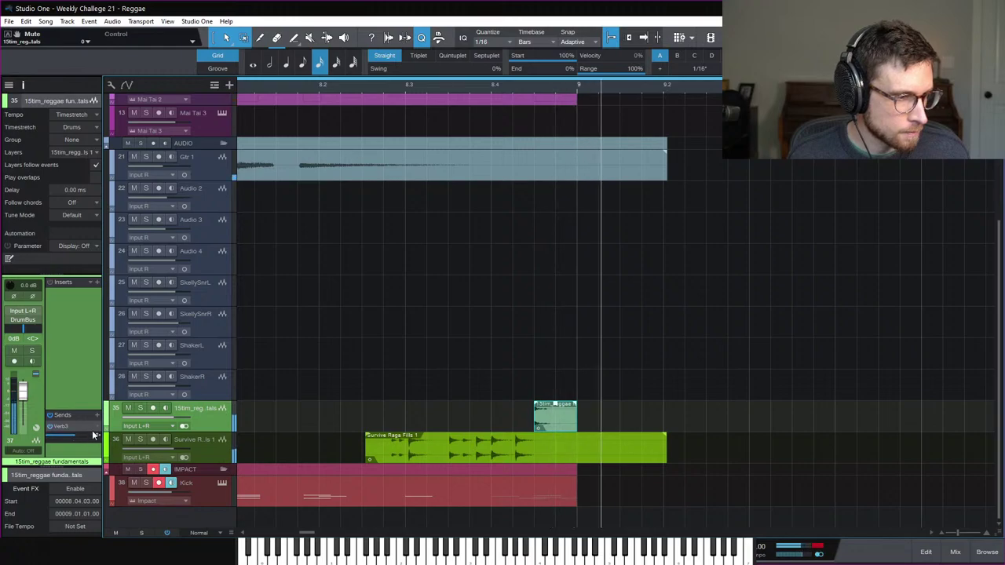
pyautogui.click(98, 430)
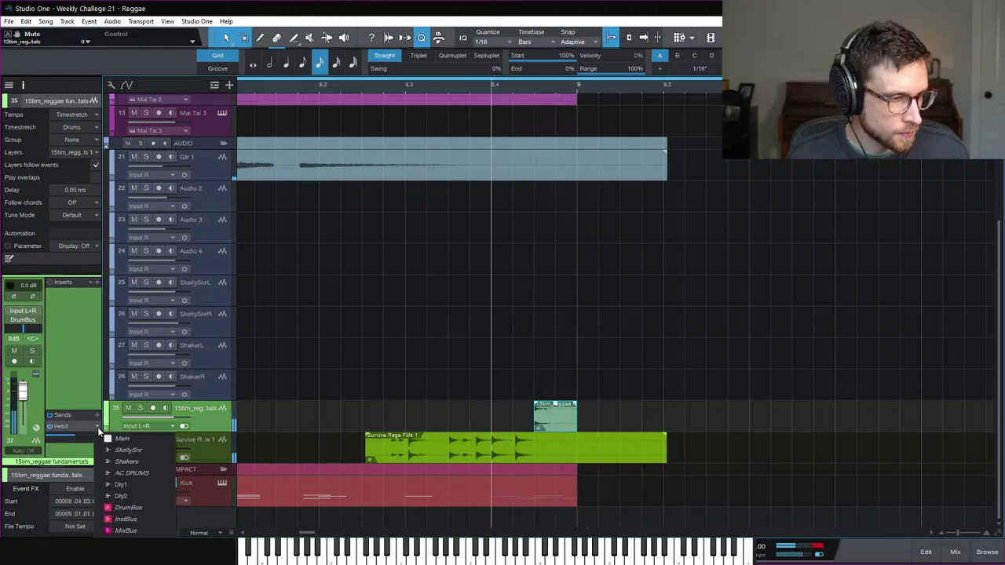
pyautogui.click(69, 286)
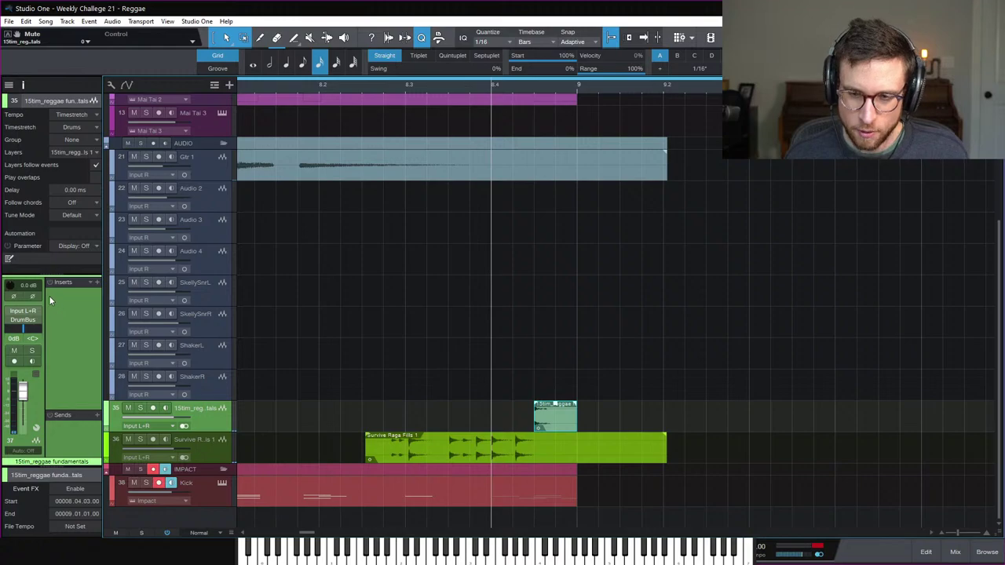
# Step: Insert the Open AIR reverb on the reggae fundamentals track and load the large-plate preset Smooth Plate
pyautogui.click(97, 282)
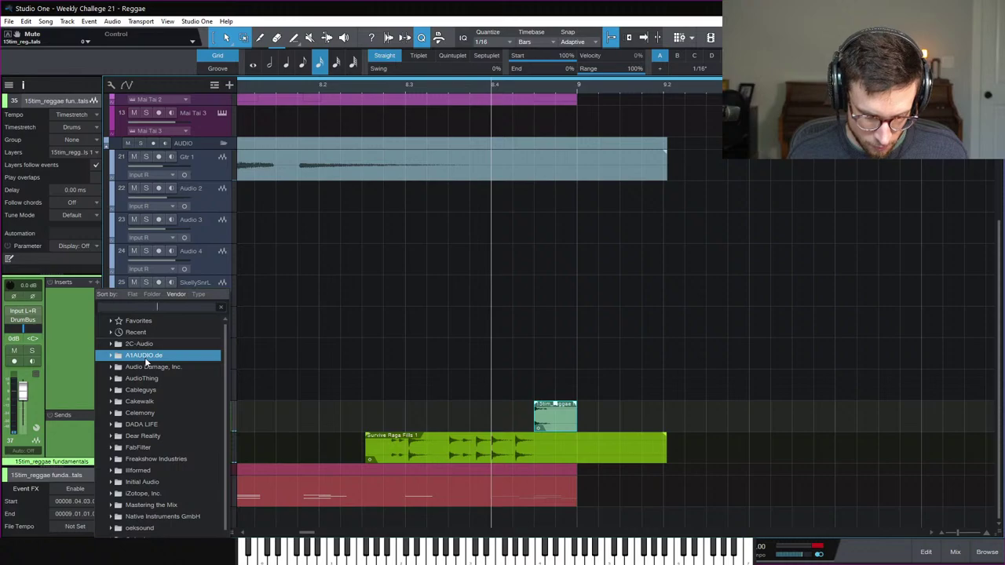
pyautogui.write('open')
pyautogui.doubleClick(141, 346)
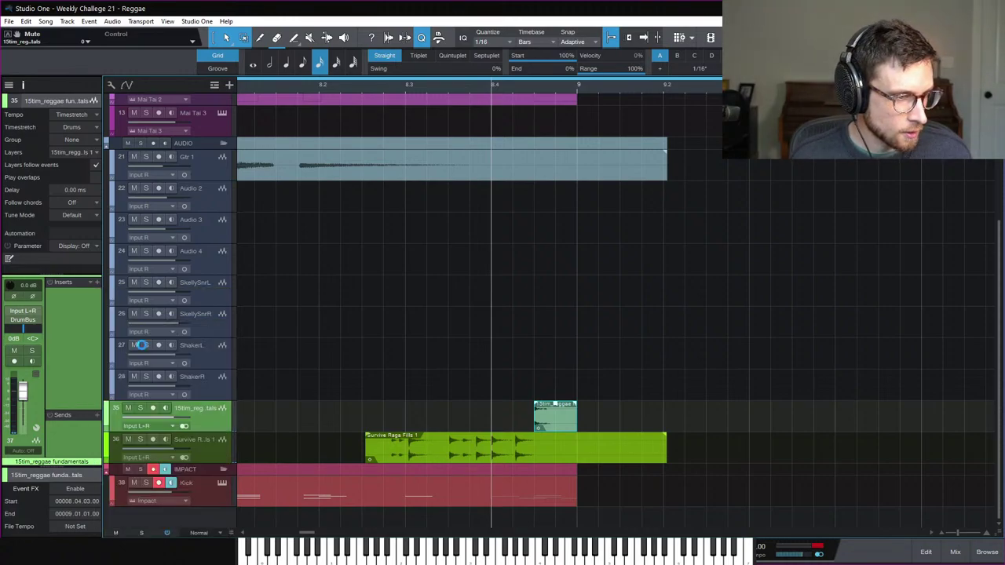
pyautogui.click(738, 203)
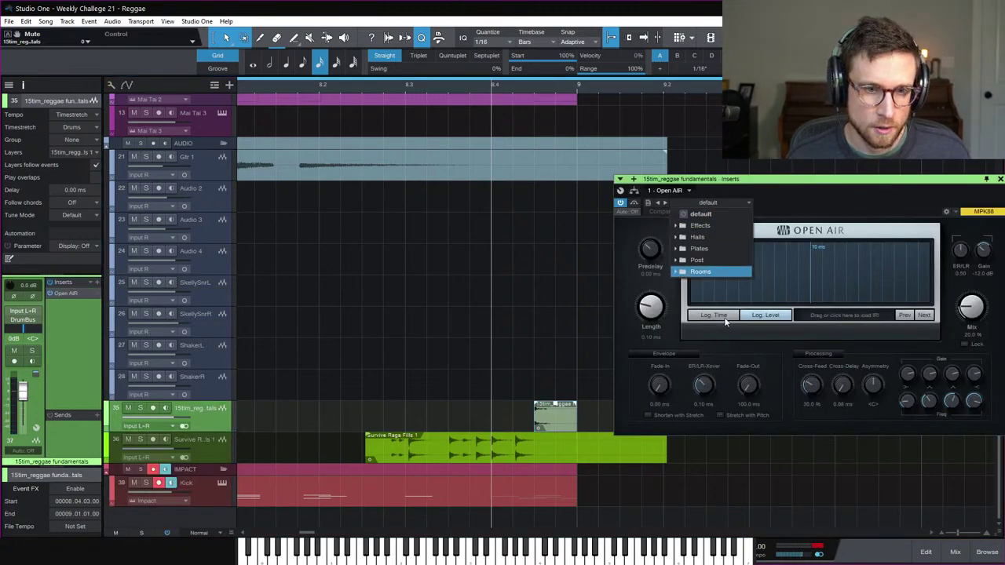
pyautogui.click(720, 248)
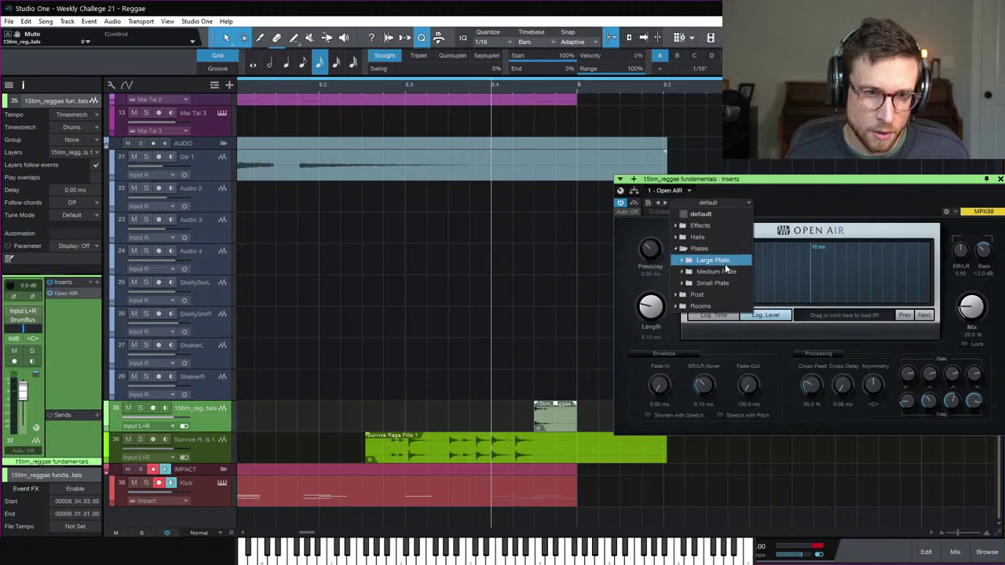
pyautogui.click(725, 263)
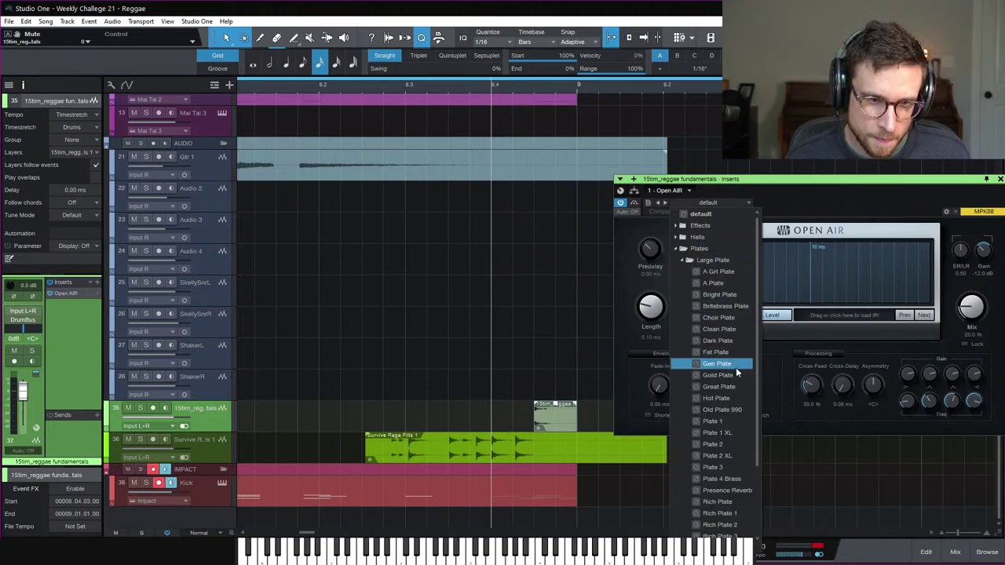
pyautogui.scroll(-4, 734, 368)
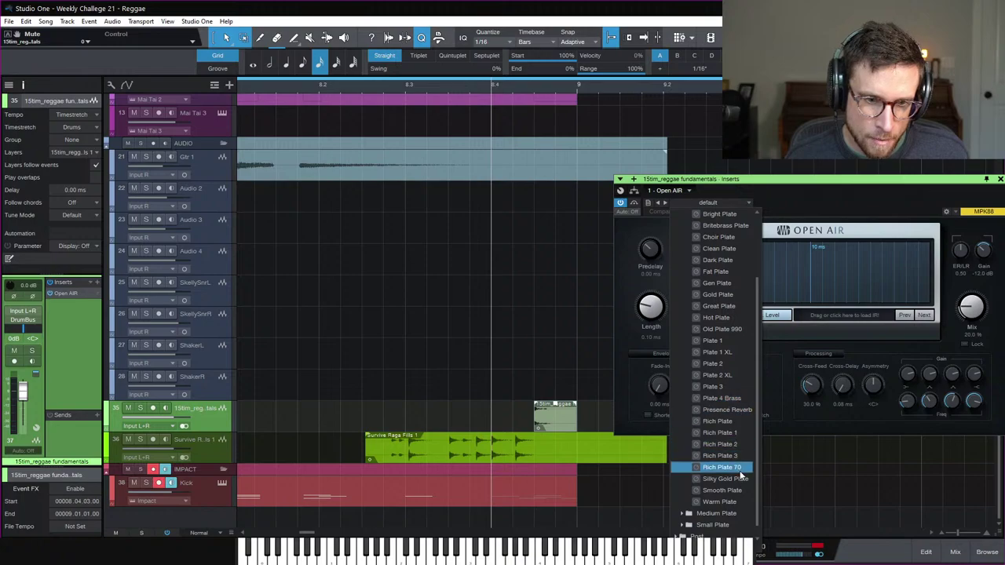
pyautogui.click(743, 491)
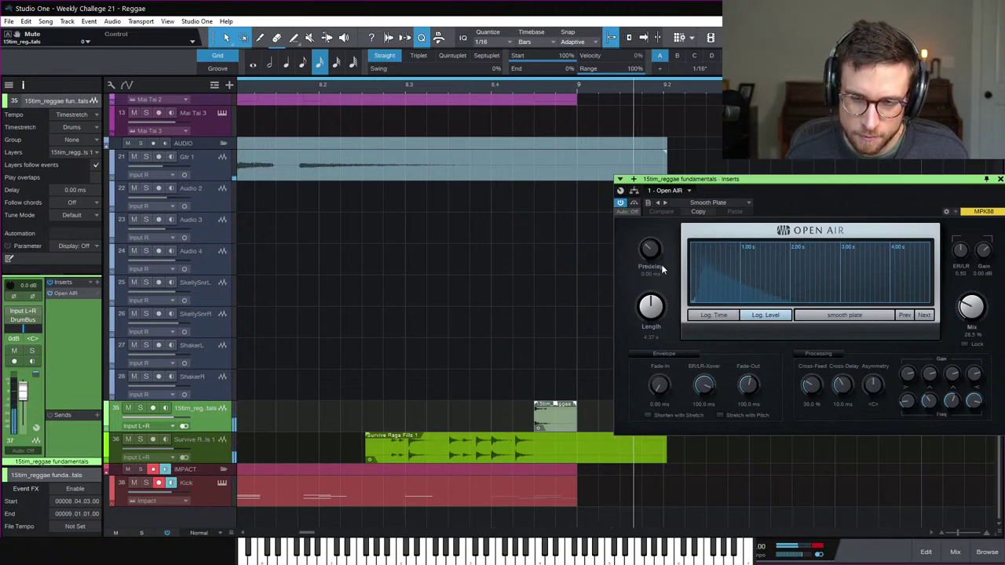
# Step: Switch Open AIR to the Silky Gold Plate preset, set its mix to 28.5%, and close the plug-in window
pyautogui.click(707, 202)
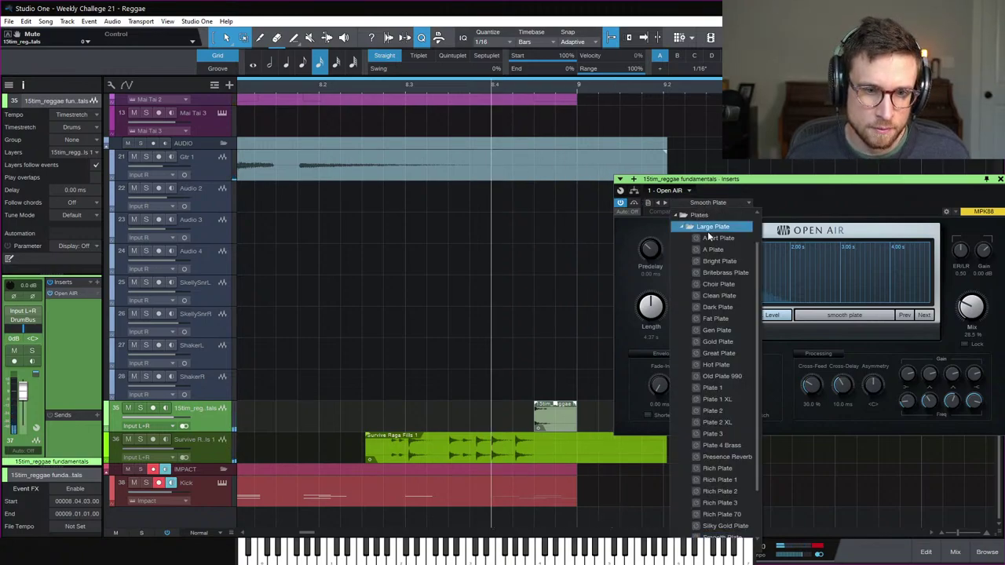
pyautogui.click(726, 526)
pyautogui.click(798, 424)
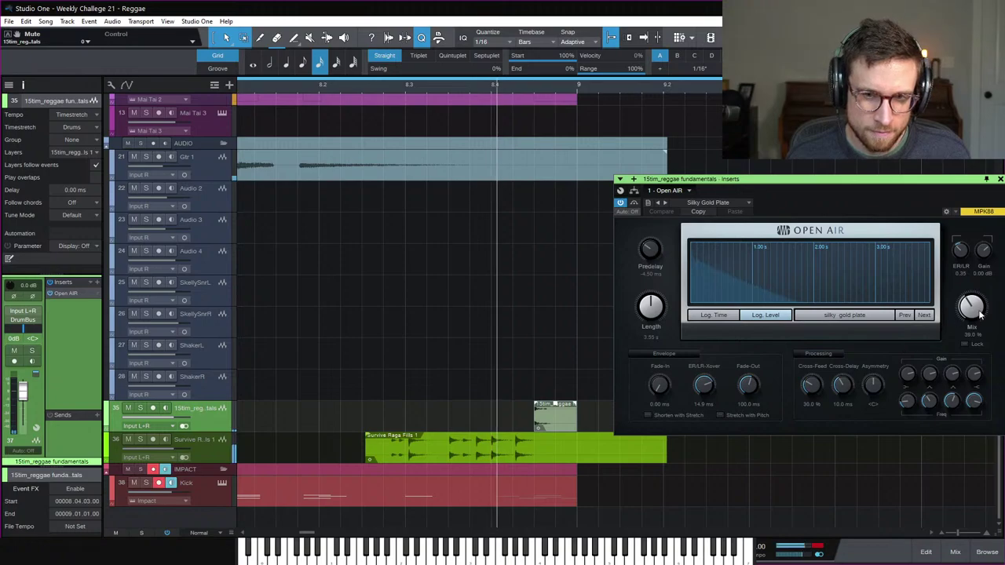
pyautogui.moveTo(972, 307); pyautogui.dragTo(971, 315)
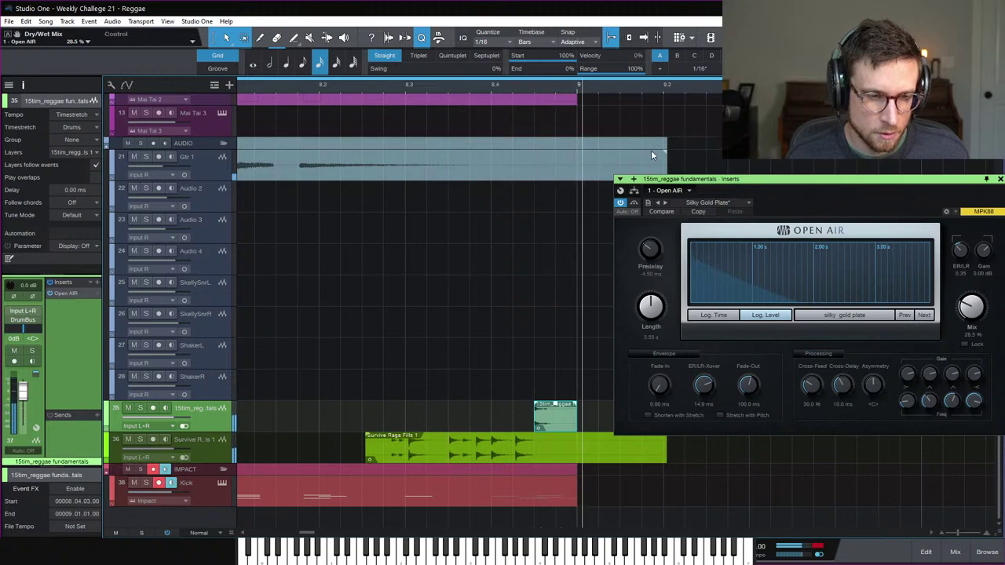
pyautogui.click(1000, 179)
# Step: Trim the end of the Gtr 1 event to 8.4.3, where the reggae fundamentals hit starts, with a short fade-out, and play it
pyautogui.scroll(1, 504, 225)
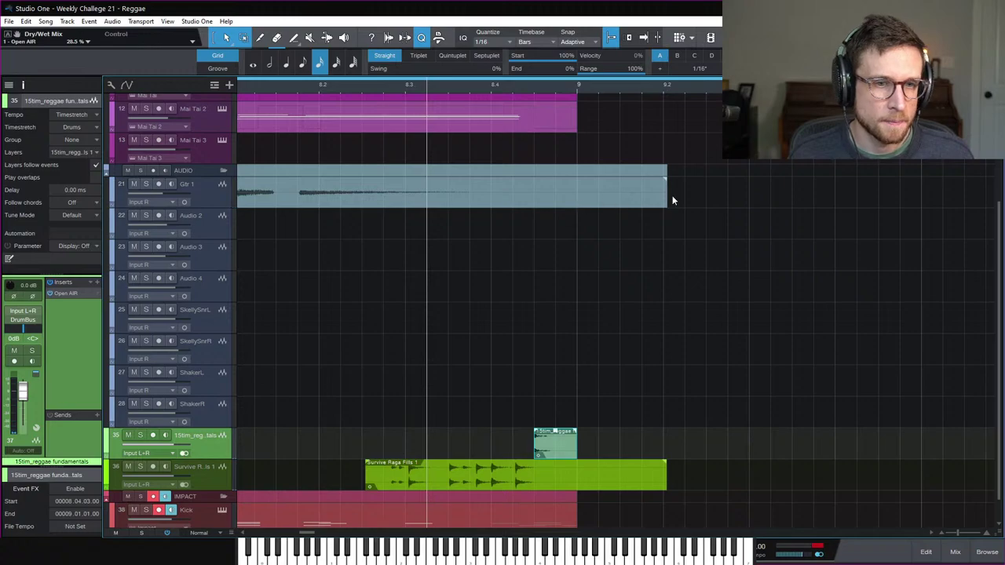
pyautogui.moveTo(666, 196); pyautogui.dragTo(532, 183)
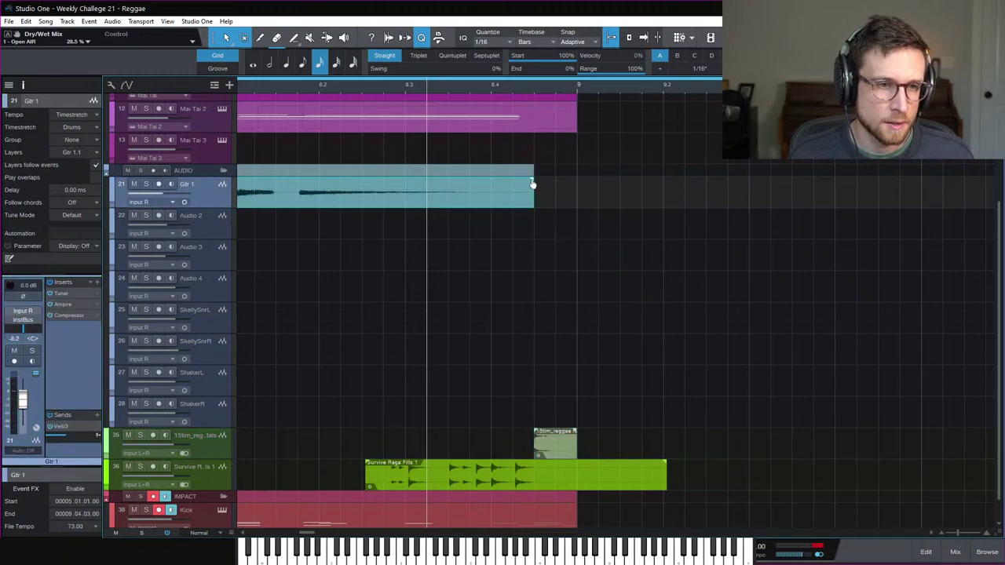
pyautogui.press('space')
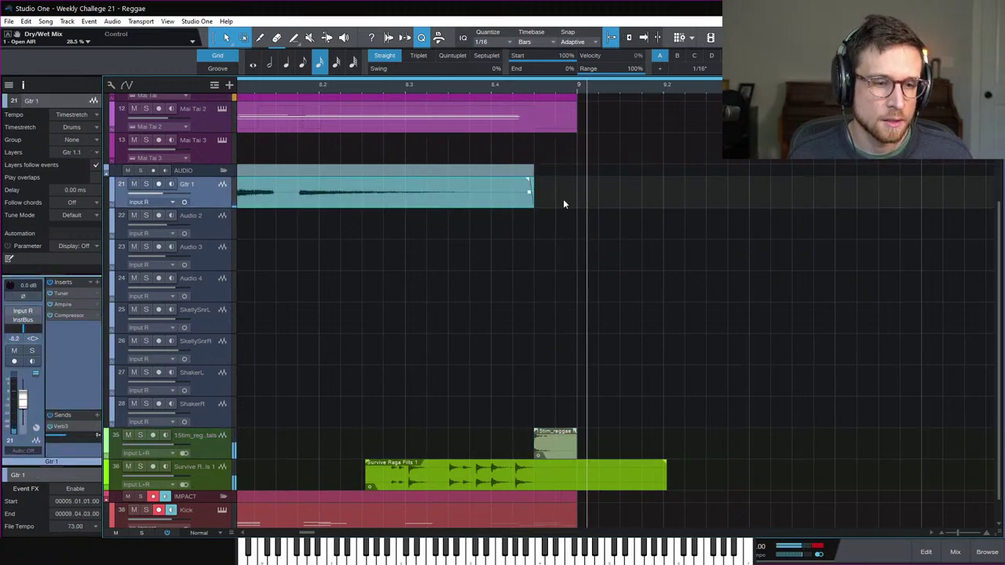
pyautogui.press('space')
# Step: Open the Mai Tai 1 part, shorten its last A#1 note to end at 8.4.1, and audition it
pyautogui.scroll(4, 498, 243)
pyautogui.doubleClick(542, 240)
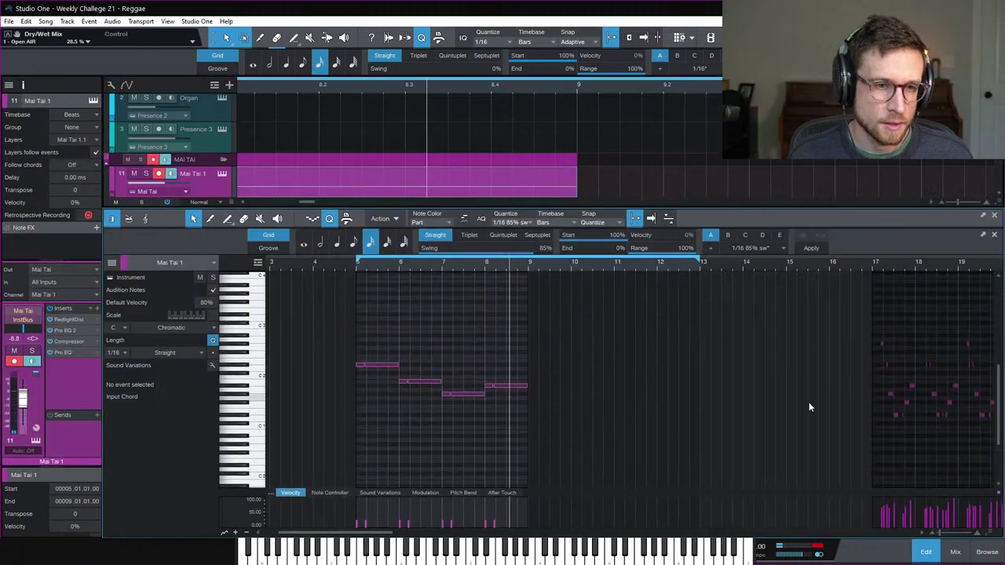
pyautogui.click(527, 386)
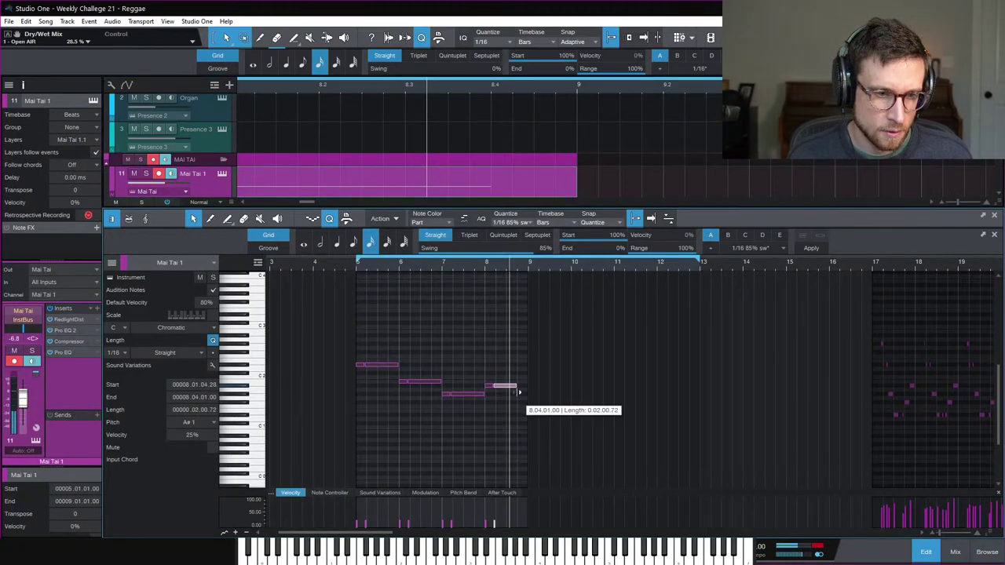
pyautogui.press('space')
pyautogui.press('space')
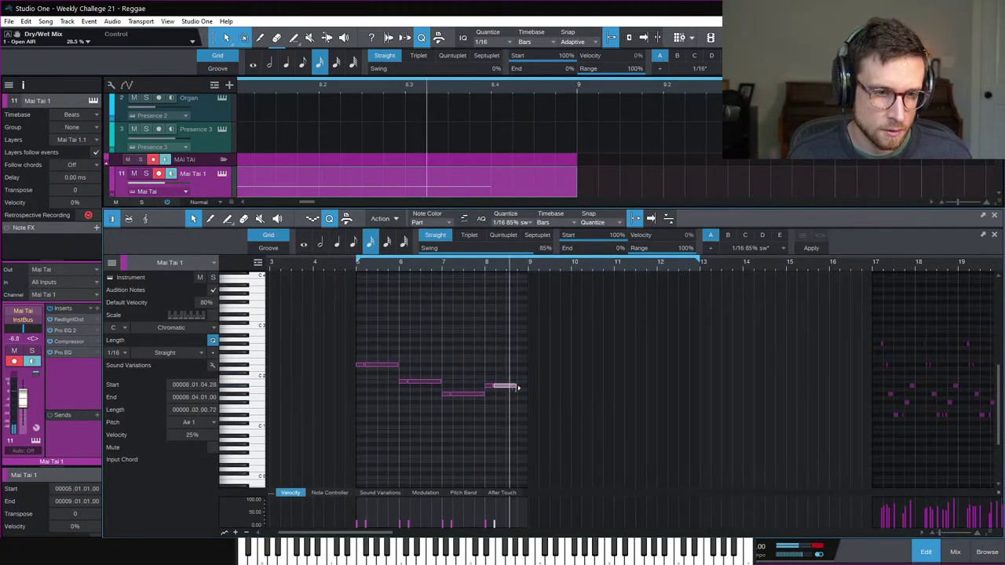
pyautogui.click(534, 375)
pyautogui.press('e')
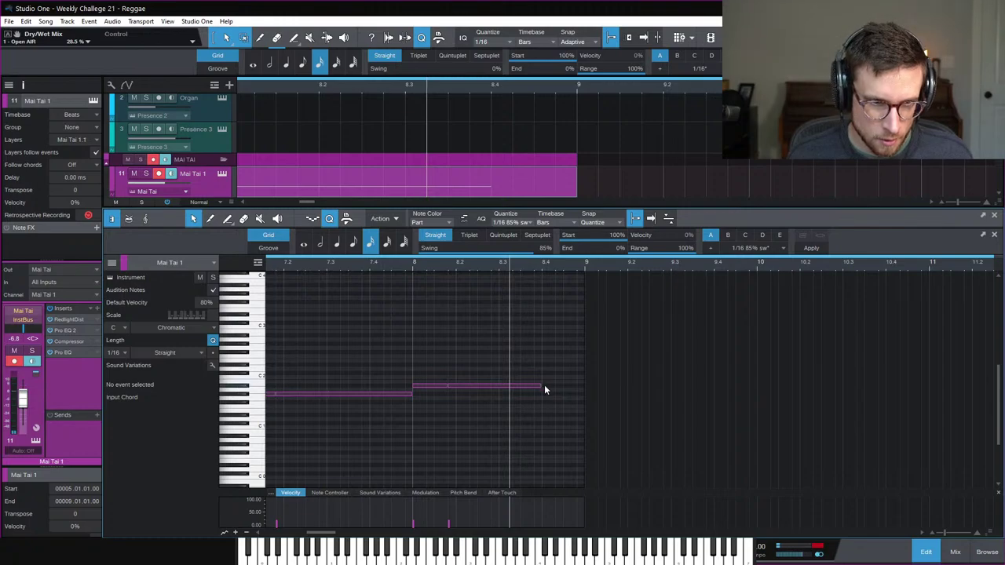
# Step: Extend the last A#1 note of Mai Tai 1 to end at 8.4.3, listen to it, and close the note editor
pyautogui.moveTo(544, 386); pyautogui.dragTo(559, 392)
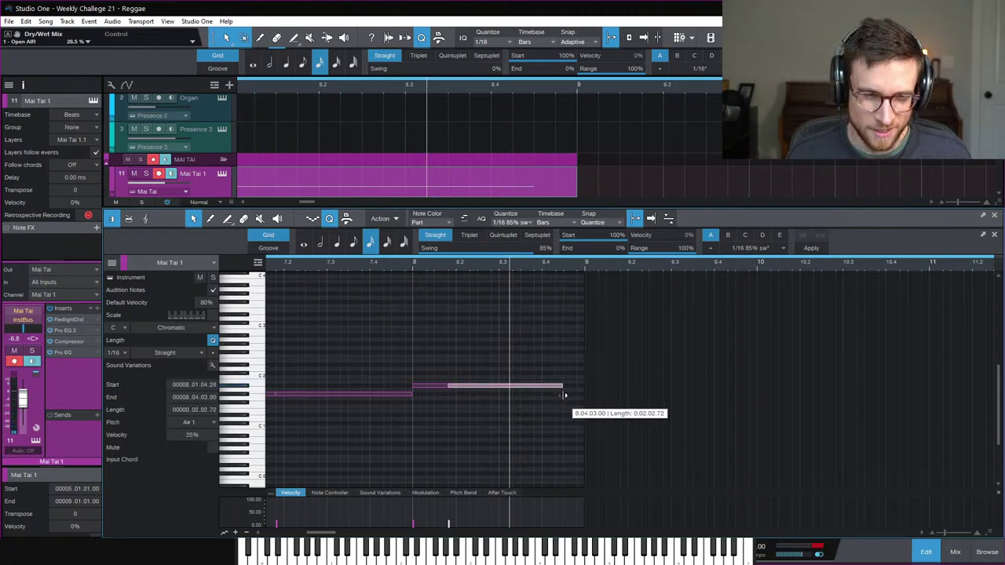
pyautogui.moveTo(565, 395); pyautogui.dragTo(566, 394)
pyautogui.press('space')
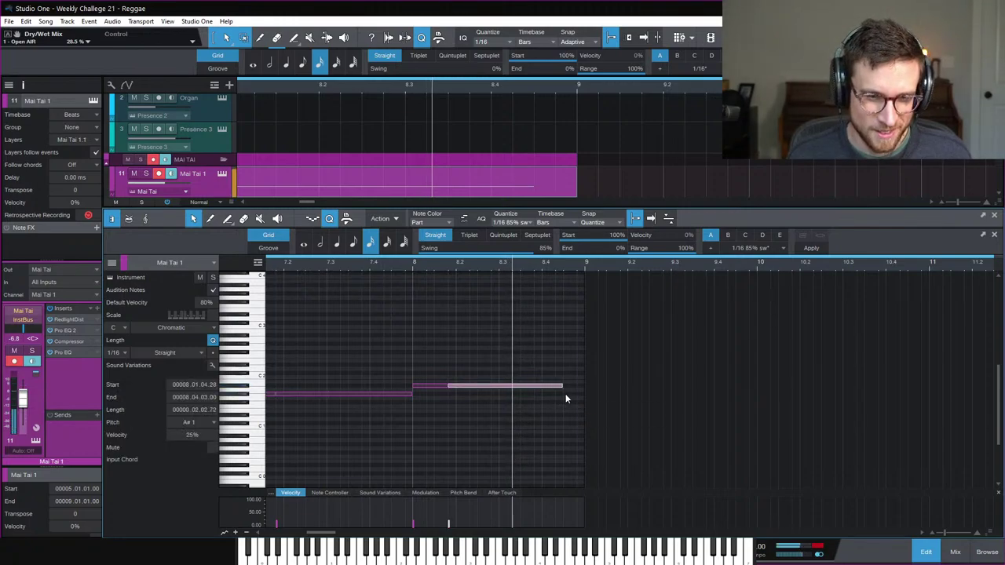
pyautogui.click(926, 552)
pyautogui.scroll(-4, 636, 390)
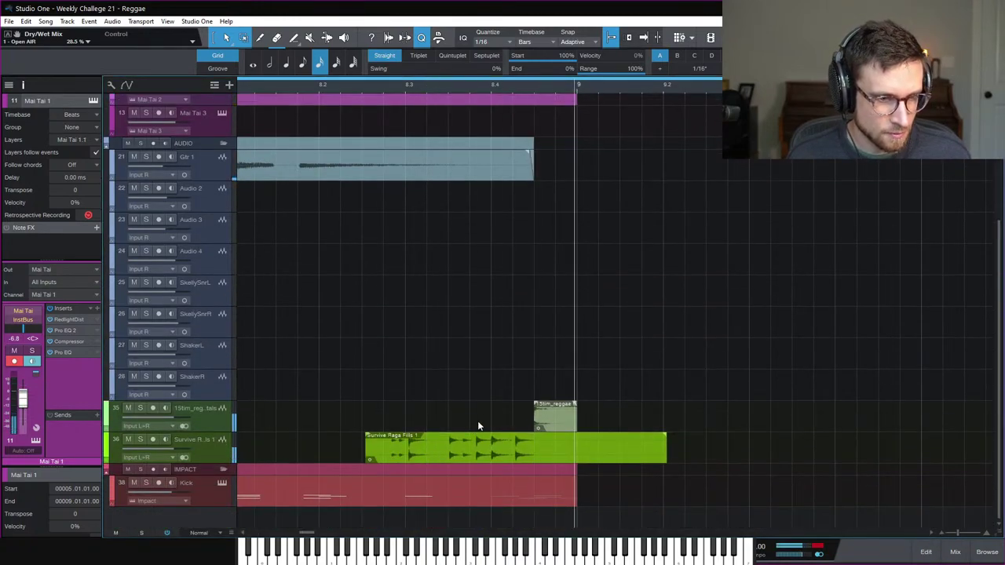
# Step: Lower the Open AIR mix on the reggae fundamentals track to 20%, close the plug-in, and pan the track to L44
pyautogui.click(560, 426)
pyautogui.click(70, 293)
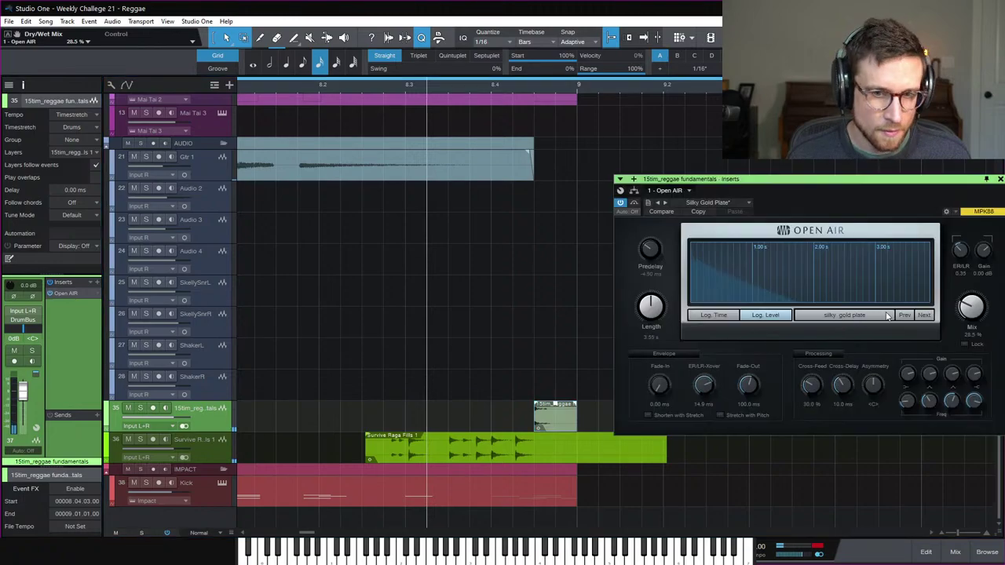
pyautogui.moveTo(965, 307); pyautogui.dragTo(974, 314)
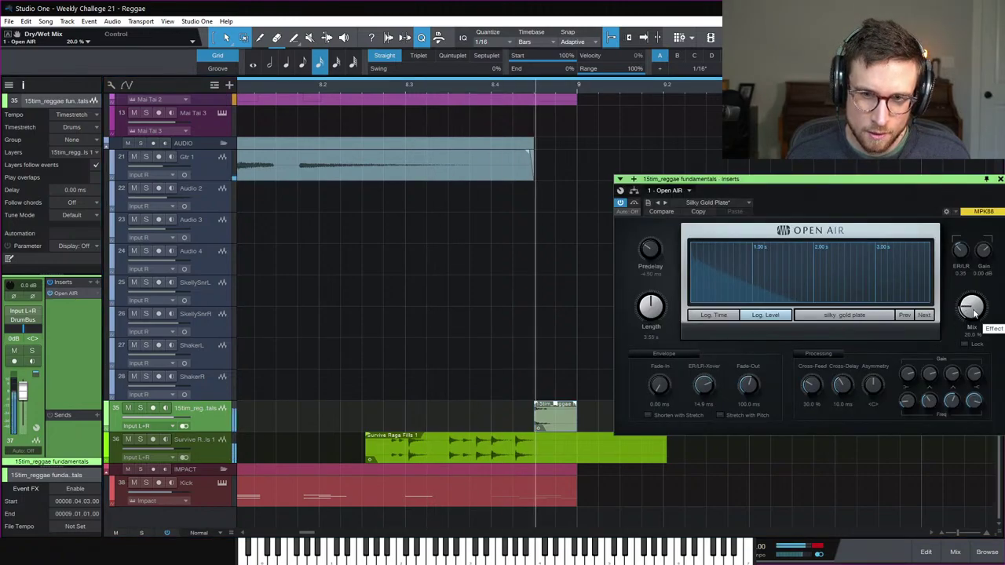
pyautogui.click(1001, 179)
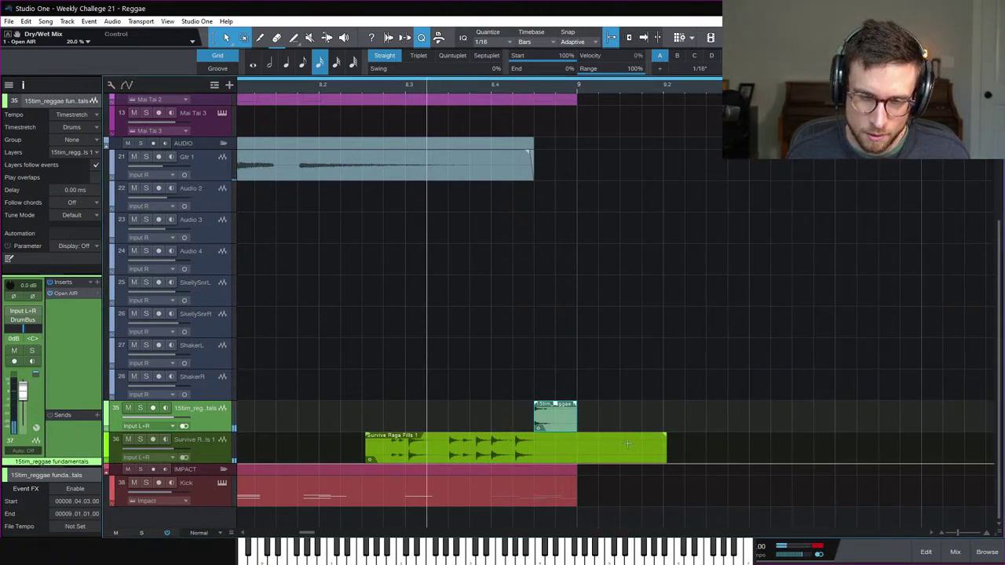
pyautogui.moveTo(13, 335); pyautogui.dragTo(12, 330)
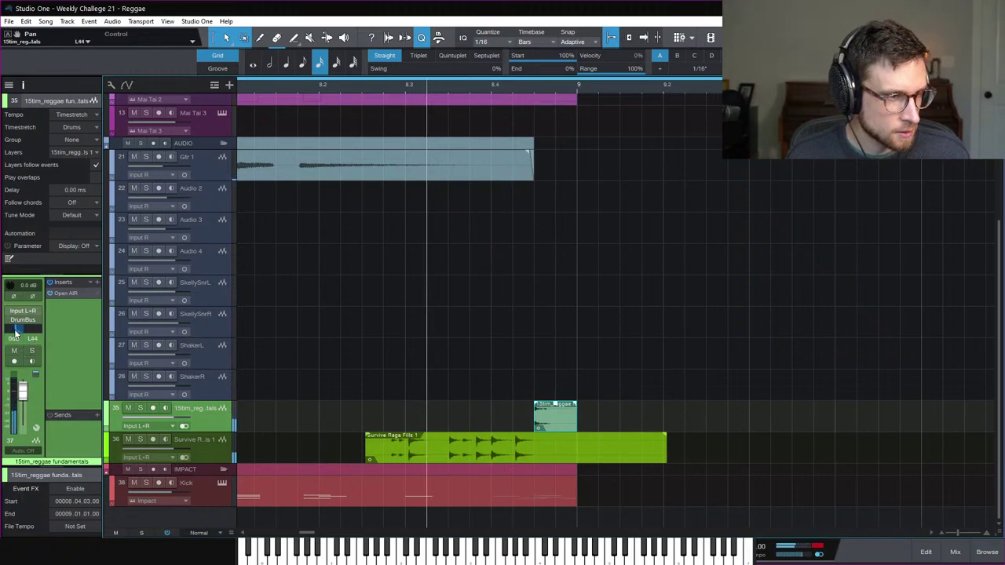
# Step: Set the Pro EQ on Survive Raga Fills 1 to Touch automation and record a downward low-cut frequency sweep across the fill
pyautogui.click(216, 442)
pyautogui.click(68, 293)
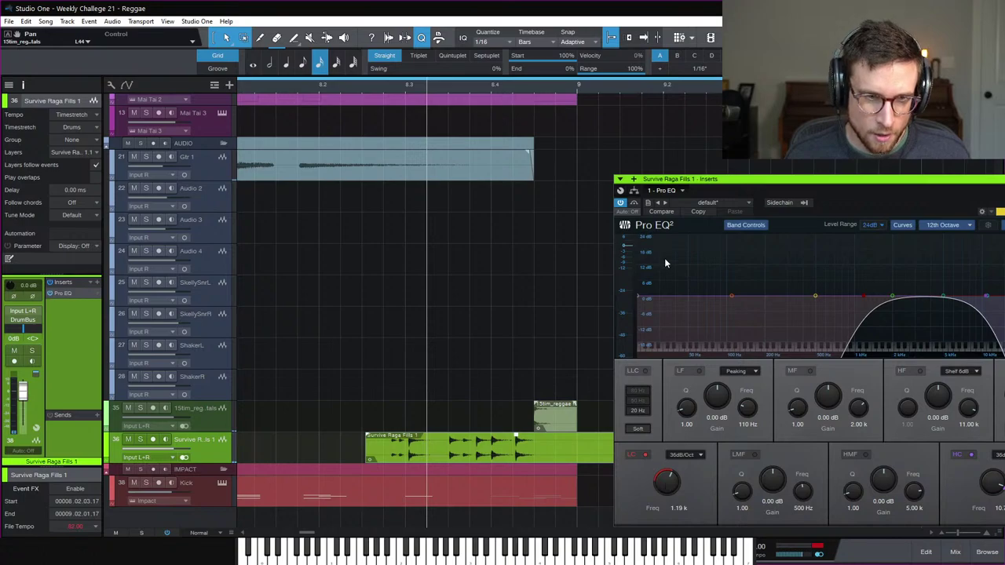
pyautogui.click(631, 214)
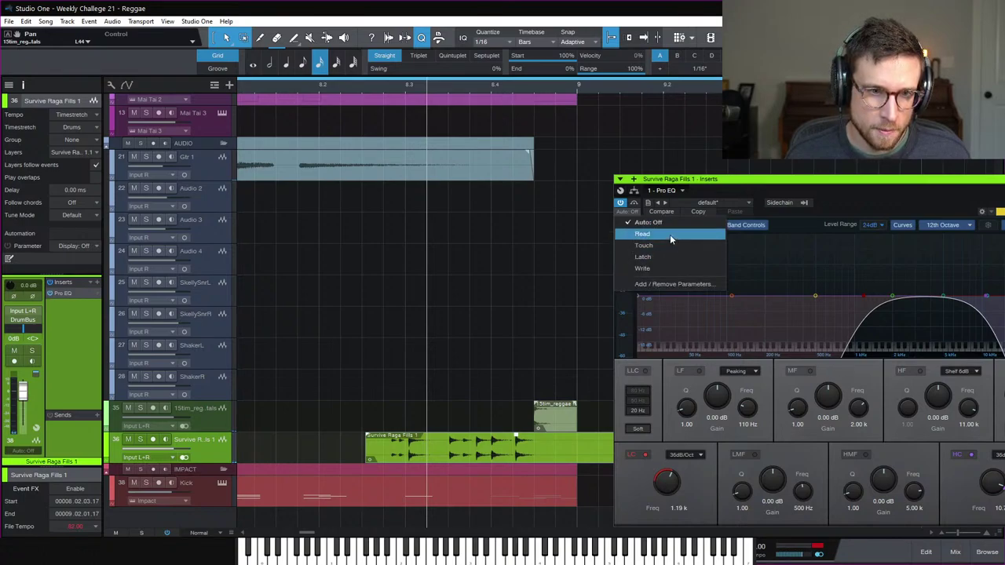
pyautogui.click(668, 245)
pyautogui.press('space')
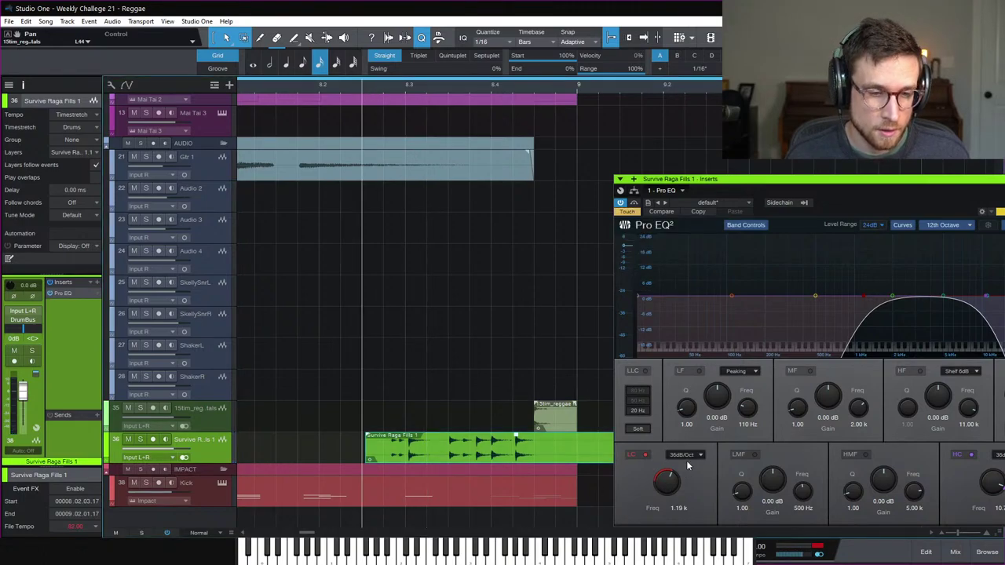
pyautogui.moveTo(666, 481); pyautogui.dragTo(666, 503)
pyautogui.press('space')
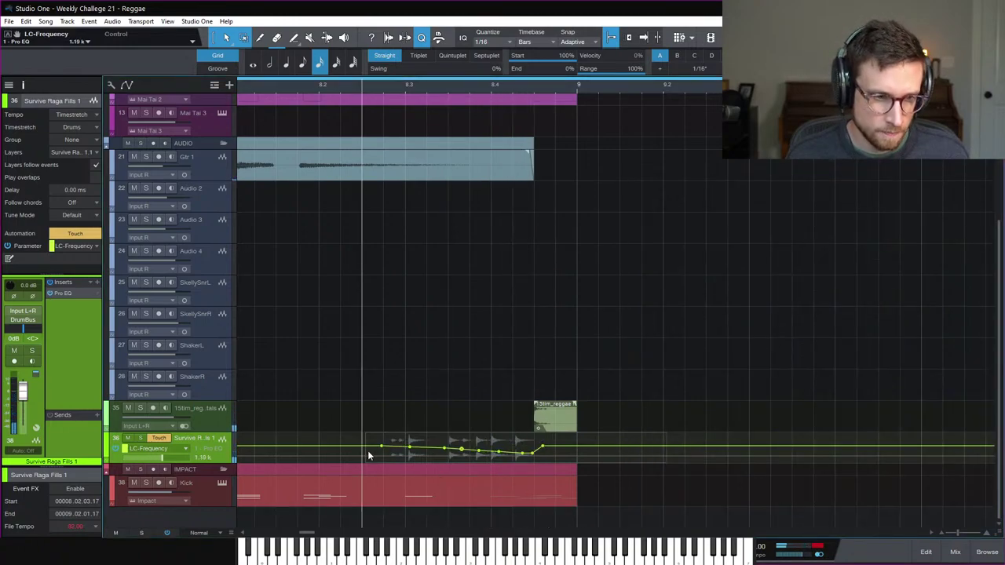
# Step: Switch the Survive Raga Fills 1 automation to Read and play back the low-cut sweep
pyautogui.click(161, 437)
pyautogui.click(161, 460)
pyautogui.press('e')
pyautogui.press('space')
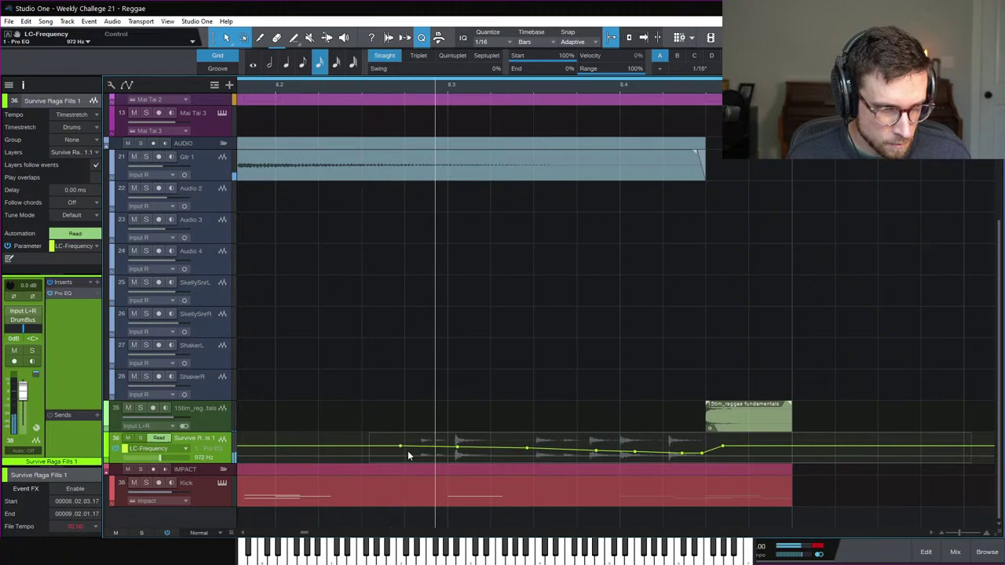
pyautogui.press('space')
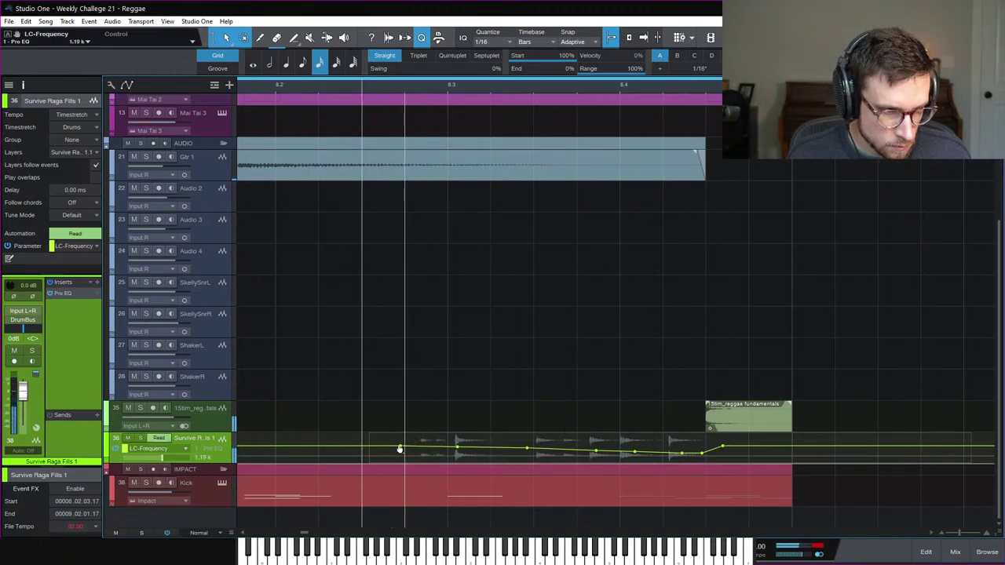
# Step: Simplify the fill's low-cut automation to a straight ramp from 8.3 down to 8.4.3, lower its end point, and hide the automation
pyautogui.moveTo(399, 449); pyautogui.dragTo(715, 458)
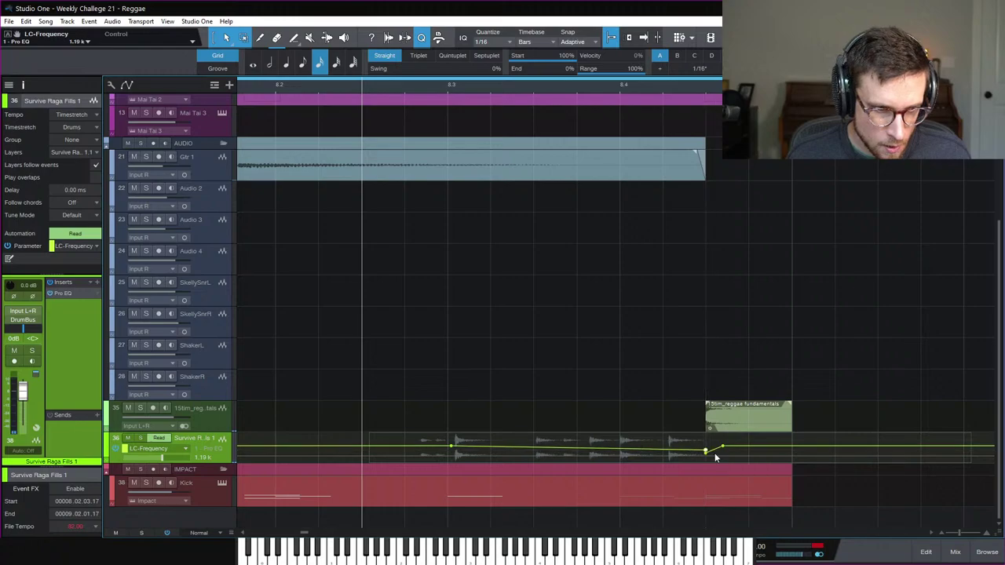
pyautogui.press('space')
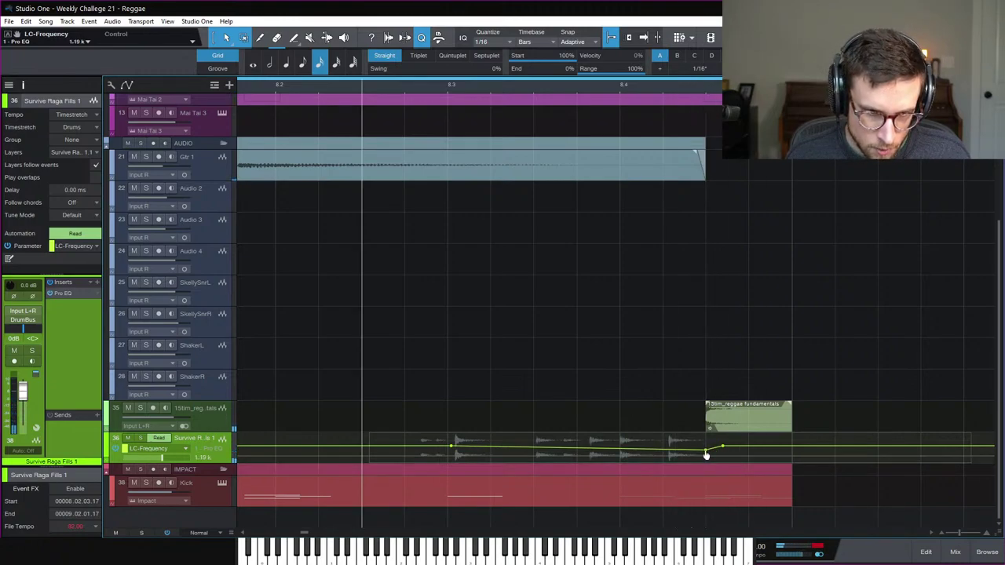
pyautogui.moveTo(705, 454); pyautogui.dragTo(705, 466)
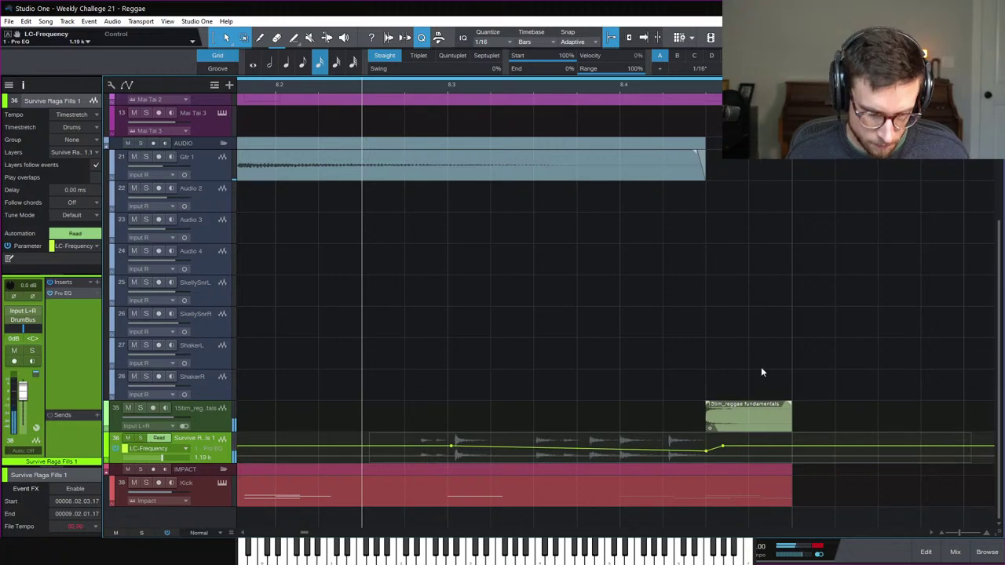
pyautogui.press('w')
pyautogui.press('w')
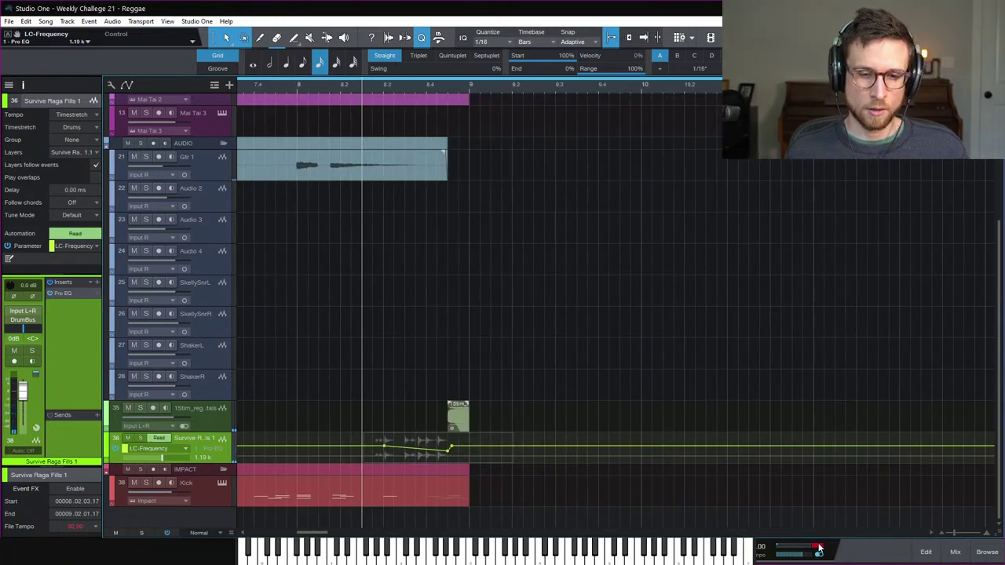
pyautogui.press('a')
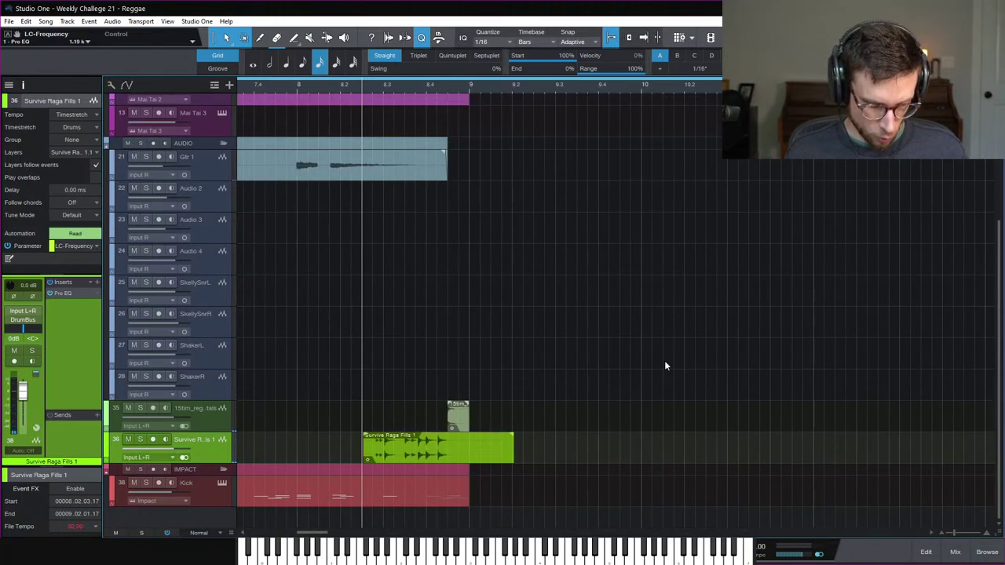
# Step: Trim the end of the Survive Raga Fills 1 event to 8.4.3 and audition the transition
pyautogui.moveTo(513, 457); pyautogui.dragTo(459, 463)
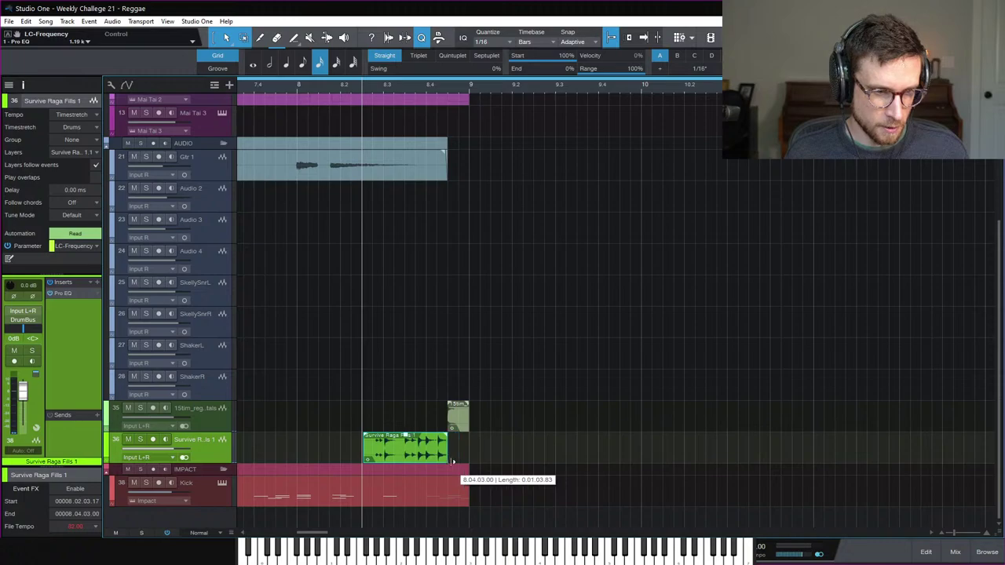
pyautogui.press('space')
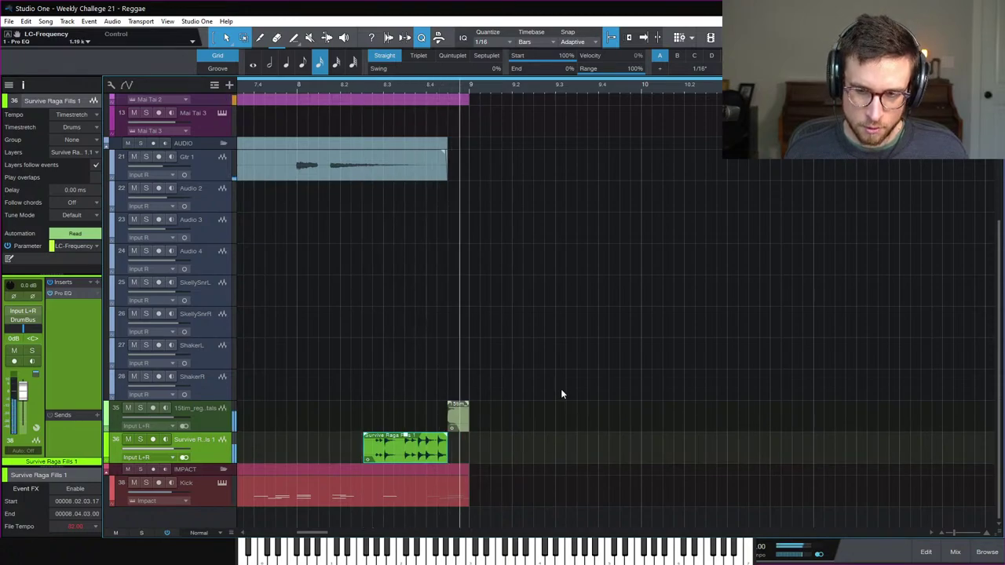
pyautogui.press('space')
# Step: Select all the full-band parts spanning bars 17 to 25 and move them together to start at bar 9
pyautogui.press('w')
pyautogui.press('w')
pyautogui.scroll(3, 665, 204)
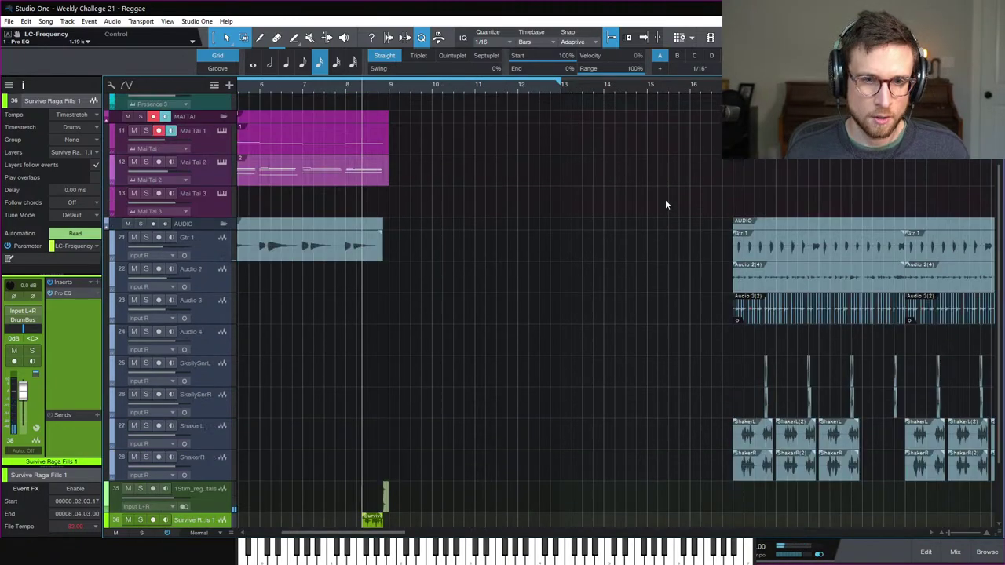
pyautogui.scroll(2, 665, 201)
pyautogui.hscroll(5, 777, 161)
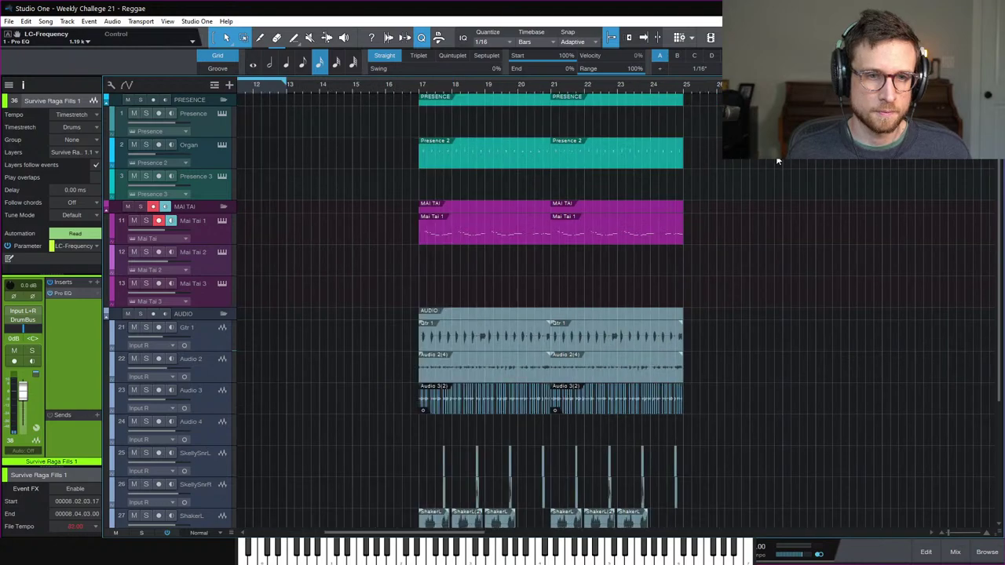
pyautogui.press('w')
pyautogui.moveTo(746, 526); pyautogui.dragTo(761, 511)
pyautogui.moveTo(783, 508); pyautogui.dragTo(478, 134)
pyautogui.moveTo(524, 161); pyautogui.dragTo(391, 168)
pyautogui.scroll(-5, 562, 267)
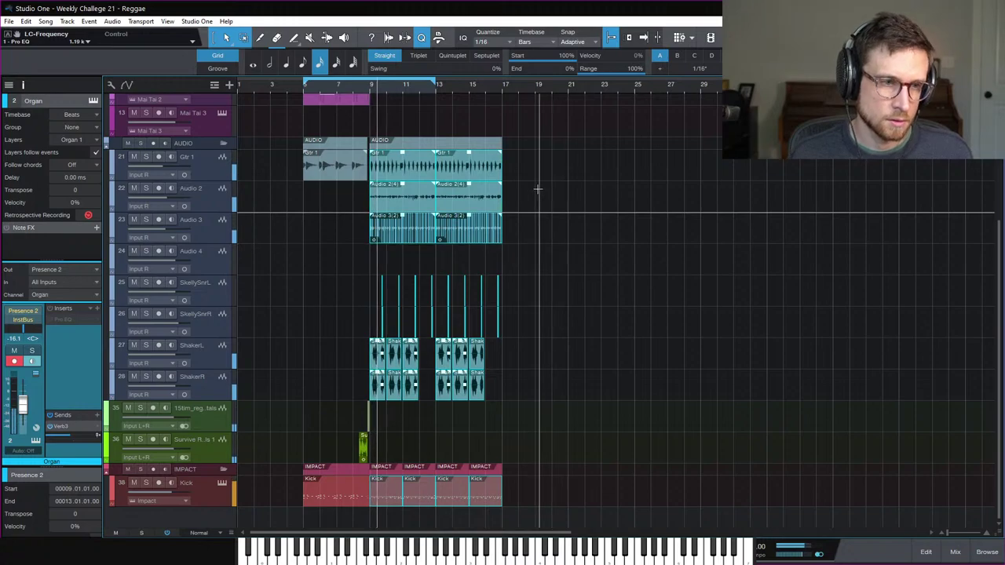
# Step: Restart playback from bar 5 with looping turned off, deselect the moved parts, and save the song
pyautogui.press('space')
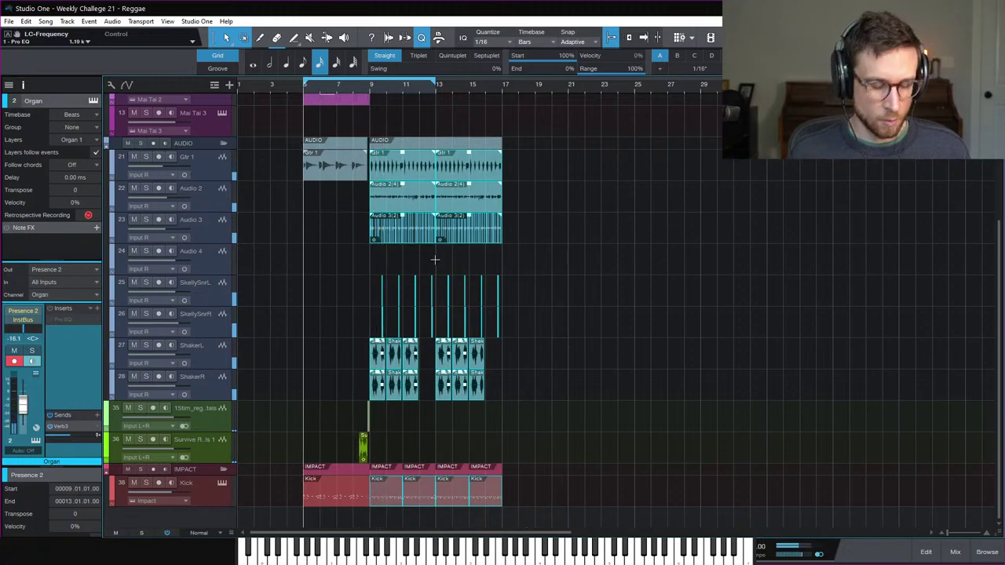
pyautogui.press('space')
pyautogui.press('KP_Divide')
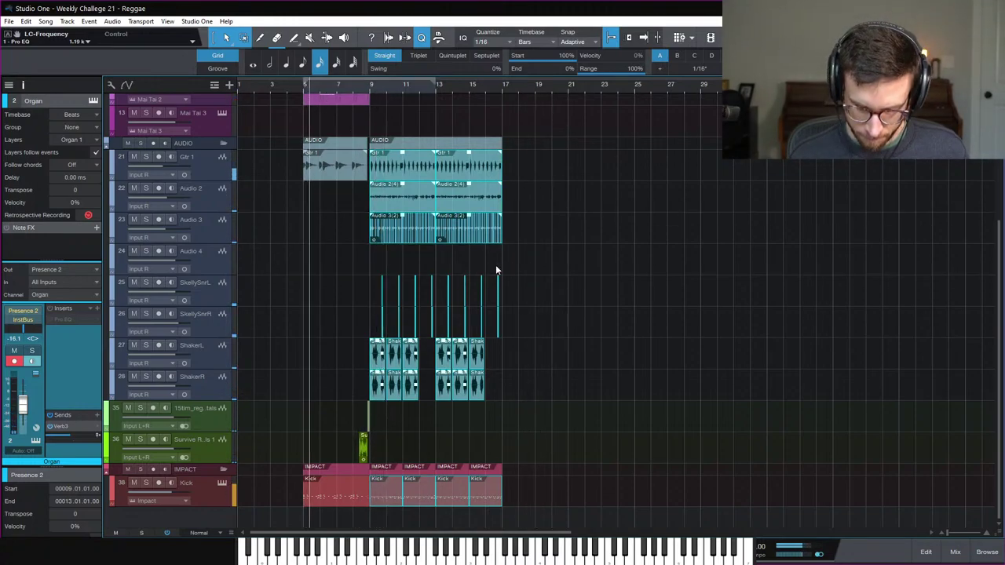
pyautogui.click(553, 268)
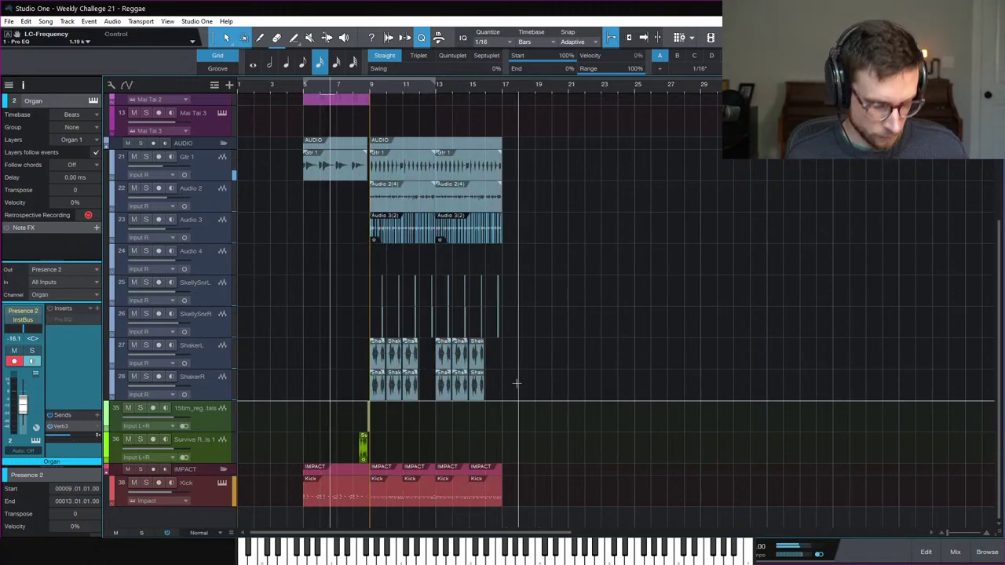
pyautogui.hotkey('ctrl', 's')
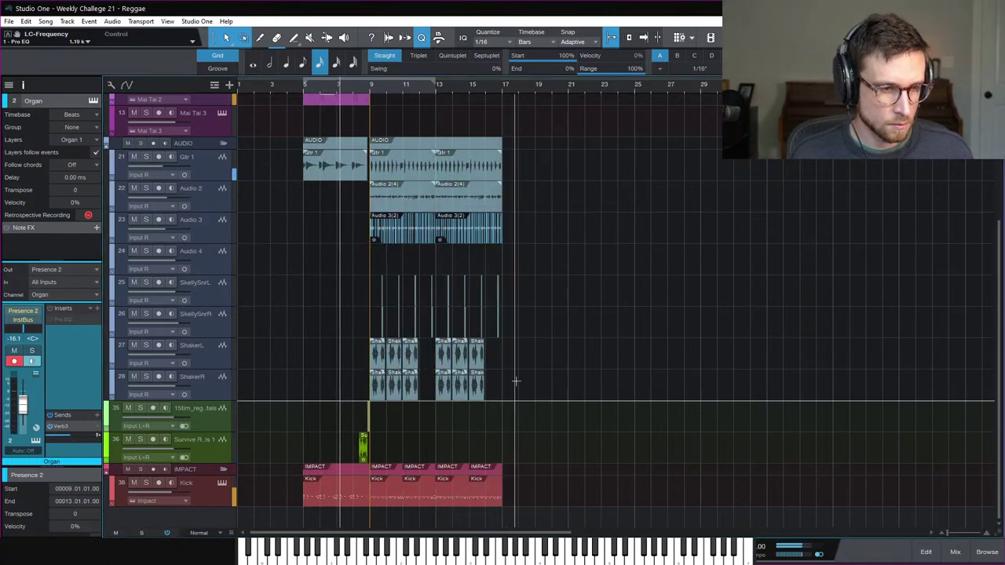
# Step: Listen to the intro and its transition into the full section at bar 9, then replay from bar 5
pyautogui.scroll(4, 548, 369)
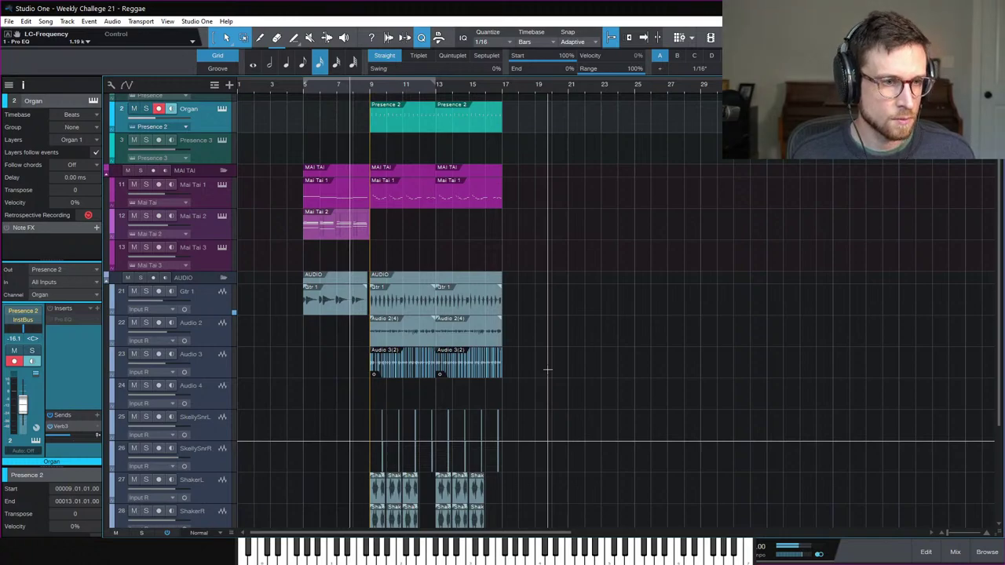
pyautogui.scroll(-2, 549, 369)
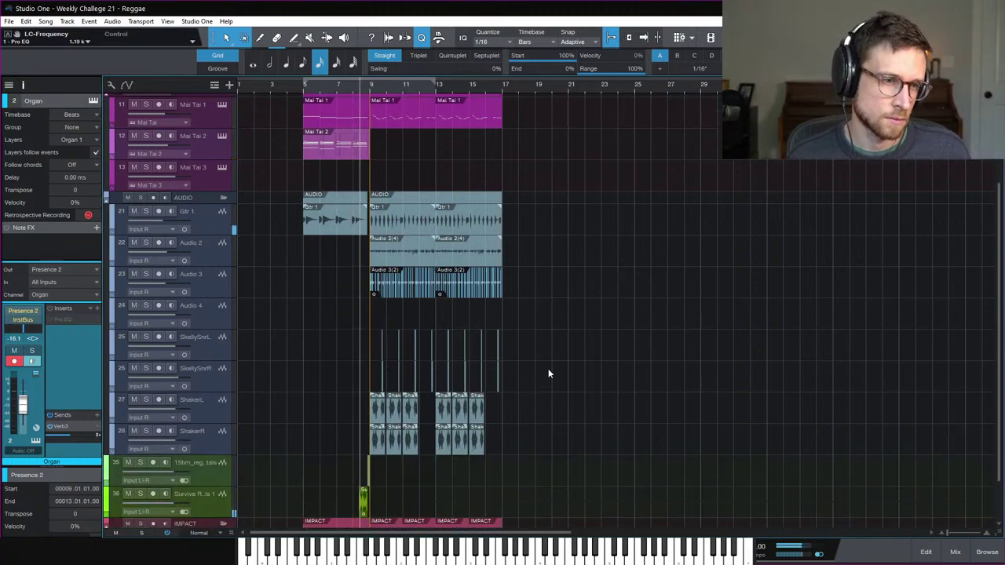
pyautogui.scroll(1, 548, 369)
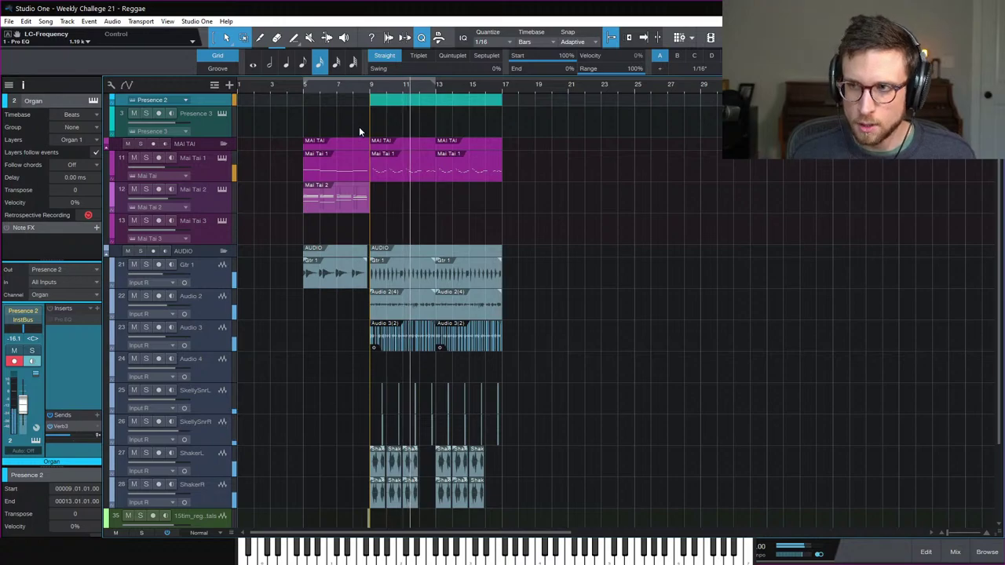
pyautogui.scroll(-3, 398, 202)
pyautogui.scroll(-1, 398, 199)
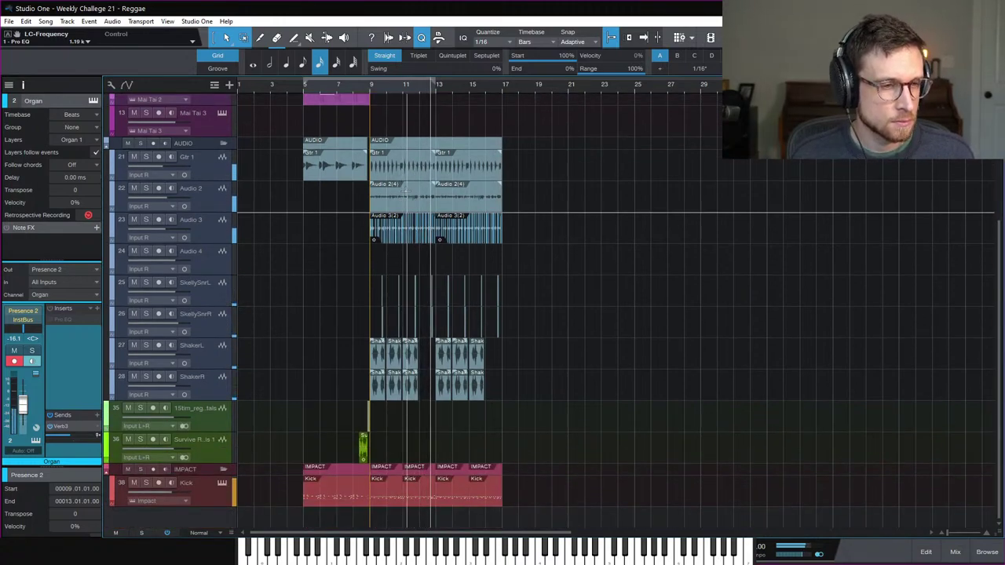
pyautogui.click(301, 87)
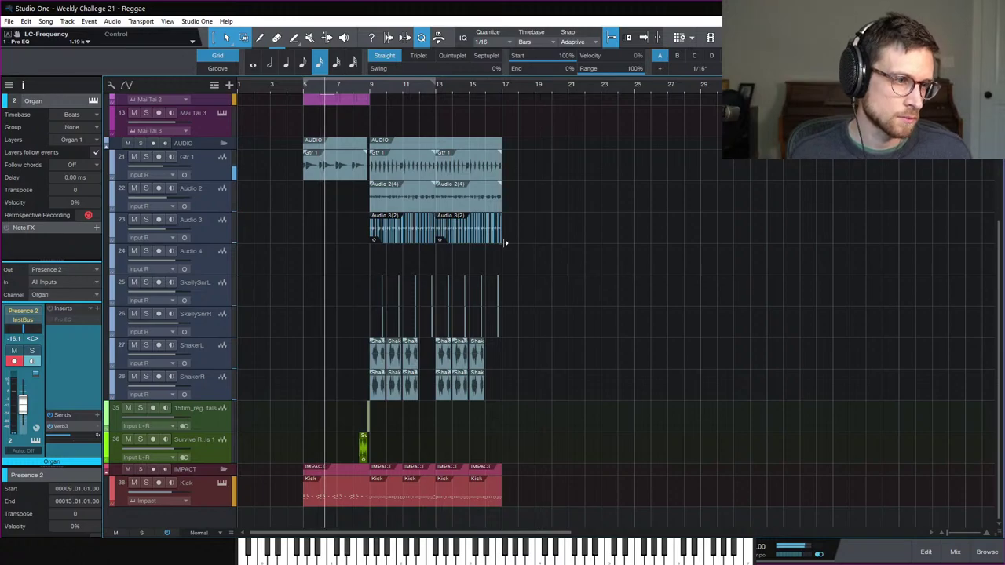
# Step: Show an automation envelope for the Verb3 send level on the Gtr 1 track
pyautogui.scroll(3, 320, 214)
pyautogui.click(210, 207)
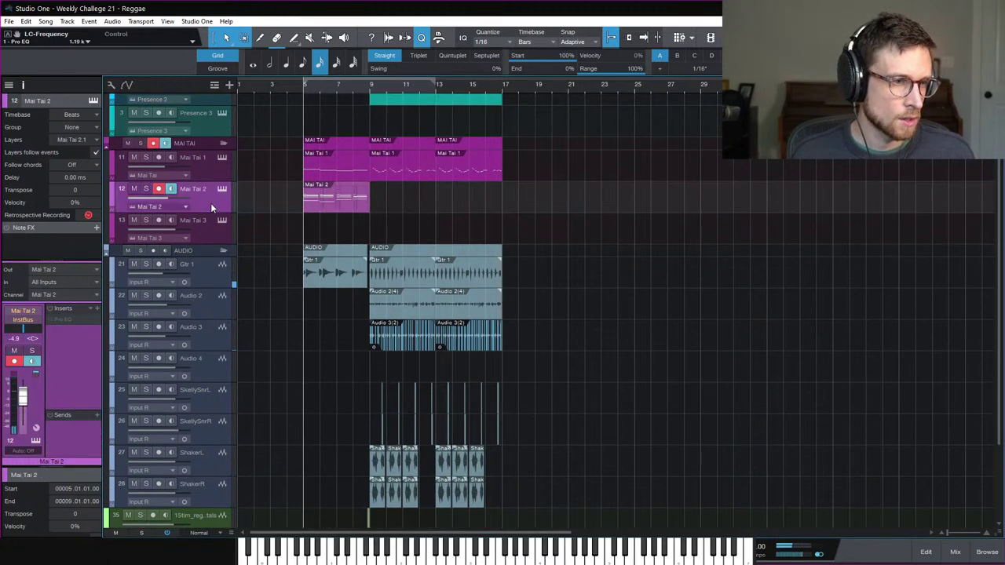
pyautogui.scroll(2, 352, 207)
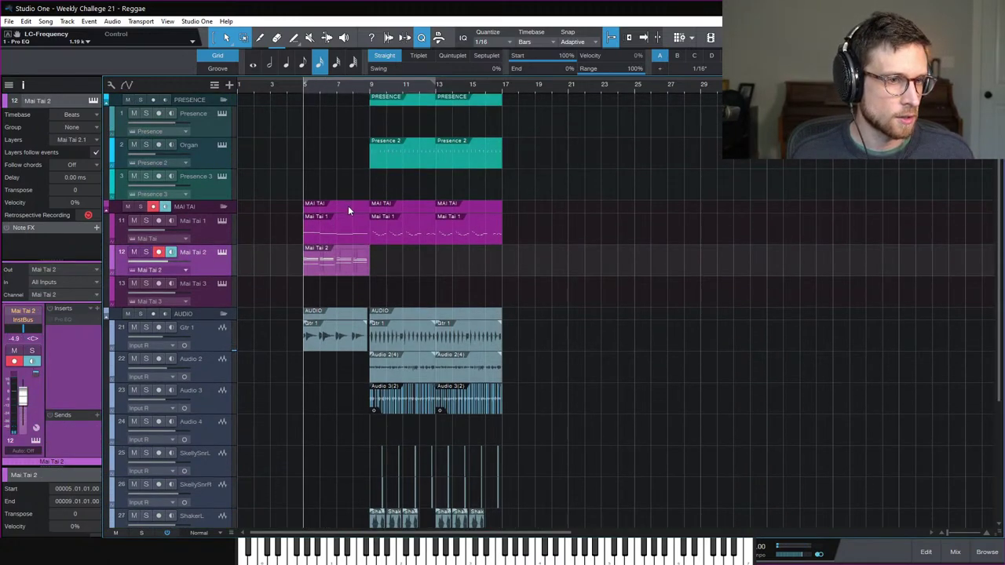
pyautogui.scroll(-2, 337, 265)
pyautogui.click(210, 265)
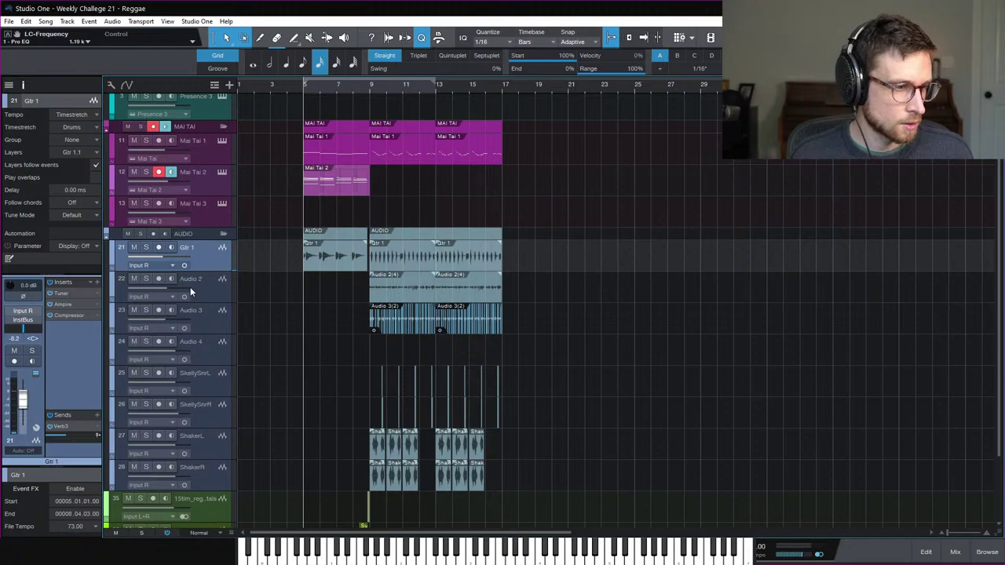
pyautogui.rightClick(64, 437)
pyautogui.click(118, 467)
# Step: Add Verb3 send automation points on Gtr 1 just before bars 5 and 9, raise the level between them, audition it, and hide the automation
pyautogui.press('e')
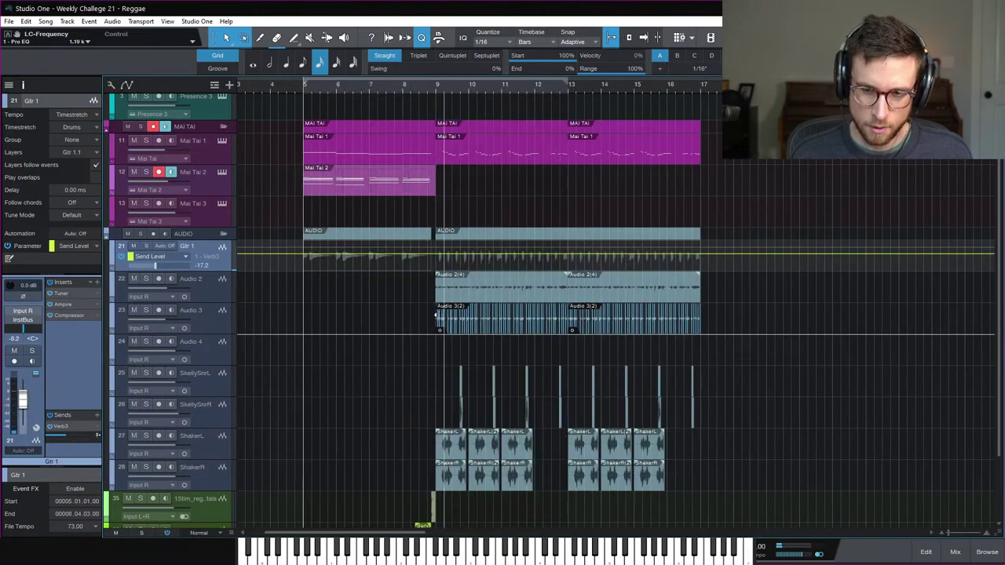
pyautogui.press('e')
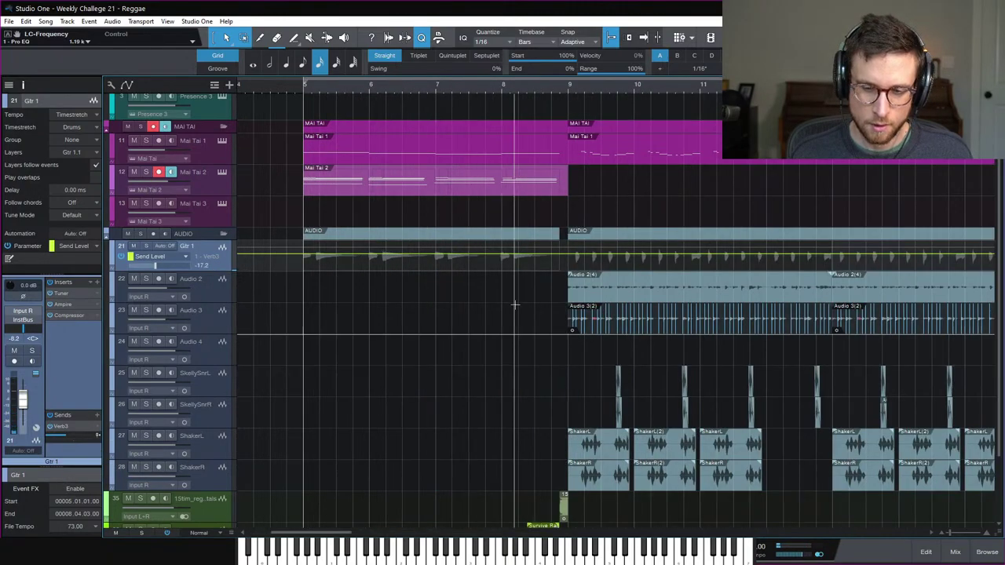
pyautogui.click(283, 254)
pyautogui.click(563, 255)
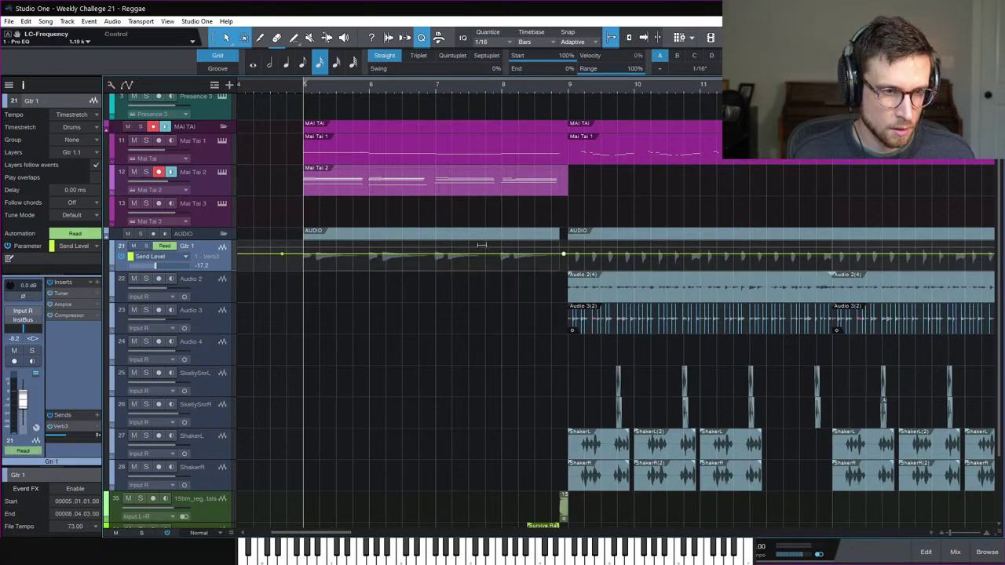
pyautogui.moveTo(482, 245); pyautogui.dragTo(484, 238)
pyautogui.press('space')
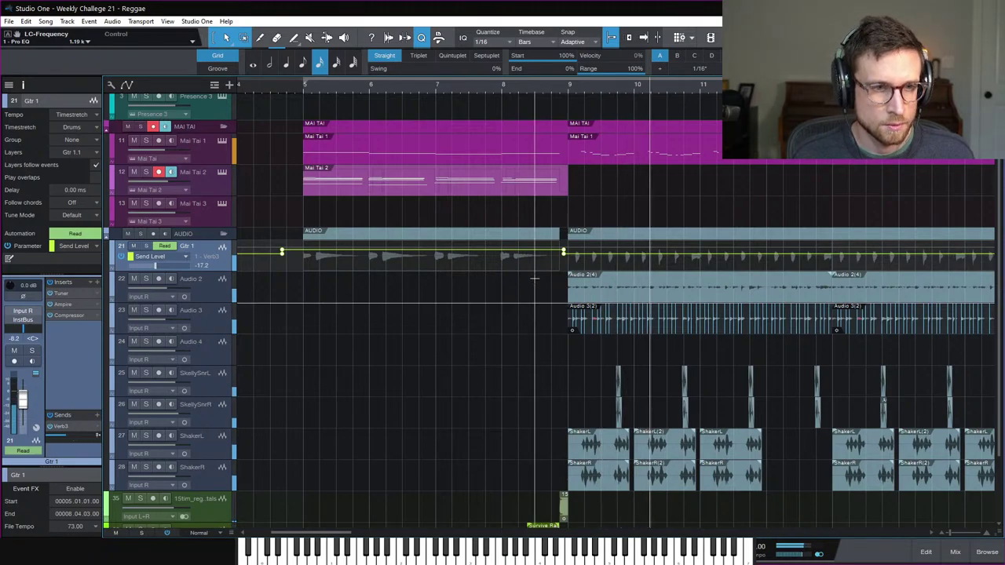
pyautogui.press('a')
pyautogui.click(304, 91)
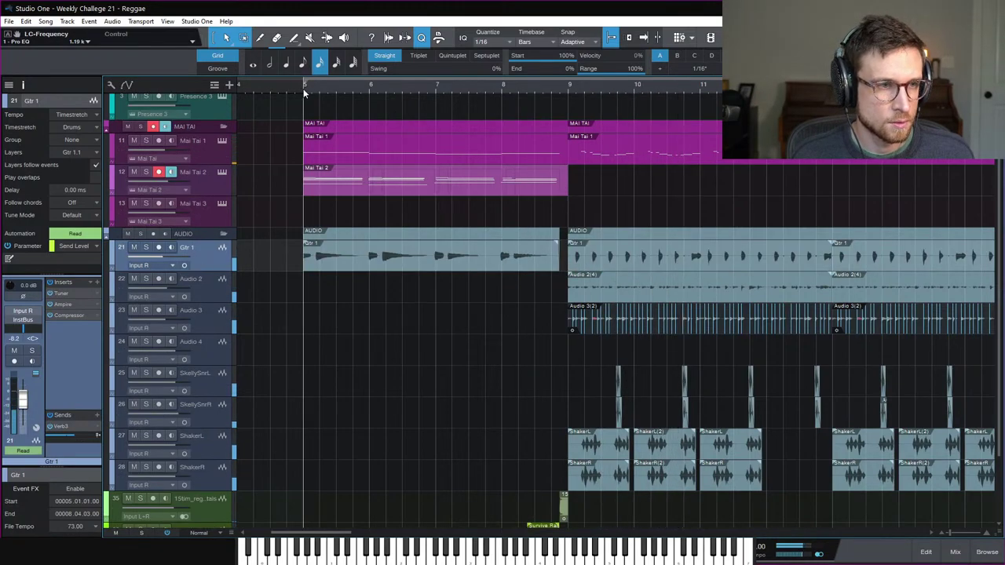
# Step: Set the velocity of the intro's Snare Drum 2 notes in the Kick part to 82%, close the note editor, and save the song
pyautogui.scroll(-3, 465, 385)
pyautogui.doubleClick(350, 494)
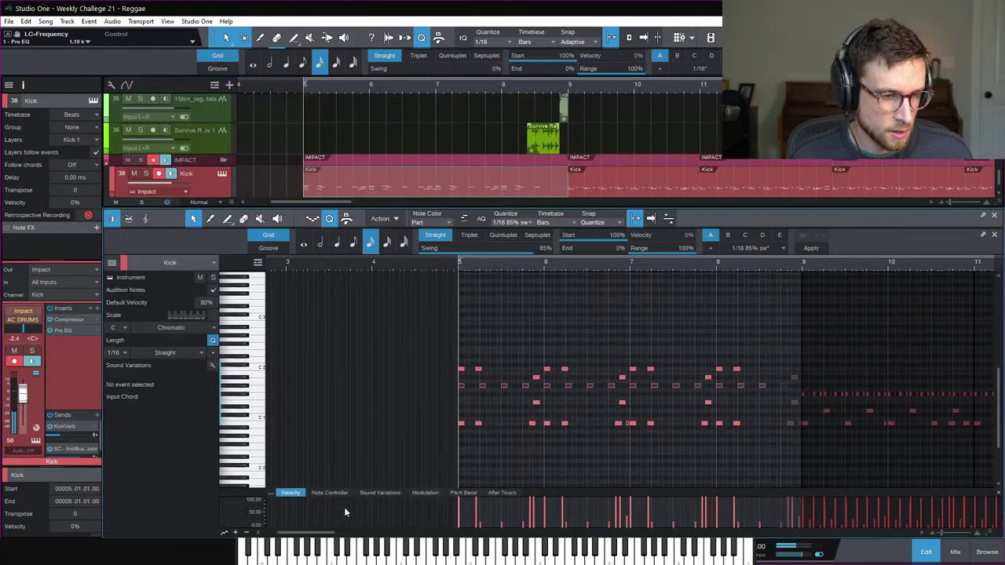
pyautogui.moveTo(433, 435); pyautogui.dragTo(780, 433)
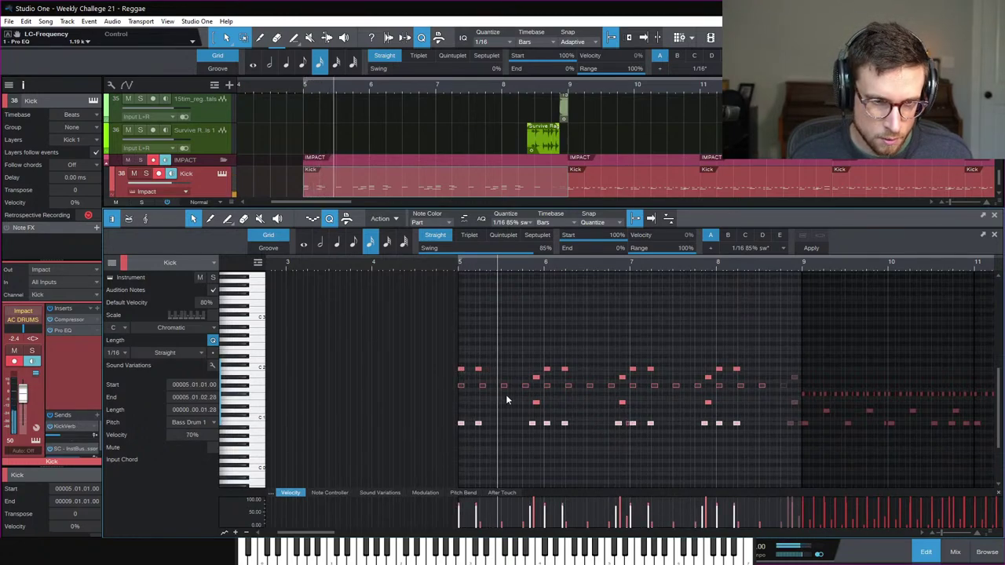
pyautogui.moveTo(510, 400); pyautogui.dragTo(734, 407)
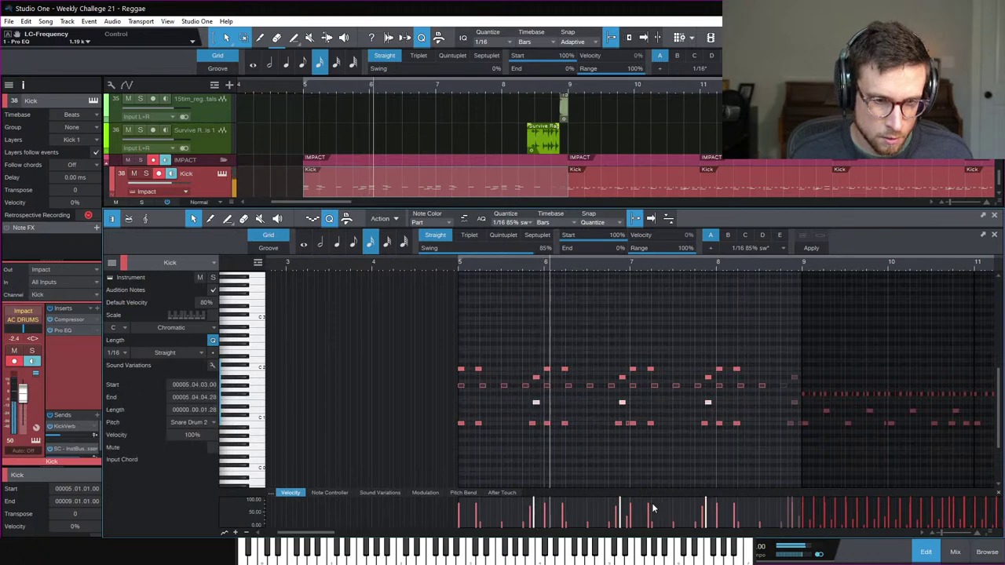
pyautogui.moveTo(623, 506); pyautogui.dragTo(619, 511)
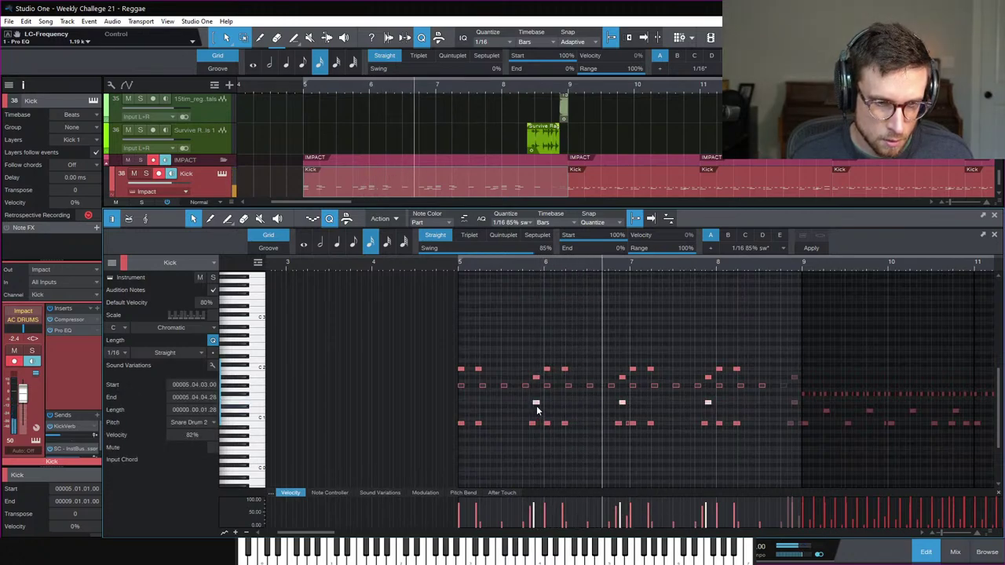
pyautogui.click(714, 448)
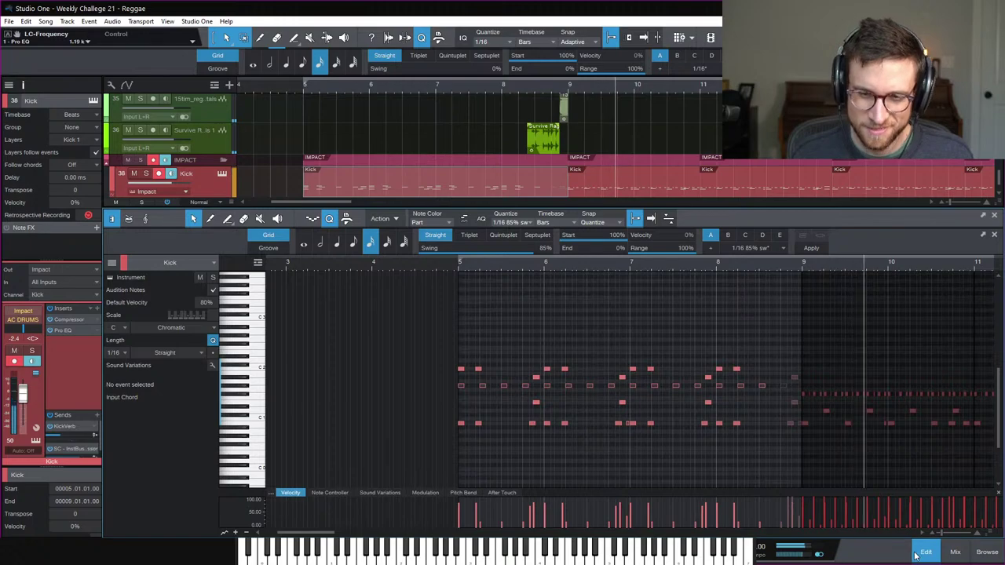
pyautogui.press('F2')
pyautogui.hotkey('ctrl', 's')
# Step: Listen to the transition from bar 8 into the full section at bar 9, then restart playback just before bar 5
pyautogui.click(539, 293)
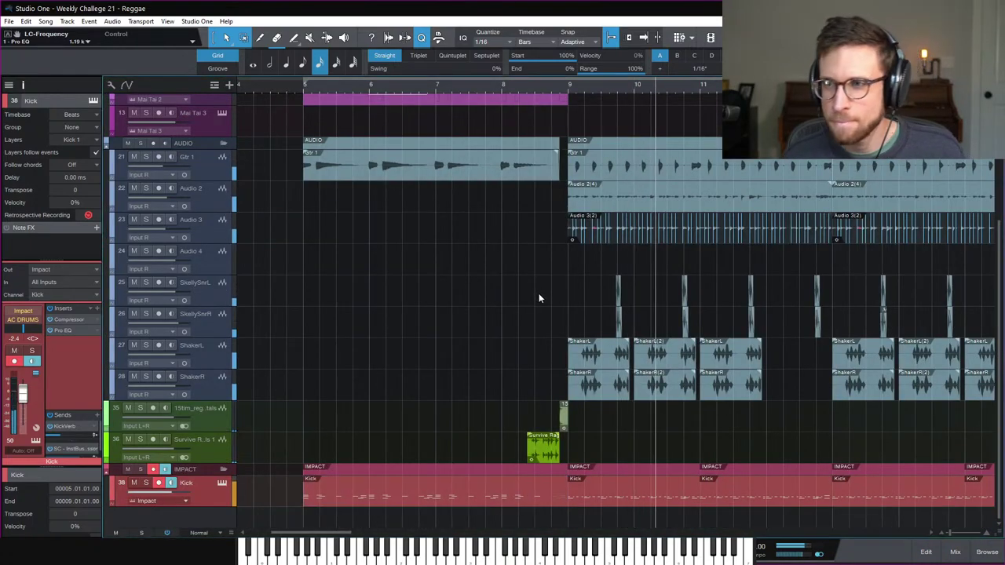
pyautogui.press('space')
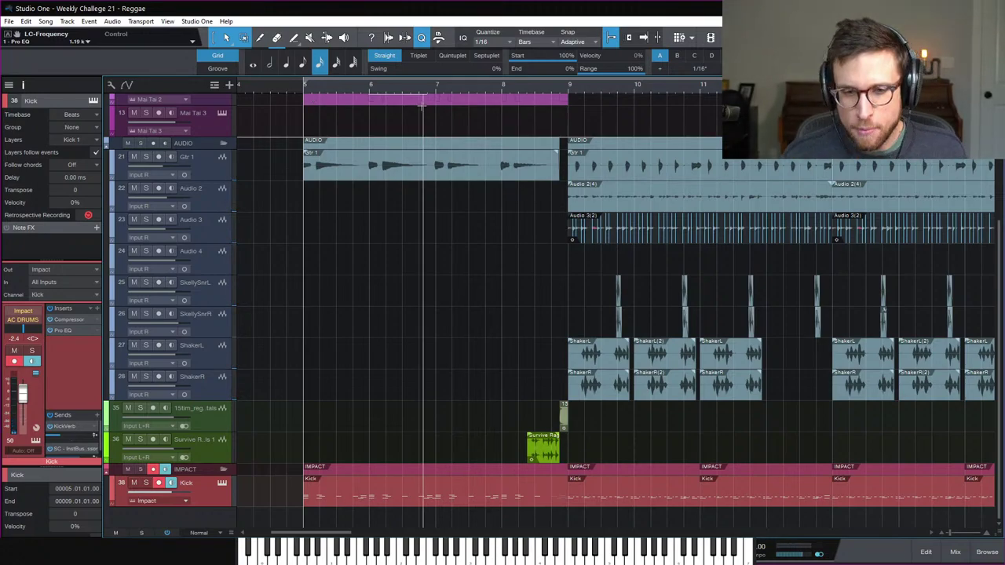
pyautogui.click(502, 90)
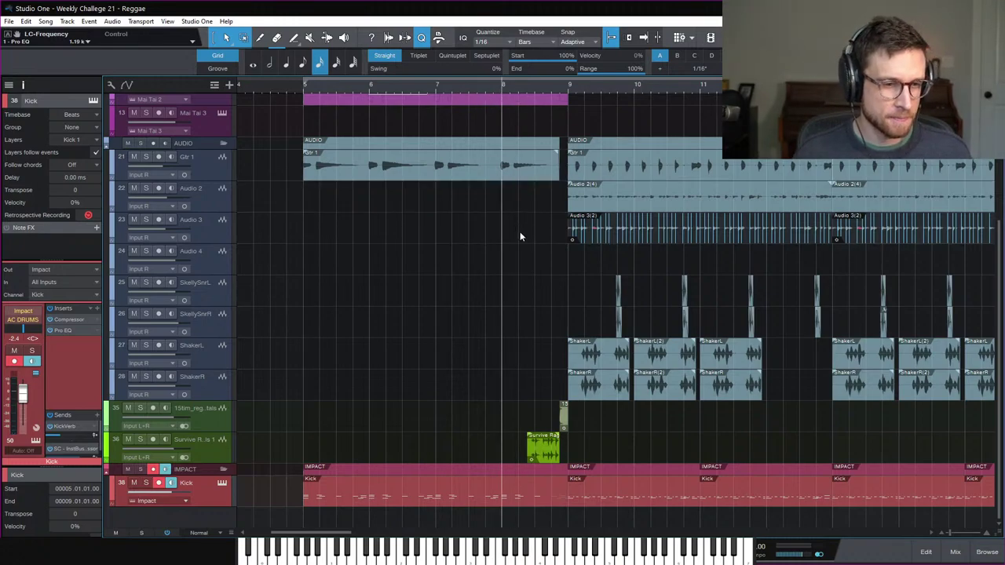
pyautogui.press('space')
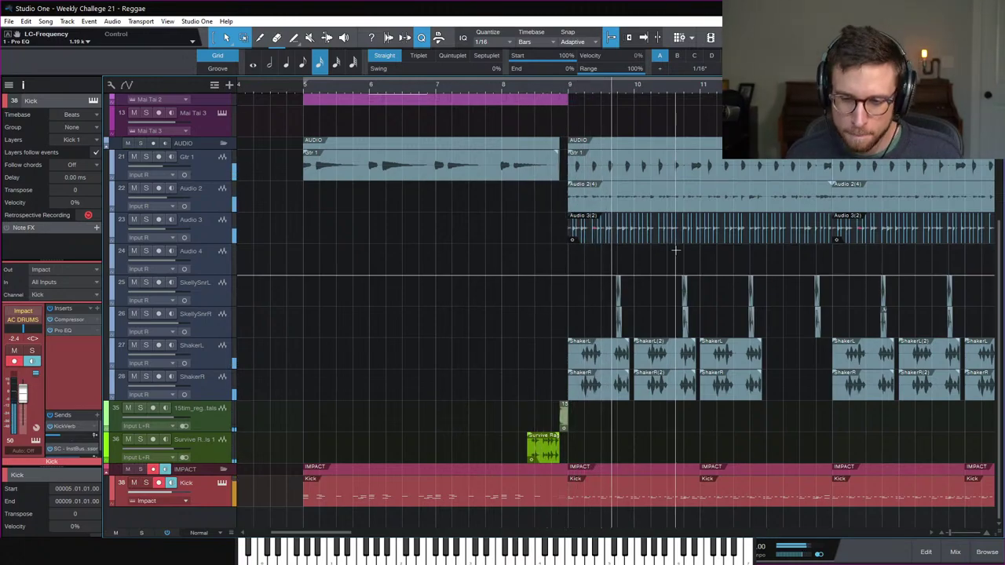
pyautogui.press('space')
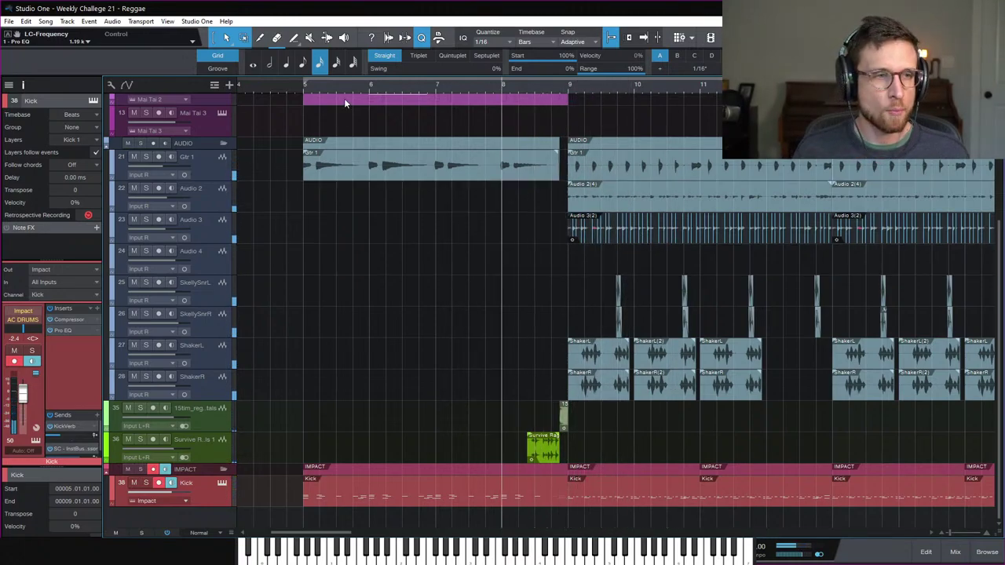
pyautogui.click(299, 88)
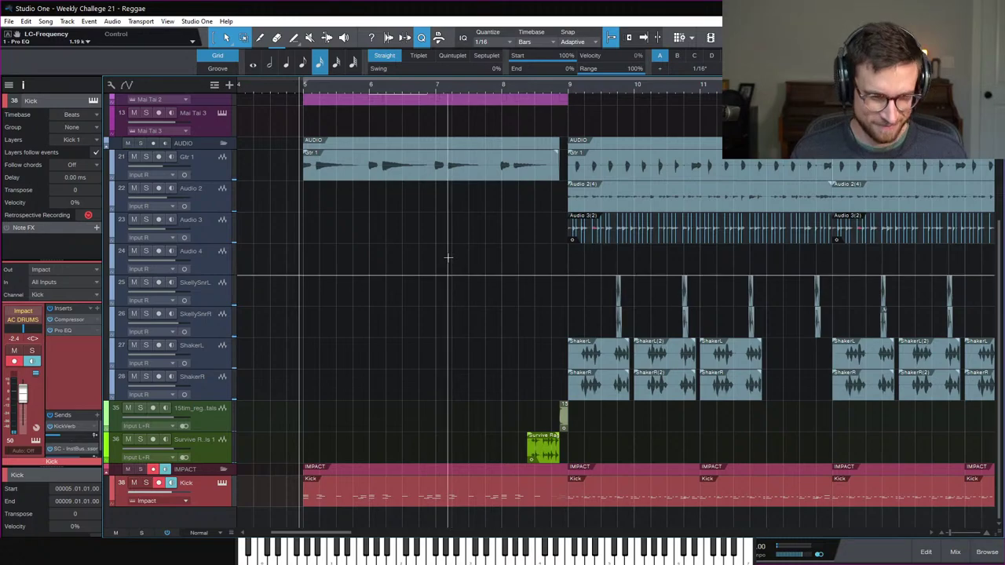
pyautogui.press('space')
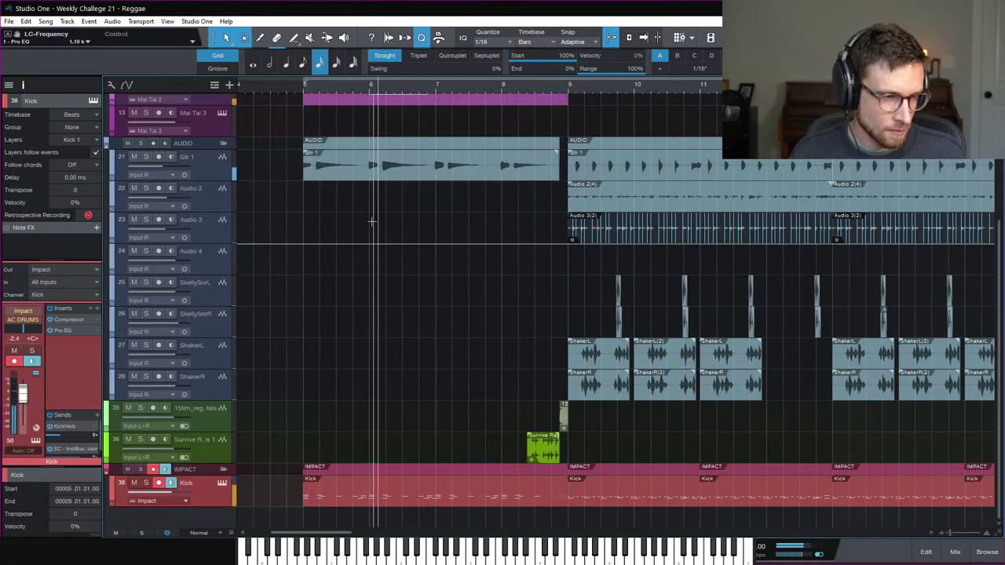
# Step: Slightly lower the clip volume of the Gtr 1 intro event spanning bars 5 to 9
pyautogui.scroll(3, 343, 248)
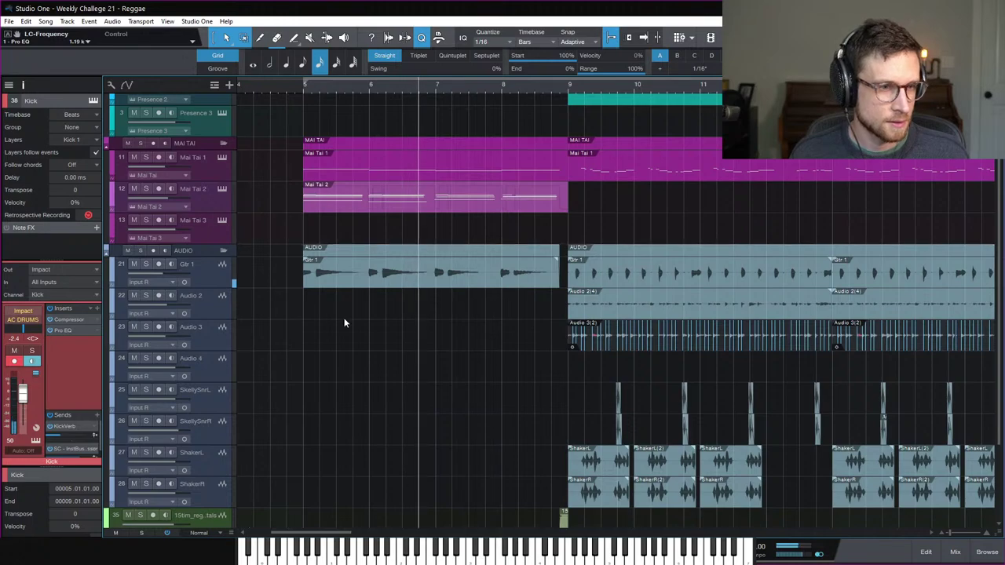
pyautogui.click(440, 262)
pyautogui.moveTo(431, 260); pyautogui.dragTo(431, 263)
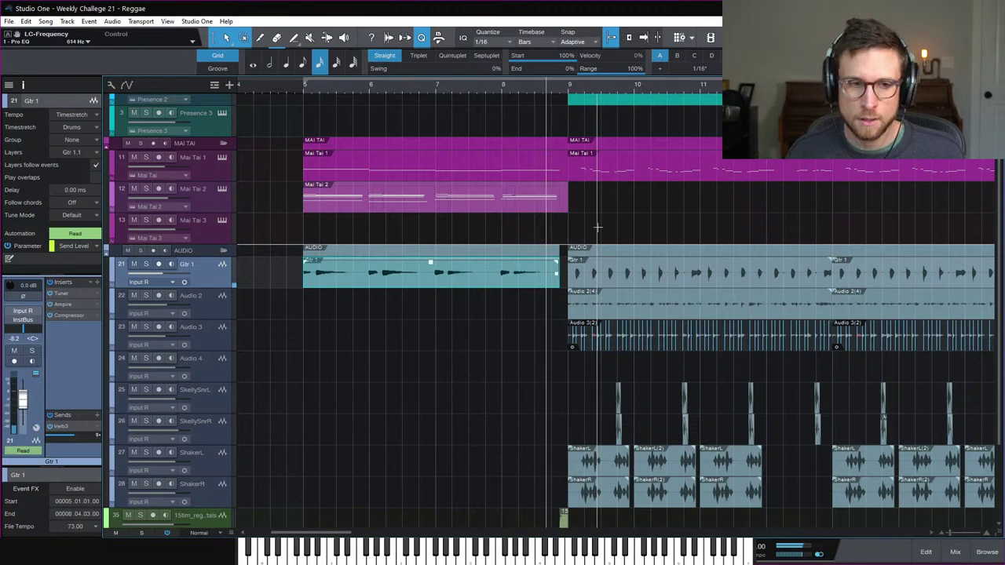
# Step: Raise the volume of the 15tim_reggae fundamentals fill track to +2.8 dB
pyautogui.scroll(-1, 555, 354)
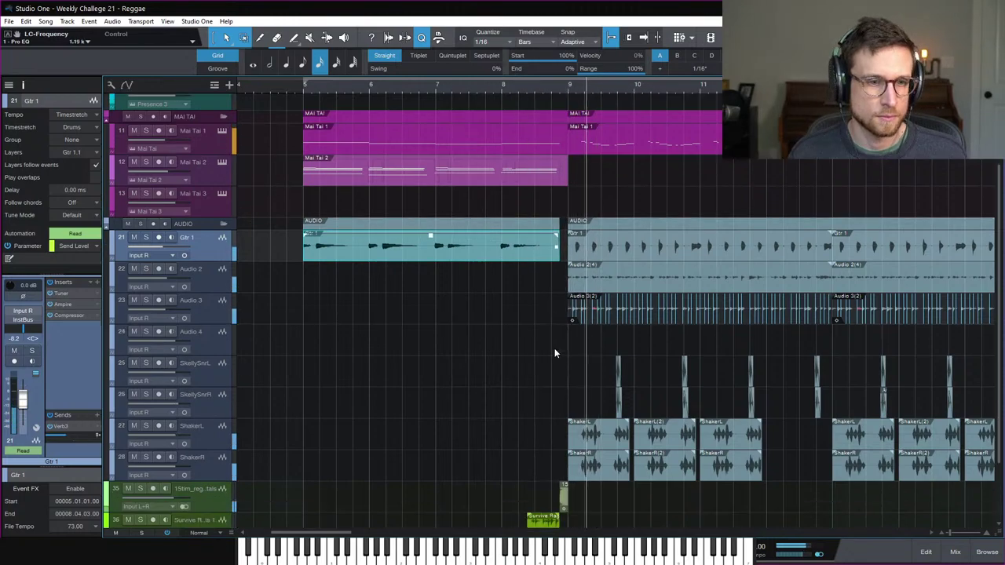
pyautogui.scroll(-3, 554, 353)
pyautogui.click(208, 422)
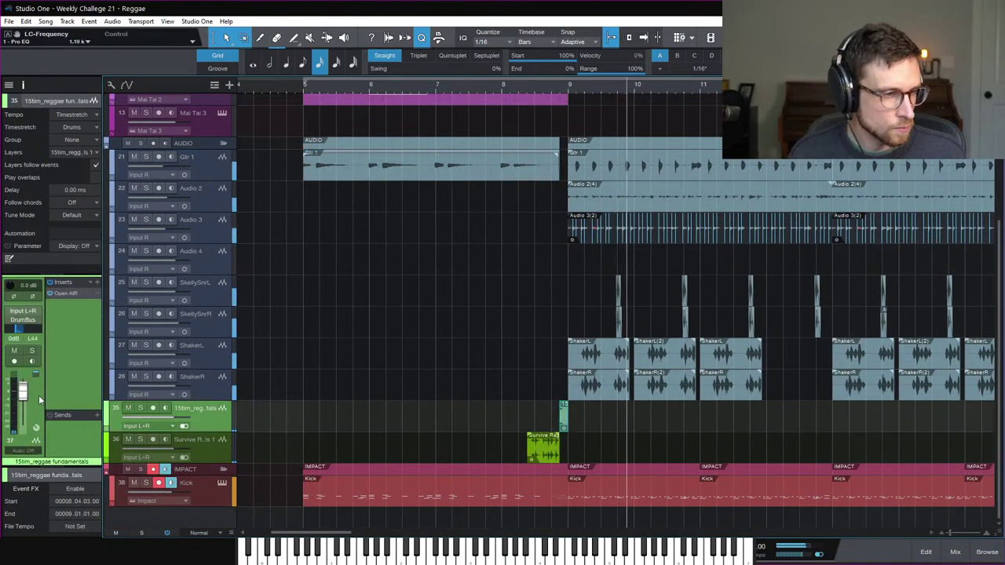
pyautogui.moveTo(23, 390); pyautogui.dragTo(23, 384)
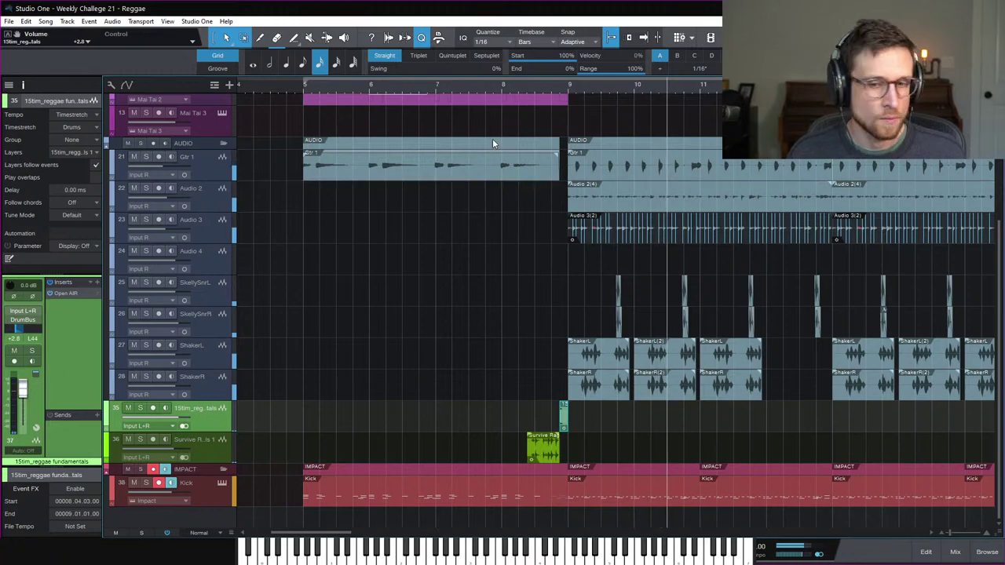
# Step: Listen from about bar 7 through the full-band section, then replay the arrangement from just before bar 5
pyautogui.press('space')
pyautogui.click(468, 90)
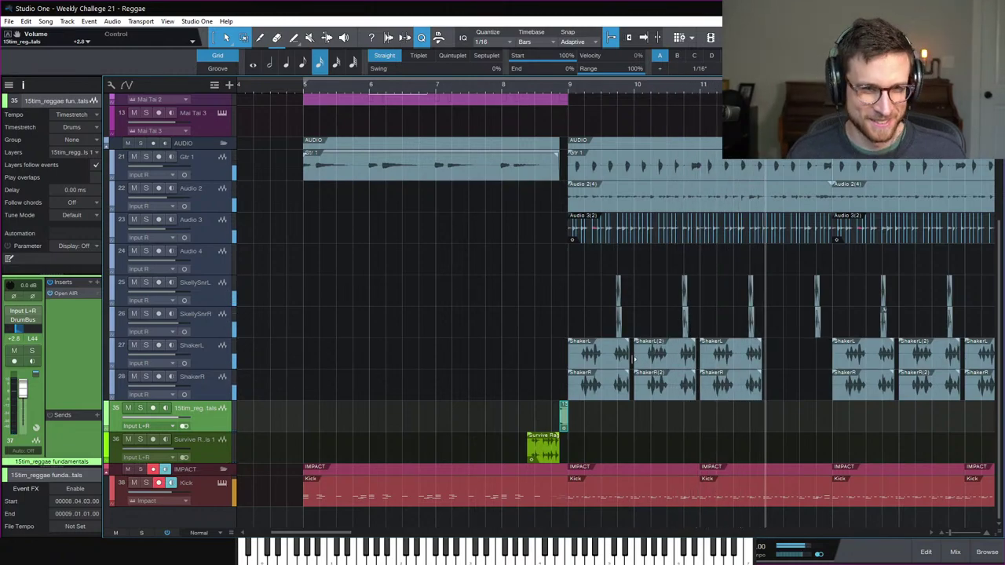
pyautogui.hscroll(3, 691, 385)
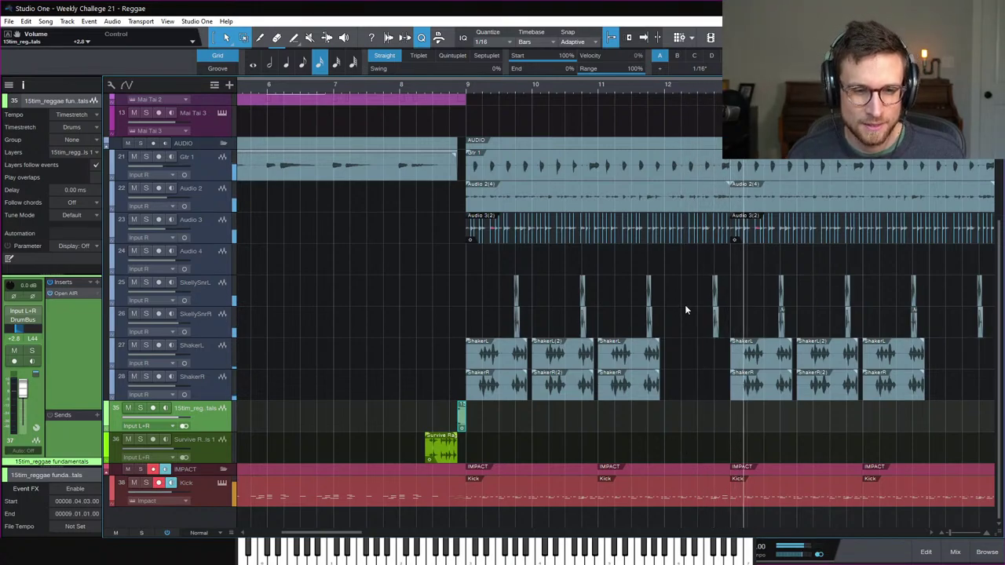
pyautogui.press('w')
pyautogui.scroll(3, 665, 343)
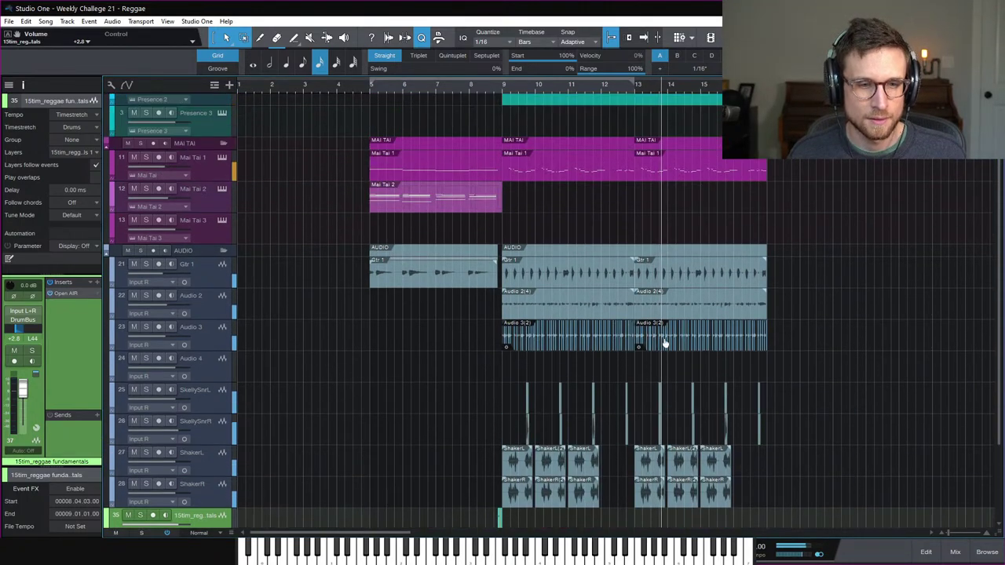
pyautogui.scroll(-3, 665, 343)
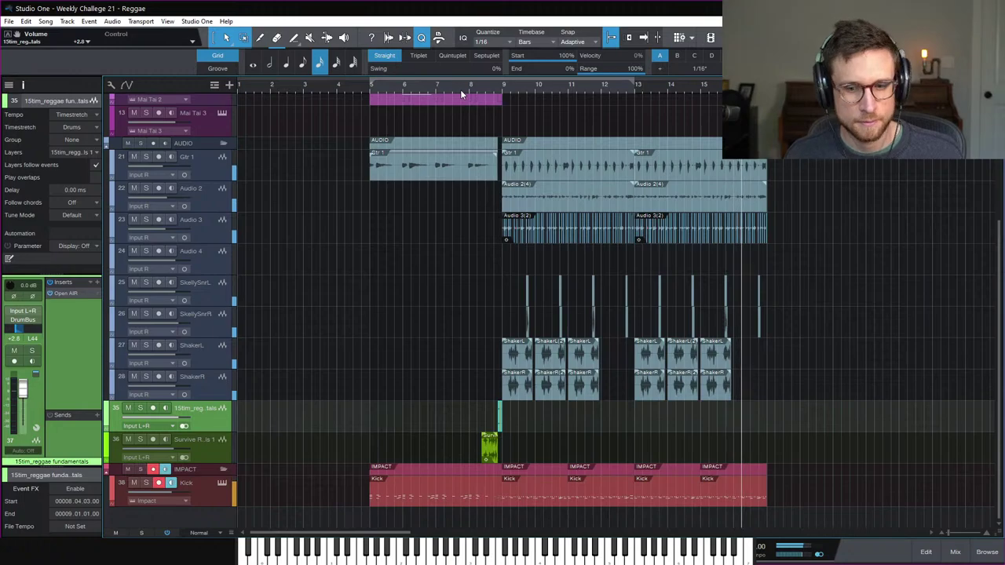
pyautogui.click(363, 89)
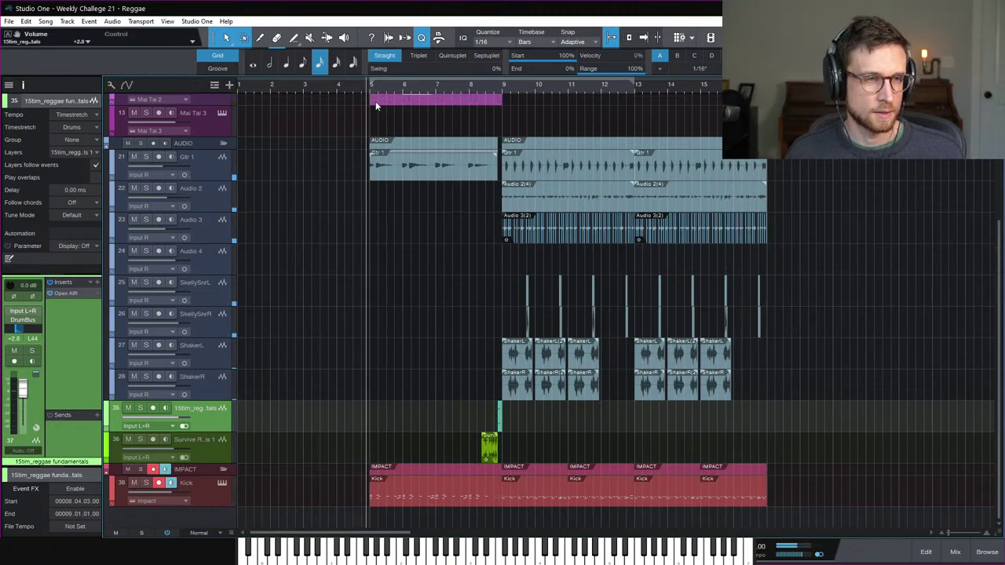
pyautogui.scroll(5, 427, 228)
pyautogui.scroll(-5, 440, 230)
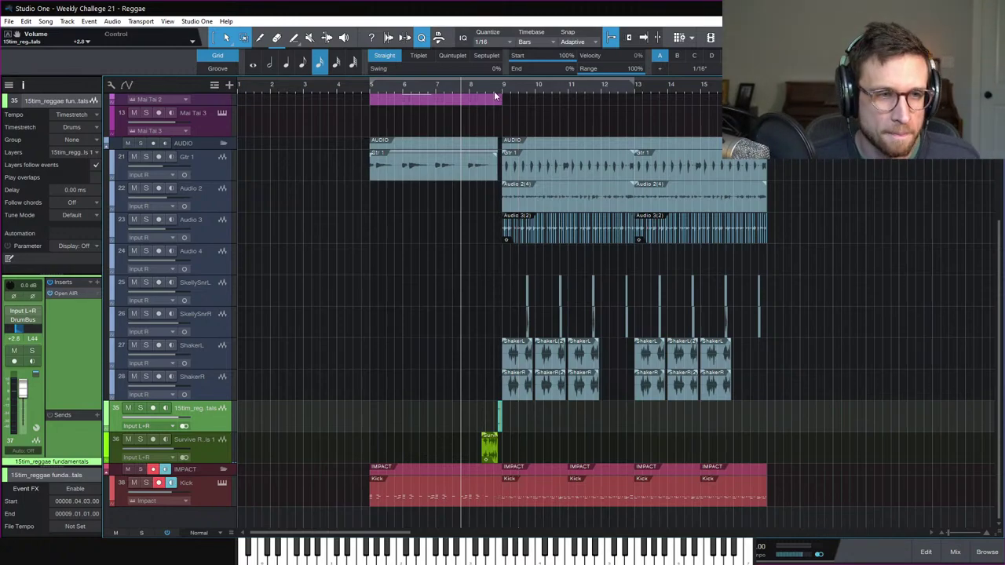
# Step: Select the Audio 4 track for recording and play the arrangement from shortly before bar 8
pyautogui.click(470, 92)
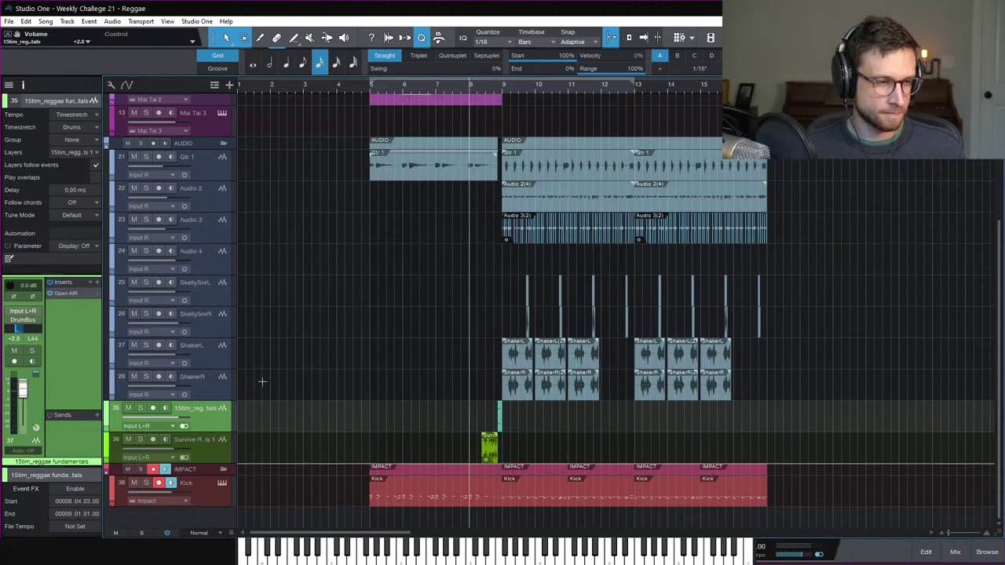
pyautogui.click(217, 263)
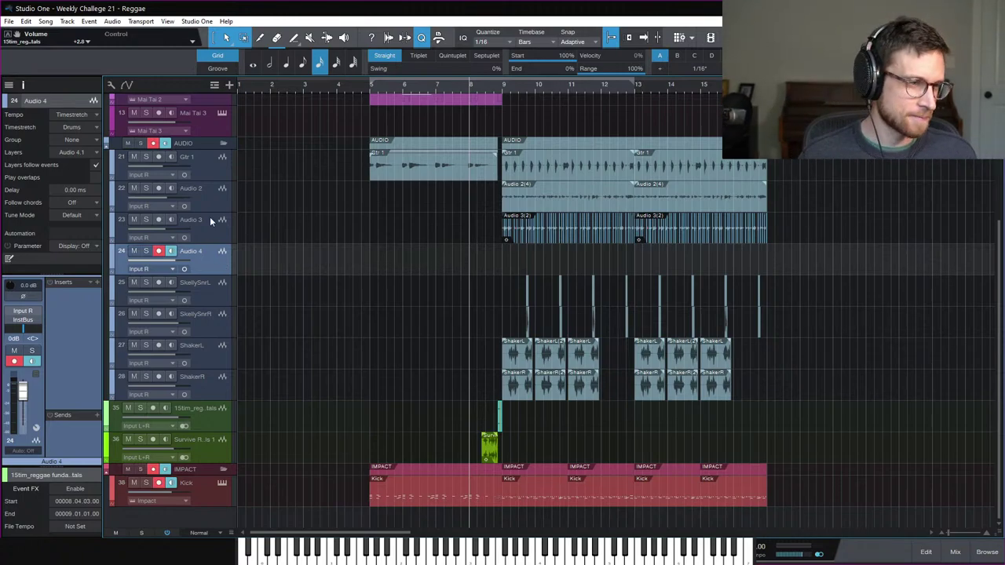
pyautogui.click(462, 87)
pyautogui.press('space')
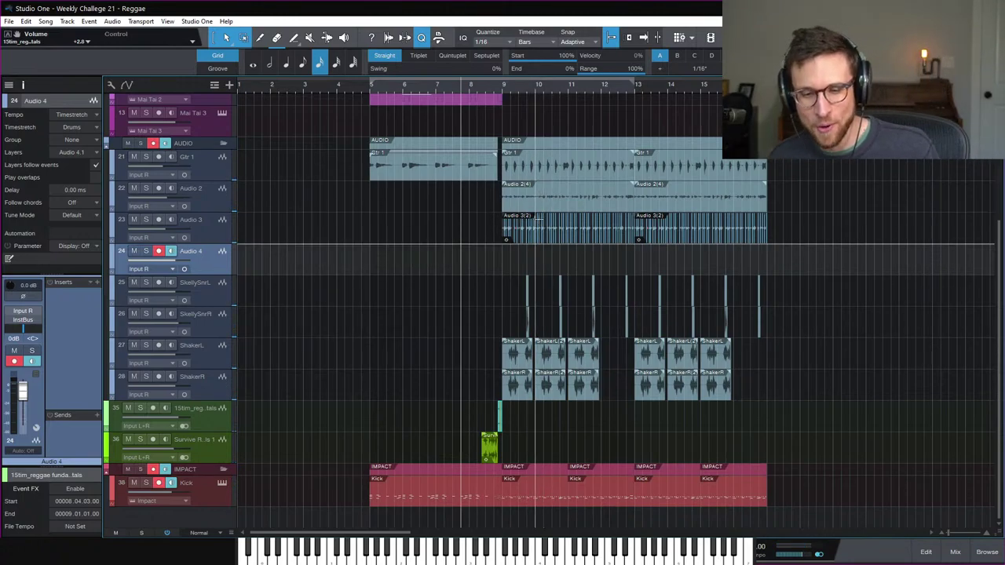
pyautogui.press('space')
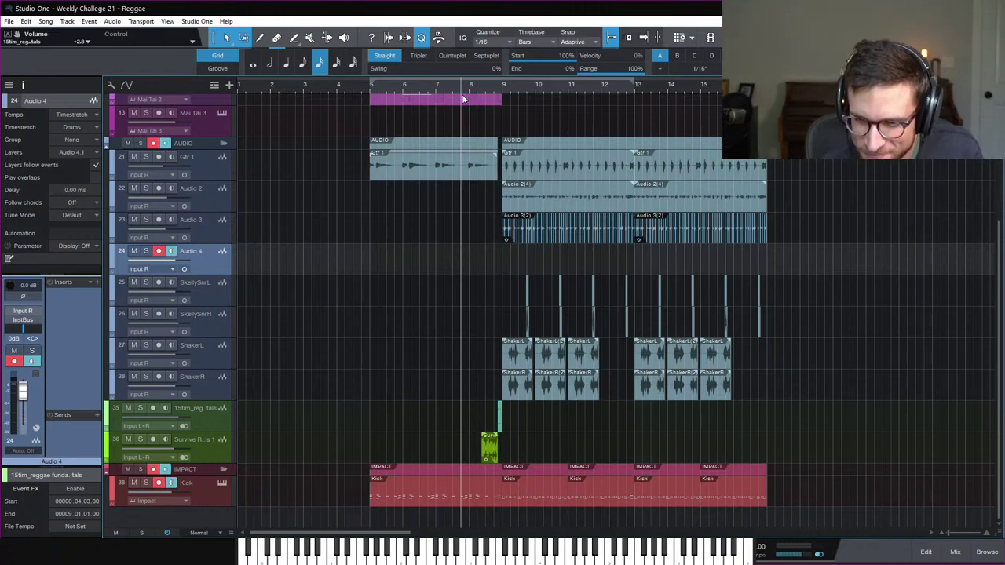
pyautogui.press('space')
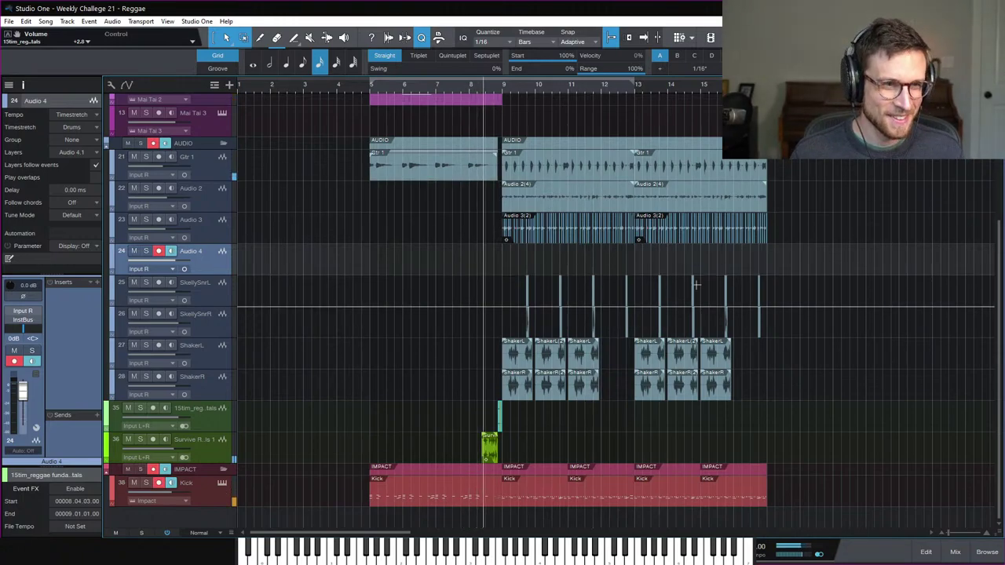
pyautogui.press('space')
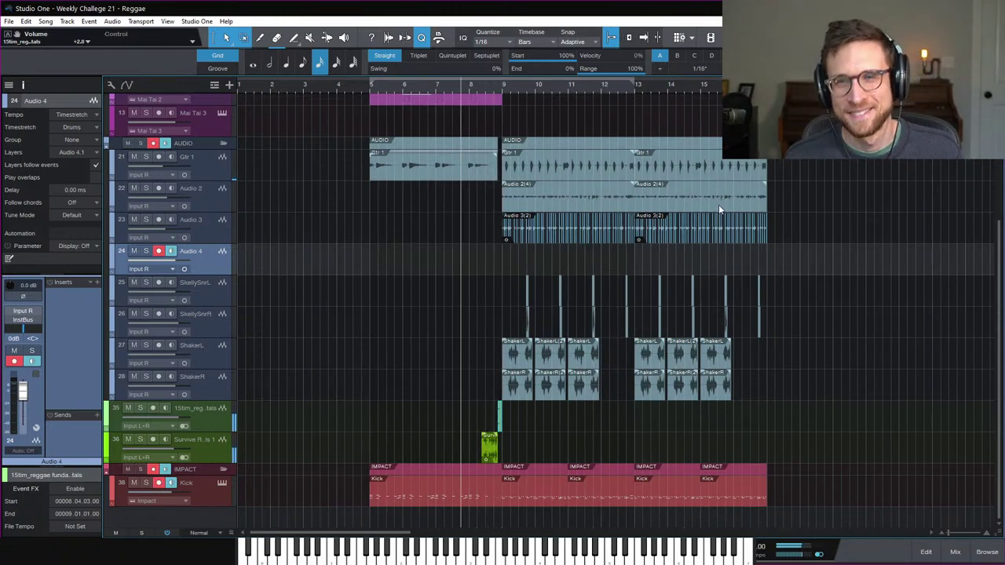
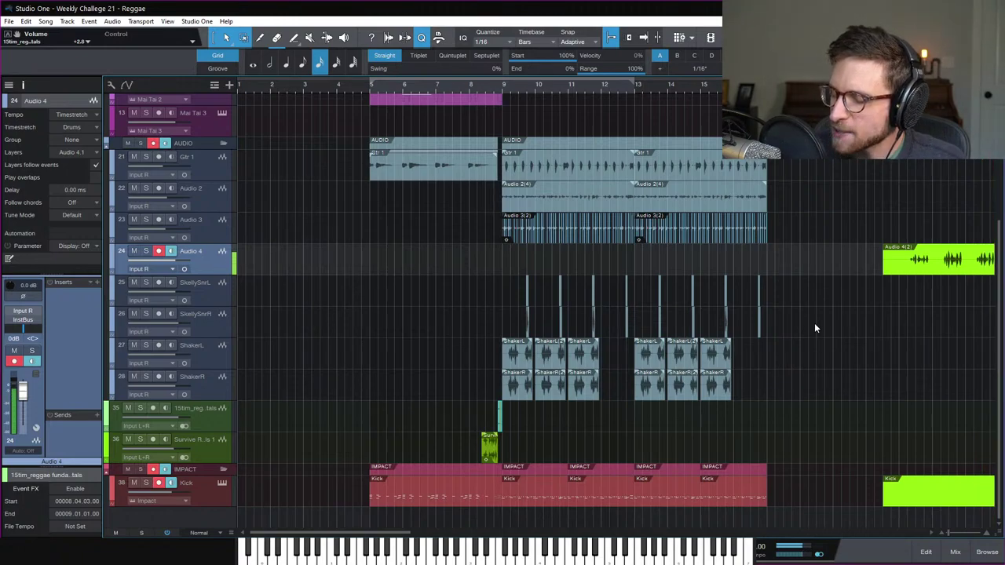
# Step: Stop recording, trim the start of the new Audio 4 clip to 00024.02.01.00, and play back the remaining phrase
pyautogui.press('space')
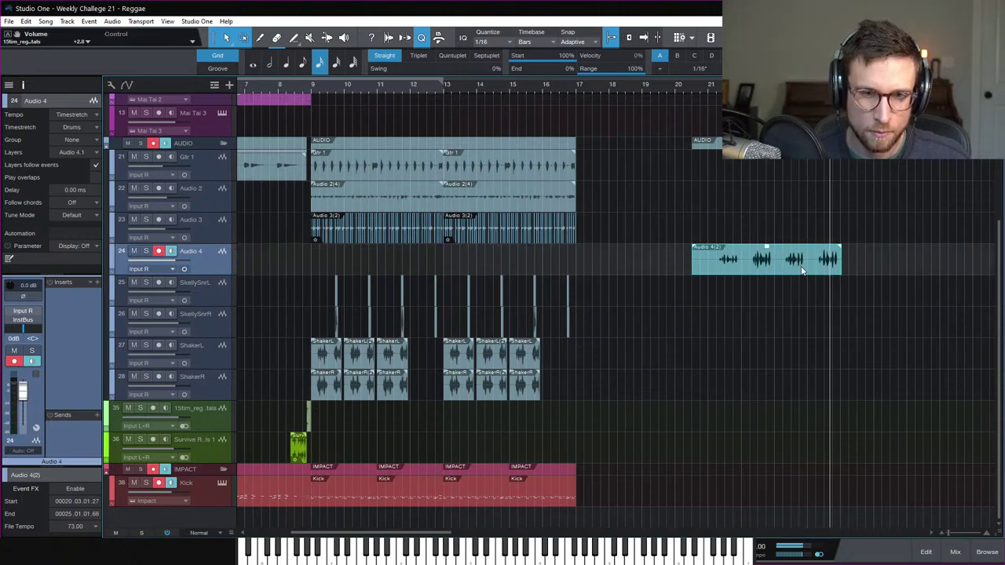
pyautogui.moveTo(693, 267); pyautogui.dragTo(814, 270)
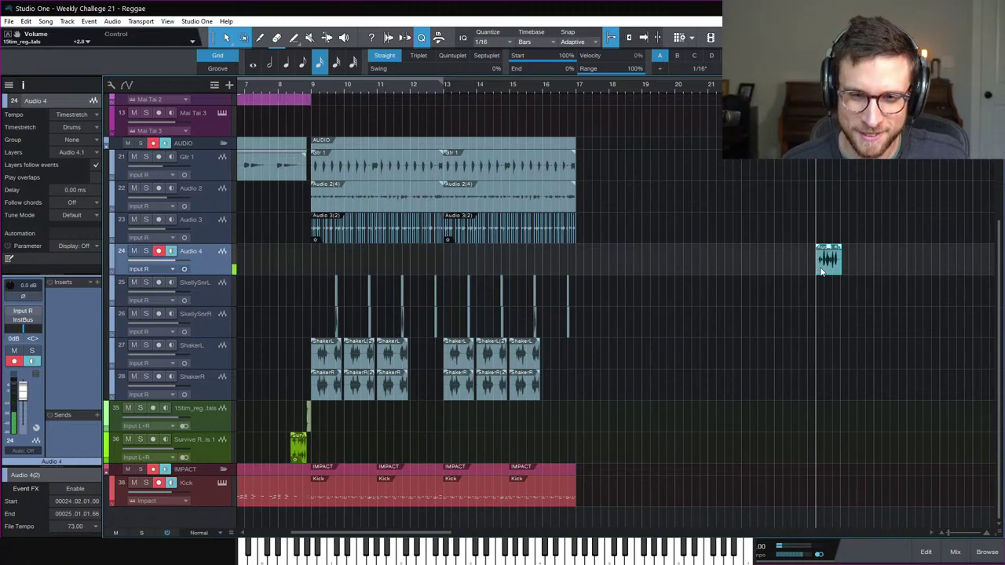
pyautogui.press('space')
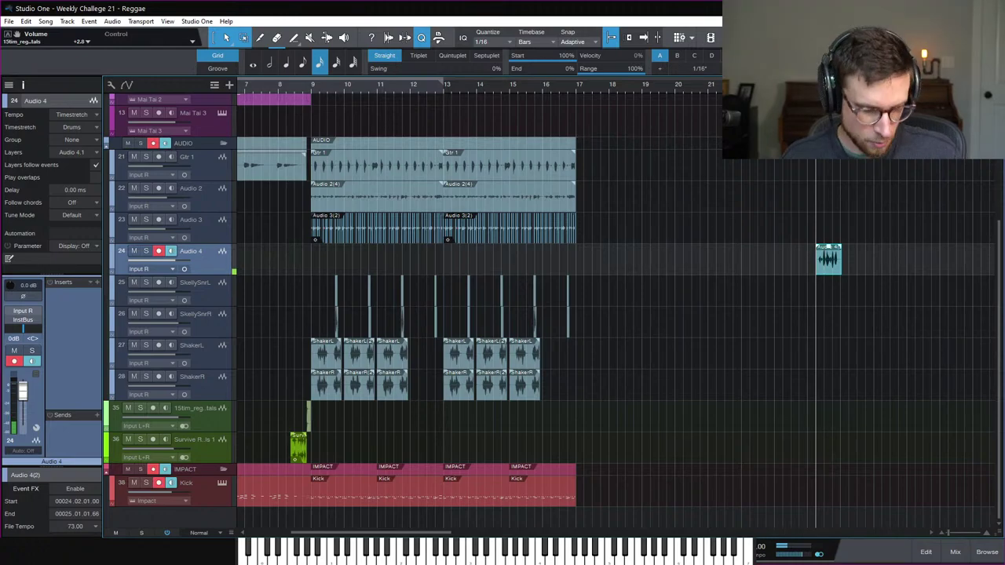
pyautogui.press('space')
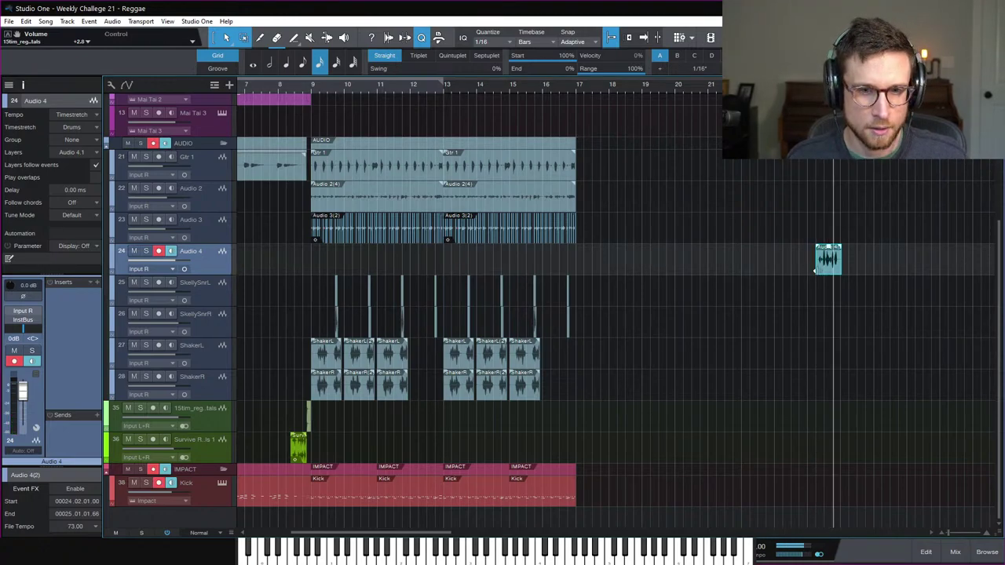
pyautogui.rightClick(826, 269)
pyautogui.click(794, 308)
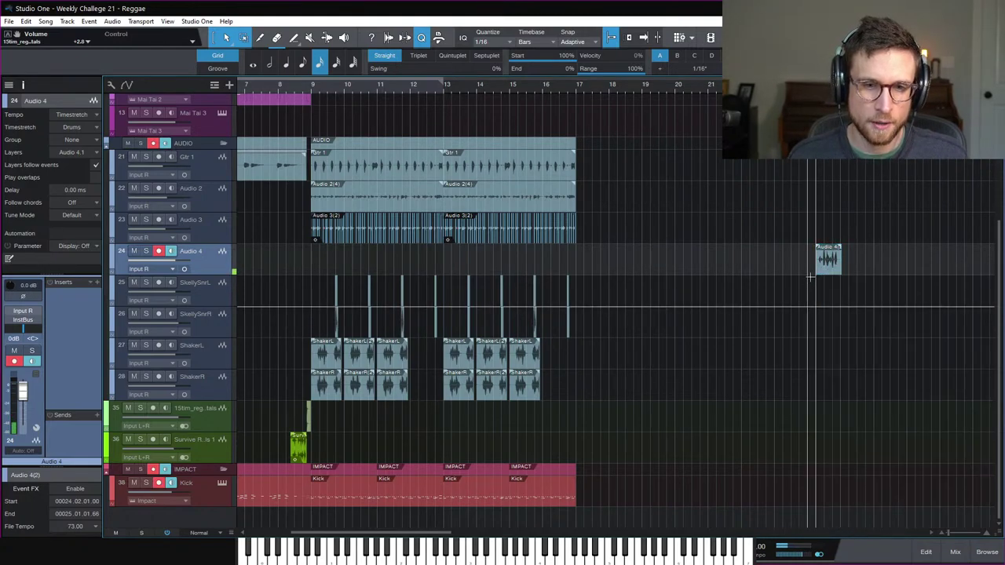
# Step: Insert Pro EQ on the Audio 4 track and play the trimmed clip through it
pyautogui.click(98, 283)
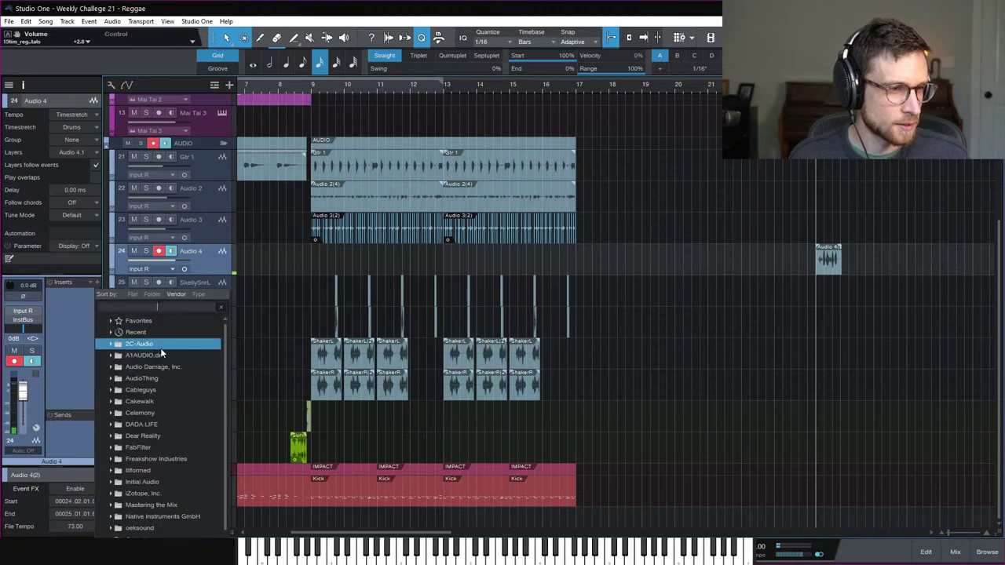
pyautogui.write('pro')
pyautogui.press('Down')
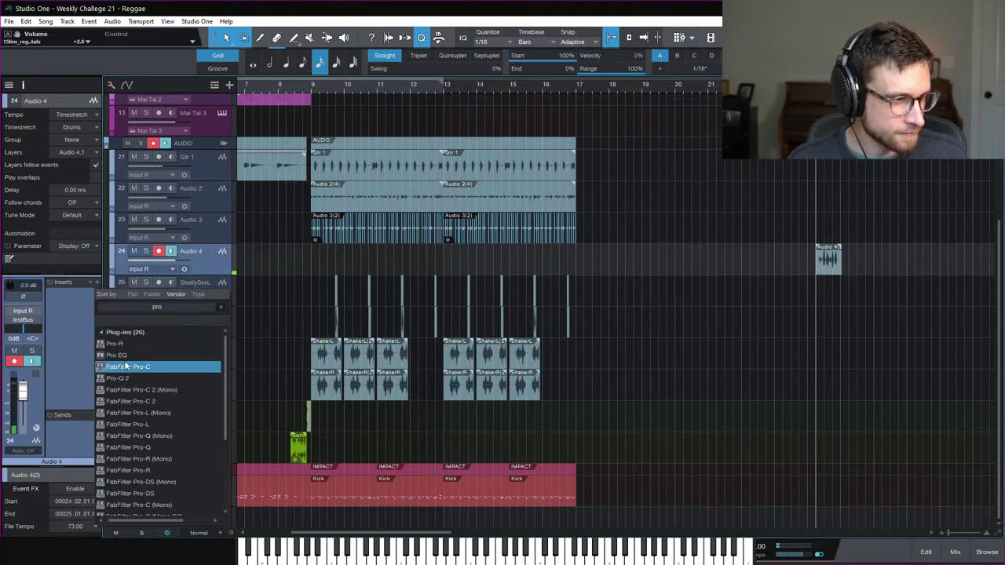
pyautogui.press('Return')
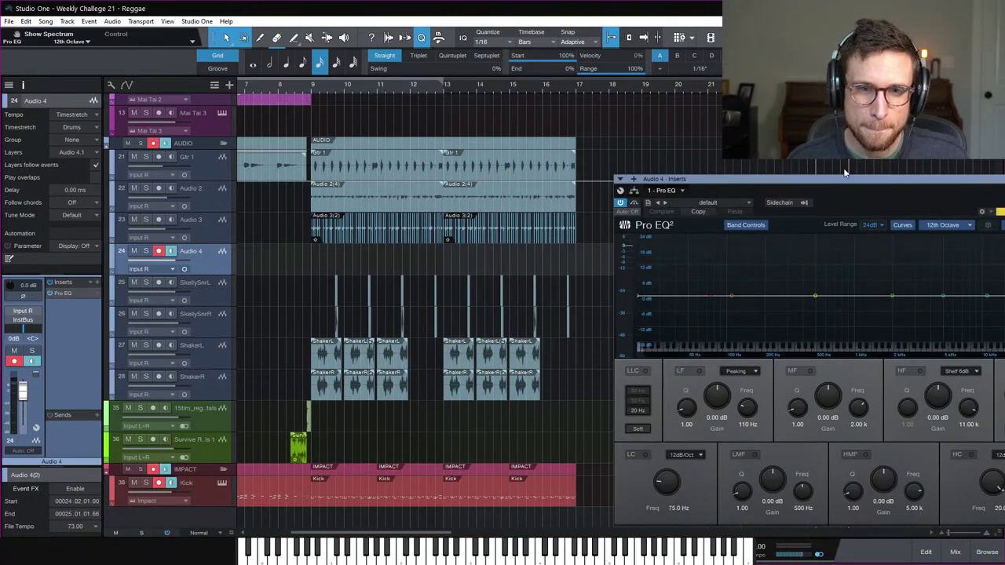
pyautogui.moveTo(845, 178); pyautogui.dragTo(675, 295)
pyautogui.click(829, 269)
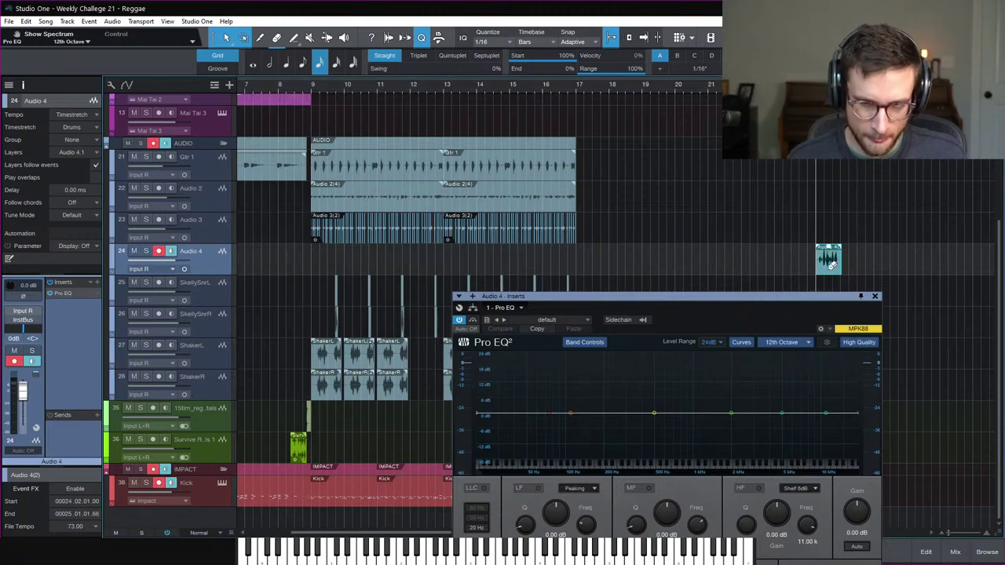
pyautogui.press('space')
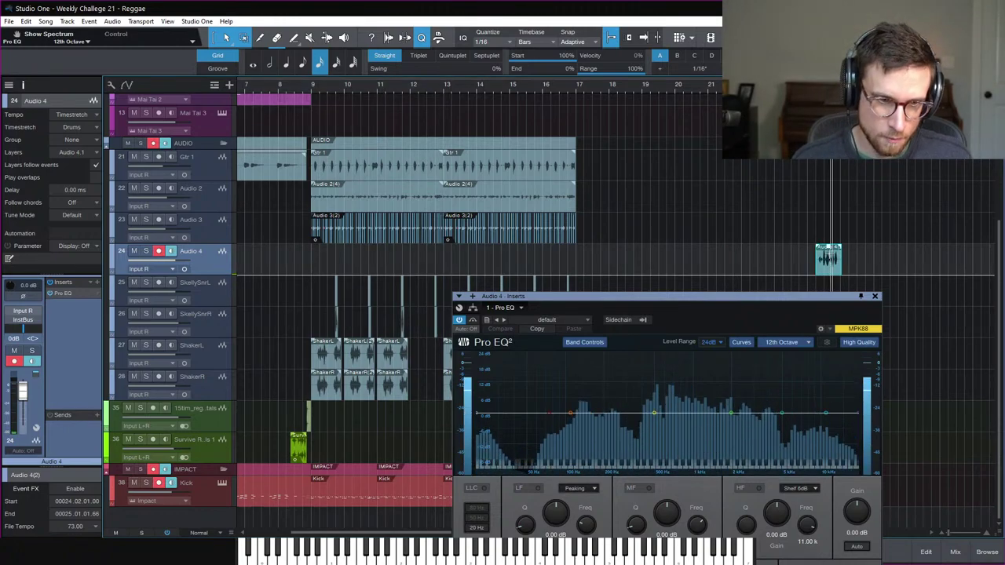
pyautogui.moveTo(735, 296); pyautogui.dragTo(742, 160)
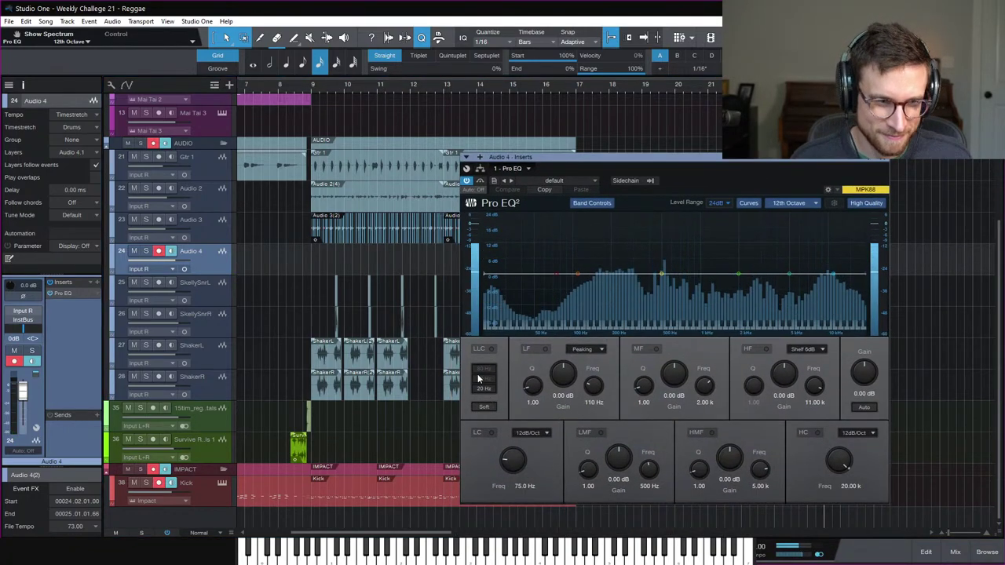
# Step: Enable Pro EQ's low cut with a 24dB/Oct slope and set its frequency to about 211 Hz
pyautogui.click(490, 433)
pyautogui.moveTo(512, 462); pyautogui.dragTo(515, 458)
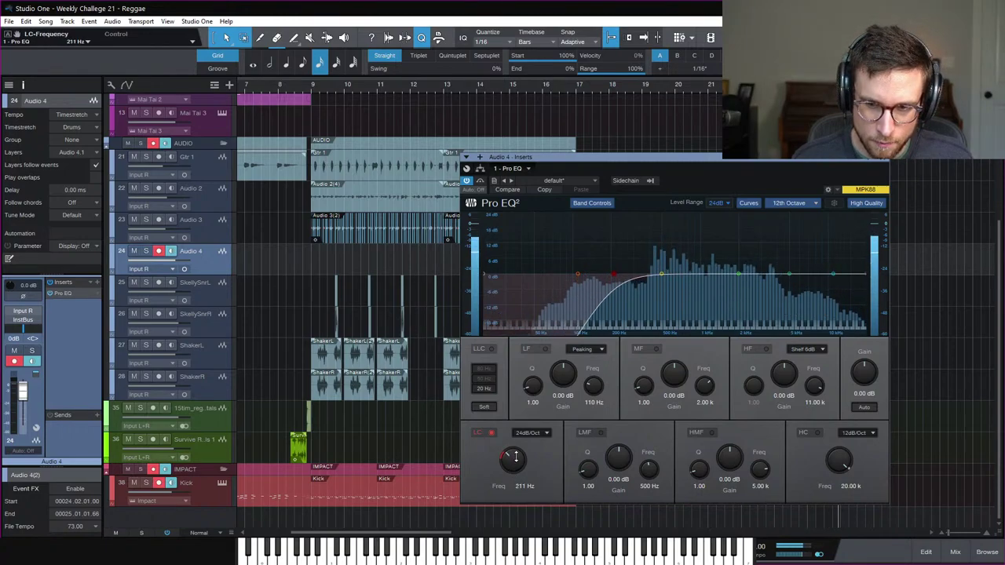
pyautogui.click(881, 157)
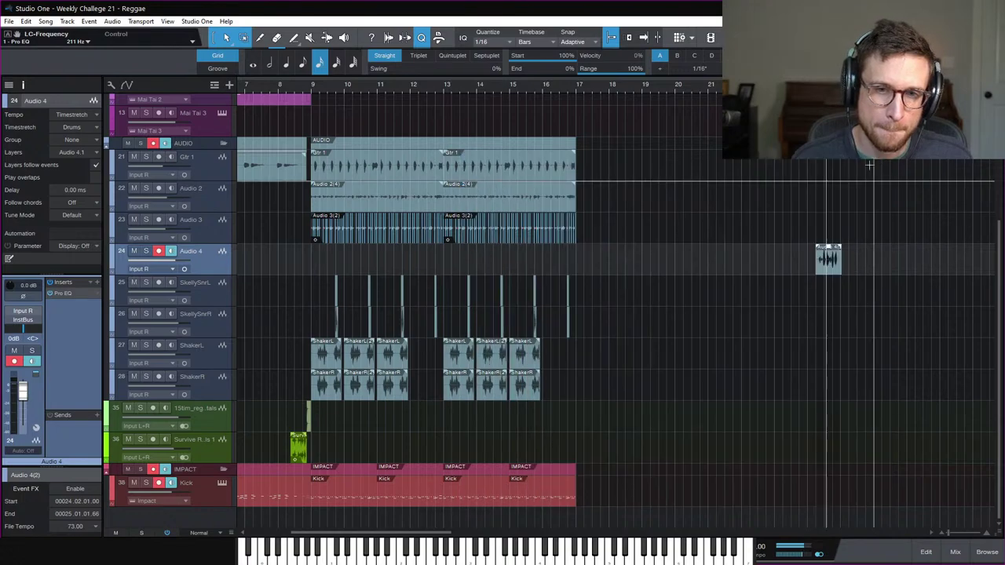
# Step: Add a Compressor to Audio 4 with threshold about -24.64 dB, attack 7.41 ms and release 35.6 ms, and raise its ratio
pyautogui.click(97, 282)
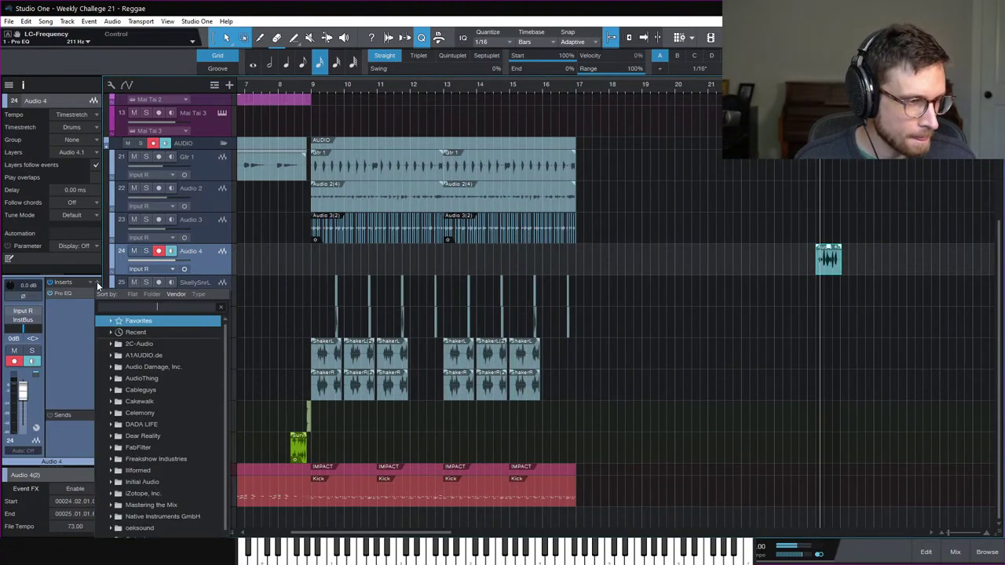
pyautogui.press('Escape')
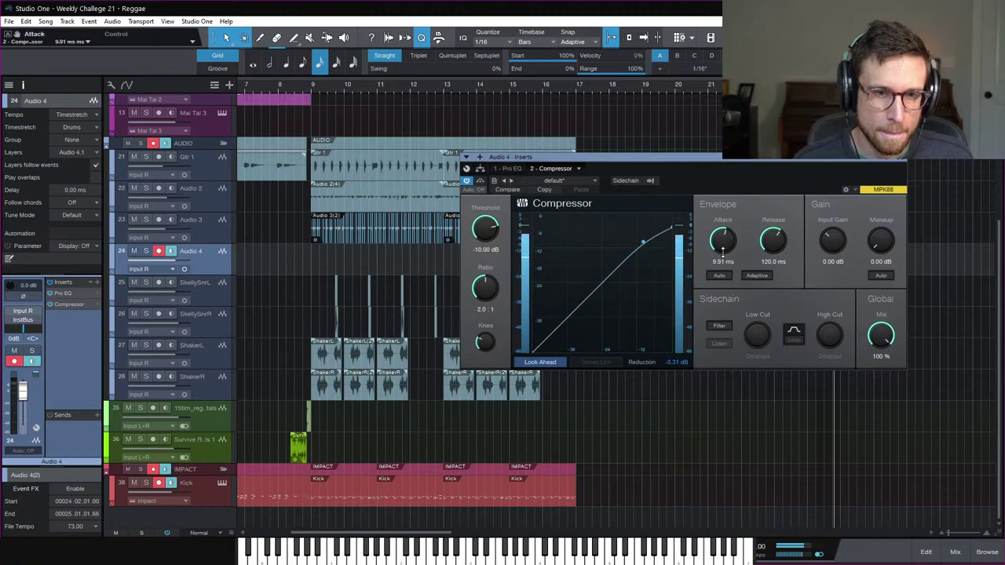
pyautogui.moveTo(722, 250); pyautogui.dragTo(723, 258)
pyautogui.moveTo(774, 240); pyautogui.dragTo(774, 253)
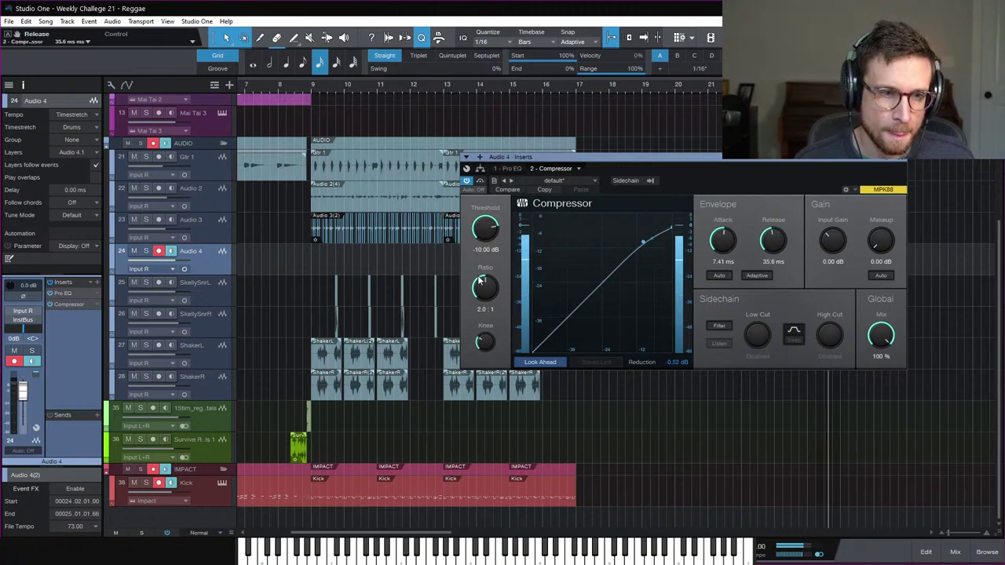
pyautogui.moveTo(482, 283); pyautogui.dragTo(485, 262)
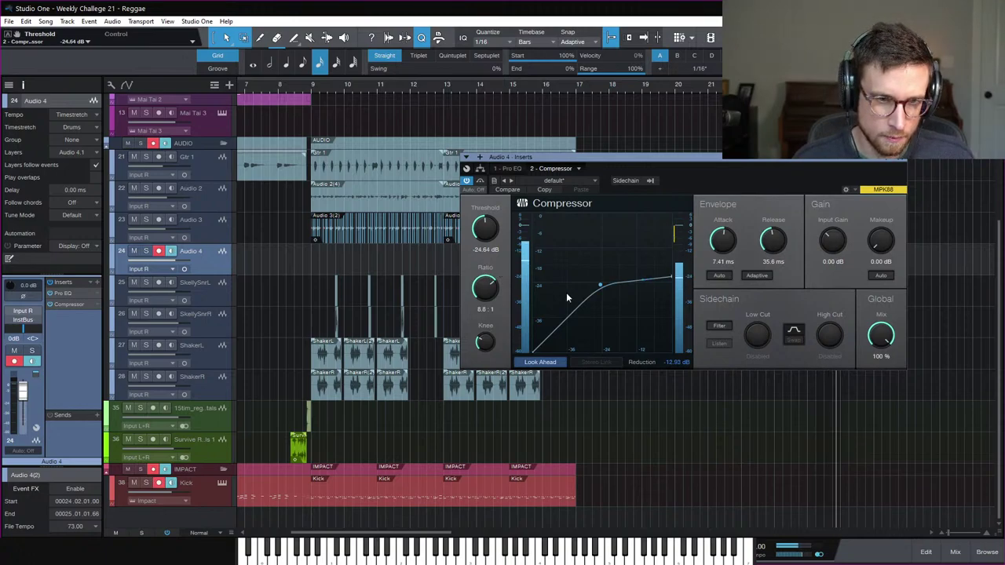
pyautogui.click(900, 157)
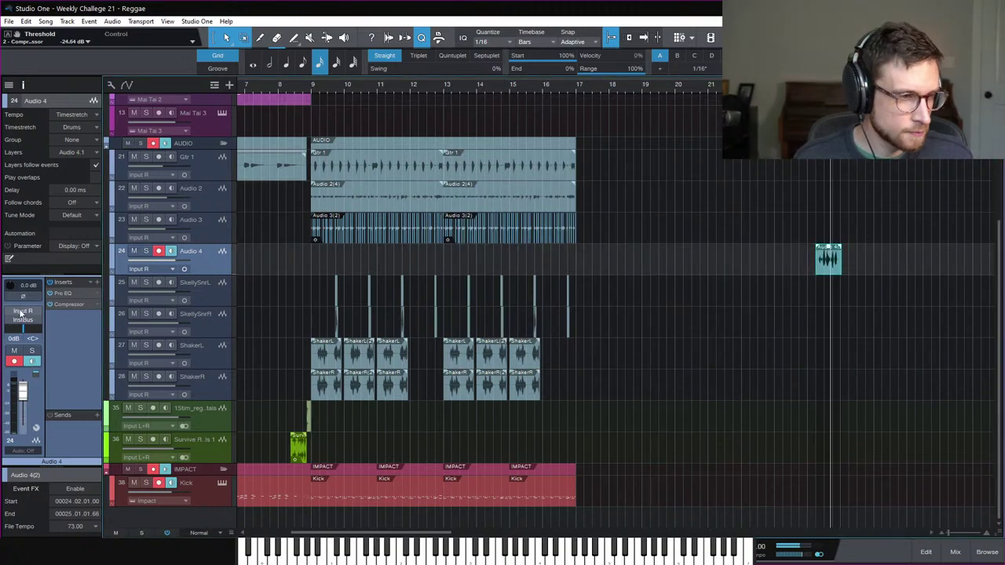
pyautogui.click(96, 283)
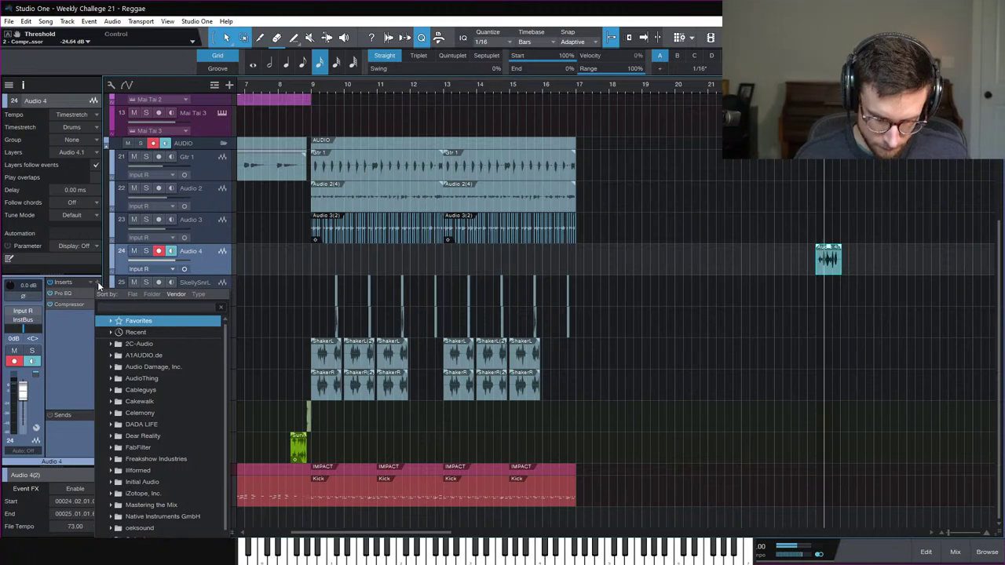
pyautogui.click(110, 320)
pyautogui.click(141, 377)
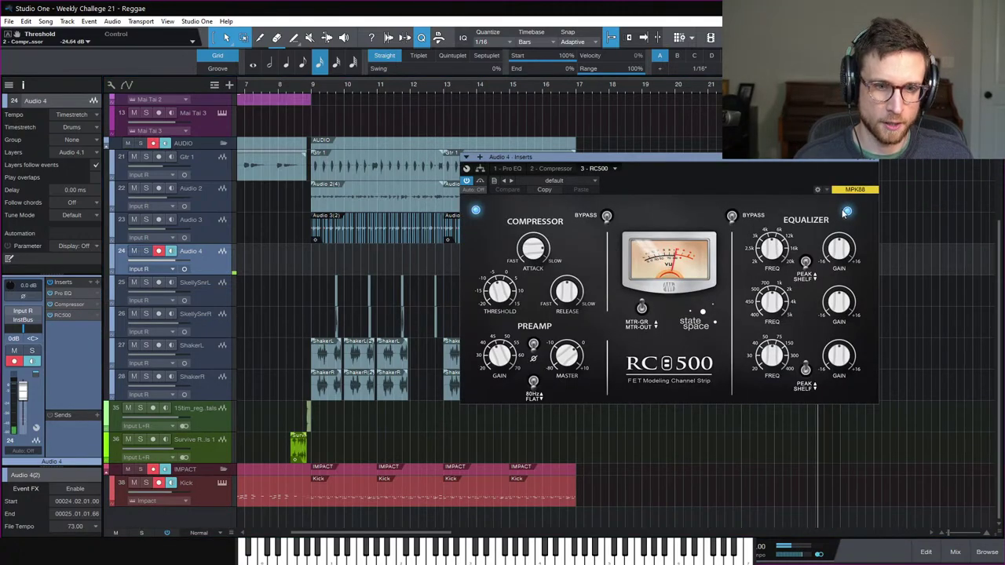
pyautogui.click(63, 315)
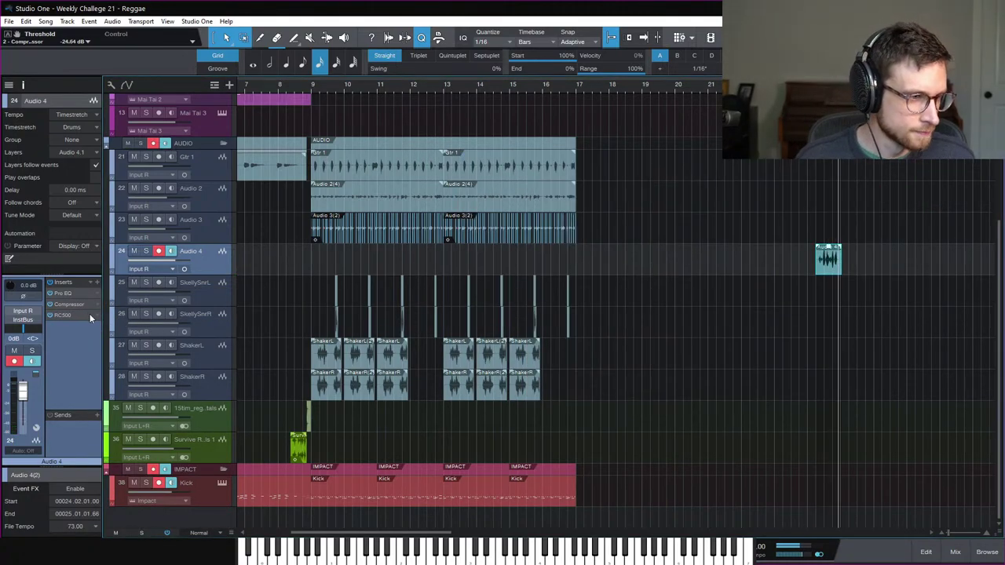
pyautogui.rightClick(89, 313)
pyautogui.click(118, 426)
# Step: Insert RedlightDist after the Compressor on Audio 4 and raise its drive to about 5.91
pyautogui.click(97, 282)
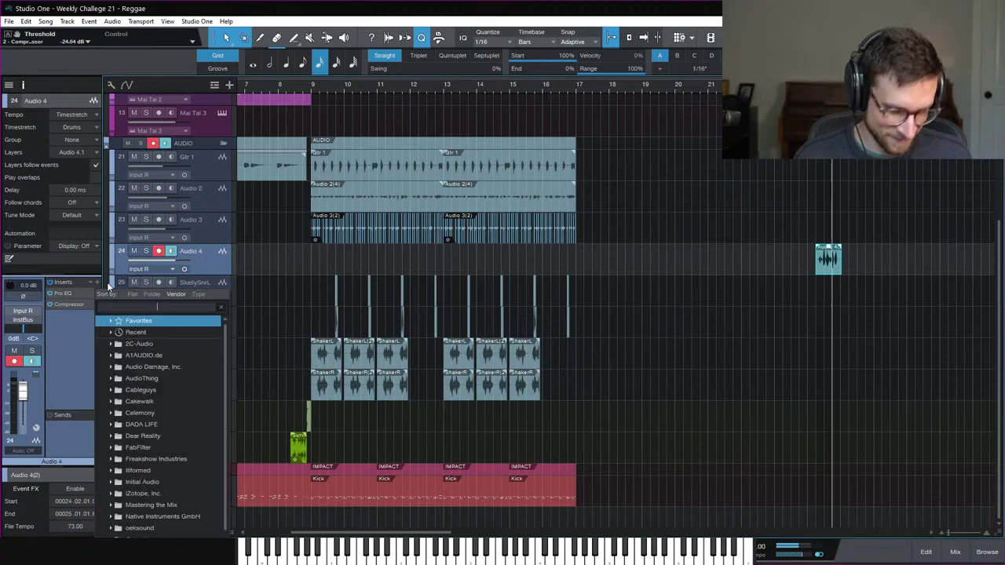
pyautogui.write('red')
pyautogui.press('Return')
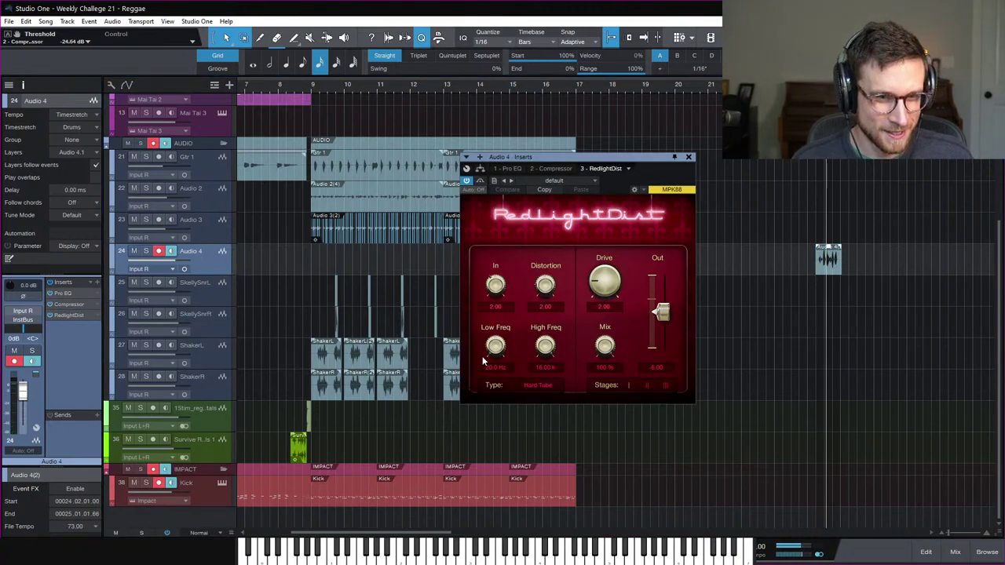
pyautogui.moveTo(620, 298); pyautogui.dragTo(612, 256)
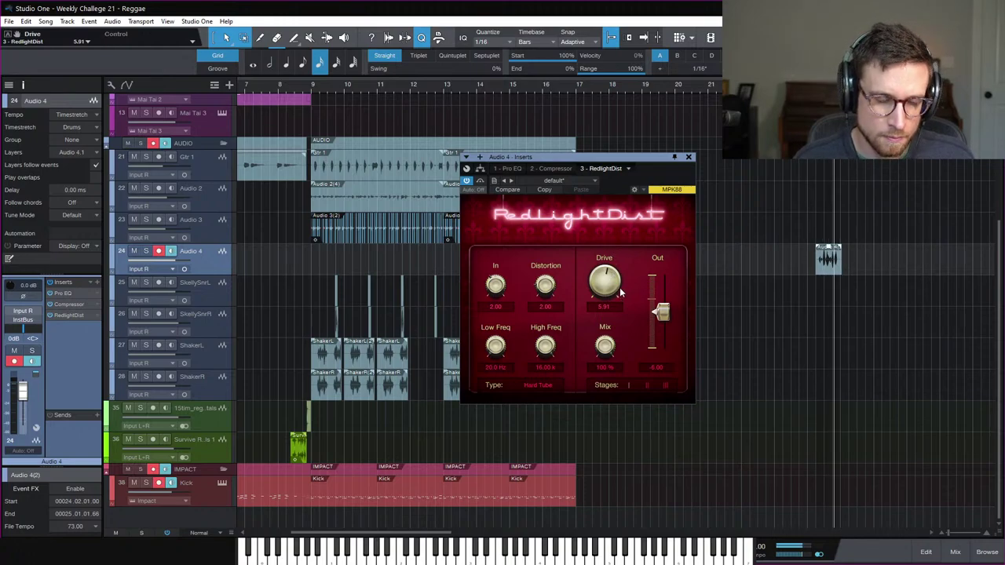
pyautogui.click(688, 158)
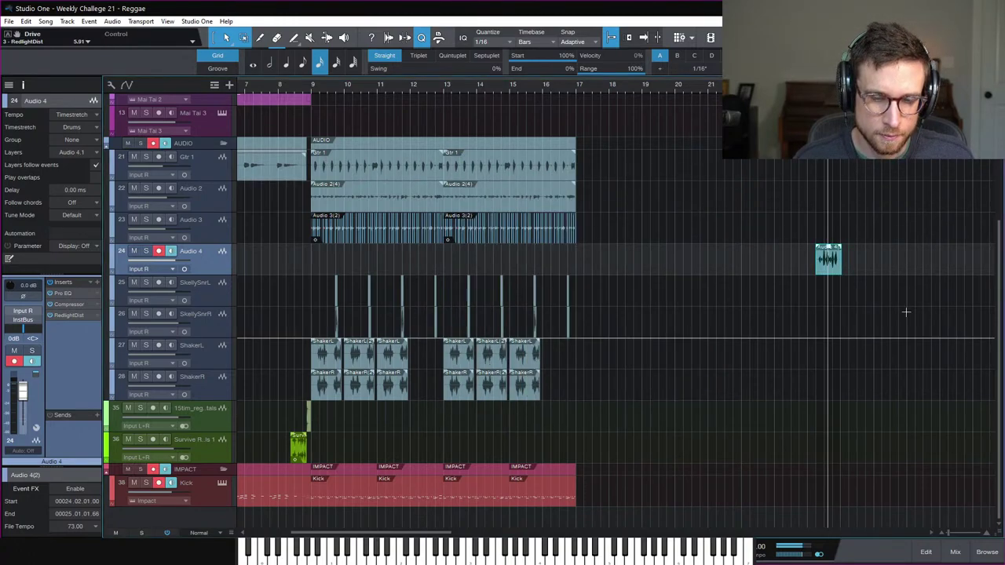
# Step: Transpose the trimmed Audio 4 clip by -12 semitones
pyautogui.rightClick(830, 268)
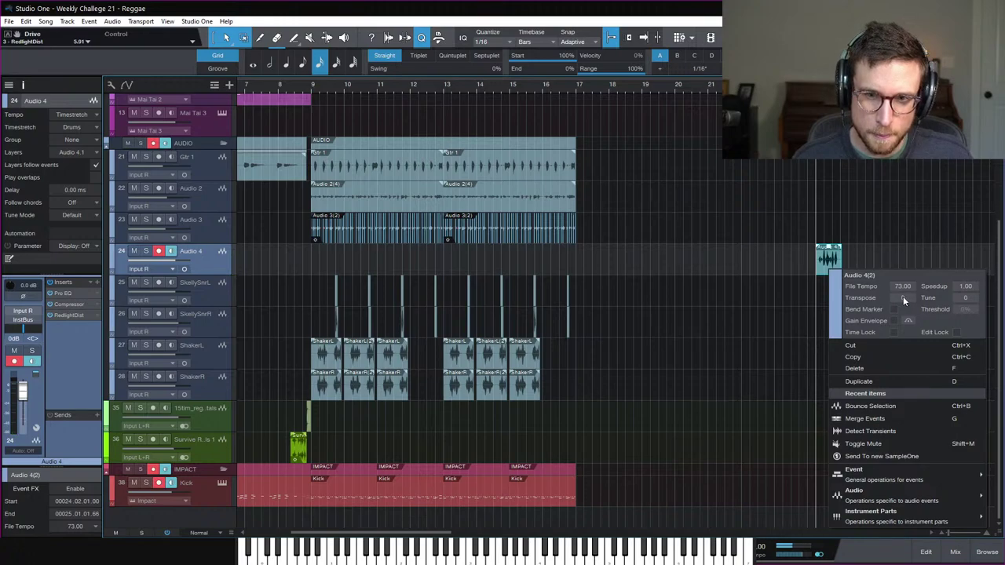
pyautogui.click(903, 297)
pyautogui.write('-')
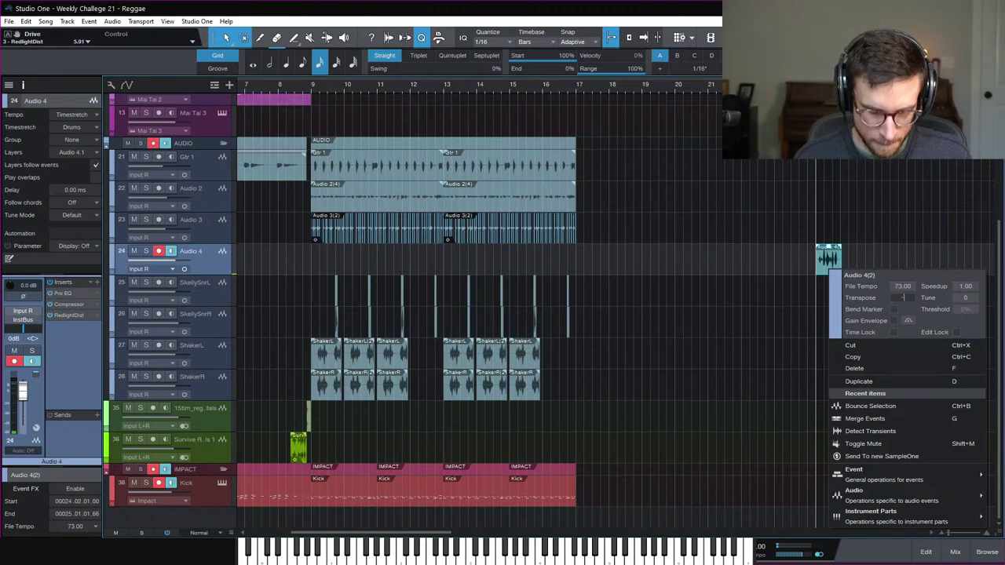
pyautogui.write('12')
pyautogui.click(986, 229)
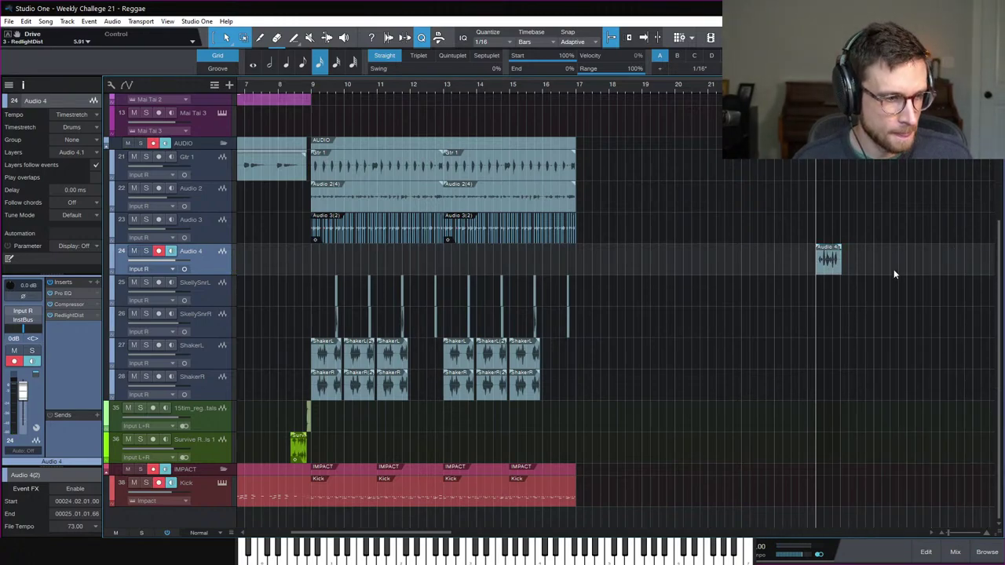
# Step: Transpose the Audio 4 clip by -7 semitones and play it back
pyautogui.press('space')
pyautogui.rightClick(834, 275)
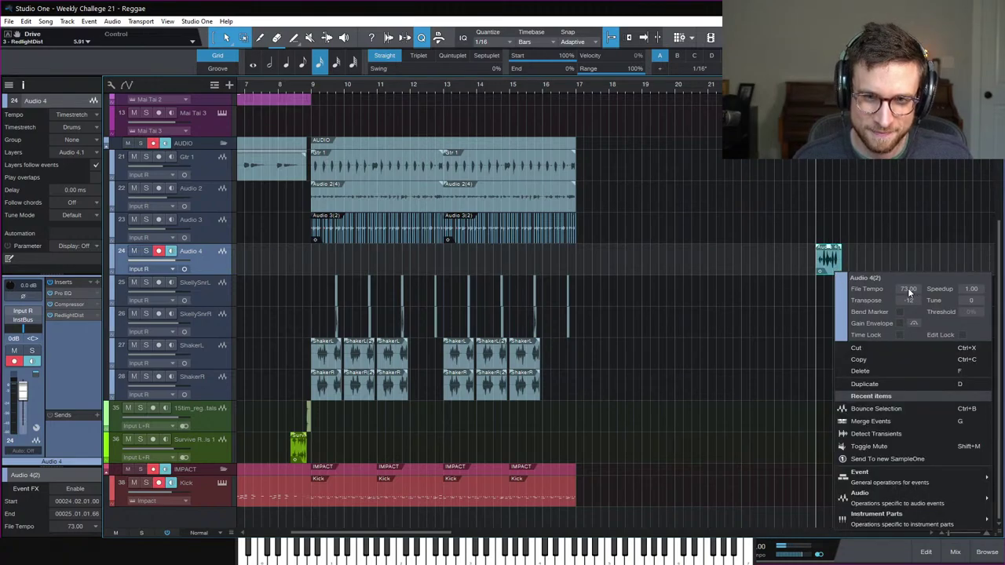
pyautogui.scroll(2, 909, 300)
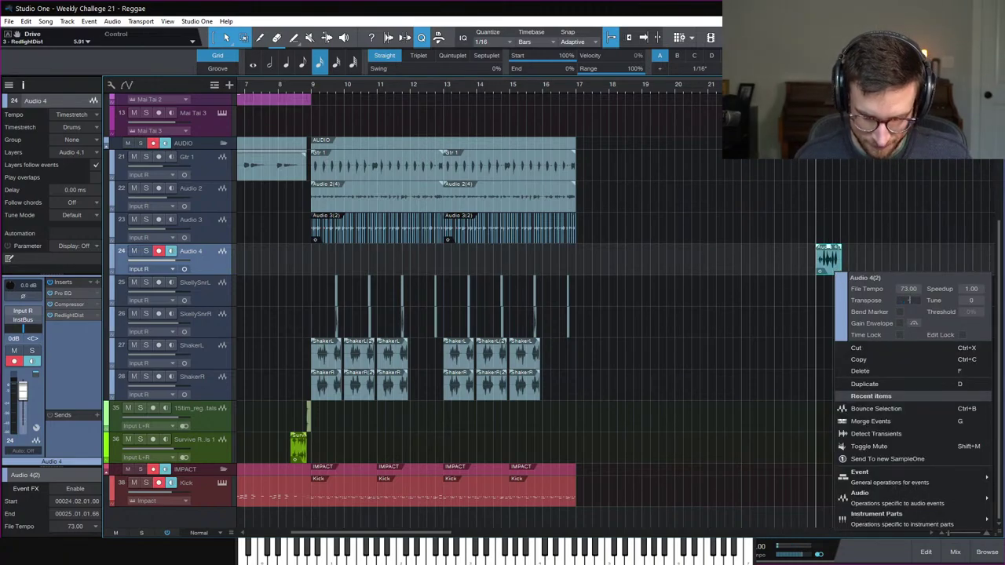
pyautogui.write('-7')
pyautogui.press('Return')
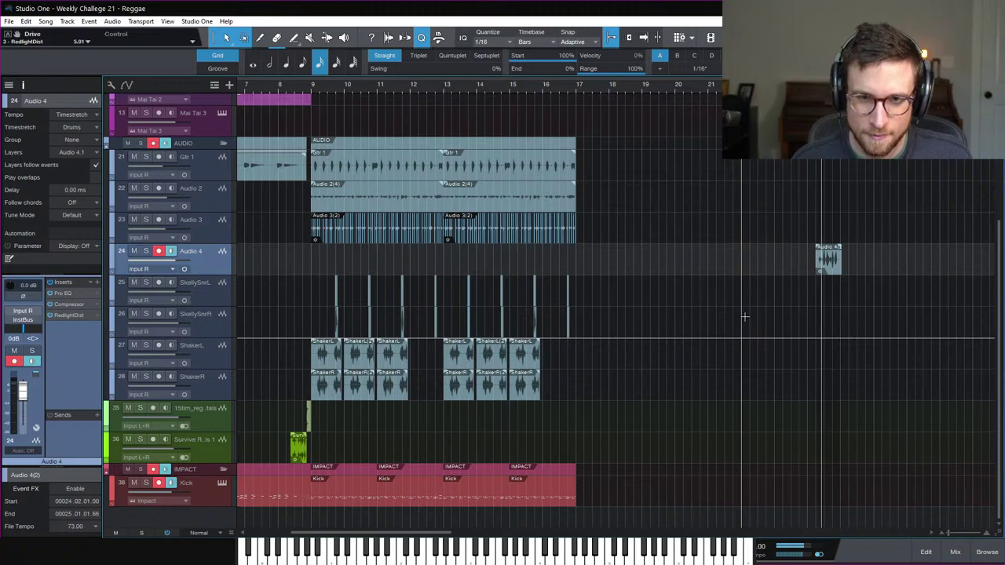
pyautogui.press('space')
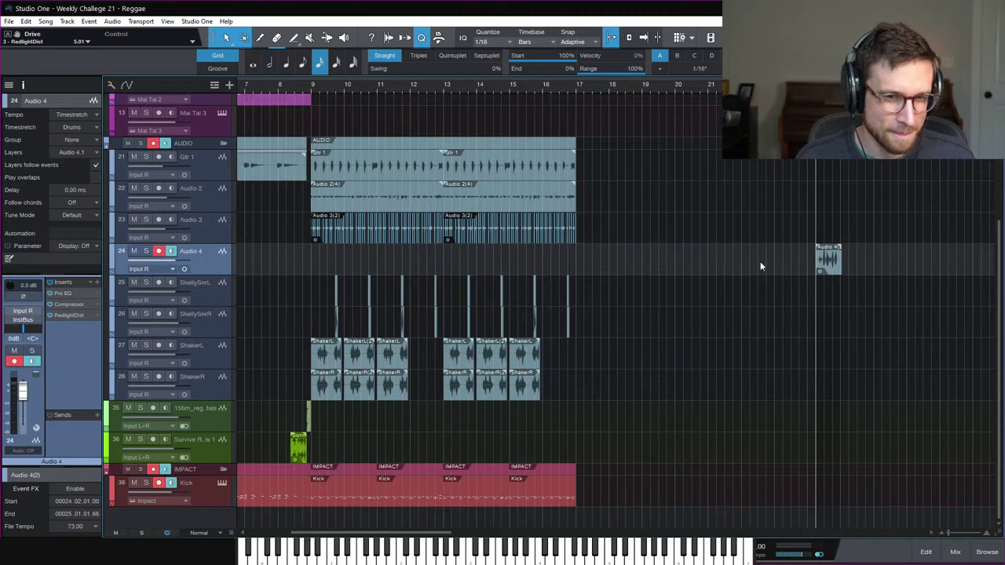
pyautogui.press('space')
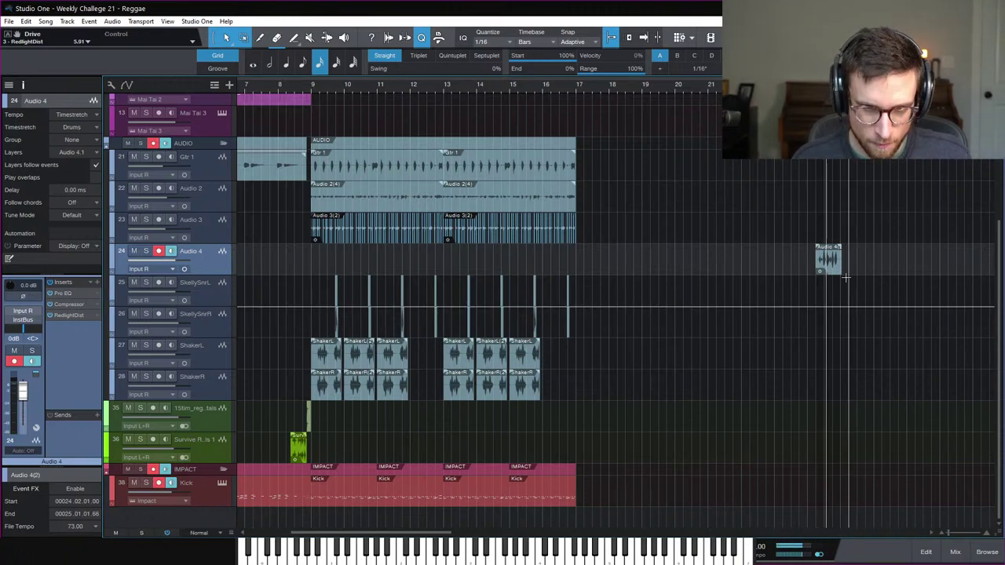
pyautogui.press('space')
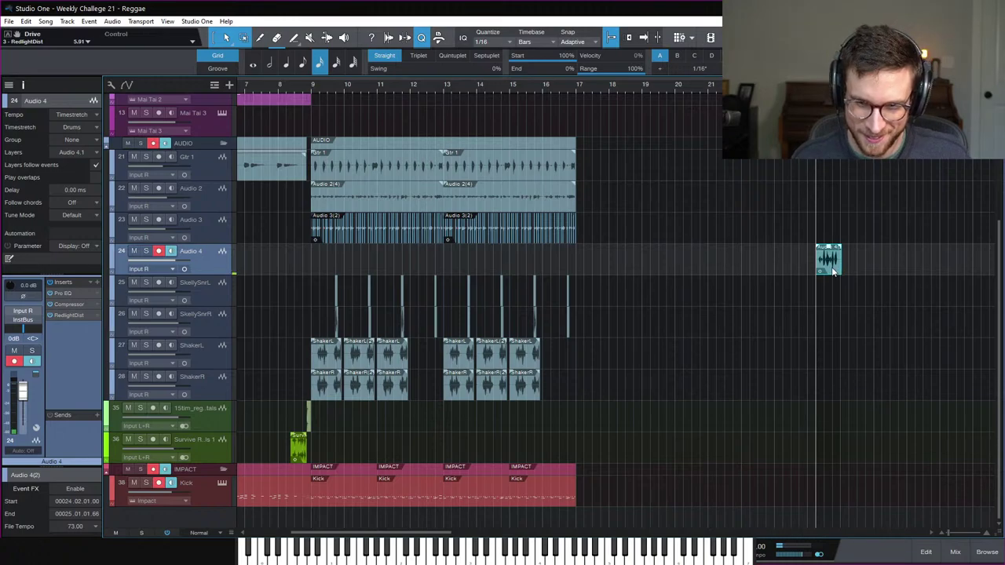
# Step: Move the Audio 4 clip to start at 8.02.01, leading into bar 9, and play the transition with the full arrangement
pyautogui.moveTo(826, 271); pyautogui.dragTo(297, 269)
pyautogui.click(279, 88)
pyautogui.press('space')
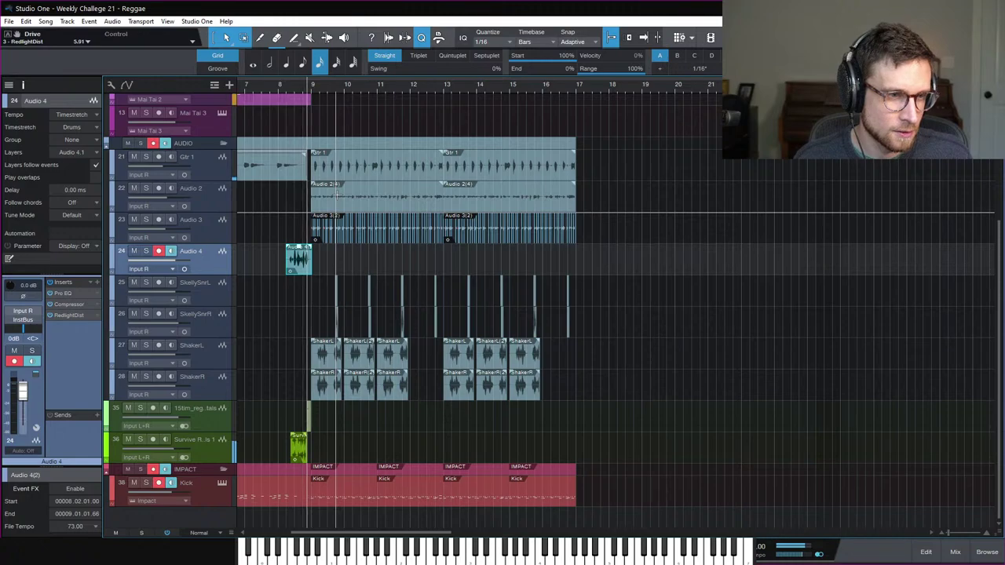
pyautogui.hscroll(-3, 686, 274)
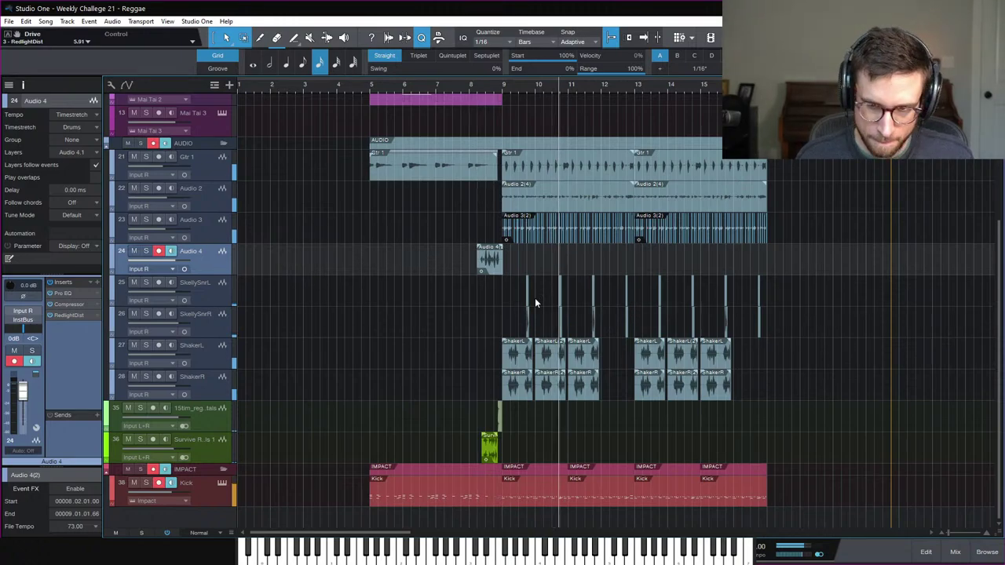
pyautogui.press('space')
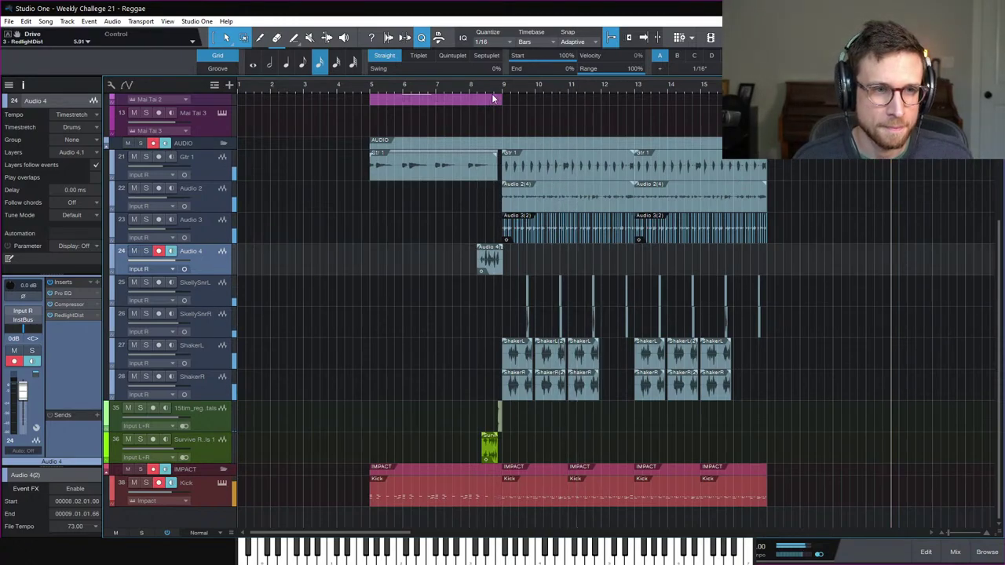
pyautogui.click(491, 92)
pyautogui.press('space')
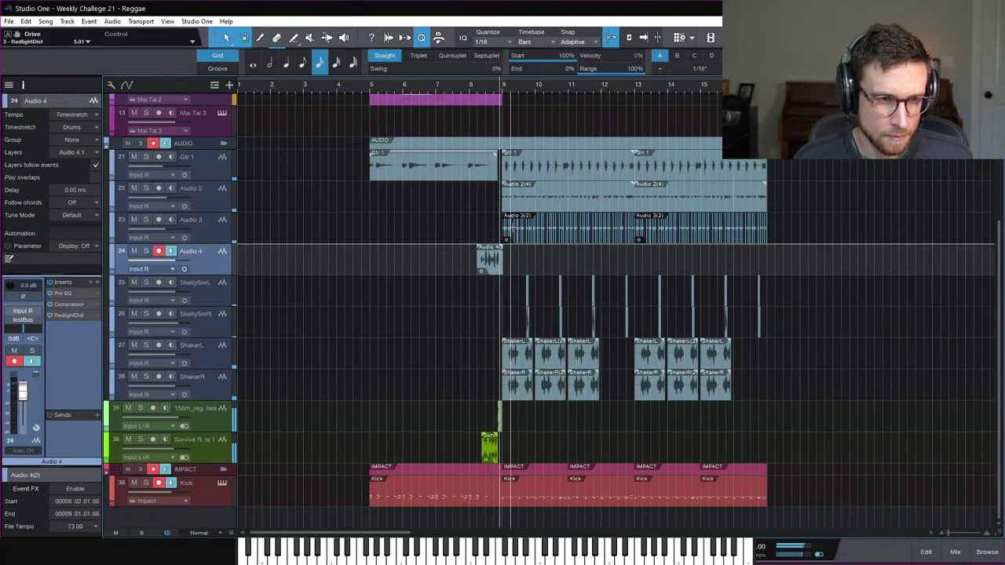
pyautogui.press('space')
pyautogui.moveTo(509, 107); pyautogui.dragTo(817, 528)
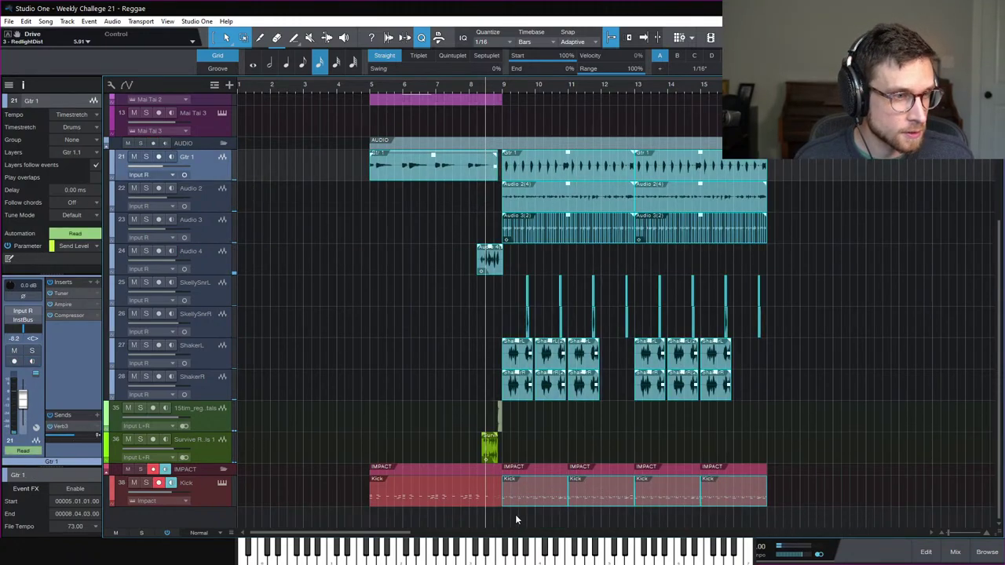
pyautogui.press('e')
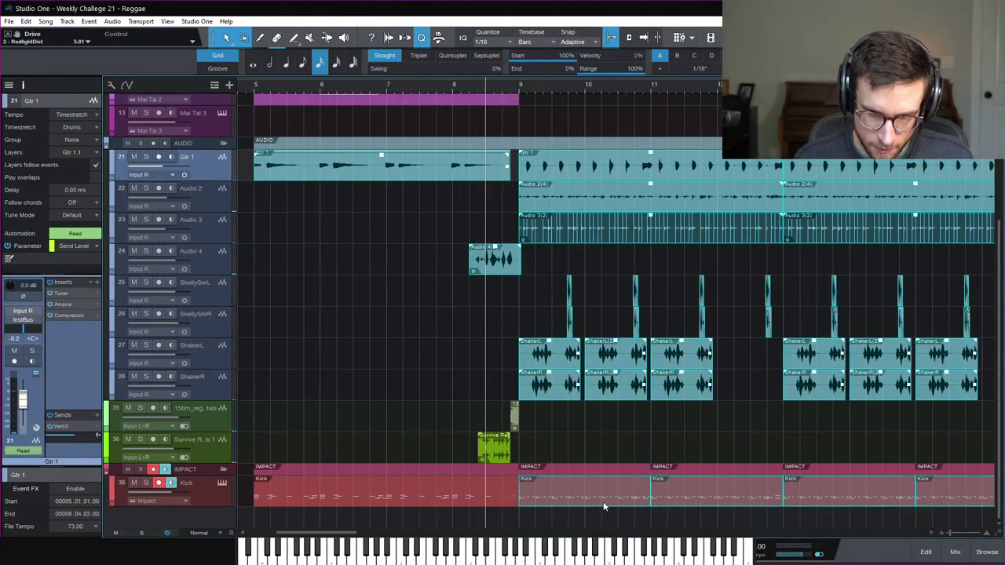
pyautogui.click(547, 498)
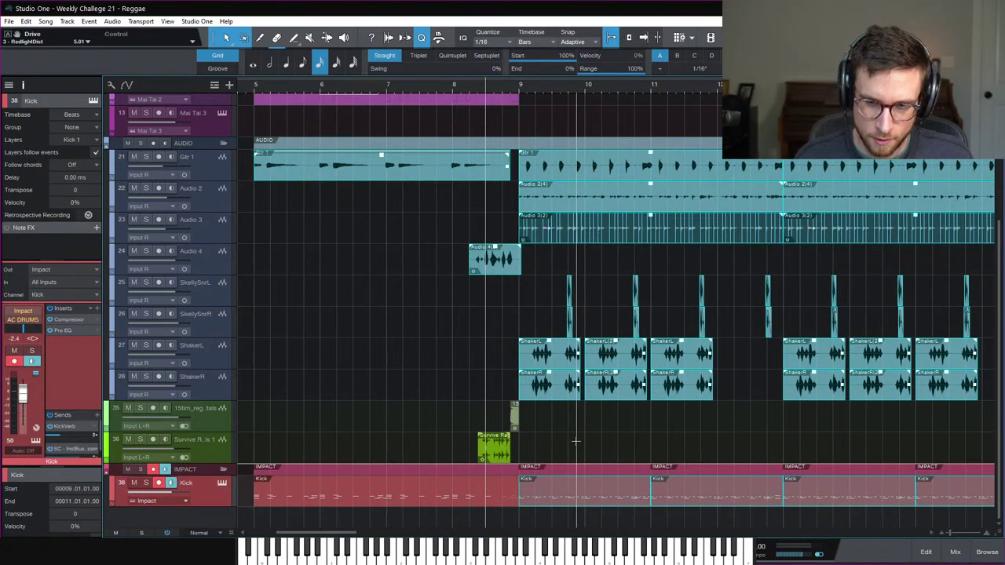
pyautogui.press('w')
pyautogui.click(729, 248)
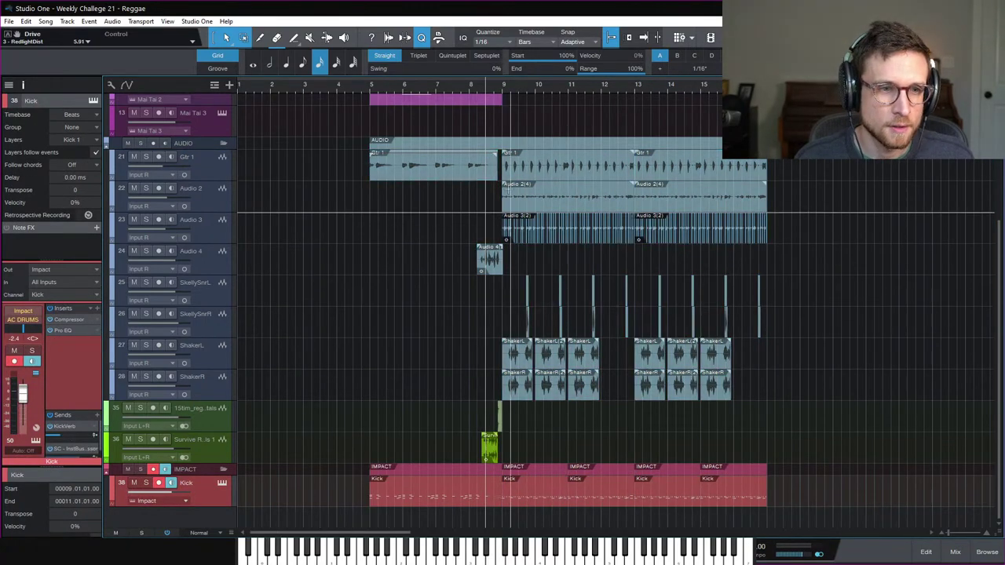
pyautogui.moveTo(533, 523); pyautogui.dragTo(774, 154)
# Step: Show the Arranger track and add an Intro section spanning bars 9 to 17
pyautogui.scroll(5, 790, 196)
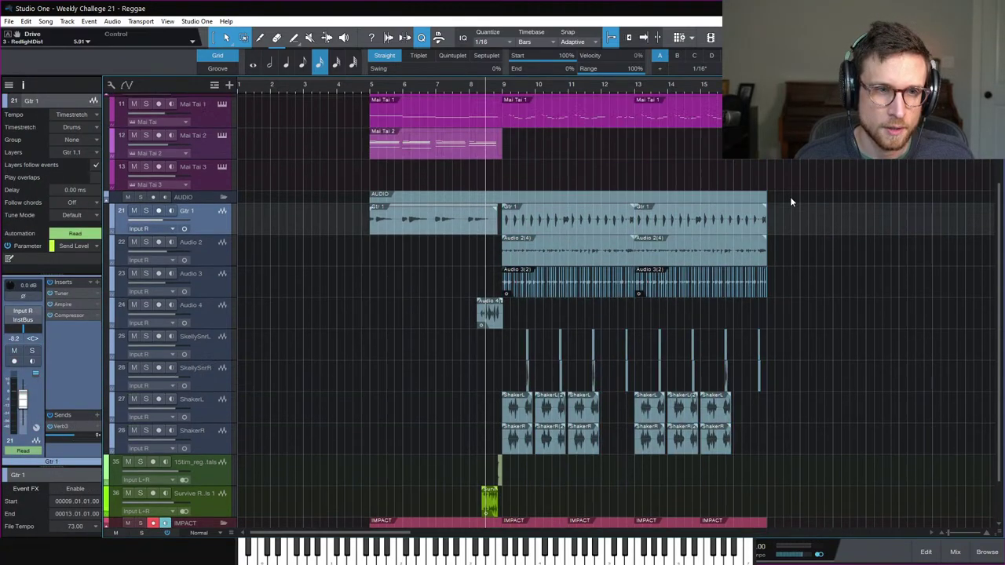
pyautogui.click(229, 85)
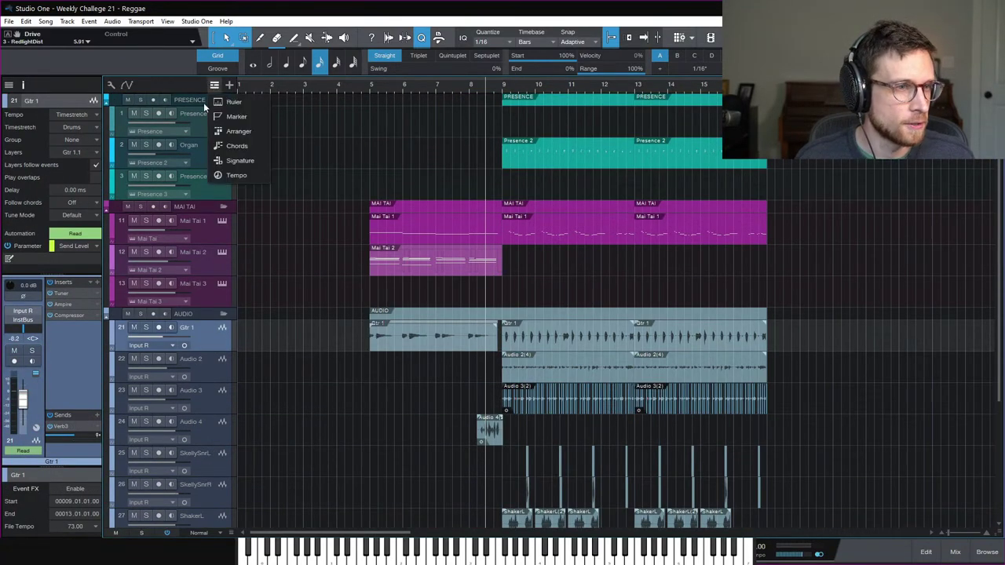
pyautogui.click(235, 130)
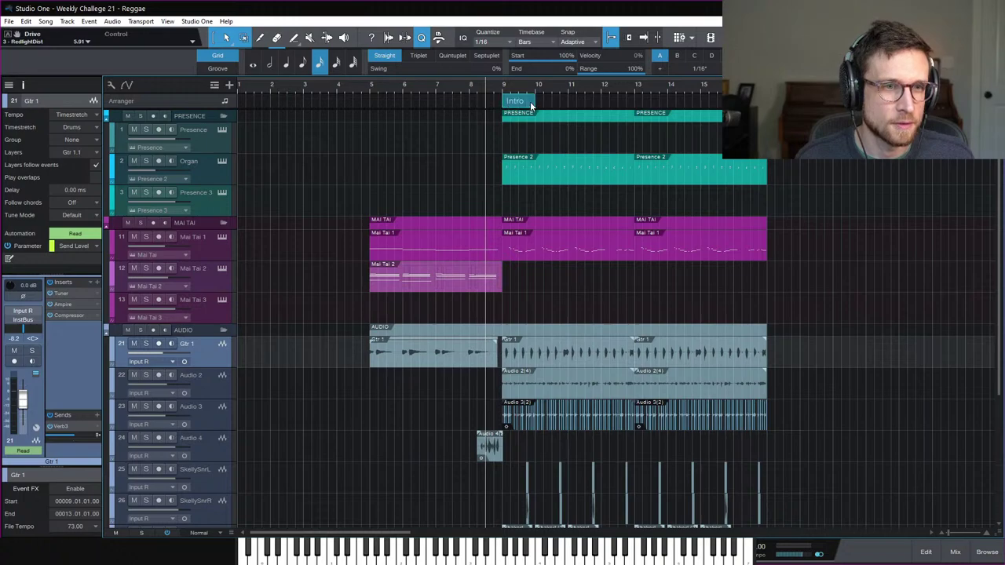
pyautogui.moveTo(531, 104); pyautogui.dragTo(700, 102)
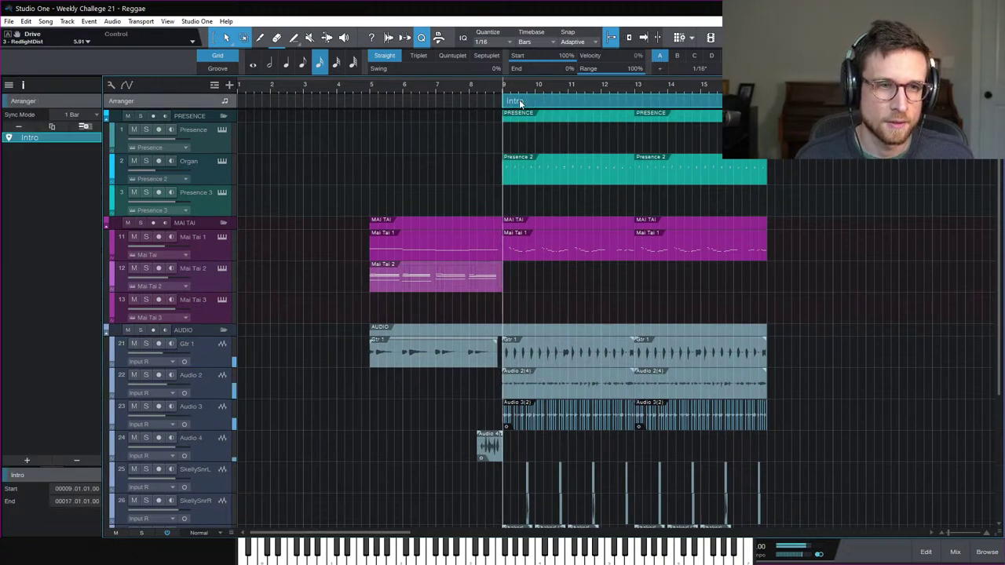
# Step: Rename the arranger section as BEAT
pyautogui.rightClick(533, 106)
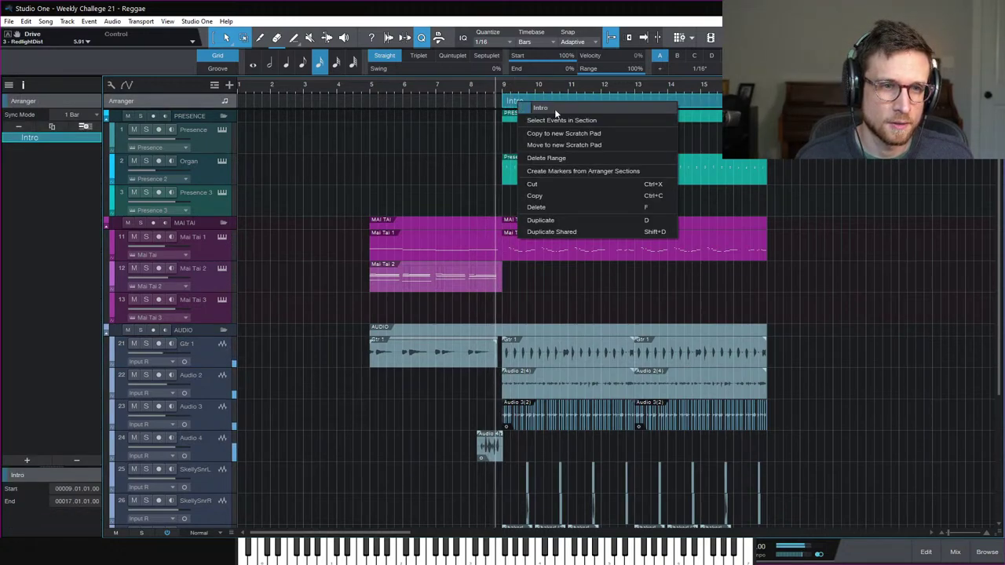
pyautogui.click(534, 108)
pyautogui.write('BEAT')
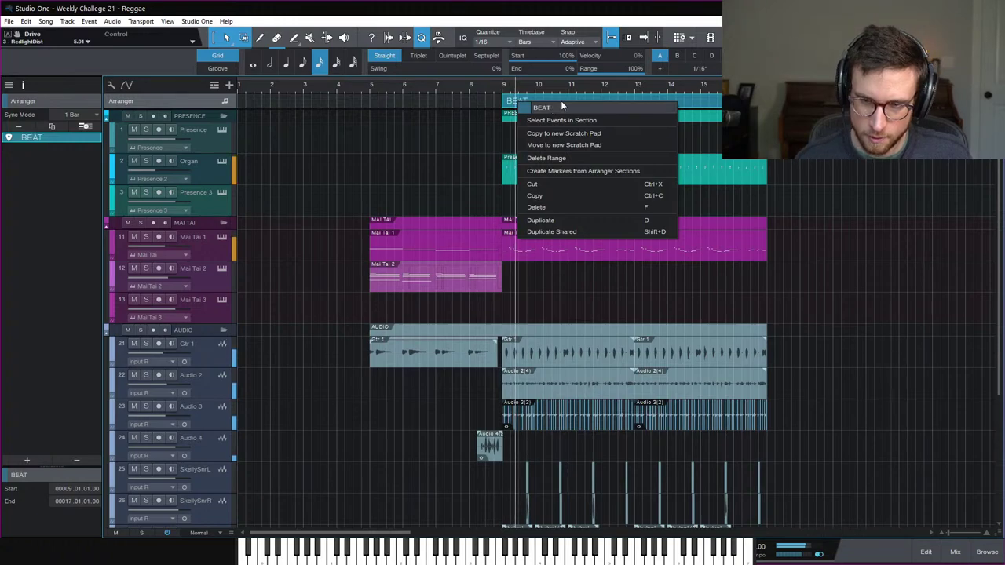
pyautogui.press('Return')
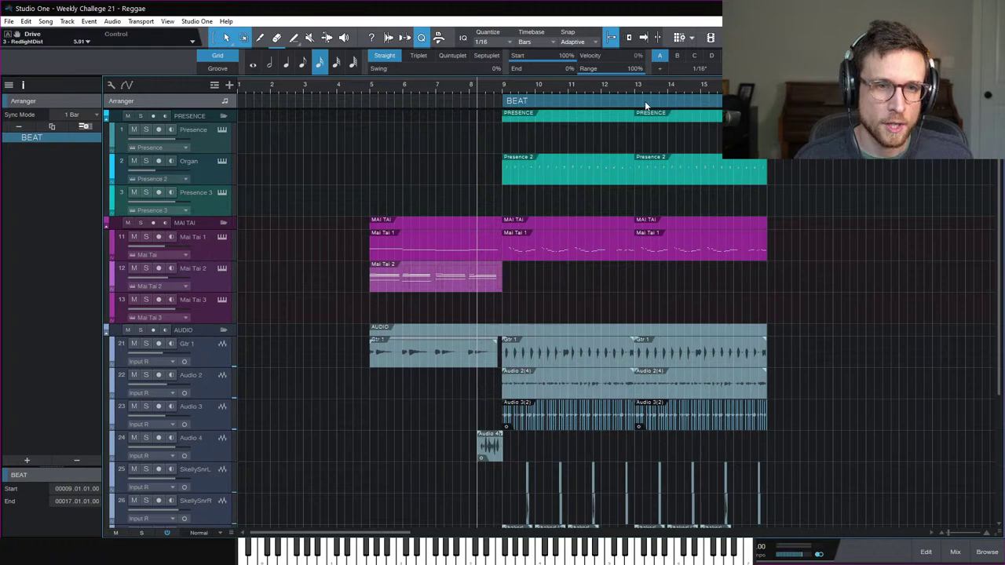
# Step: Shift the BEAT section with its events to bar 10, move the Audio 4 clip to 9.02.01, and play the transition
pyautogui.moveTo(645, 105); pyautogui.dragTo(677, 103)
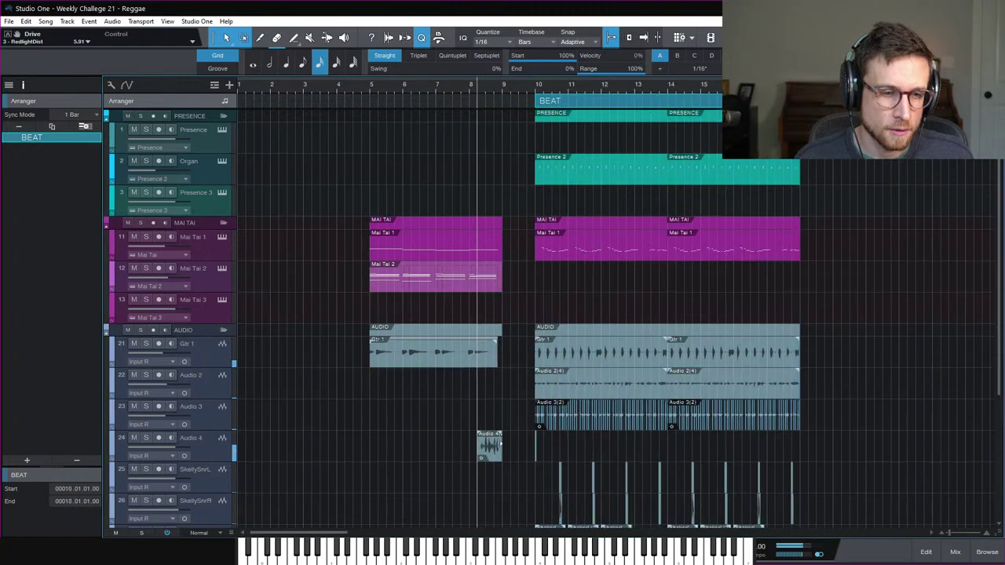
pyautogui.moveTo(494, 461); pyautogui.dragTo(527, 463)
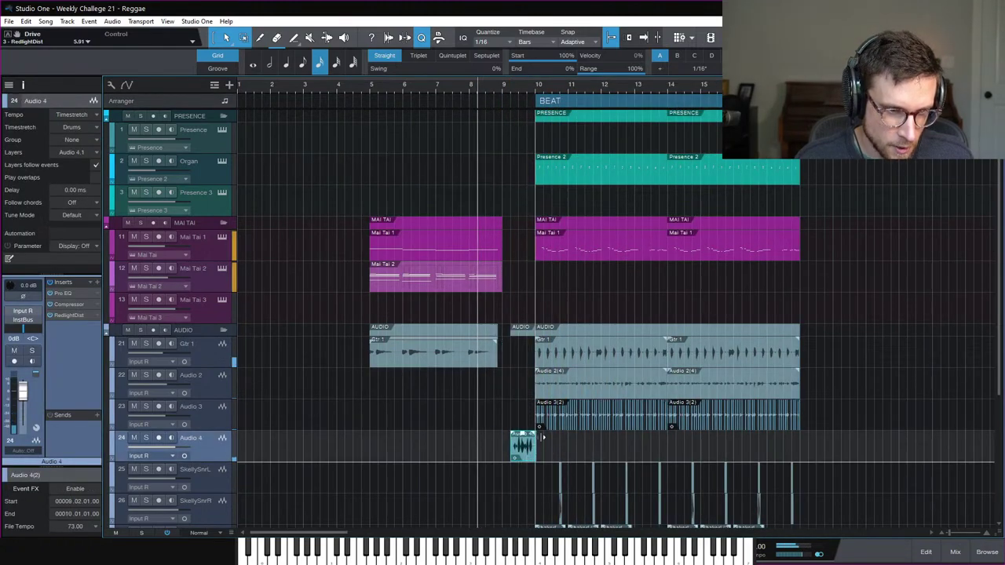
pyautogui.press('space')
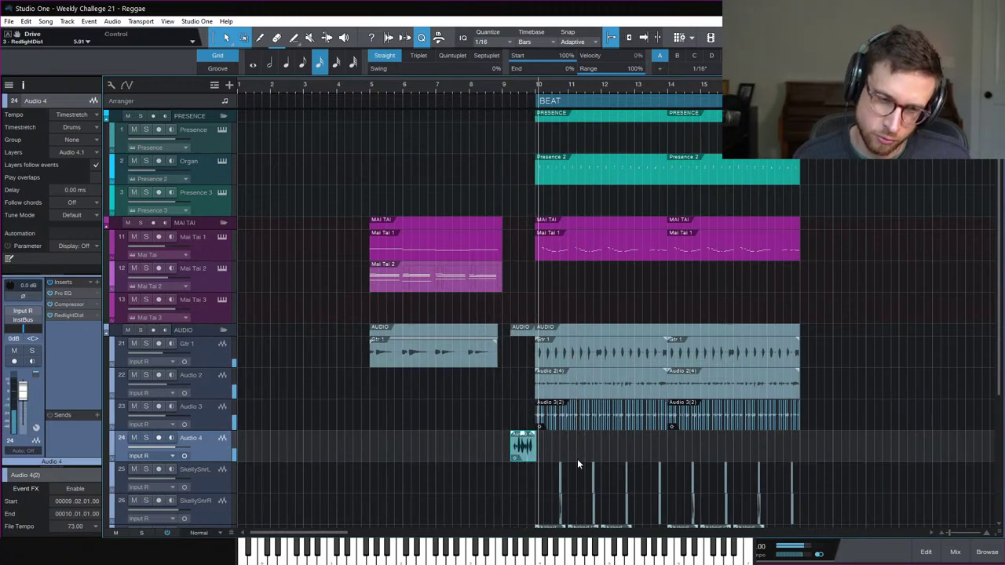
pyautogui.press('e')
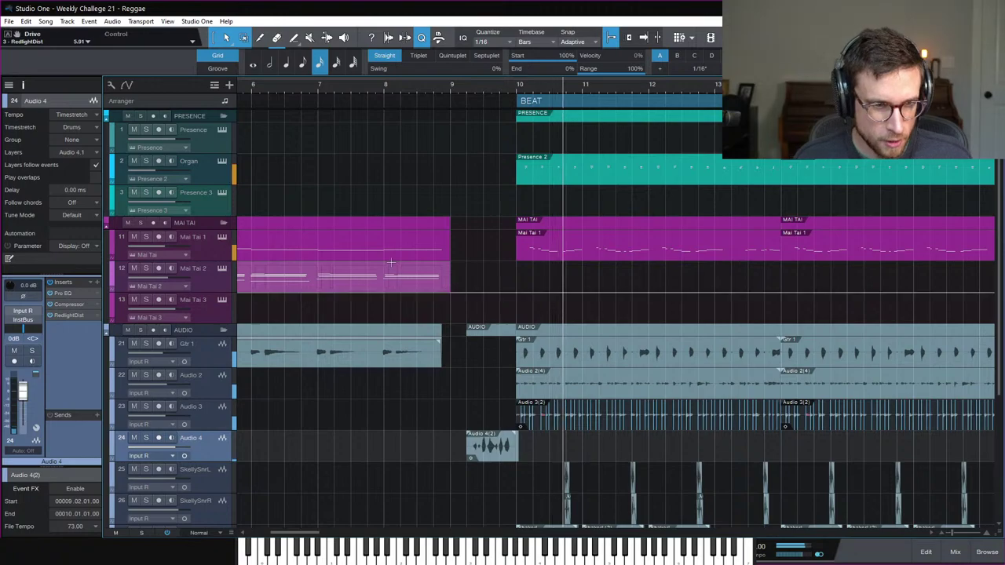
pyautogui.click(366, 92)
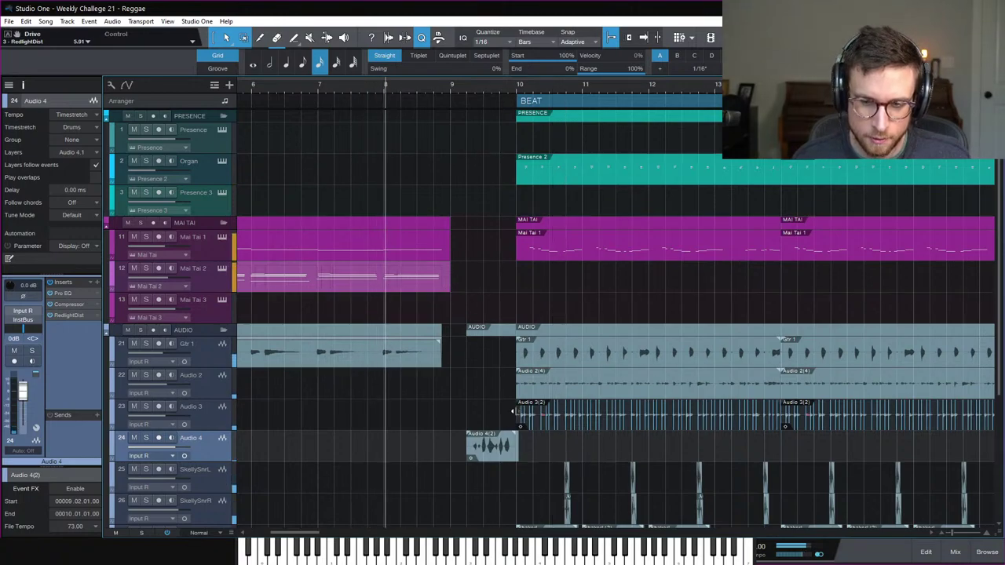
# Step: Trim the Audio 4 clip to start at 9.02.02.11 and end at 9.04.04.00
pyautogui.scroll(-3, 499, 402)
pyautogui.scroll(-2, 498, 402)
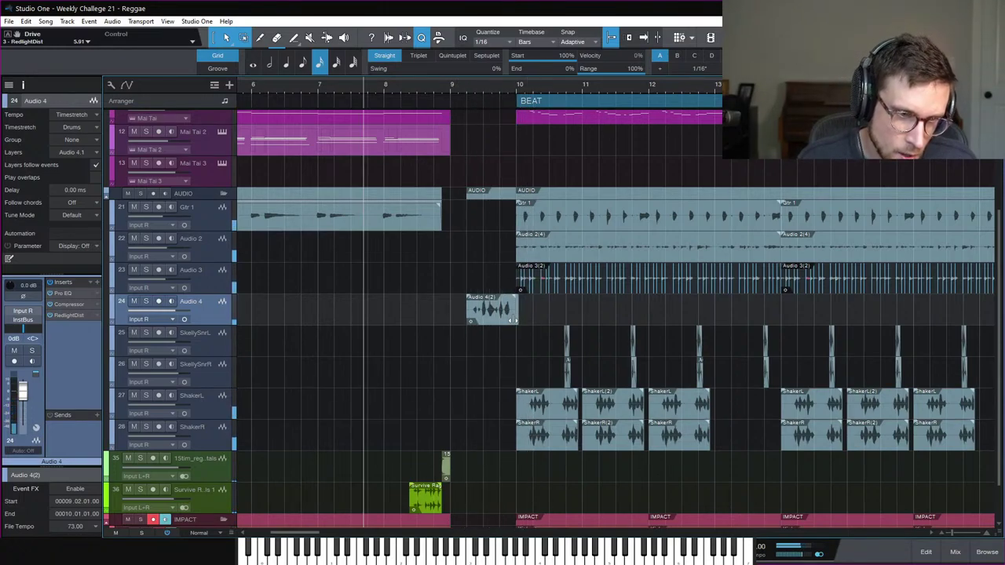
pyautogui.click(518, 317)
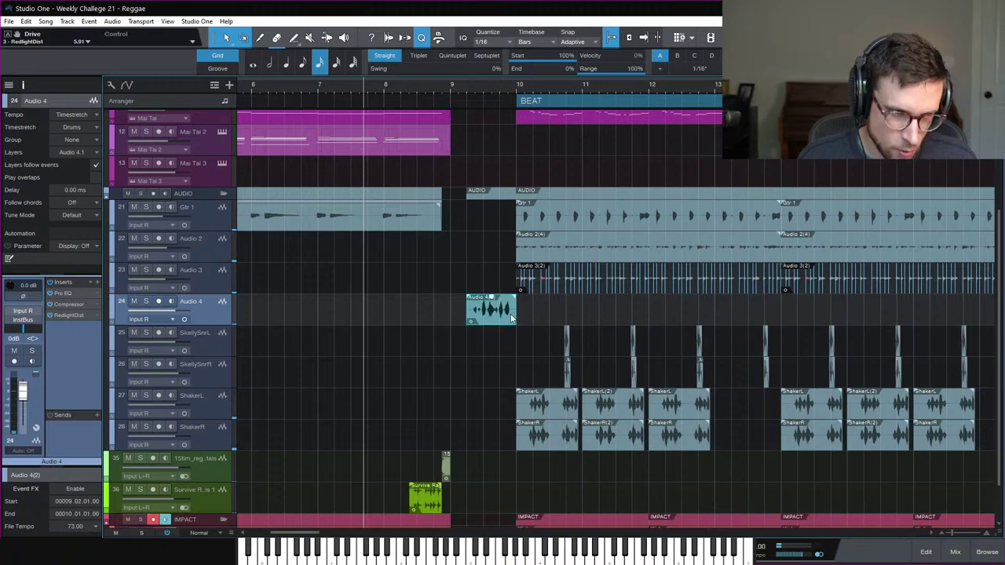
pyautogui.moveTo(516, 317); pyautogui.dragTo(513, 317)
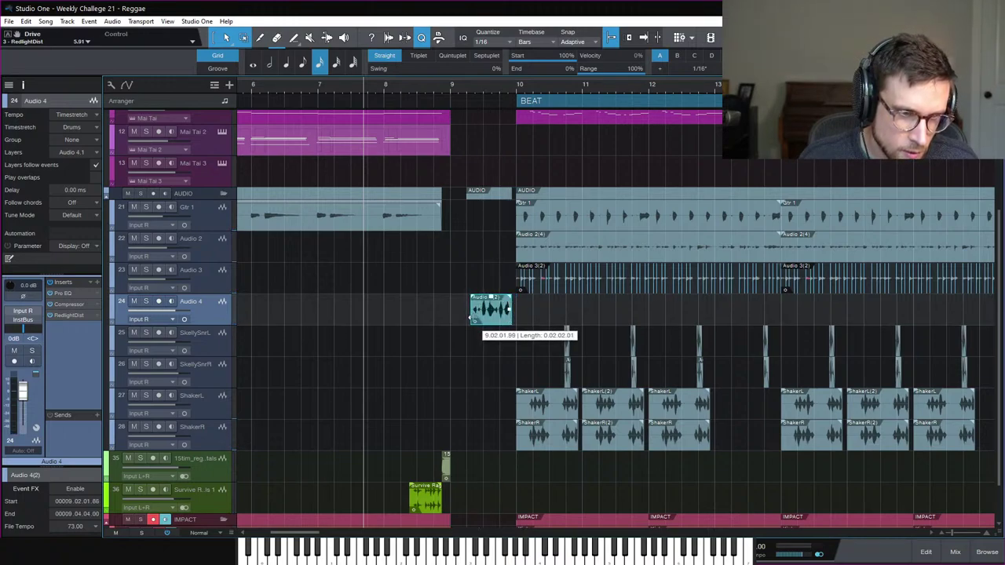
# Step: Duplicate the Audio 4 track with its clip and inserts, and nudge the copied clip slightly later to 9.02.02.37
pyautogui.rightClick(208, 319)
pyautogui.click(327, 398)
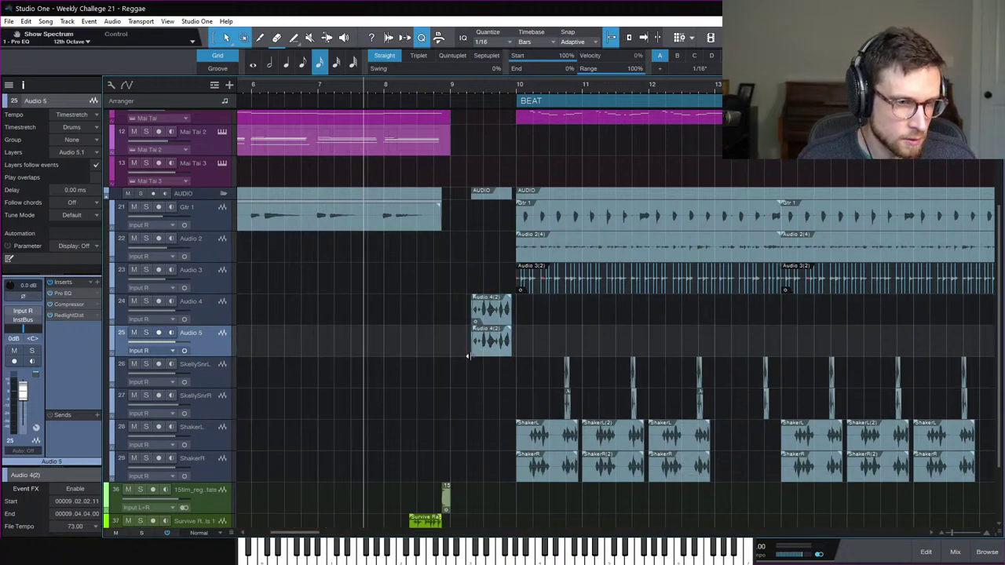
pyautogui.press('e')
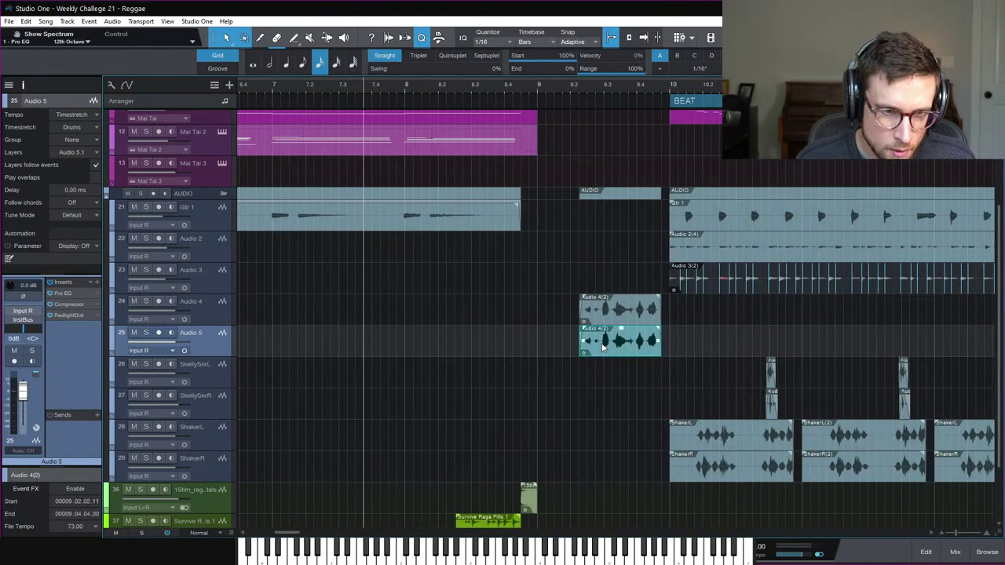
pyautogui.moveTo(603, 345); pyautogui.dragTo(605, 346)
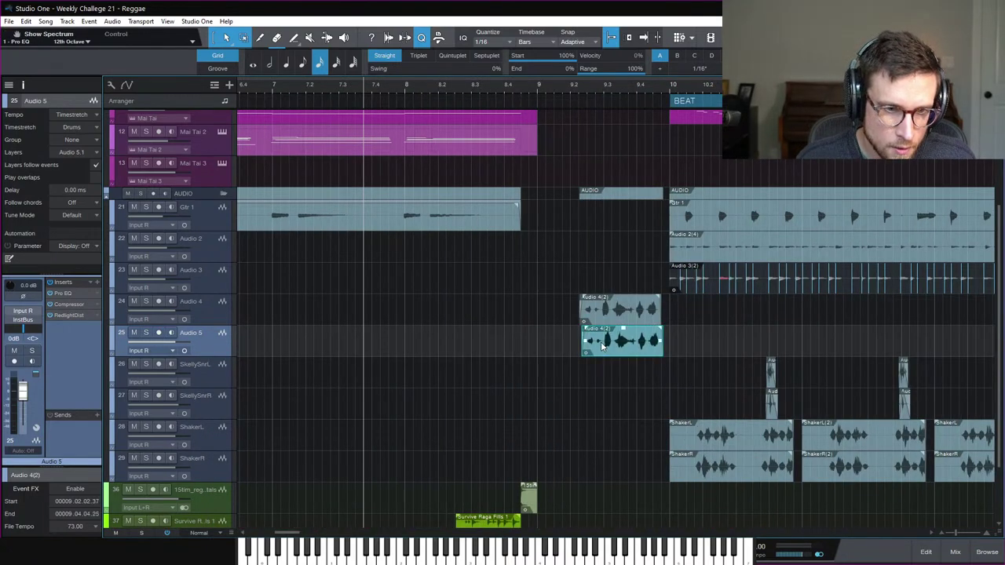
# Step: Pan Audio 4 fully left and Audio 5 fully right, and play the doubled phrase
pyautogui.click(213, 317)
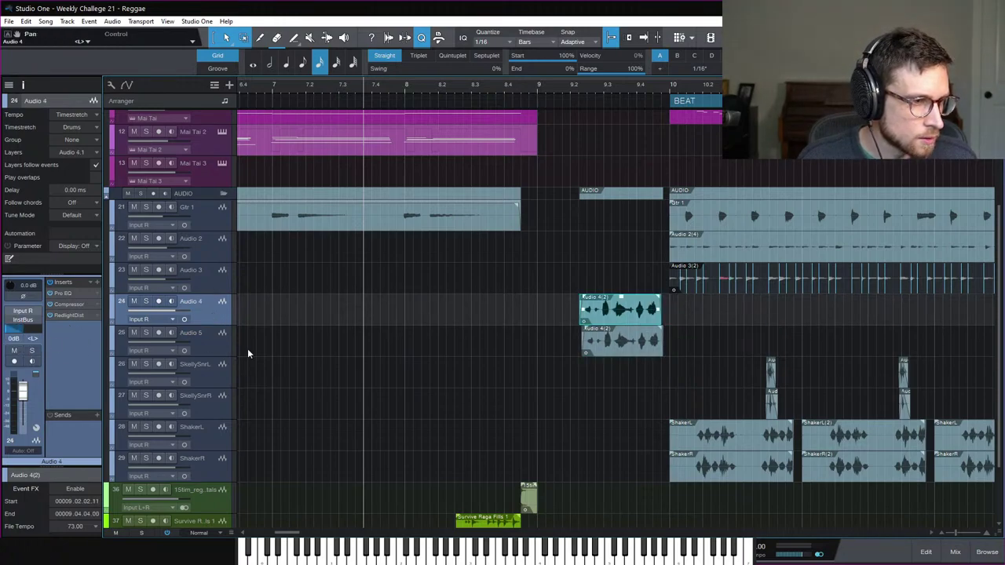
pyautogui.click(223, 353)
pyautogui.press('space')
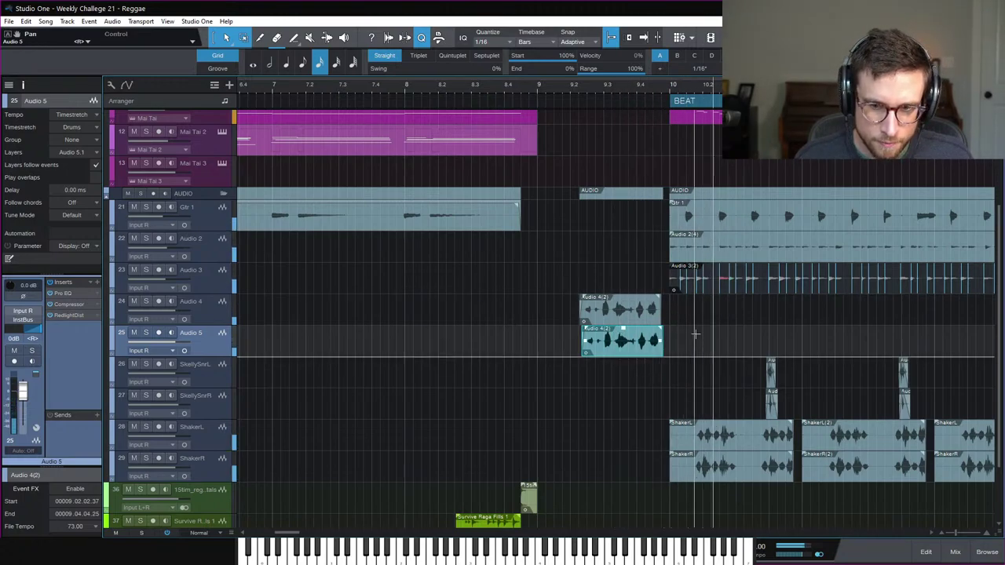
pyautogui.press('space')
# Step: Nudge the Audio 5 clip slightly earlier to start at 9.02.02.24, and play the doubled phrase
pyautogui.click(955, 552)
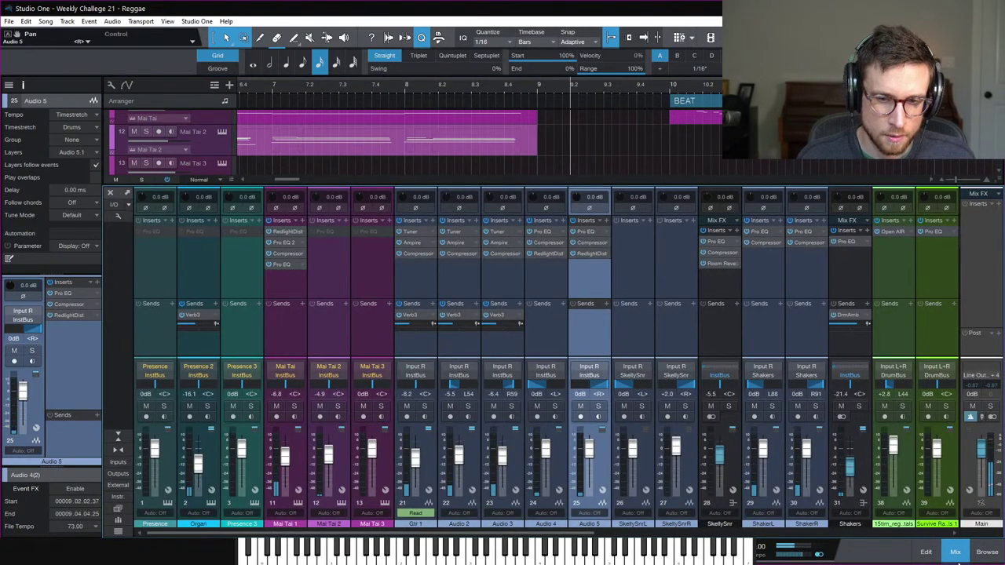
pyautogui.click(955, 553)
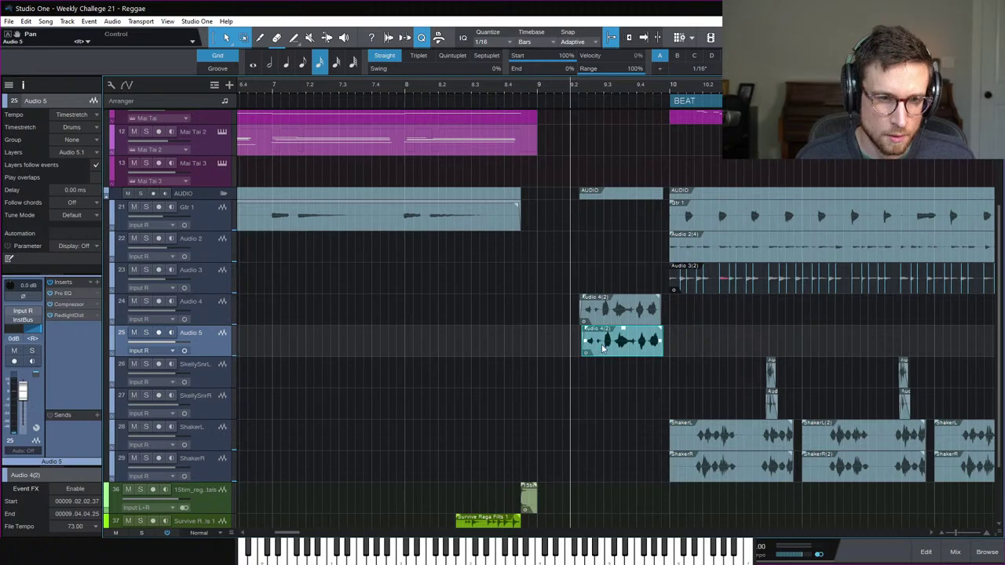
pyautogui.press('e')
pyautogui.press('e')
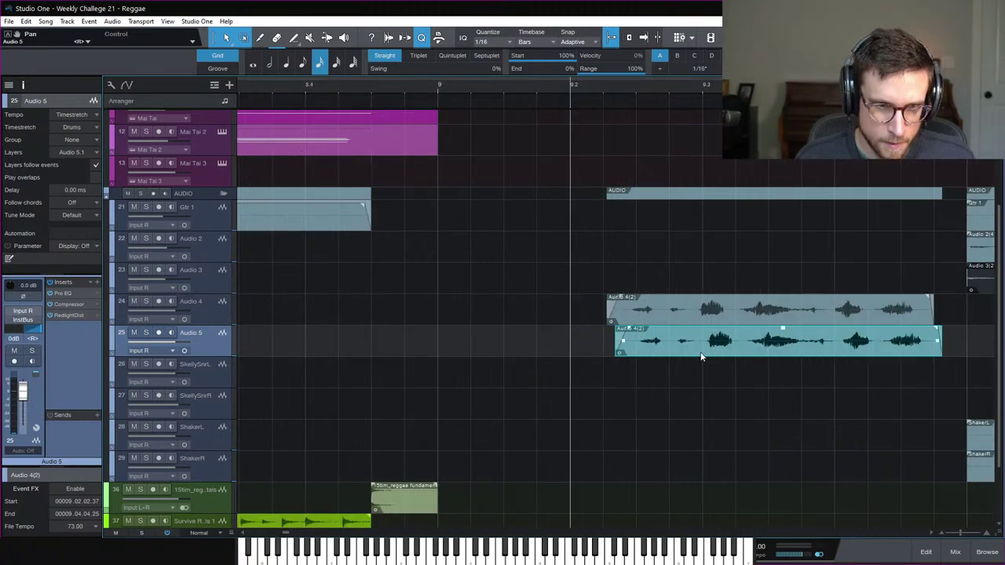
pyautogui.moveTo(702, 355); pyautogui.dragTo(698, 354)
pyautogui.press('space')
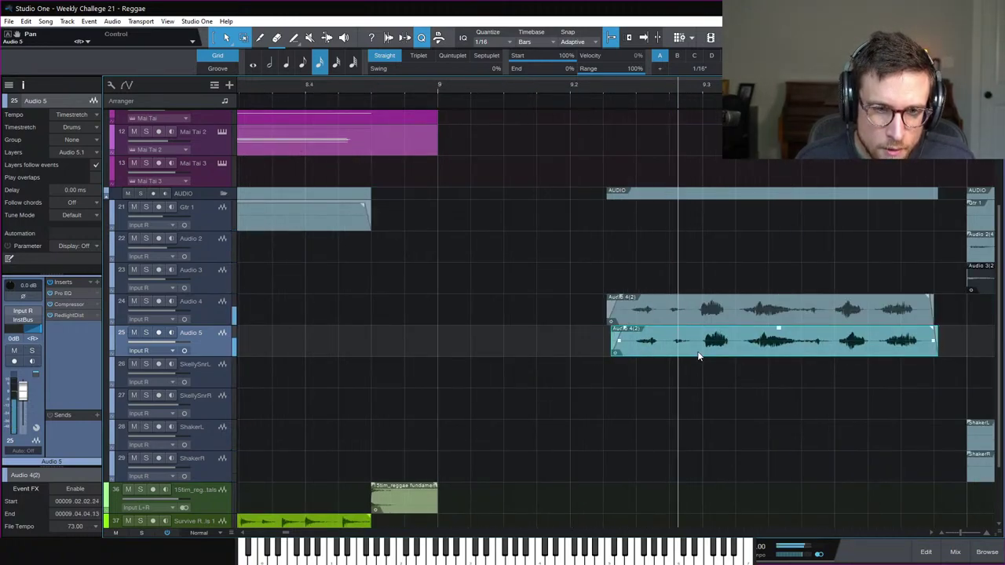
# Step: Rename the Audio 4 and Audio 5 tracks as VoxL and VoxR
pyautogui.press('F3')
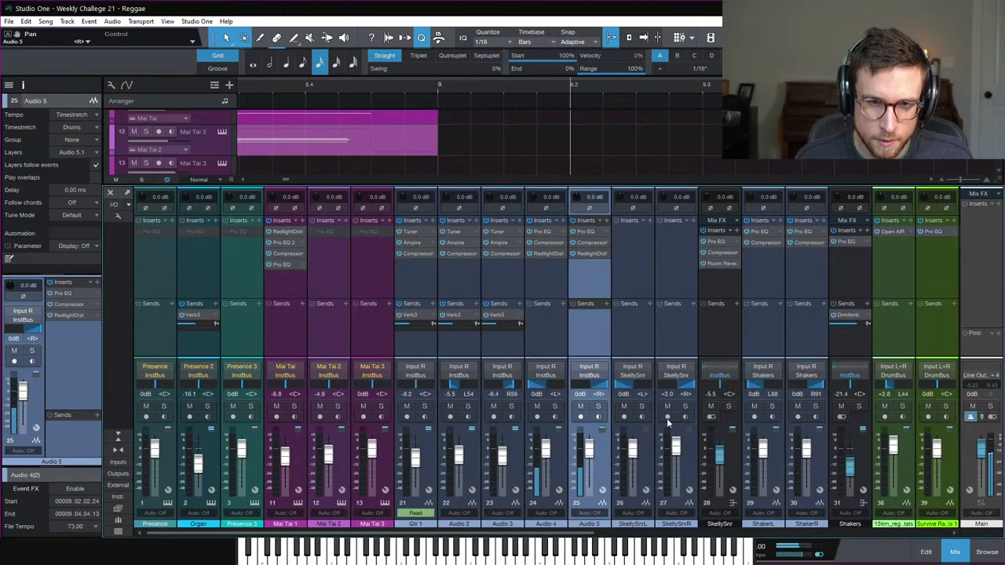
pyautogui.click(544, 343)
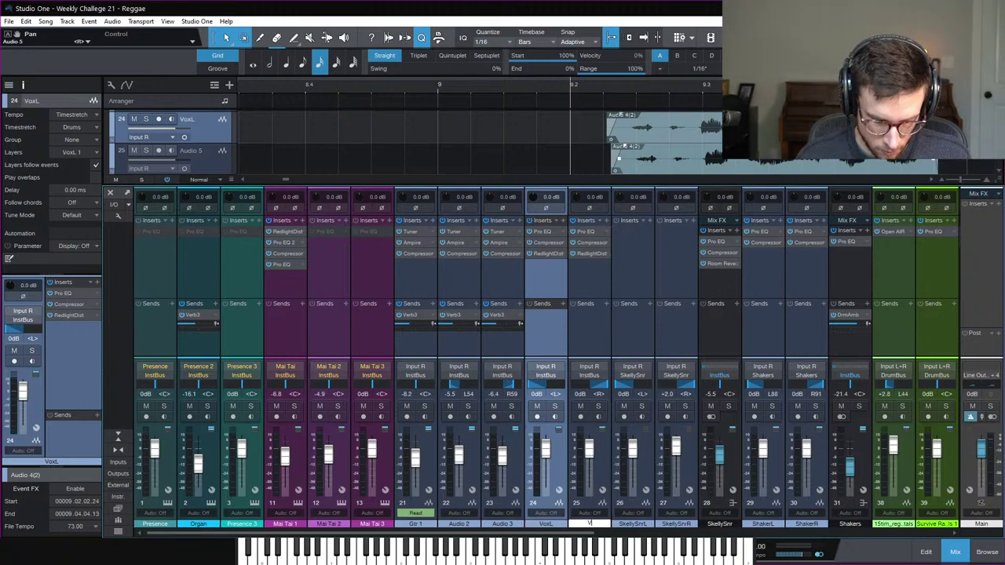
# Step: Add a bus for the VoxL and VoxR channels and lower the bus volume to -6.0 dB
pyautogui.keyDown('shift'); pyautogui.click(586, 338); pyautogui.keyUp('shift')
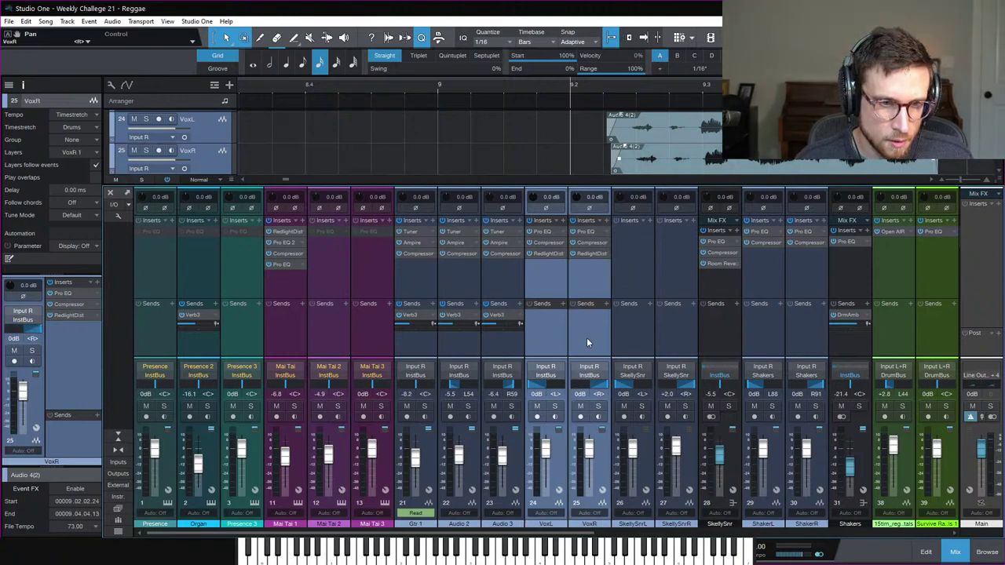
pyautogui.rightClick(587, 338)
pyautogui.click(664, 436)
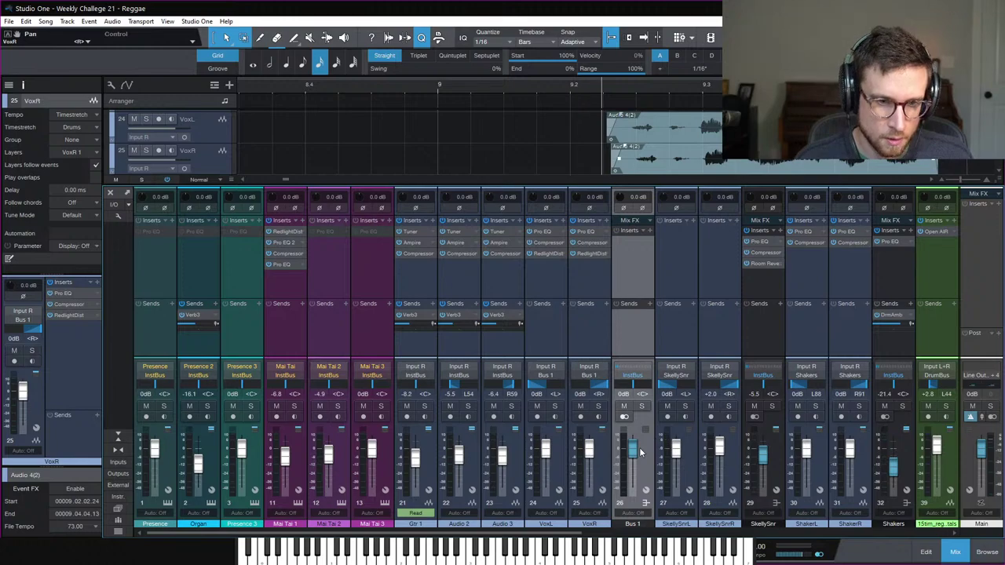
pyautogui.moveTo(640, 452); pyautogui.dragTo(636, 458)
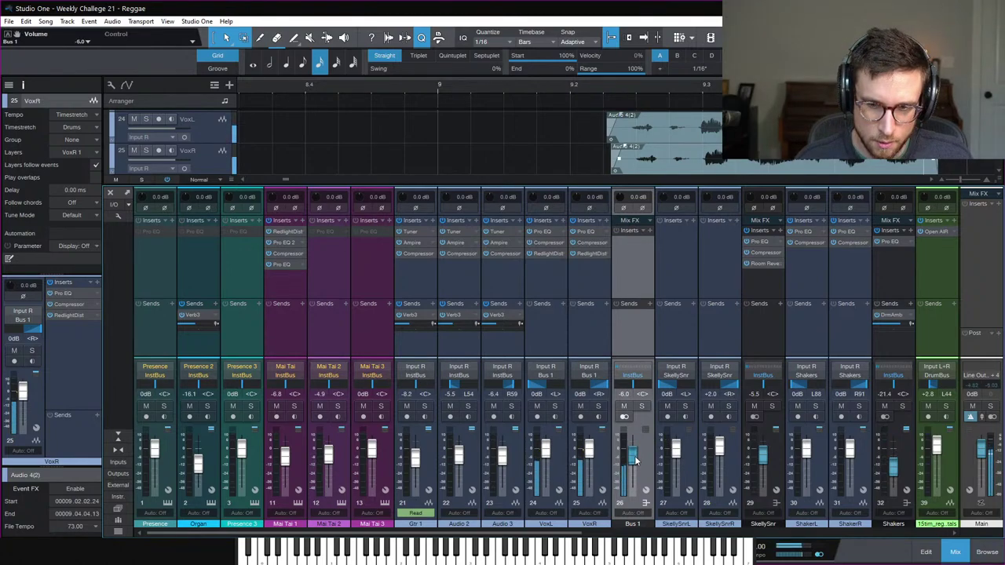
# Step: Play the arrangement from about bar 7 through the vocal phrase into the BEAT section
pyautogui.click(955, 553)
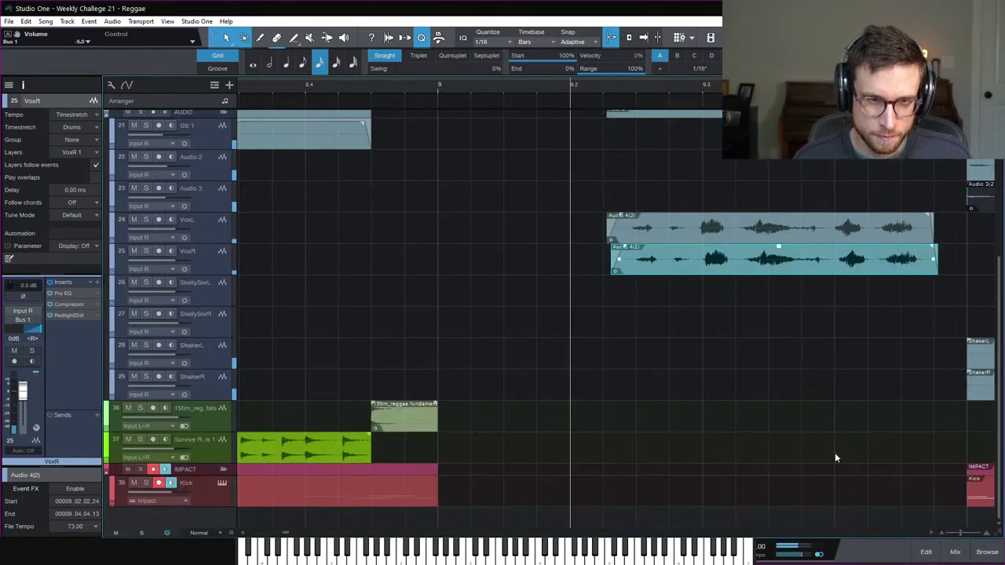
pyautogui.press('z')
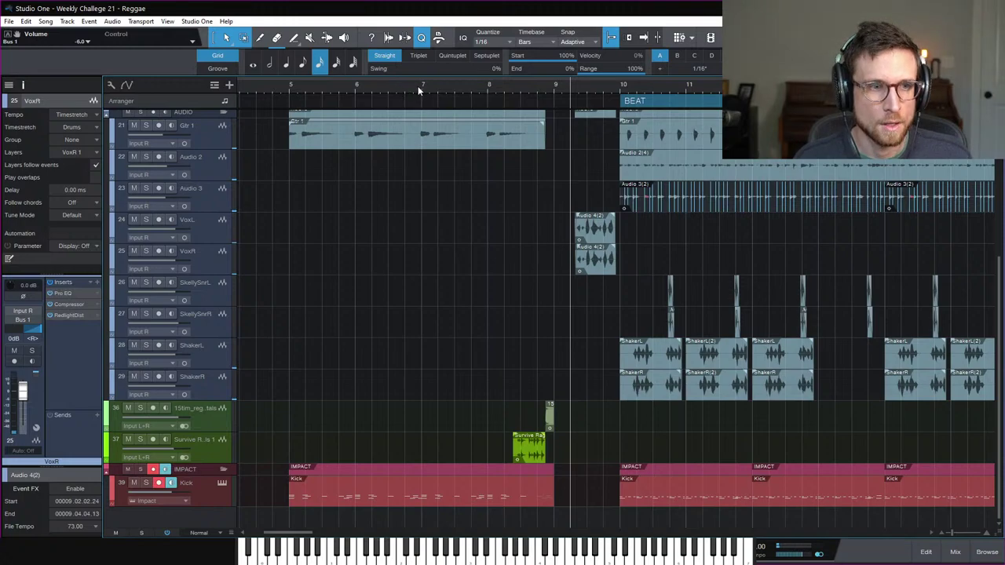
pyautogui.click(418, 86)
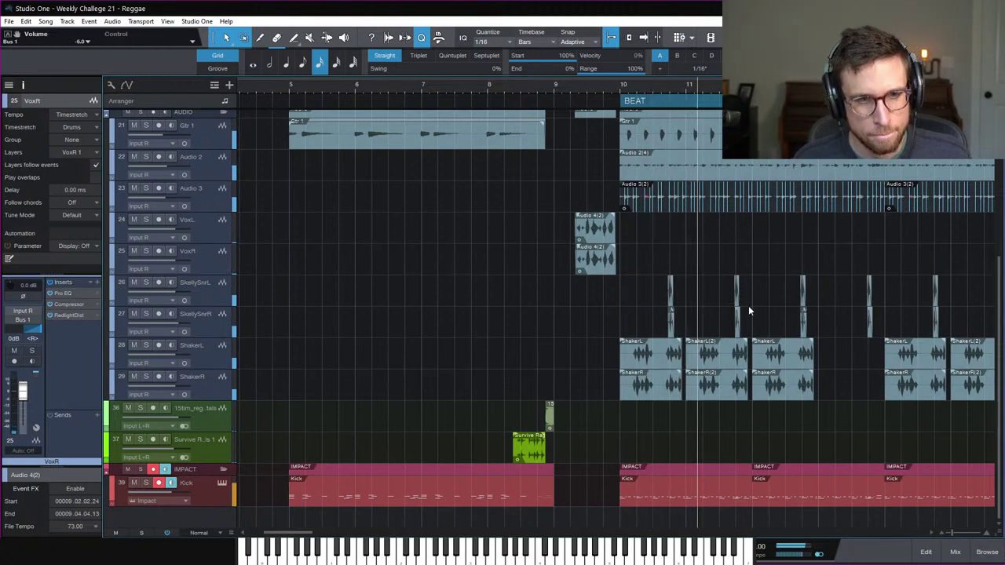
pyautogui.press('space')
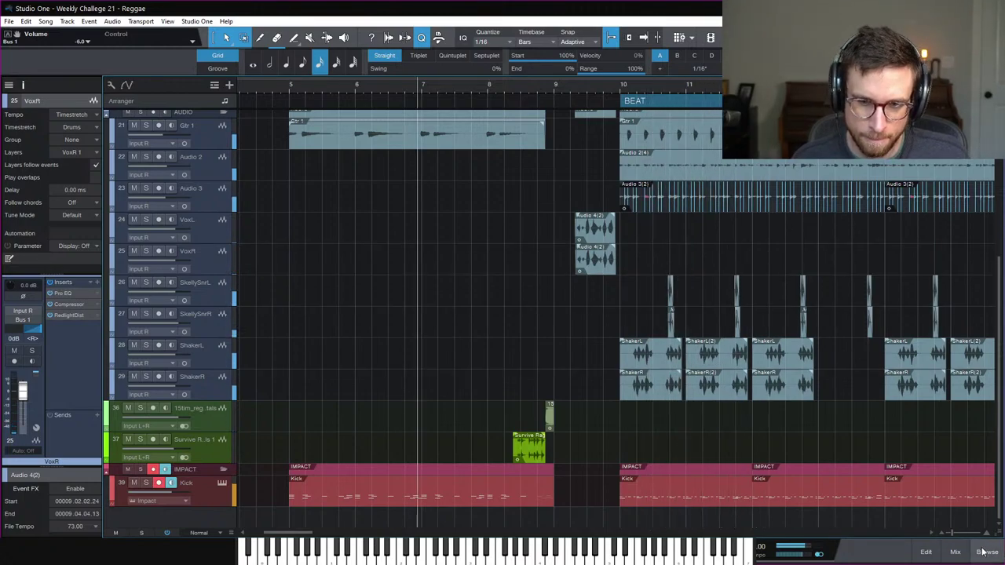
# Step: Audition reverse samples in the loops browser, including reverse gate 1.wav, VEC3 Cymbals Reverse 01.wav and VEC3 FX Reverse 32.wav
pyautogui.click(983, 552)
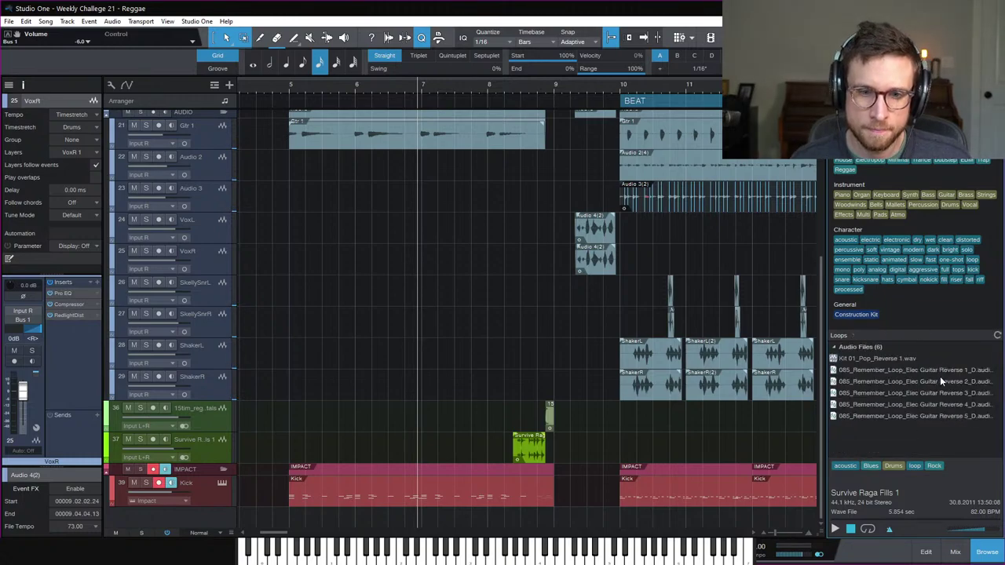
pyautogui.click(889, 368)
pyautogui.click(897, 393)
pyautogui.click(884, 416)
pyautogui.click(883, 438)
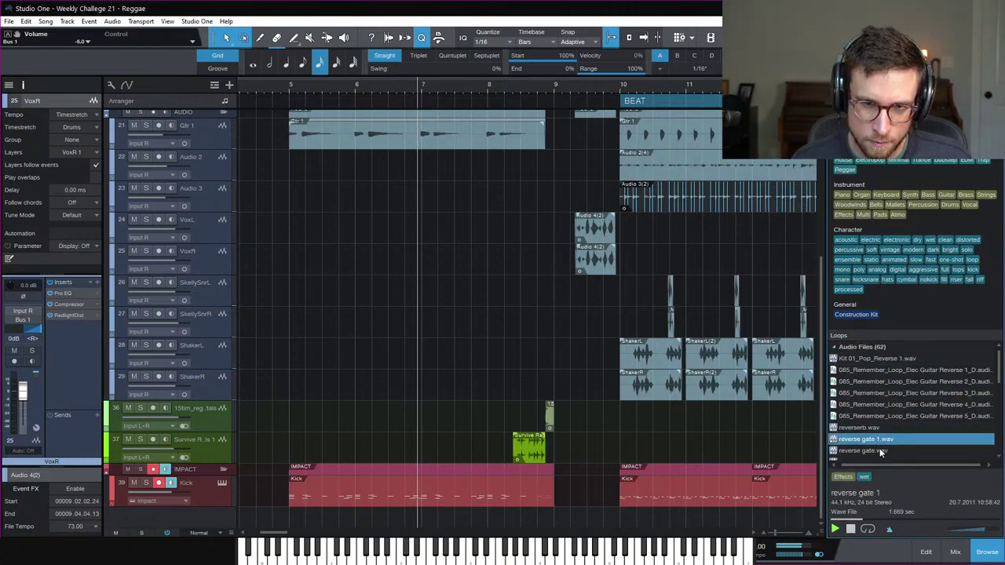
pyautogui.scroll(-1, 884, 434)
pyautogui.click(884, 429)
pyautogui.scroll(-2, 883, 420)
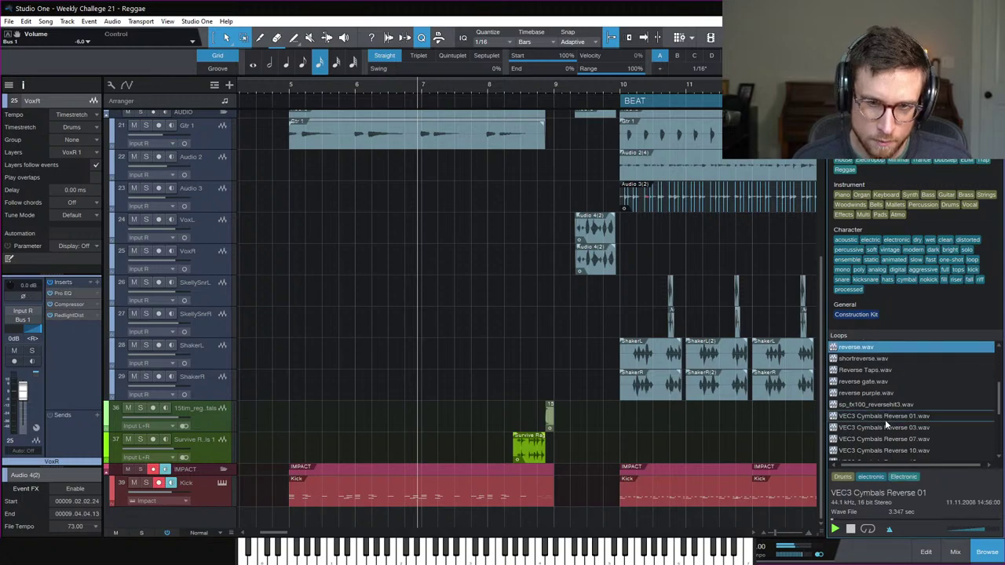
pyautogui.click(885, 420)
pyautogui.click(883, 399)
pyautogui.scroll(-3, 885, 406)
pyautogui.click(890, 394)
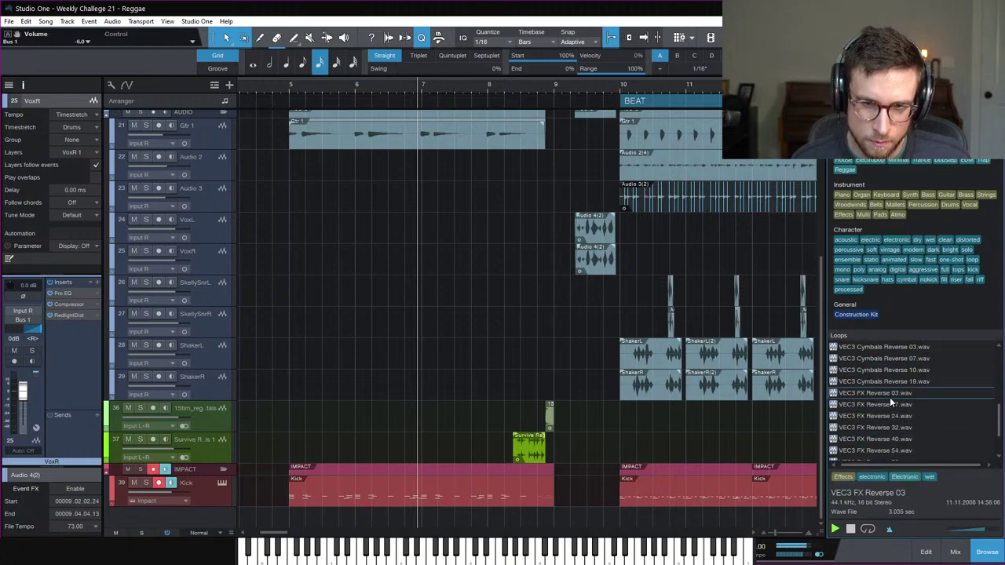
pyautogui.click(890, 429)
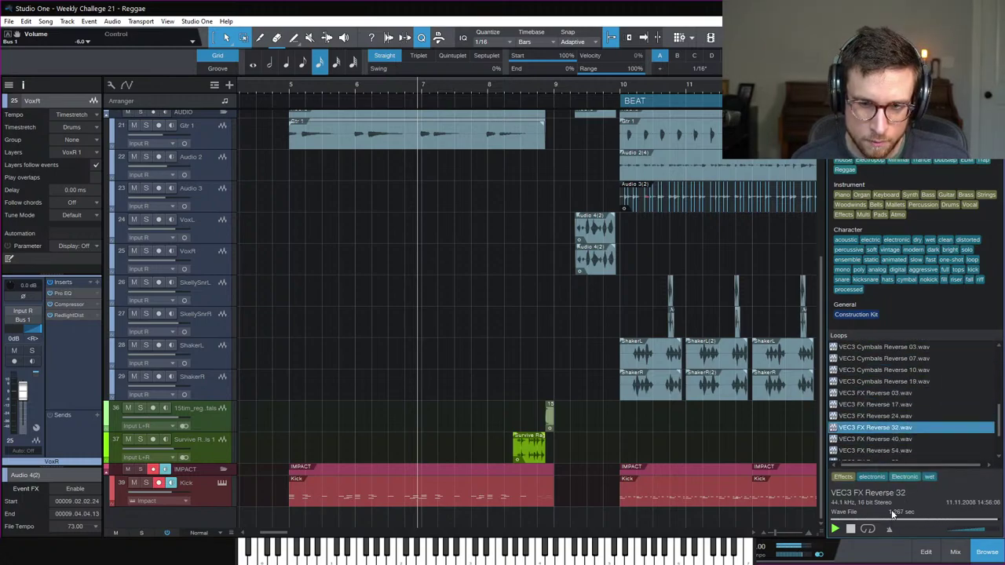
pyautogui.scroll(3, 888, 439)
# Step: Place sp_fx100_reversehit3.wav on a new track at 9.02.01.00 and set the track's tempo mode to Don't follow
pyautogui.click(885, 393)
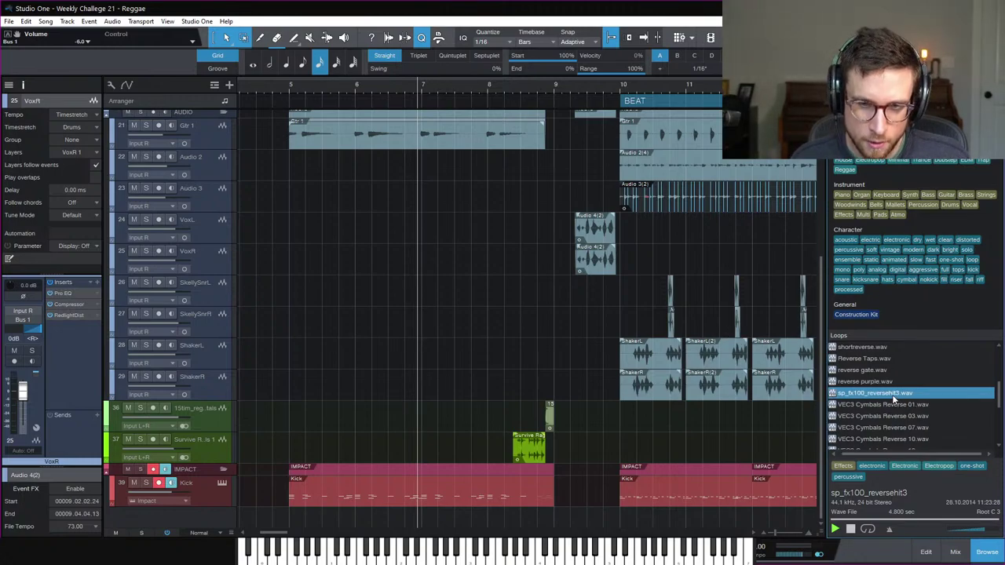
pyautogui.moveTo(893, 399); pyautogui.dragTo(592, 410)
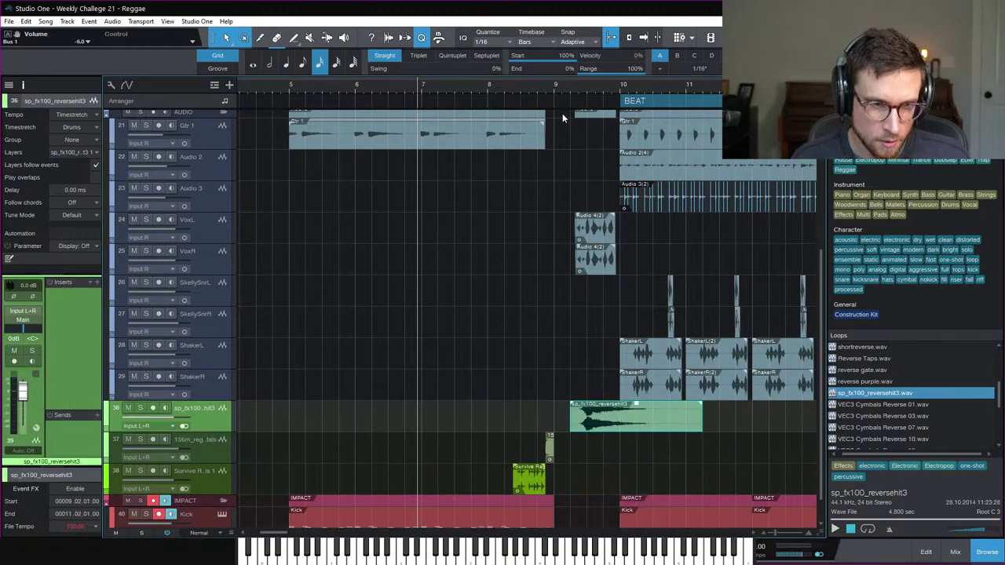
pyautogui.click(572, 87)
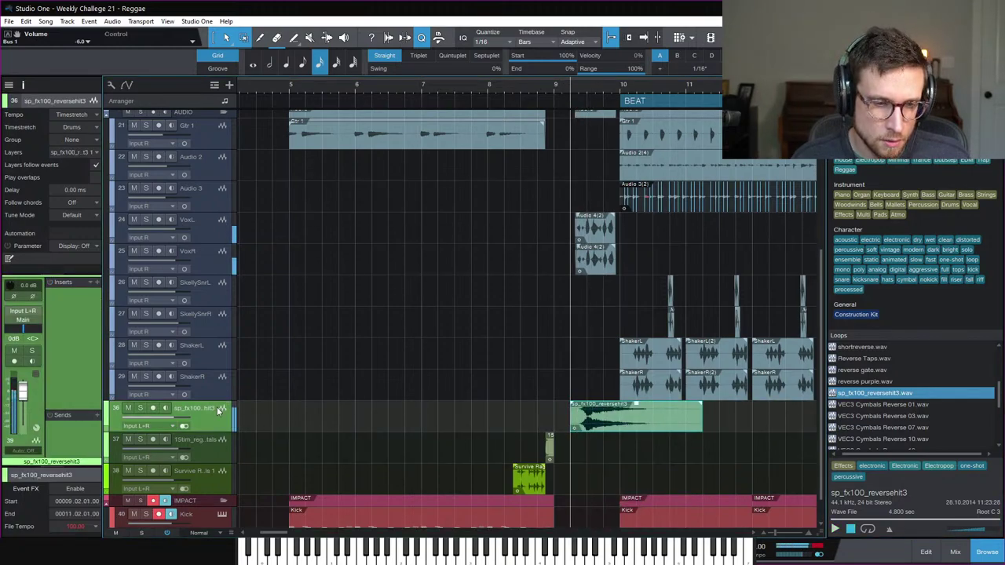
pyautogui.click(64, 114)
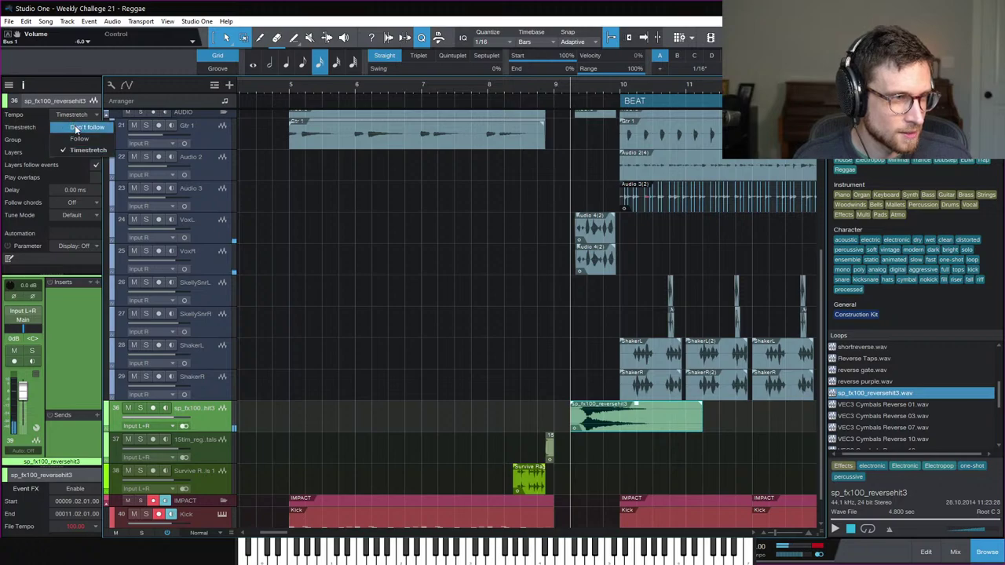
pyautogui.click(74, 125)
# Step: Trim the sp_fx100_reversehit3 clip to three sixteenths, move it to 9.04.02.00 so it ends at bar 10, and play it
pyautogui.press('e')
pyautogui.press('e')
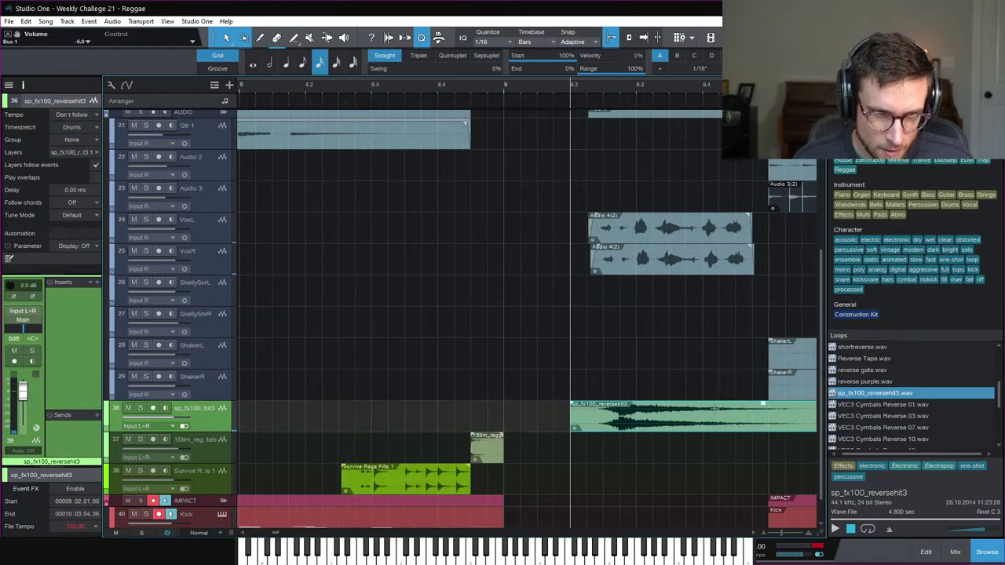
pyautogui.hotkey('alt', 'x')
pyautogui.press('Delete')
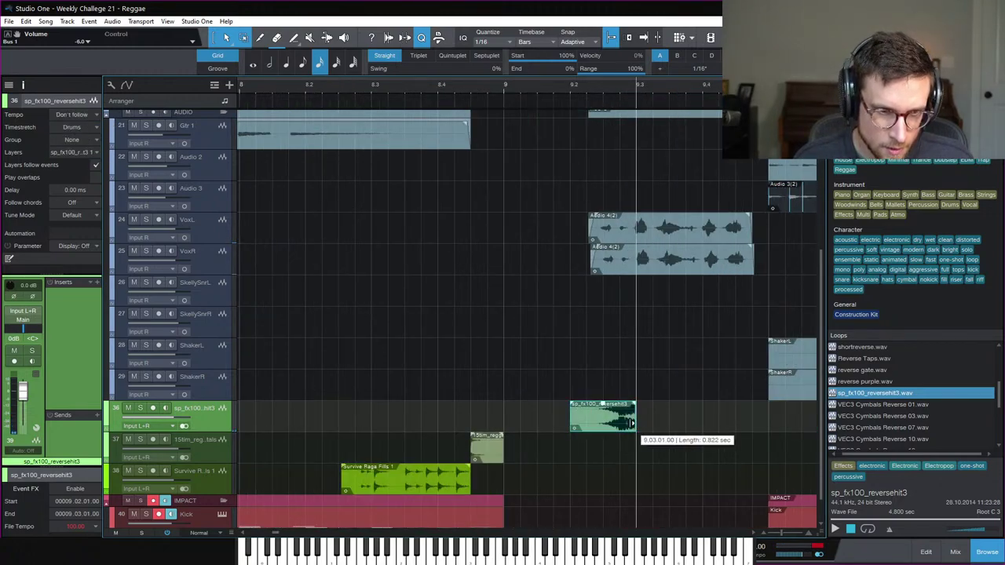
pyautogui.moveTo(631, 424); pyautogui.dragTo(620, 431)
pyautogui.moveTo(766, 430); pyautogui.dragTo(767, 431)
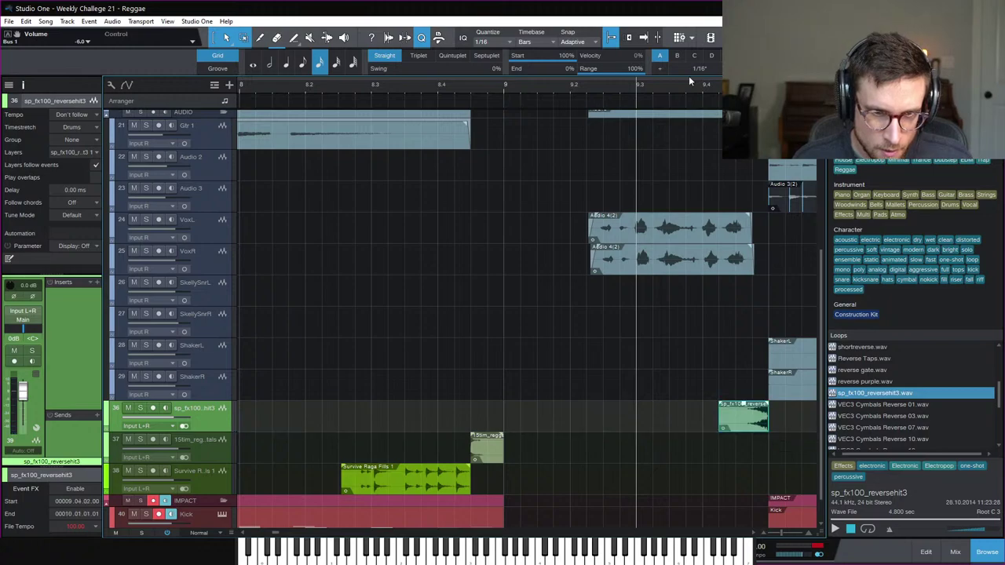
pyautogui.click(709, 85)
pyautogui.press('space')
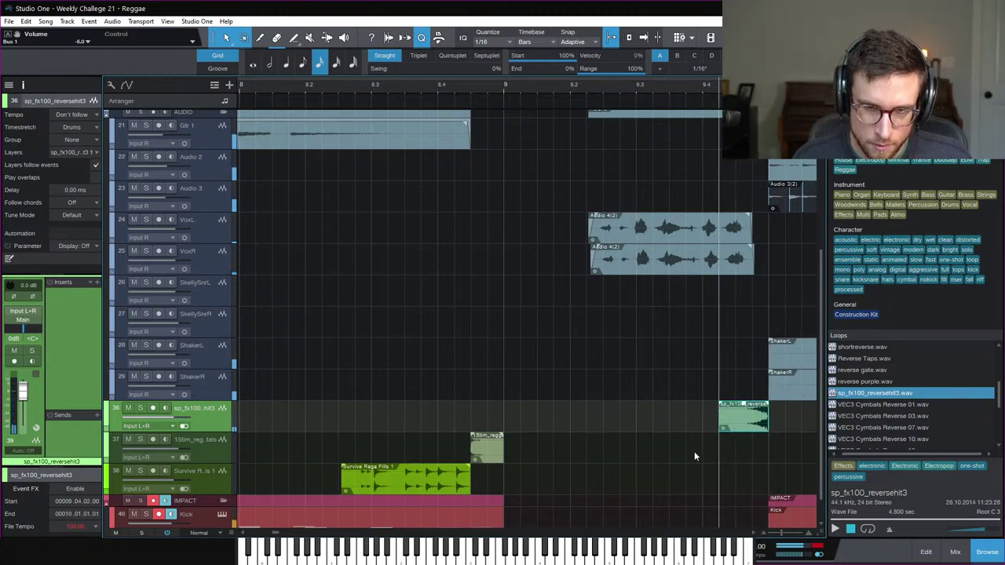
# Step: Route the sp_fx100_reversehit3 track to InstBus and set its volume to -0.8 dB
pyautogui.click(24, 322)
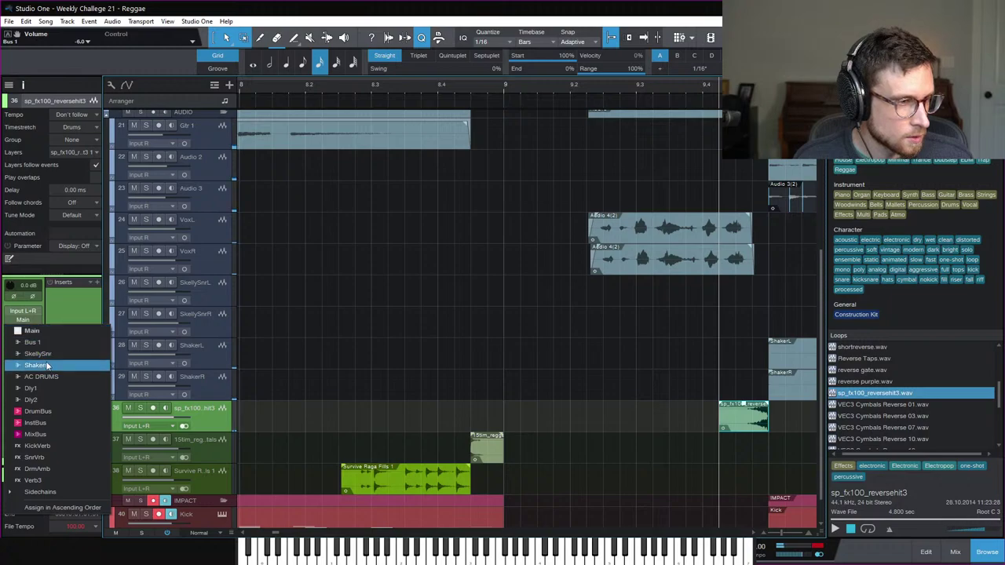
pyautogui.click(68, 422)
pyautogui.moveTo(19, 400); pyautogui.dragTo(23, 394)
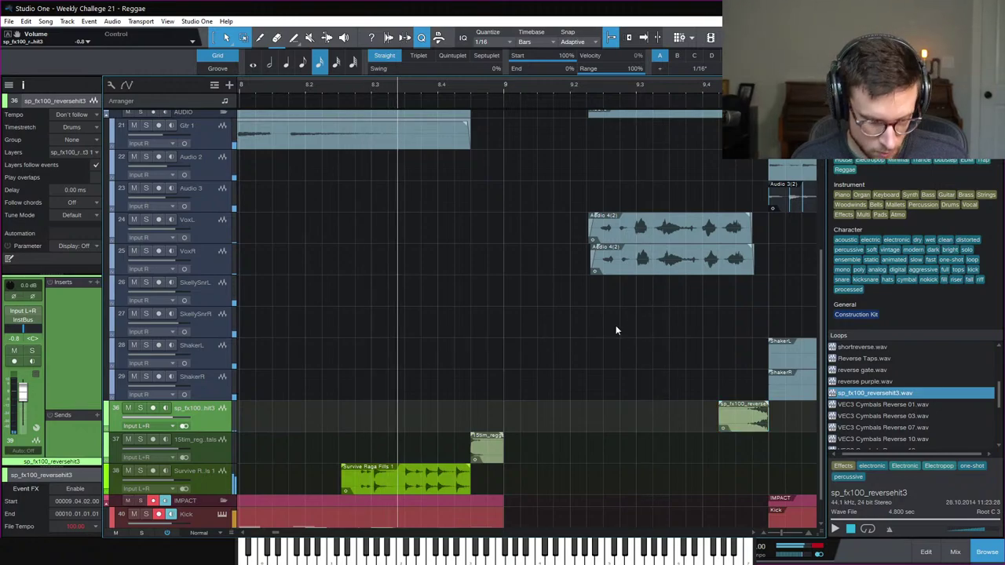
# Step: Play the transition from about bar 8 through the reverse hit into the BEAT section
pyautogui.scroll(-3, 616, 325)
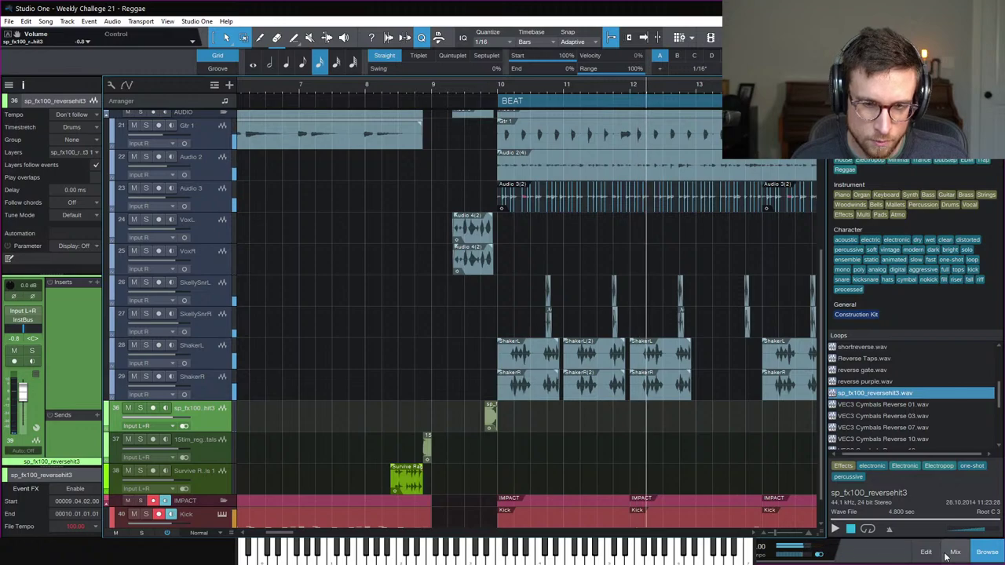
pyautogui.click(985, 552)
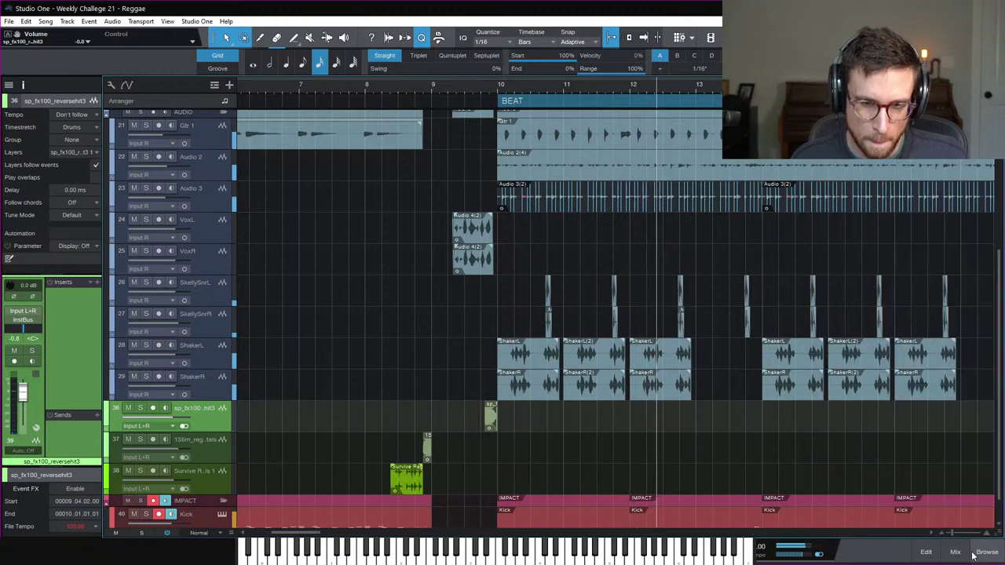
pyautogui.click(366, 90)
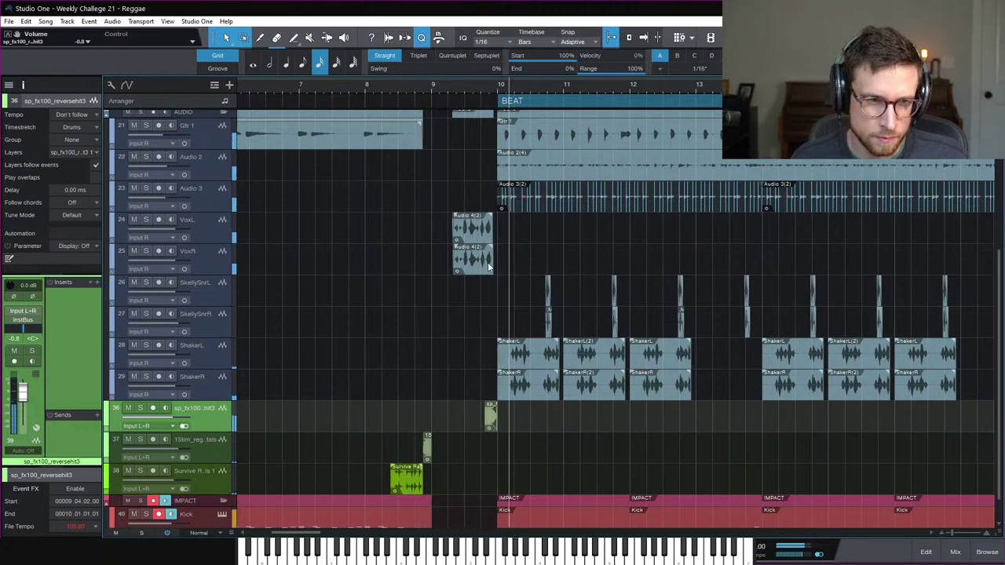
pyautogui.click(366, 161)
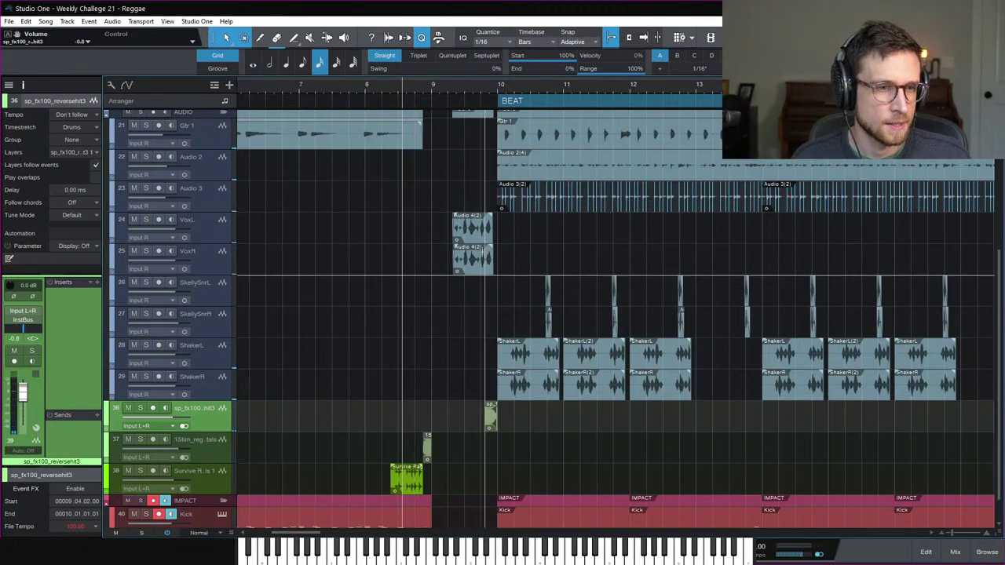
# Step: Move the VoxL and VoxR clips earlier together so they end at bar 9, and play from about bar 8
pyautogui.click(479, 234)
pyautogui.moveTo(479, 235); pyautogui.dragTo(416, 237)
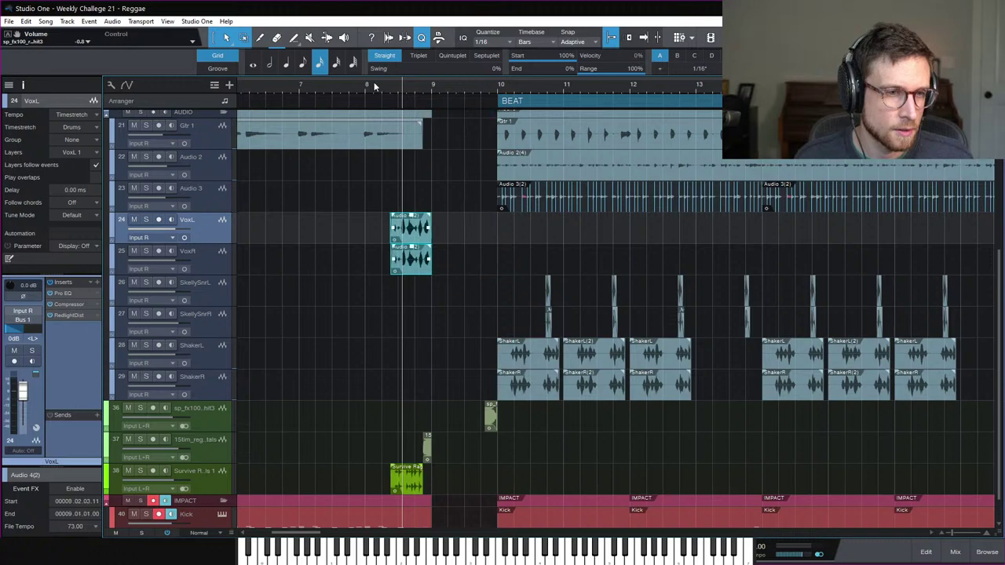
pyautogui.click(374, 83)
pyautogui.press('space')
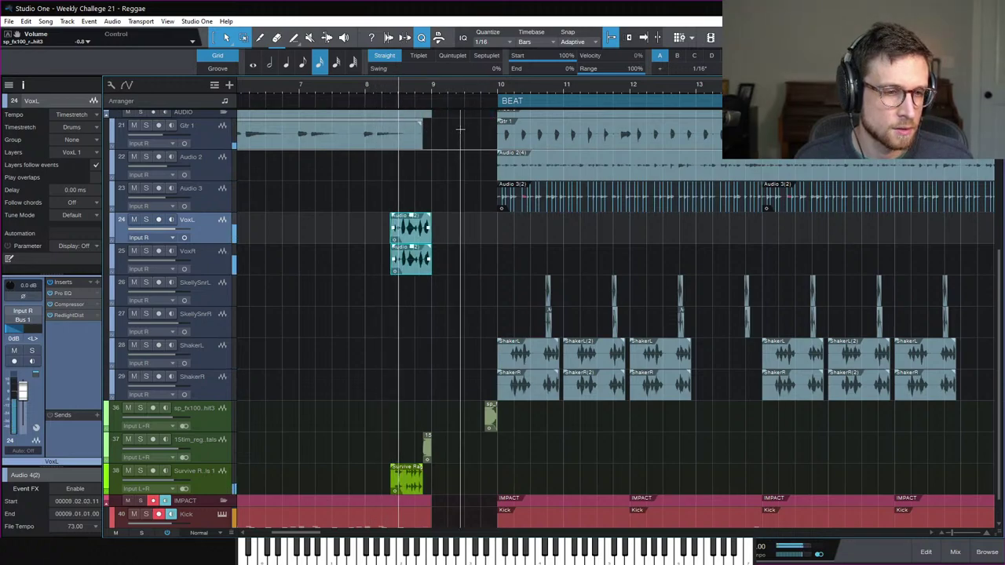
# Step: Shift both vocal clips two sixteenths earlier so they end with the Gtr 1 clip, and play them
pyautogui.press('space')
pyautogui.moveTo(418, 240); pyautogui.dragTo(411, 236)
pyautogui.press('space')
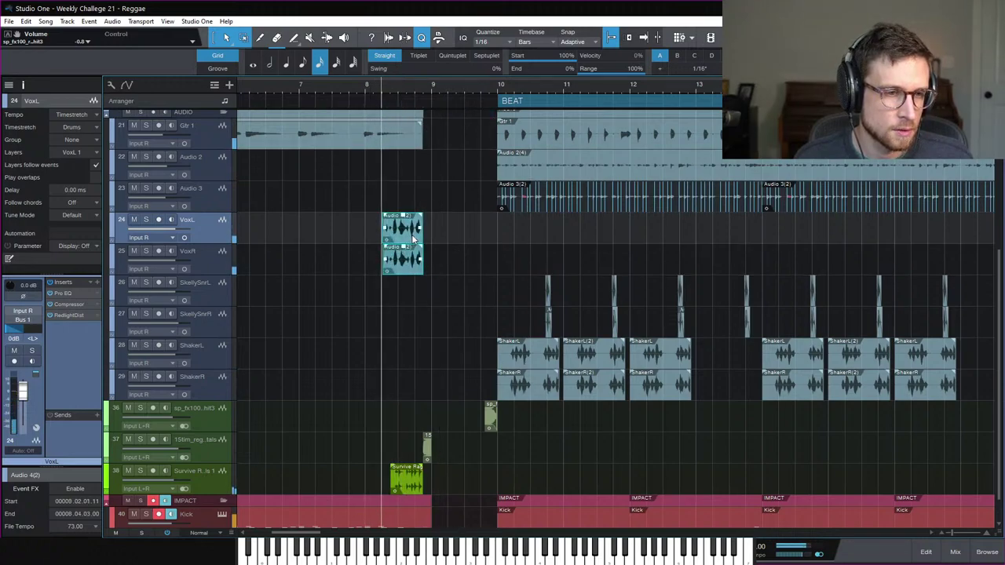
# Step: Try both vocal clips earlier, starting at about 8.1.1, and play them
pyautogui.press('space')
pyautogui.press('space')
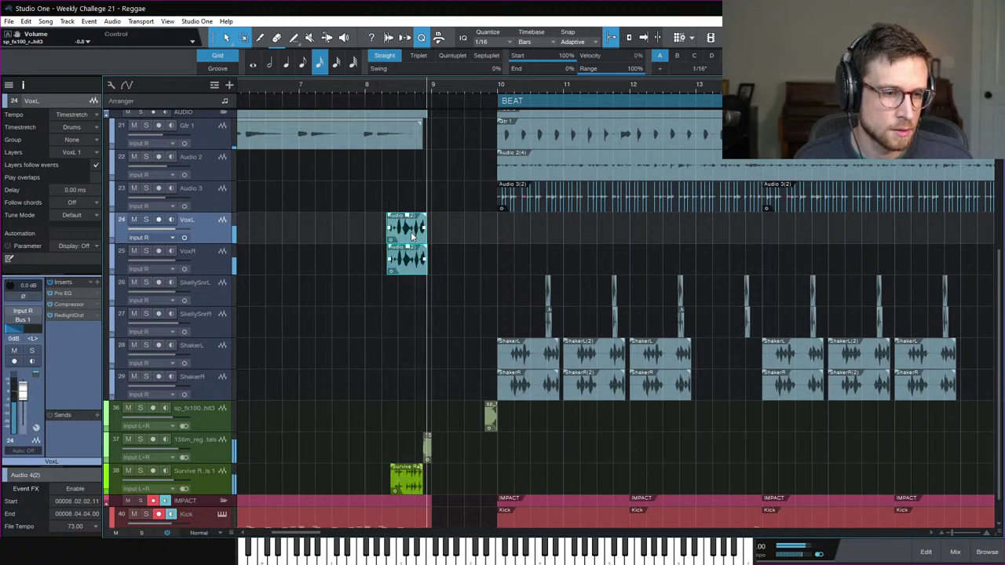
pyautogui.press('space')
pyautogui.moveTo(411, 235); pyautogui.dragTo(390, 233)
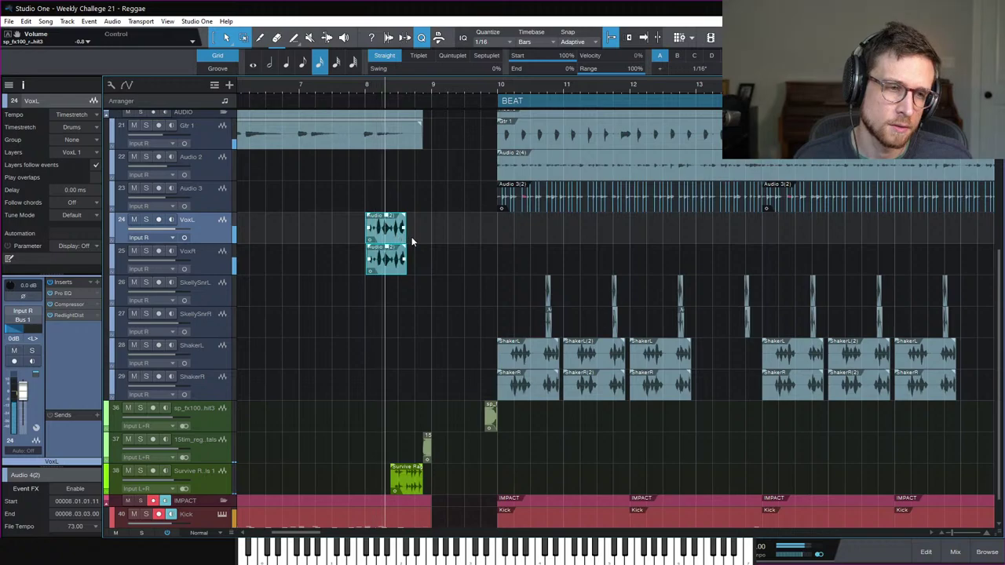
pyautogui.press('space')
# Step: Try both vocal clips one sixteenth later, starting at about 8.1.2, and play the phrase from just after bar 8
pyautogui.moveTo(388, 233); pyautogui.dragTo(450, 238)
pyautogui.press('space')
pyautogui.press('space')
pyautogui.press('e')
pyautogui.press('e')
pyautogui.press('space')
pyautogui.press('space')
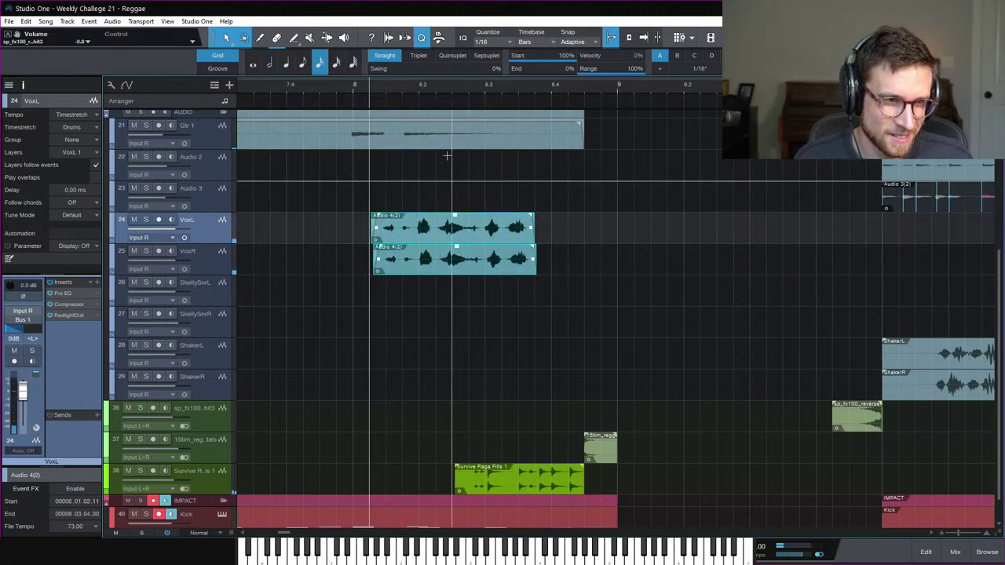
# Step: Replay the vocal phrase and undo the vocal clip moves so both clips sit in bar 9 before the BEAT section
pyautogui.press('space')
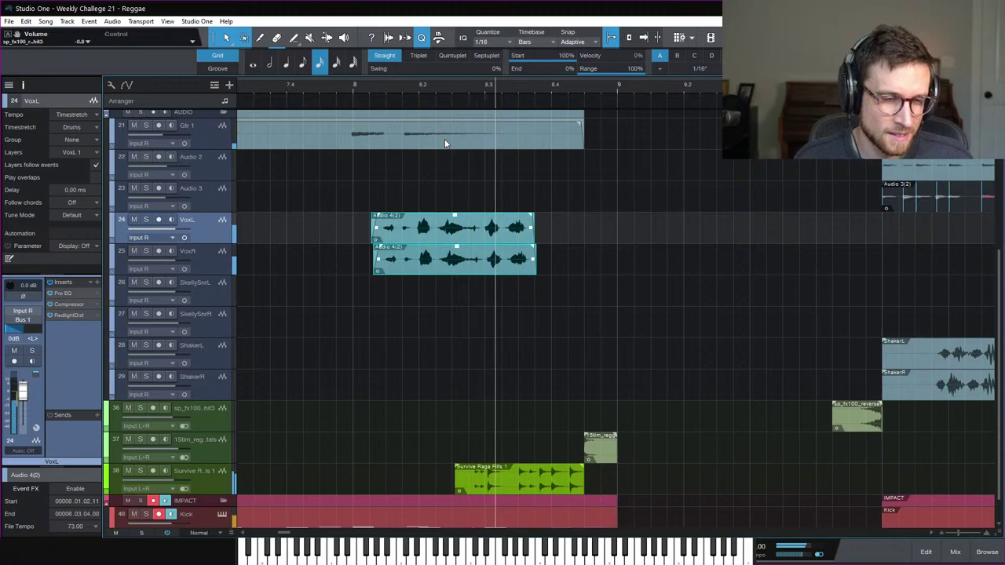
pyautogui.press('space')
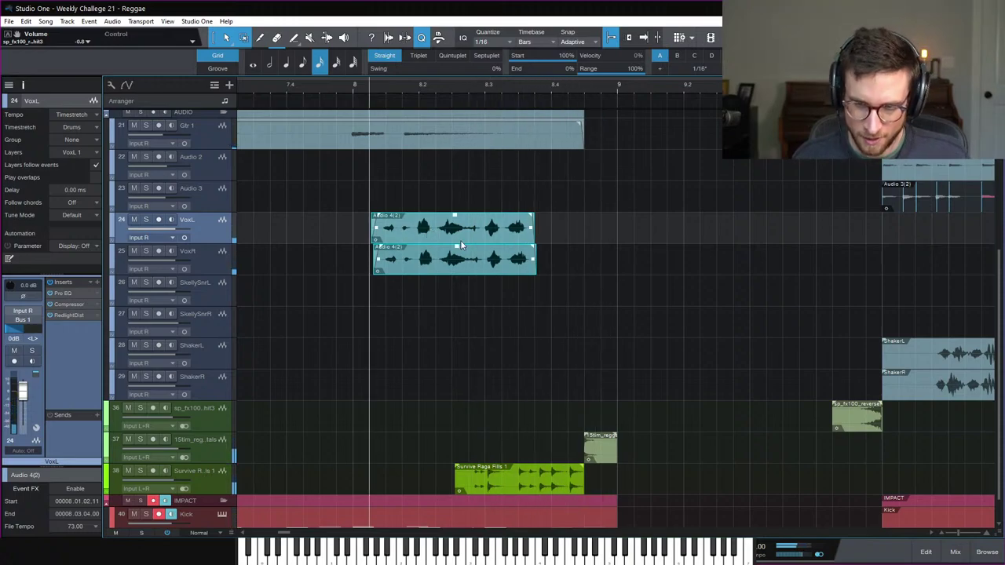
pyautogui.moveTo(516, 250); pyautogui.dragTo(542, 227)
pyautogui.hotkey('ctrl', 'z')
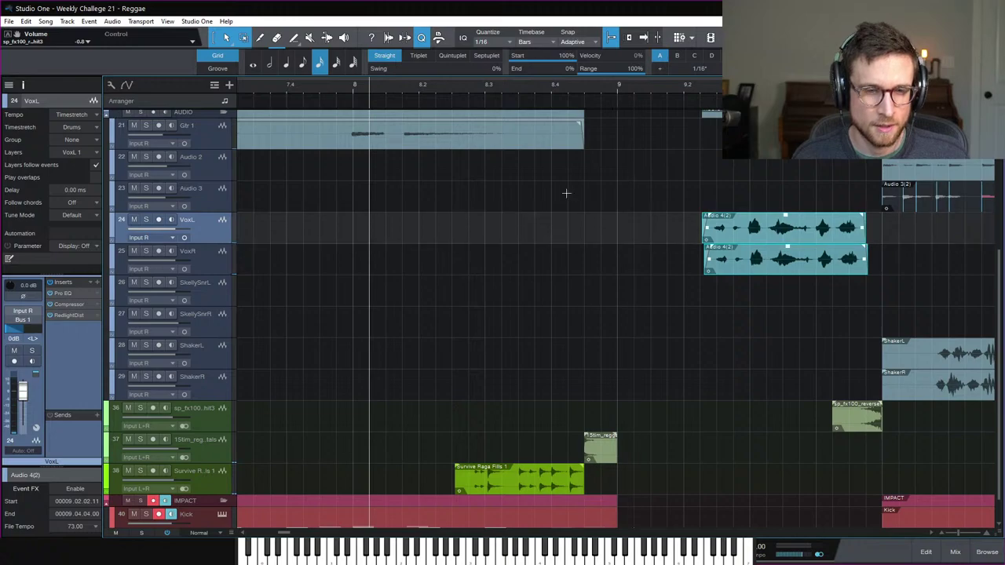
# Step: Create an empty Mai Tai 1 part spanning bar 9 and set the Mai Tai instrument's pitch bend range to 24
pyautogui.scroll(5, 566, 193)
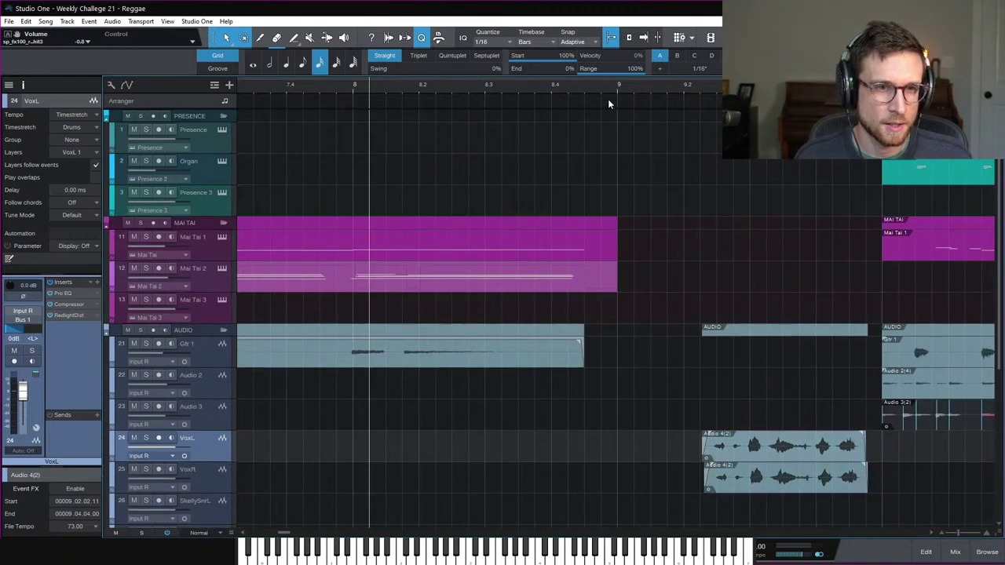
pyautogui.click(619, 90)
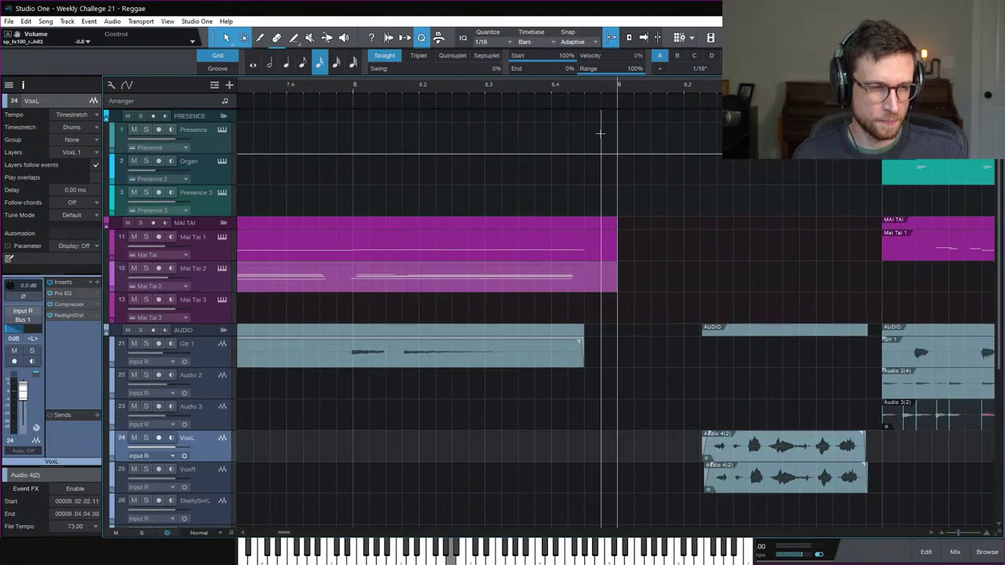
pyautogui.click(232, 251)
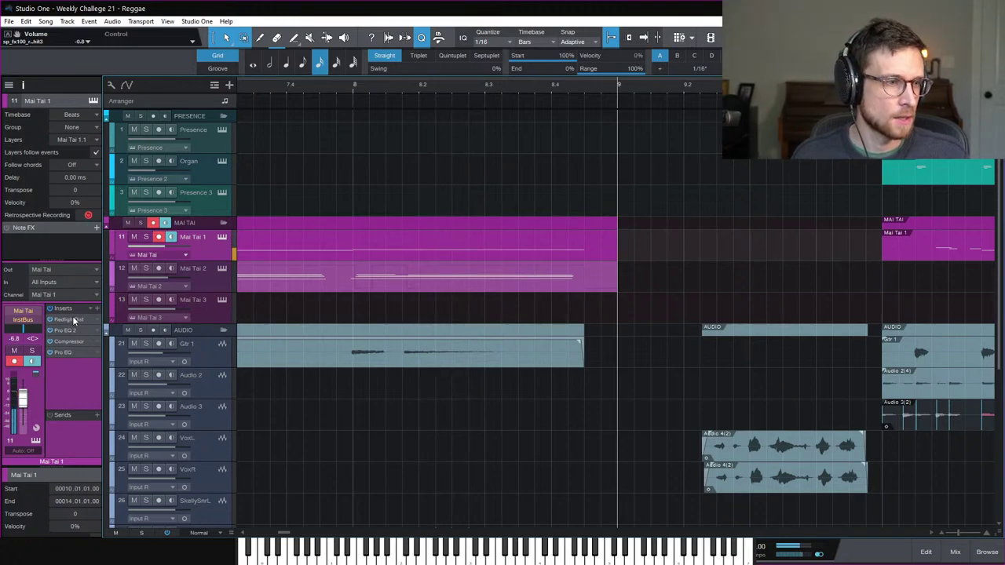
pyautogui.doubleClick(626, 253)
pyautogui.click(223, 237)
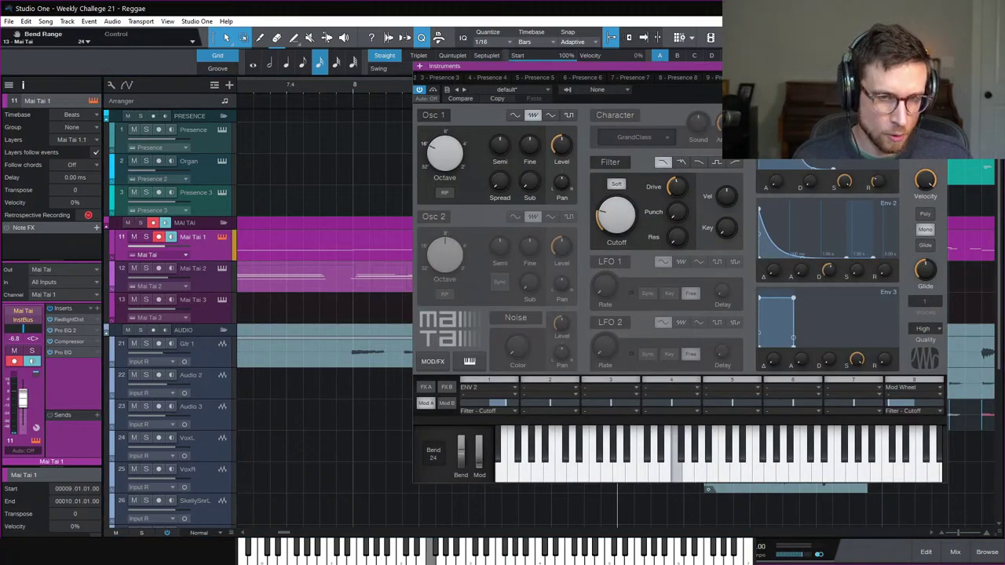
pyautogui.press('Escape')
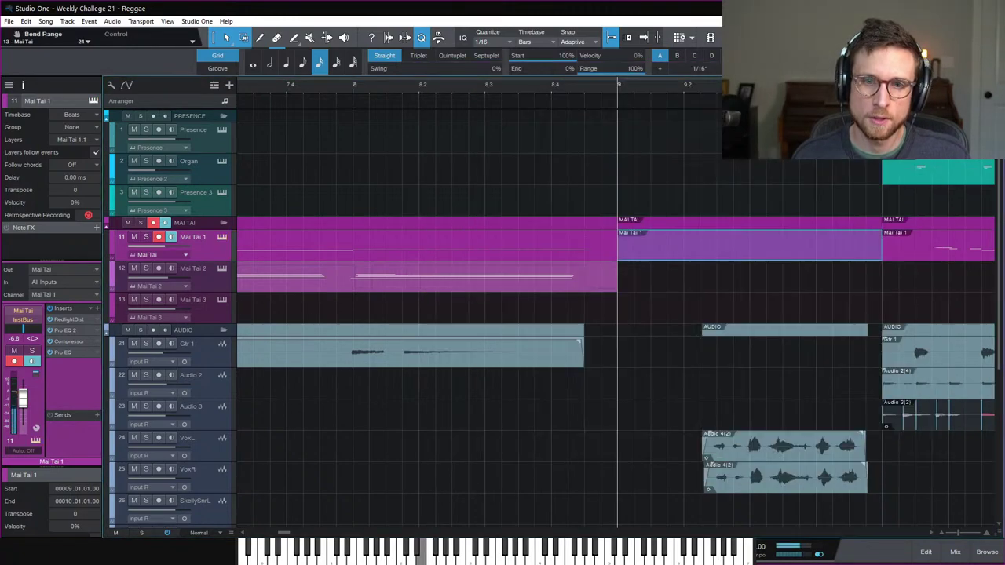
# Step: Add a three-beat A#1 note at the start of bar 9 with a pitch bend falling from 0 to about -100
pyautogui.doubleClick(662, 247)
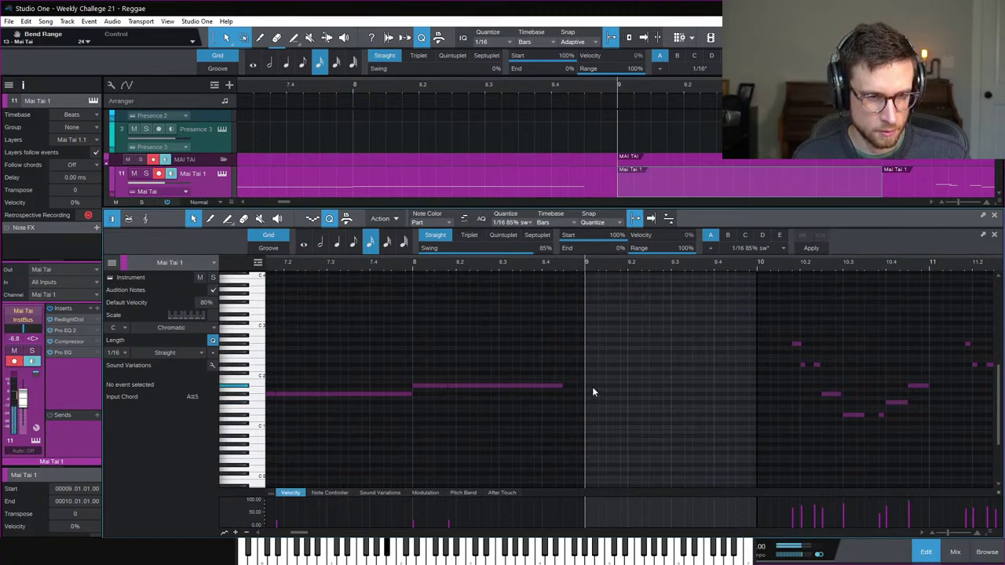
pyautogui.moveTo(587, 387); pyautogui.dragTo(724, 413)
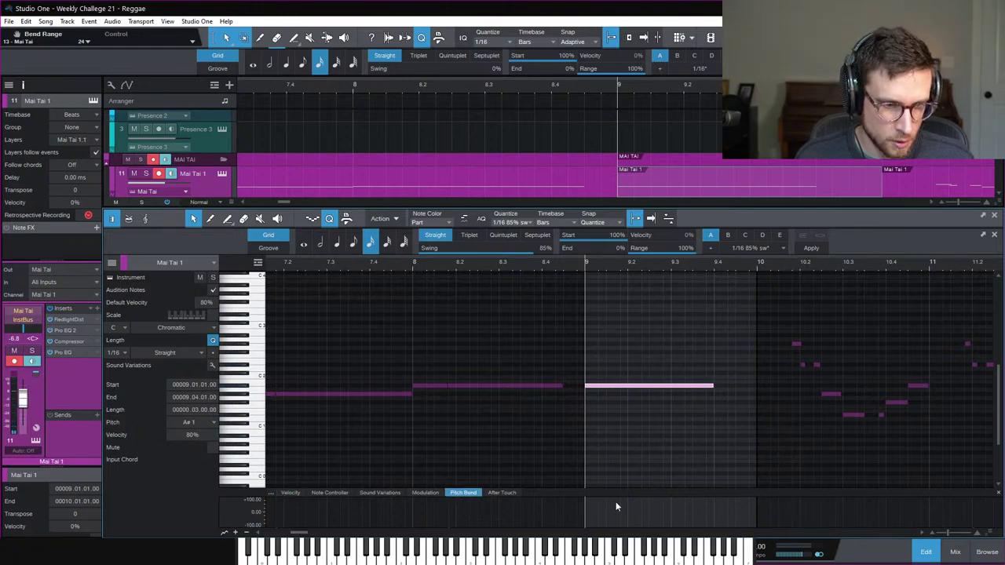
pyautogui.click(596, 516)
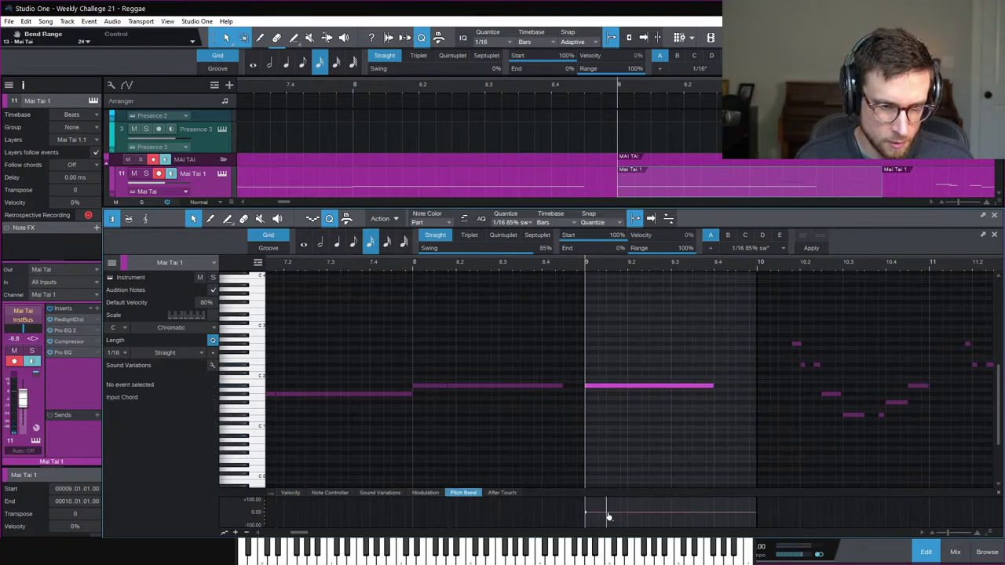
pyautogui.moveTo(696, 519); pyautogui.dragTo(727, 524)
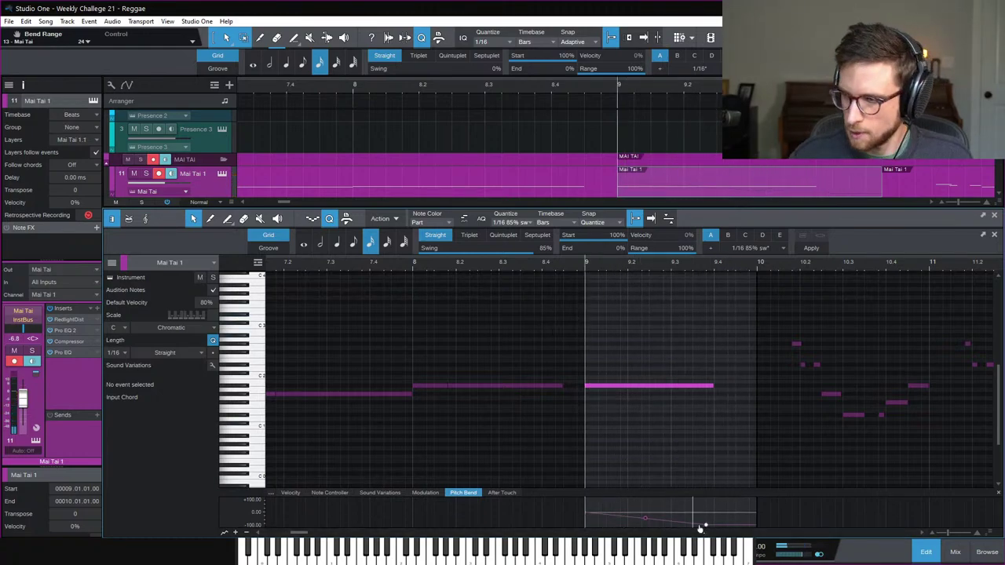
# Step: Raise the pitch bend's end point slightly and audition the falling bass note from bar 8 into the BEAT section
pyautogui.click(449, 265)
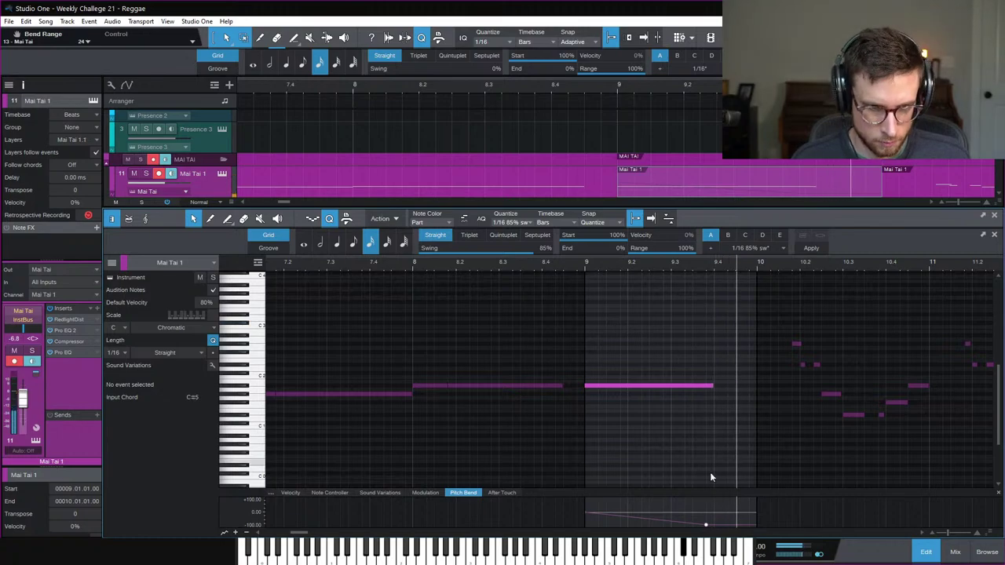
pyautogui.press('space')
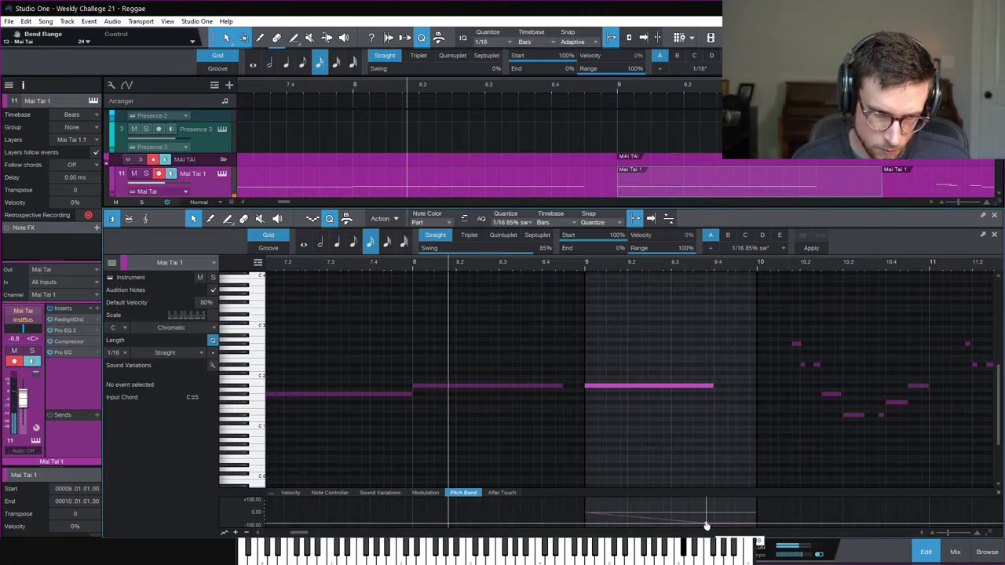
pyautogui.click(585, 264)
pyautogui.press('space')
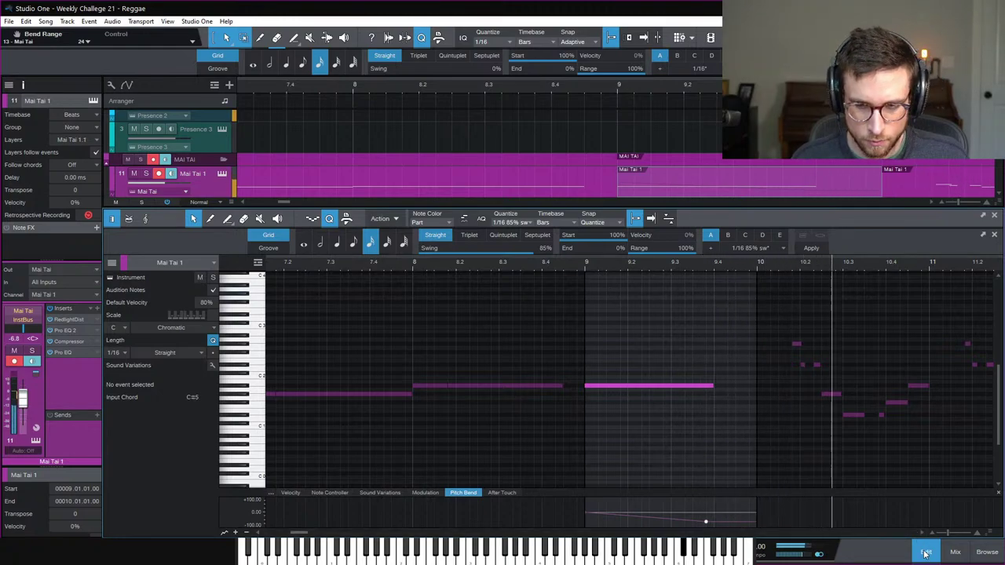
pyautogui.click(465, 269)
pyautogui.press('space')
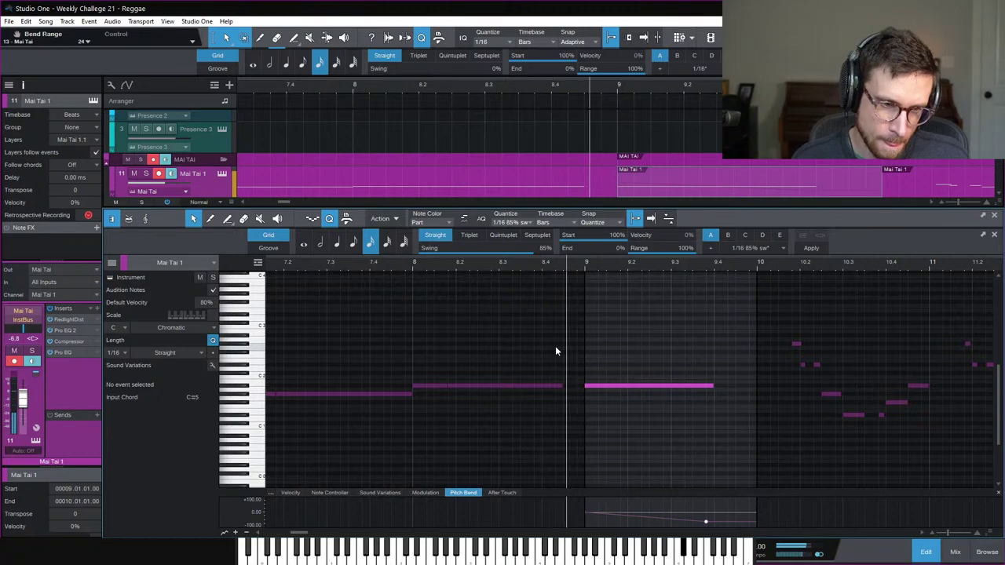
pyautogui.press('space')
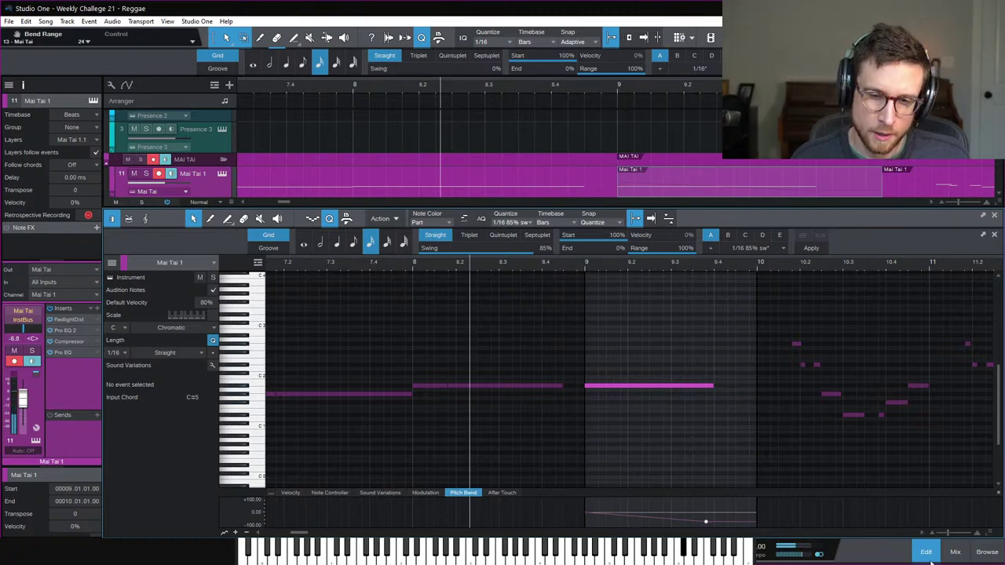
# Step: Bounce the bar 9 Mai Tai 1 part to a new audio track and give the clip a short fade-in
pyautogui.click(928, 555)
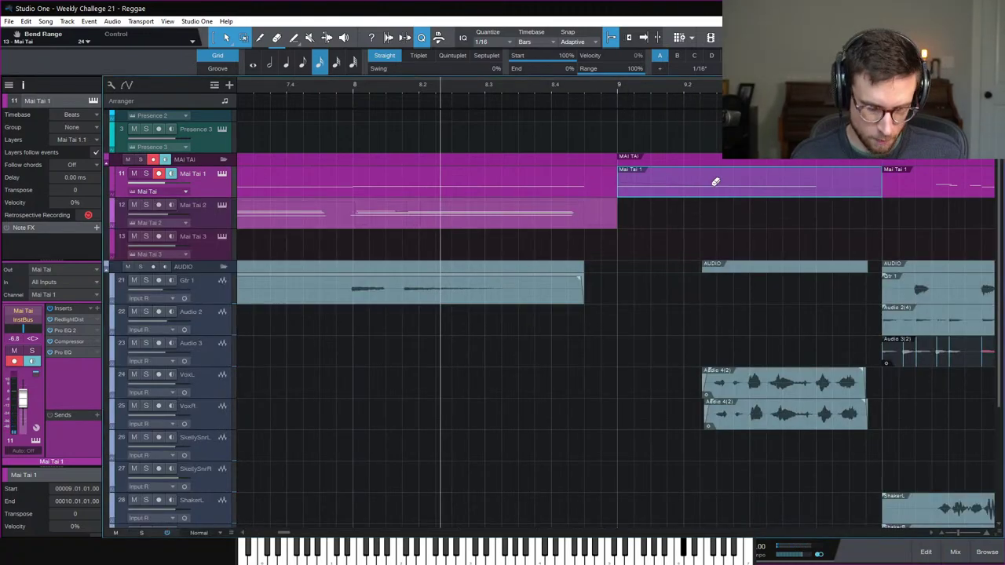
pyautogui.hotkey('ctrl', 'b')
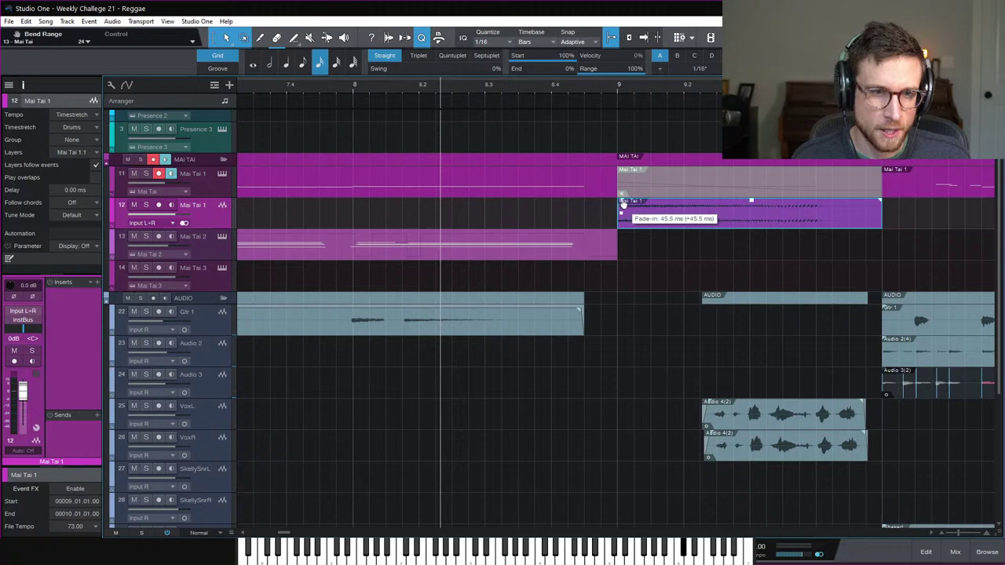
pyautogui.click(554, 88)
pyautogui.press('space')
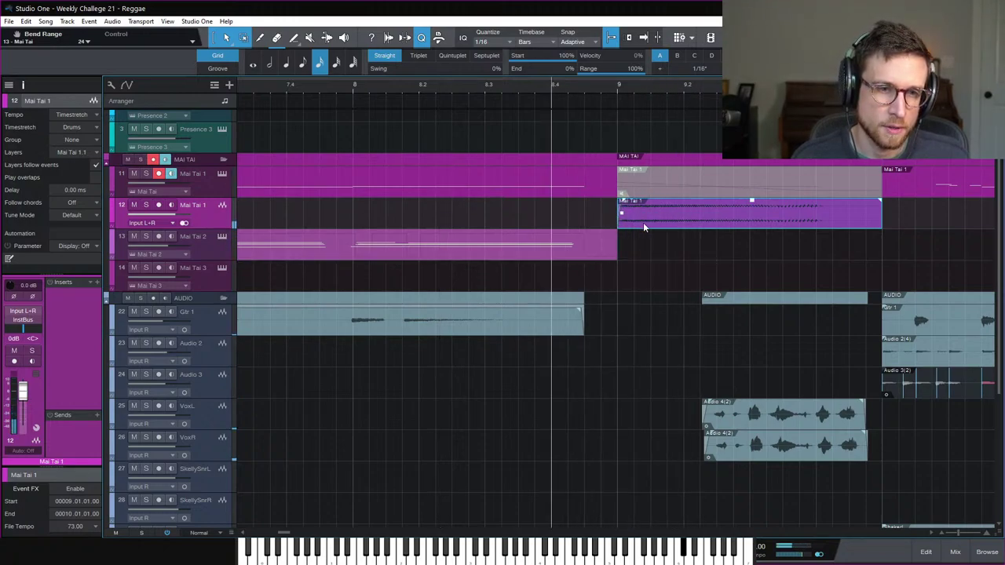
# Step: Move the bounced Mai Tai 1 clip one sixteenth earlier to 8.4.4 with a longer exponential fade-in, and play it
pyautogui.moveTo(644, 226); pyautogui.dragTo(622, 202)
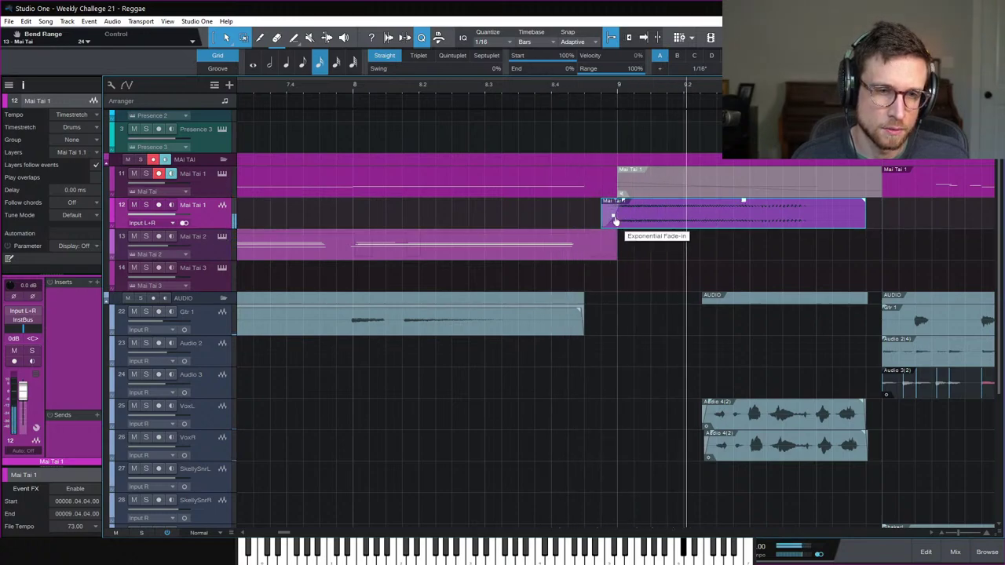
pyautogui.press('space')
pyautogui.press('space')
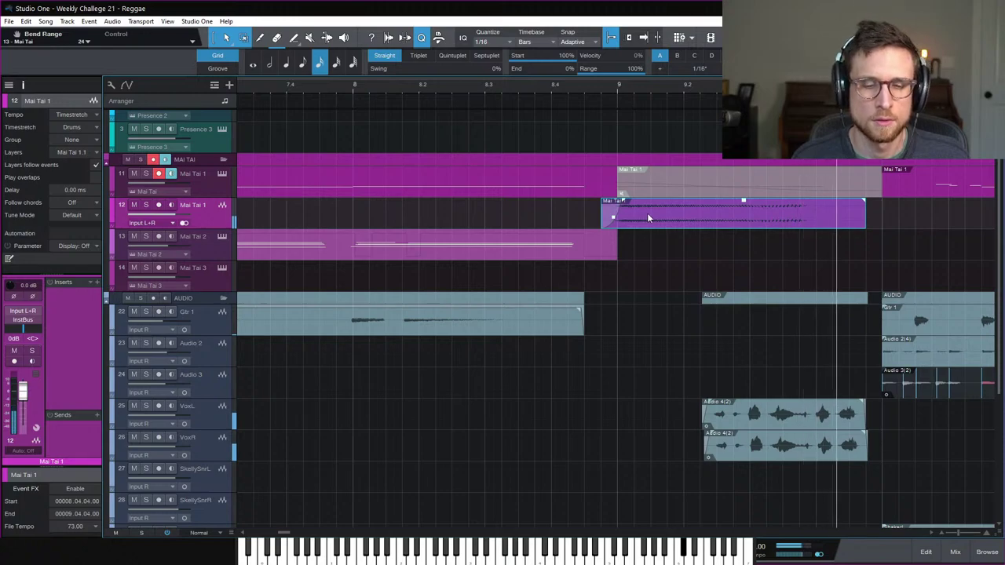
pyautogui.press('space')
# Step: Try the bounced Mai Tai 1 clip two sixteenths earlier, at 8.4.2, and play it
pyautogui.moveTo(656, 217); pyautogui.dragTo(625, 220)
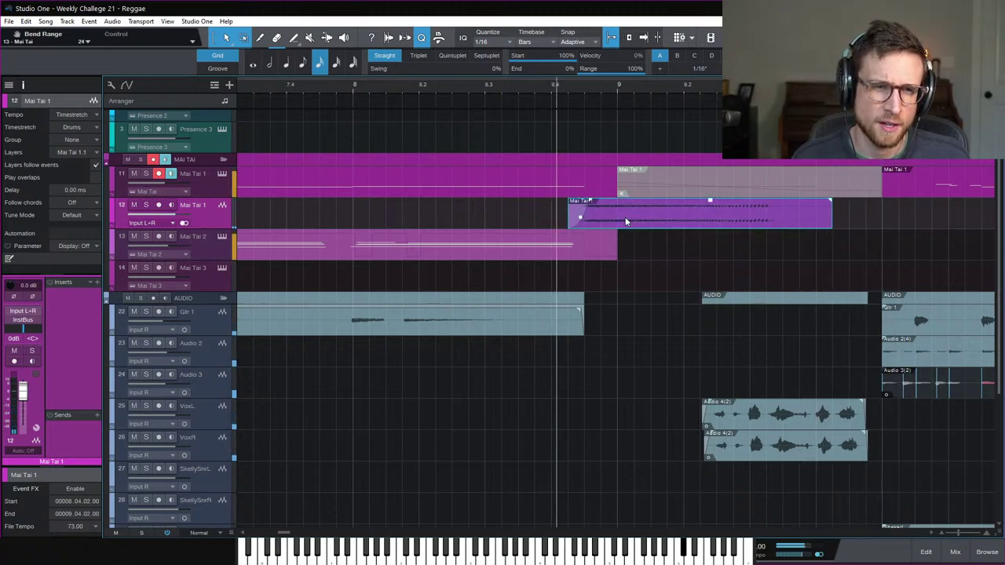
pyautogui.press('space')
pyautogui.press('space')
pyautogui.click(406, 85)
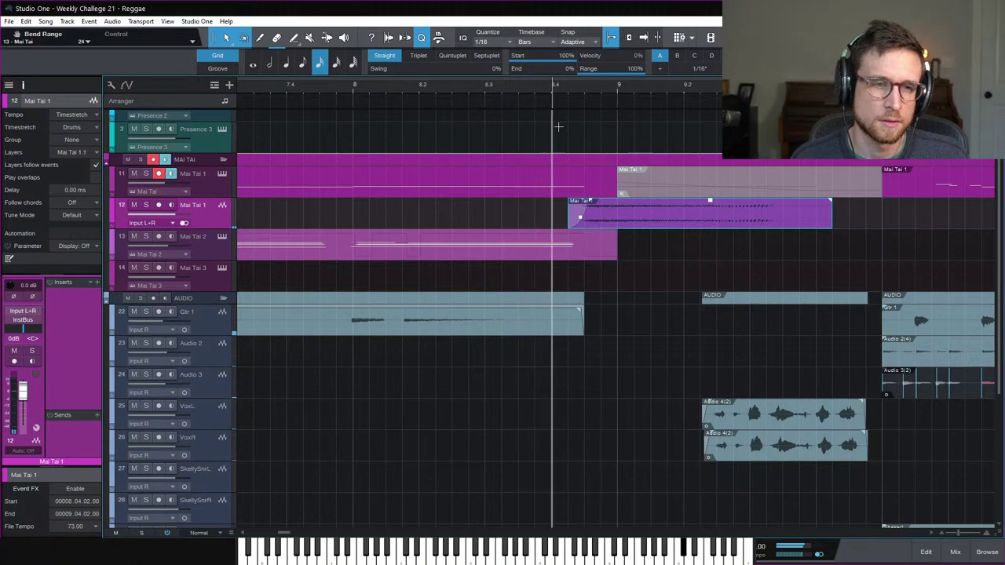
pyautogui.press('space')
# Step: Return the bounced Mai Tai 1 clip to 8.4.4 and play the transition from about bar 8
pyautogui.moveTo(586, 200); pyautogui.dragTo(620, 198)
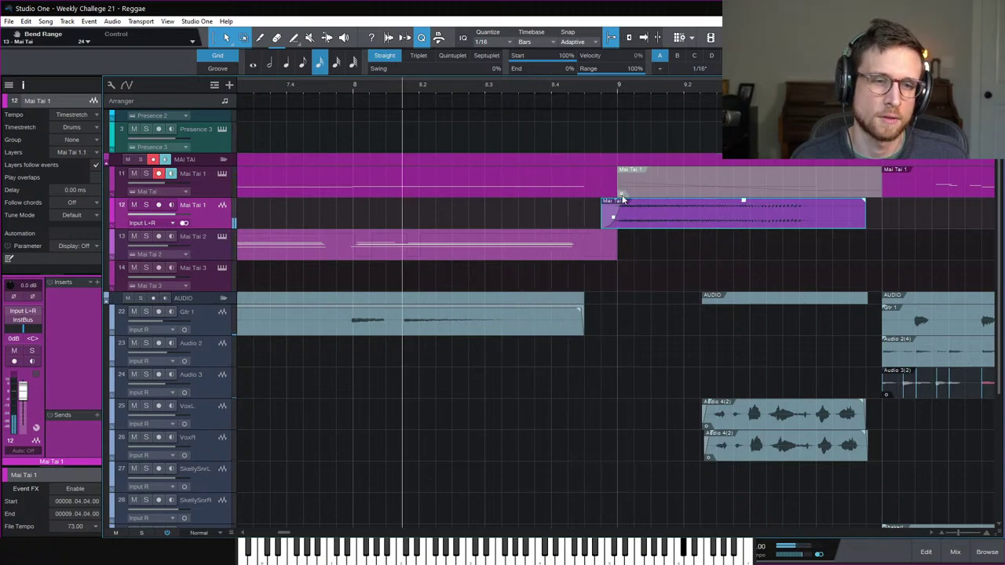
pyautogui.press('space')
pyautogui.click(671, 241)
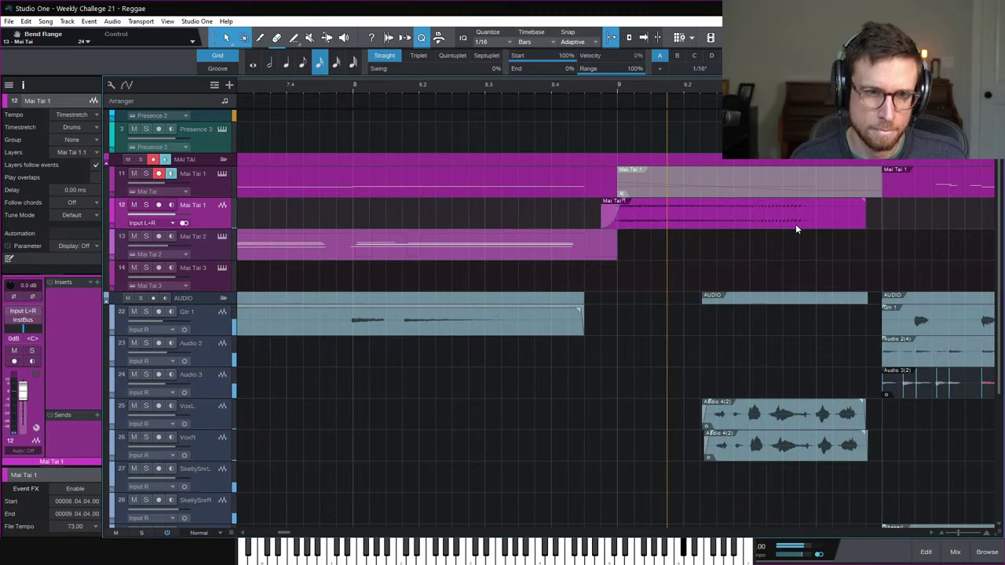
# Step: Audition the Glitch, Atmo and Ether FX Atmosphere loops in the loop library
pyautogui.click(987, 552)
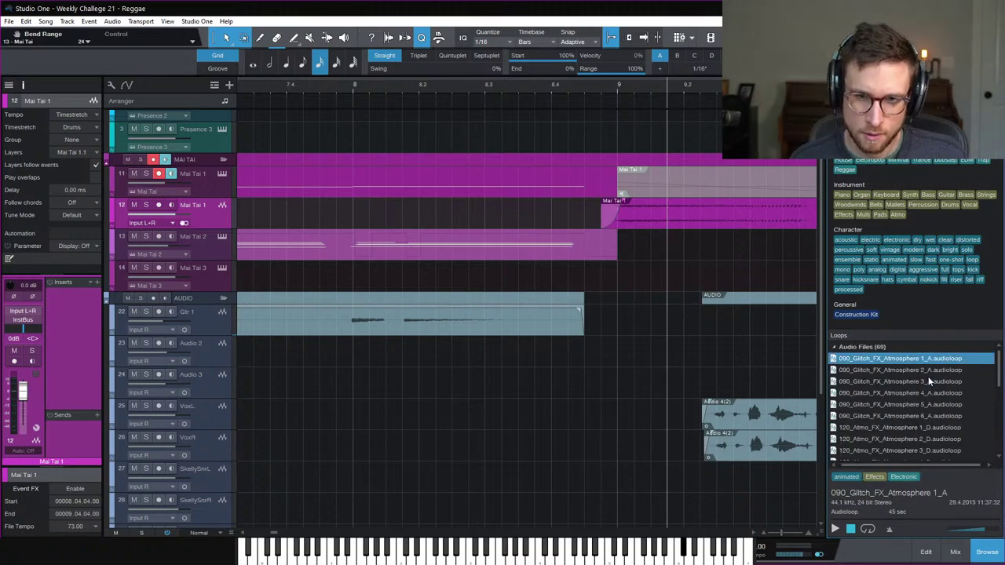
pyautogui.click(928, 381)
pyautogui.click(918, 405)
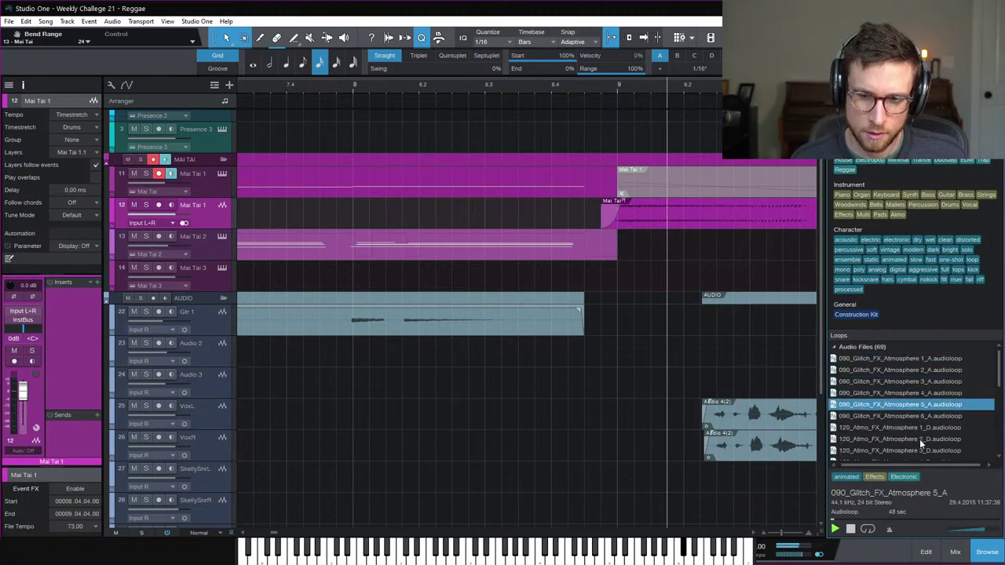
pyautogui.scroll(-2, 920, 439)
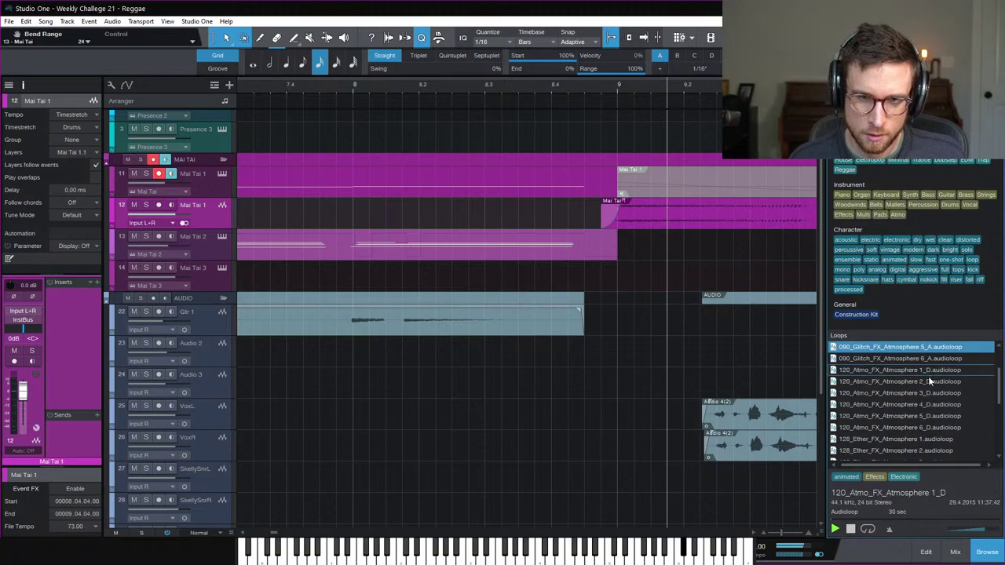
pyautogui.click(928, 372)
pyautogui.click(922, 404)
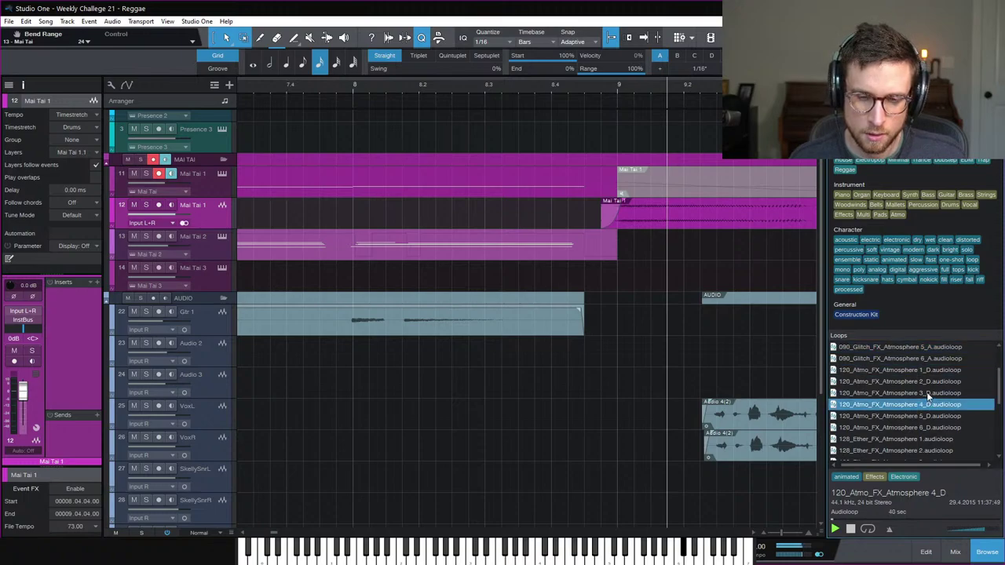
pyautogui.click(926, 394)
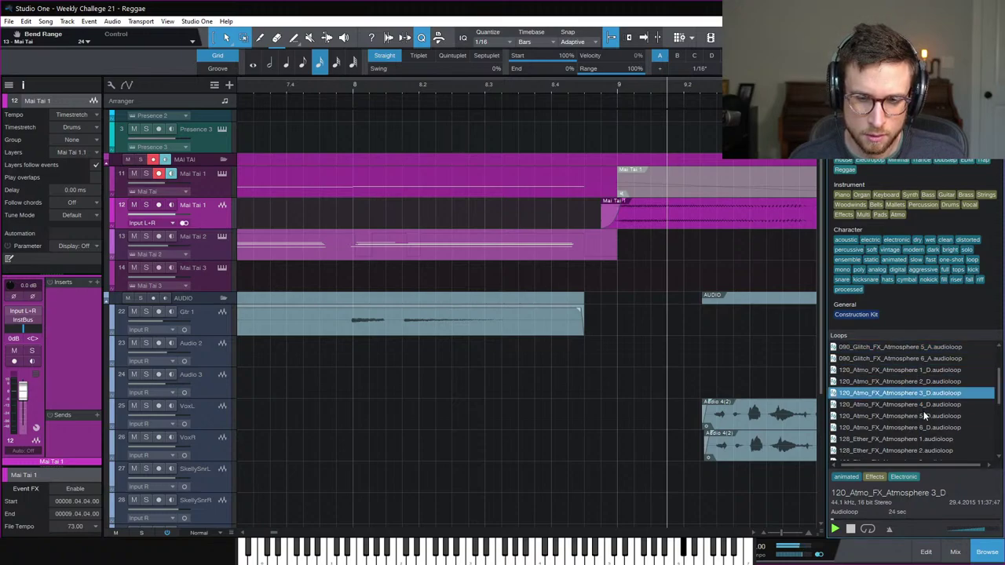
pyautogui.click(924, 415)
pyautogui.click(927, 427)
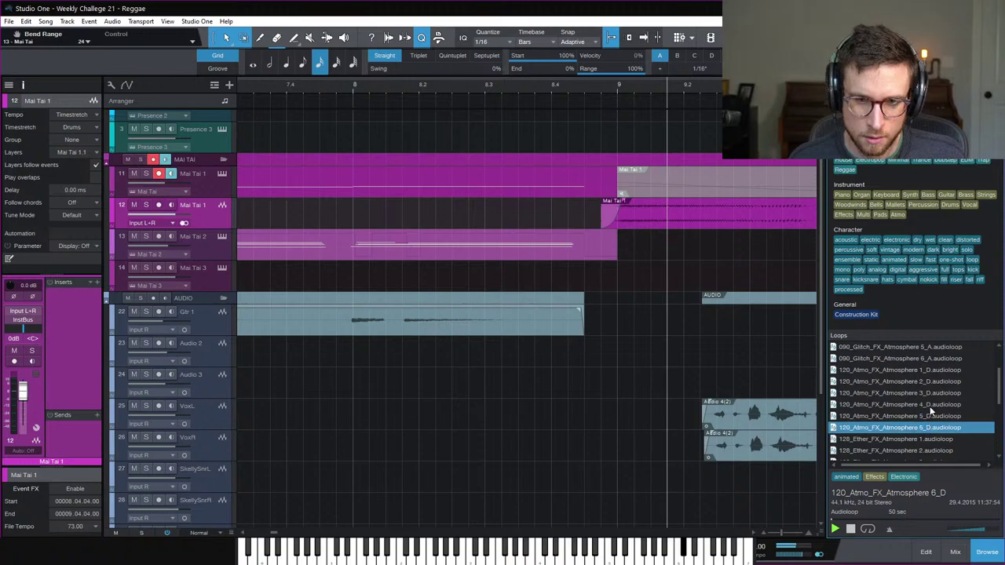
pyautogui.click(928, 418)
pyautogui.click(927, 438)
pyautogui.click(925, 450)
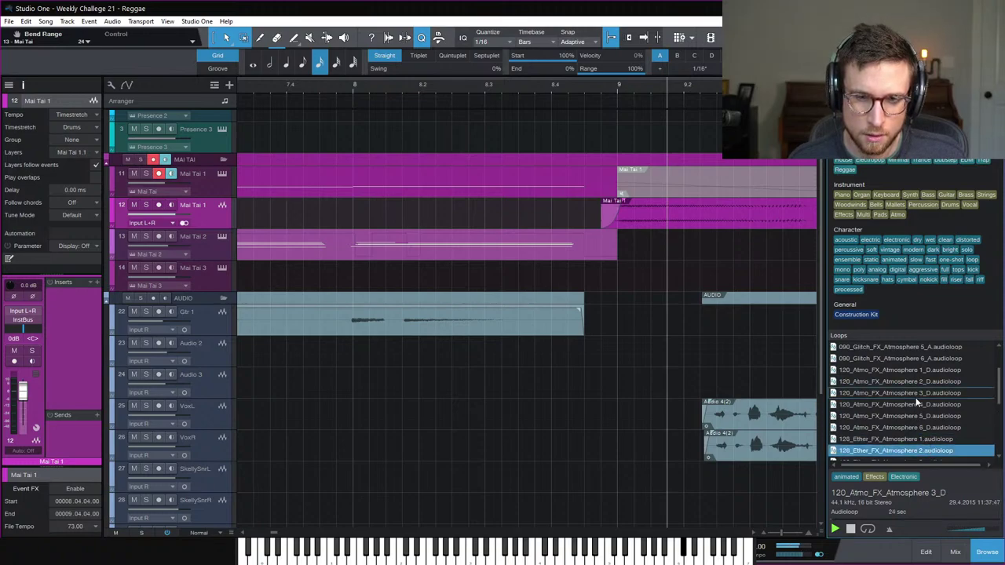
# Step: Place the 120_Atmo_FX_Atmosphere 4_D loop on a new audio track starting at bar 9, below Mai Tai 2
pyautogui.click(916, 395)
pyautogui.click(916, 405)
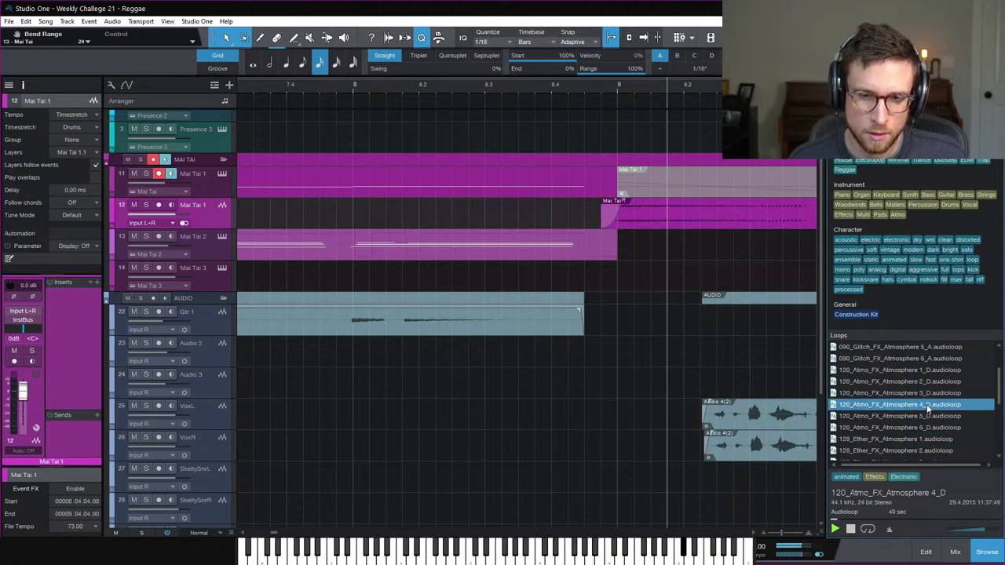
pyautogui.moveTo(919, 406); pyautogui.dragTo(626, 265)
pyautogui.click(987, 552)
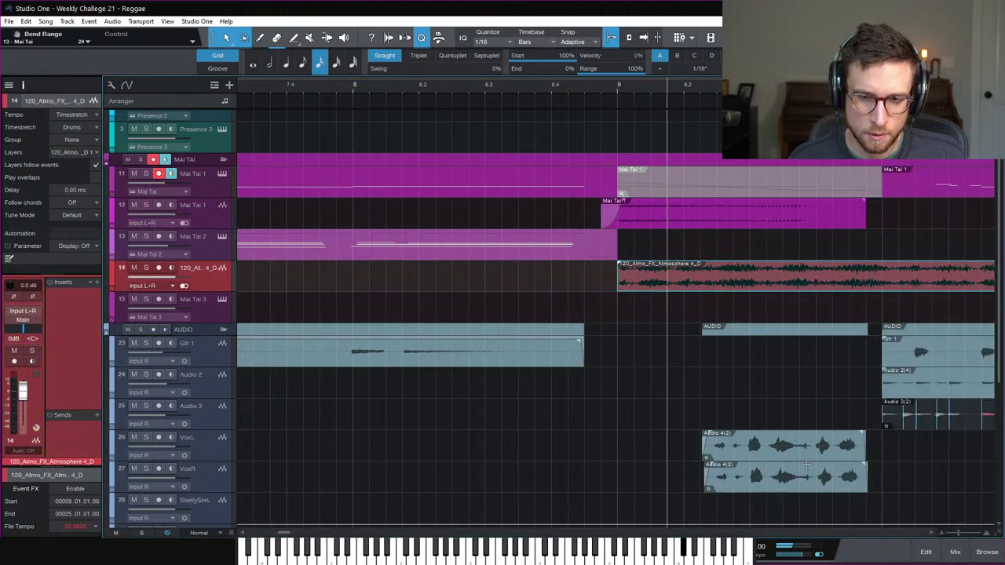
# Step: Set the atmosphere track's tempo mode to Don't follow and route its output to InstBus
pyautogui.click(82, 115)
pyautogui.click(98, 136)
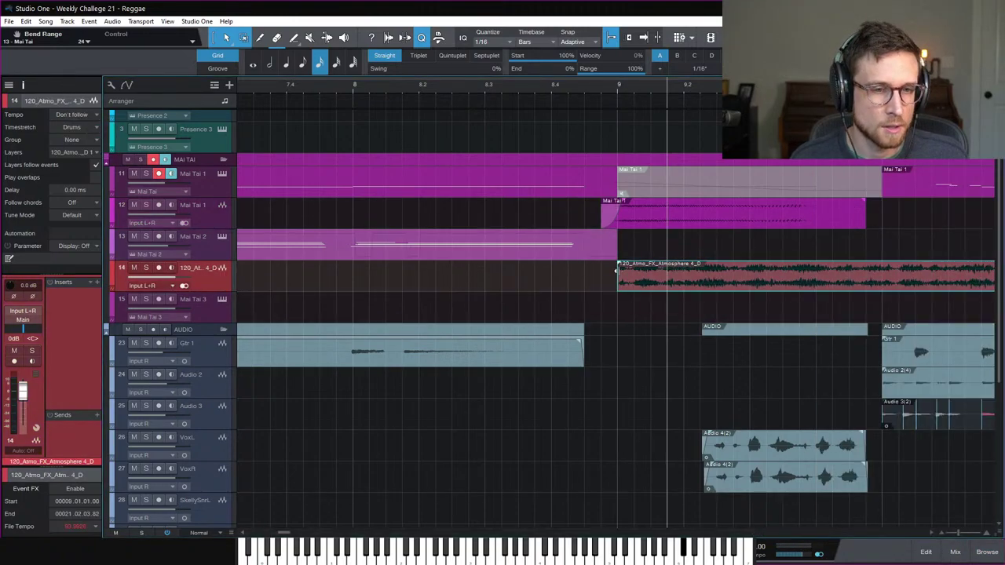
pyautogui.click(17, 317)
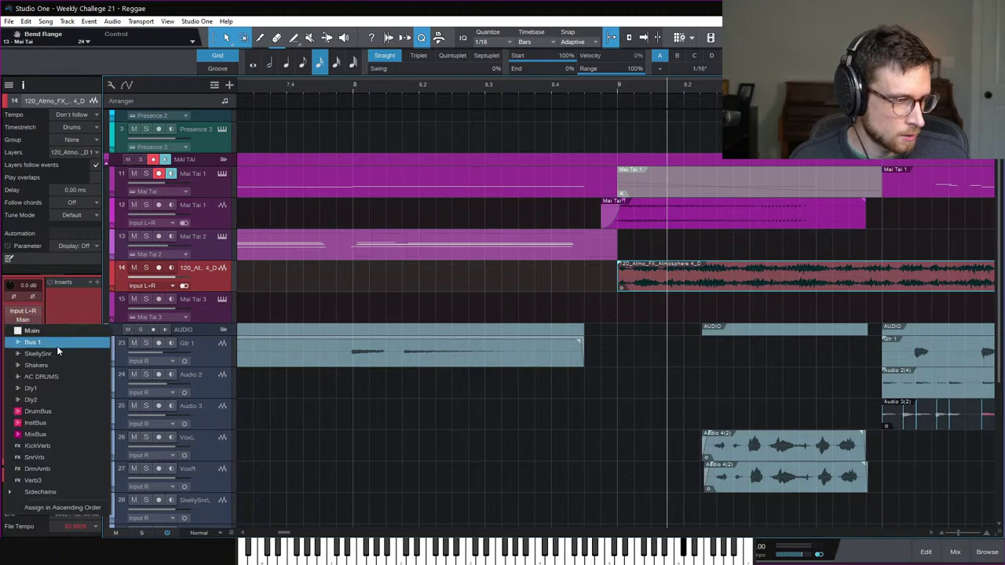
pyautogui.click(69, 414)
# Step: Add a Pro EQ to the atmosphere track with a 36 dB/Oct low cut at about 842 Hz
pyautogui.click(98, 283)
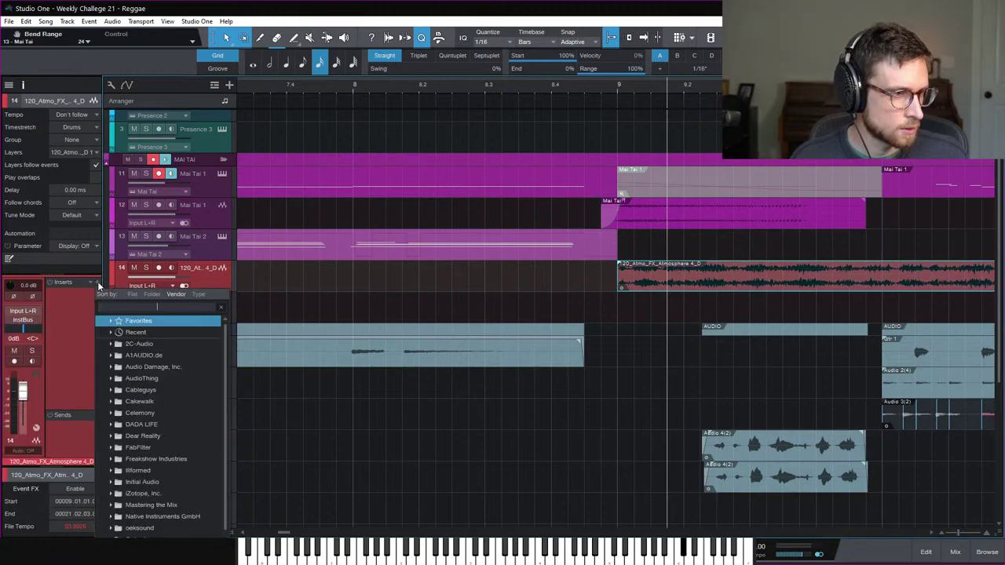
pyautogui.write('pro')
pyautogui.doubleClick(126, 355)
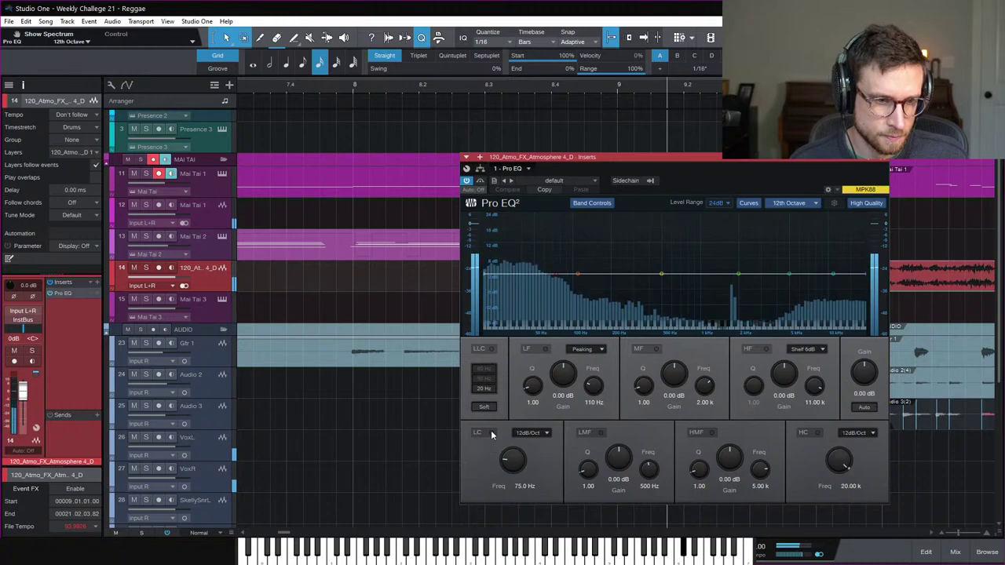
pyautogui.click(491, 433)
pyautogui.click(529, 433)
pyautogui.click(536, 478)
pyautogui.moveTo(511, 462); pyautogui.dragTo(515, 462)
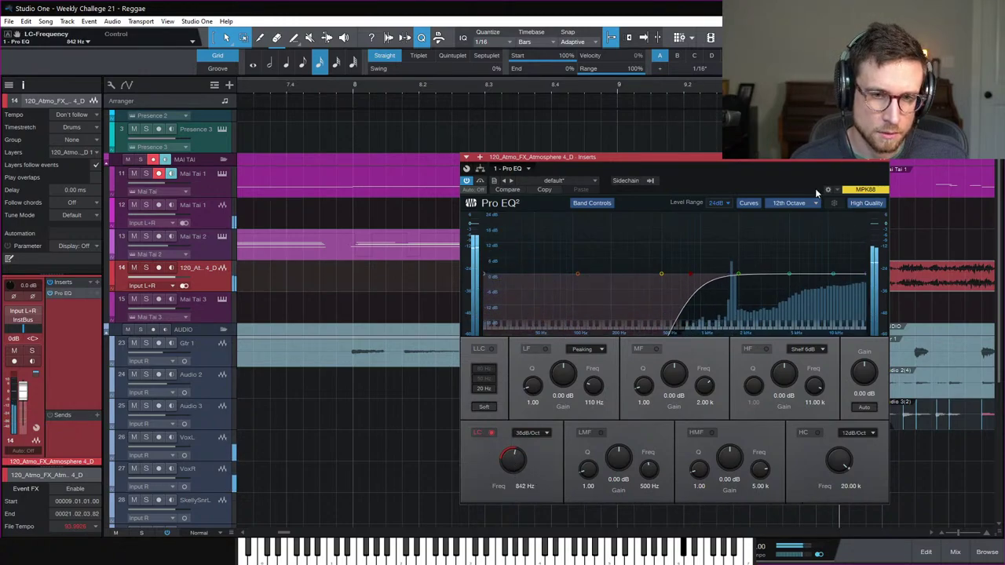
pyautogui.click(882, 161)
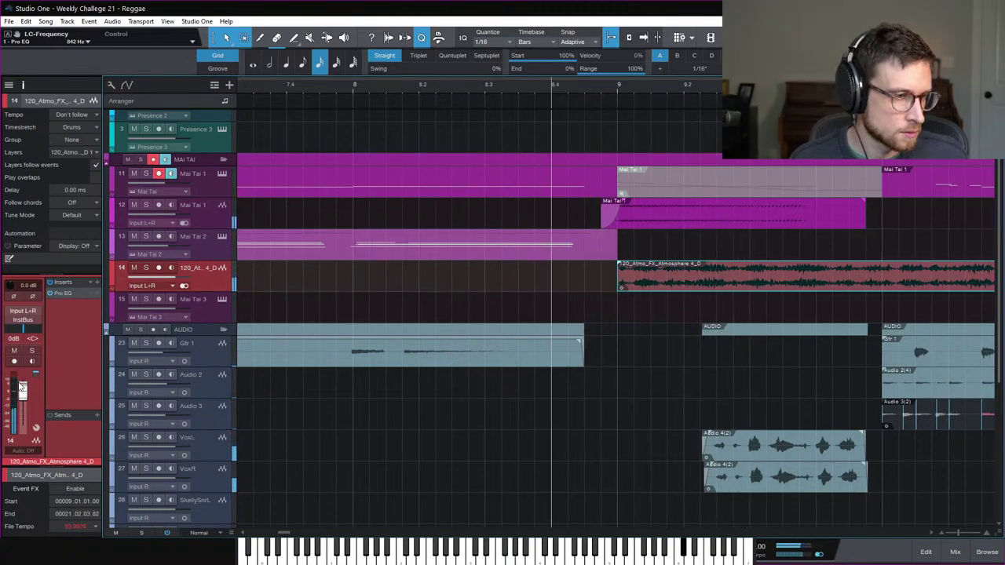
# Step: Lower the atmosphere track to -6.5 dB and shorten its clip to end at 9.4.1 with a long fade-out
pyautogui.moveTo(23, 390); pyautogui.dragTo(23, 397)
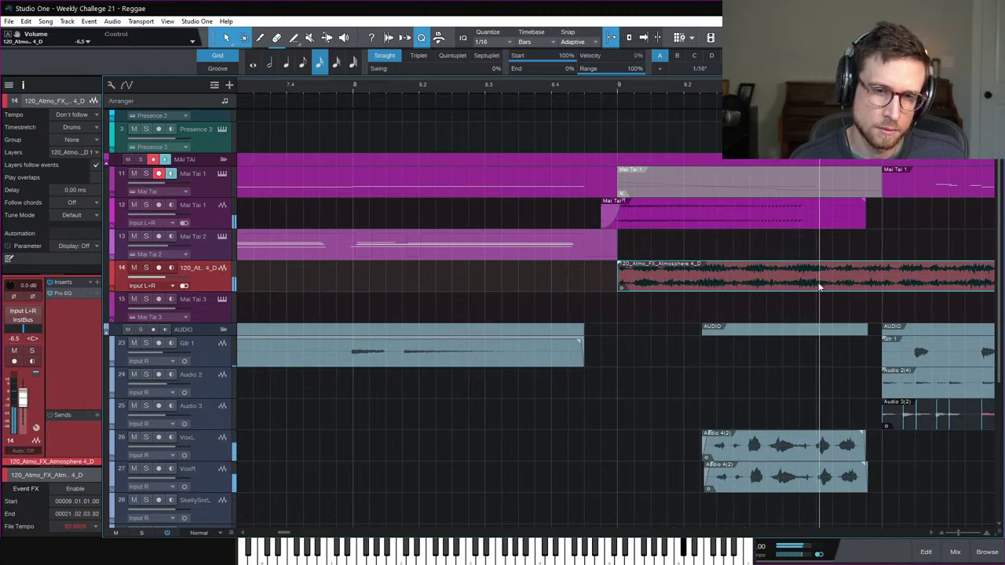
pyautogui.hotkey('alt', 'x')
pyautogui.moveTo(815, 267); pyautogui.dragTo(636, 253)
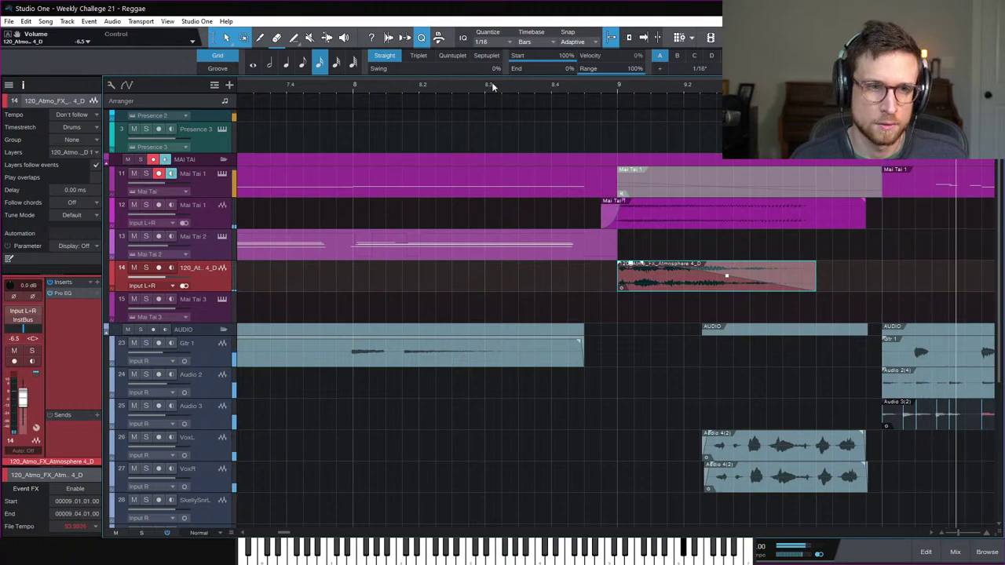
pyautogui.click(430, 89)
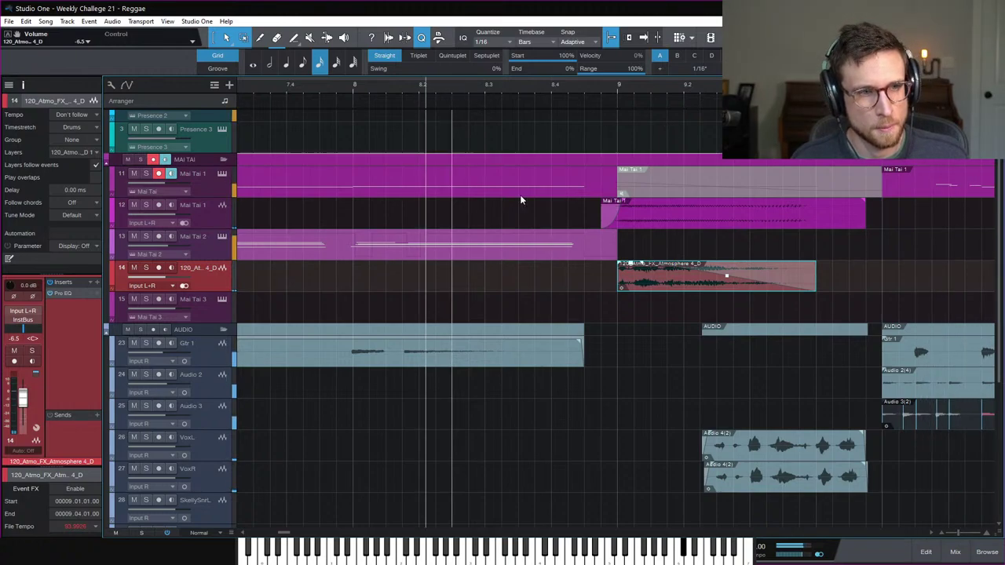
pyautogui.press('space')
# Step: Transpose the atmosphere clip by 1 semitone and play the transition through bar 9
pyautogui.rightClick(648, 289)
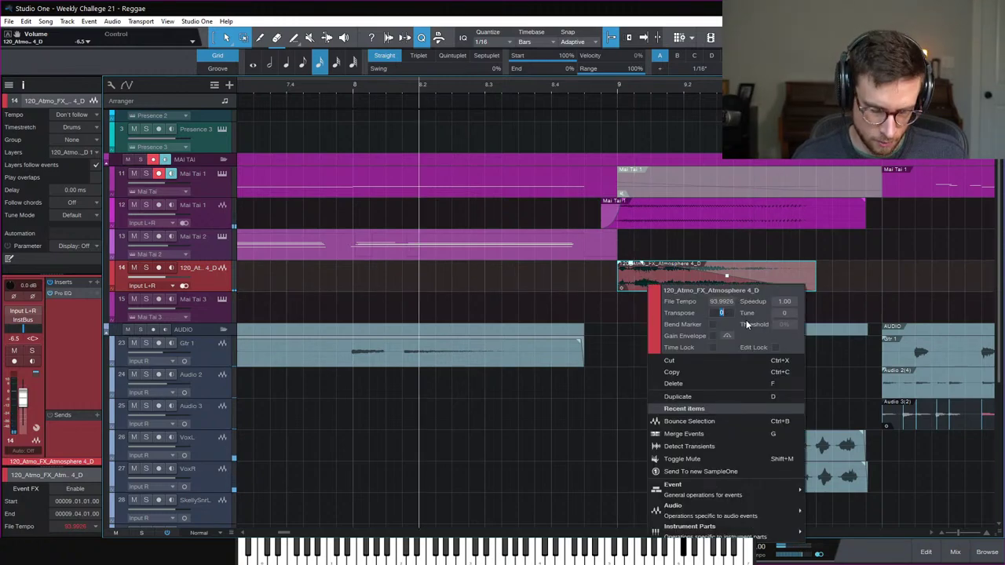
pyautogui.write('1')
pyautogui.press('Return')
pyautogui.click(610, 91)
pyautogui.press('space')
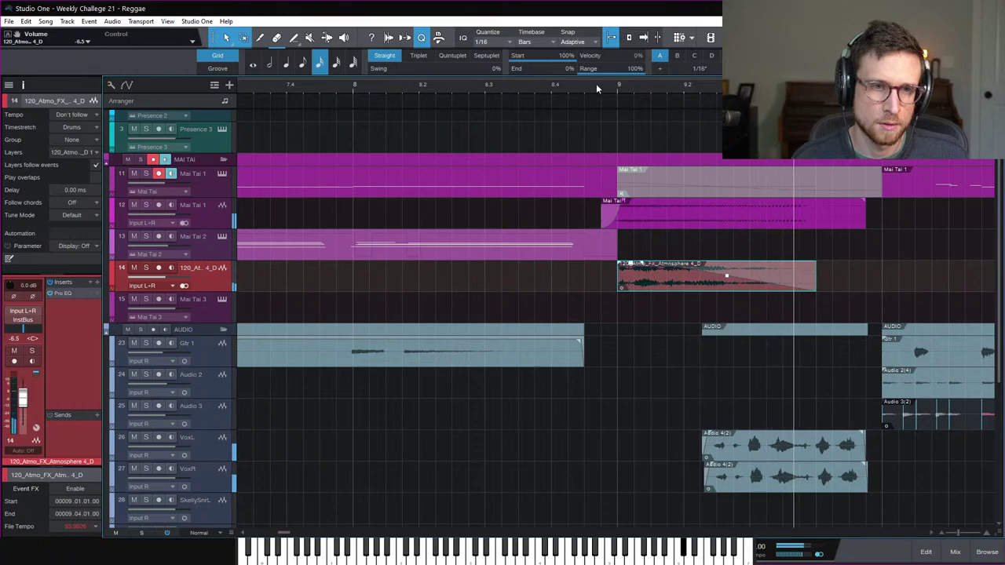
pyautogui.click(468, 86)
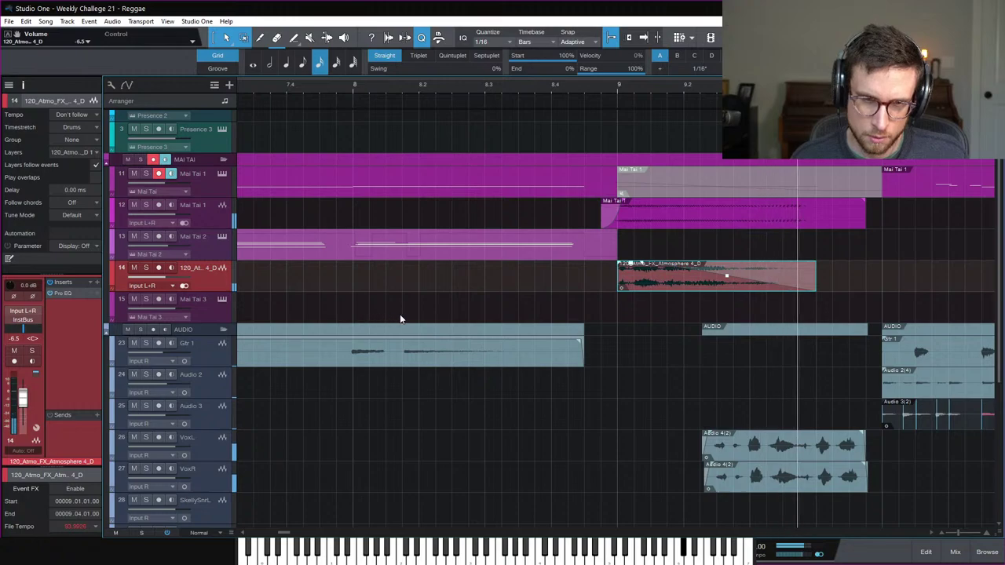
pyautogui.click(811, 297)
pyautogui.press('space')
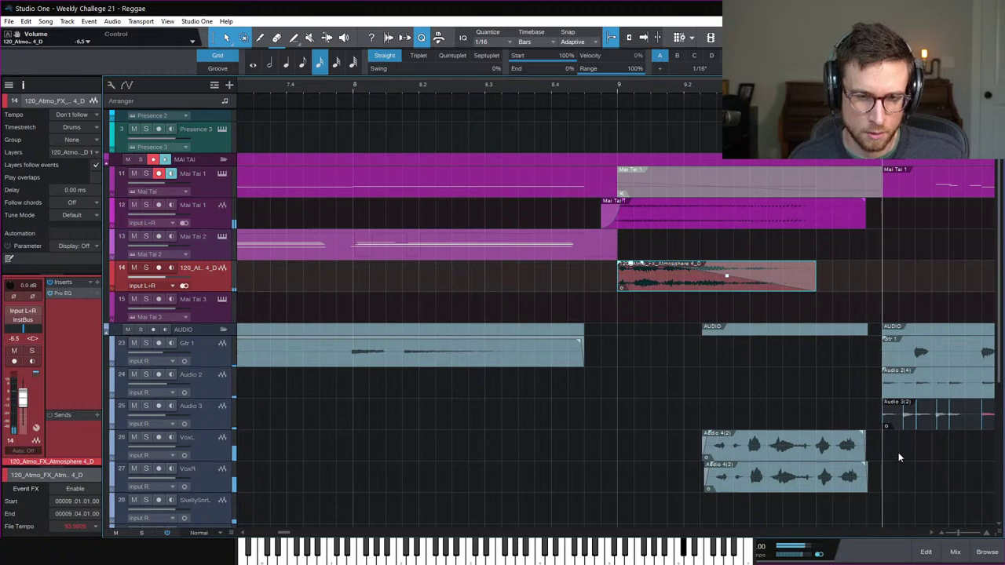
pyautogui.press('space')
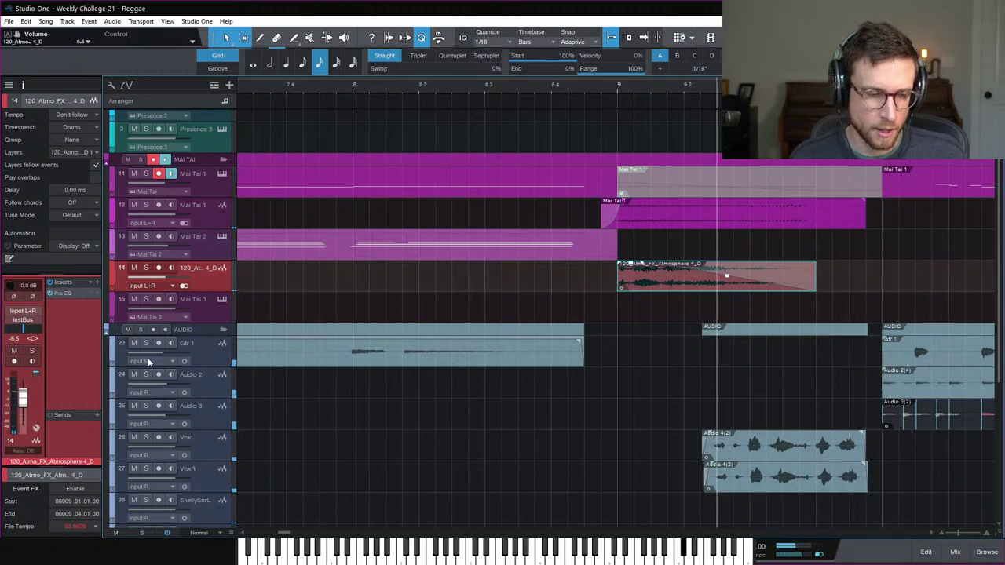
# Step: Extend the atmosphere clip's end to 9.4.3, play the transition, and pull the end back to 9.4.2
pyautogui.click(352, 87)
pyautogui.press('w')
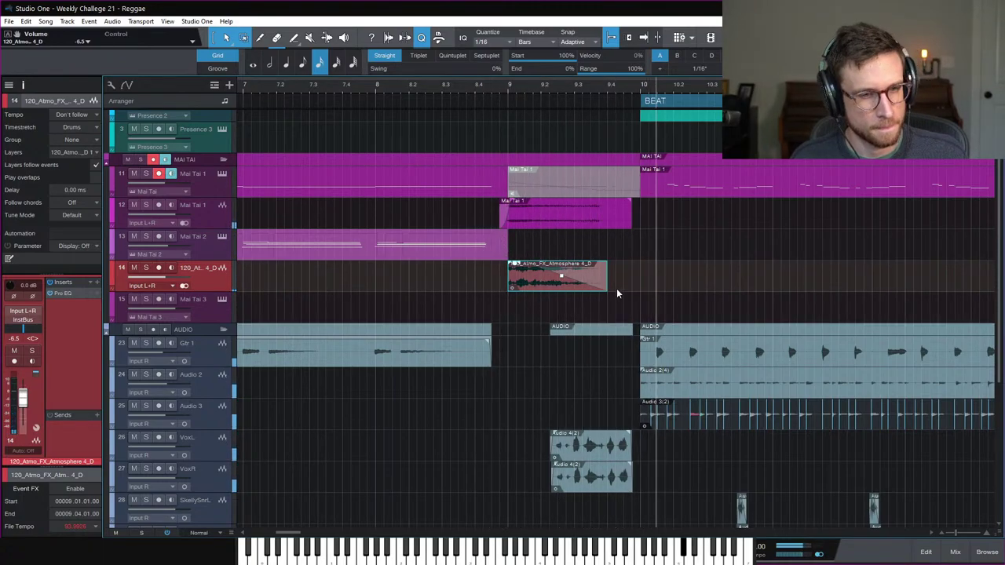
pyautogui.moveTo(606, 289); pyautogui.dragTo(626, 291)
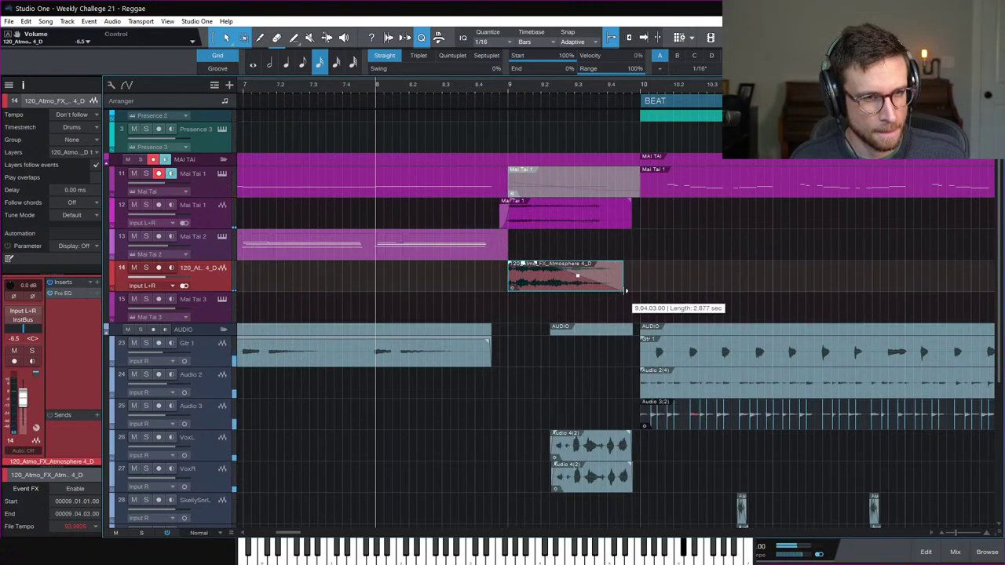
pyautogui.click(505, 88)
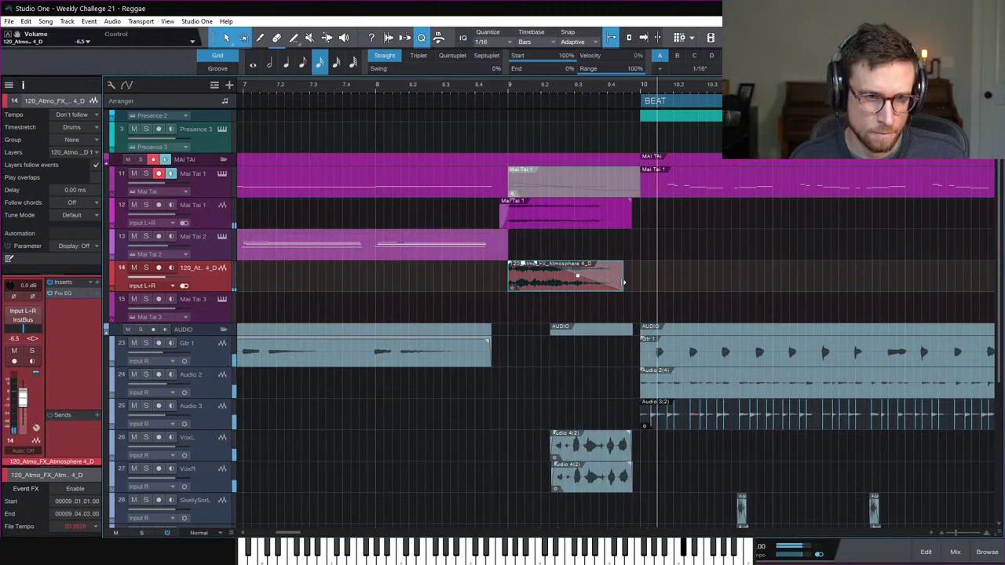
pyautogui.moveTo(624, 281); pyautogui.dragTo(616, 282)
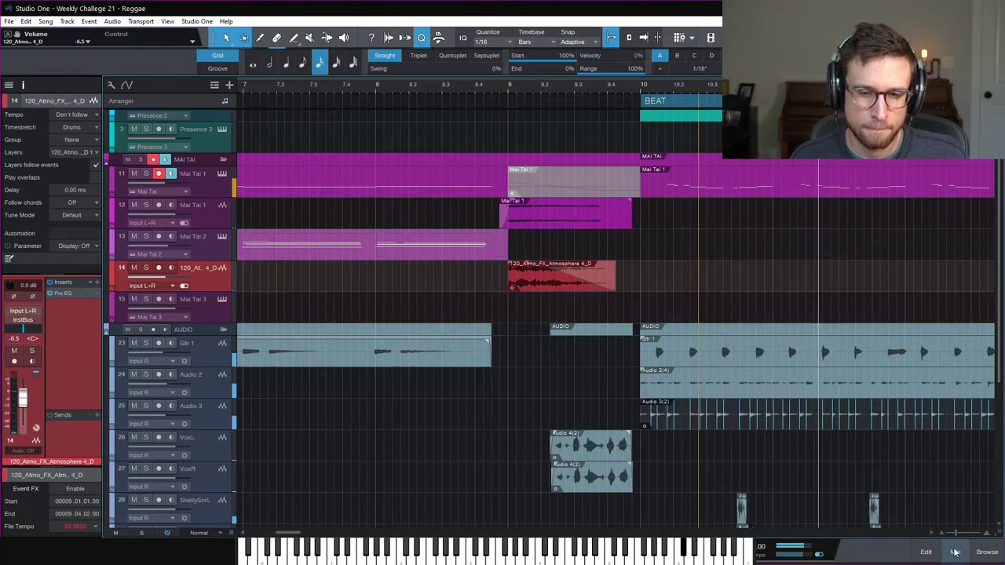
pyautogui.click(955, 552)
pyautogui.click(815, 342)
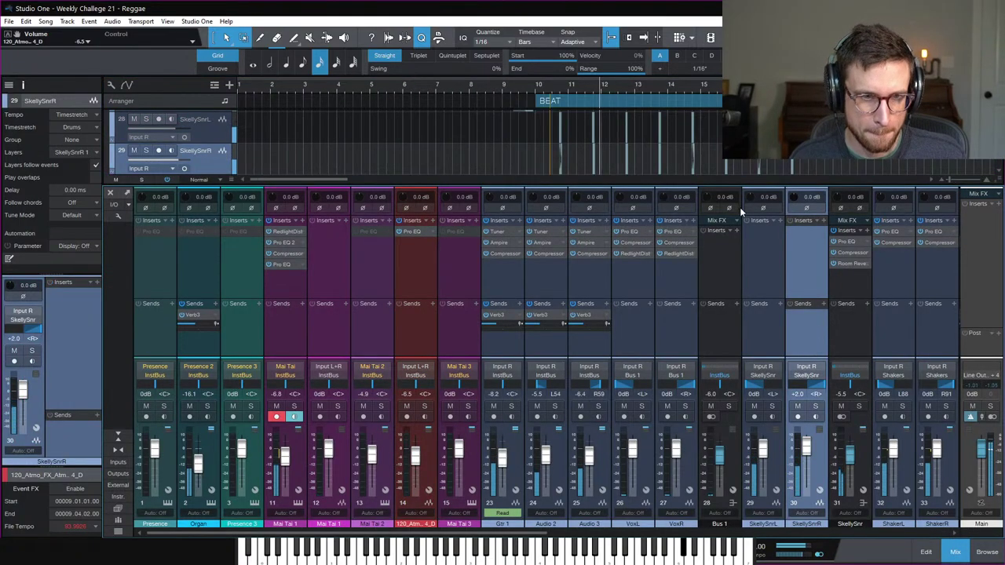
pyautogui.click(955, 553)
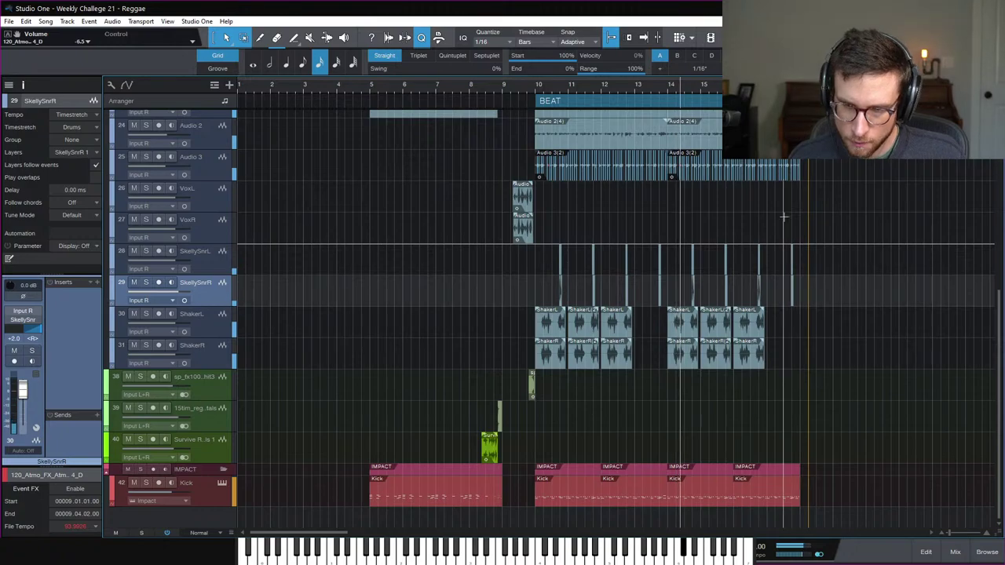
# Step: Add an Analog Delay to the 15tim_reggae fundamentals track and set its delay time to 1/8 T
pyautogui.press('space')
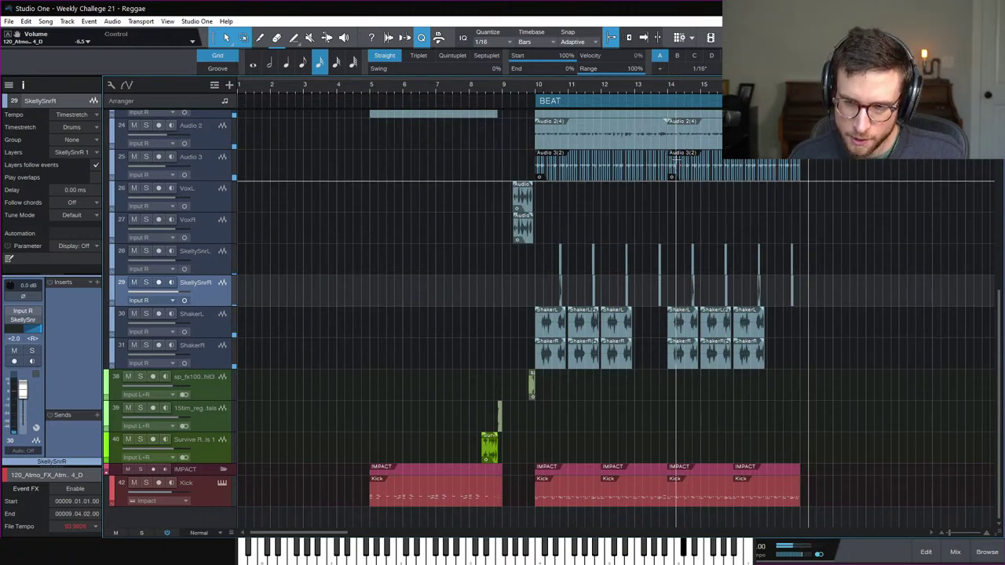
pyautogui.moveTo(493, 91); pyautogui.dragTo(541, 138)
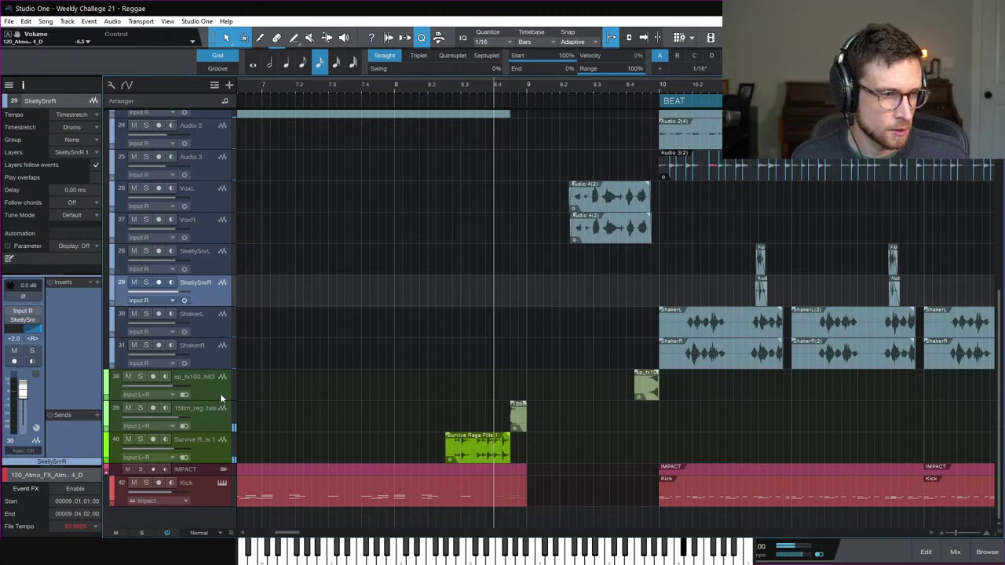
pyautogui.click(192, 403)
pyautogui.click(96, 283)
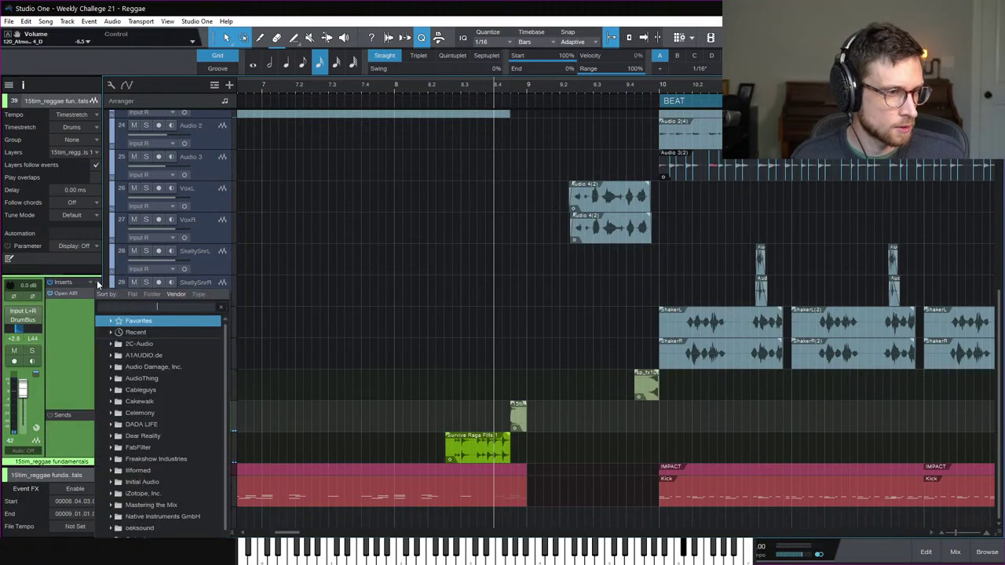
pyautogui.write('ana')
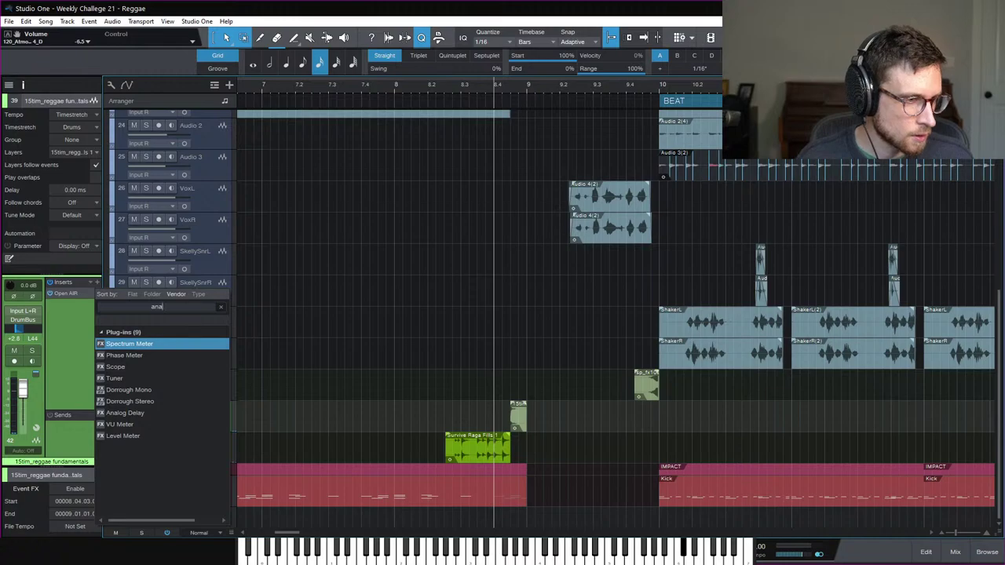
pyautogui.doubleClick(145, 413)
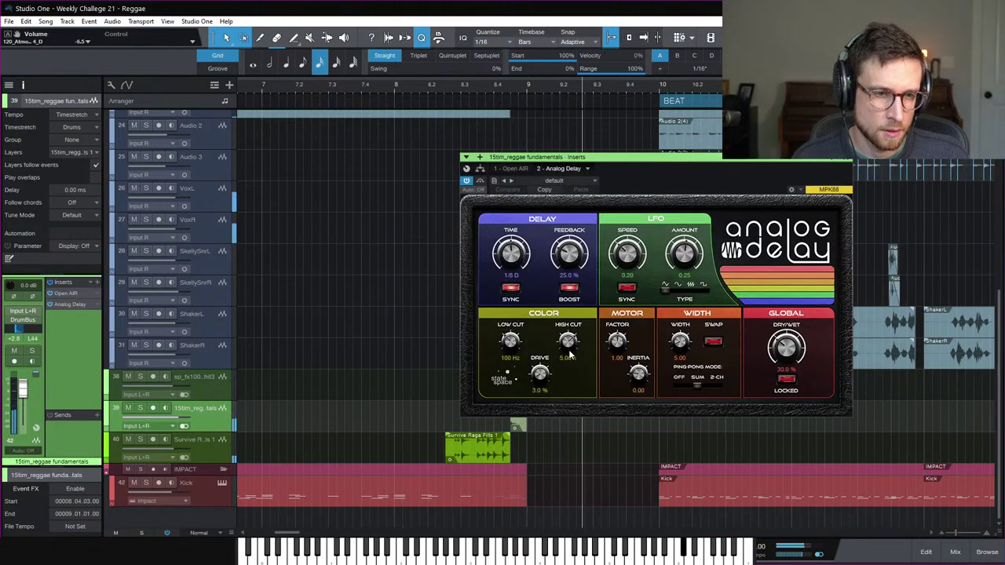
pyautogui.click(512, 254)
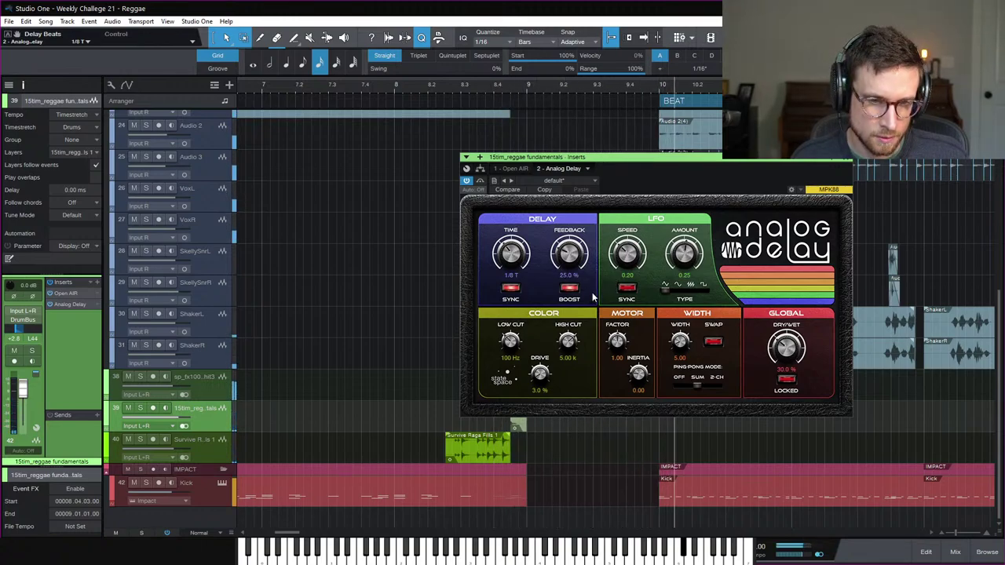
# Step: Play the transition into bar 10 with the new delay active and save the song
pyautogui.click(441, 95)
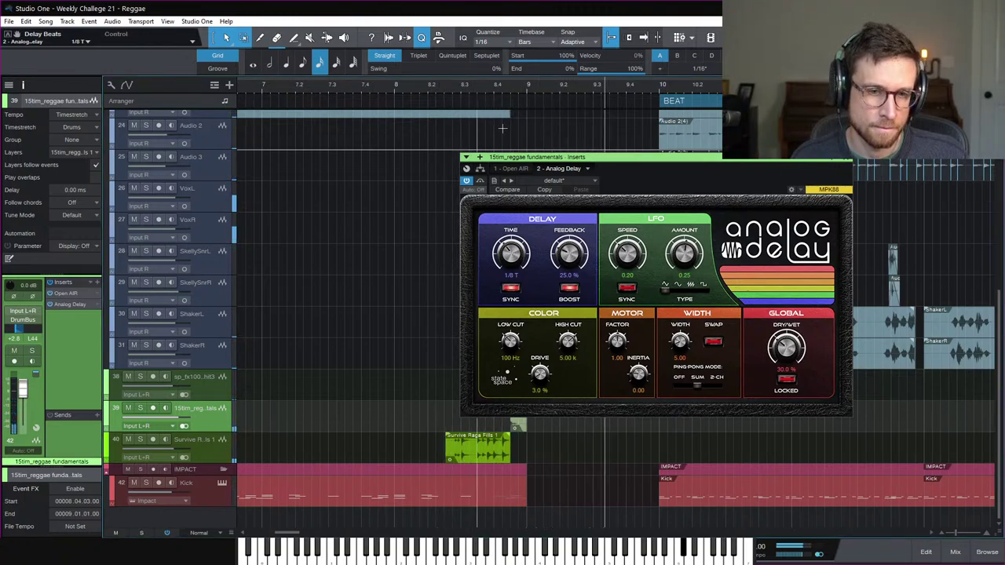
pyautogui.click(848, 159)
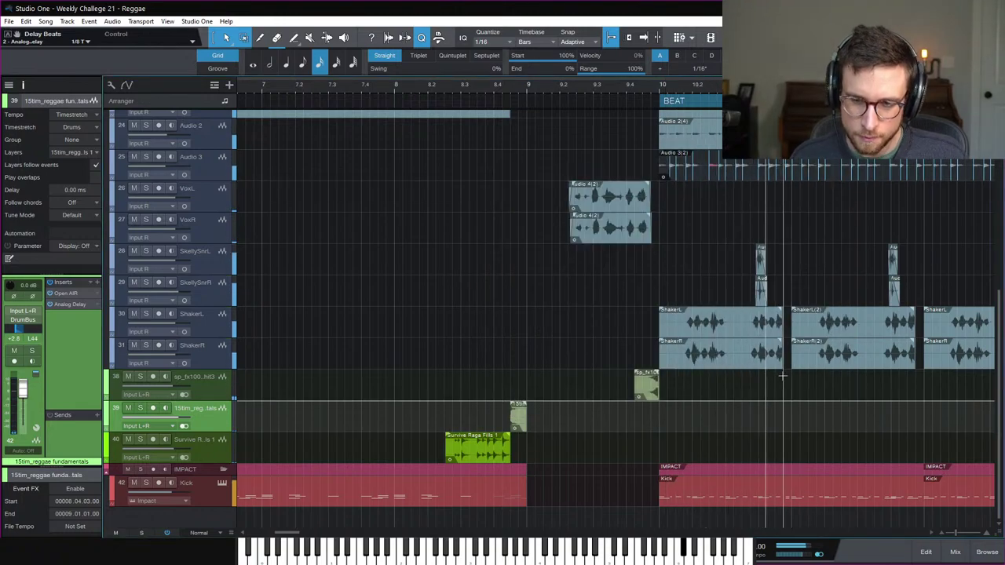
pyautogui.press('space')
pyautogui.hotkey('ctrl', 's')
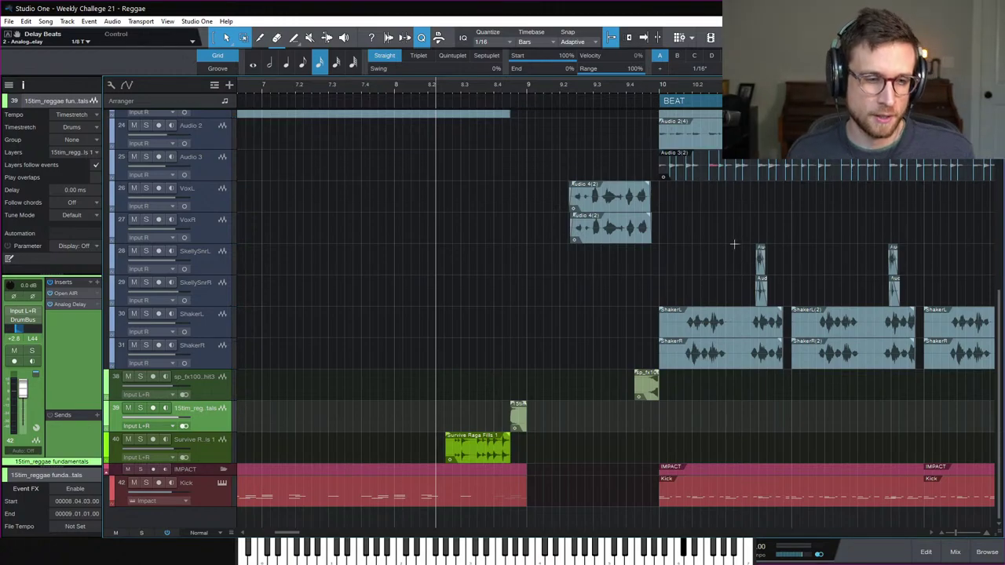
# Step: Play the transition into the BEAT section again and hide the track inspector
pyautogui.scroll(5, 589, 267)
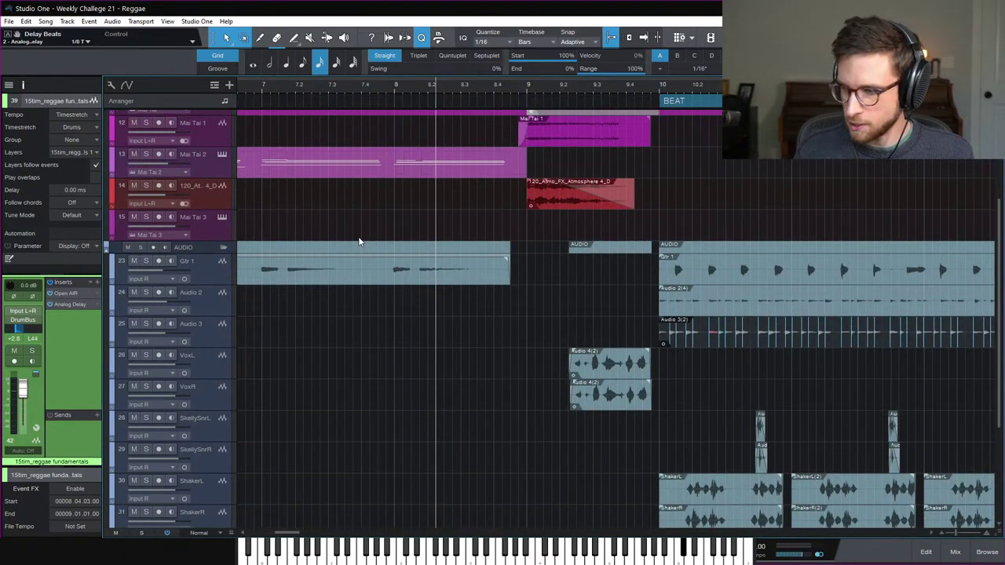
pyautogui.press('space')
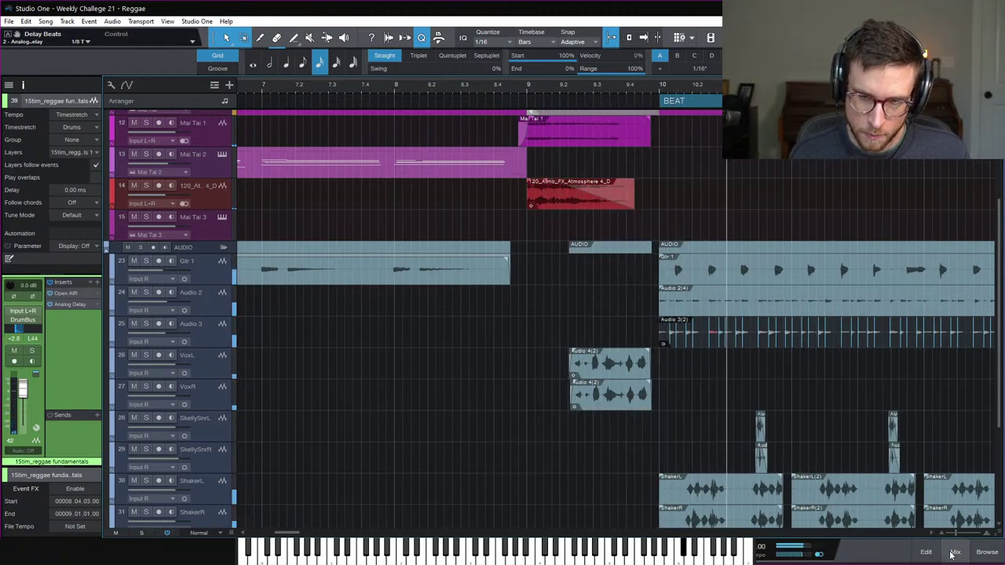
pyautogui.press('space')
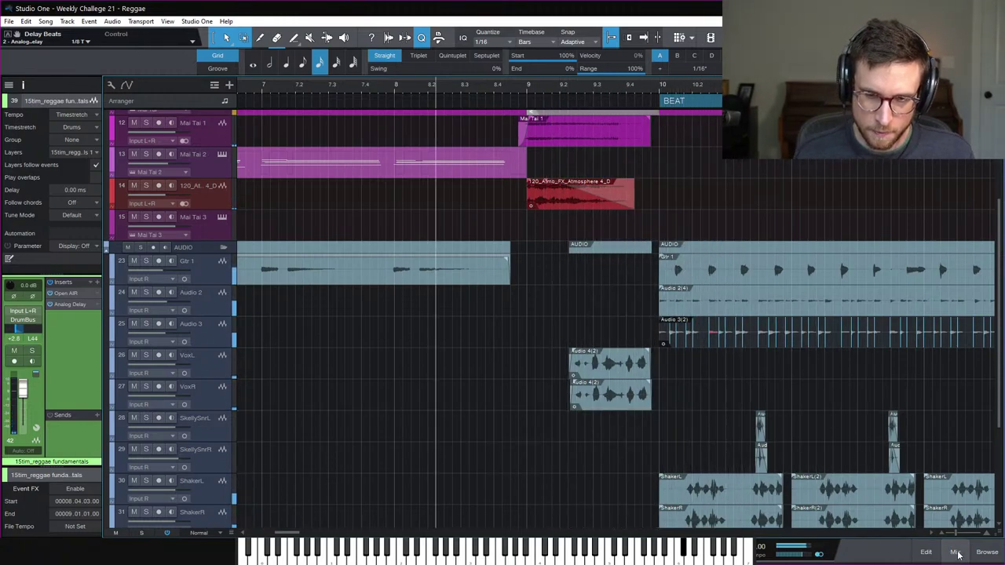
pyautogui.click(26, 88)
pyautogui.scroll(-5, 940, 490)
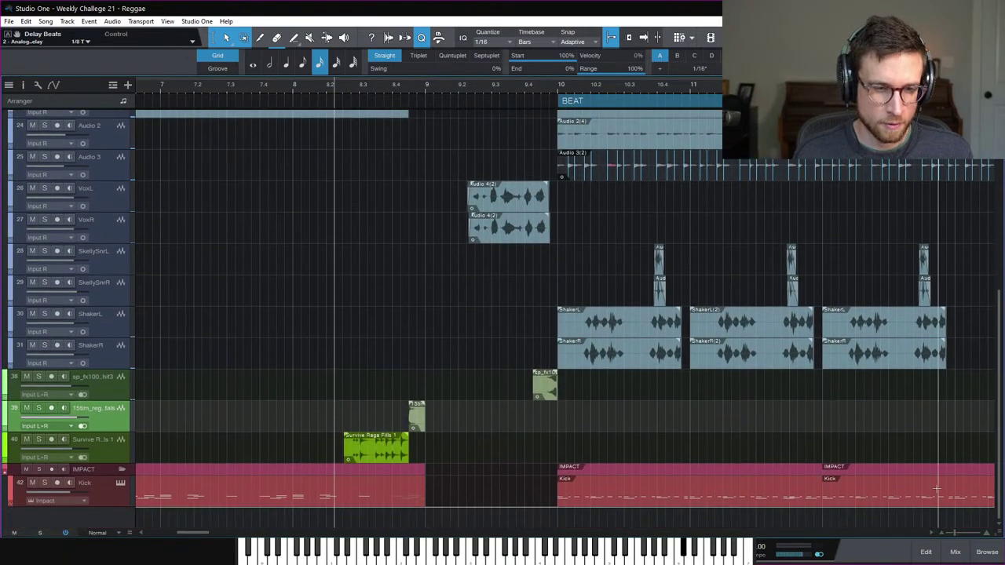
pyautogui.scroll(10, 167, 392)
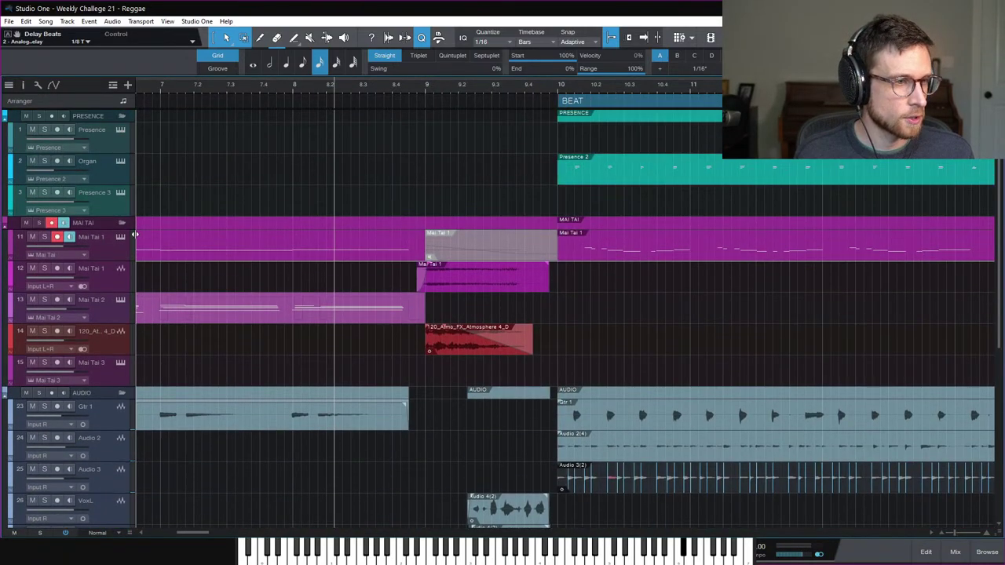
# Step: Load the Trumpet Full preset from the Brass > Trumpet folder into the Presence 3 instrument
pyautogui.click(121, 183)
pyautogui.click(120, 192)
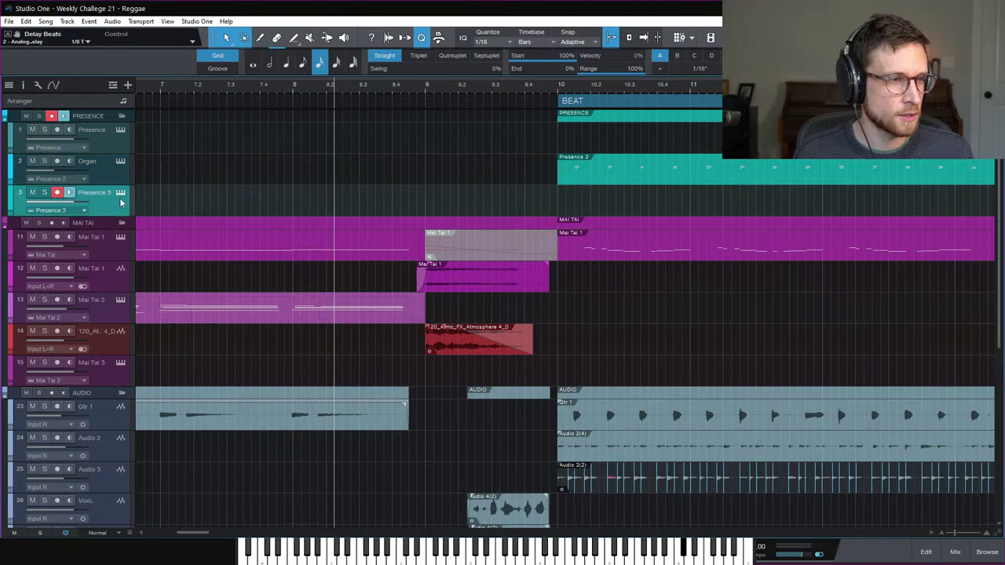
pyautogui.click(743, 213)
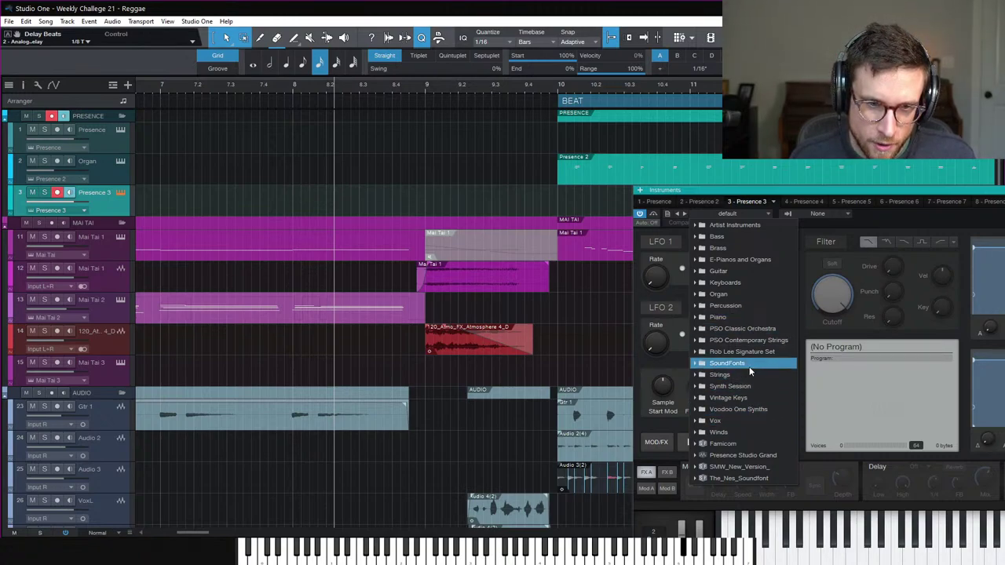
pyautogui.click(760, 248)
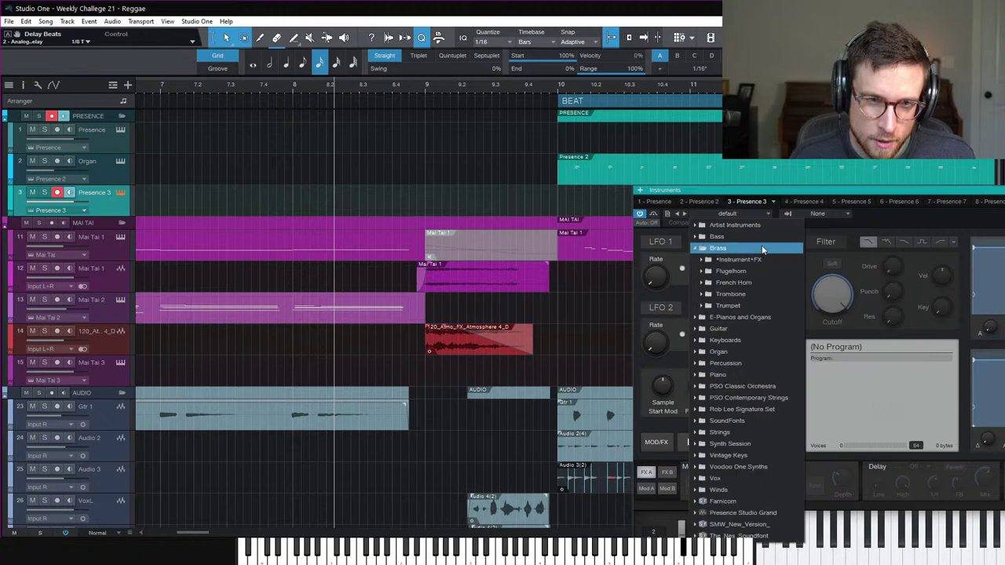
pyautogui.click(769, 305)
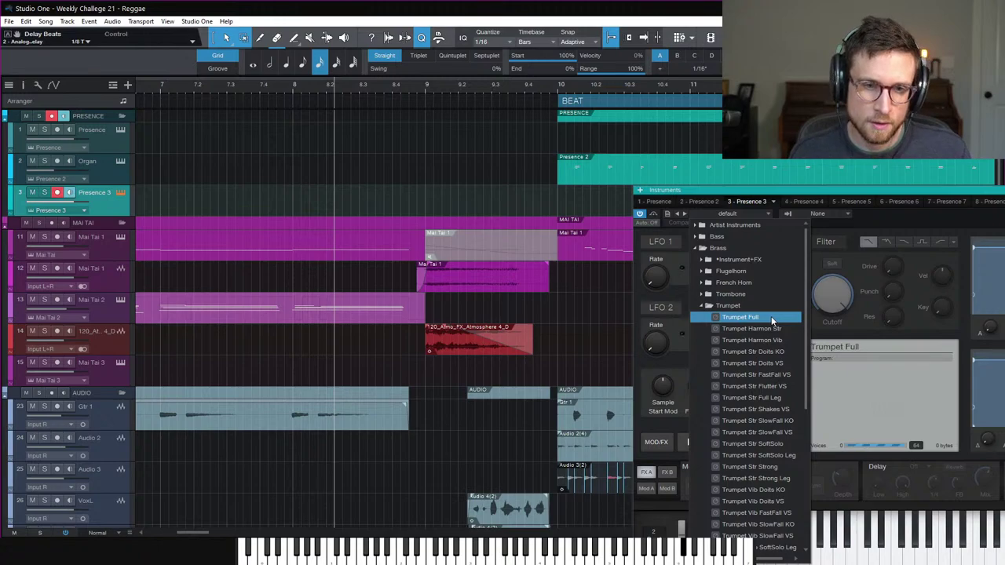
pyautogui.click(773, 318)
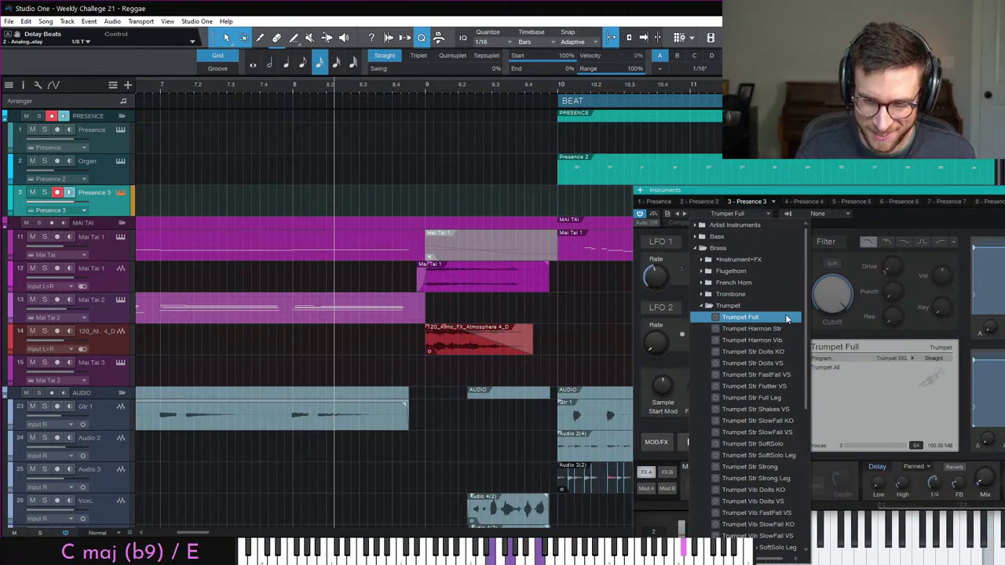
pyautogui.click(842, 335)
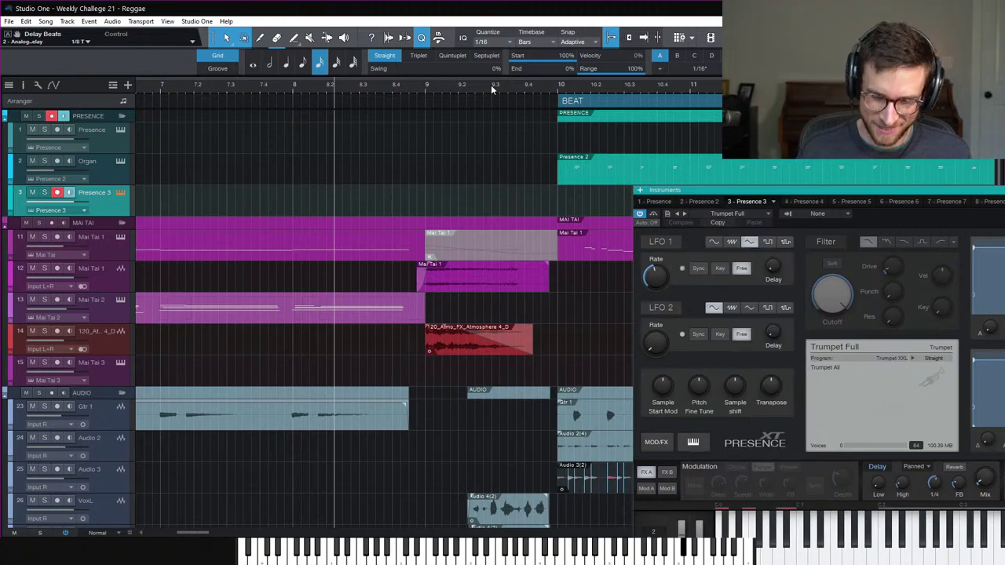
# Step: Record a trumpet chord part on the Presence 3 track starting at bar 10
pyautogui.press('space')
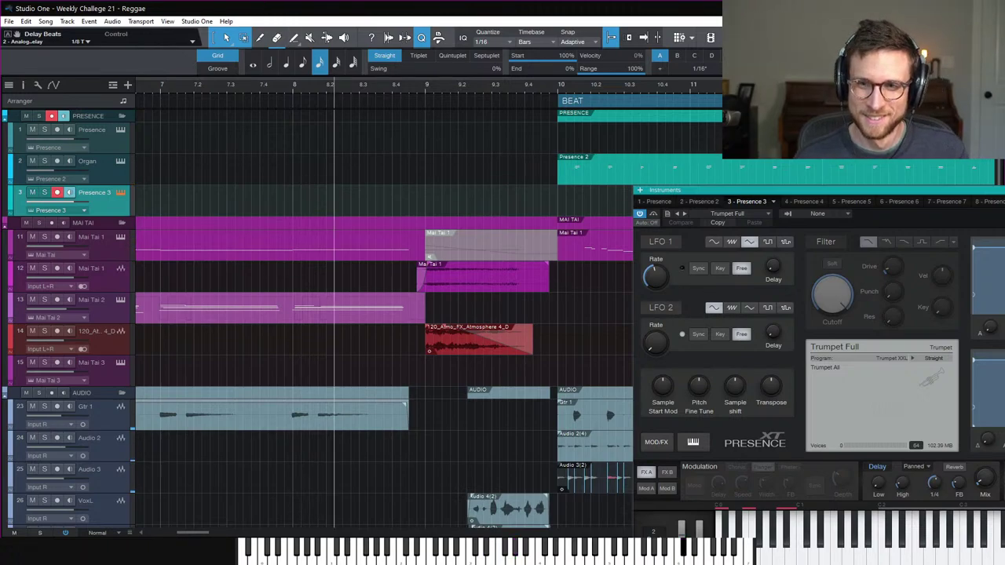
pyautogui.press('F11')
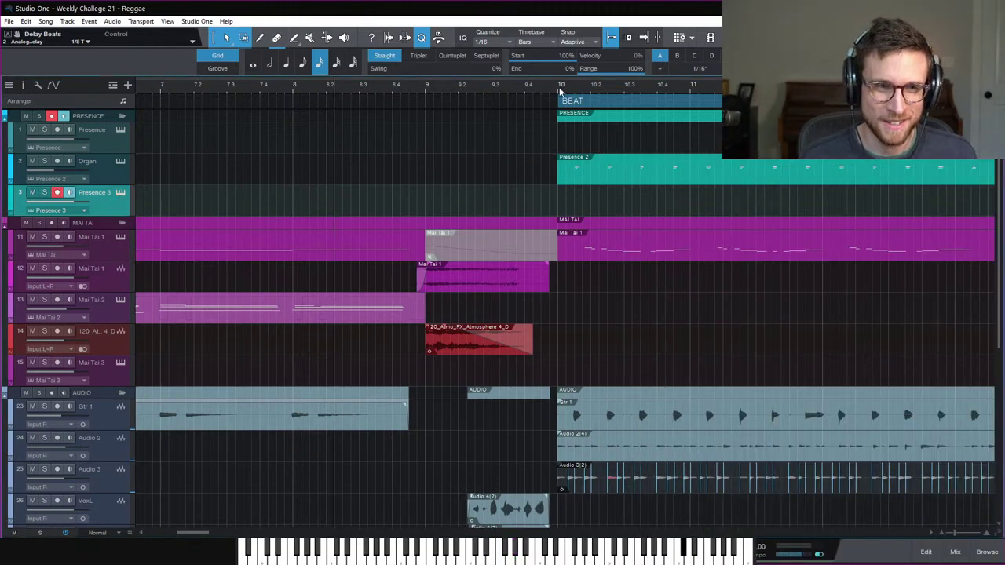
pyautogui.click(561, 90)
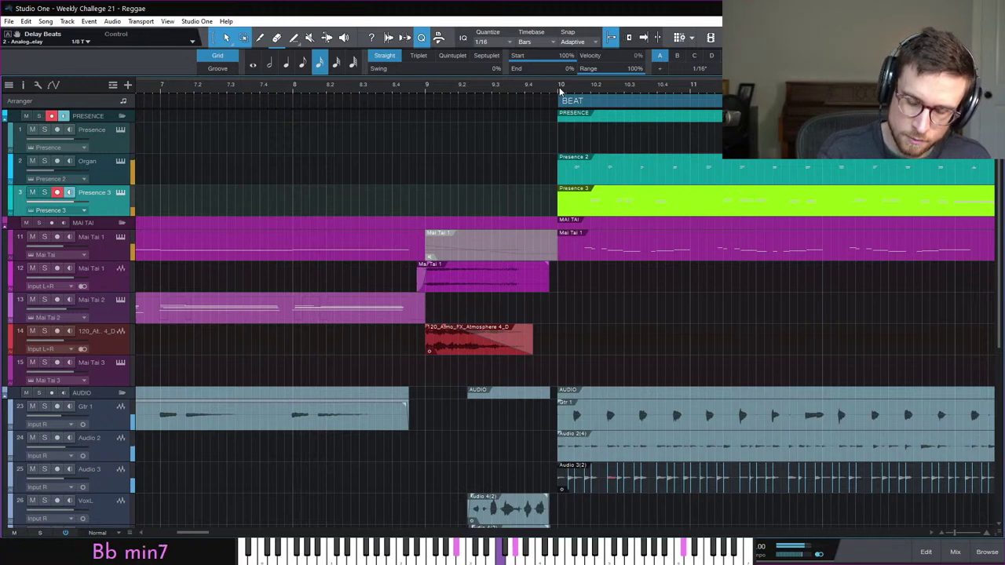
pyautogui.press('space')
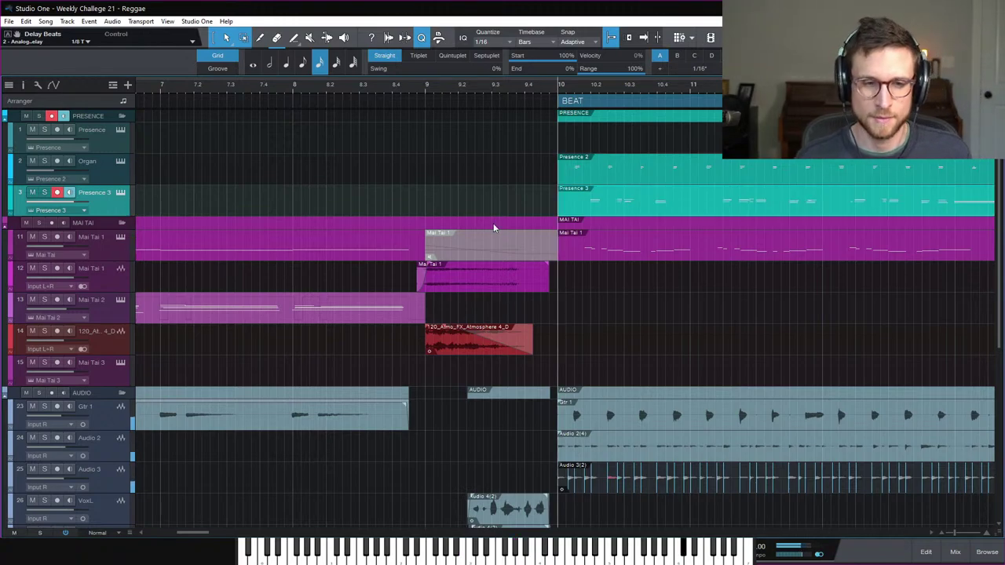
# Step: Delete the stray low notes at beat 10.3 of the recorded trumpet part and quantize all its notes to 1/16 with 85% swing
pyautogui.doubleClick(587, 213)
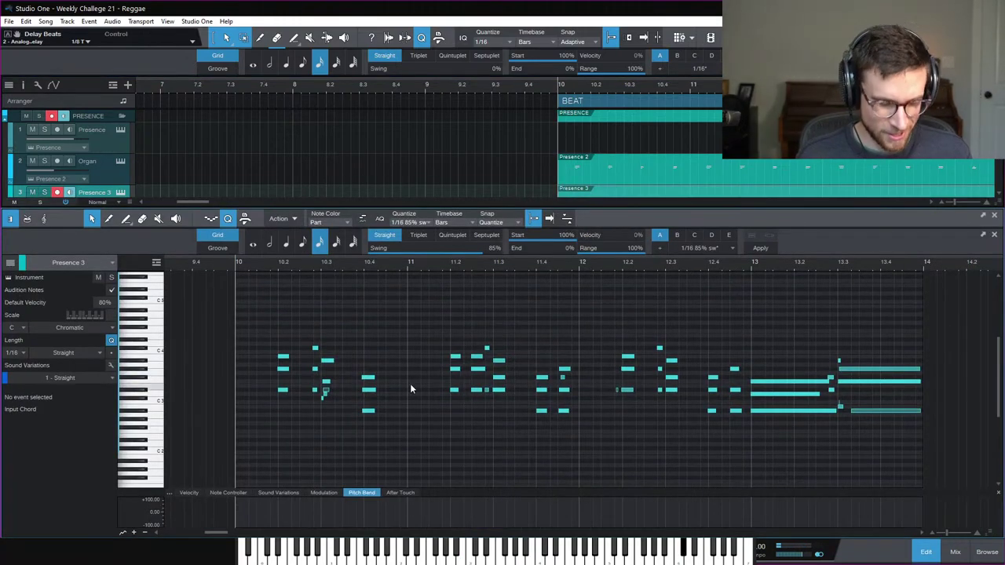
pyautogui.press('e')
pyautogui.moveTo(416, 393); pyautogui.dragTo(409, 398)
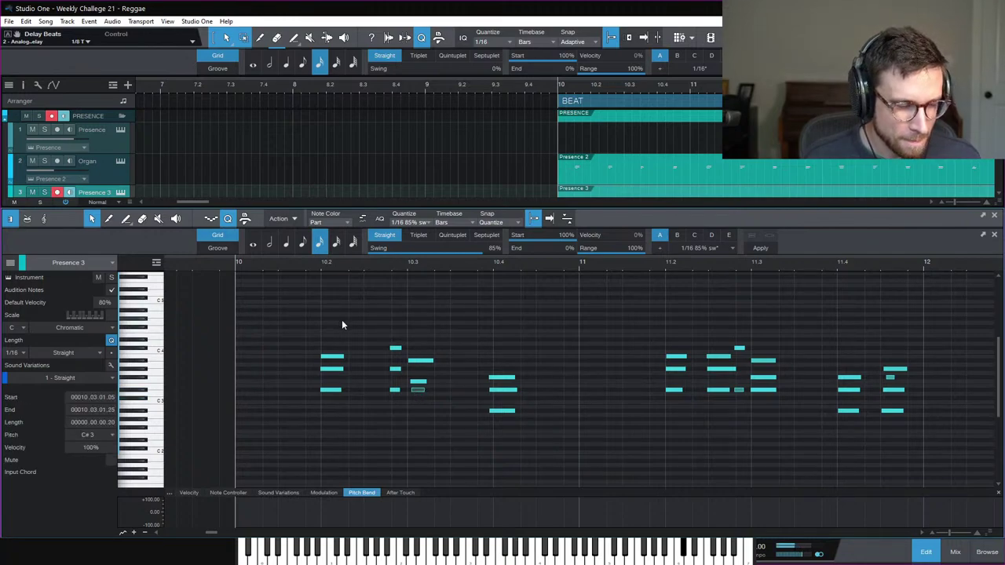
pyautogui.hotkey('ctrl', 'a')
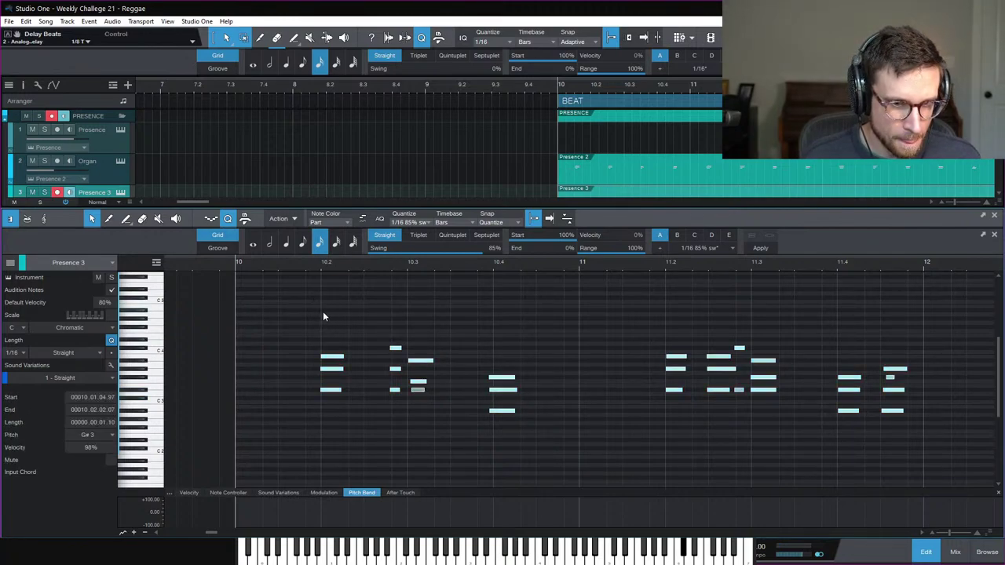
pyautogui.press('space')
pyautogui.click(408, 329)
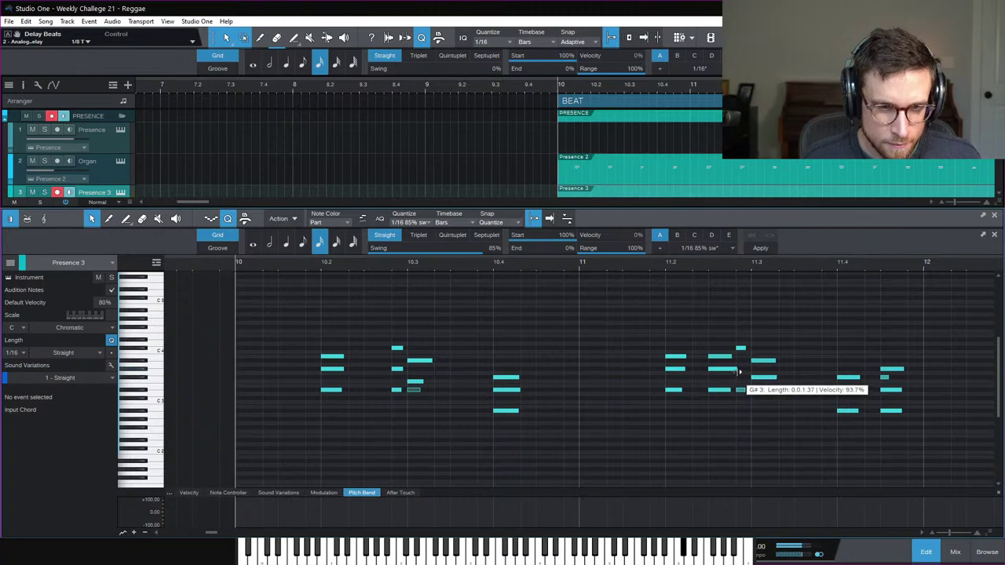
# Step: Extend the D#3 note at 11.02.03 to 11.02.04.28 and duplicate the short D#3 note after it up to G#3
pyautogui.click(739, 391)
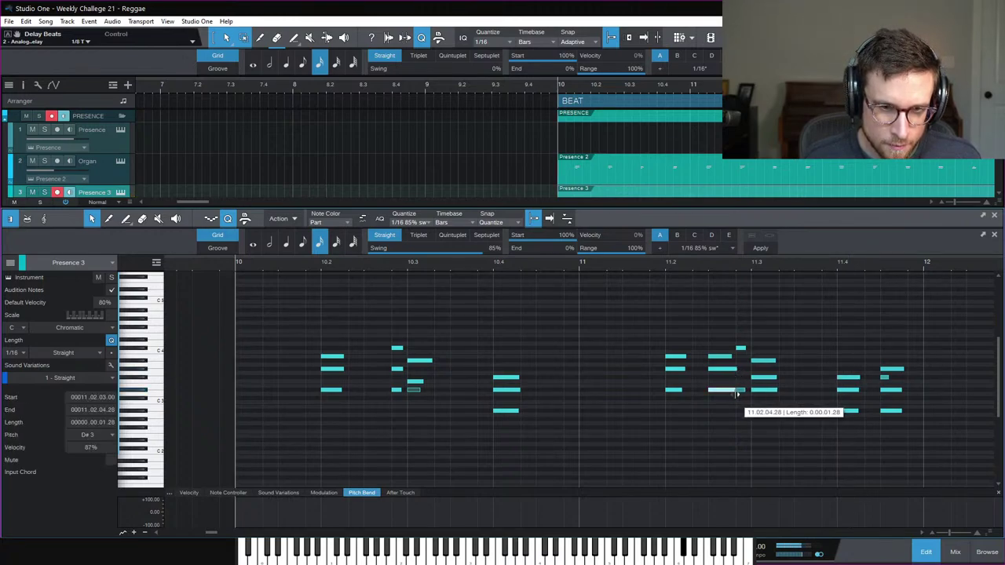
pyautogui.click(733, 358)
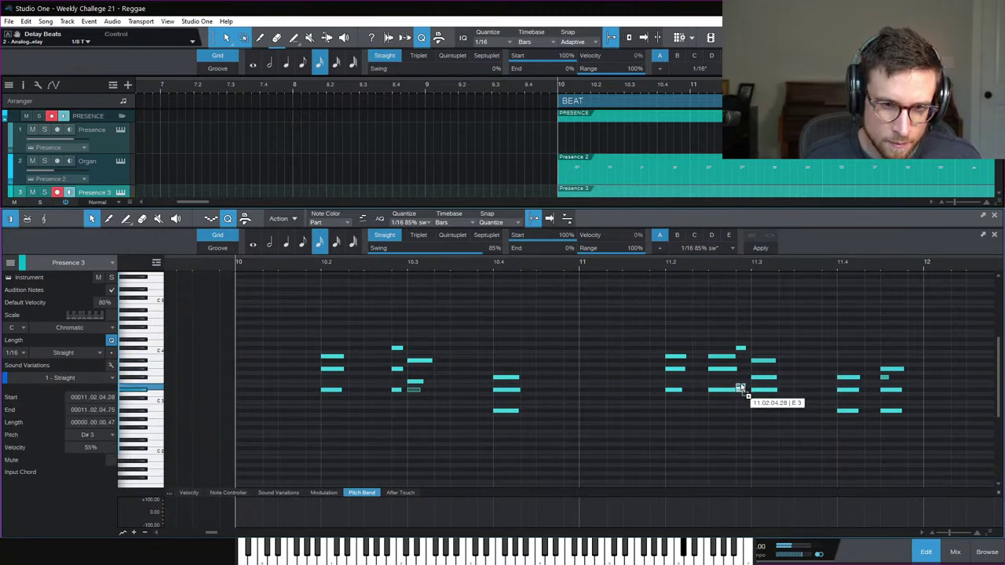
pyautogui.click(694, 318)
# Step: Set the velocity of all trumpet notes to 100% and play the part from bar 10
pyautogui.hotkey('ctrl', 'a')
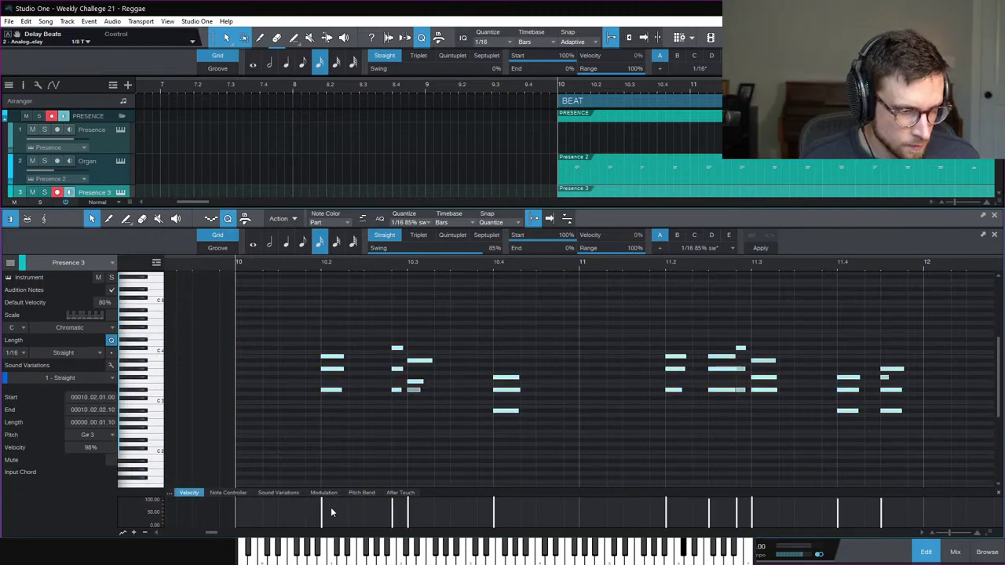
pyautogui.press('space')
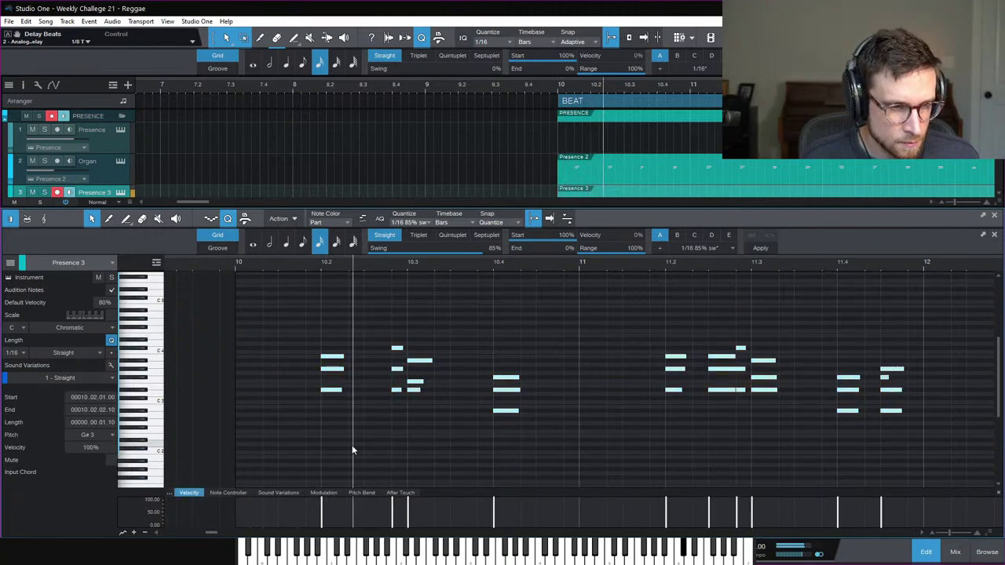
pyautogui.click(416, 408)
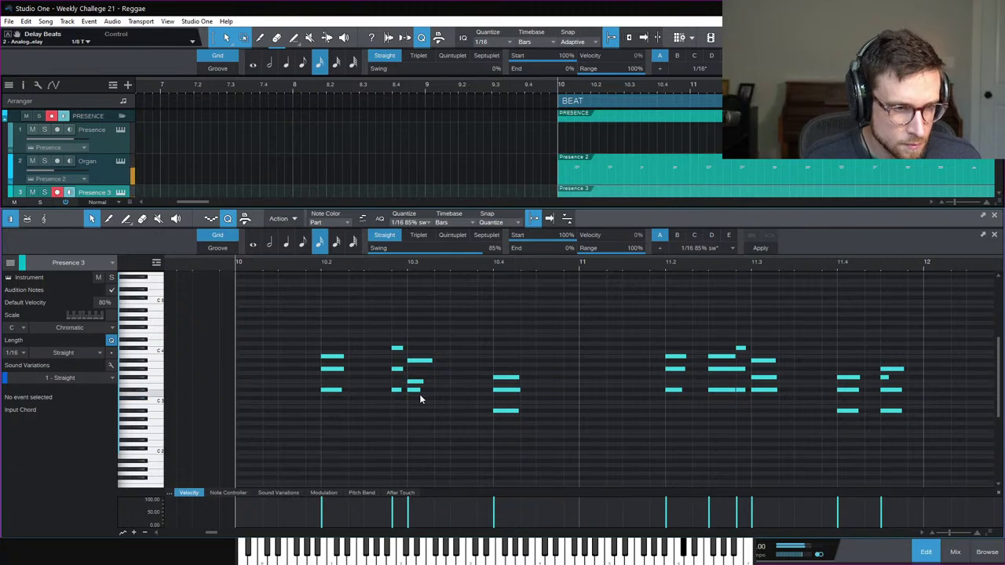
# Step: Raise the middle note at 10.3 to F#3, lengthen the notes of that chord and the one before it, and play the part
pyautogui.click(417, 379)
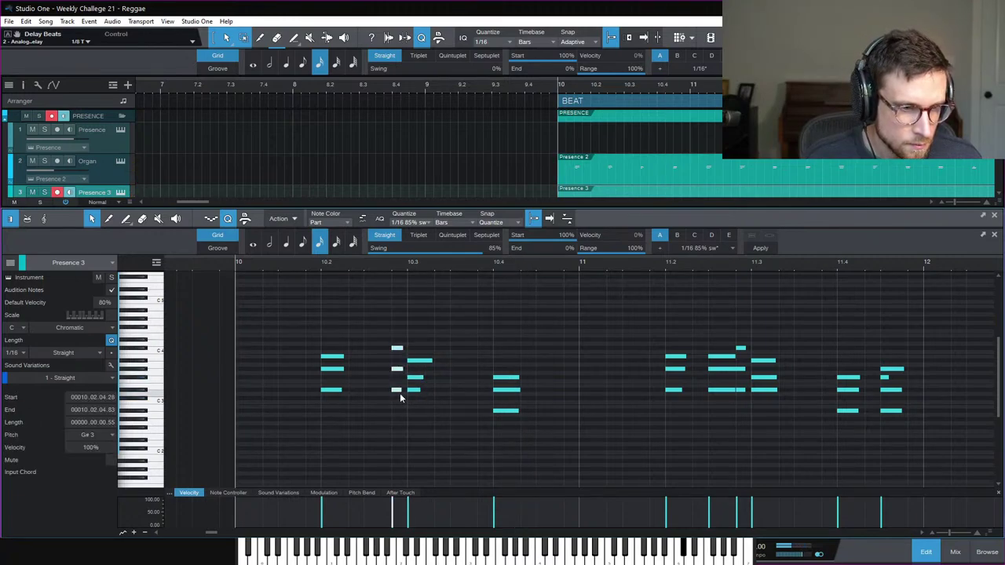
pyautogui.moveTo(424, 378)
pyautogui.mouseDown()
pyautogui.moveTo(433, 380)
pyautogui.moveTo(415, 390)
pyautogui.mouseUp()
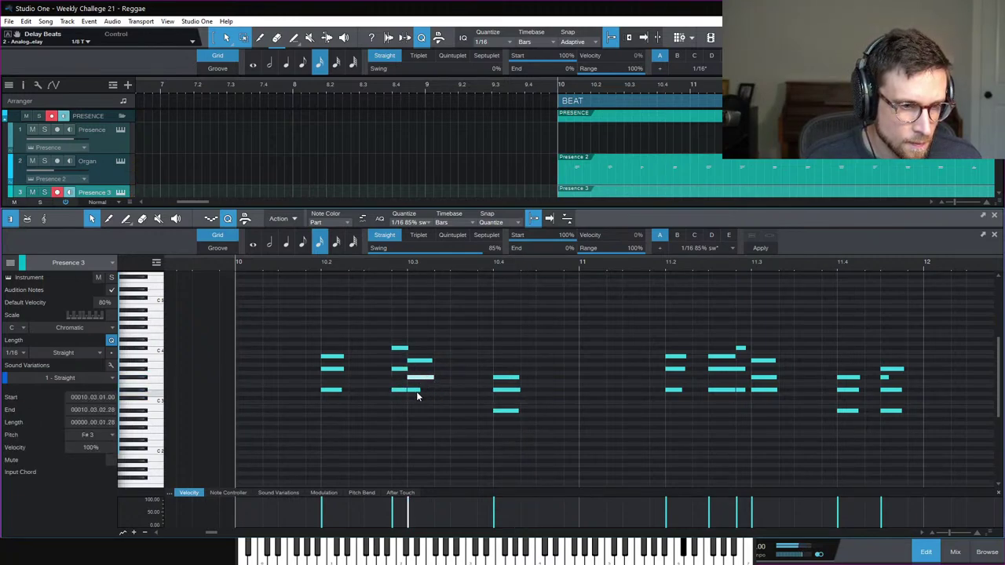
pyautogui.press('space')
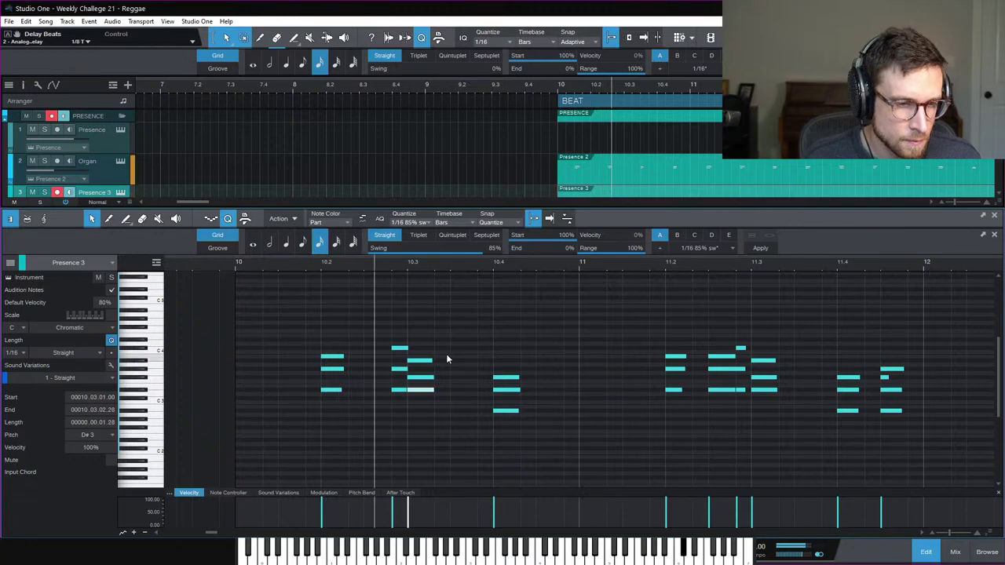
pyautogui.click(496, 330)
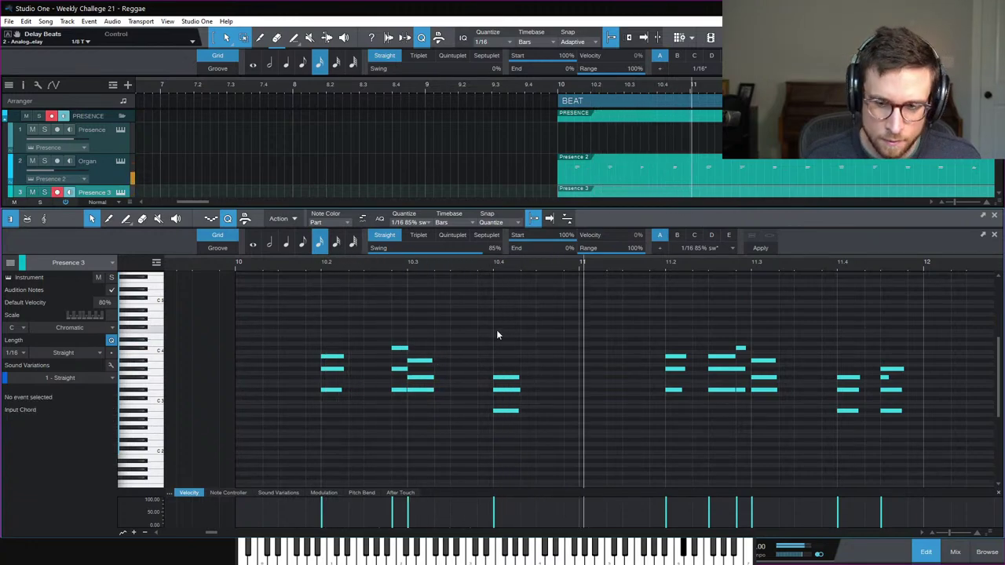
# Step: Lengthen the short chord just before 11.3 to meet the next chord and end the preceding G#3 note at 11.02.04.28
pyautogui.moveTo(738, 338); pyautogui.dragTo(735, 370)
pyautogui.click(730, 370)
pyautogui.click(651, 266)
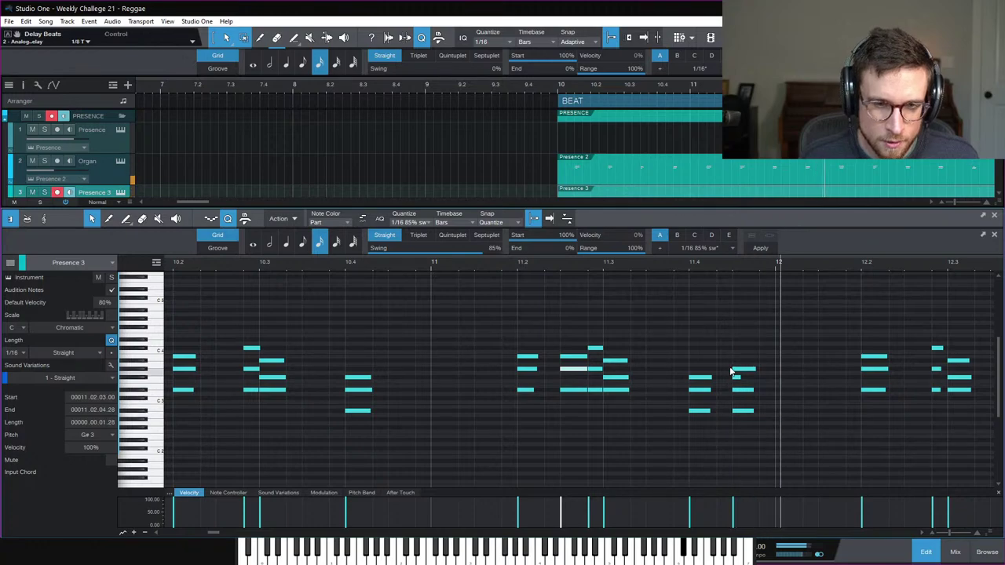
# Step: Delete the short F#3 note at 11.04.03 and extend the D3 note in bar 13 to end at 13.02.04.28
pyautogui.click(609, 379)
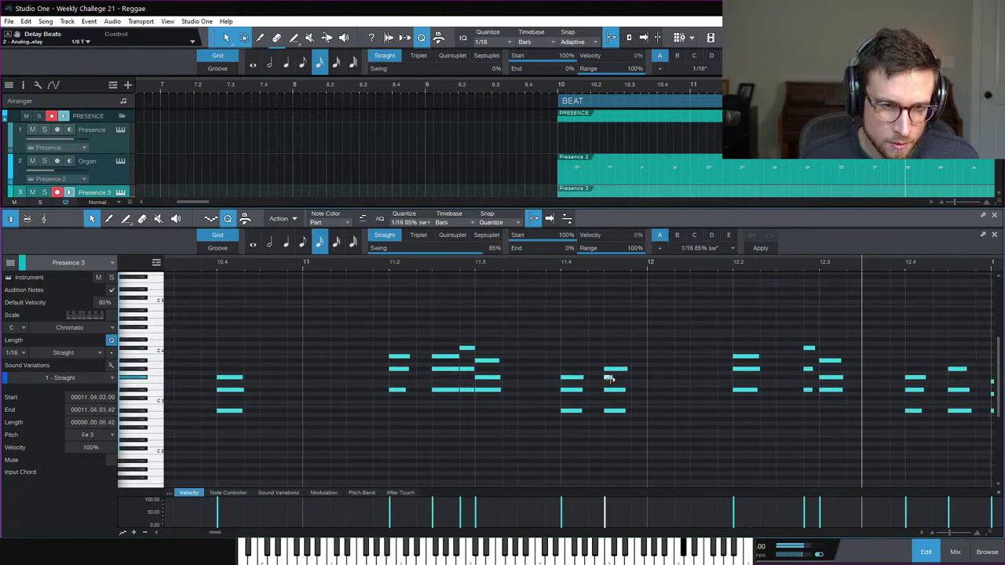
pyautogui.press('Delete')
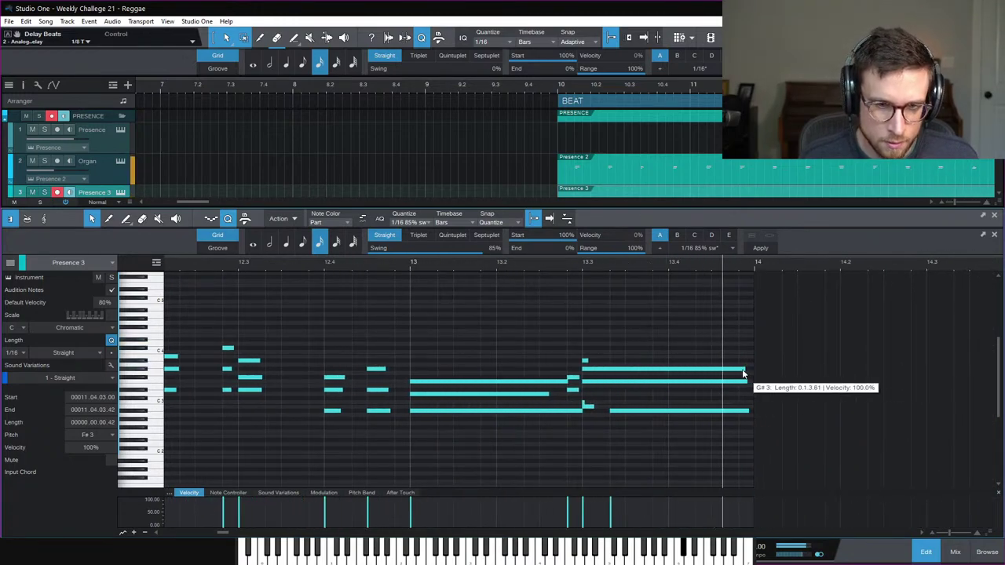
pyautogui.moveTo(548, 393); pyautogui.dragTo(564, 402)
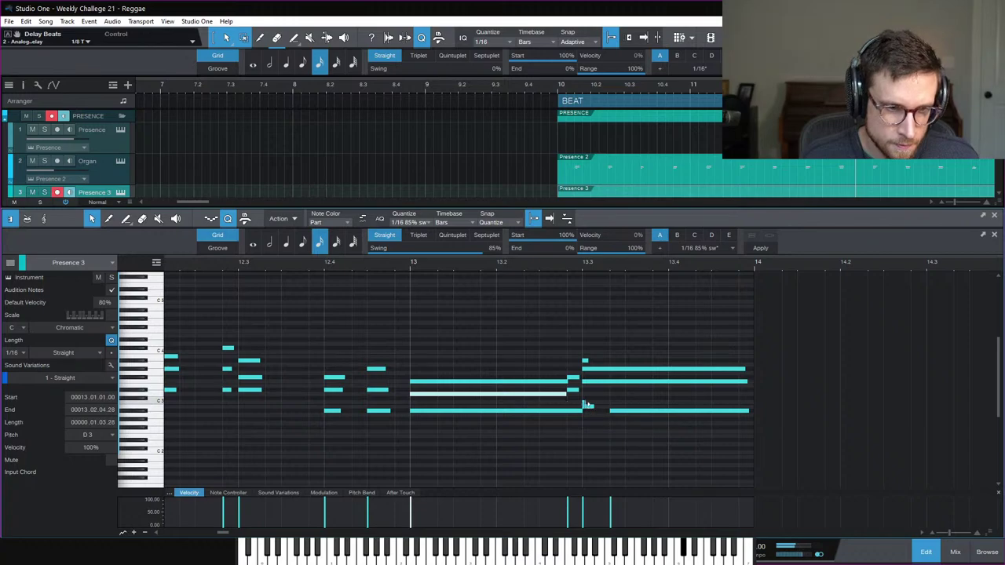
# Step: Delete the leftover short notes around 13.3, extend the A#2 note in bar 13 to end at 14.01.01.00, and play the passage
pyautogui.press('Delete')
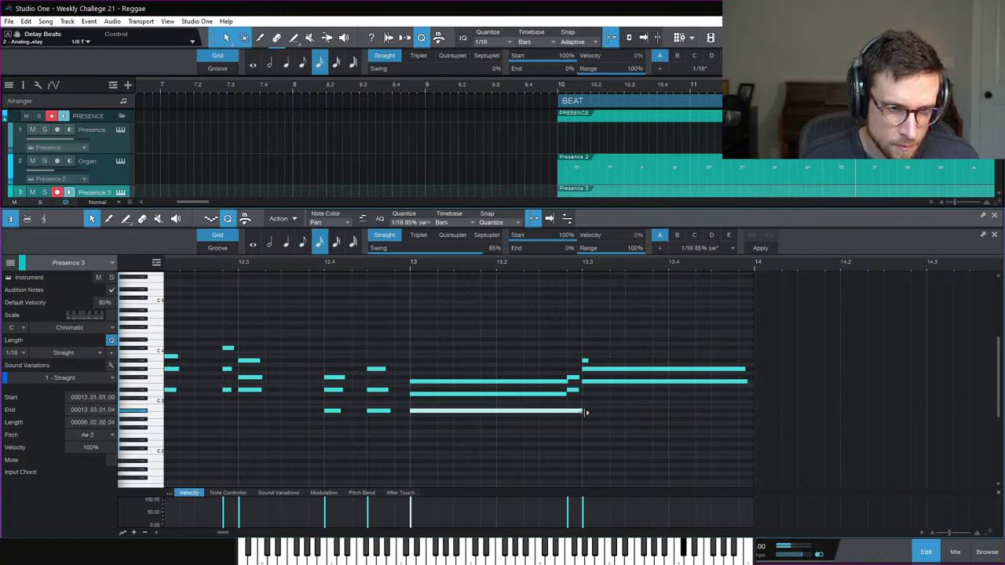
pyautogui.moveTo(586, 412); pyautogui.dragTo(754, 416)
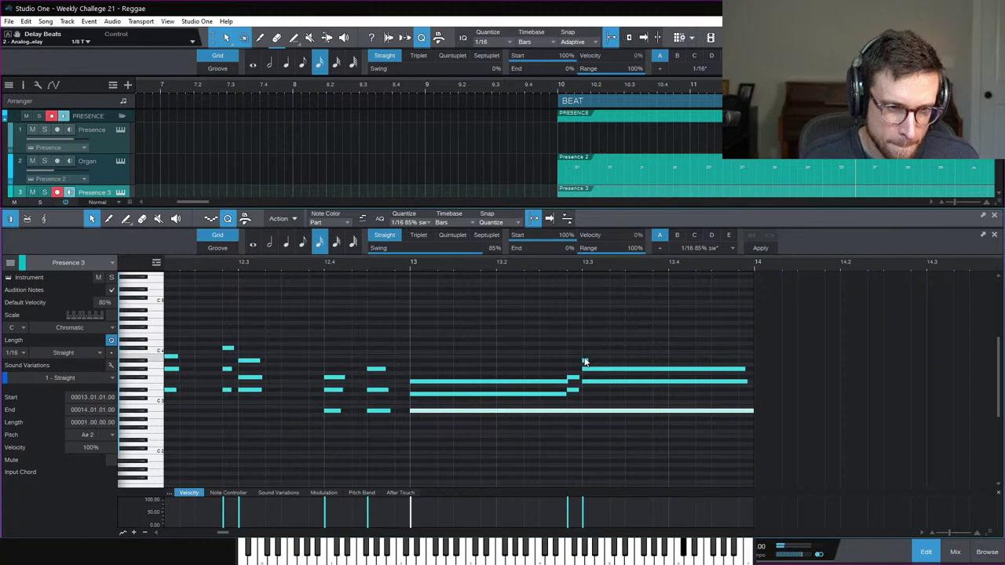
pyautogui.click(585, 362)
pyautogui.press('space')
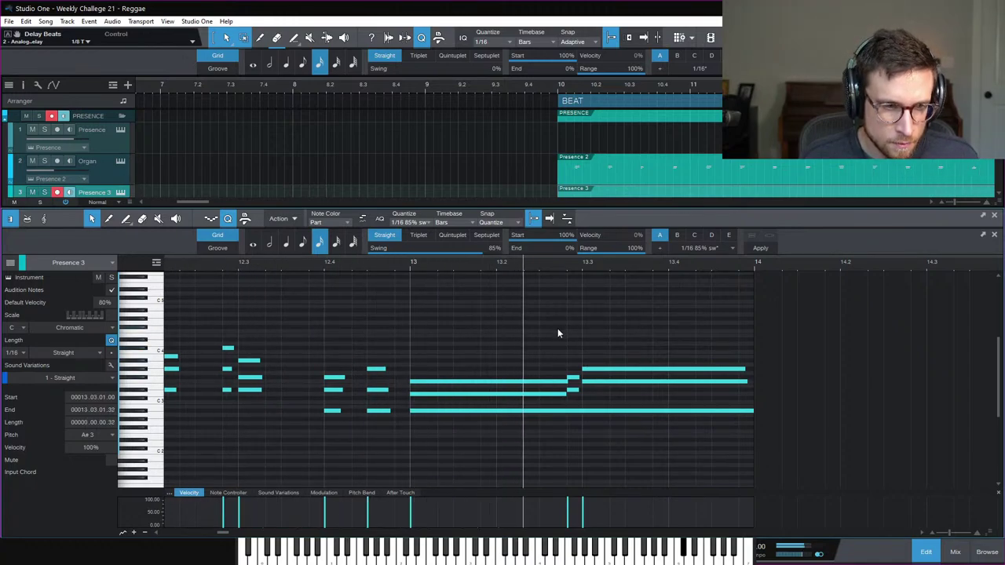
pyautogui.press('space')
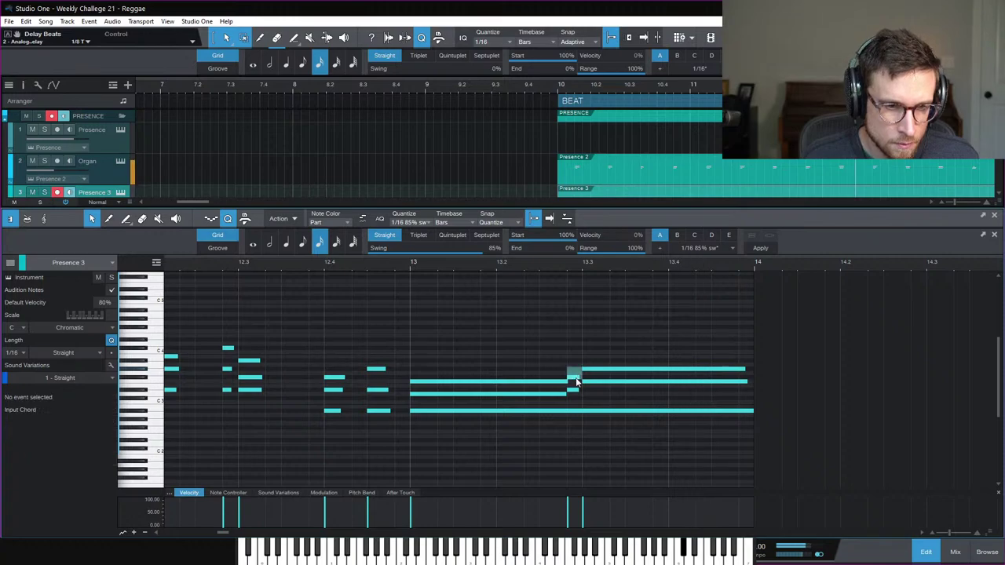
# Step: Lower the velocity of the short chord just before 13.3 to about 83% and play the passage
pyautogui.keyDown('shift'); pyautogui.click(564, 383); pyautogui.keyUp('shift')
pyautogui.moveTo(572, 509); pyautogui.dragTo(570, 520)
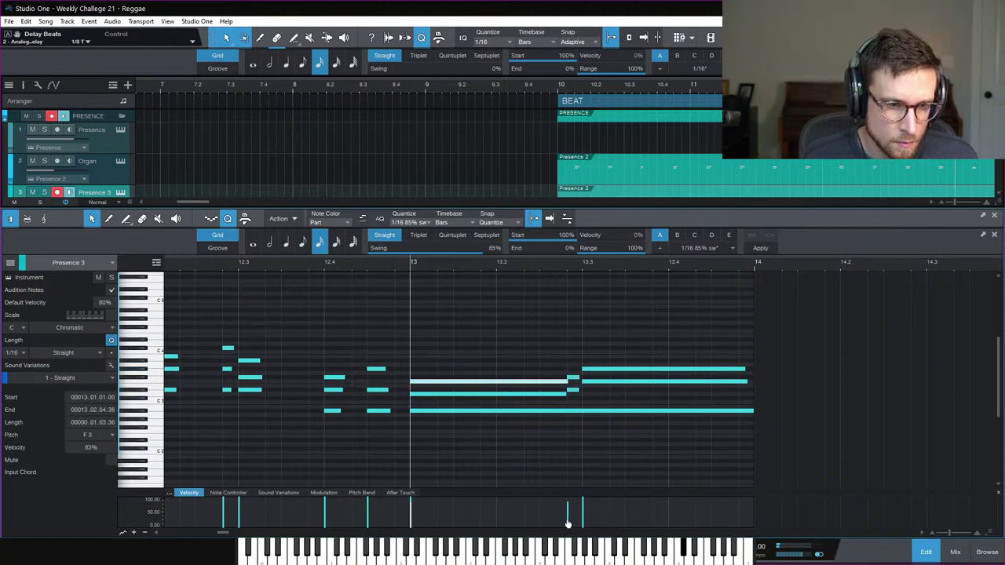
pyautogui.press('space')
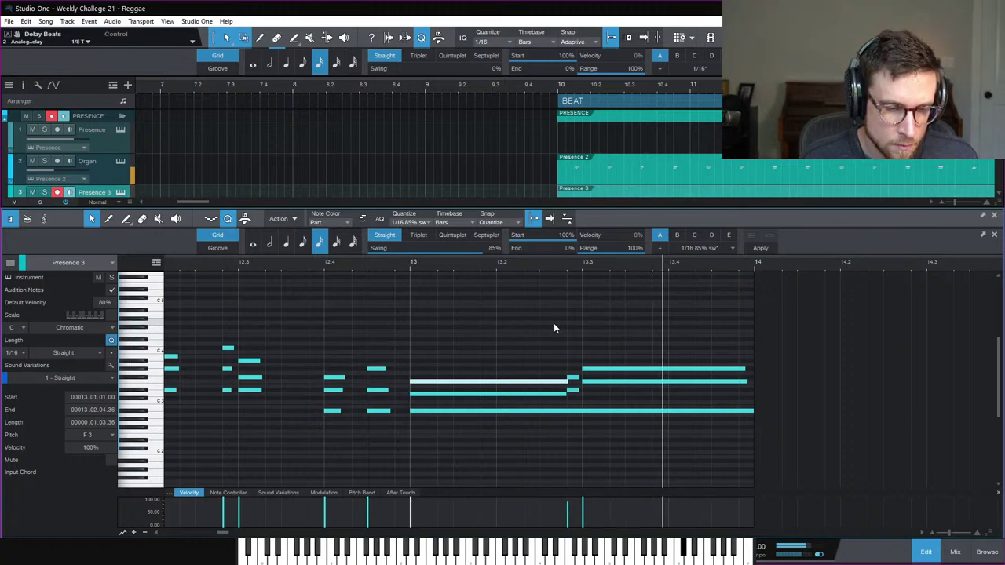
pyautogui.press('space')
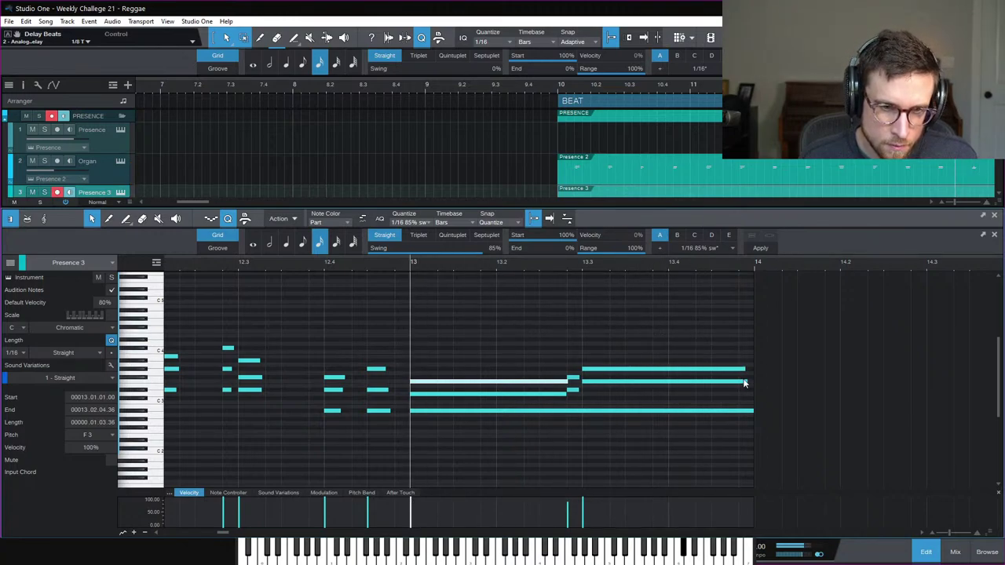
# Step: Close the note editor, loop the Presence 3 part starting at bar 10, and start playback
pyautogui.click(705, 343)
pyautogui.press('w')
pyautogui.press('w')
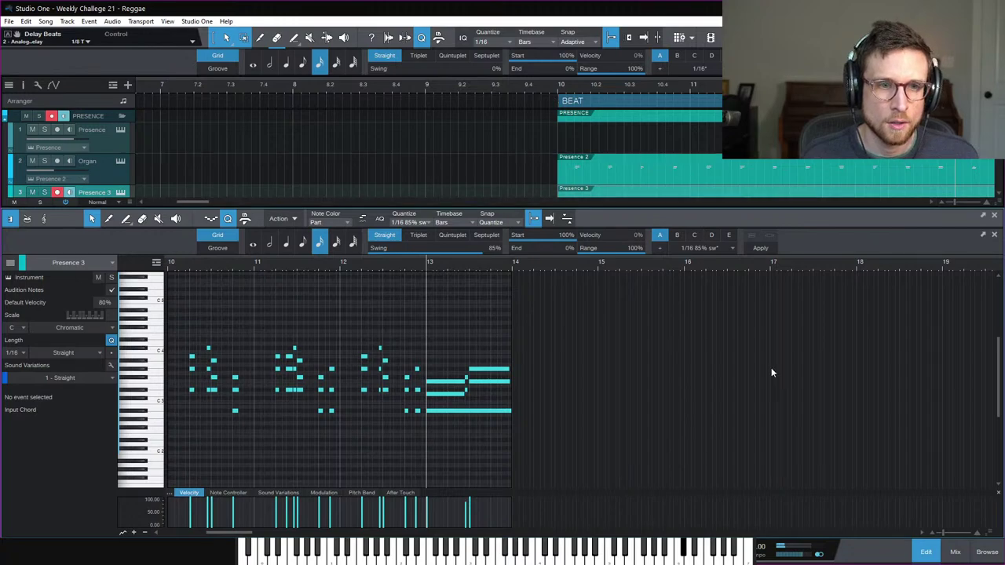
pyautogui.click(931, 560)
pyautogui.scroll(-2, 828, 290)
pyautogui.scroll(1, 828, 204)
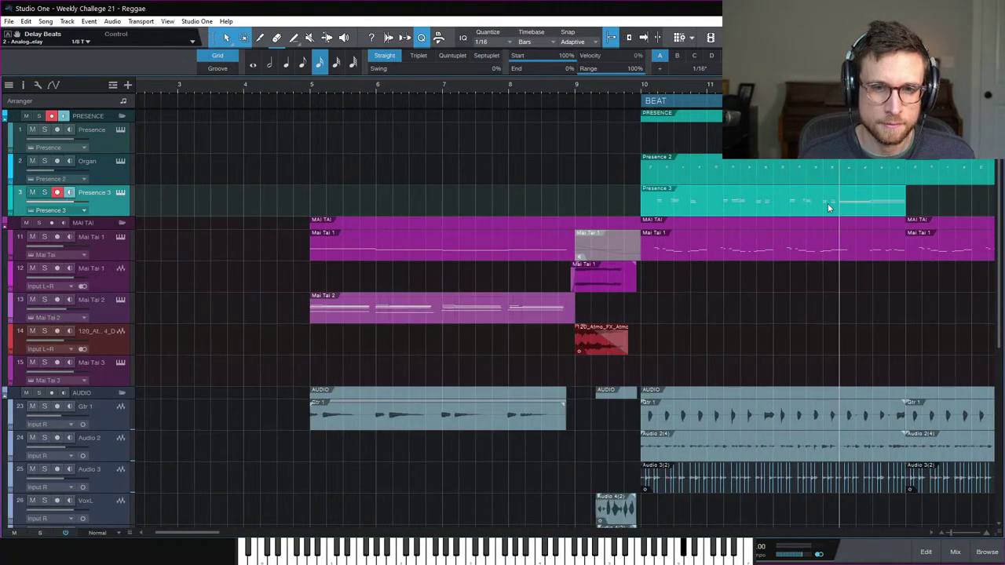
pyautogui.press('l')
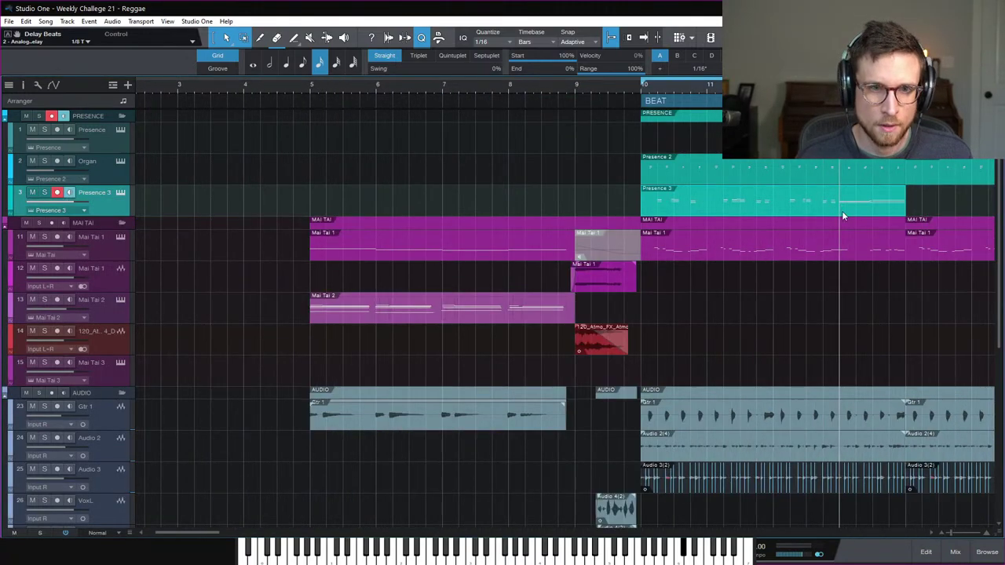
pyautogui.press('space')
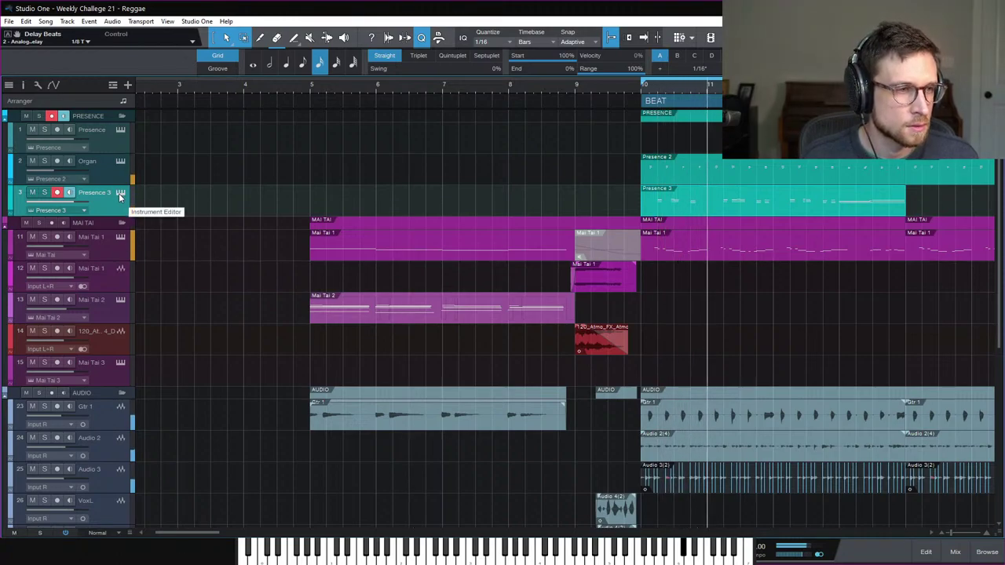
# Step: Enable the Pro EQ insert on Presence 3 and set its low-cut frequency to 243 Hz
pyautogui.press('F4')
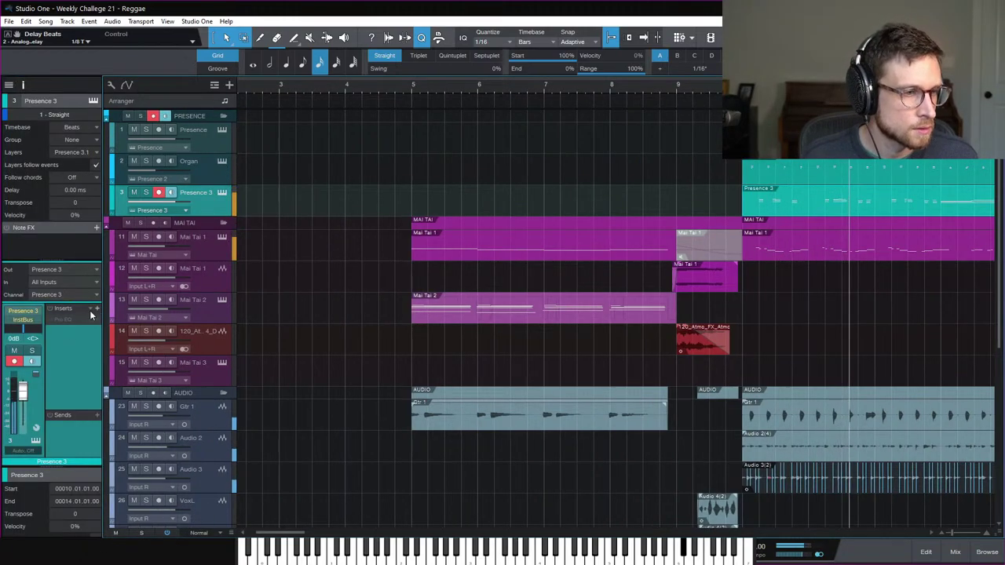
pyautogui.rightClick(63, 322)
pyautogui.click(62, 331)
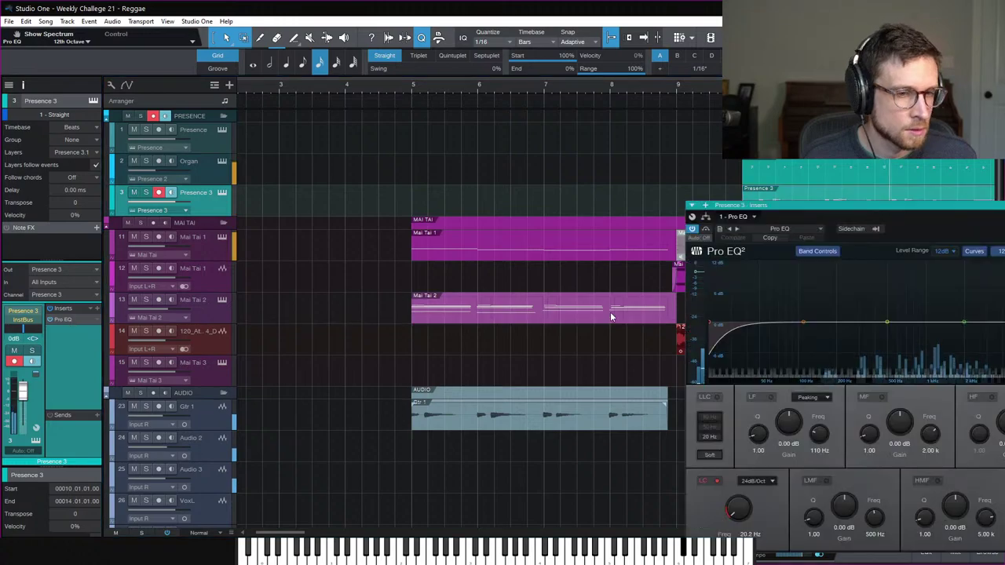
pyautogui.moveTo(734, 494); pyautogui.dragTo(742, 477)
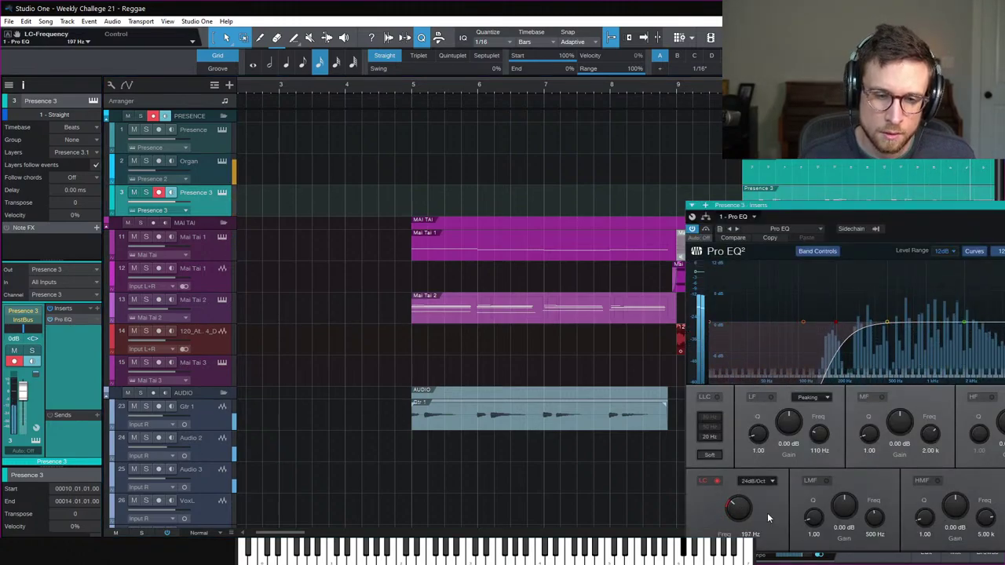
pyautogui.moveTo(744, 515); pyautogui.dragTo(746, 509)
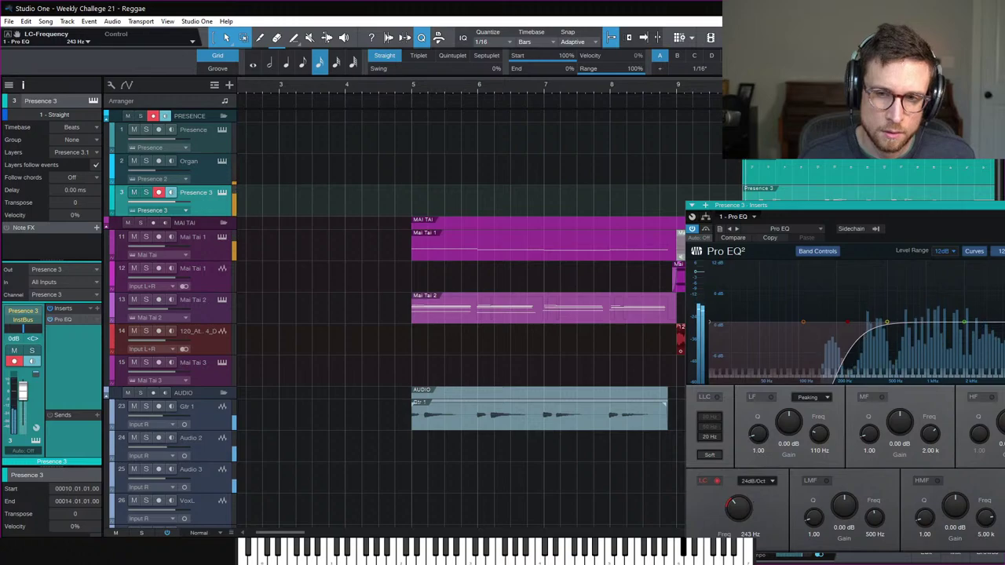
pyautogui.click(303, 230)
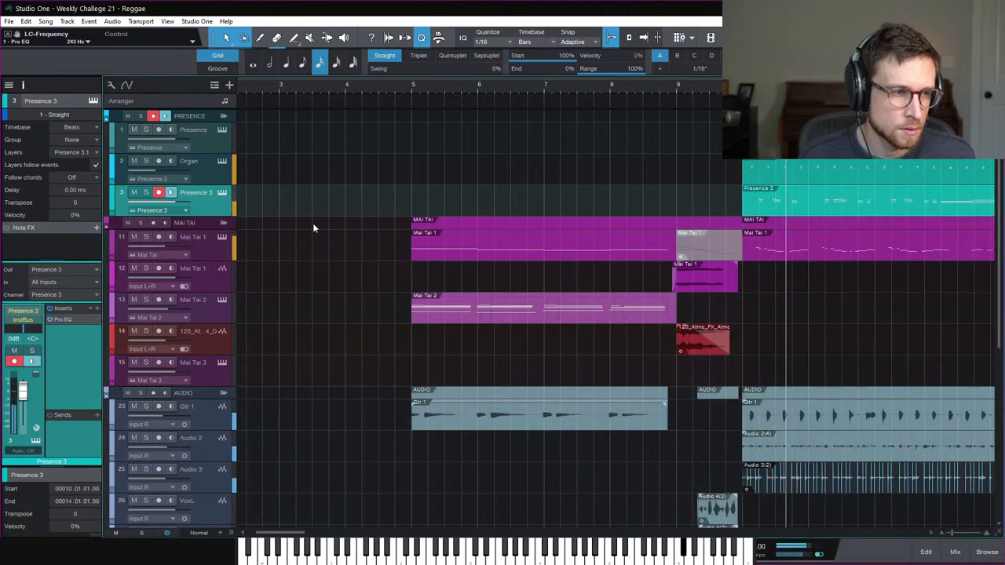
# Step: Raise the low-cut frequency of the Presence 3 Pro EQ to 331 Hz and close its window
pyautogui.click(97, 309)
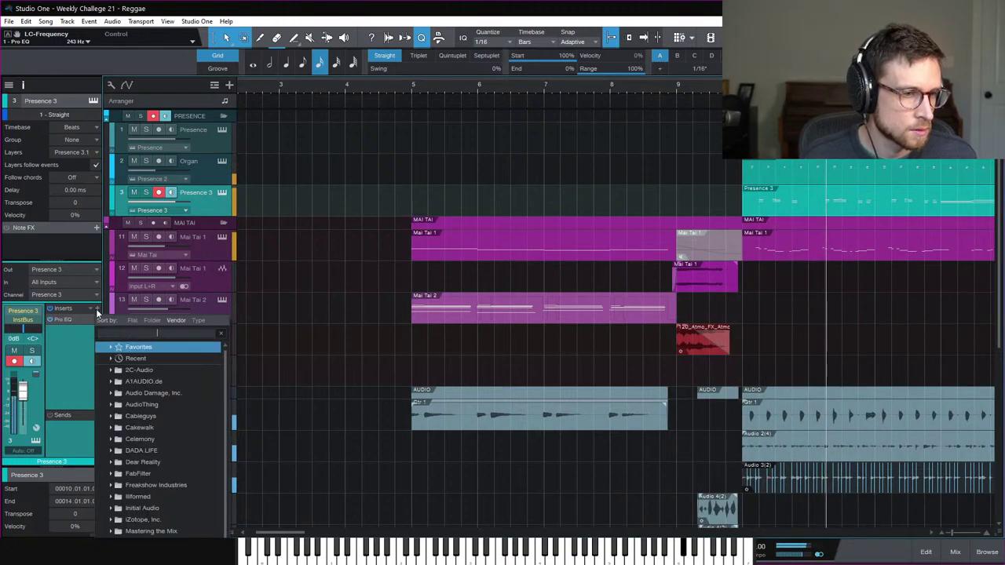
pyautogui.doubleClick(73, 319)
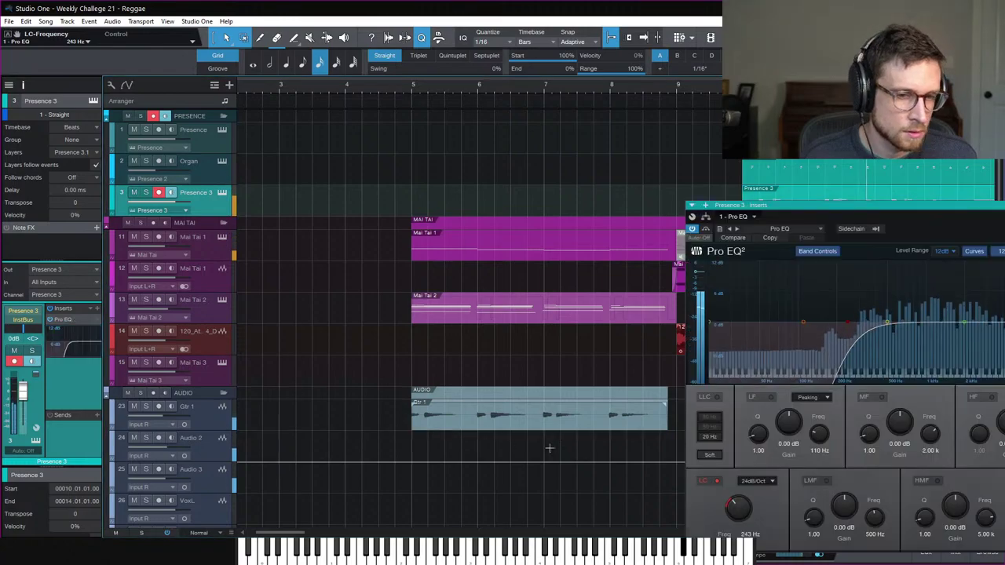
pyautogui.moveTo(738, 510); pyautogui.dragTo(739, 510)
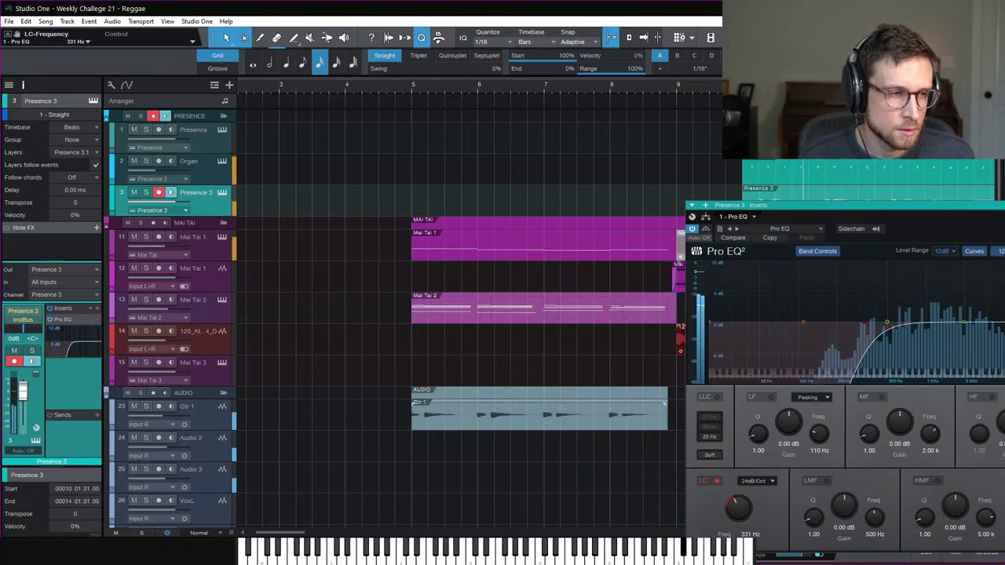
pyautogui.hotkey('ctrl', 'w')
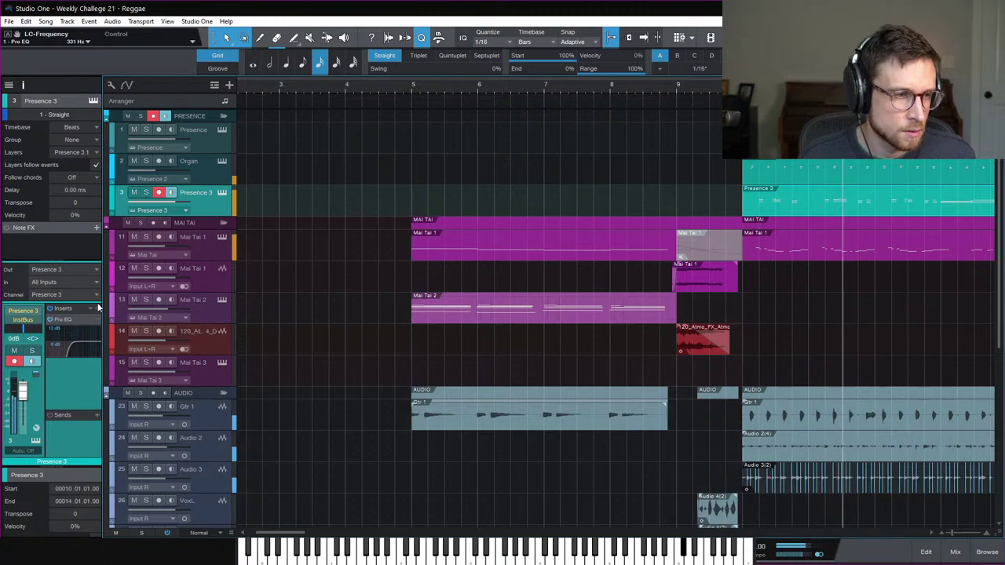
# Step: Add a RedlightDist insert to Presence 3 and set its distortion type to Transistor
pyautogui.click(95, 309)
pyautogui.write('re')
pyautogui.press('Return')
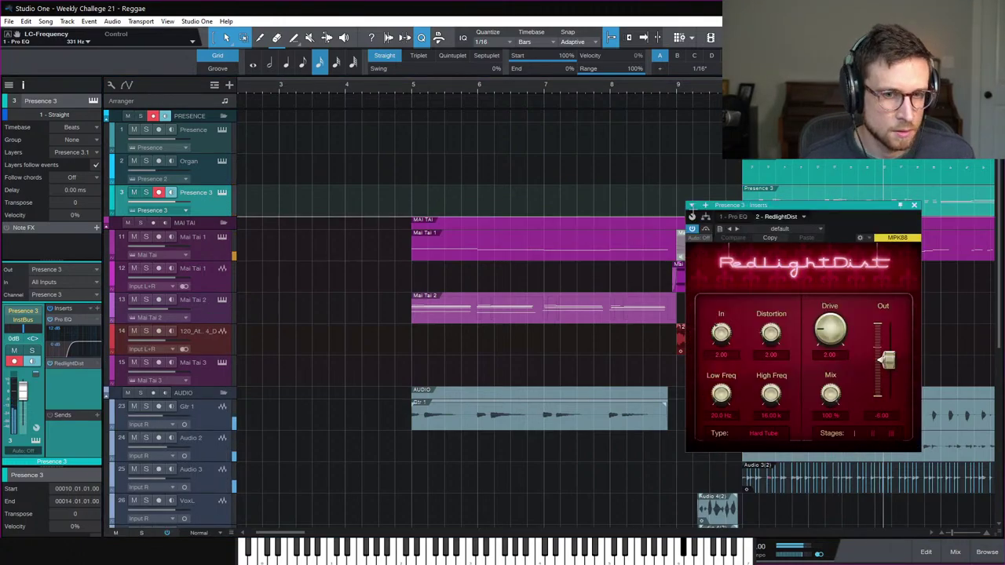
pyautogui.moveTo(812, 219); pyautogui.dragTo(549, 163)
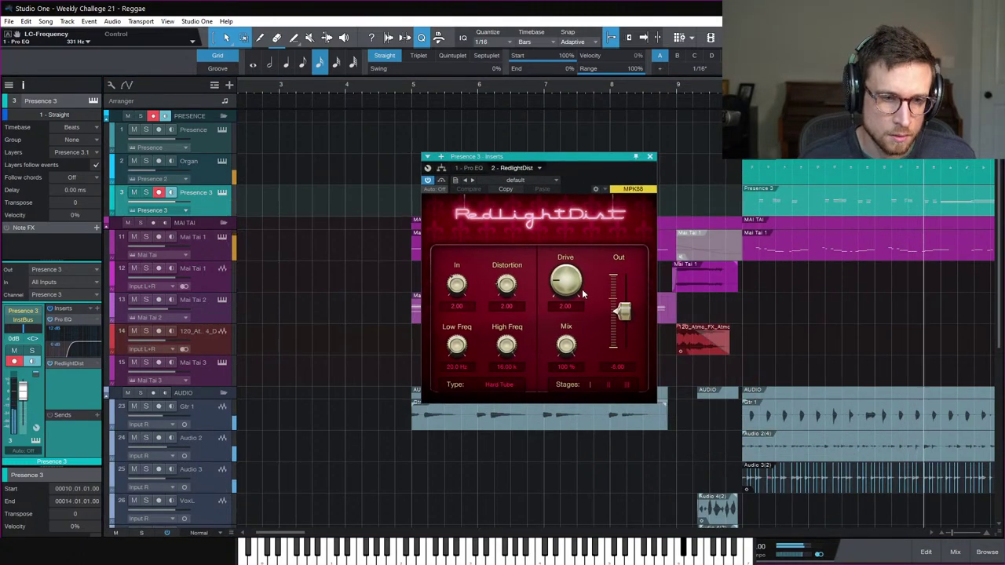
pyautogui.click(502, 385)
pyautogui.click(512, 433)
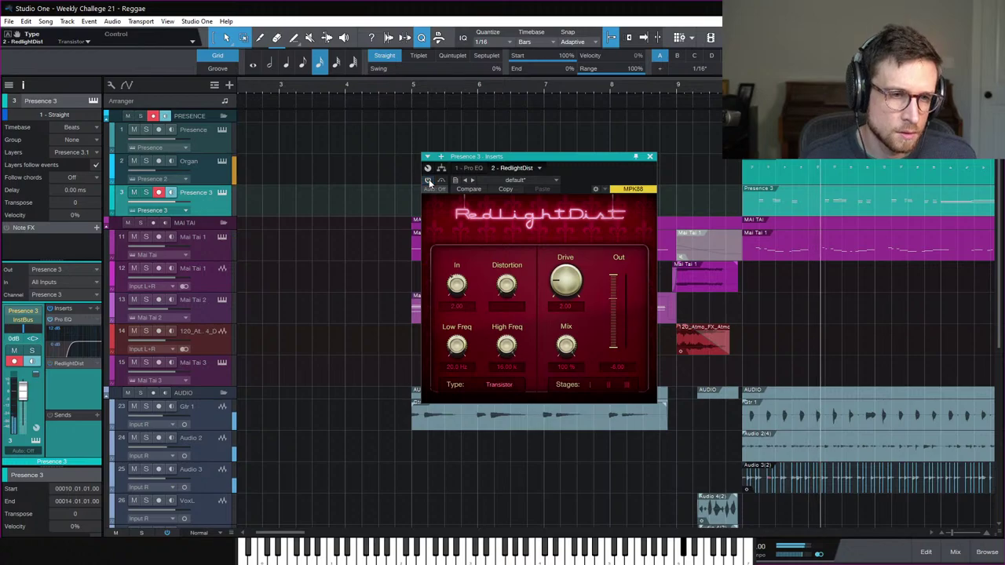
# Step: Remove the RedlightDist effect from the Presence 3 inserts
pyautogui.click(69, 363)
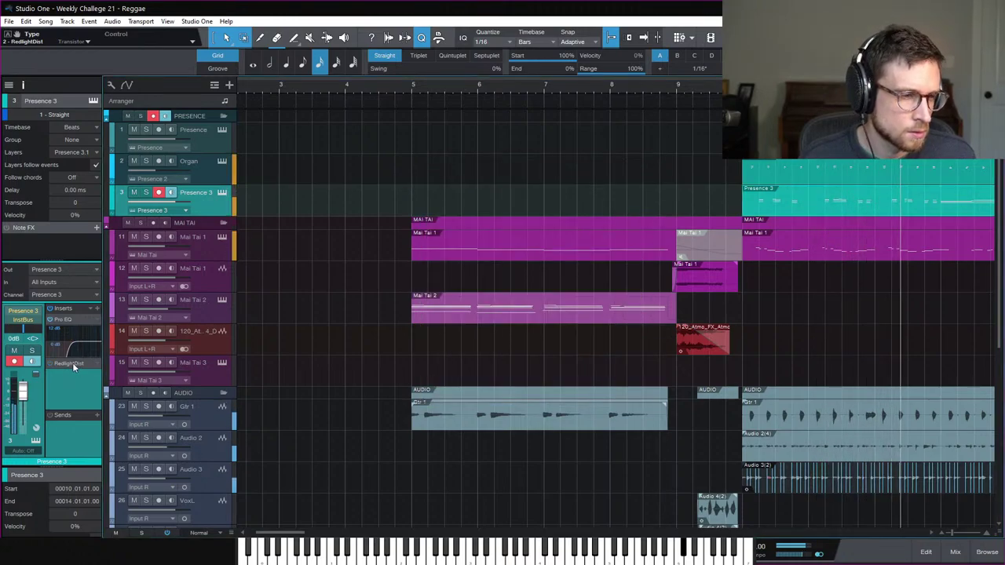
pyautogui.rightClick(73, 366)
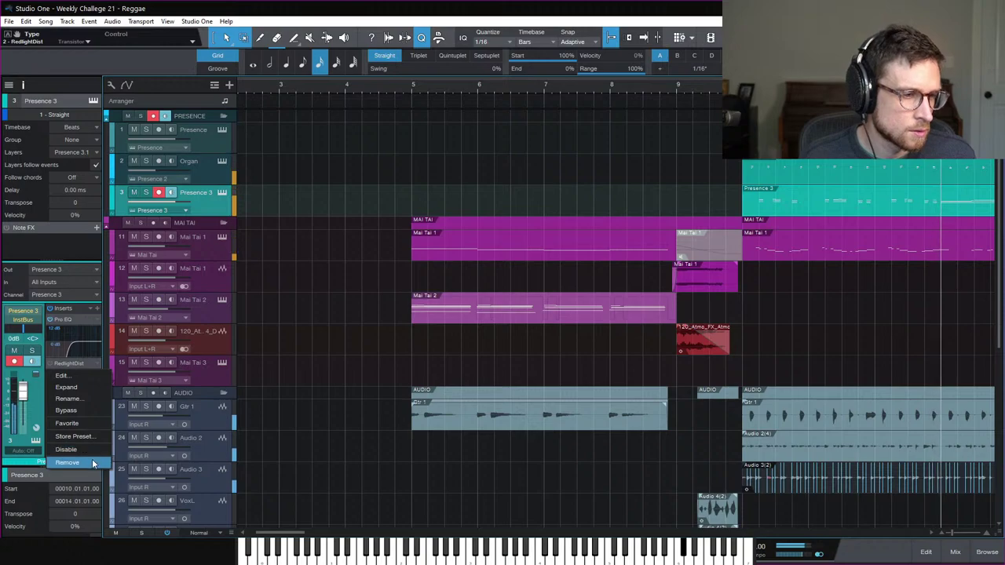
pyautogui.click(88, 463)
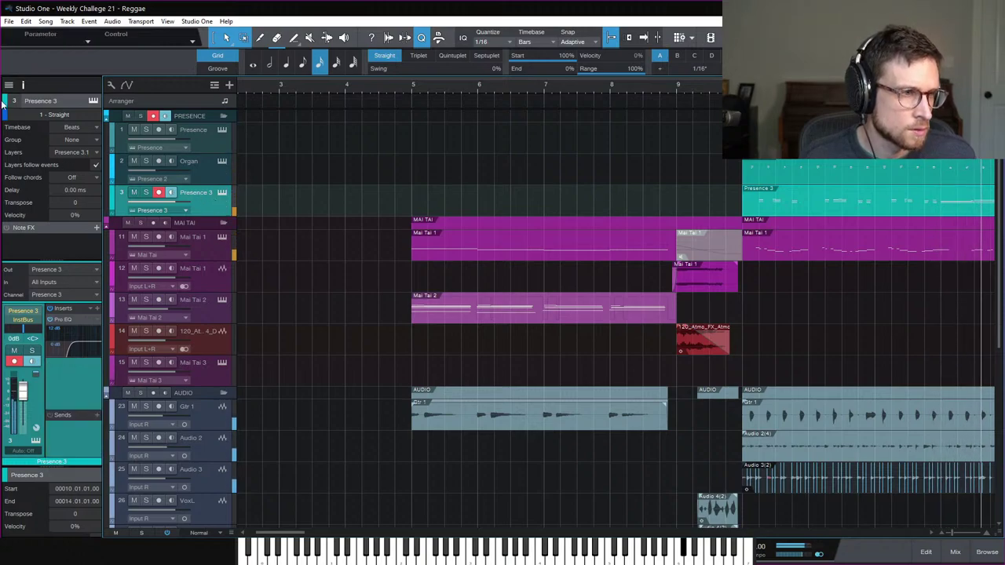
# Step: Show the track list, add a Room Reverb insert to Presence 3, and solo the track
pyautogui.hotkey('shift', 'F4')
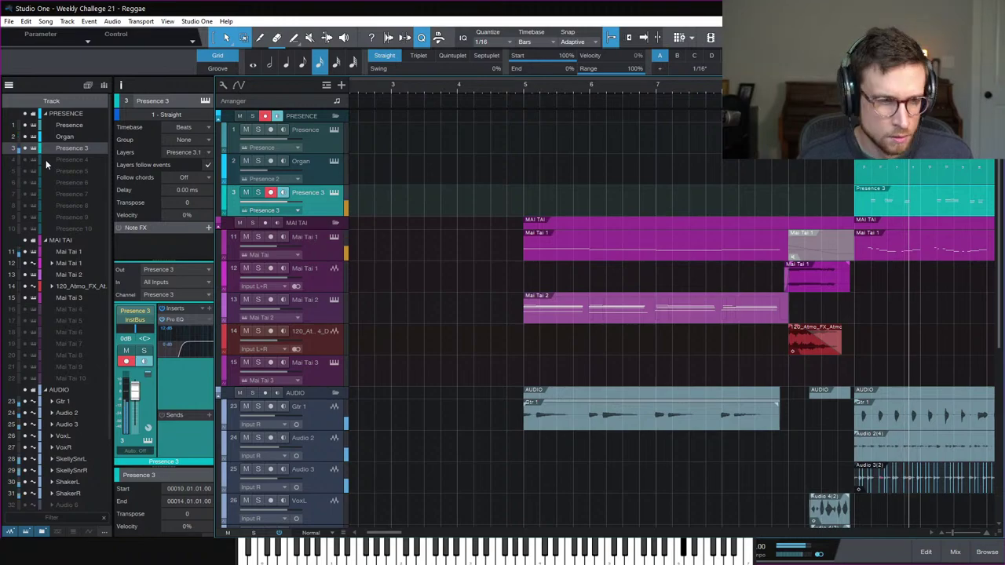
pyautogui.click(209, 307)
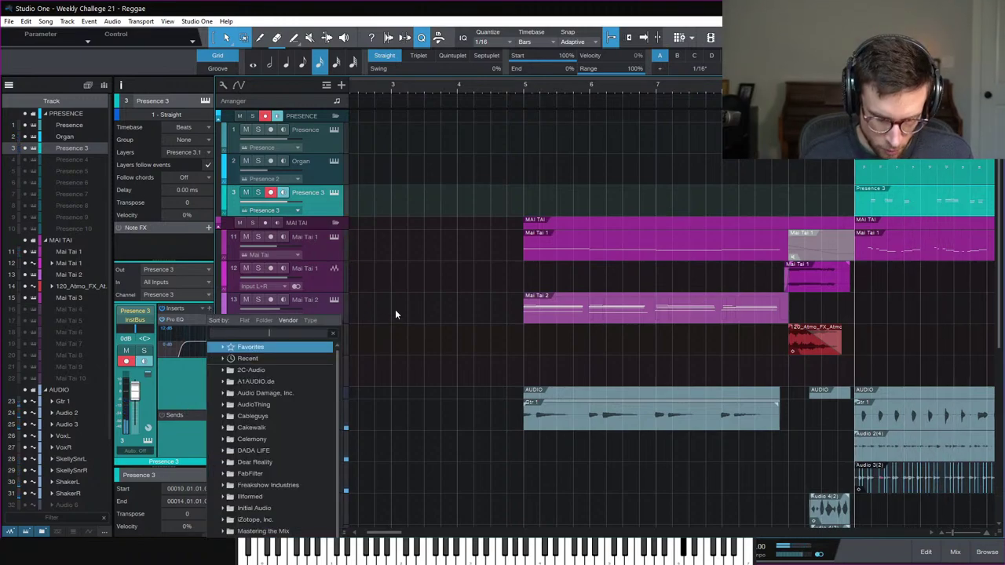
pyautogui.write('room')
pyautogui.press('Return')
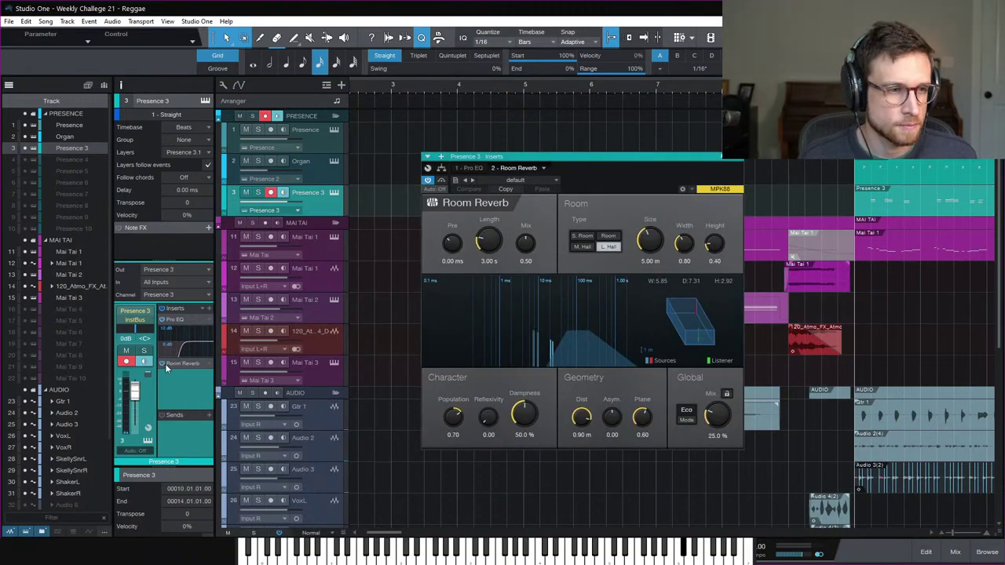
pyautogui.click(144, 352)
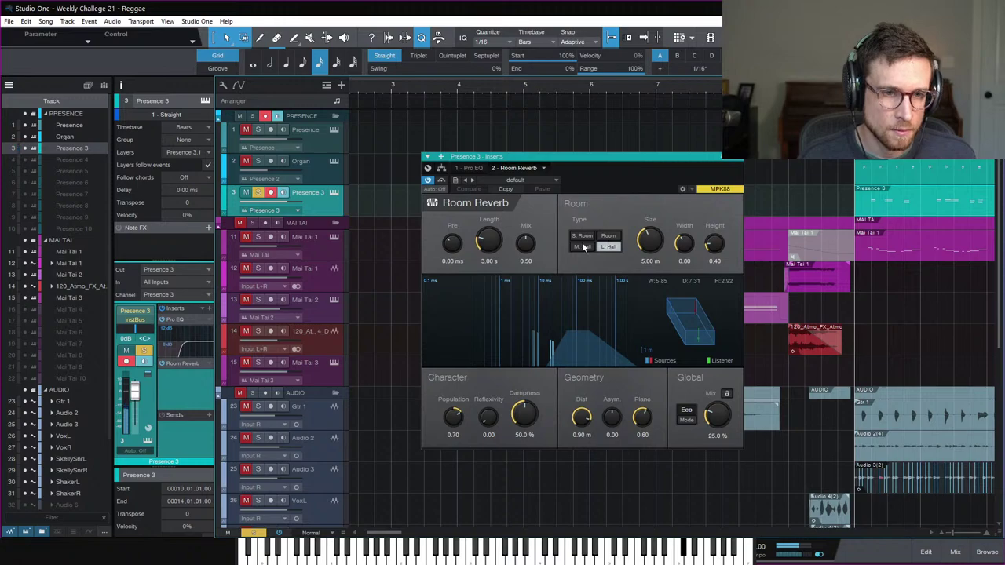
# Step: Load the Small Studio preset in the Room Reverb and set its global mix to about 31.5%
pyautogui.click(539, 182)
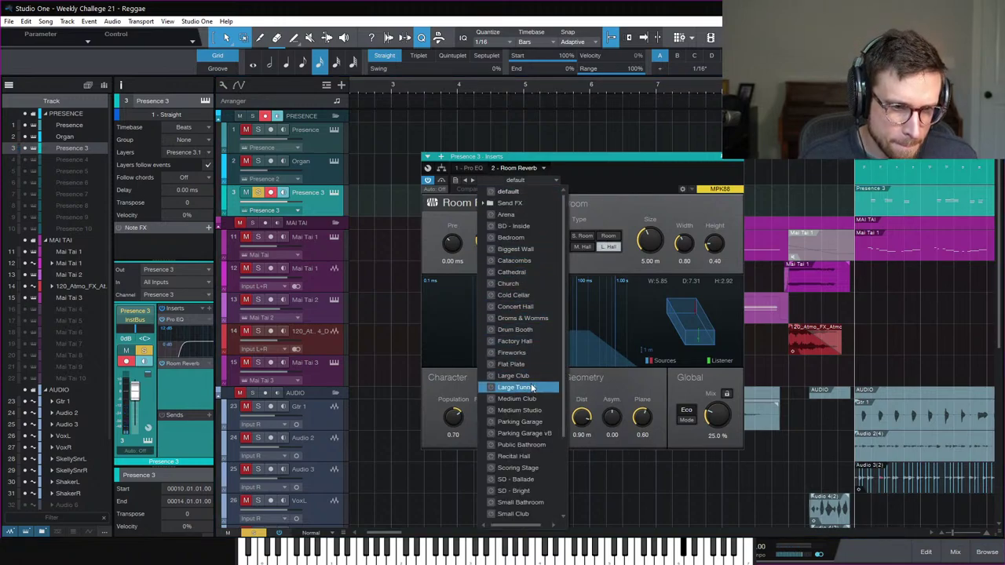
pyautogui.scroll(-2, 536, 479)
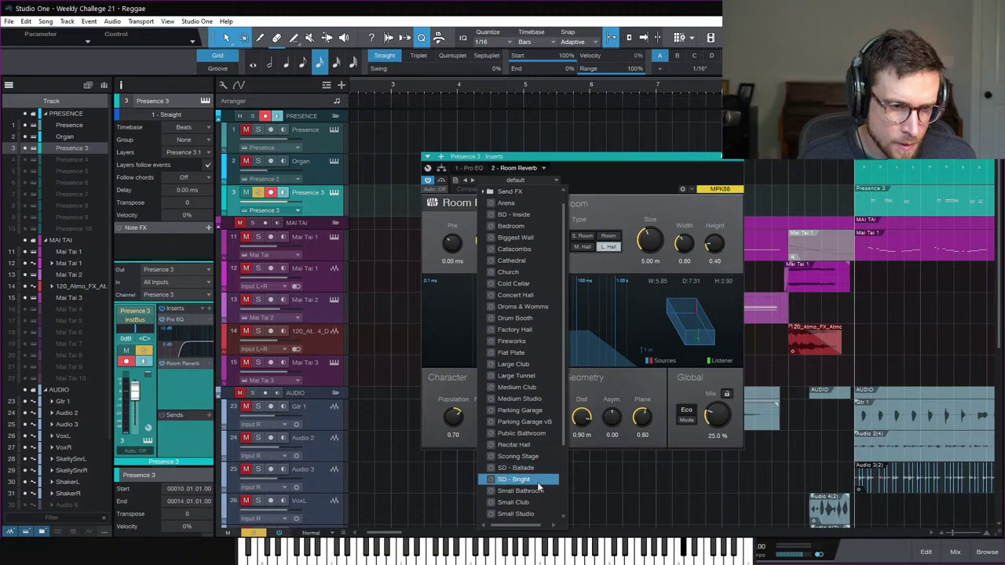
pyautogui.click(537, 469)
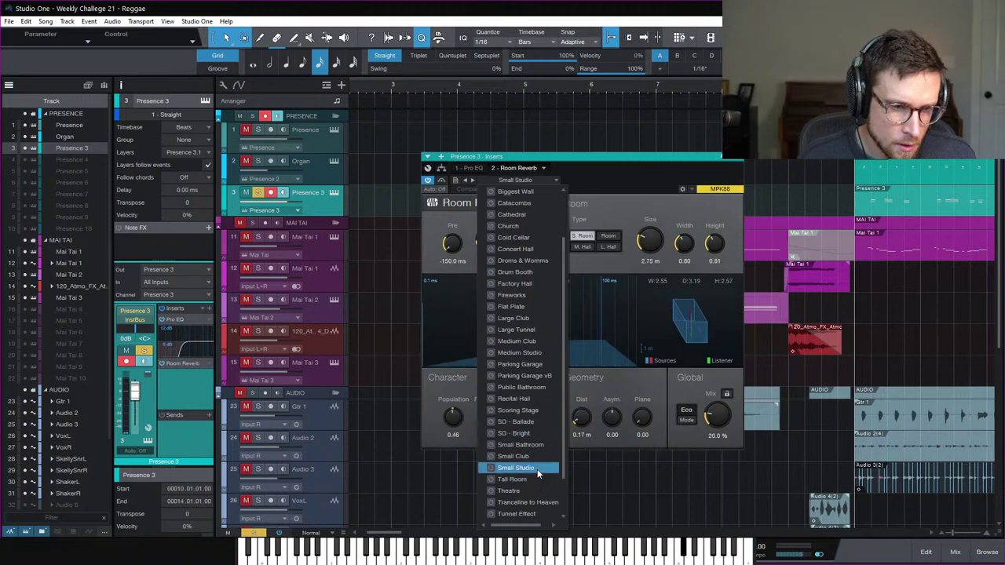
pyautogui.click(623, 390)
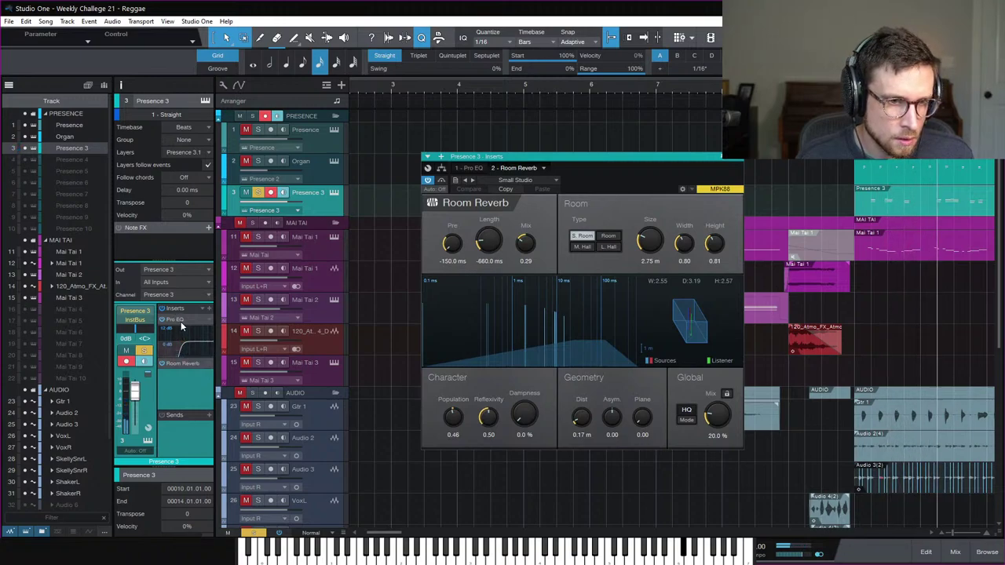
pyautogui.moveTo(713, 416); pyautogui.dragTo(720, 360)
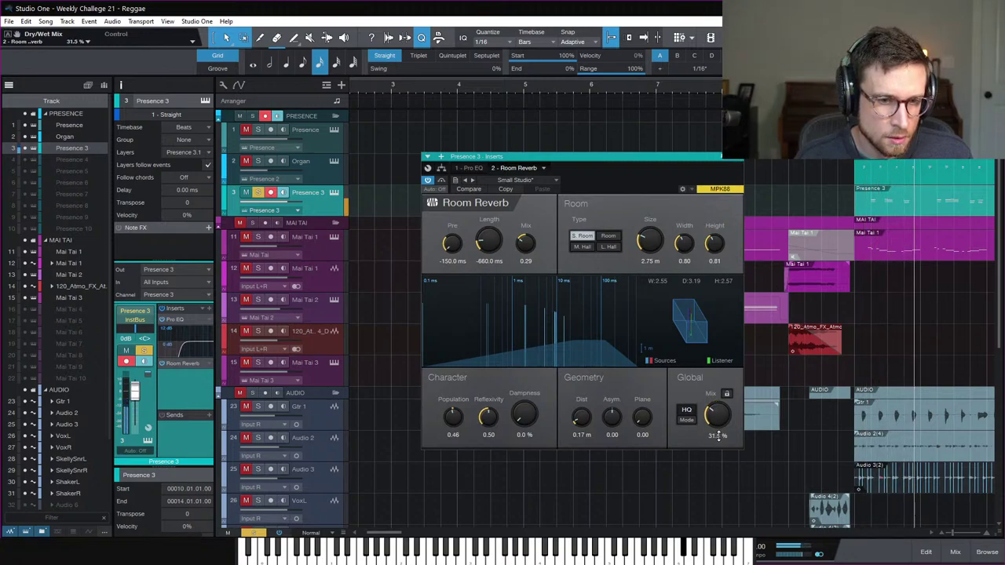
# Step: Make a complete duplicate of the Presence 3 track and rename the original HornsL and the copy HornsR
pyautogui.click(739, 158)
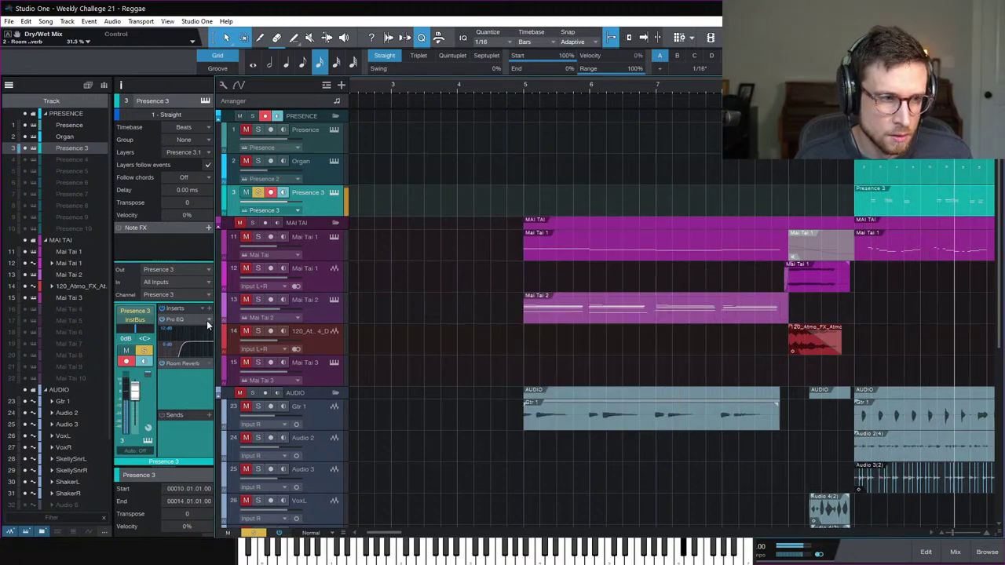
pyautogui.click(162, 319)
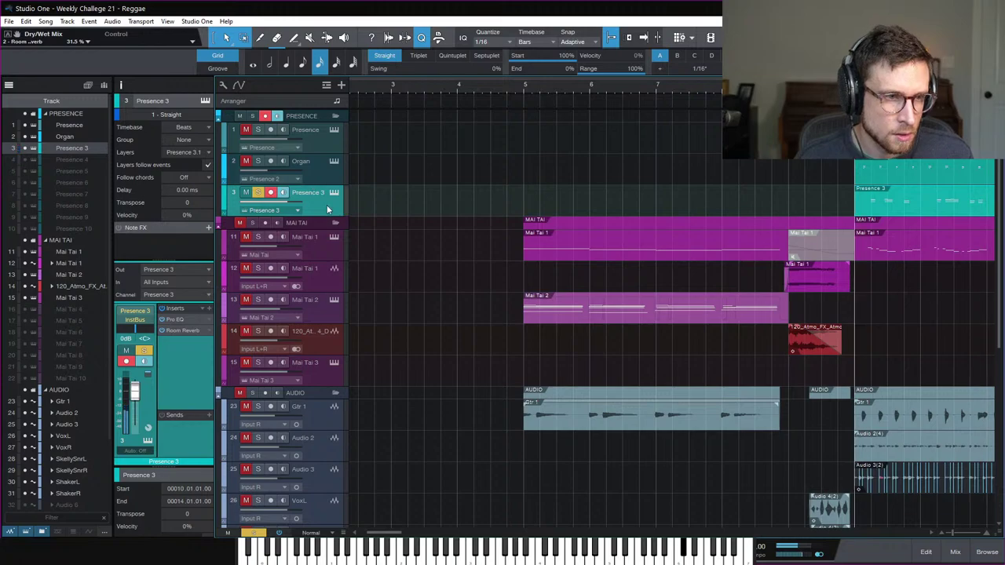
pyautogui.rightClick(328, 209)
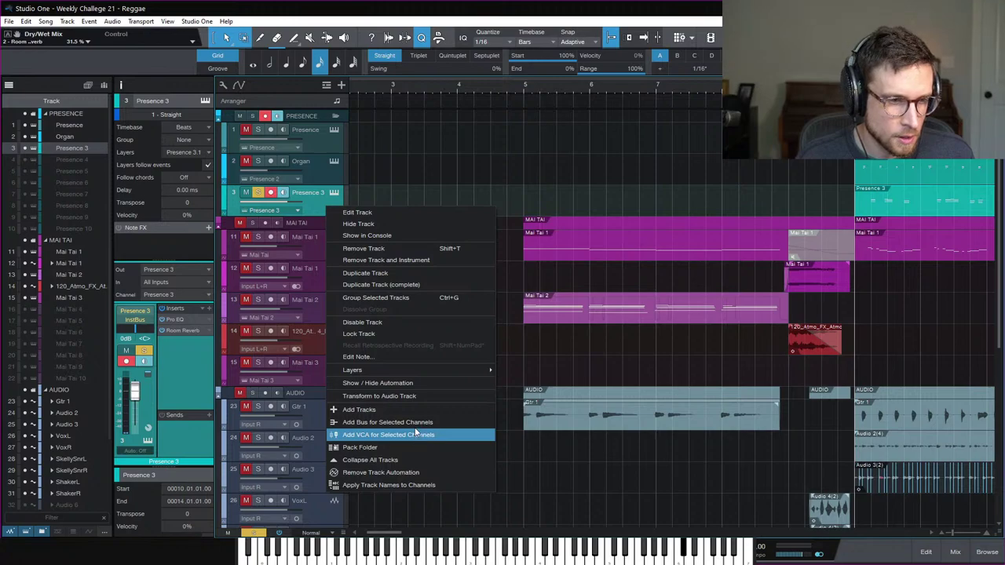
pyautogui.click(405, 286)
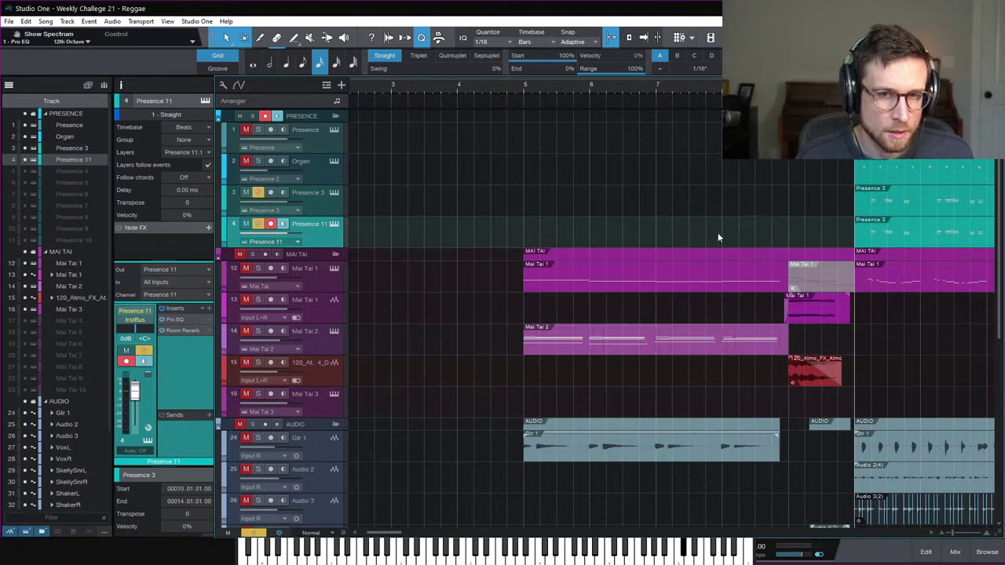
pyautogui.doubleClick(308, 191)
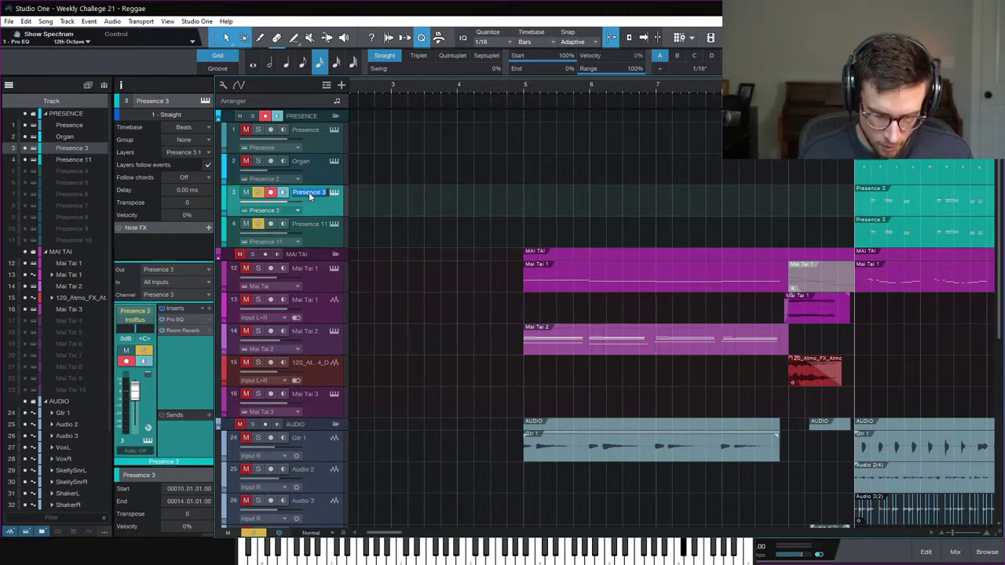
pyautogui.write('HornsL')
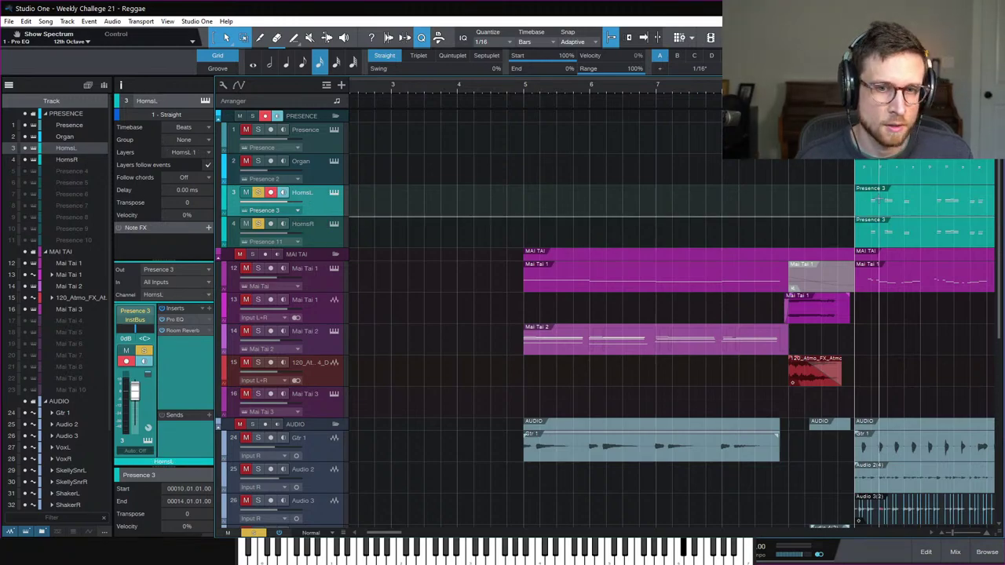
# Step: Shift all HornsR notes slightly later so the first chord starts at 10.02.01.04
pyautogui.click(891, 239)
pyautogui.press('w')
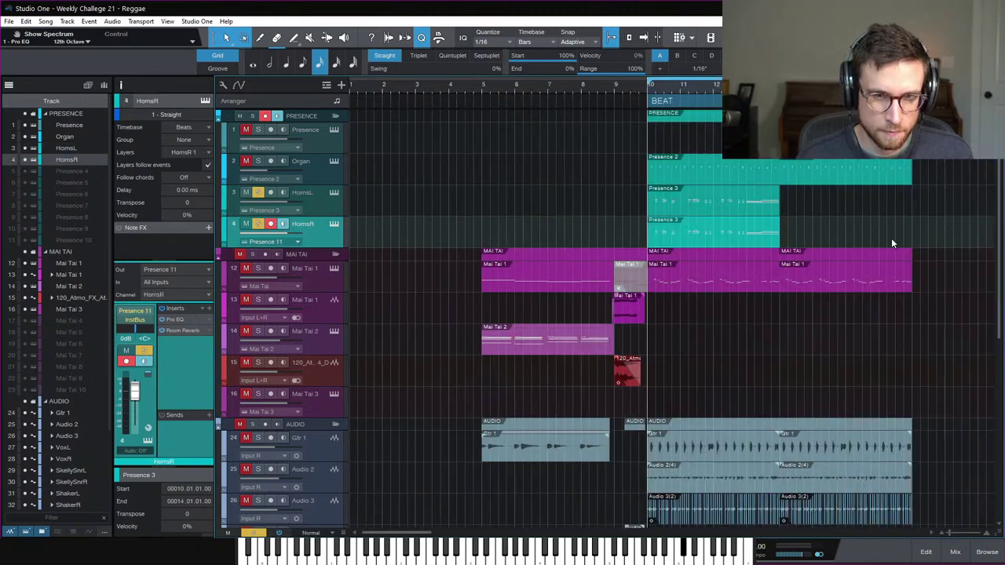
pyautogui.doubleClick(769, 237)
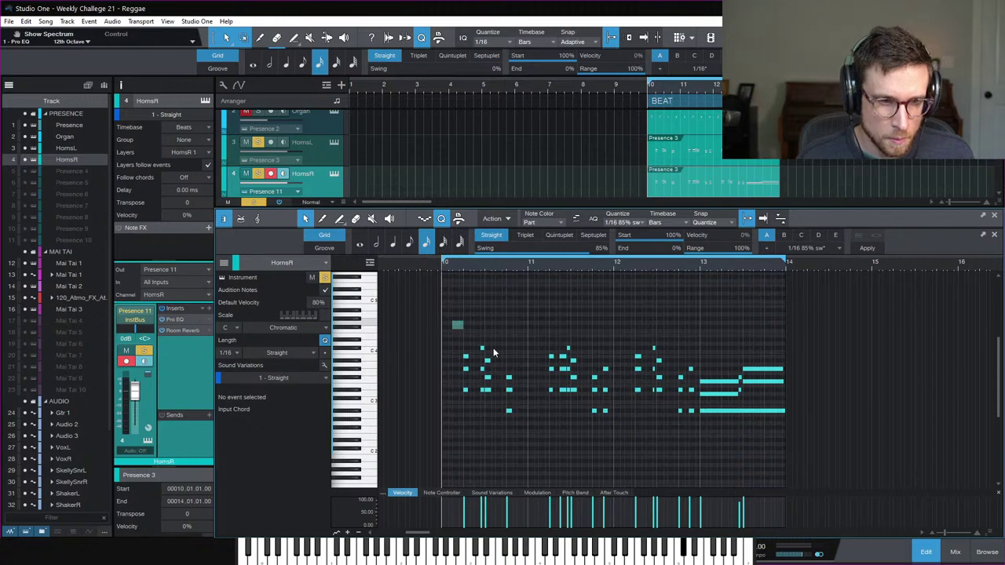
pyautogui.hotkey('ctrl', 'a')
pyautogui.press('e')
pyautogui.press('e')
pyautogui.press('e')
pyautogui.press('e')
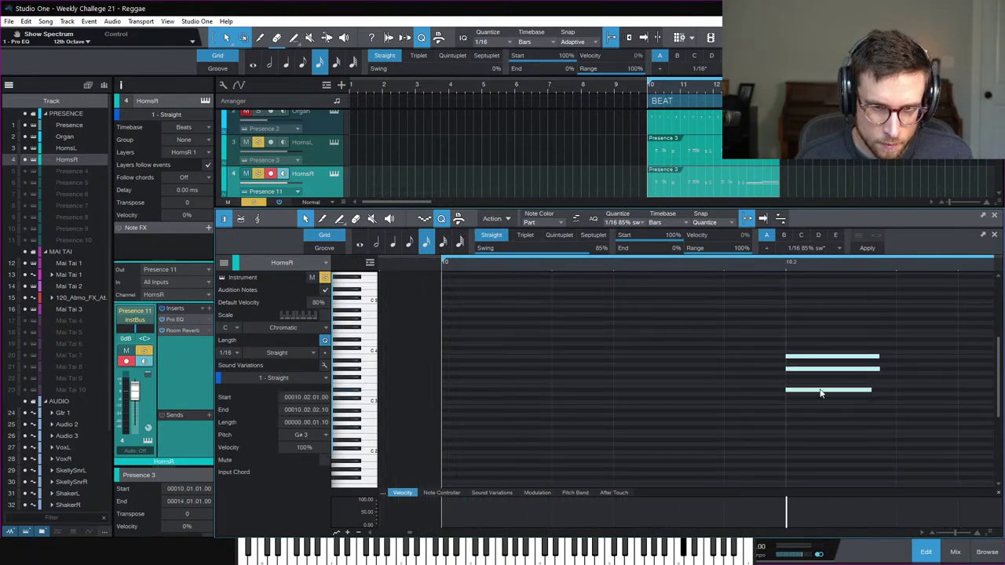
pyautogui.moveTo(821, 394); pyautogui.dragTo(824, 394)
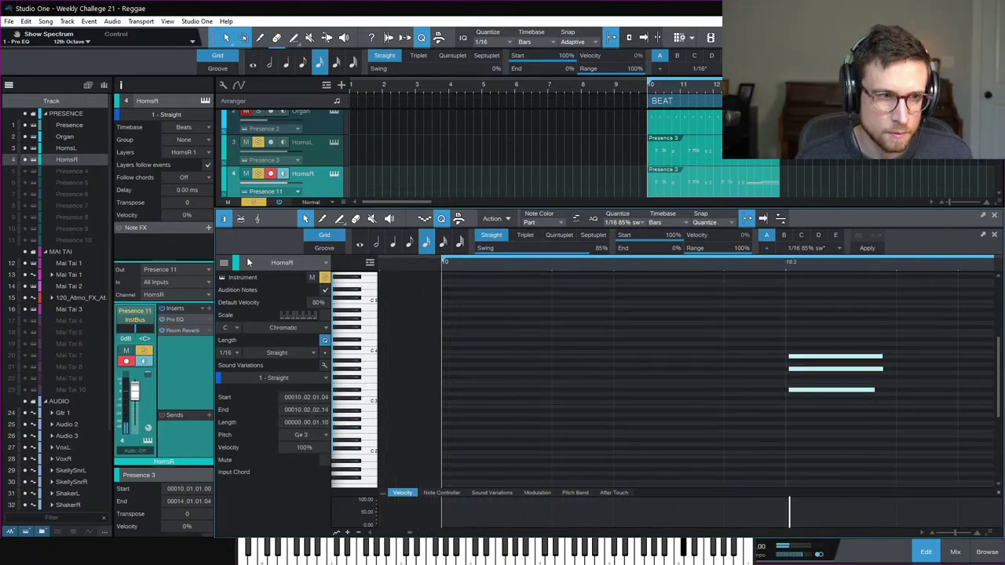
# Step: Pan HornsL fully left and HornsR fully right, and route both channels to a new bus
pyautogui.click(330, 159)
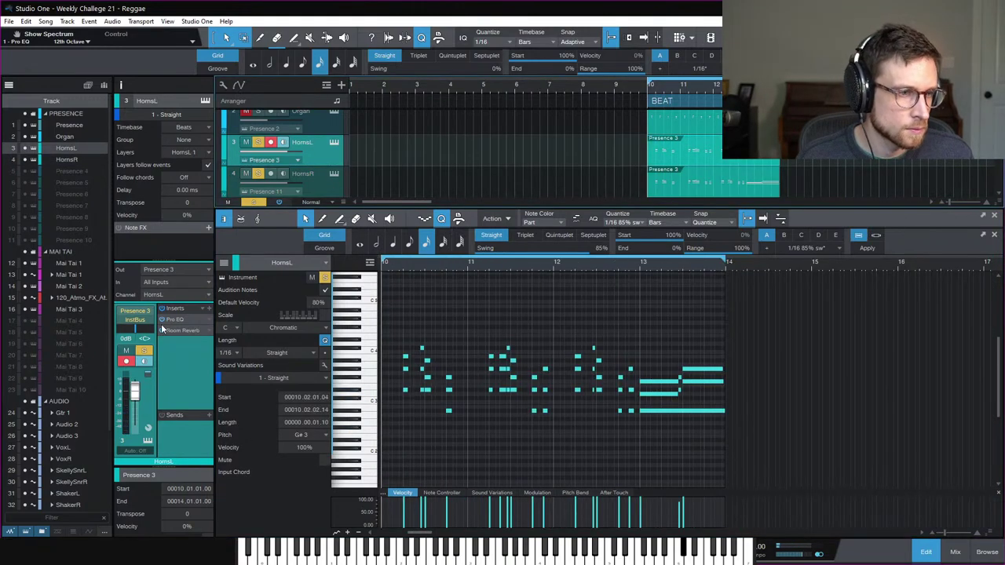
pyautogui.click(339, 190)
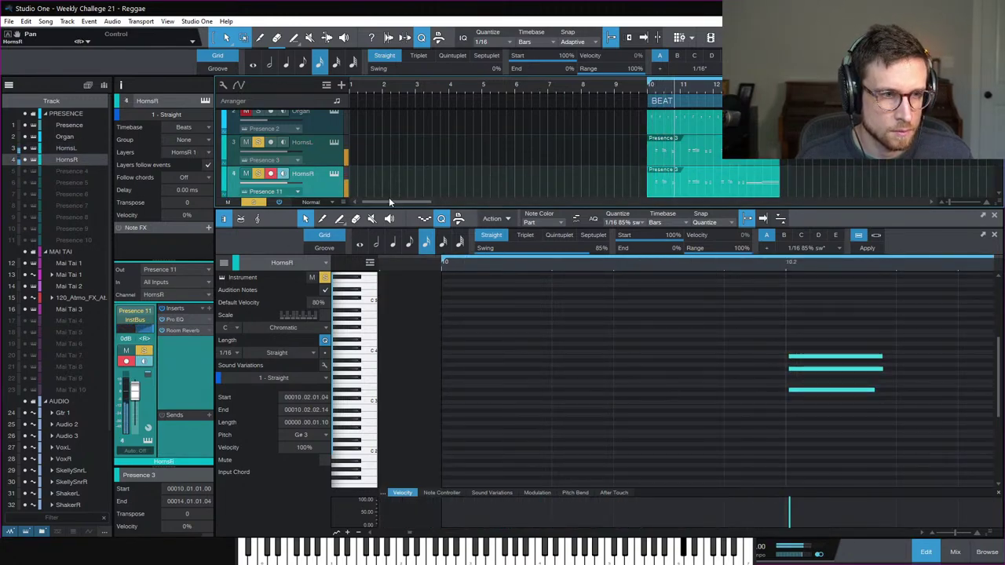
pyautogui.click(955, 553)
pyautogui.click(361, 330)
pyautogui.keyDown('shift'); pyautogui.click(397, 337); pyautogui.keyUp('shift')
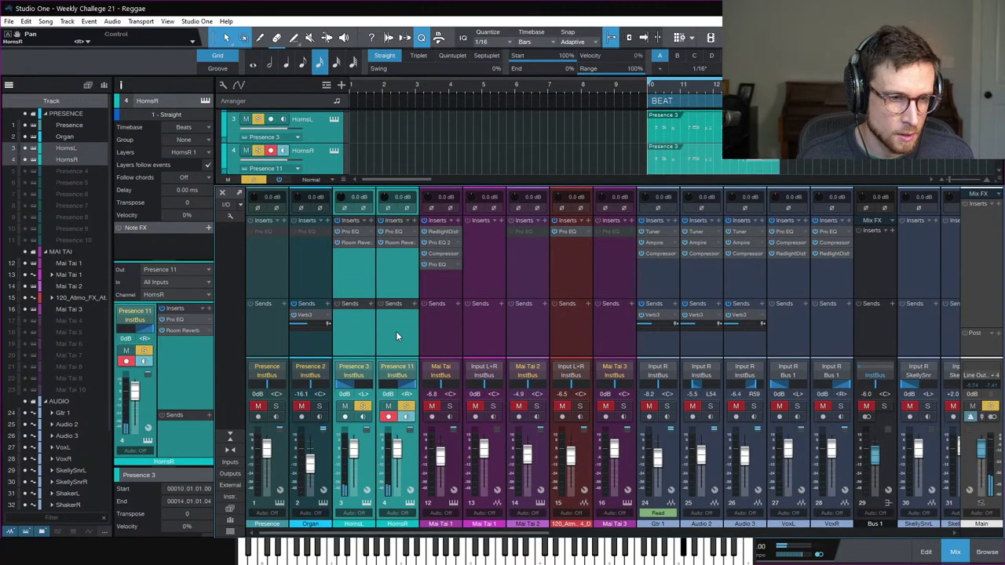
pyautogui.rightClick(397, 337)
pyautogui.click(477, 415)
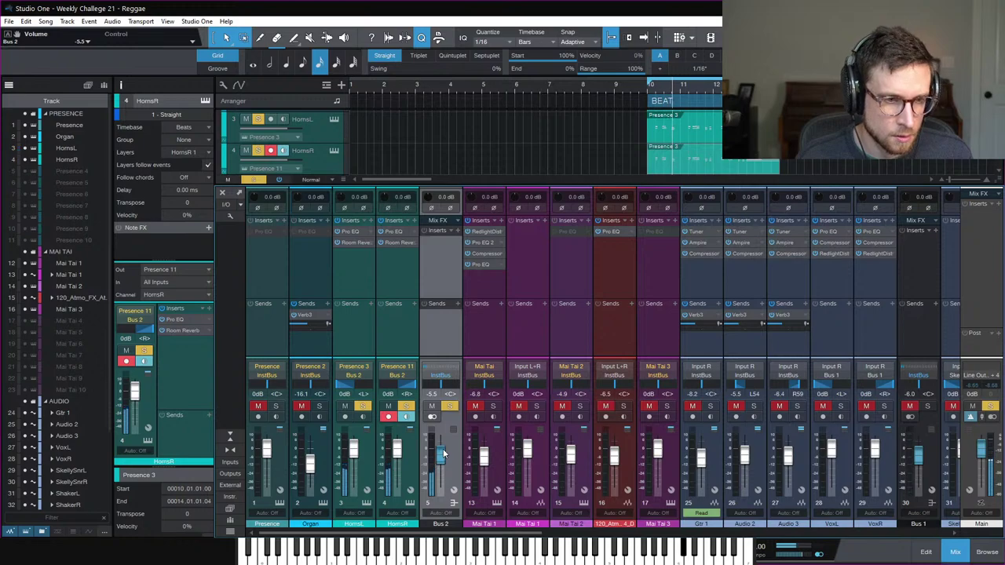
# Step: Unsolo the horn channels and set the Bus 2 volume to about -5.1 dB in the full mix
pyautogui.click(363, 406)
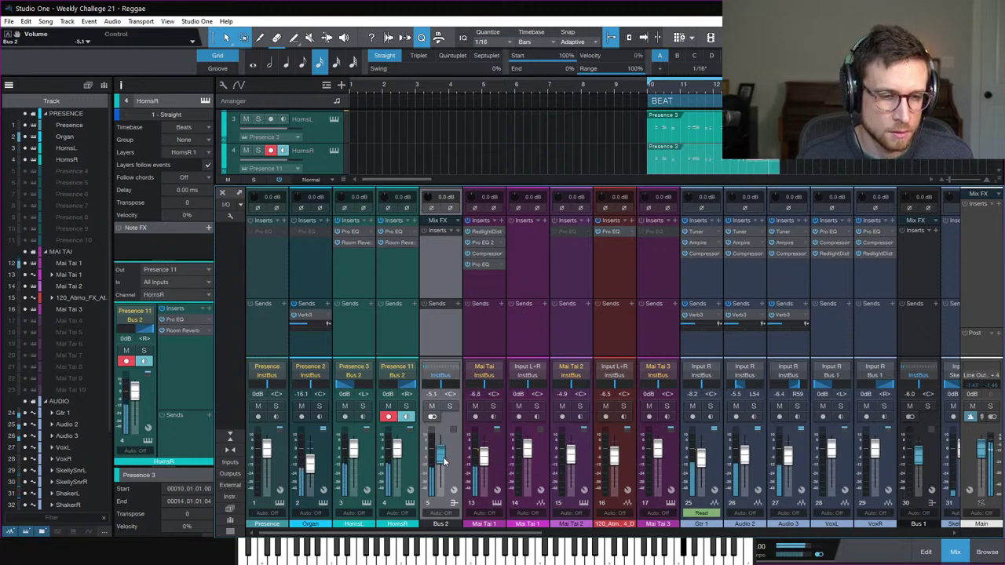
pyautogui.moveTo(443, 457); pyautogui.dragTo(443, 455)
pyautogui.click(955, 553)
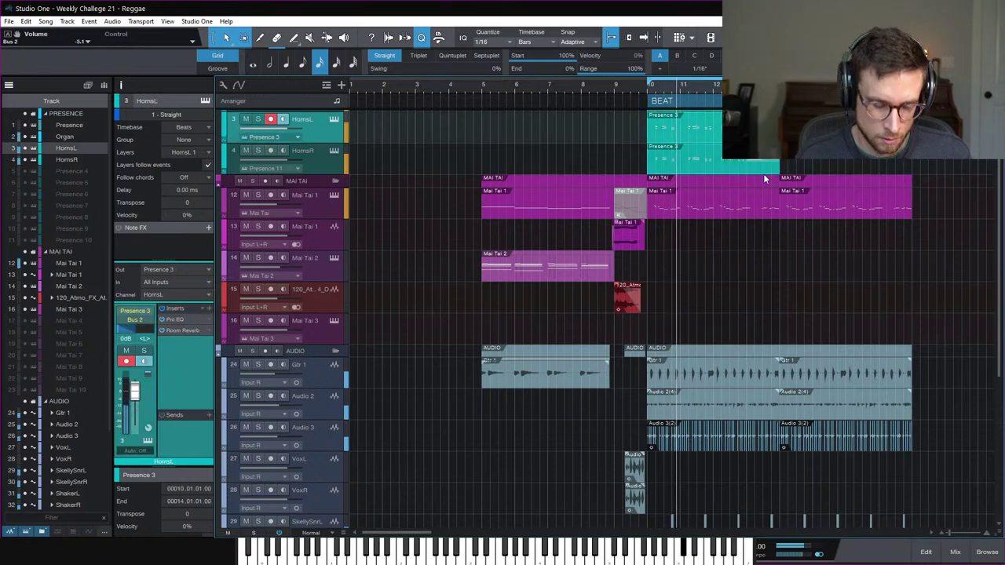
# Step: Duplicate the HornsL and HornsR events to start again at bar 14, and save the song
pyautogui.click(821, 168)
pyautogui.moveTo(839, 166); pyautogui.dragTo(806, 167)
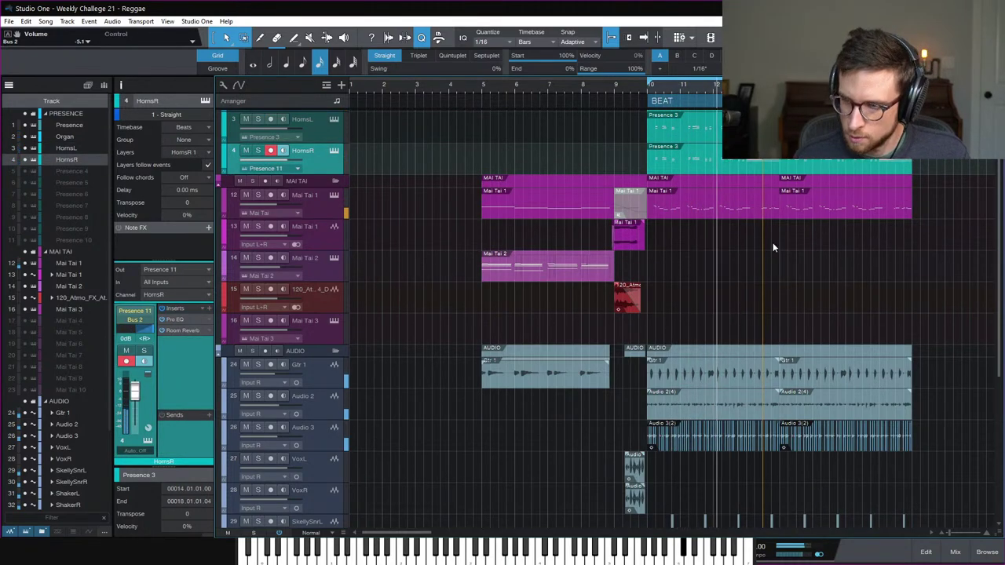
pyautogui.hotkey('ctrl', 's')
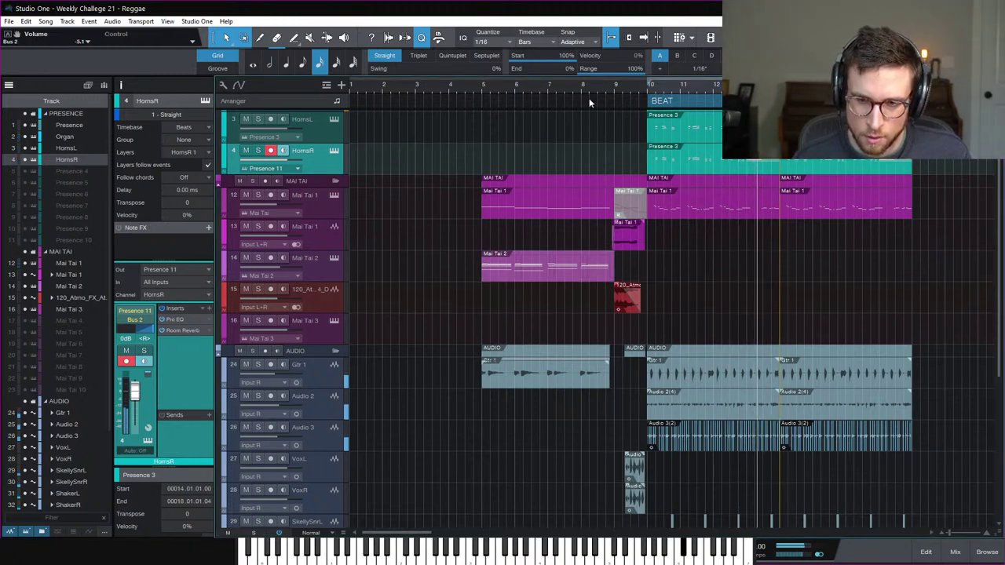
# Step: Play the song from bar 5 into the BEAT section and review the lower tracks of the arrangement
pyautogui.click(482, 91)
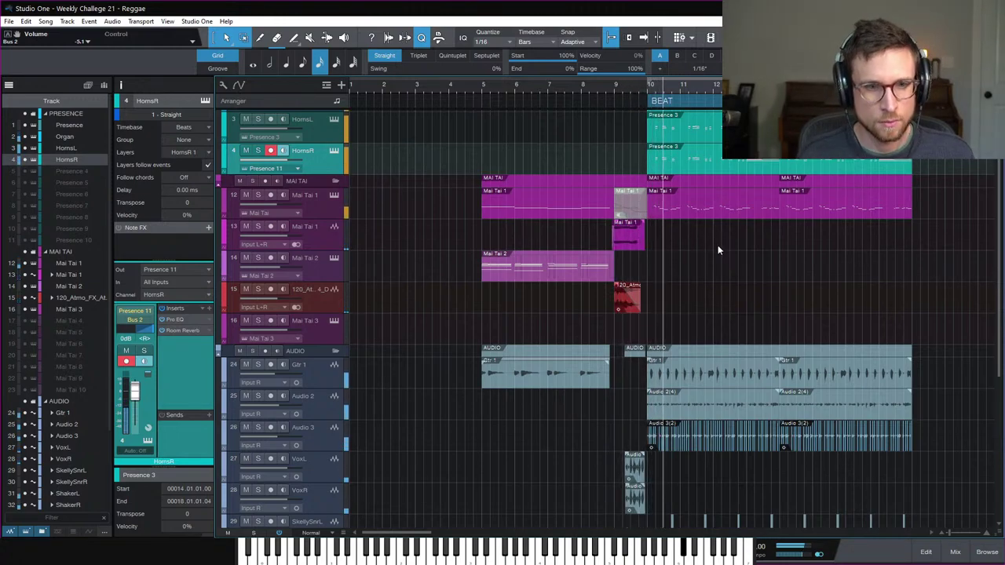
pyautogui.scroll(-1, 715, 271)
pyautogui.scroll(-4, 689, 269)
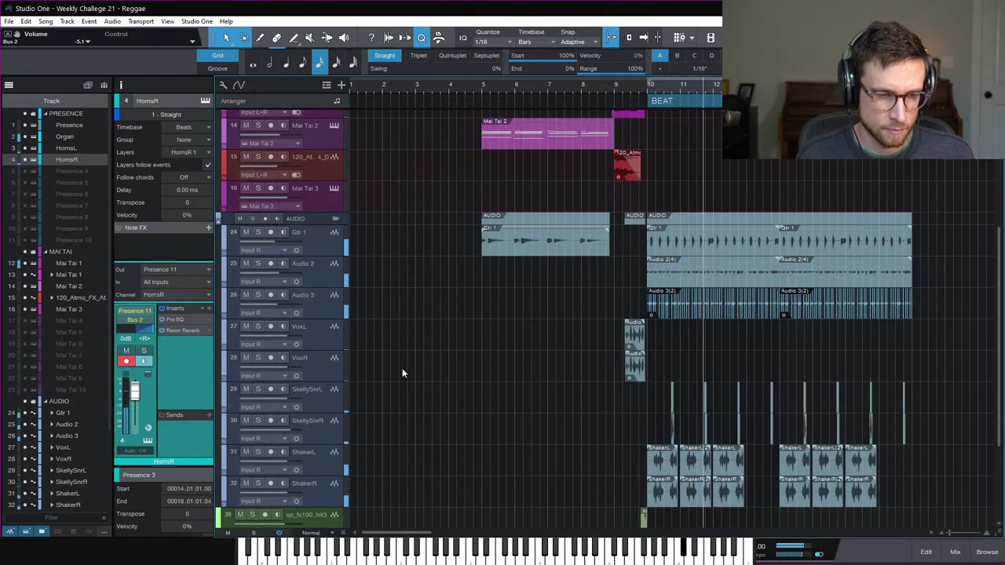
# Step: Add a Multiband Dynamics insert to Bus 2
pyautogui.click(946, 551)
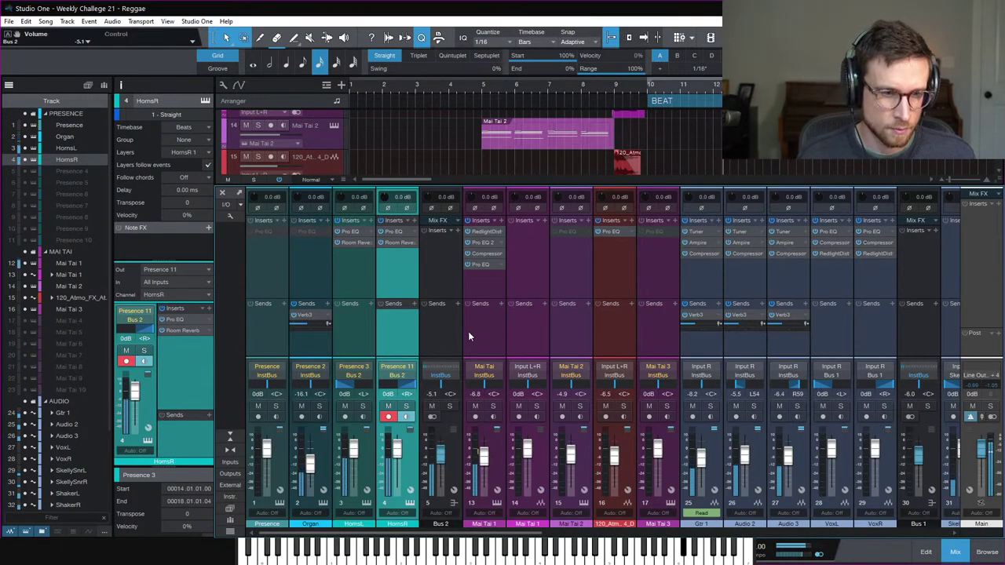
pyautogui.click(439, 264)
pyautogui.click(459, 231)
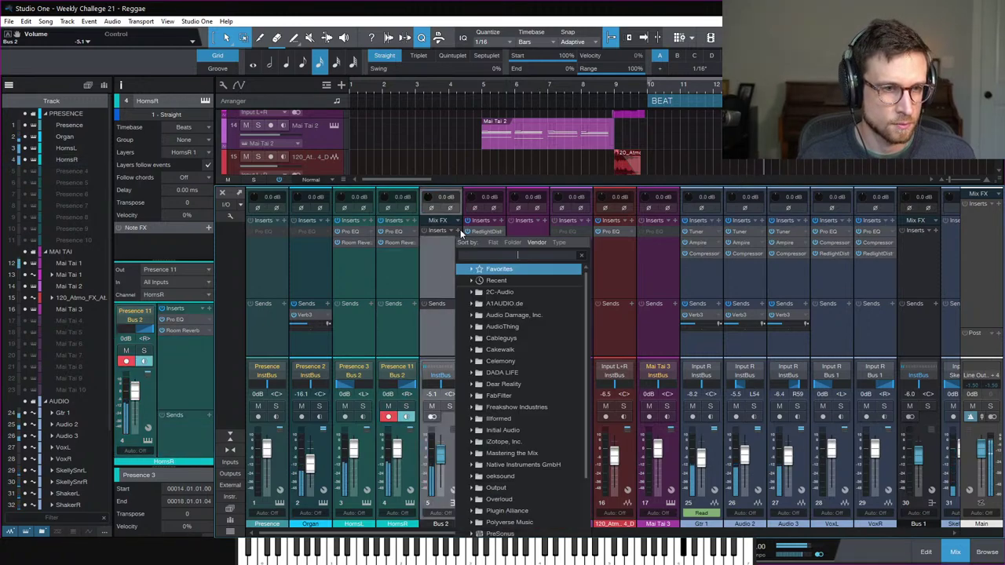
pyautogui.write('mul')
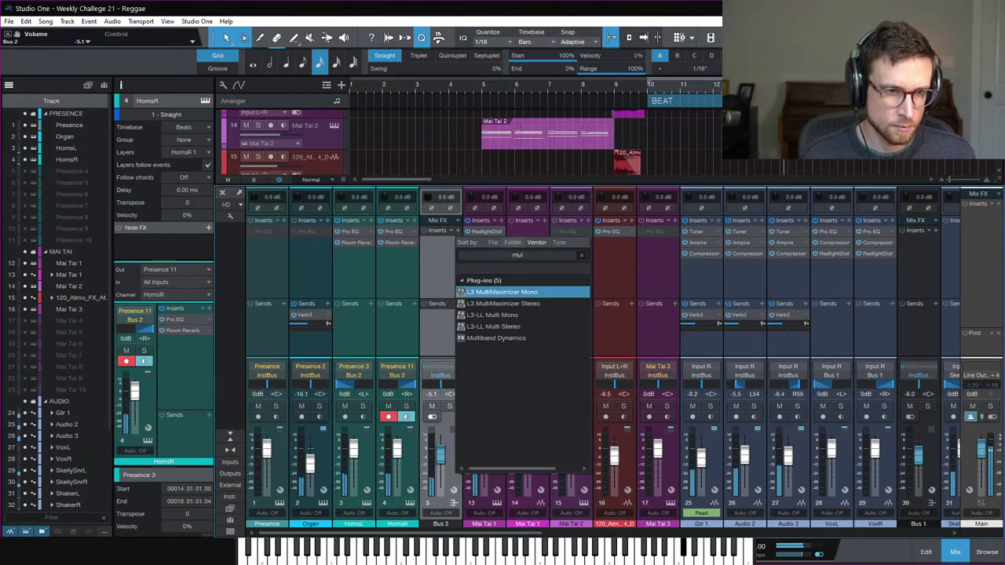
pyautogui.press('Down')
pyautogui.press('Down')
pyautogui.press('Down')
pyautogui.press('Down')
pyautogui.press('Return')
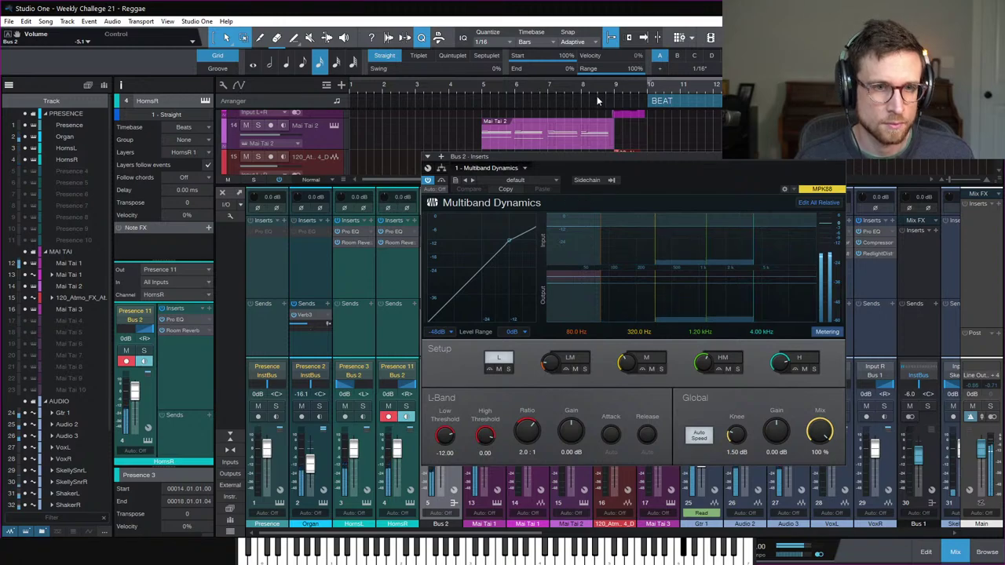
pyautogui.moveTo(636, 158); pyautogui.dragTo(574, 227)
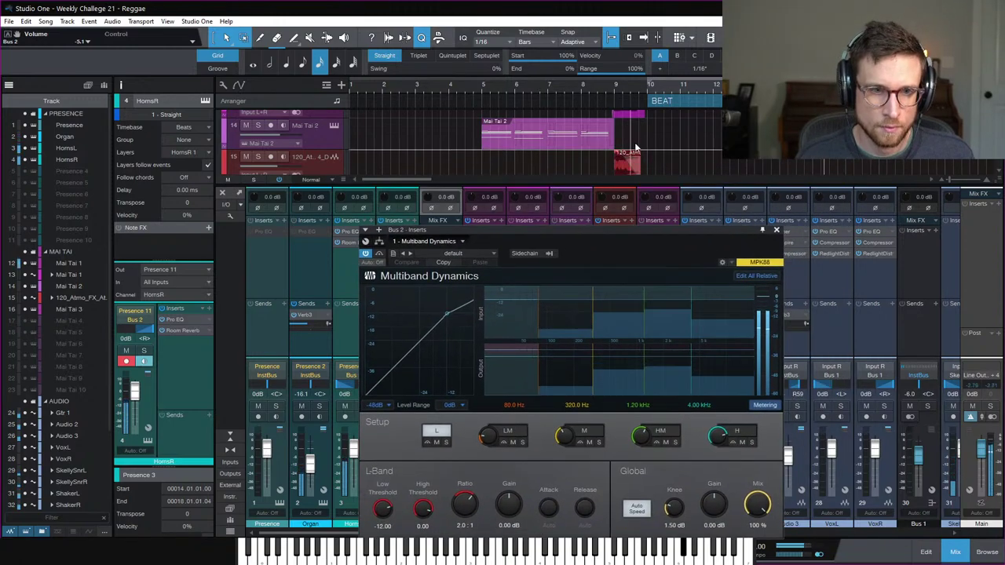
# Step: Select the VoxR audio event just before the BEAT section and set the loop range to it
pyautogui.scroll(-10, 640, 145)
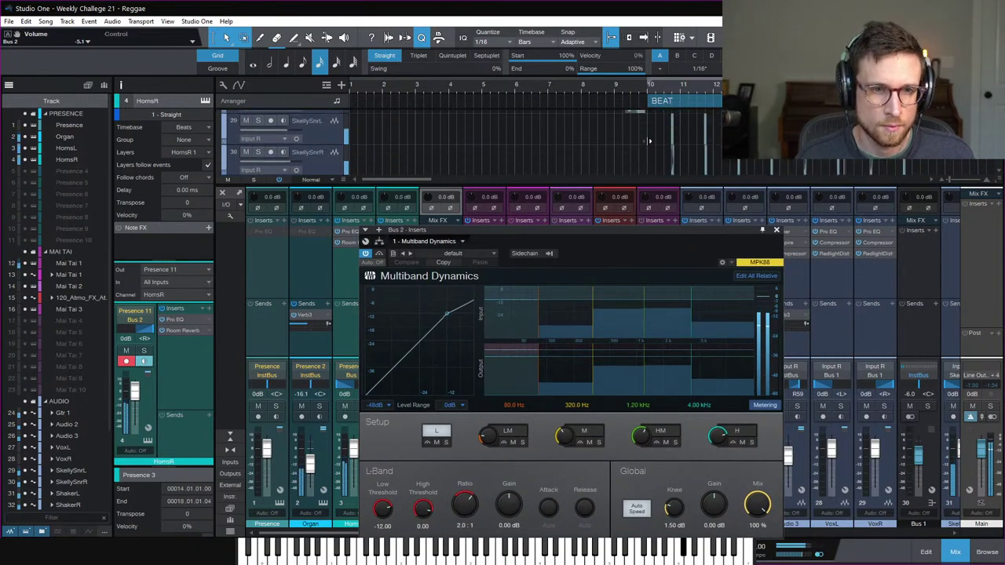
pyautogui.scroll(1, 649, 140)
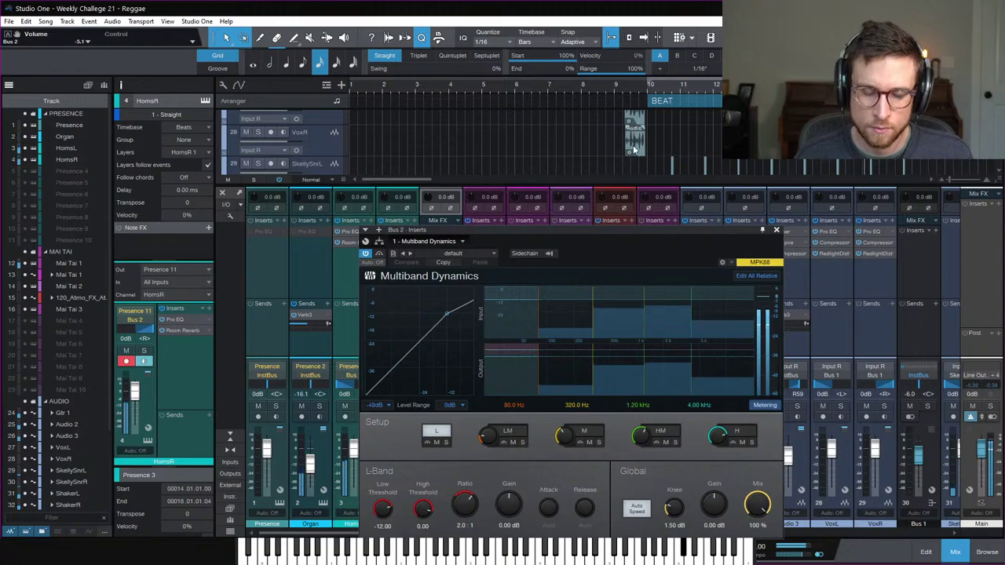
pyautogui.click(640, 152)
pyautogui.press('p')
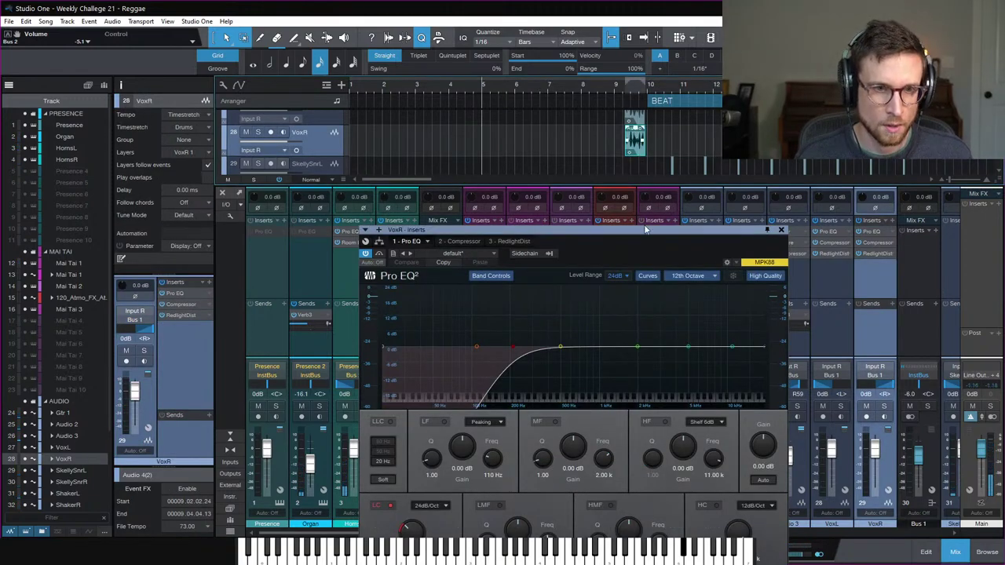
# Step: Load the SMASHER preset in the Multiband Dynamics on Bus 2
pyautogui.moveTo(476, 244); pyautogui.dragTo(826, 224)
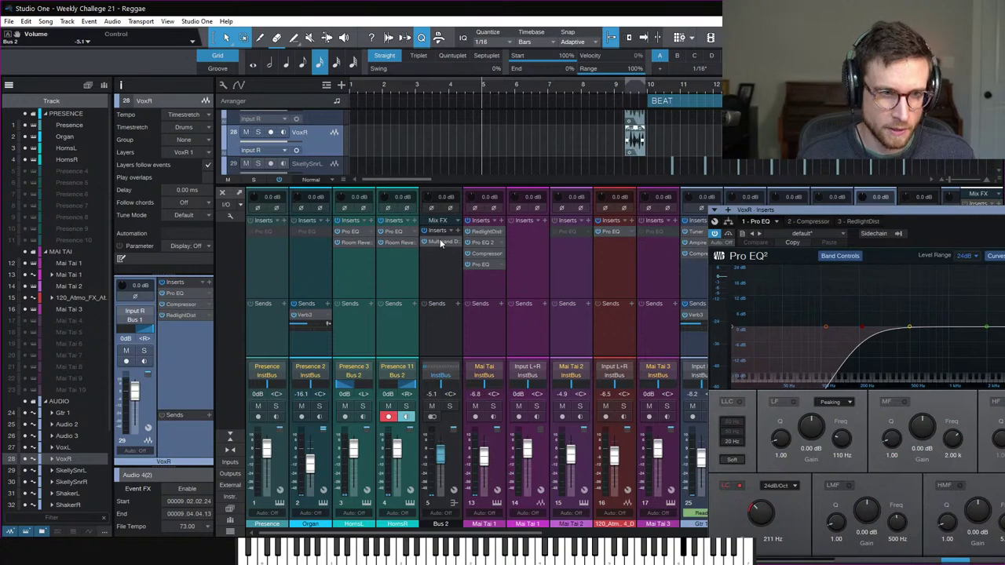
pyautogui.click(441, 243)
pyautogui.moveTo(920, 210); pyautogui.dragTo(617, 191)
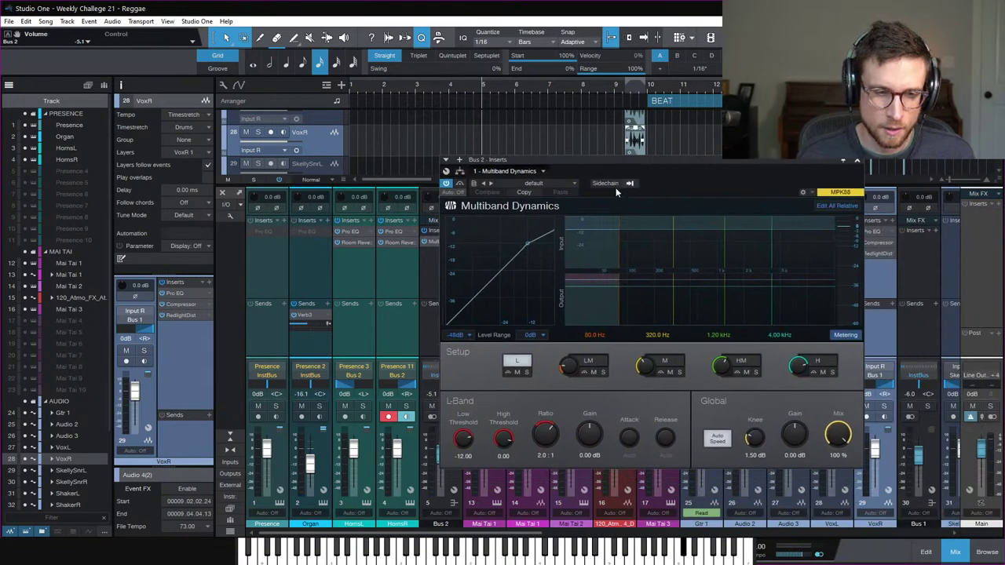
pyautogui.click(560, 184)
pyautogui.click(547, 240)
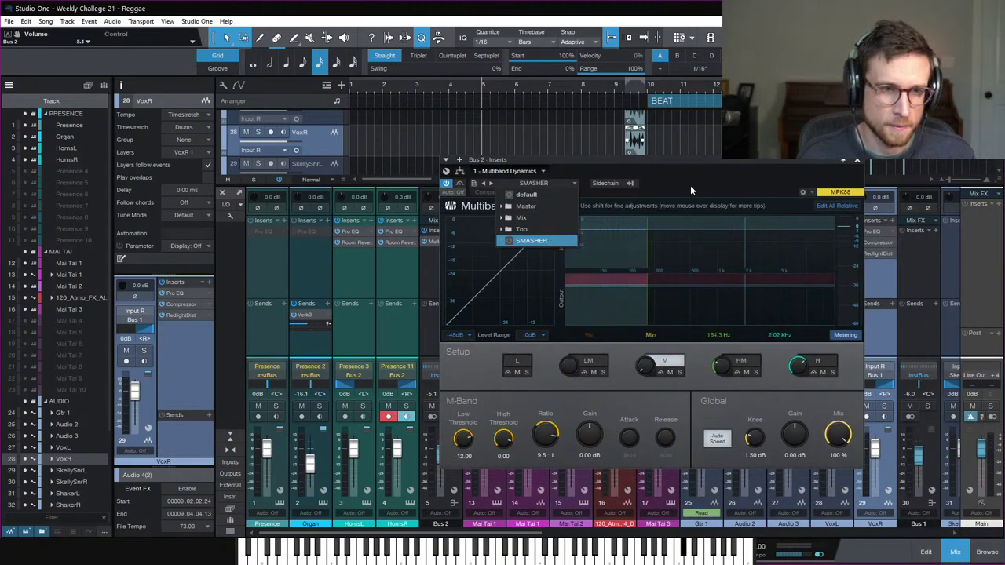
# Step: Play the looped vocal event before the BEAT section and solo Bus 2
pyautogui.click(628, 94)
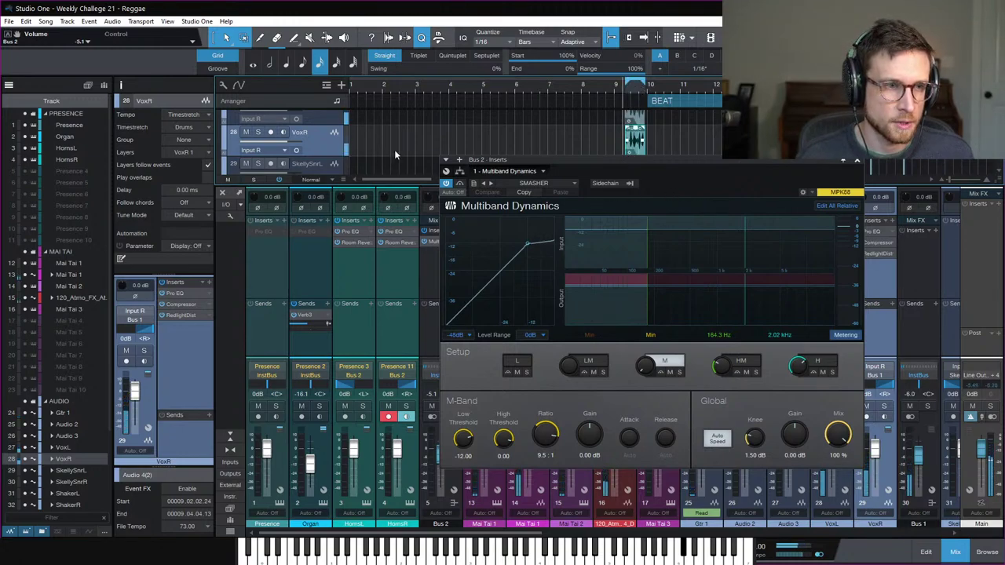
pyautogui.moveTo(613, 161); pyautogui.dragTo(873, 170)
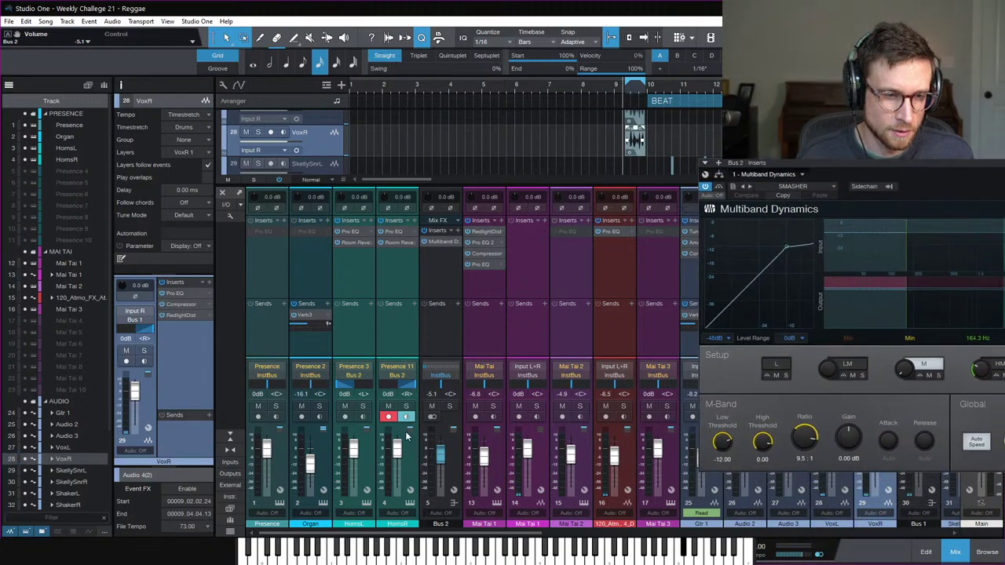
pyautogui.click(450, 406)
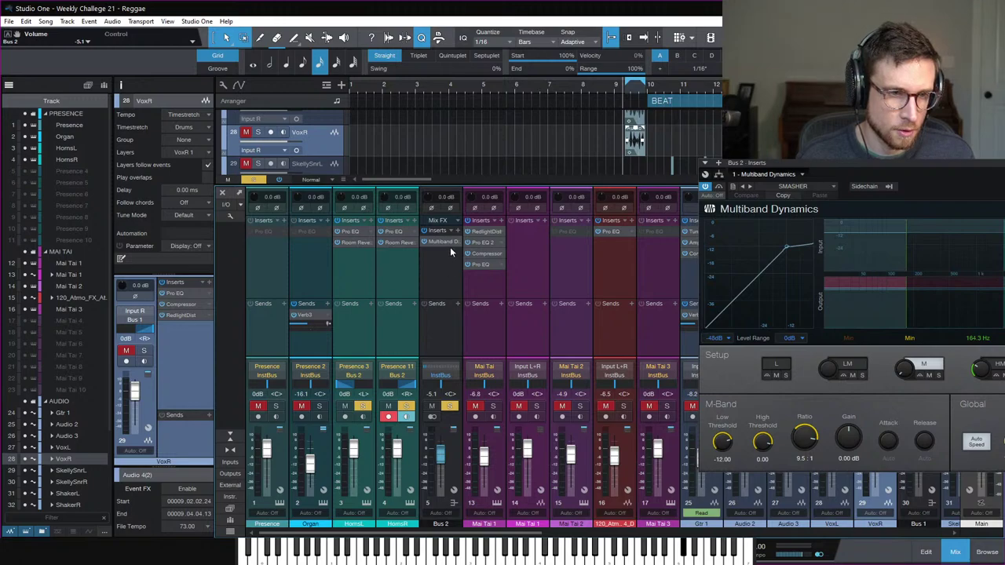
# Step: Remove the Multiband Dynamics insert from Bus 2
pyautogui.scroll(-2, 559, 281)
pyautogui.scroll(-3, 507, 277)
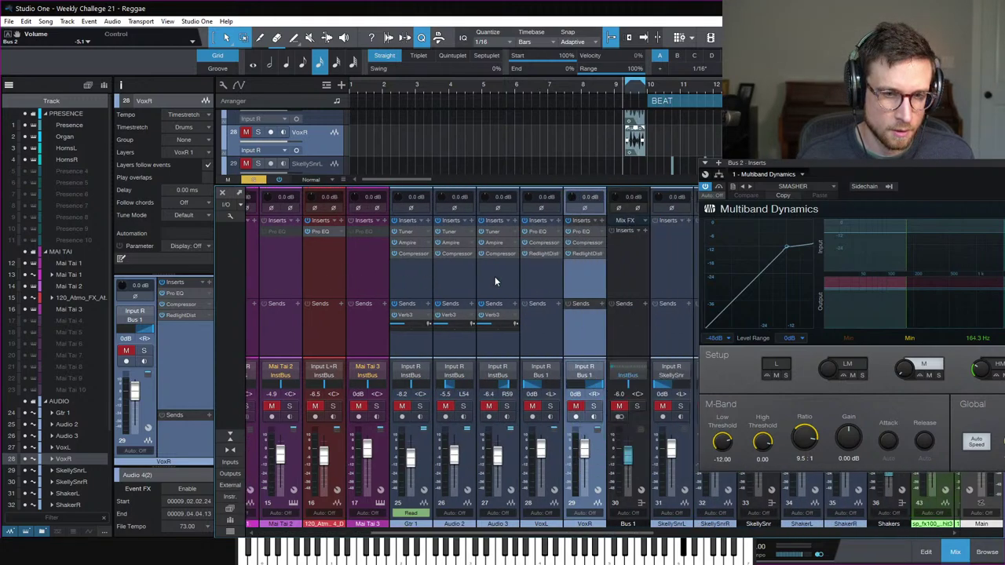
pyautogui.scroll(1, 468, 286)
pyautogui.click(817, 292)
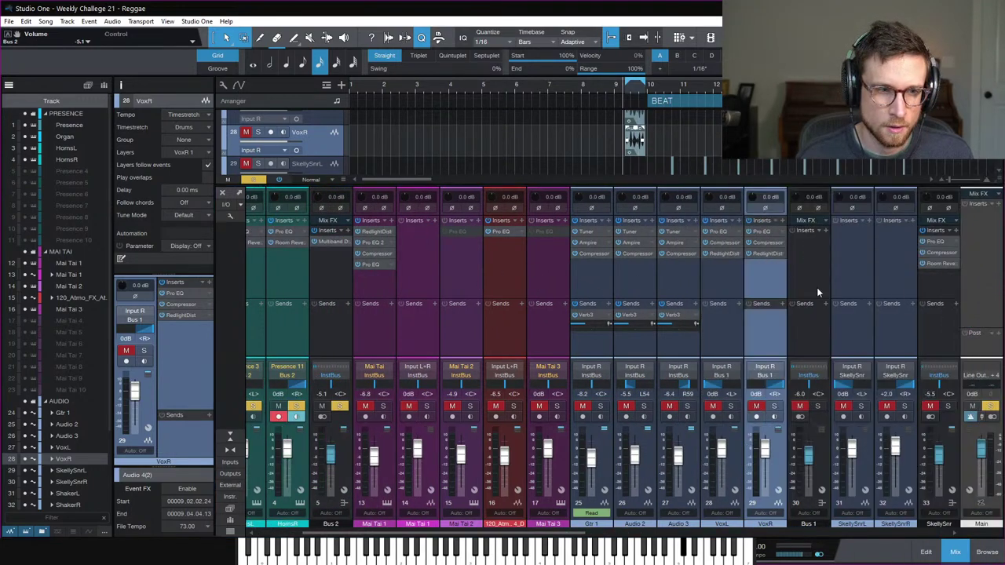
pyautogui.moveTo(334, 244); pyautogui.dragTo(799, 253)
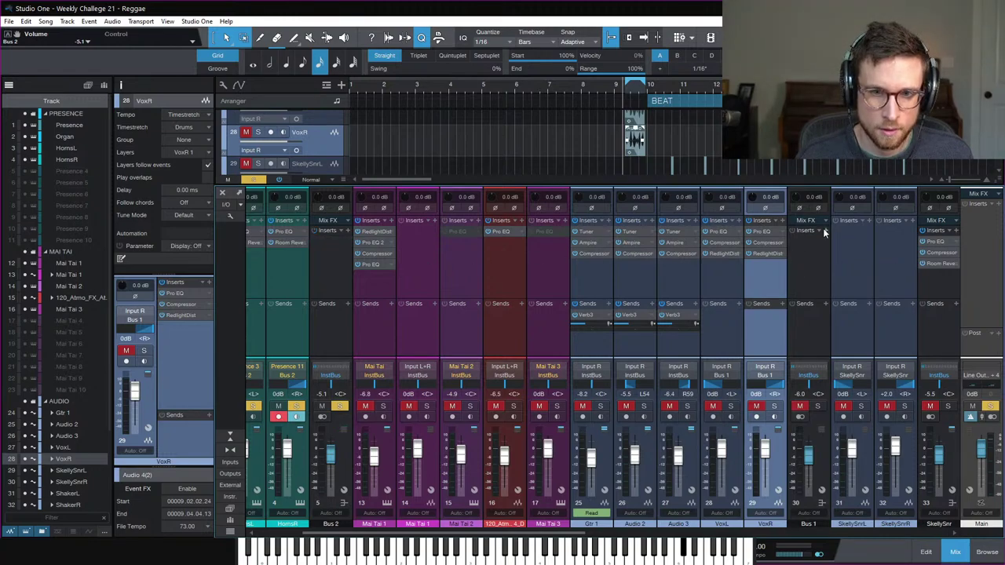
# Step: Add a Multiband Dynamics insert with the SMASHER preset to Bus 1 and open its settings
pyautogui.click(824, 231)
pyautogui.write('mult')
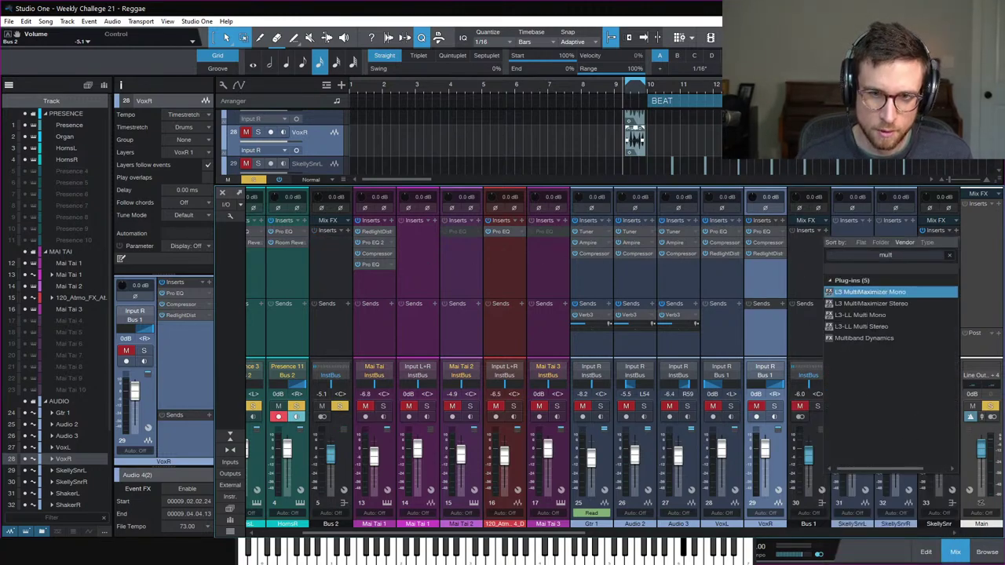
pyautogui.click(862, 339)
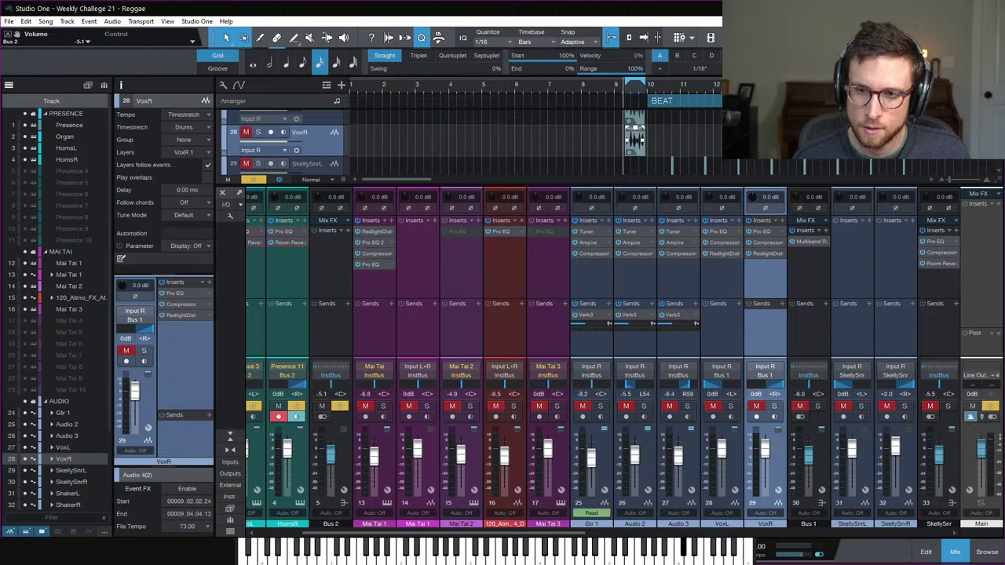
pyautogui.click(809, 242)
pyautogui.moveTo(832, 257); pyautogui.dragTo(258, 149)
# Step: Unmute and solo the VoxR and VoxL channels
pyautogui.click(756, 406)
pyautogui.click(774, 406)
pyautogui.click(713, 406)
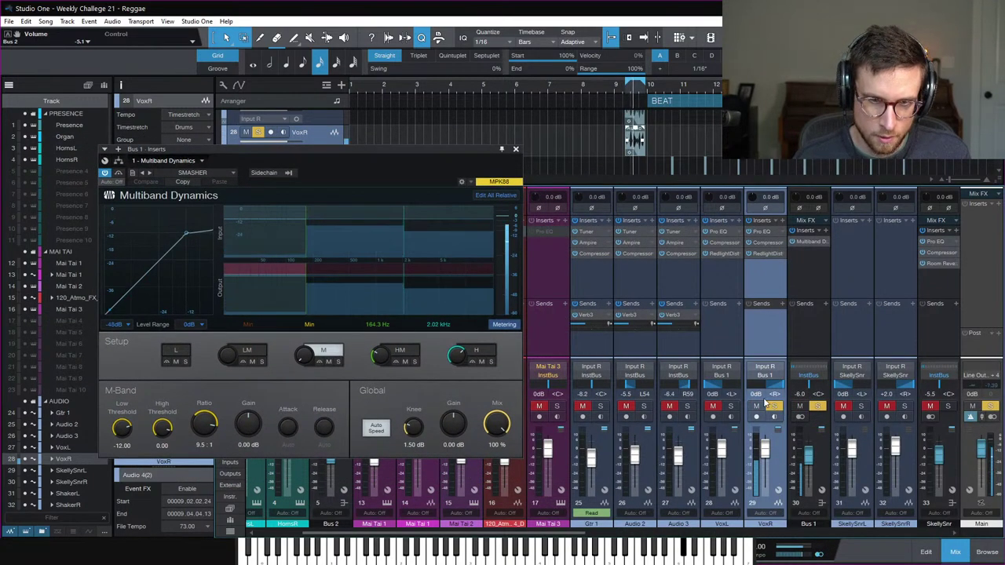
pyautogui.click(730, 406)
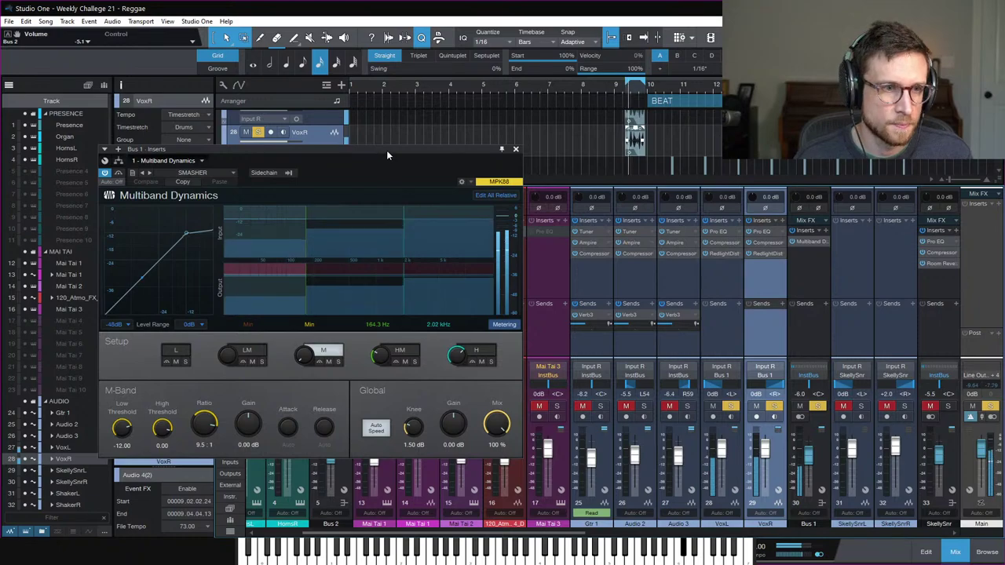
# Step: Set the Bus 1 Multiband Dynamics low thresholds to -34.14 for the M band, -15.24 for HM and -26.58 for H
pyautogui.moveTo(386, 150); pyautogui.dragTo(645, 121)
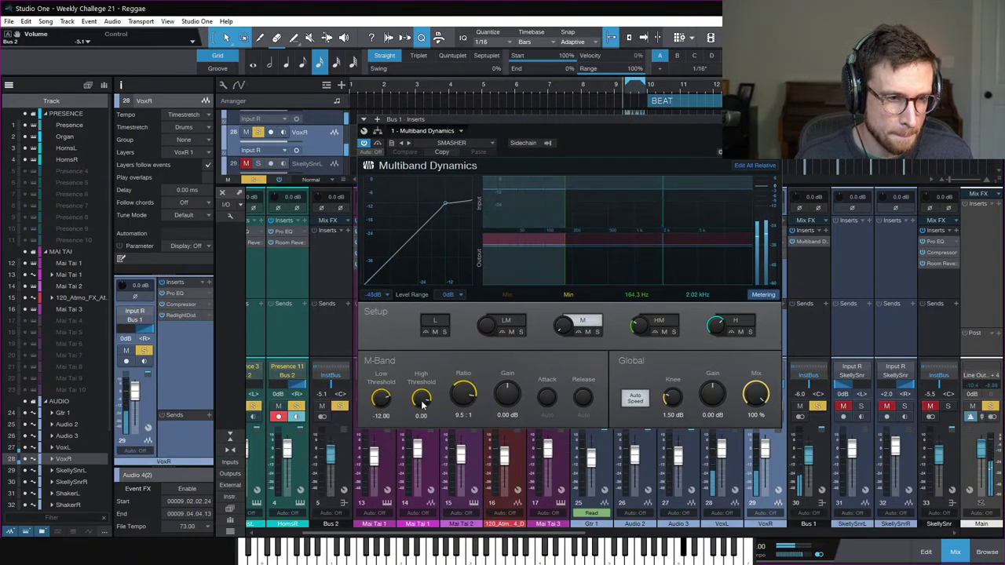
pyautogui.moveTo(383, 401); pyautogui.dragTo(384, 421)
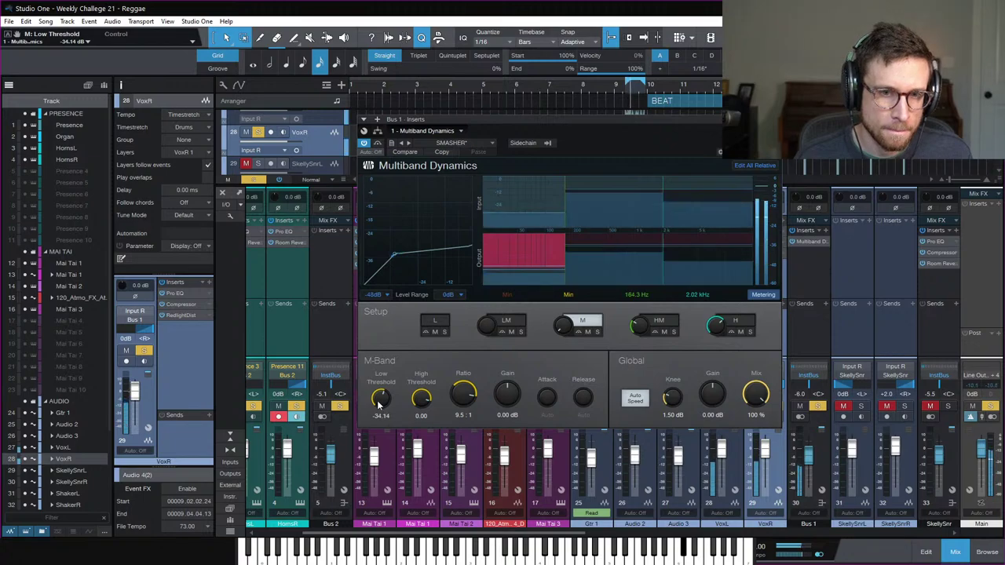
pyautogui.click(613, 274)
pyautogui.moveTo(380, 394); pyautogui.dragTo(384, 401)
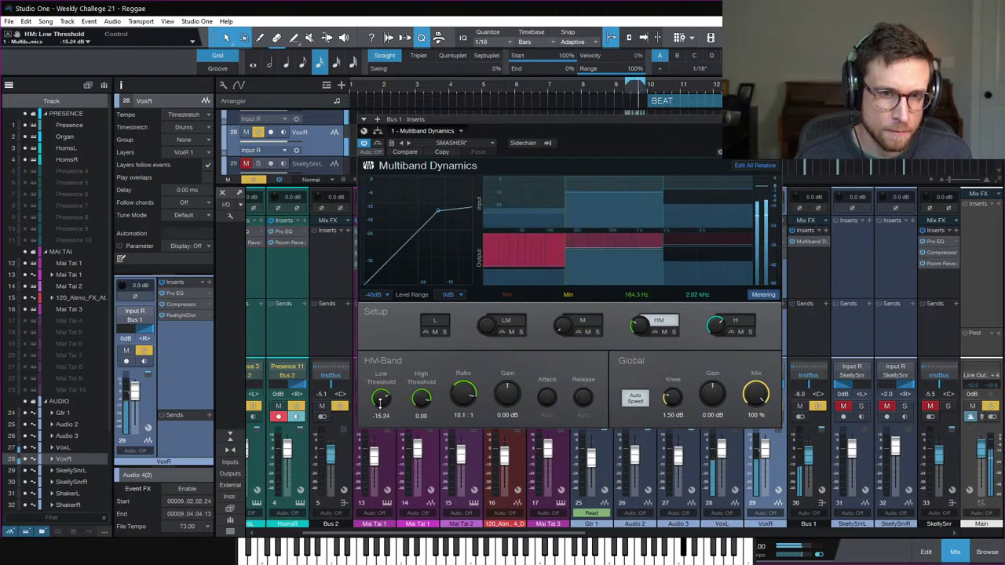
pyautogui.click(735, 320)
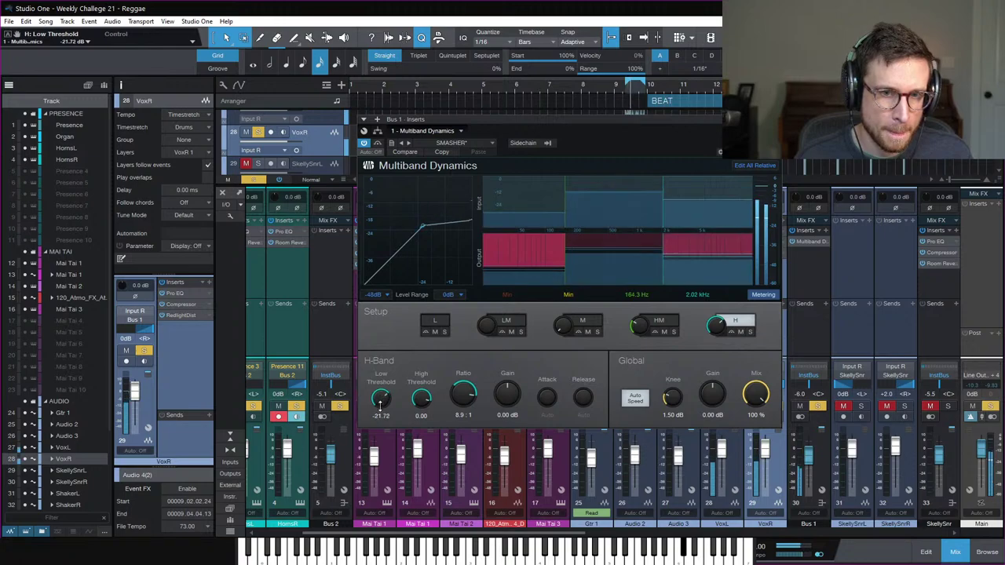
pyautogui.moveTo(384, 401); pyautogui.dragTo(384, 413)
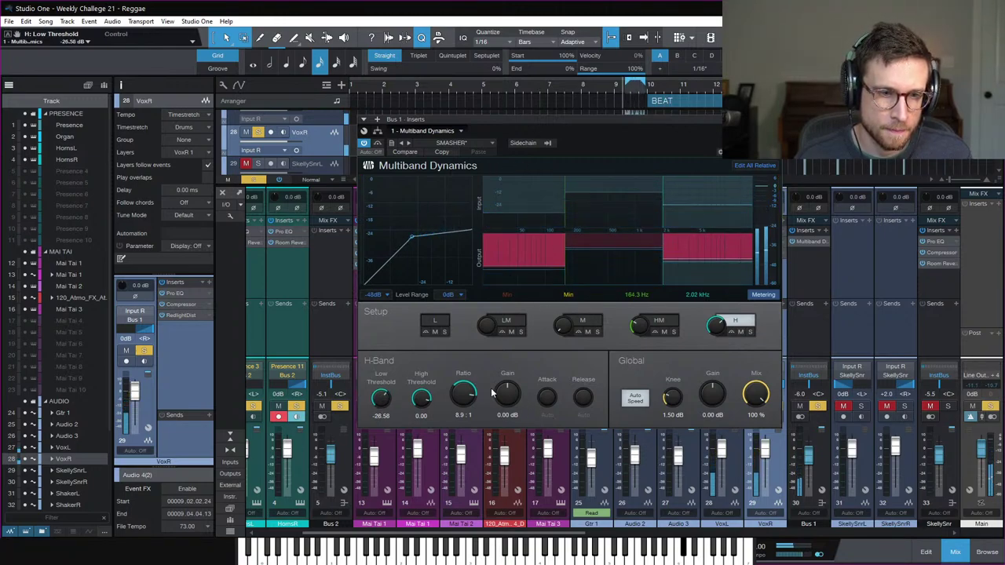
# Step: Raise the multiband gain to 9.36 dB on the H band and 8.64 dB on the M band, and close the effect window
pyautogui.moveTo(507, 394); pyautogui.dragTo(505, 383)
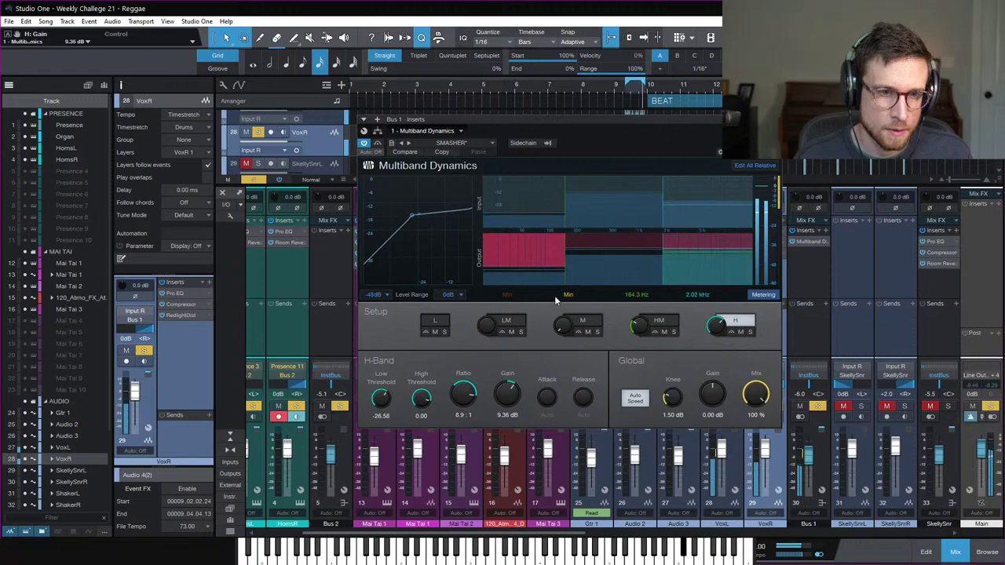
pyautogui.click(582, 321)
pyautogui.moveTo(507, 395); pyautogui.dragTo(505, 398)
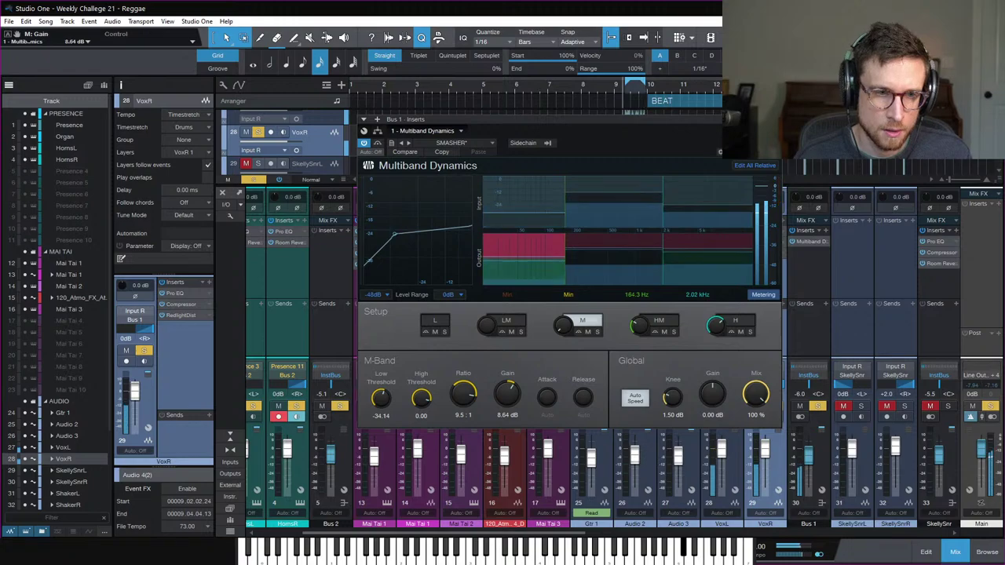
pyautogui.press('Escape')
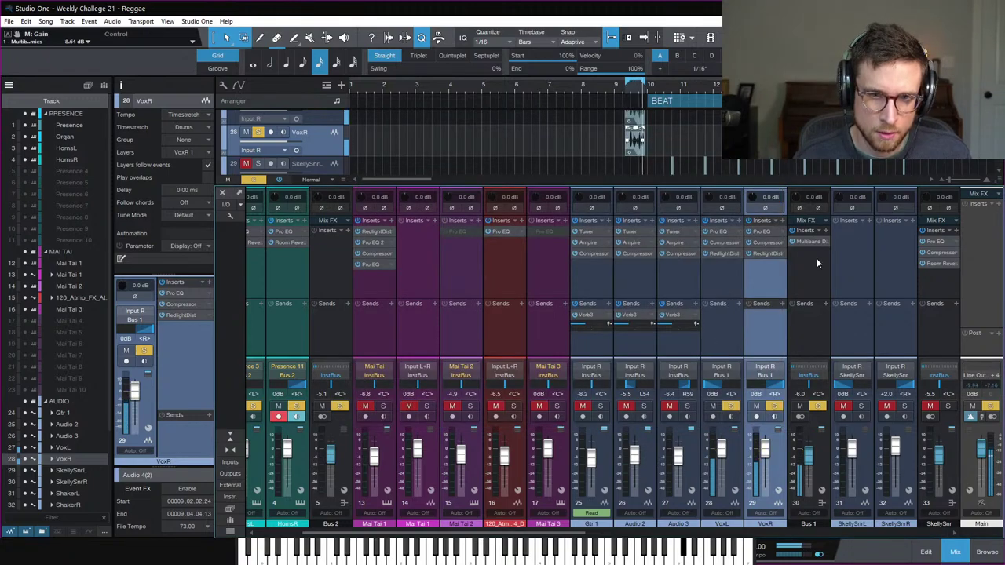
# Step: Add a Room Reverb insert to Bus 1
pyautogui.hscroll(2, 800, 288)
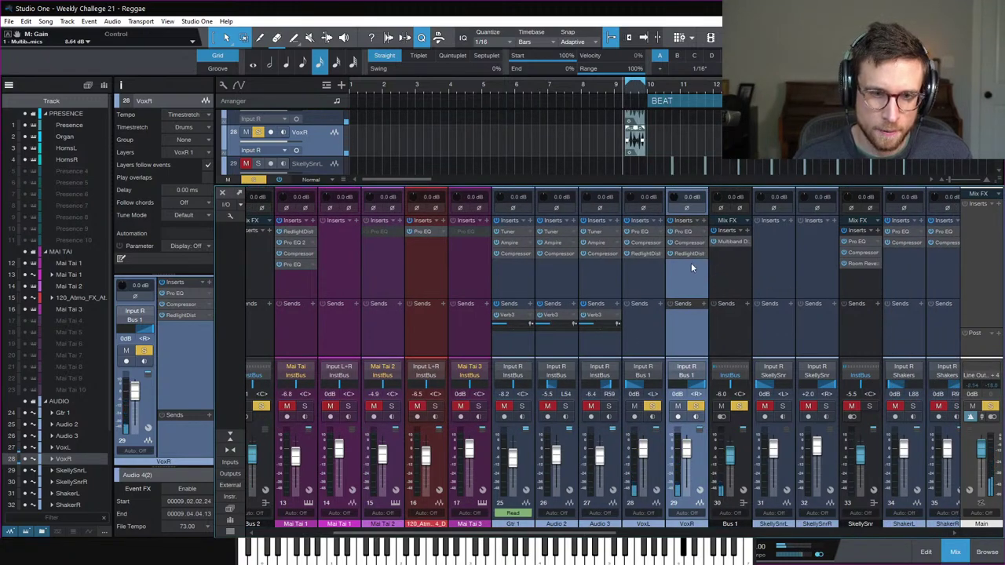
pyautogui.click(748, 230)
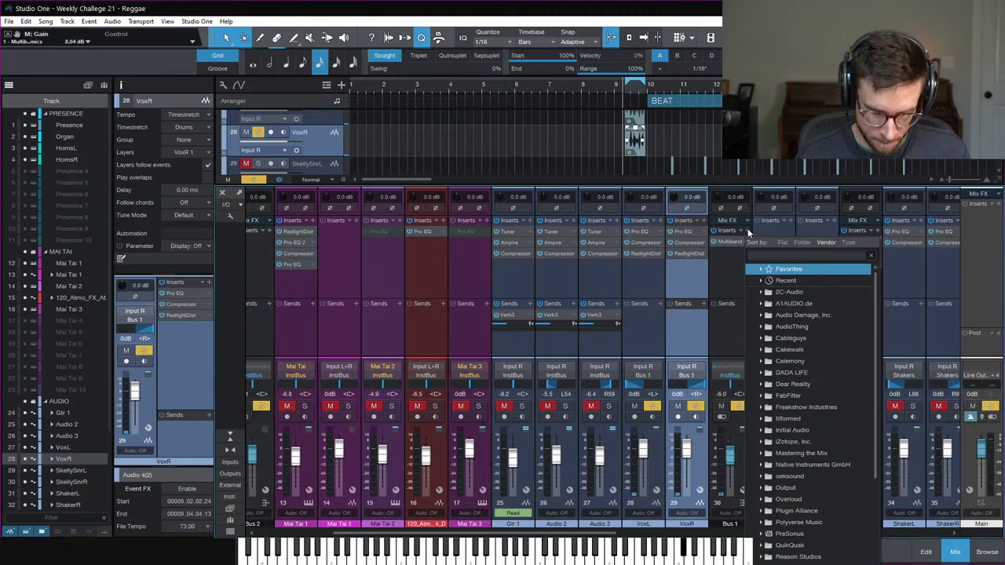
pyautogui.write('roo')
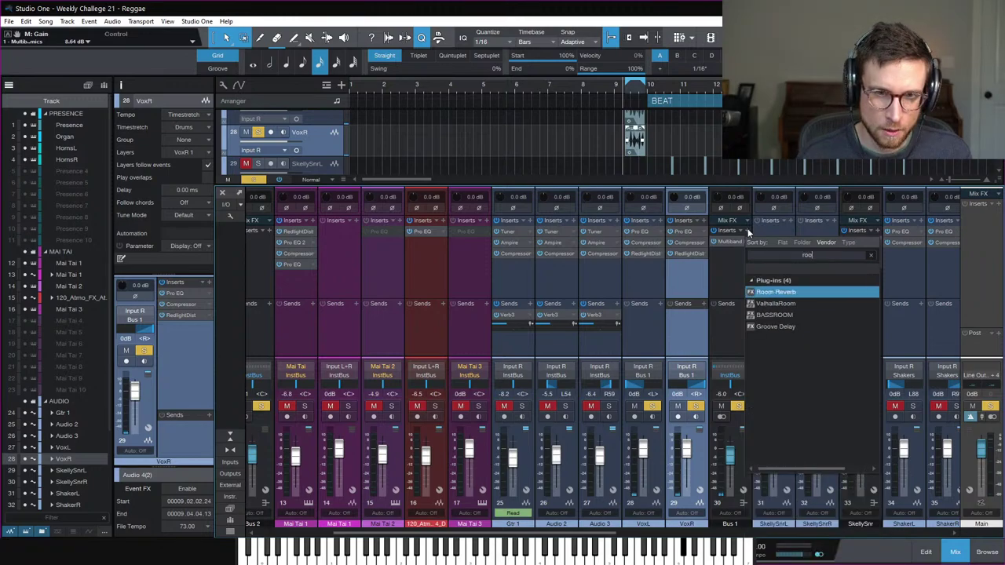
pyautogui.click(800, 292)
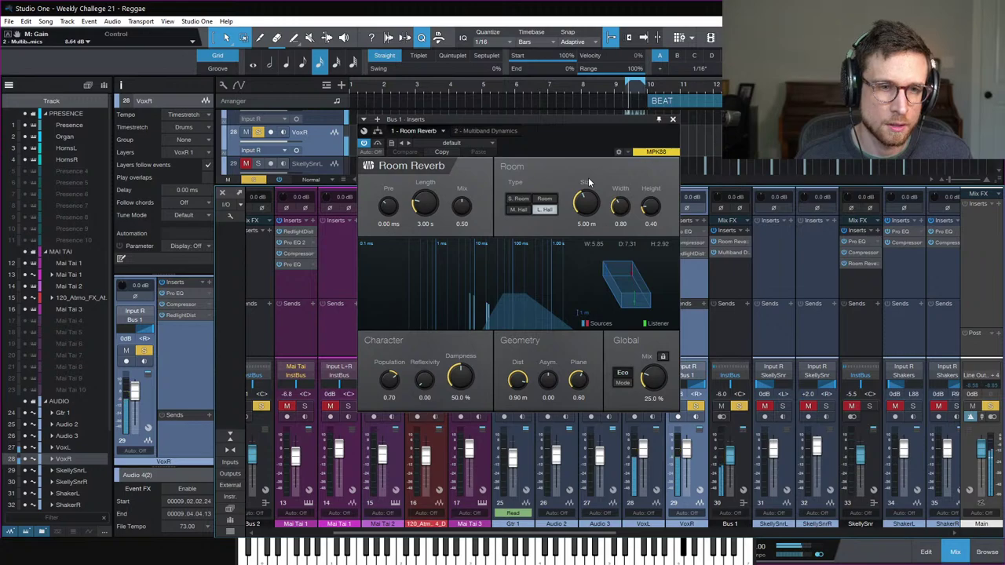
# Step: Set the Bus 1 Room Reverb to HQ mode, Medium Hall, length -600 ms, size 4.28 m and mix 18%
pyautogui.click(626, 382)
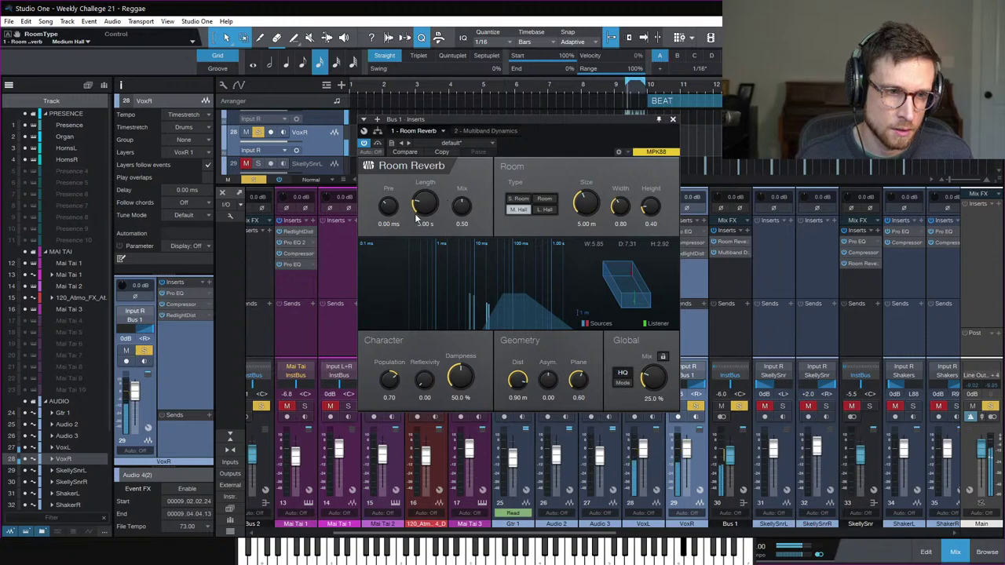
pyautogui.moveTo(416, 219); pyautogui.dragTo(427, 211)
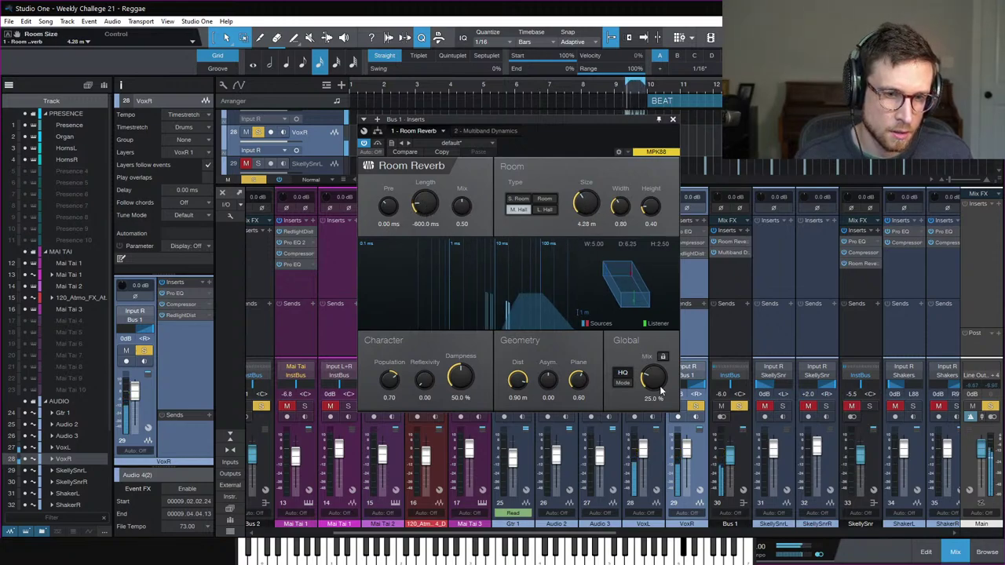
pyautogui.click(672, 120)
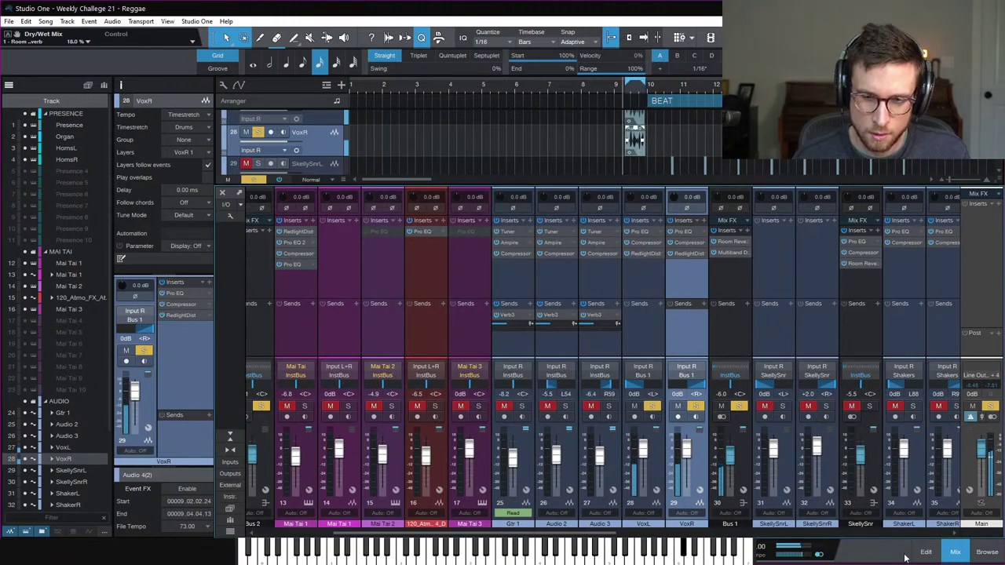
# Step: Hide the mixer, clear the solos and play the full mix from the vocal into the BEAT section
pyautogui.click(964, 555)
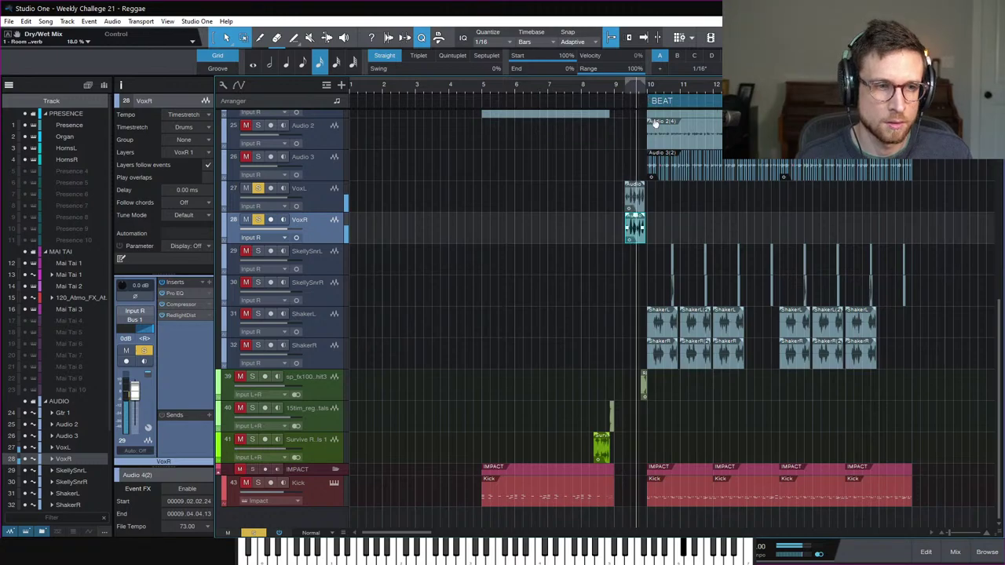
pyautogui.press('space')
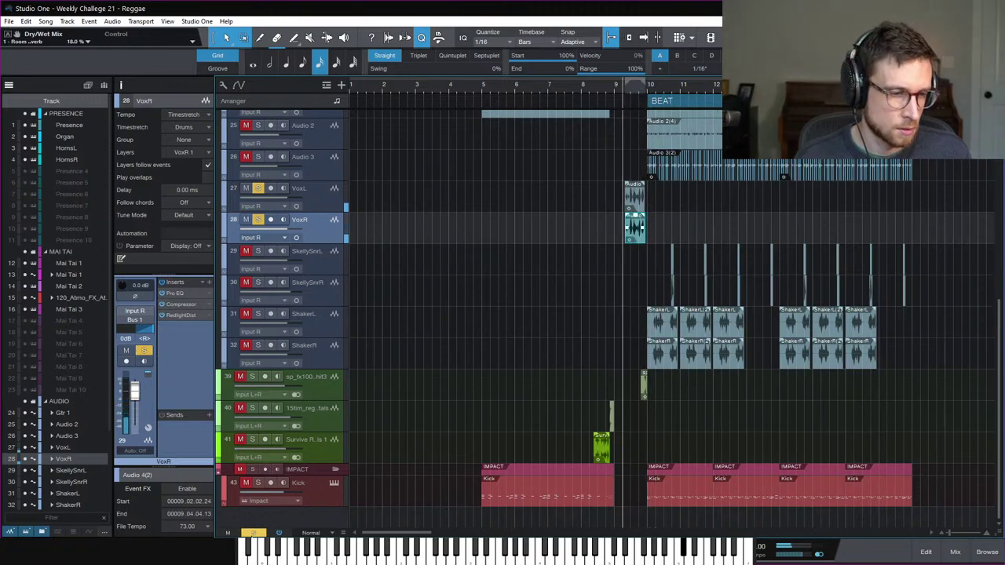
pyautogui.press('space')
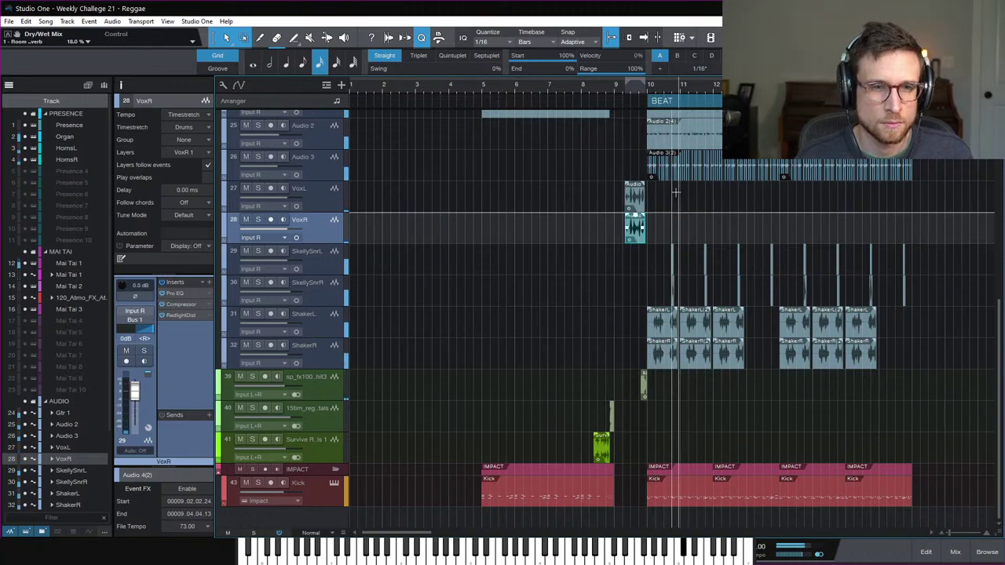
# Step: Lower the Verb3 send level on the Gtr 1 track slightly
pyautogui.scroll(5, 675, 191)
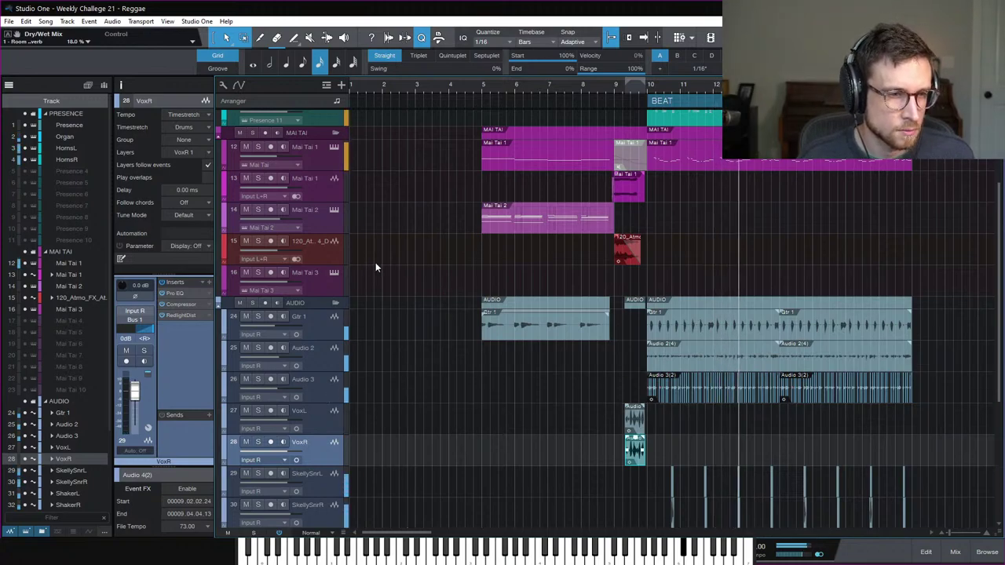
pyautogui.click(318, 336)
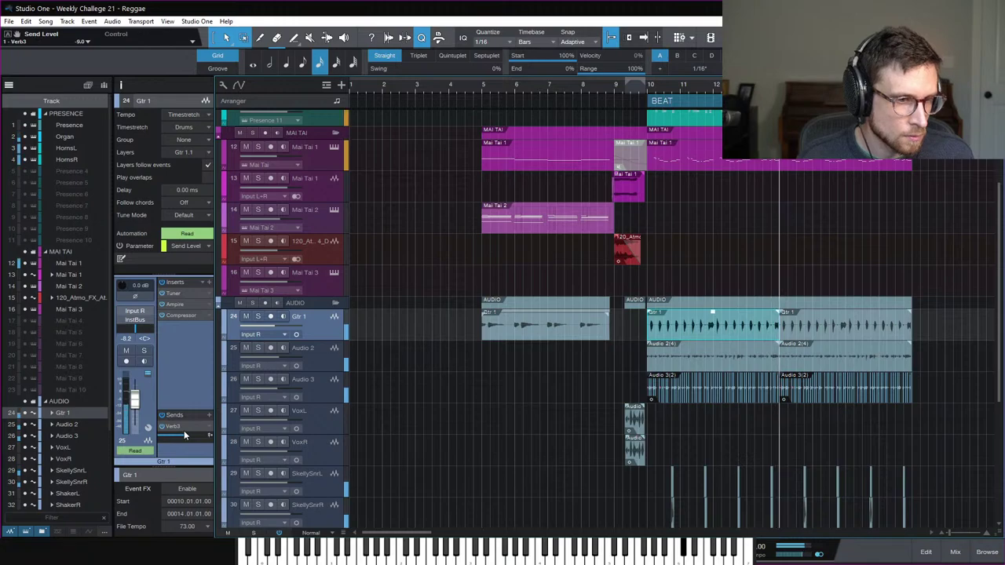
pyautogui.moveTo(184, 431); pyautogui.dragTo(181, 436)
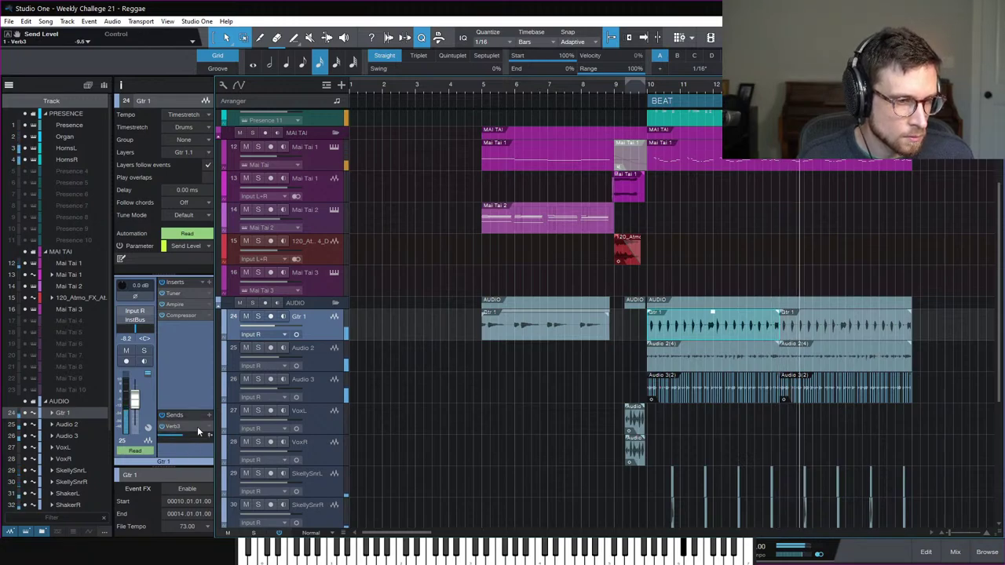
# Step: Review the tracks of the BEAT section during playback and restart the song from bar 5
pyautogui.scroll(4, 481, 287)
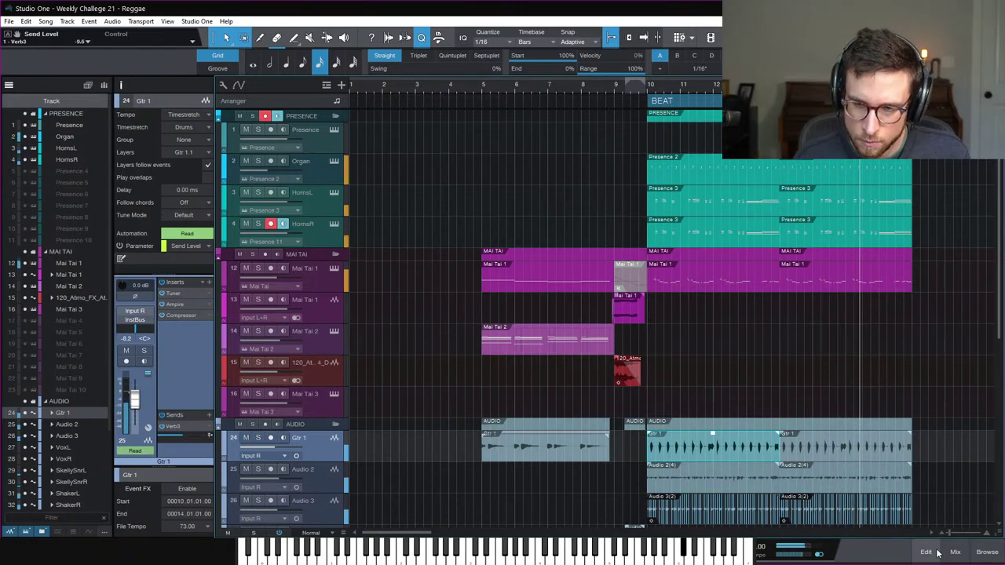
pyautogui.scroll(-8, 588, 346)
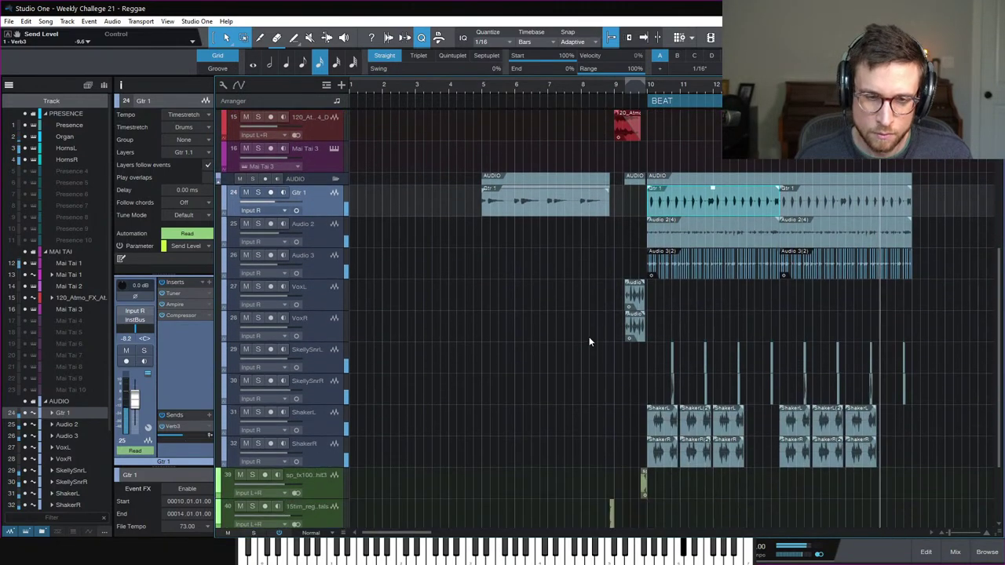
pyautogui.scroll(-3, 589, 341)
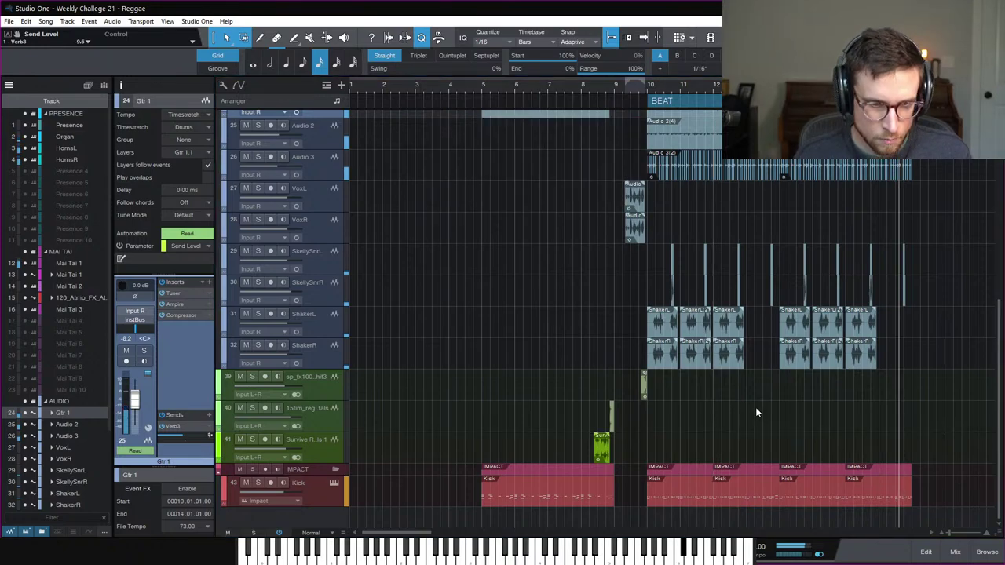
pyautogui.click(482, 87)
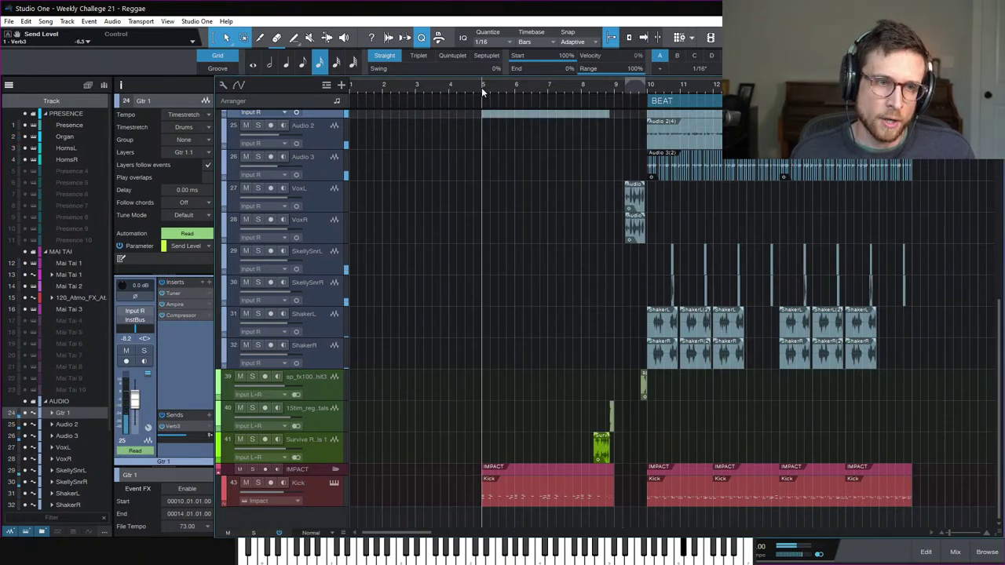
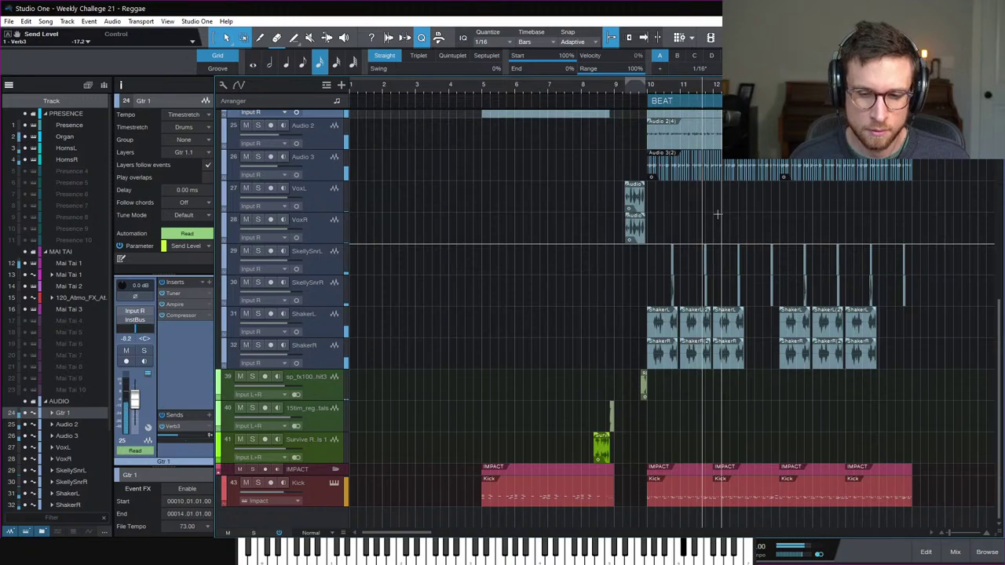
# Step: Lower the input gain of the MixBus Limiter to 4.32 dB and stop playback
pyautogui.click(960, 556)
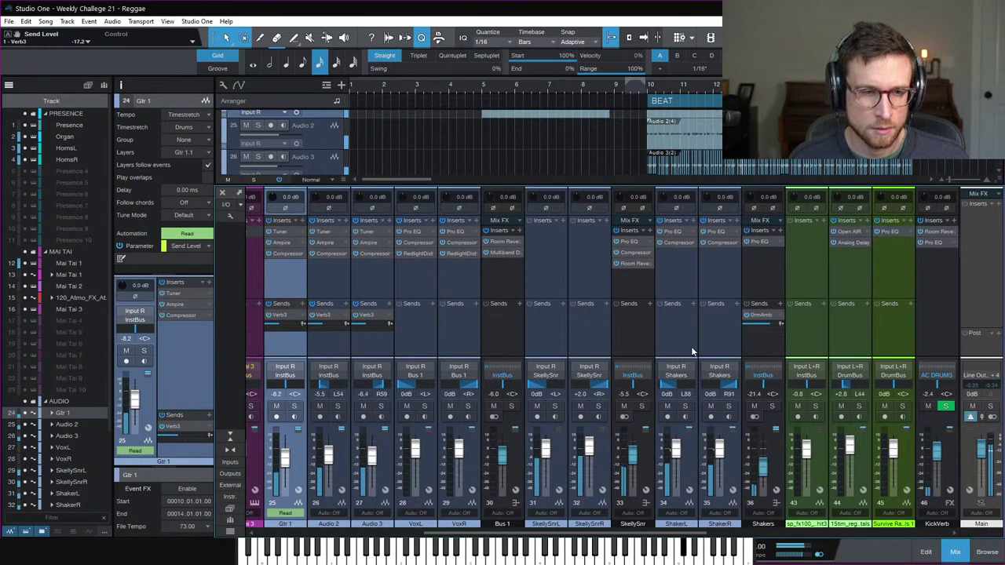
pyautogui.hscroll(5, 817, 267)
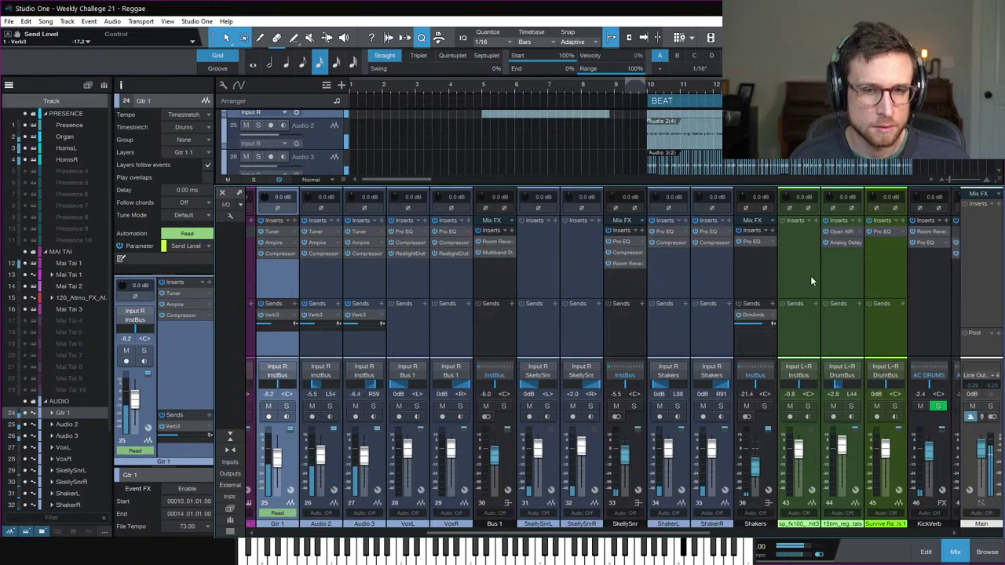
pyautogui.hscroll(4, 684, 340)
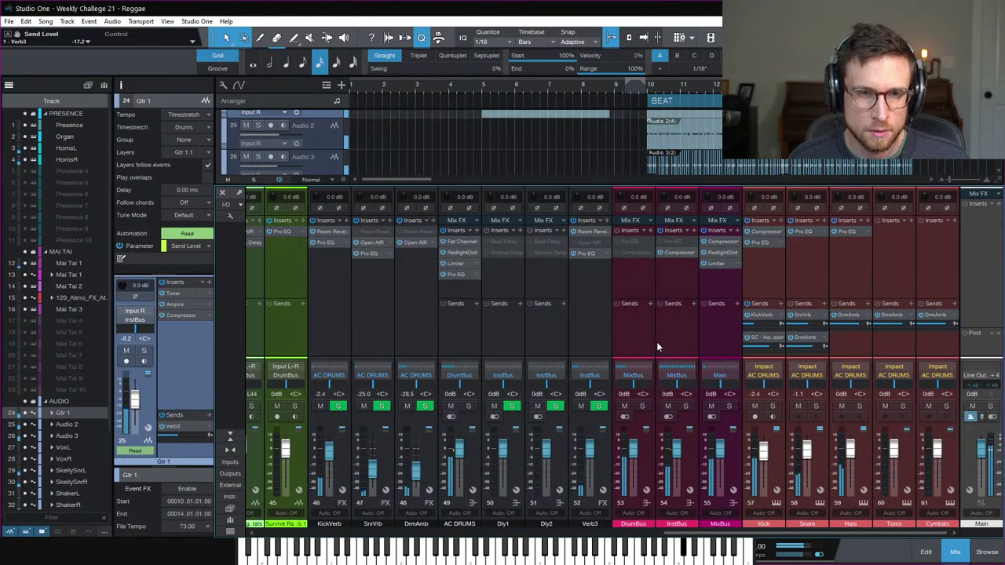
pyautogui.click(716, 263)
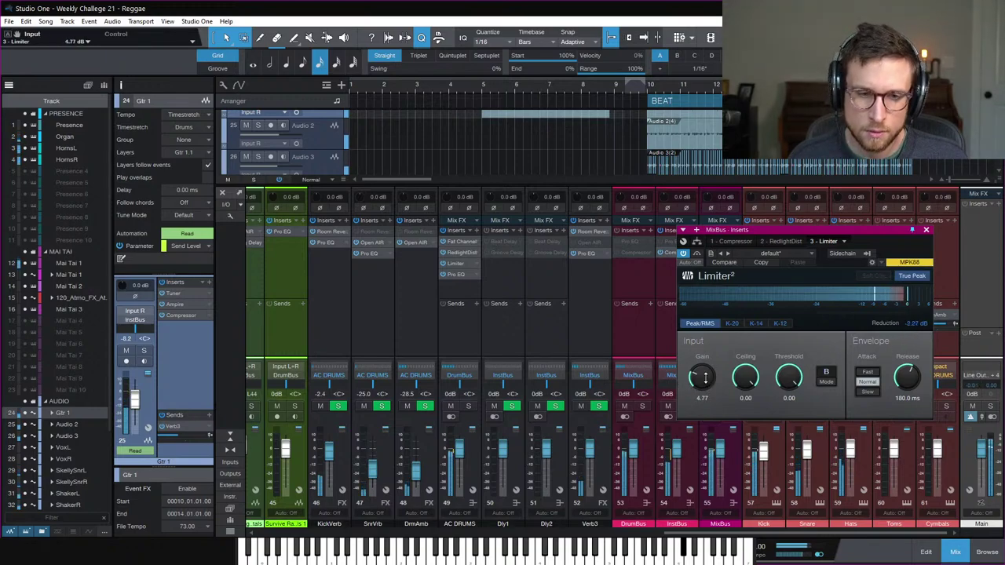
pyautogui.click(926, 231)
pyautogui.click(956, 552)
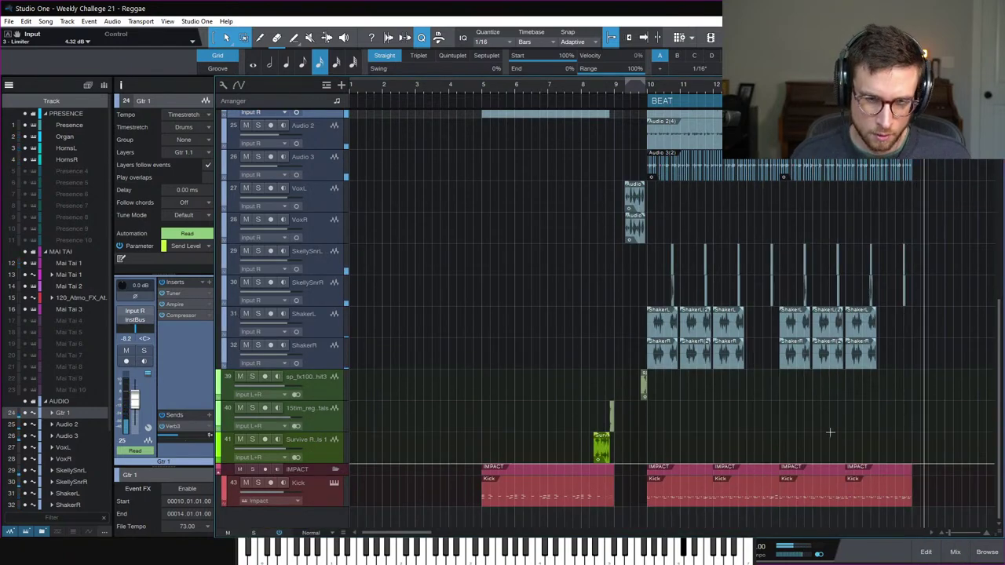
pyautogui.press('space')
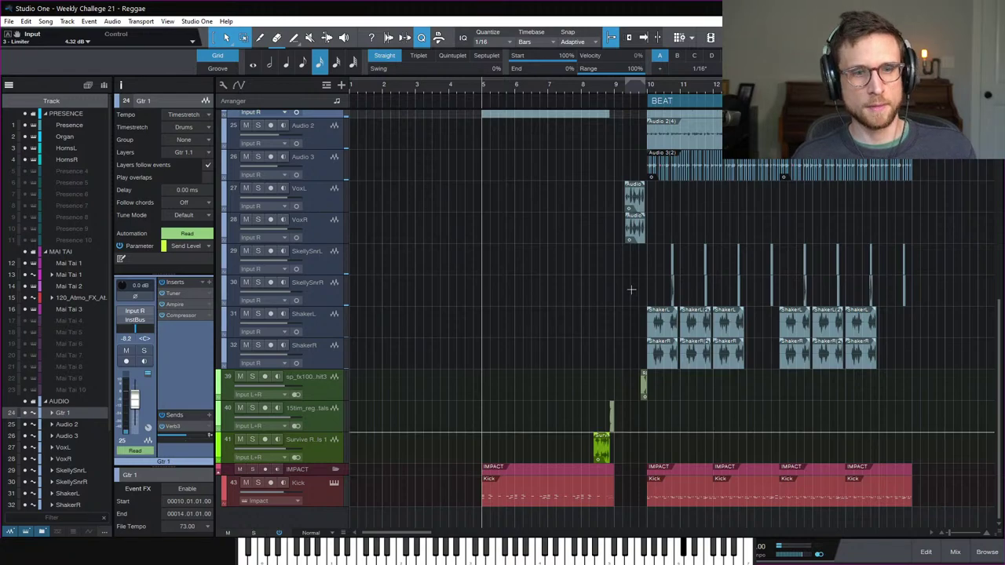
# Step: Copy the Survive Raga Fills 1 and 15tim_reggae fundamentals fills from bar 8 to bar 17, at the end of the BEAT section
pyautogui.hscroll(3, 631, 290)
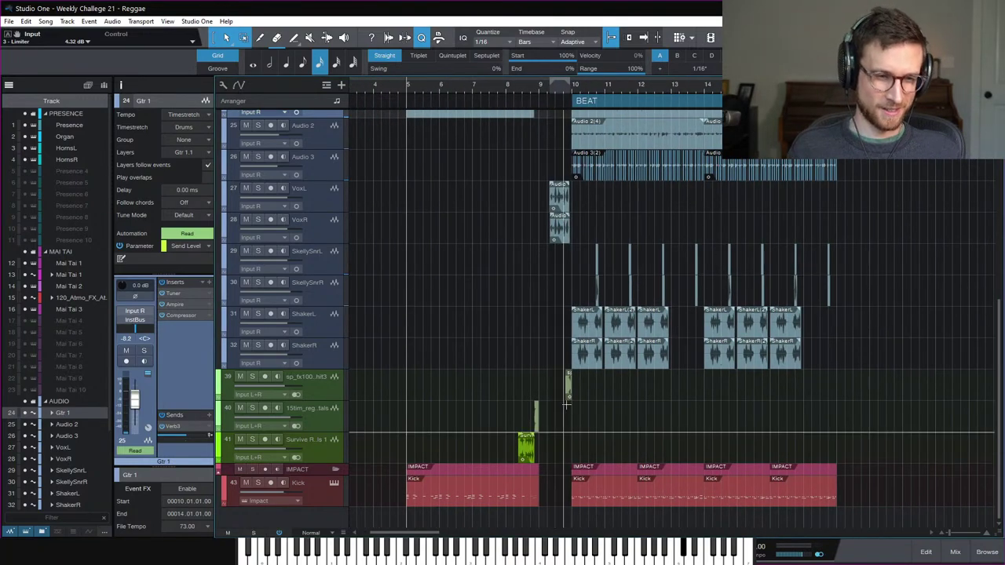
pyautogui.click(525, 452)
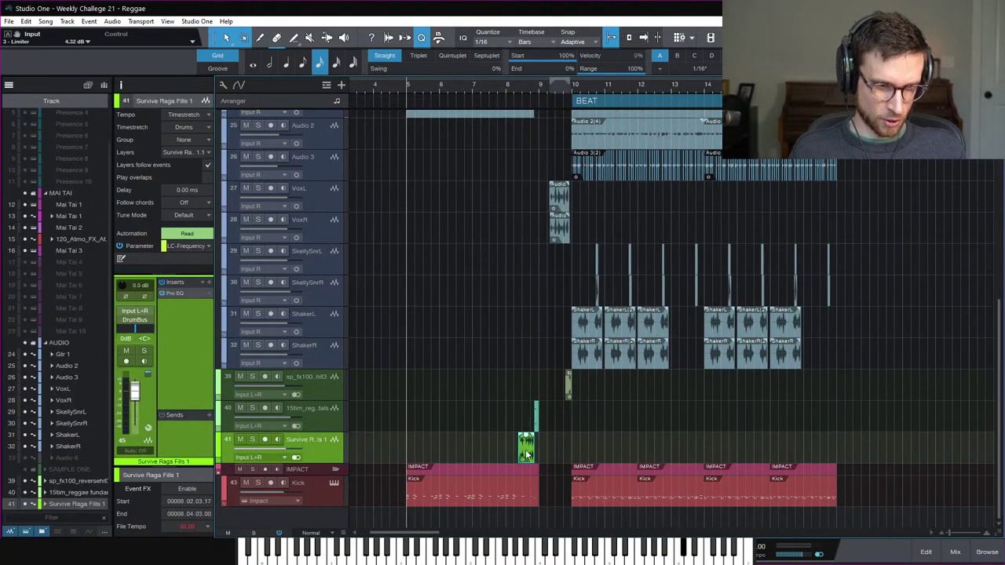
pyautogui.moveTo(682, 438); pyautogui.dragTo(816, 445)
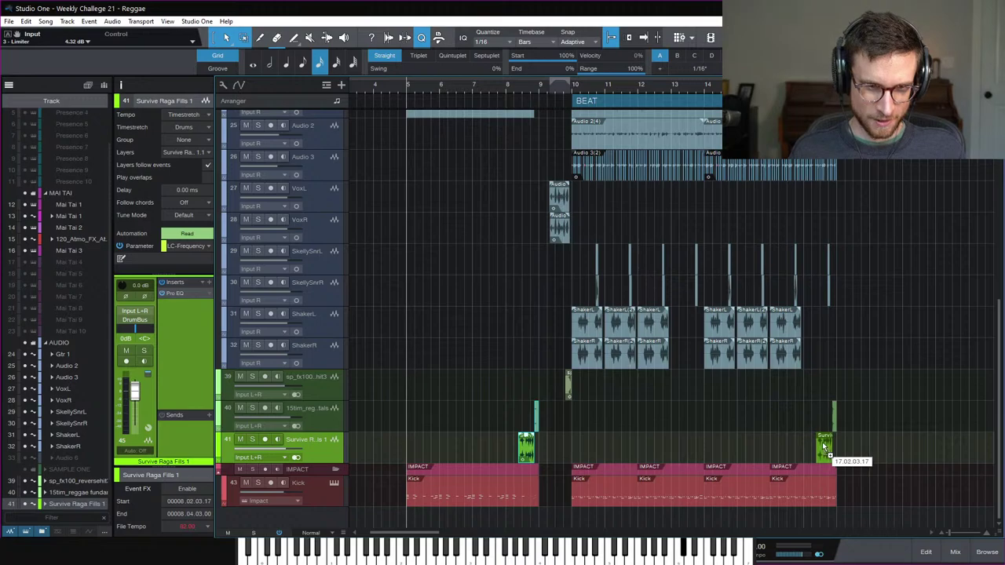
pyautogui.click(834, 416)
# Step: Play the end of the BEAT section and check the copied fills against the last bar up close
pyautogui.press('space')
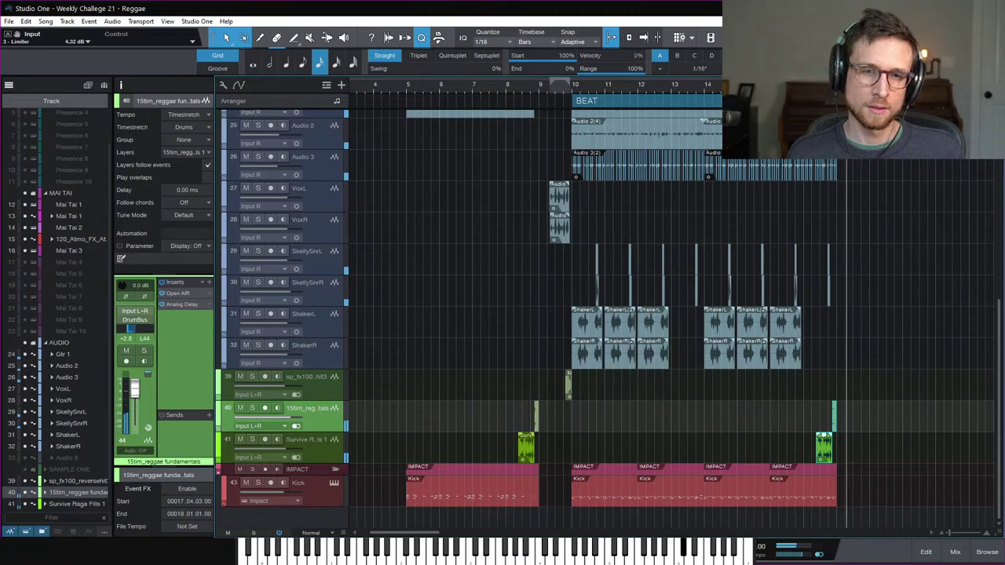
pyautogui.press('e')
pyautogui.press('e')
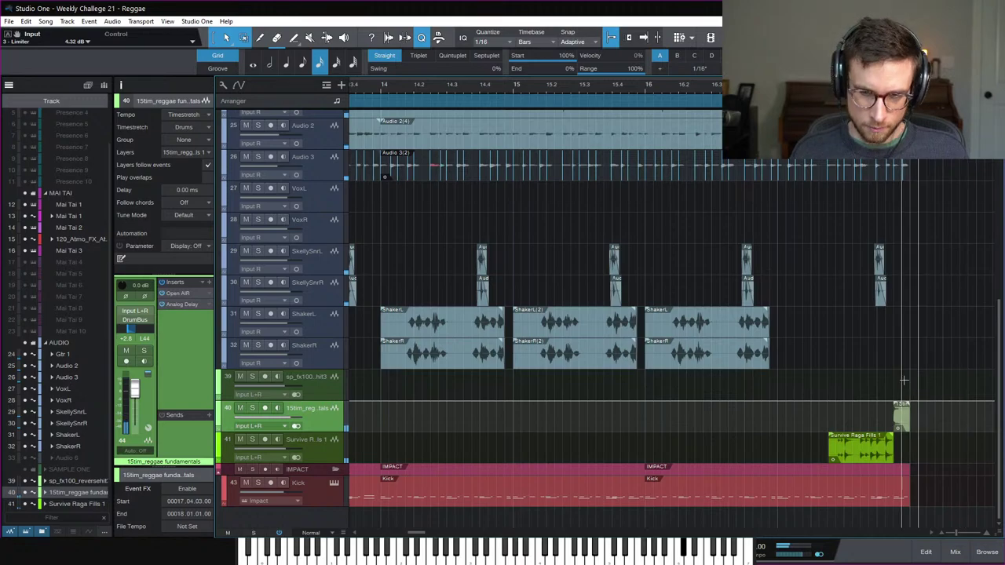
pyautogui.press('w')
pyautogui.press('w')
pyautogui.hscroll(5, 752, 373)
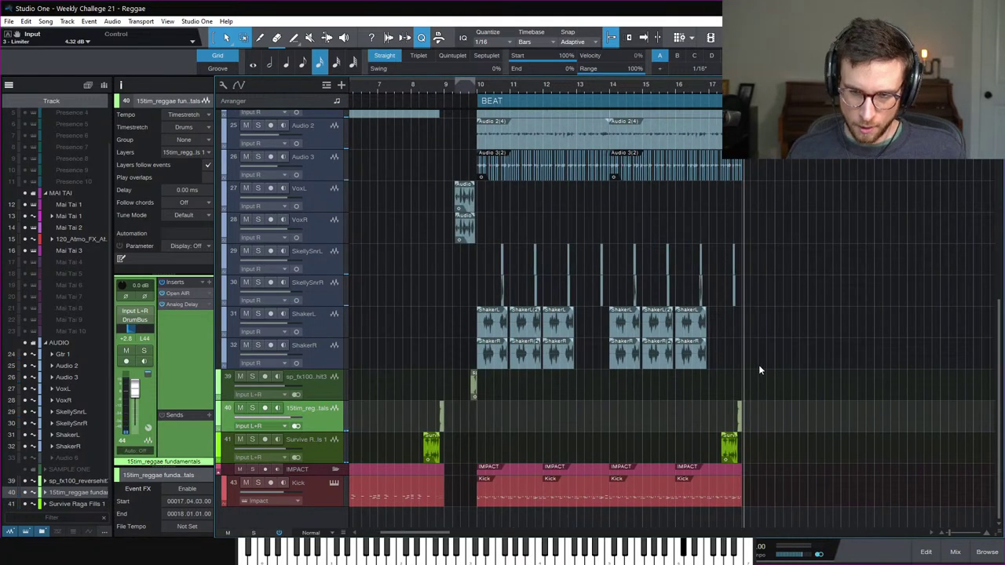
# Step: Play the song from bar 5 into the BEAT section and review the upper instrument tracks
pyautogui.scroll(8, 762, 353)
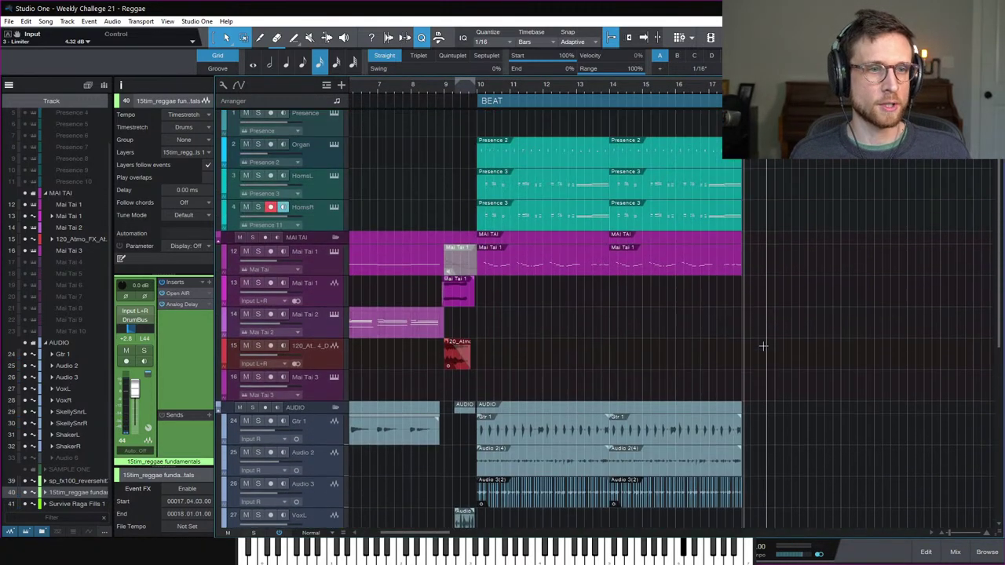
pyautogui.hscroll(-5, 388, 238)
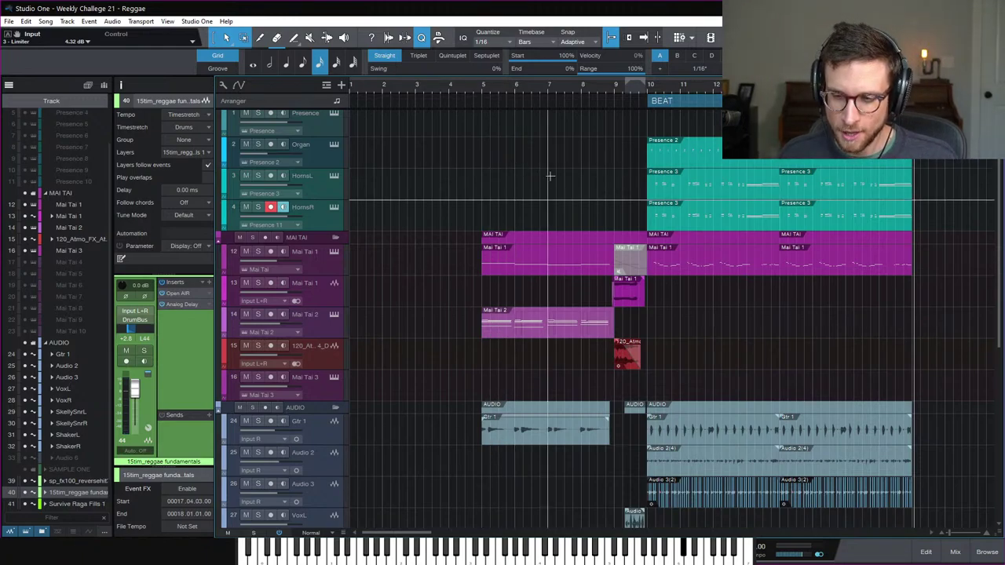
pyautogui.click(481, 88)
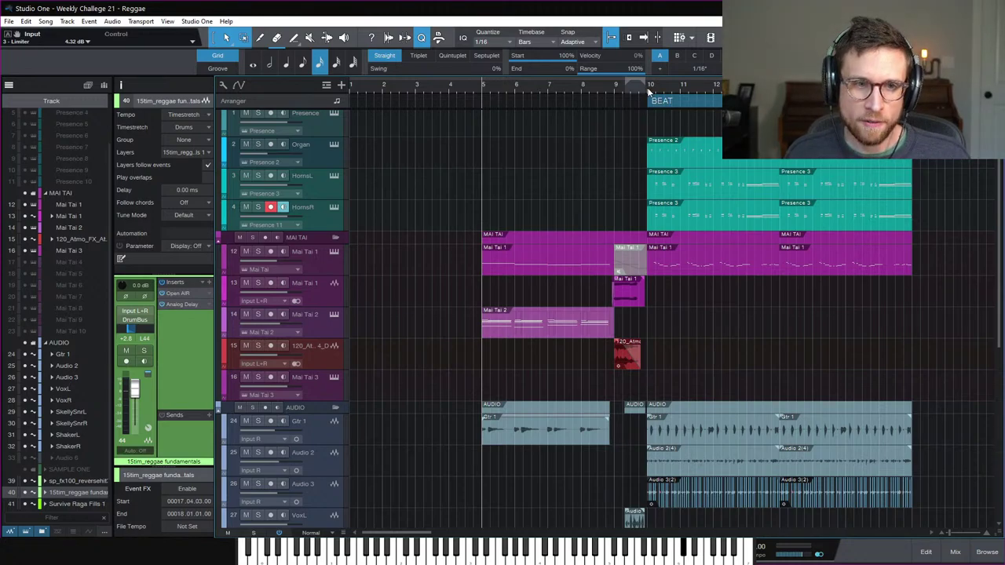
pyautogui.scroll(1, 731, 298)
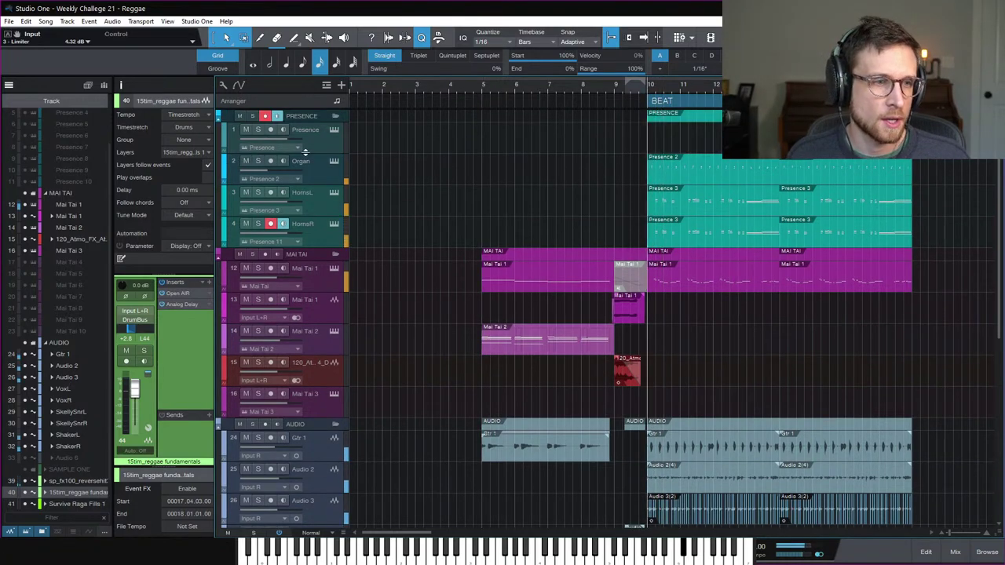
# Step: Lower the Organ track's volume to -12.2 dB
pyautogui.click(266, 180)
pyautogui.press('space')
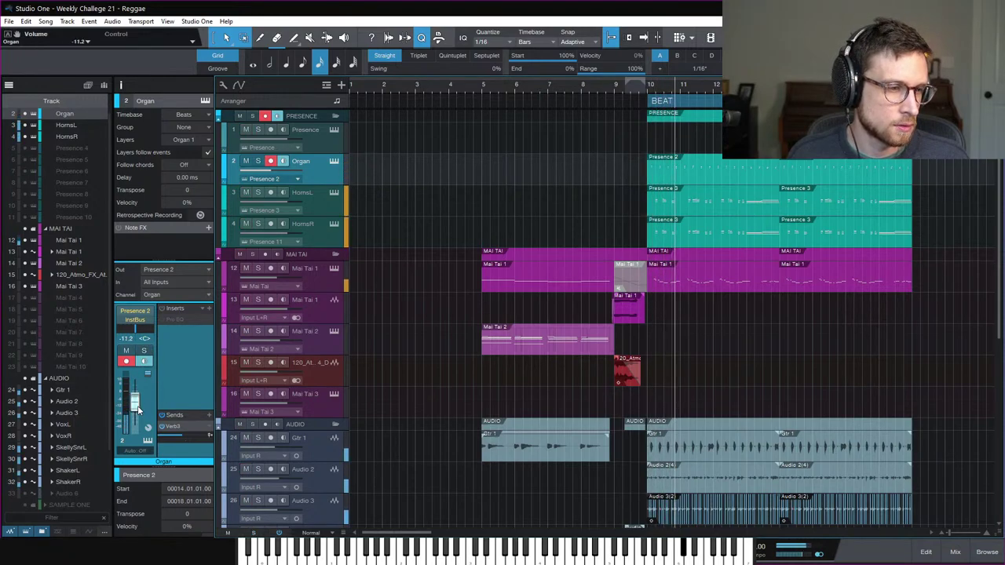
pyautogui.moveTo(136, 414); pyautogui.dragTo(137, 410)
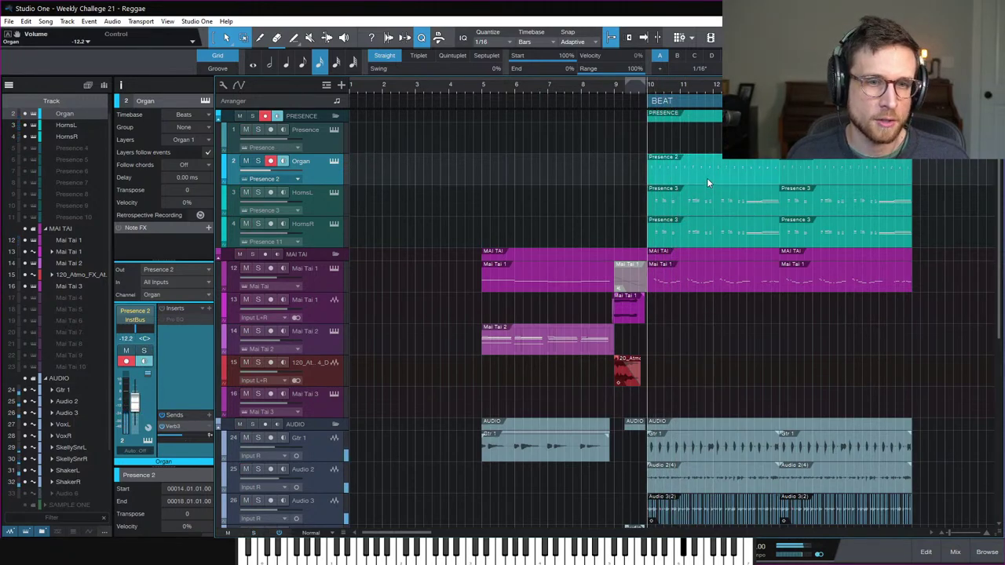
# Step: Copy the Organ part of the BEAT section onto the Presence track and play the section
pyautogui.press('Up')
pyautogui.press('space')
pyautogui.press('space')
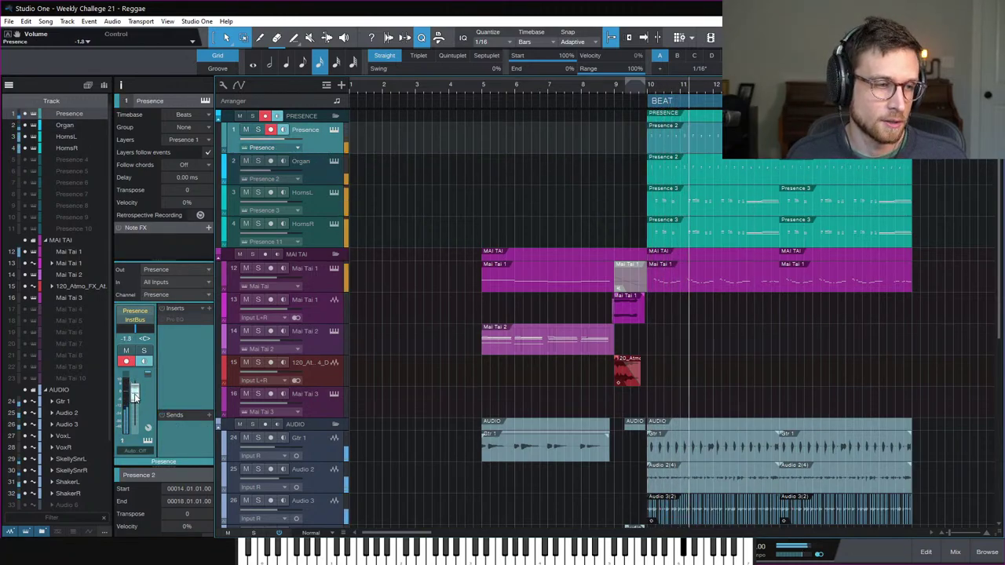
# Step: Set the Presence track to -2.9 dB panned R53, and the Organ track to -13.2 dB panned L52
pyautogui.moveTo(134, 391); pyautogui.dragTo(135, 396)
pyautogui.click(316, 172)
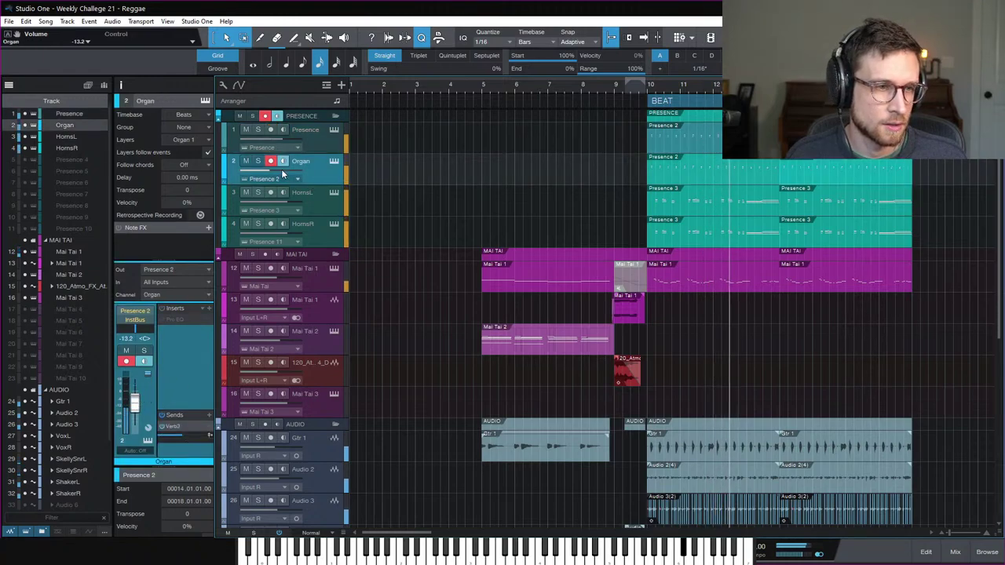
pyautogui.click(321, 139)
pyautogui.moveTo(132, 330); pyautogui.dragTo(145, 336)
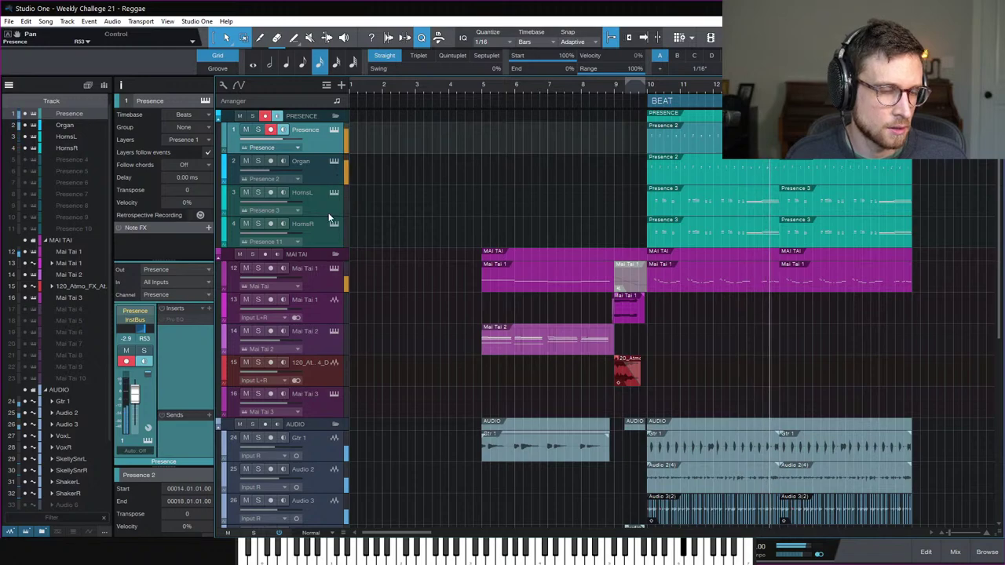
pyautogui.click(326, 176)
pyautogui.moveTo(136, 333); pyautogui.dragTo(124, 334)
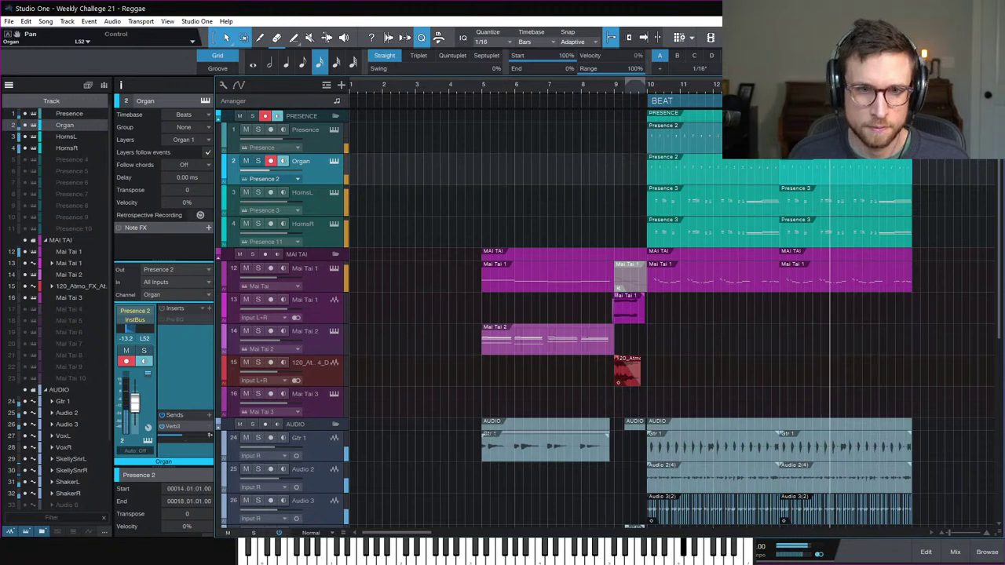
# Step: Save the song, listen on while looking over the BEAT section's tracks, and stop playback
pyautogui.hotkey('ctrl', 's')
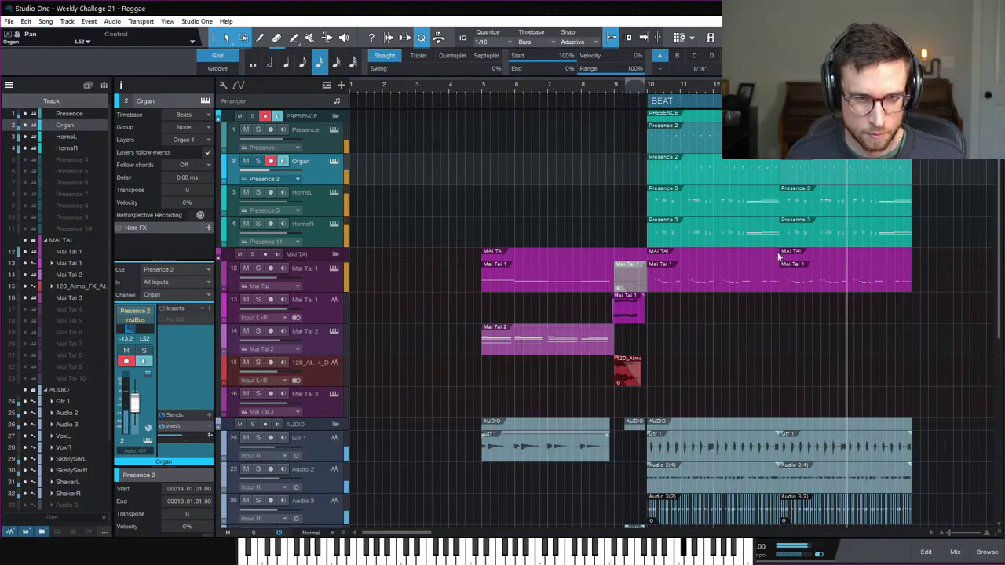
pyautogui.scroll(-4, 832, 376)
pyautogui.scroll(4, 833, 376)
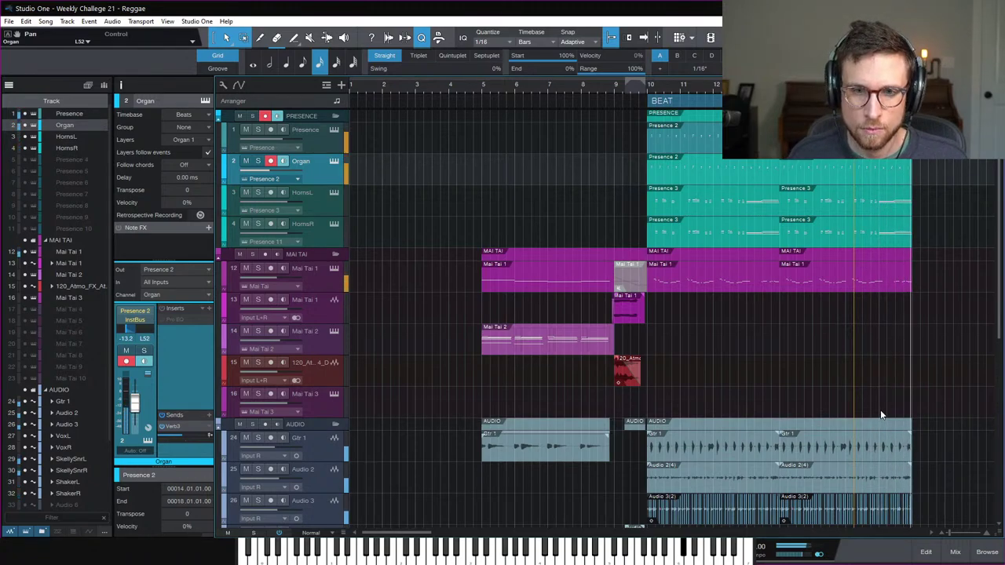
pyautogui.press('space')
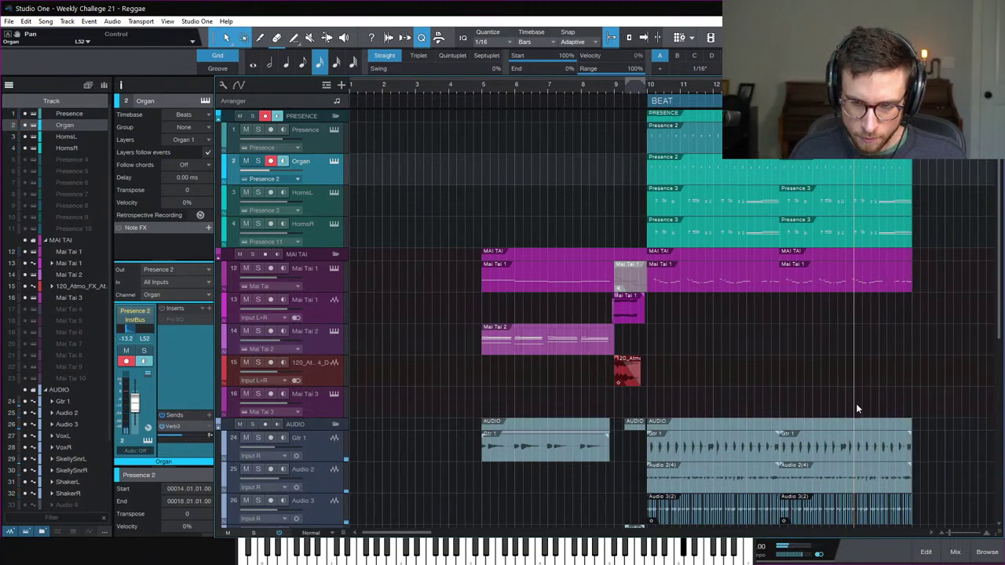